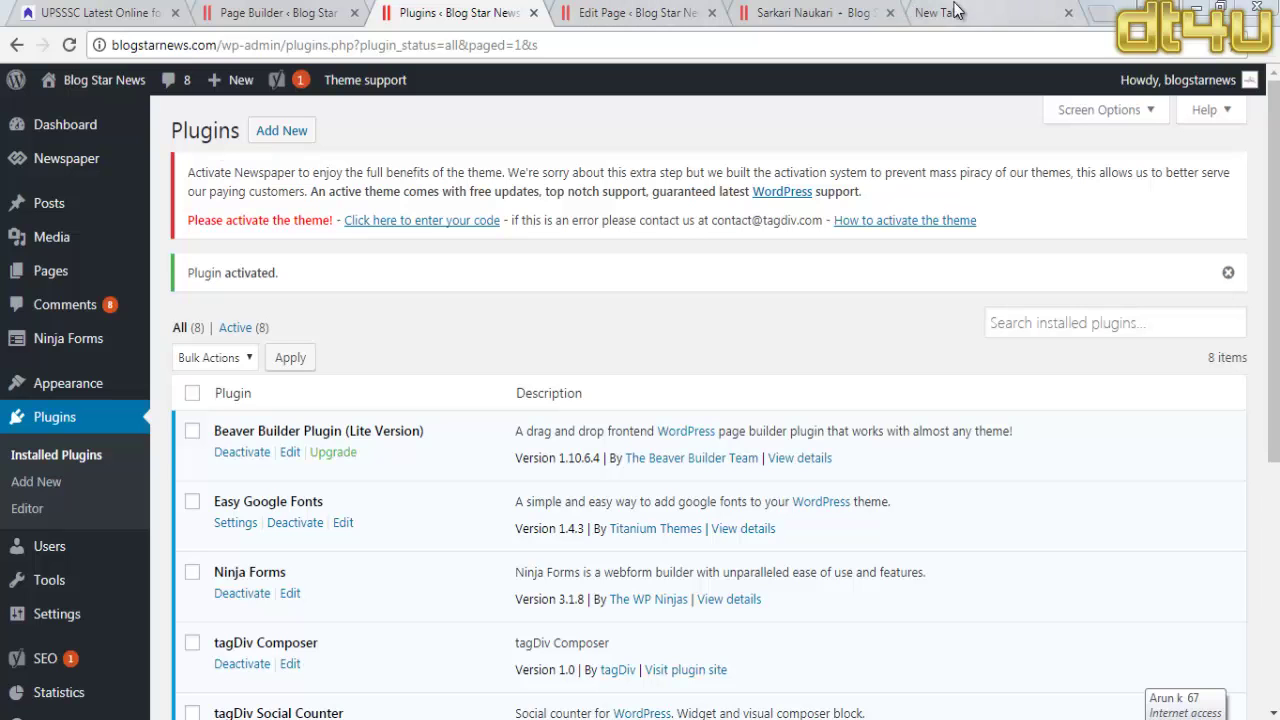
Step: Look over the upsssc.com home page and its boxed link sections as the reference layout
left_click(125, 16)
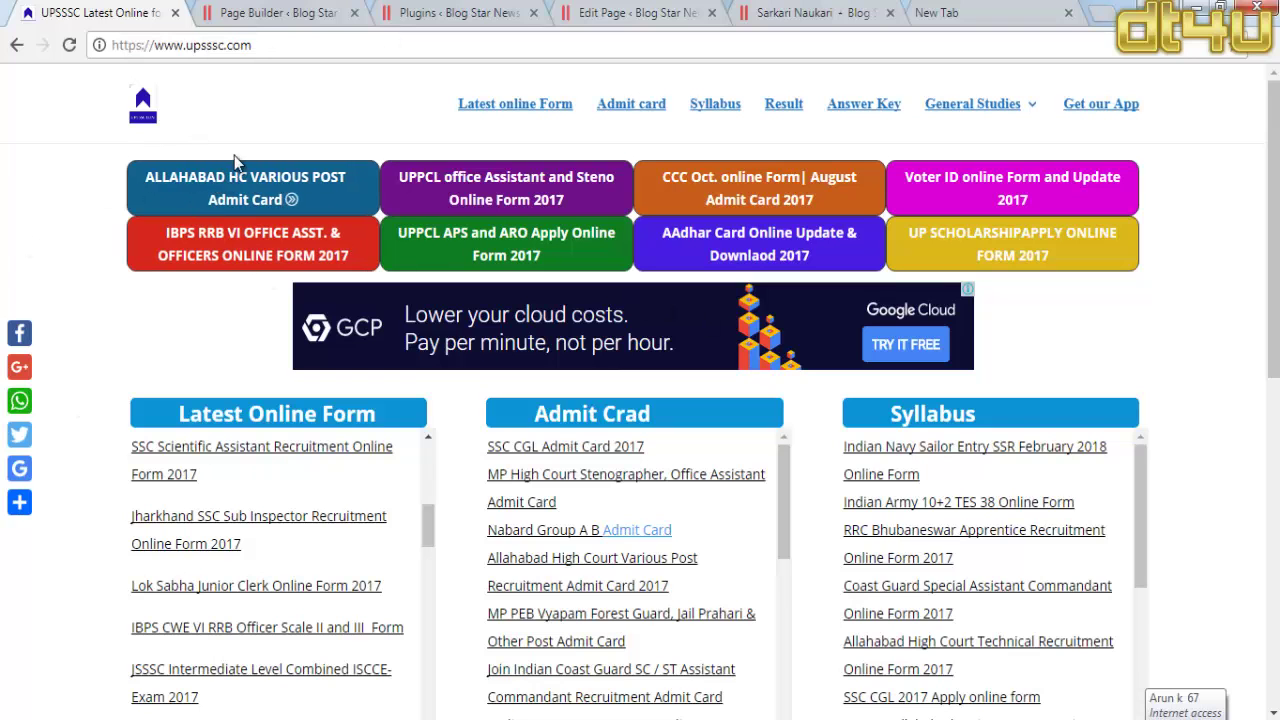
scroll(79, 277, "down", 3)
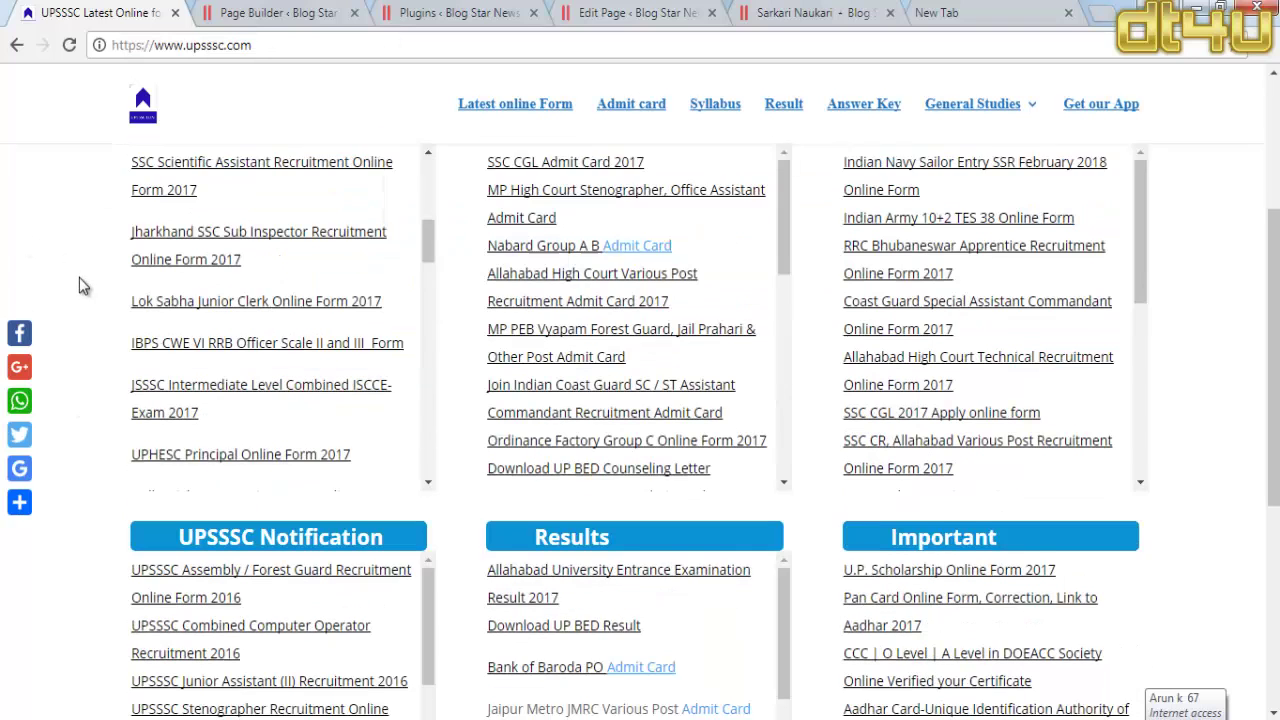
scroll(90, 268, "up", 1)
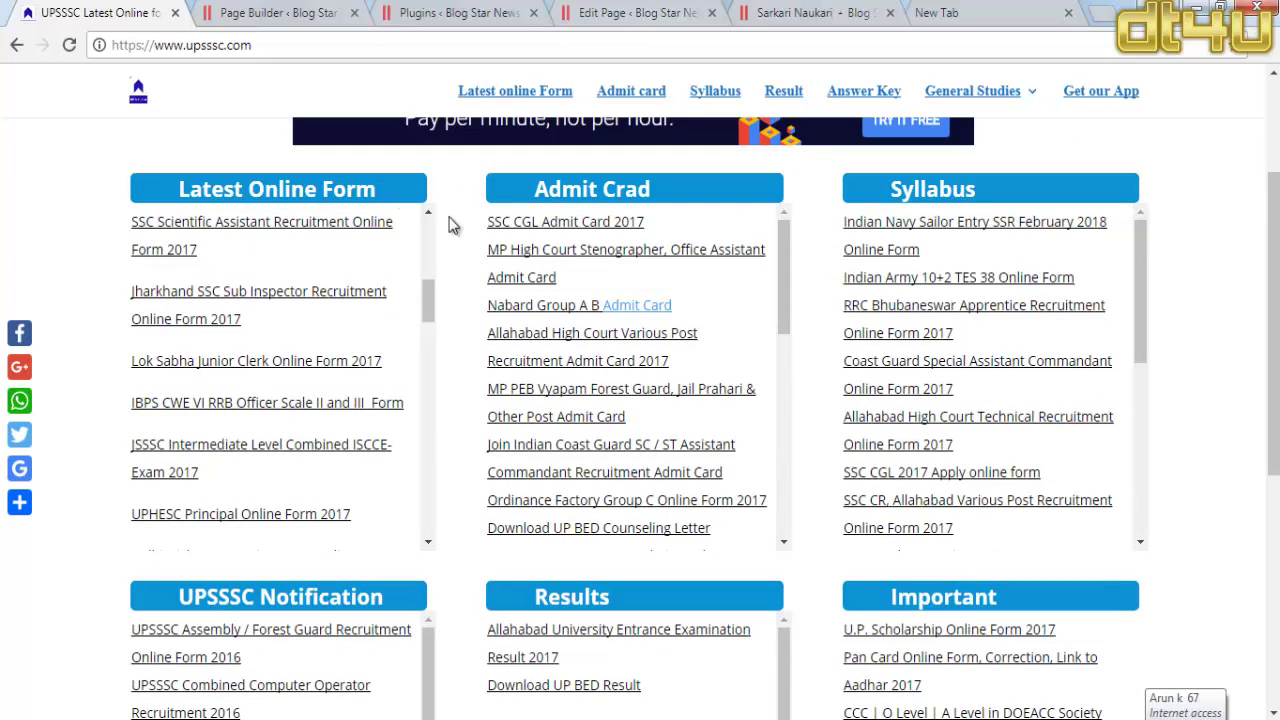
Step: Open the live Blog Star News site in a new browser tab from the WordPress admin and bring it up
left_click(303, 8)
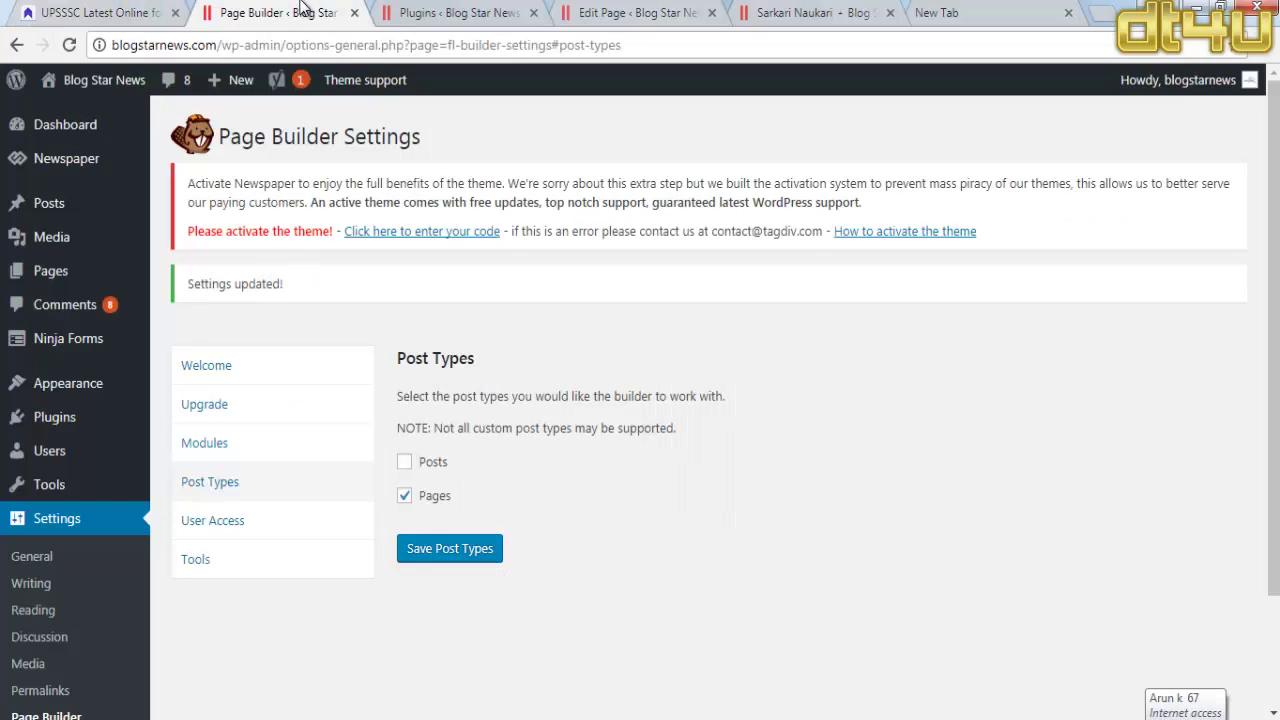
mouse_move(90, 82)
right_click(68, 117)
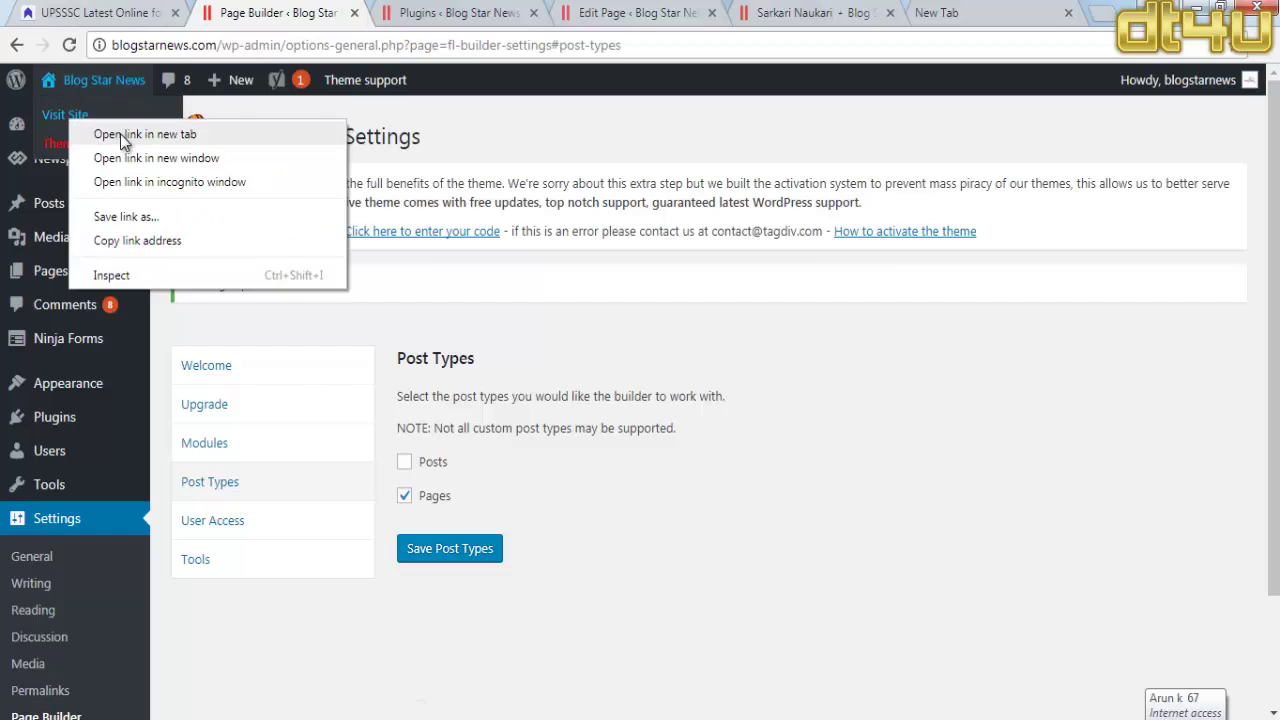
left_click(120, 134)
left_click(375, 10)
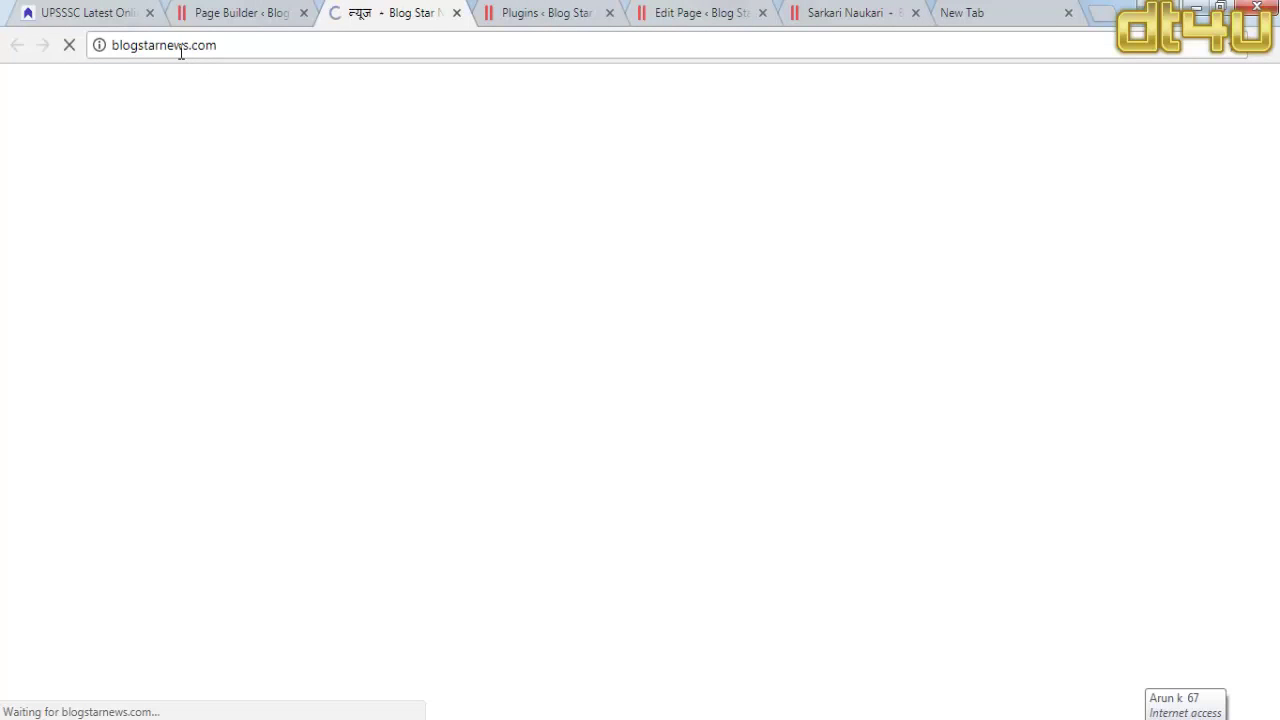
left_click(290, 10)
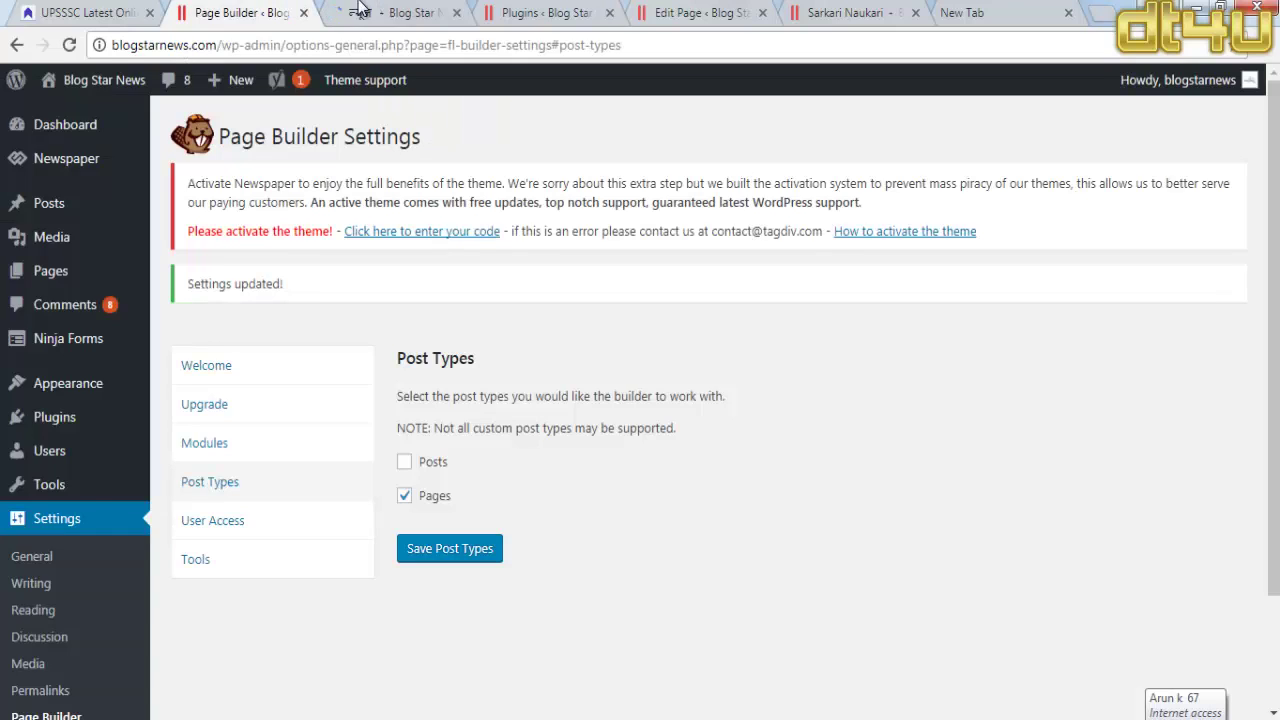
left_click(370, 8)
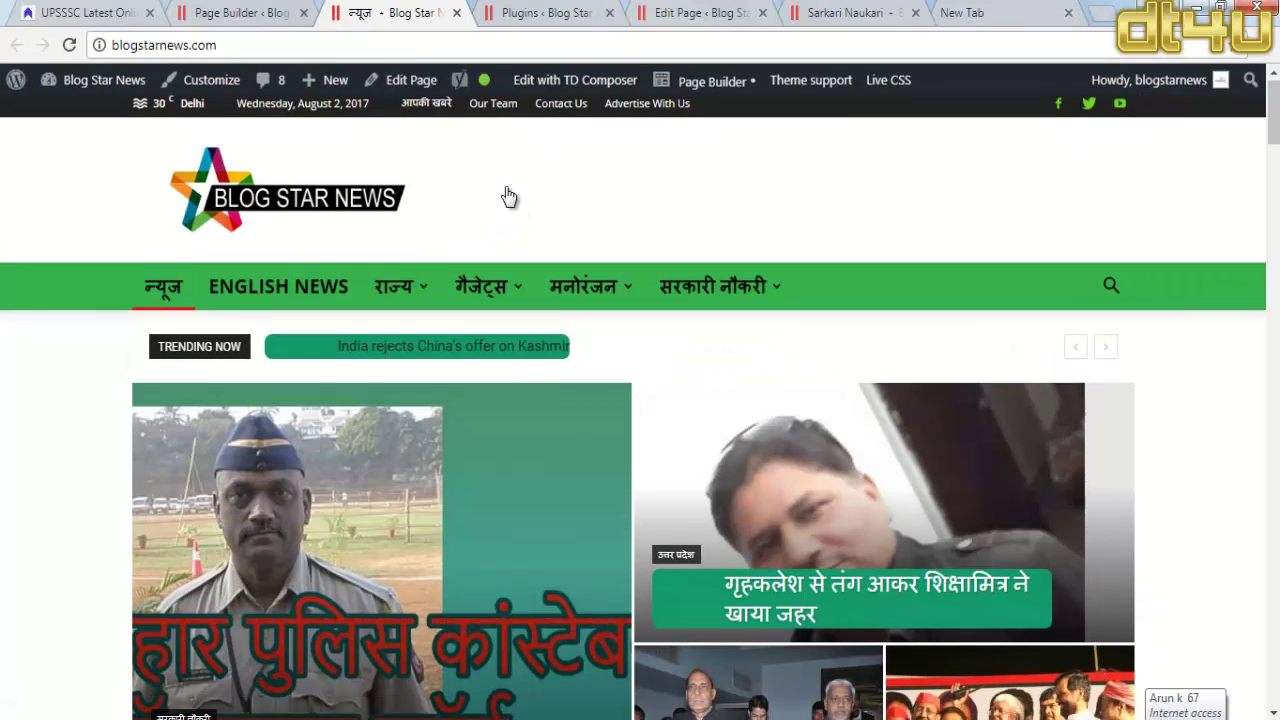
Step: Examine the Blog Star News home page, including its featured stories, heading styling, category sections and sidebar
scroll(506, 192, "down", 5)
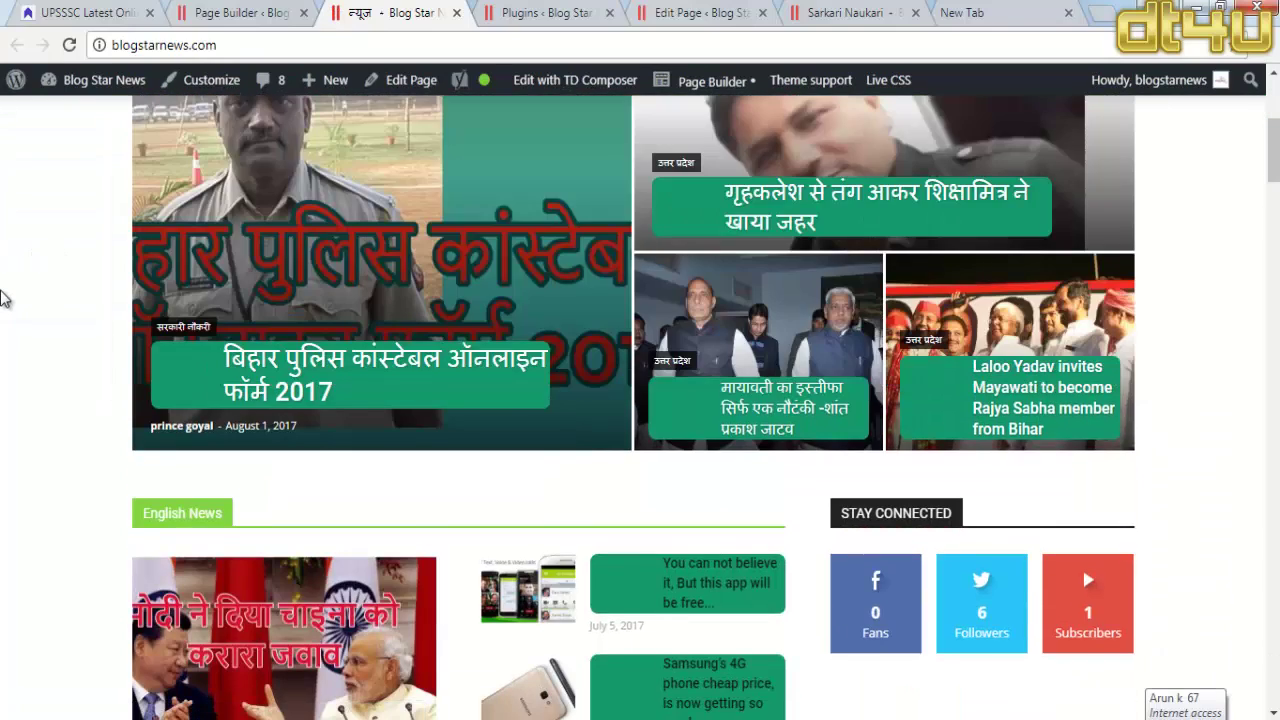
scroll(30, 280, "down", 6)
scroll(1222, 318, "down", 8)
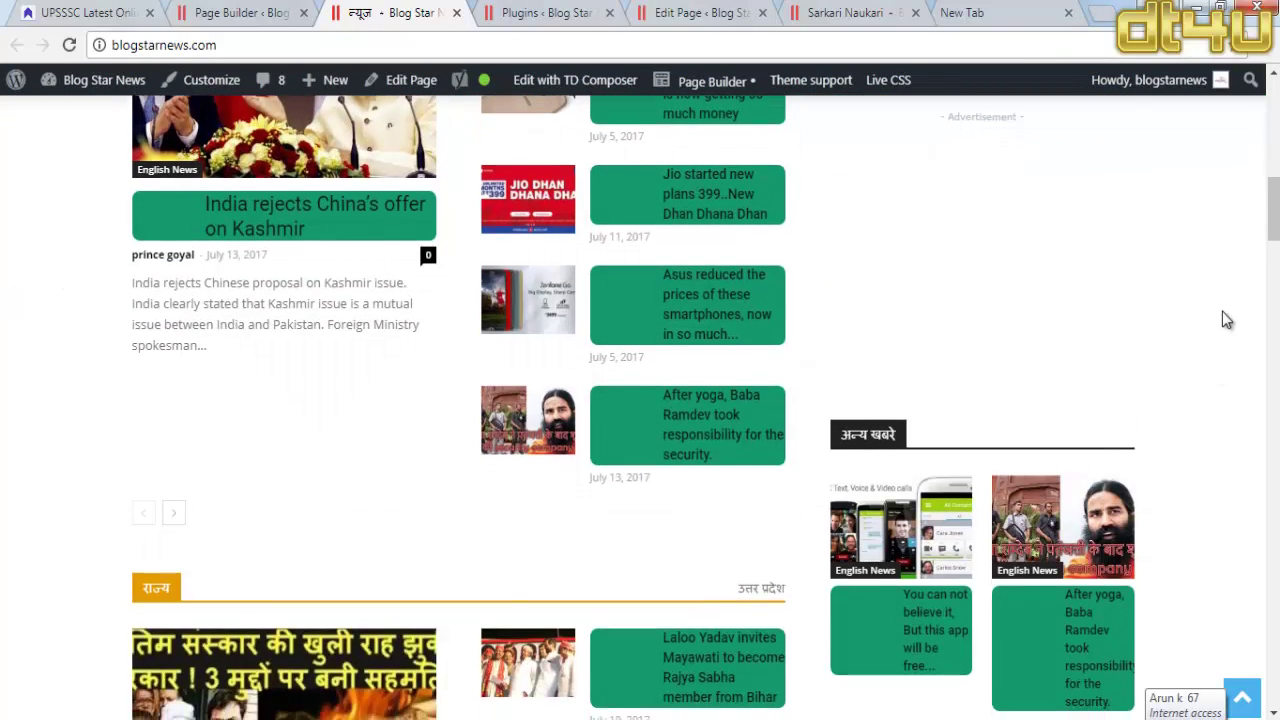
scroll(1218, 323, "down", 6)
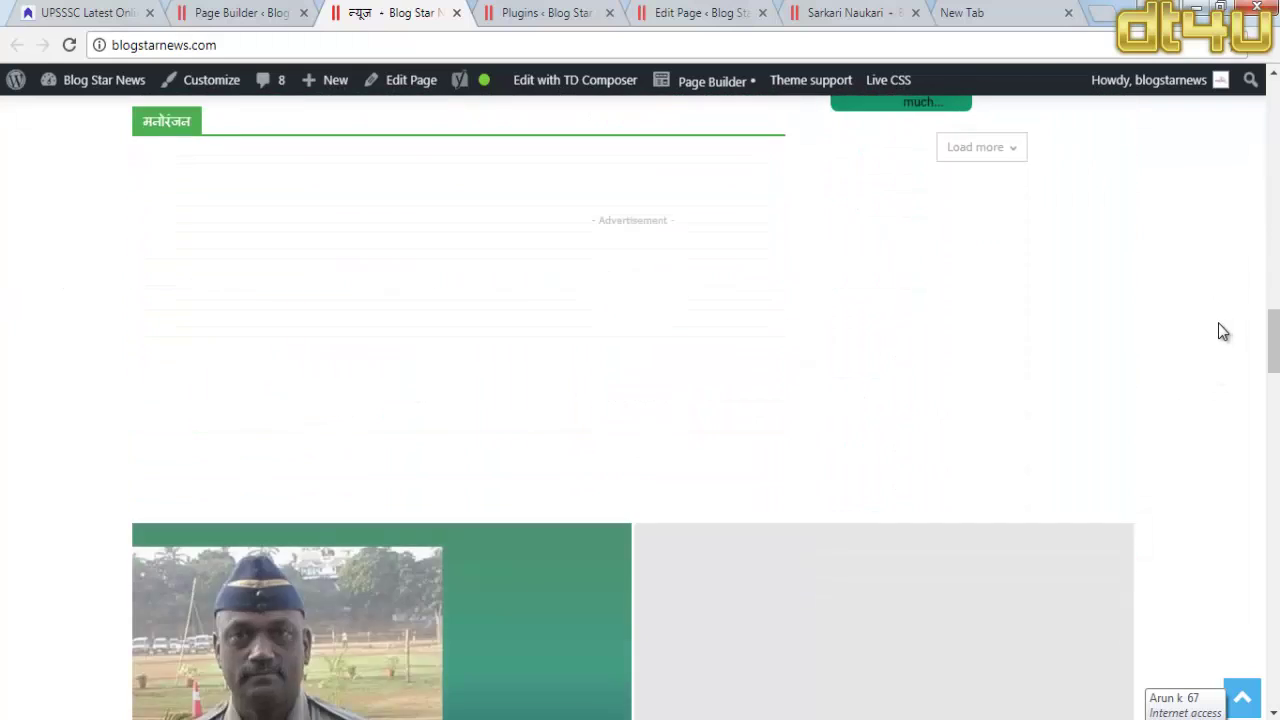
scroll(1218, 323, "up", 10)
scroll(1218, 323, "up", 8)
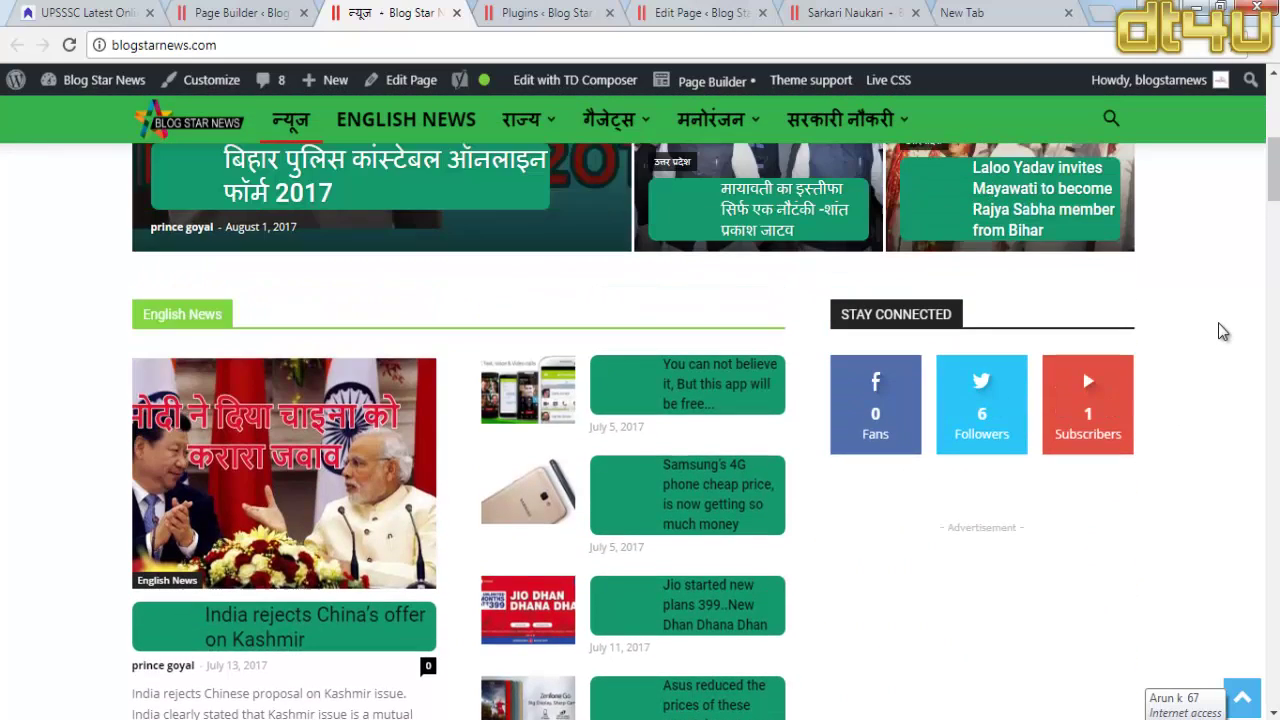
scroll(1218, 323, "up", 5)
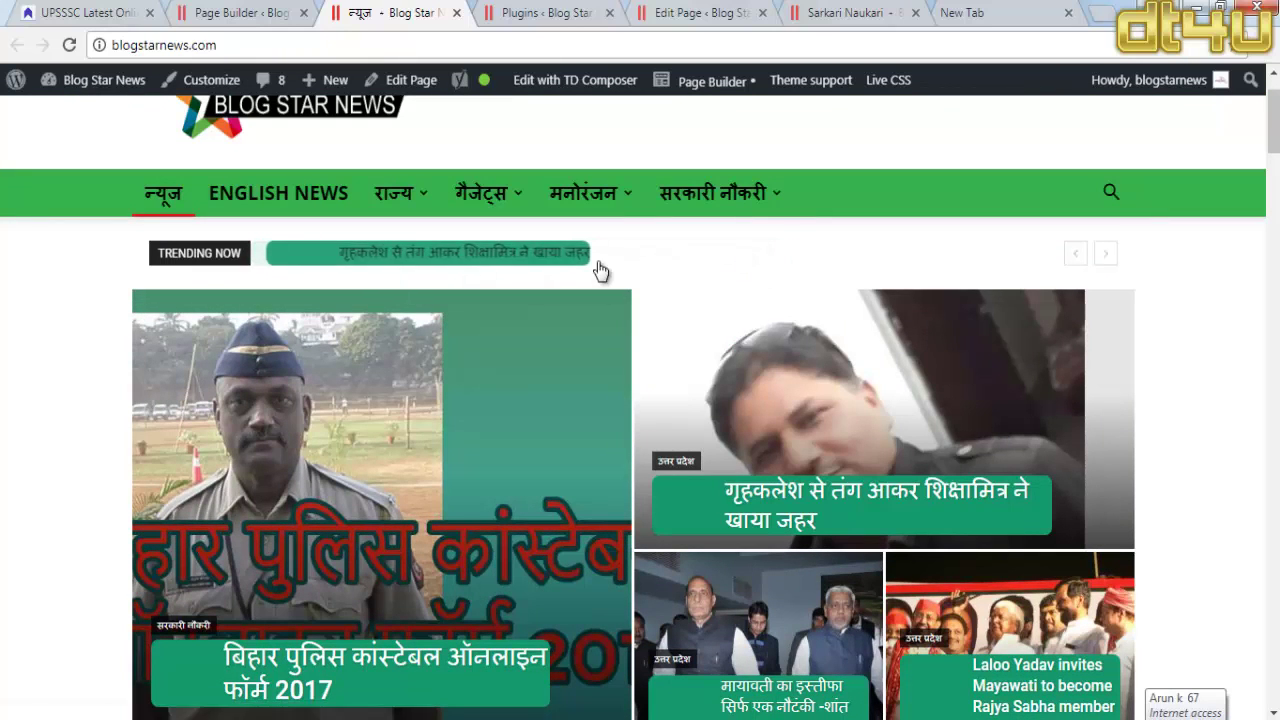
scroll(614, 280, "down", 3)
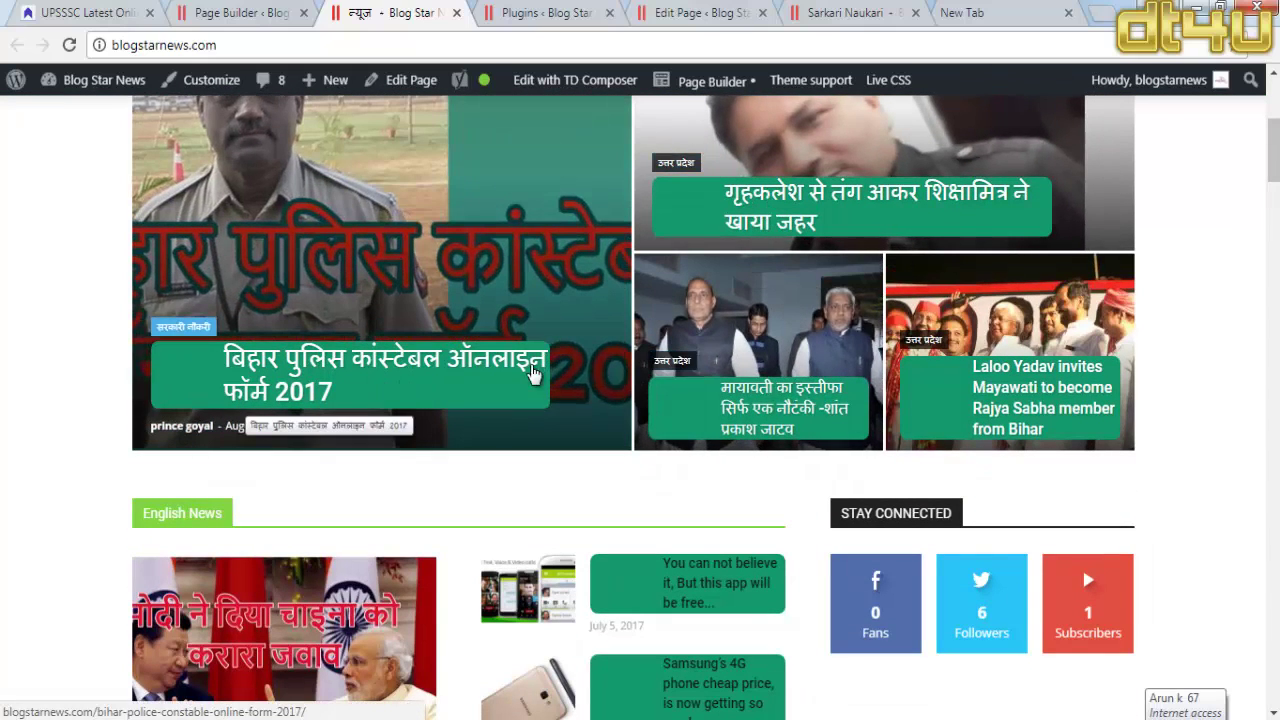
scroll(1000, 380, "down", 5)
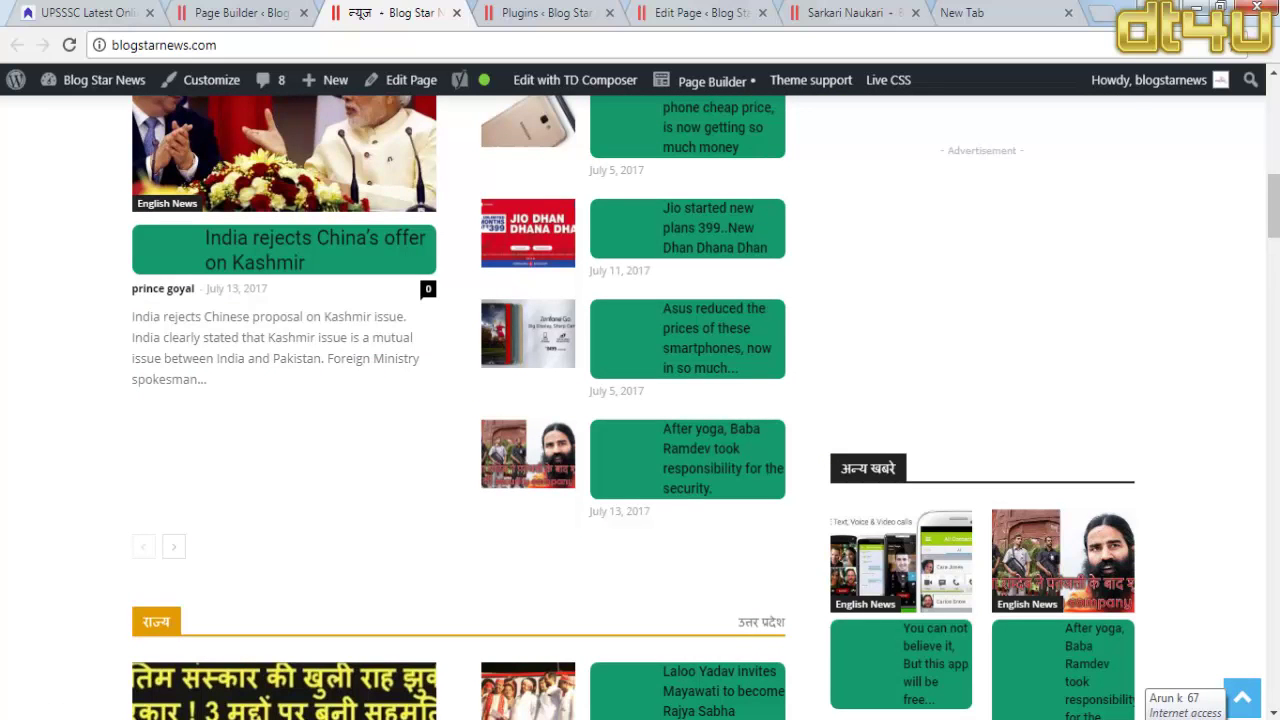
scroll(640, 400, "down", 5)
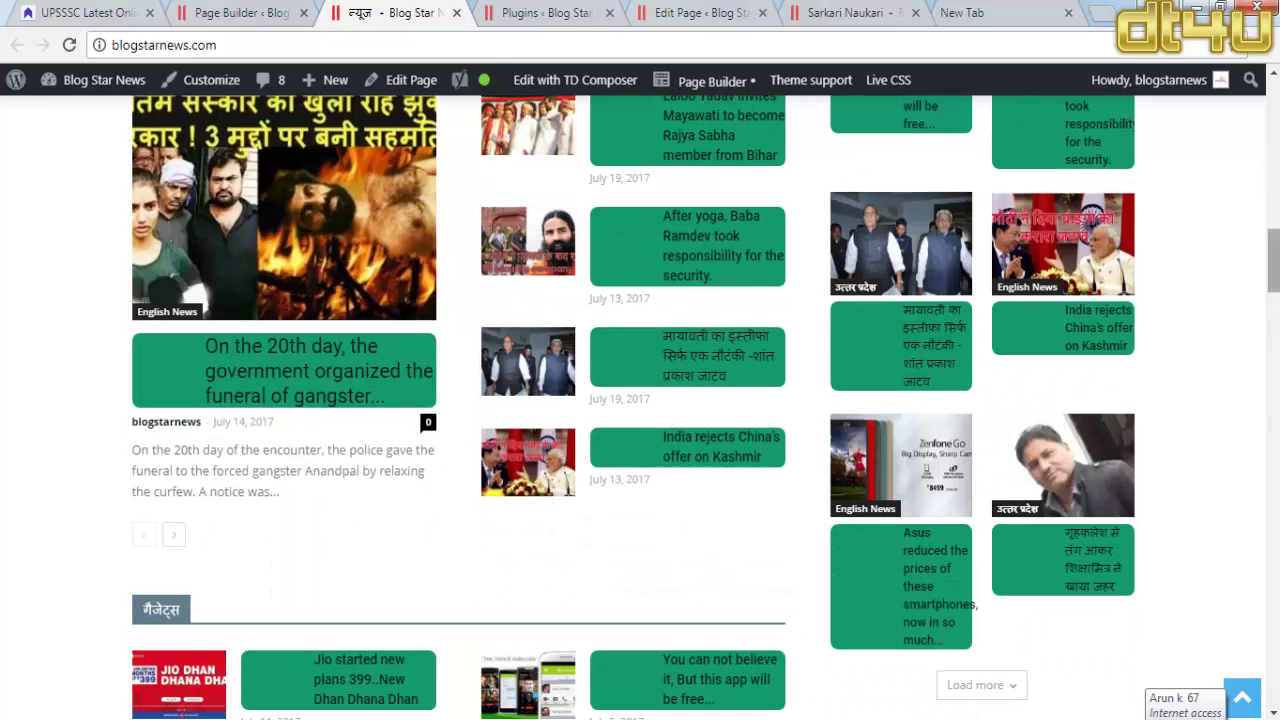
Step: Compare the upsssc.com box layout with the headings and sections of the Blog Star News home page
left_click(38, 10)
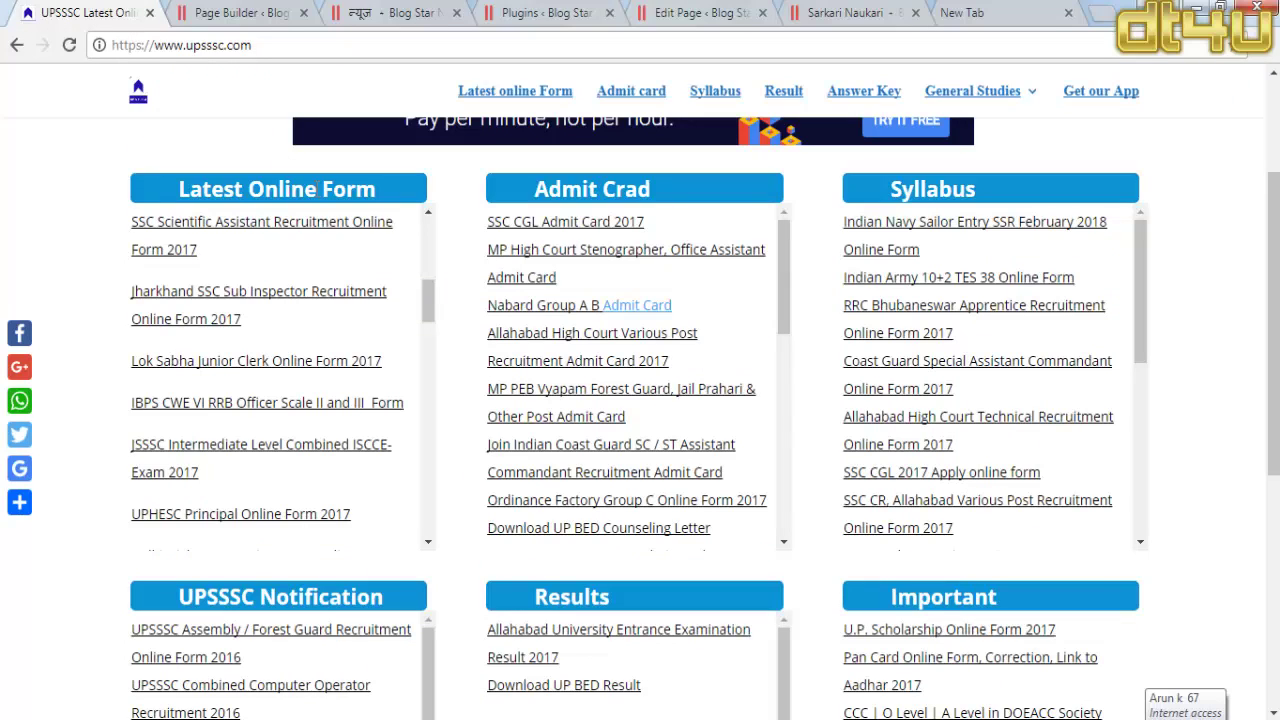
scroll(1275, 255, "up", 1)
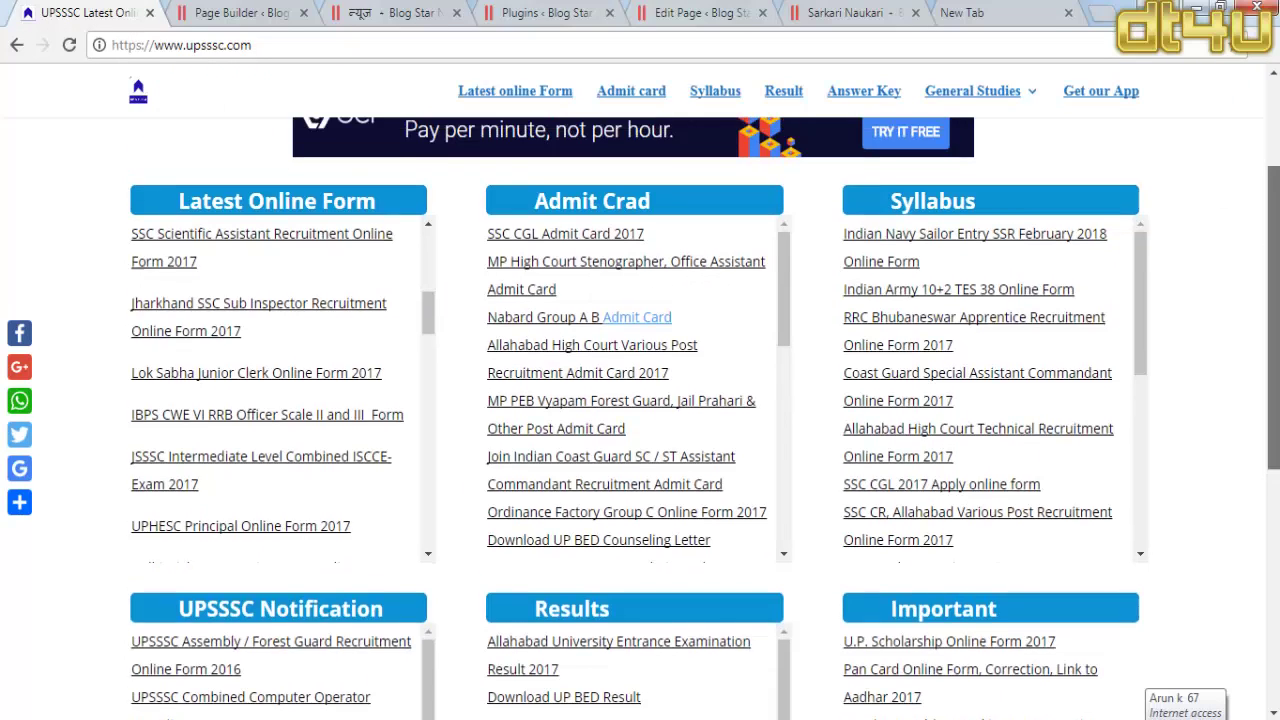
scroll(1275, 258, "down", 1)
left_click(709, 10)
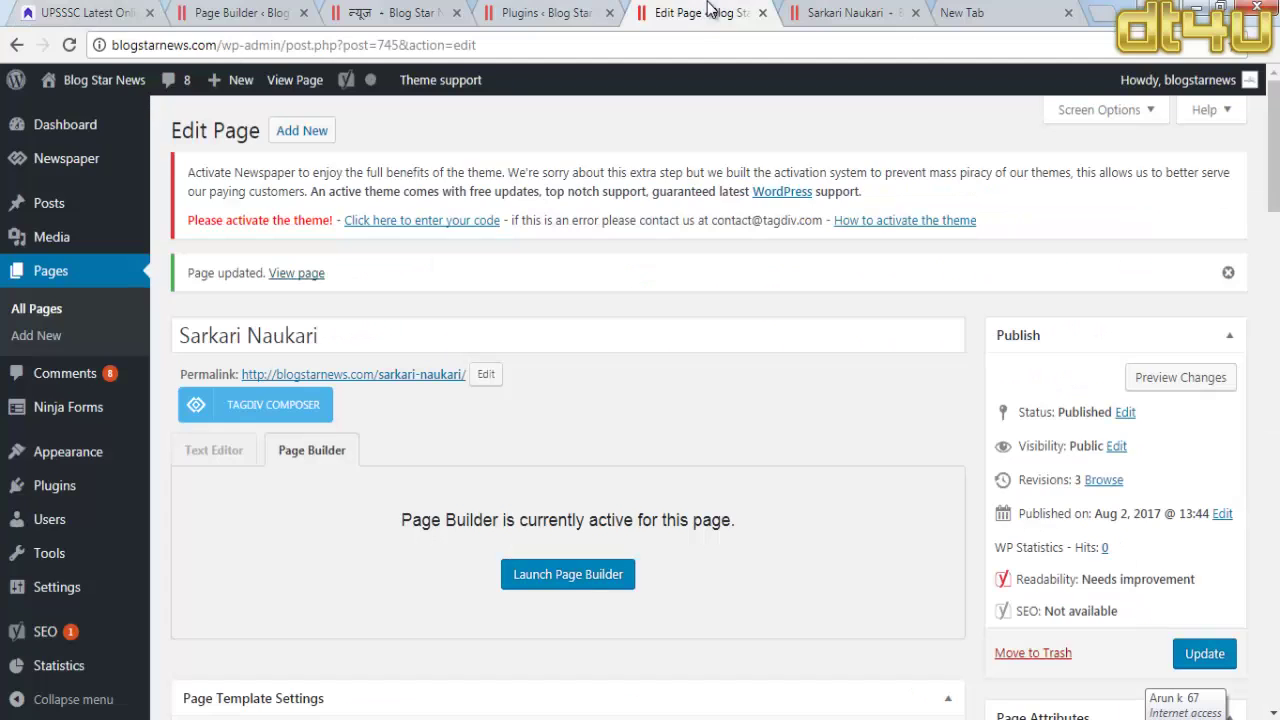
left_click(510, 6)
left_click(386, 11)
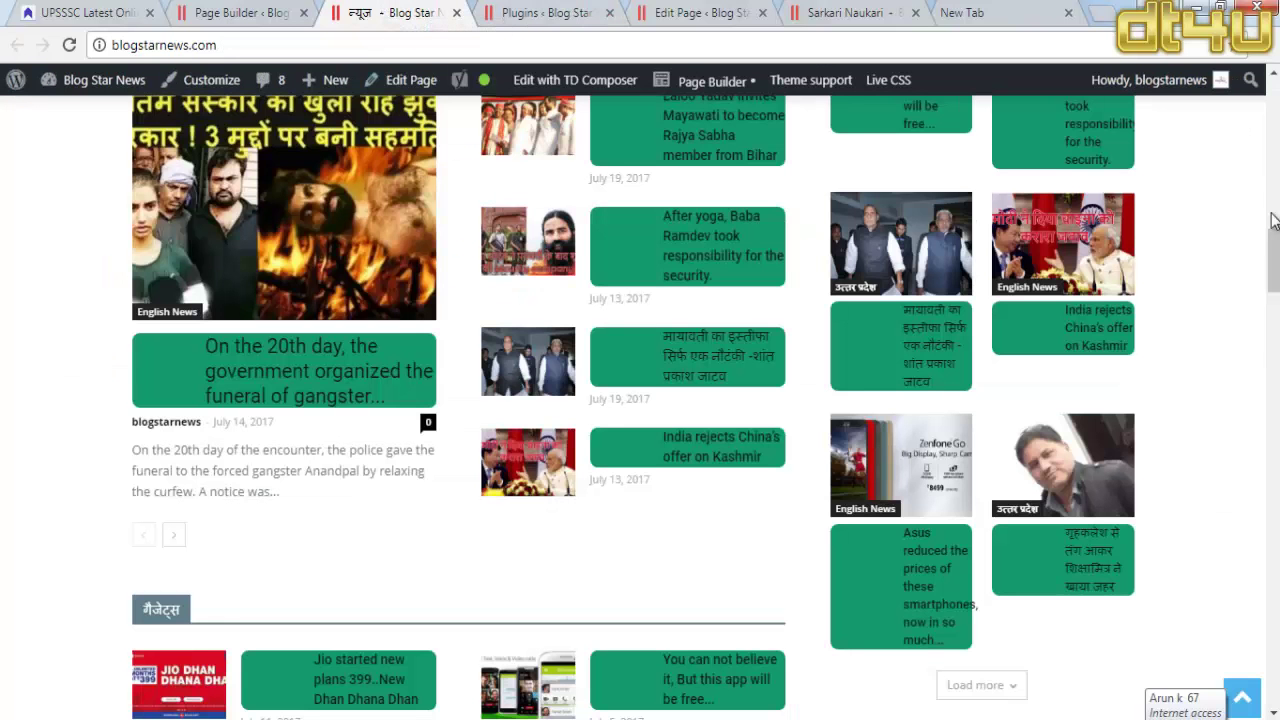
left_click_drag(1275, 258, 1277, 170)
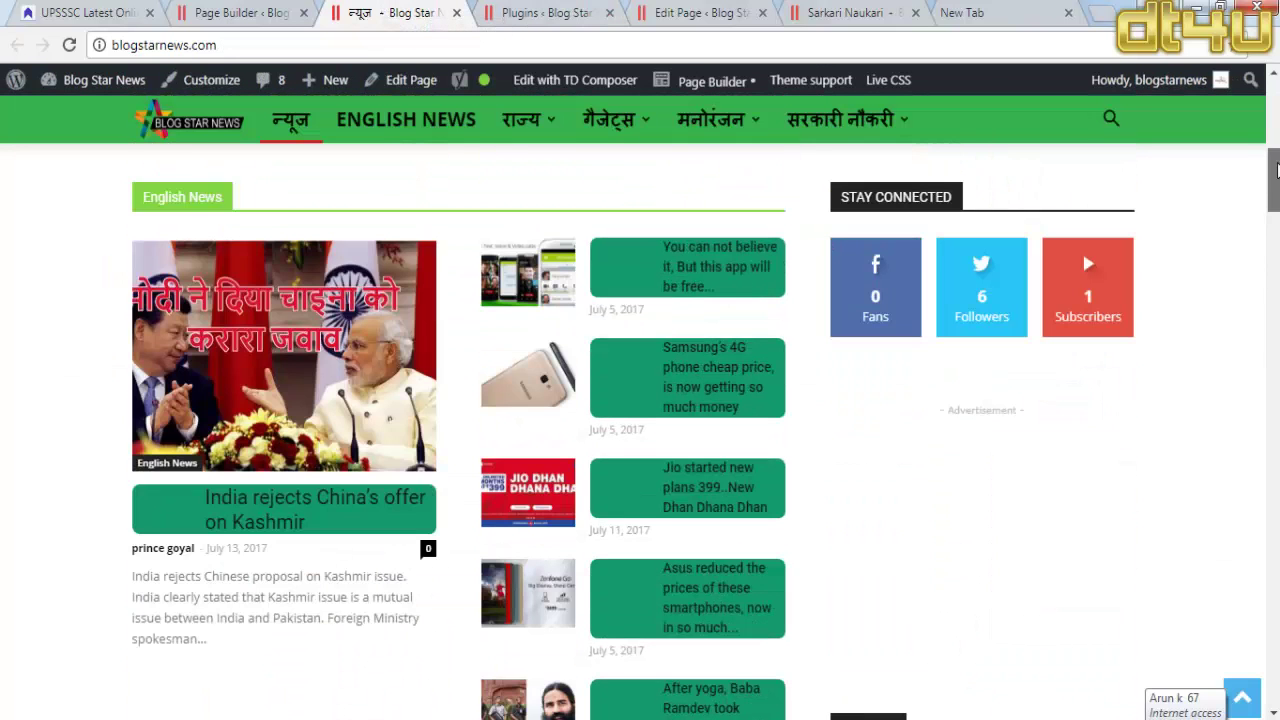
scroll(1277, 170, "down", 1)
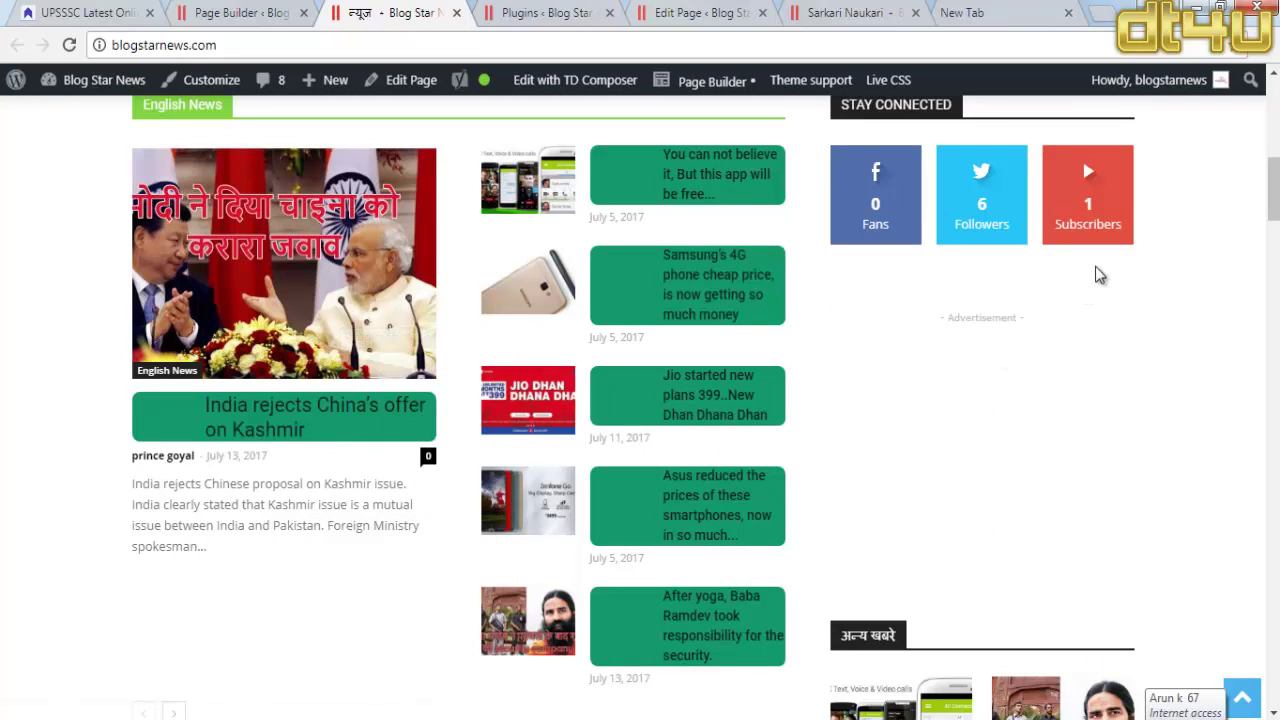
left_click(1274, 125)
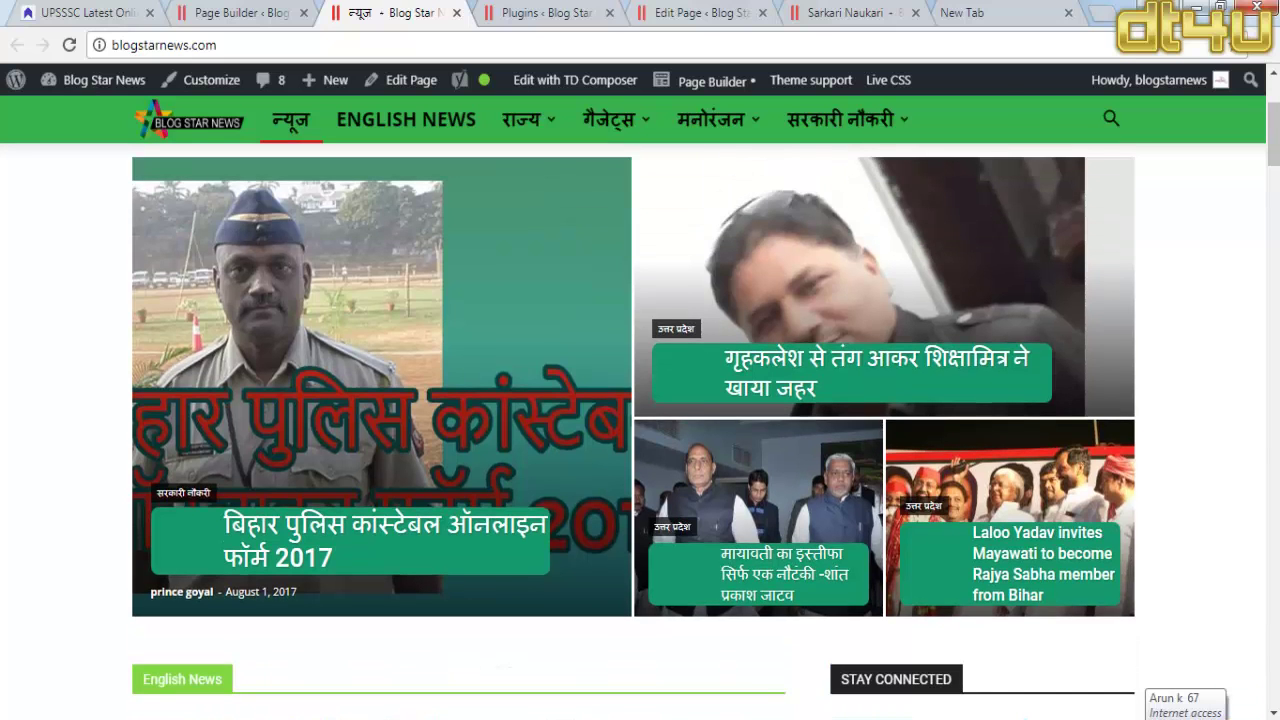
left_click(130, 10)
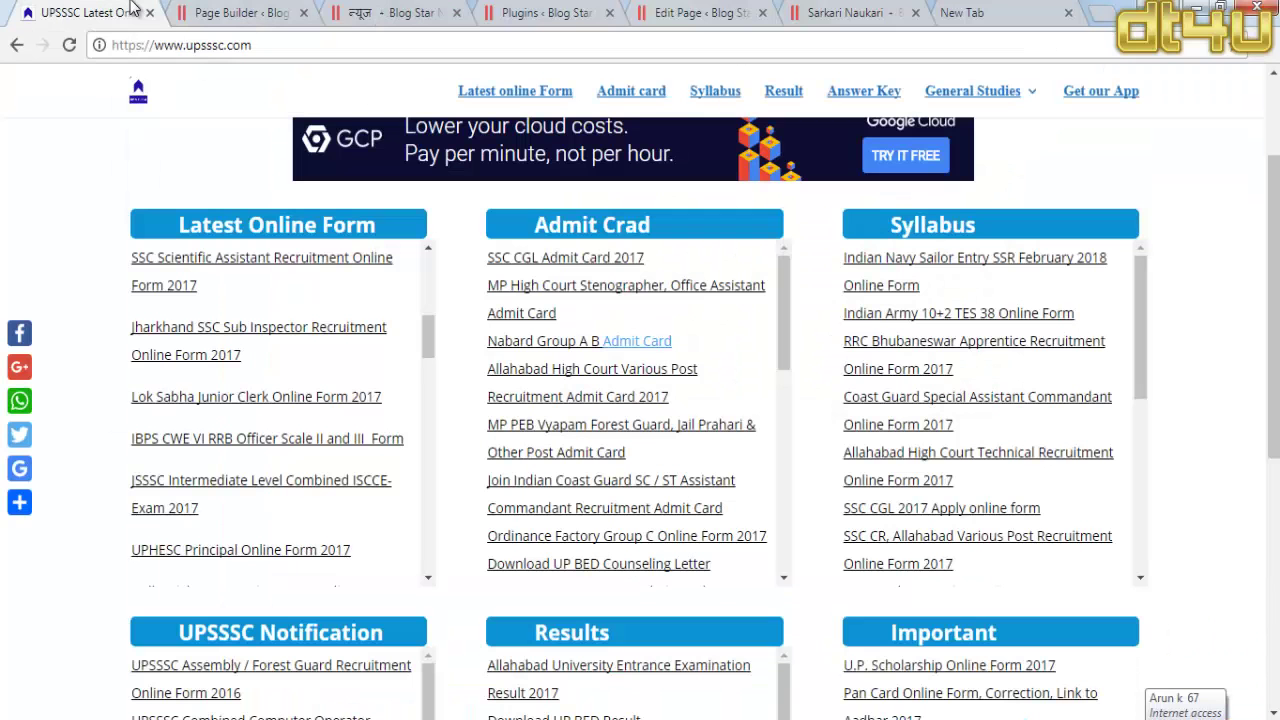
left_click(262, 12)
left_click(400, 12)
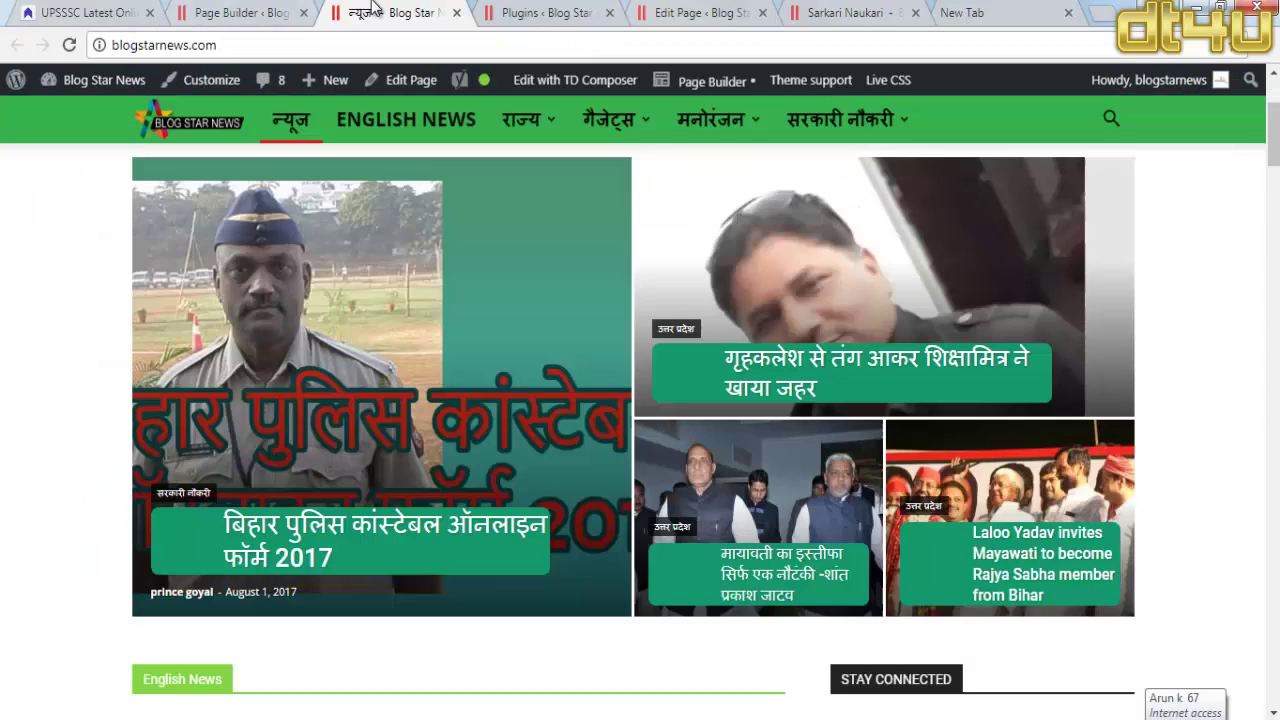
Step: Leave the Page Builder settings and open the WordPress dashboard home
left_click(210, 14)
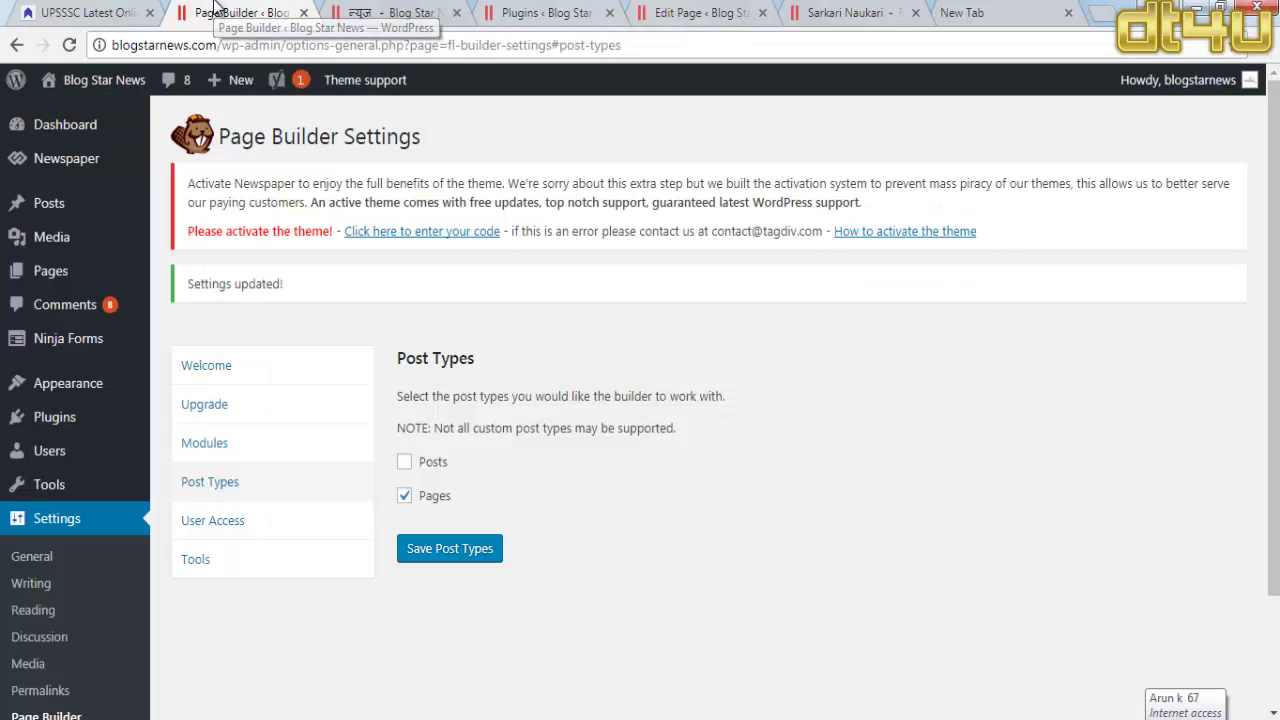
mouse_move(60, 124)
left_click(180, 125)
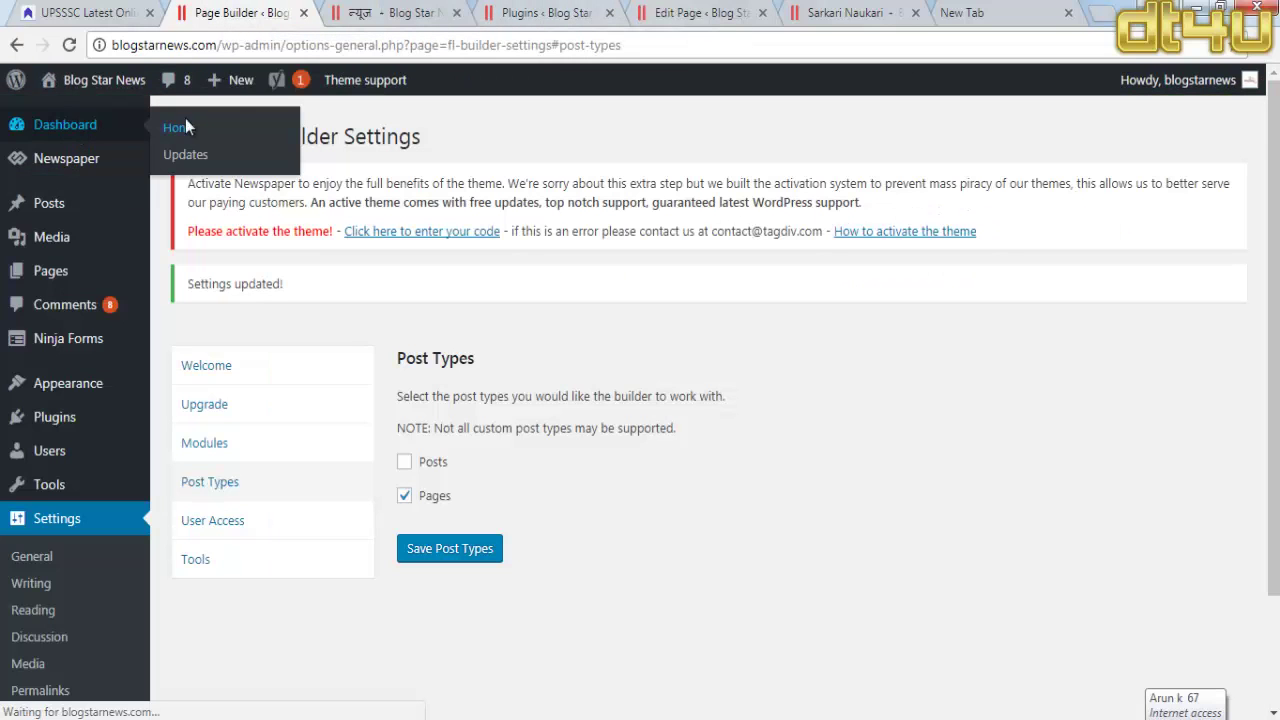
Step: Close the browser tabs holding the old Plugins page, the Edit Page screen and the Sarkari Naukari page
left_click(358, 8)
left_click(496, 12)
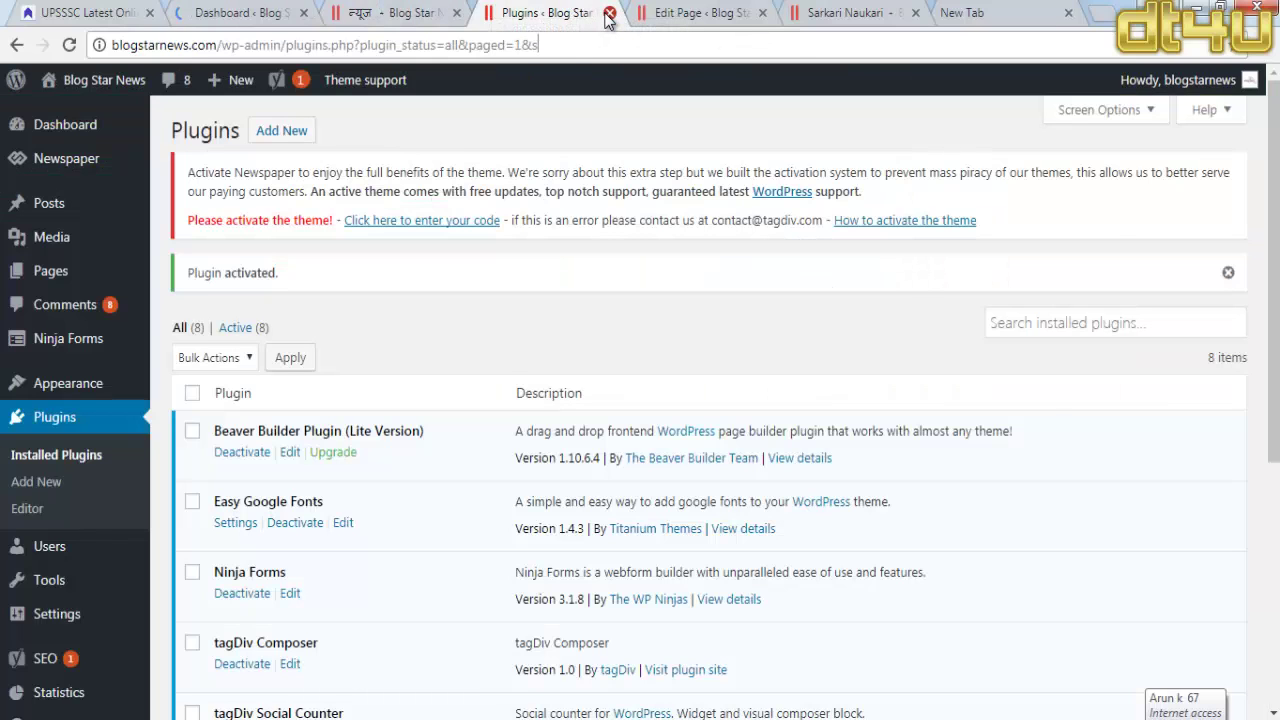
left_click(607, 14)
left_click(607, 14)
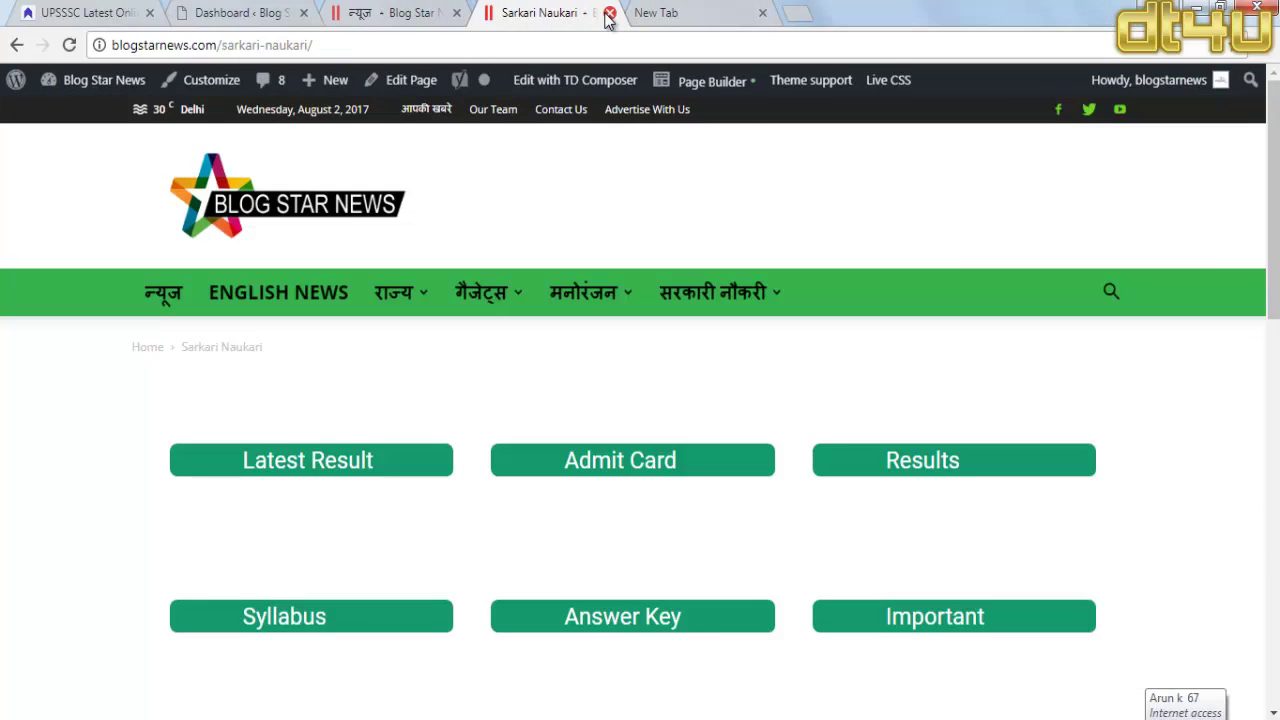
left_click(609, 14)
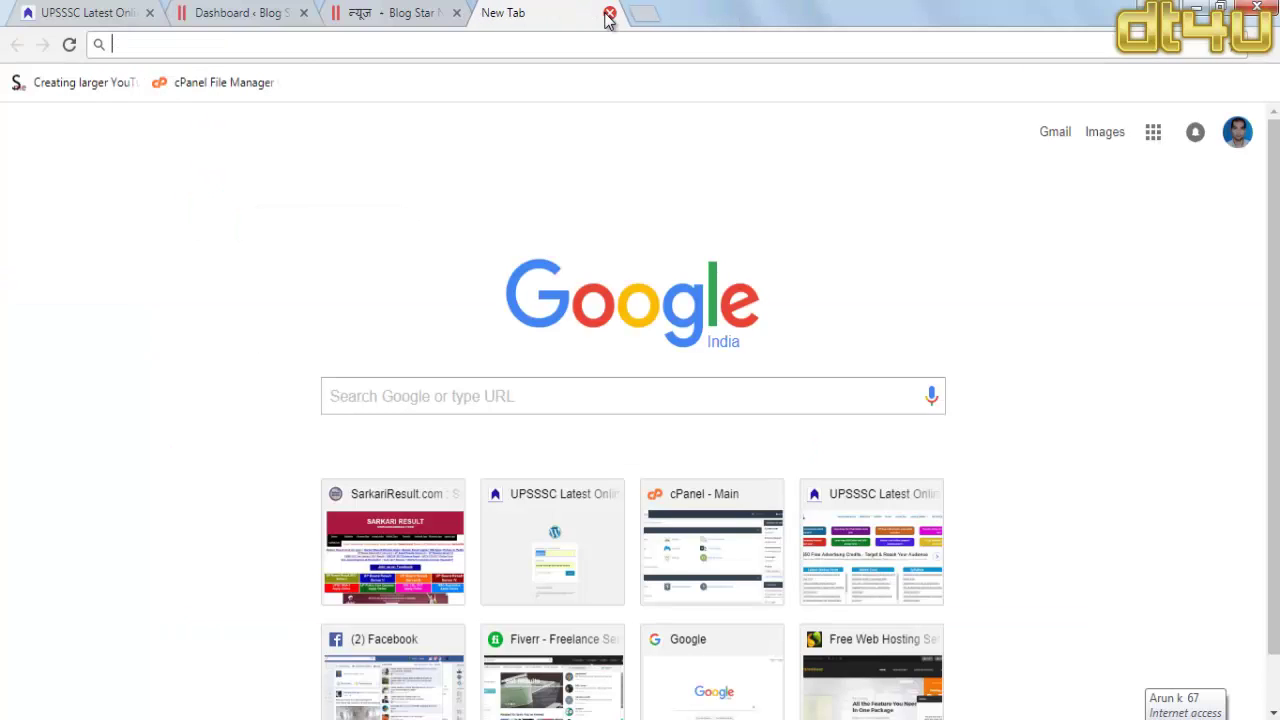
Step: Open the installed plugins list from the WordPress dashboard and review the plugins in it
left_click(255, 10)
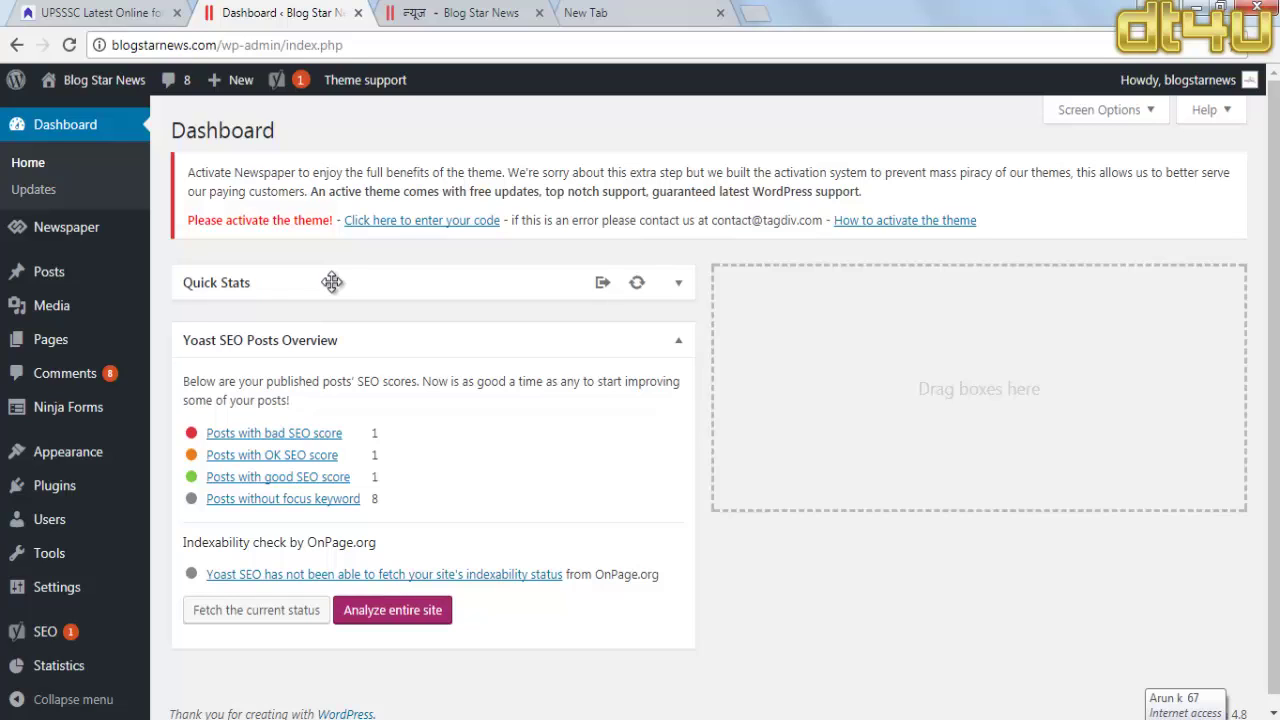
mouse_move(72, 485)
left_click(175, 488)
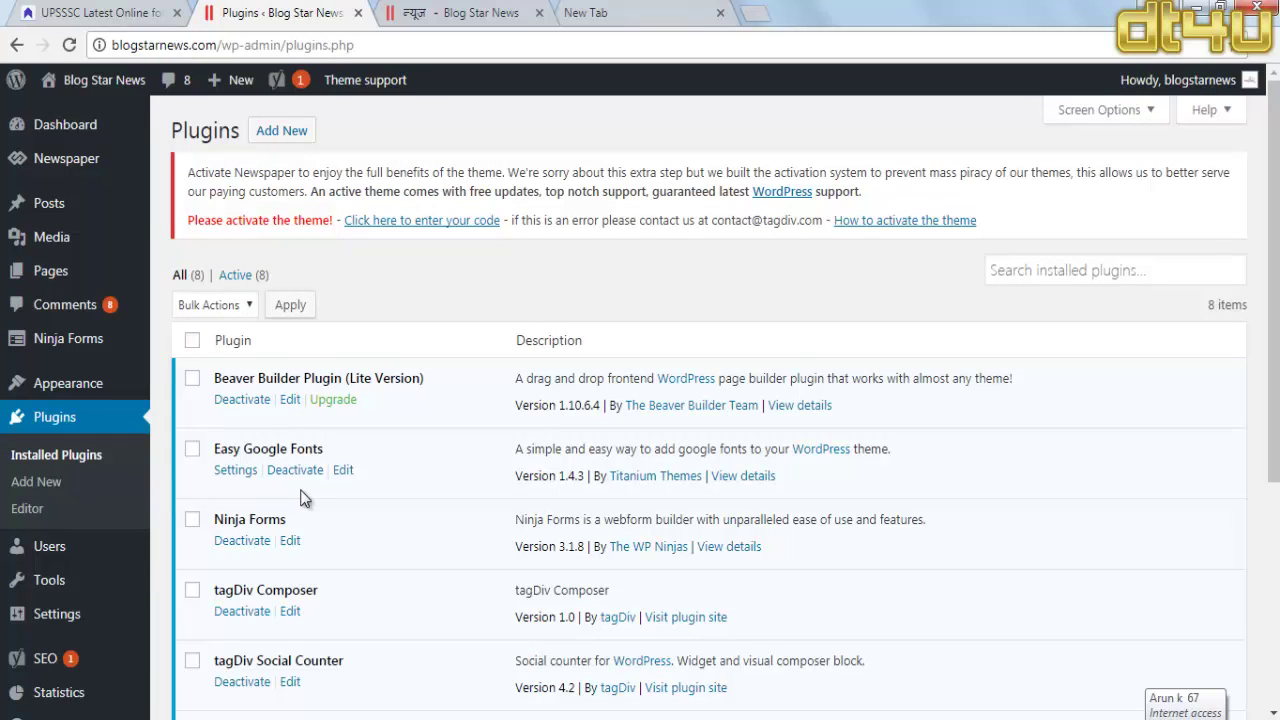
scroll(318, 508, "down", 2)
scroll(275, 459, "down", 1)
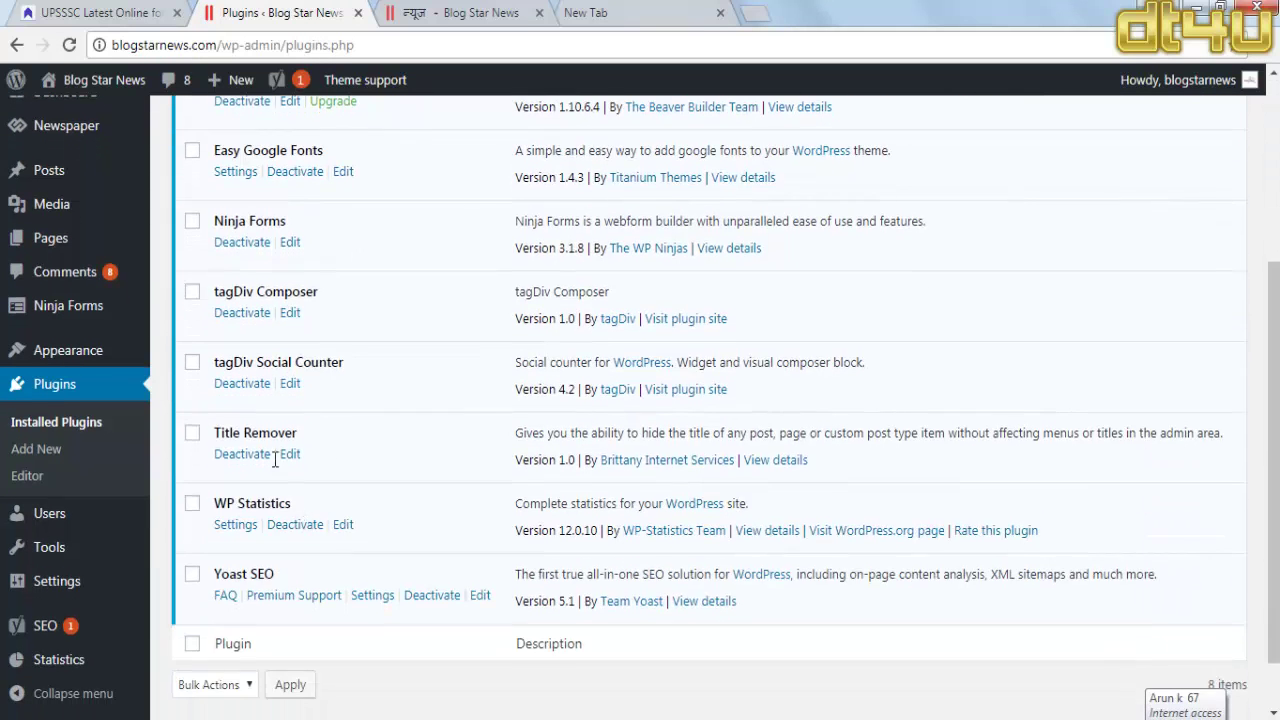
scroll(1094, 177, "up", 3)
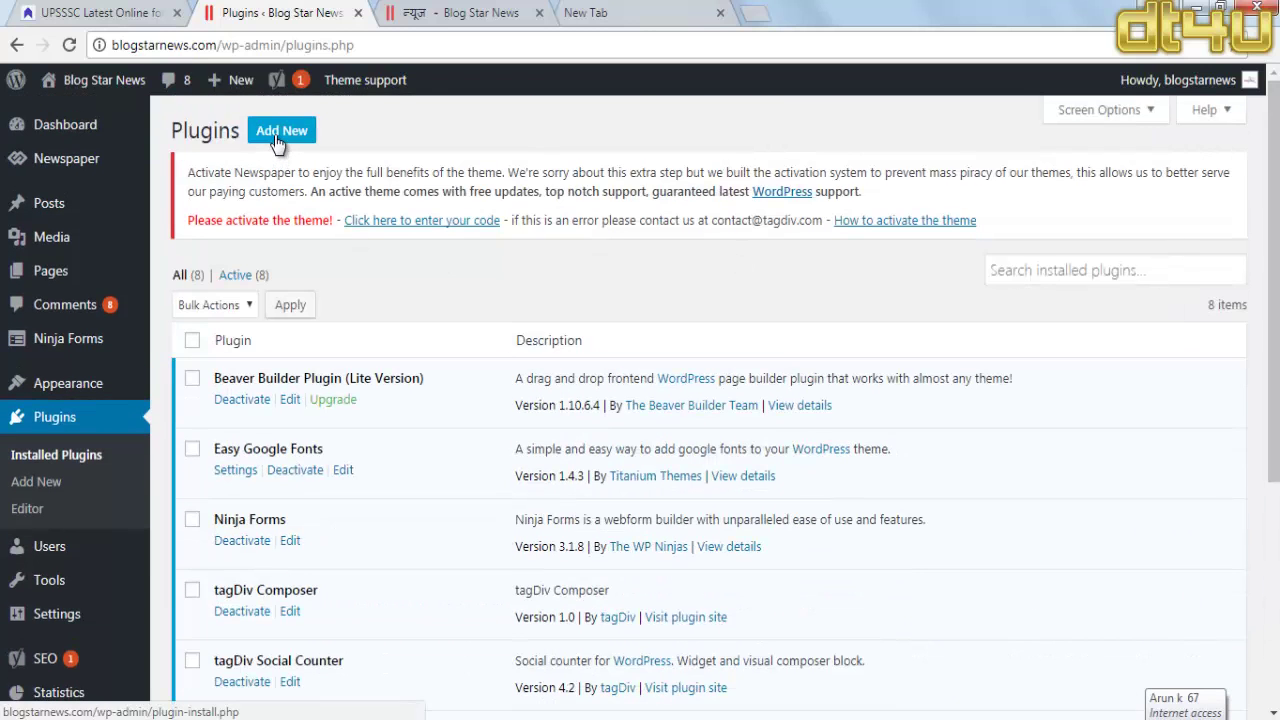
scroll(383, 303, "down", 1)
scroll(261, 488, "down", 4)
scroll(240, 380, "up", 3)
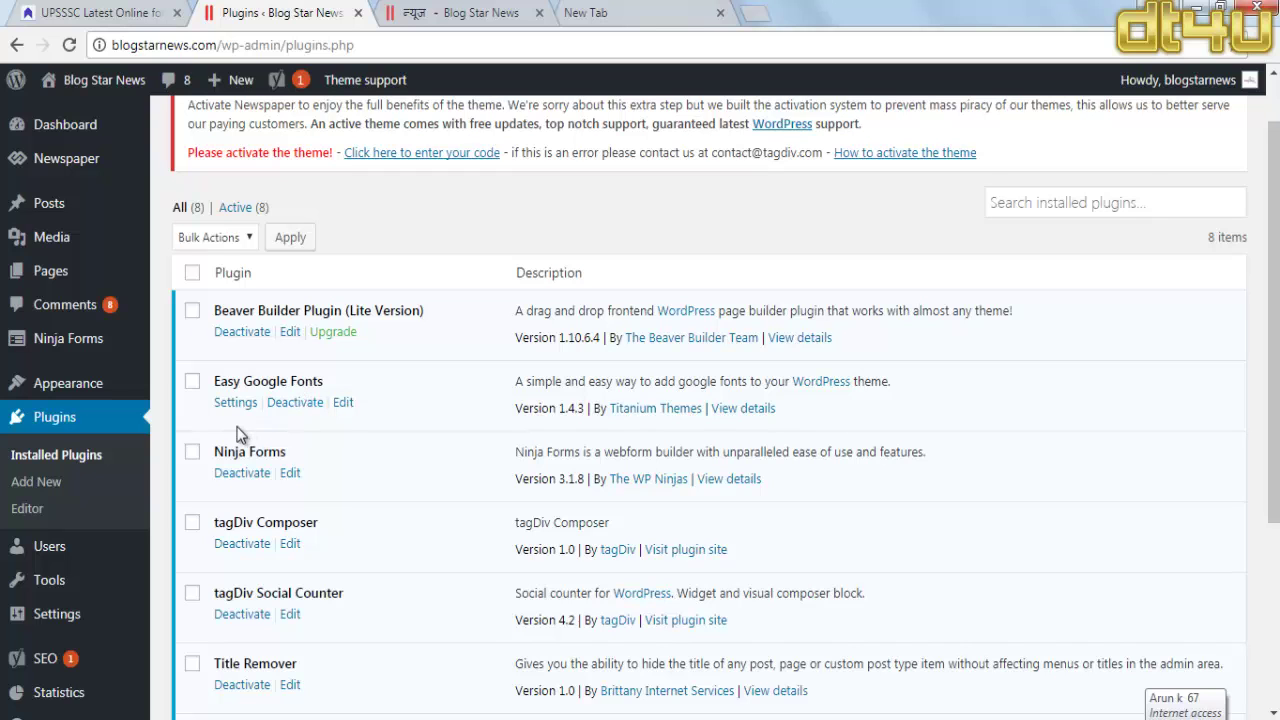
Step: Check the highlighted headlines on the Blog Star News home page and open the list of all pages in WordPress
left_click(436, 12)
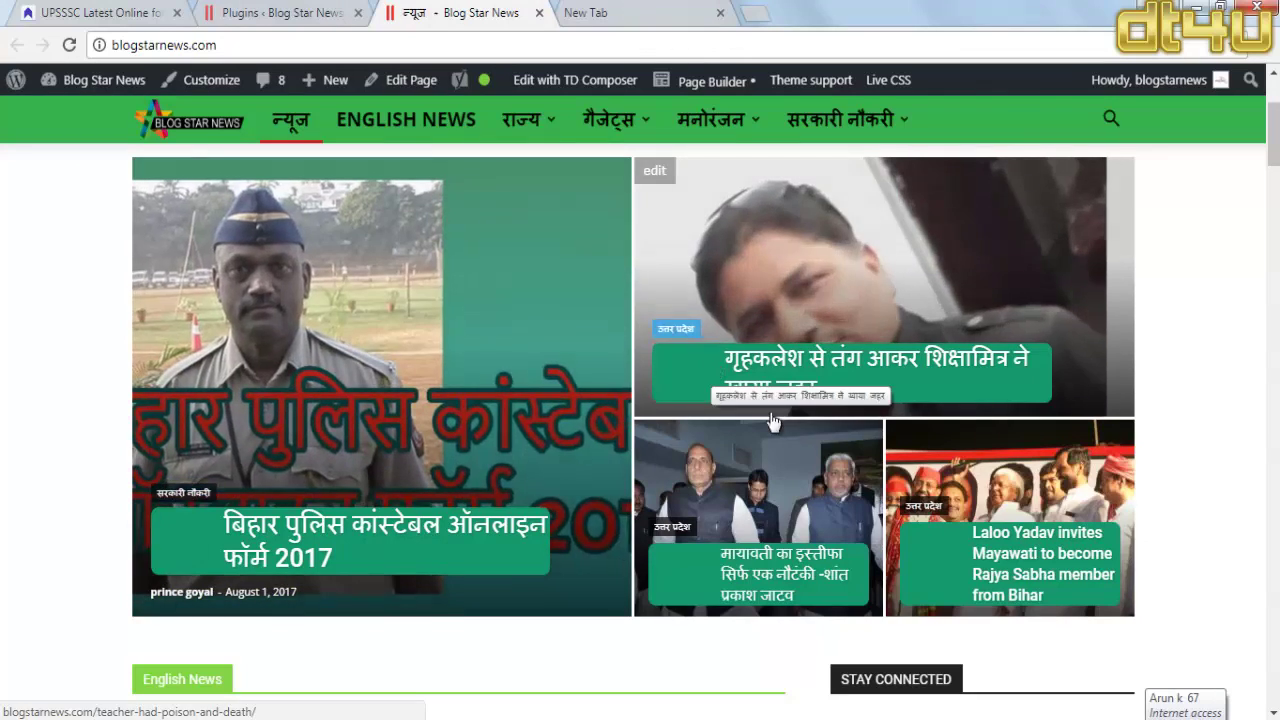
scroll(840, 495, "down", 6)
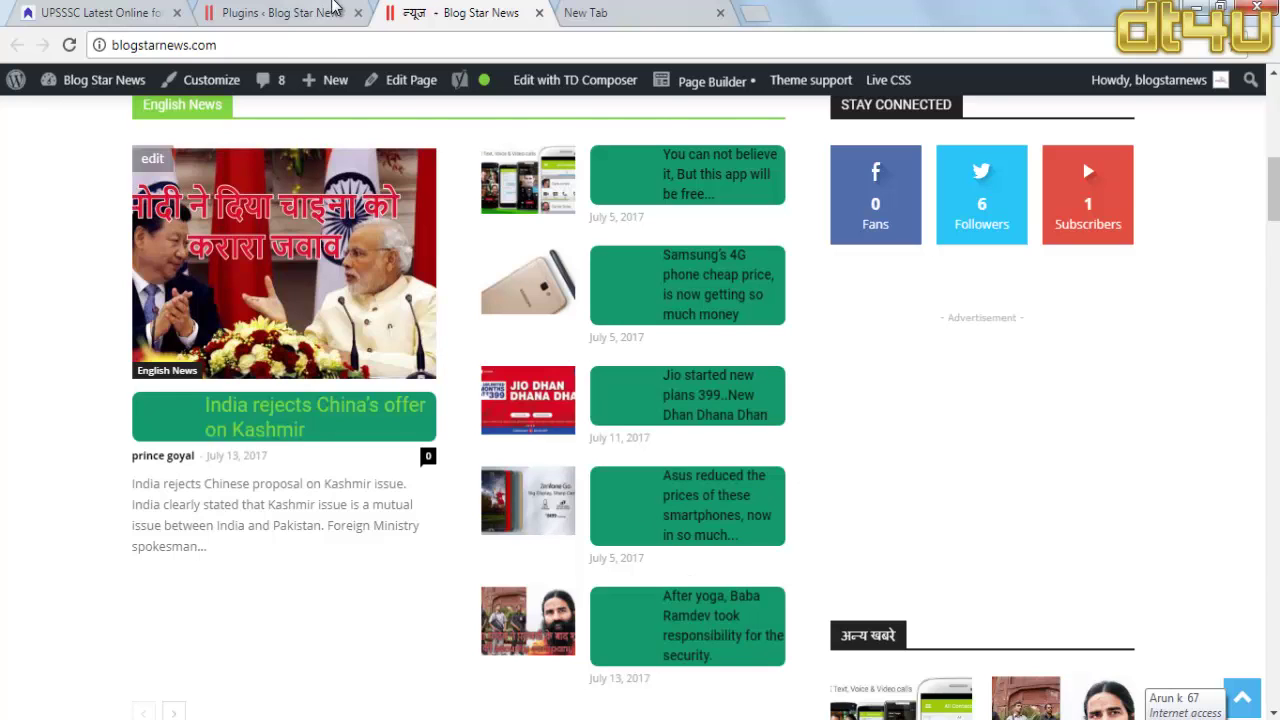
left_click(330, 12)
mouse_move(52, 266)
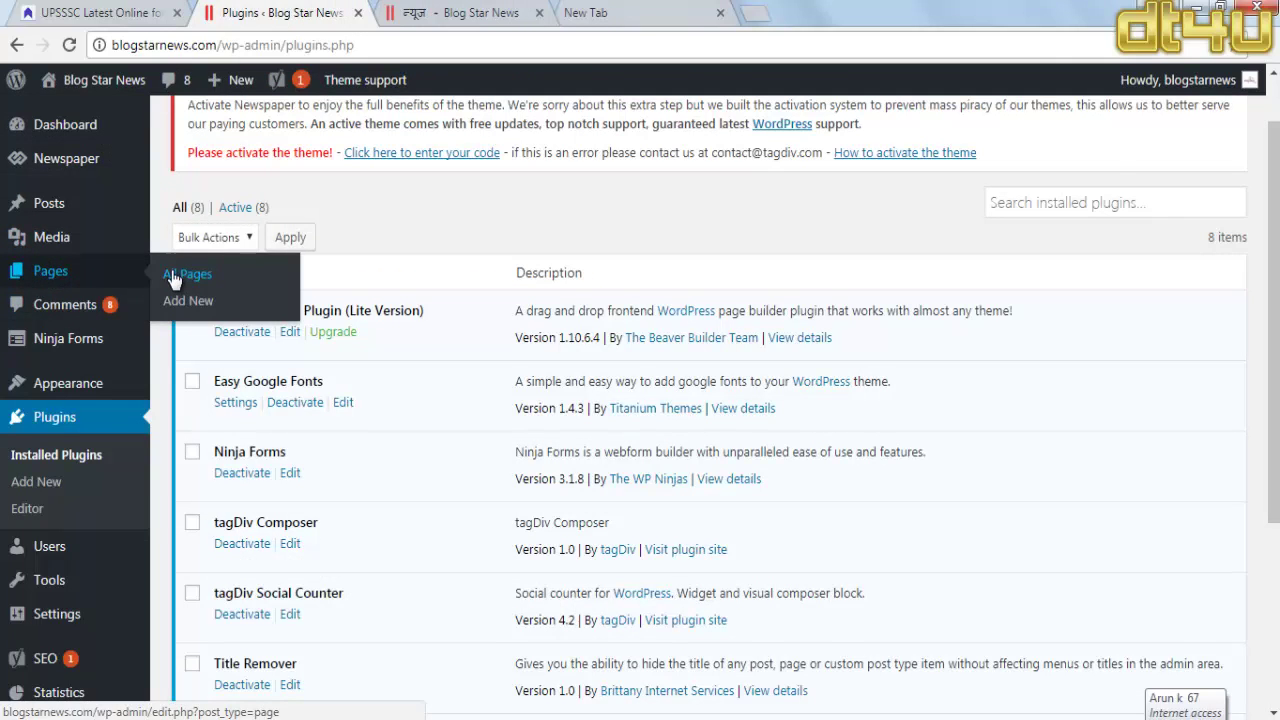
left_click(171, 270)
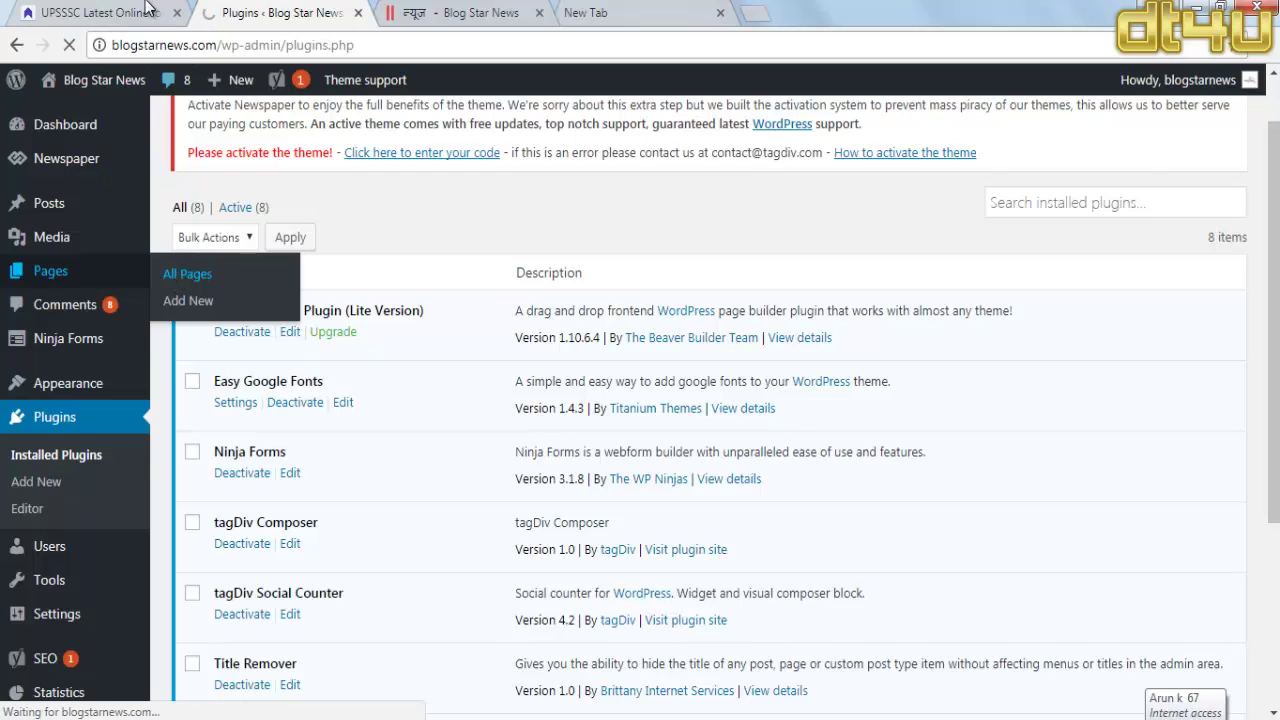
left_click(150, 10)
left_click(283, 10)
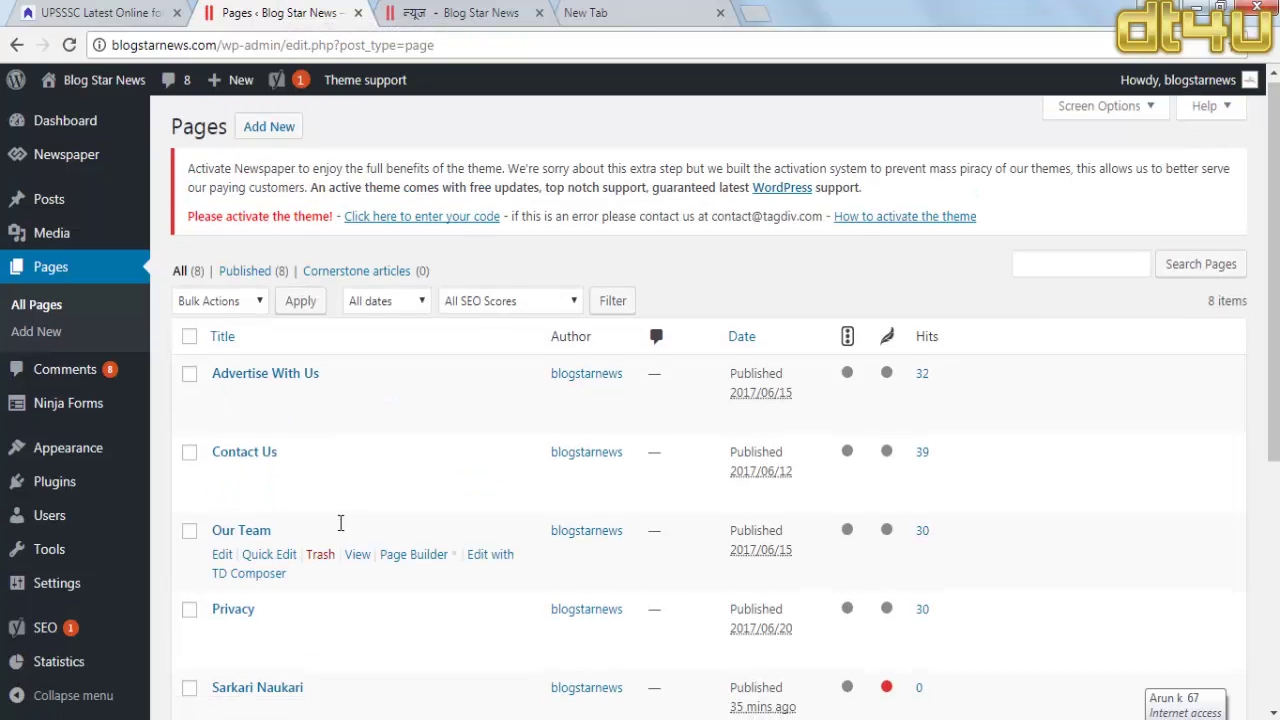
Step: Find the Sarkari Naukari page in the page list and view its published version in a new browser tab
scroll(337, 523, "down", 2)
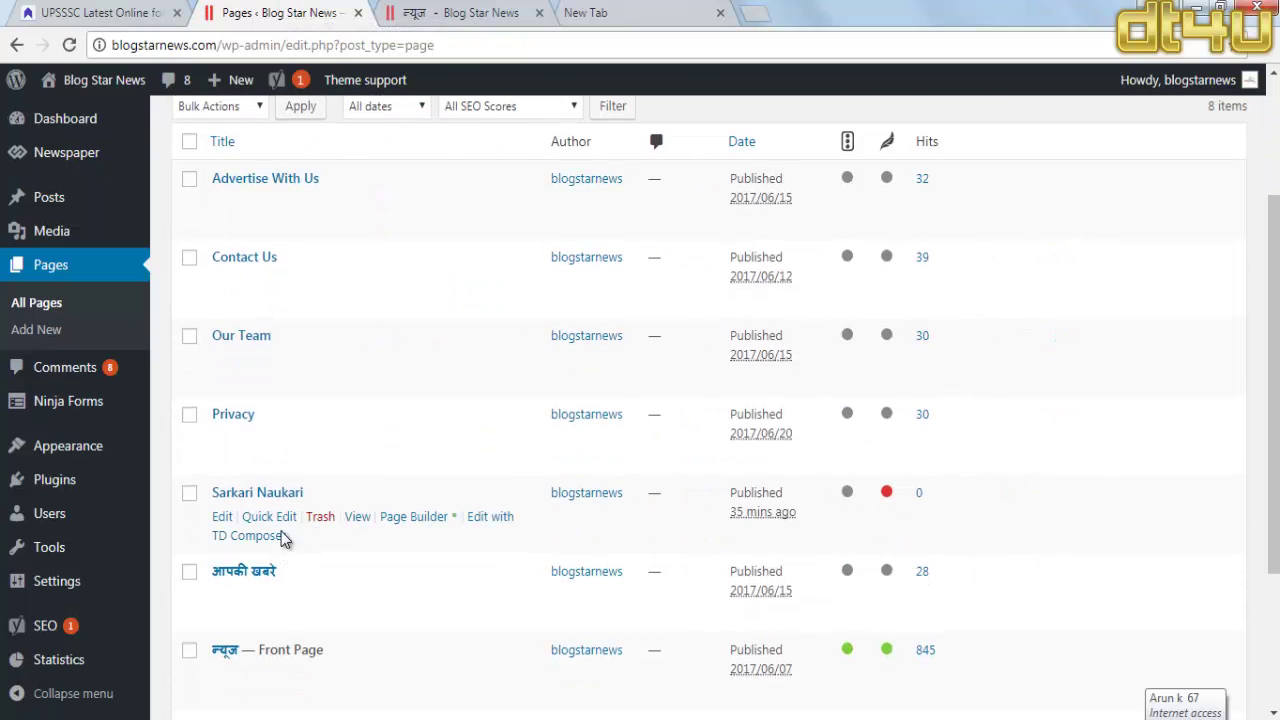
right_click(350, 523)
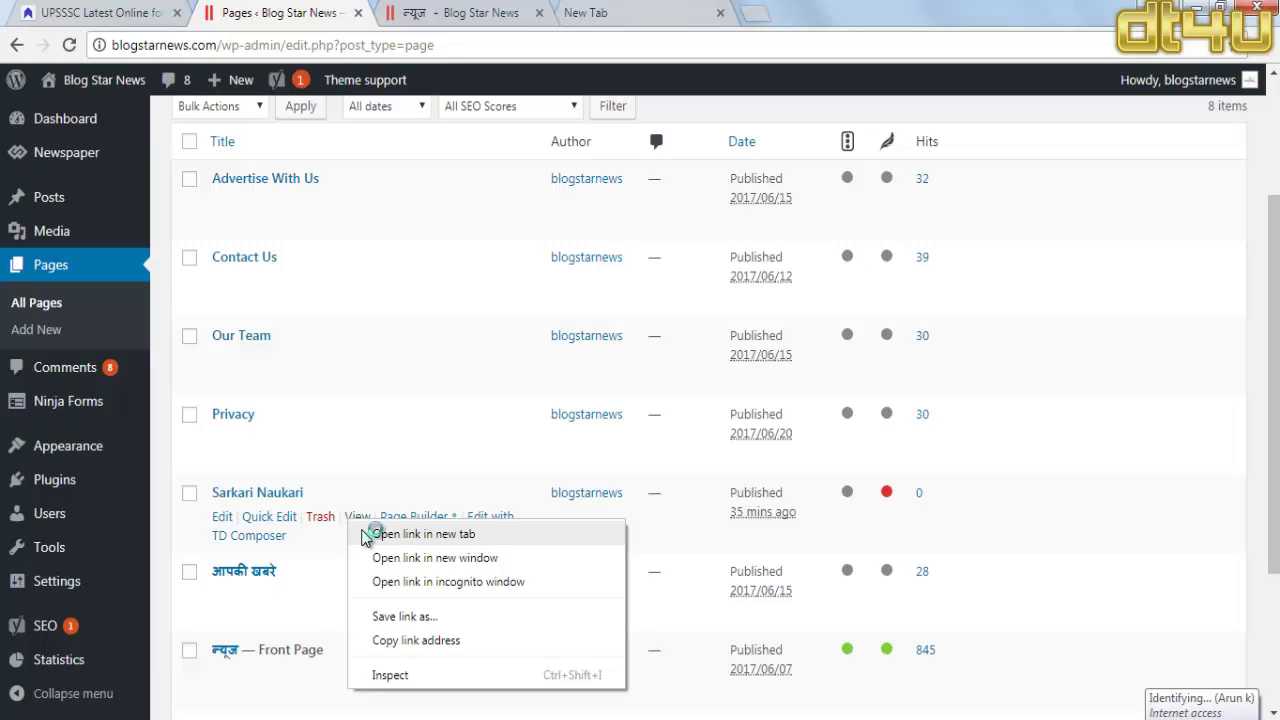
left_click(366, 537)
left_click(472, 10)
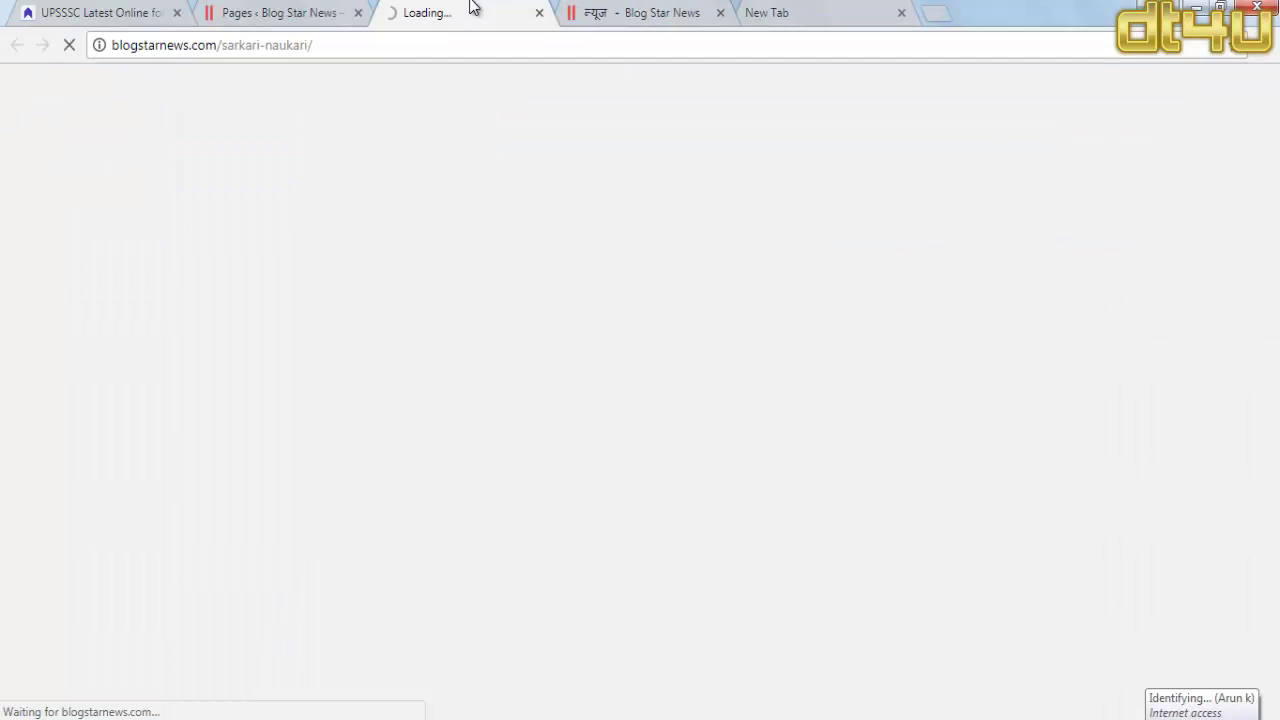
left_click(297, 12)
left_click(445, 8)
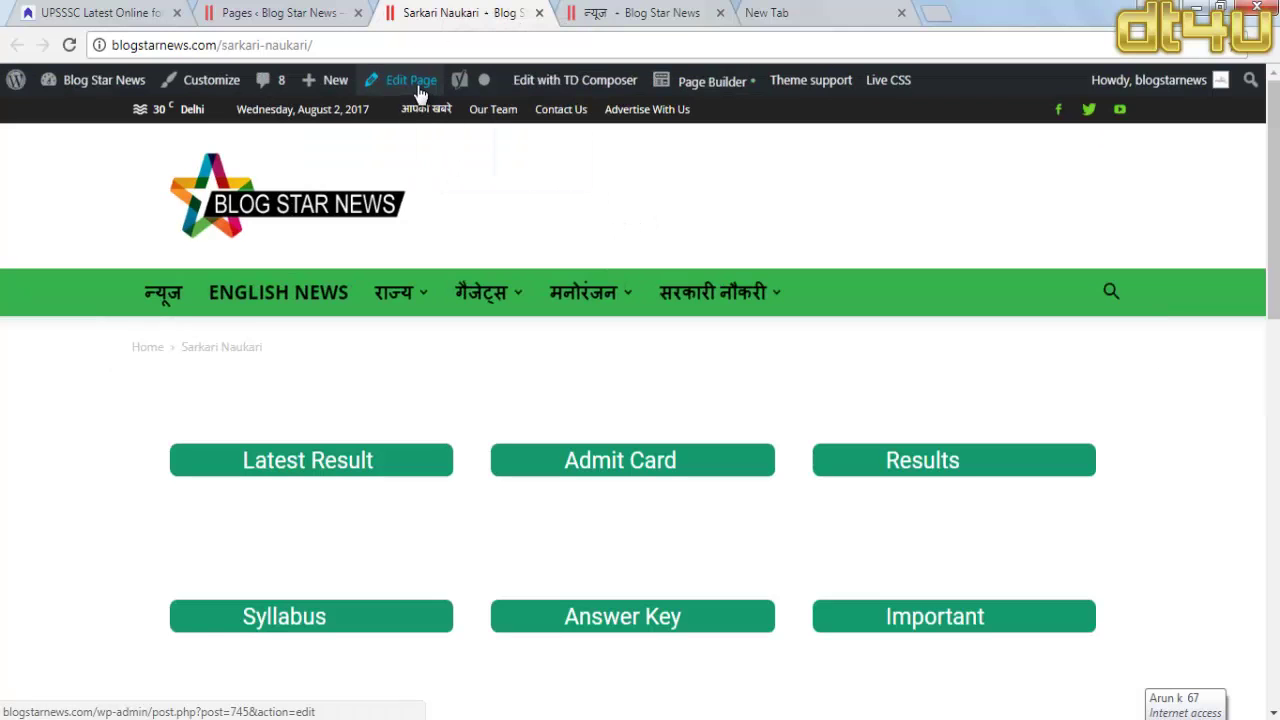
Step: Open the Sarkari Naukari page for editing and look over its Page Builder and Page Template Settings areas
left_click(417, 85)
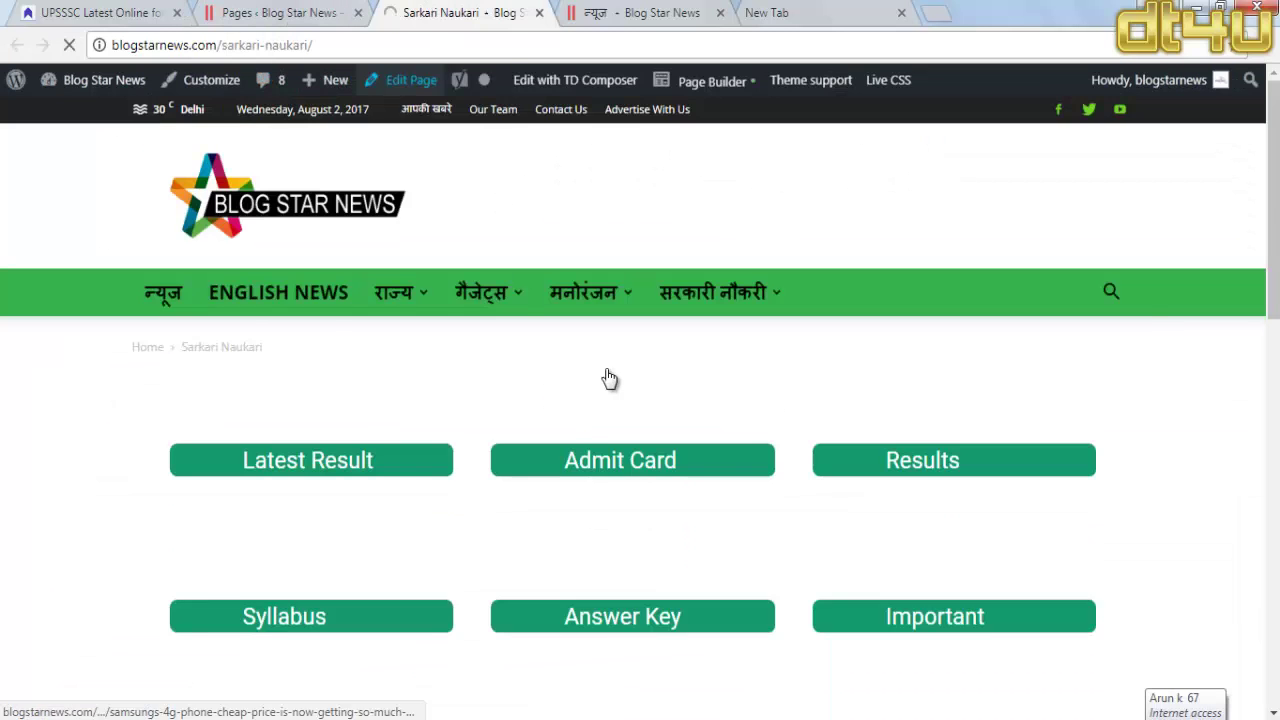
mouse_move(488, 292)
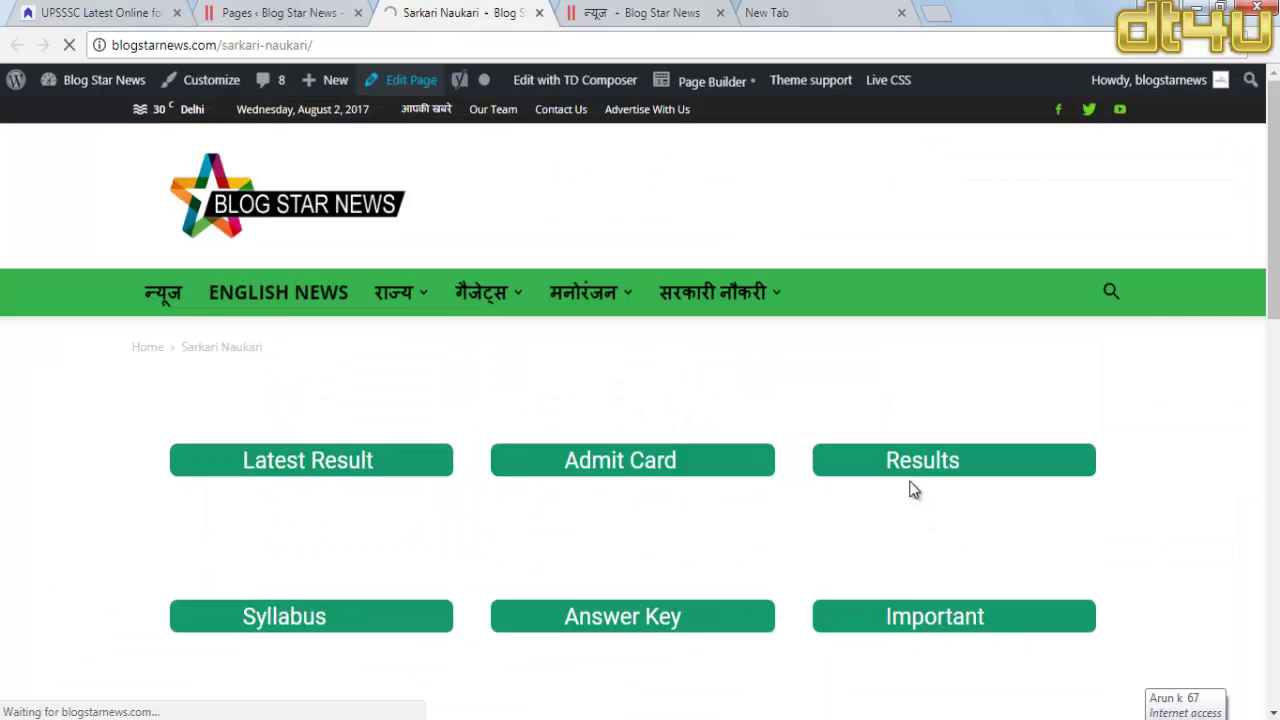
left_click(640, 10)
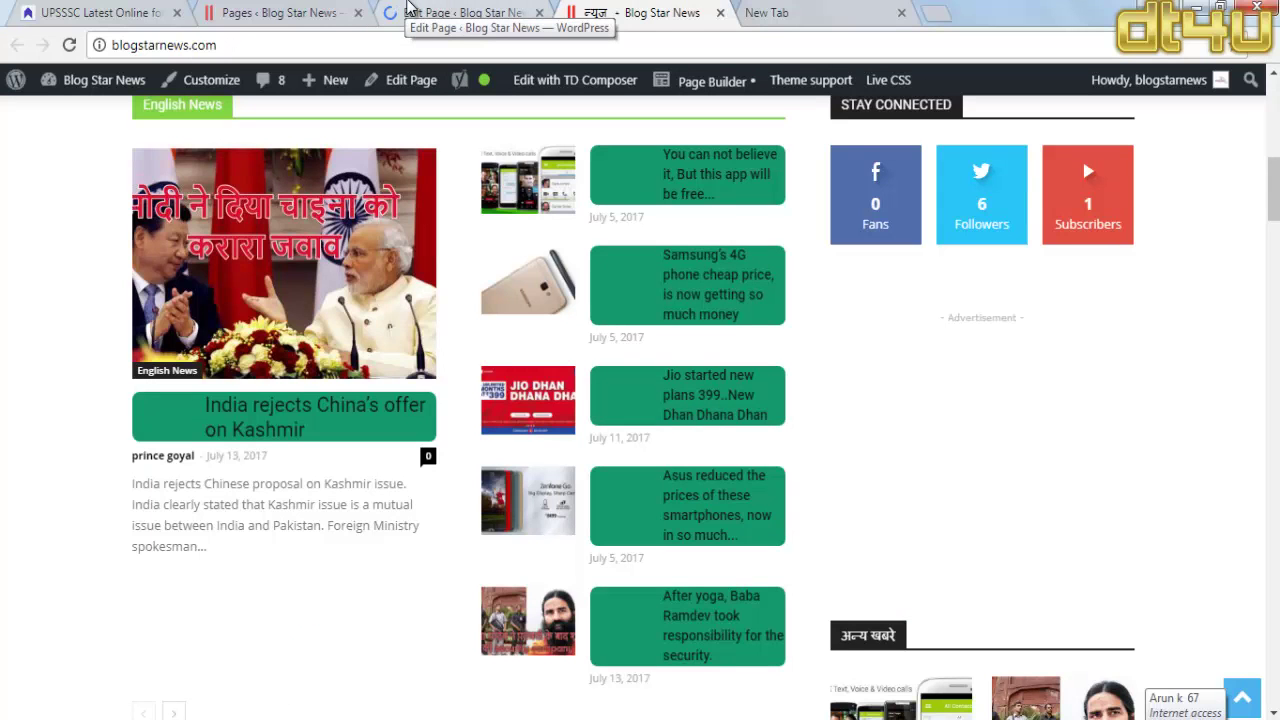
left_click(409, 8)
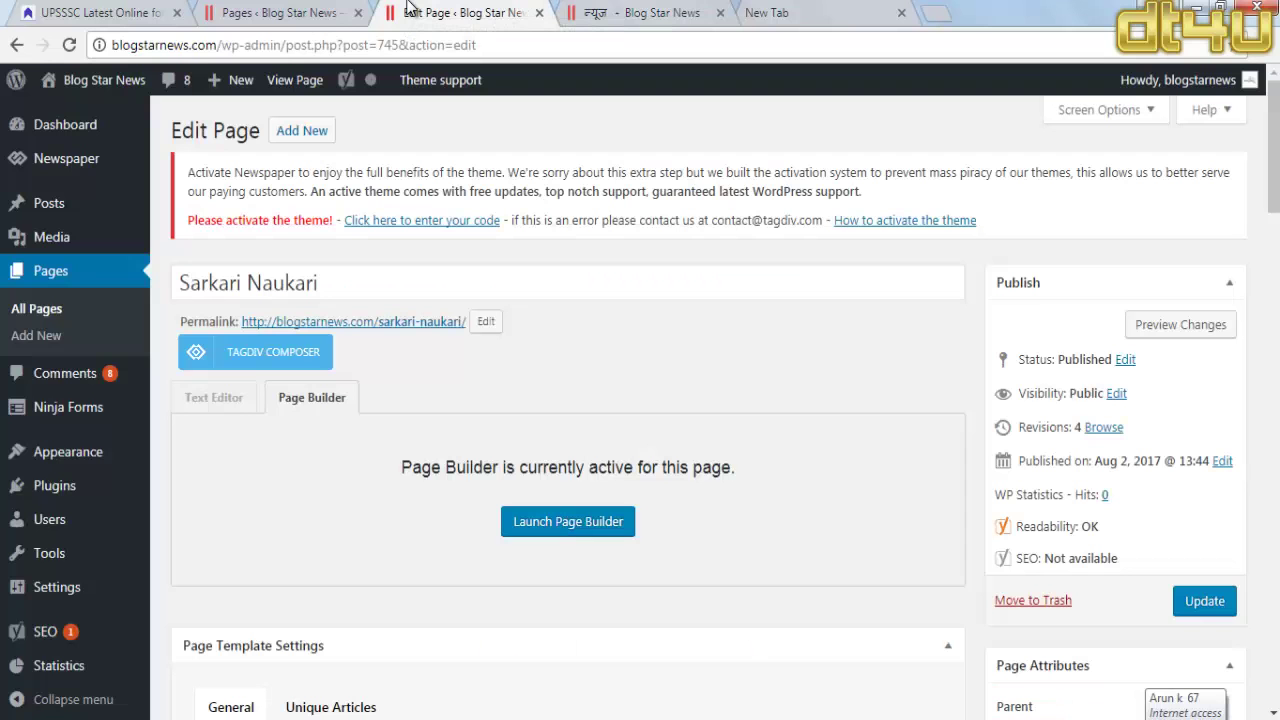
scroll(629, 322, "down", 3)
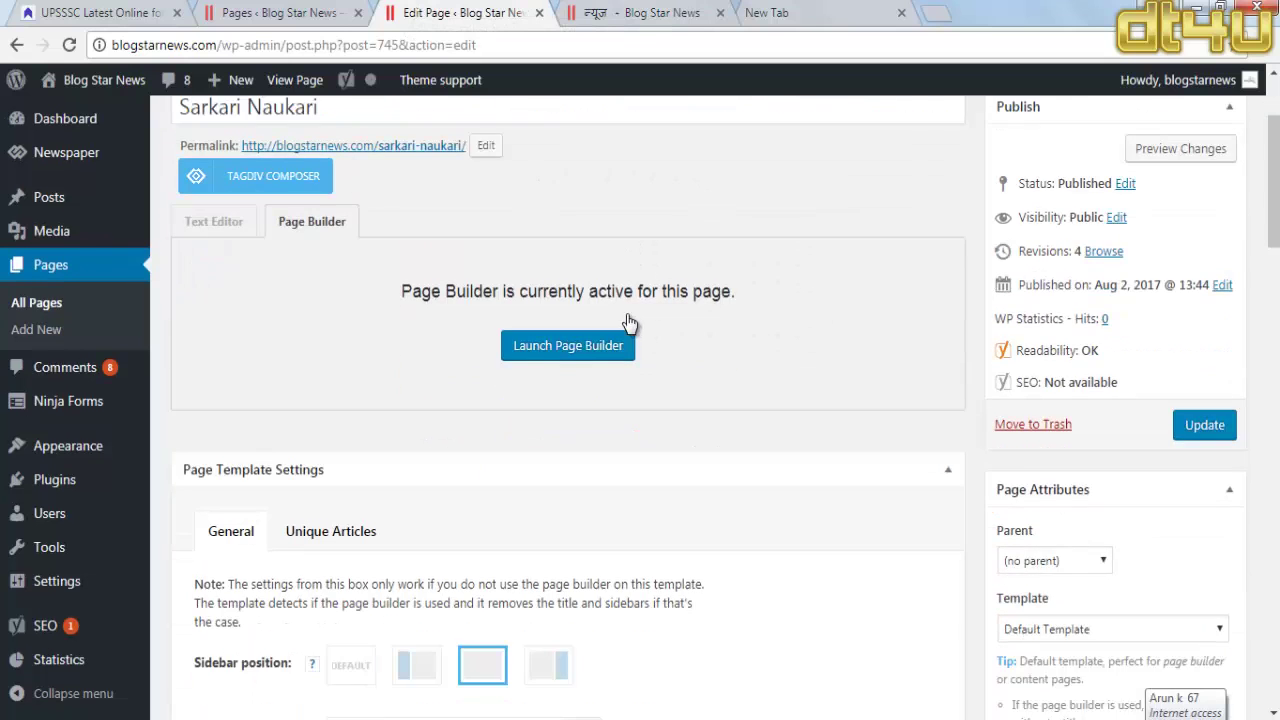
scroll(627, 321, "up", 1)
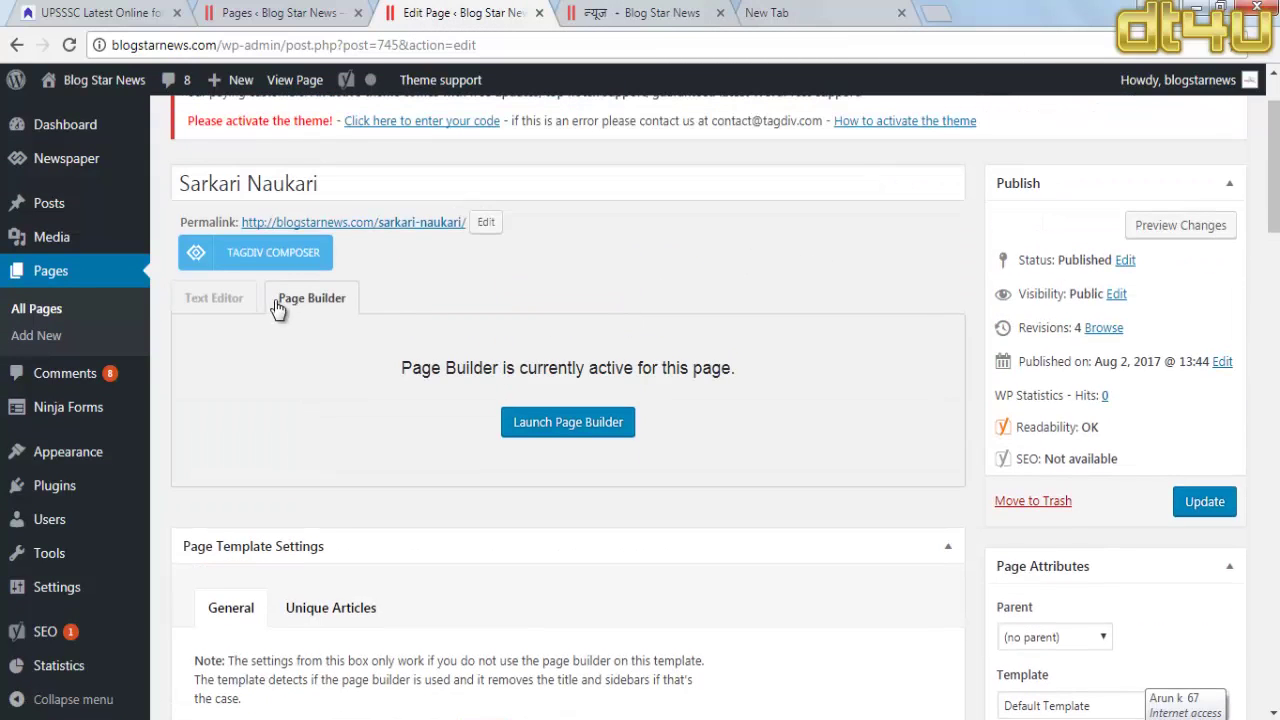
Step: Open the form for adding a new page in a separate browser tab, keeping the Sarkari Naukari edit screen open
right_click(36, 335)
left_click(68, 346)
left_click(649, 11)
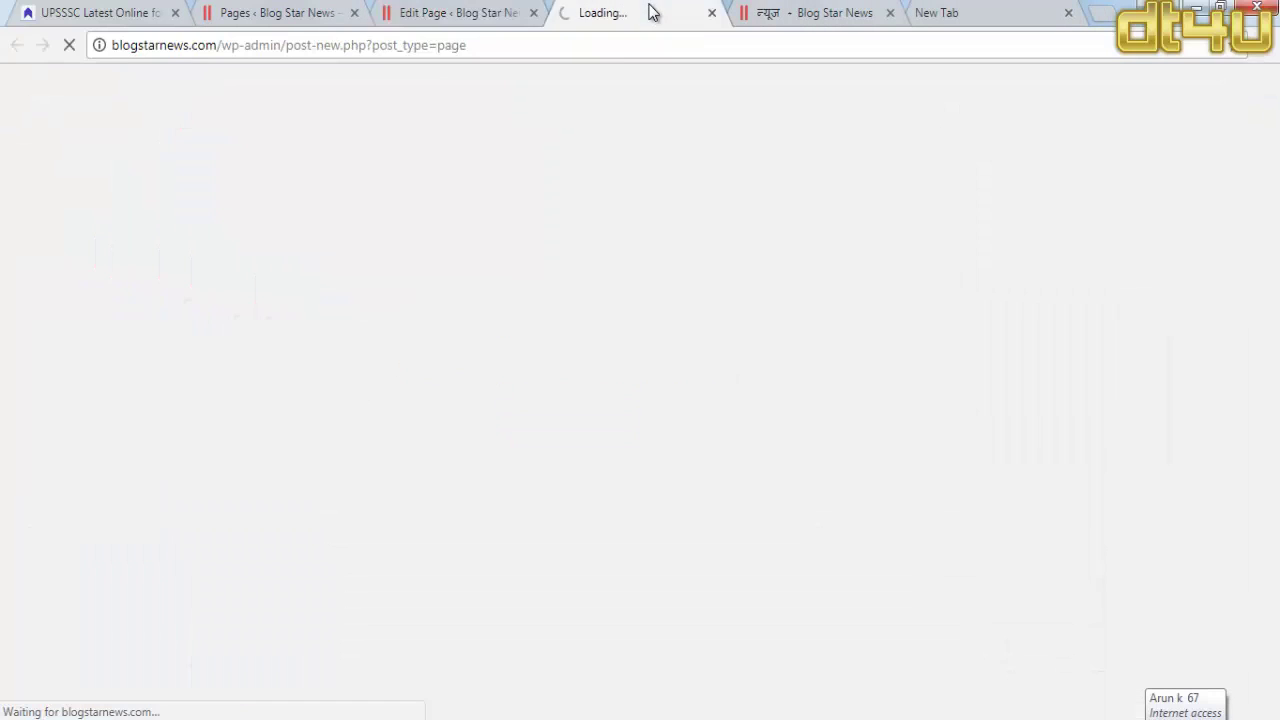
left_click(504, 3)
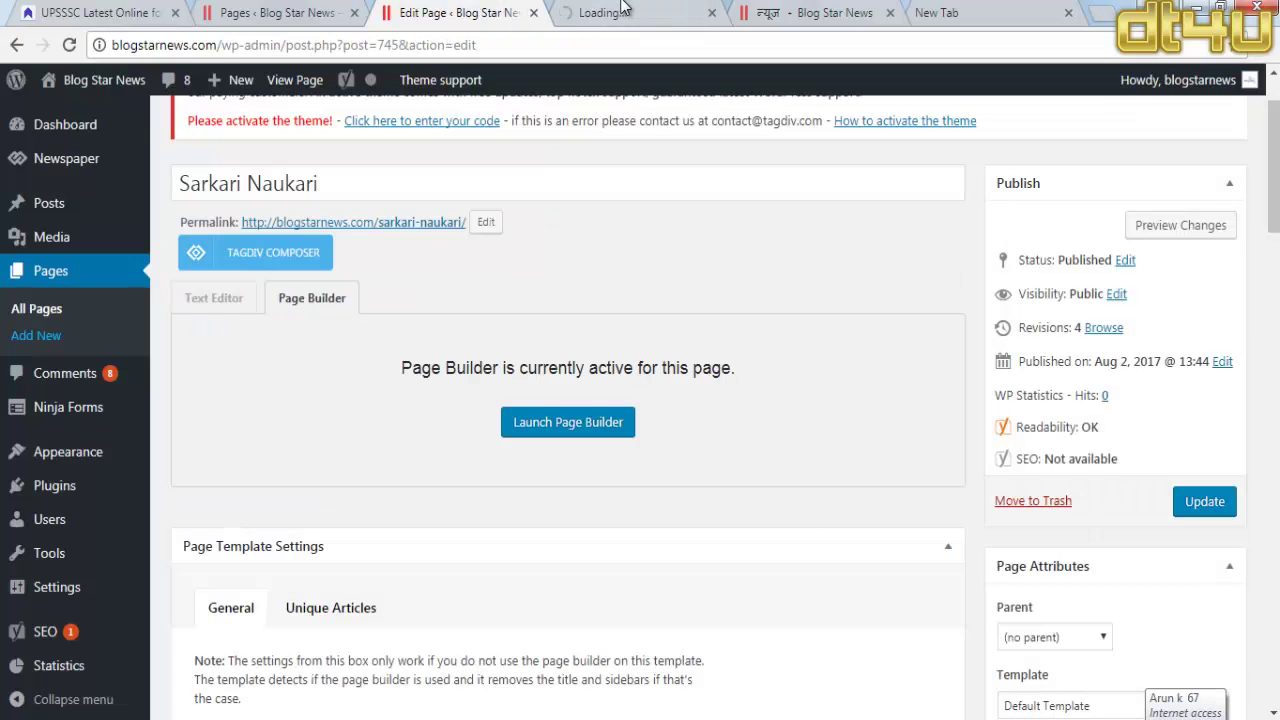
left_click(622, 8)
left_click(519, 8)
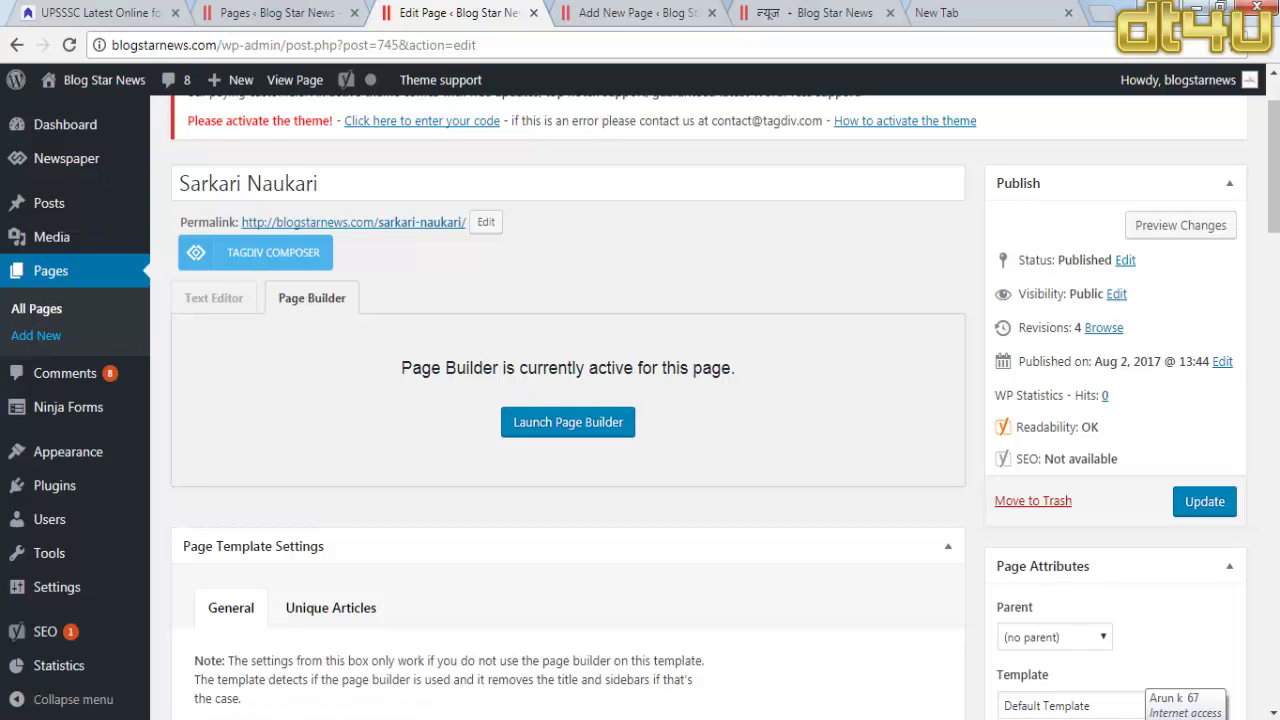
left_click(648, 12)
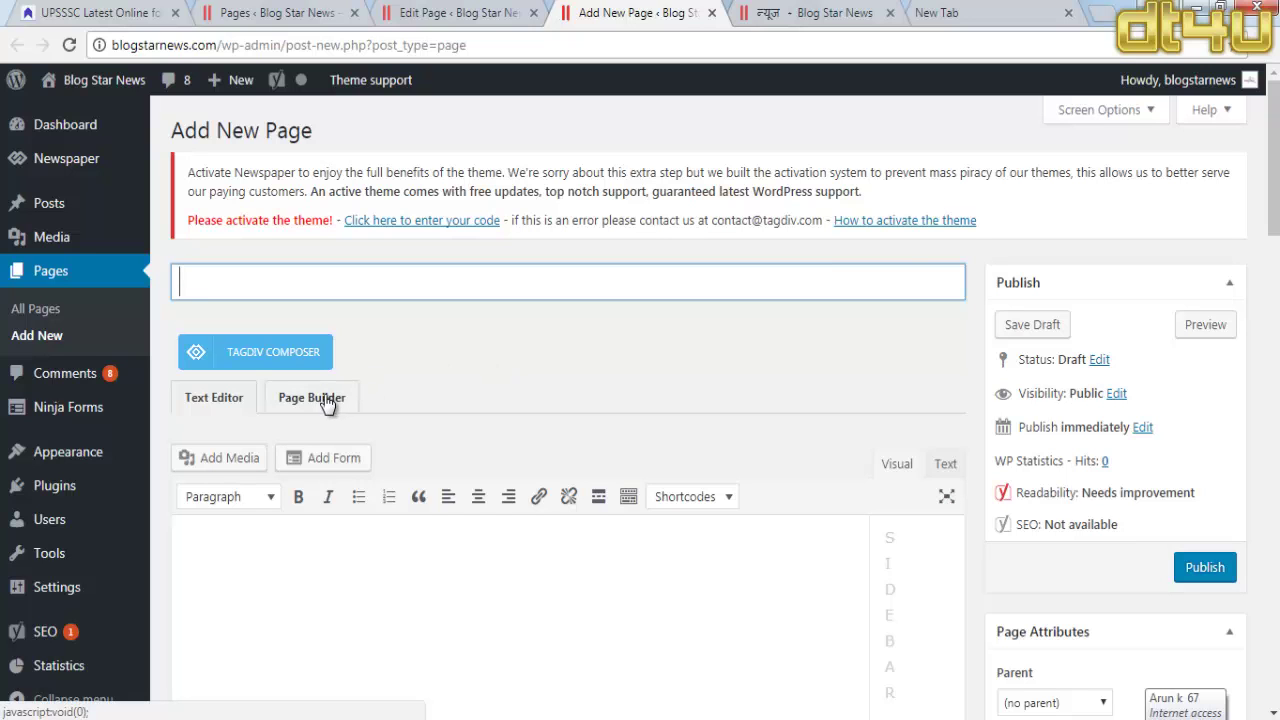
Step: Compare the blank new page's editor and template settings with those of the Sarkari Naukari page, including the hide-title option
scroll(1000, 455, "down", 6)
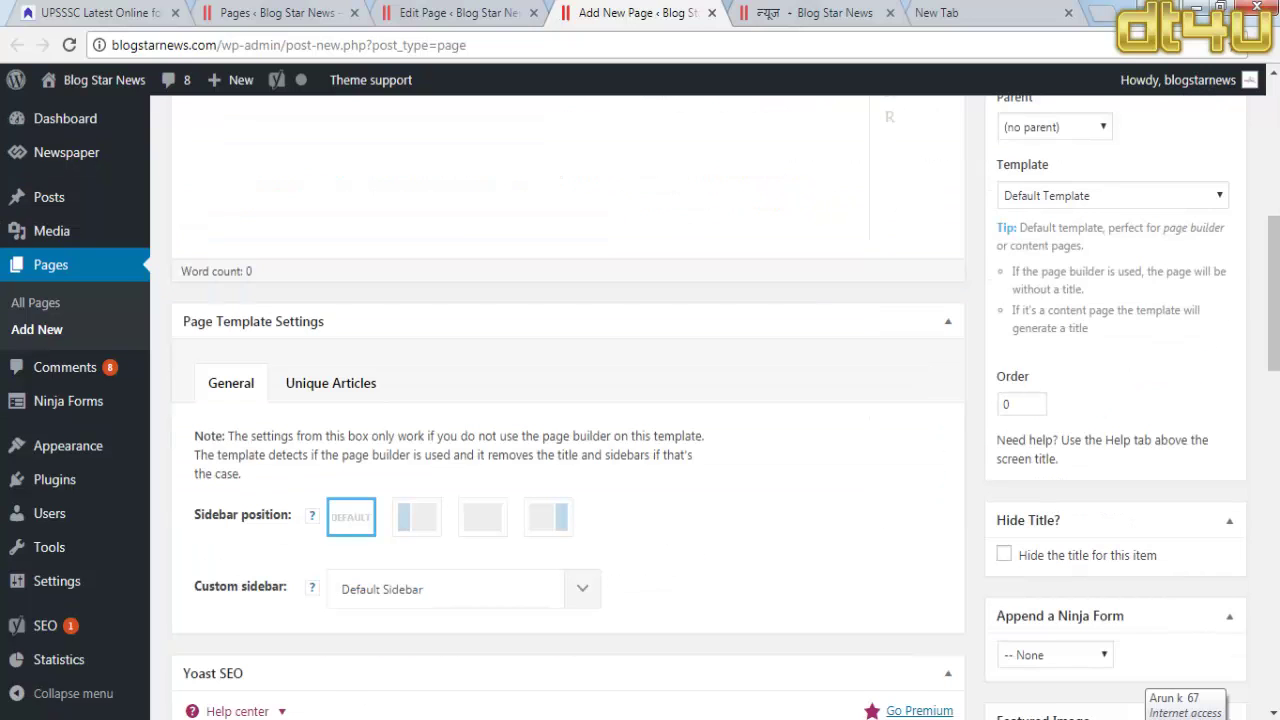
scroll(640, 407, "up", 3)
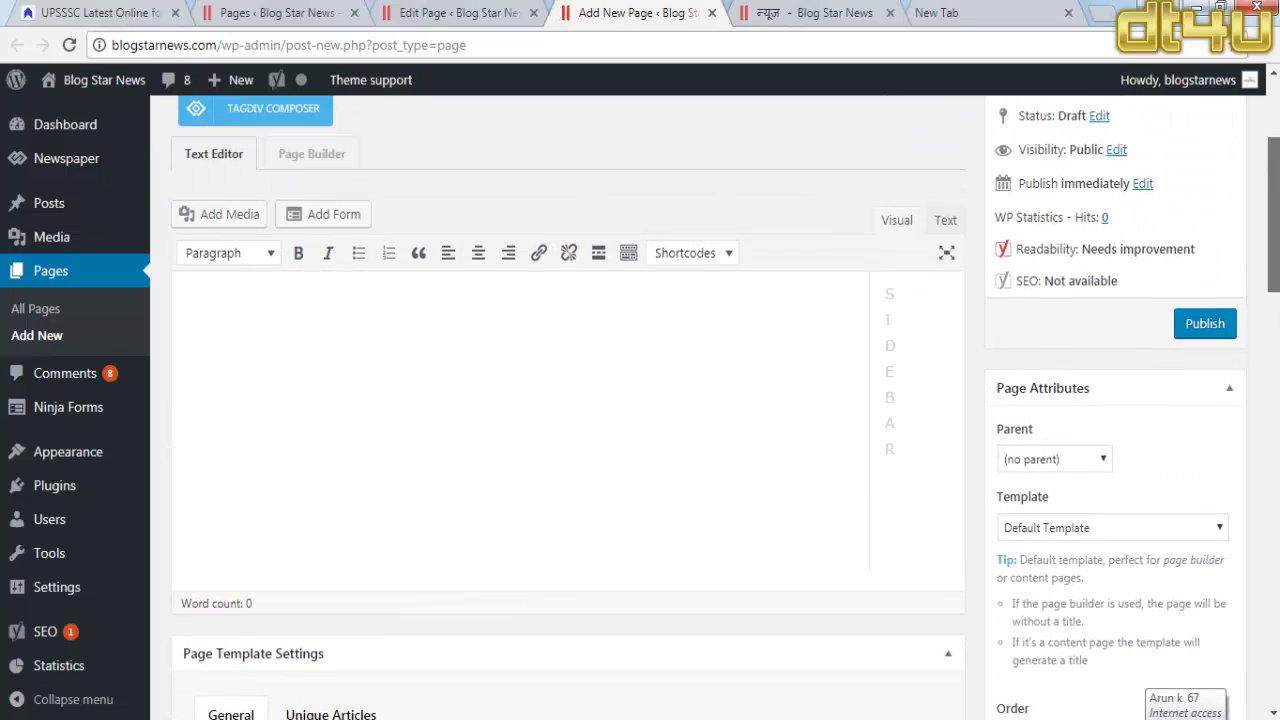
scroll(366, 301, "up", 2)
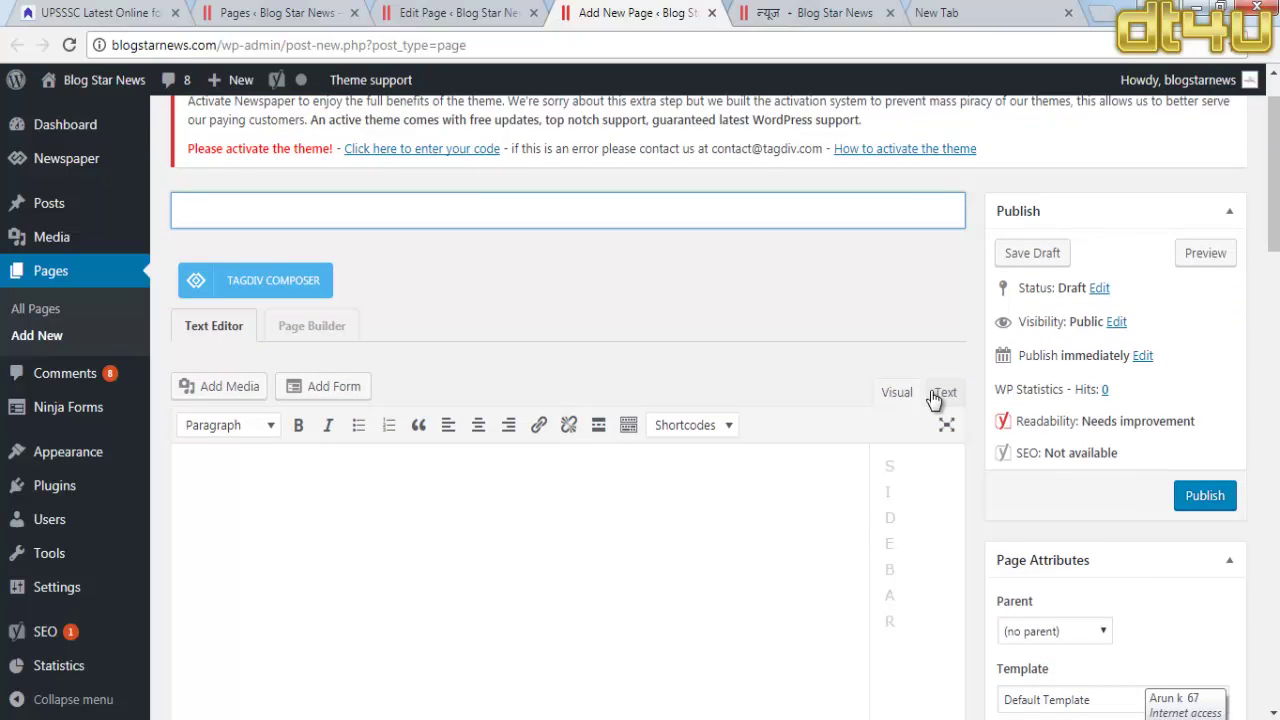
left_click(410, 12)
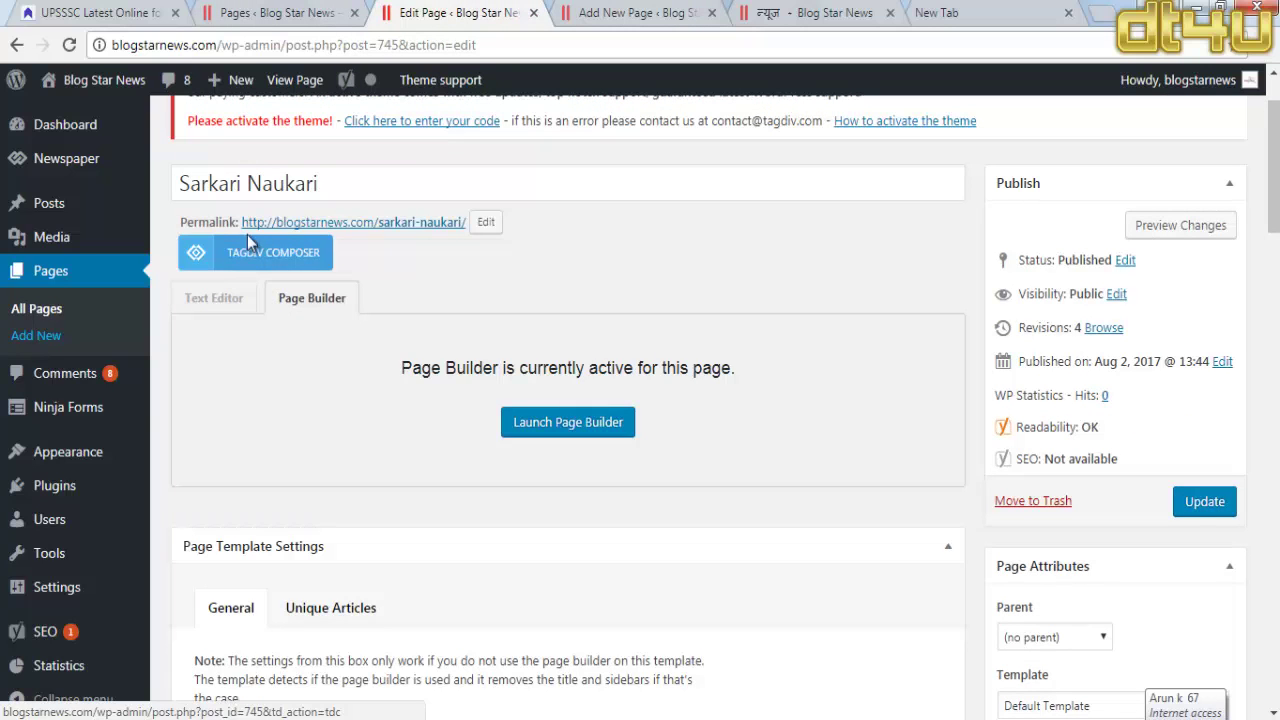
scroll(568, 400, "down", 5)
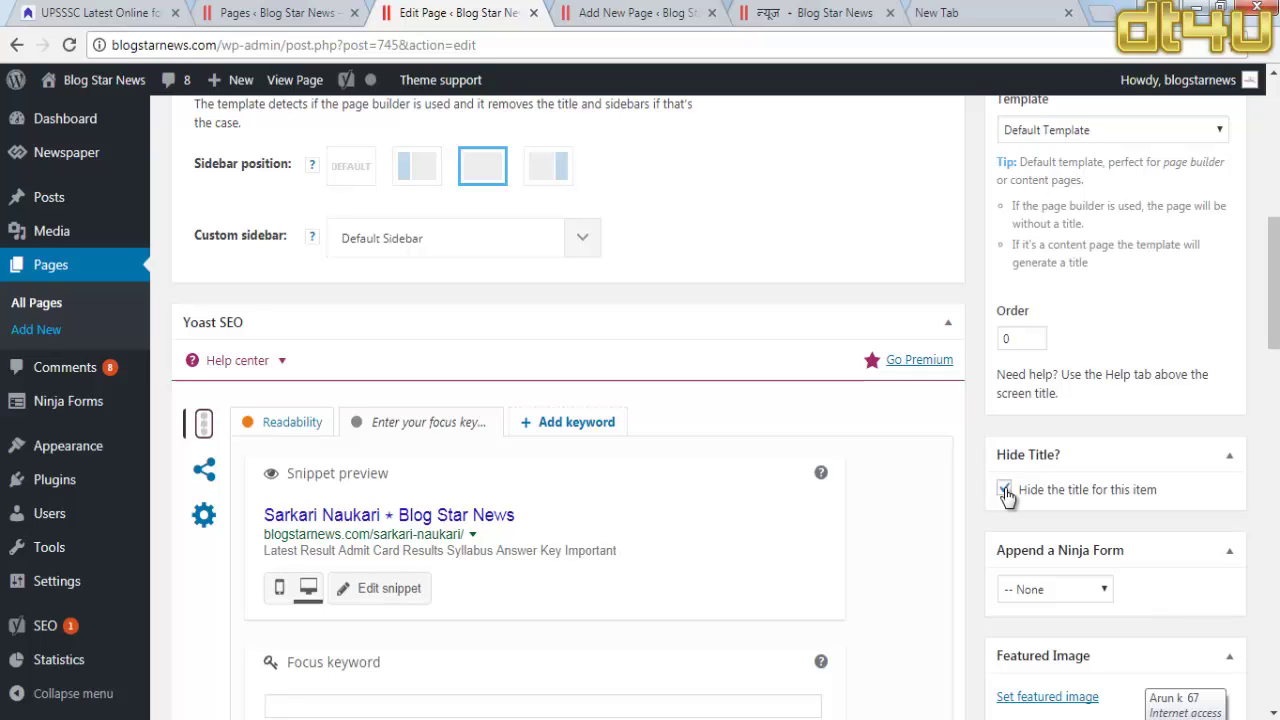
scroll(1200, 352, "up", 5)
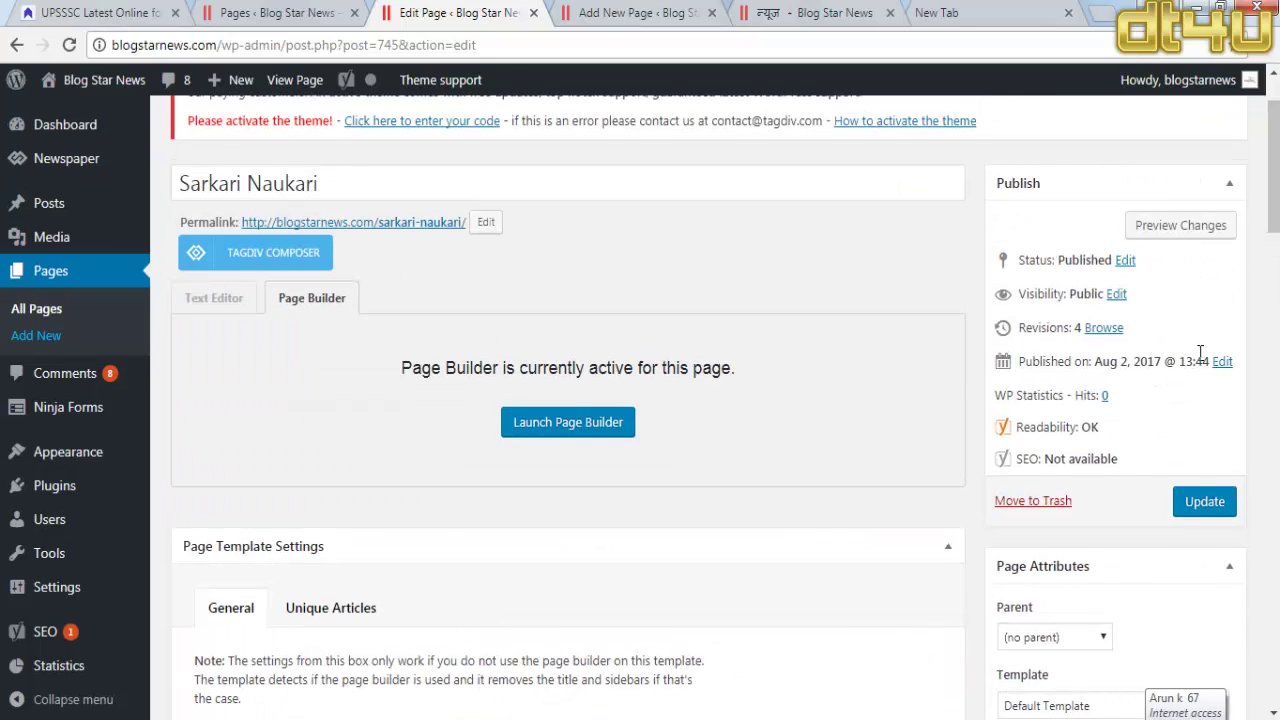
Step: Close the browser tabs holding the Sarkari Naukari edit screen and the blank new page
left_click(534, 14)
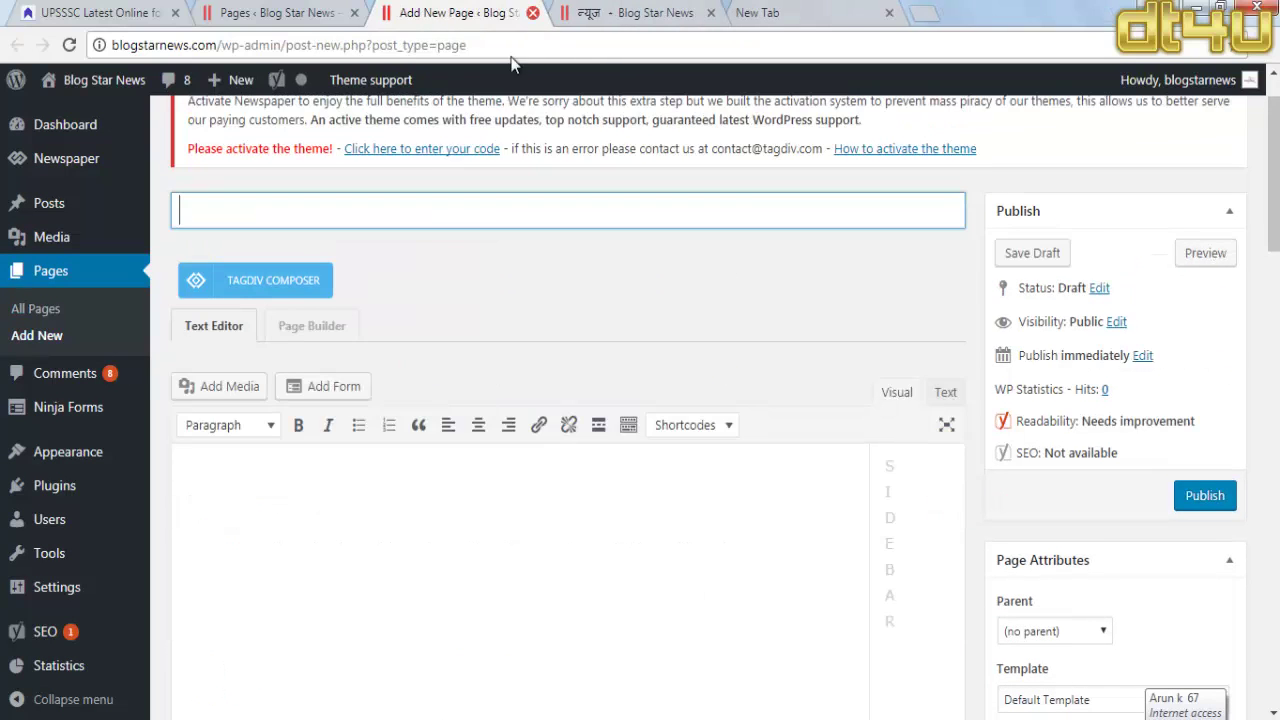
left_click(533, 13)
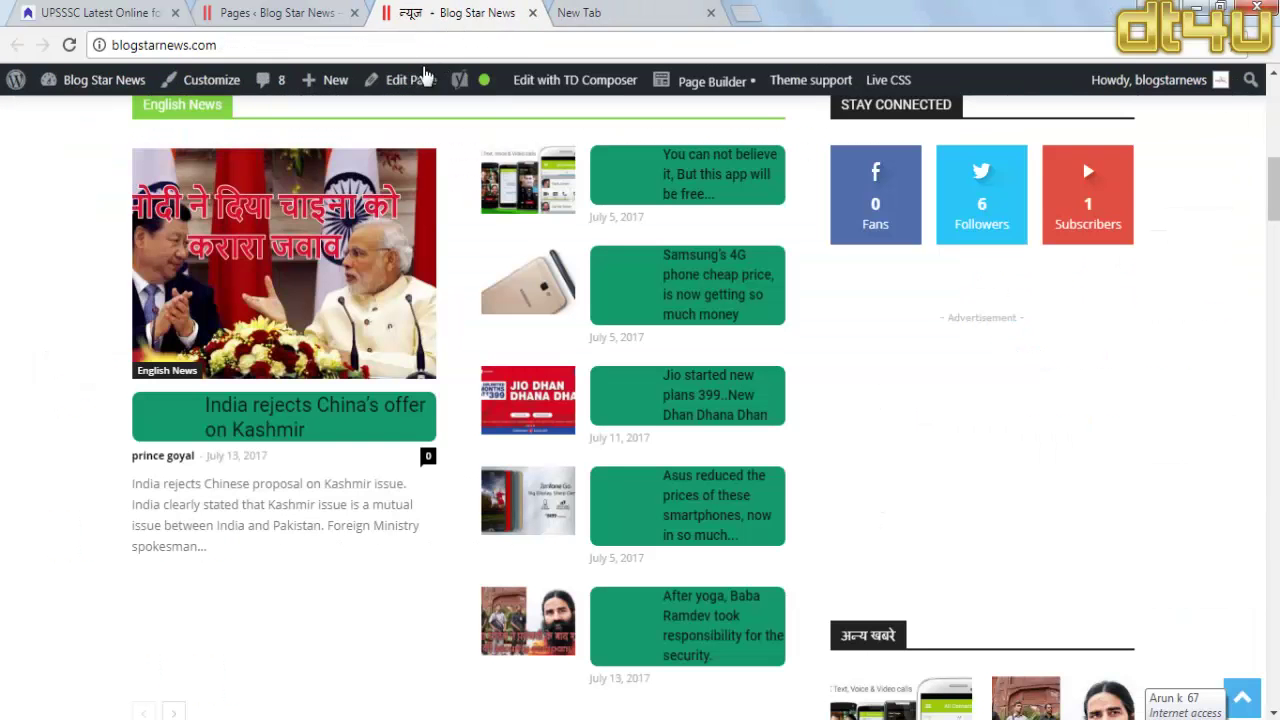
Step: Look over the top stories on the Blog Star News home page and open the theme customizer for it
scroll(557, 263, "up", 3)
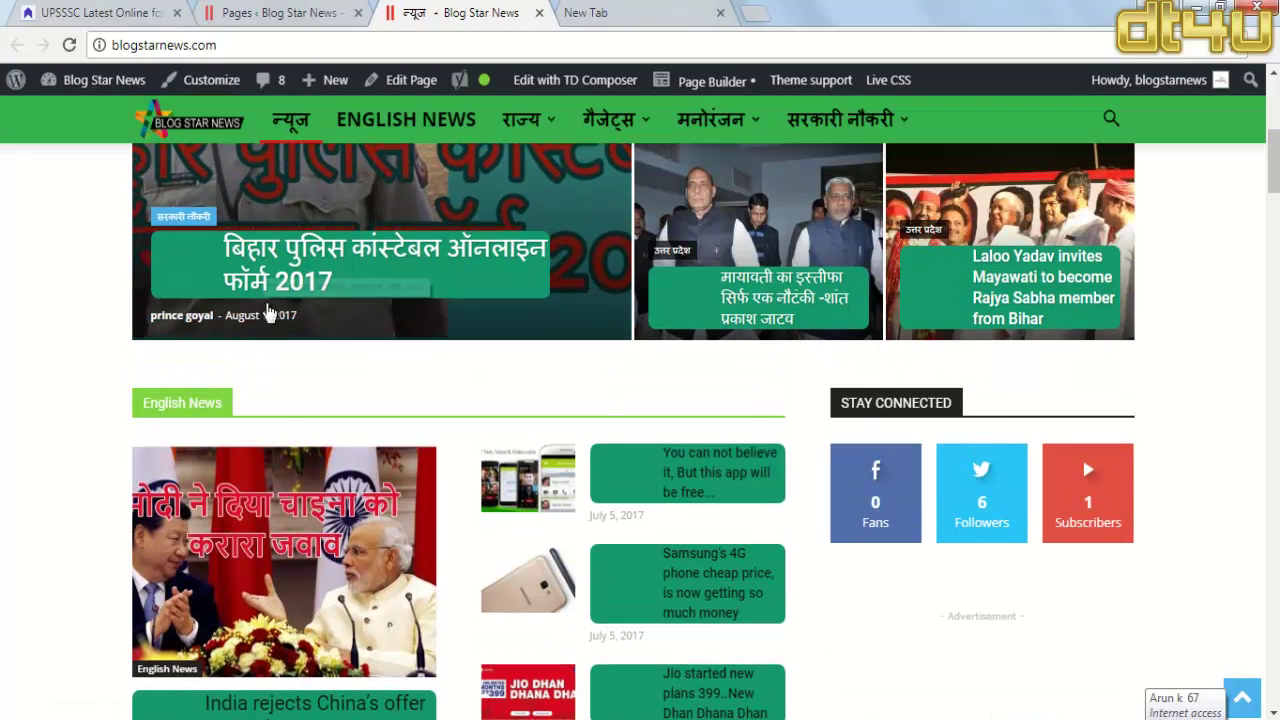
scroll(343, 287, "up", 2)
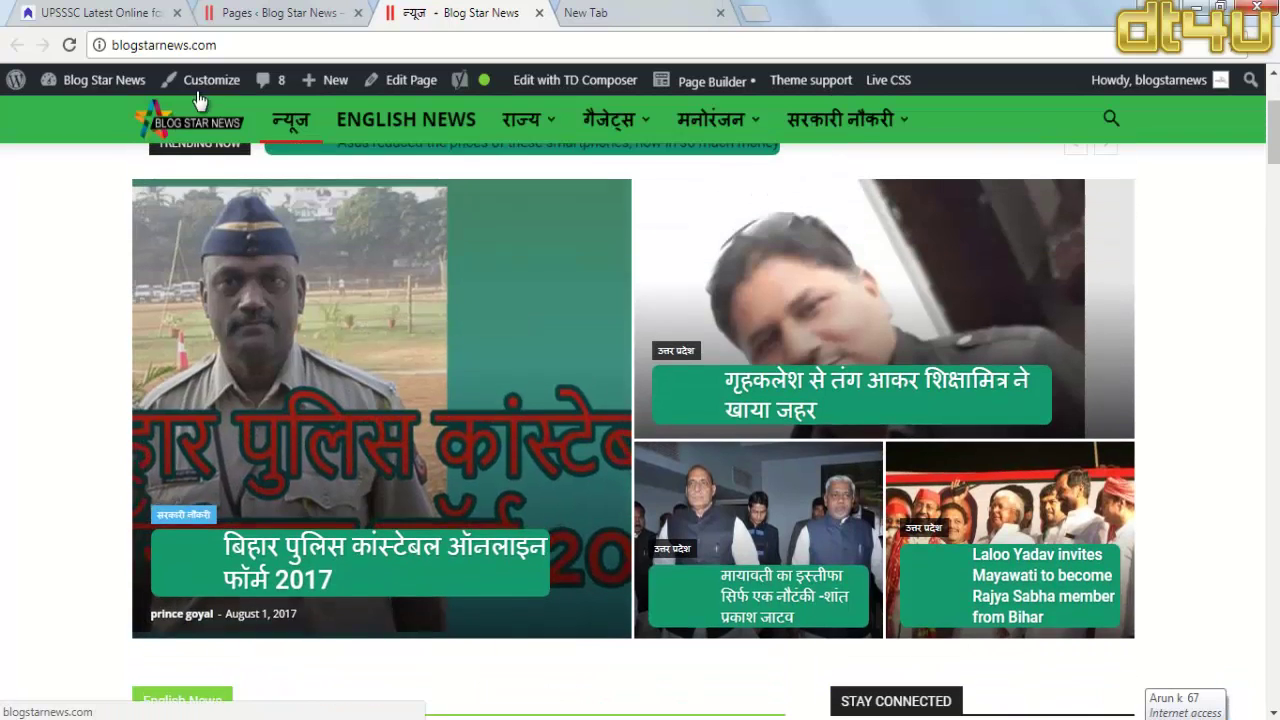
left_click(300, 8)
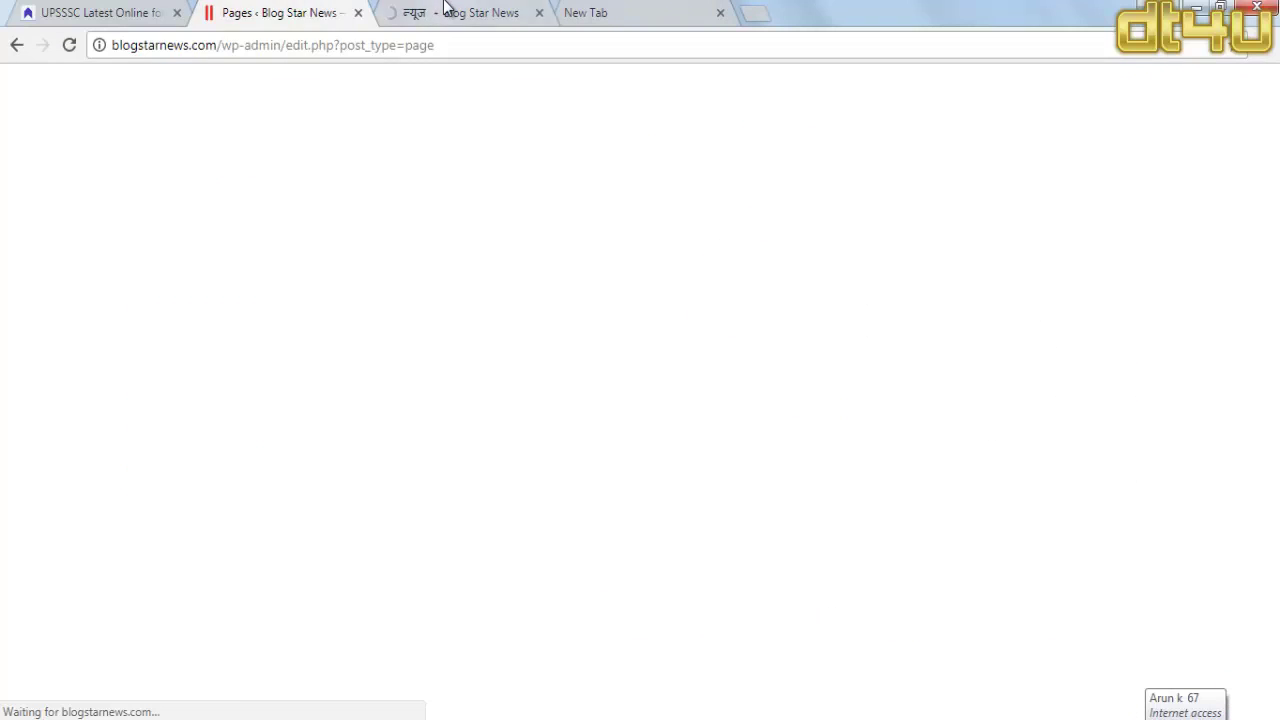
left_click(444, 8)
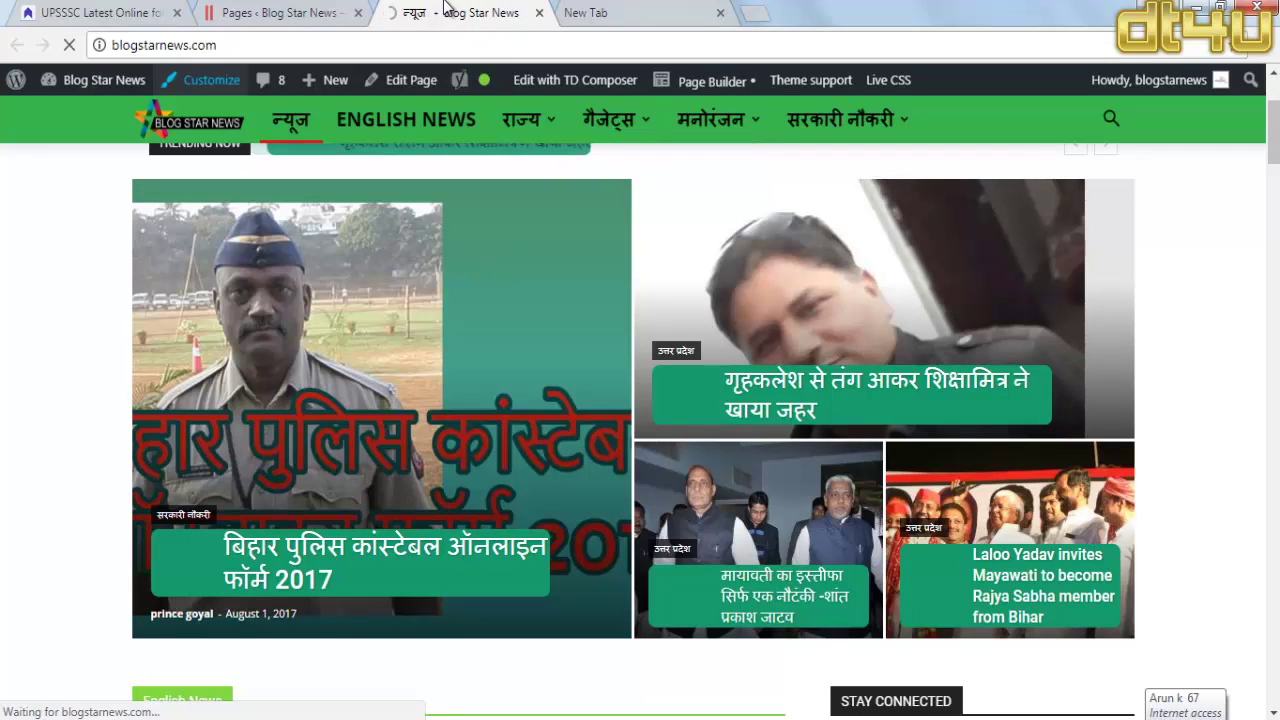
left_click(208, 88)
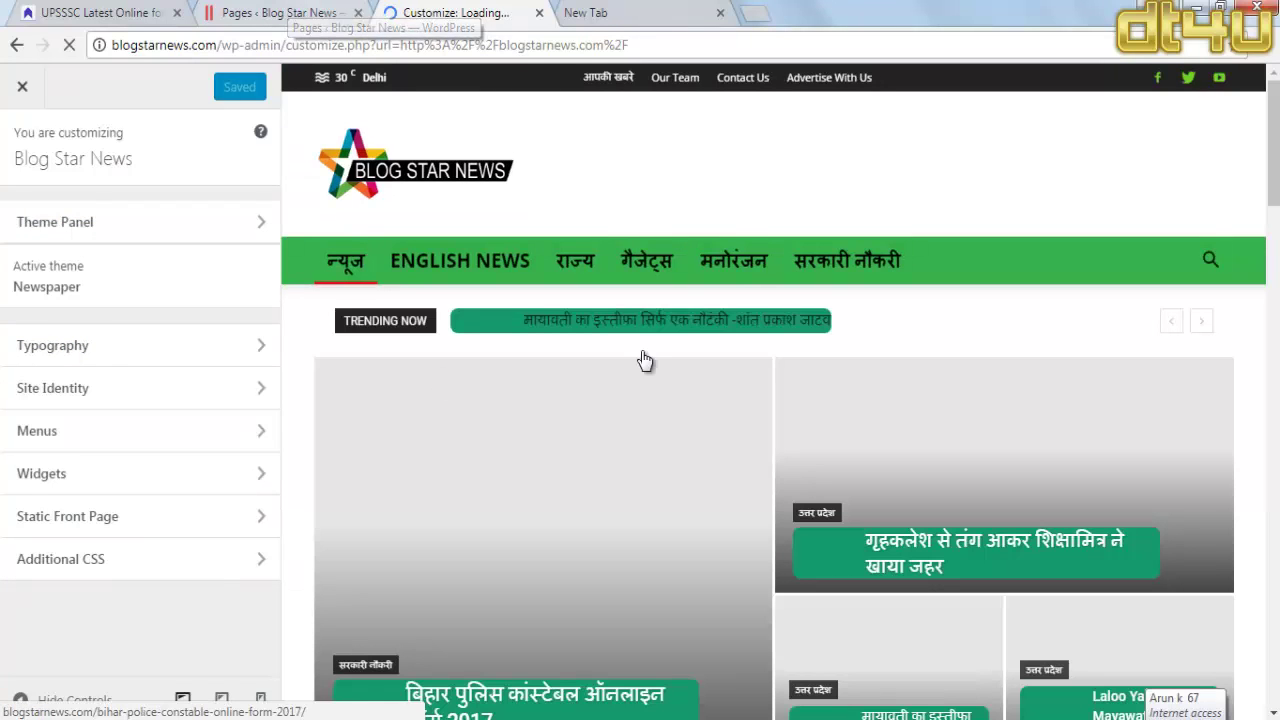
Step: Open the Heading 3 font settings under Default Typography in the theme customizer
left_click(135, 346)
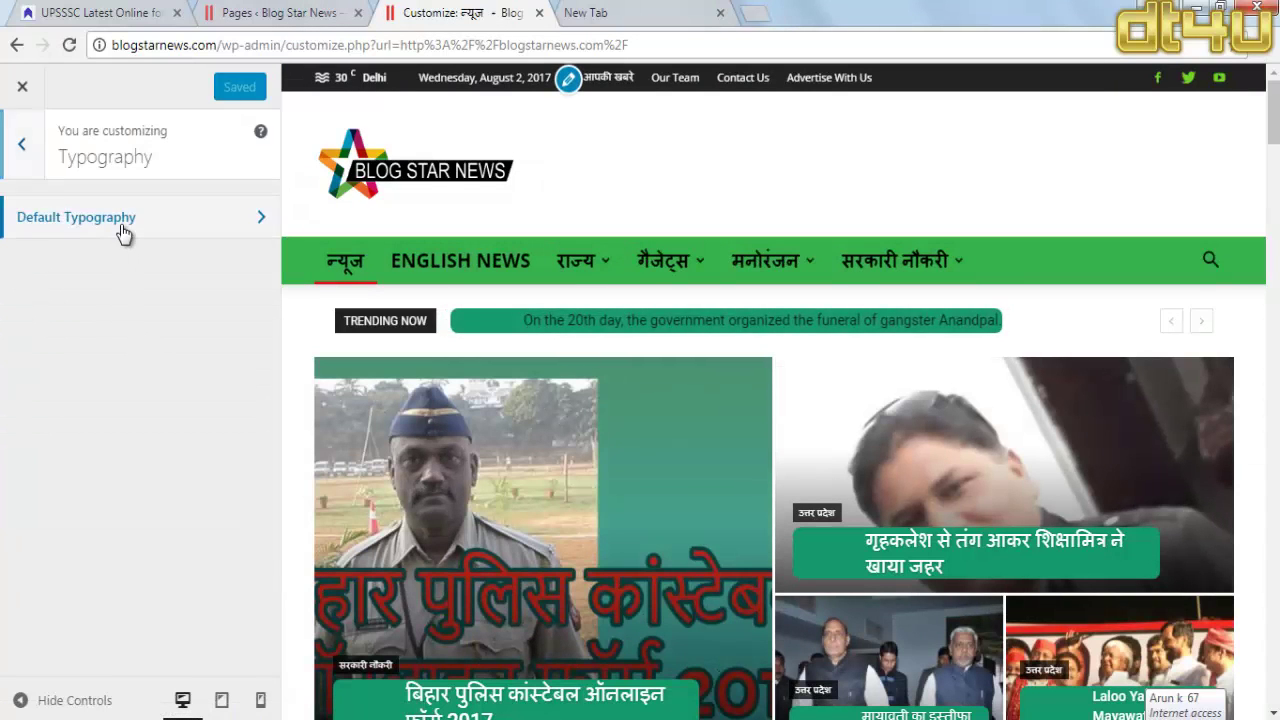
left_click(122, 230)
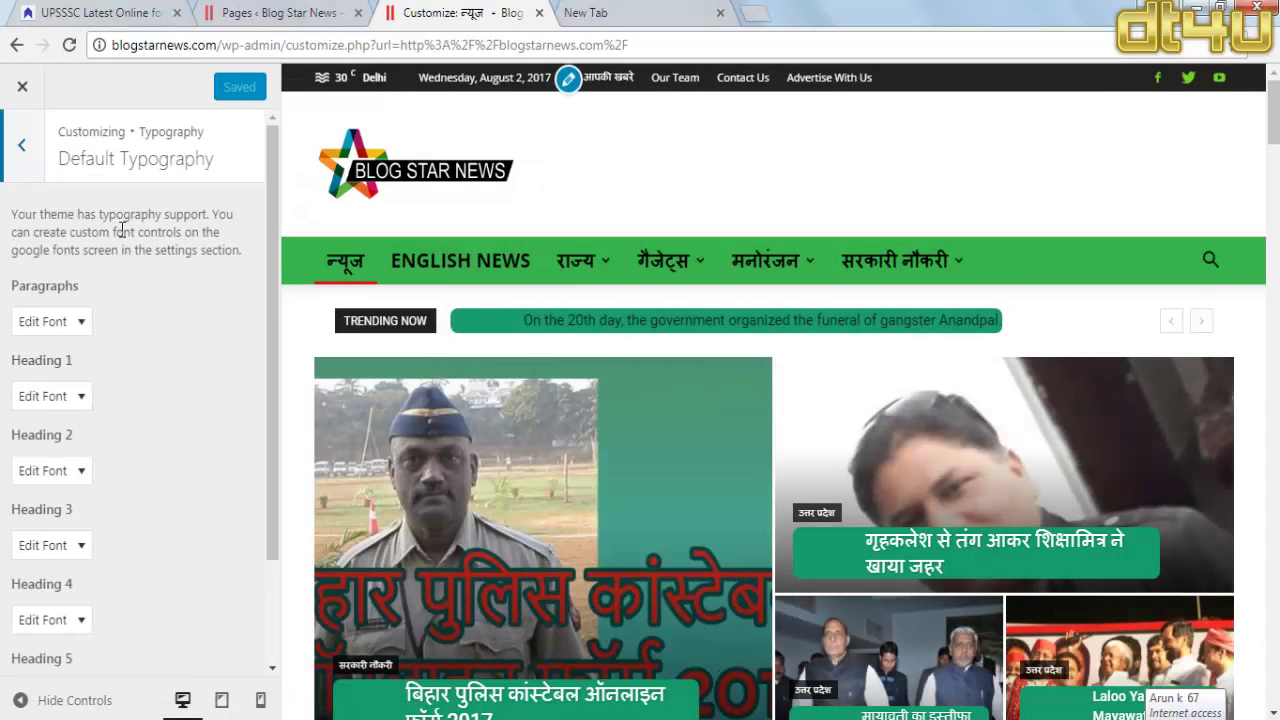
left_click(50, 545)
scroll(193, 386, "down", 4)
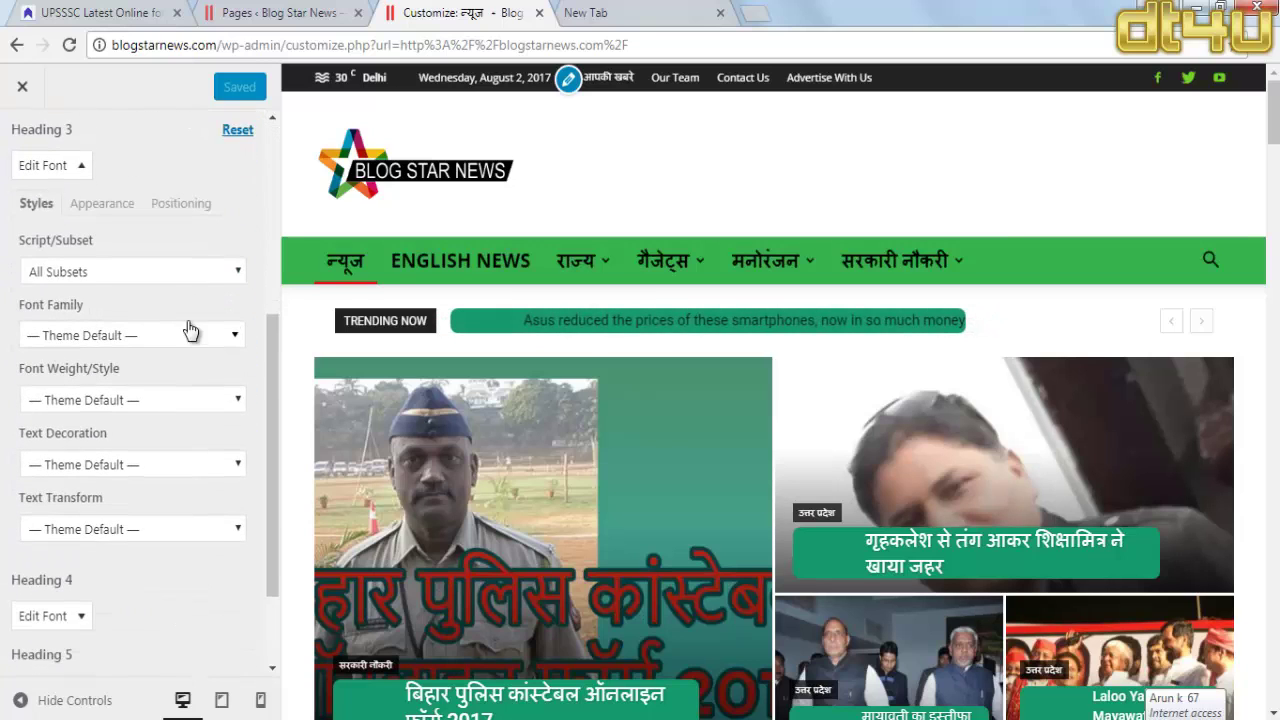
Step: Clear the green background color from the Heading 3 appearance settings
left_click(120, 188)
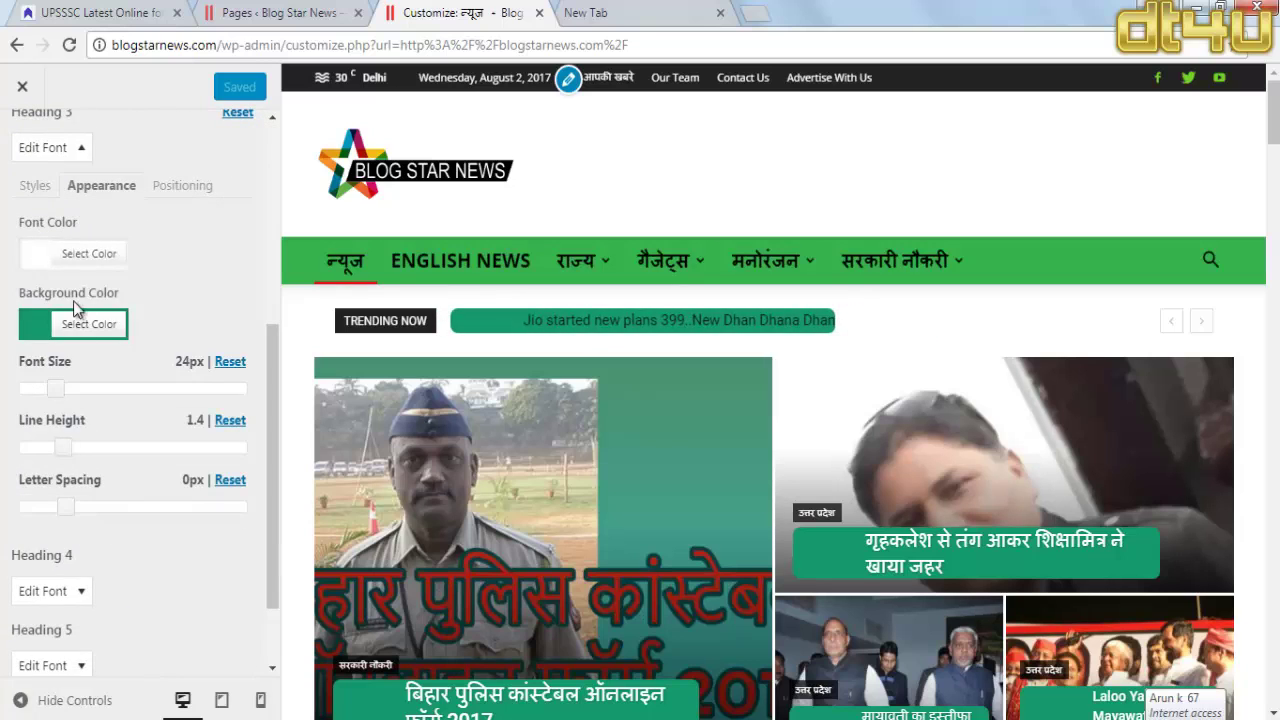
left_click(50, 330)
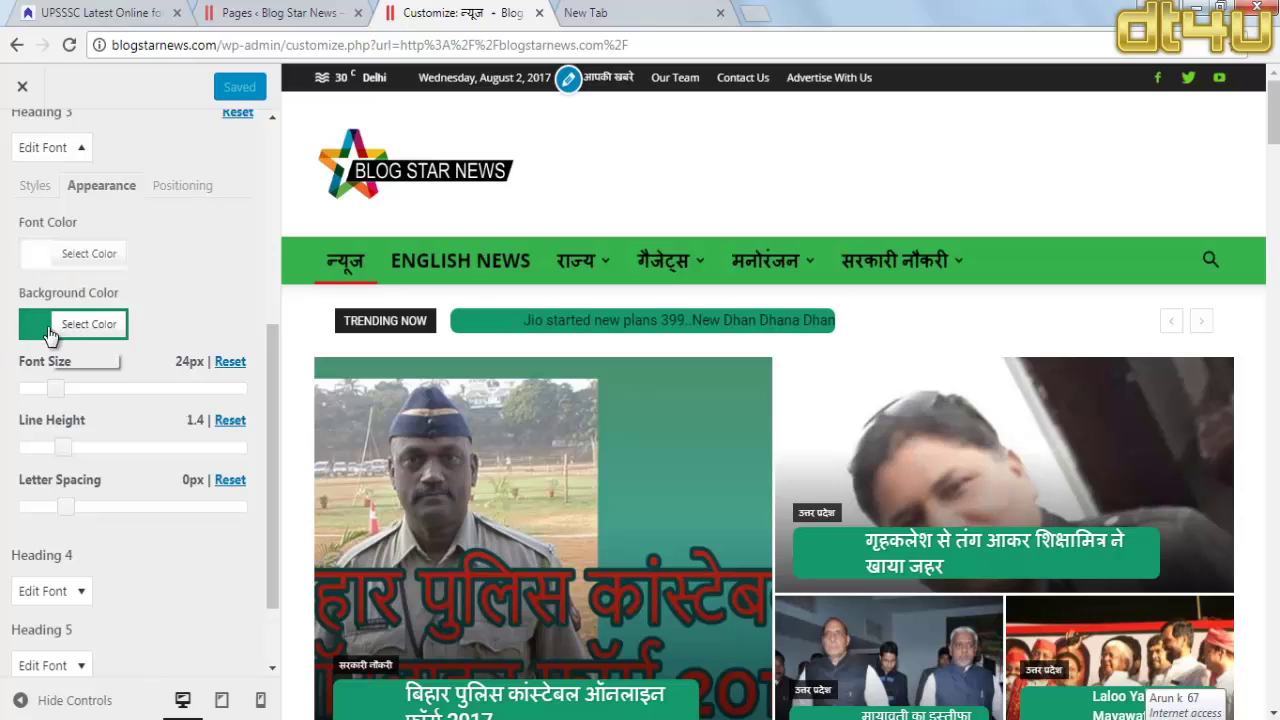
left_click(227, 364)
left_click(46, 332)
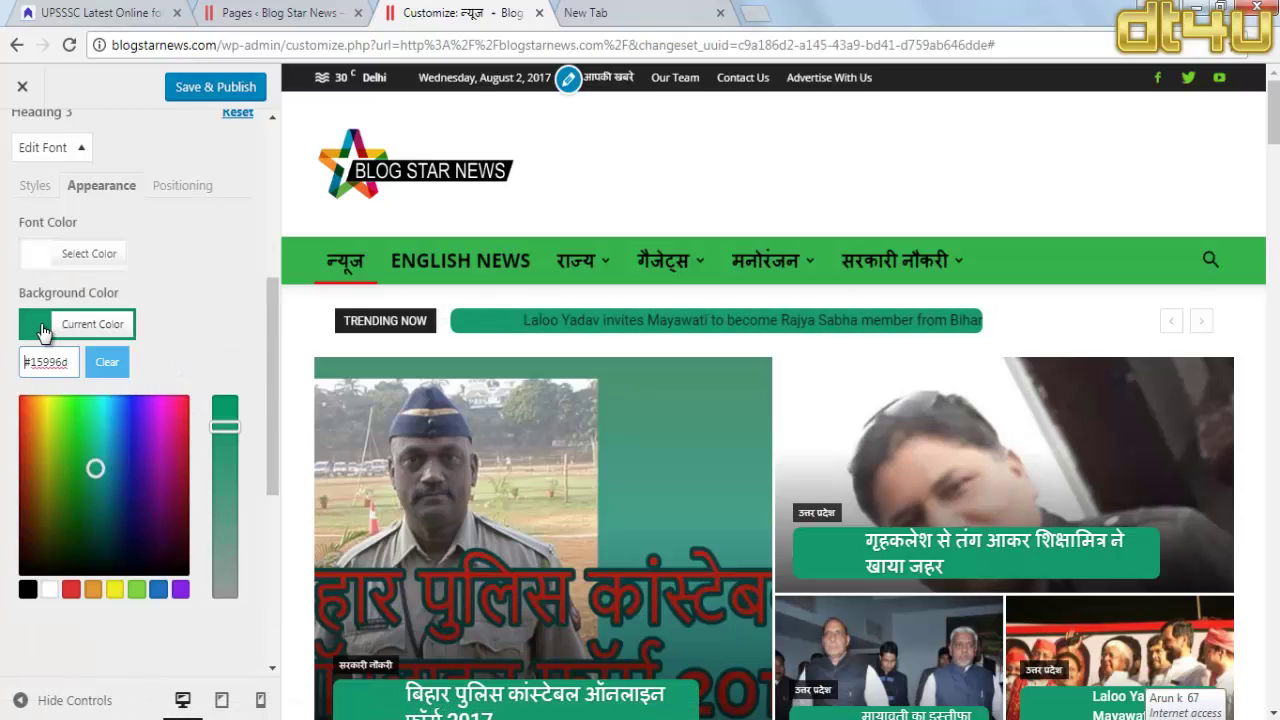
left_click(109, 368)
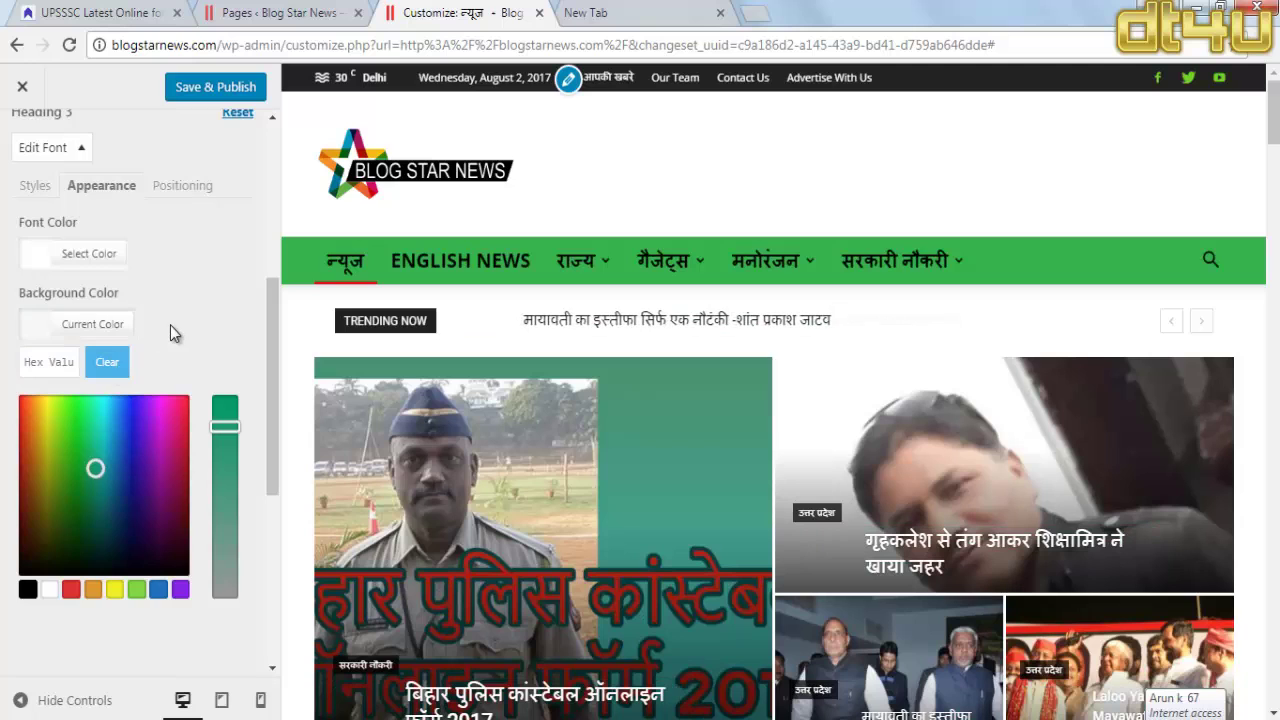
Step: Reset the left padding in the Heading 3 positioning settings
scroll(171, 336, "down", 3)
scroll(171, 347, "up", 5)
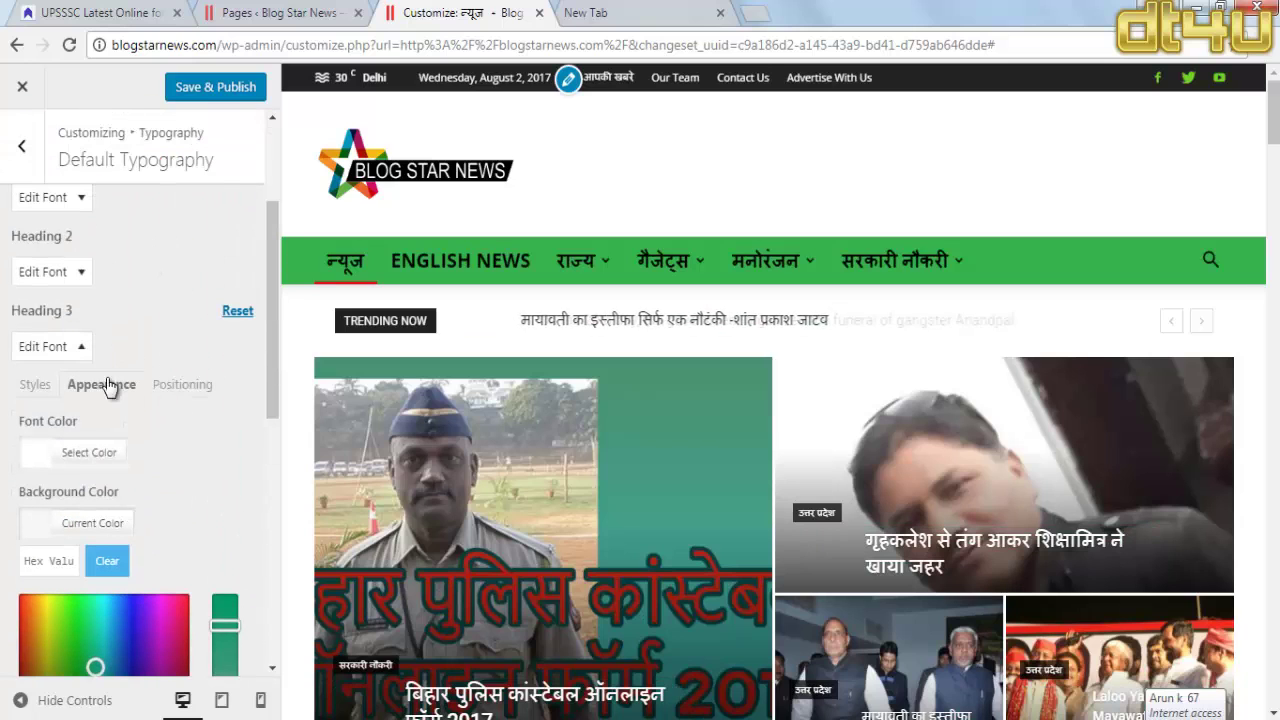
left_click(180, 386)
scroll(178, 390, "down", 2)
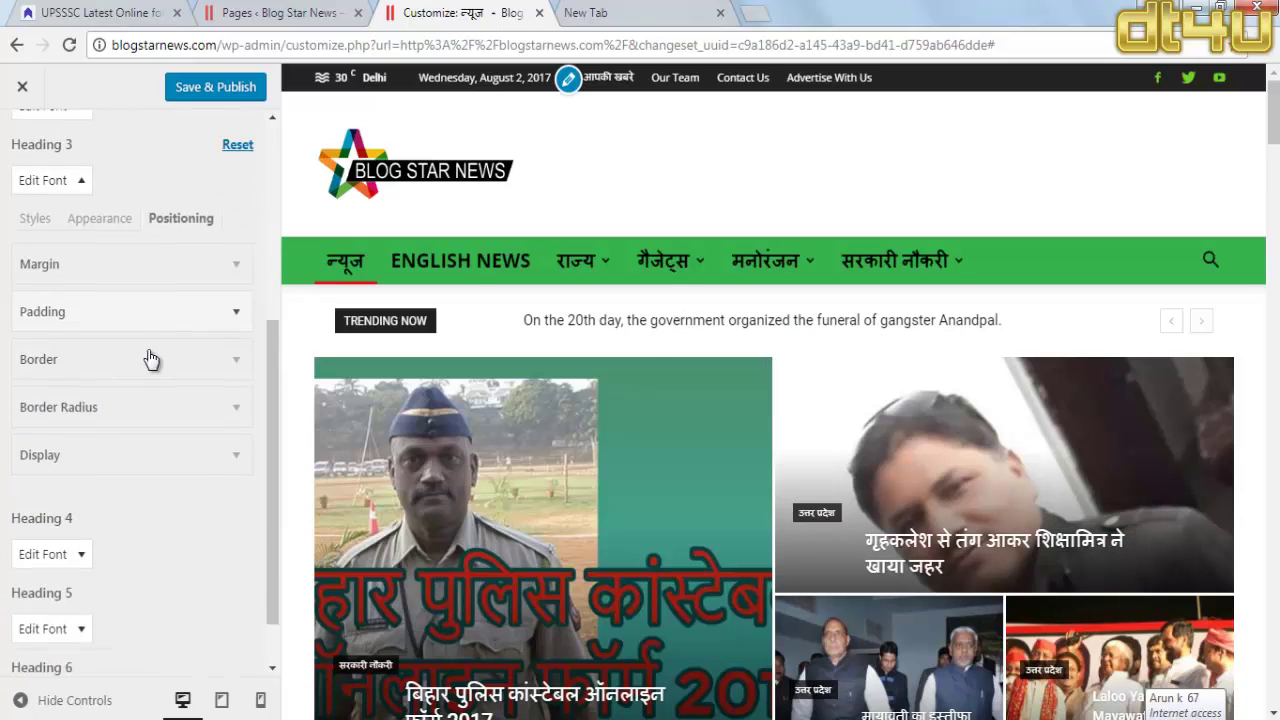
left_click(164, 244)
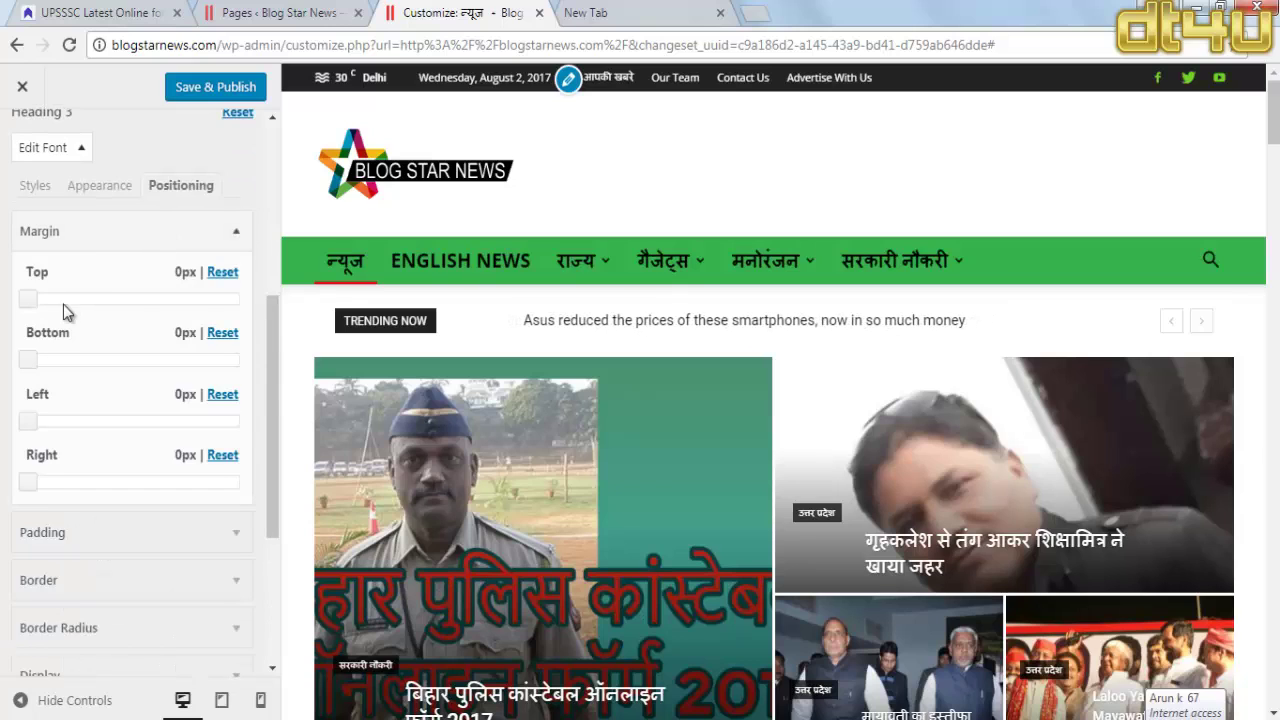
left_click(137, 531)
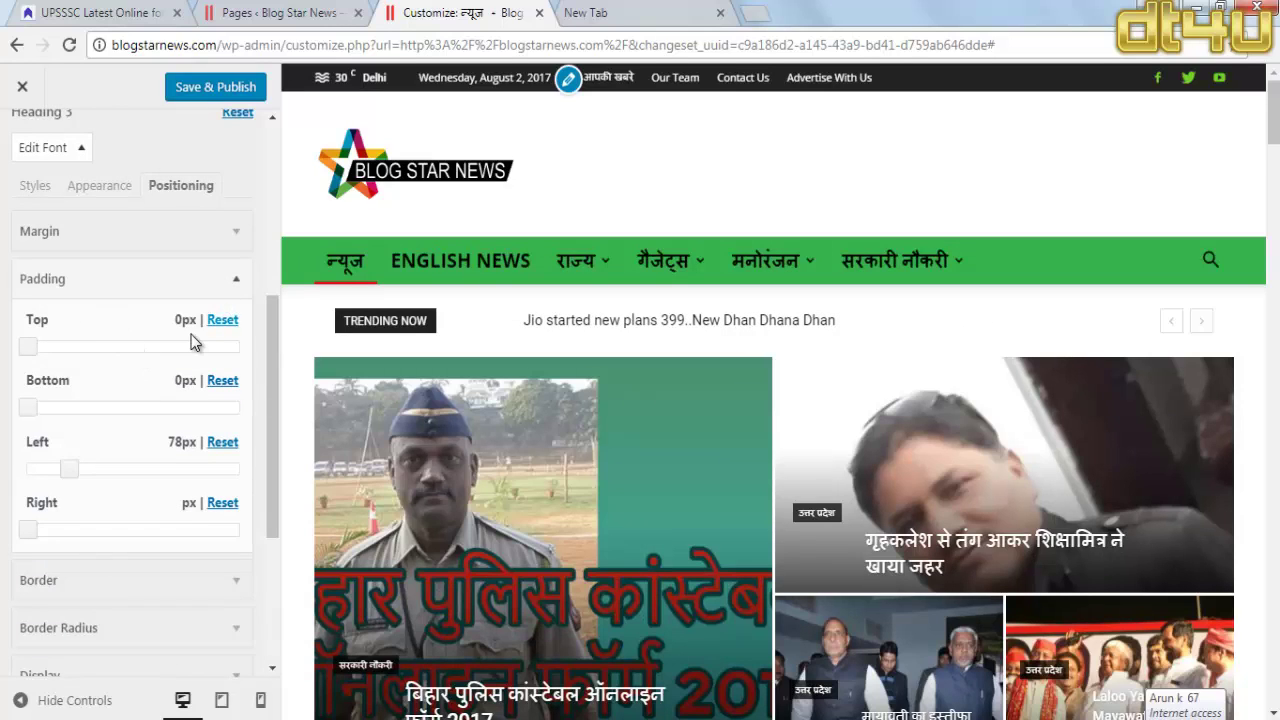
left_click(222, 442)
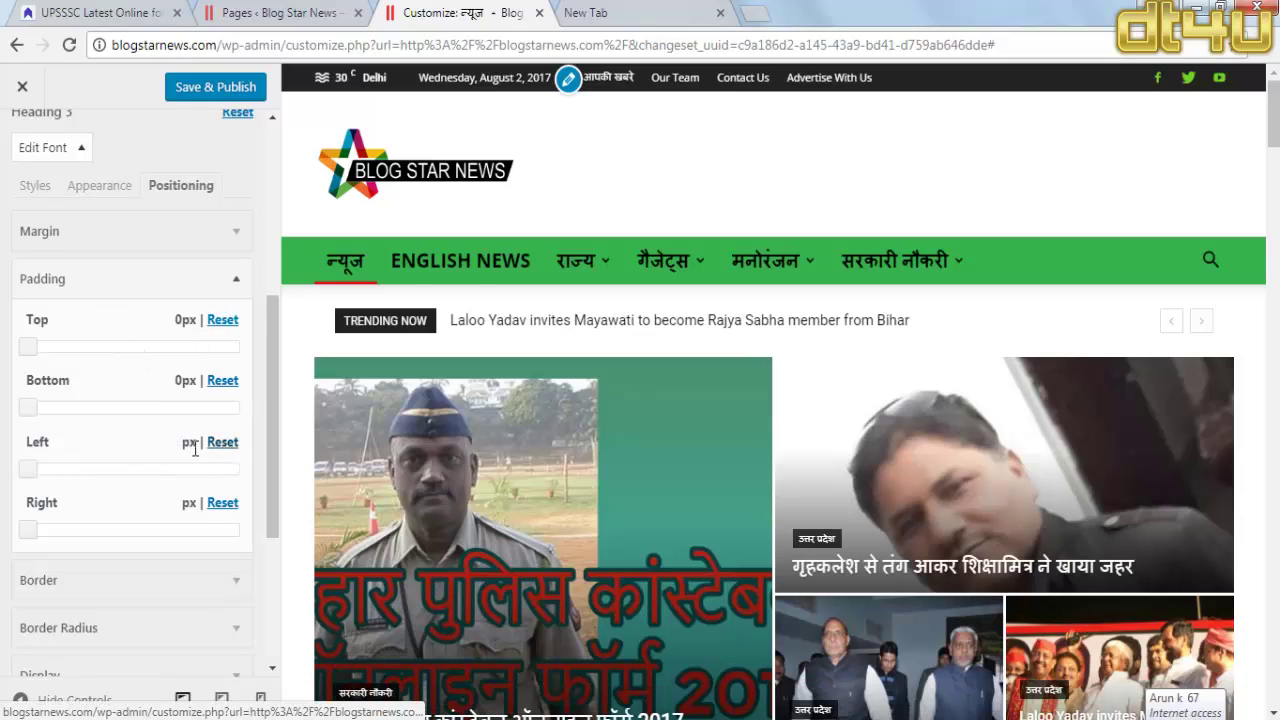
Step: Reset the border radius of all four corners in the Heading 3 positioning settings
scroll(162, 458, "down", 1)
scroll(162, 458, "down", 2)
left_click(86, 386)
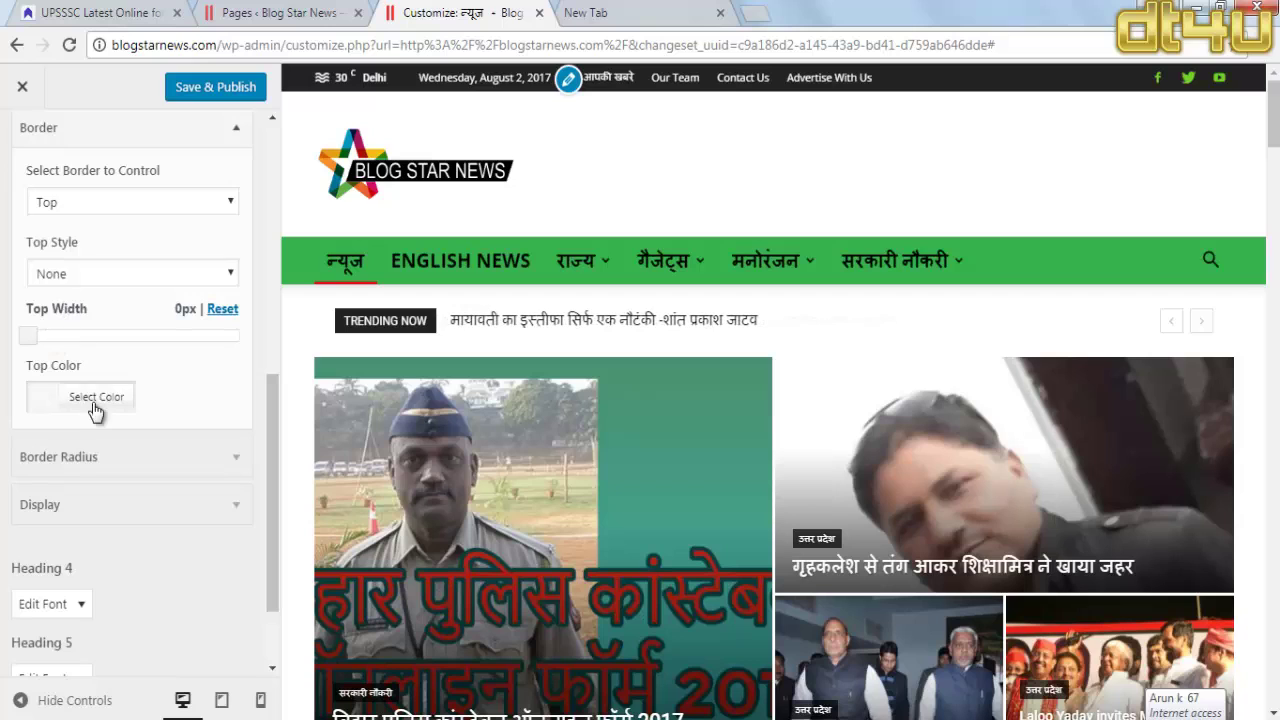
scroll(95, 410, "down", 2)
left_click(120, 378)
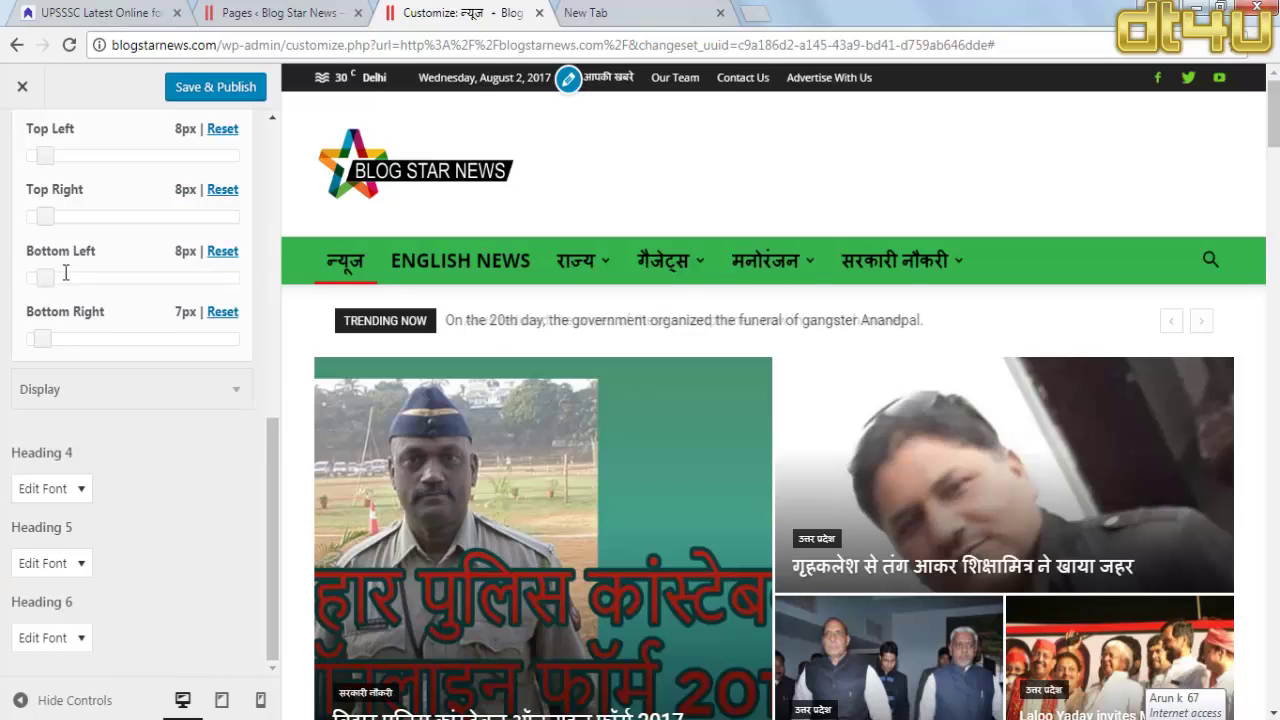
scroll(64, 272, "up", 2)
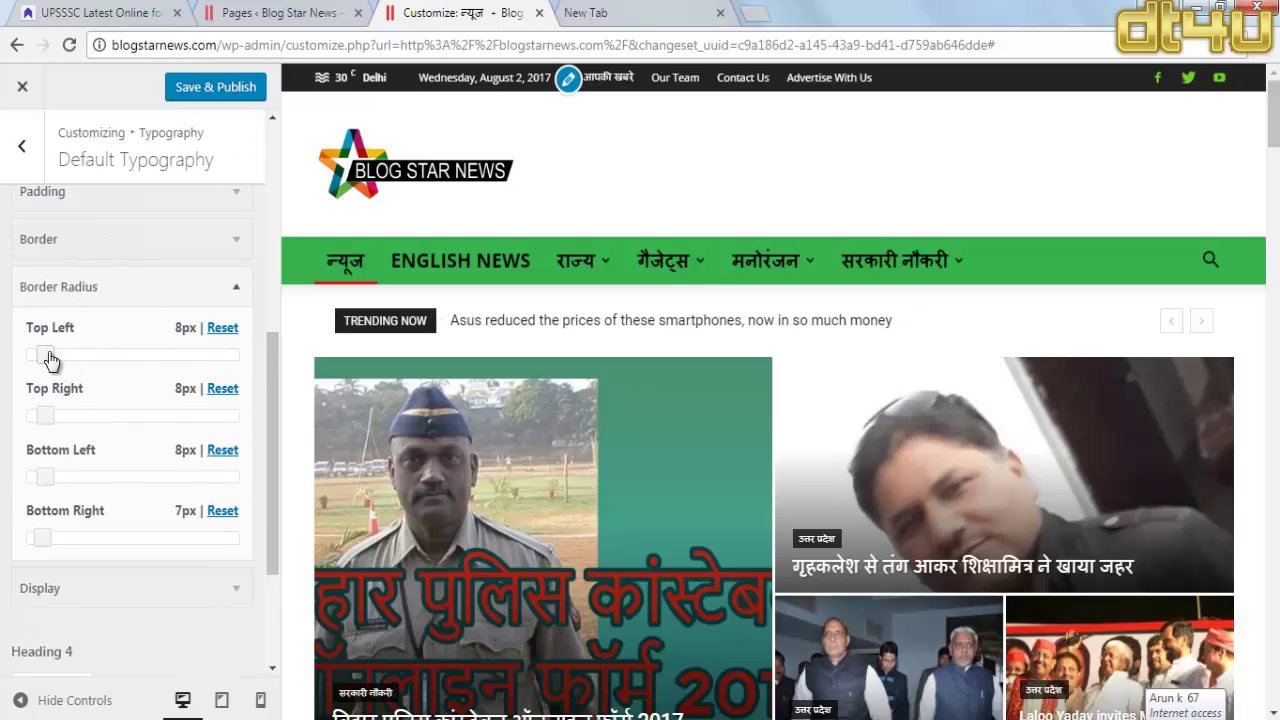
left_click(222, 328)
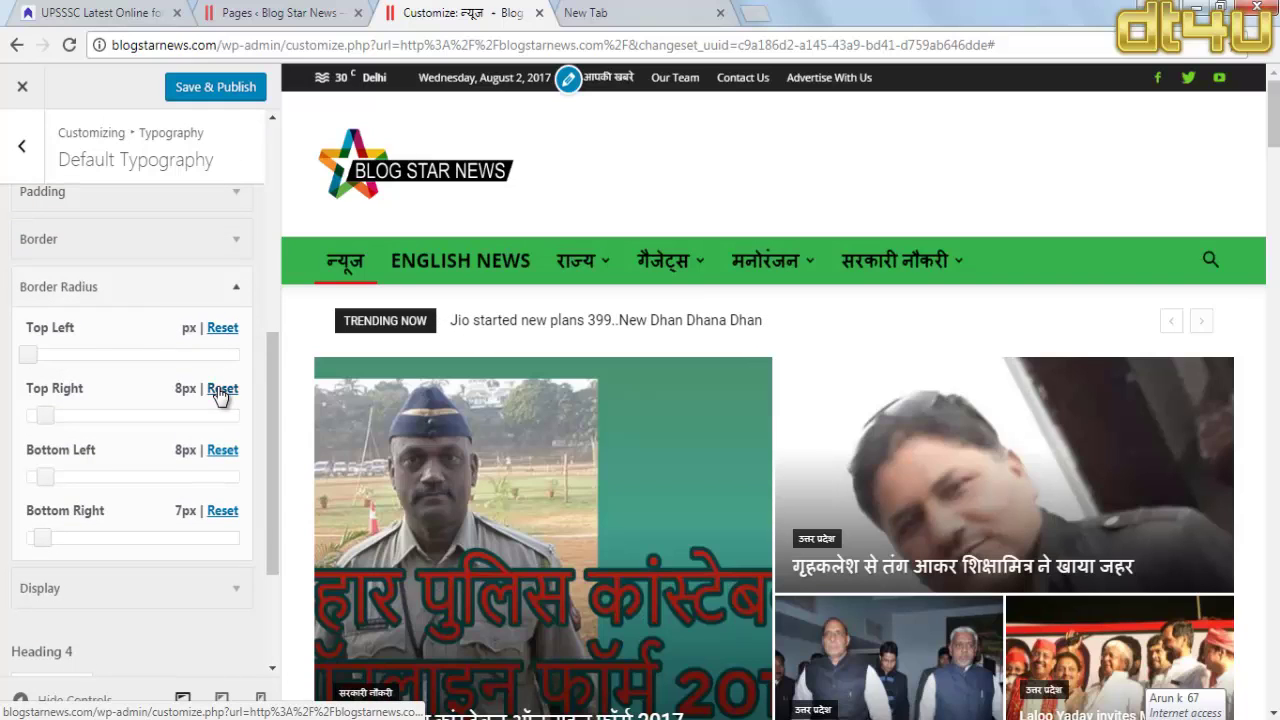
left_click(222, 389)
left_click(222, 450)
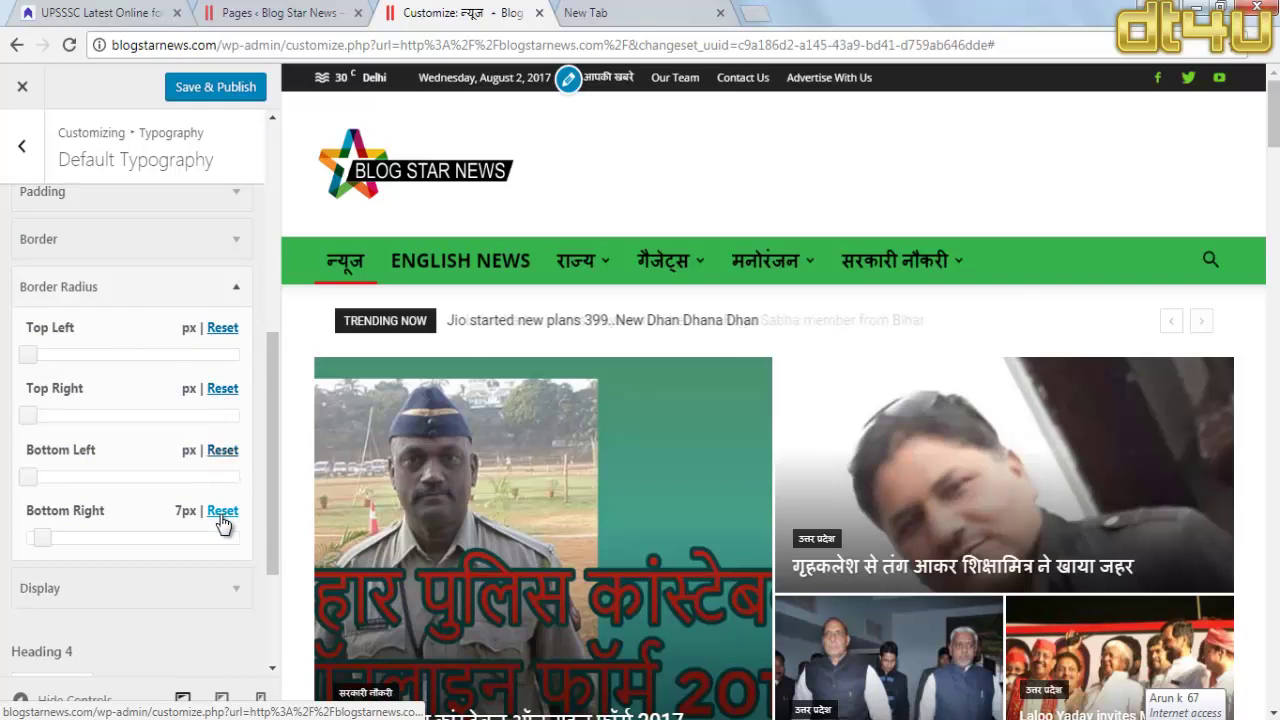
left_click(222, 510)
Step: Check the Heading 3 changes down the home page preview, and save and publish them
scroll(94, 400, "down", 1)
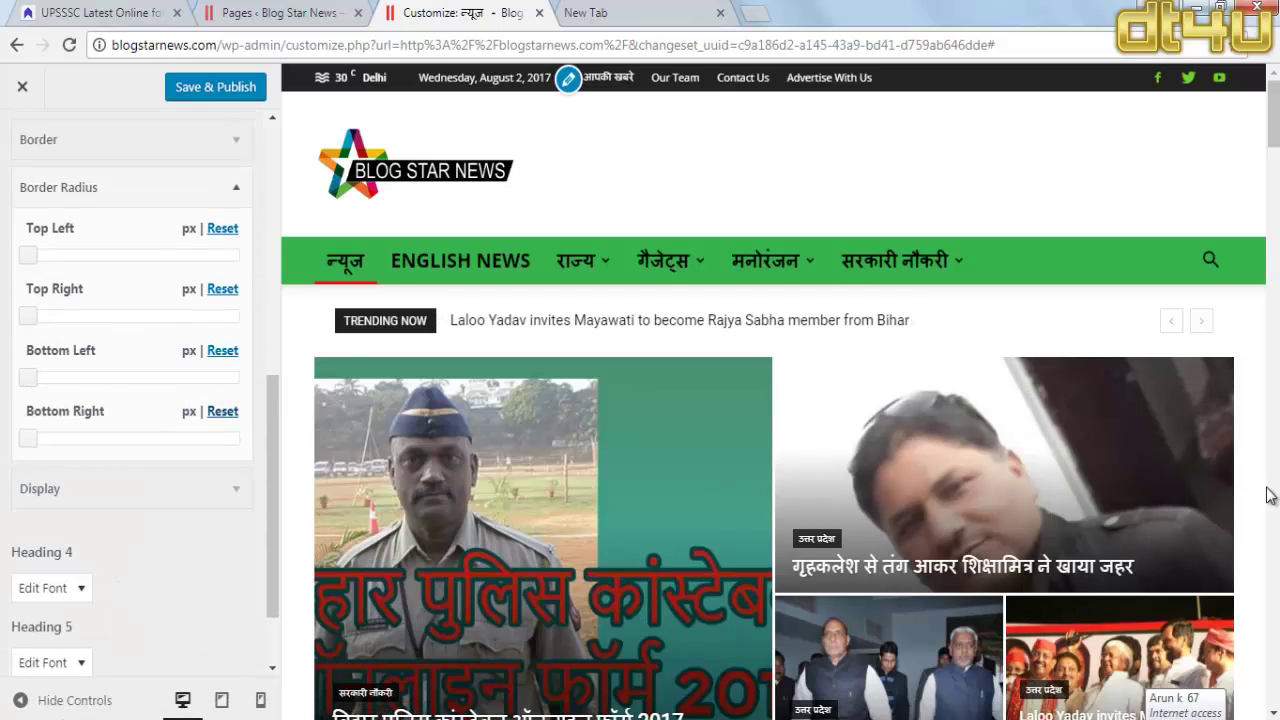
scroll(1266, 491, "down", 4)
scroll(935, 450, "down", 4)
scroll(920, 451, "down", 10)
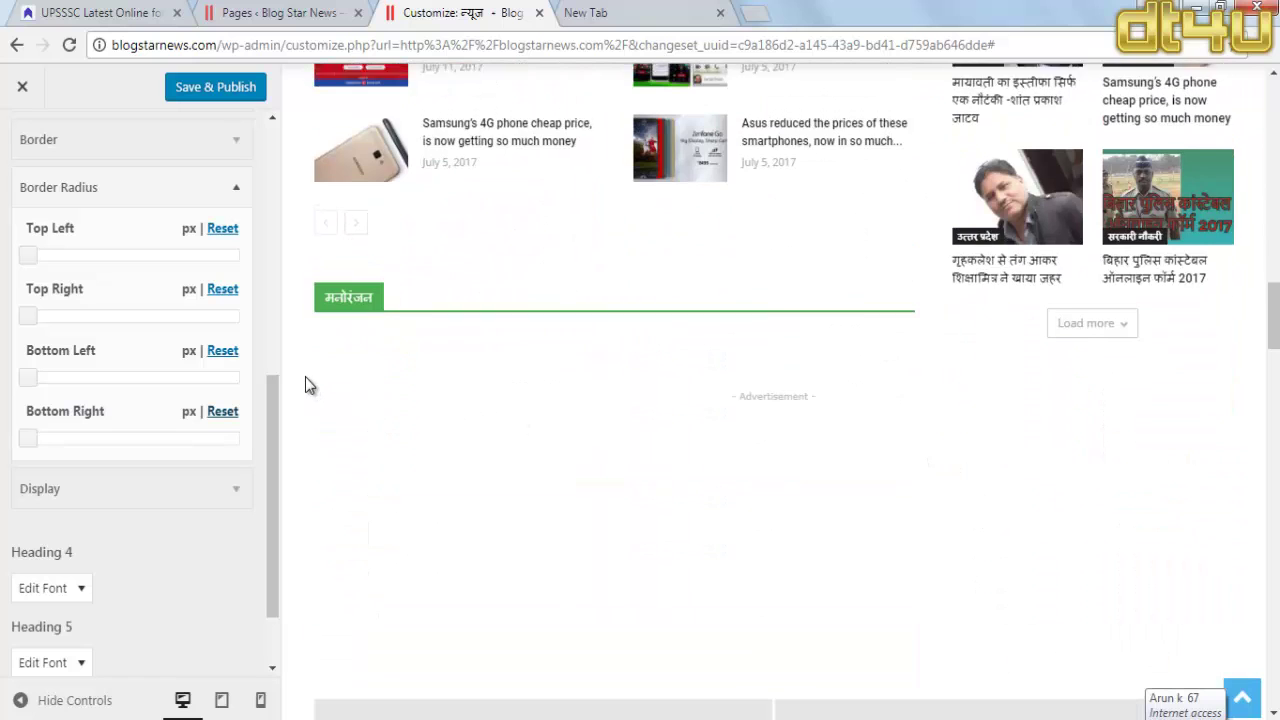
scroll(306, 383, "up", 4)
left_click(215, 88)
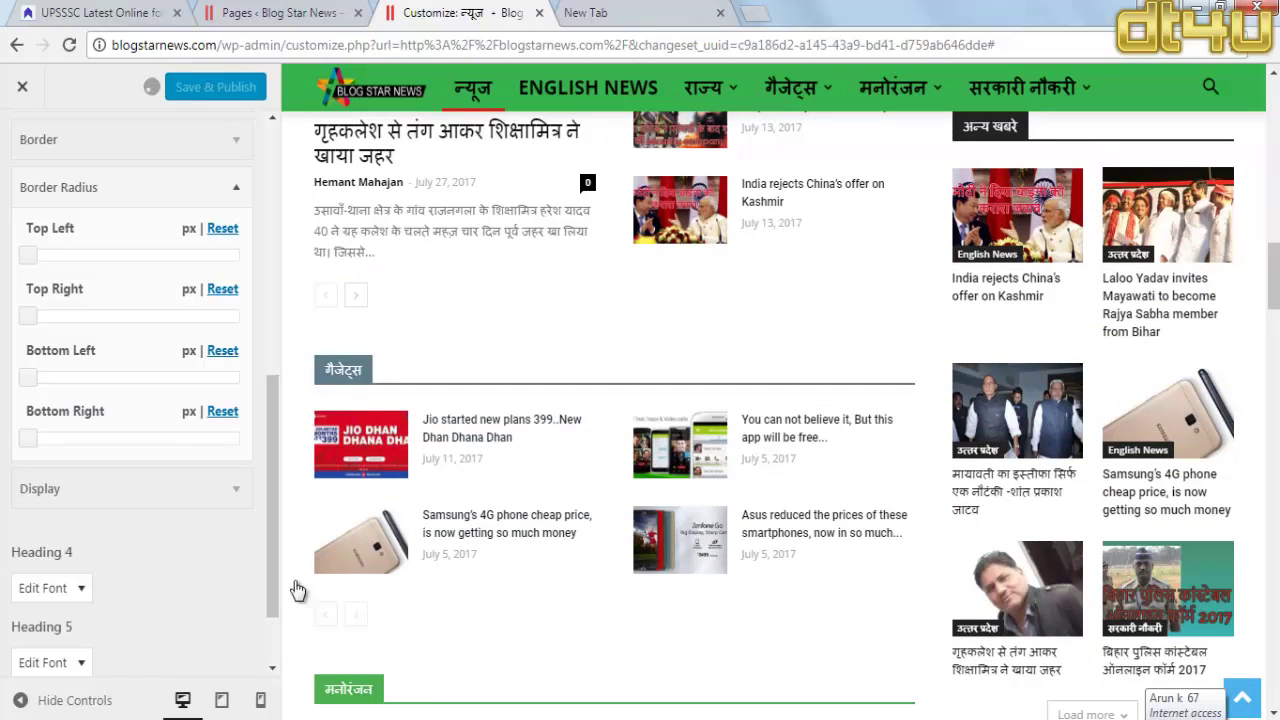
left_click(305, 10)
left_click(437, 10)
left_click(300, 10)
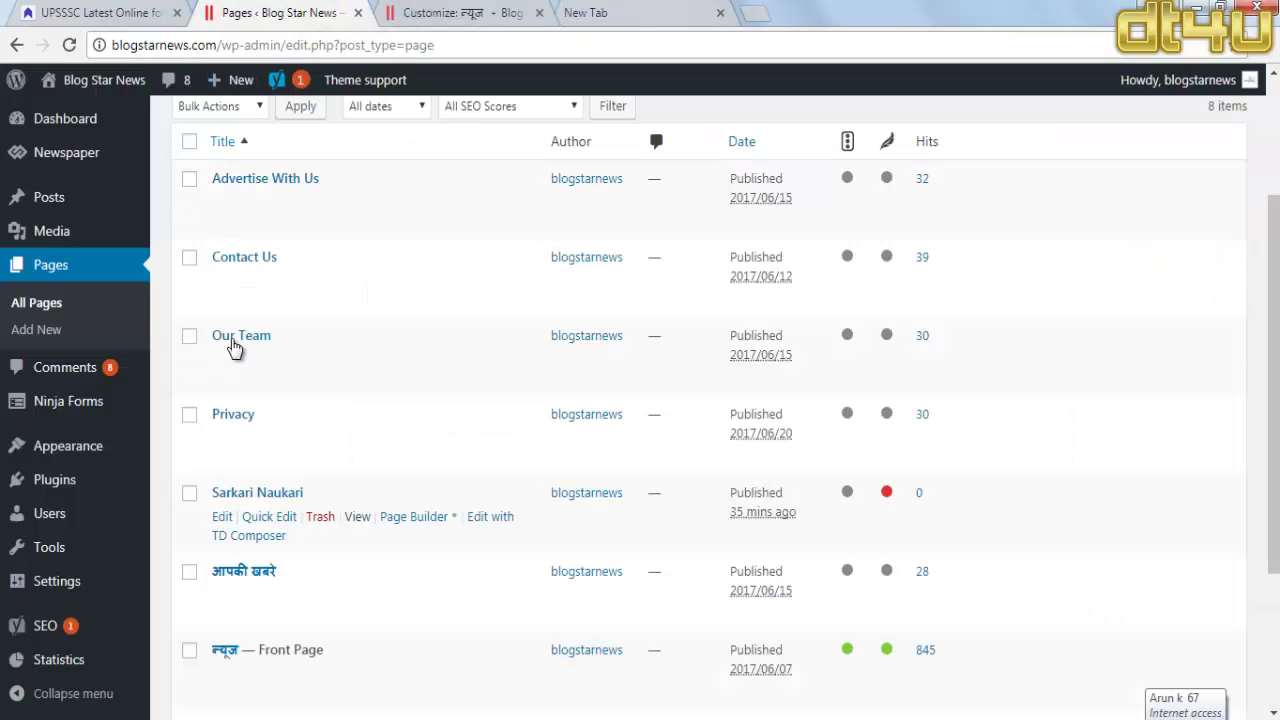
left_click(450, 10)
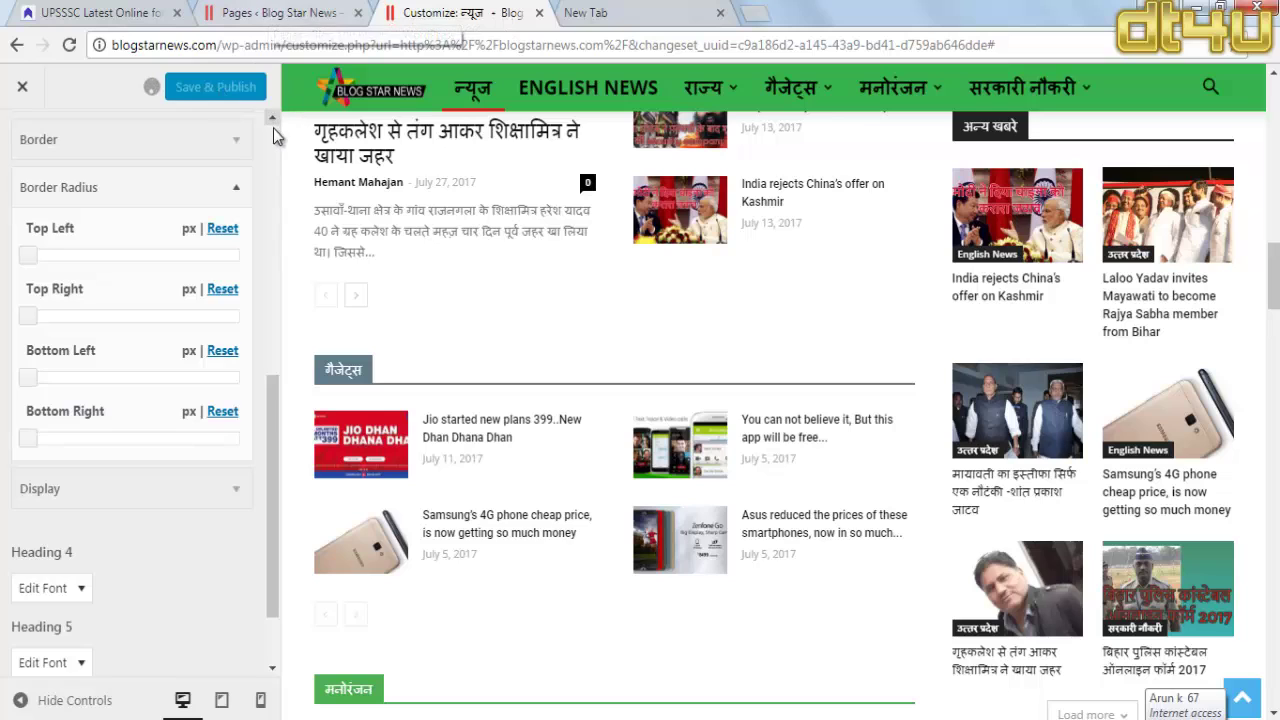
scroll(273, 130, "up", 10)
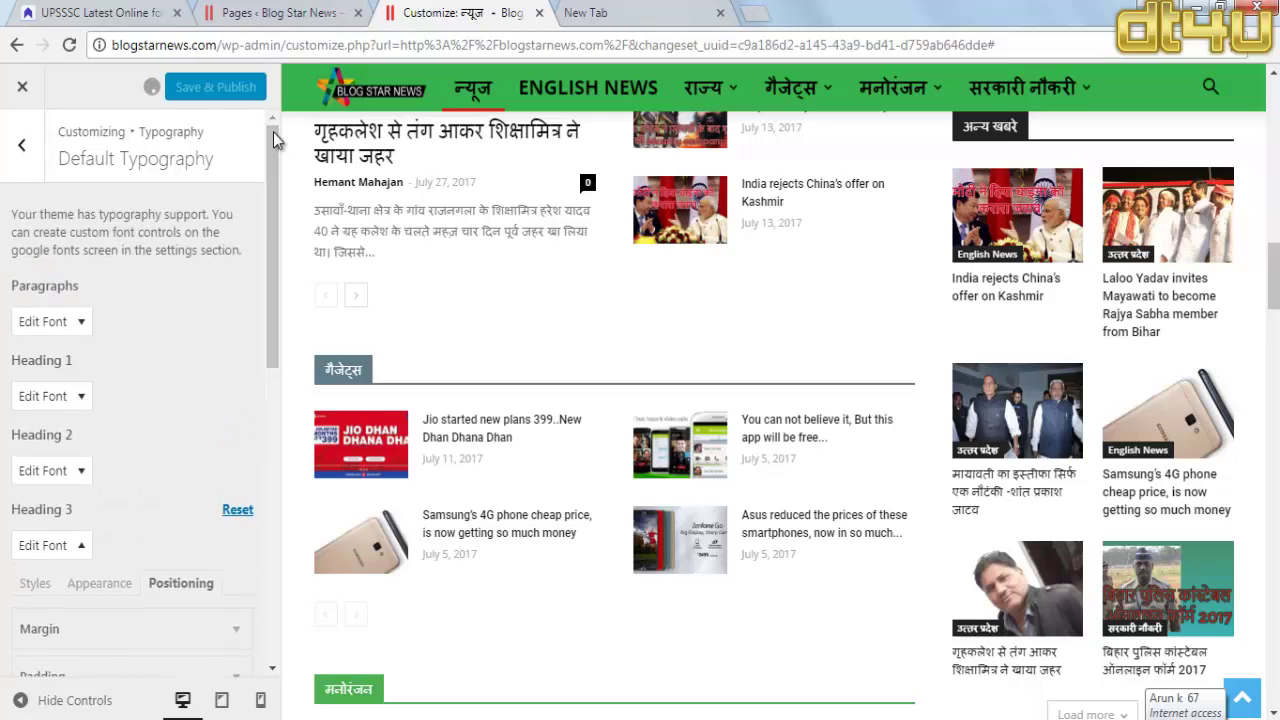
scroll(270, 145, "down", 1)
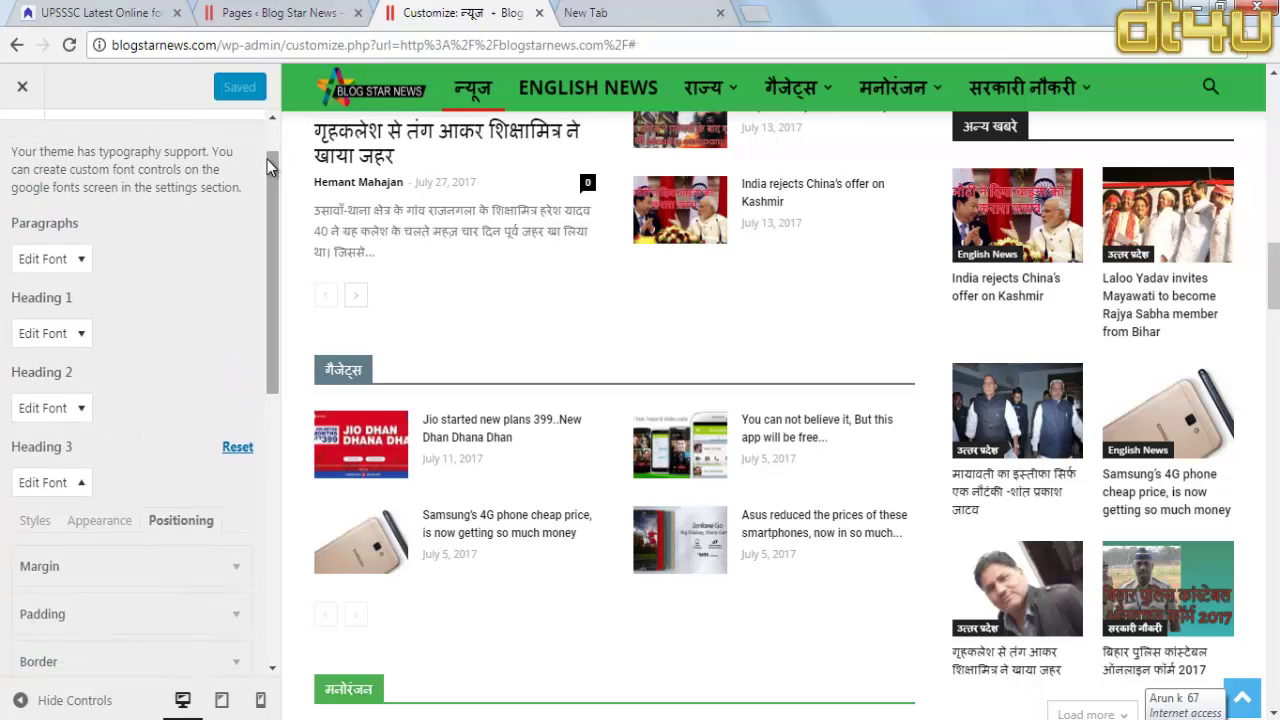
scroll(268, 140, "up", 2)
Step: View the Sarkari Naukari page from the Pages list in a new browser tab and close the theme customizer's tab
left_click(290, 13)
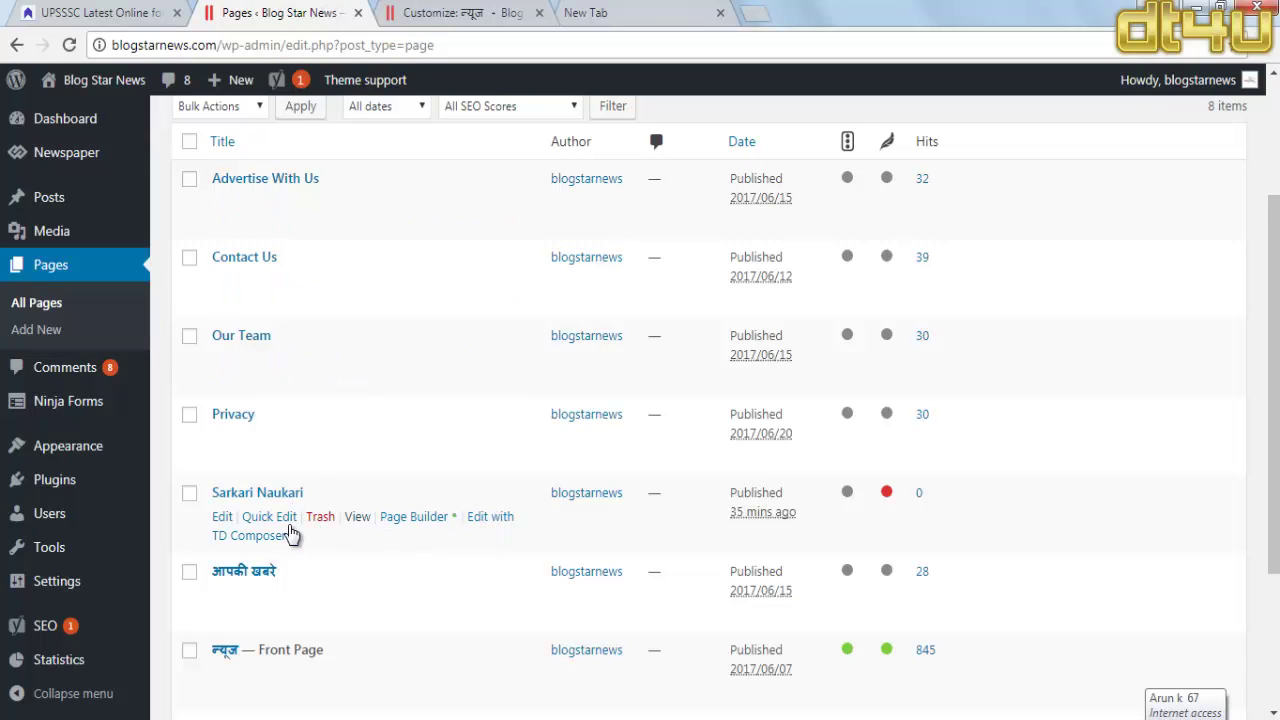
right_click(358, 519)
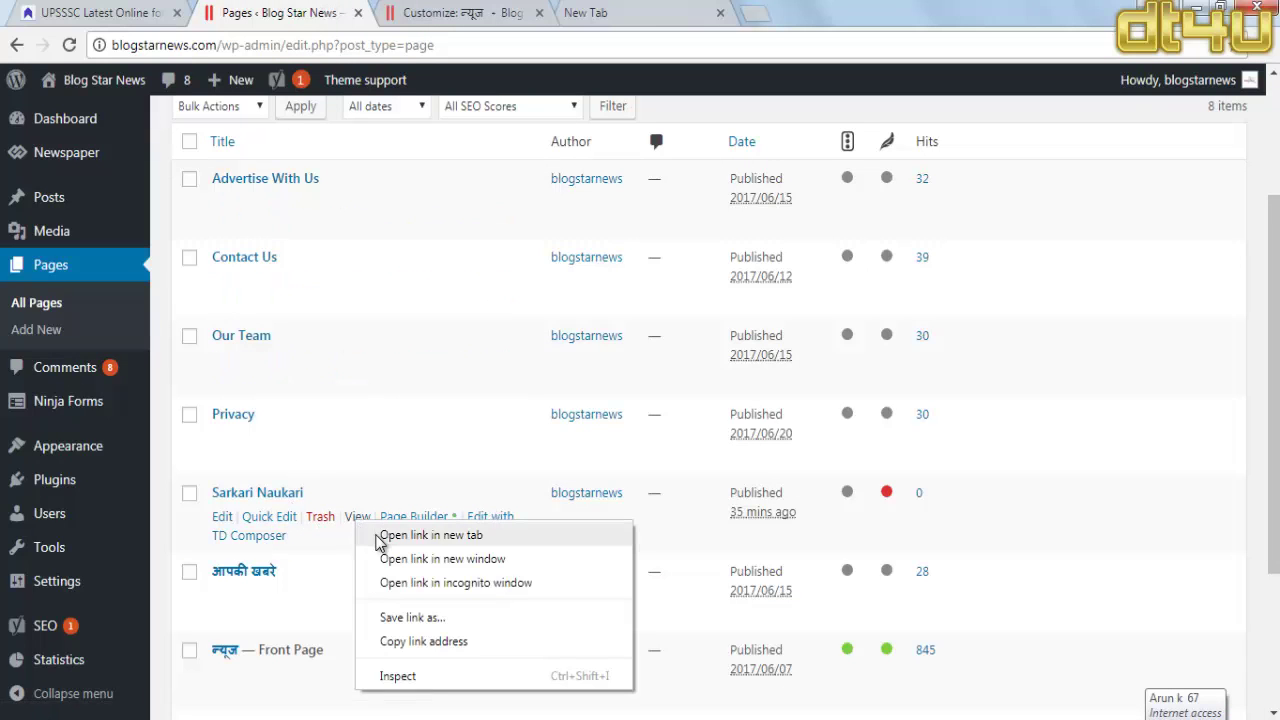
left_click(392, 532)
left_click(436, 14)
left_click(620, 14)
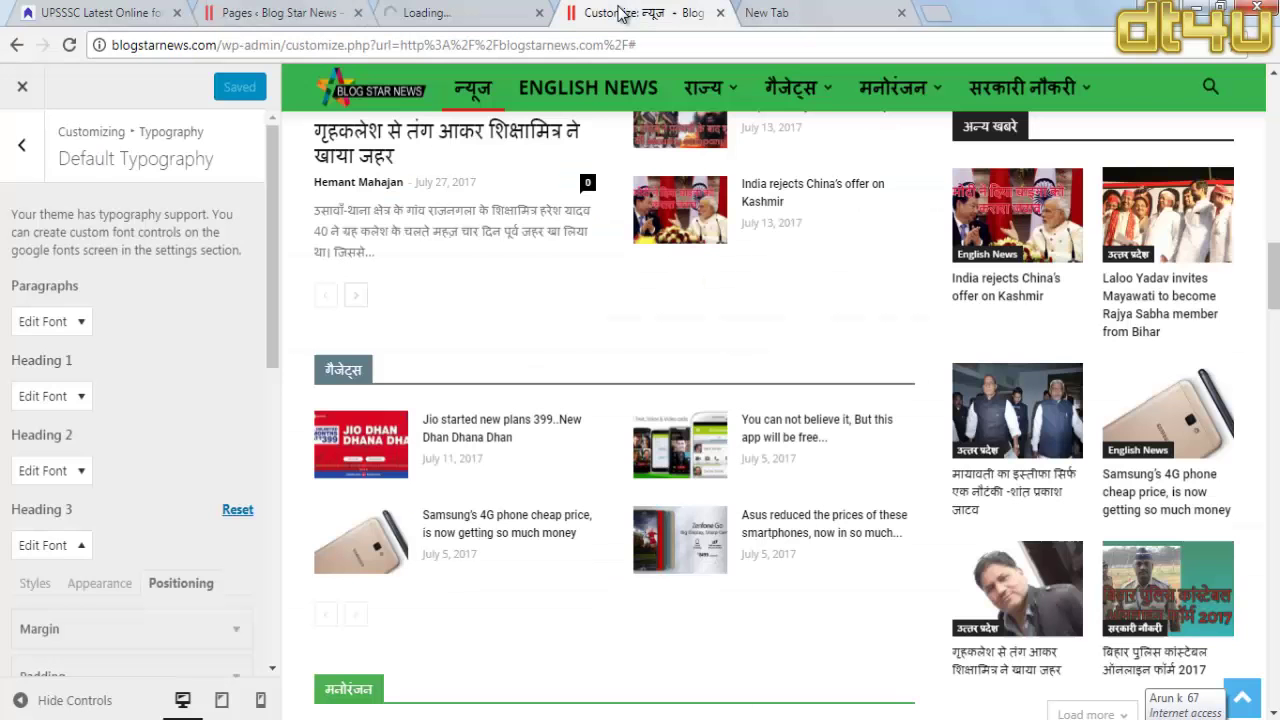
left_click(719, 13)
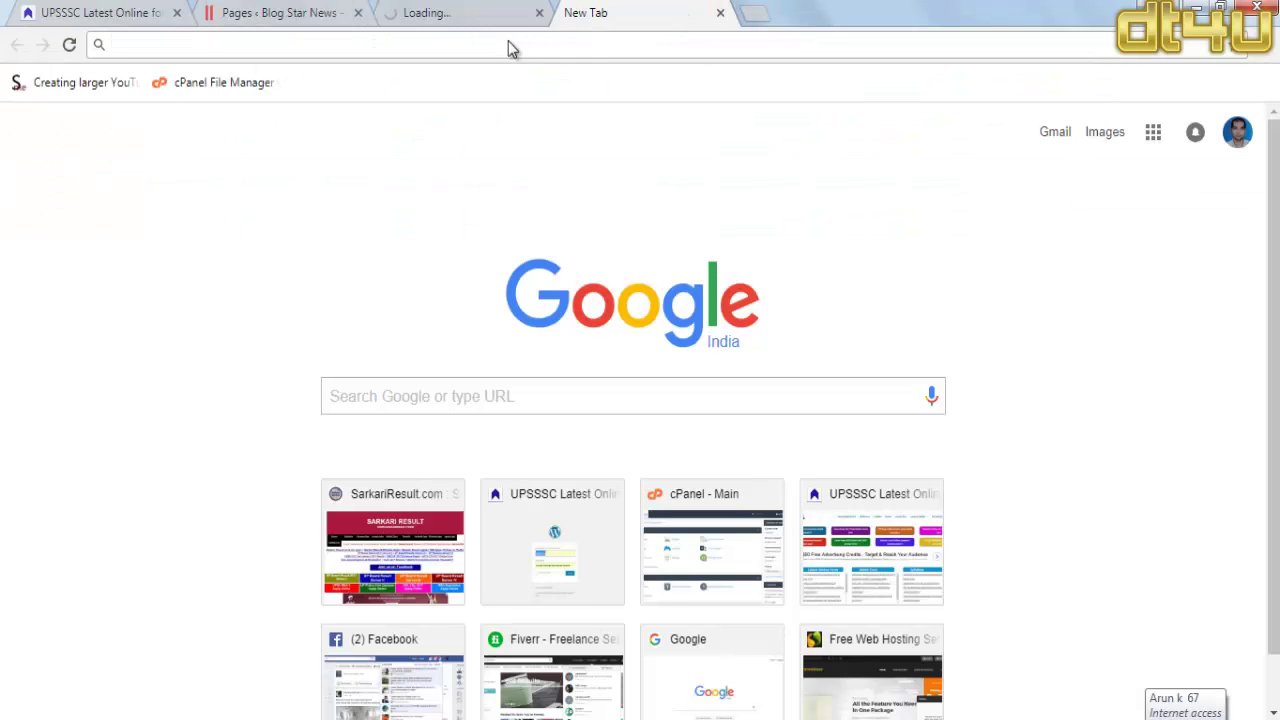
left_click(423, 11)
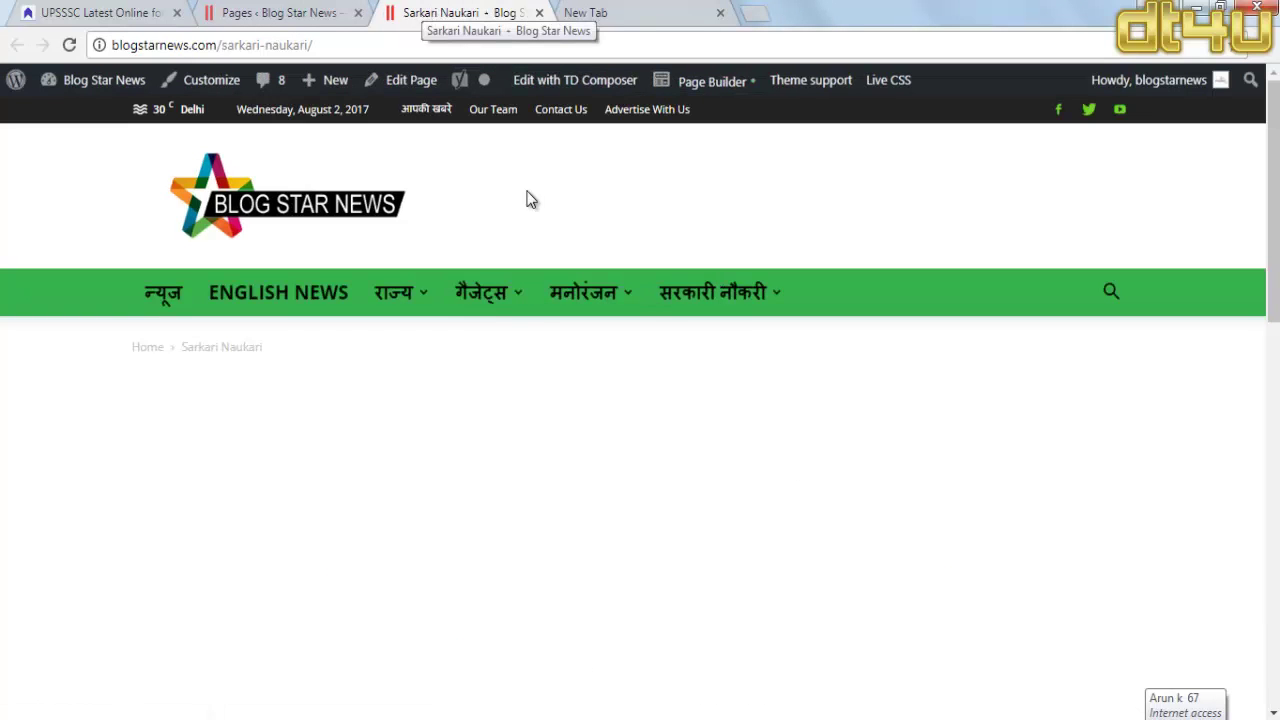
Step: Look over the Sarkari Naukari page, open it in Page Builder and hide the modules panel
scroll(761, 423, "down", 5)
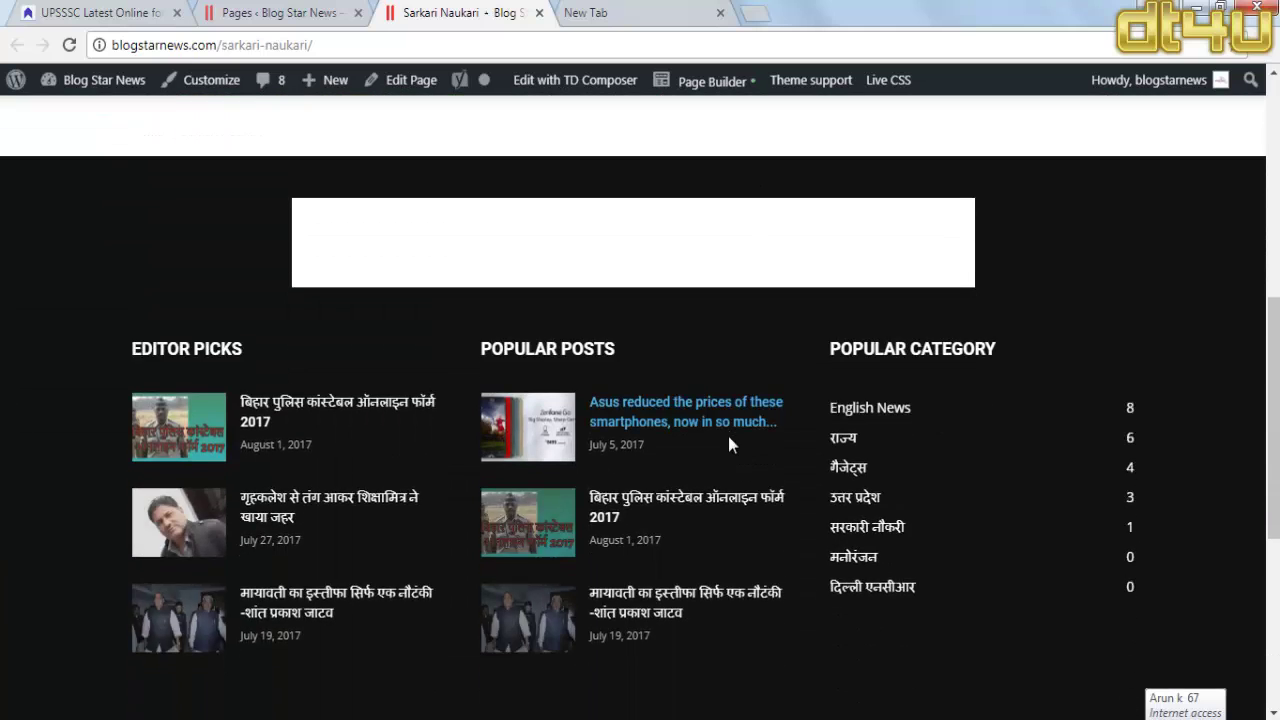
scroll(728, 438, "up", 5)
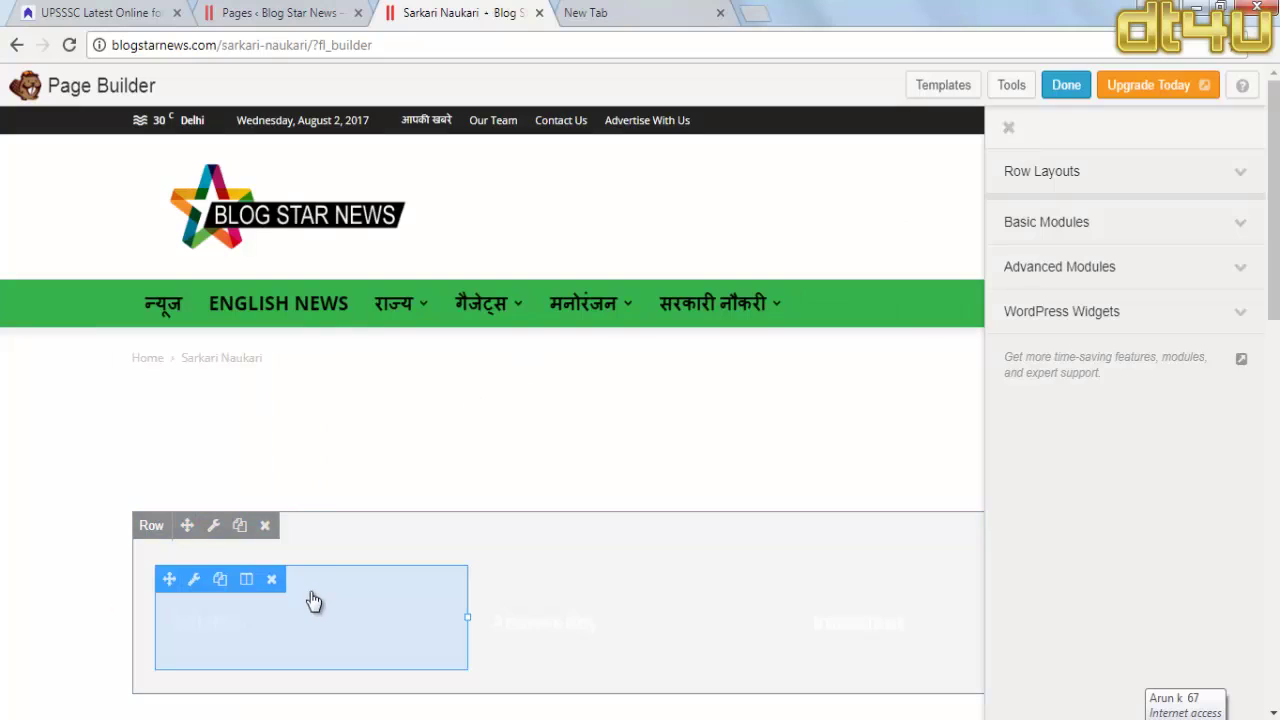
scroll(620, 590, "down", 2)
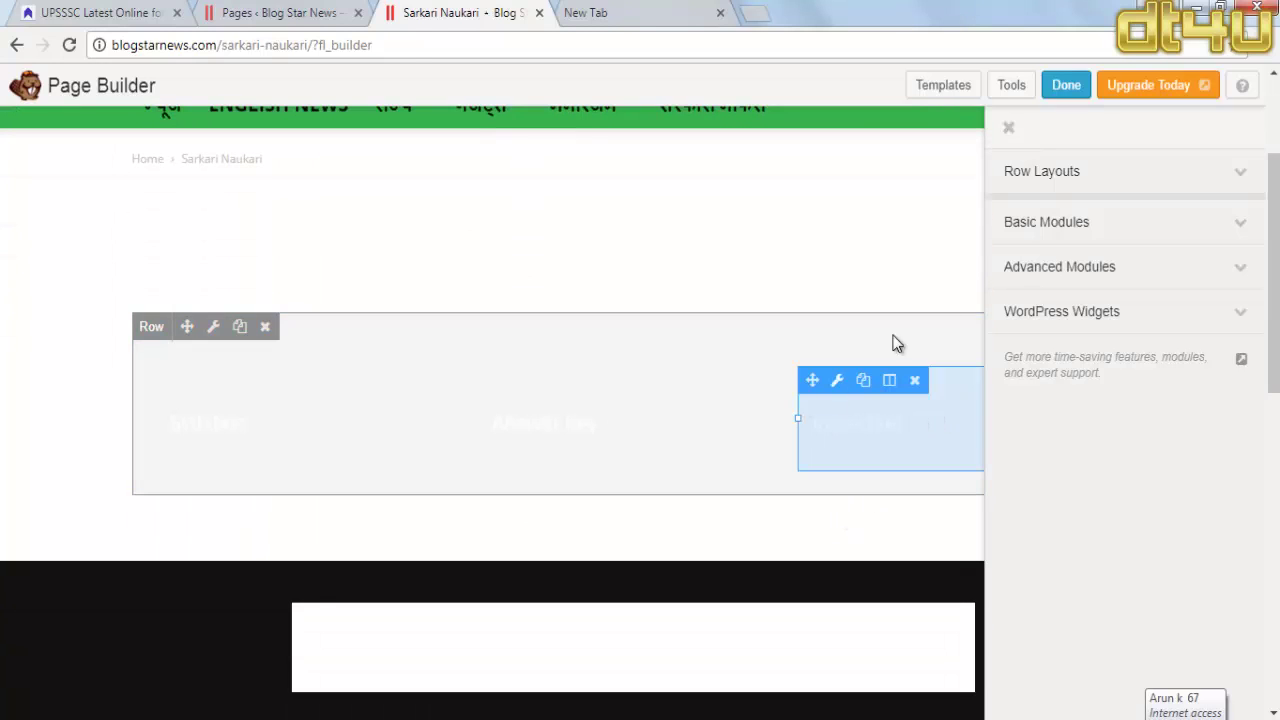
left_click(1009, 129)
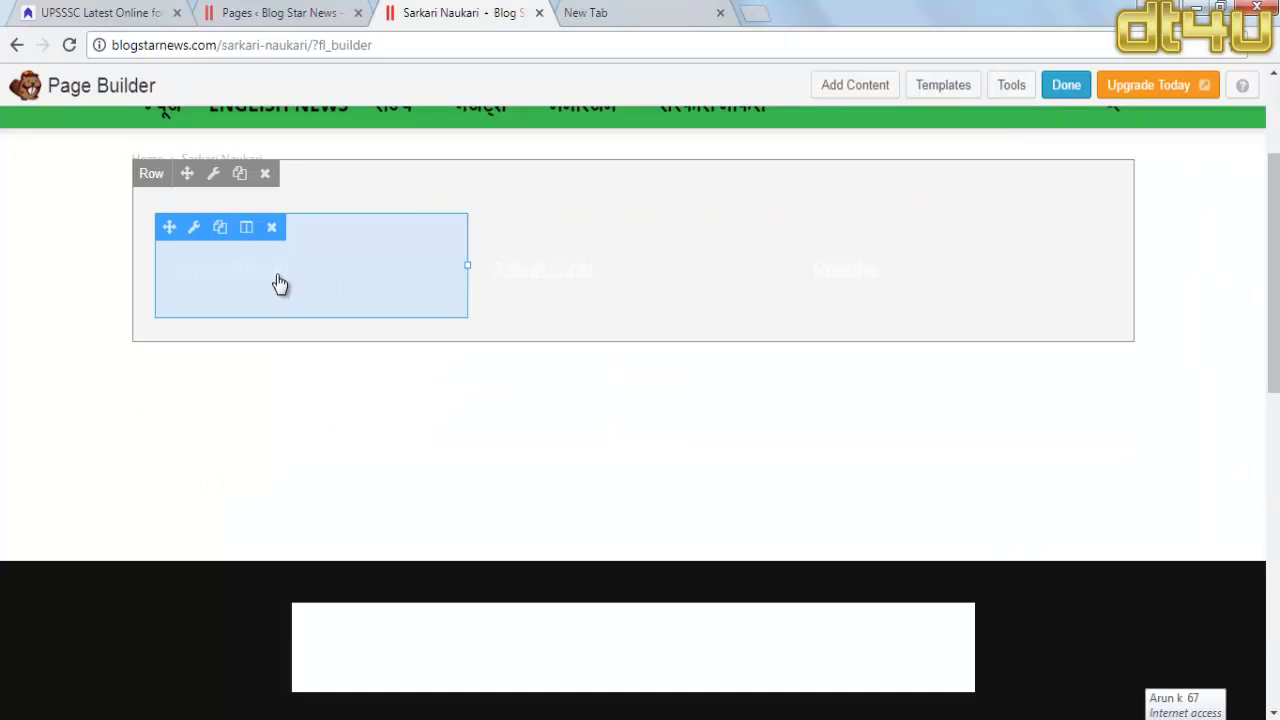
Step: Change the Latest Result text module in the lower row to Heading 5 and save it
left_click(242, 281)
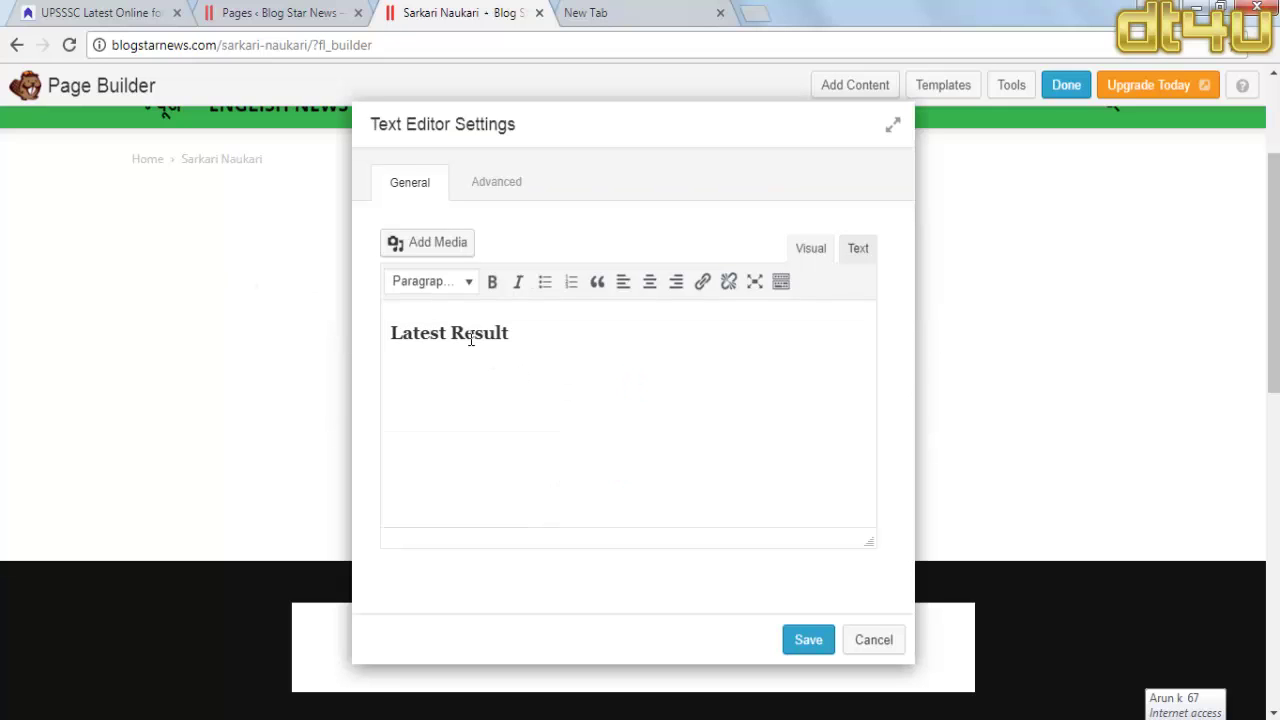
left_click(470, 338)
left_click(463, 292)
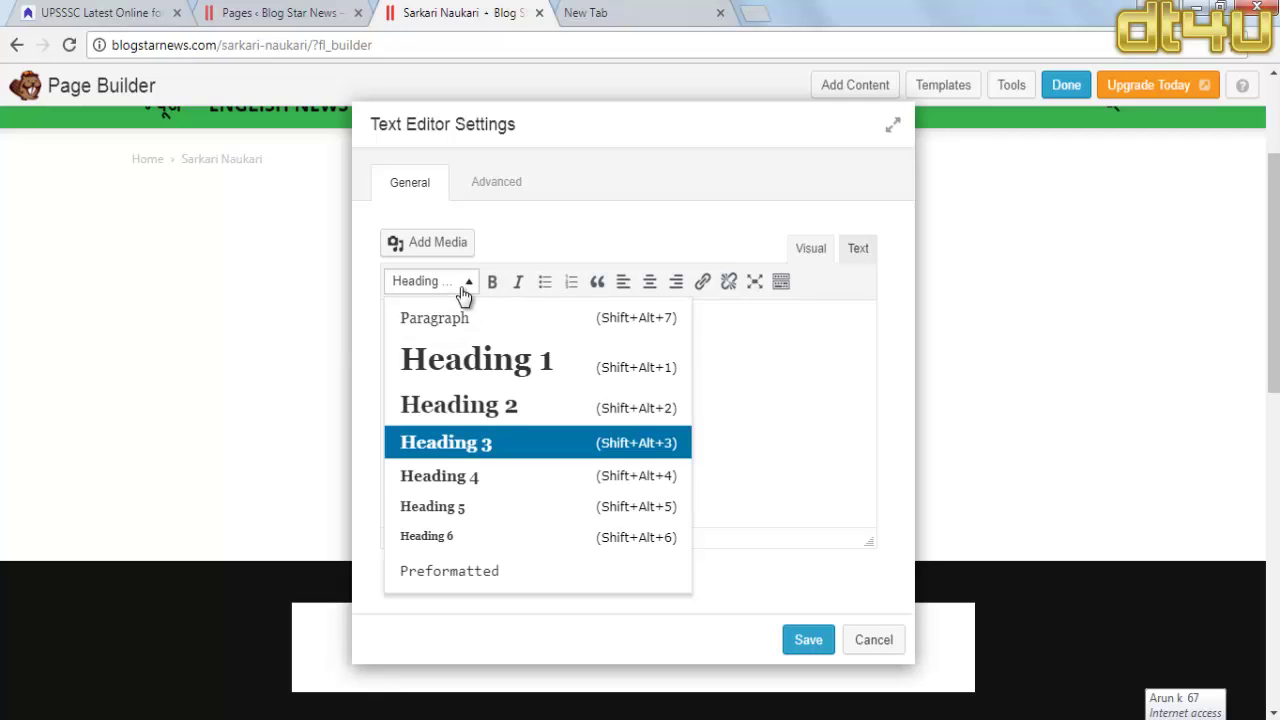
left_click(481, 515)
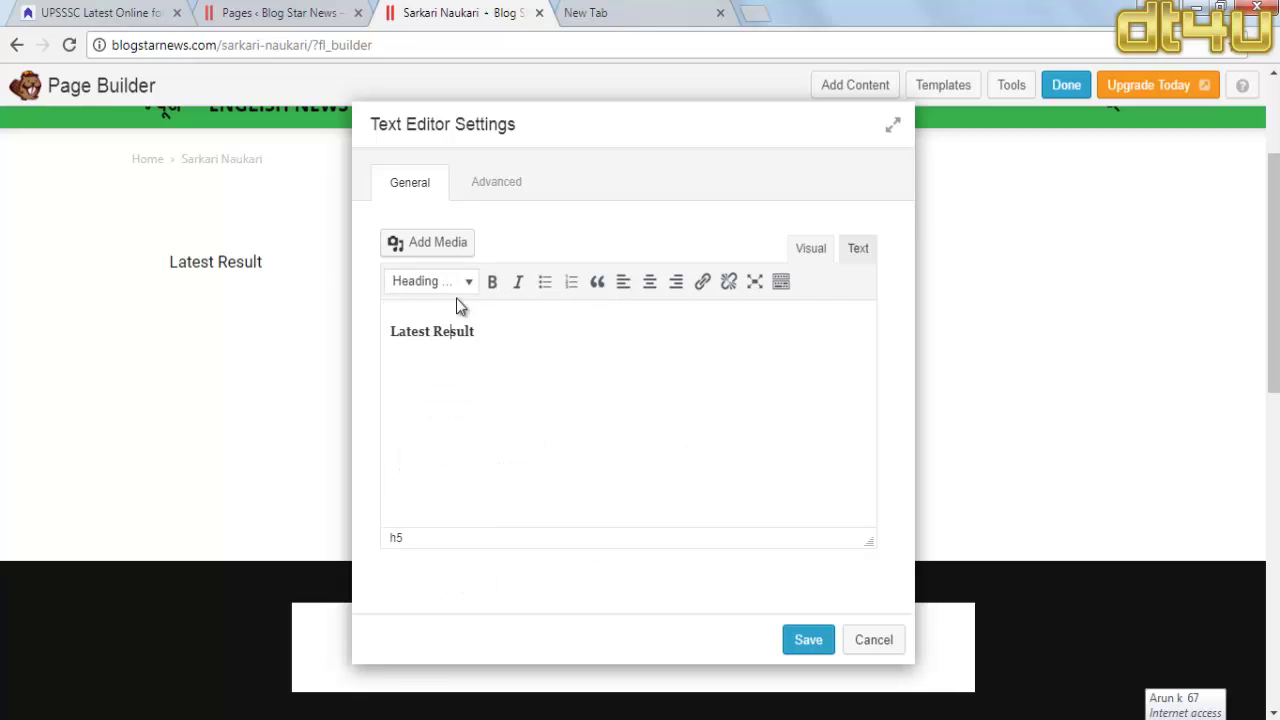
left_click(808, 640)
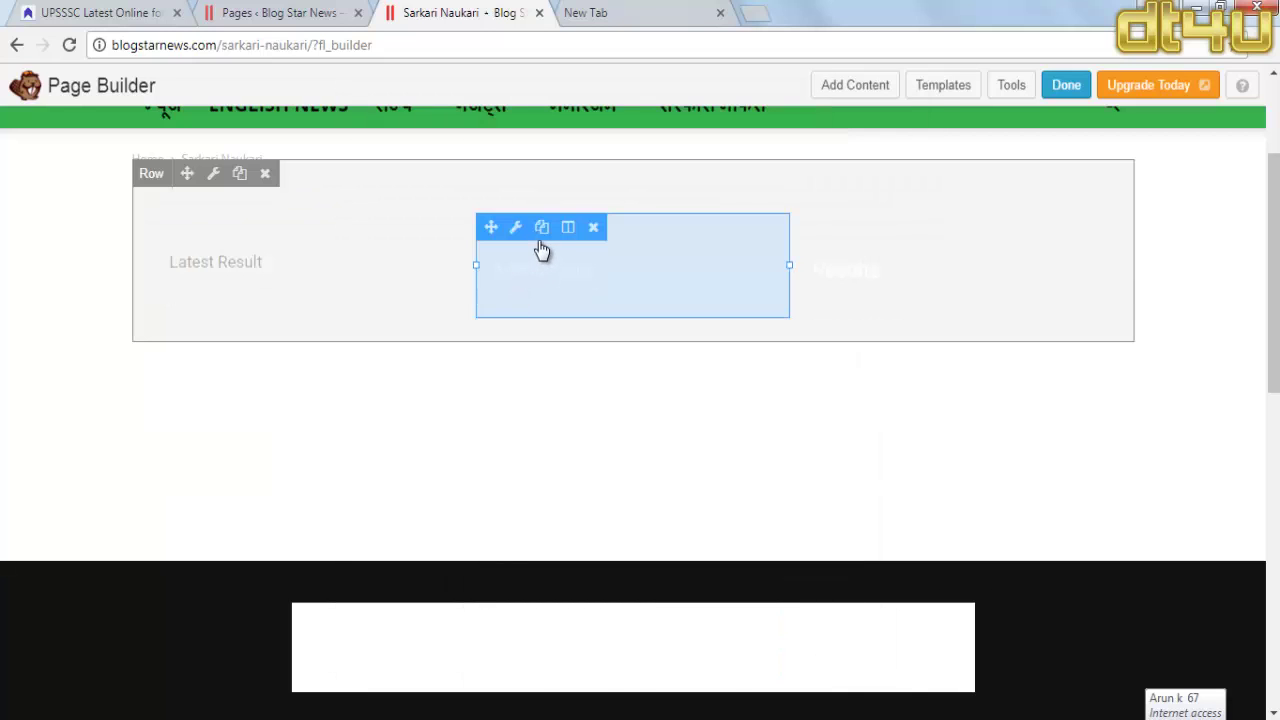
Step: Change the Admit Card text module in the middle column to Heading 5 and save it
left_click(546, 262)
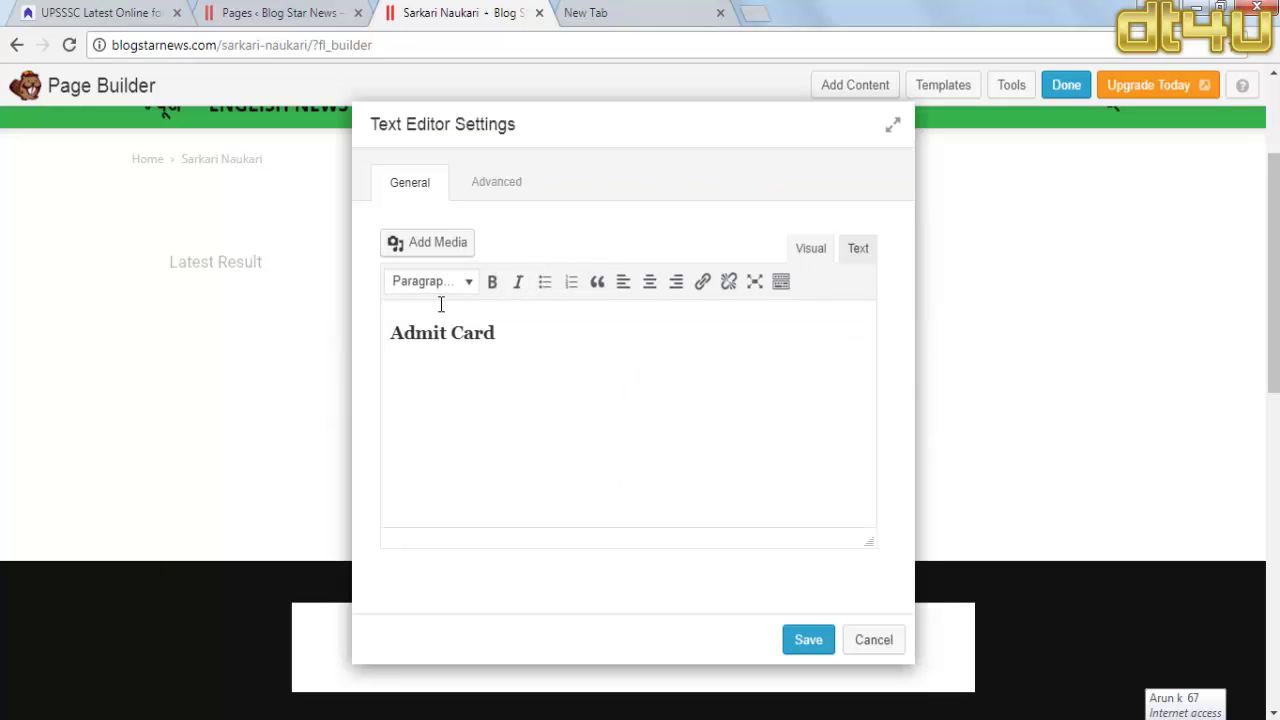
left_click(443, 284)
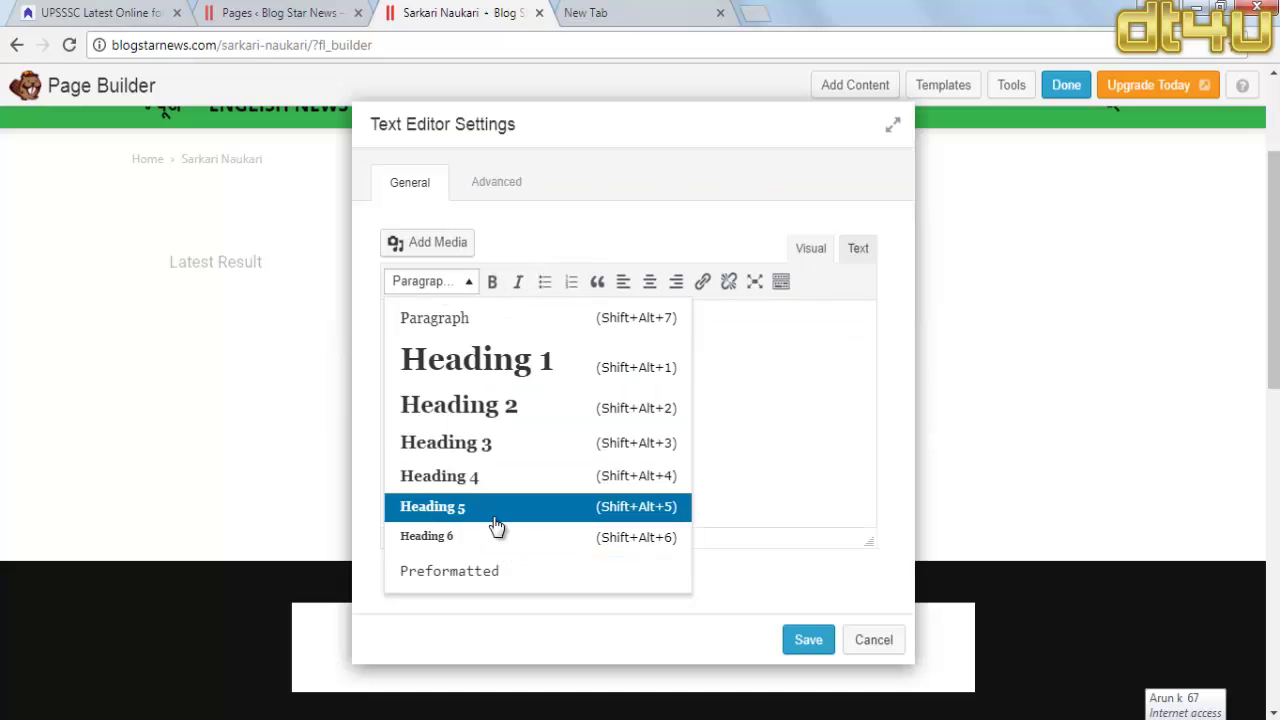
left_click(510, 507)
left_click(816, 645)
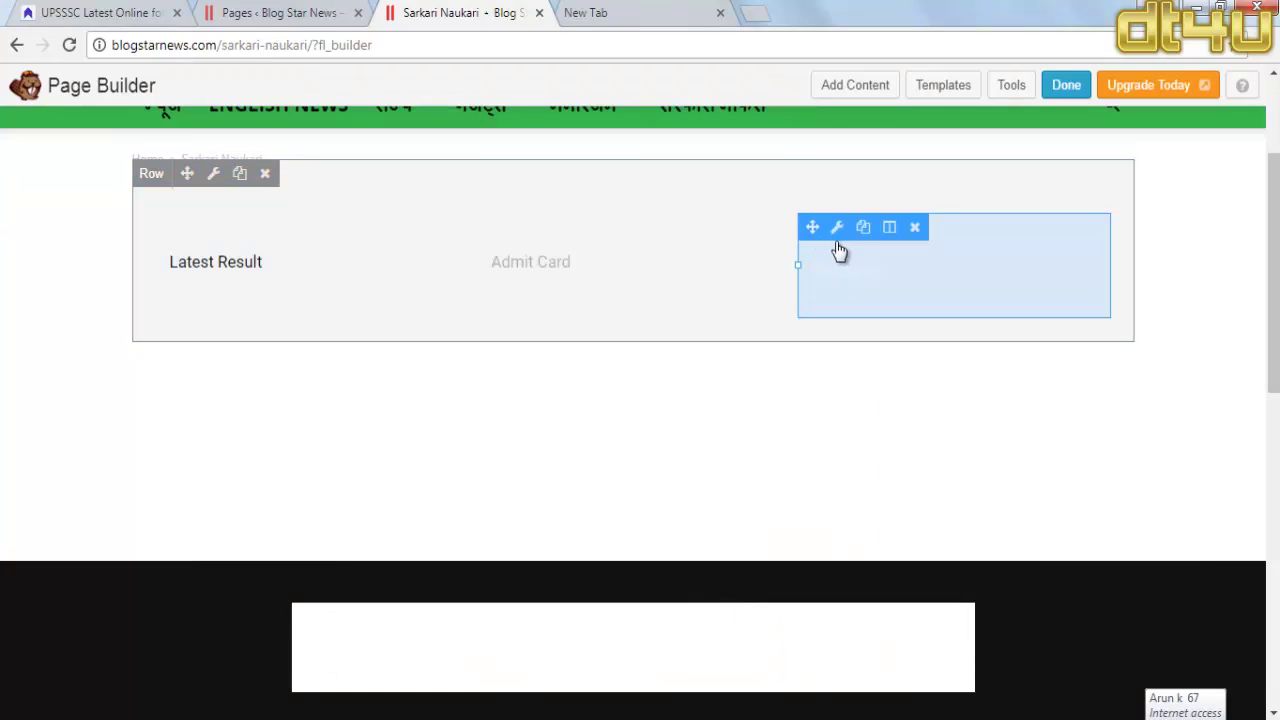
Step: Change the Results text module in the third column to Heading 5 and save it
left_click(865, 281)
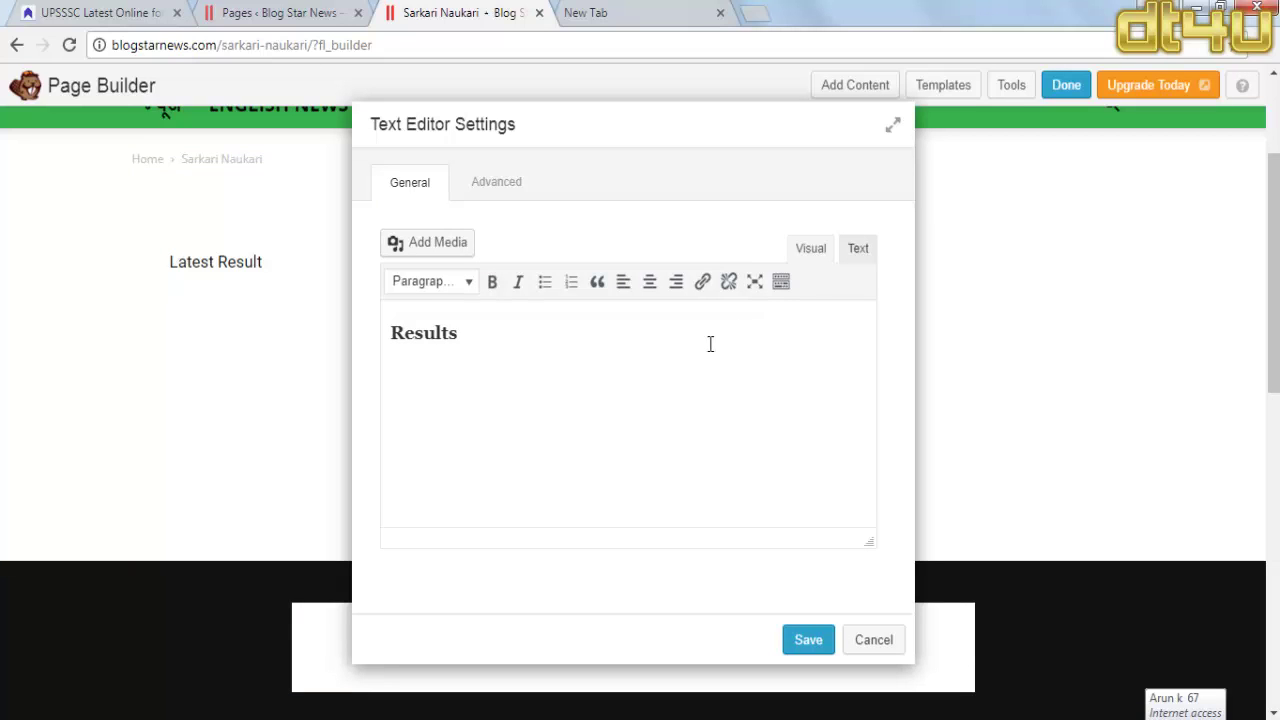
left_click(421, 333)
left_click(437, 280)
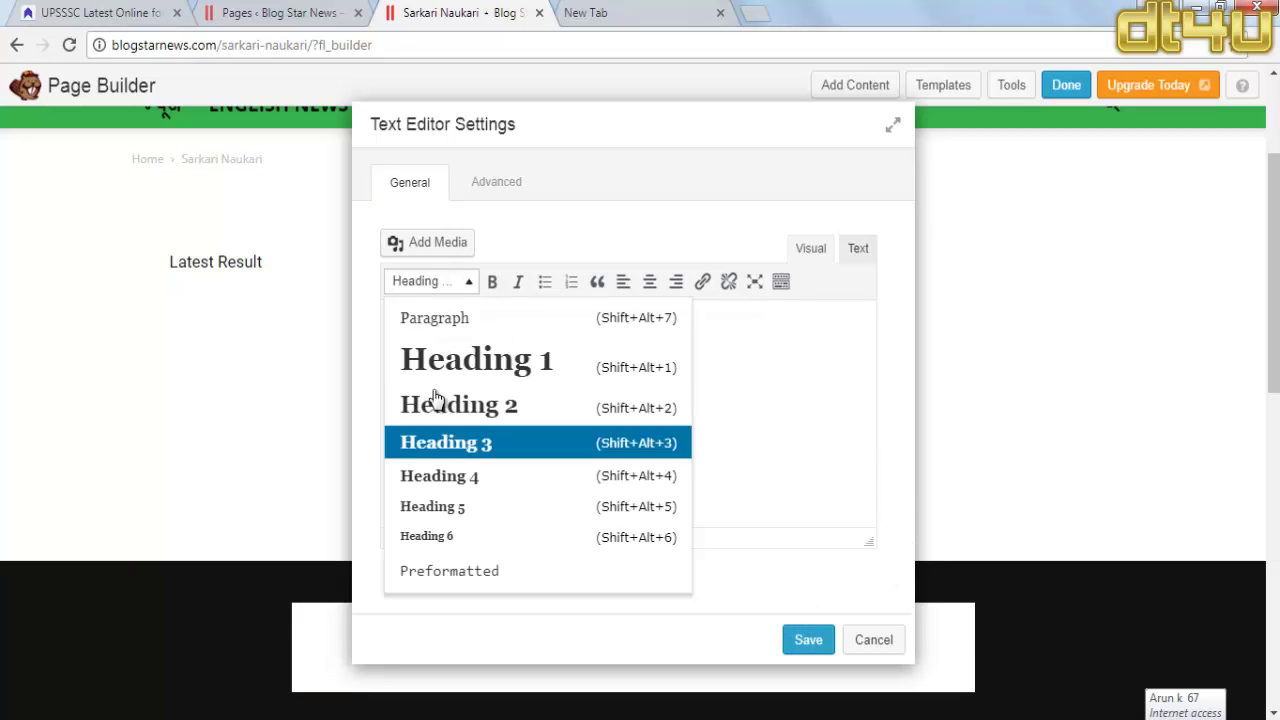
left_click(705, 566)
left_click(808, 640)
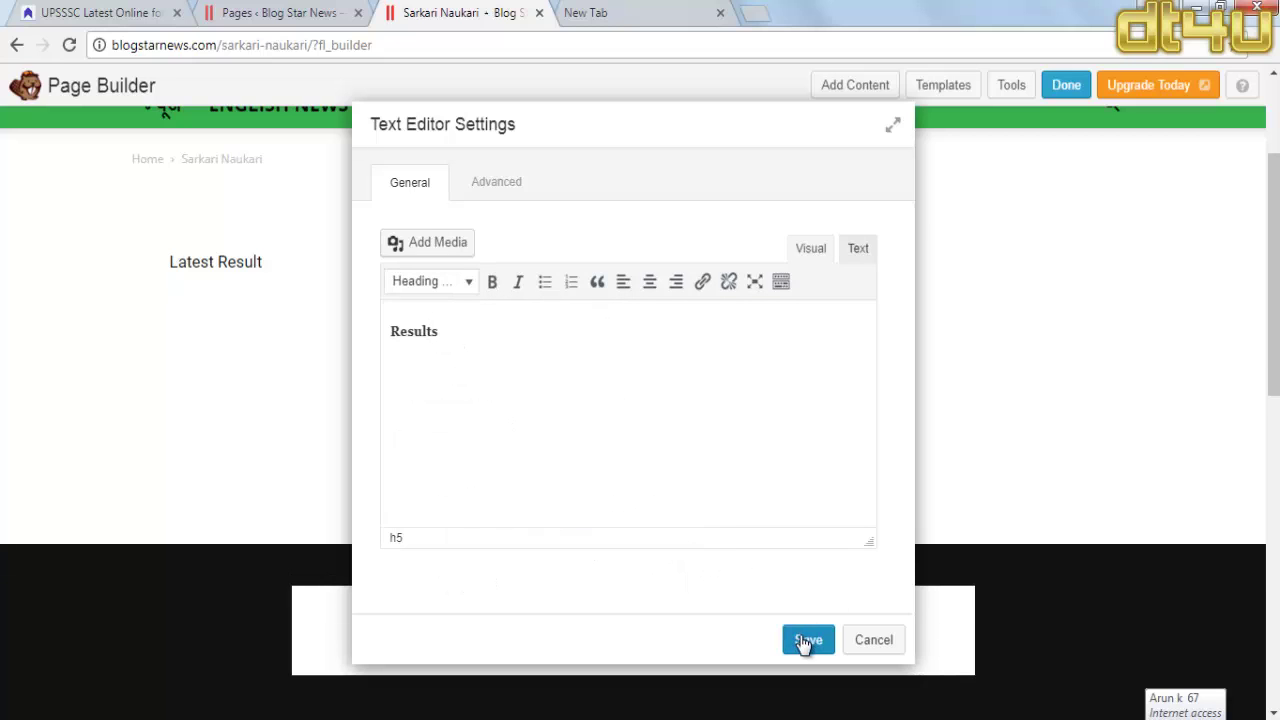
Step: Delete the Latest Result, Admit Card and Results row and the Syllabus, Answer Key and Important row from the page
scroll(871, 160, "up", 3)
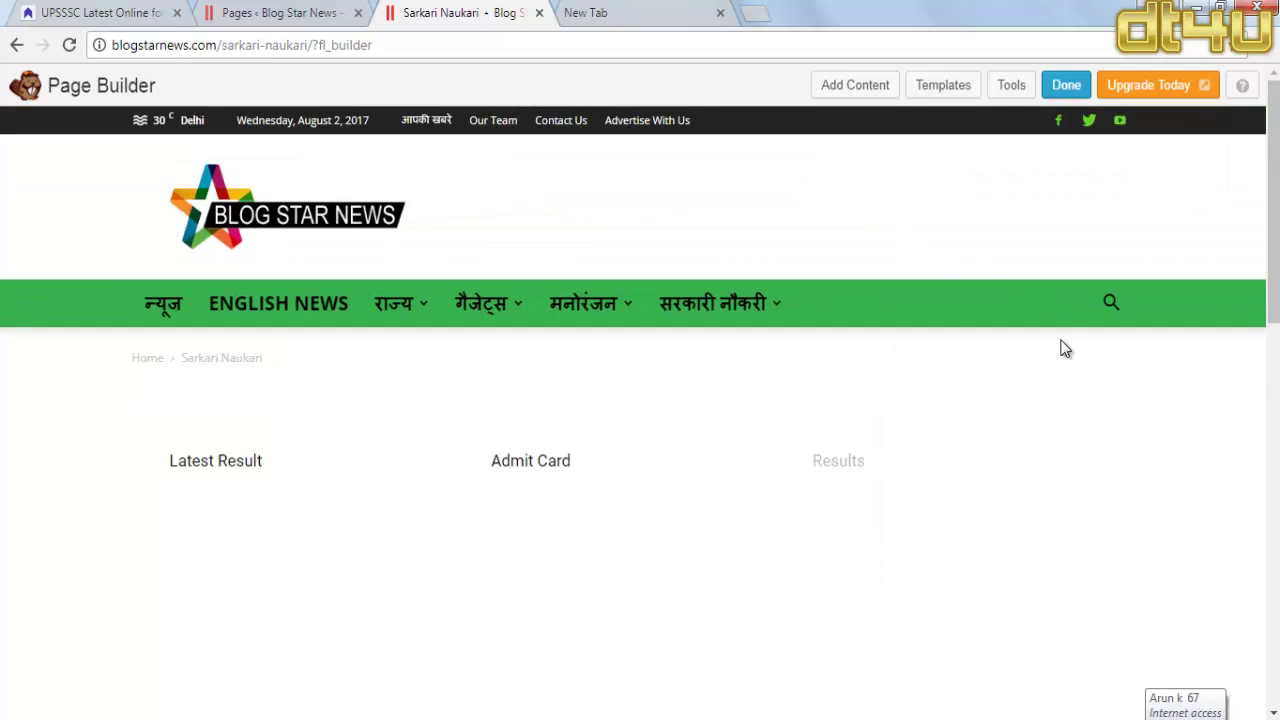
mouse_move(1056, 409)
left_click(265, 372)
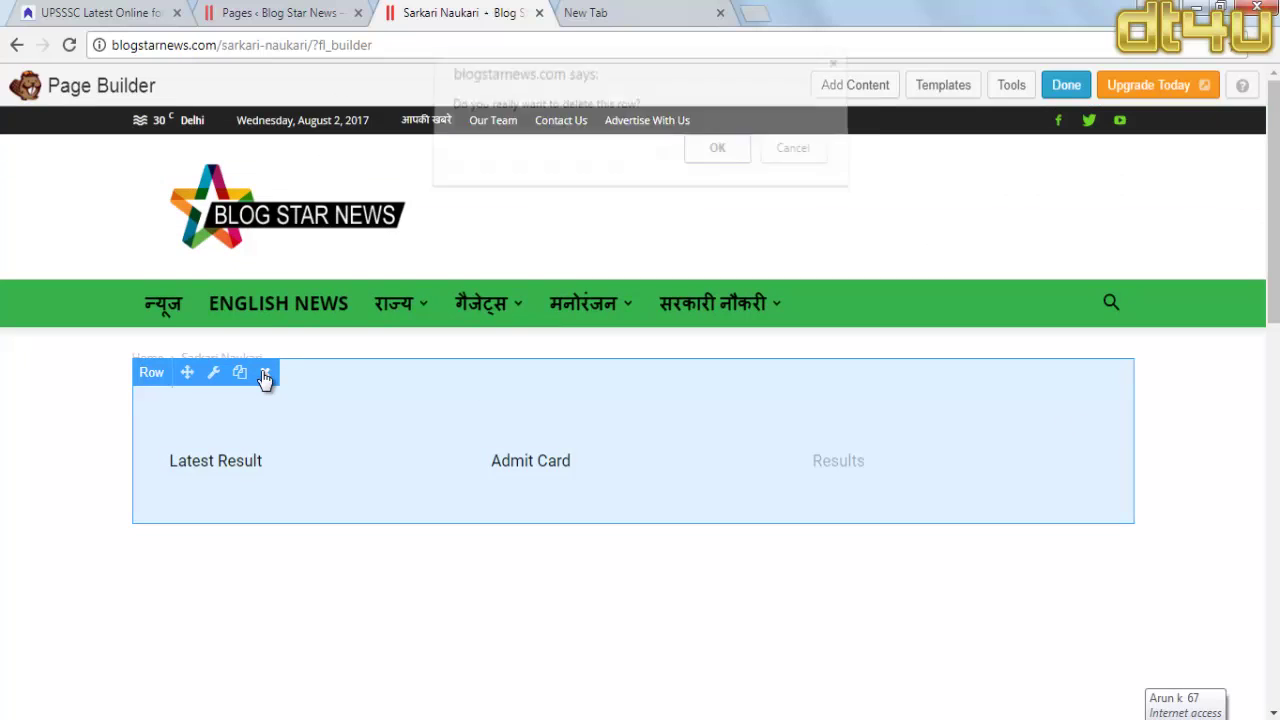
left_click(717, 160)
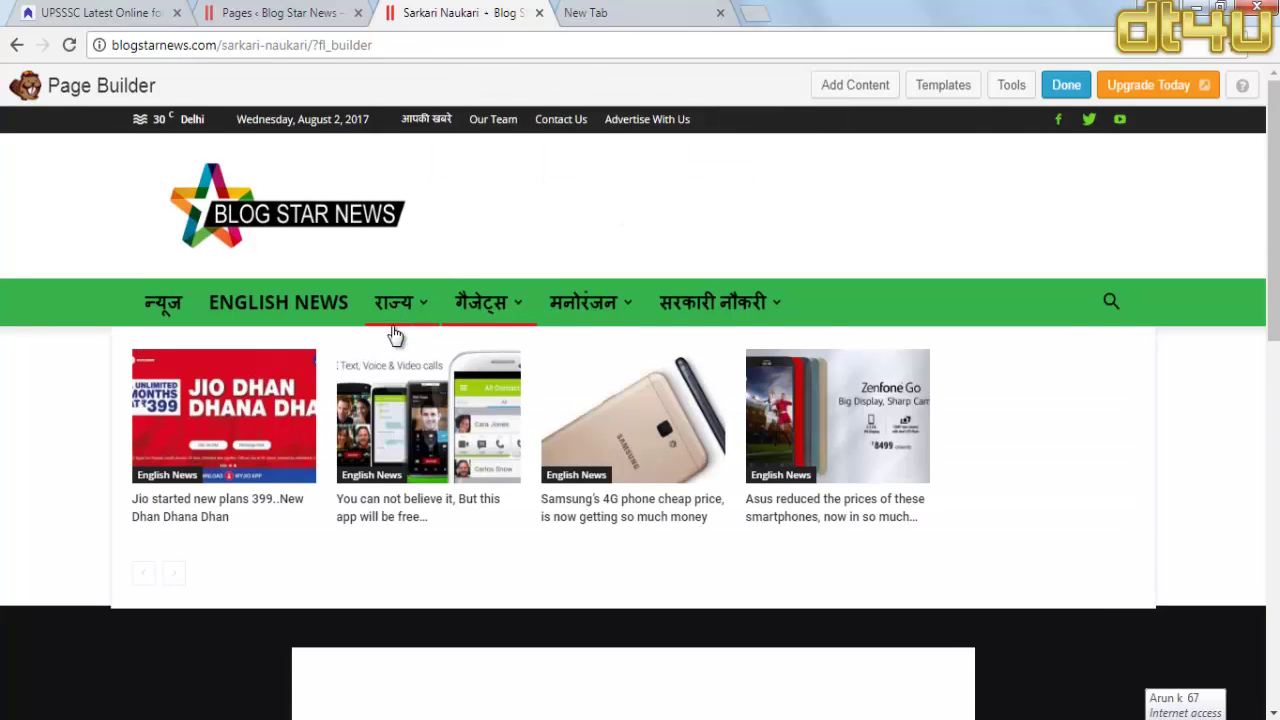
scroll(257, 466, "down", 1)
mouse_move(266, 320)
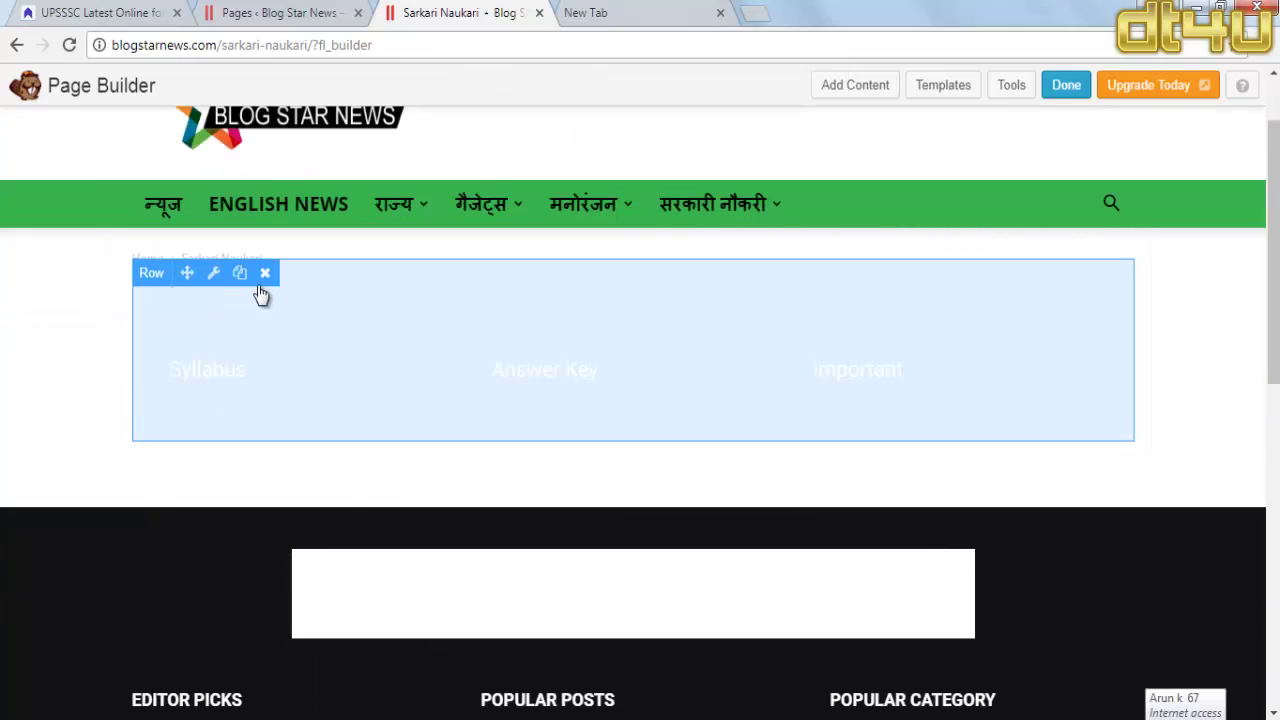
left_click(264, 280)
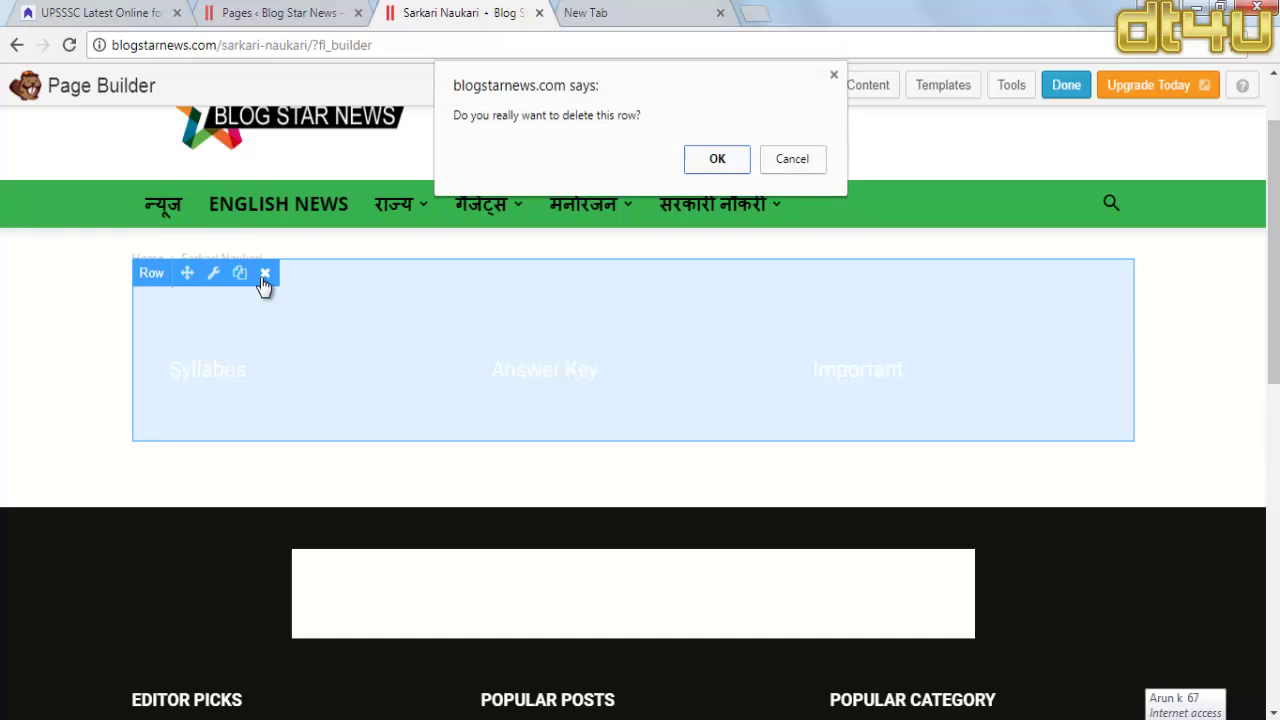
left_click(714, 160)
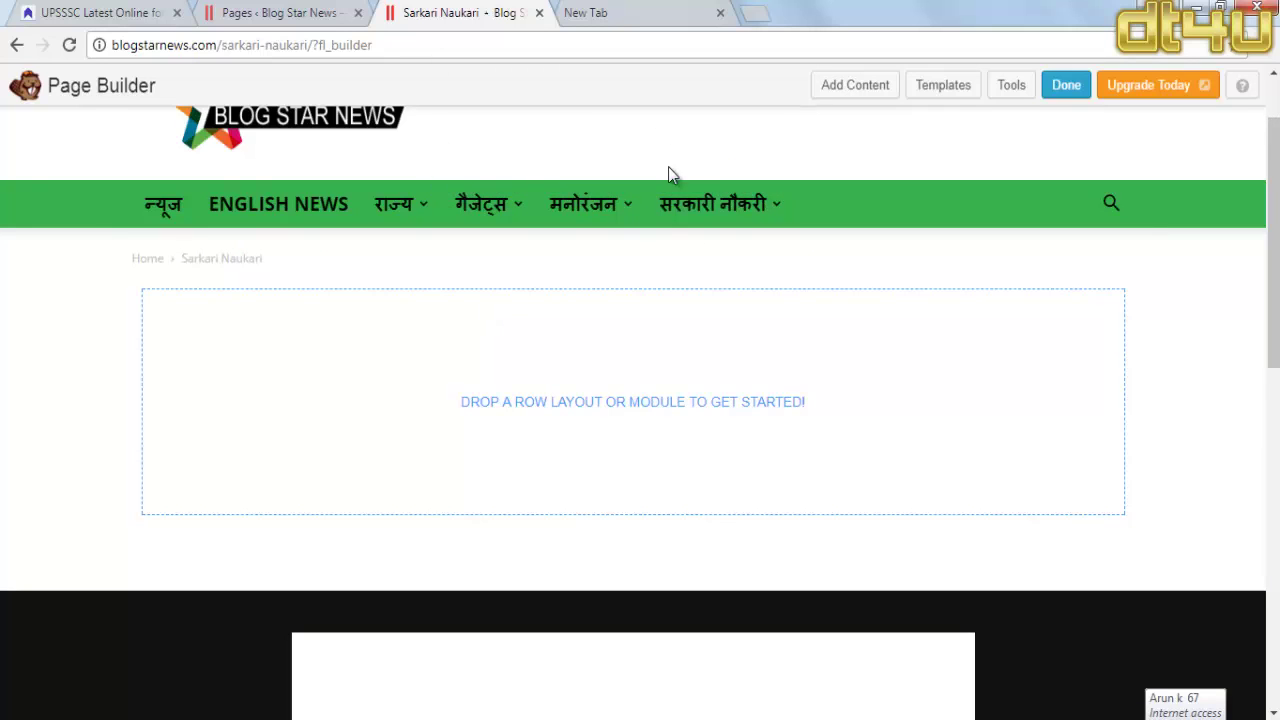
Step: Add a 3 Columns row layout to the empty page area
left_click(864, 93)
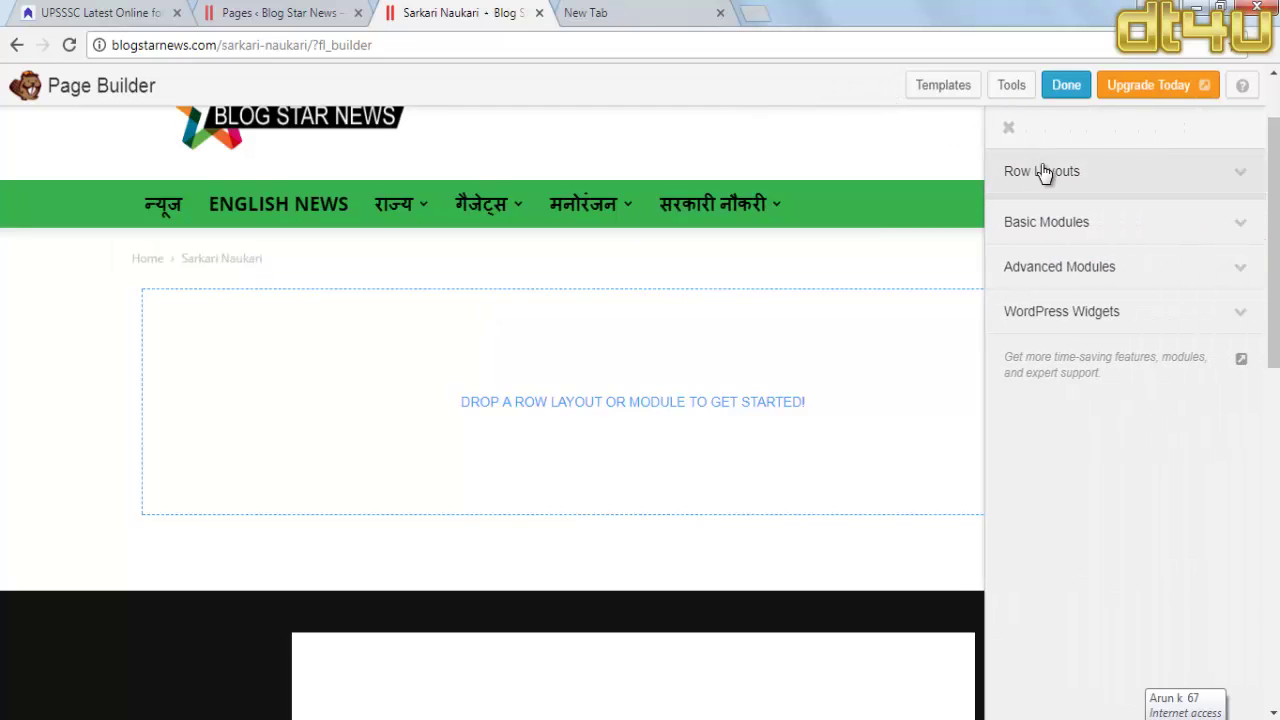
left_click(1044, 177)
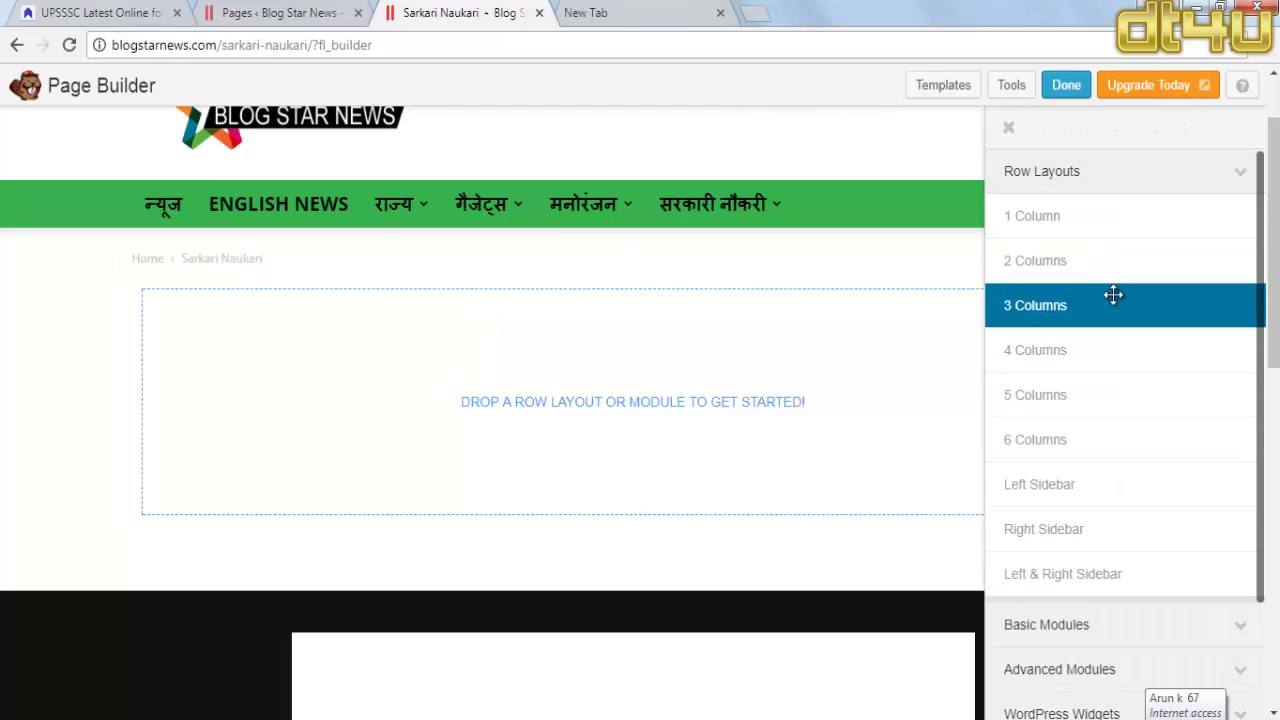
left_click_drag(1113, 295, 666, 394)
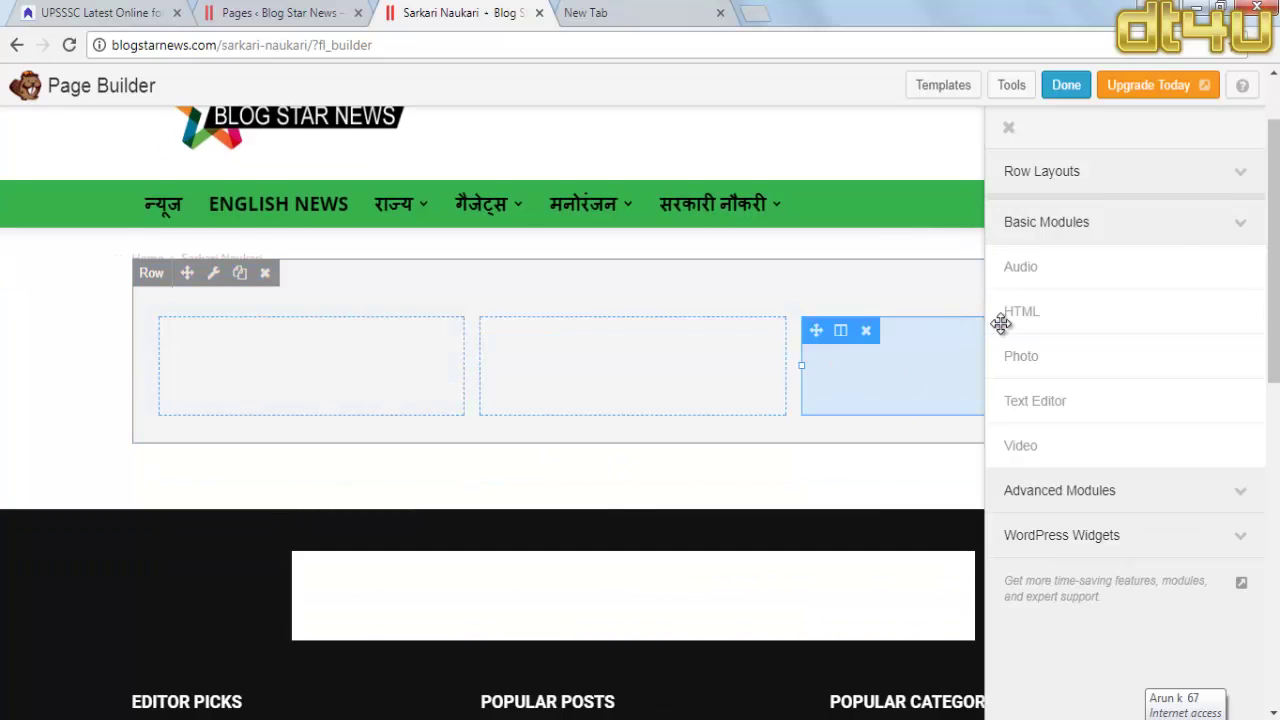
Step: Add a Text Editor module to the row's first column with "Latest Online Form" as left-aligned Heading 5, and save it
left_click_drag(1074, 403, 360, 412)
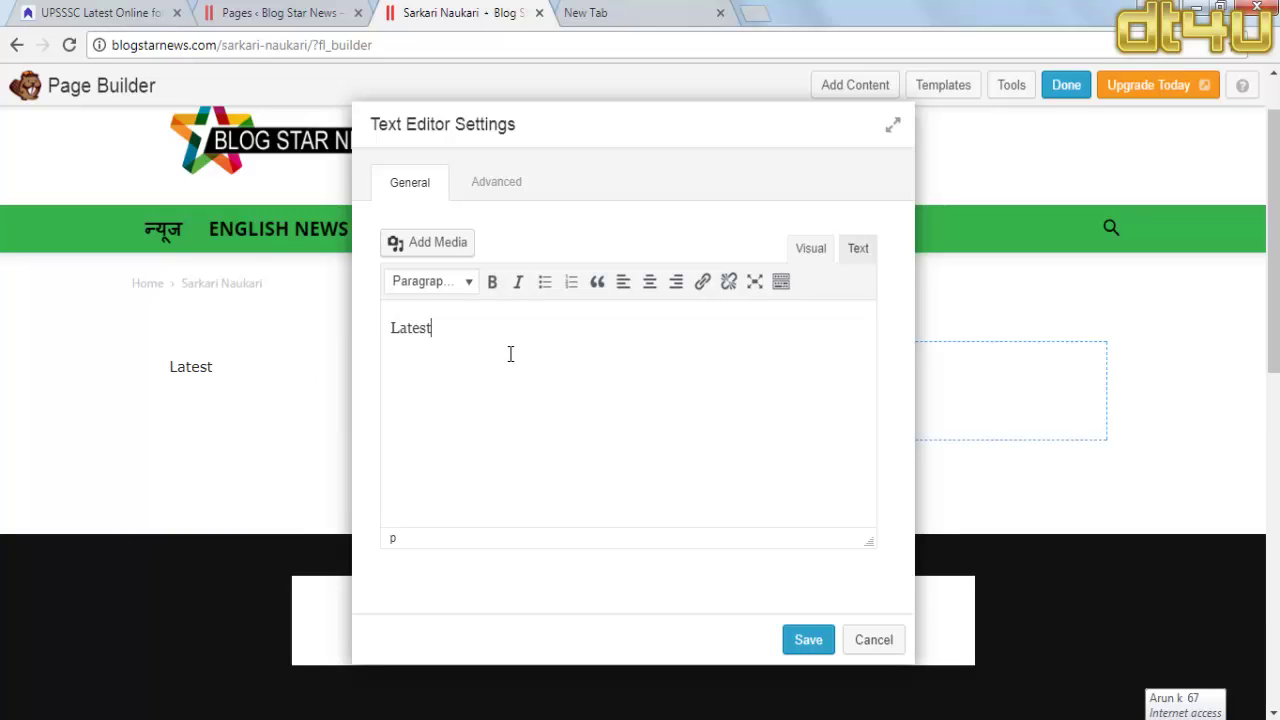
type("Online Form")
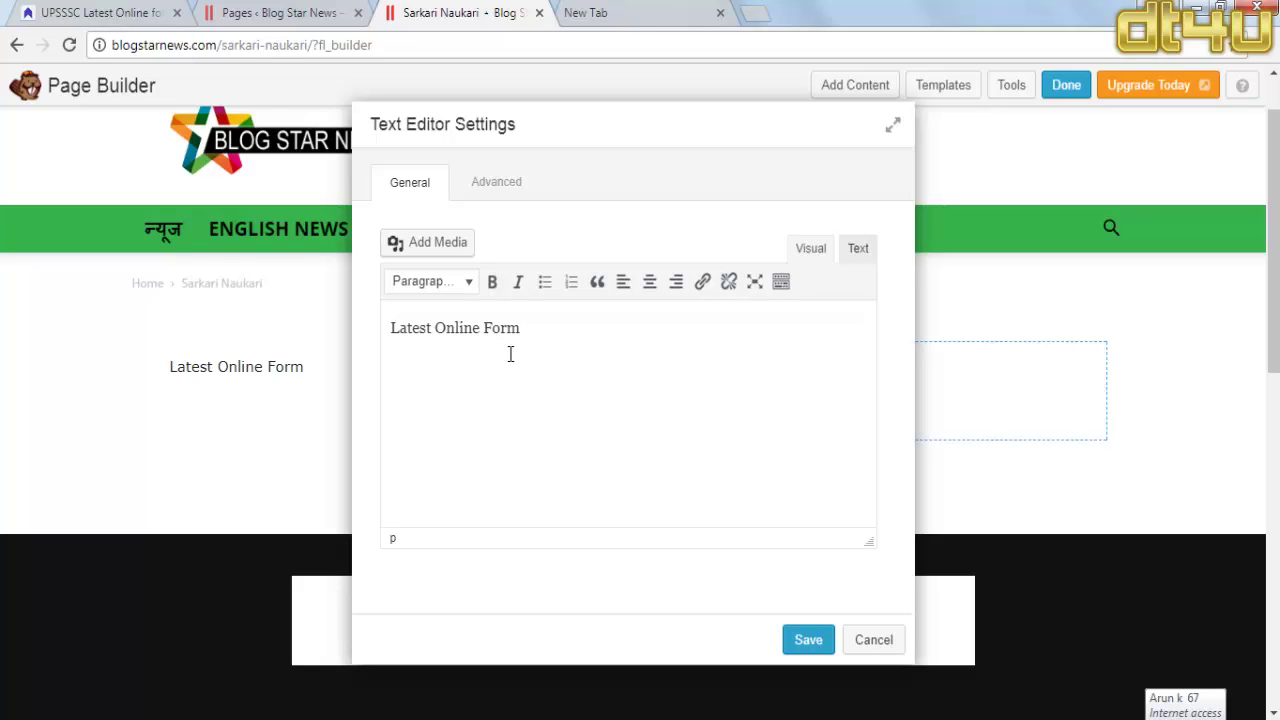
left_click(466, 283)
left_click(466, 508)
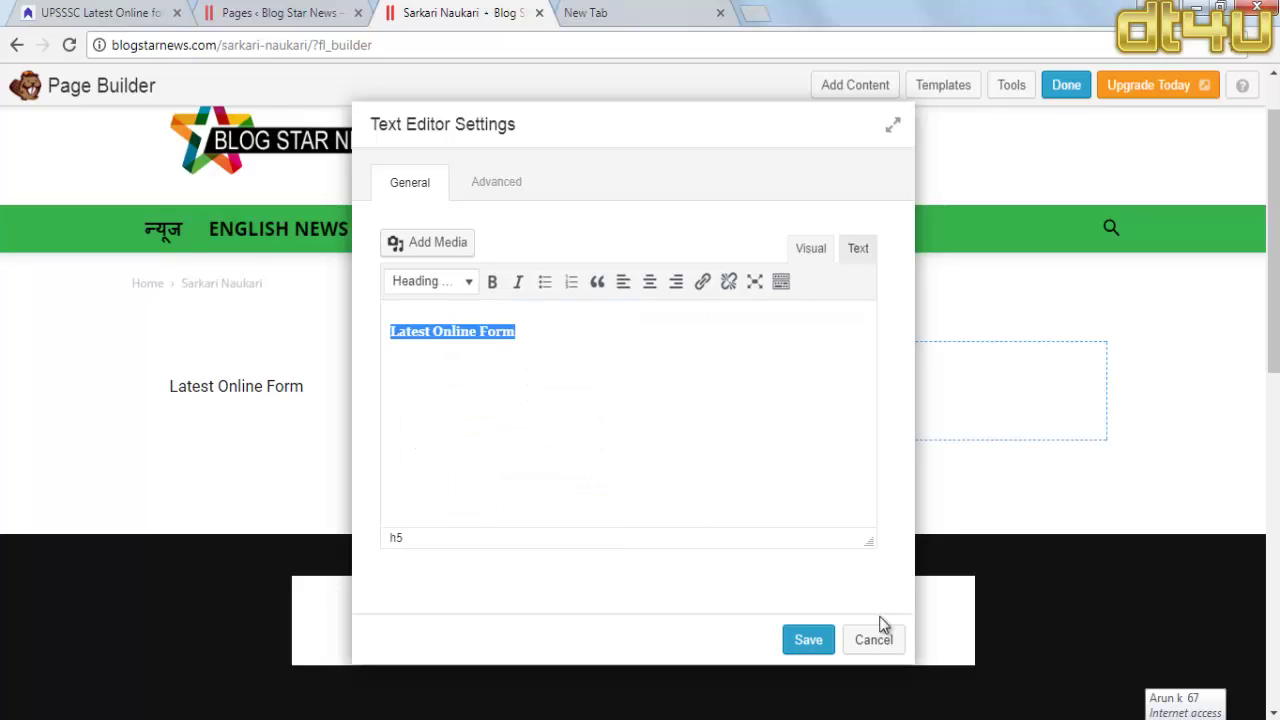
left_click(649, 283)
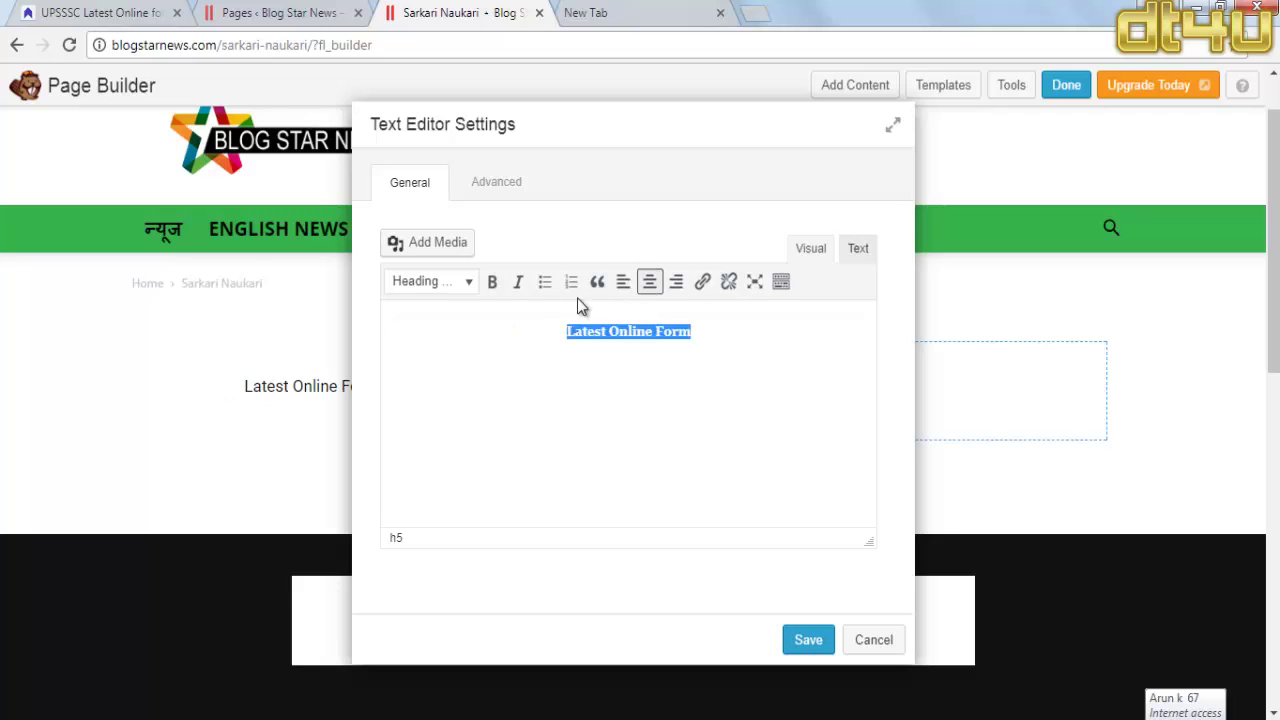
left_click(623, 283)
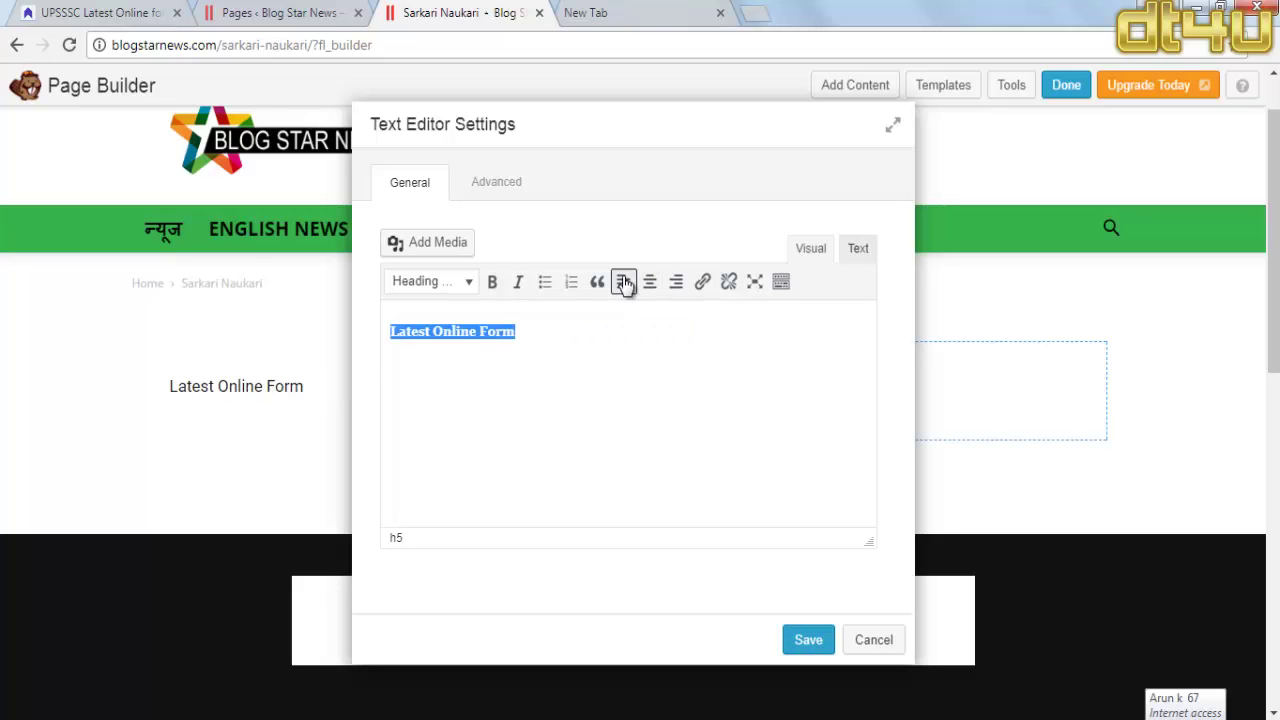
left_click(805, 640)
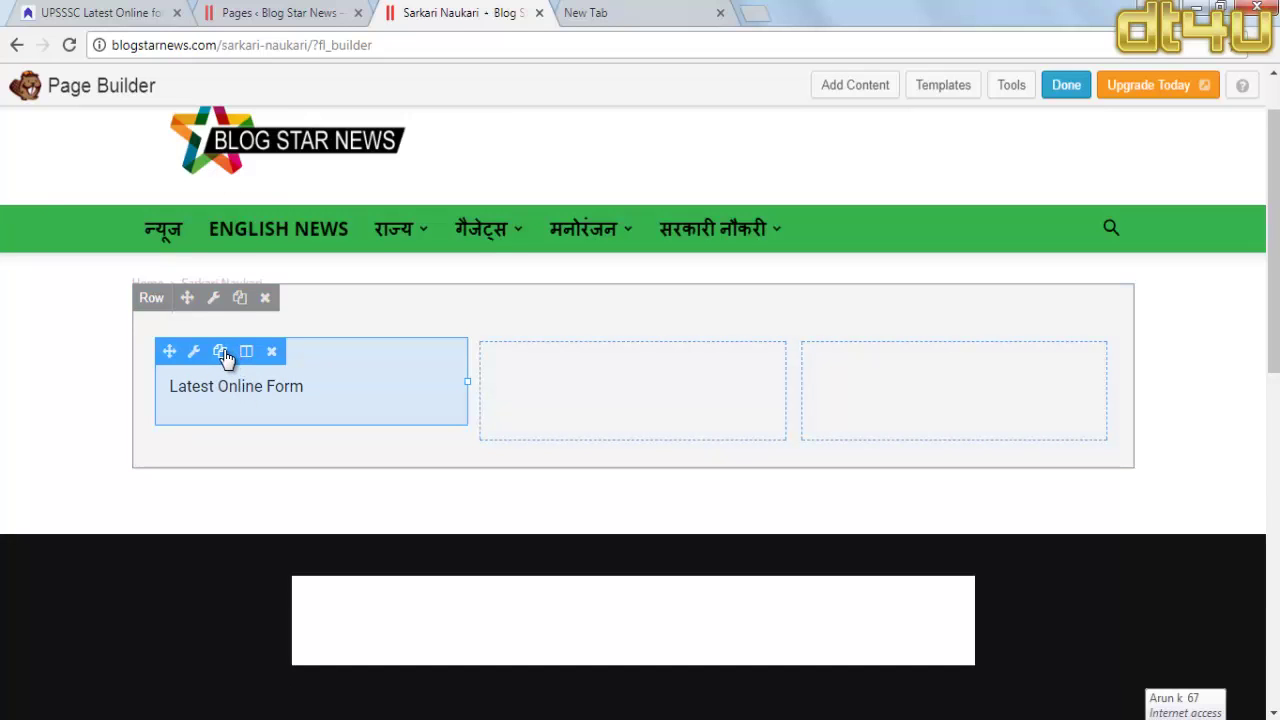
Step: Duplicate the Latest Online Form module twice and move the copies into the second and third columns
left_click(222, 353)
left_click(226, 358)
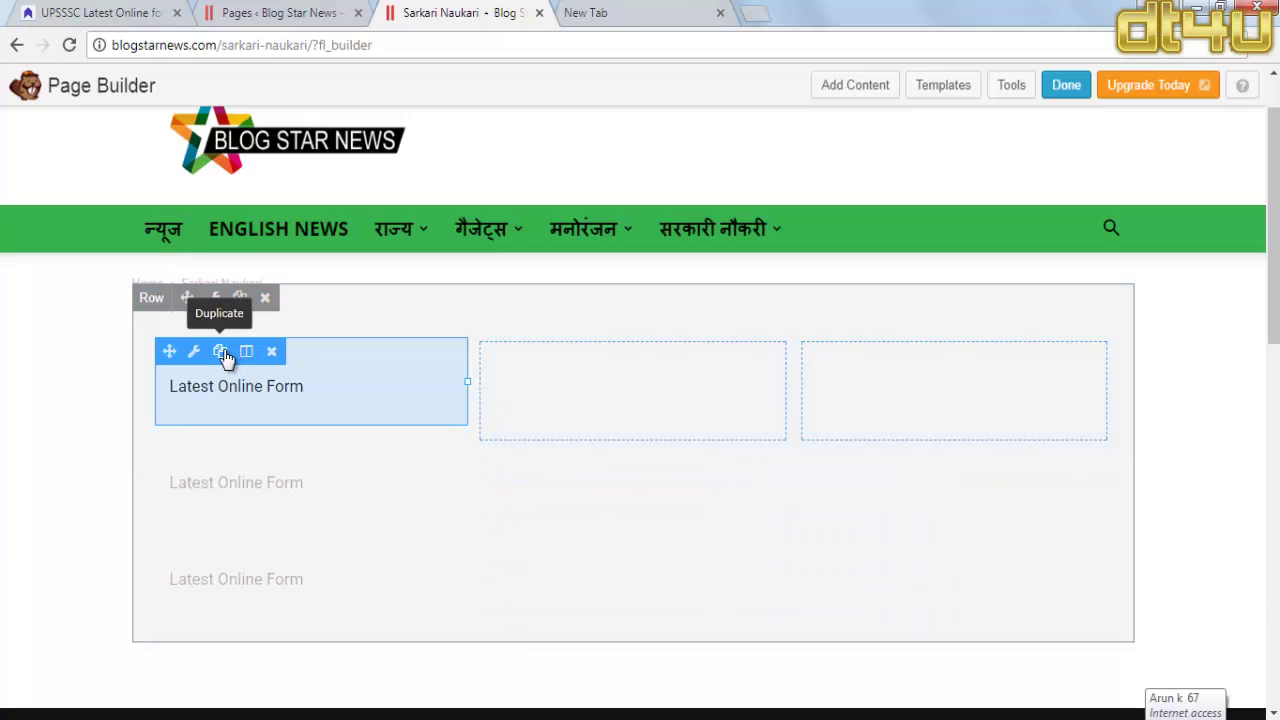
left_click_drag(169, 352, 563, 374)
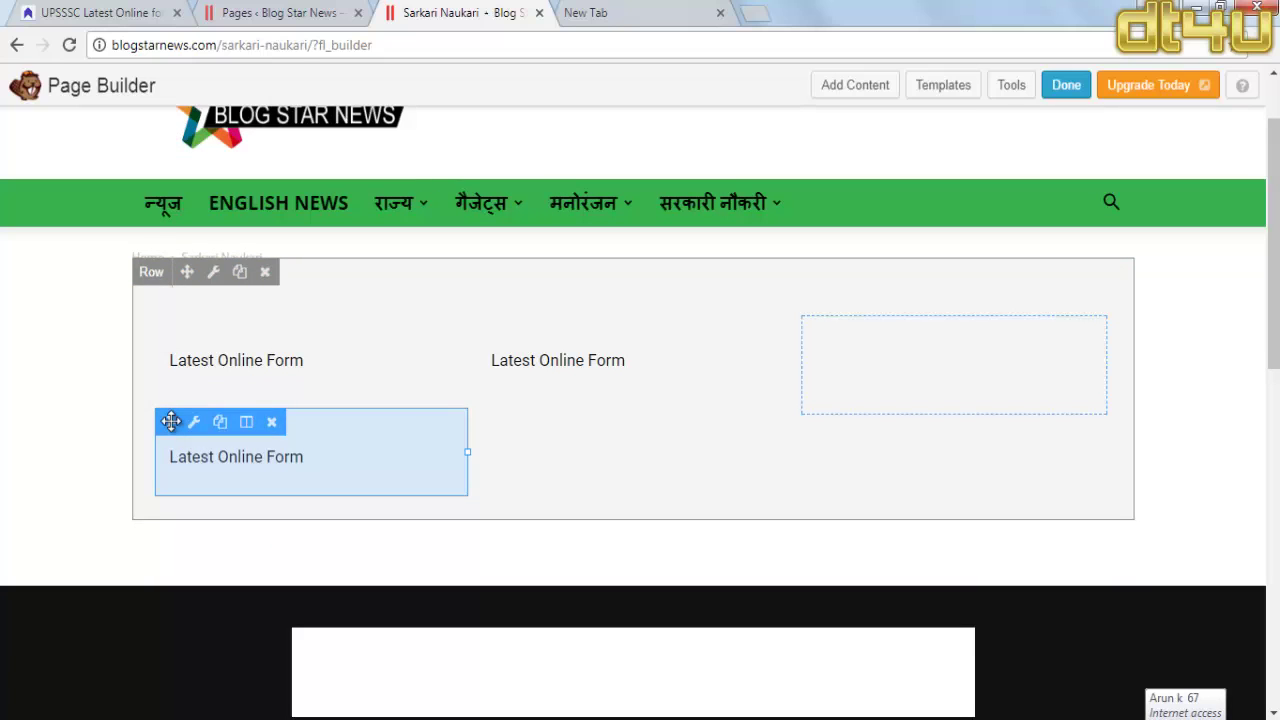
left_click_drag(169, 421, 897, 371)
Step: Replace the second column module's text with "Admit Card" and save it
left_click(548, 363)
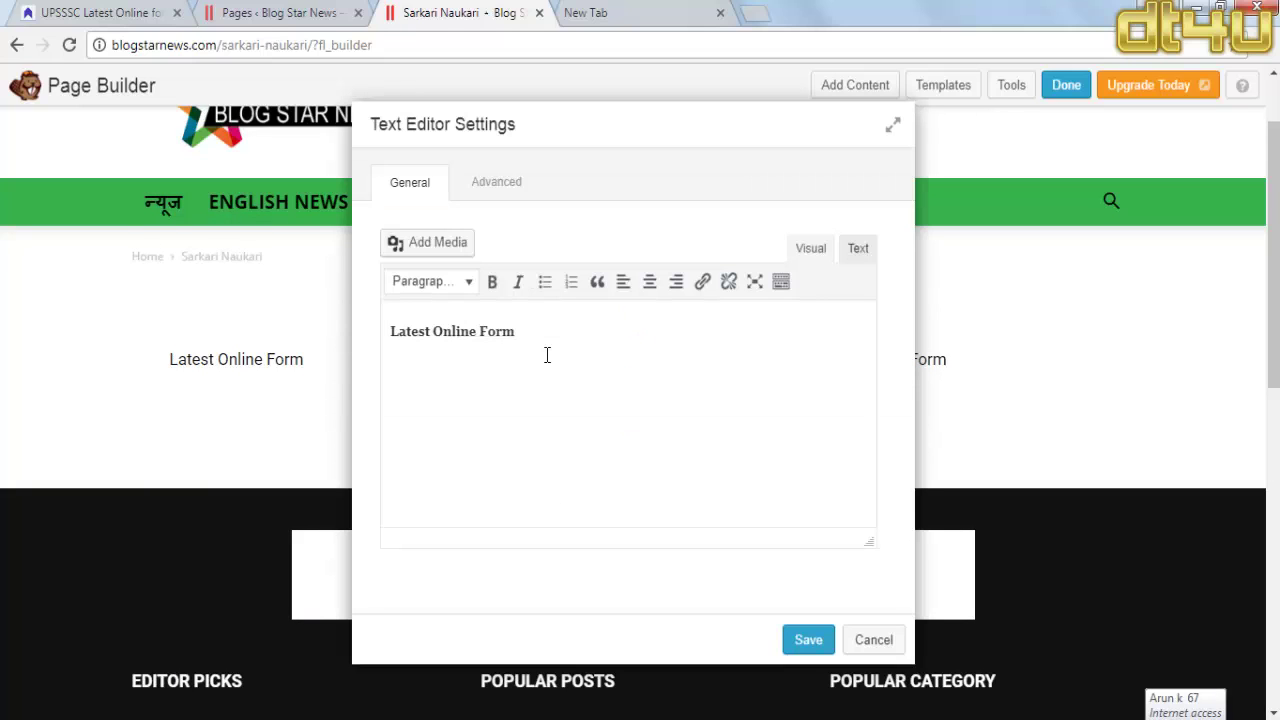
left_click_drag(546, 341, 397, 343)
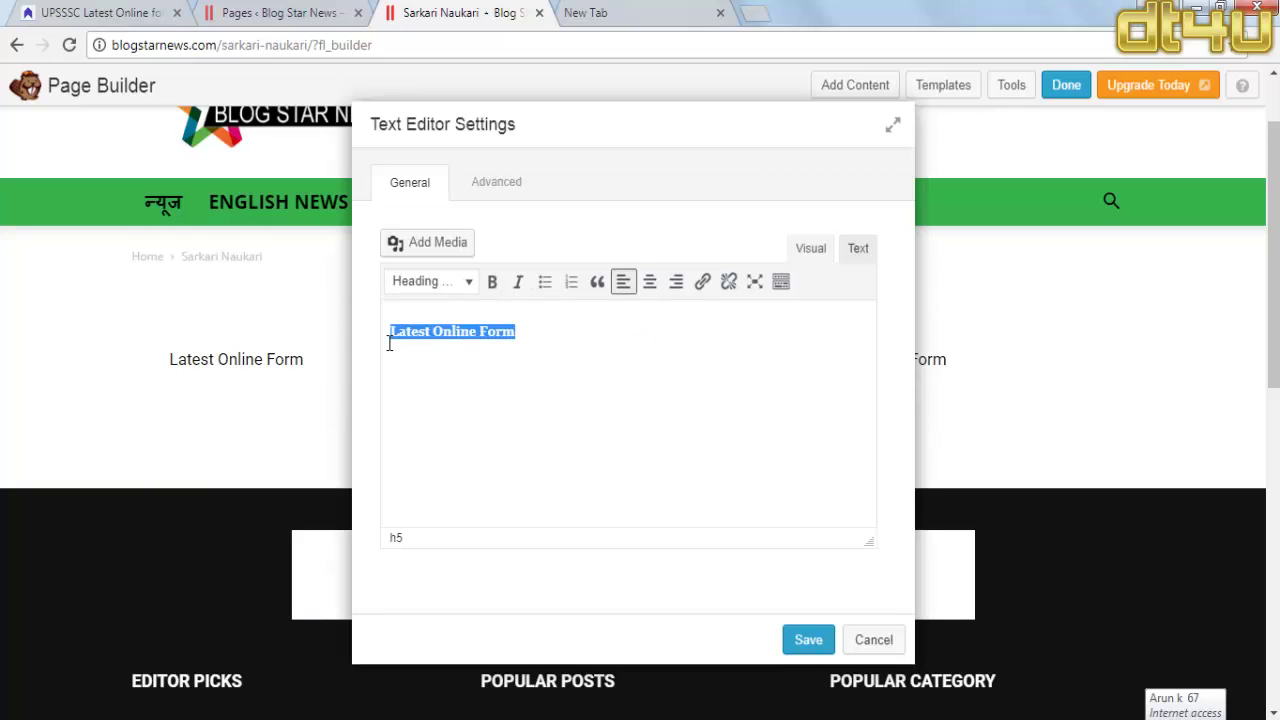
key("BackSpace")
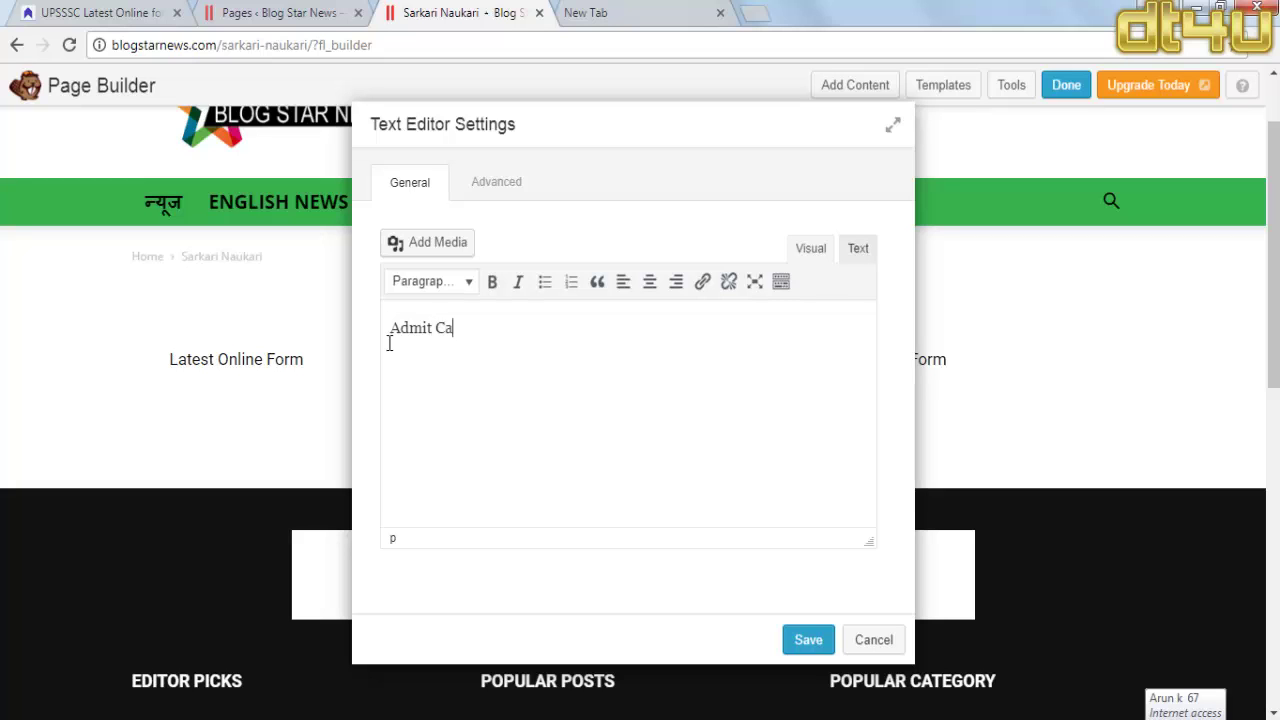
left_click(800, 641)
Step: Replace the third column module's text with "Latest Results" and save it
left_click(883, 367)
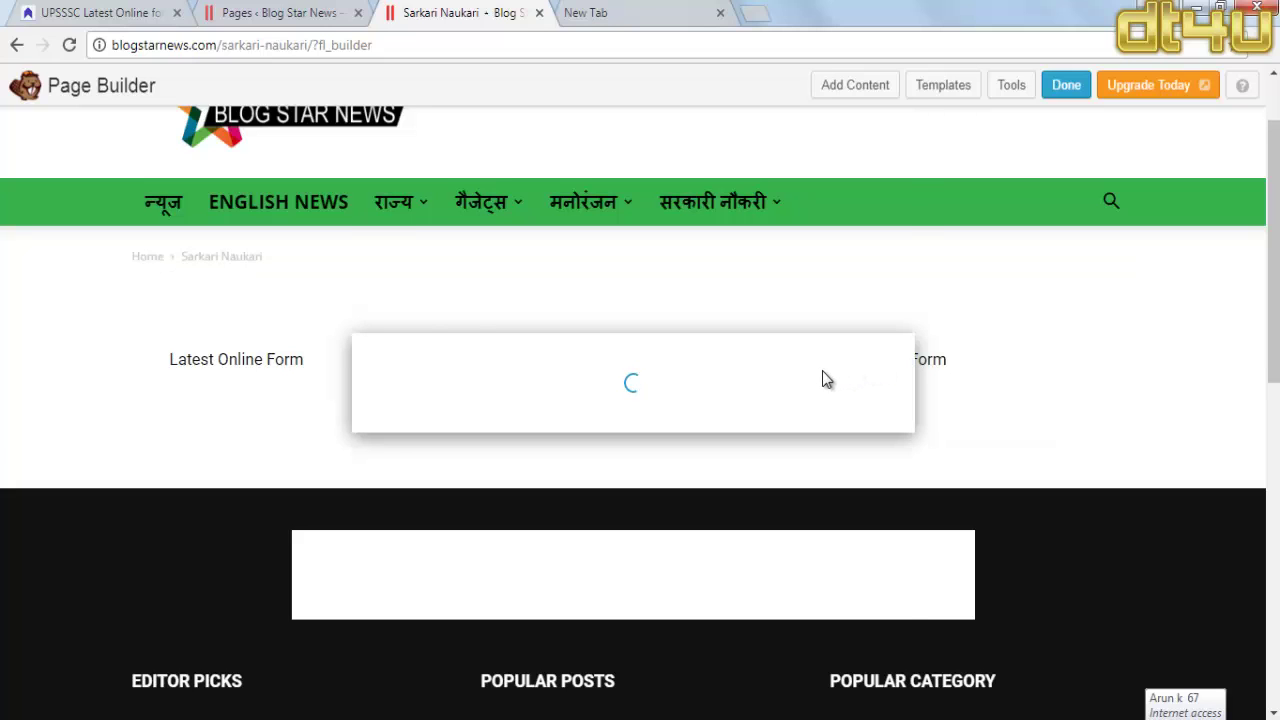
left_click_drag(564, 341, 381, 338)
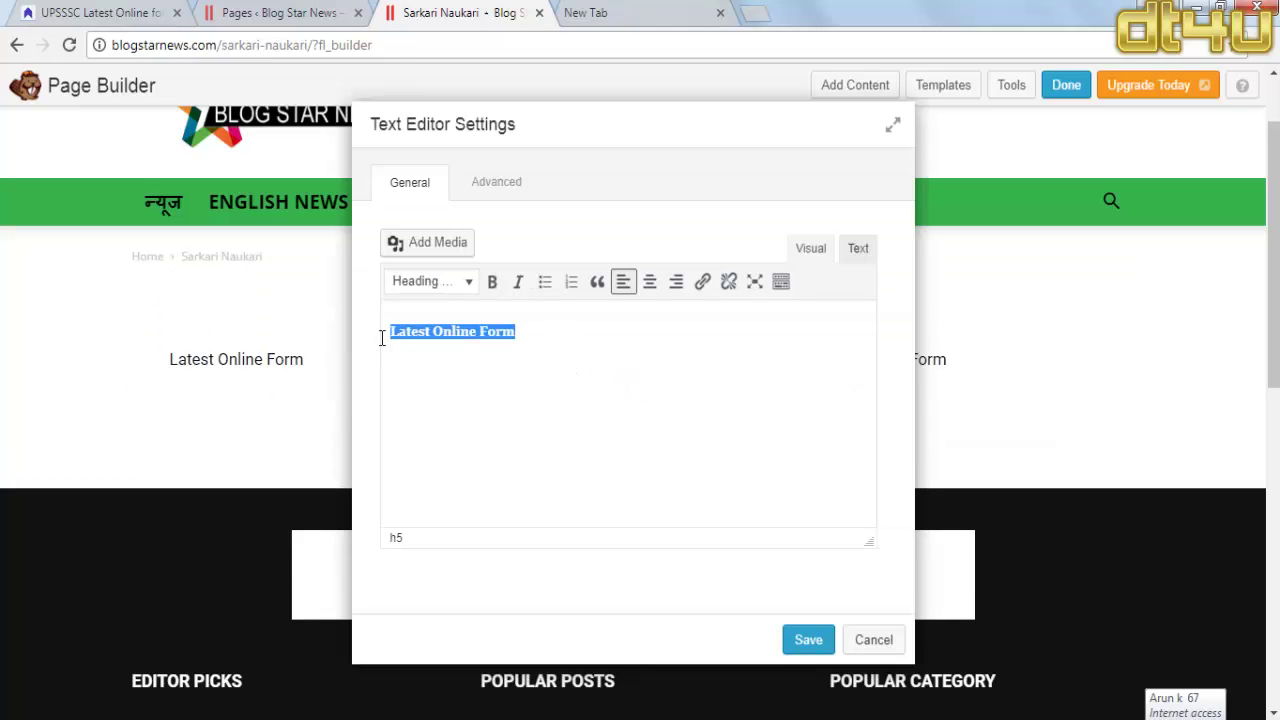
left_click(582, 355)
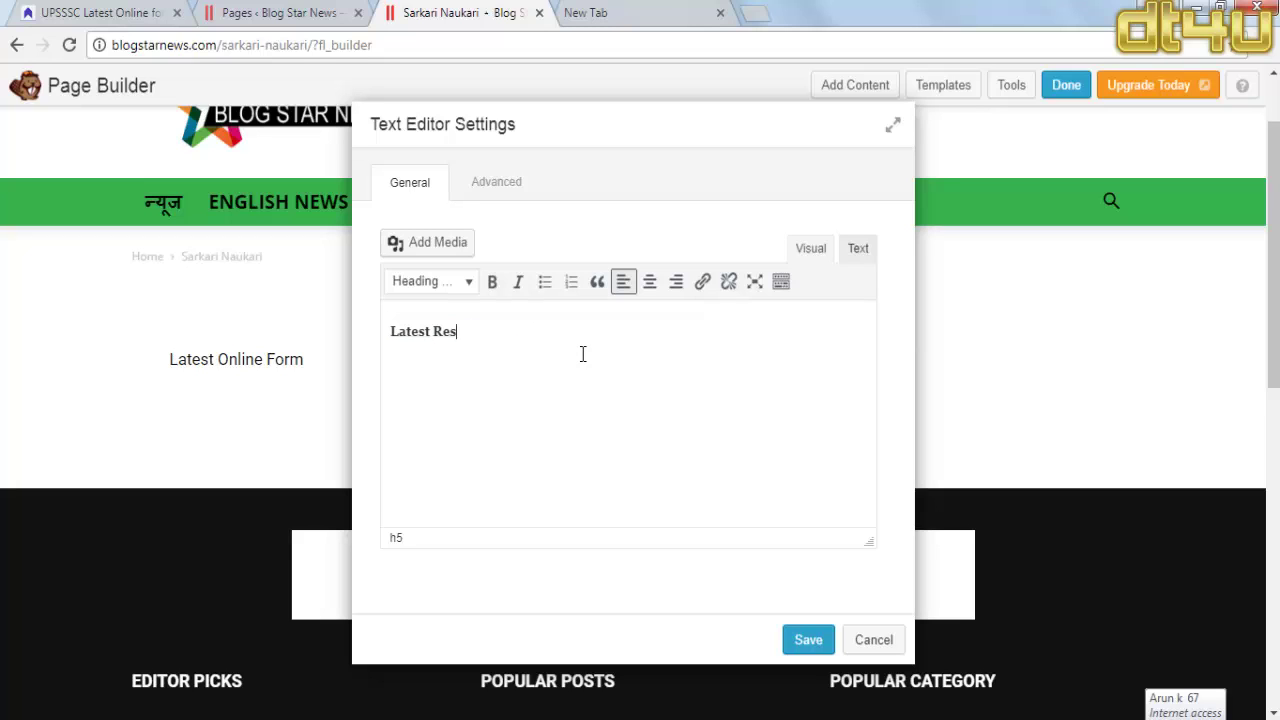
left_click(814, 640)
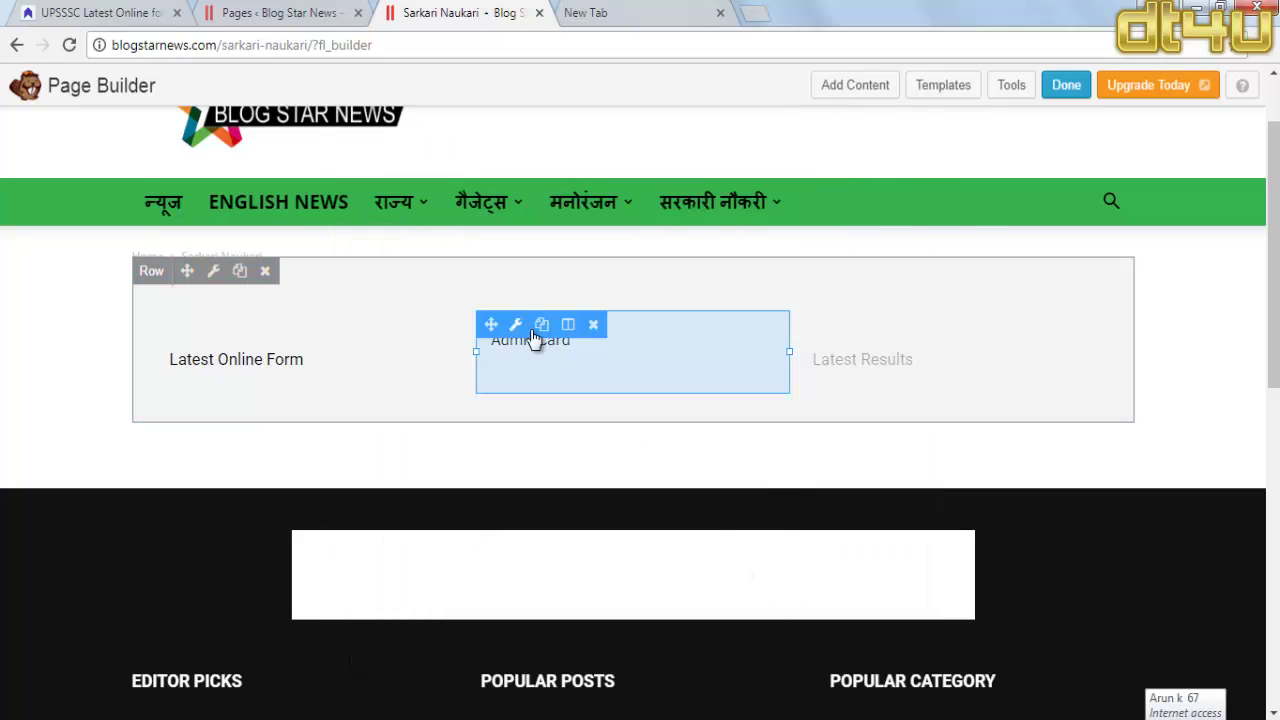
Step: Format the Admit Card title in the second column as Heading 5 and save it
left_click(577, 362)
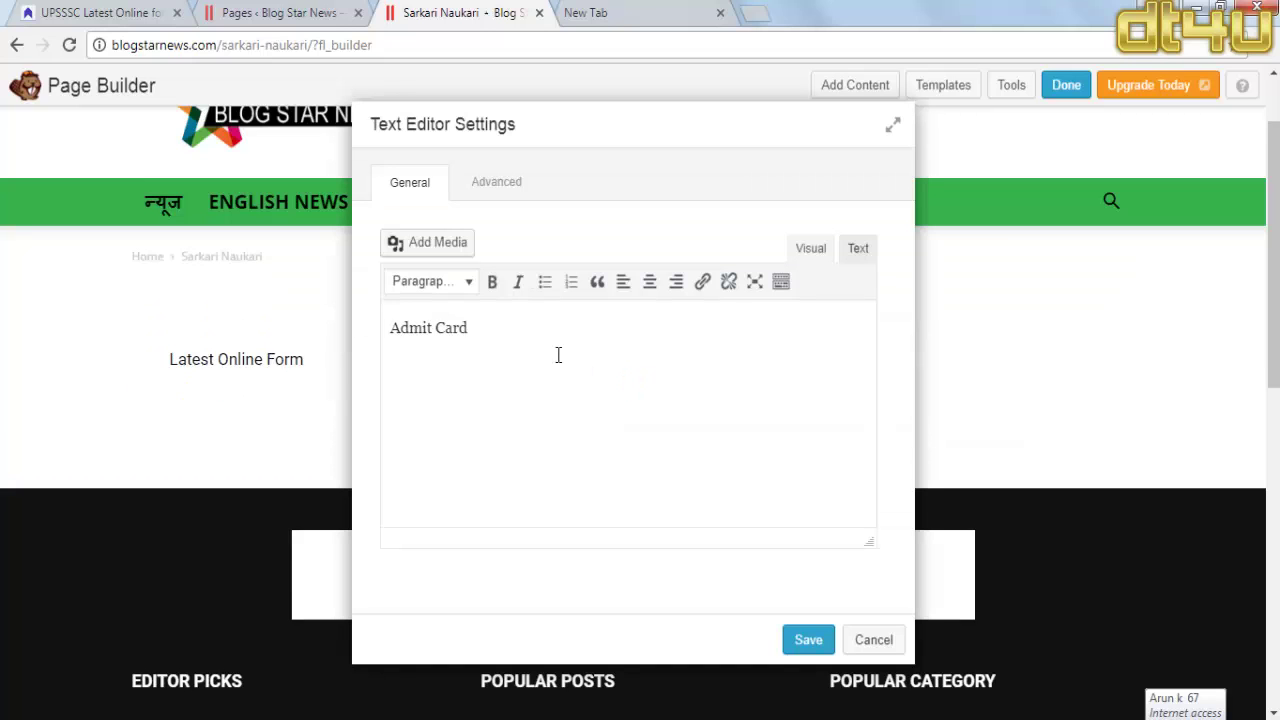
left_click(435, 283)
left_click(472, 507)
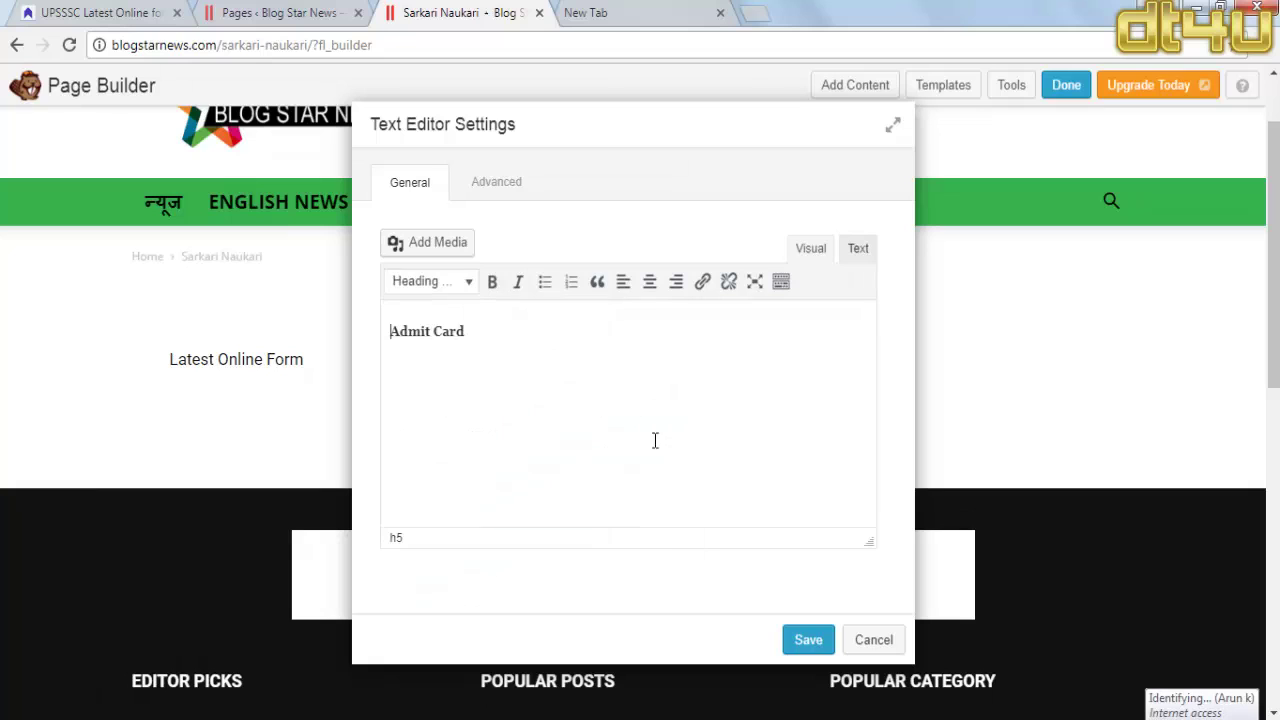
left_click(793, 642)
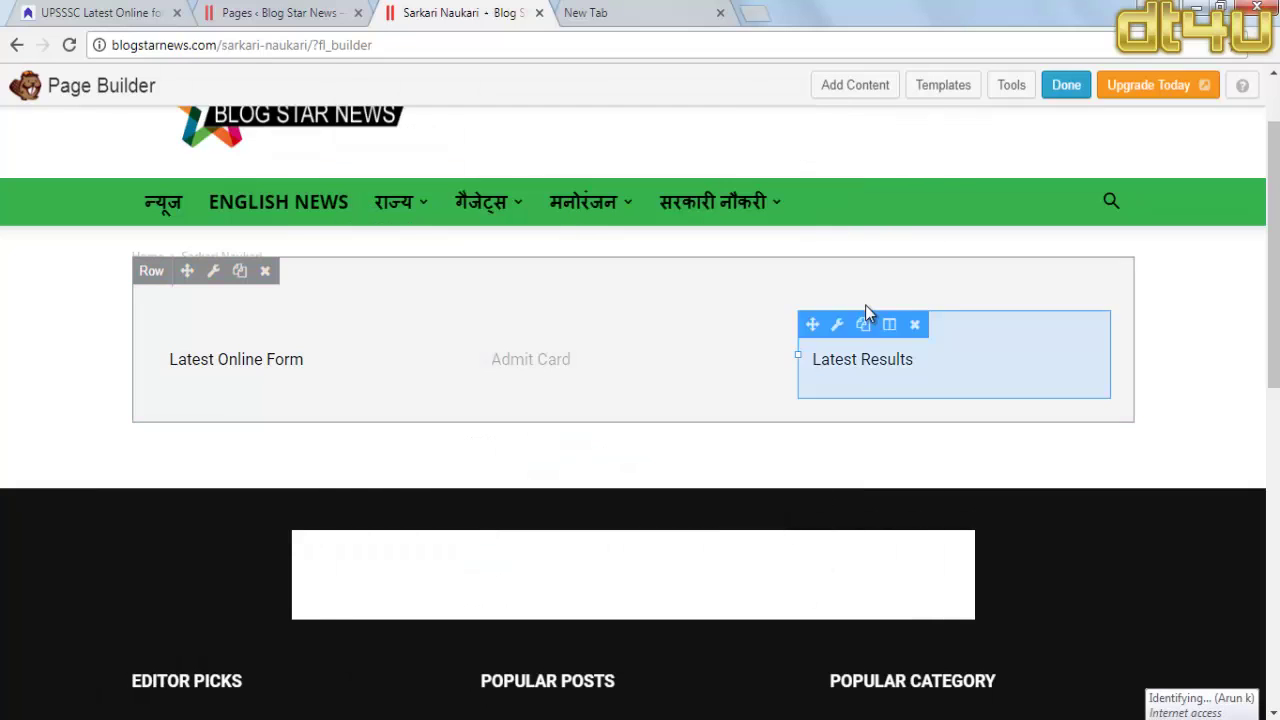
Step: Format the Latest Results title in the third column as Heading 5 and save it
left_click(866, 381)
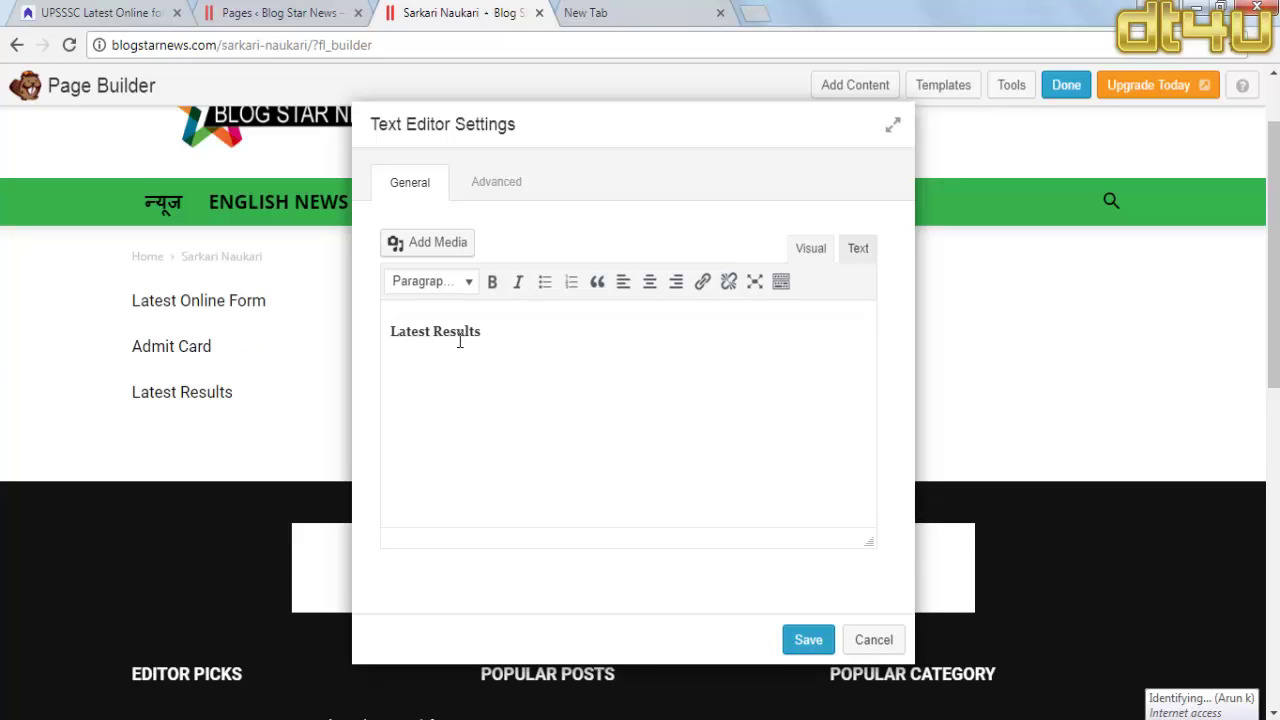
left_click(457, 334)
left_click(444, 290)
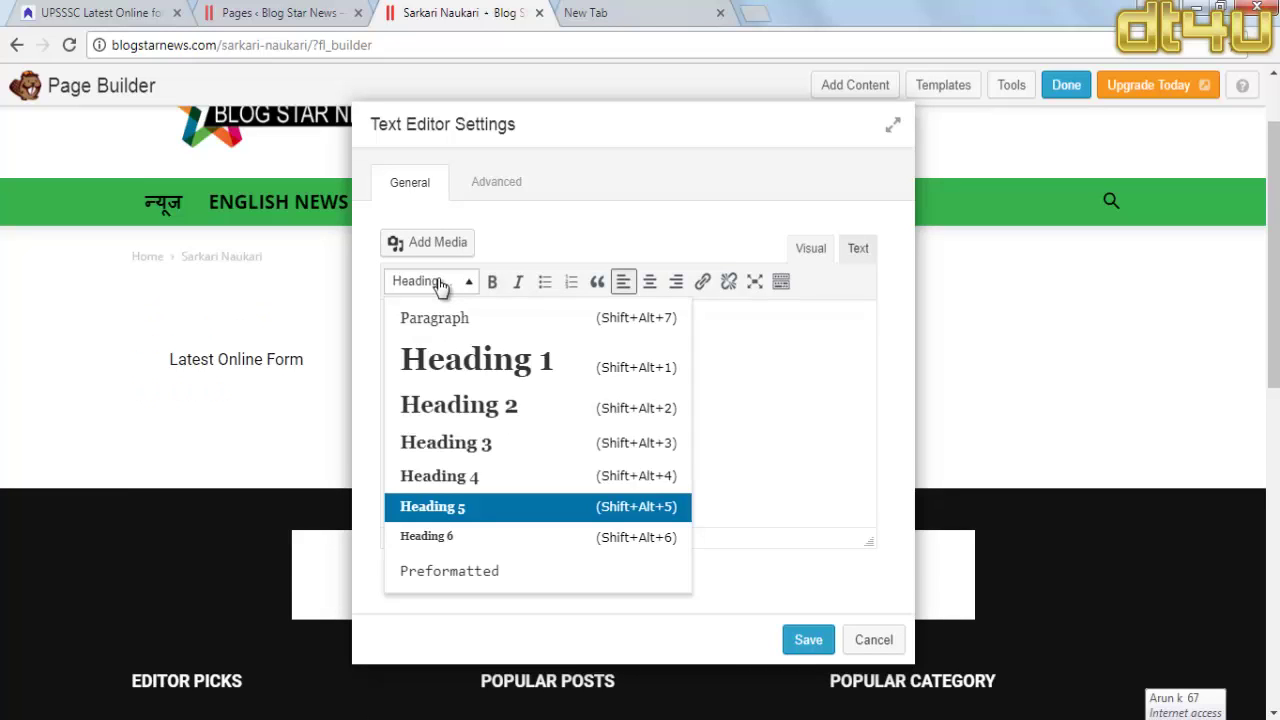
left_click(808, 640)
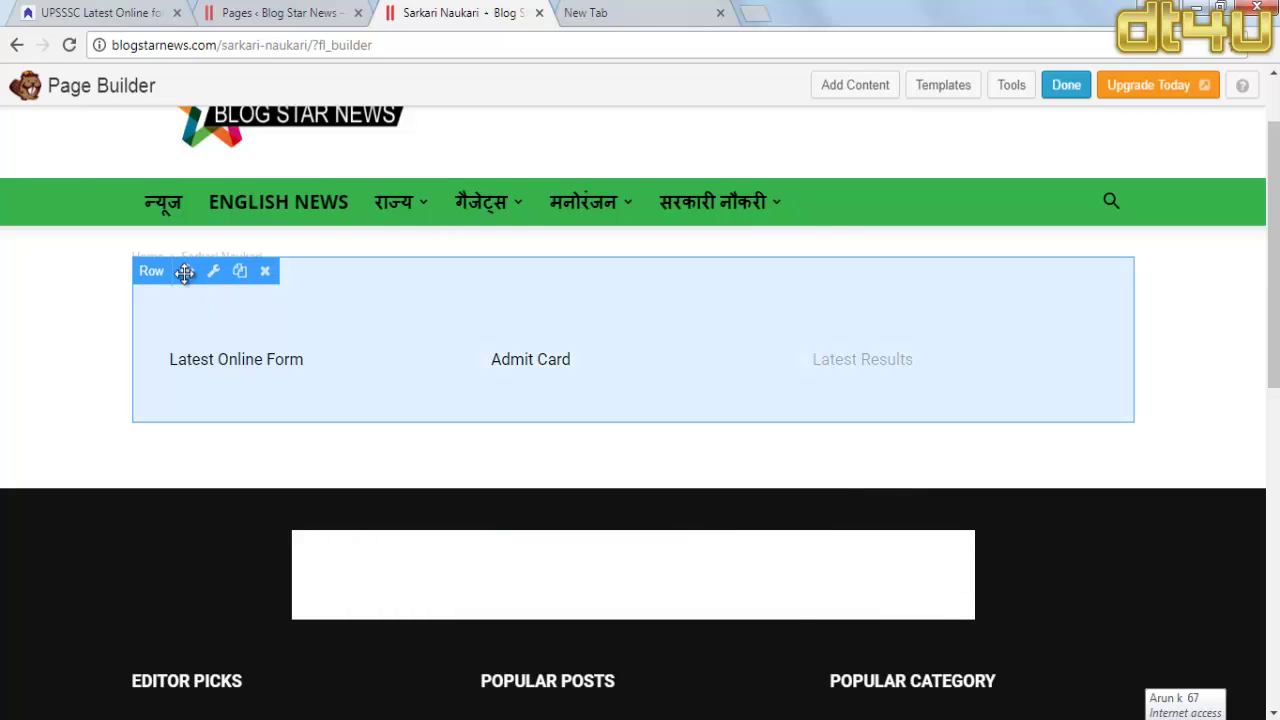
Step: Duplicate the three-column title row, replace the copy's first title with "Syllabus" in Heading 5, and save it
left_click(246, 275)
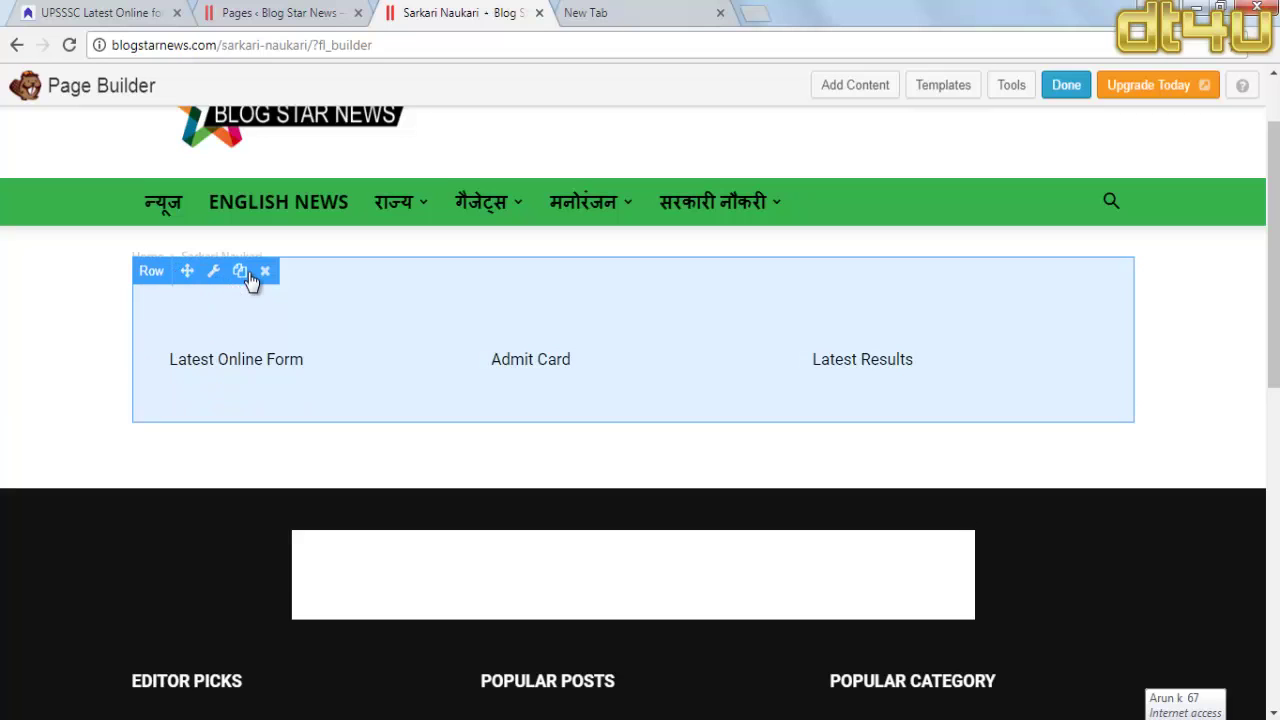
scroll(351, 525, "down", 1)
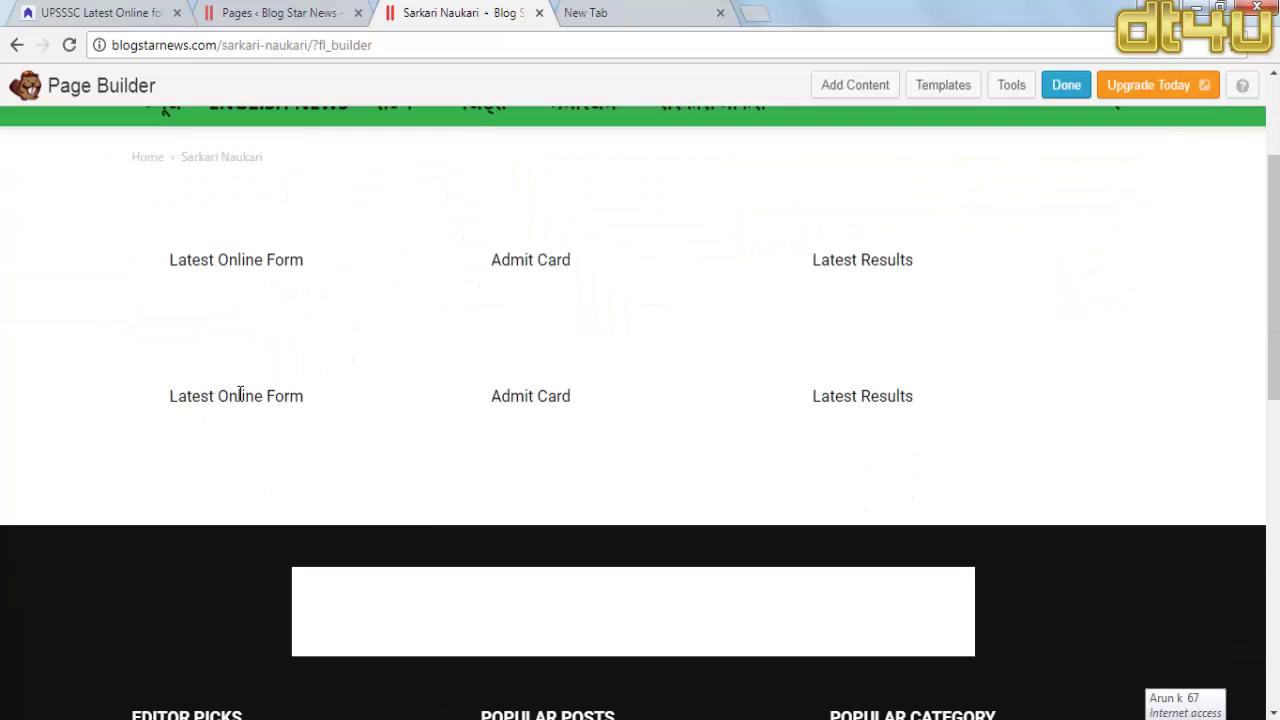
left_click(256, 400)
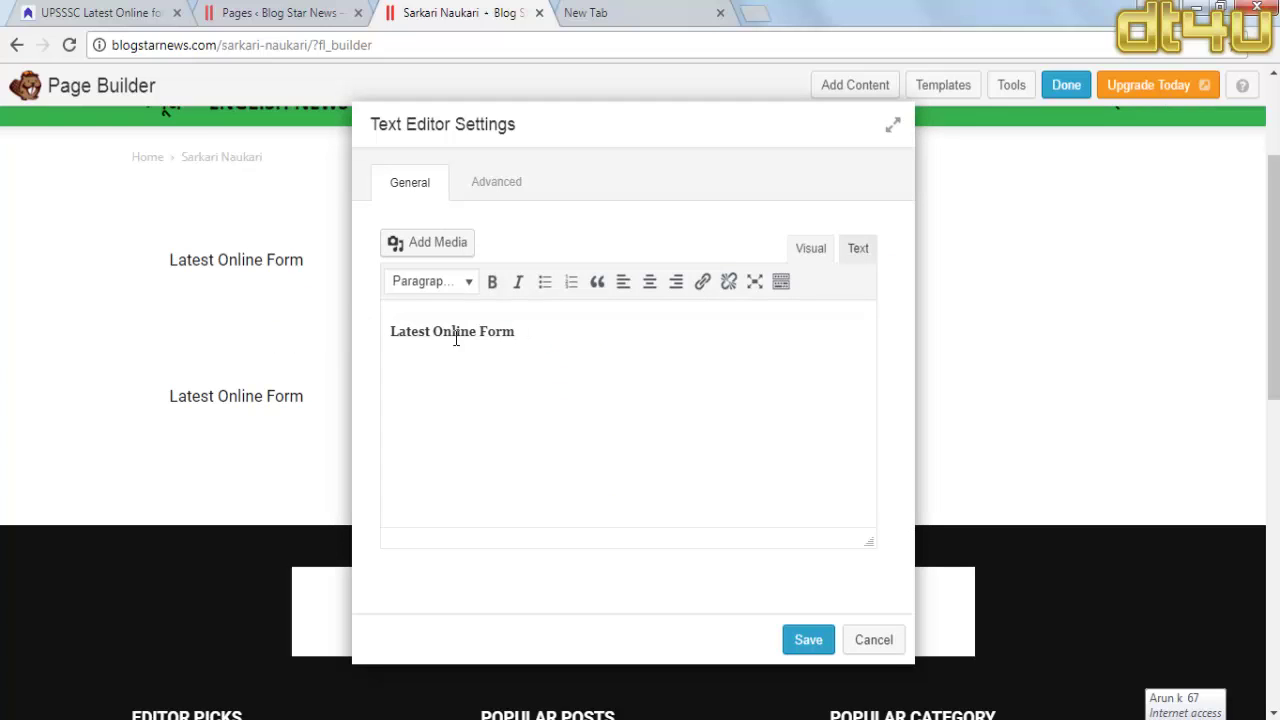
triple_click(456, 335)
key("BackSpace")
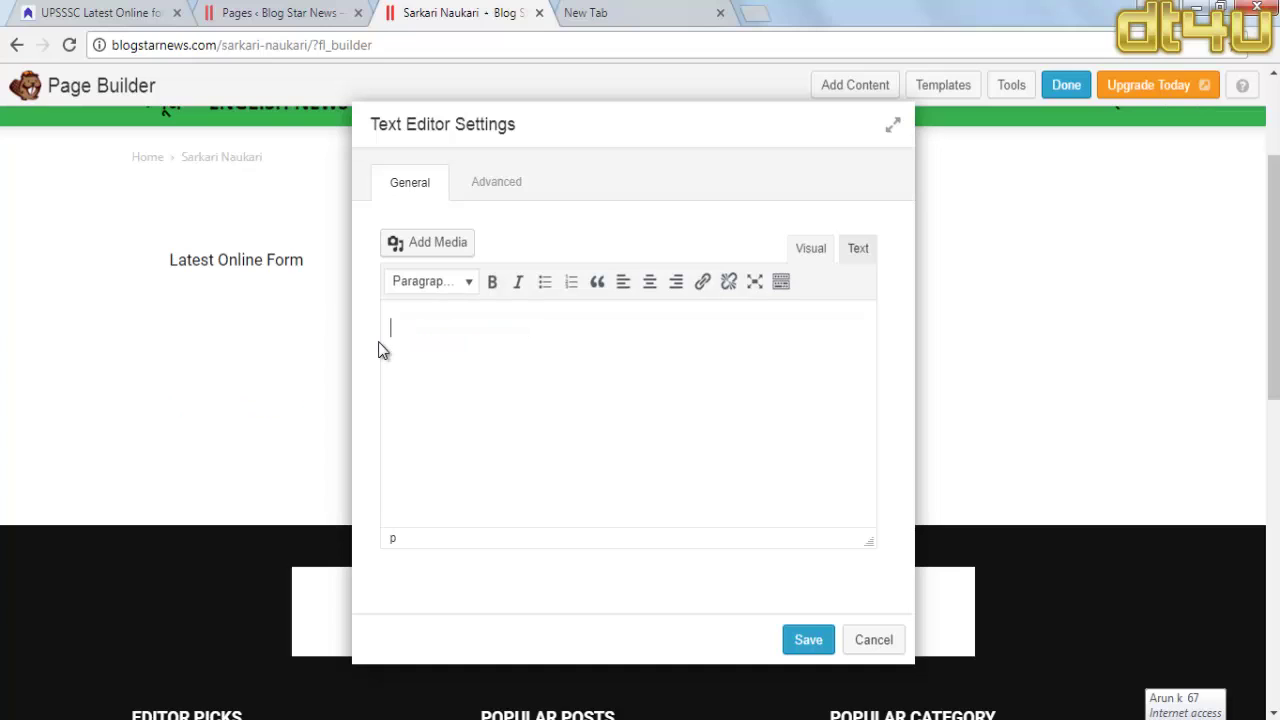
type("Syllabus")
left_click(426, 283)
left_click(463, 516)
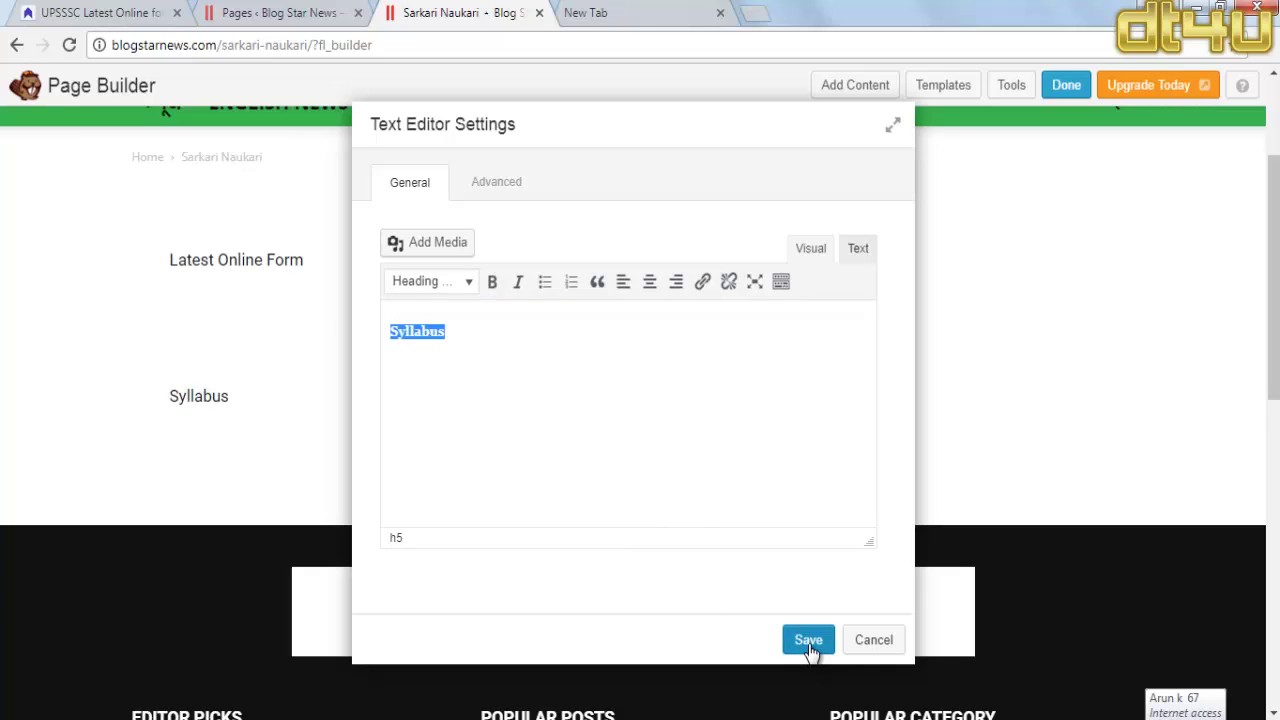
left_click(808, 640)
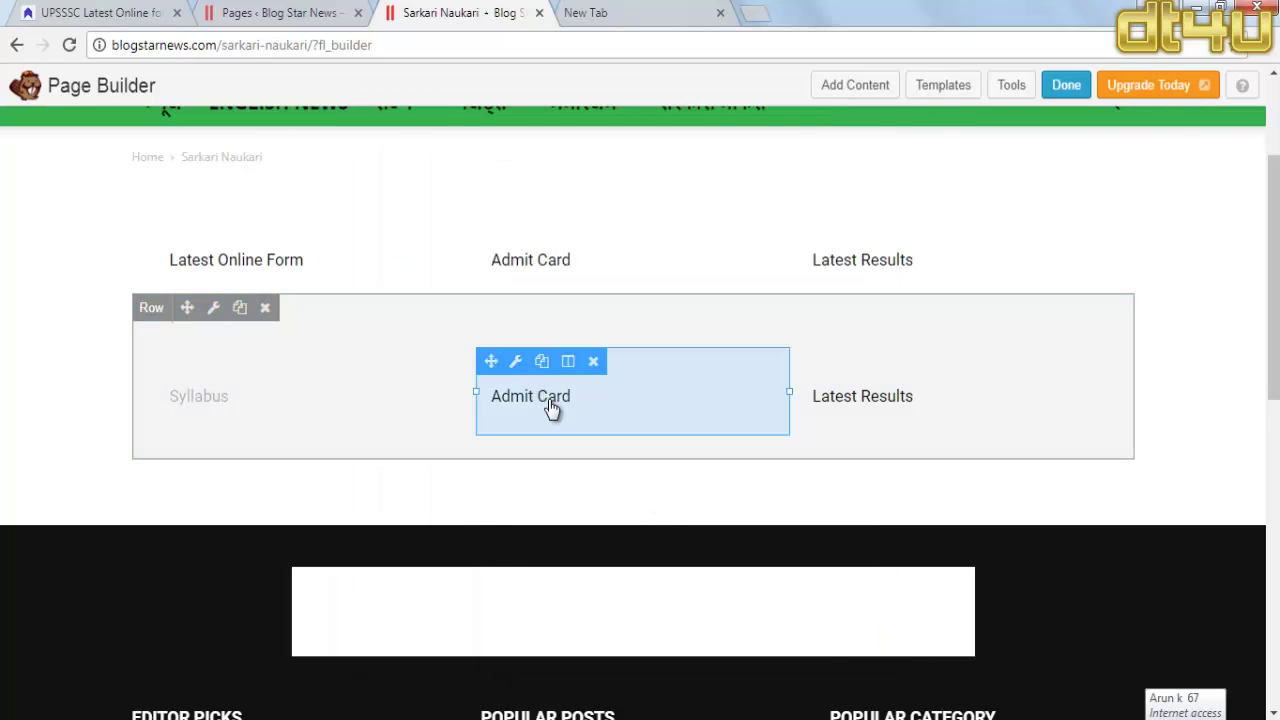
Step: Replace the second row's Admit Card title with "Answer Key" formatted as Heading 5 and save it
left_click(549, 400)
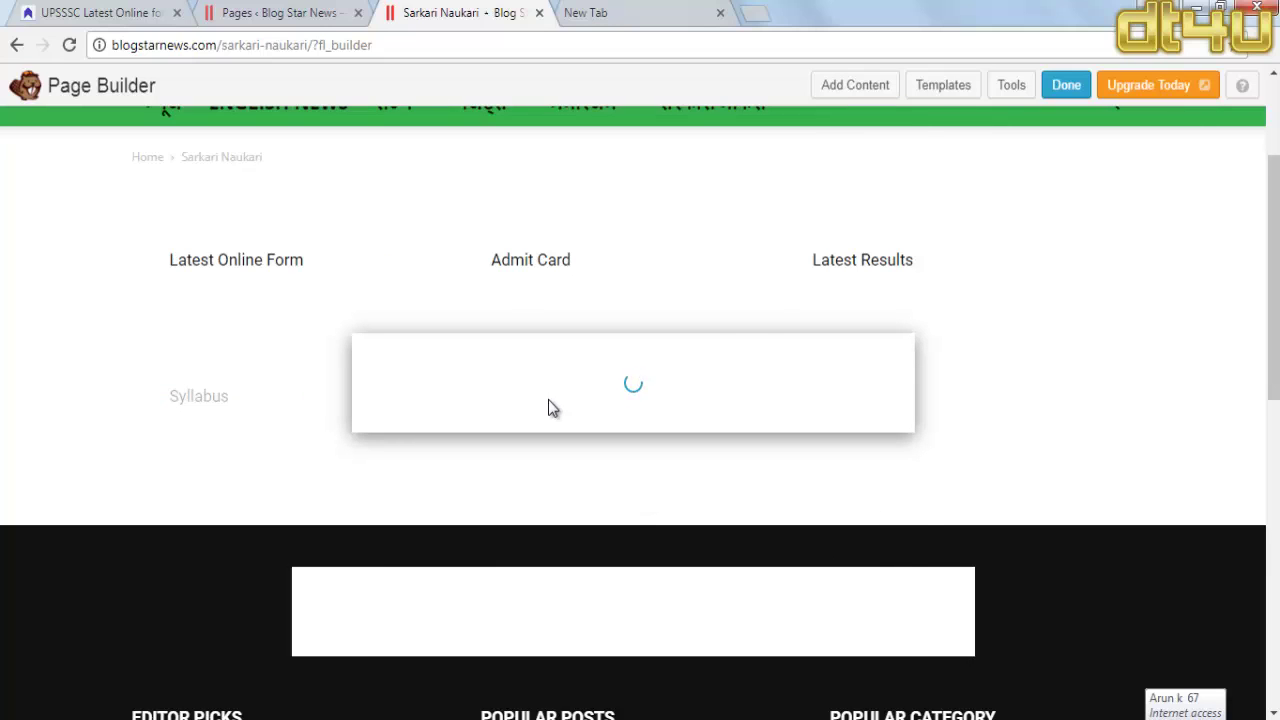
left_click_drag(486, 338, 374, 330)
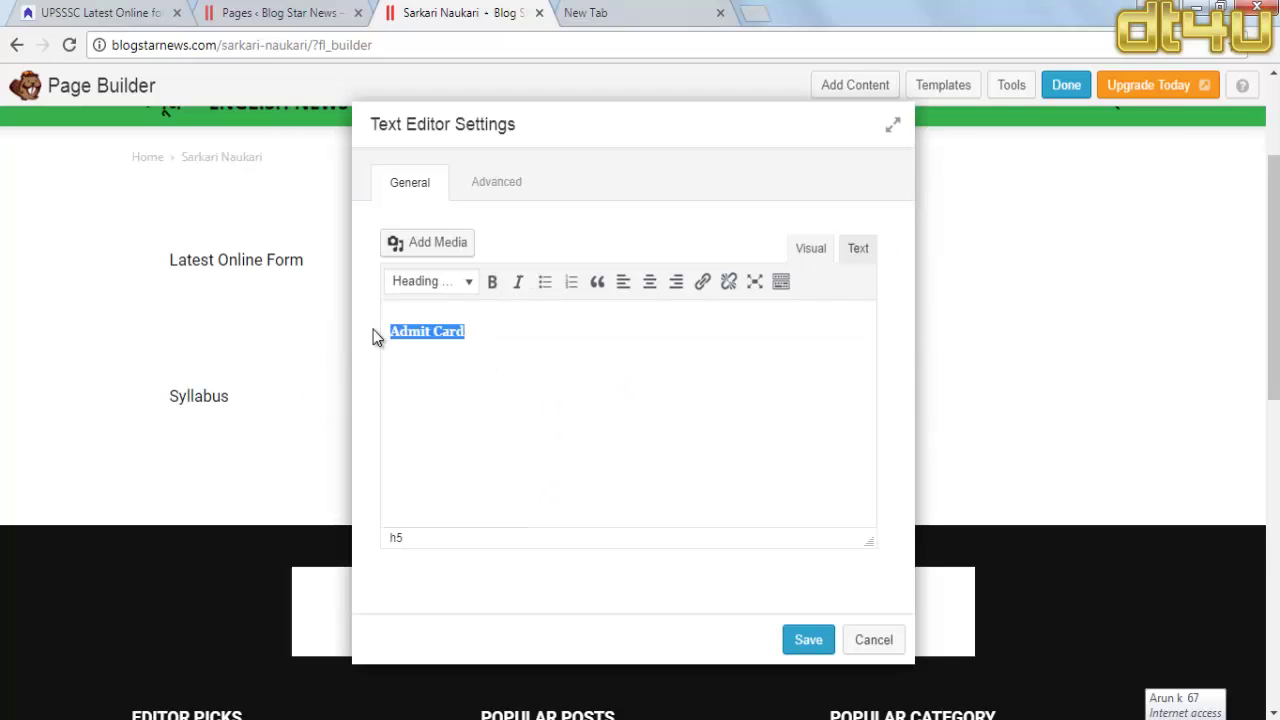
key("BackSpace")
type("Ans")
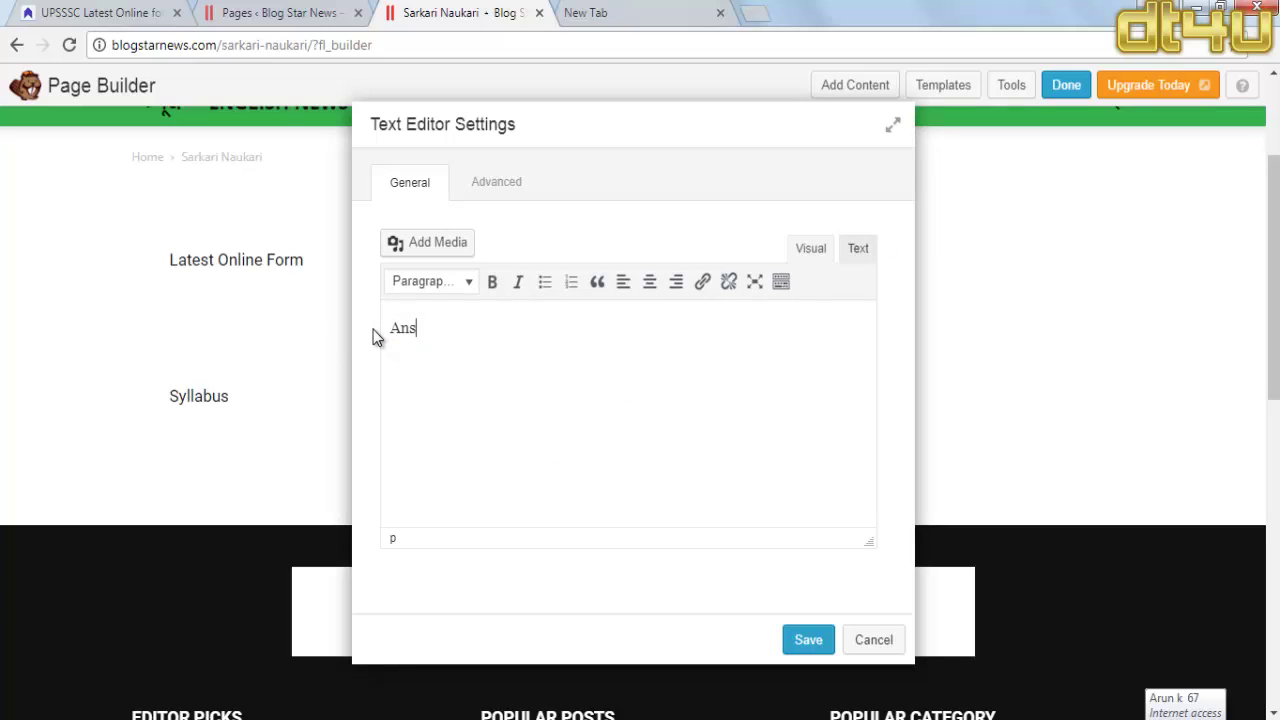
type("wer Key")
left_click(410, 290)
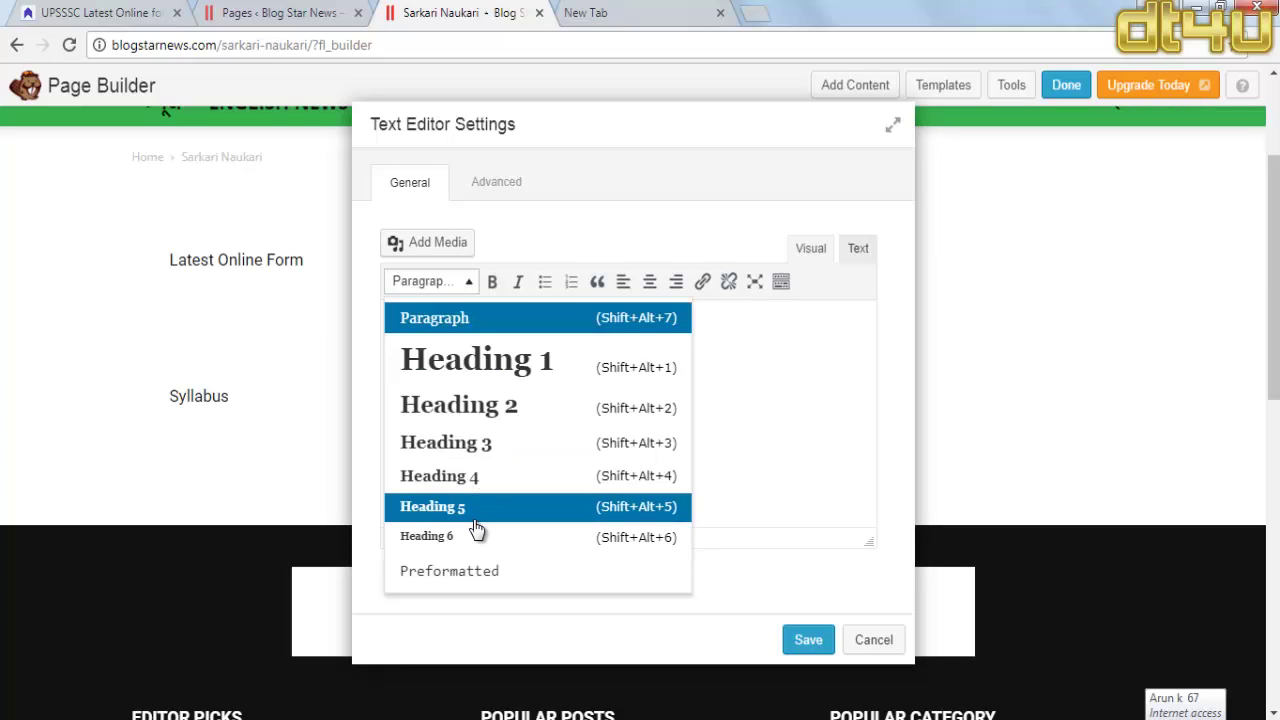
left_click(476, 518)
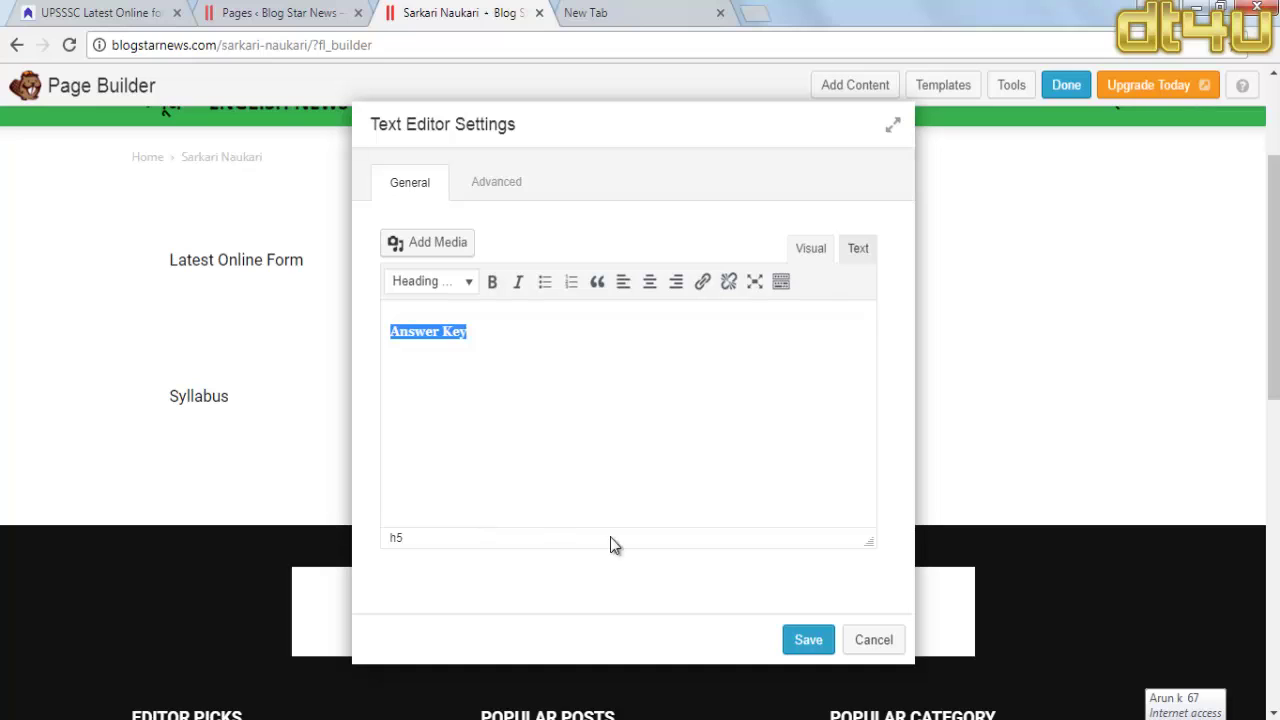
left_click(809, 646)
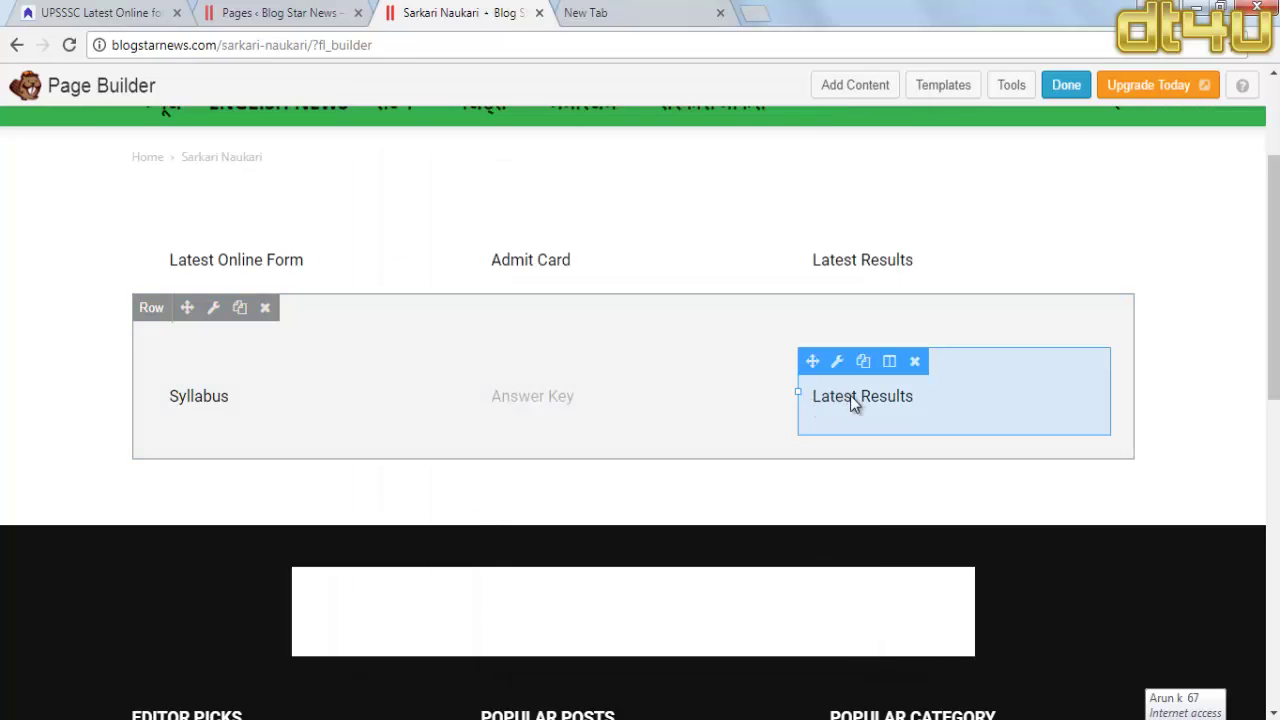
Step: Replace the second row's Latest Results title with "Important" formatted as Heading 5 and save it
left_click(850, 397)
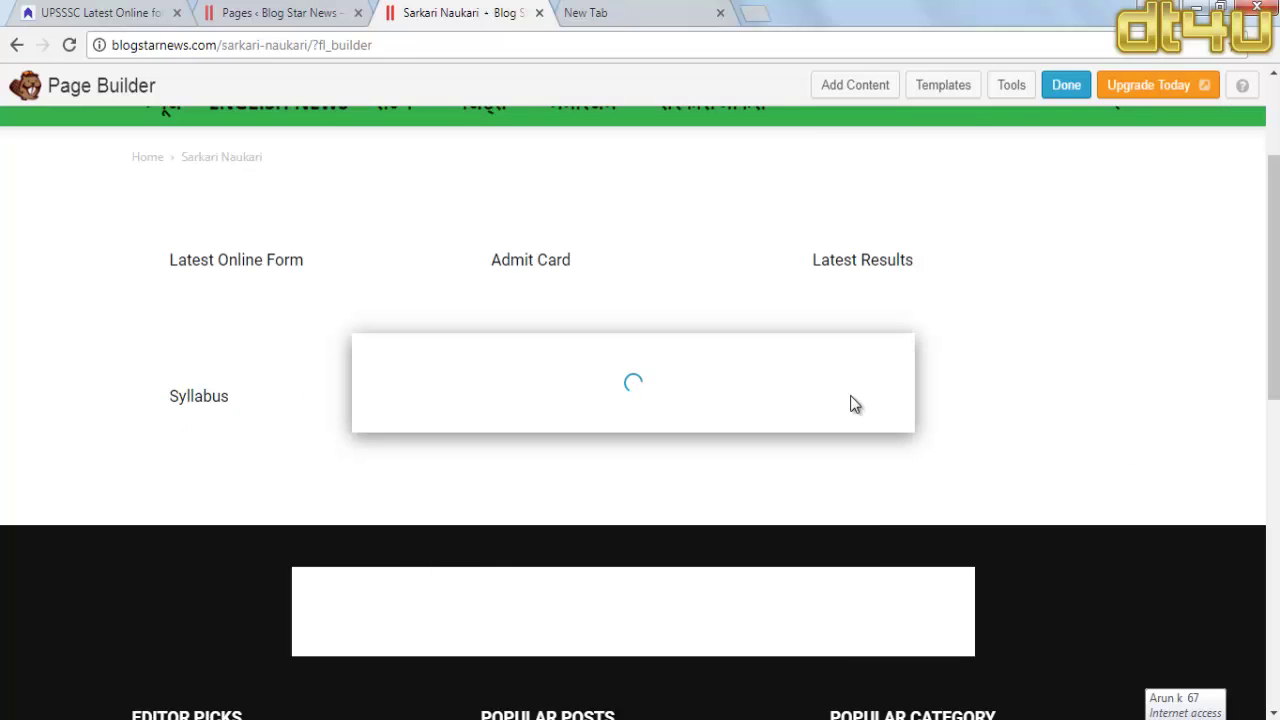
left_click_drag(525, 337, 388, 336)
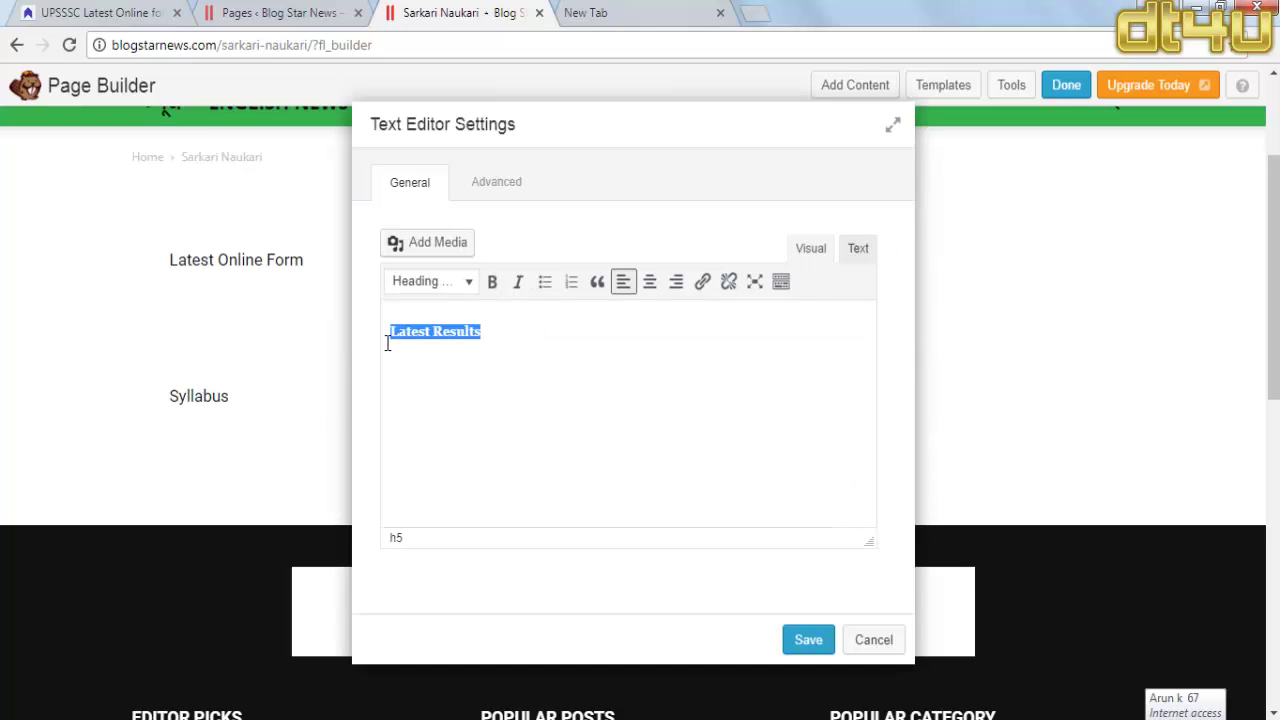
key("BackSpace")
type("IM")
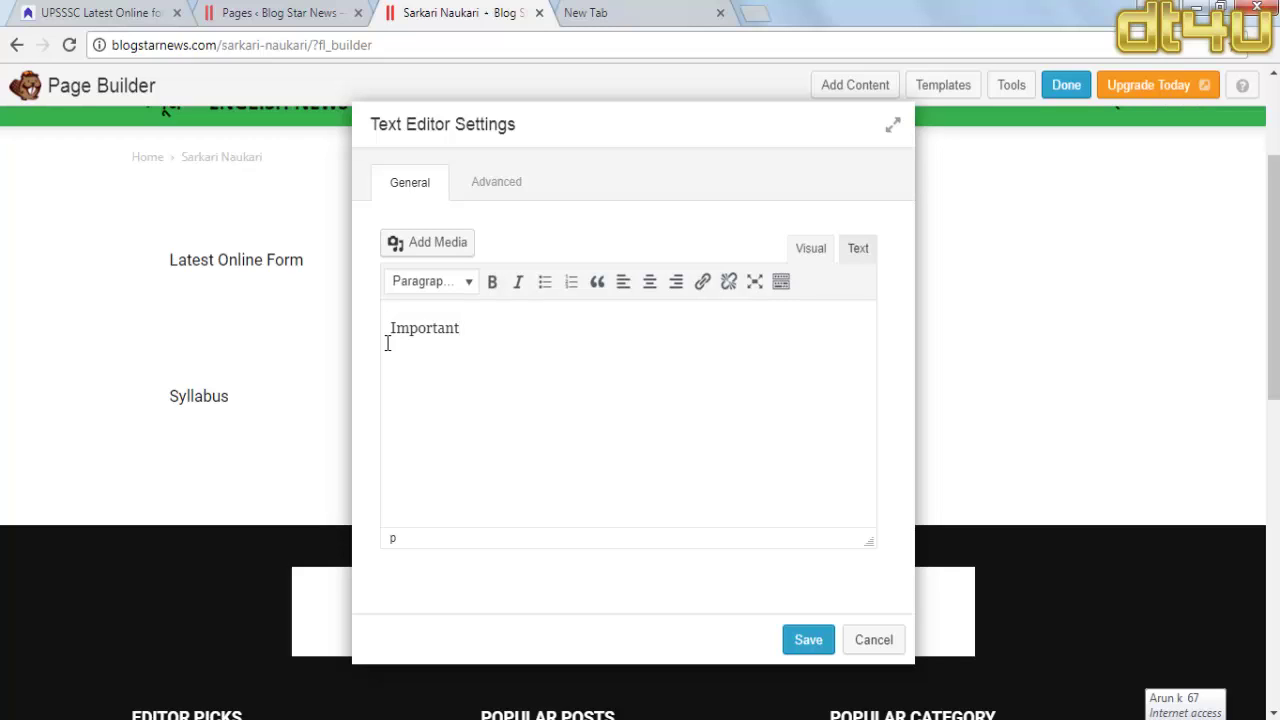
left_click(414, 288)
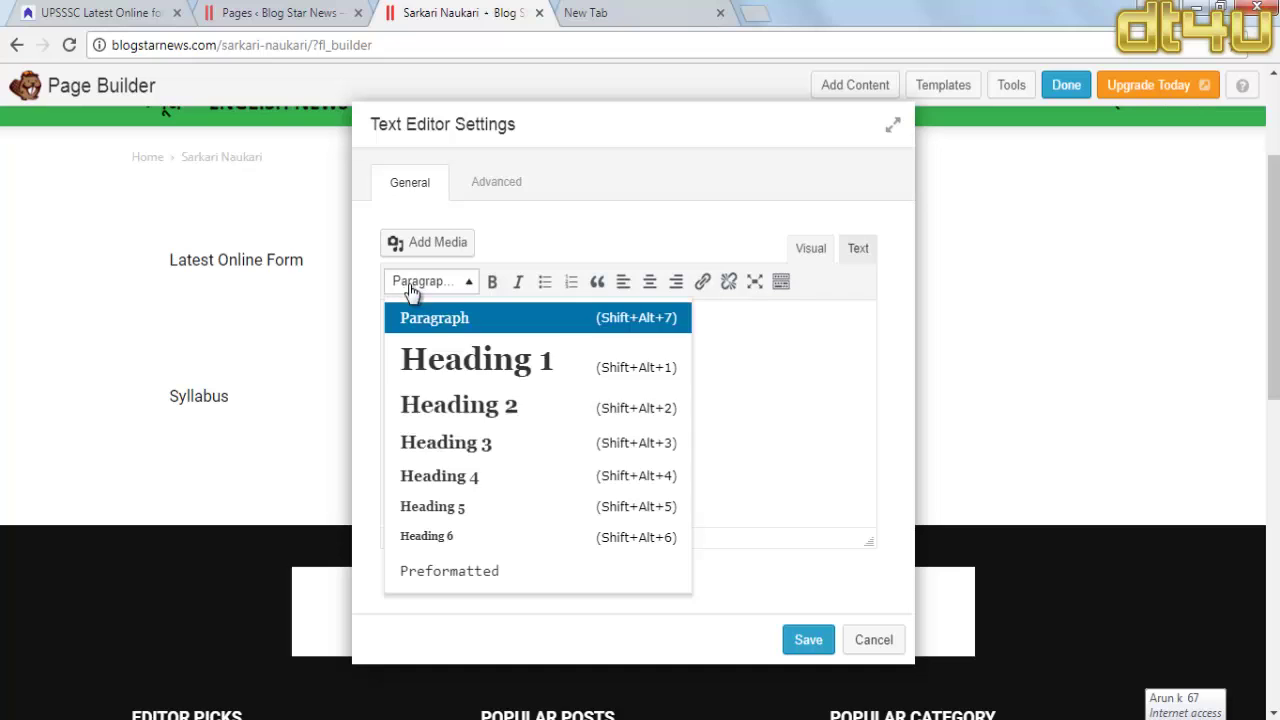
left_click(463, 507)
left_click(806, 640)
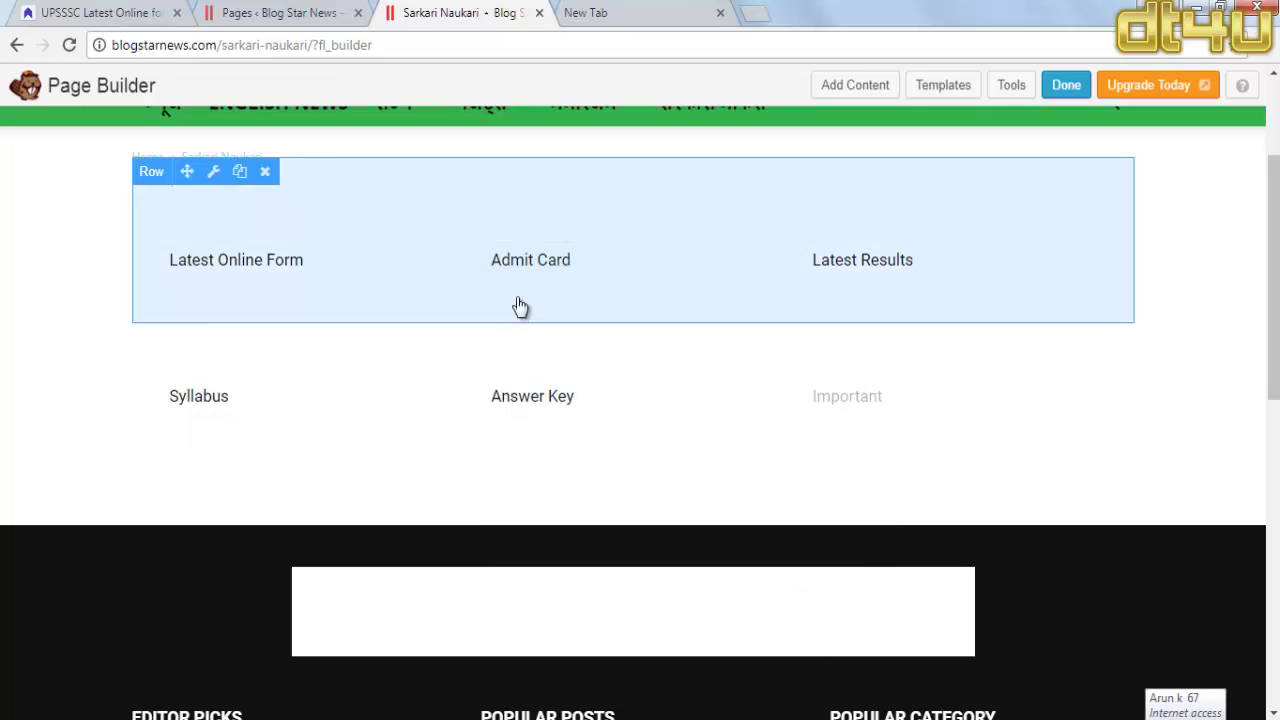
Step: Finish editing the Sarkari Naukari page and publish the changes
scroll(1200, 140, "up", 2)
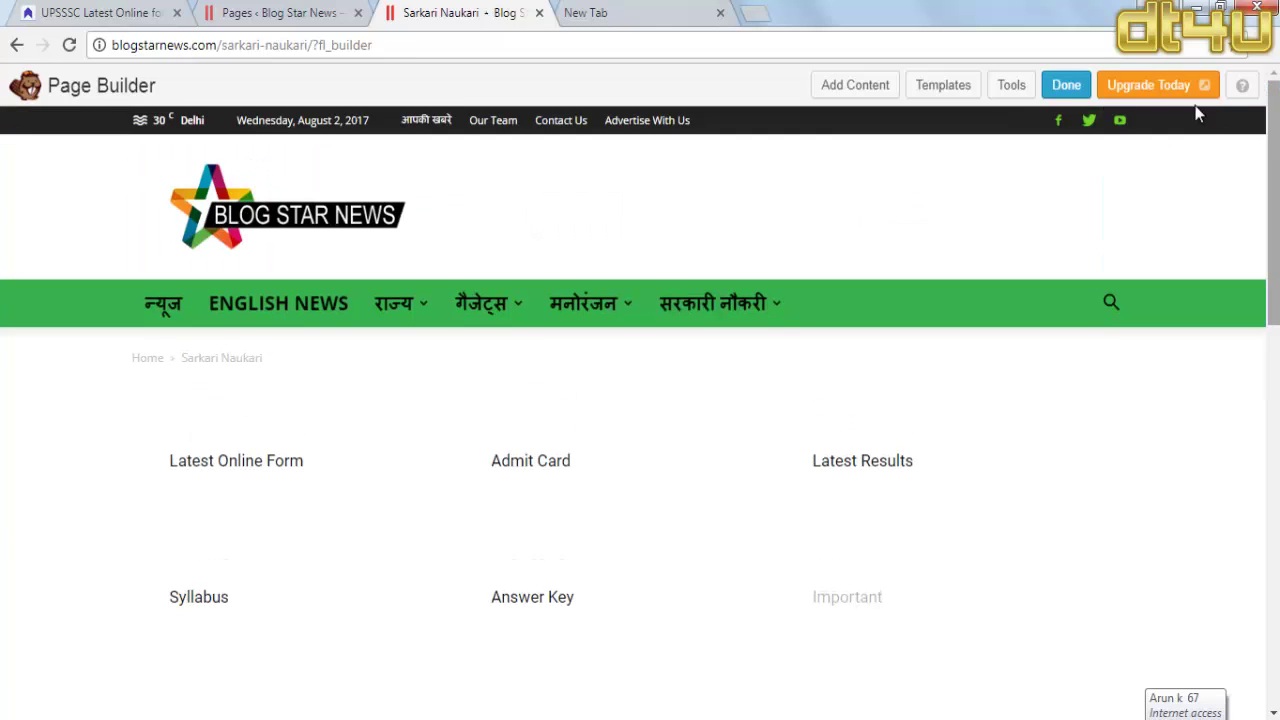
left_click(1067, 87)
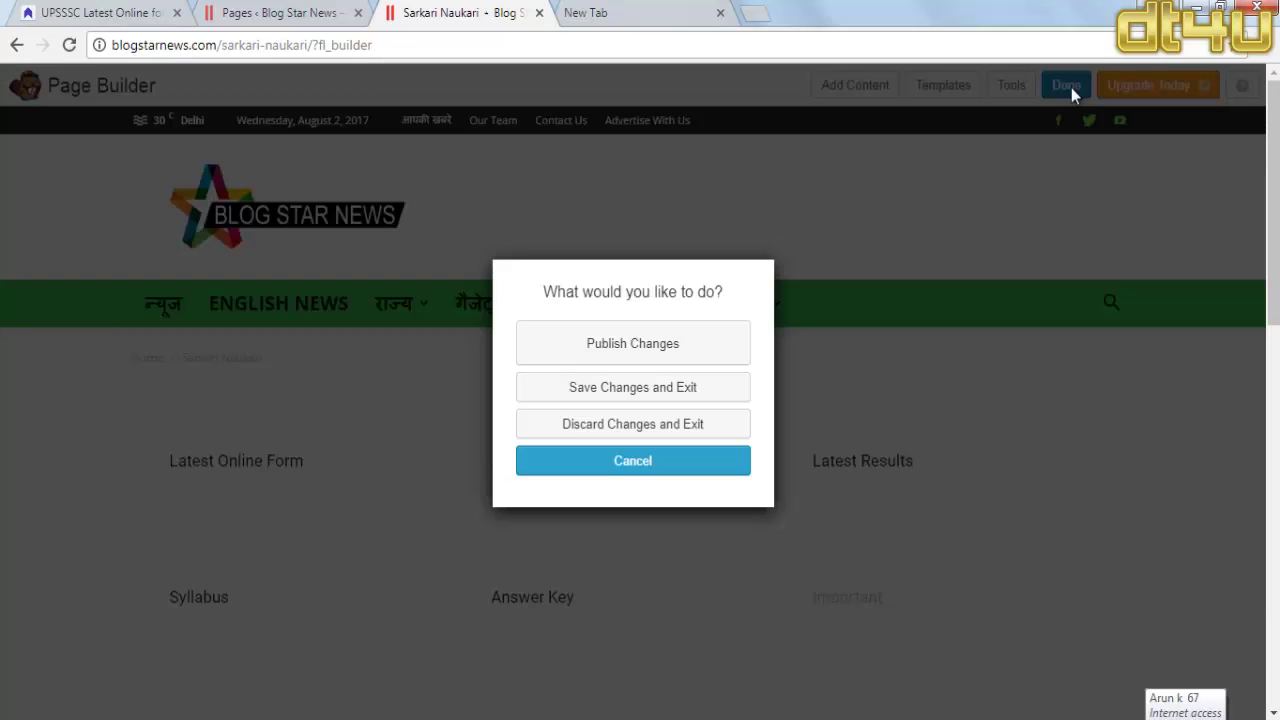
left_click(645, 333)
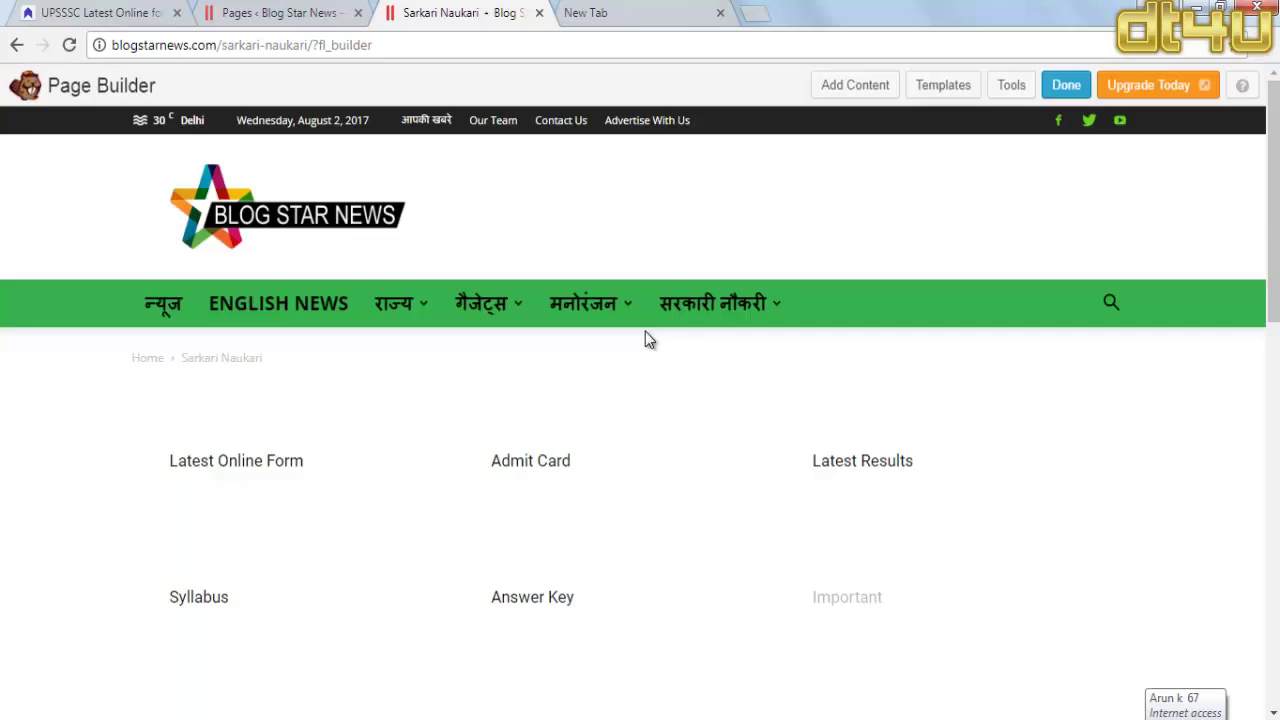
left_click(1068, 89)
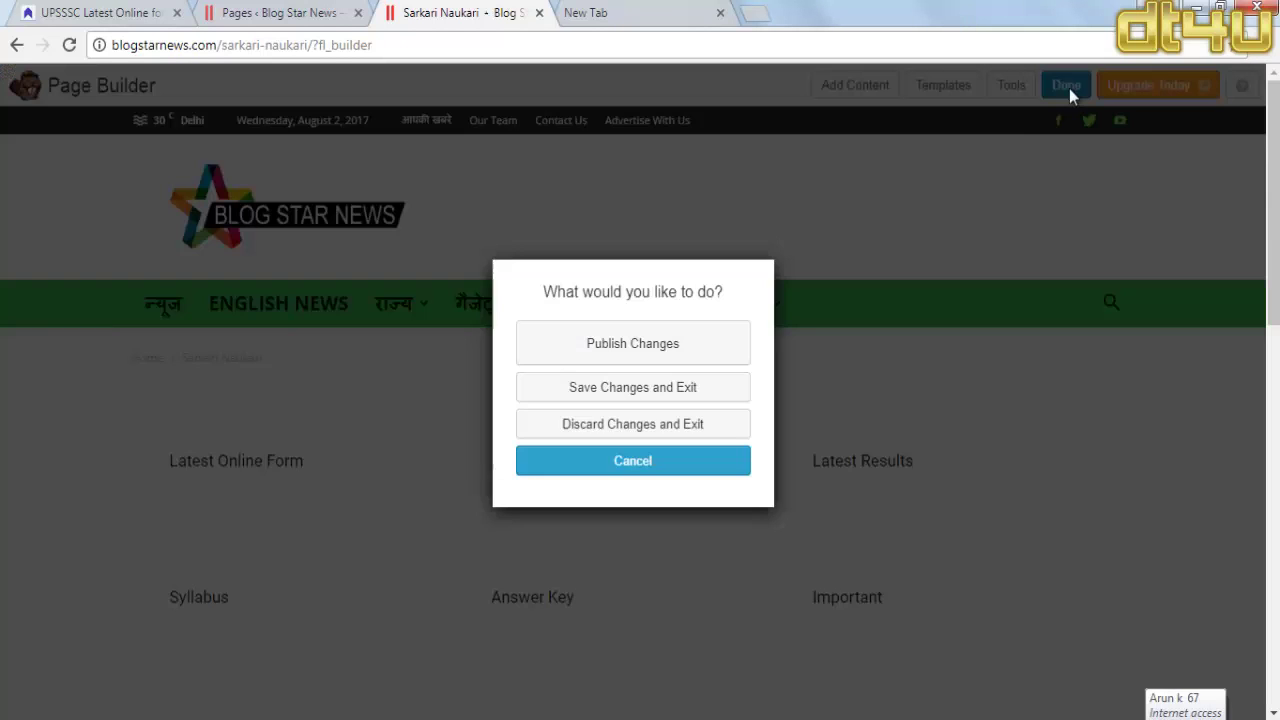
left_click(672, 343)
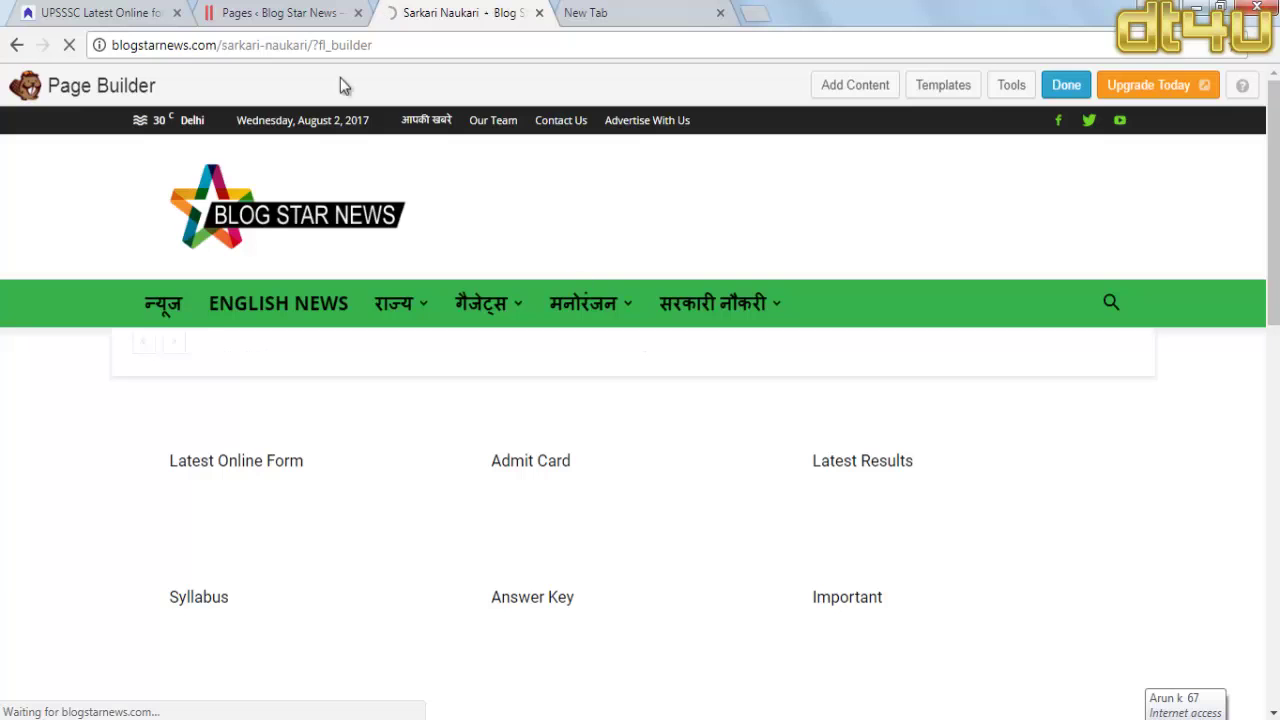
left_click(325, 13)
left_click(480, 14)
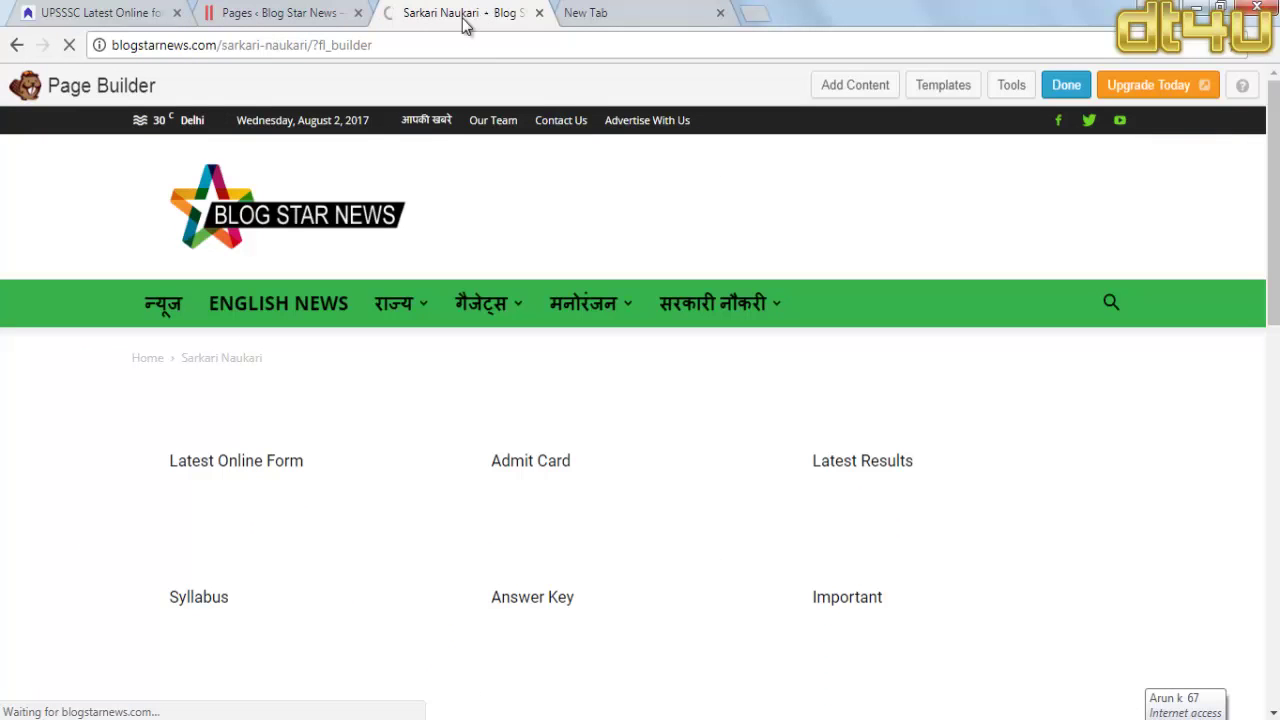
left_click(292, 12)
left_click(487, 13)
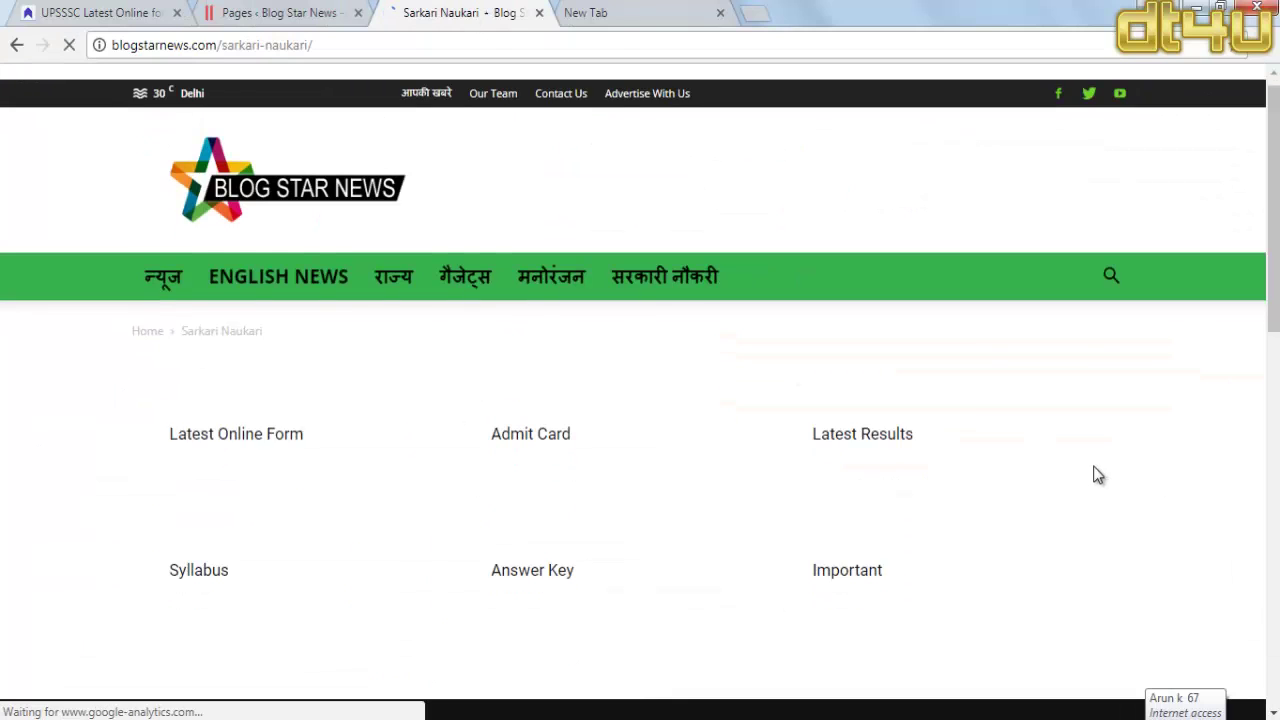
Step: Review the UPSSSC site's title boxes and open the customizer for the Sarkari Naukari page at its Typography settings
left_click(68, 13)
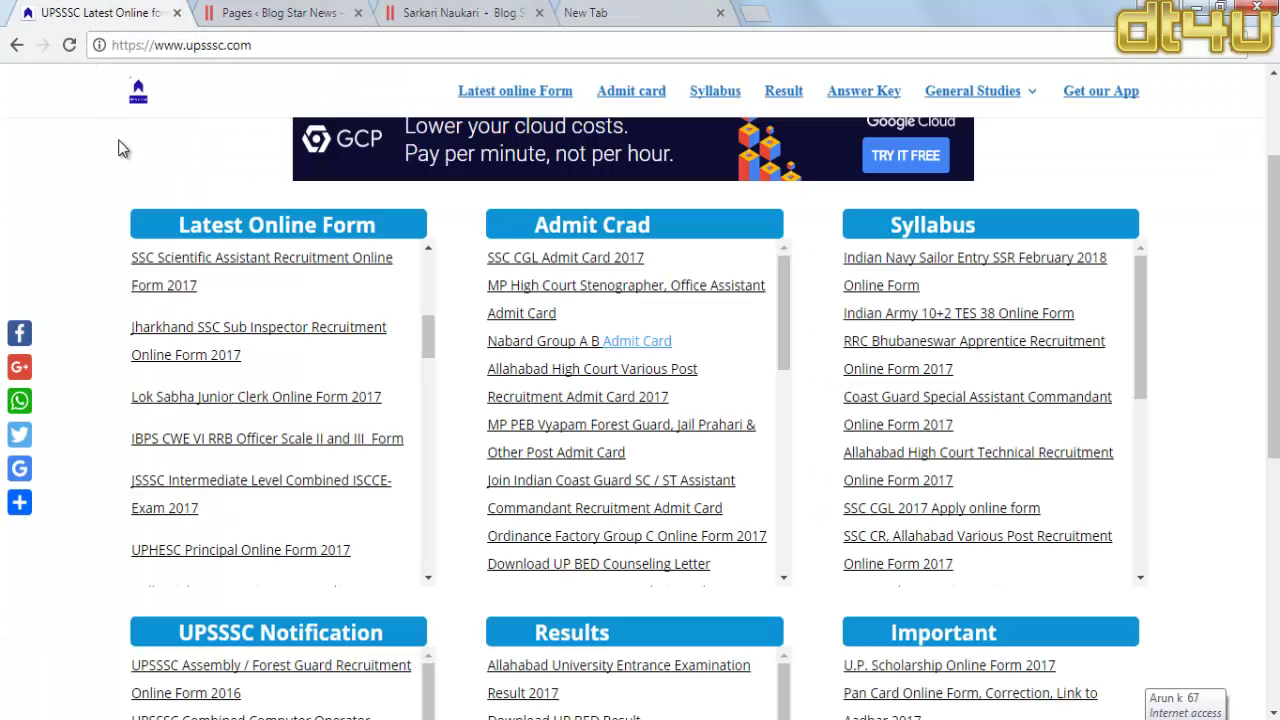
left_click(502, 12)
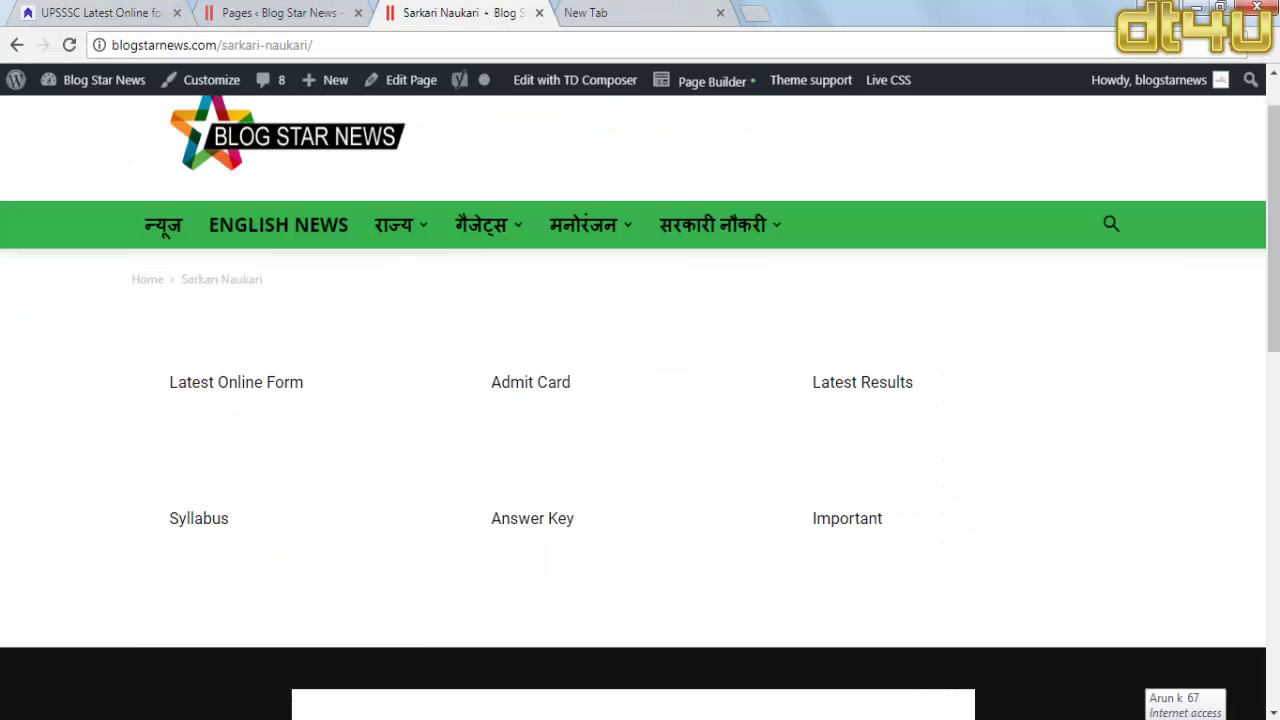
left_click(203, 88)
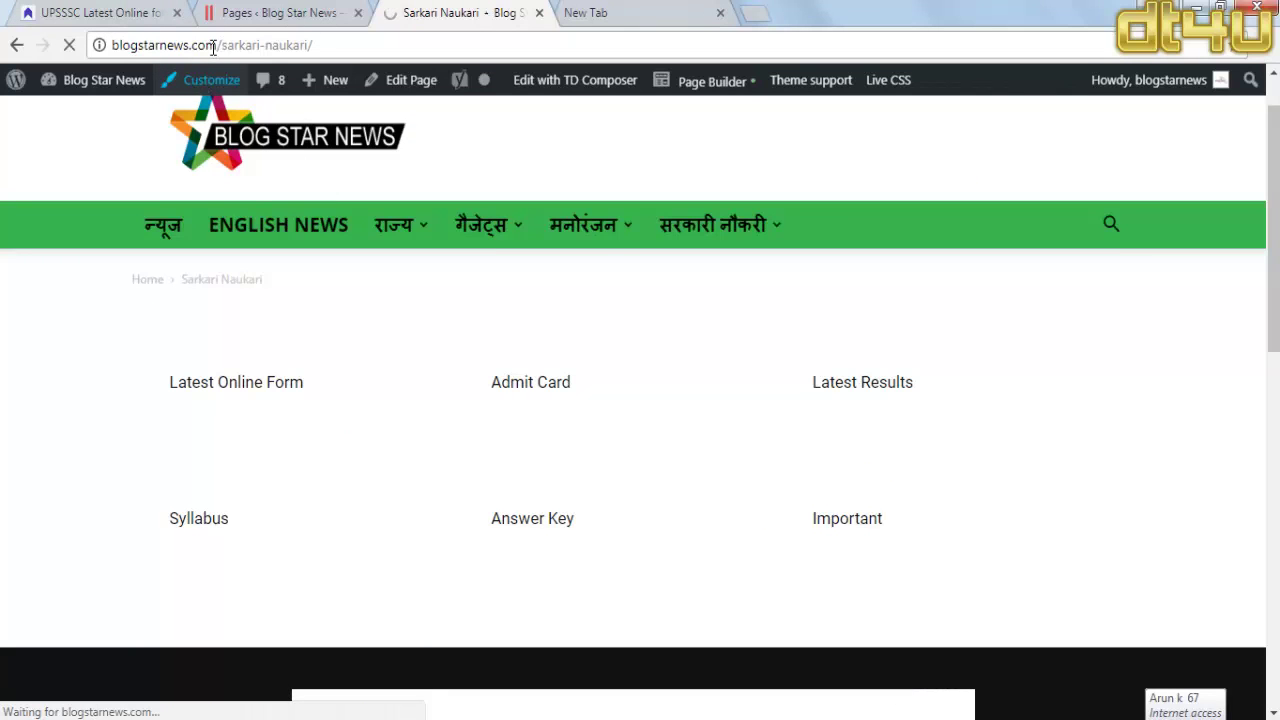
left_click(342, 12)
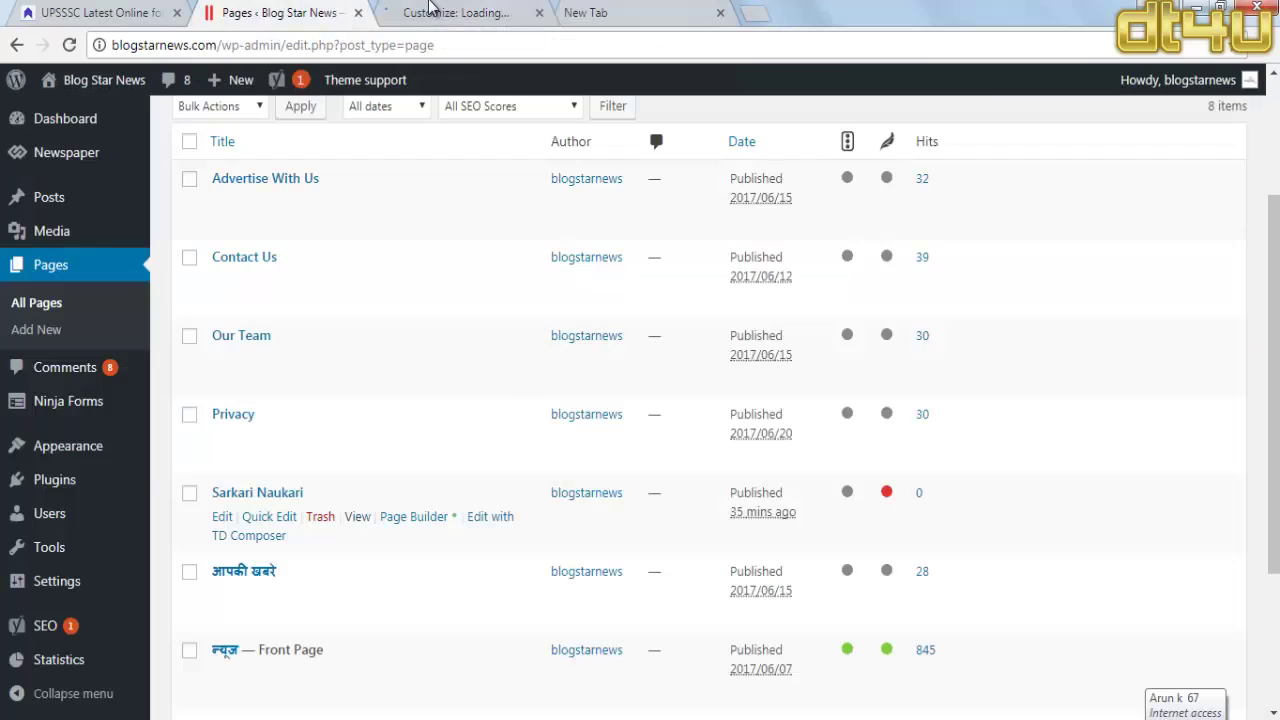
left_click(430, 8)
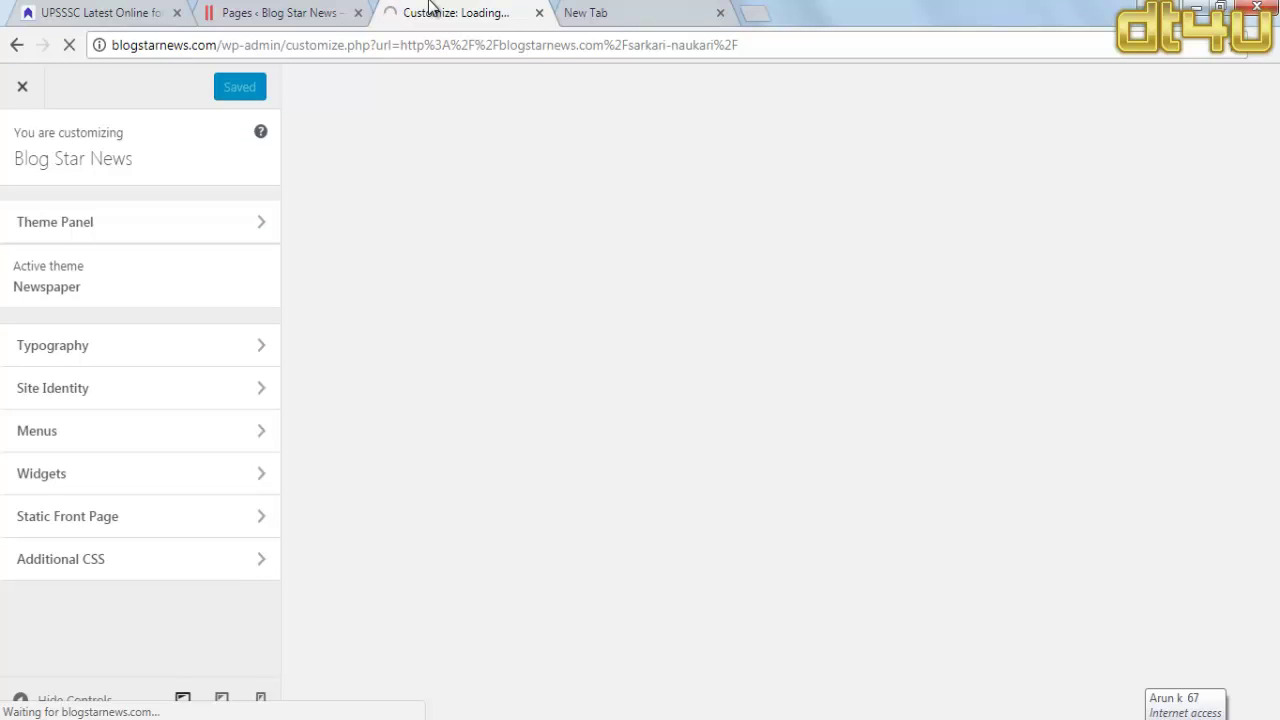
left_click(291, 10)
left_click(466, 10)
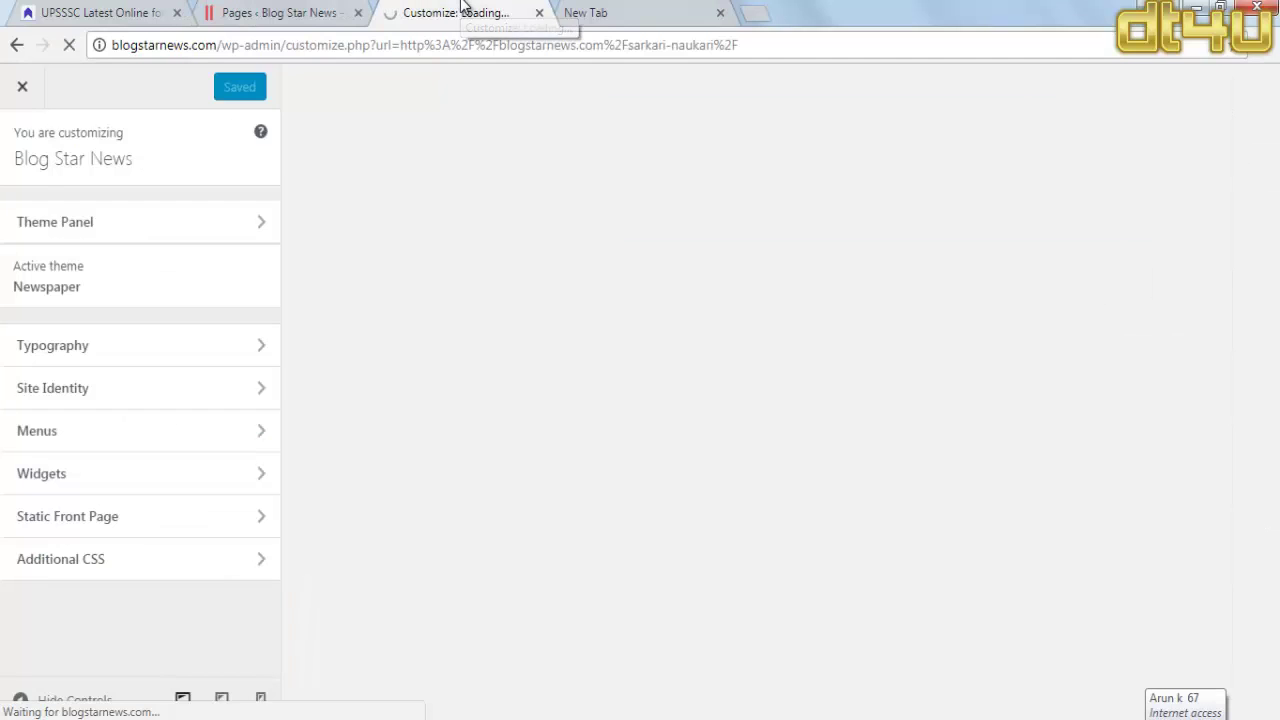
left_click(157, 346)
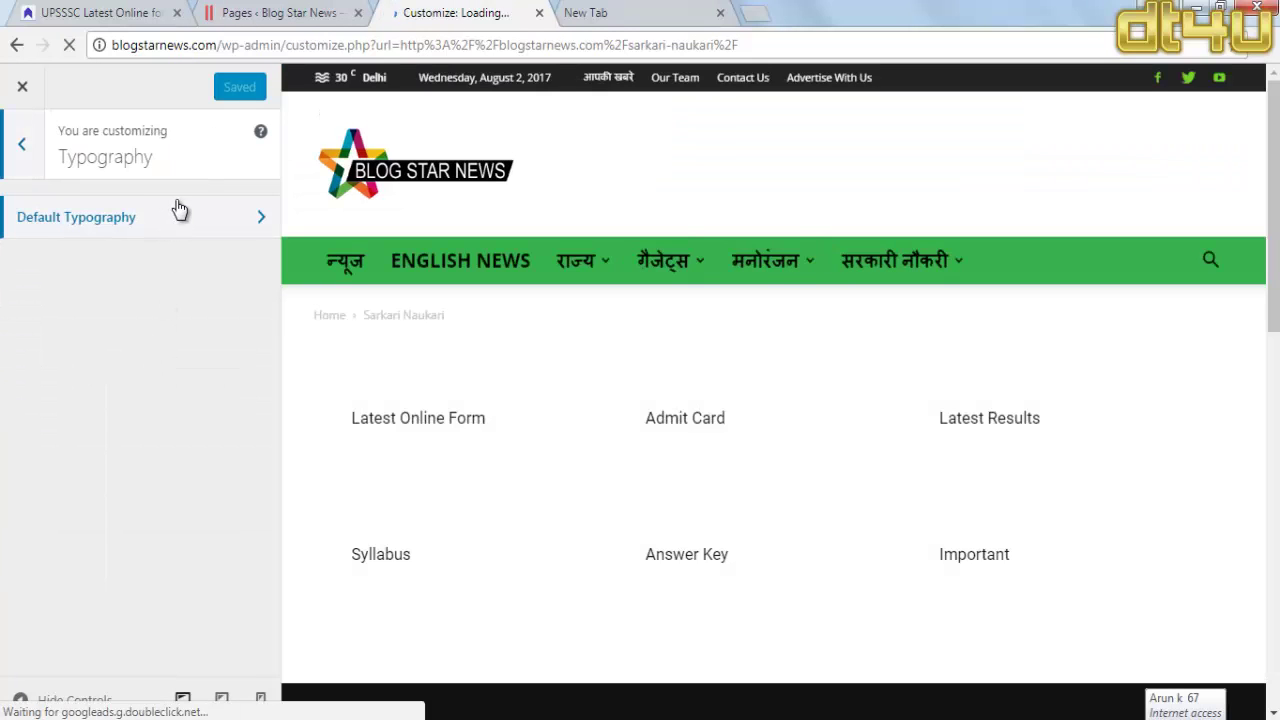
left_click(225, 12)
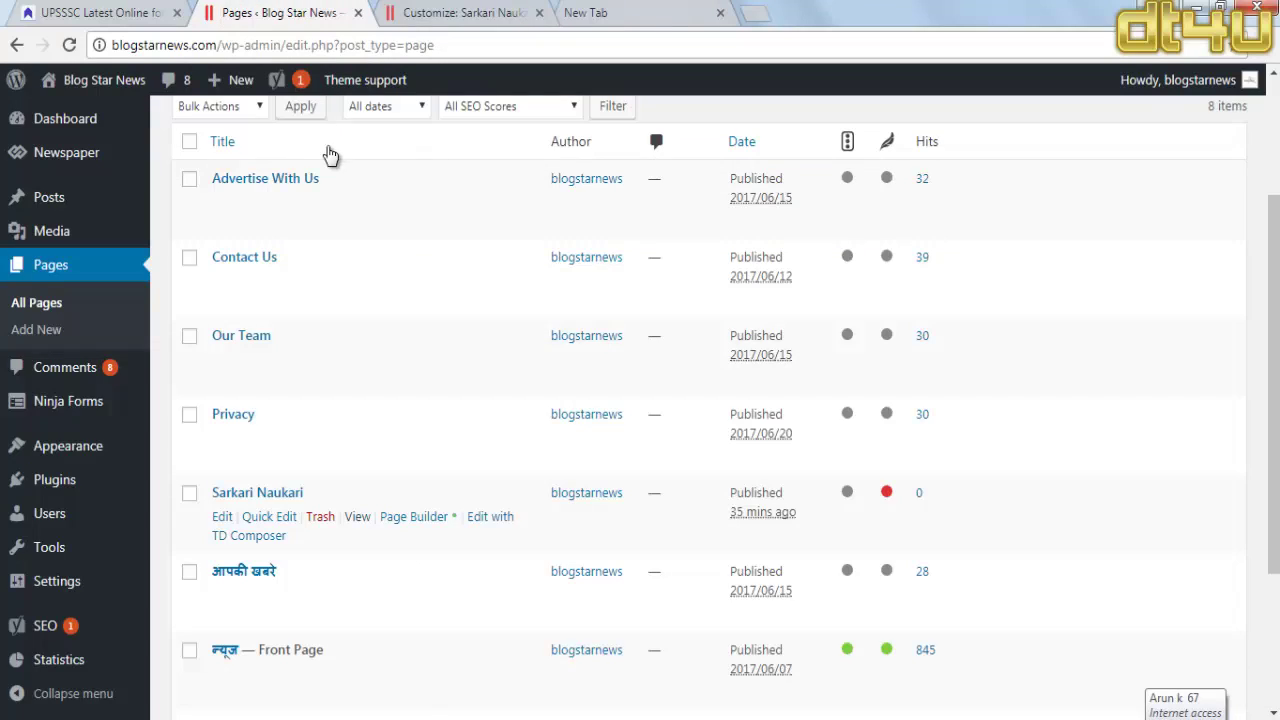
left_click(420, 8)
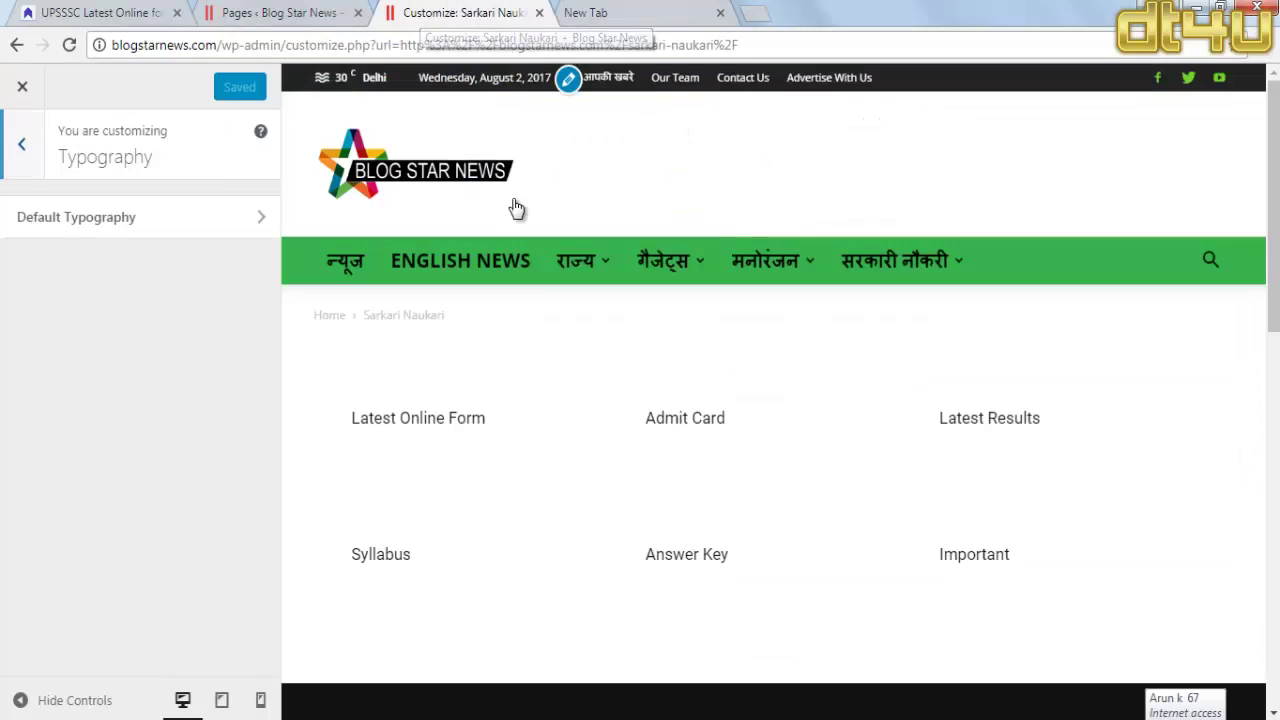
Step: Inspect the Latest Online Form title's HTML element in the preview to check its heading tag, and close the inspector
right_click(432, 428)
left_click(530, 699)
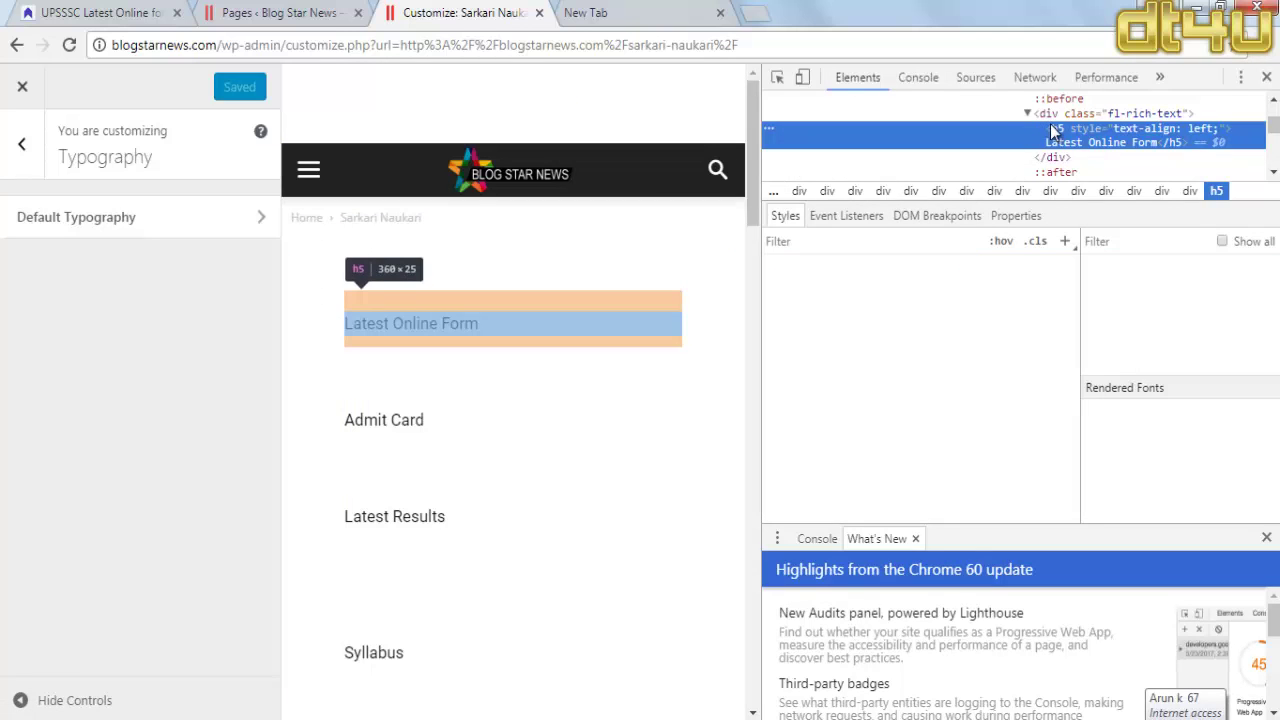
left_click(1264, 78)
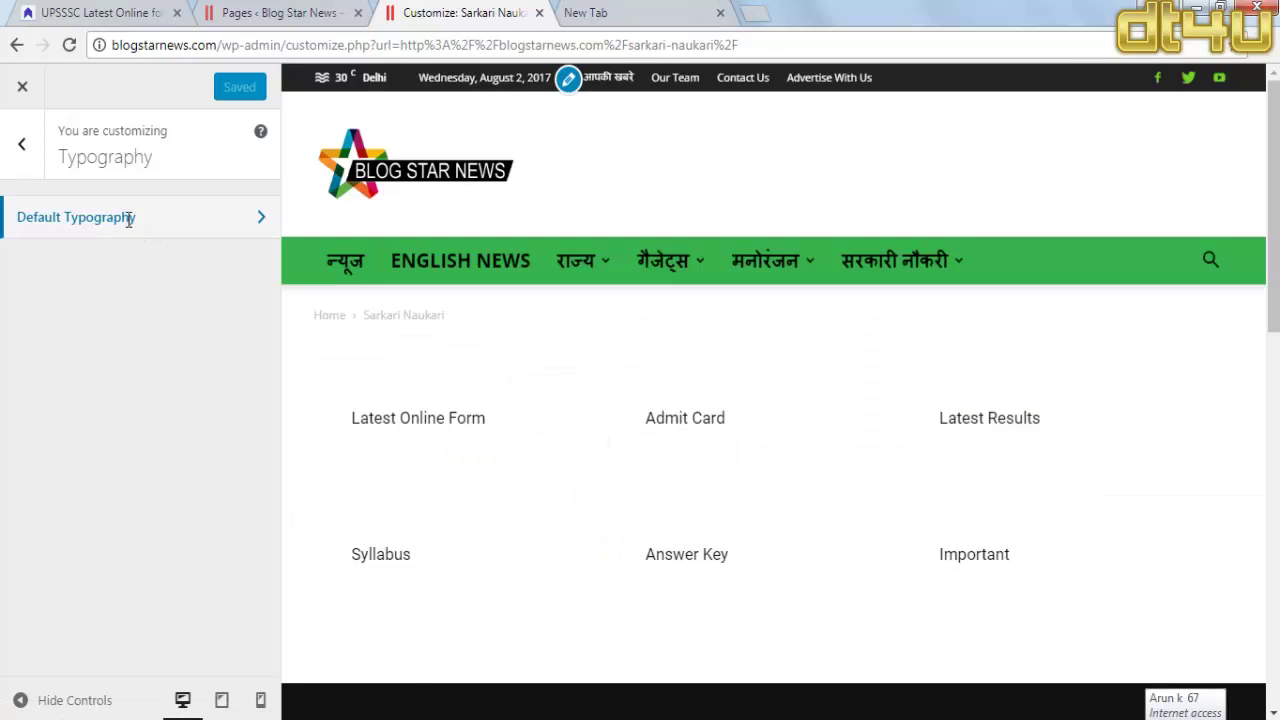
Step: Open the Heading 5 appearance settings in Default Typography and set the font color to white (#ffffff)
left_click(128, 229)
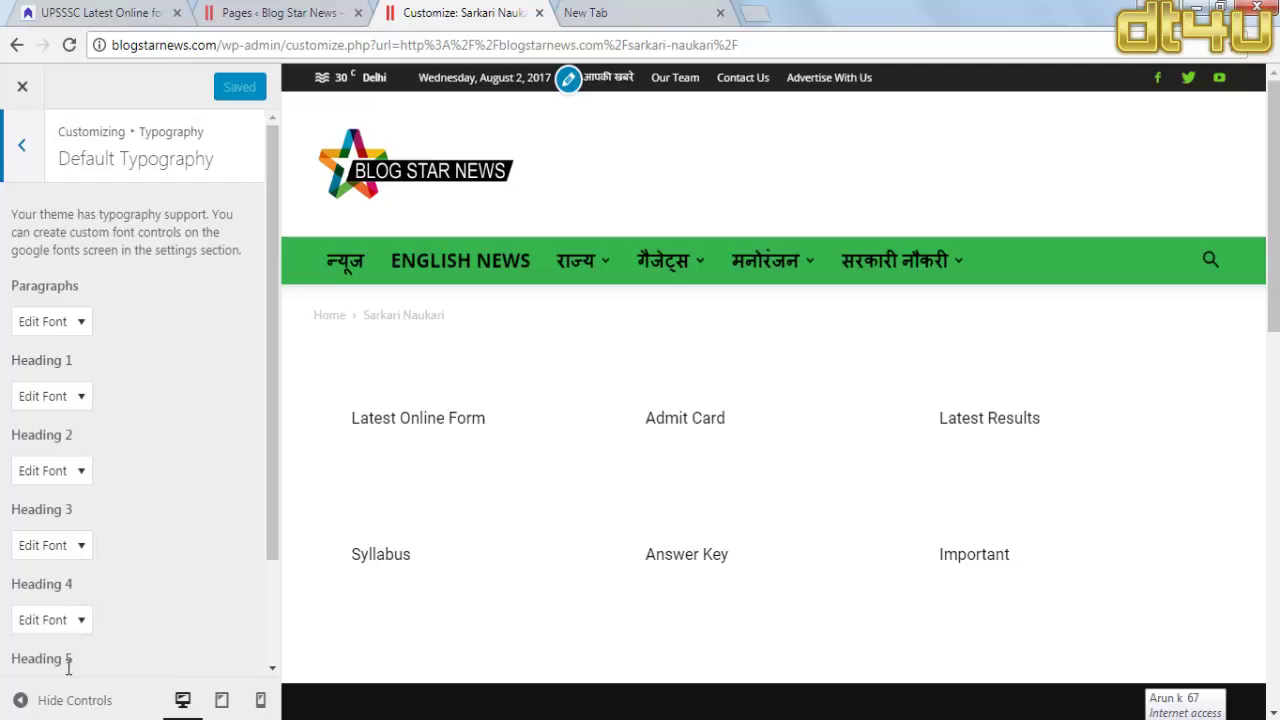
scroll(165, 565, "down", 2)
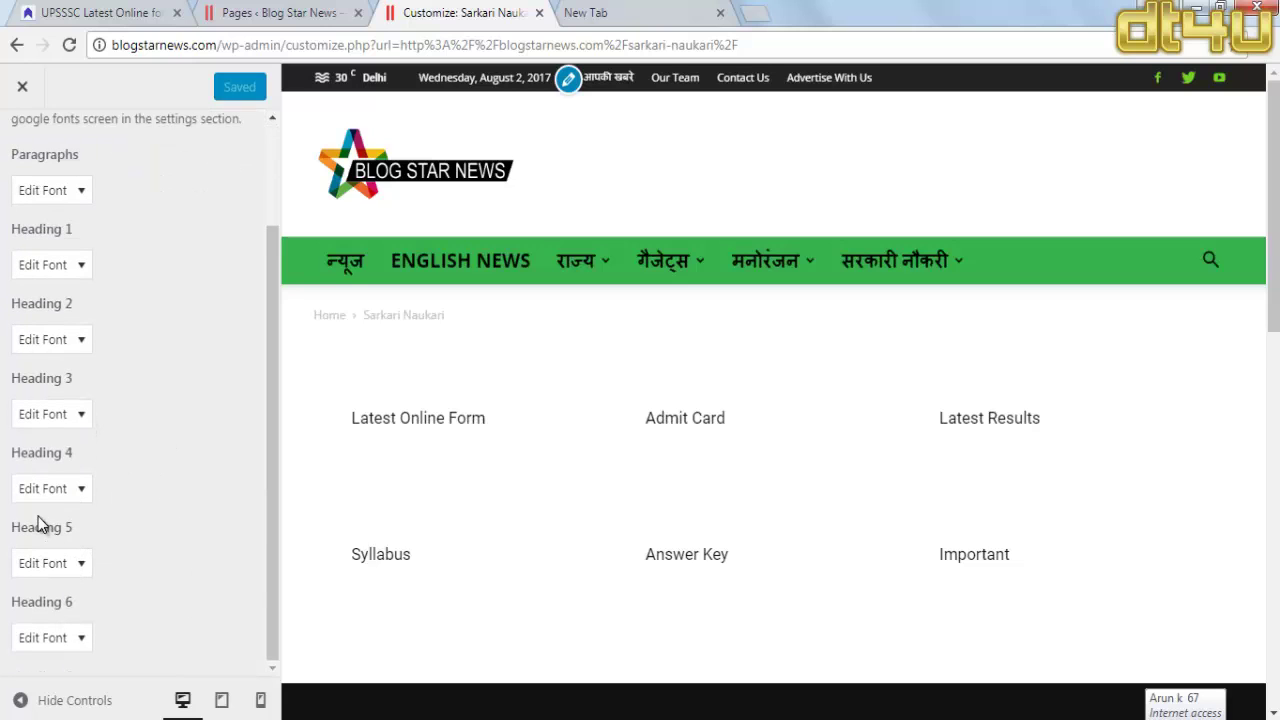
left_click(60, 572)
scroll(122, 528, "down", 3)
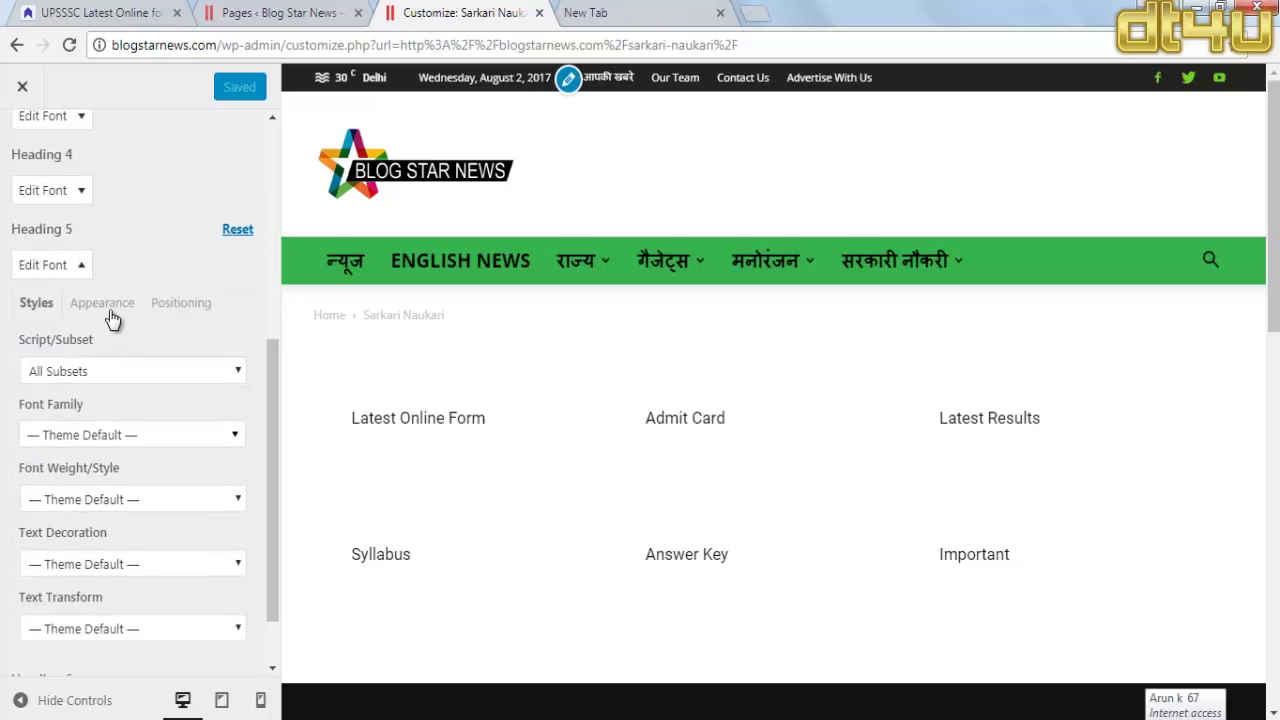
left_click(104, 304)
scroll(119, 392, "down", 2)
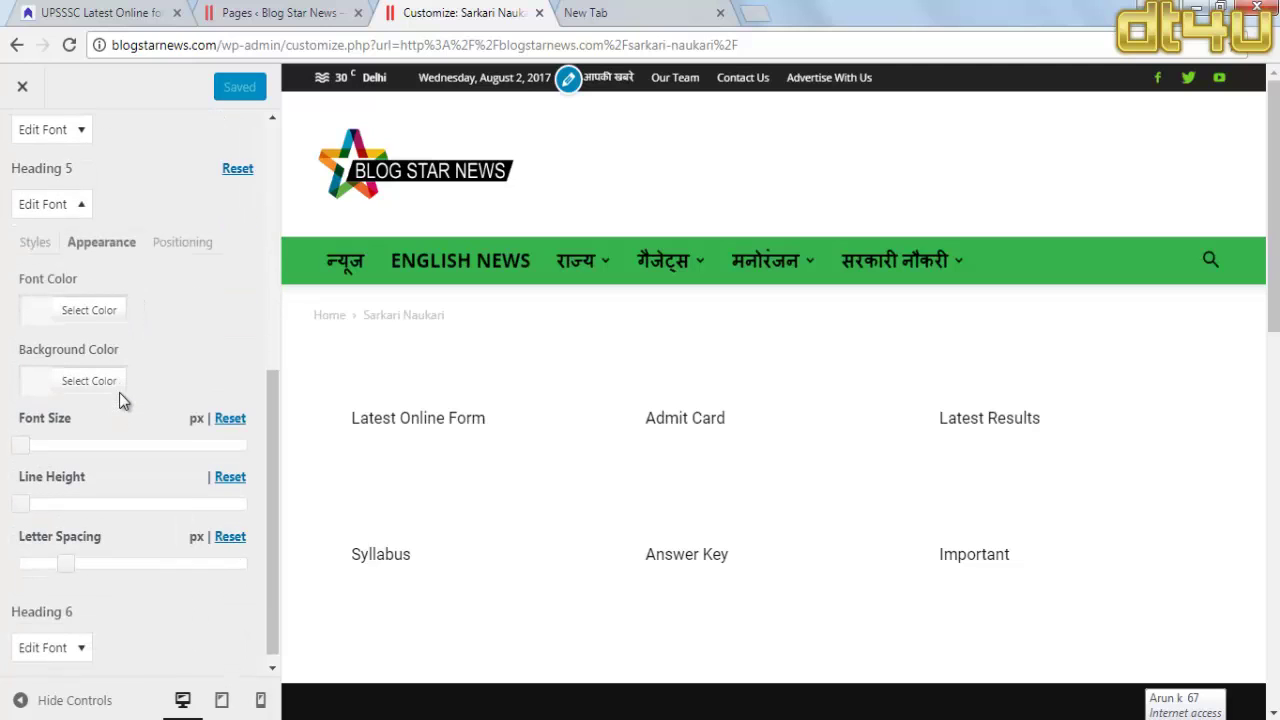
left_click(35, 303)
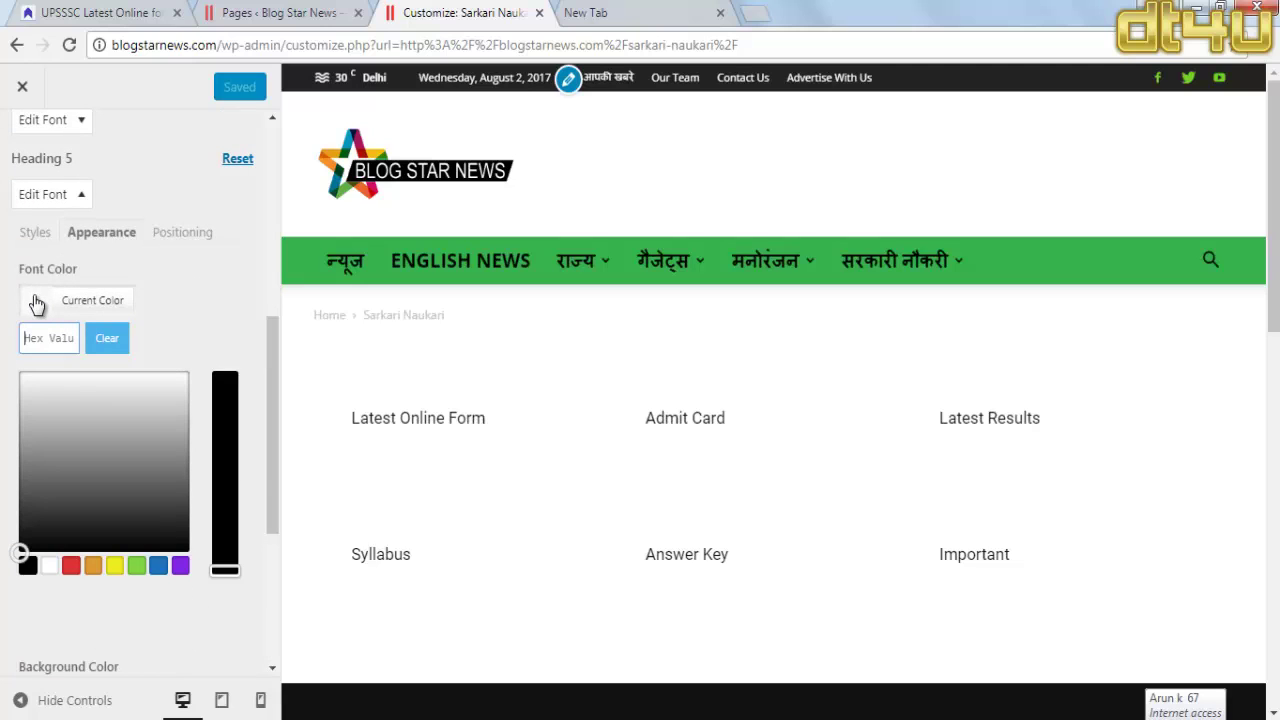
left_click(49, 566)
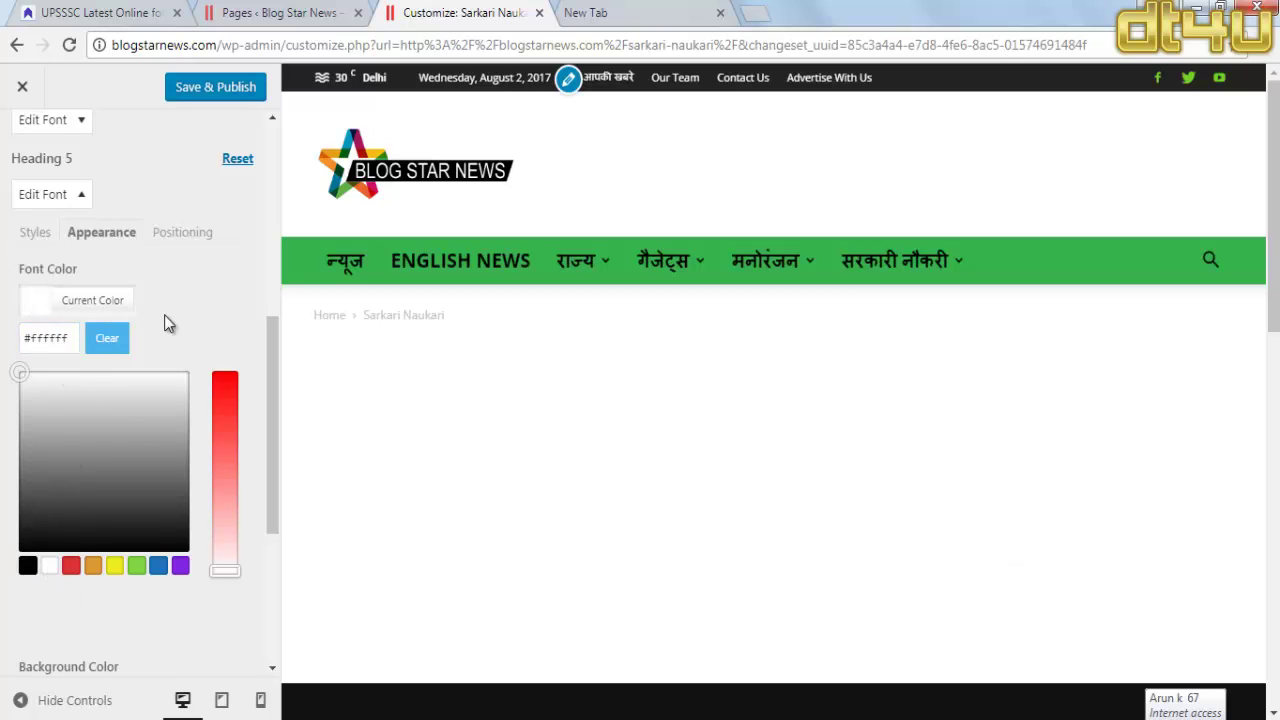
Step: Try blue and light green presets for the Heading 5 background color and settle on green #34bc74
scroll(220, 323, "down", 3)
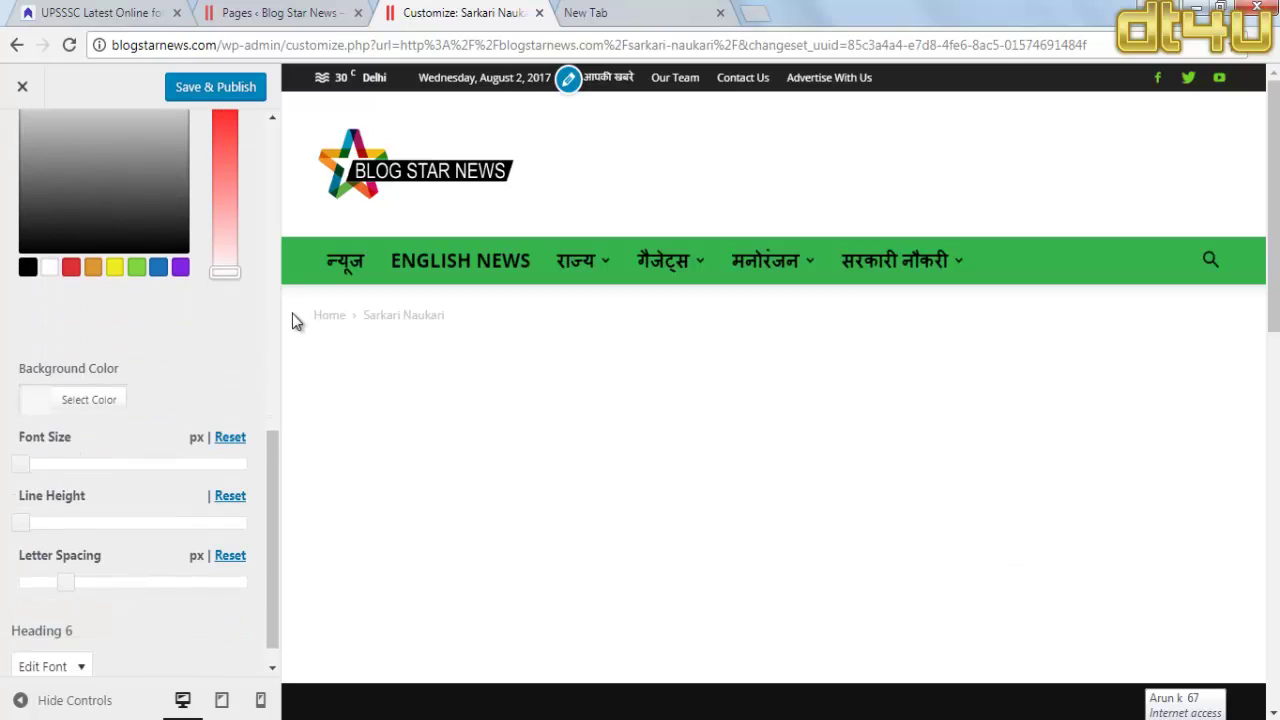
left_click(32, 402)
left_click(157, 378)
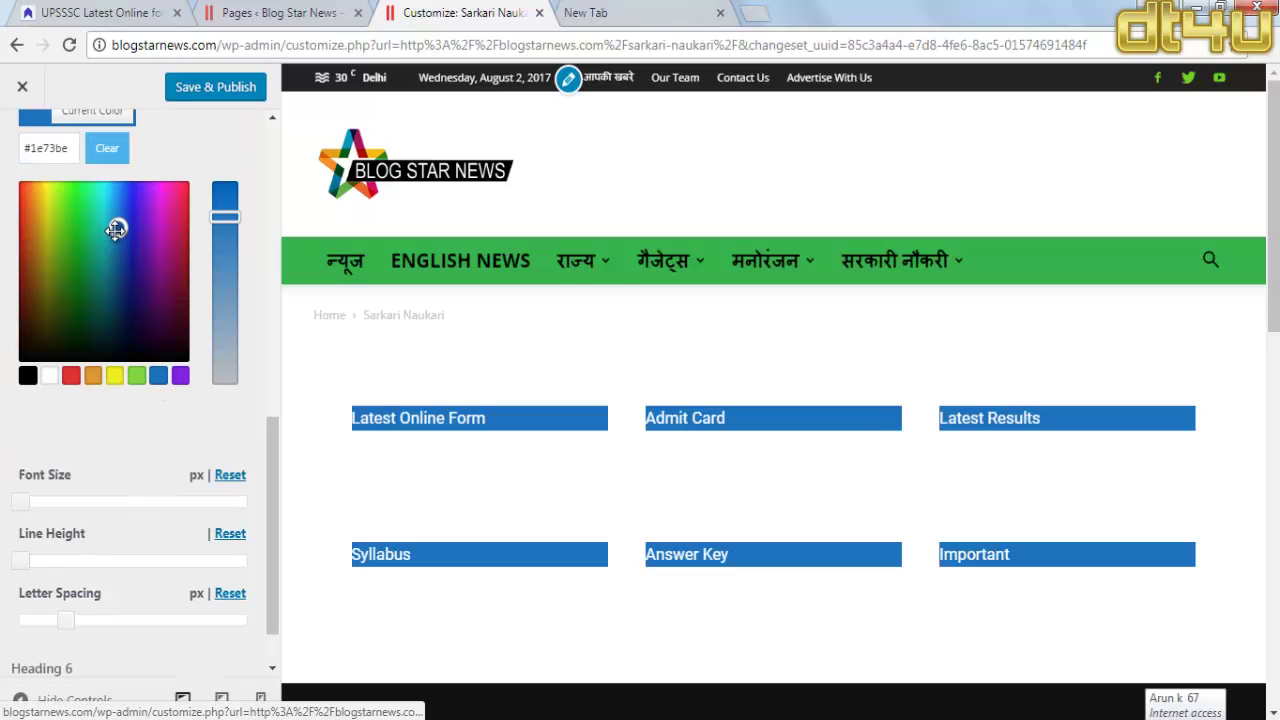
left_click(137, 375)
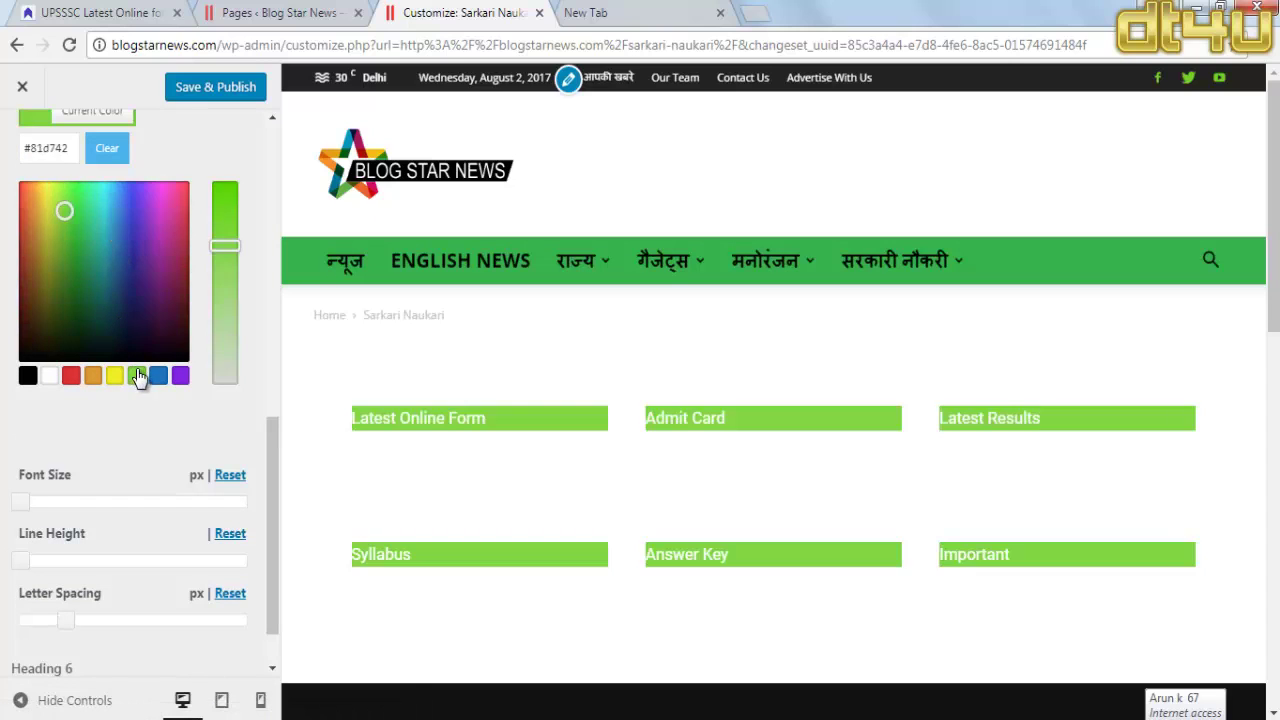
left_click(108, 220)
mouse_move(108, 222)
left_mouse_down()
mouse_move(107, 247)
mouse_move(91, 223)
mouse_move(112, 222)
mouse_move(89, 229)
mouse_move(86, 211)
mouse_move(106, 229)
mouse_move(89, 249)
mouse_move(100, 217)
mouse_move(83, 214)
mouse_move(108, 248)
mouse_move(103, 234)
left_mouse_up()
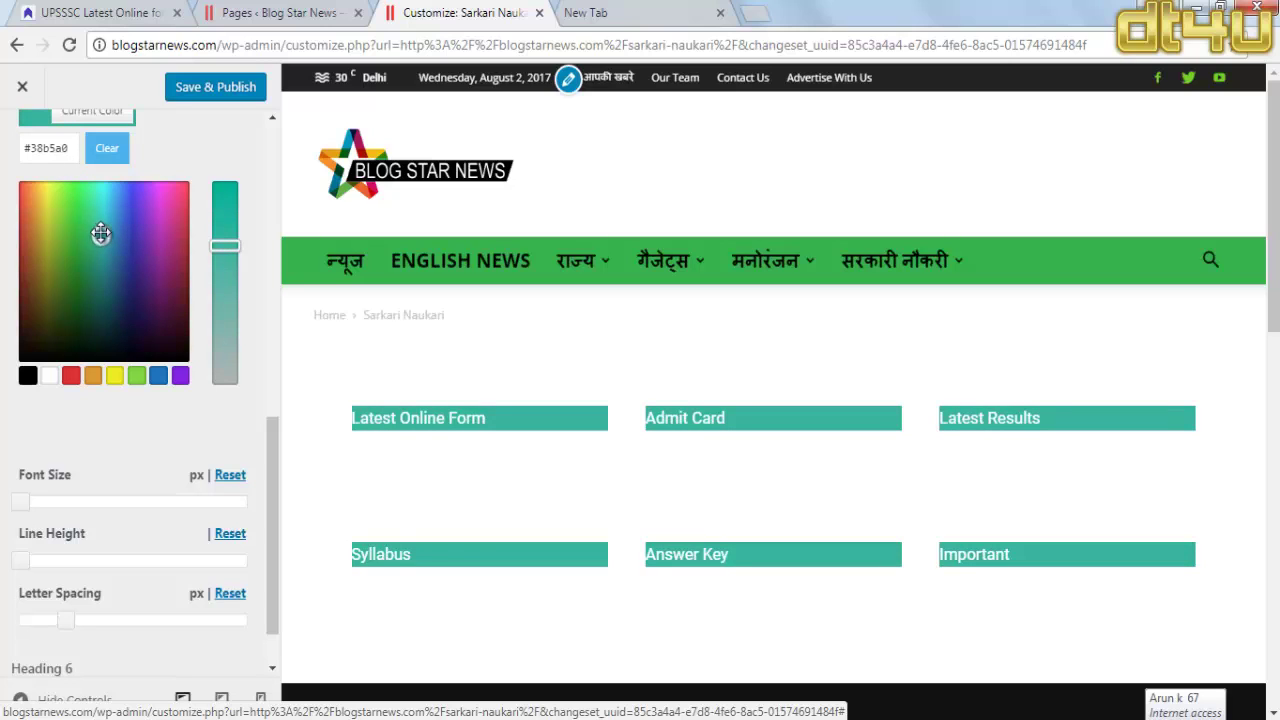
mouse_move(101, 234)
left_mouse_down()
mouse_move(97, 220)
mouse_move(90, 230)
left_mouse_up()
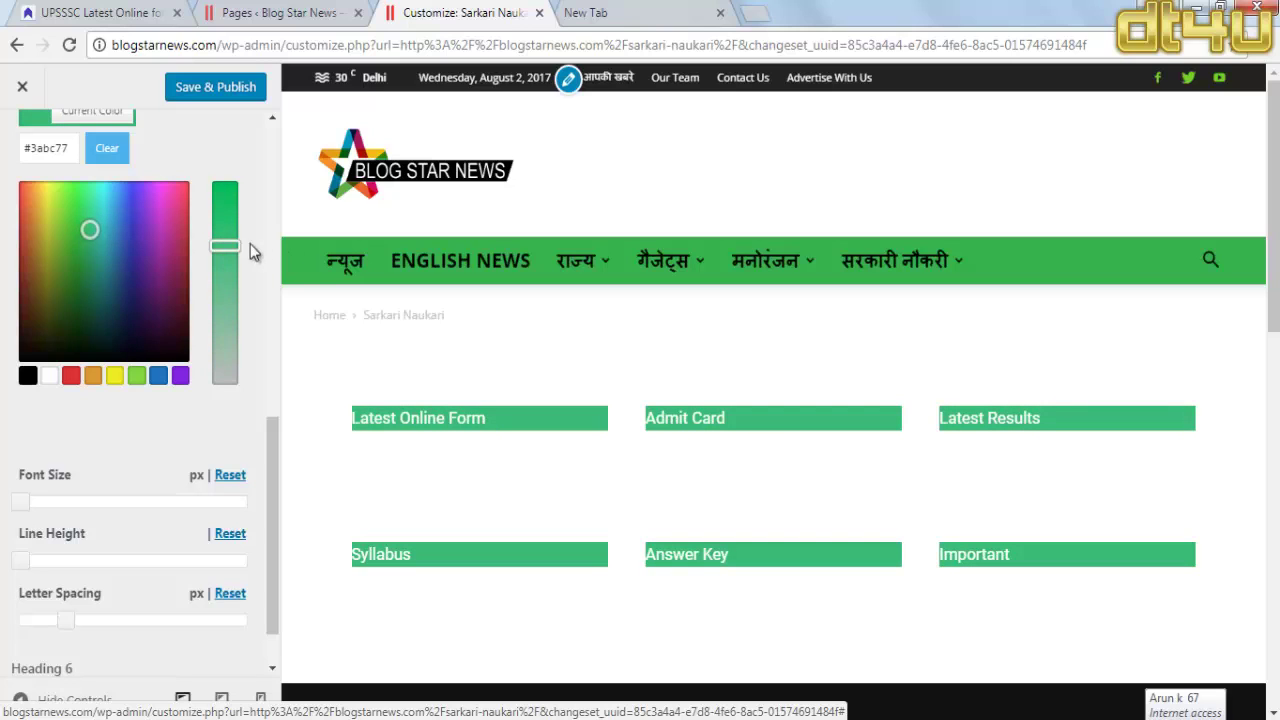
mouse_move(228, 245)
left_mouse_down()
mouse_move(230, 212)
mouse_move(224, 240)
left_mouse_up()
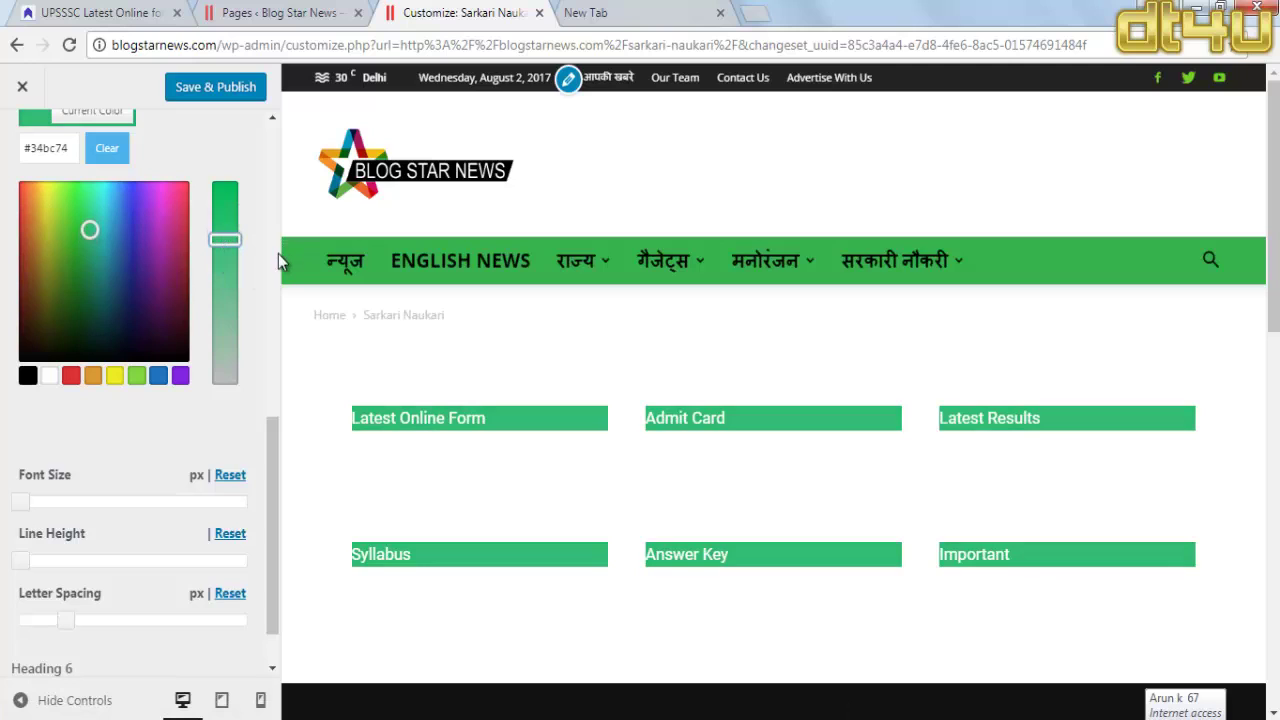
Step: Set the Heading 5 font size to 18px and its line height to 1.6
scroll(50, 460, "down", 1)
left_click_drag(20, 442, 42, 443)
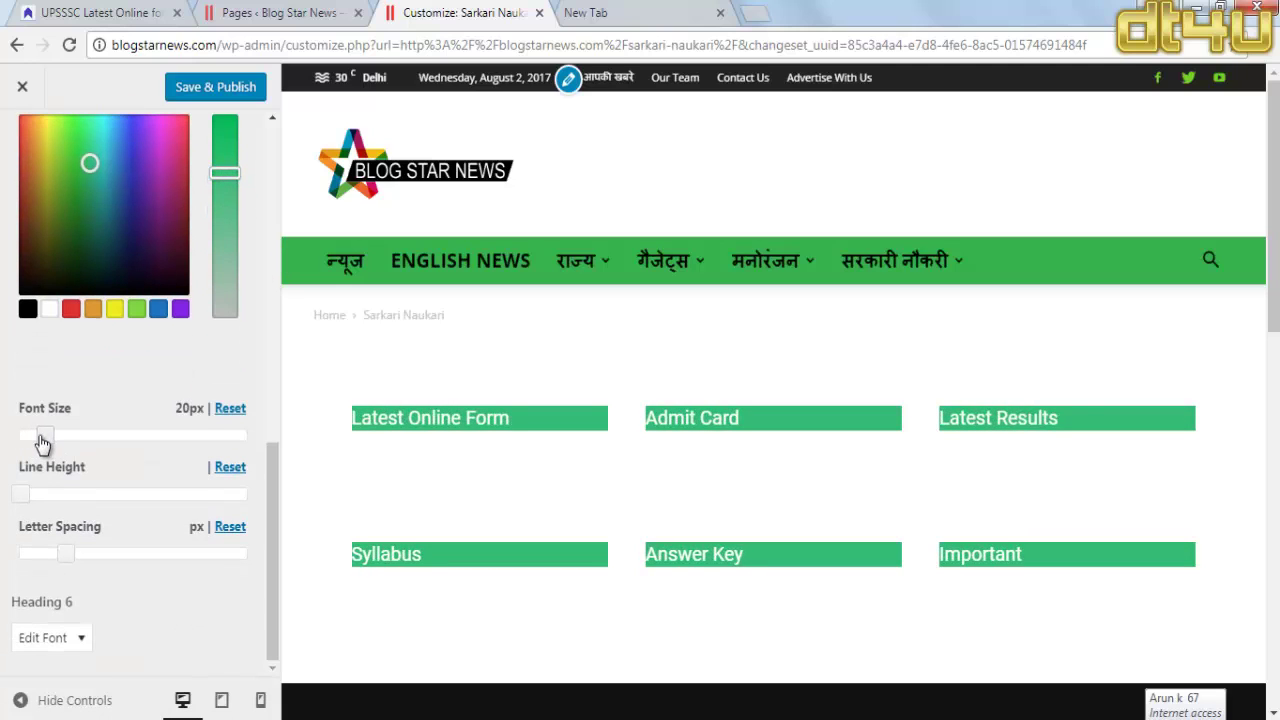
left_click_drag(42, 443, 36, 443)
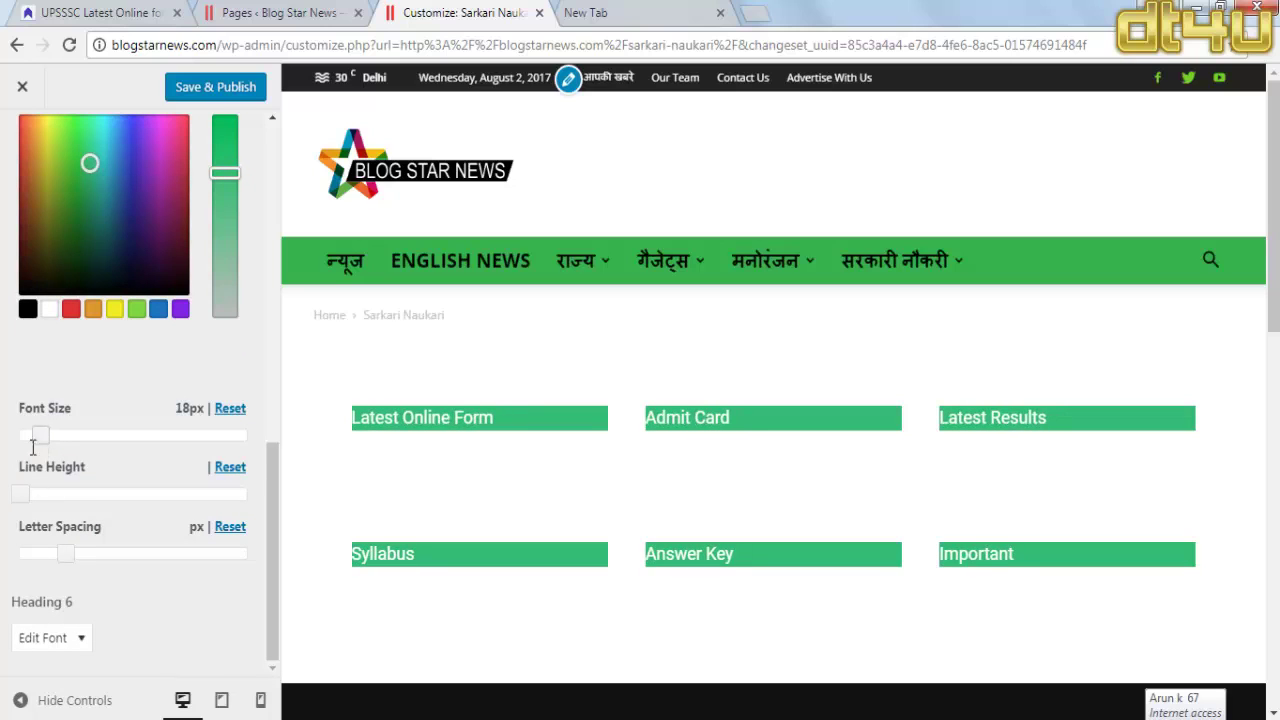
left_click_drag(22, 496, 74, 505)
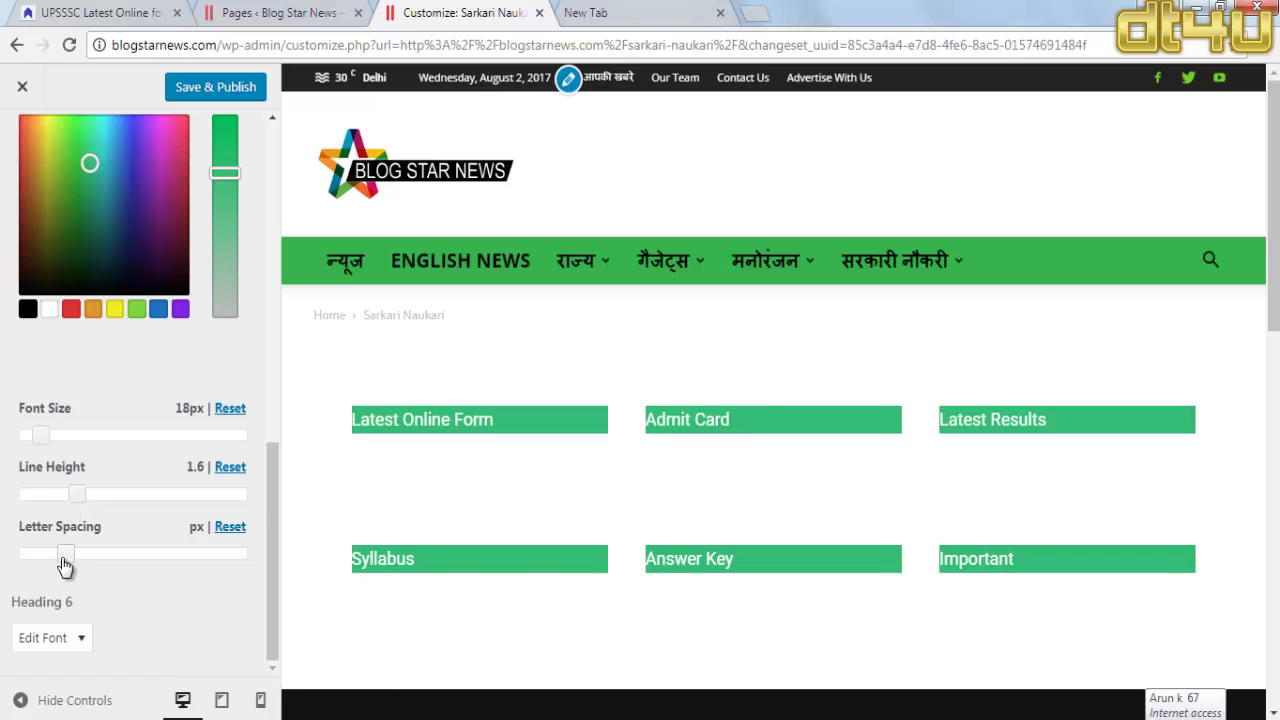
Step: Open the Heading 5 positioning settings and set the top, left and right margins to 0px
scroll(135, 217, "up", 3)
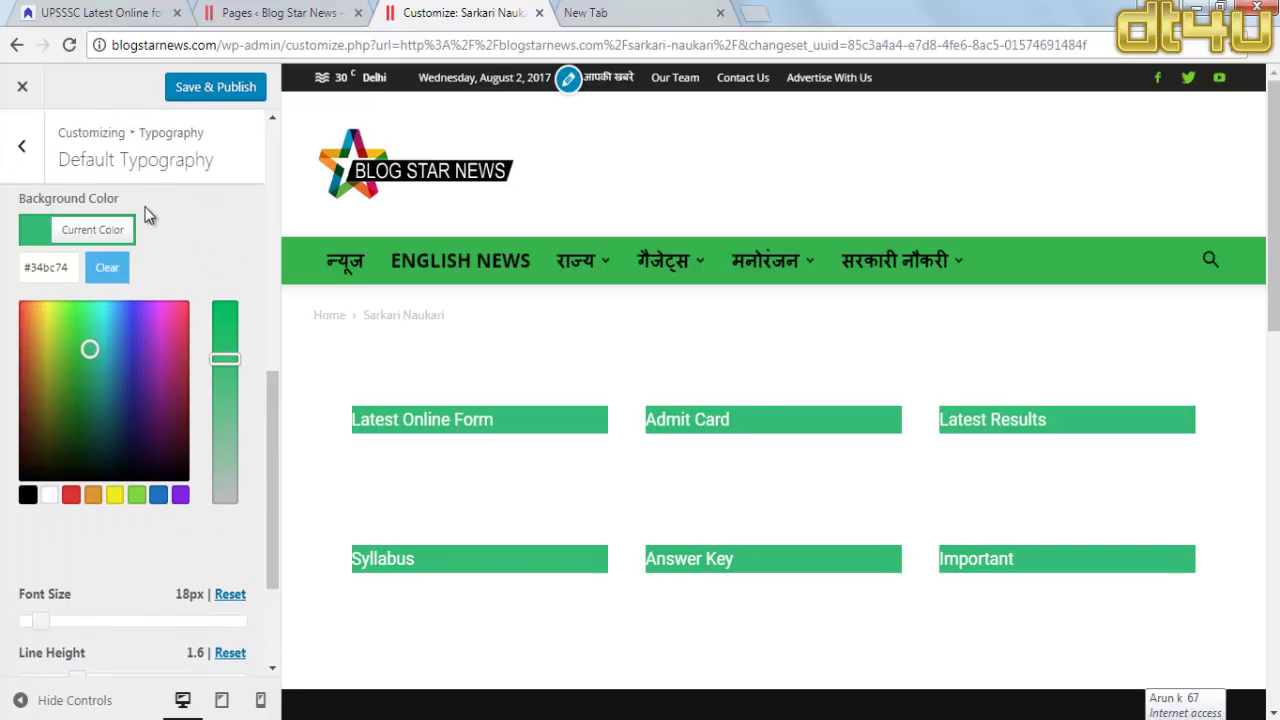
scroll(118, 258, "up", 2)
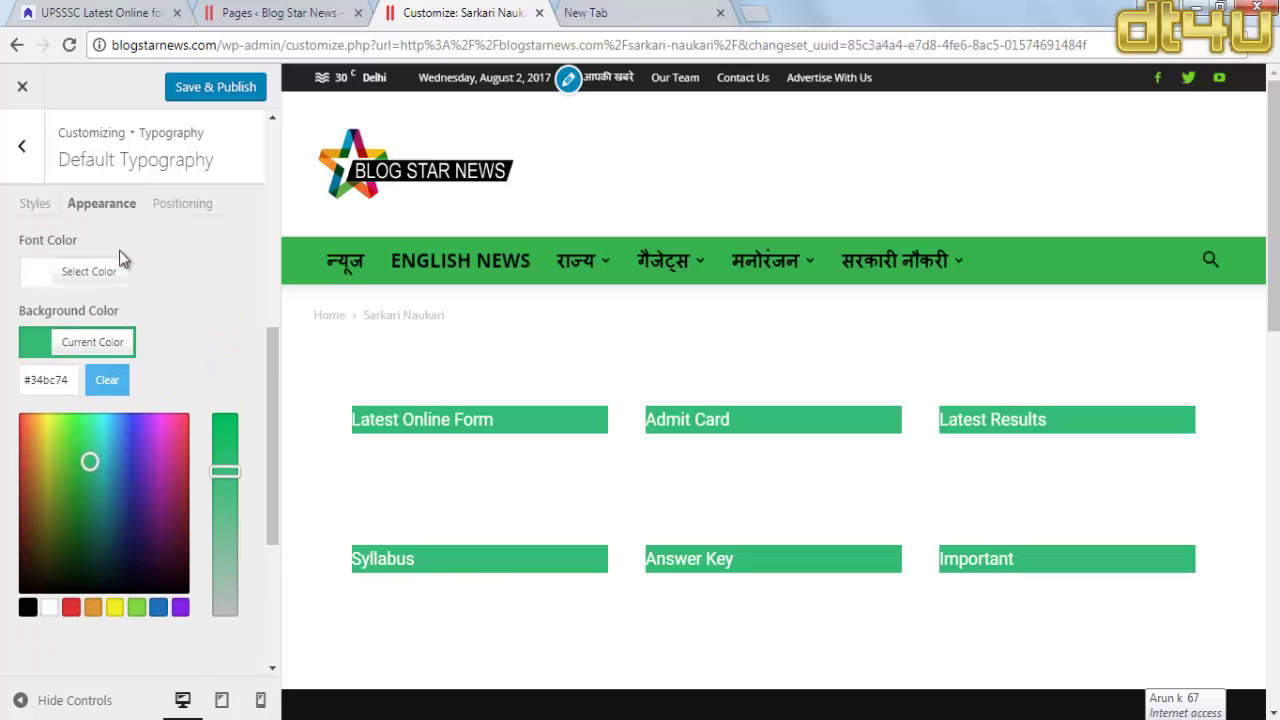
left_click(196, 219)
left_click(122, 350)
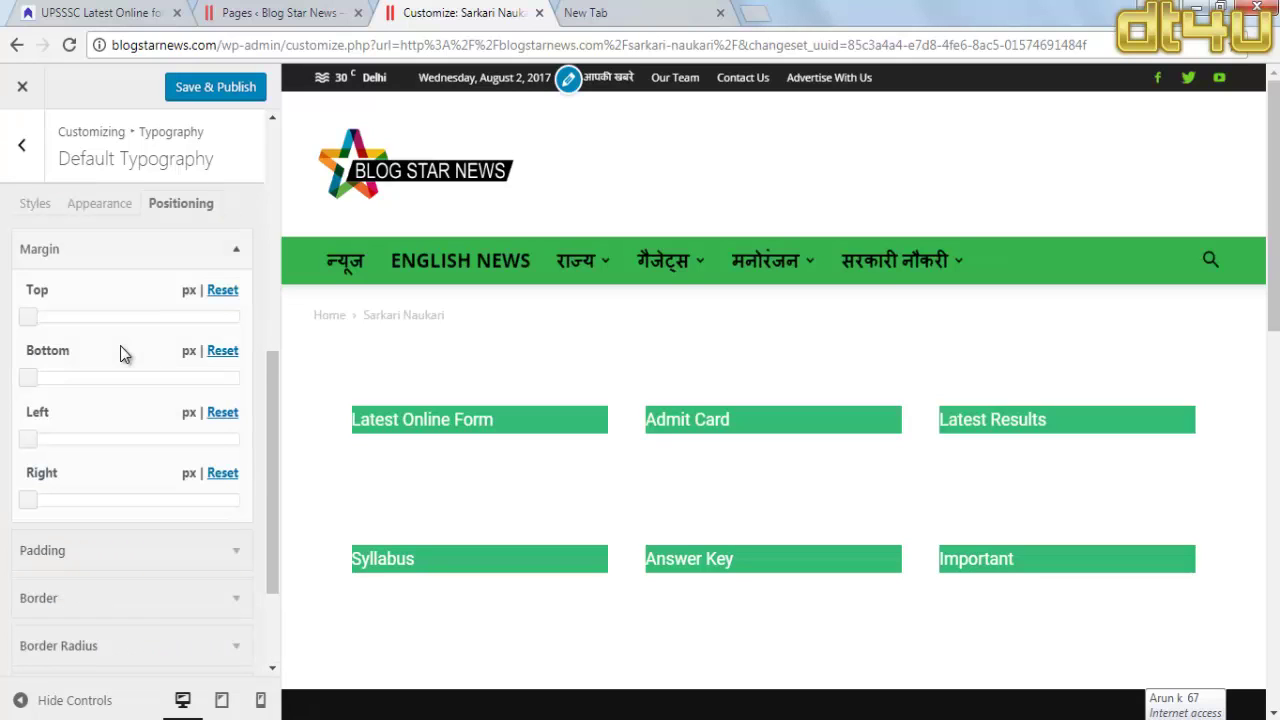
mouse_move(34, 323)
left_mouse_down()
mouse_move(57, 331)
mouse_move(24, 329)
left_mouse_up()
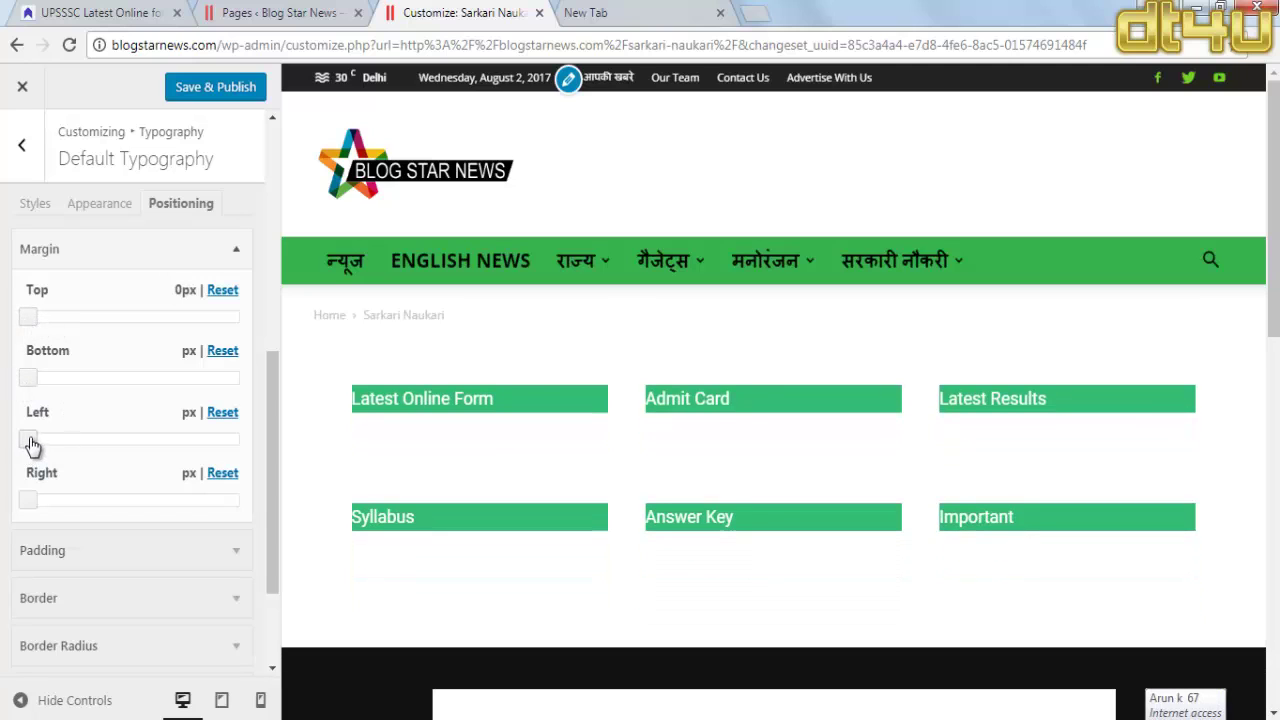
mouse_move(31, 443)
left_mouse_down()
mouse_move(57, 445)
mouse_move(15, 444)
left_mouse_up()
mouse_move(28, 500)
left_mouse_down()
mouse_move(63, 503)
mouse_move(12, 501)
left_mouse_up()
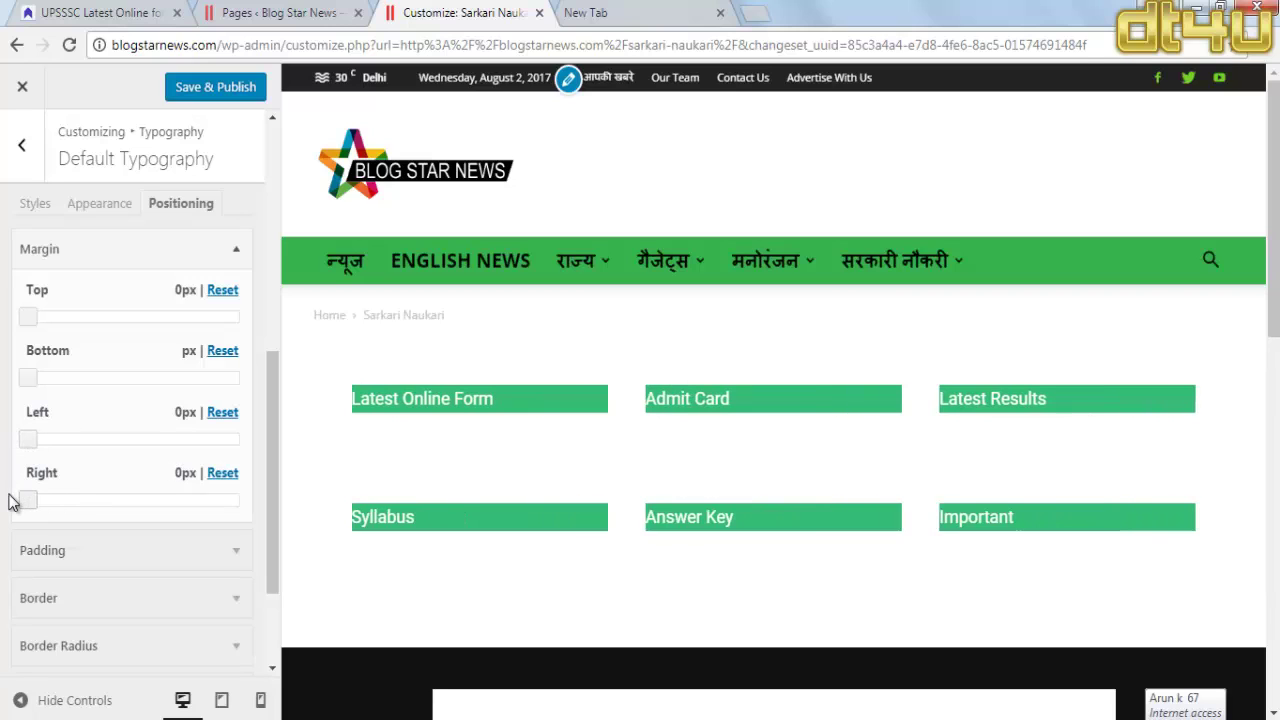
Step: Set the Heading 5 padding to 0px top, 0px bottom, 59px left and 2px right
left_click(100, 554)
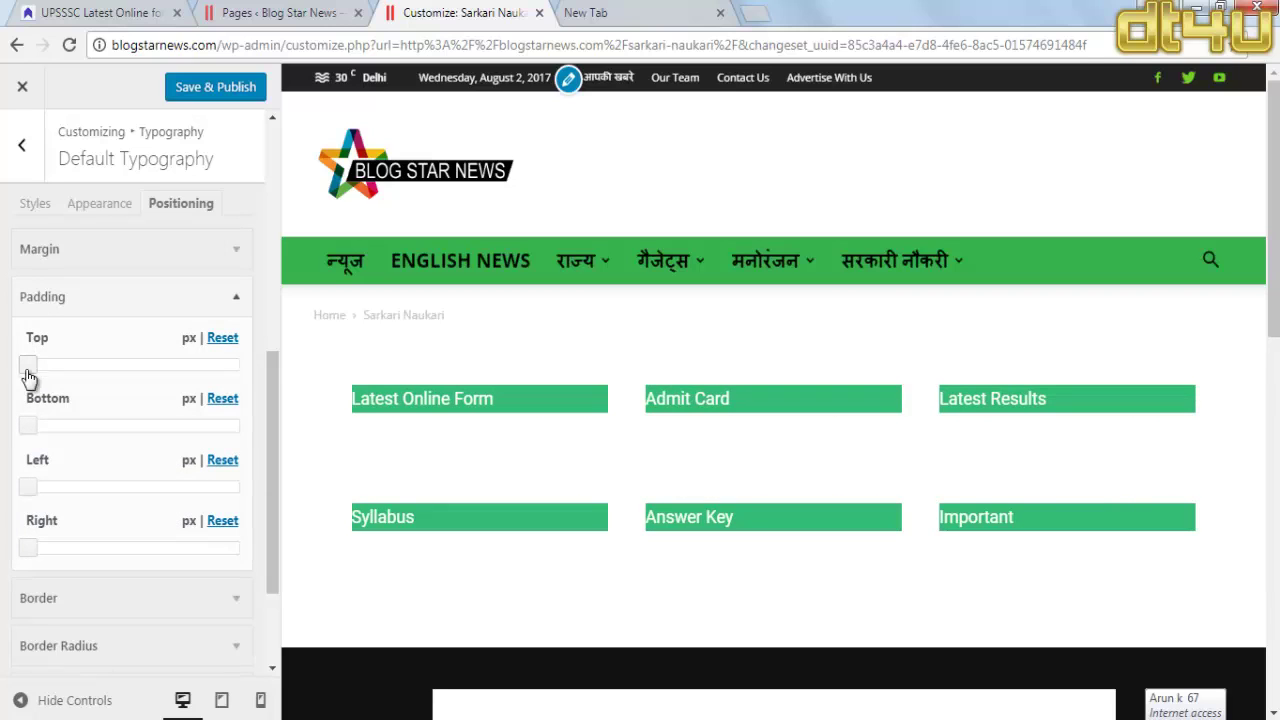
left_click_drag(28, 364, 11, 386)
mouse_move(34, 434)
left_mouse_down()
mouse_move(57, 435)
mouse_move(10, 430)
left_mouse_up()
left_click_drag(28, 487, 58, 490)
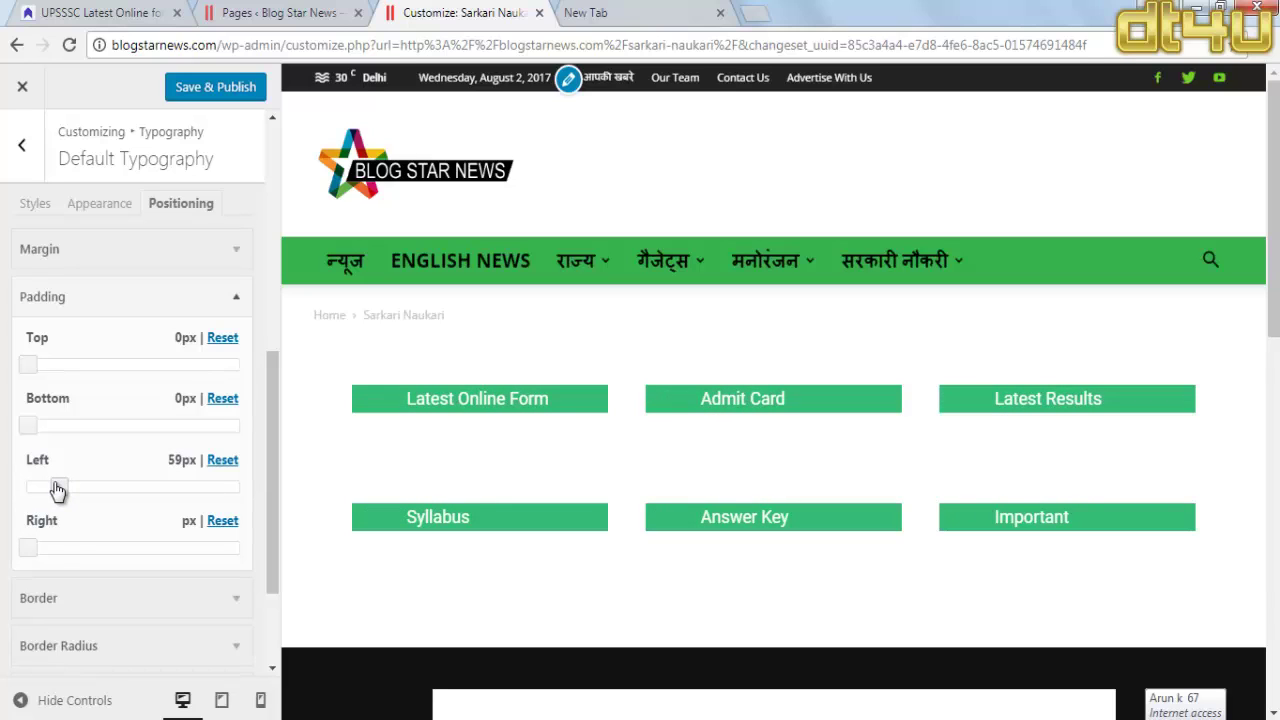
left_click_drag(24, 551, 37, 552)
Step: Try the red preset as the Heading 5 top border color, then clear that color
scroll(129, 489, "down", 1)
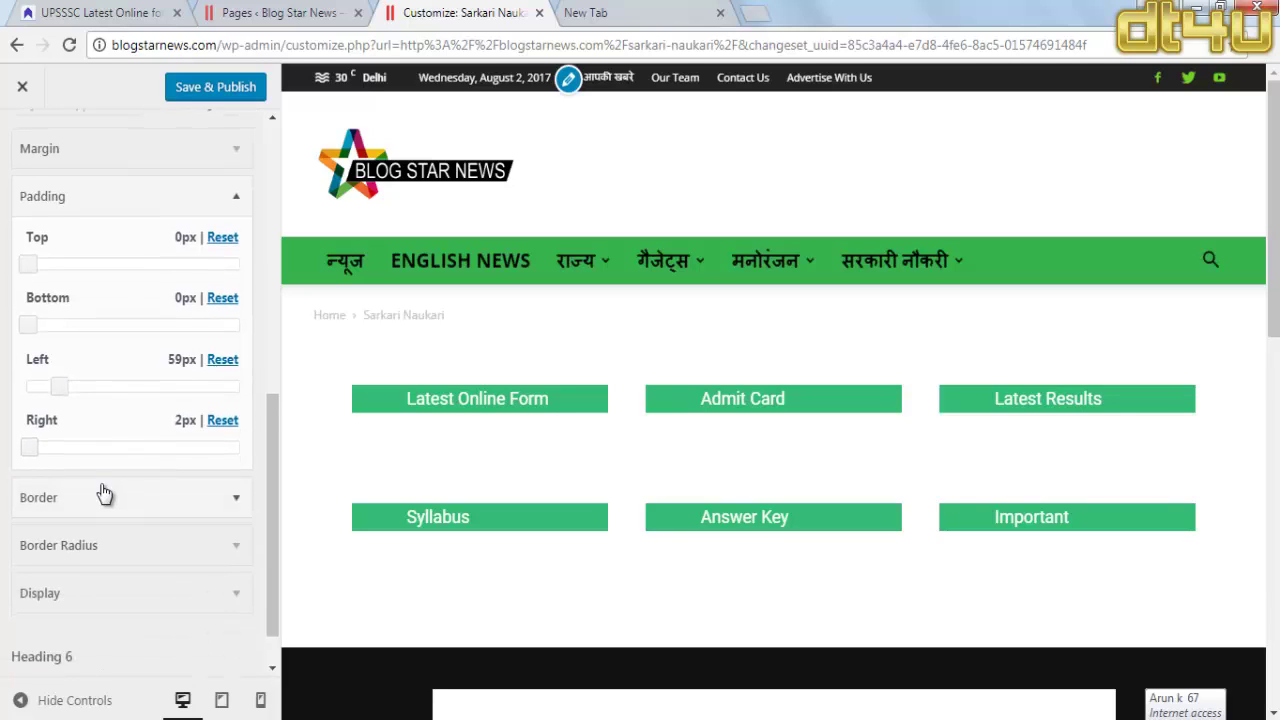
scroll(104, 494, "down", 1)
left_click(100, 455)
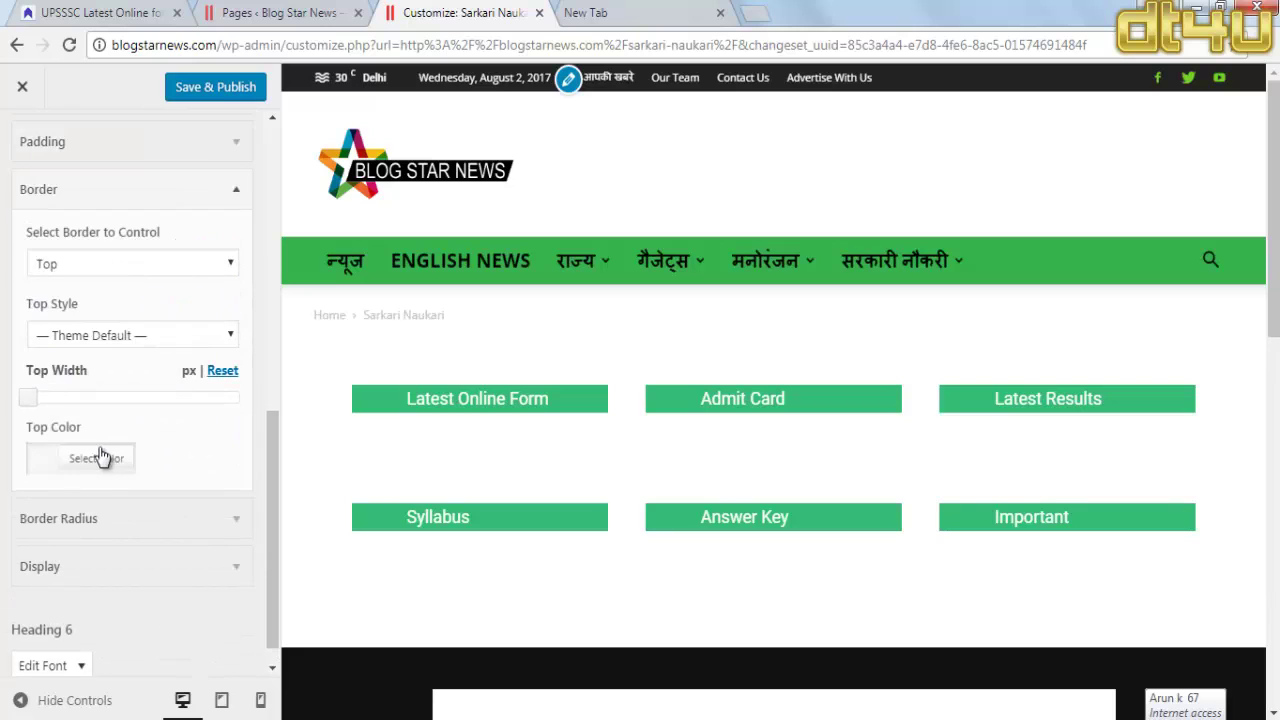
left_click(45, 470)
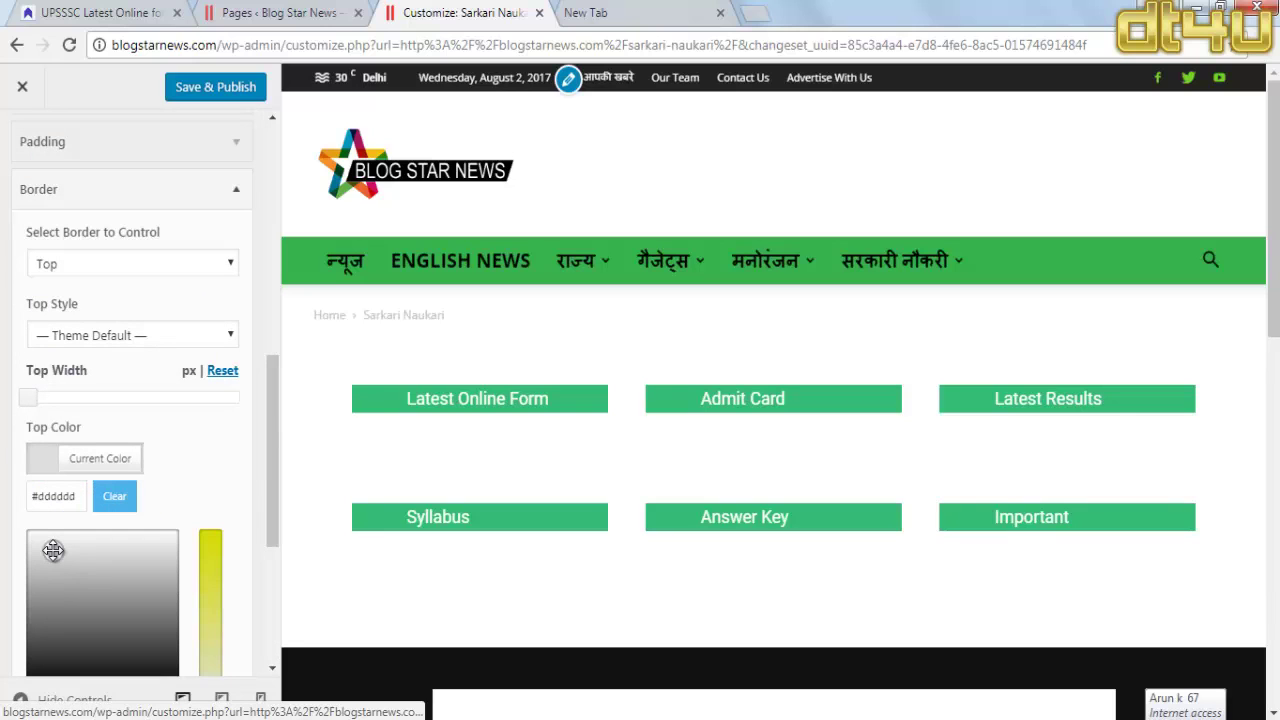
scroll(143, 520, "down", 2)
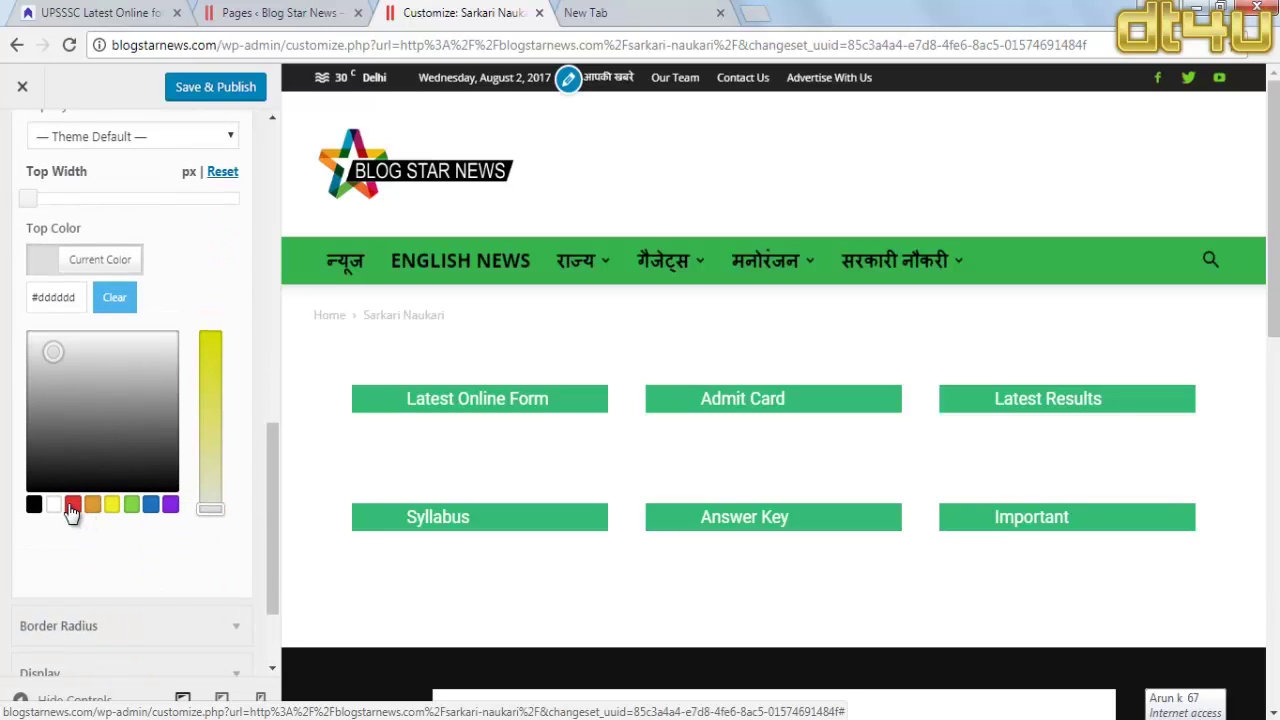
left_click(72, 506)
left_click(117, 302)
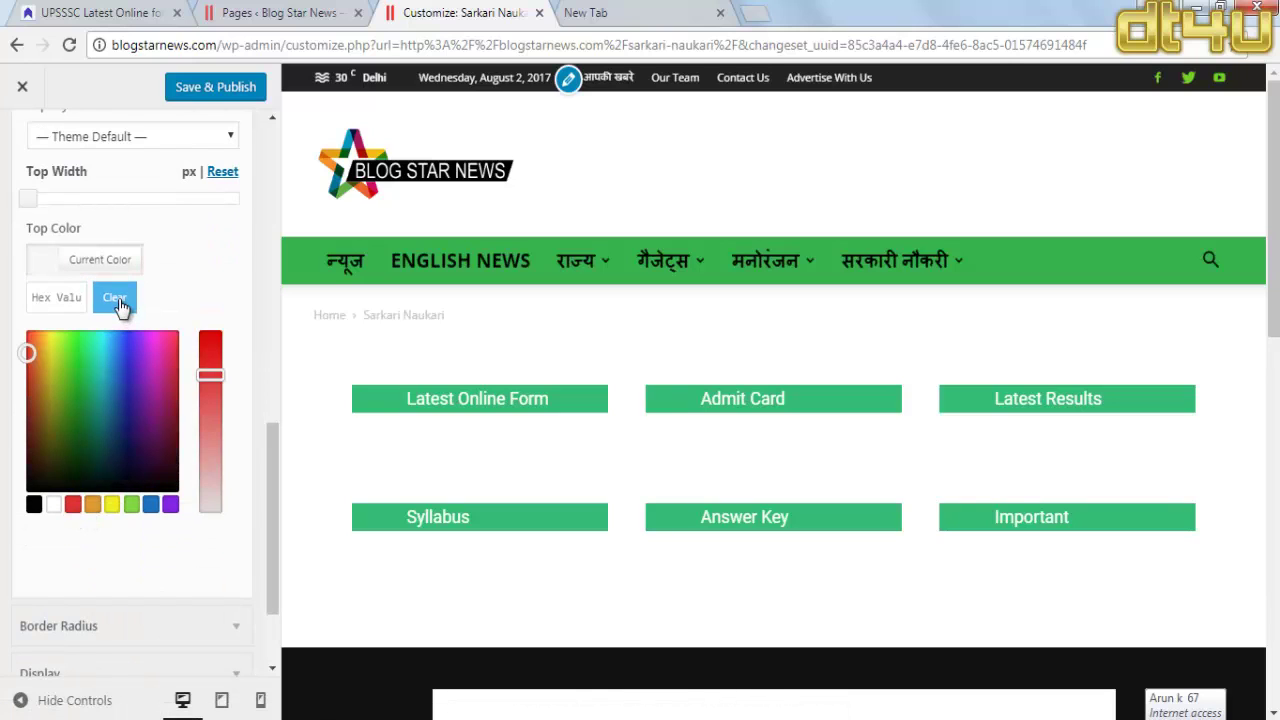
Step: Set the Heading 5 border radius to 8px on all four corners
scroll(110, 350, "down", 2)
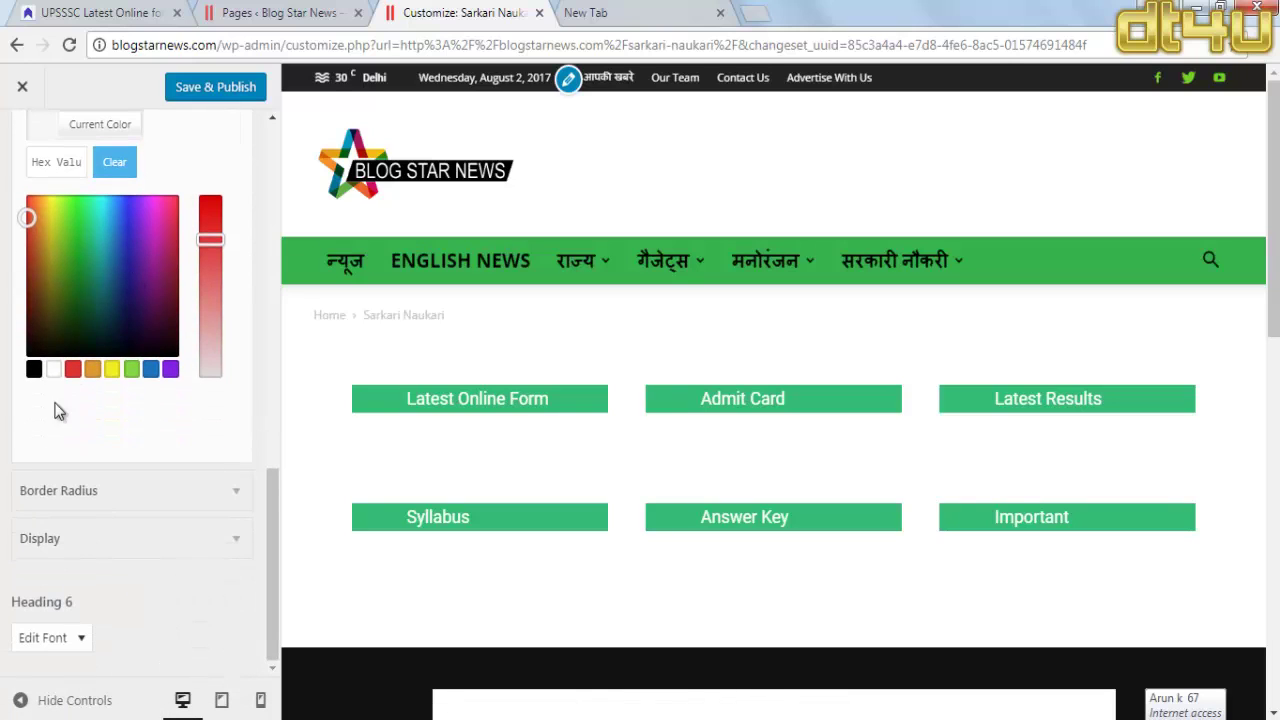
left_click(106, 491)
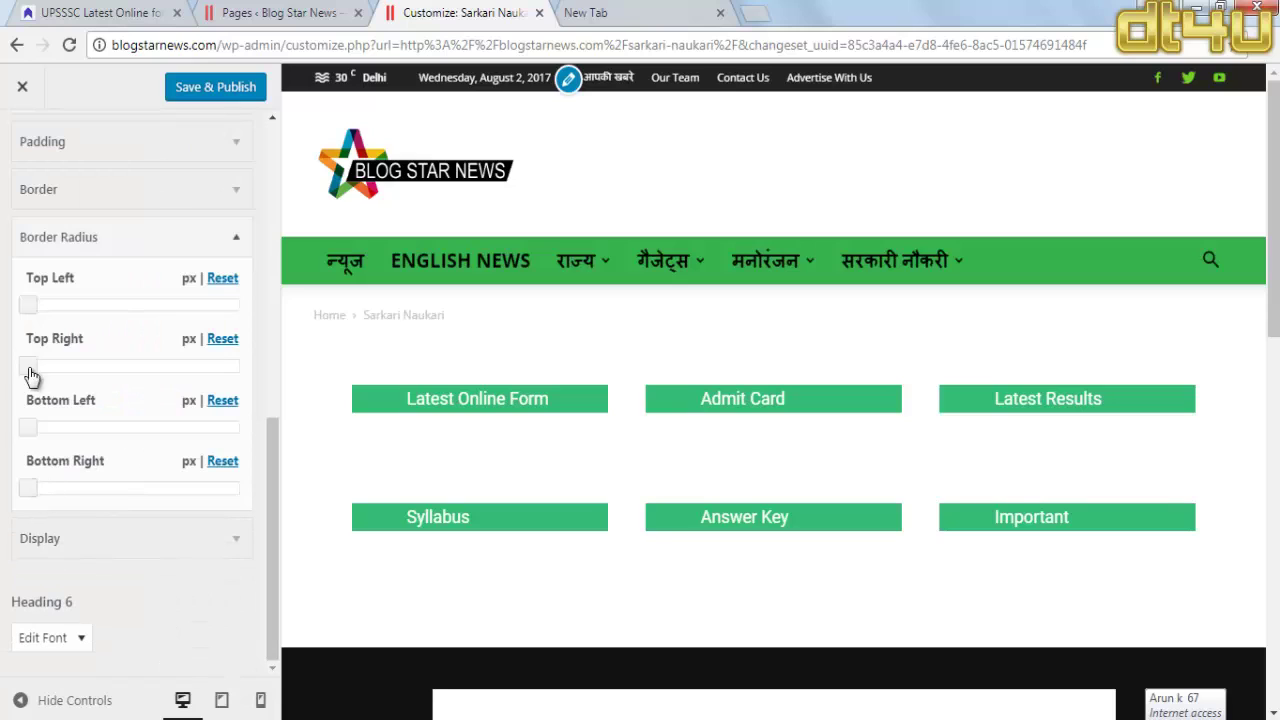
left_click_drag(38, 318, 53, 316)
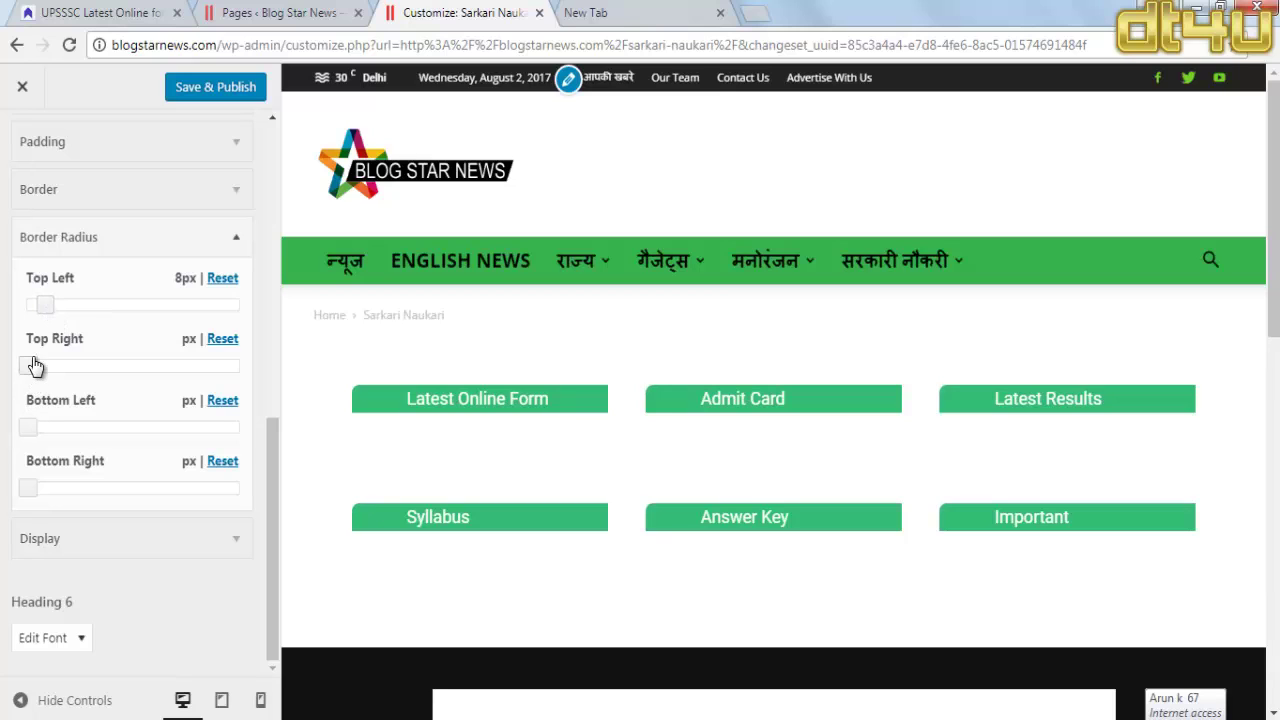
left_click_drag(30, 366, 46, 366)
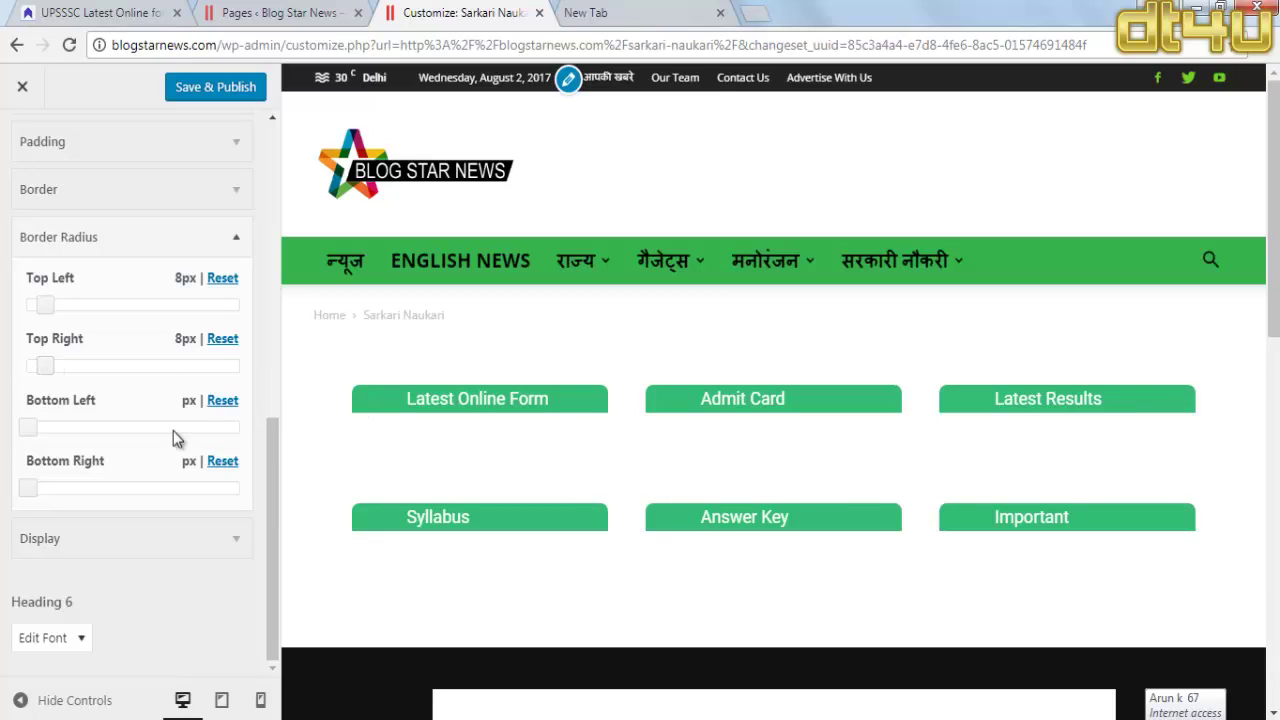
mouse_move(32, 430)
left_mouse_down()
mouse_move(80, 441)
mouse_move(54, 434)
left_mouse_up()
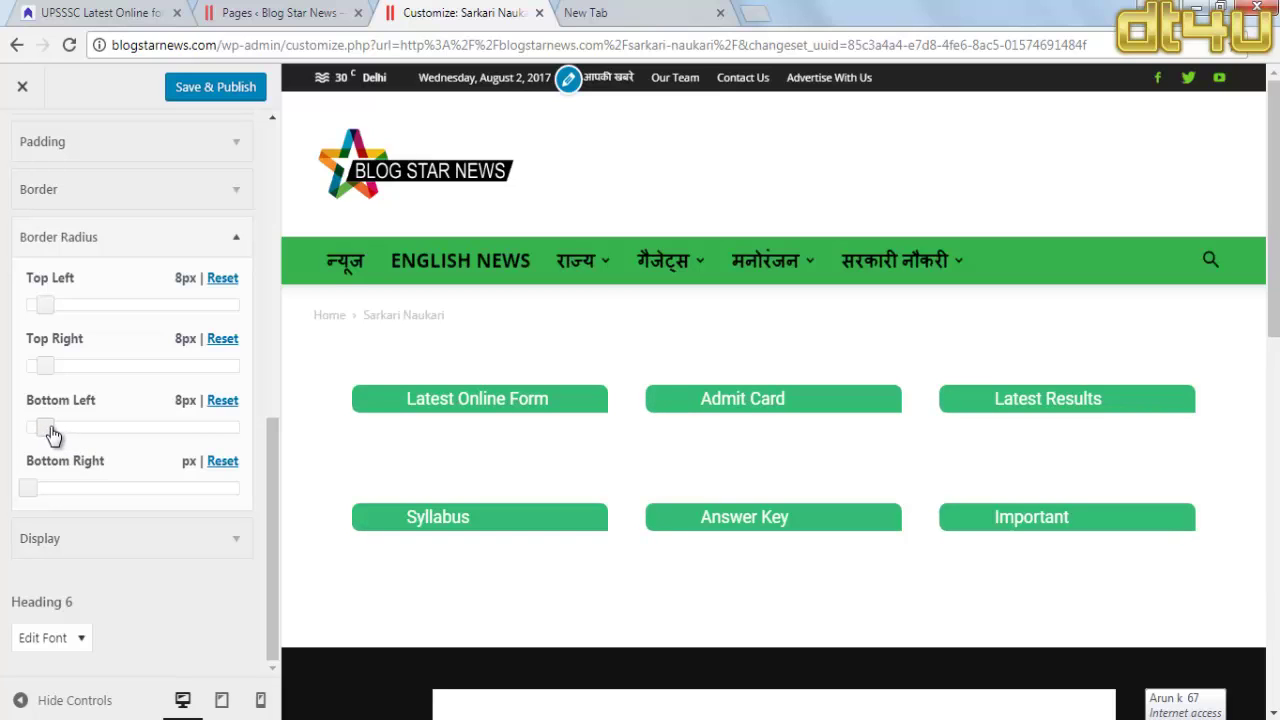
left_click_drag(30, 489, 45, 496)
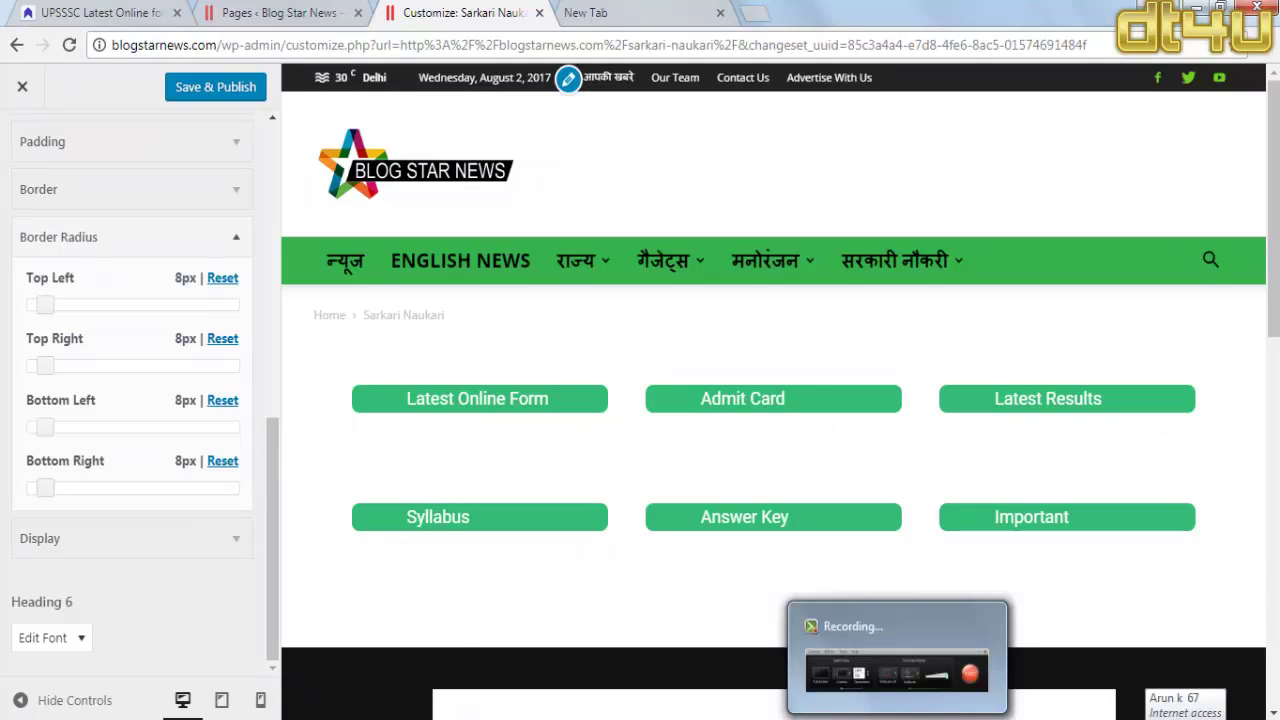
left_click(898, 717)
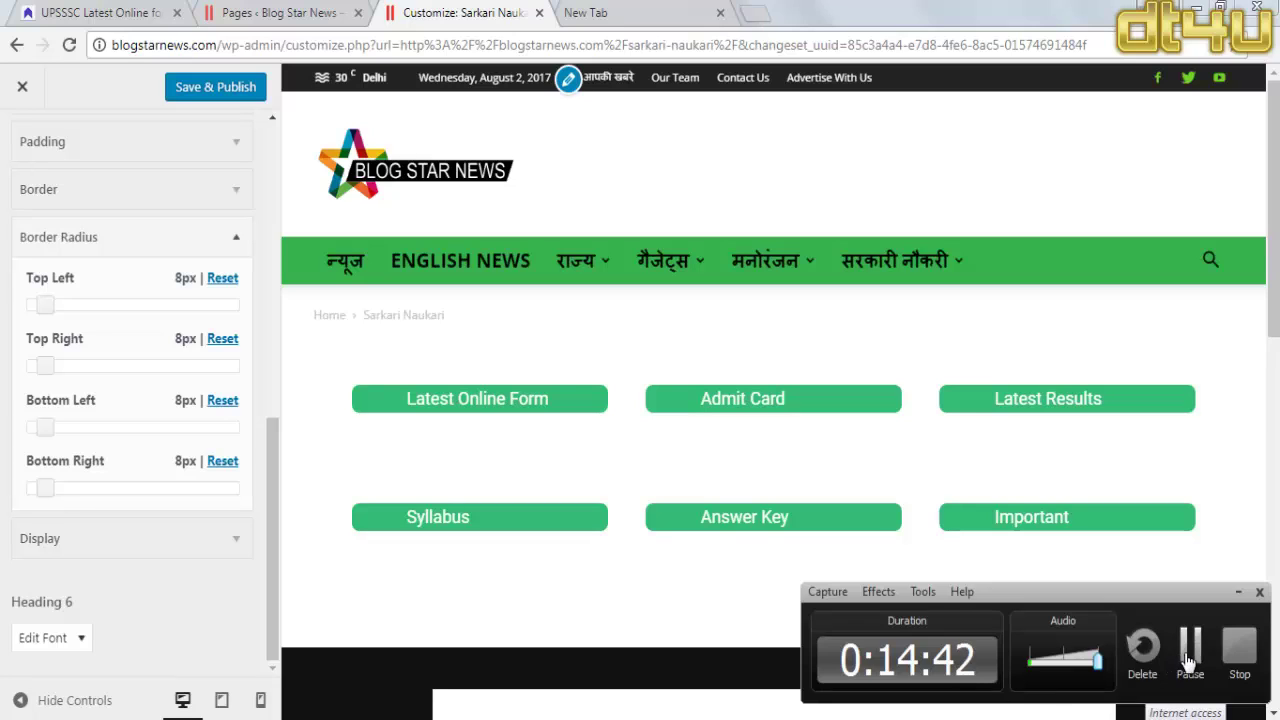
left_click(1188, 661)
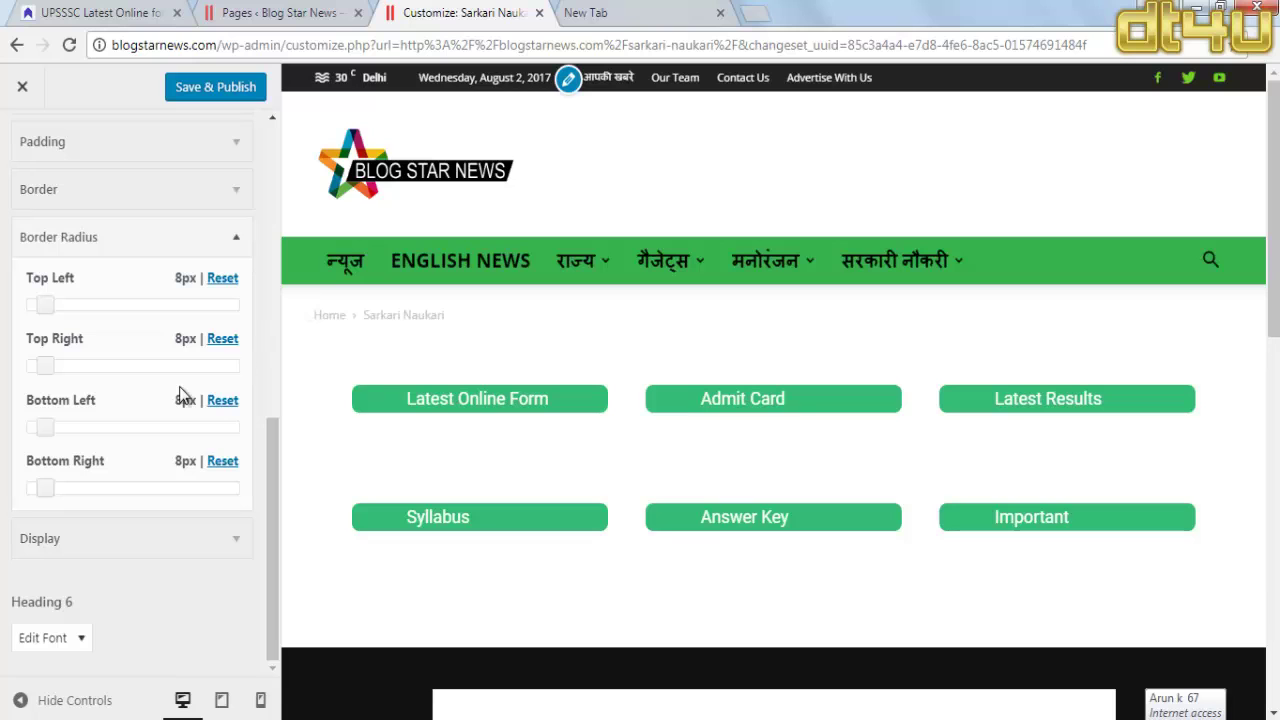
Step: Set the Heading 5 background color to green #33b75b and publish the customizer changes
scroll(130, 311, "up", 1)
scroll(115, 266, "up", 2)
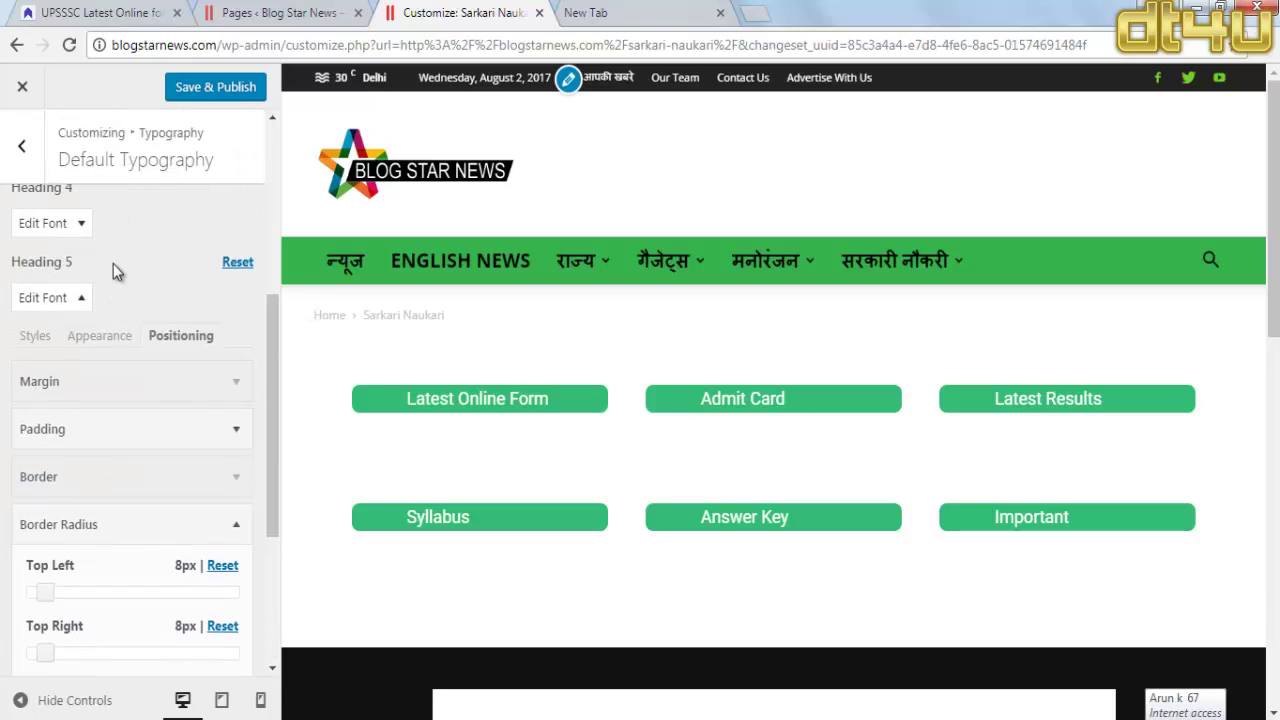
scroll(108, 378, "down", 2)
scroll(92, 365, "up", 1)
scroll(85, 348, "up", 1)
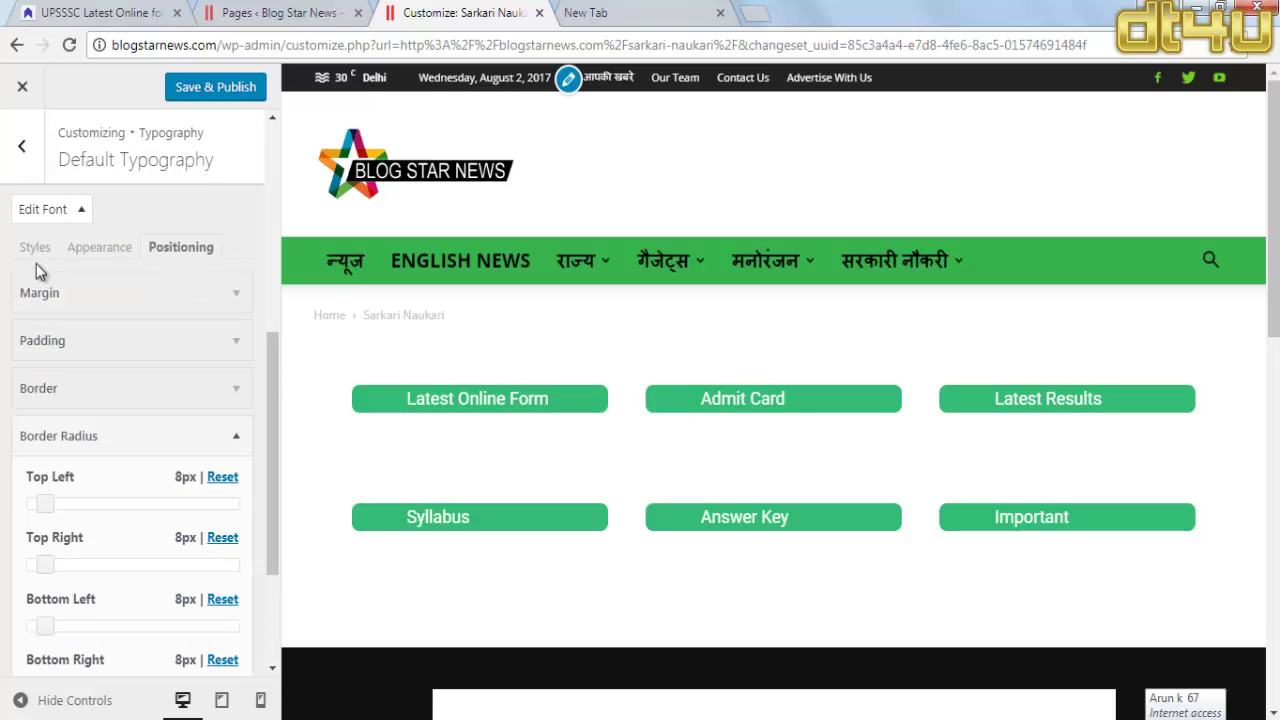
left_click(101, 247)
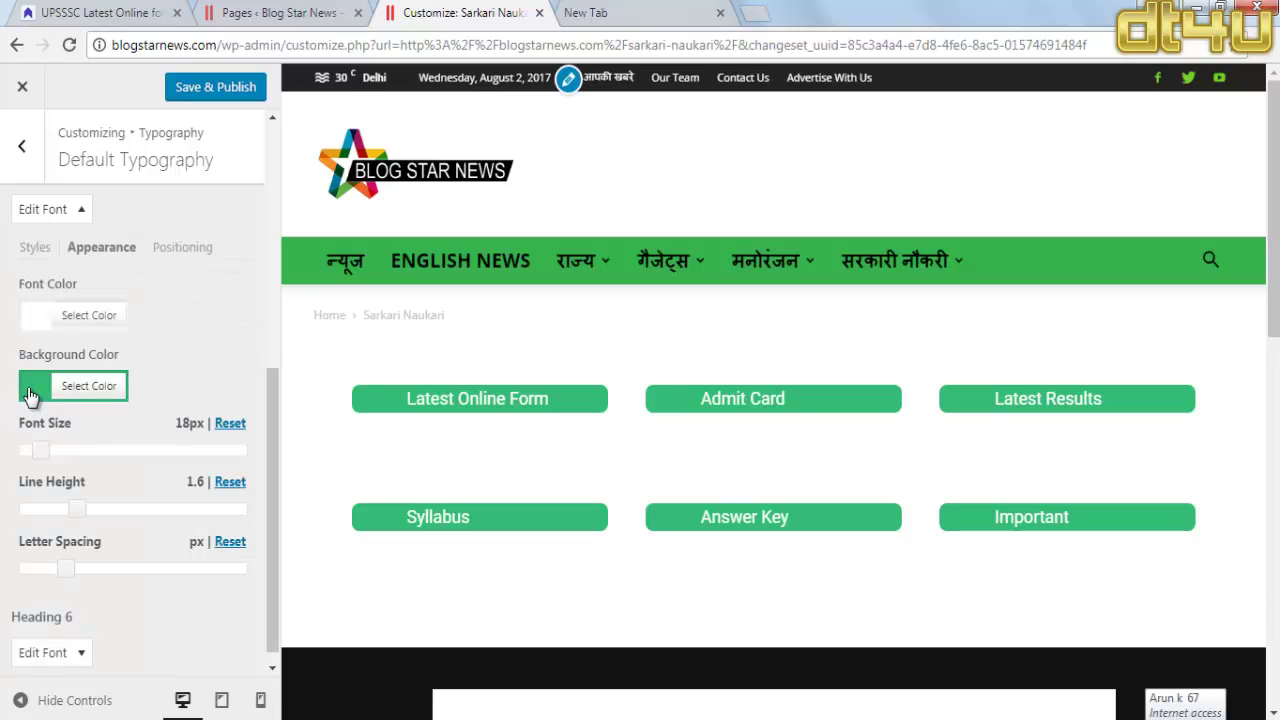
left_click(33, 389)
mouse_move(91, 508)
left_mouse_down()
mouse_move(80, 503)
mouse_move(87, 511)
left_mouse_up()
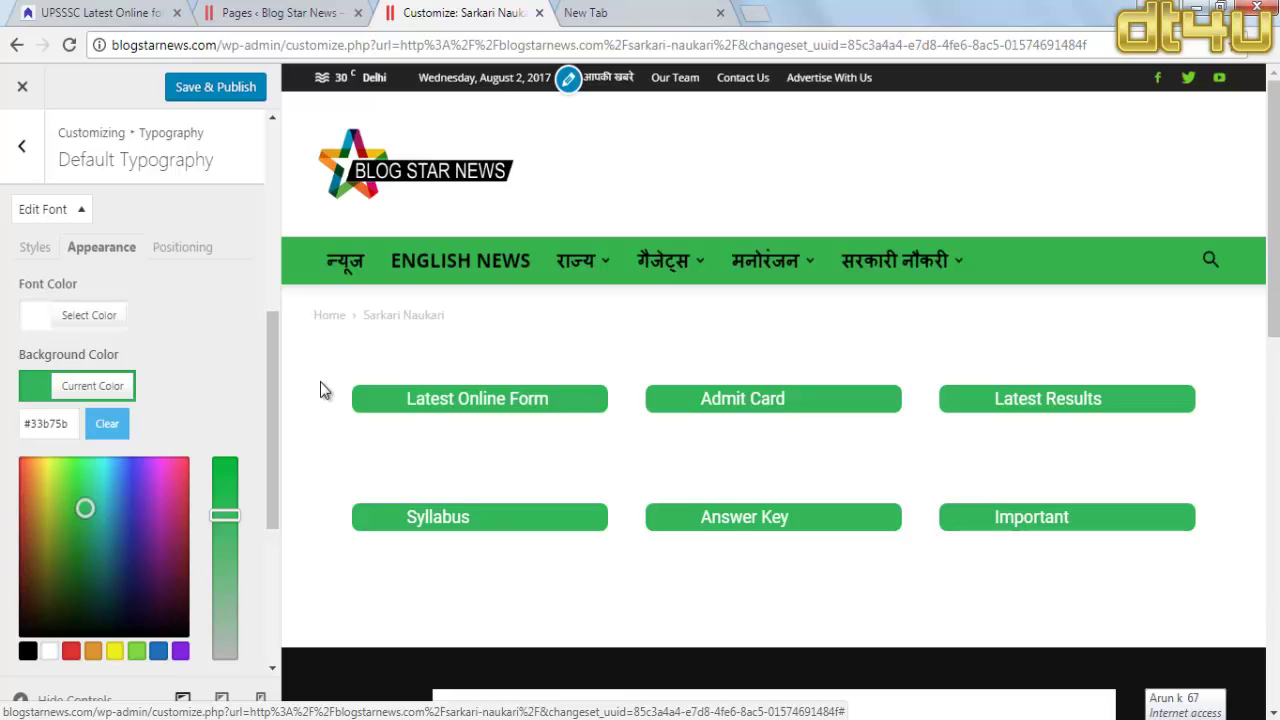
scroll(320, 390, "down", 3)
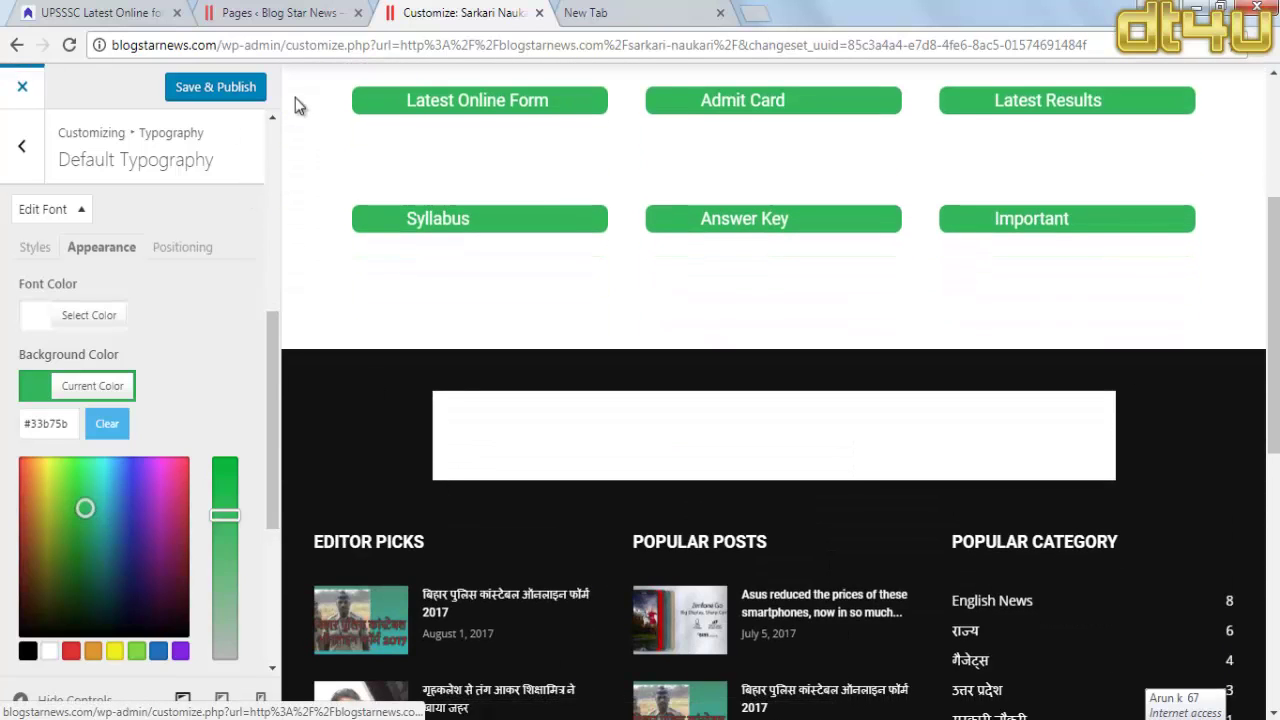
left_click(257, 87)
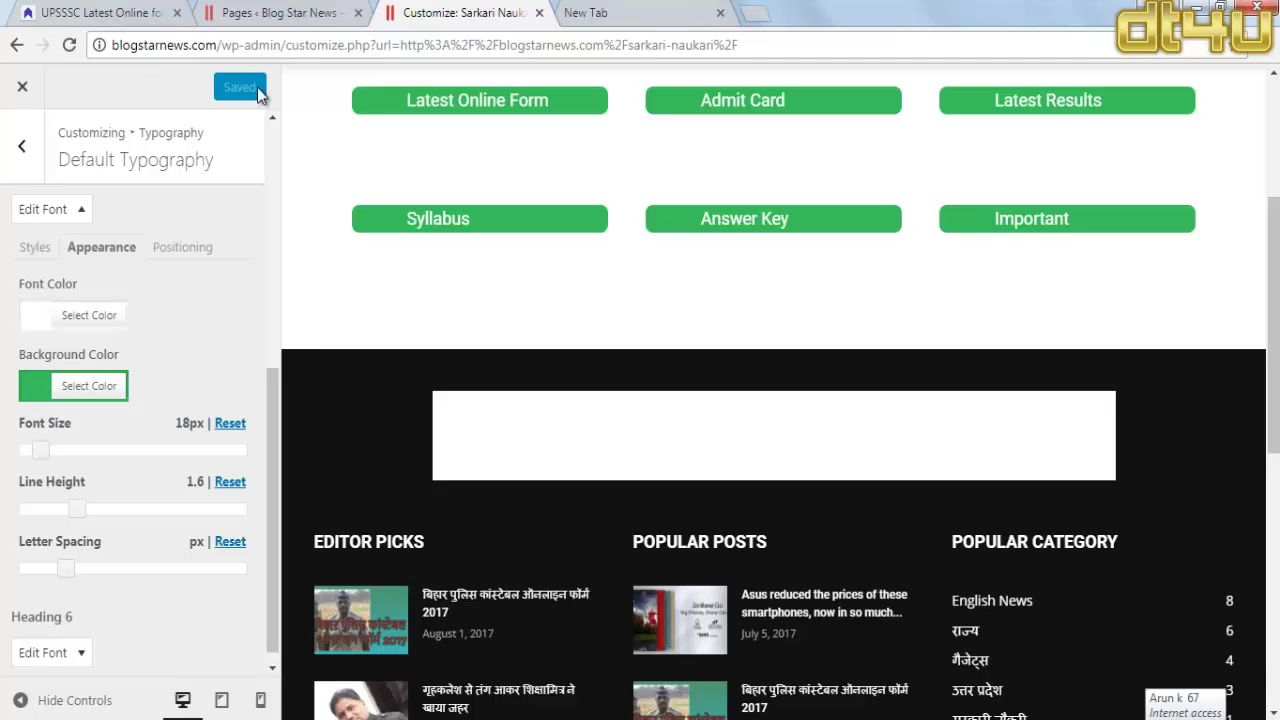
Step: Switch to the UPSSSC site, inspect the Latest Online Form box and select the expanded list div beneath its heading
left_click(275, 12)
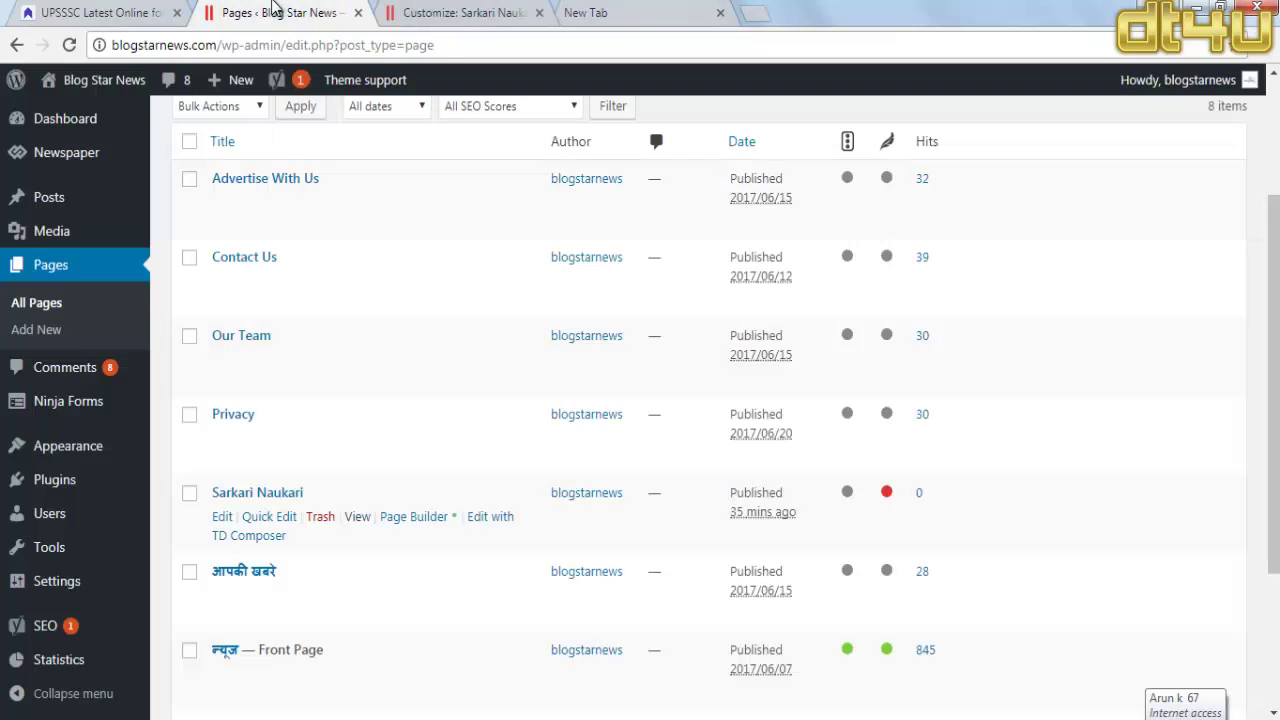
left_click(112, 12)
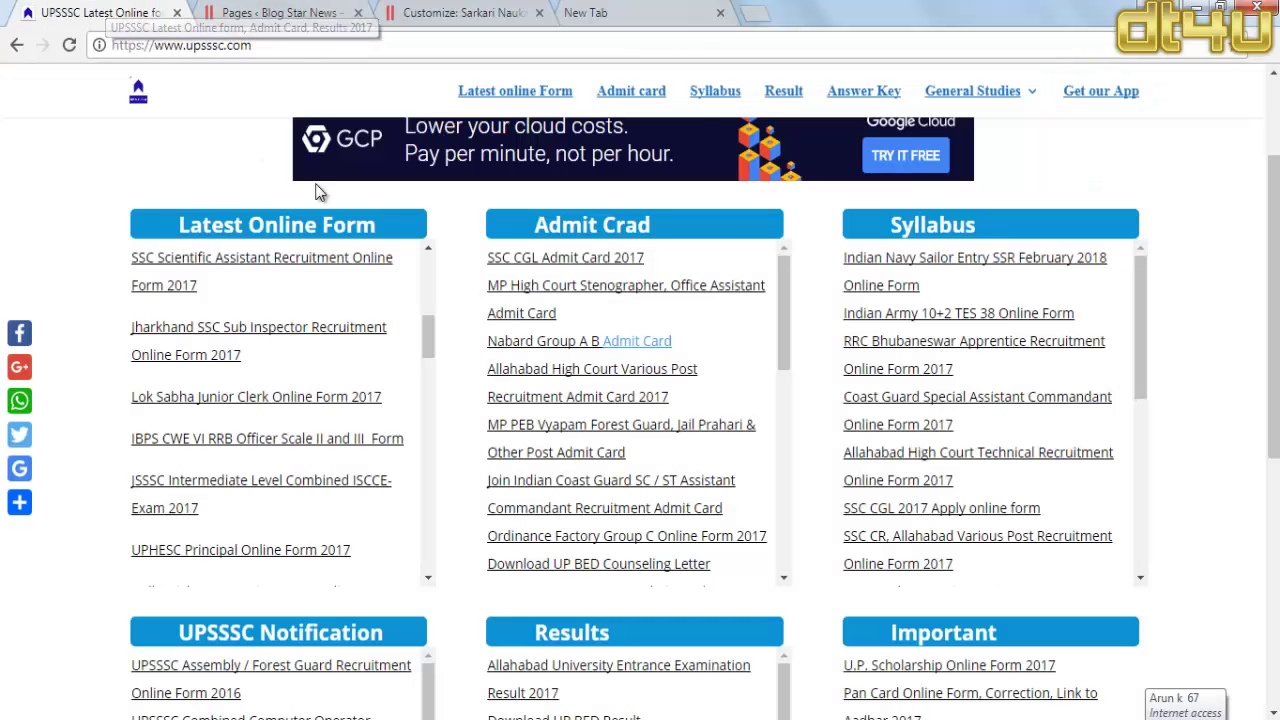
right_click(168, 236)
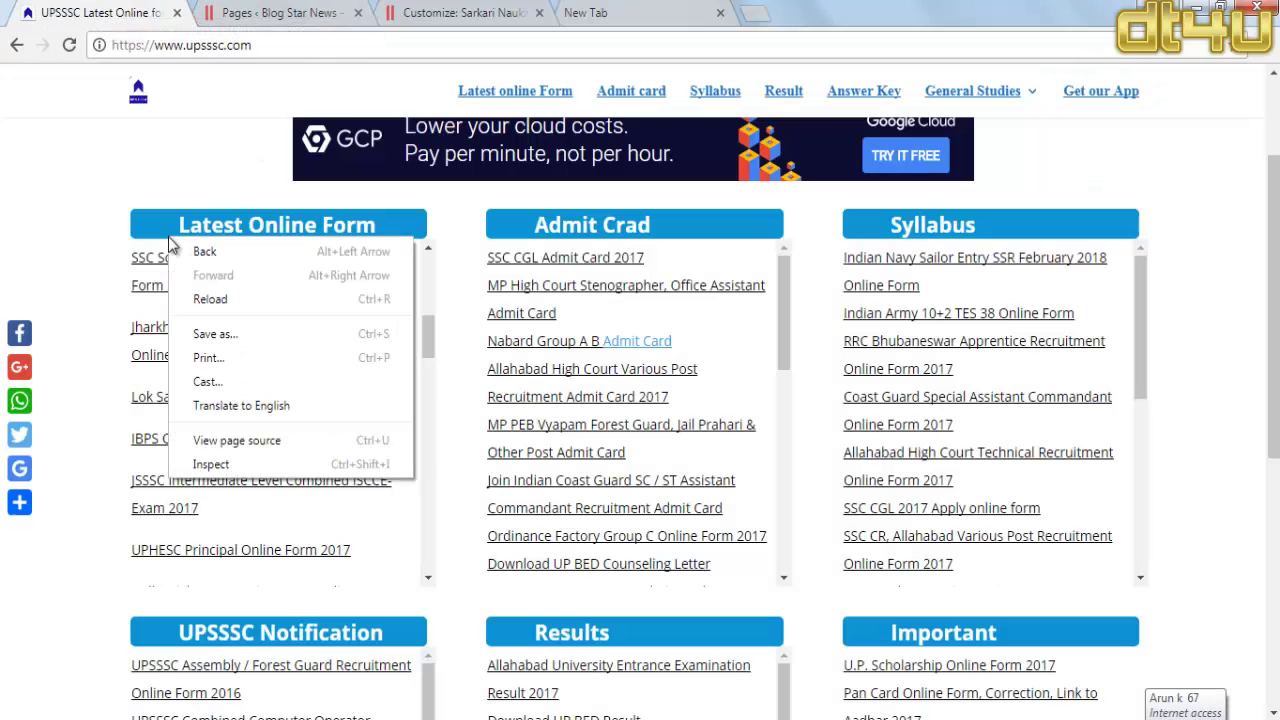
left_click(223, 462)
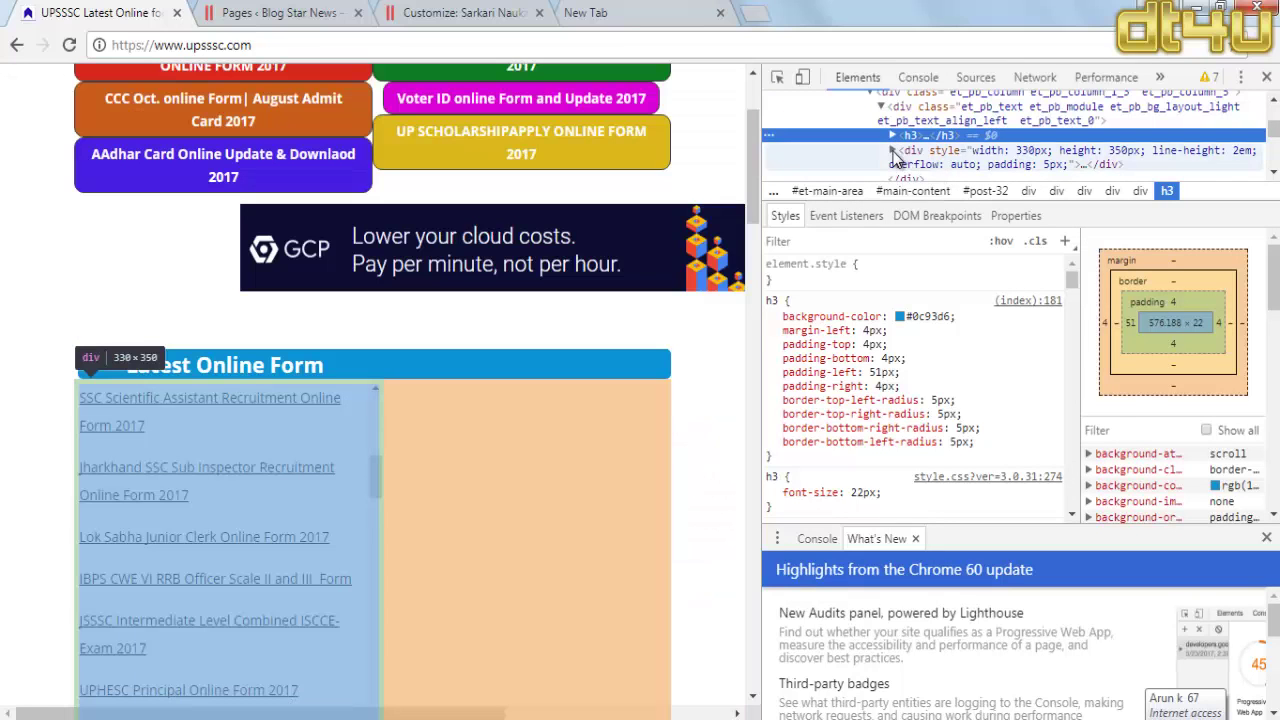
left_click(894, 151)
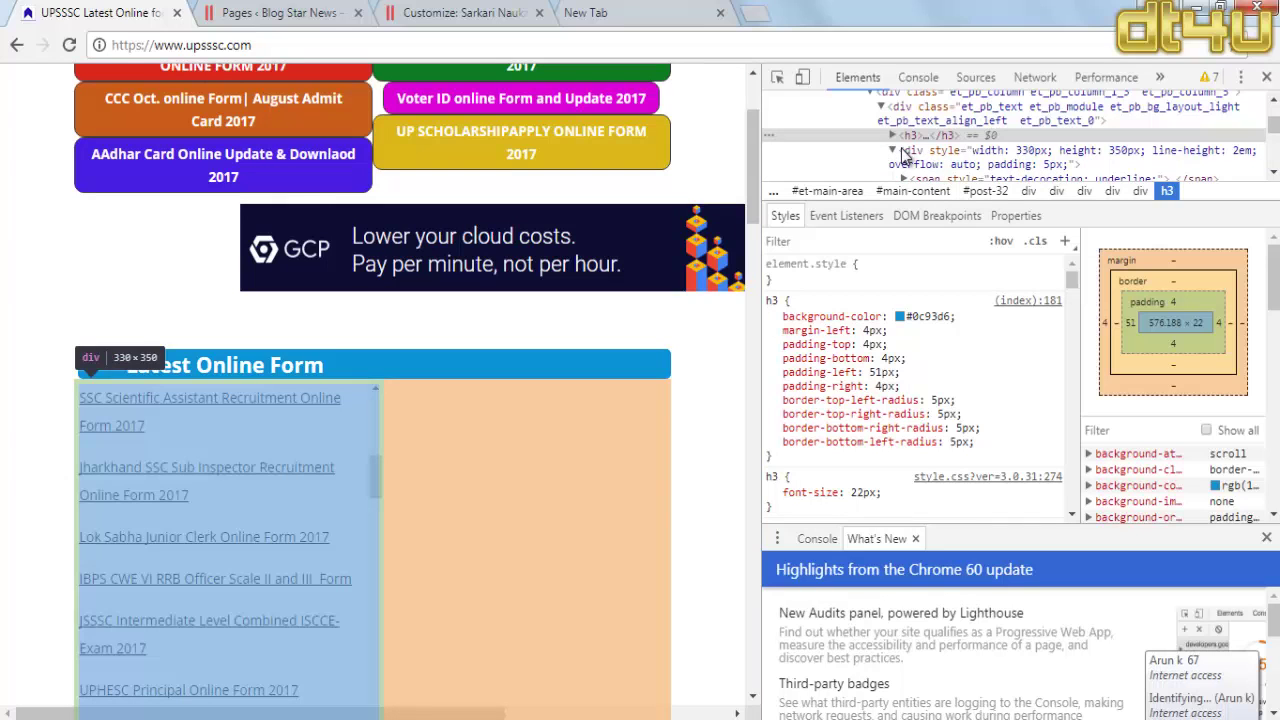
left_click(970, 158)
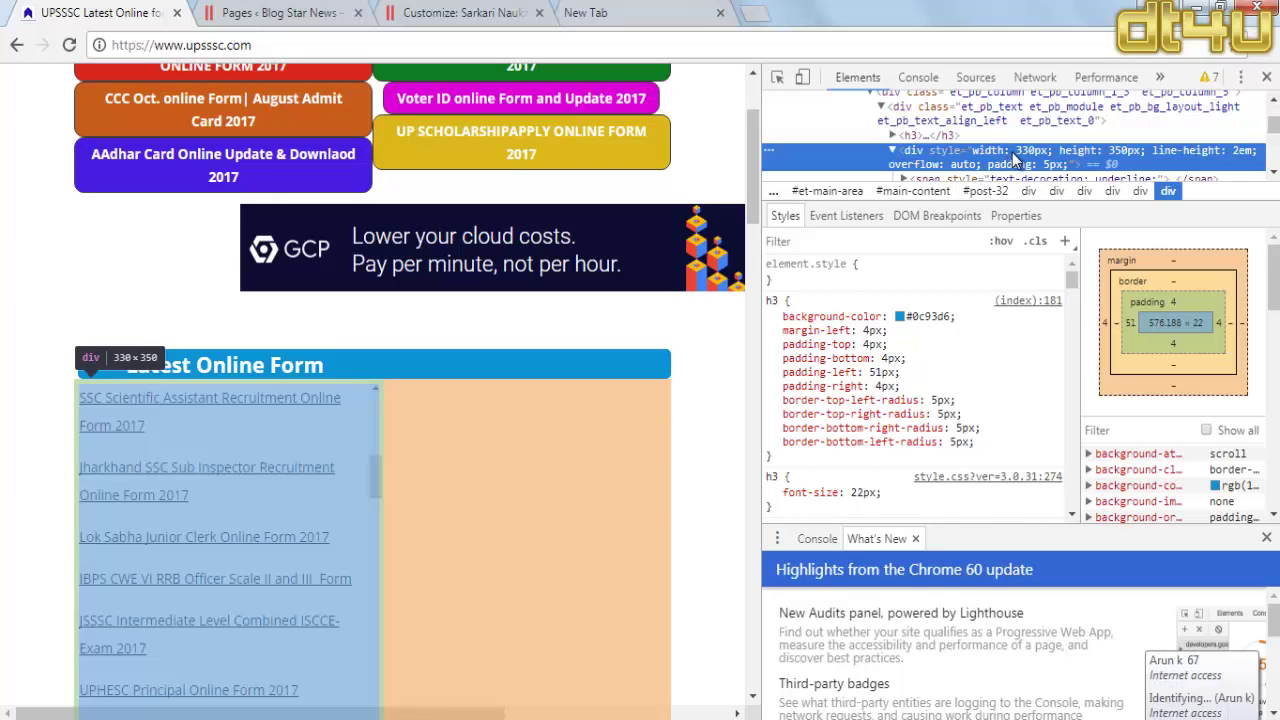
Step: Open the list div's HTML for editing, look through its child elements and close the developer tools
right_click(909, 153)
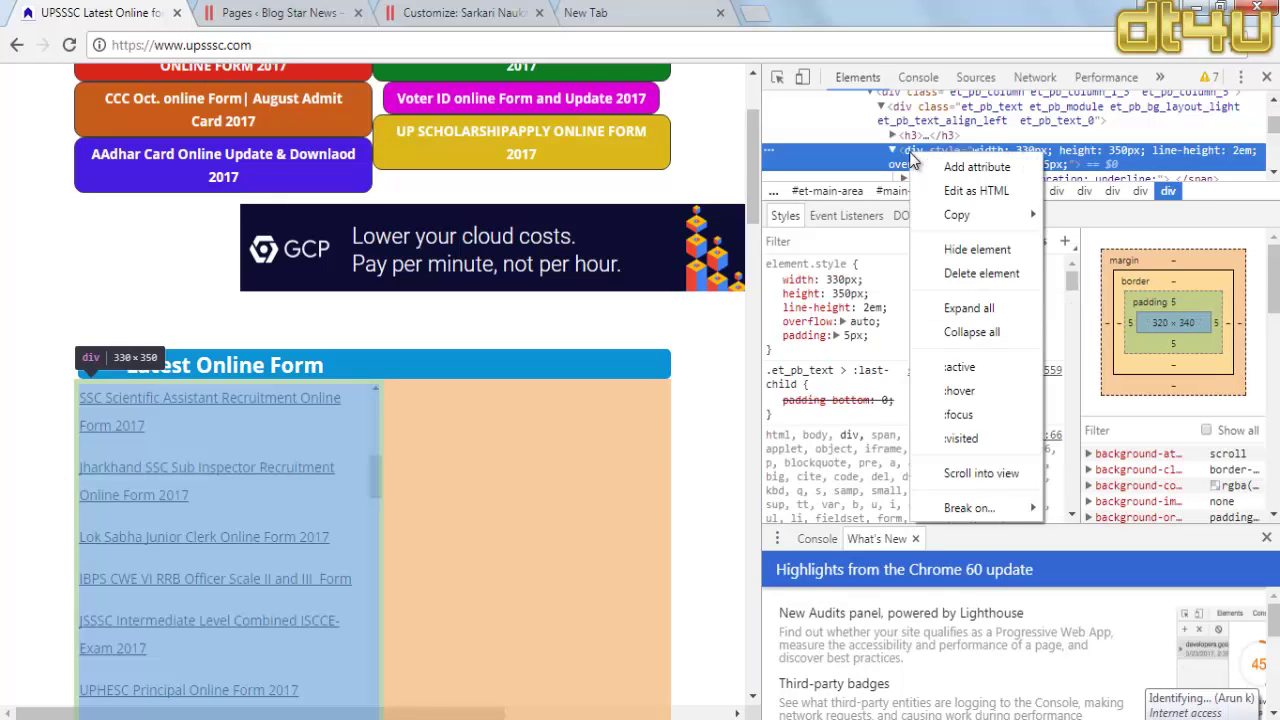
left_click(970, 191)
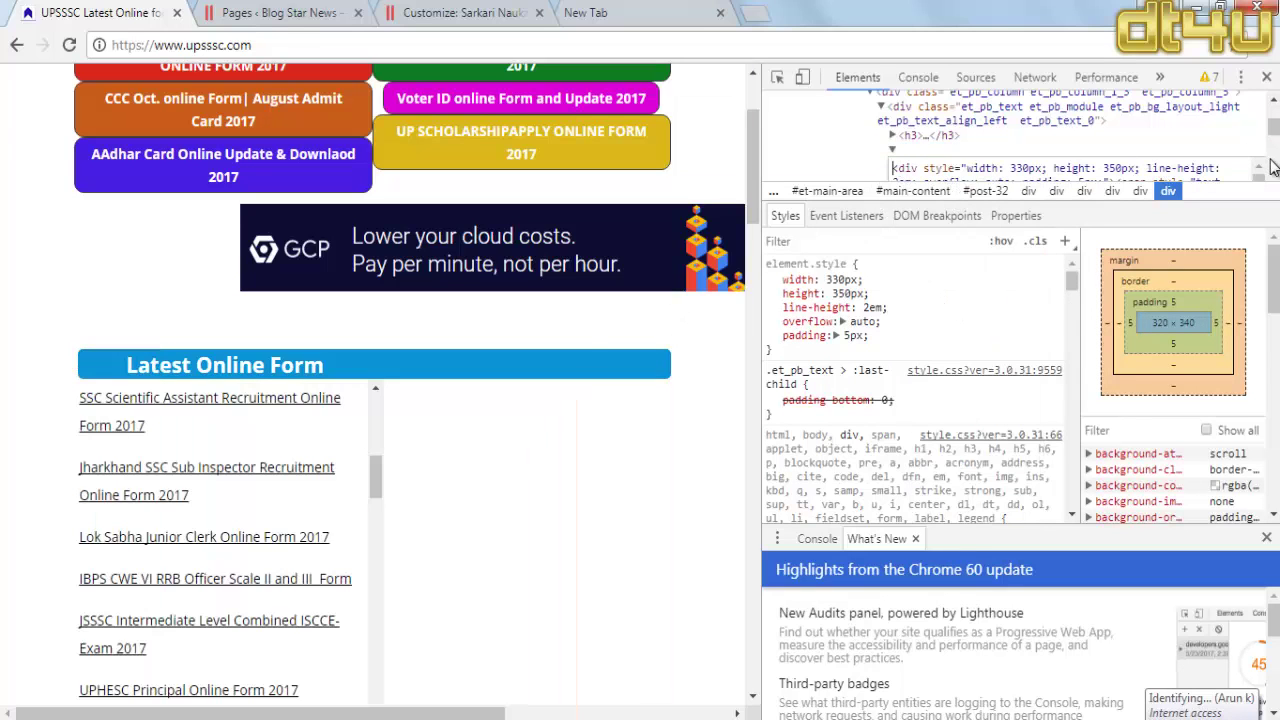
left_click(1274, 173)
left_click(1274, 173)
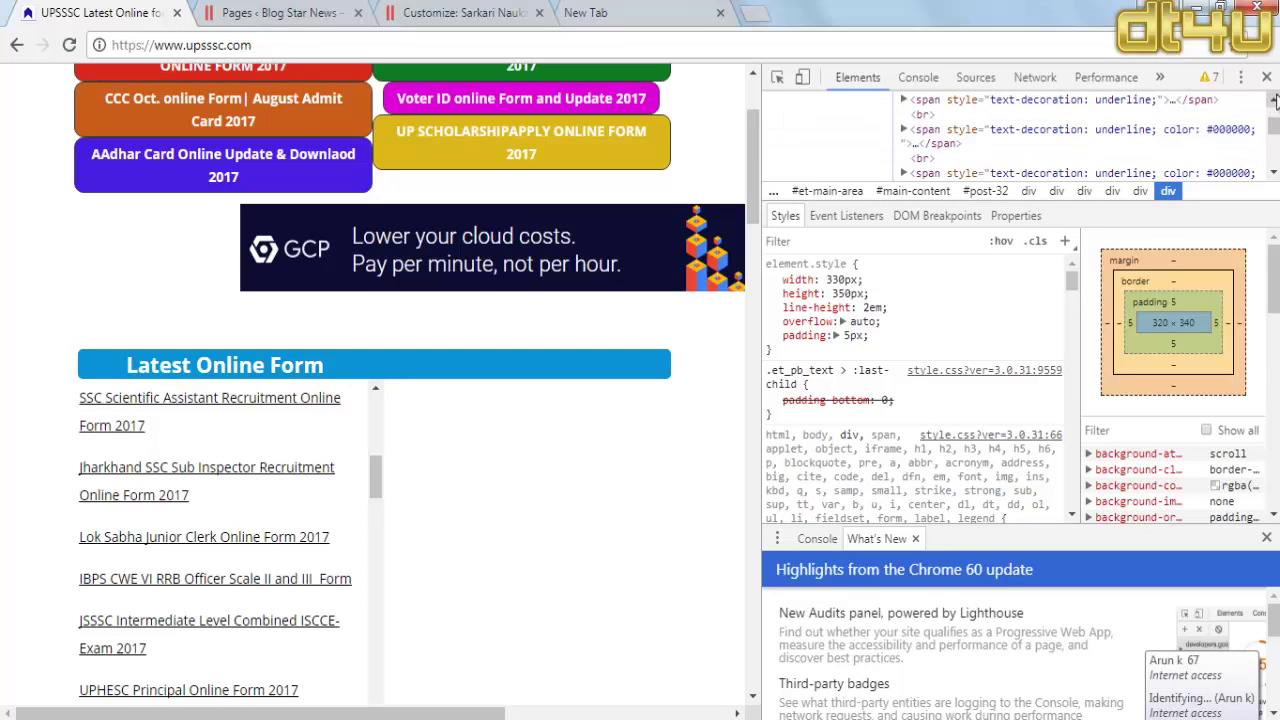
left_click(1275, 100)
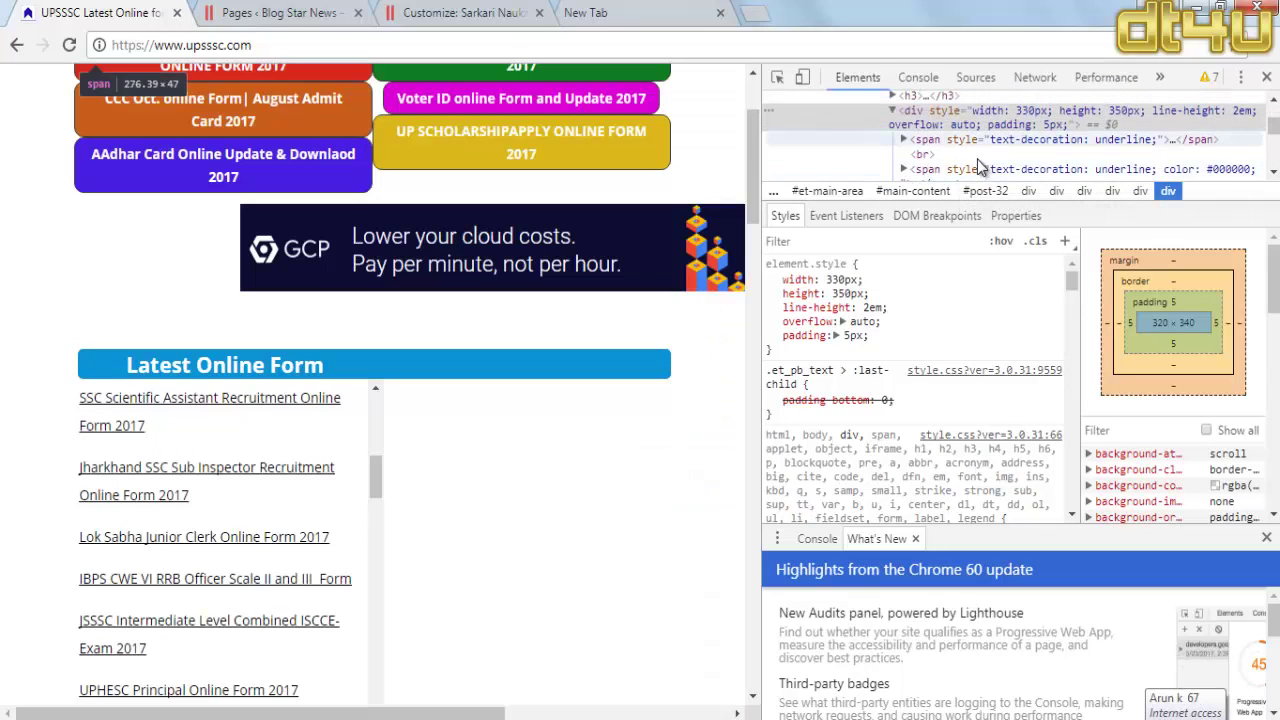
left_click(1266, 77)
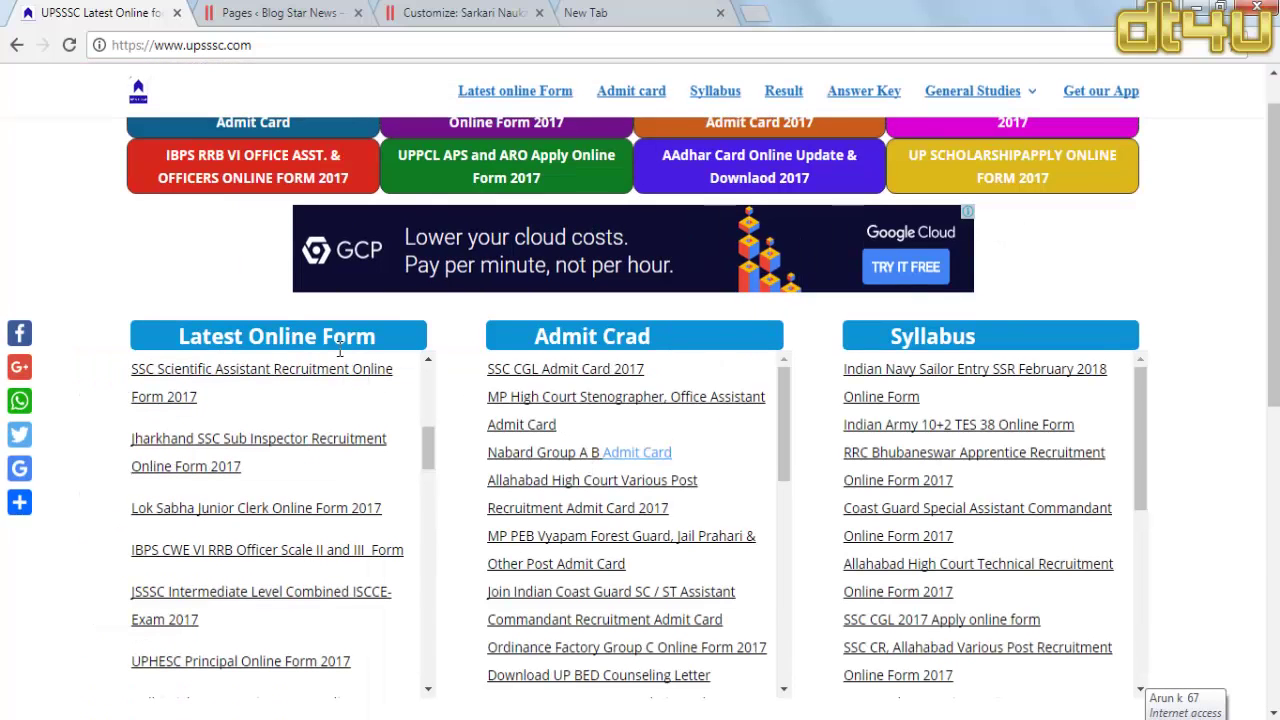
Step: Inspect the Latest Online Form heading text again and expand the styled list div that follows it in the page code
right_click(341, 341)
left_click(393, 571)
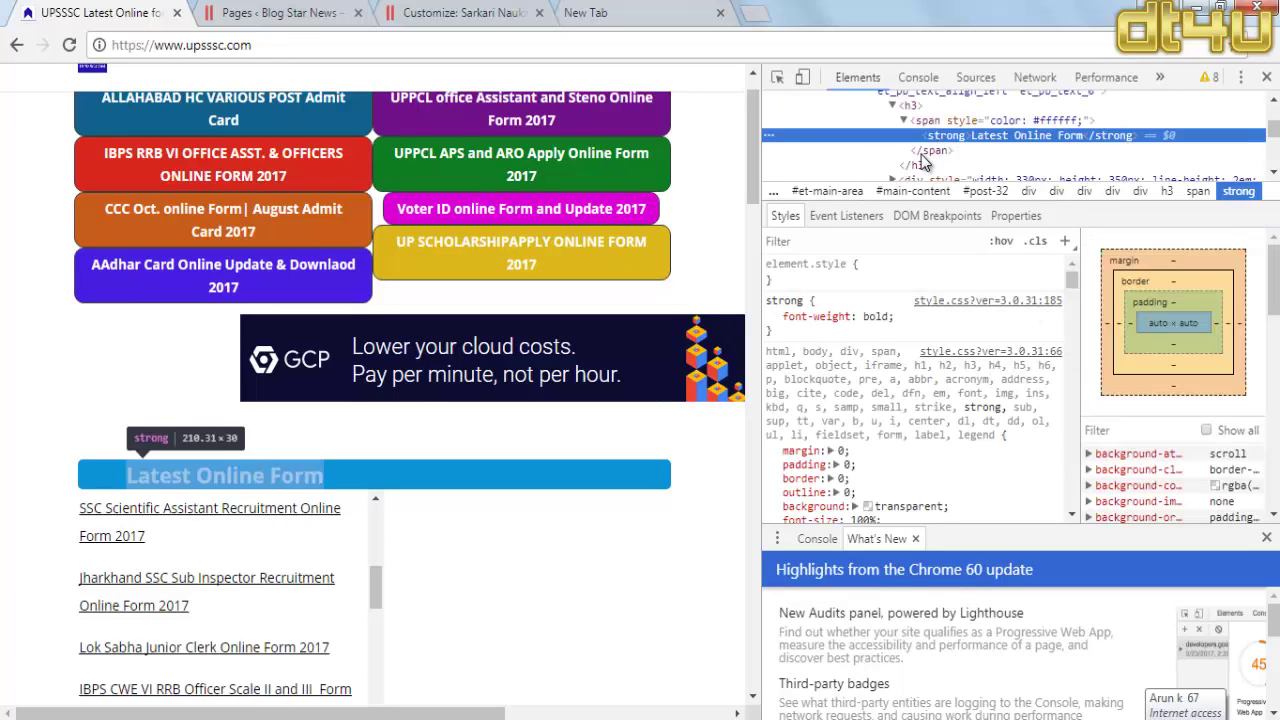
scroll(929, 155, "down", 2)
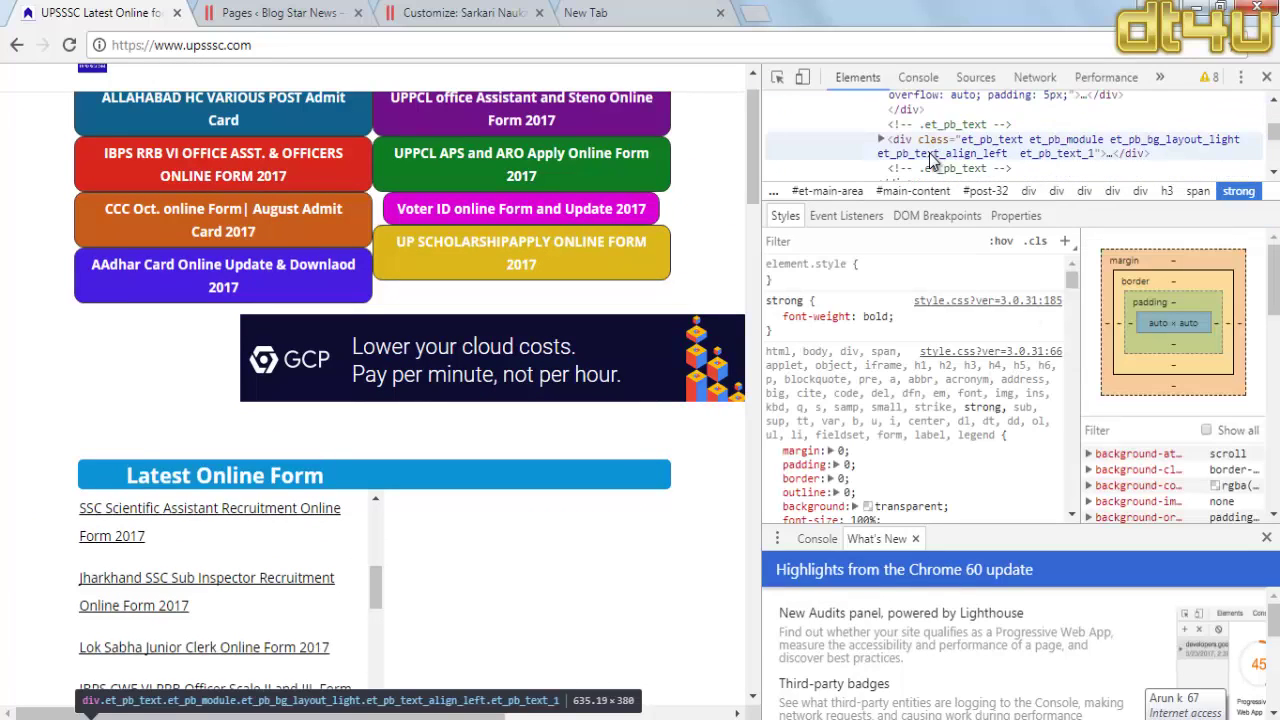
scroll(929, 155, "up", 1)
scroll(929, 155, "down", 2)
scroll(929, 165, "down", 2)
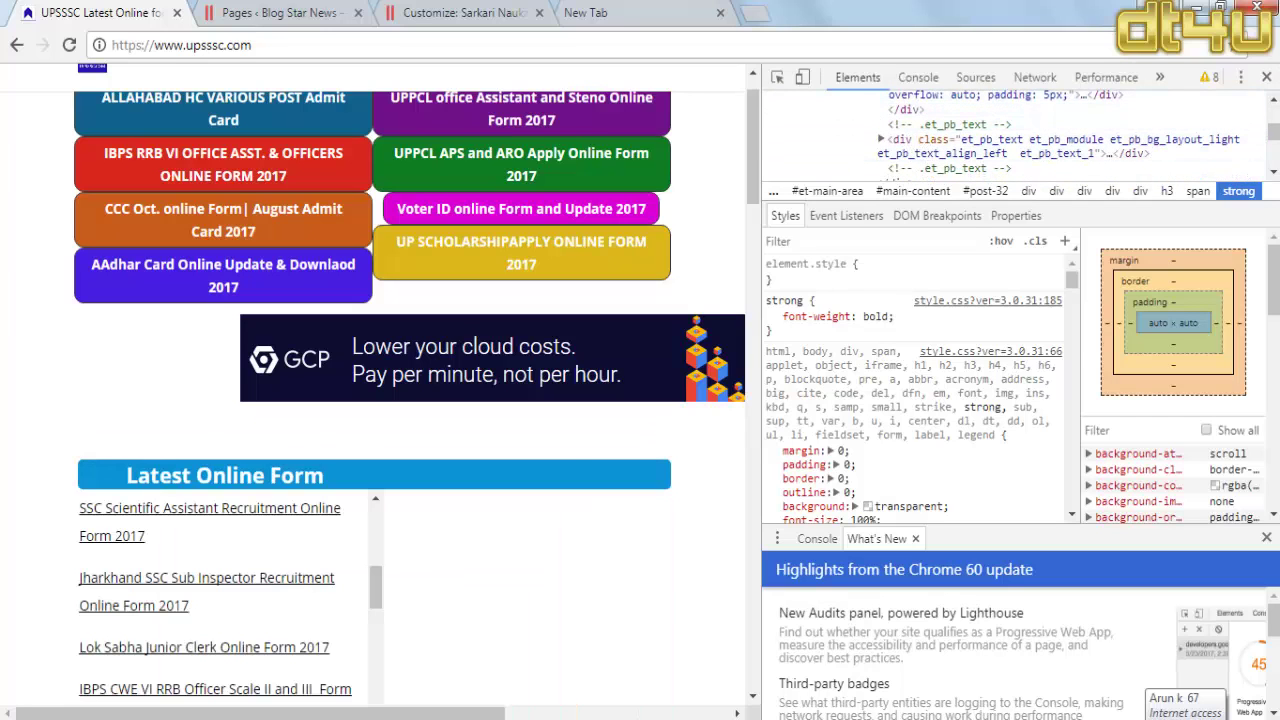
scroll(897, 131, "up", 2)
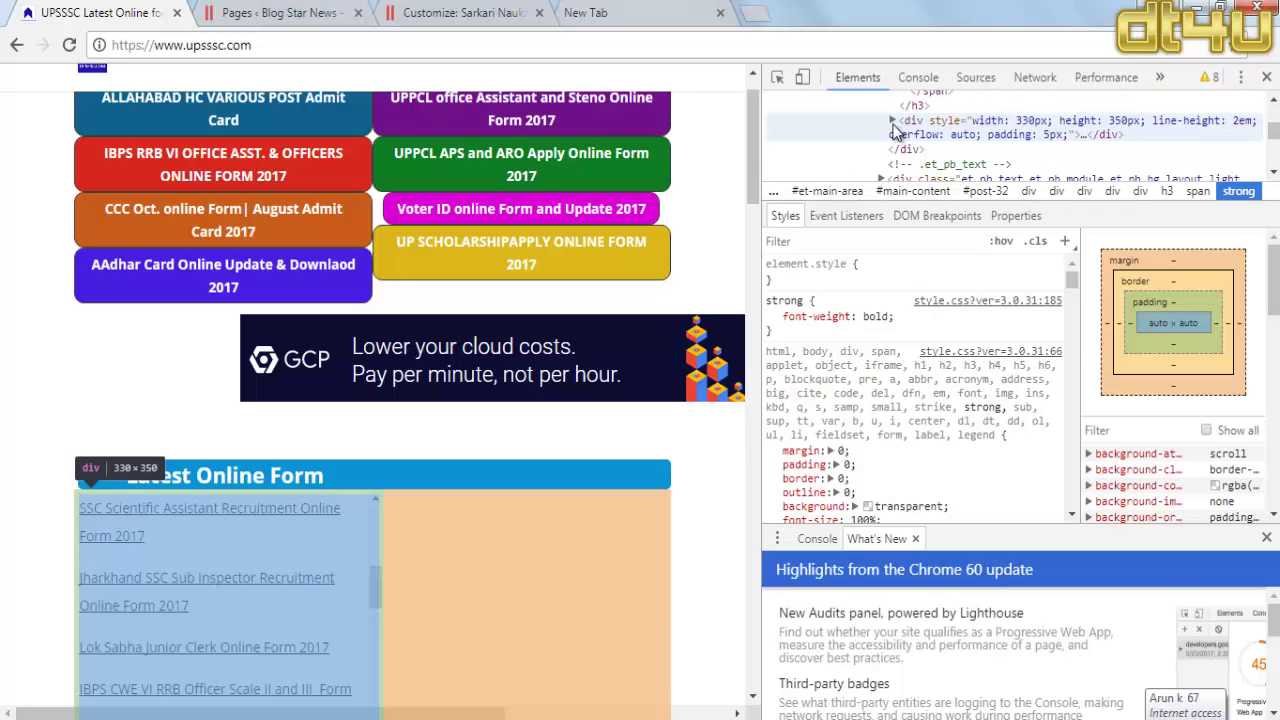
left_click(894, 121)
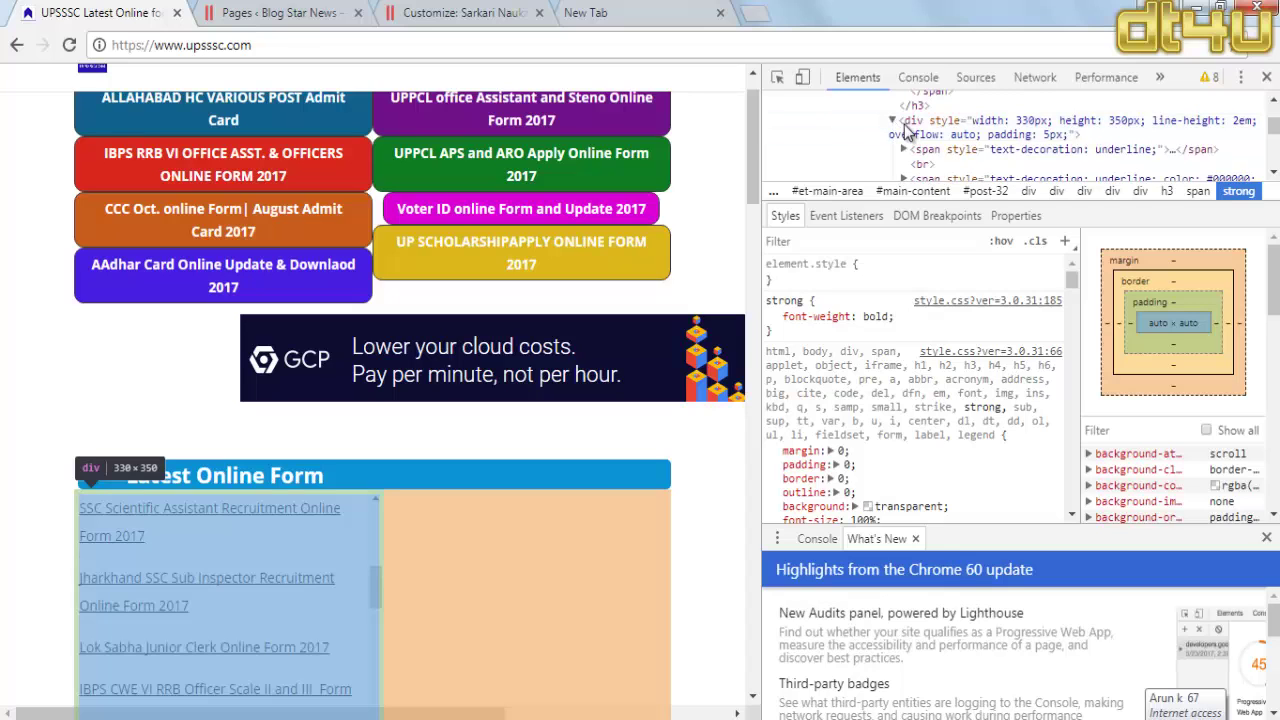
Step: Open the list div's HTML for editing and copy its opening tag with the style attributes
right_click(935, 132)
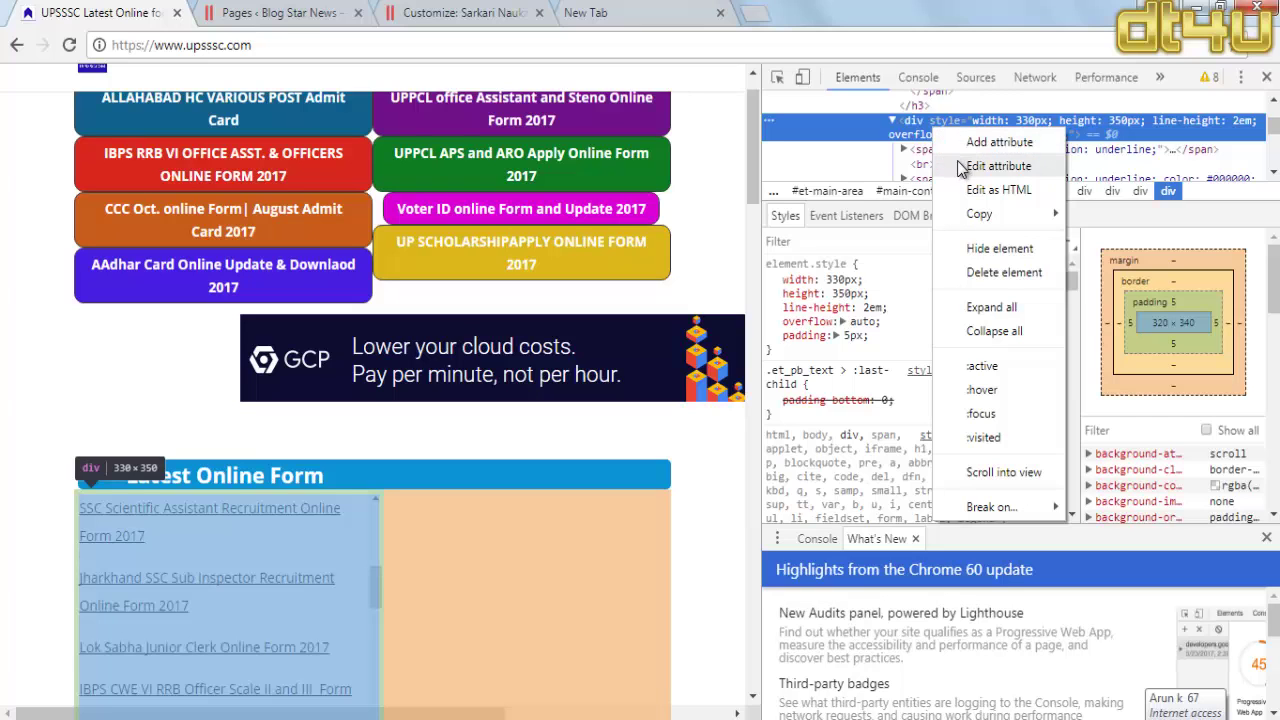
left_click(981, 191)
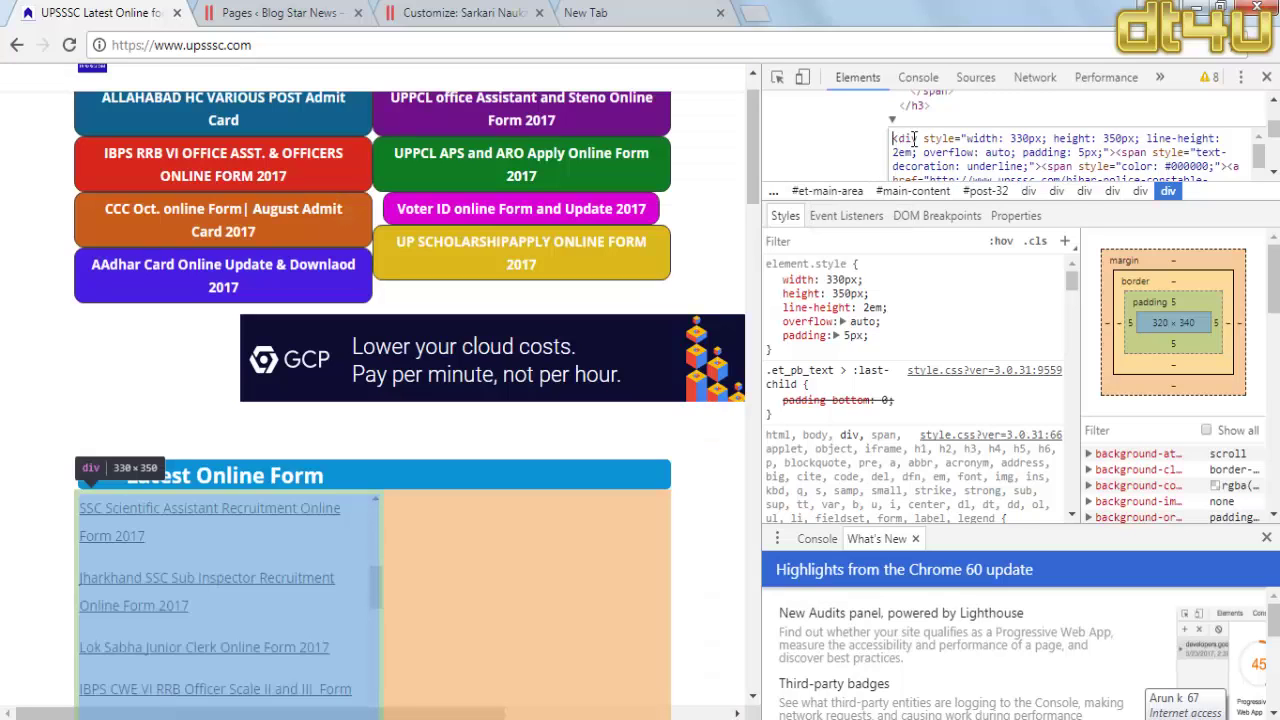
left_click_drag(893, 139, 1117, 152)
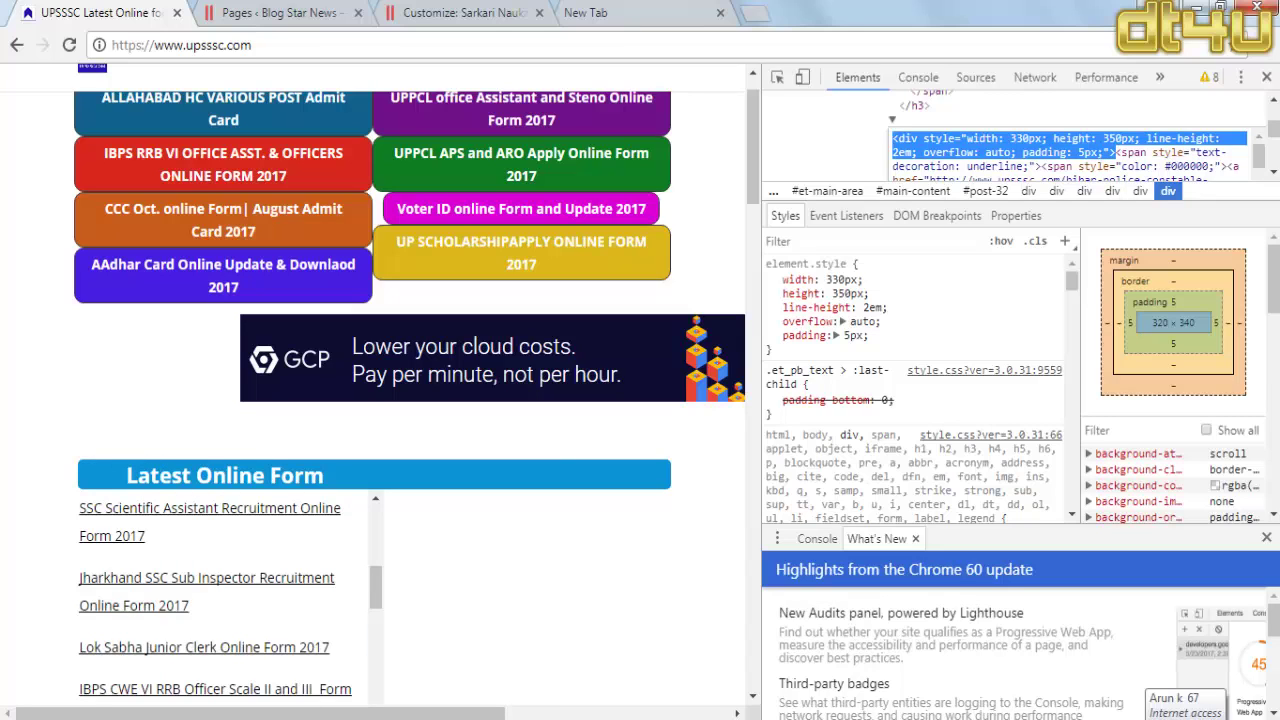
Step: Switch to the Notepad window, replace its existing text with the copied div opening tag and maximize the window
left_click(316, 718)
left_click(244, 653)
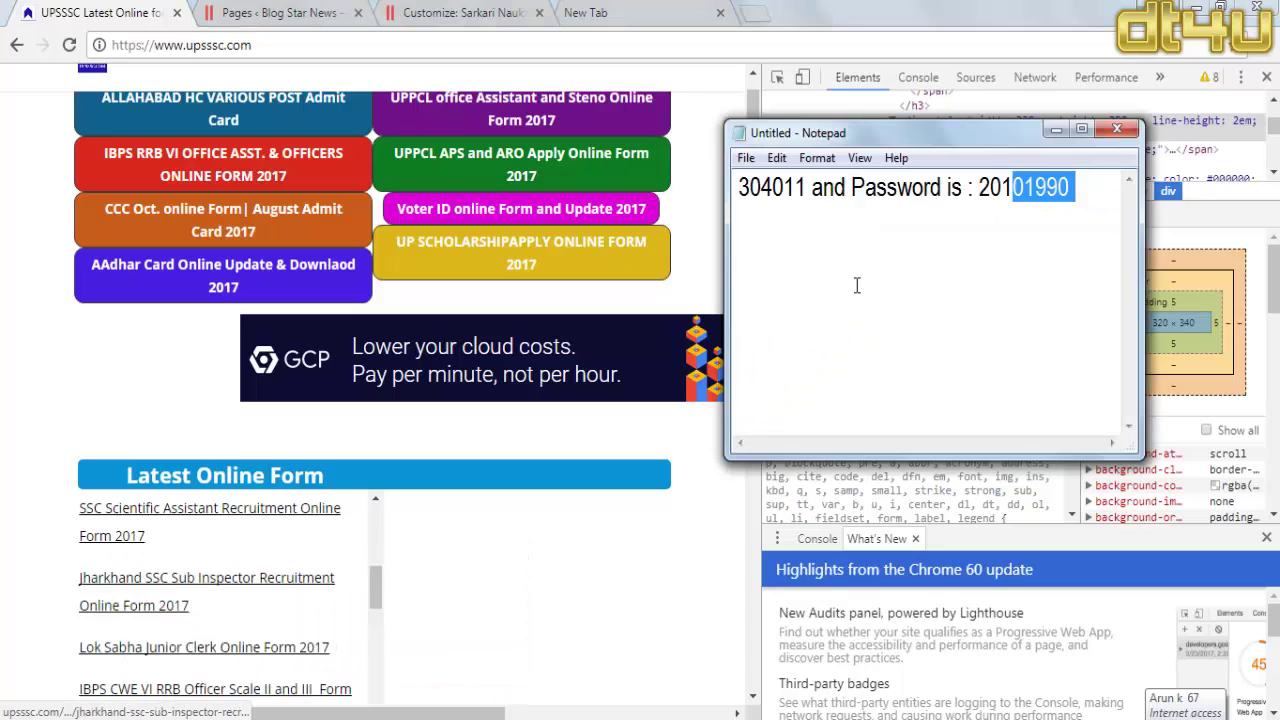
key("ctrl+a")
key("BackSpace")
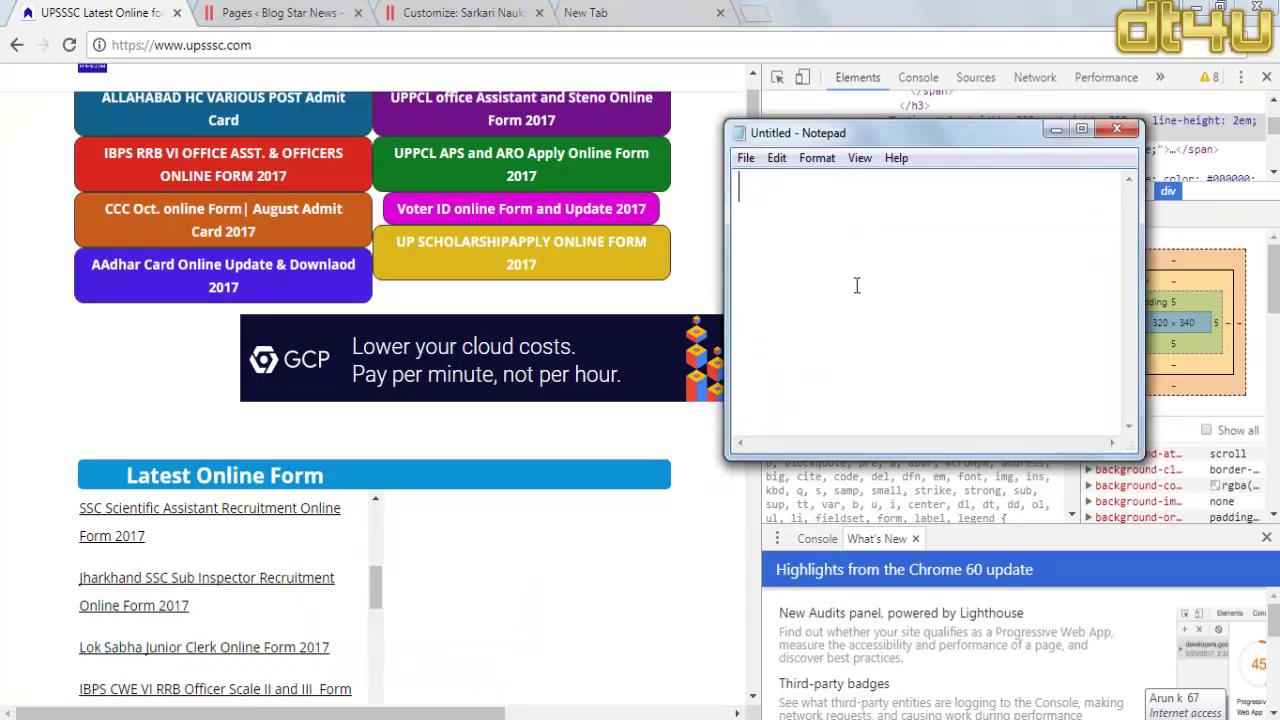
type("ight: 2em; overflow: auto; padding: 5px;\">")
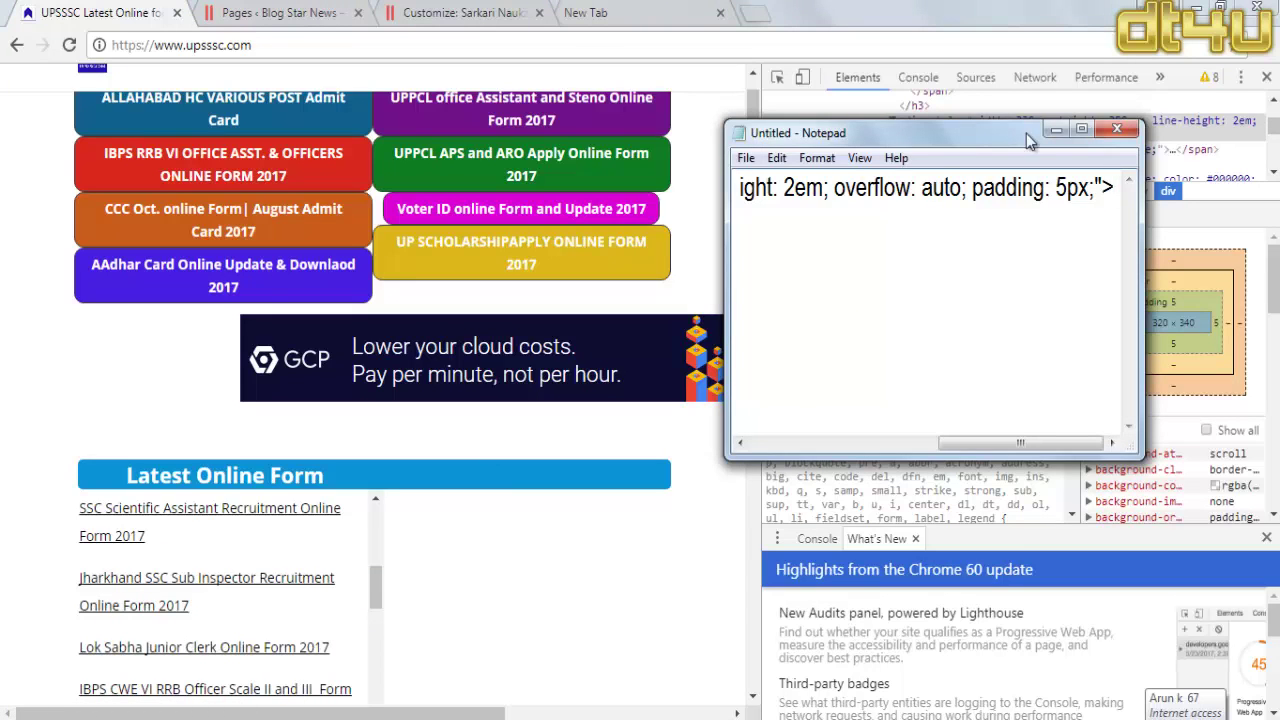
left_click(1081, 129)
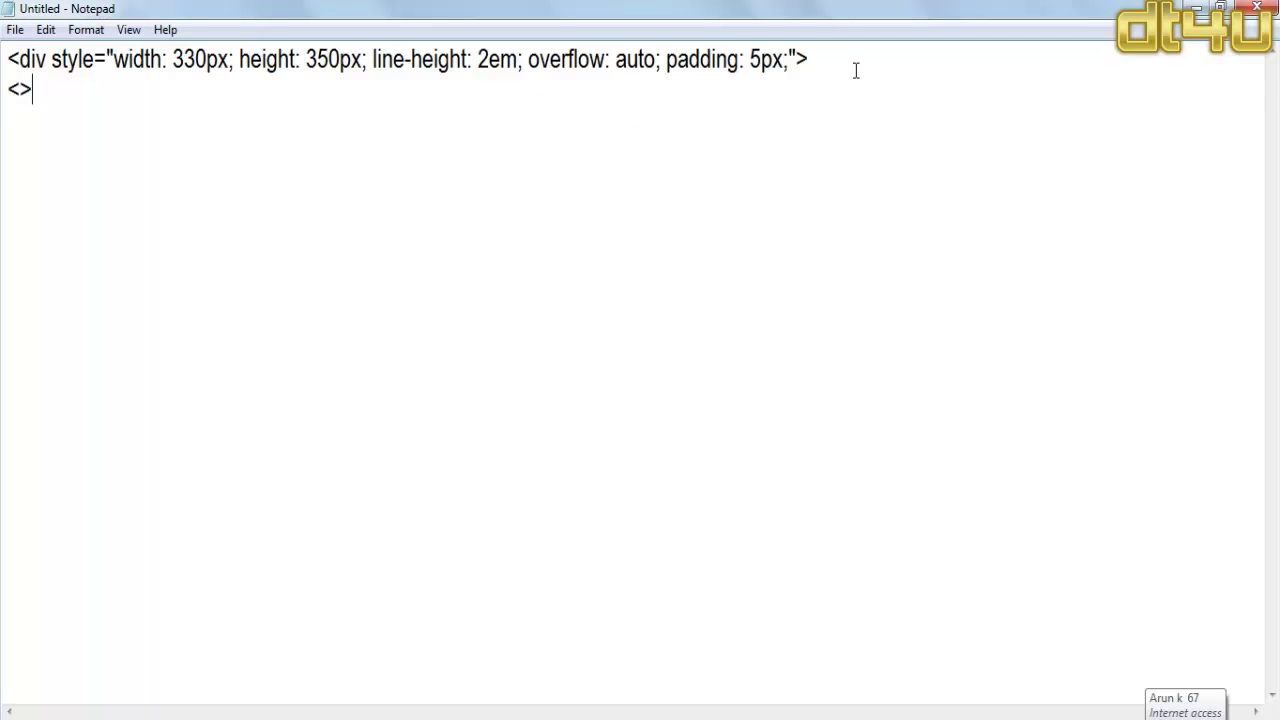
Step: Complete the closing </div> tag on the second line, copy both lines, and put away Notepad and the developer tools
type("/div")
key("ctrl+a")
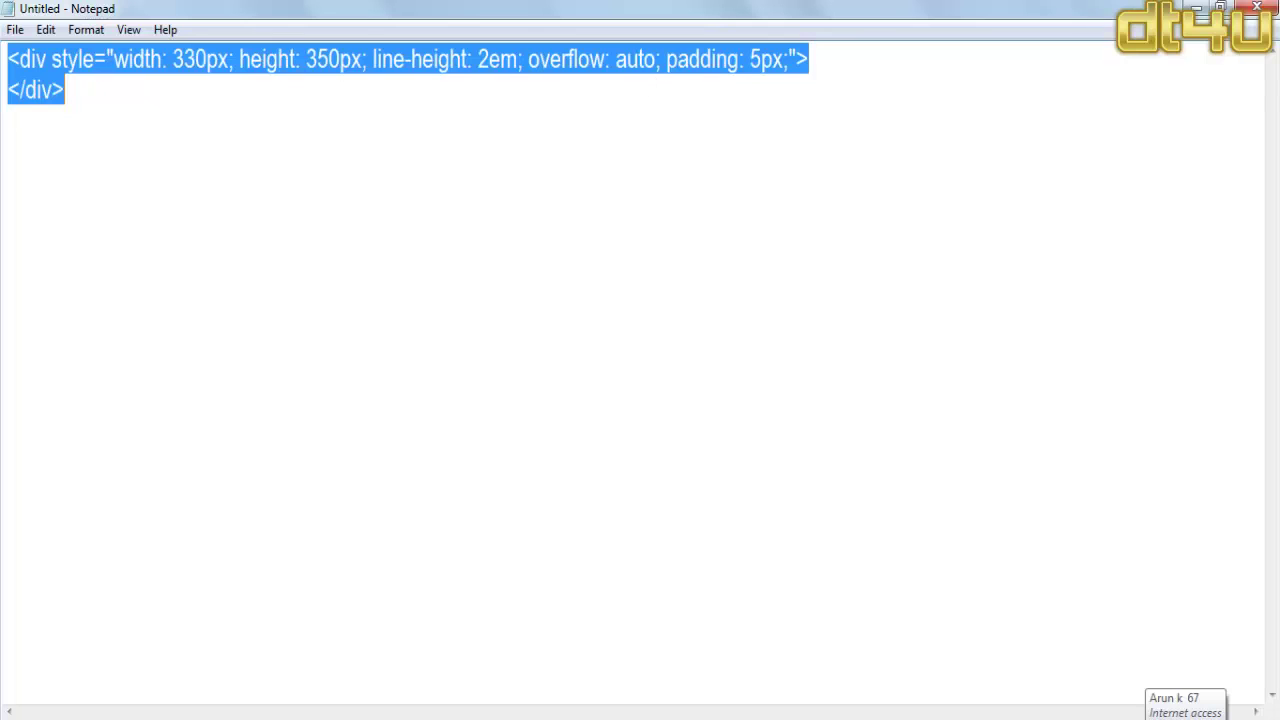
left_click(1196, 8)
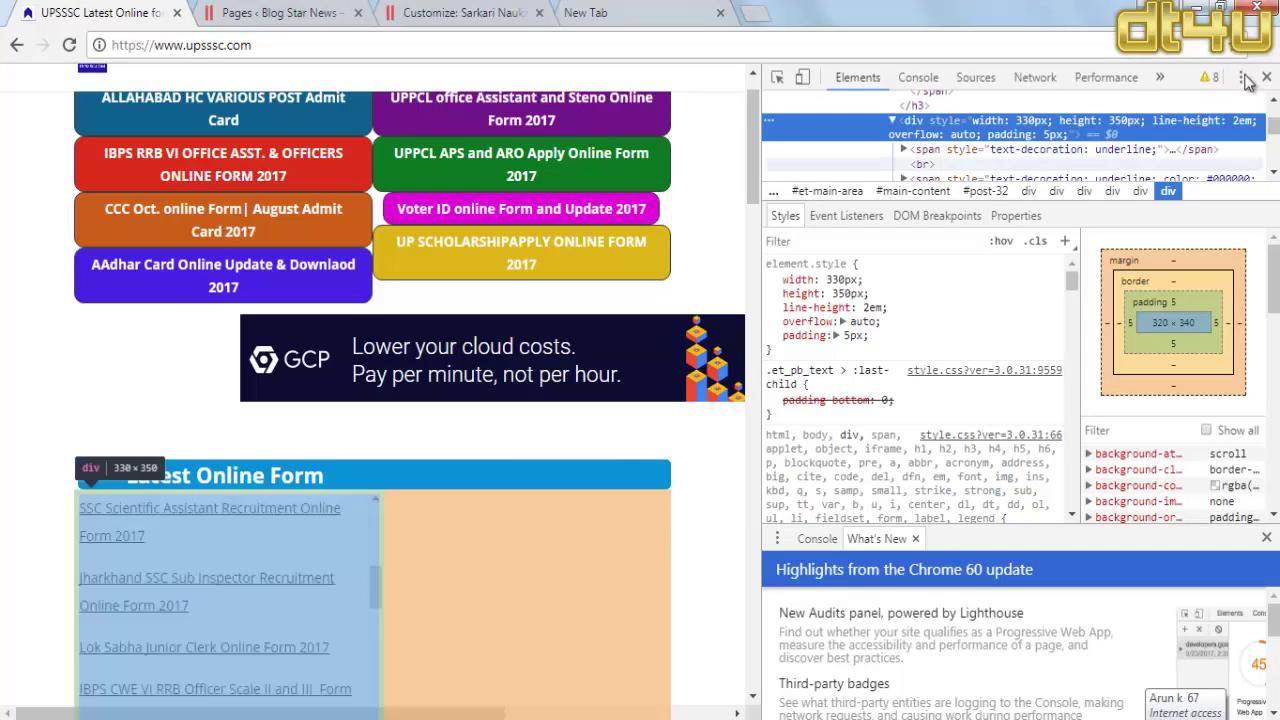
left_click(1266, 77)
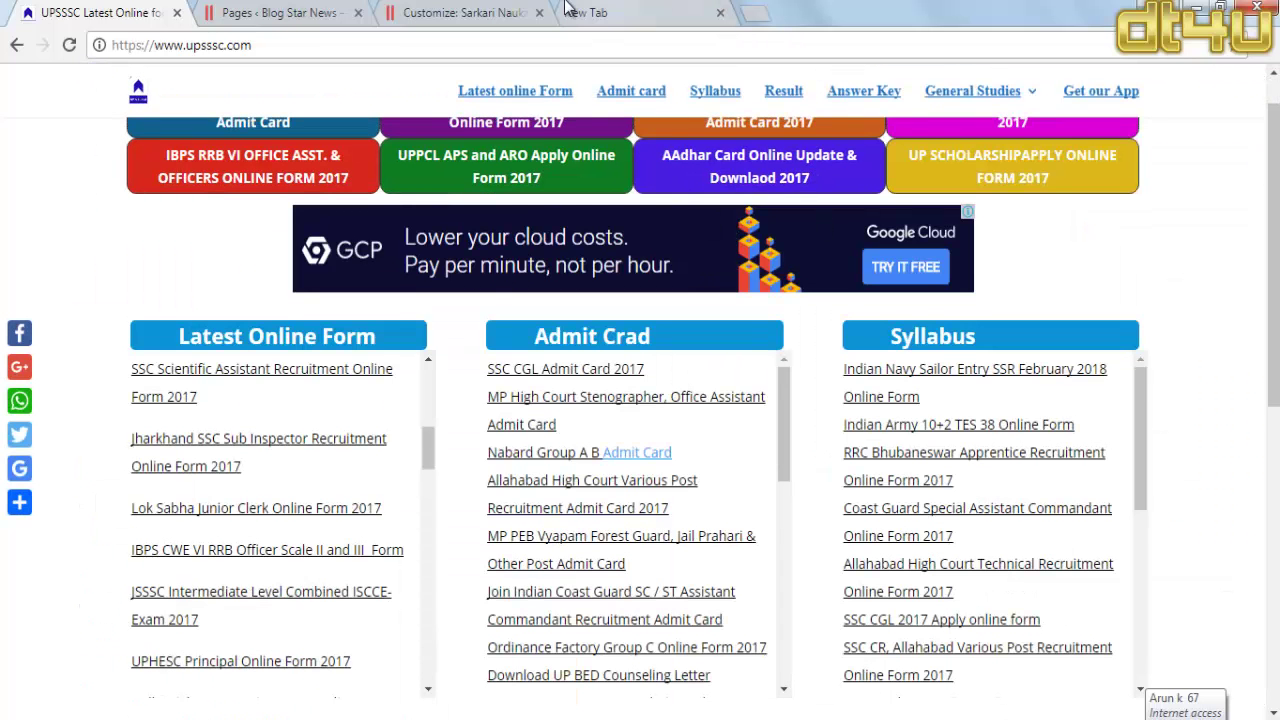
Step: Leave the customizer, open the Sarkari Naukari page in Page Builder and close its content panel
left_click(510, 10)
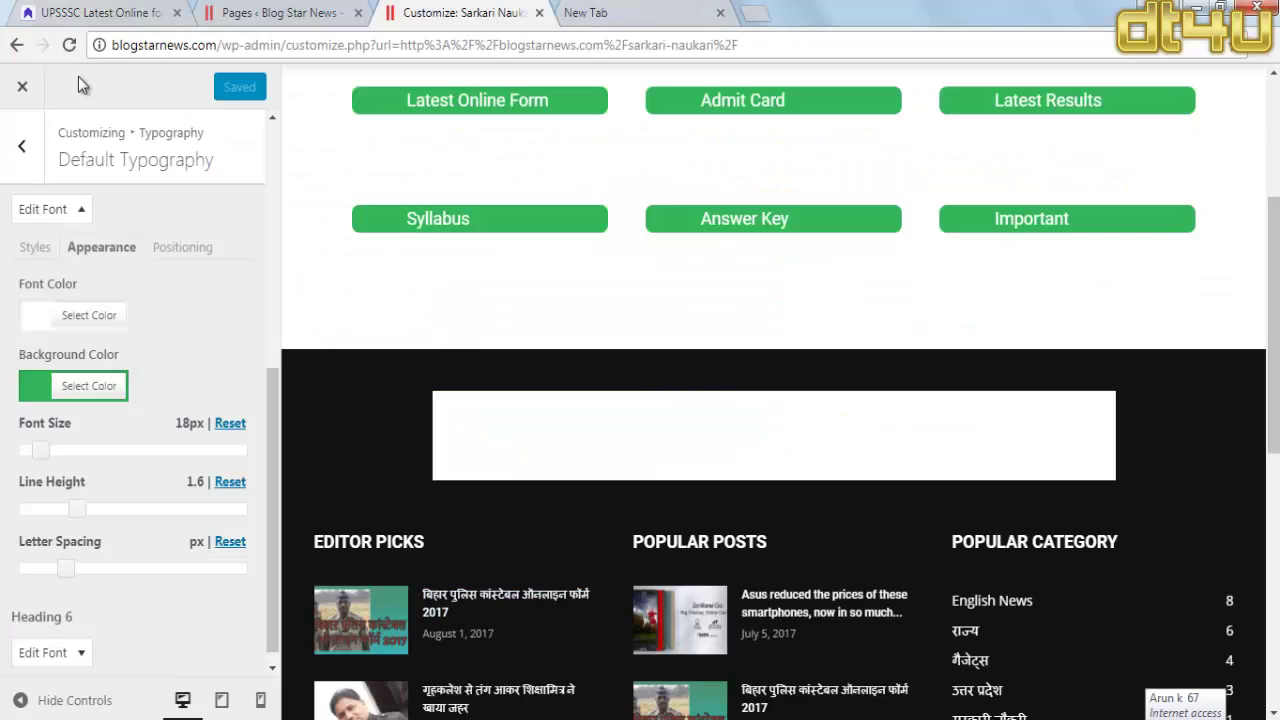
left_click(24, 87)
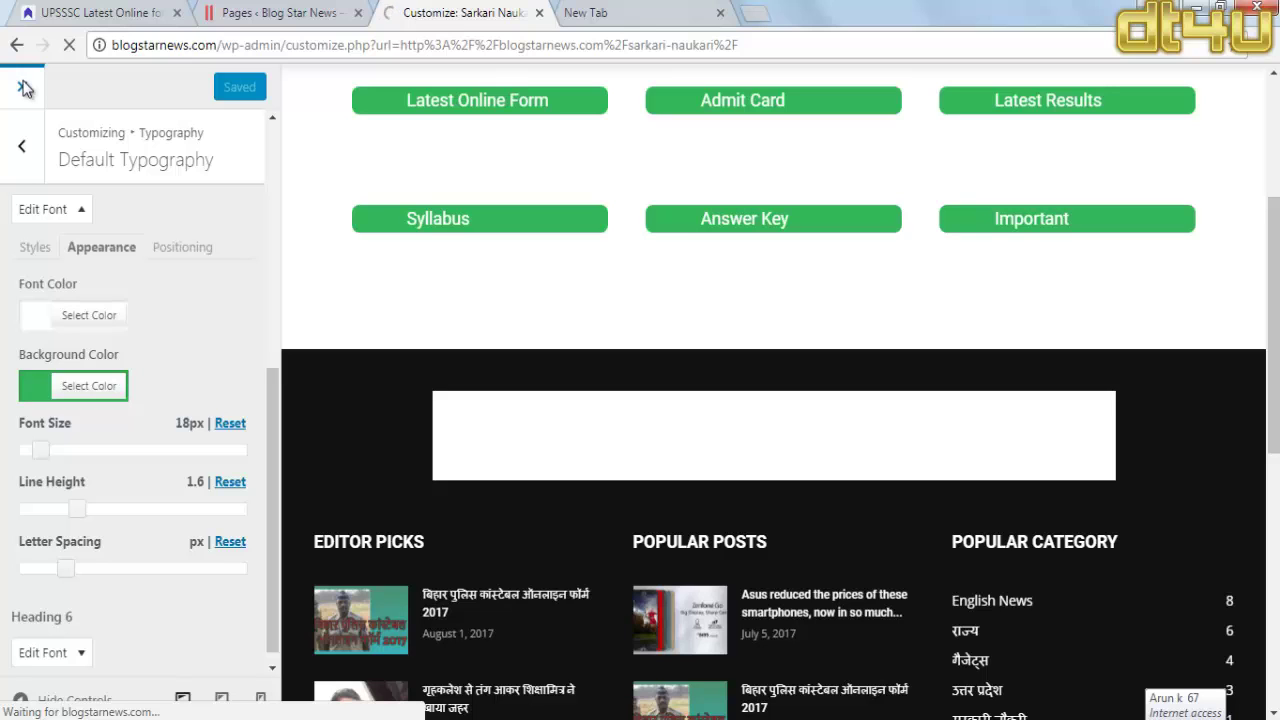
left_click(25, 88)
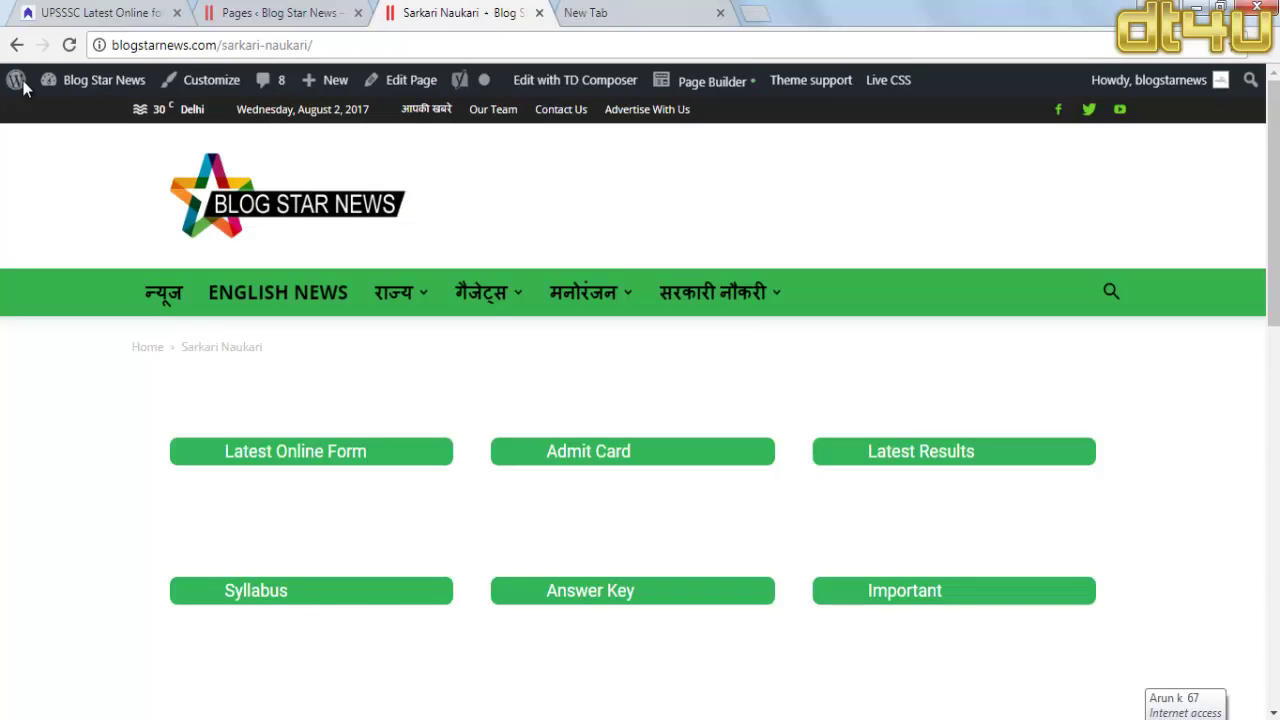
left_click(708, 85)
left_click(330, 12)
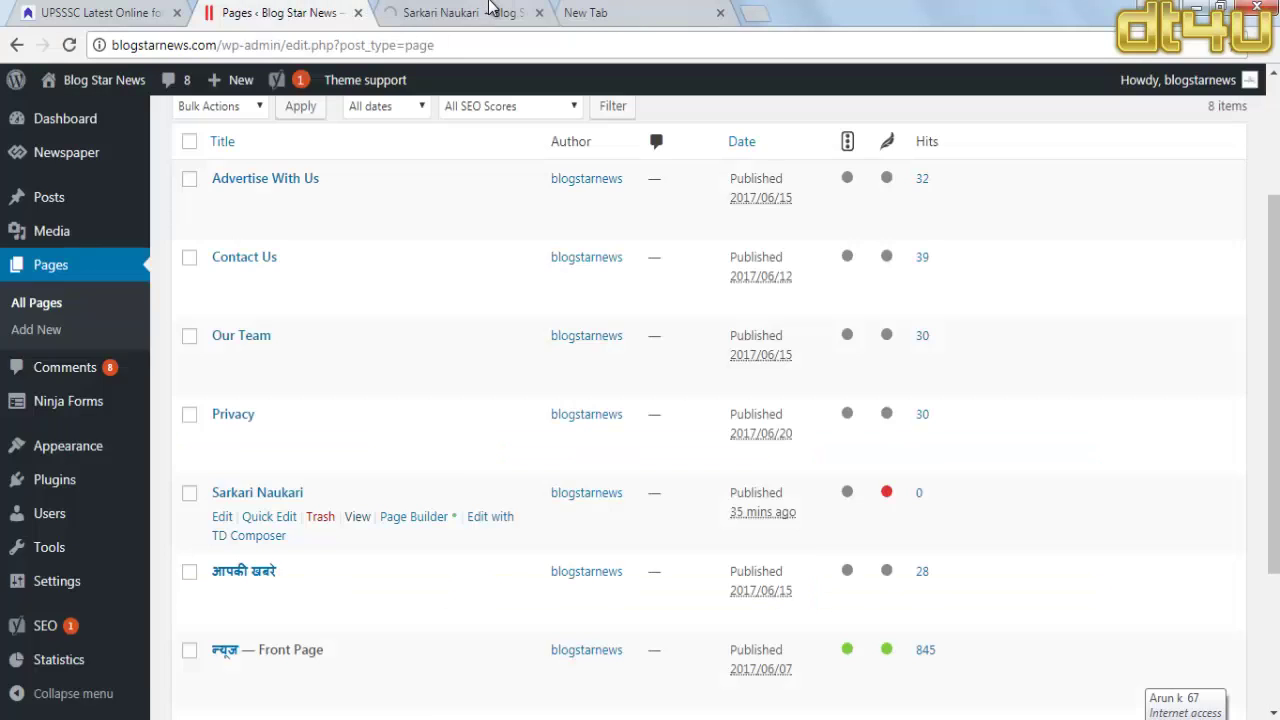
left_click(490, 12)
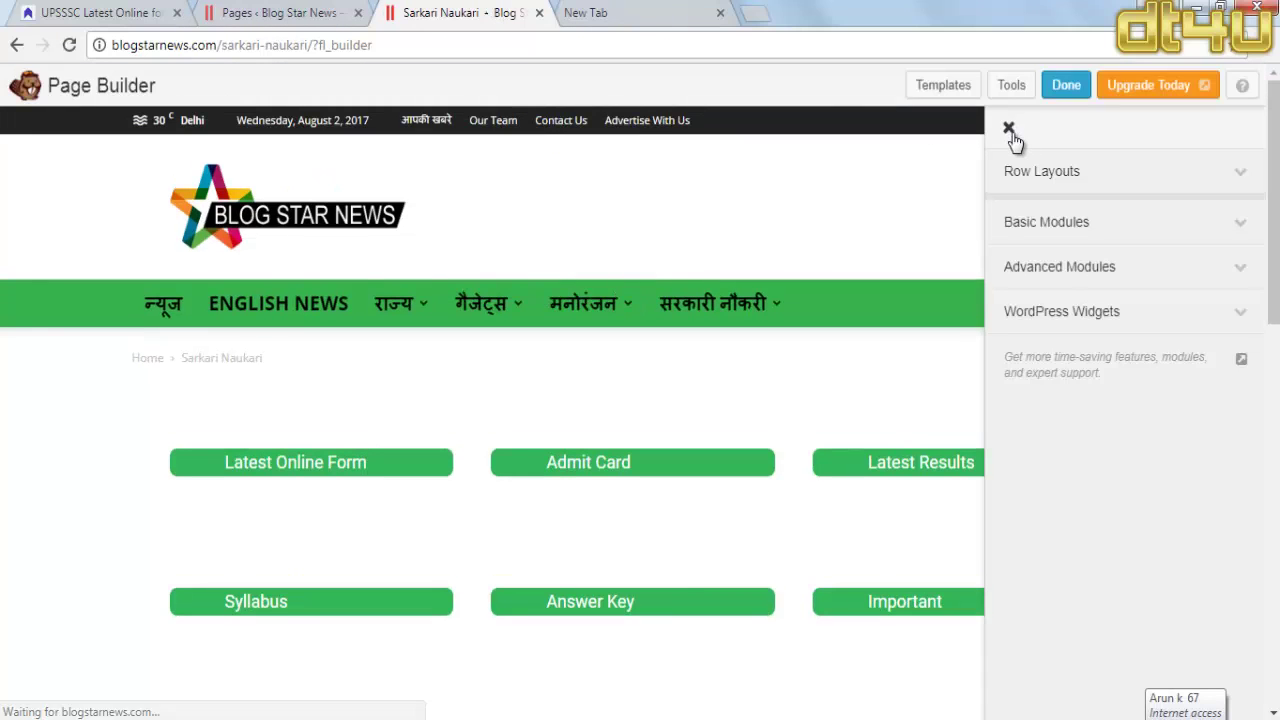
left_click(1060, 127)
scroll(574, 491, "down", 1)
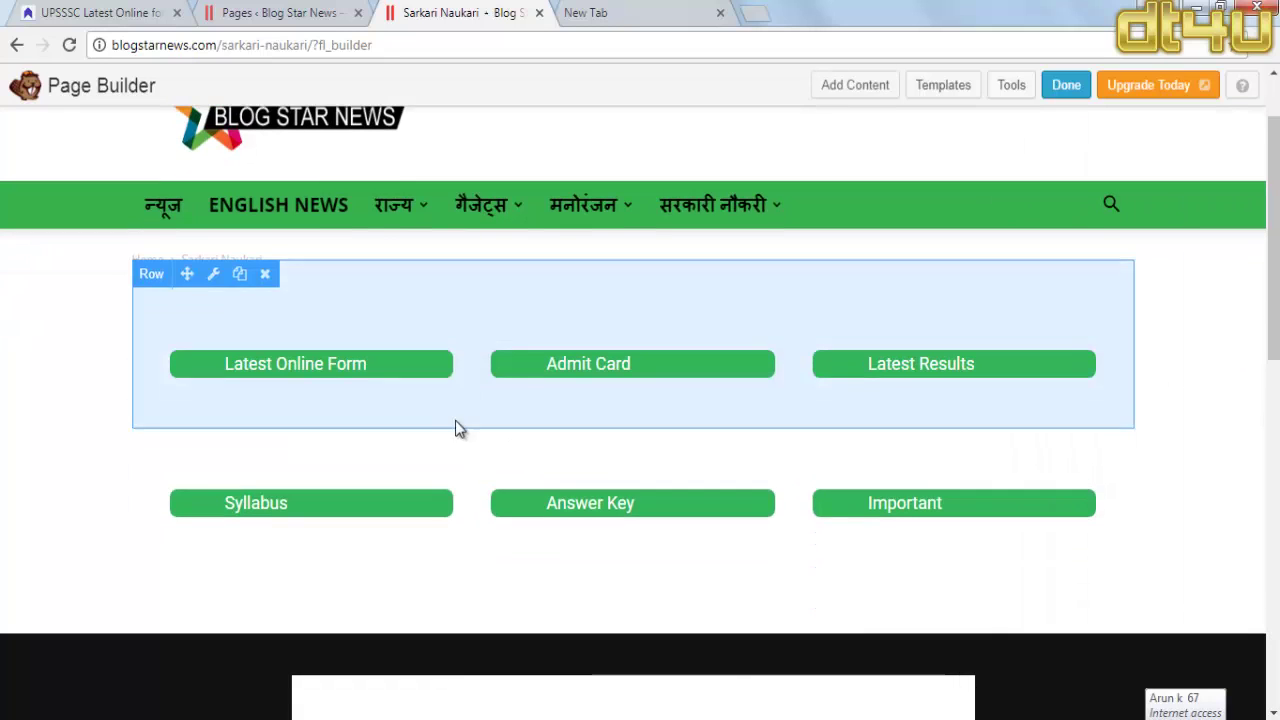
Step: Open the Latest Online Form text module and paste the 330px by 350px scrollable div code below the h5 heading in its HTML
left_click(310, 366)
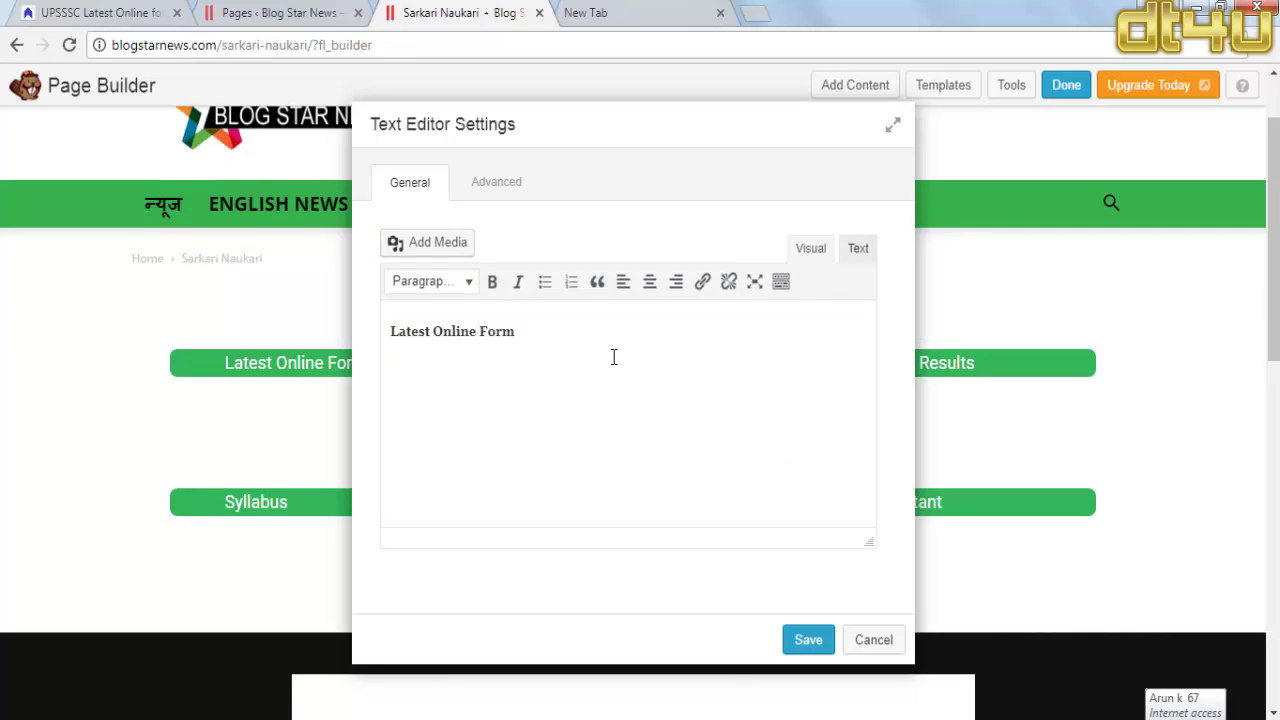
left_click(853, 252)
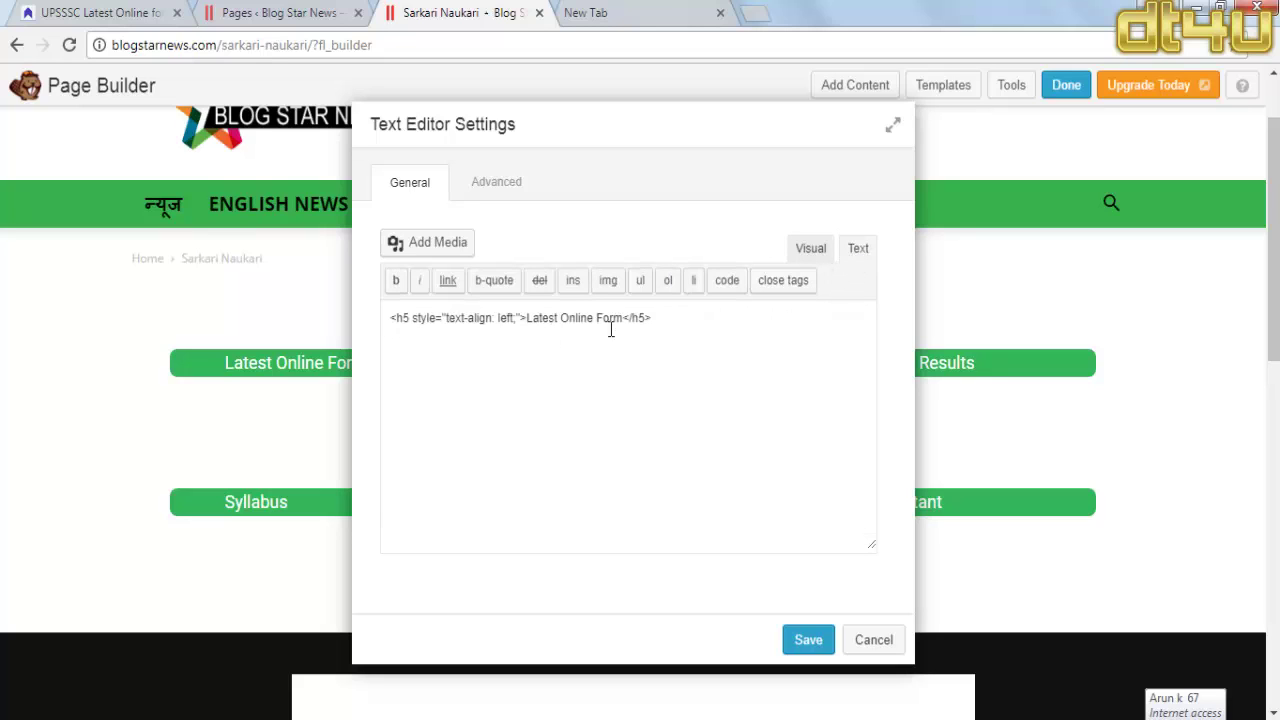
left_click(668, 320)
key("Return")
type("<div style=\"width: 330px; height: 350px; line-height: 2em; overflow: auto; padding: 5px;\"> </div>")
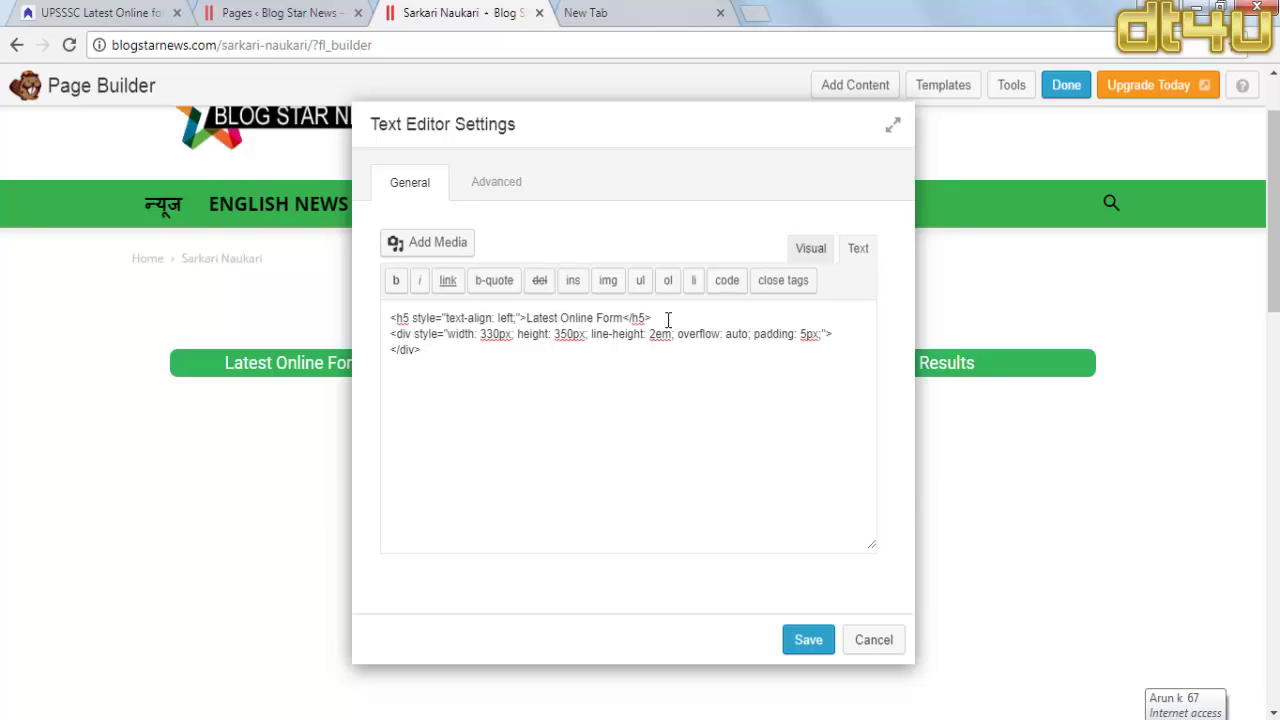
Step: Copy the list of recruitment form titles from the other Notepad window and return to the text module
mouse_move(256, 706)
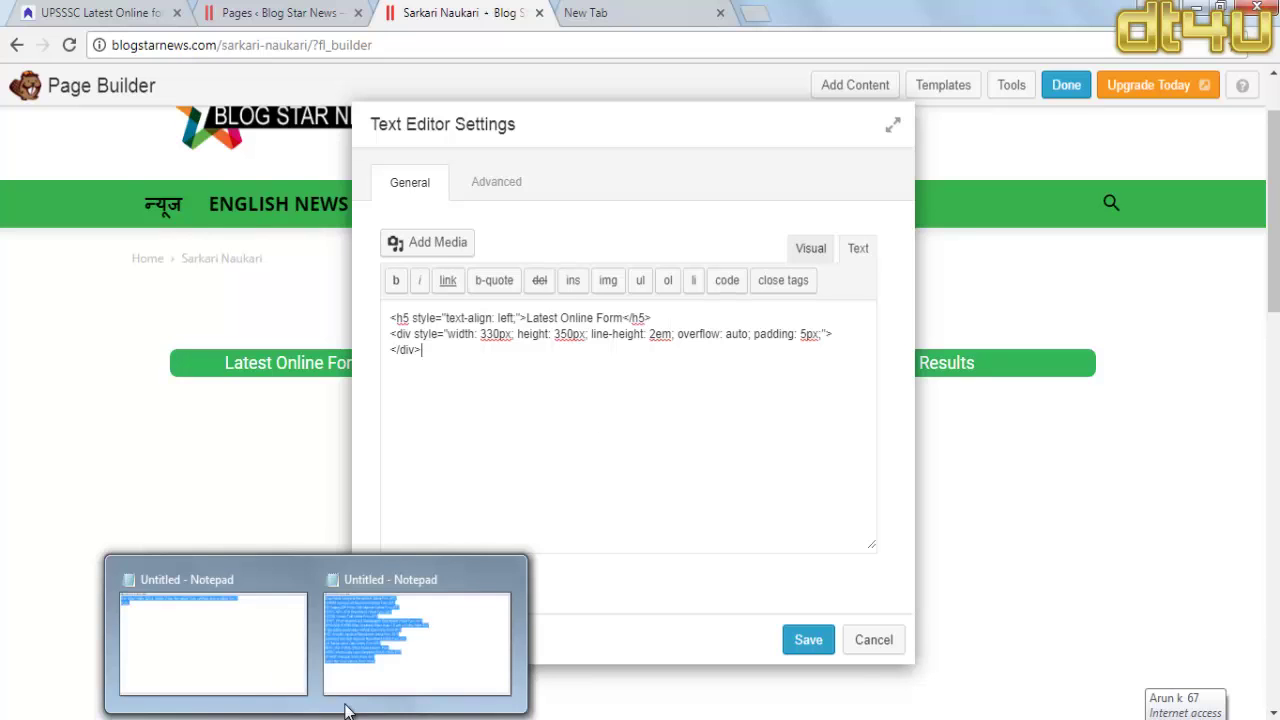
left_click(416, 650)
right_click(342, 388)
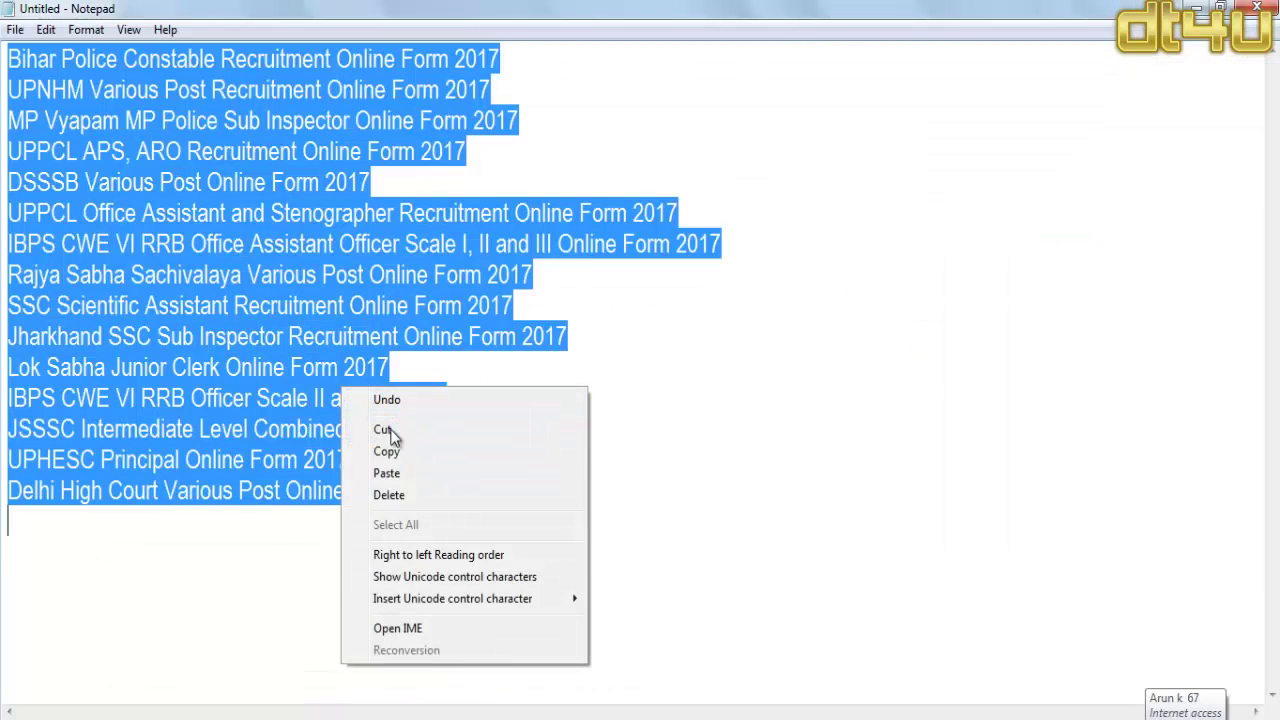
left_click(398, 454)
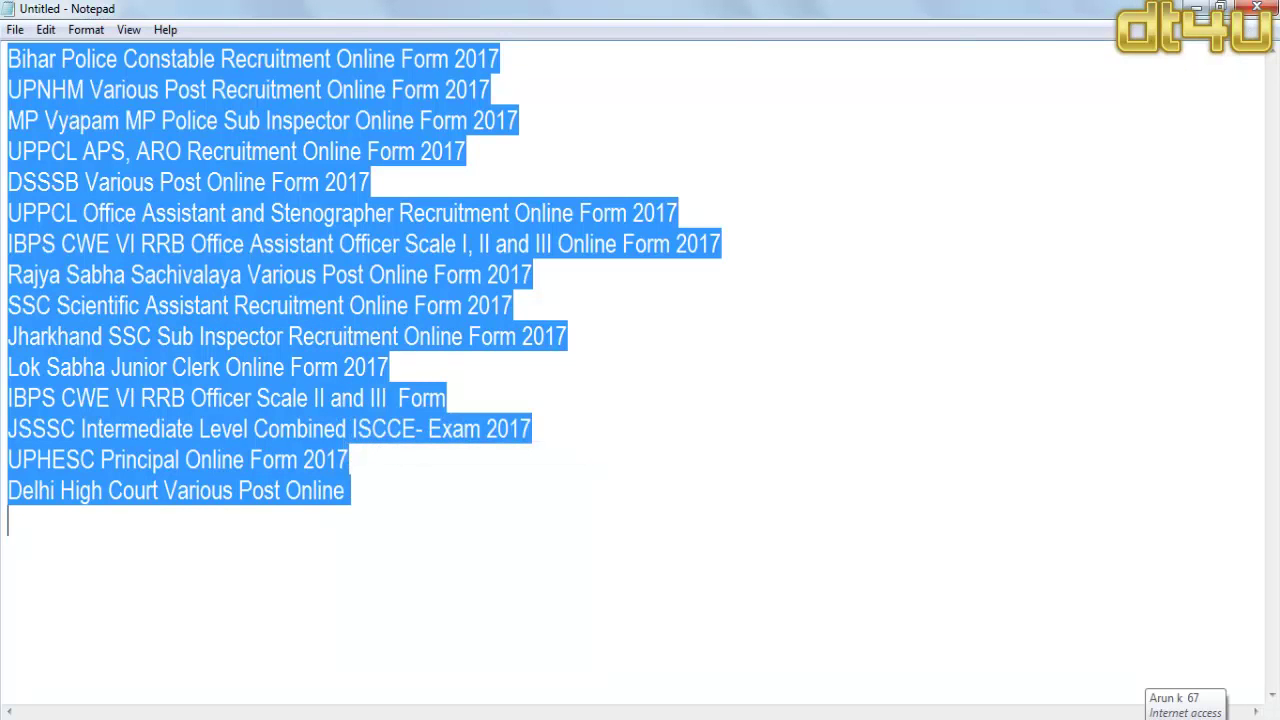
key("alt+Tab")
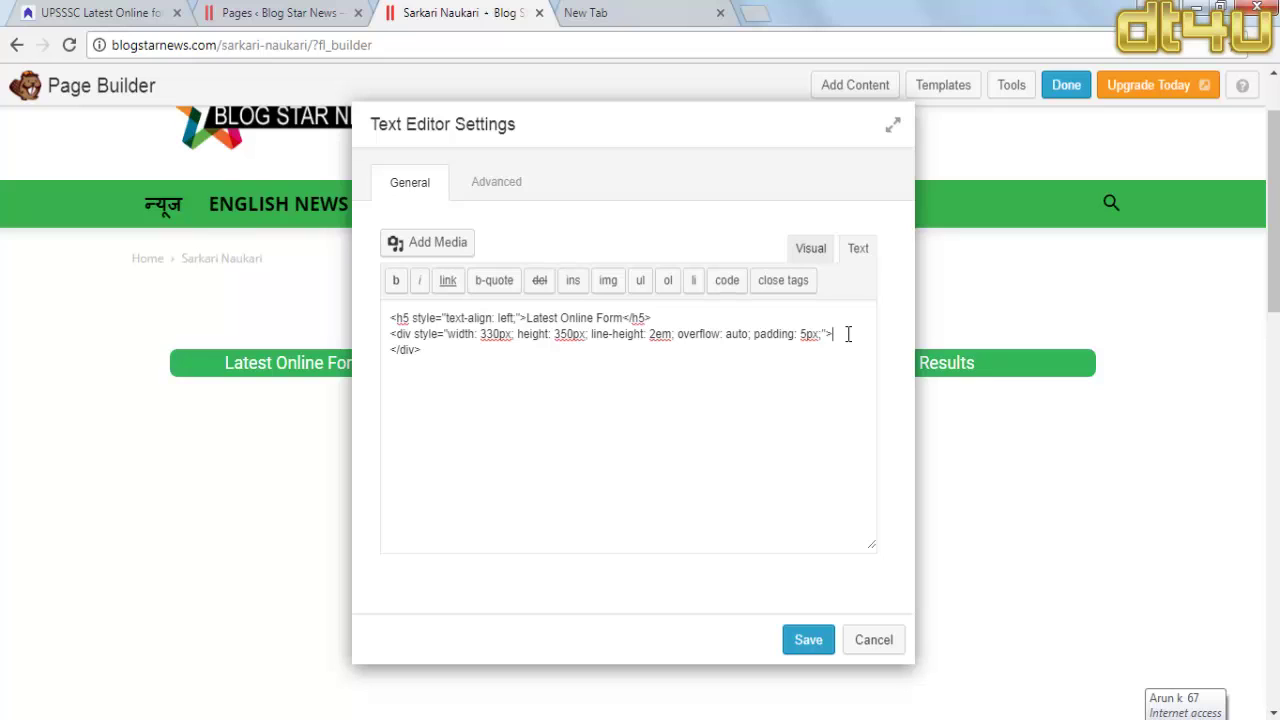
Step: Paste the copied recruitment form titles between the opening and closing div tags in the module's HTML
left_click(810, 250)
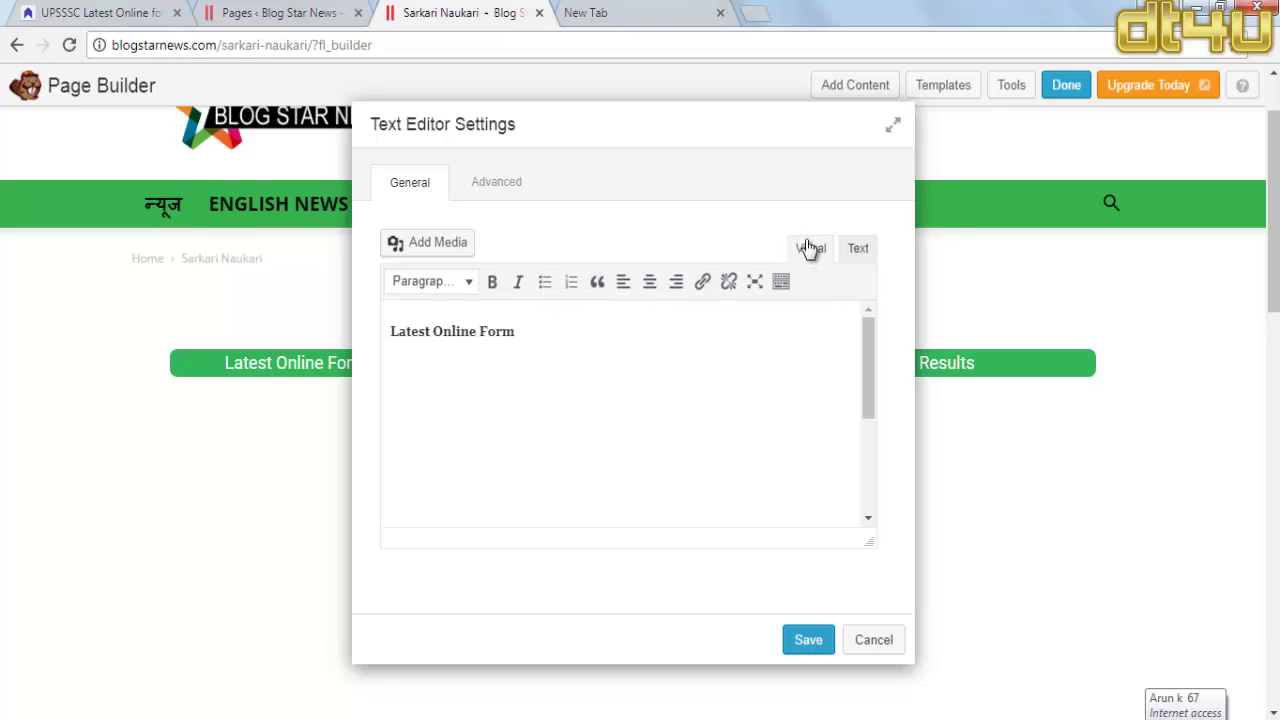
left_click(862, 249)
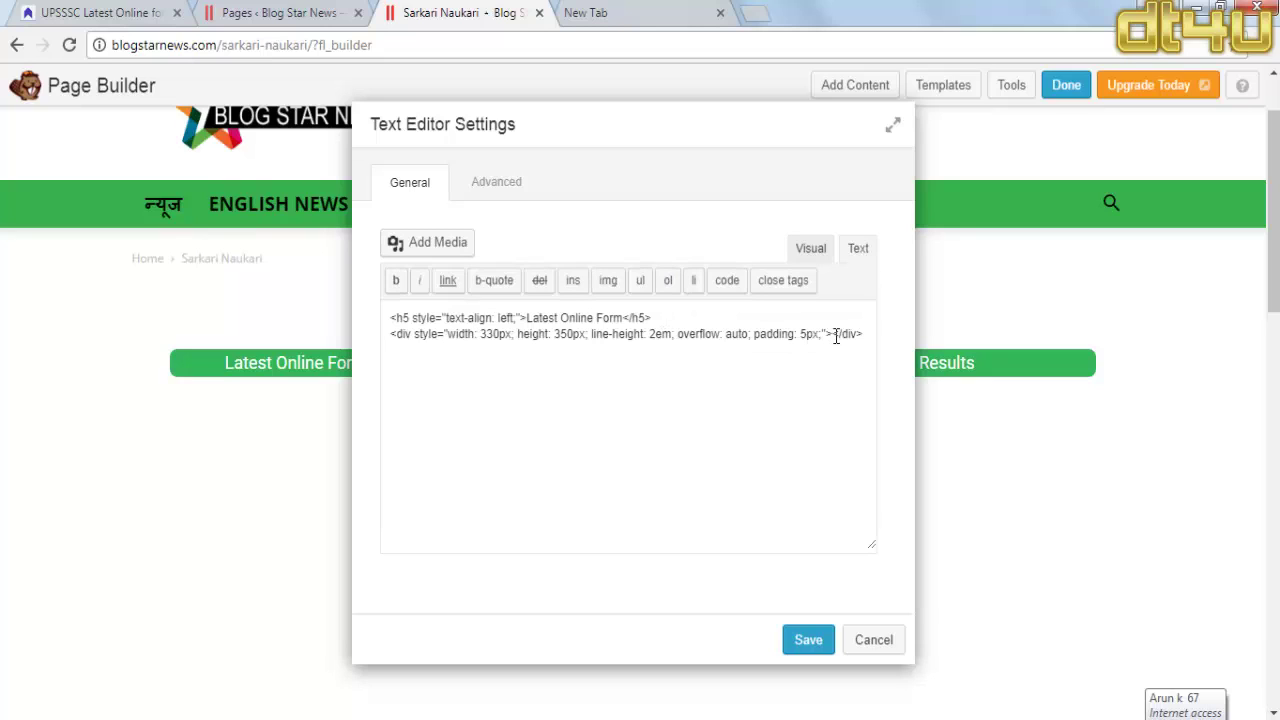
left_click(831, 333)
key("Return")
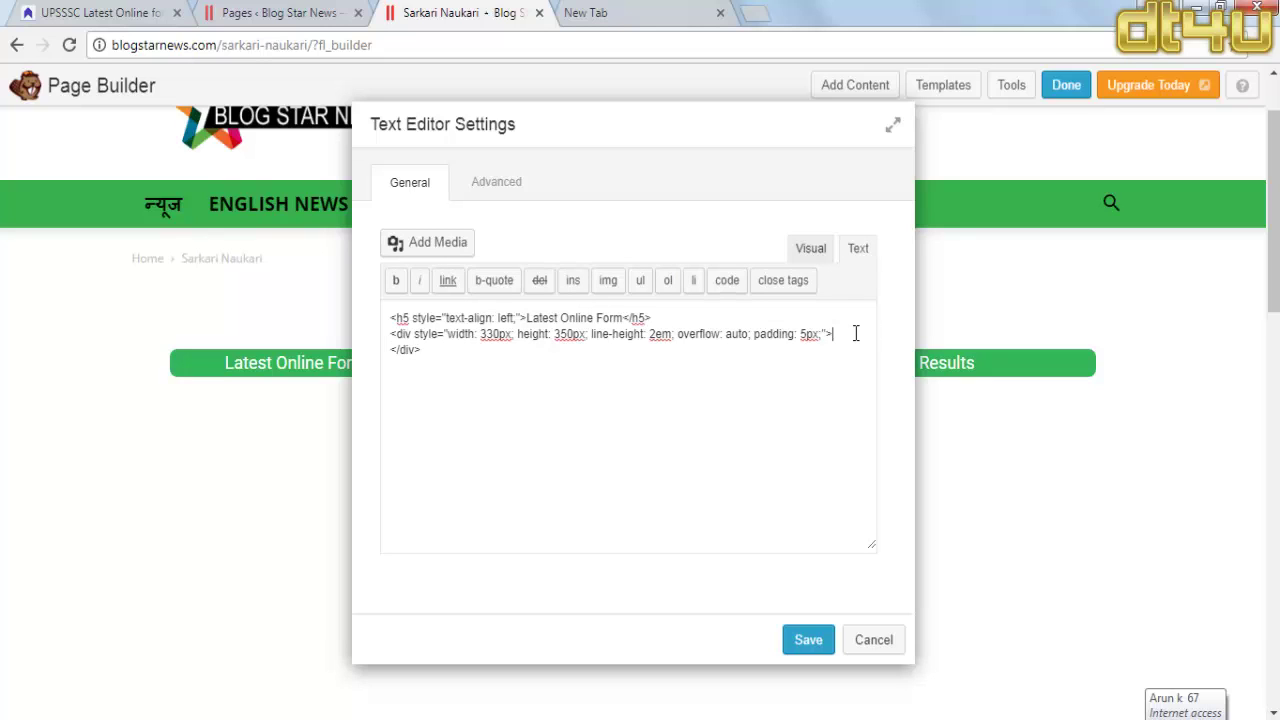
key("Return")
key("ctrl+v")
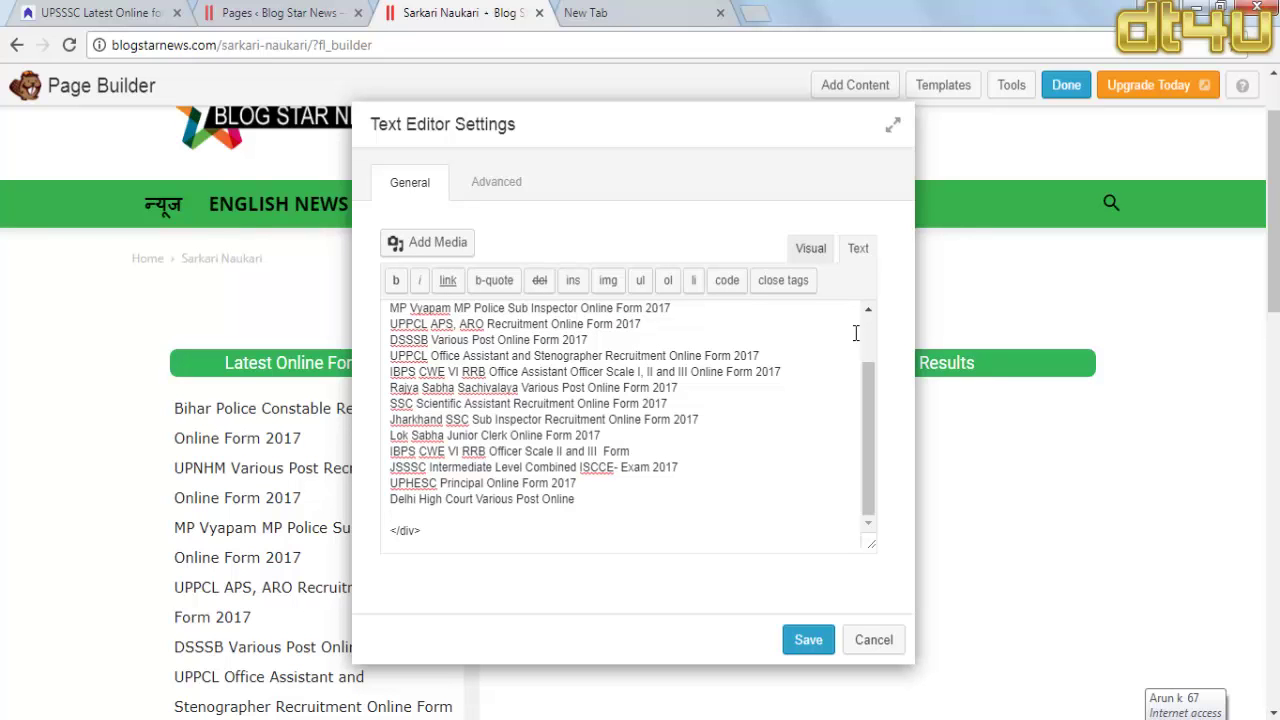
Step: Compare the pasted titles in the visual view with the HTML source of the Latest Online Form module
left_click(809, 252)
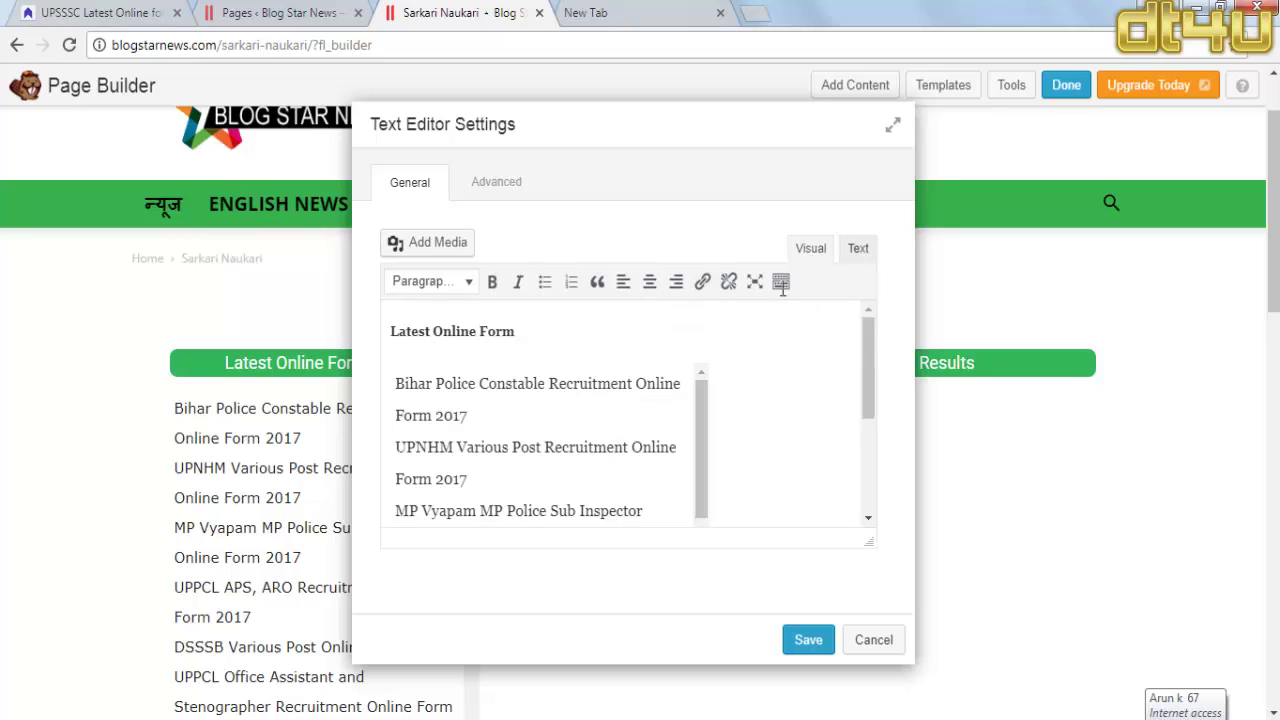
left_click_drag(468, 415, 397, 387)
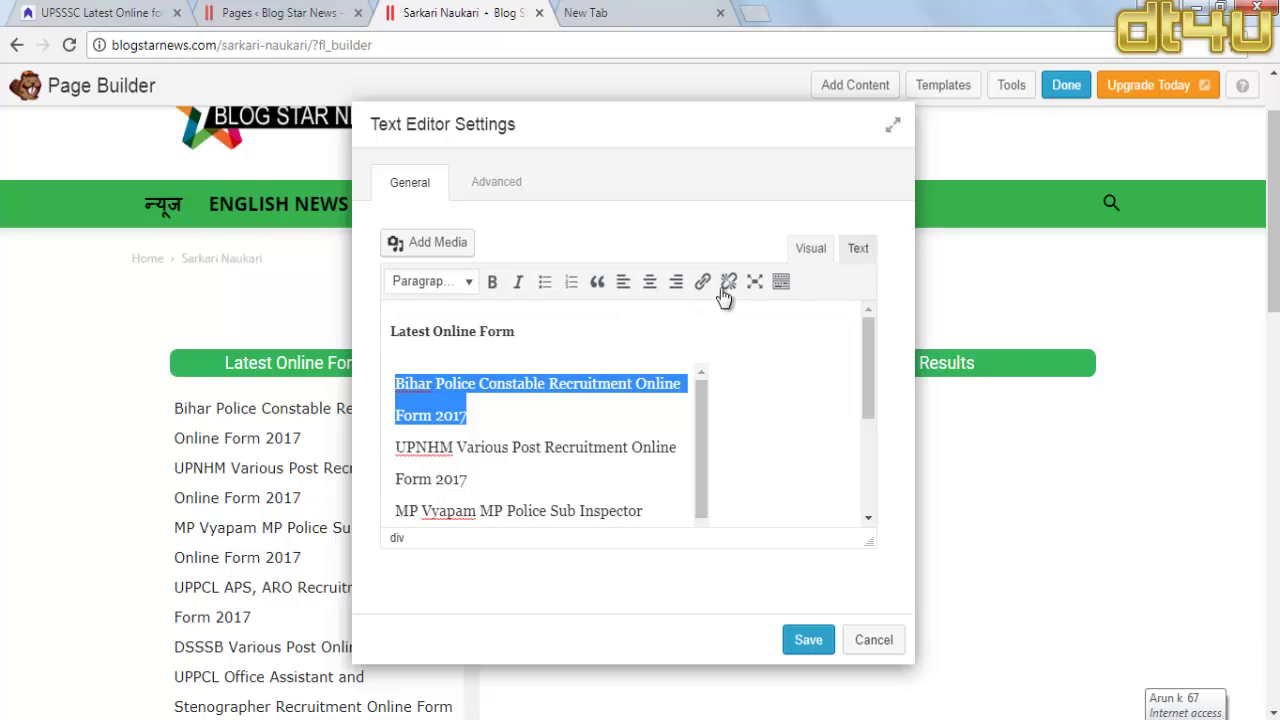
left_click(857, 250)
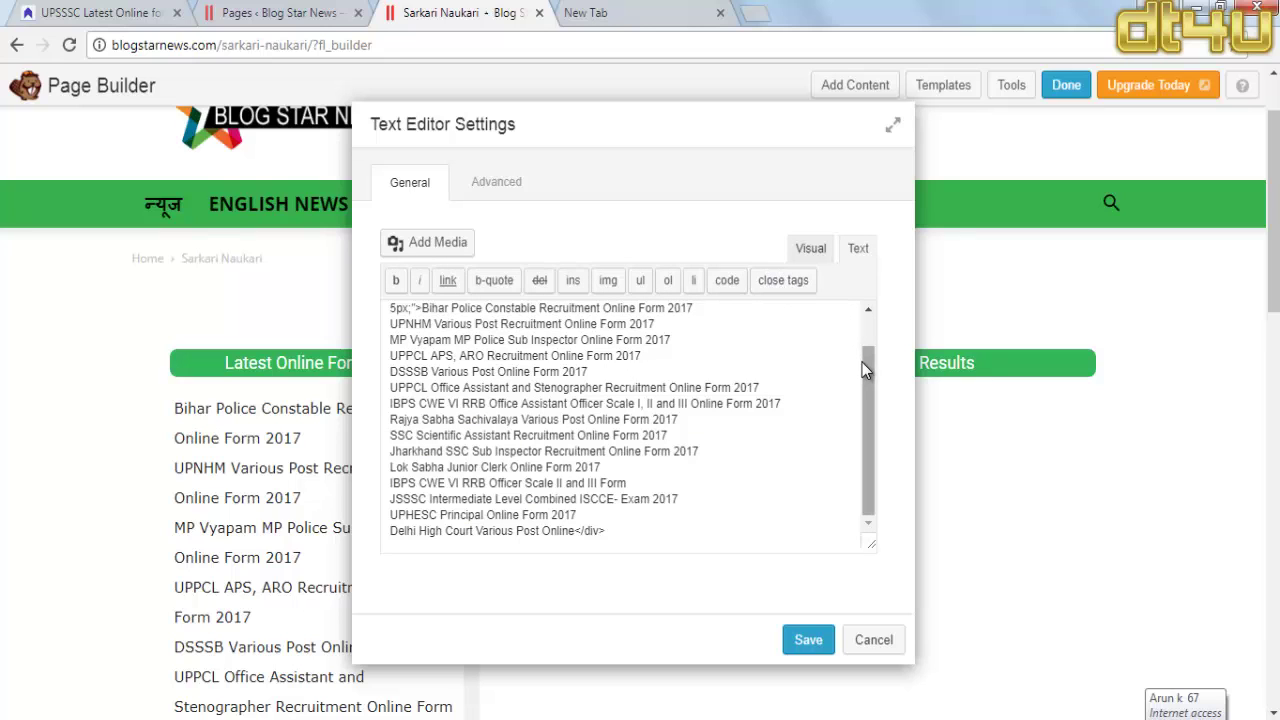
left_click_drag(866, 362, 870, 337)
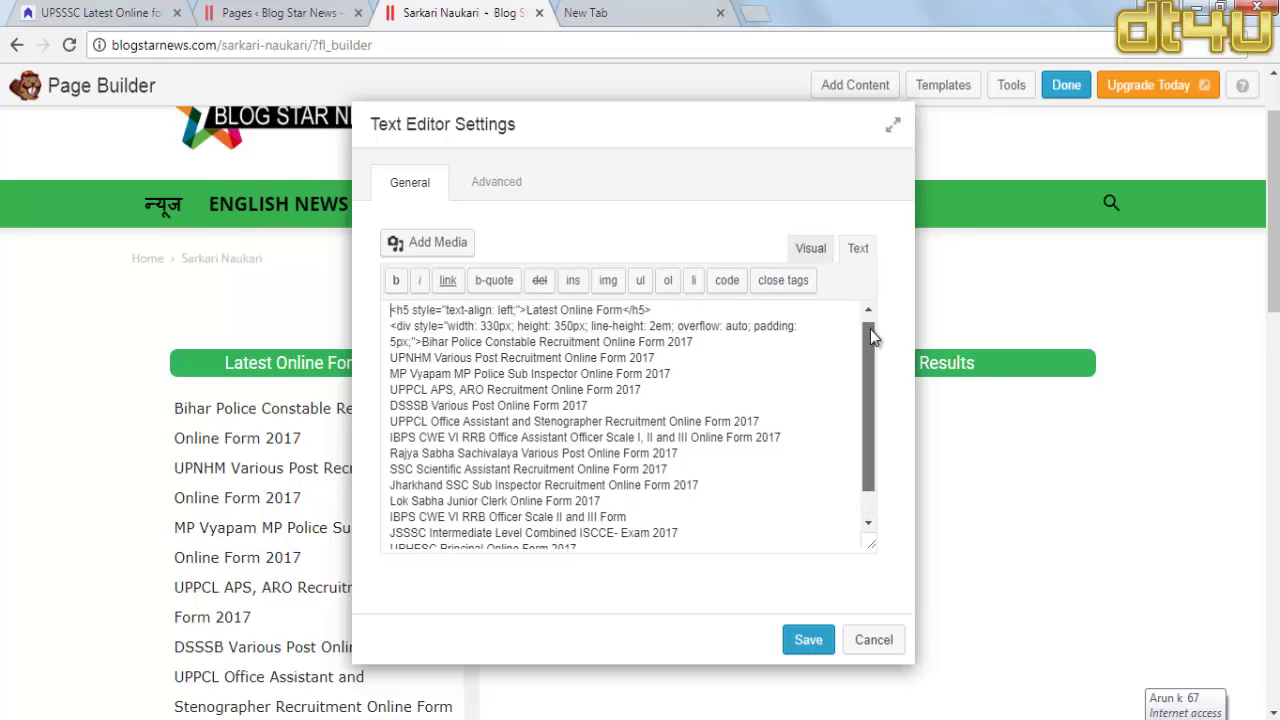
left_click(811, 249)
left_click(470, 438)
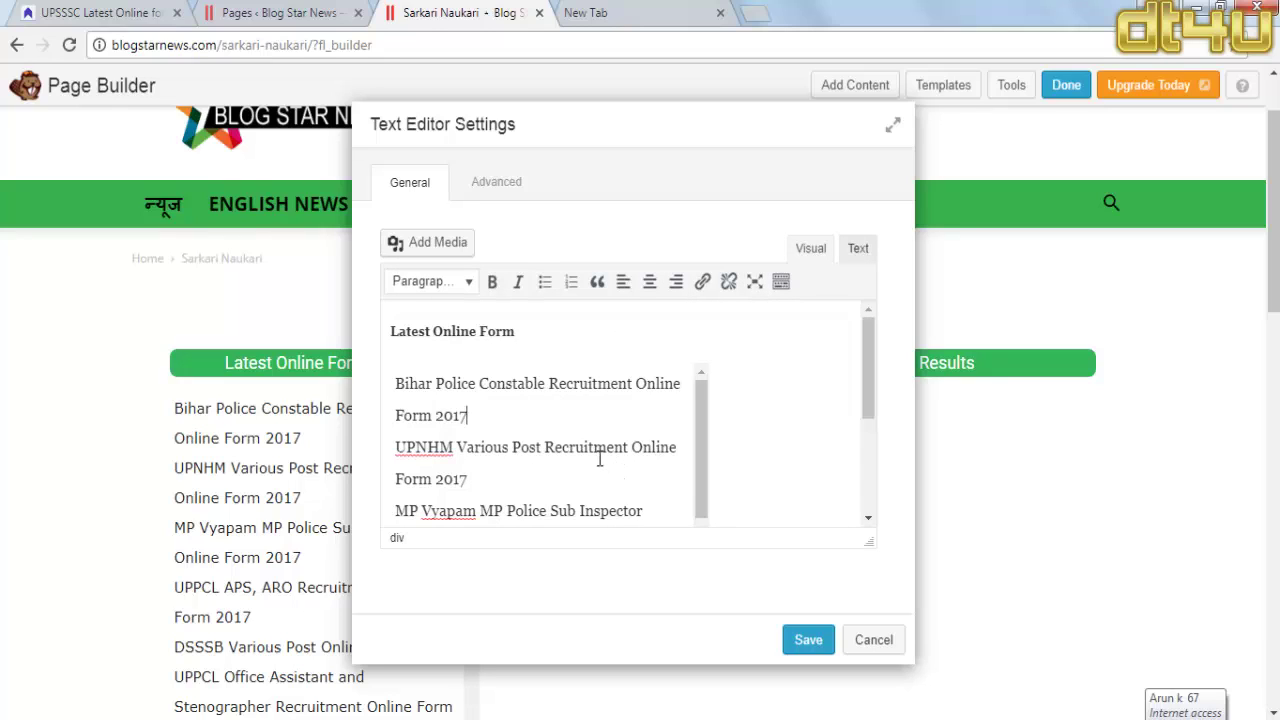
left_click(853, 256)
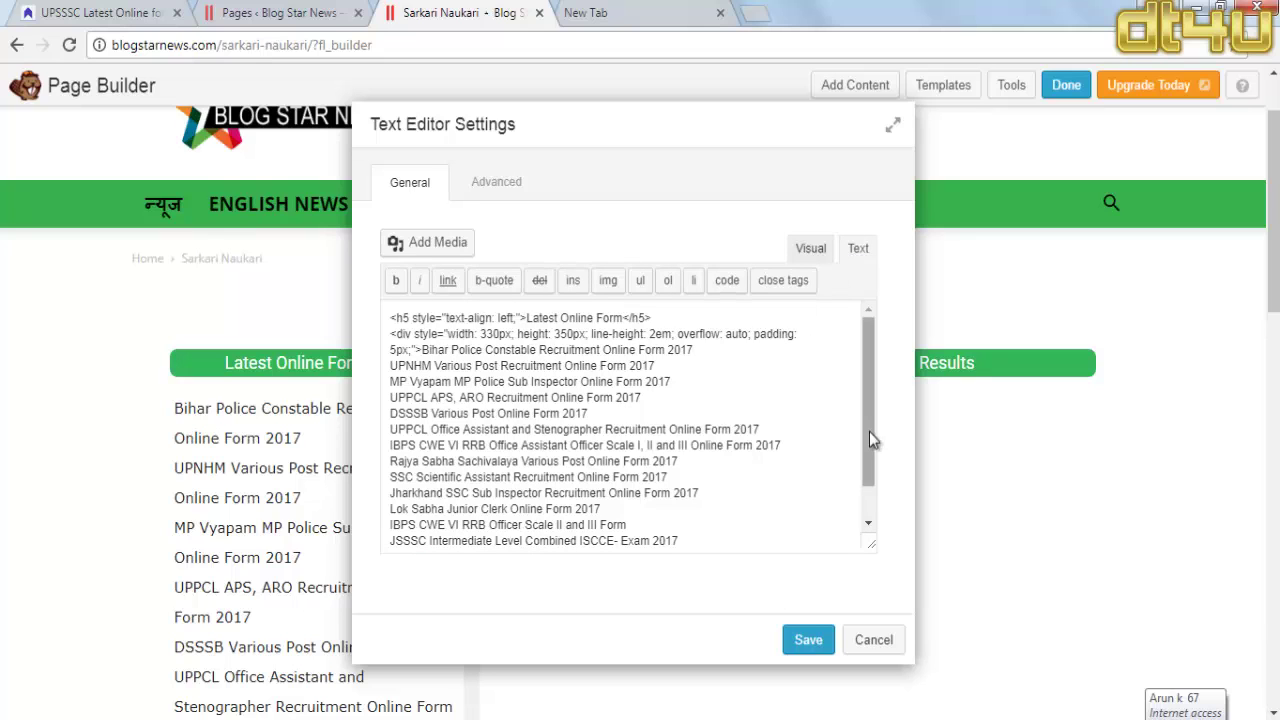
left_click(812, 256)
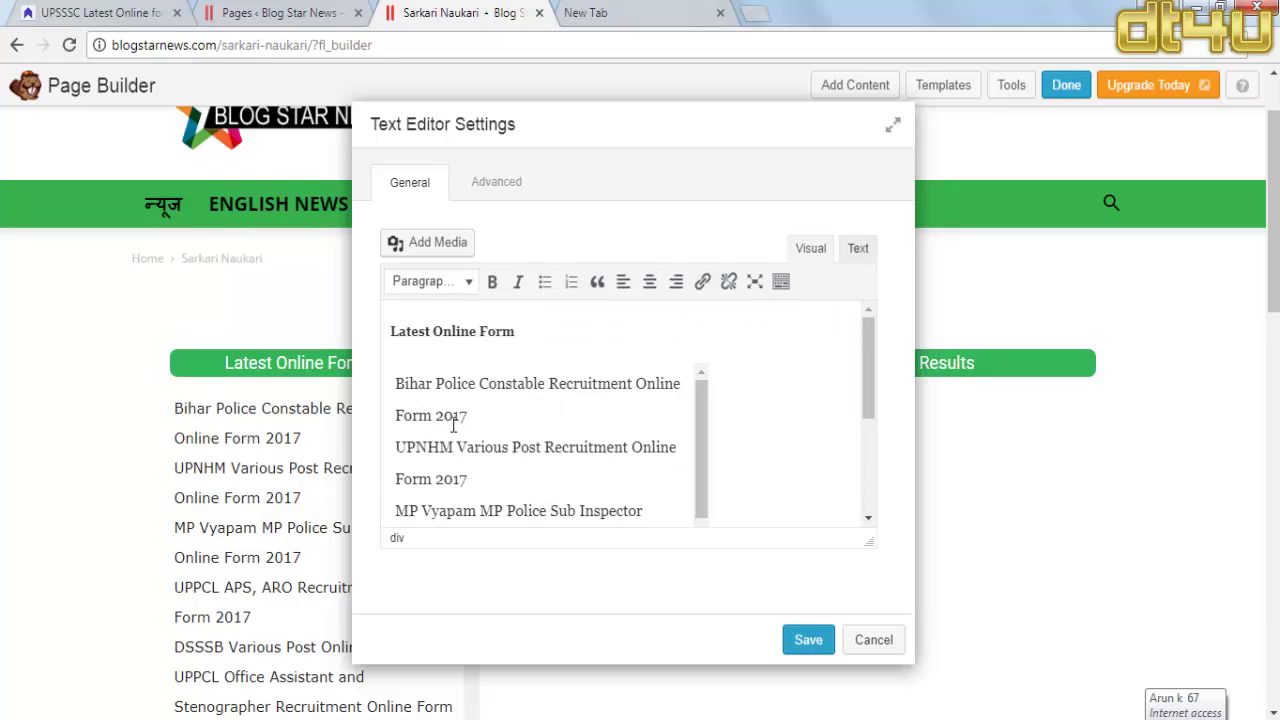
Step: Link the title Bihar Police Constable Recruitment Online Form 2017 to the URL # and have it open in a new tab
left_click_drag(472, 419, 382, 382)
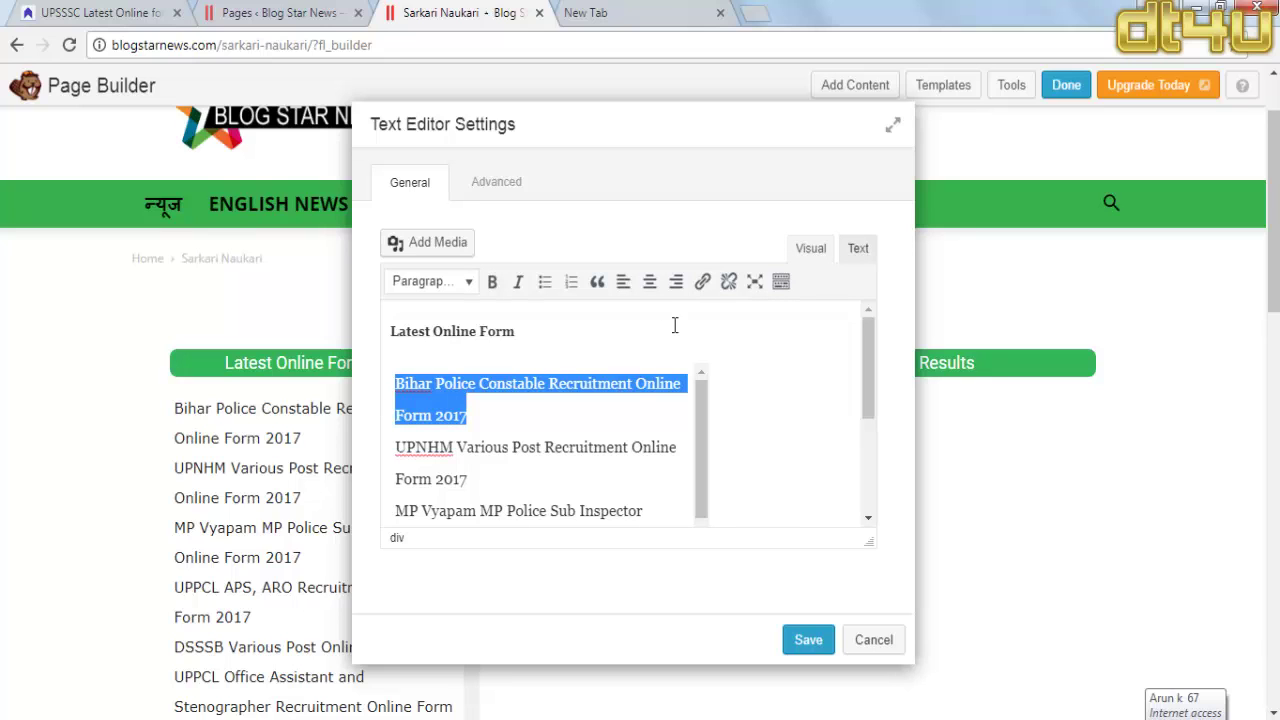
left_click(703, 283)
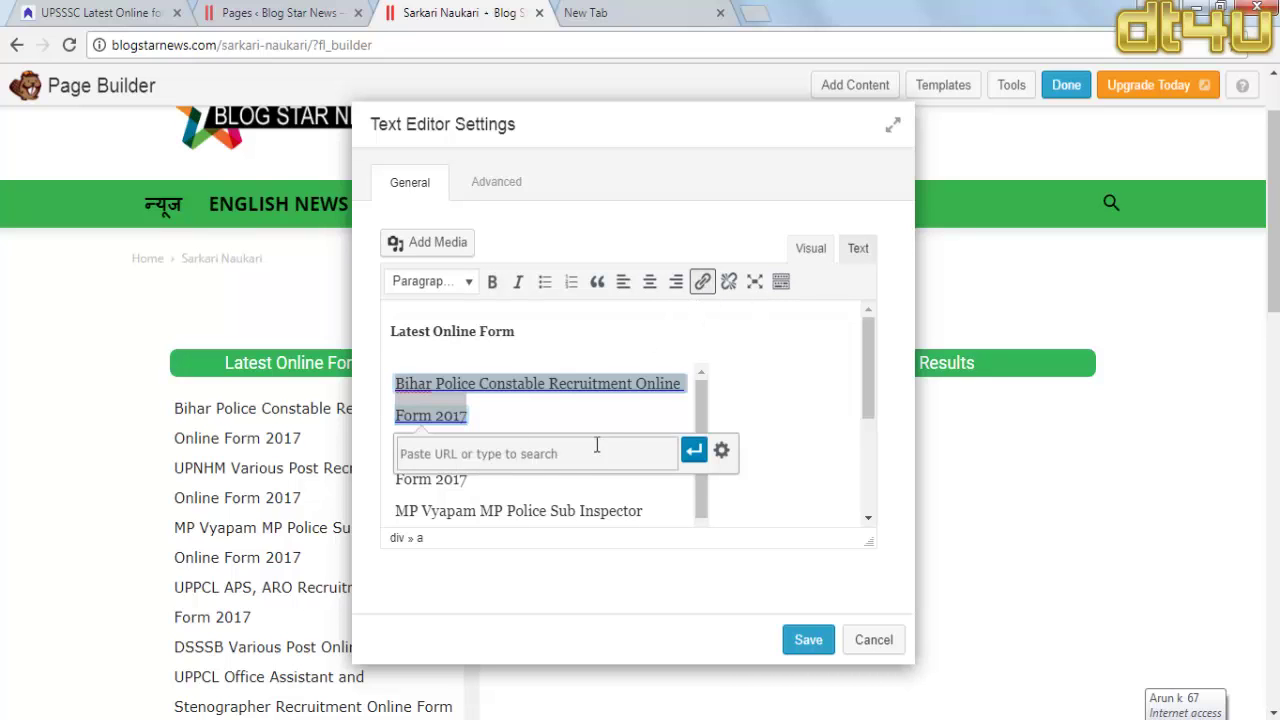
left_click(719, 450)
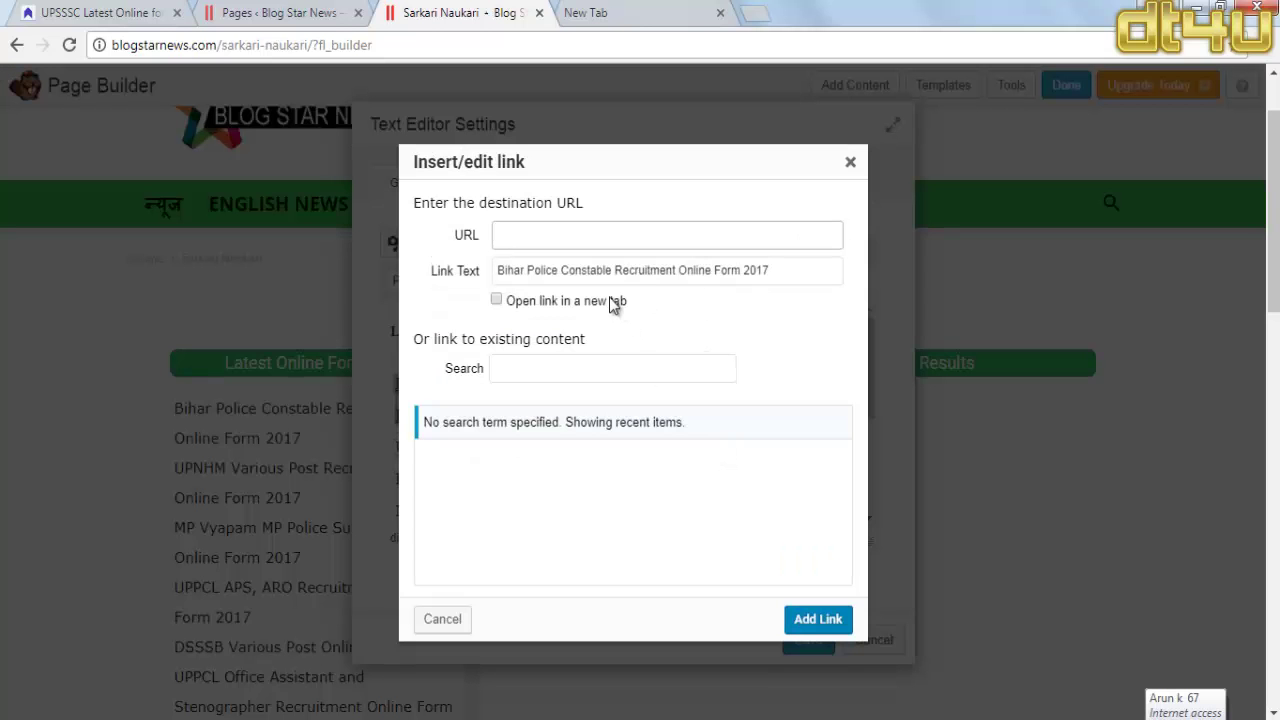
type("#")
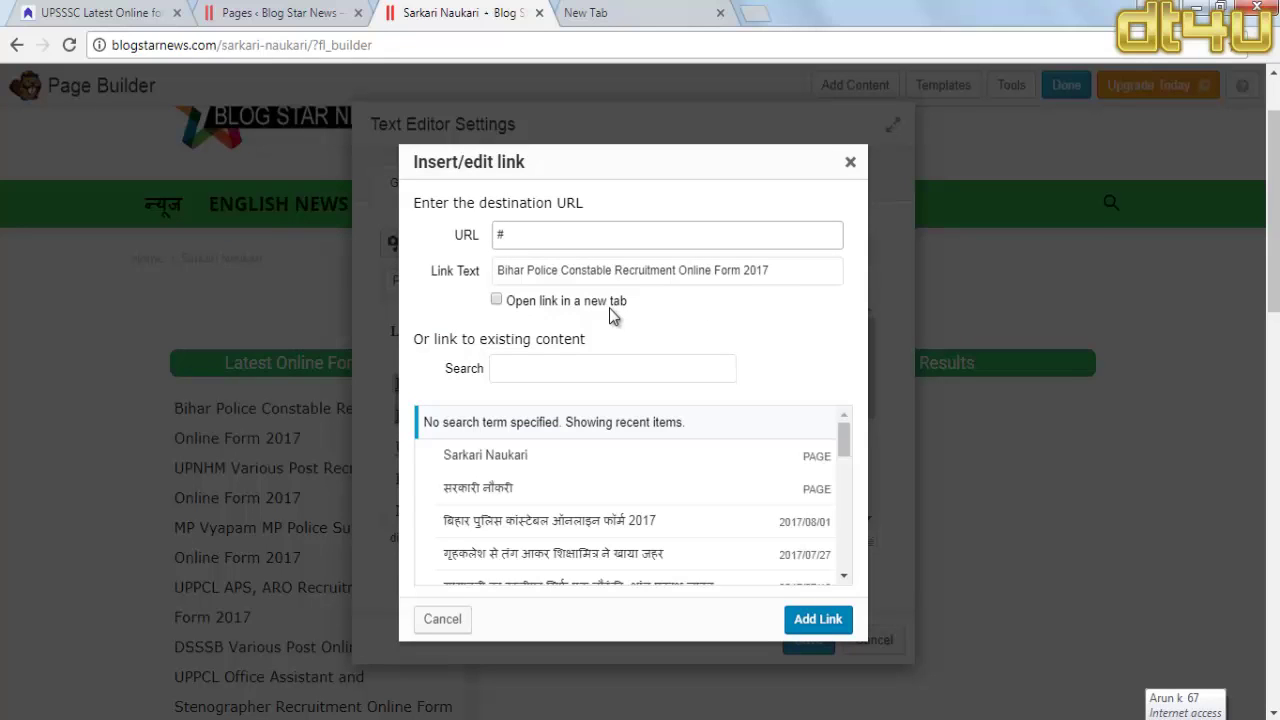
left_click(496, 301)
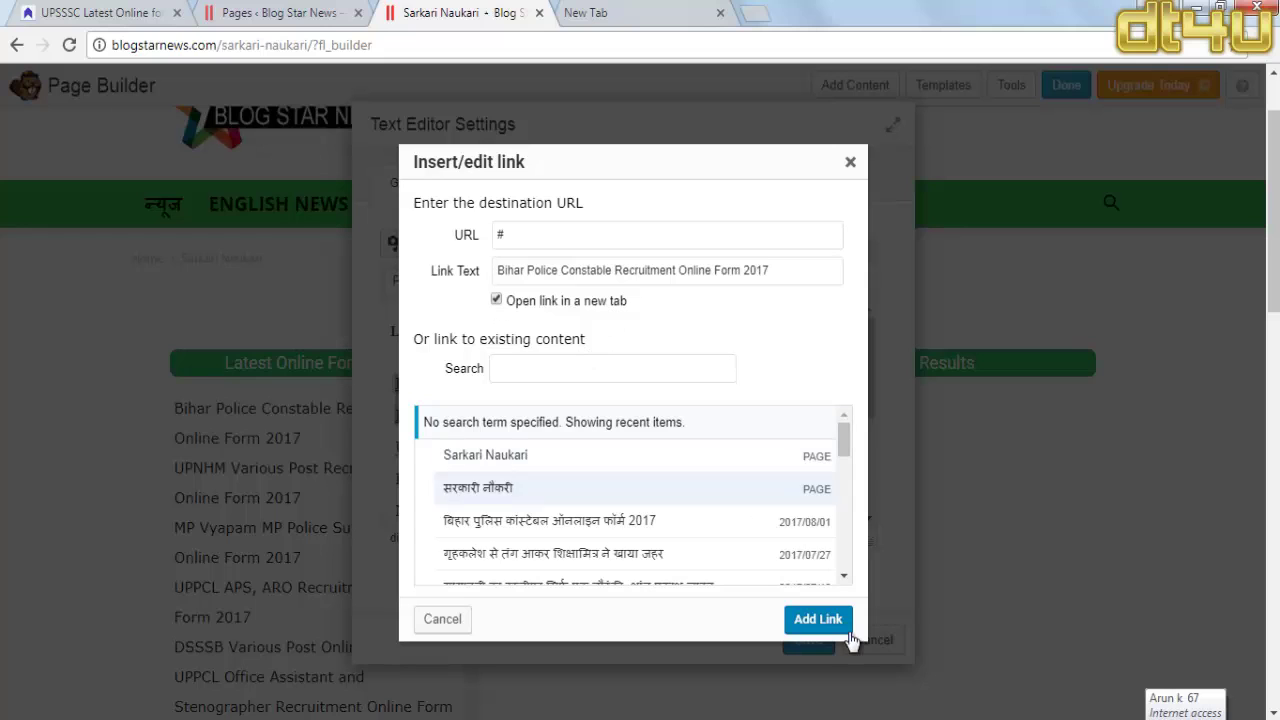
left_click(818, 620)
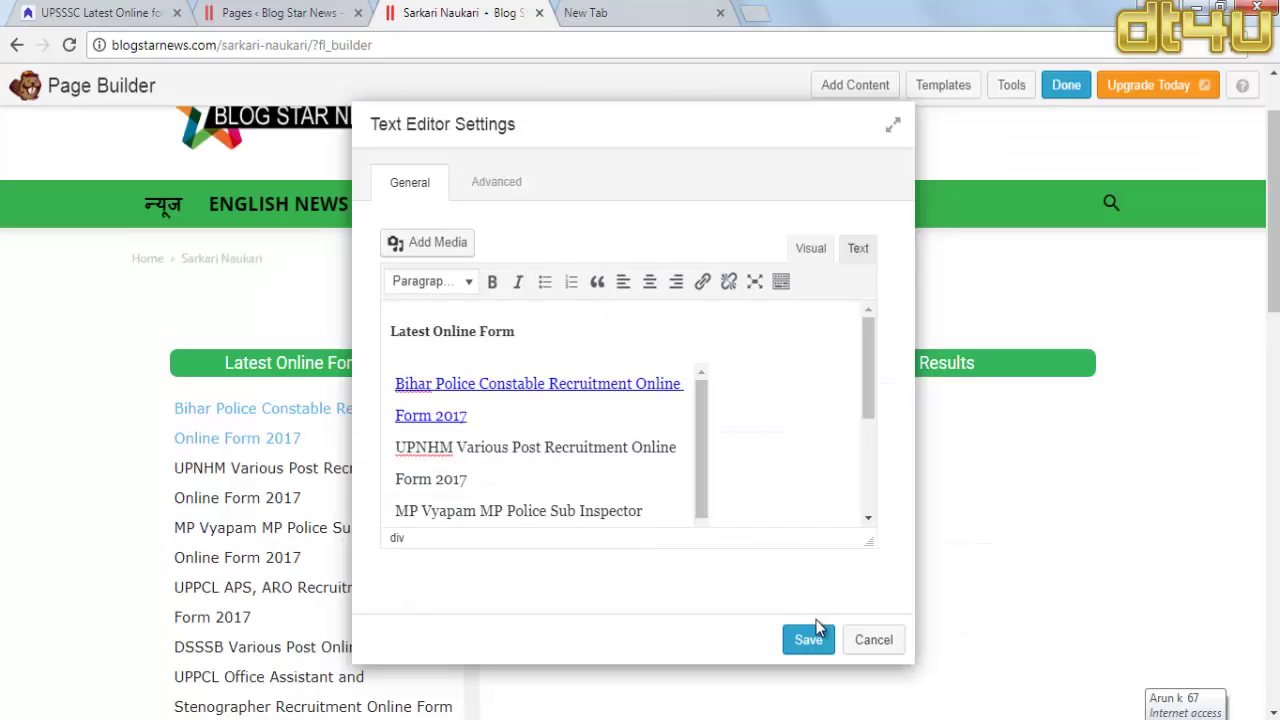
Step: Apply the red text color #ff0000 to the whole linked Bihar Police title and save the text module
triple_click(386, 378)
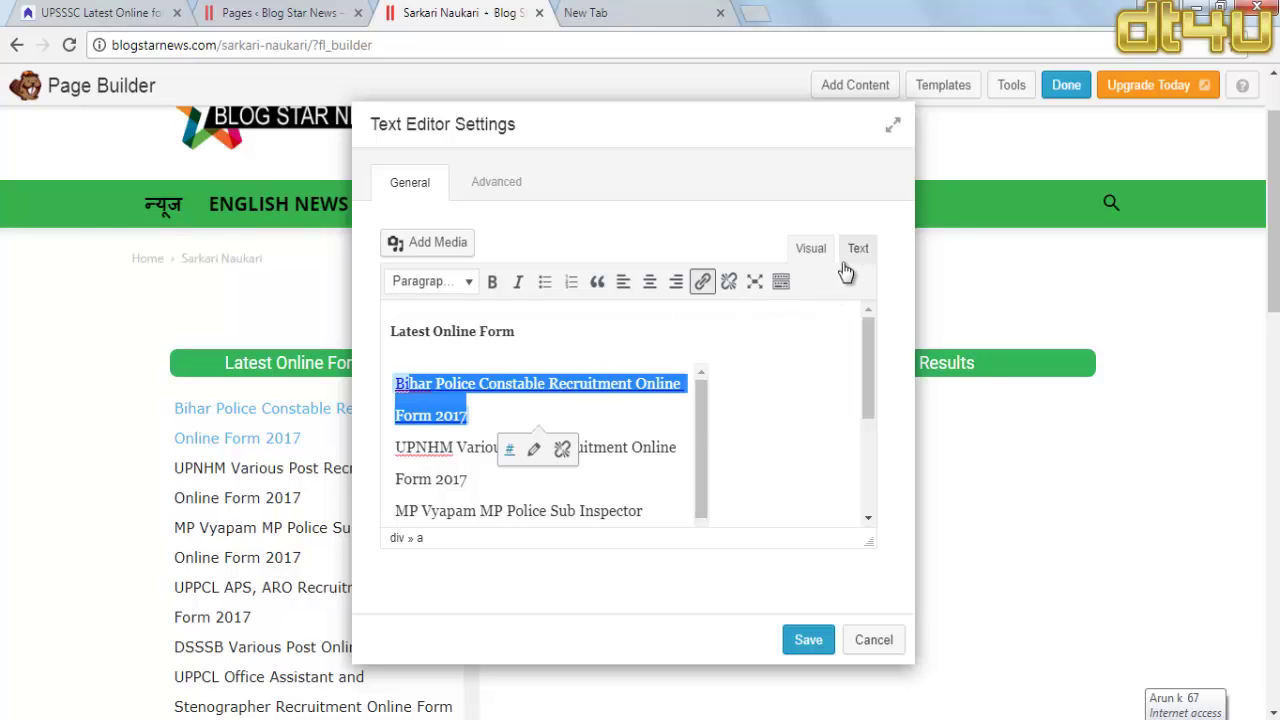
left_click(781, 281)
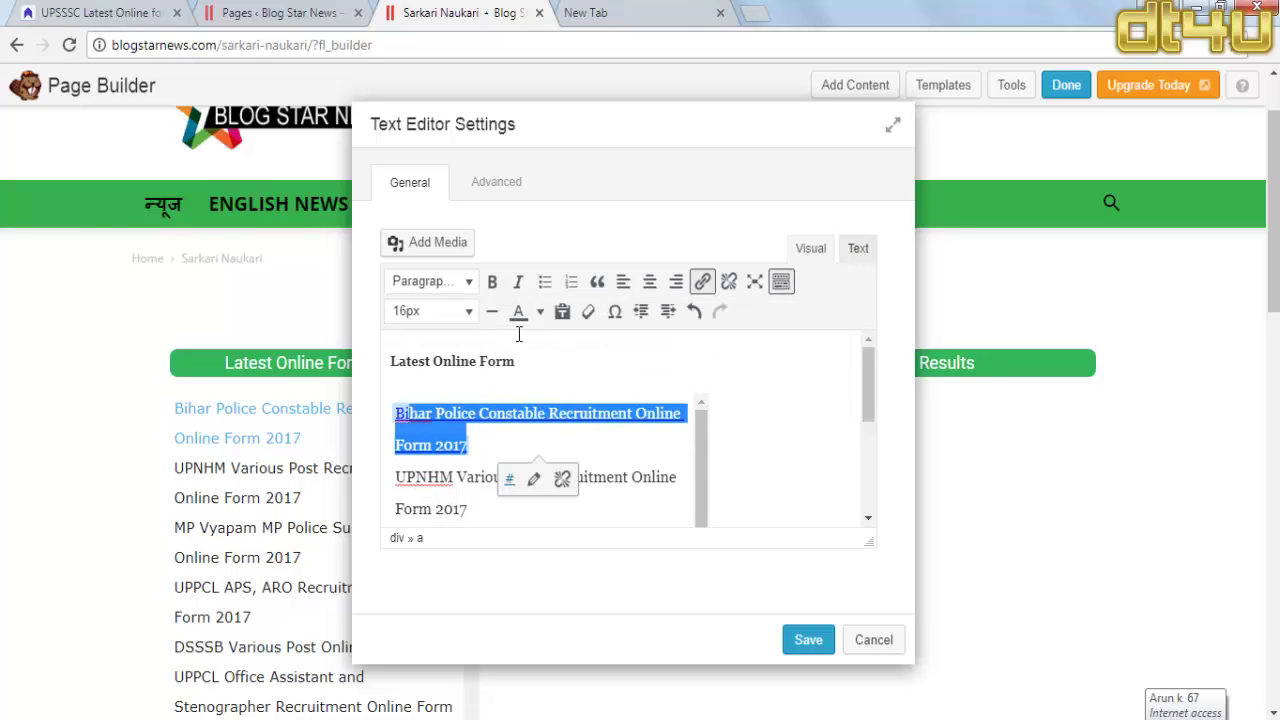
left_click(539, 312)
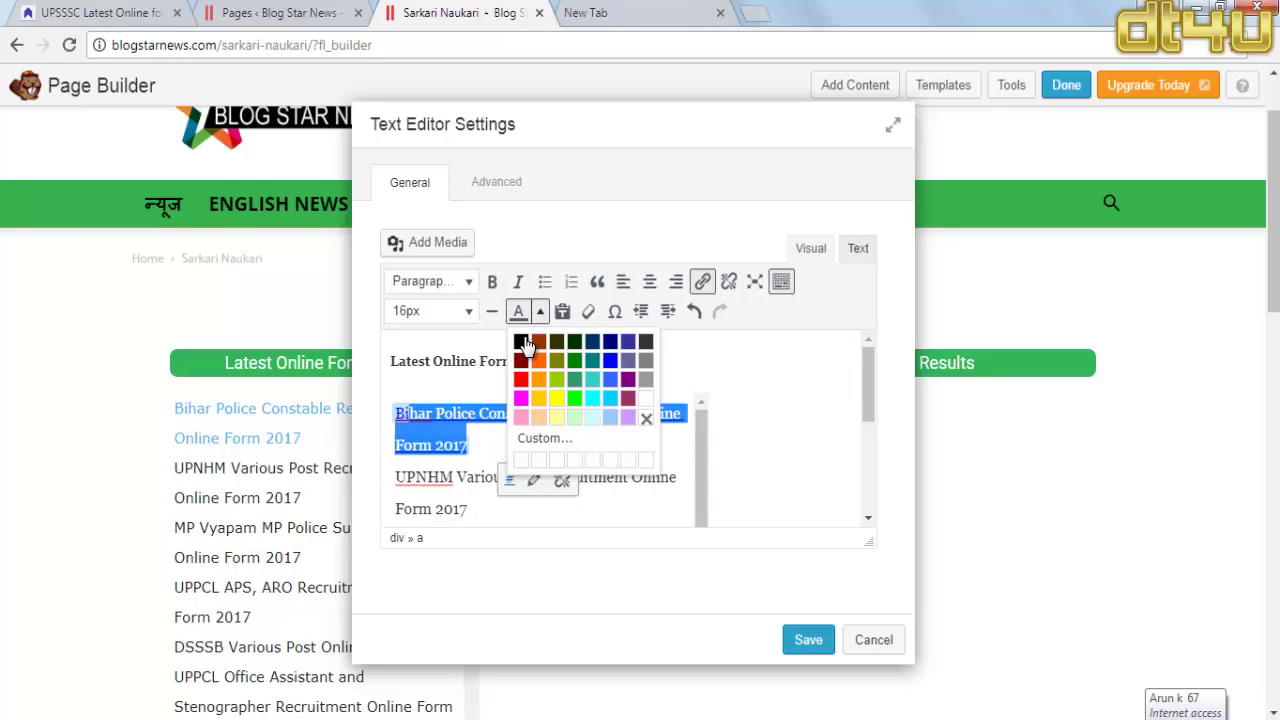
left_click(521, 378)
left_click_drag(470, 447, 384, 410)
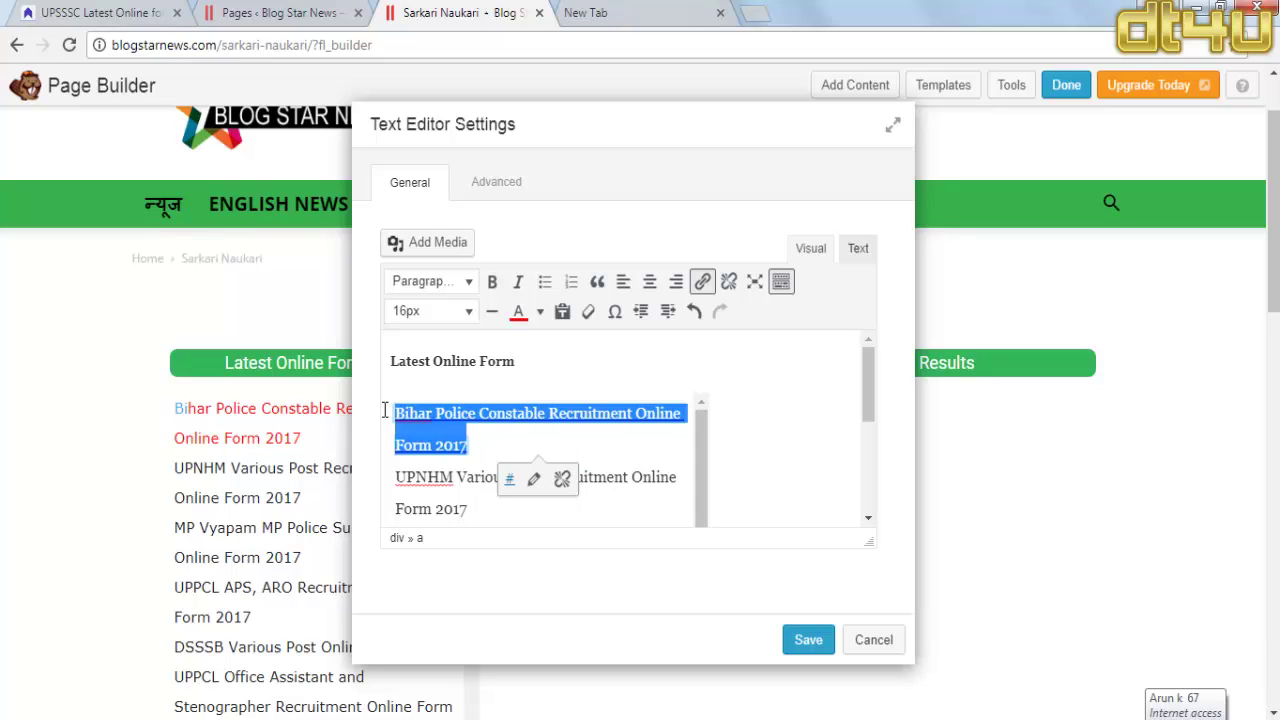
left_click(518, 311)
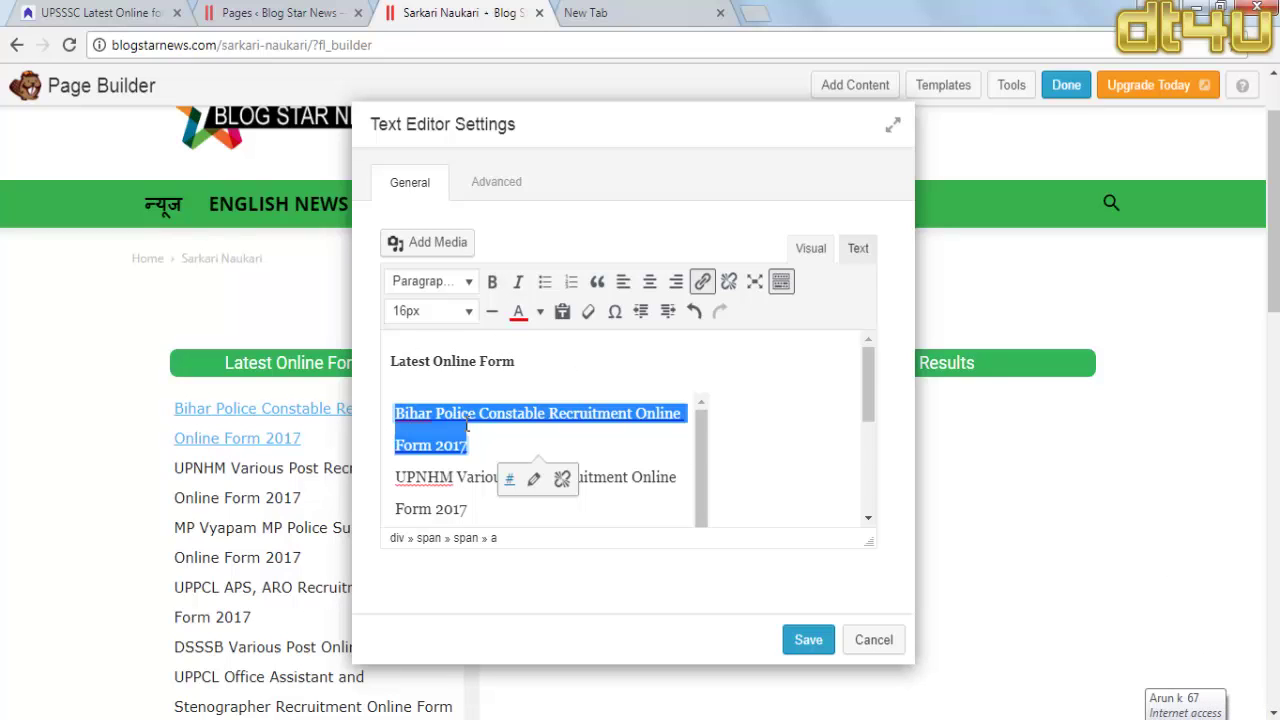
left_click(518, 311)
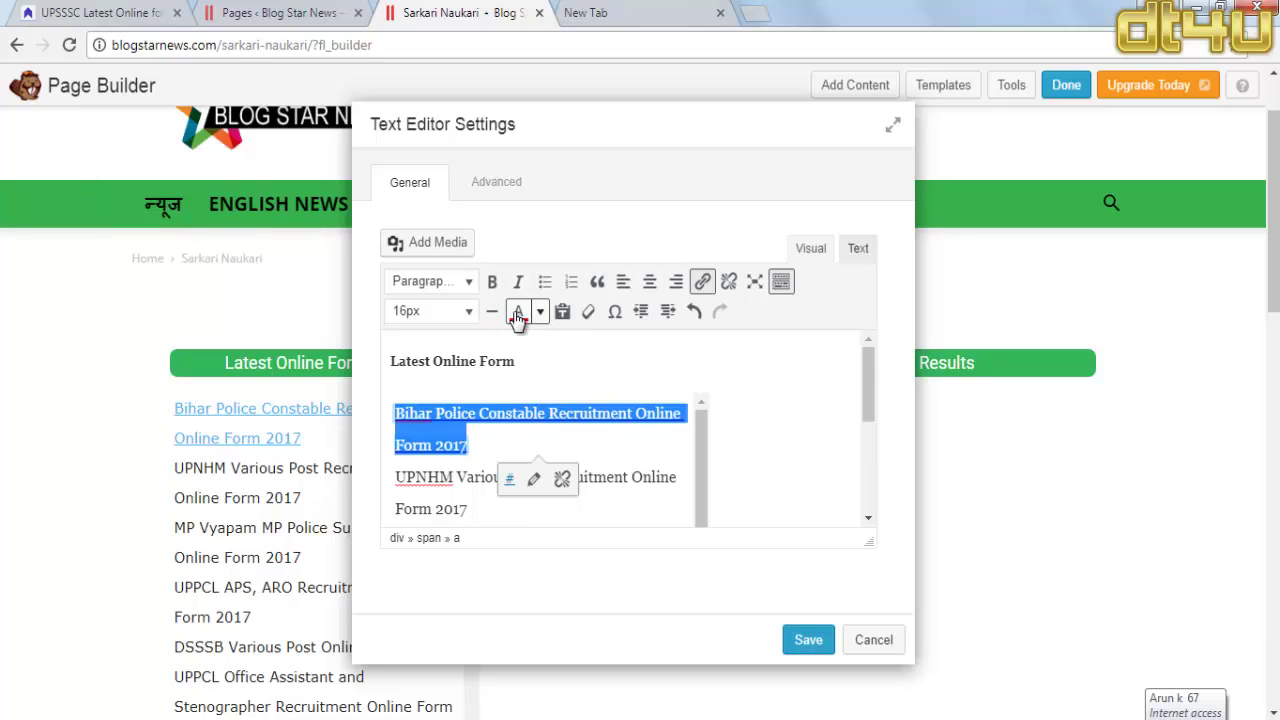
left_click(501, 433)
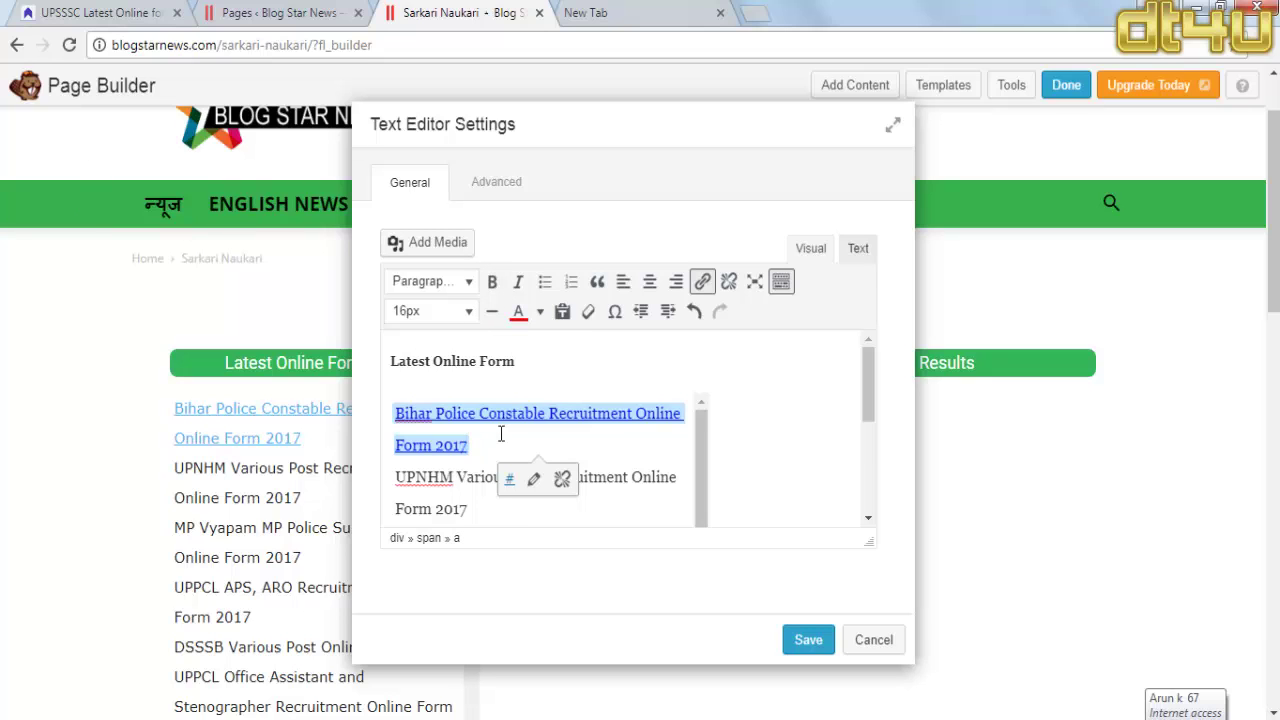
left_click(803, 638)
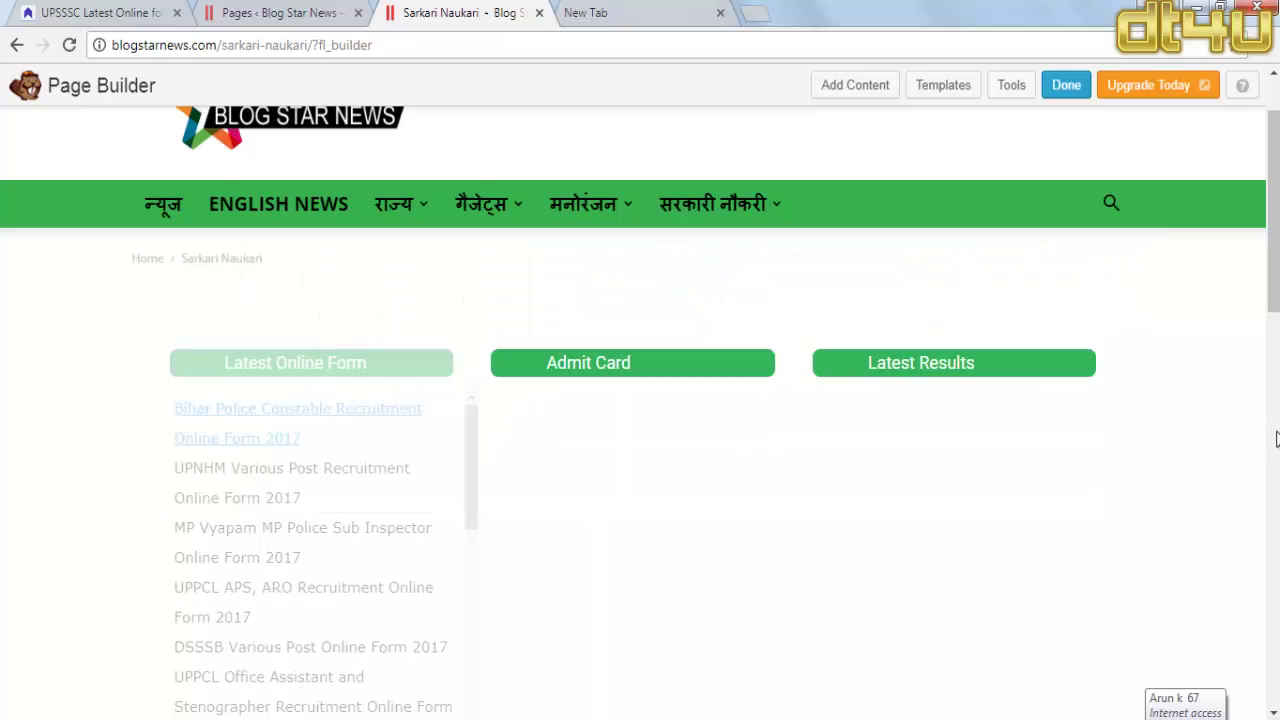
Step: Reopen the Latest Online Form text module and copy all entries between the div tags in its HTML, including the first title's link code
scroll(1275, 432, "down", 1)
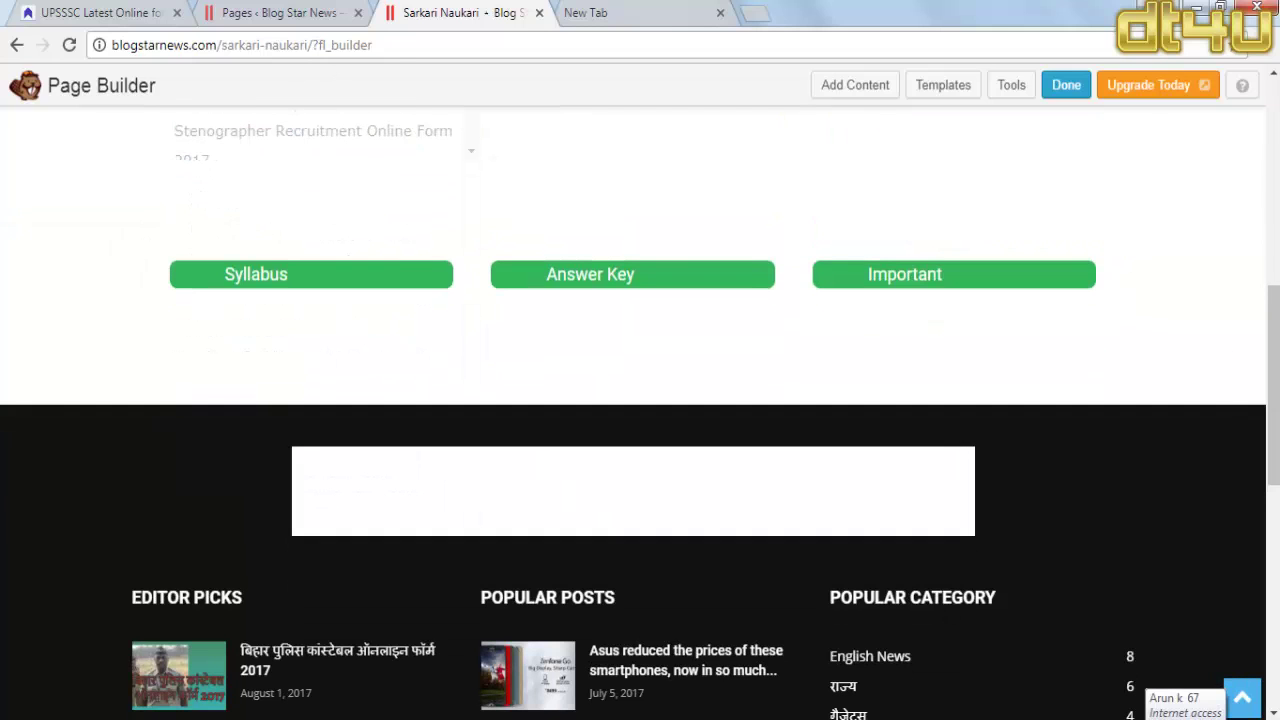
left_click(1275, 190)
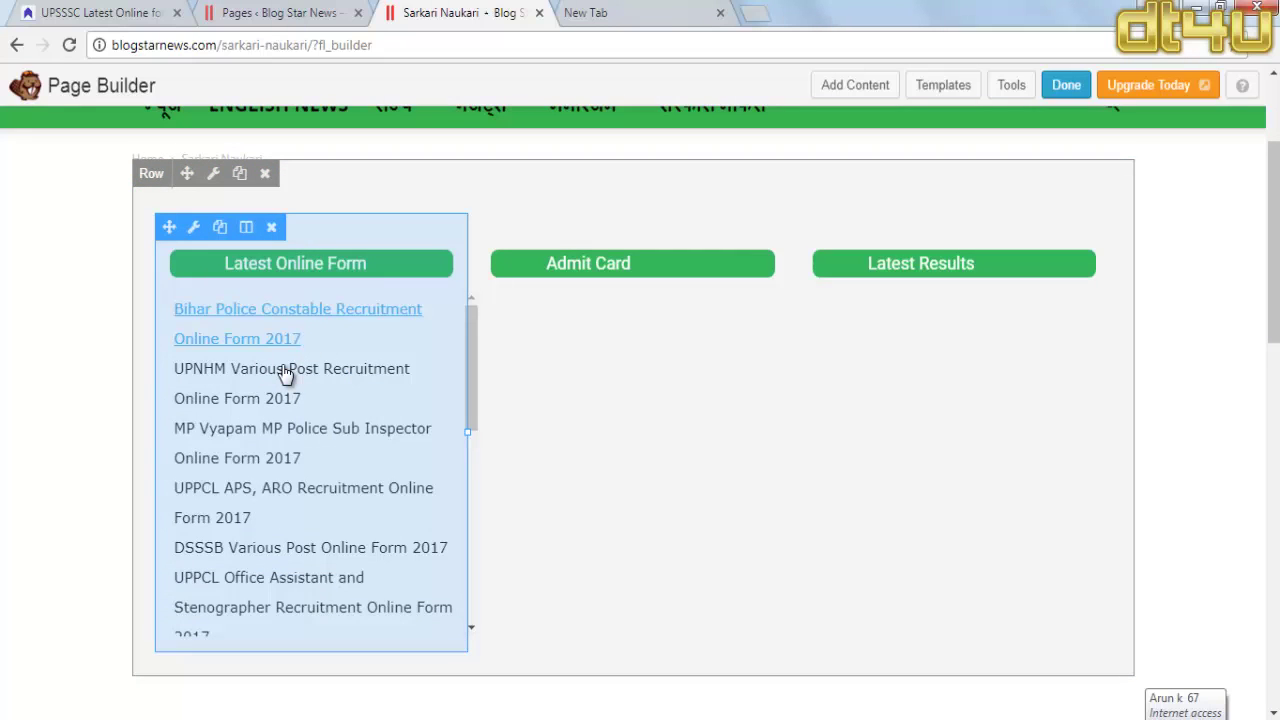
left_click(285, 373)
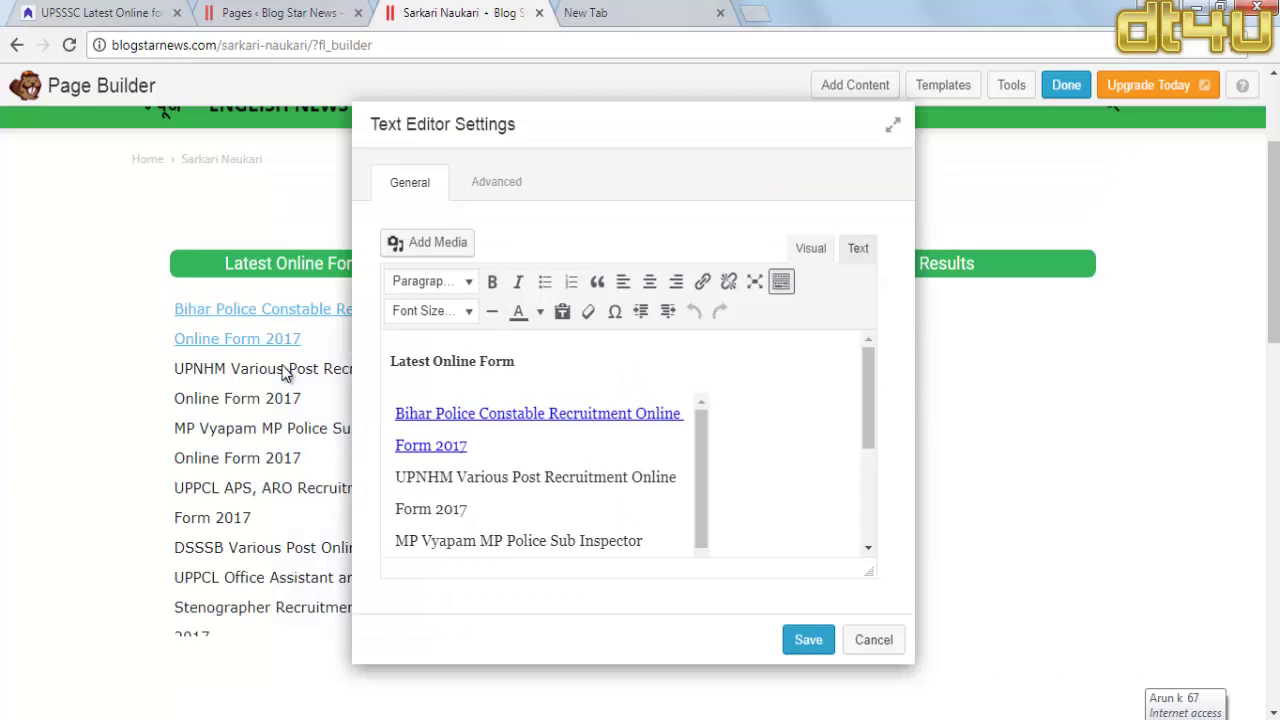
left_click(855, 250)
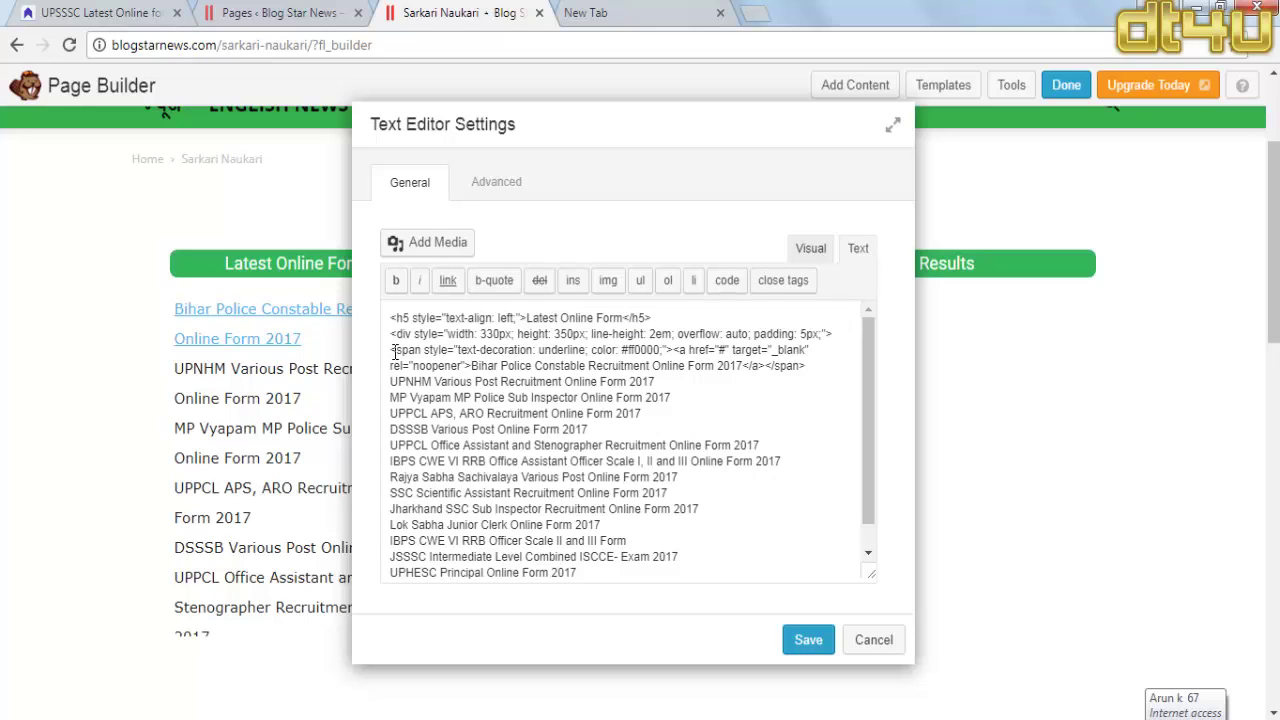
left_click_drag(390, 350, 541, 429)
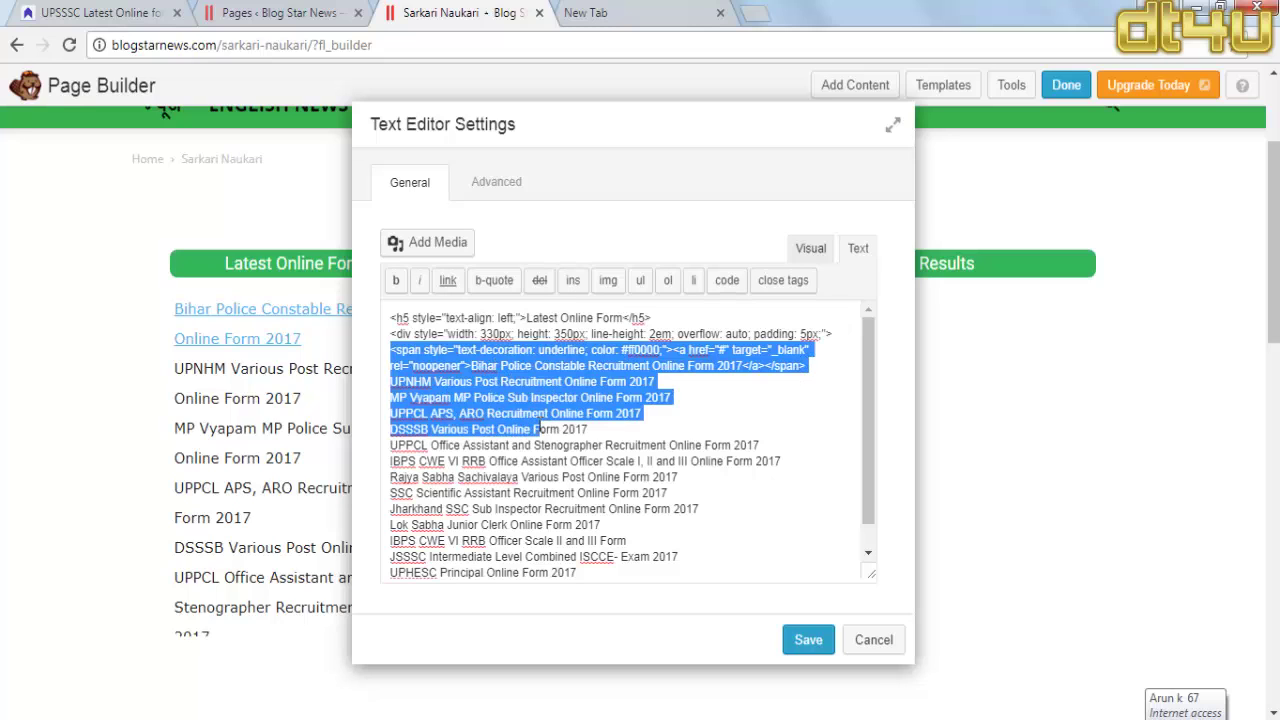
left_click(562, 397)
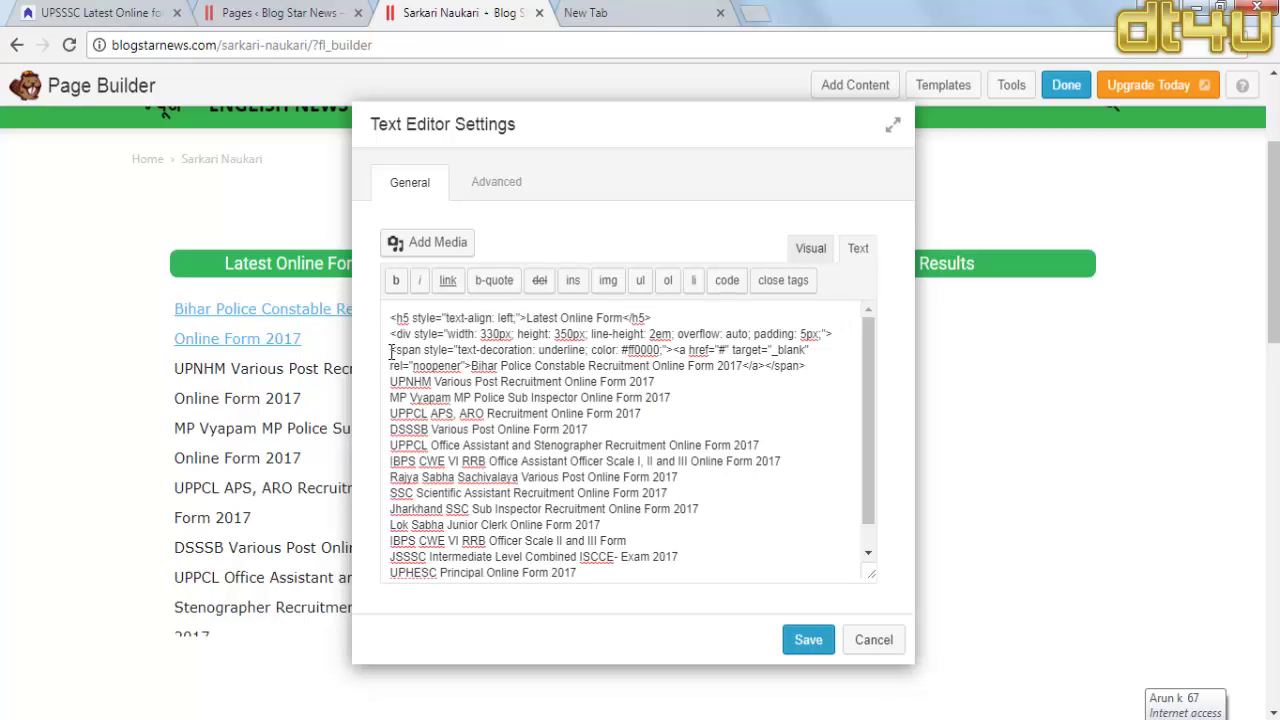
left_click_drag(391, 350, 576, 561)
key("ctrl+c")
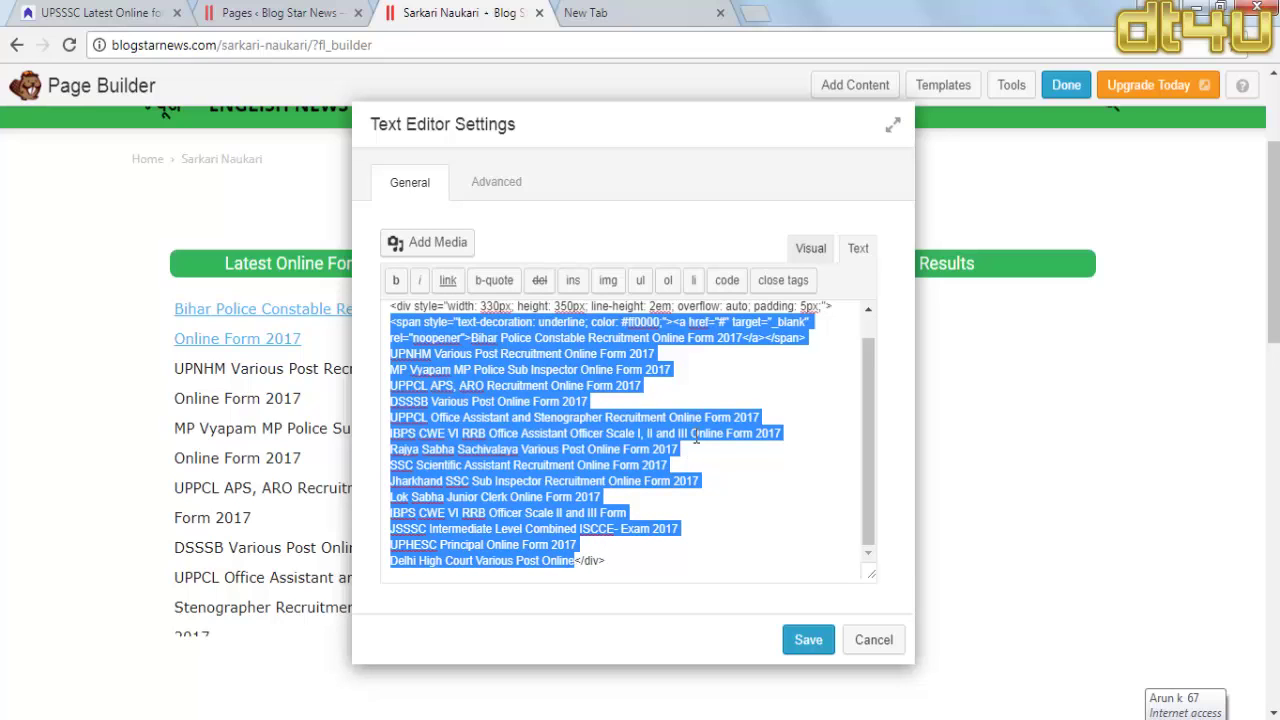
Step: Review the first title's span and link tags, reselect all entries inside the div and save the module
left_click(706, 394)
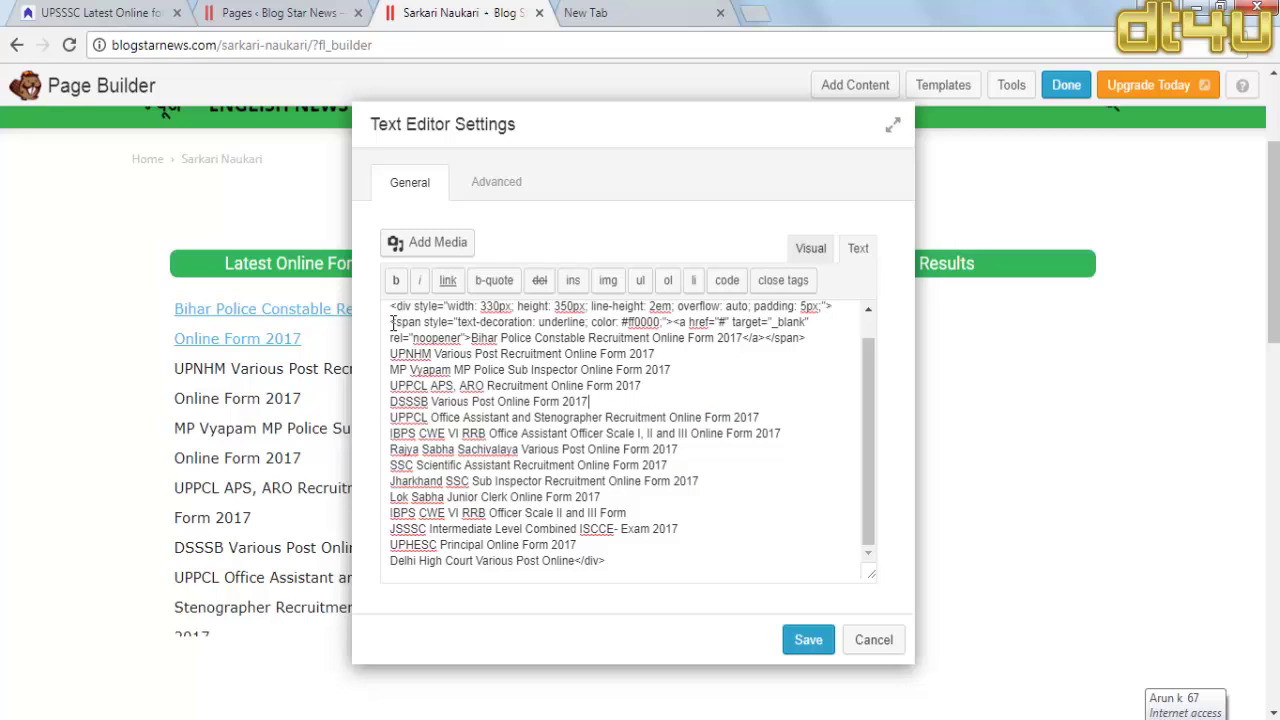
left_click_drag(390, 322, 472, 340)
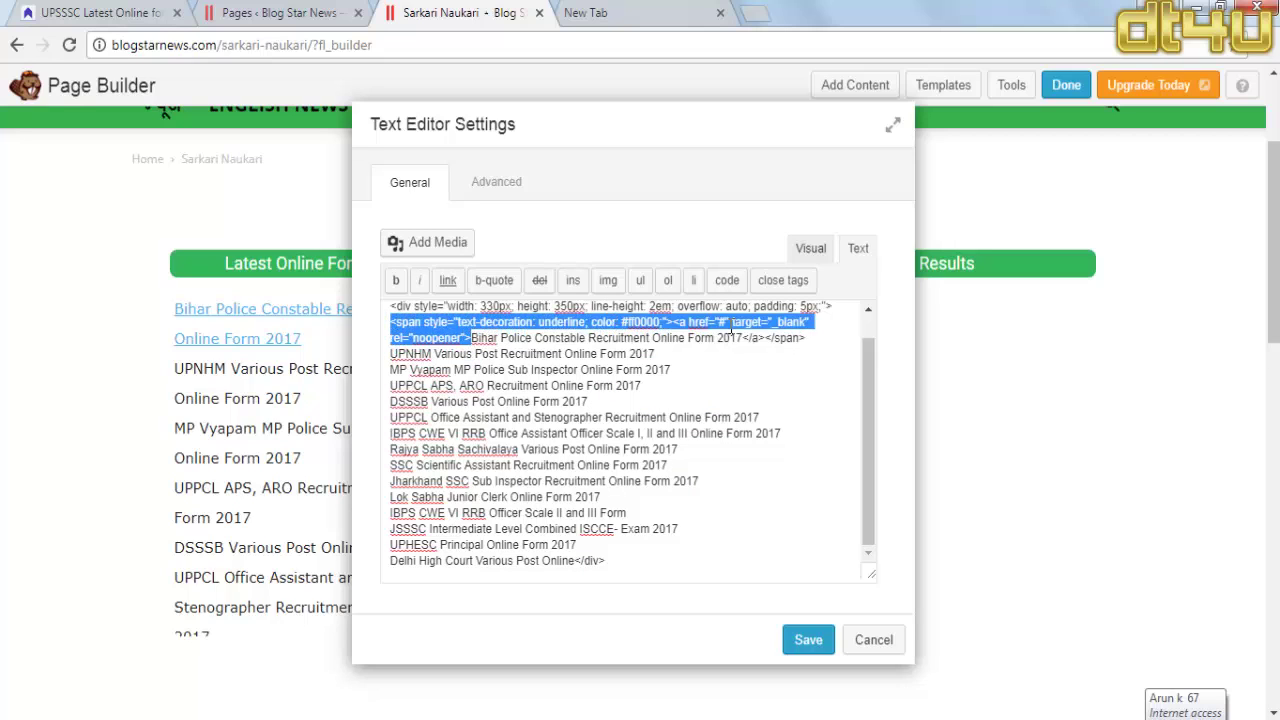
left_click(722, 321)
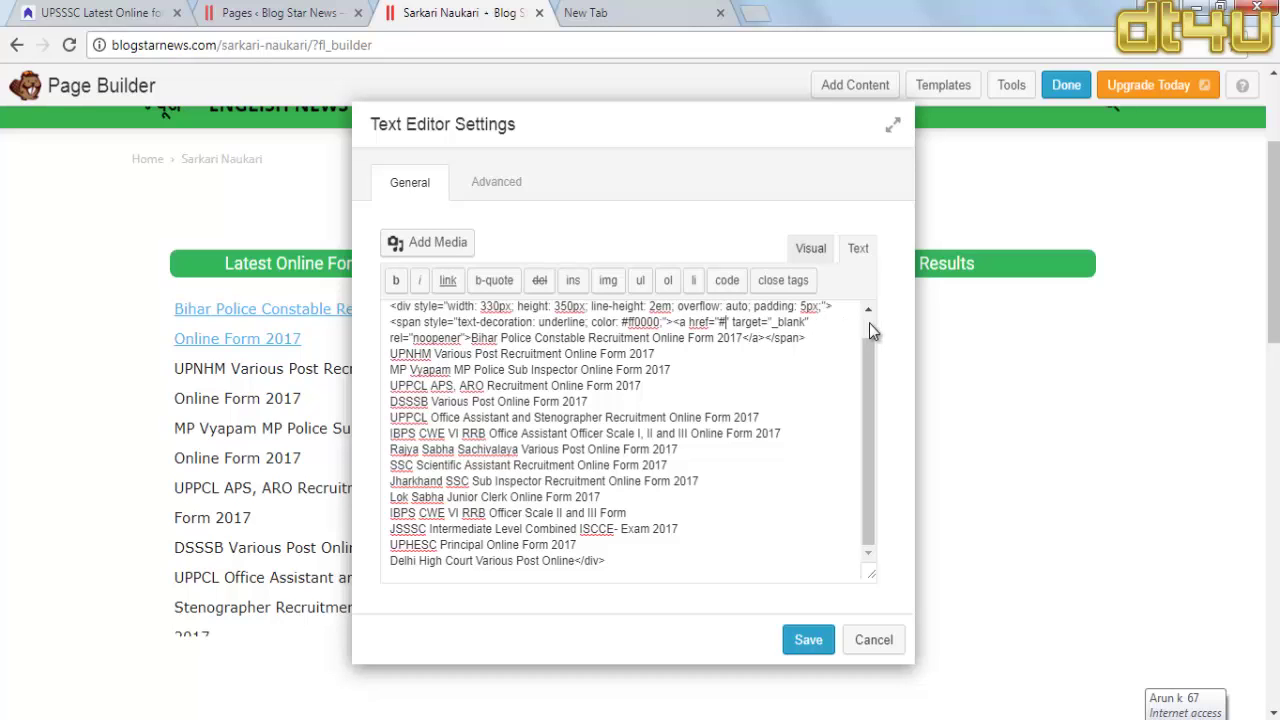
scroll(869, 323, "up", 1)
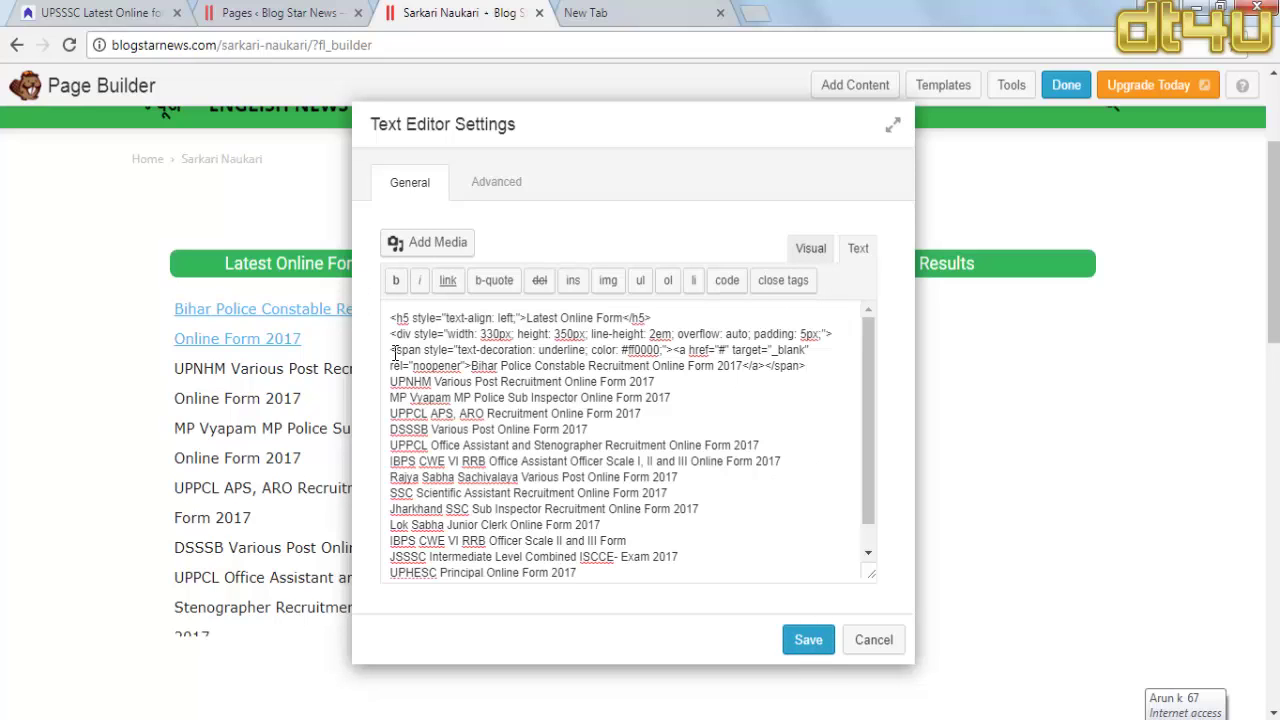
left_click_drag(390, 350, 576, 562)
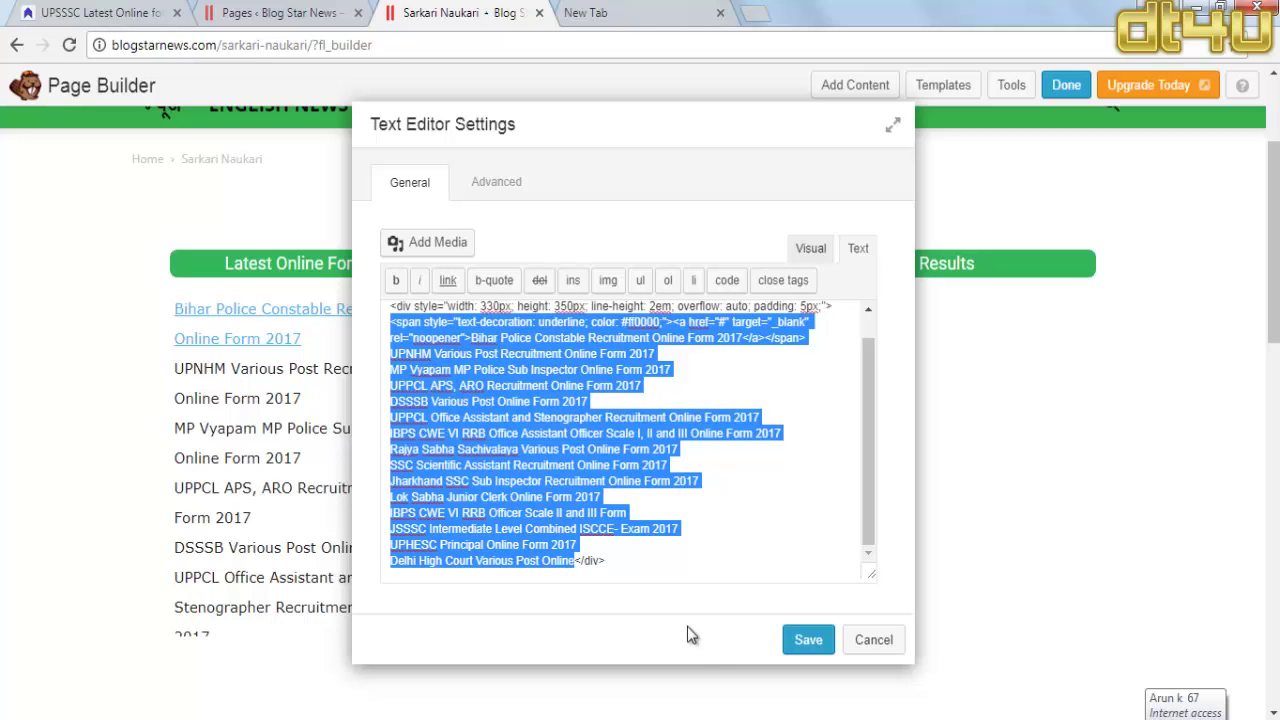
left_click(806, 643)
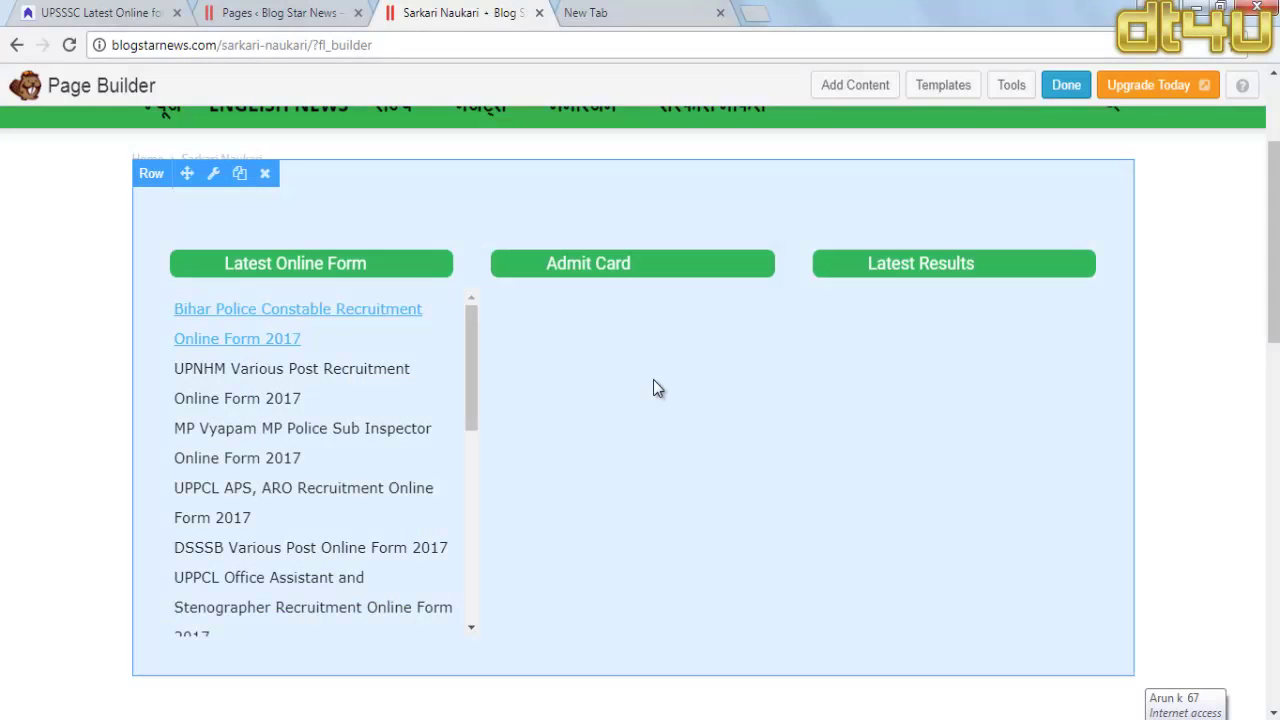
Step: Paste the copied recruitment list below the Admit Card heading in that text module's HTML source
left_click(578, 262)
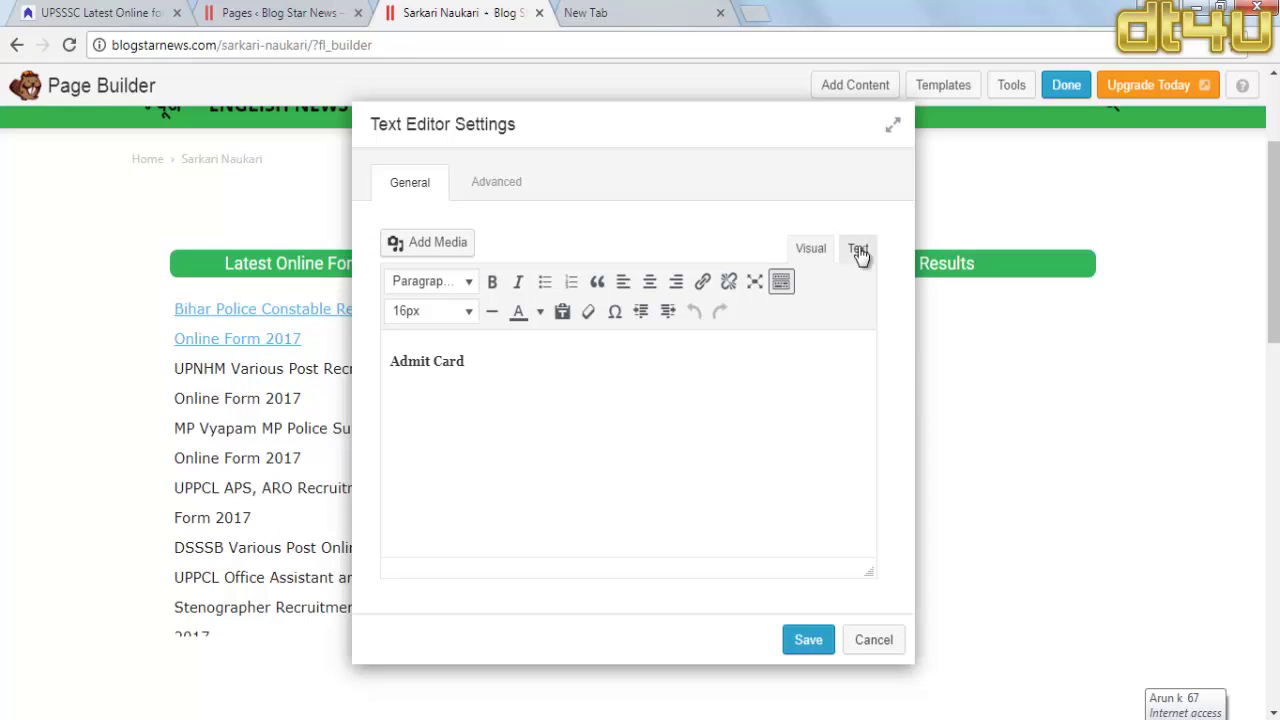
left_click(858, 250)
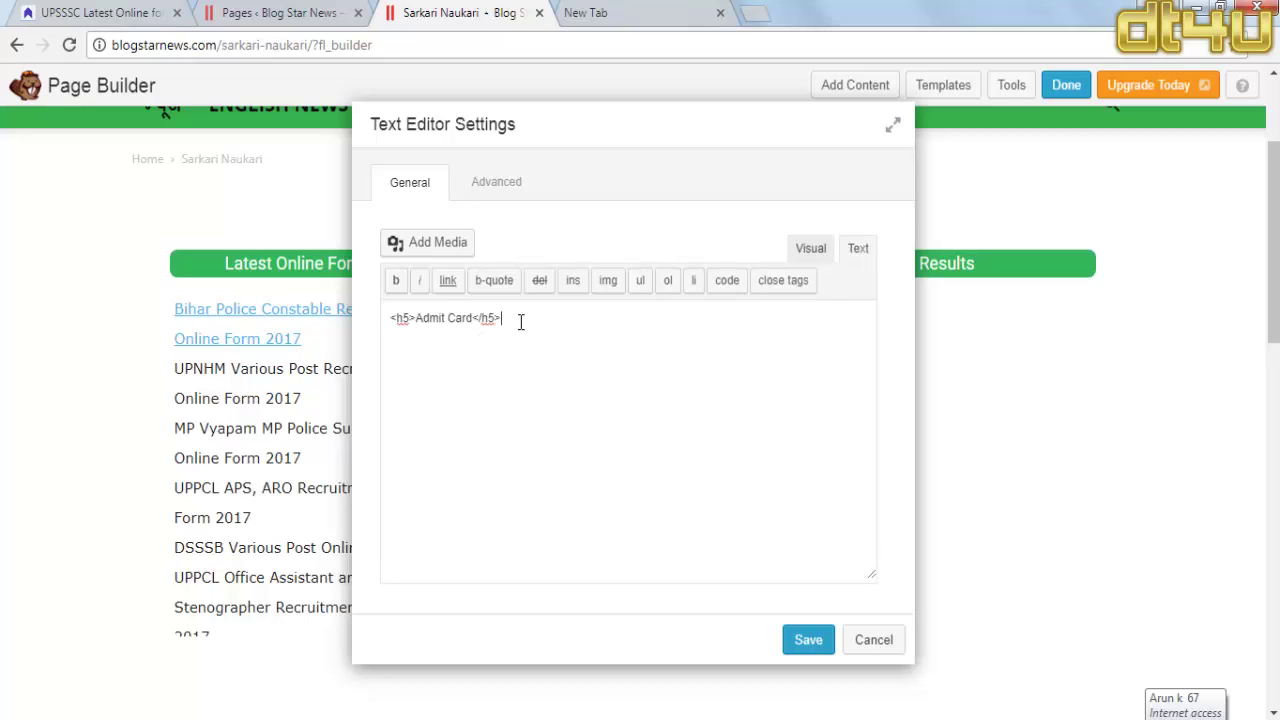
key("ctrl+v")
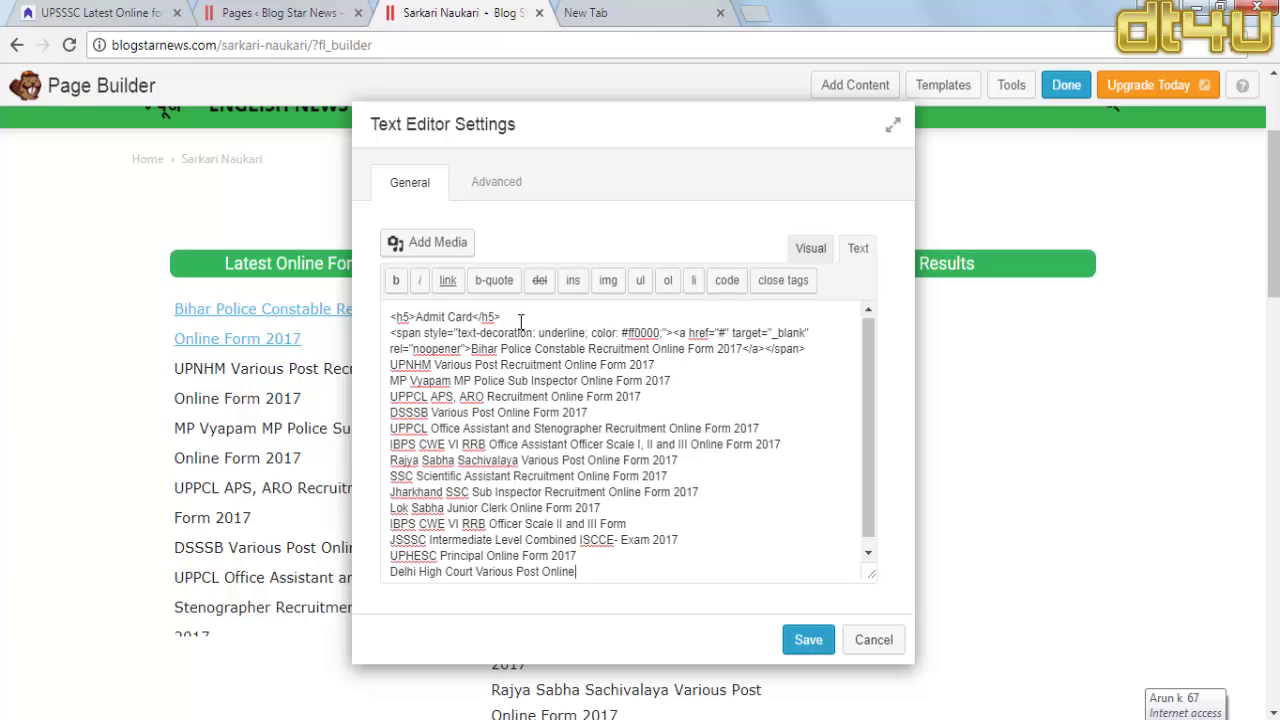
left_click(868, 554)
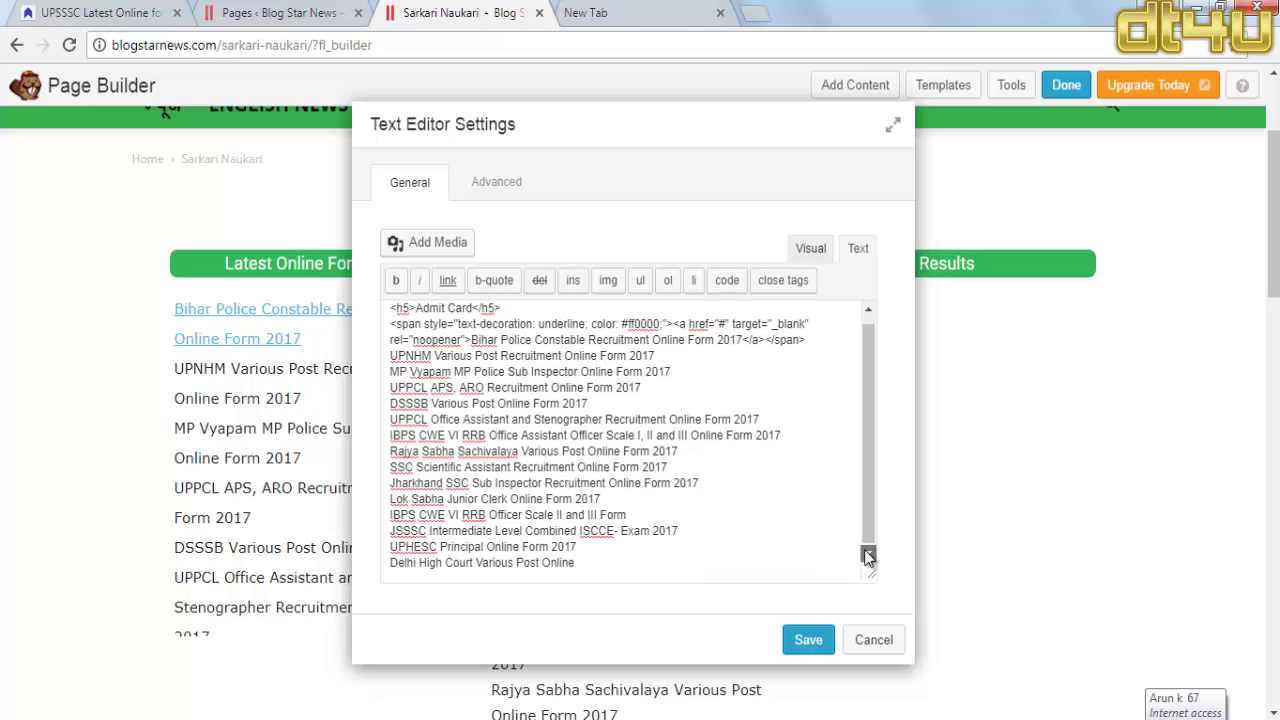
left_click_drag(873, 414, 872, 339)
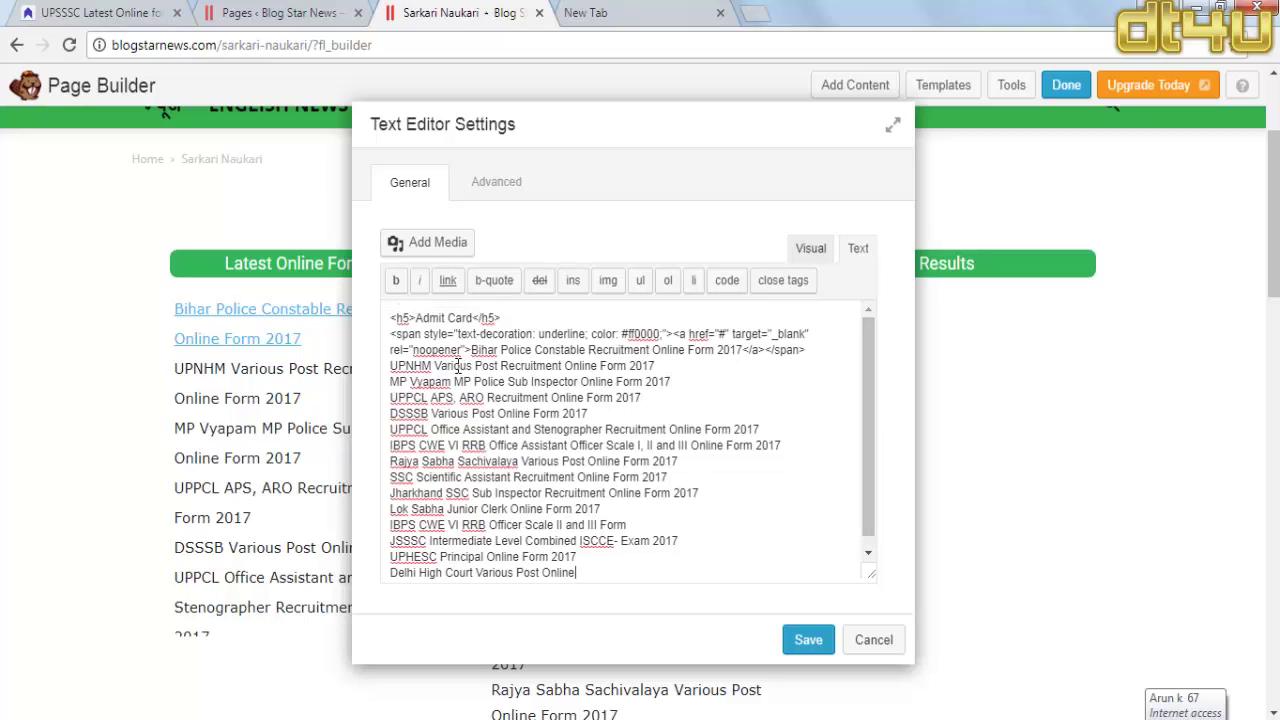
Step: Add a closing </div> tag on a new line at the end of the Admit Card list and save the module
scroll(626, 560, "down", 1)
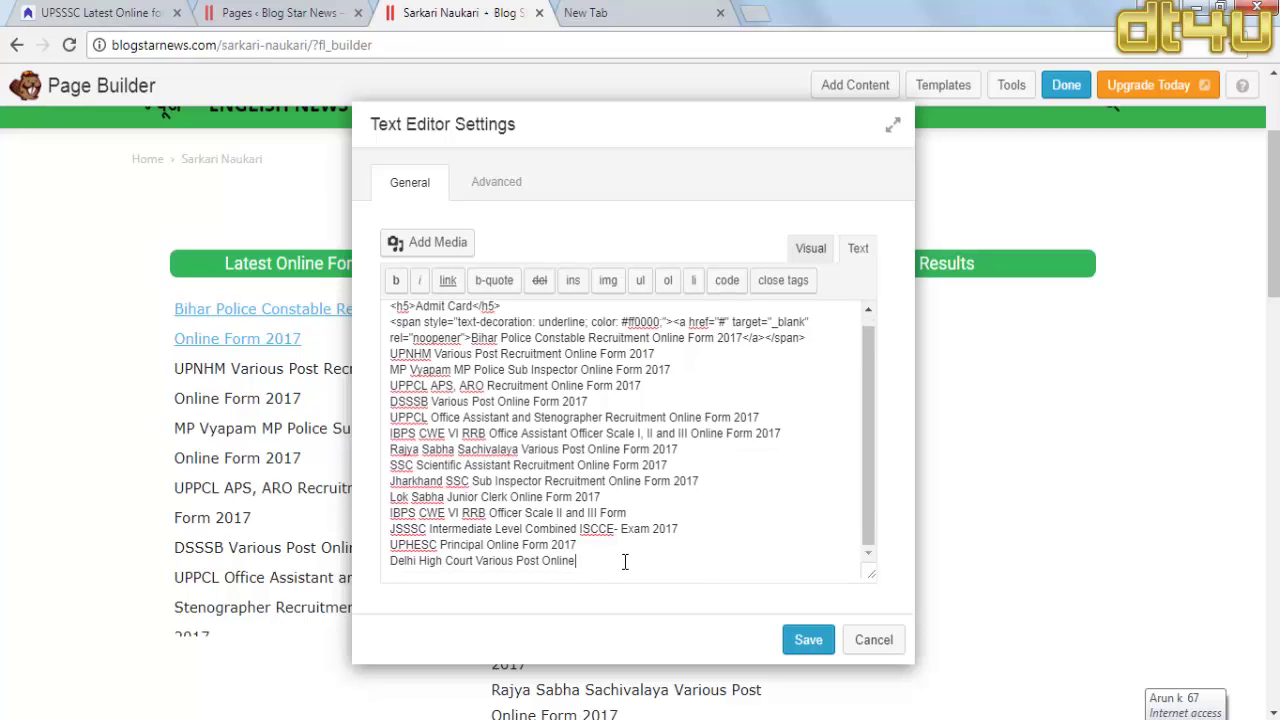
key("Return")
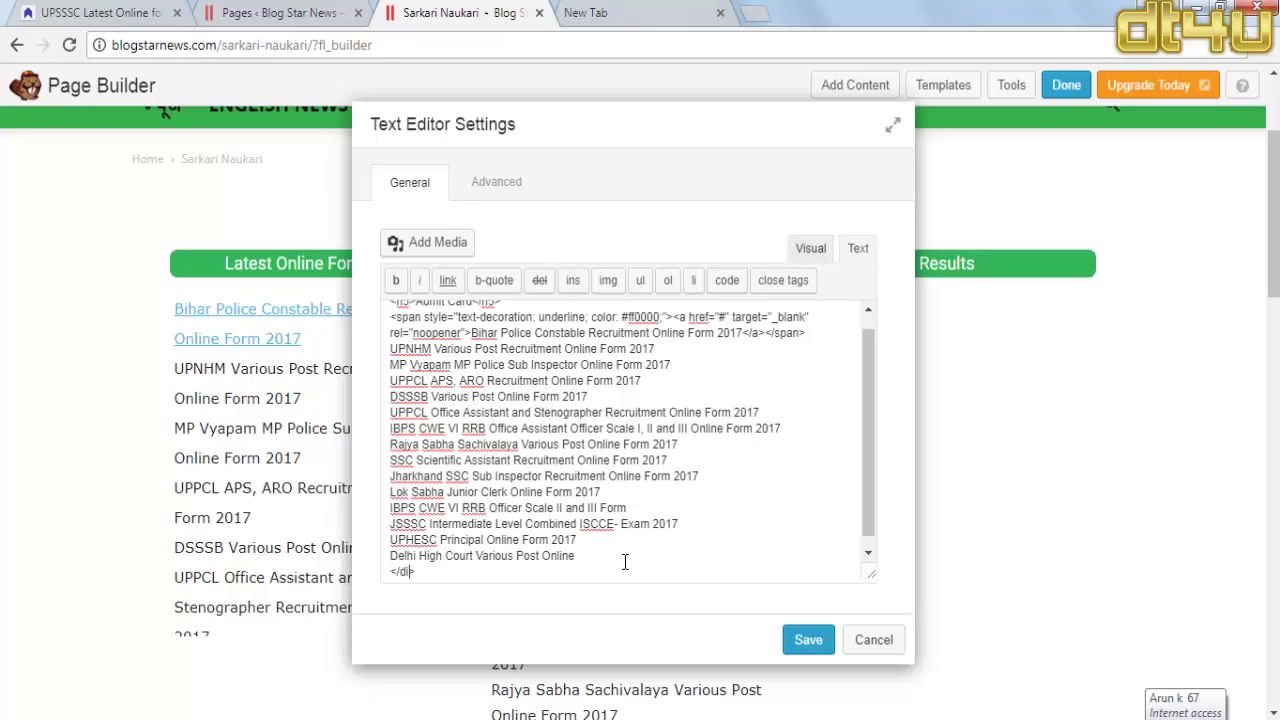
left_click(808, 640)
scroll(706, 410, "down", 4)
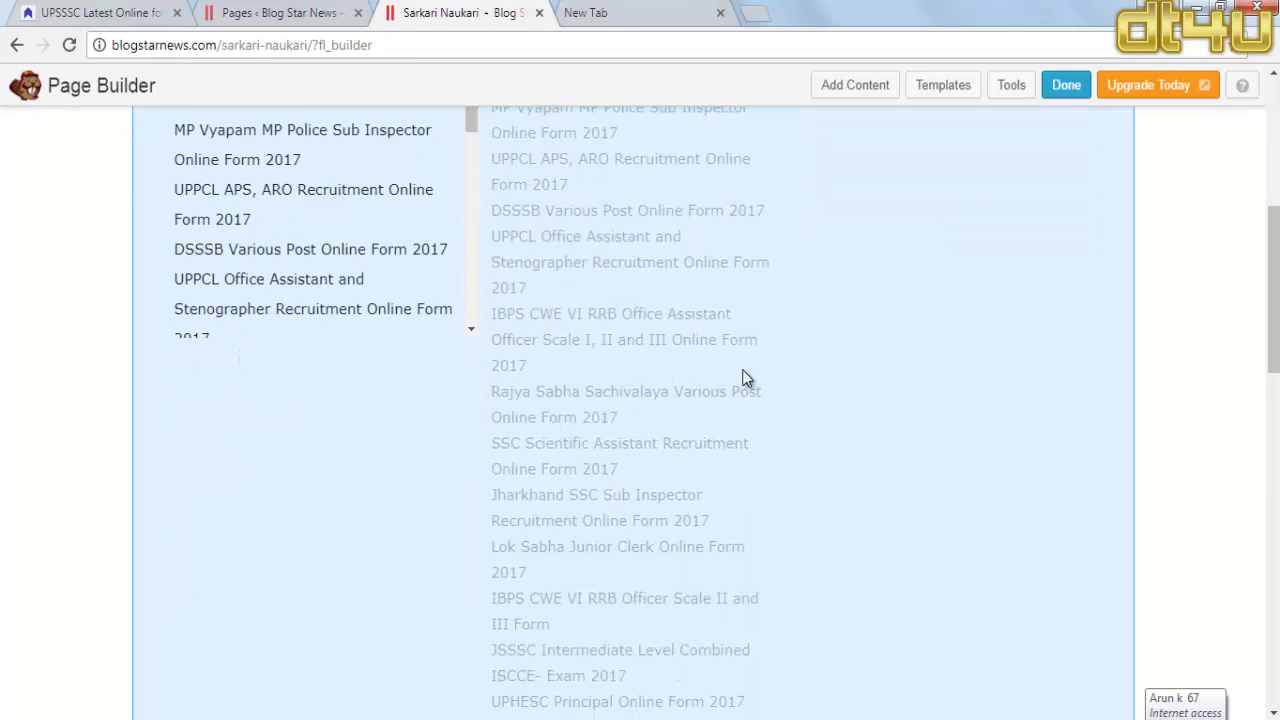
scroll(745, 375, "down", 3)
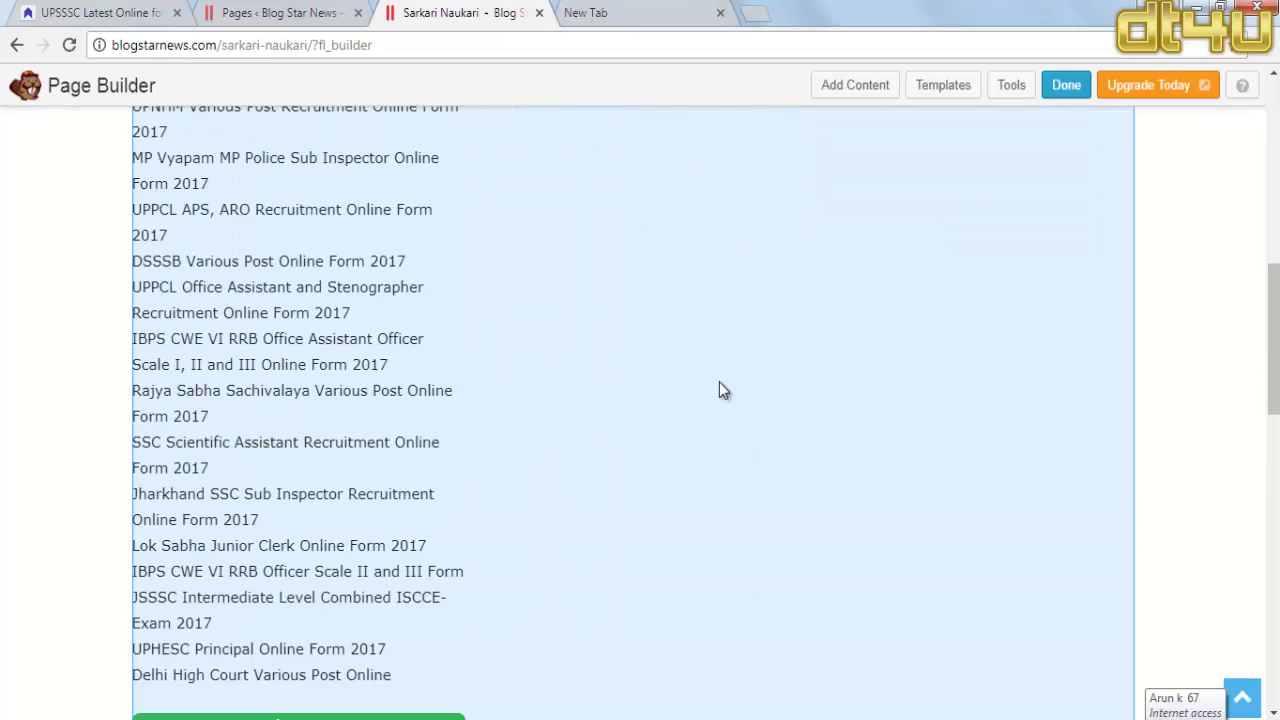
scroll(719, 382, "up", 6)
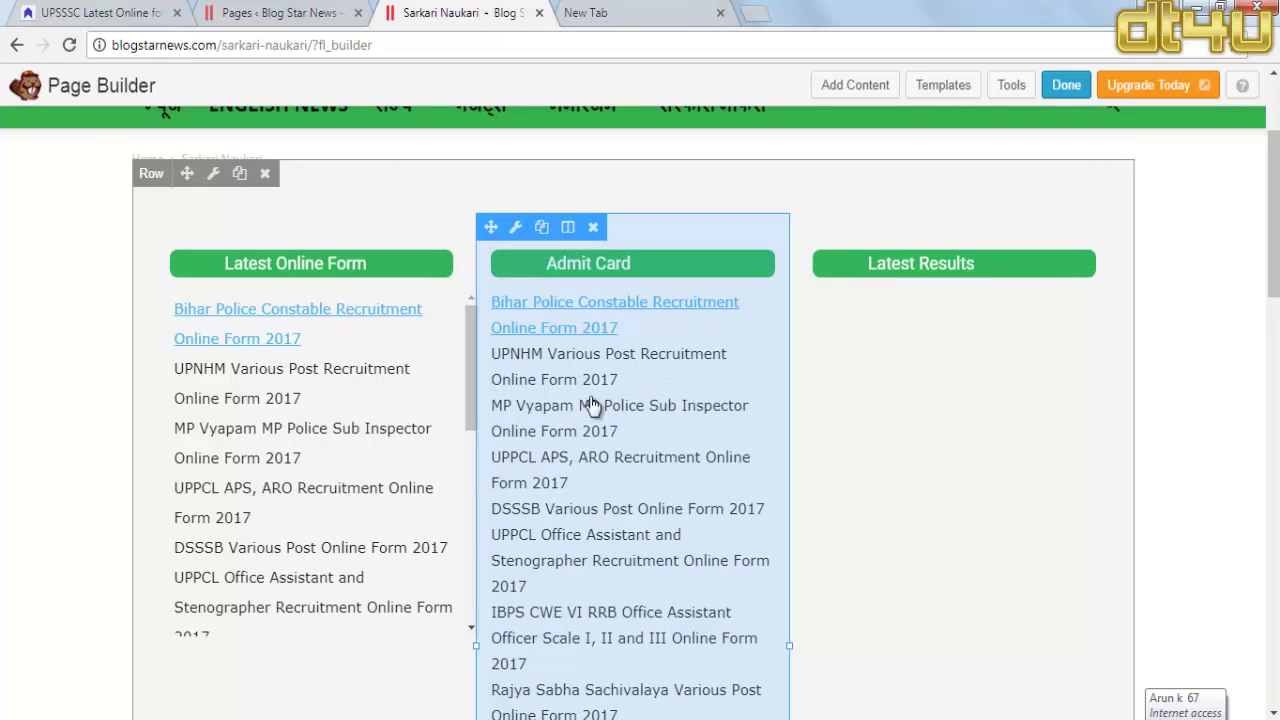
Step: Reopen the Admit Card module's HTML source and, in Notepad, copy the opening div tag with 330px width, 350px height and auto overflow
left_click(591, 434)
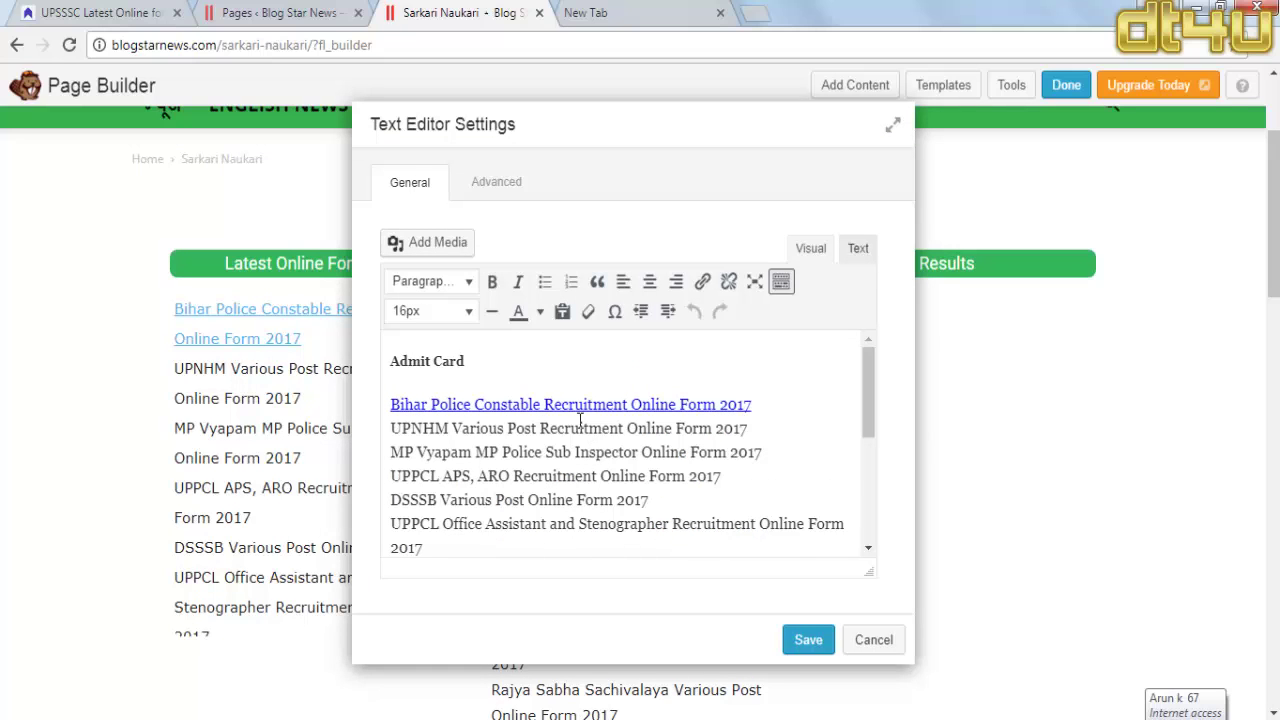
left_click(858, 248)
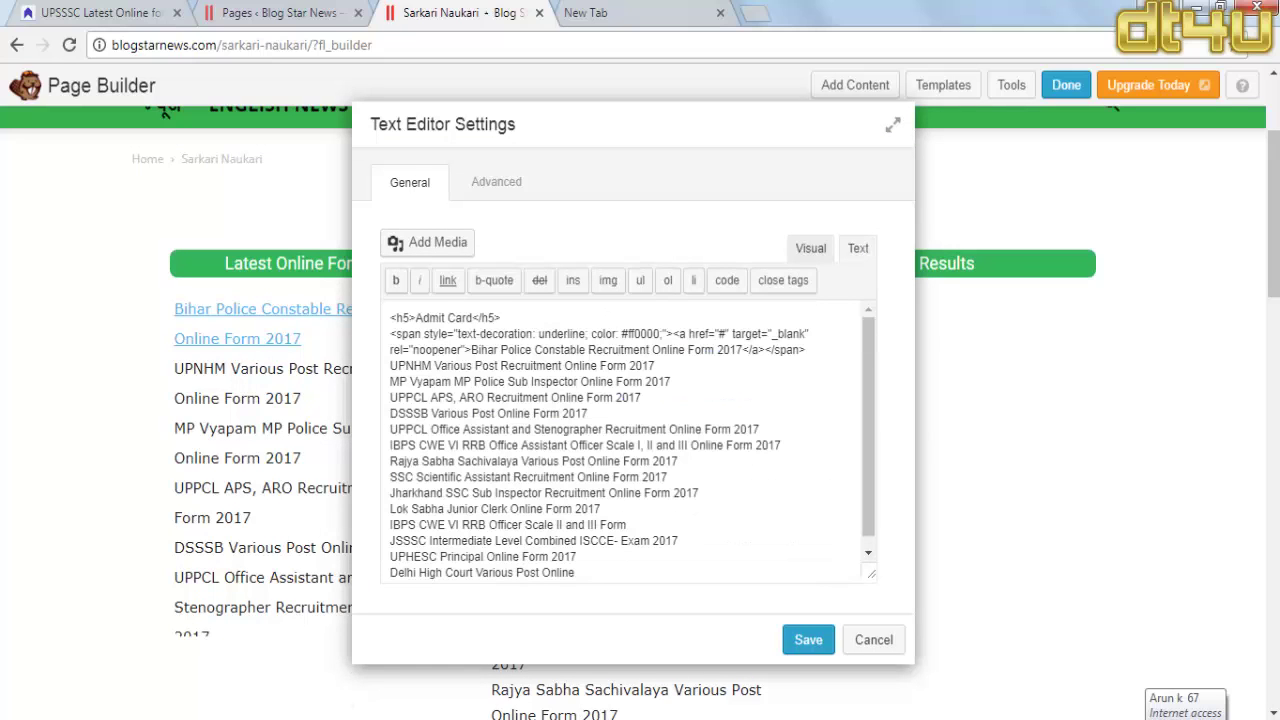
left_click(410, 628)
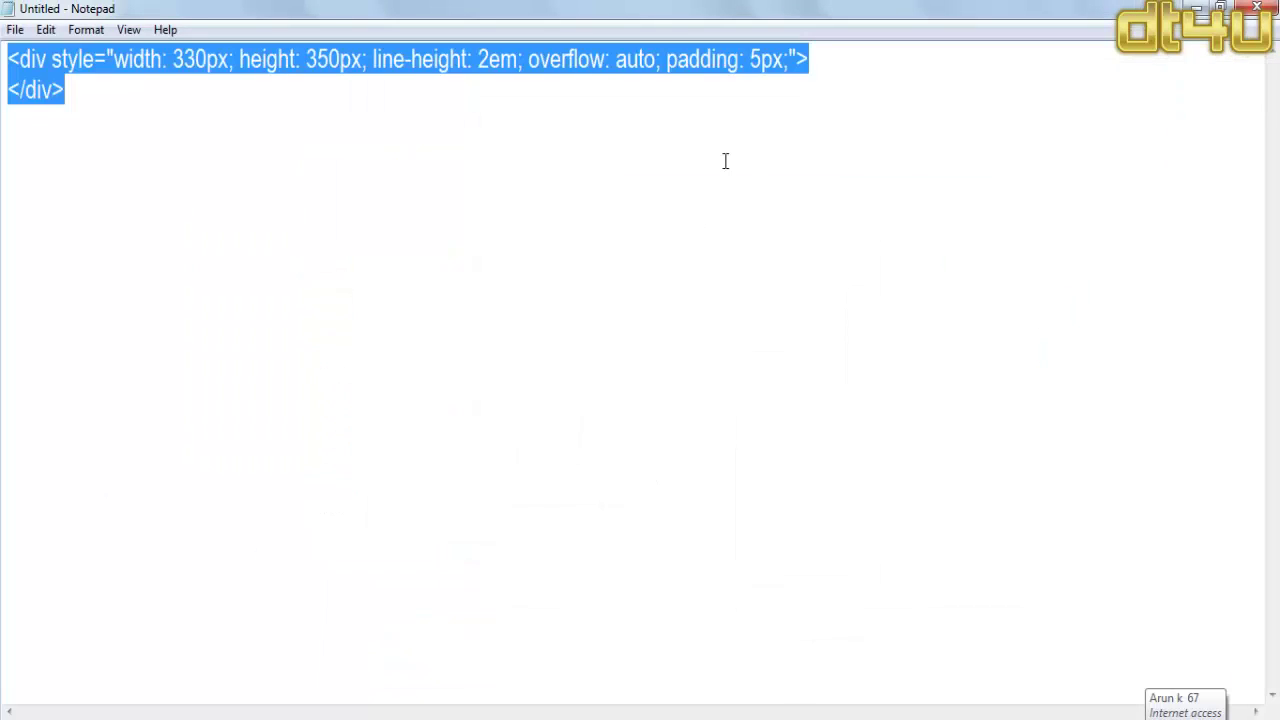
left_click(200, 171)
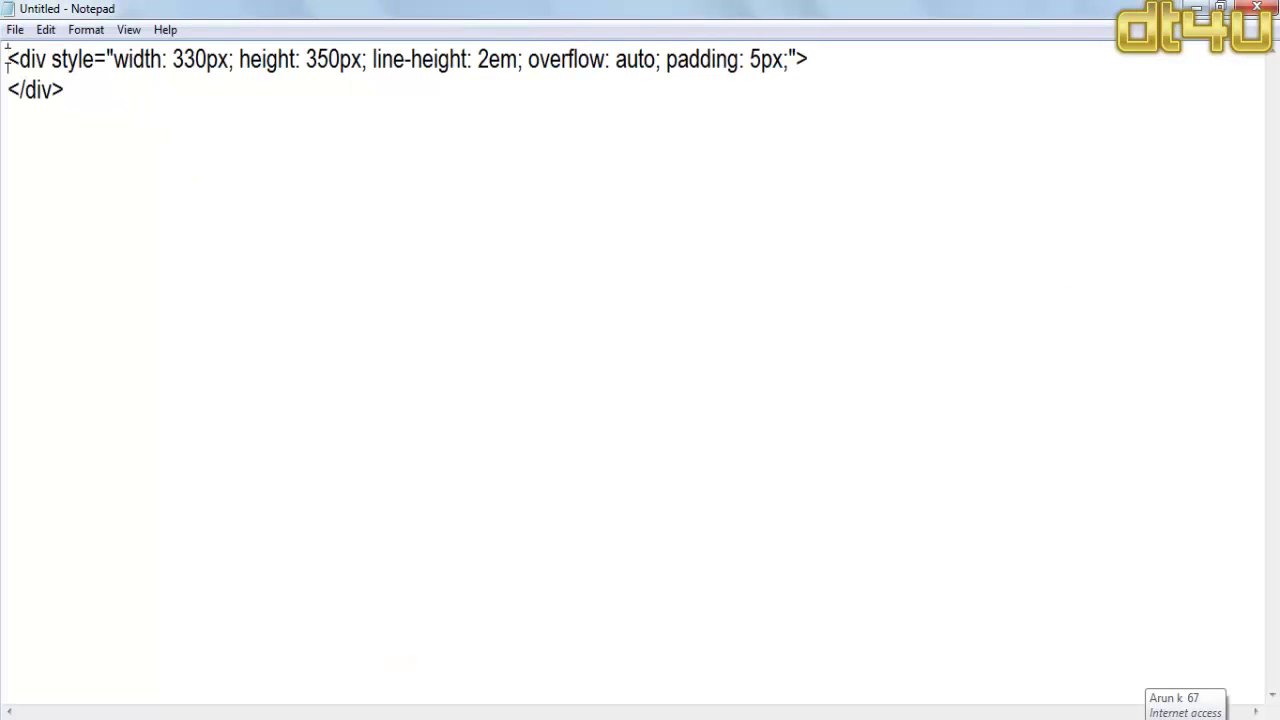
left_click_drag(8, 59, 827, 73)
key("ctrl+c")
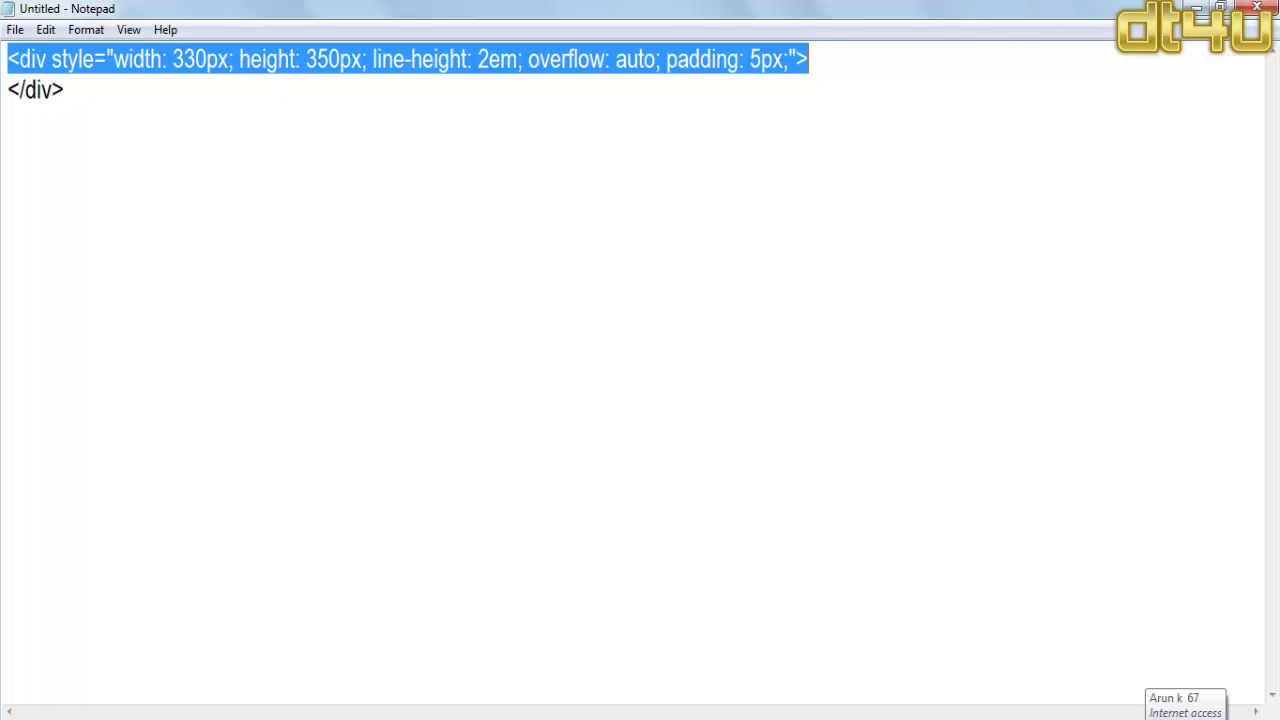
Step: Back in the page builder, insert the copied opening div tag on a new line below the Admit Card heading and save the module
left_click(1196, 8)
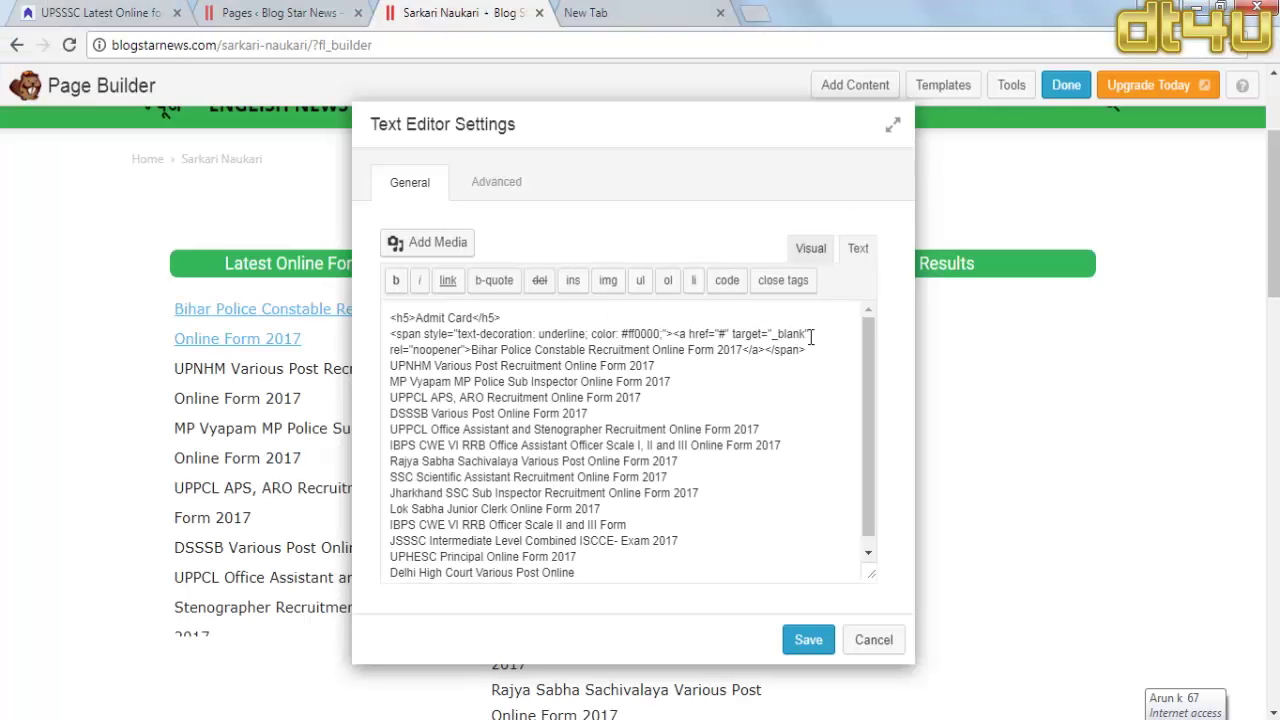
left_click(511, 317)
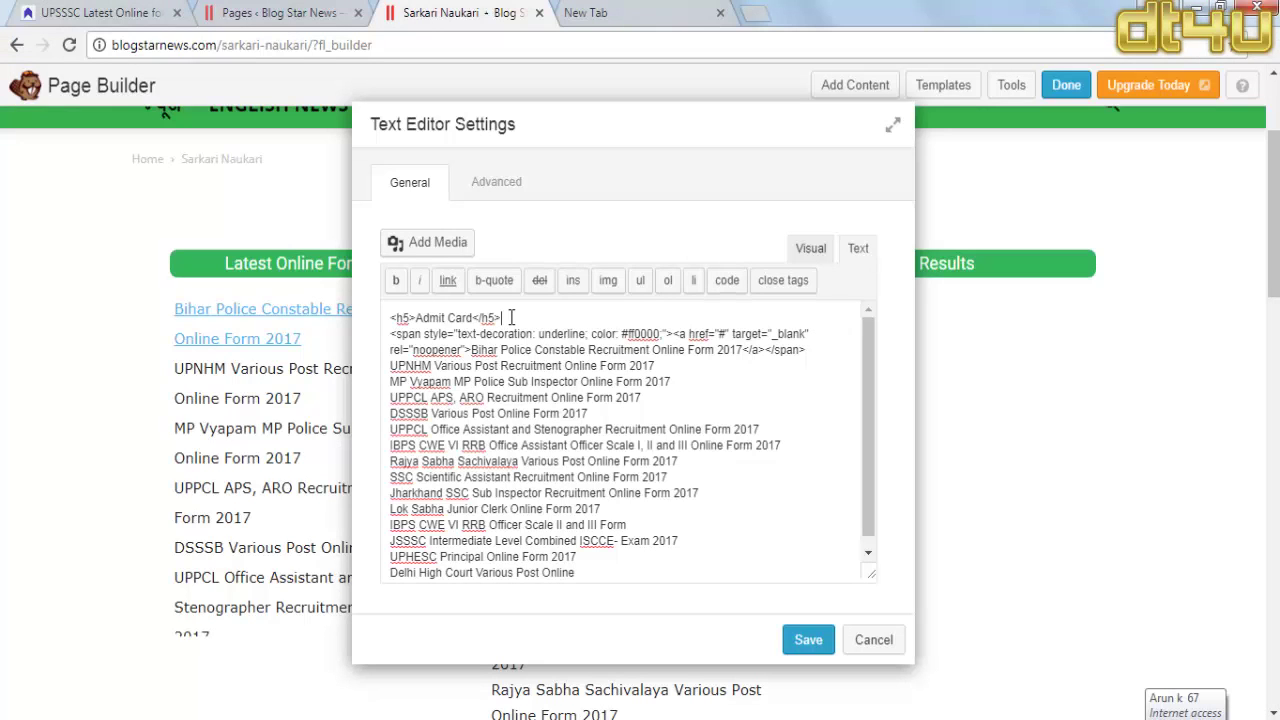
key("Return")
key("ctrl+v")
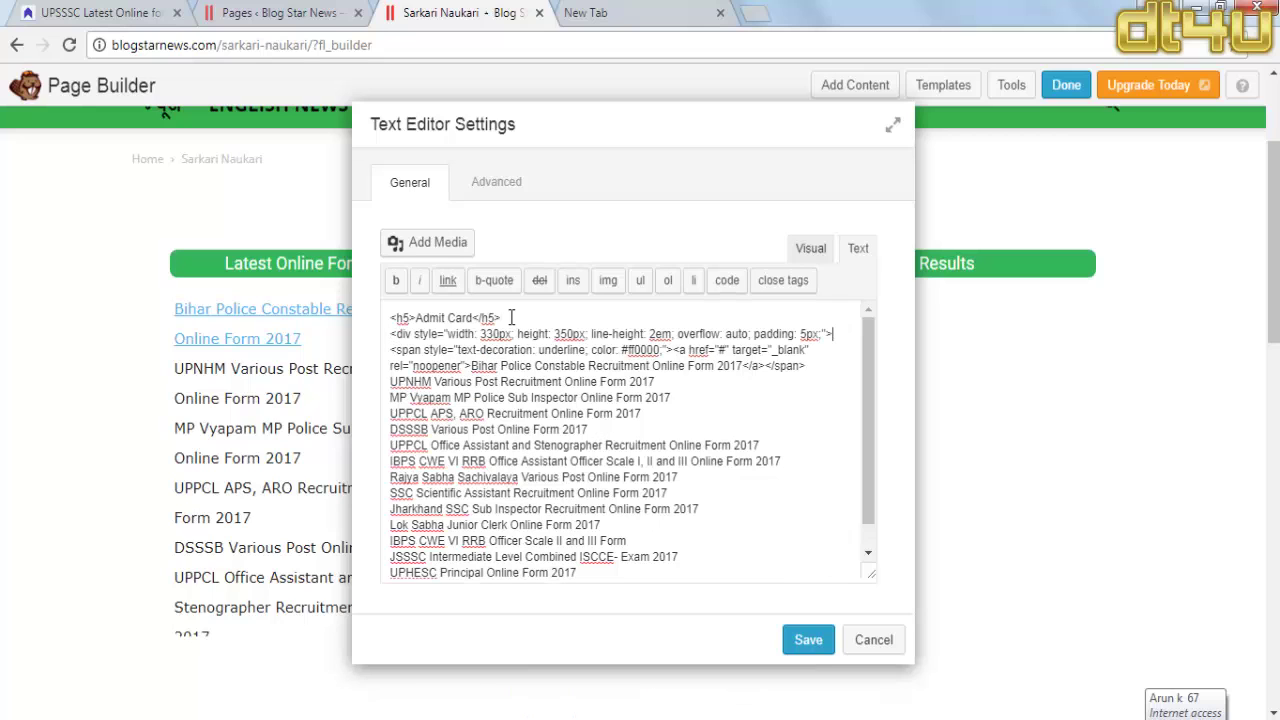
left_click(810, 644)
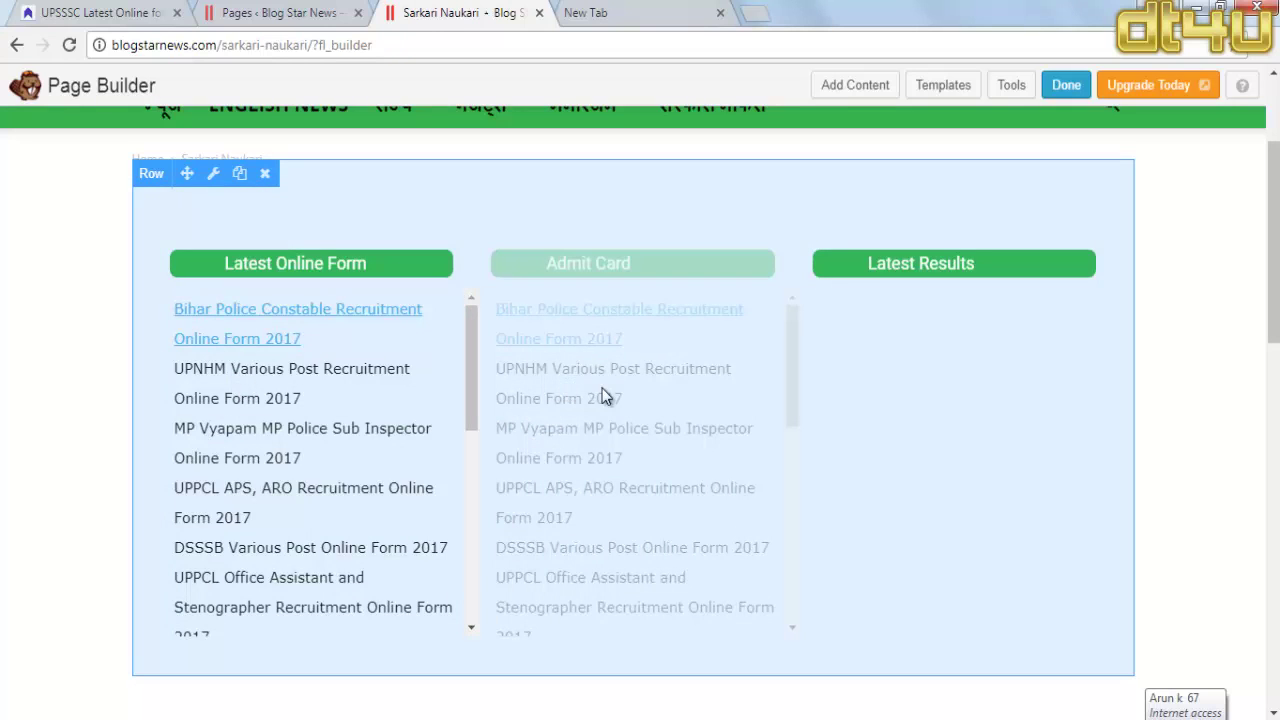
scroll(337, 394, "down", 3)
scroll(546, 250, "up", 2)
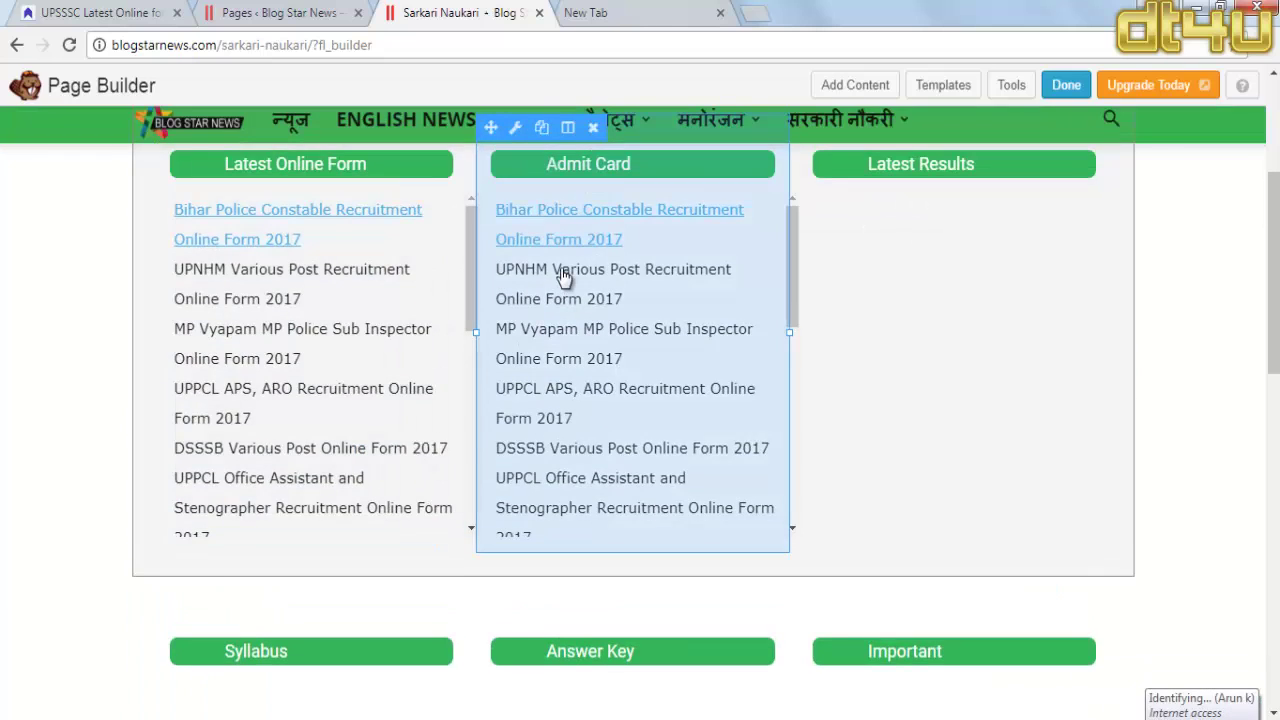
Step: Copy the whole div block with the recruitment list from the Admit Card module's HTML source, leaving out the heading
left_click(563, 276)
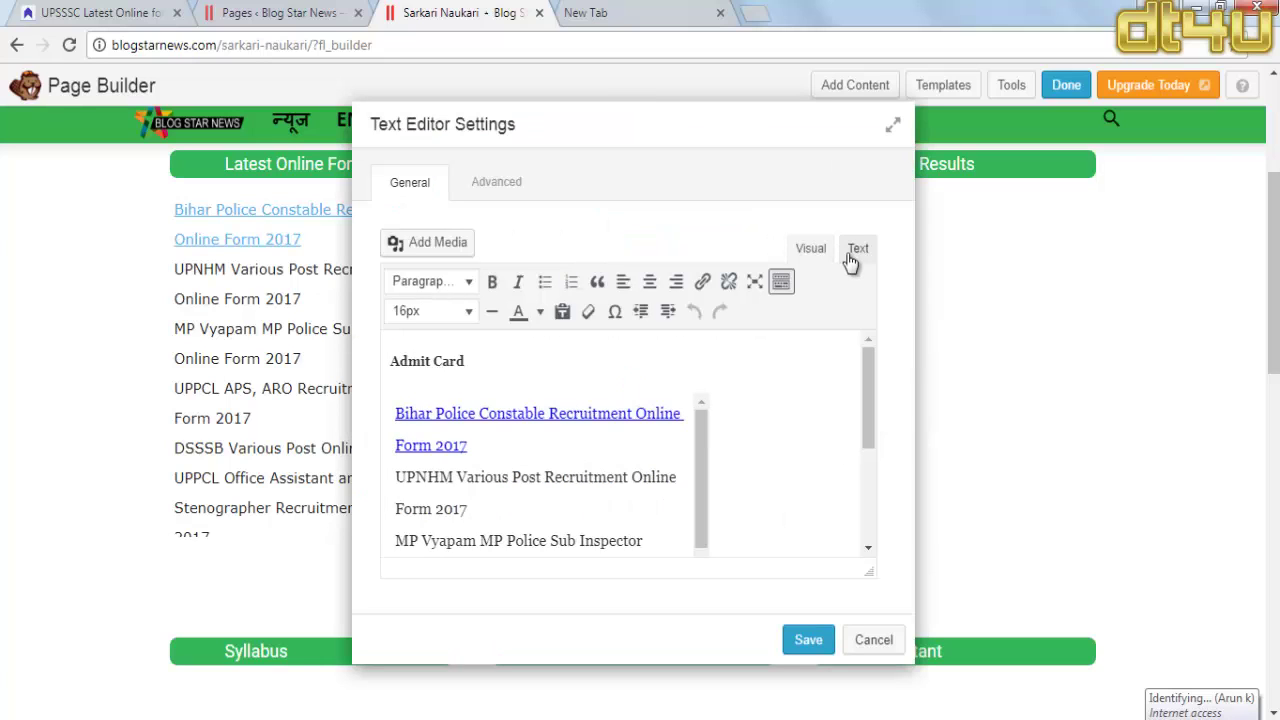
left_click(850, 256)
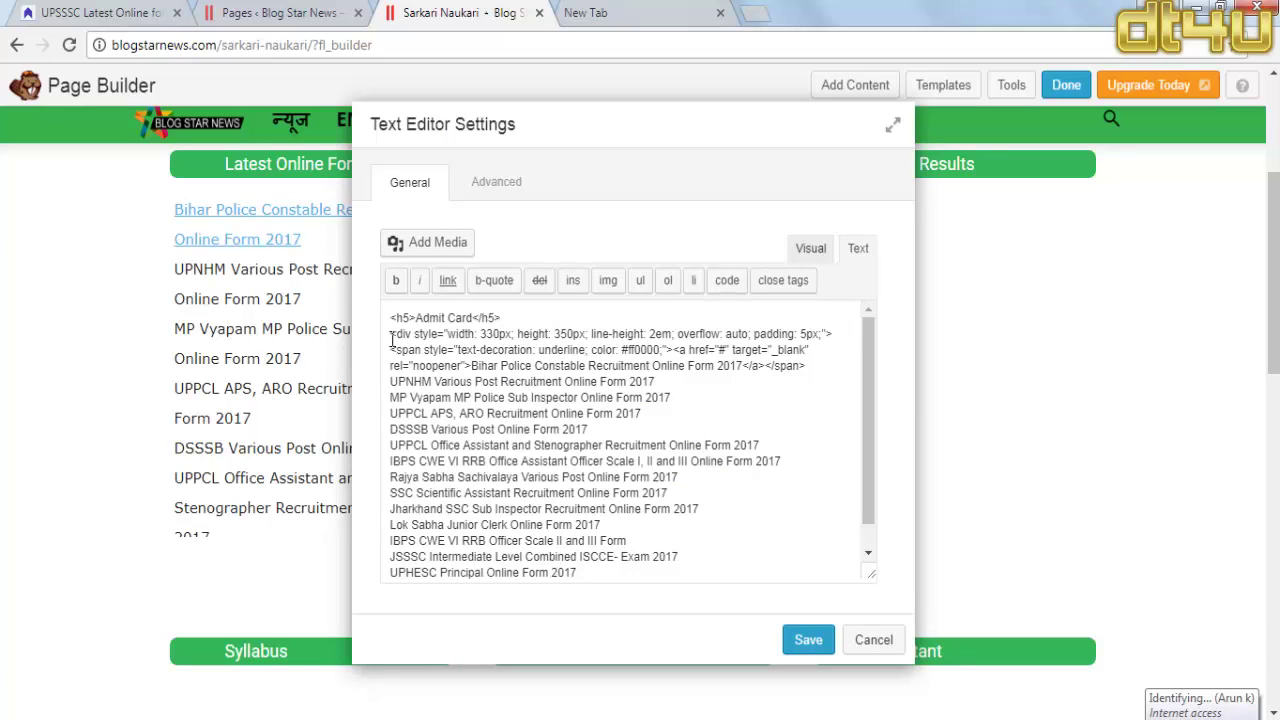
left_click_drag(392, 337, 643, 602)
key("ctrl+c")
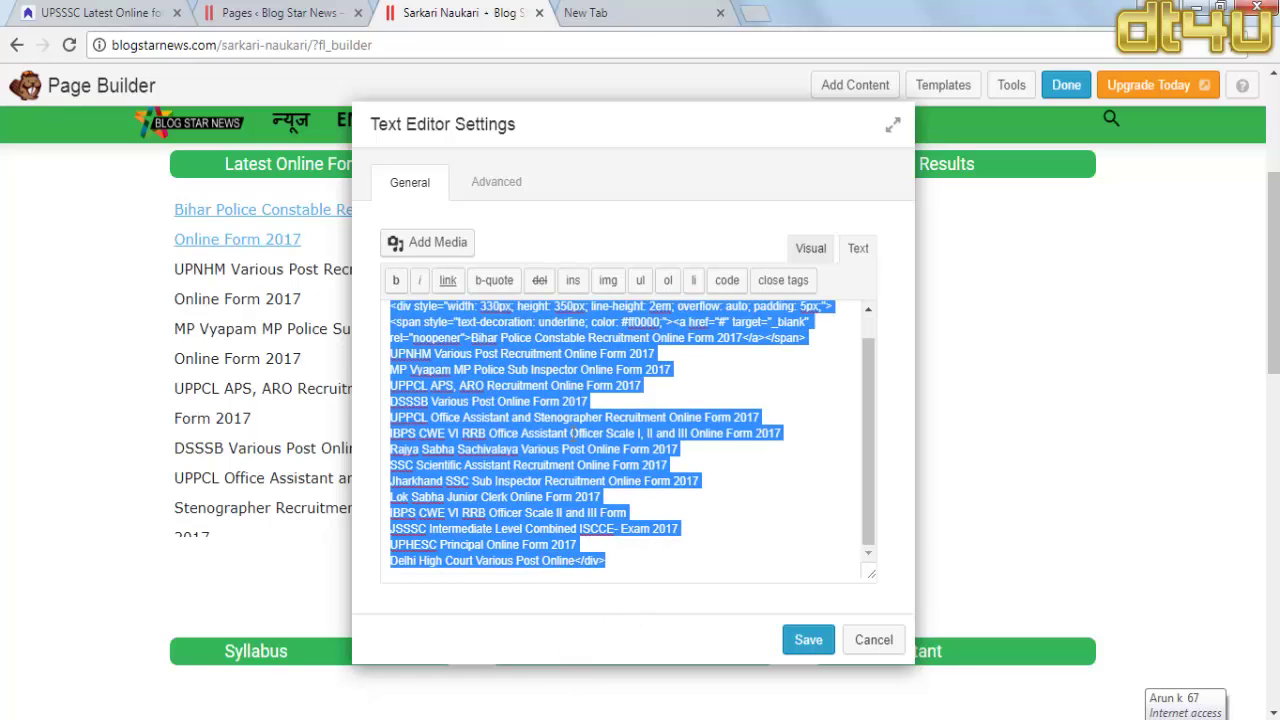
left_click(826, 640)
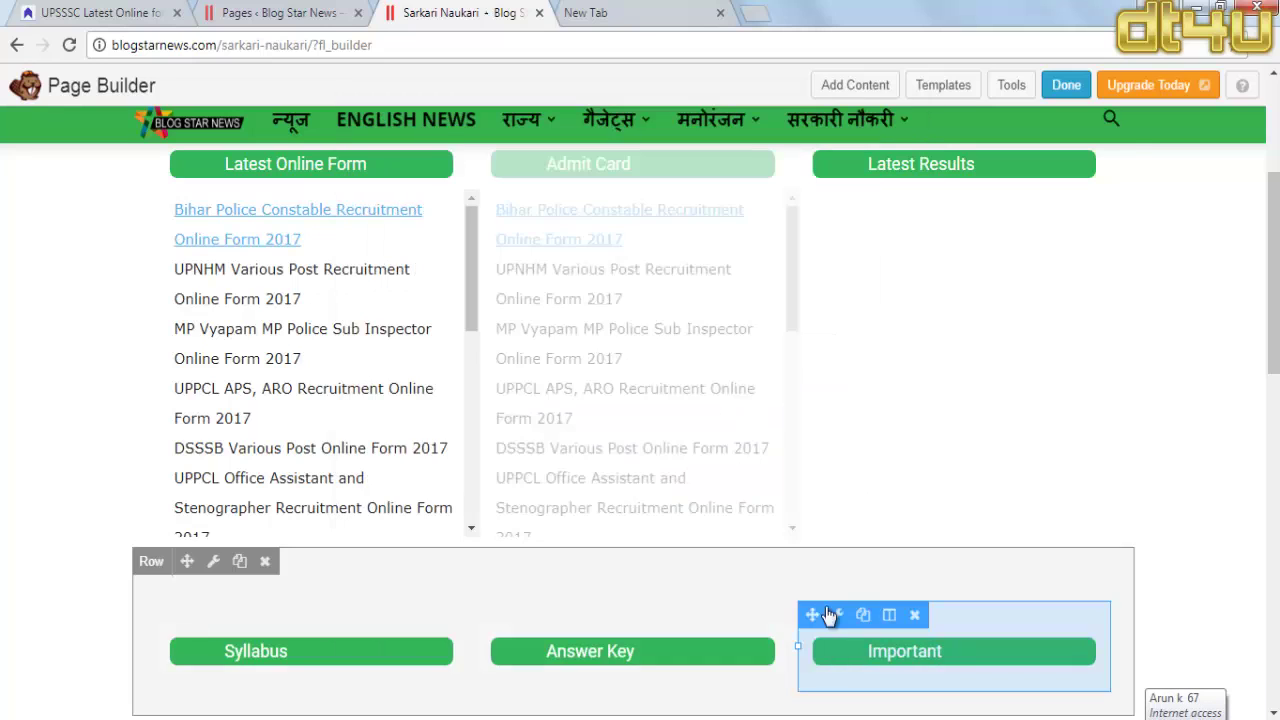
Step: Paste the copied div block below the Latest Results heading in that module's HTML source and save it
scroll(912, 287, "up", 1)
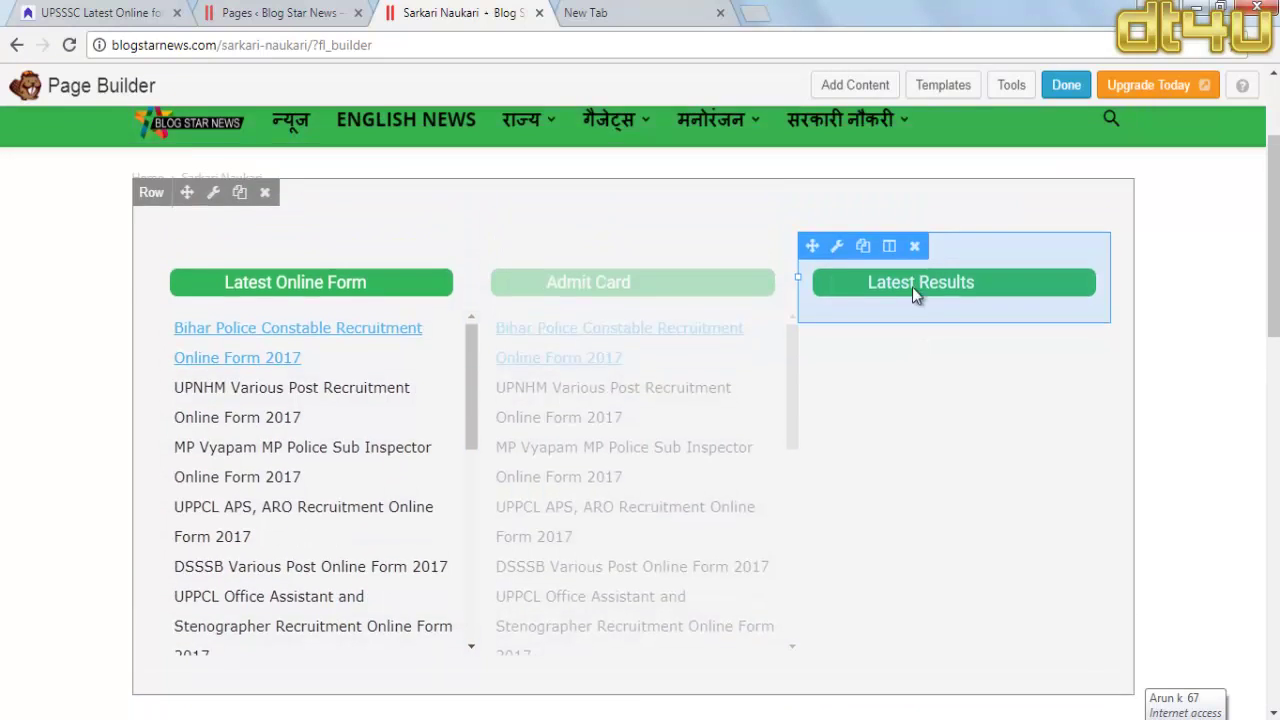
scroll(912, 287, "up", 1)
left_click(913, 368)
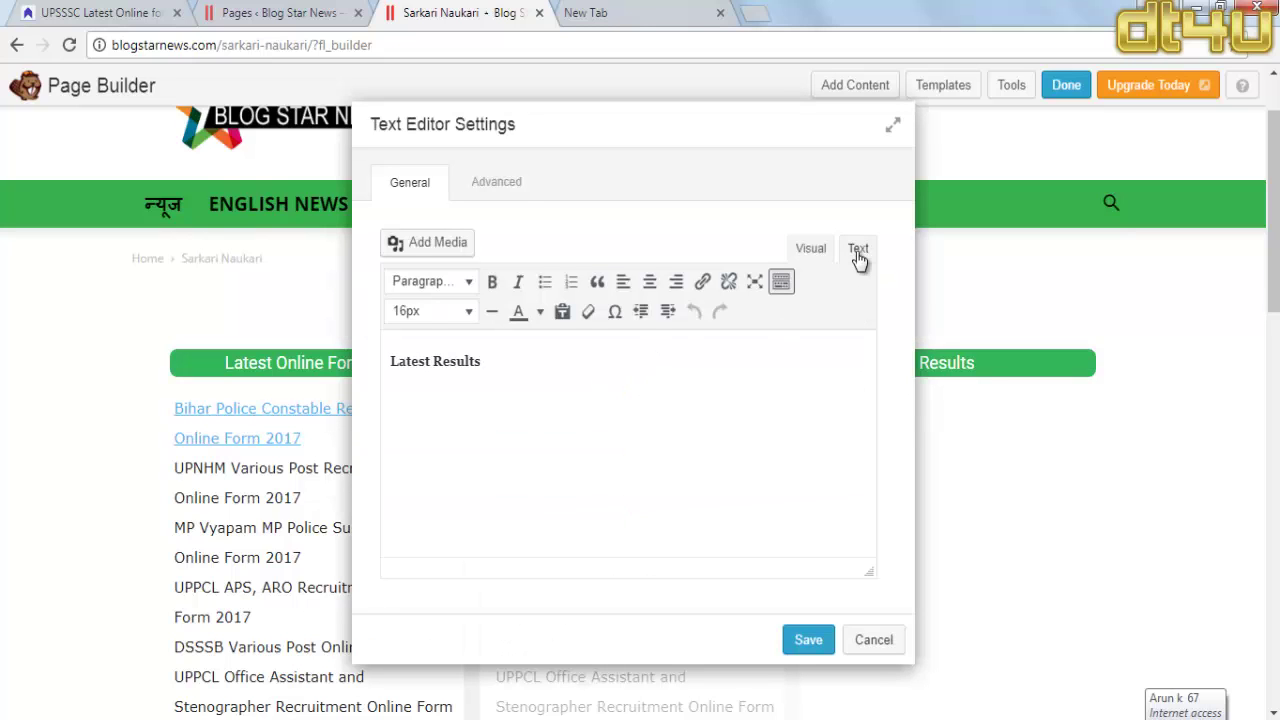
left_click(858, 252)
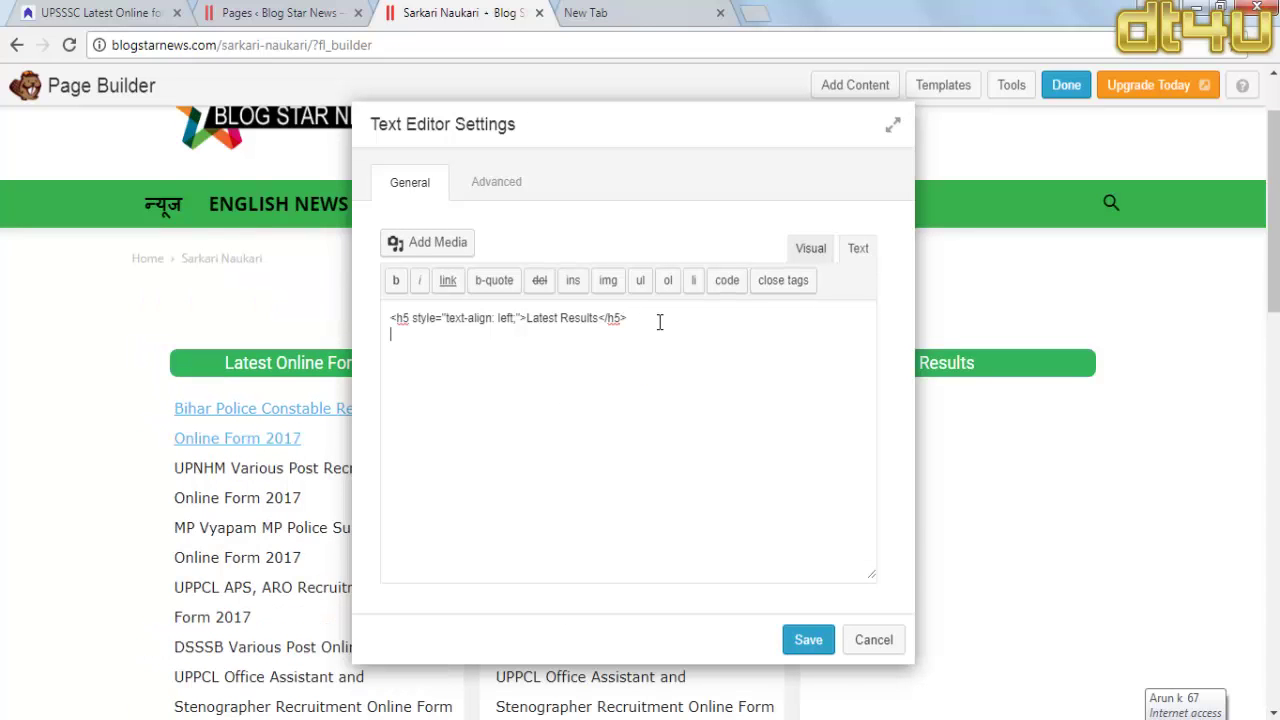
key("ctrl+v")
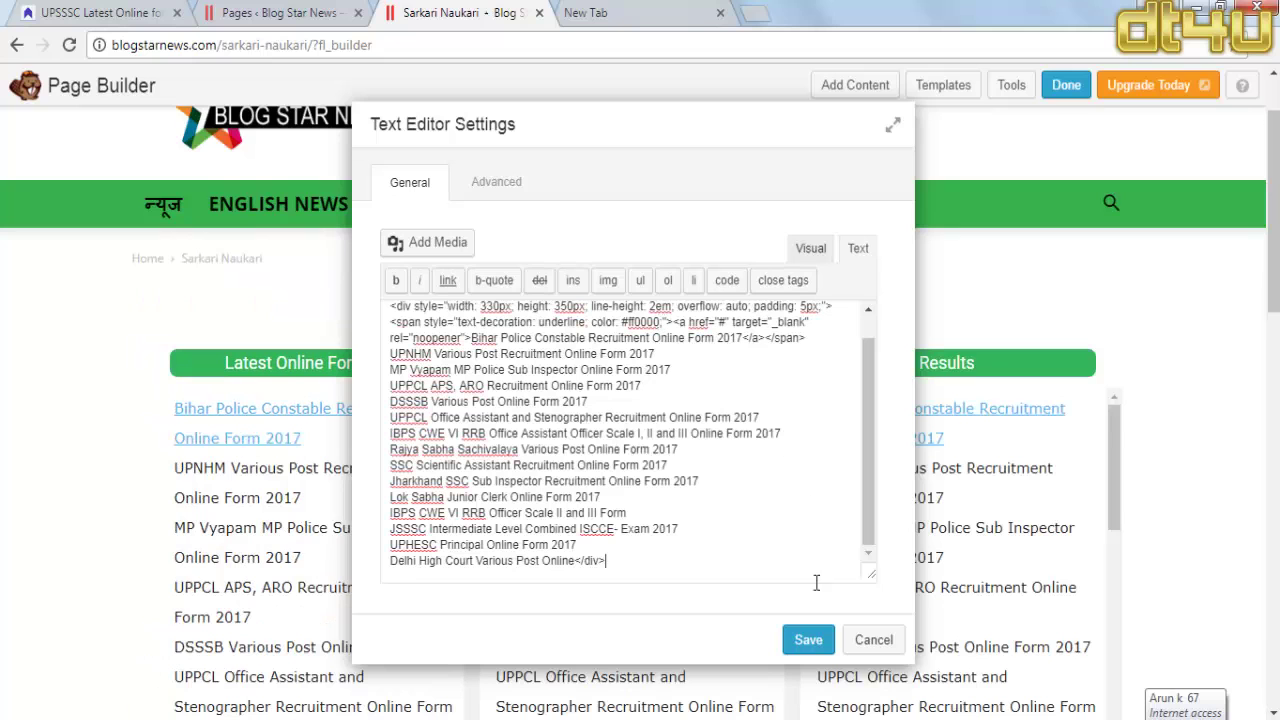
left_click(810, 640)
scroll(875, 506, "down", 3)
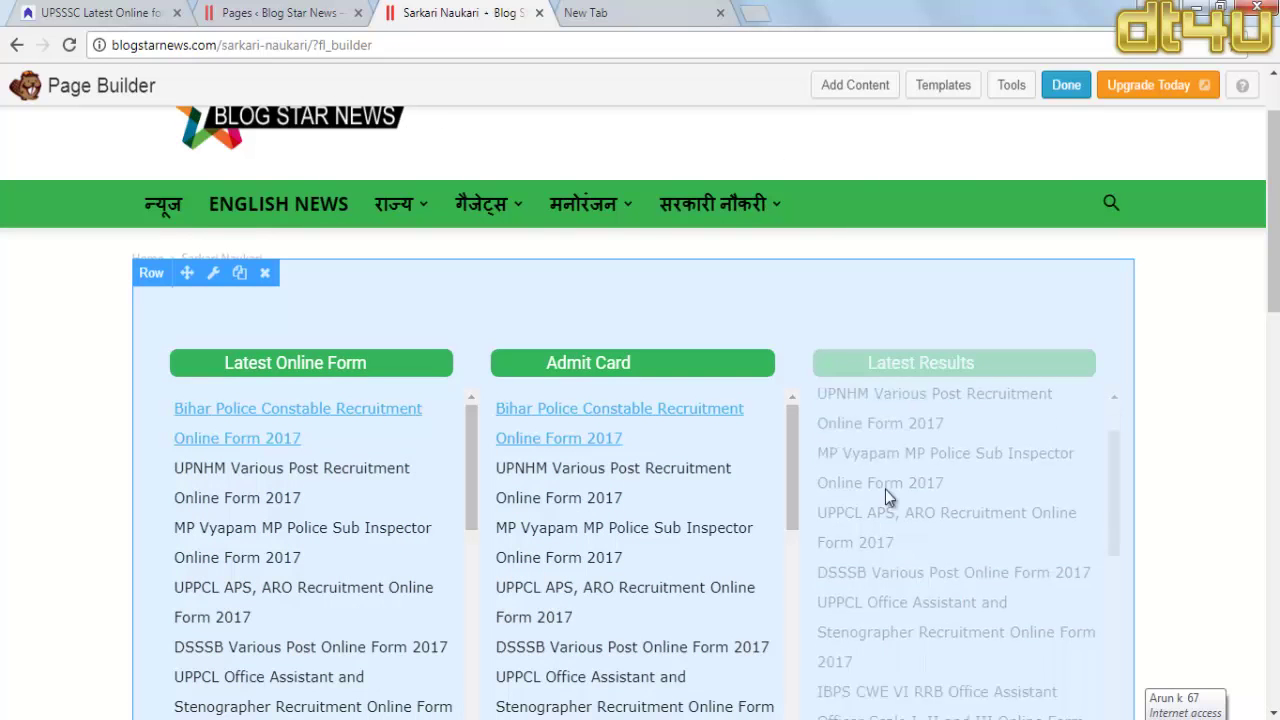
Step: Paste the copied div block with the recruitment list below the Syllabus heading in that module's HTML source and save it
scroll(1168, 480, "down", 5)
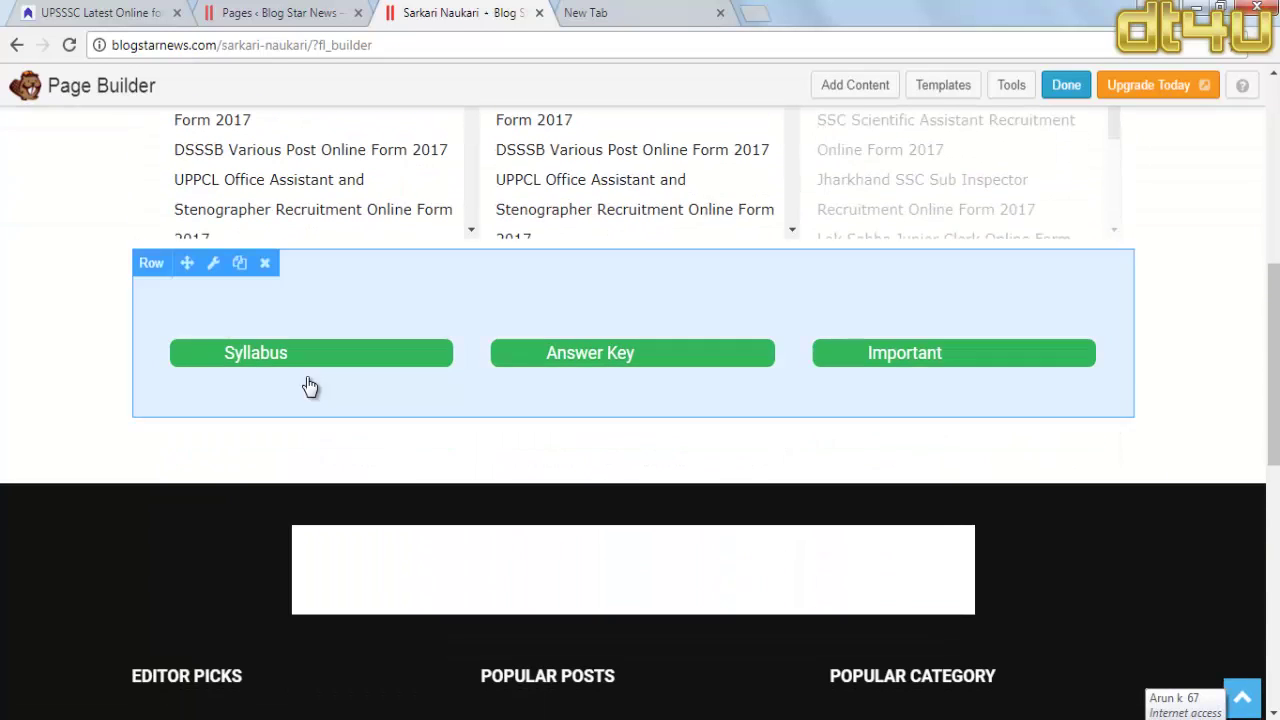
left_click(307, 386)
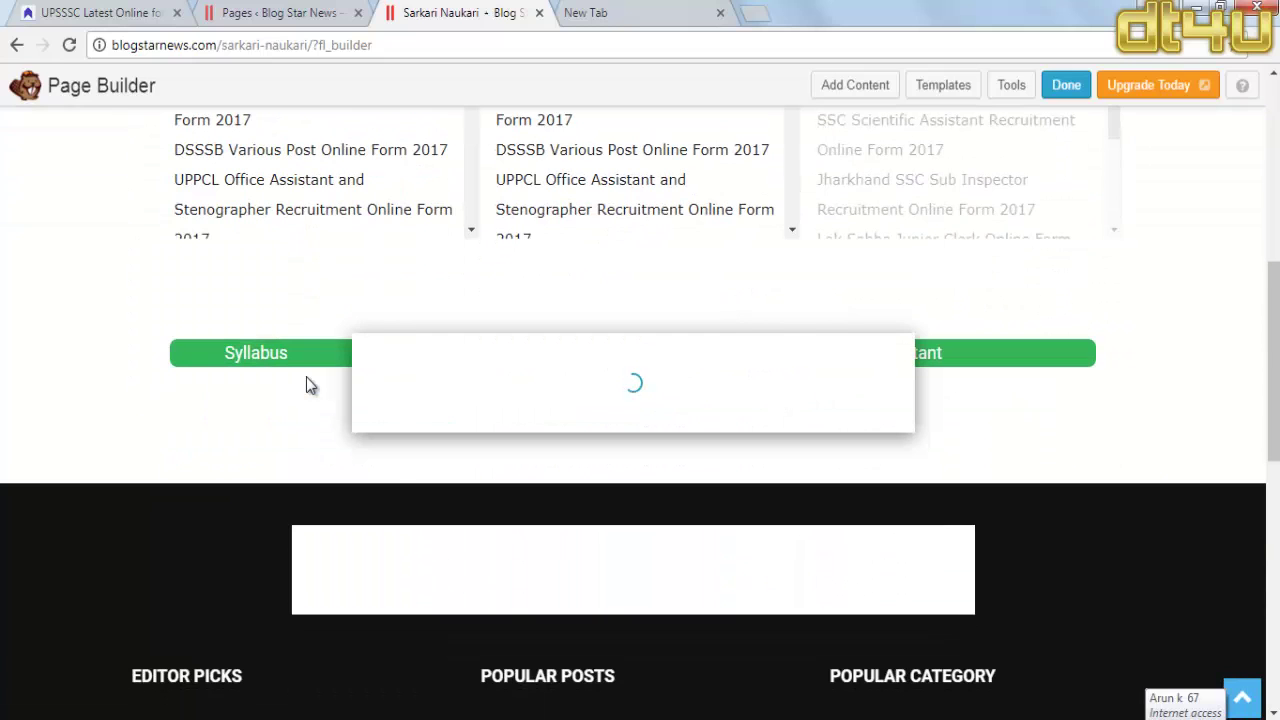
left_click(128, 13)
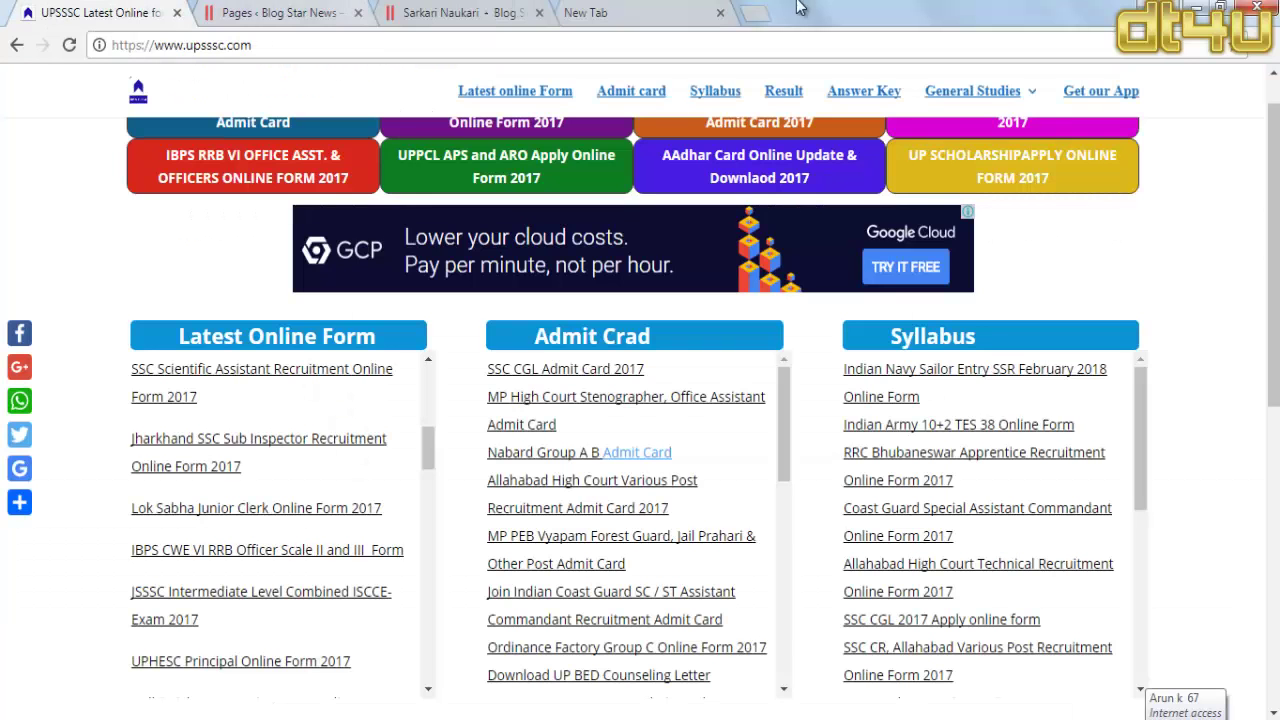
left_click(614, 10)
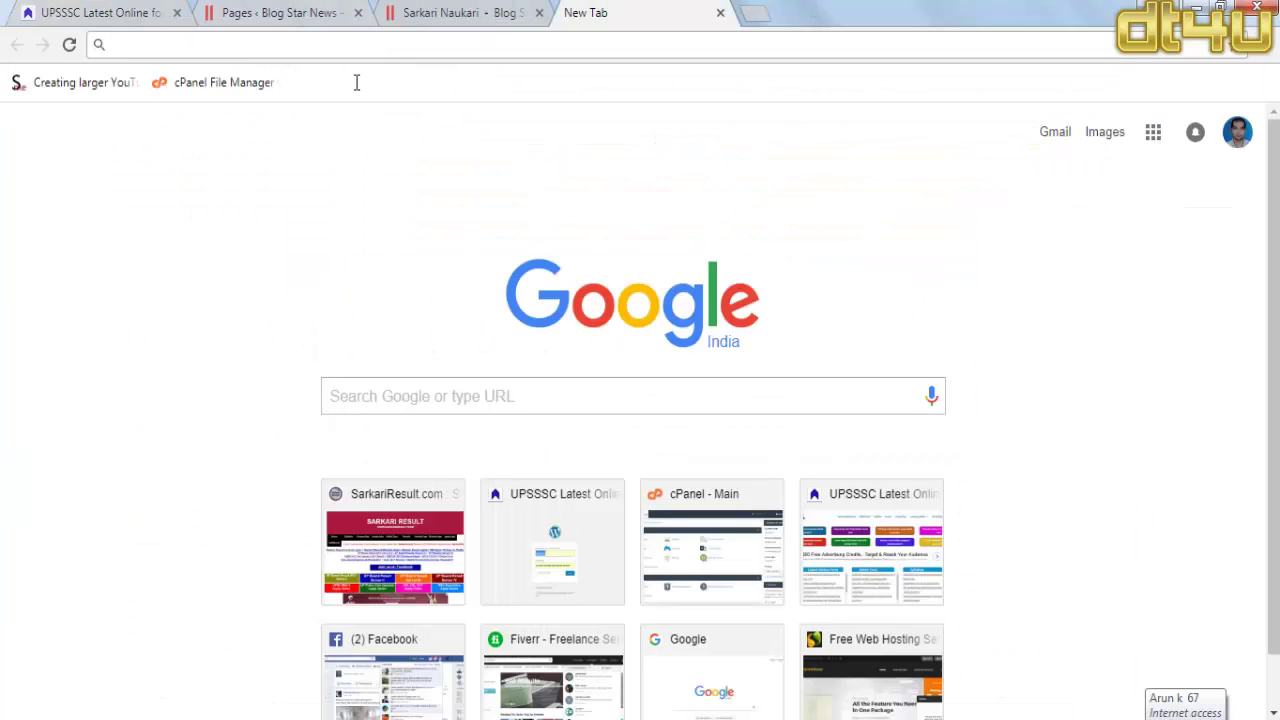
left_click(474, 12)
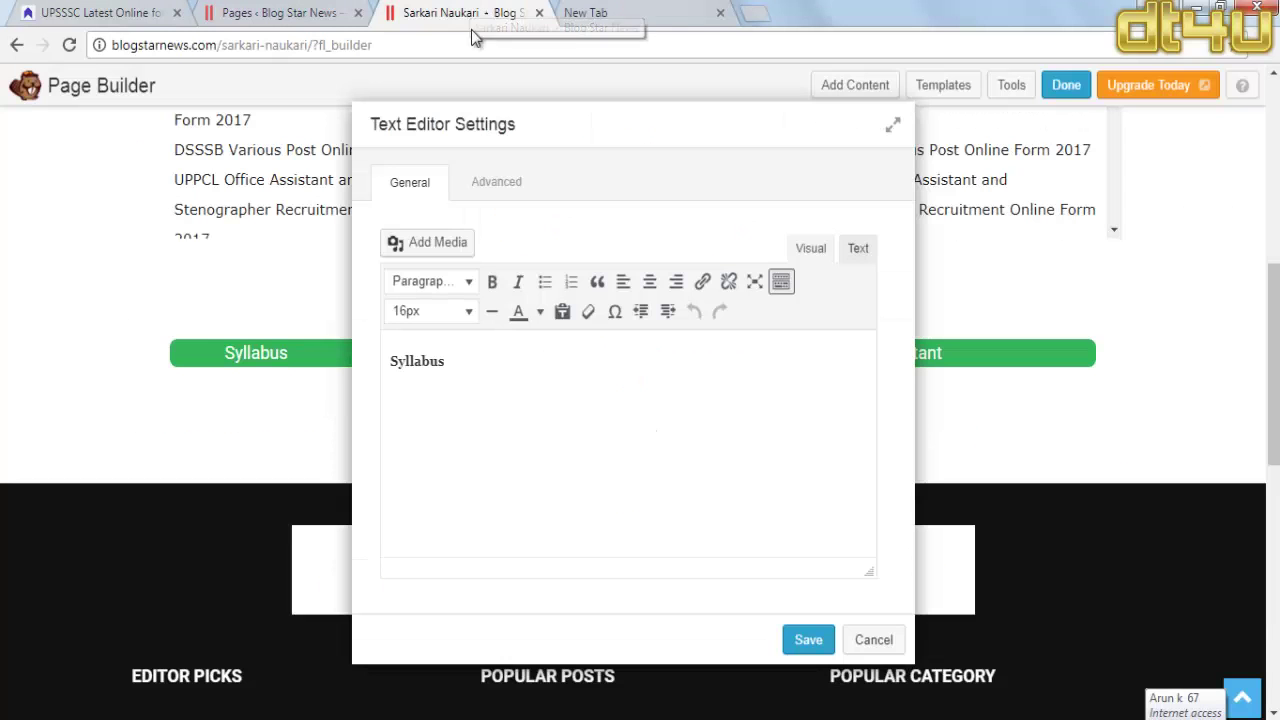
left_click(856, 250)
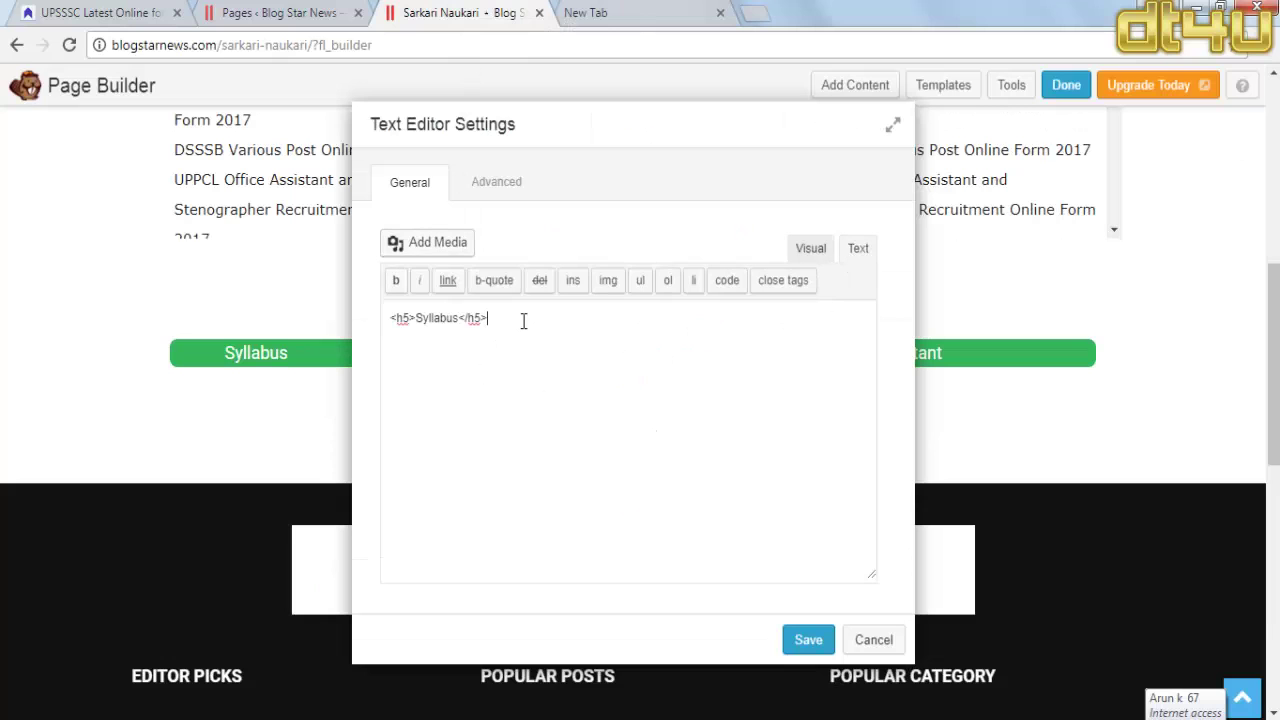
key("ctrl+v")
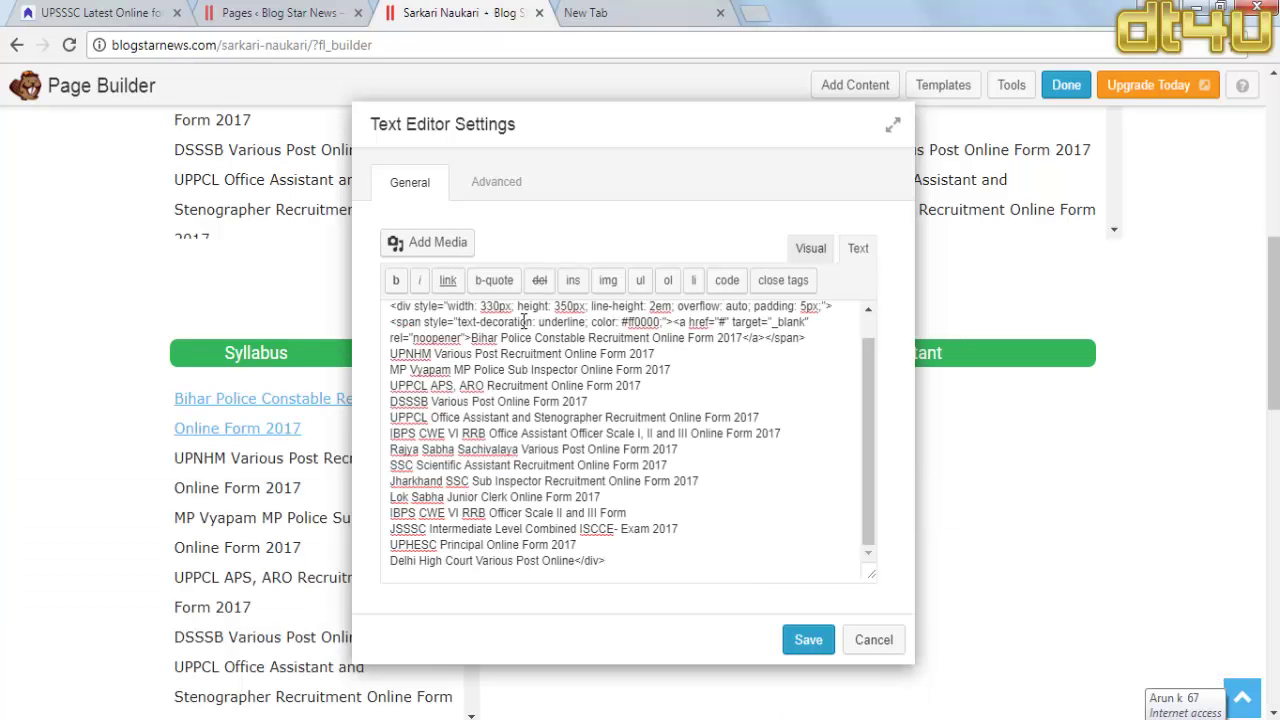
left_click(805, 641)
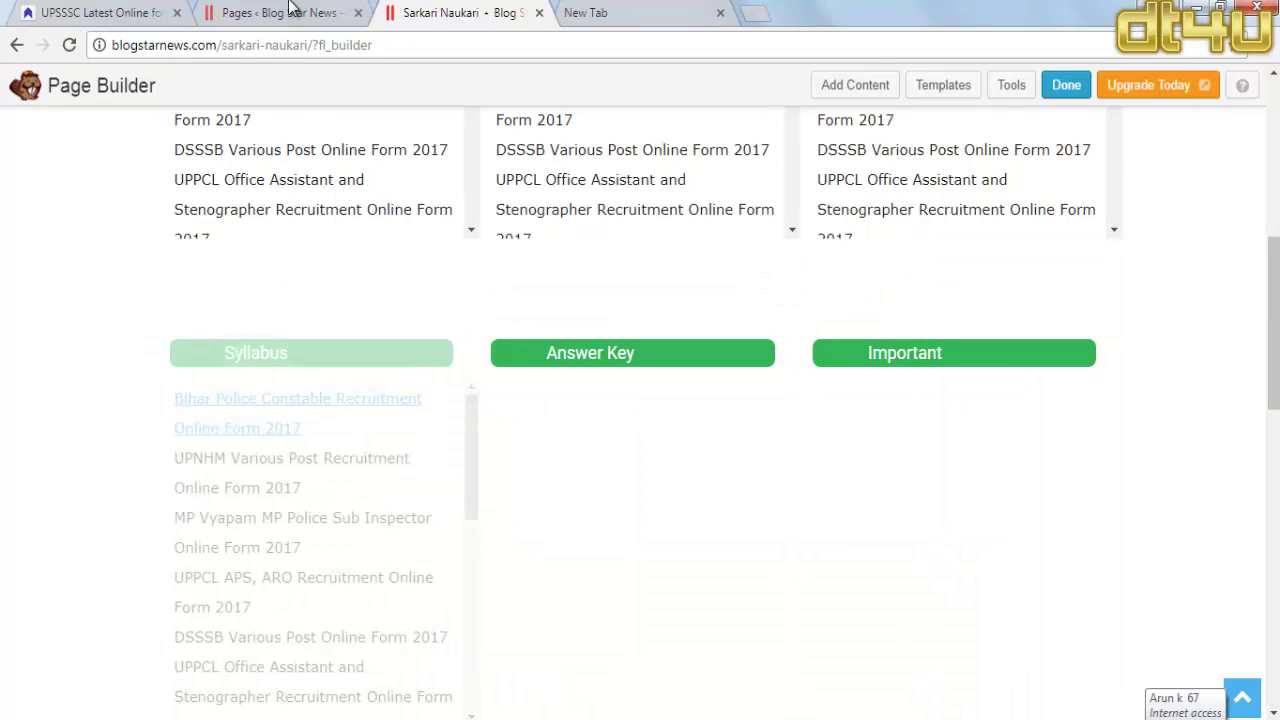
left_click(290, 12)
left_click(440, 12)
left_click(605, 12)
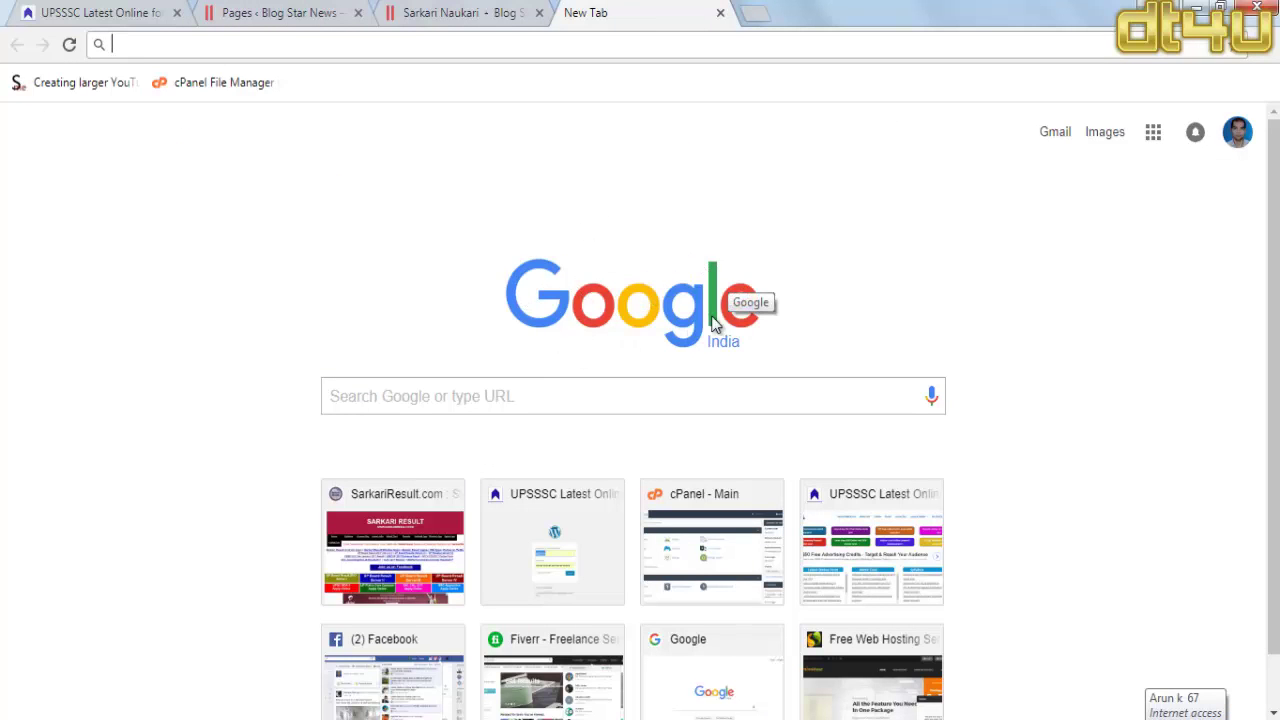
left_click(452, 12)
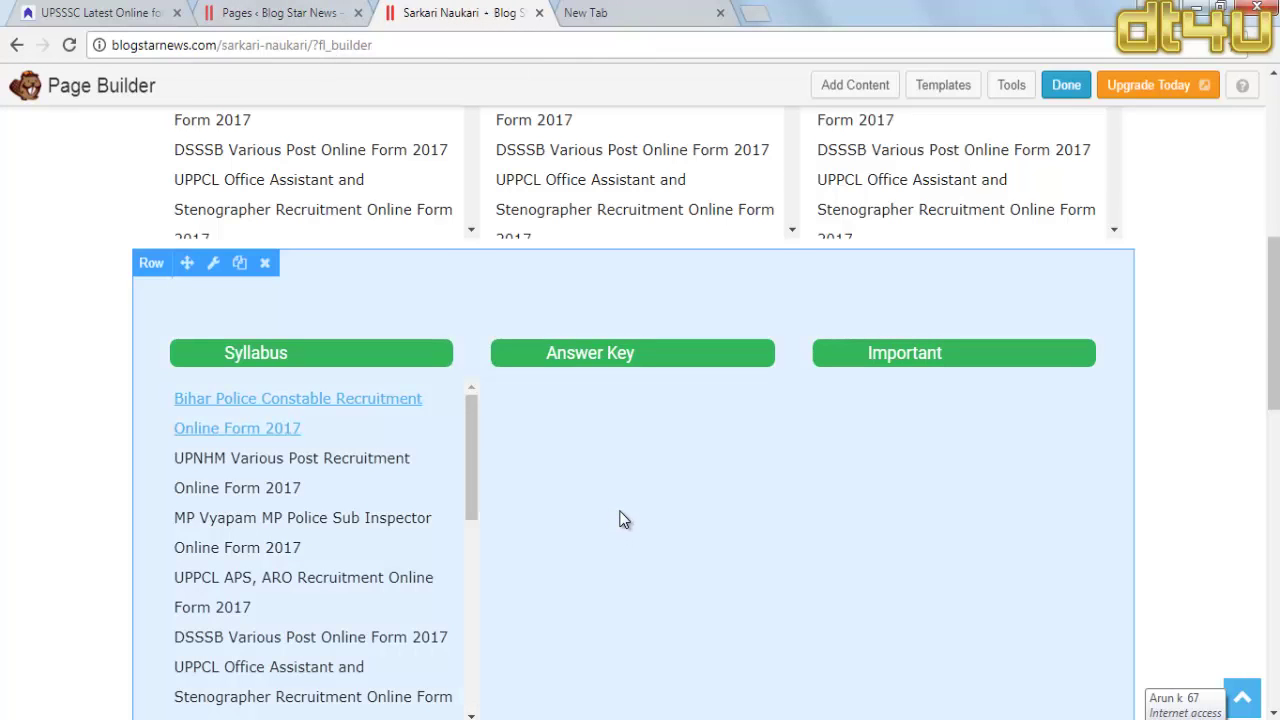
scroll(620, 519, "up", 3)
mouse_move(655, 125)
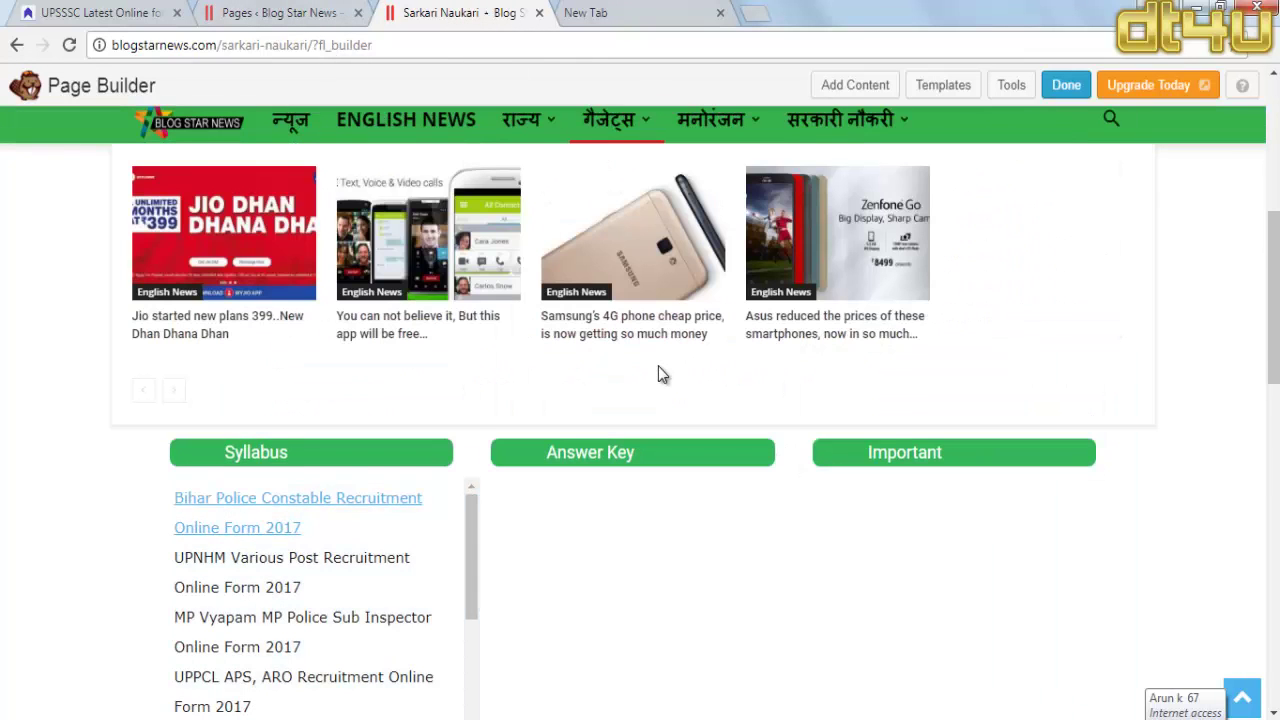
scroll(651, 532, "down", 3)
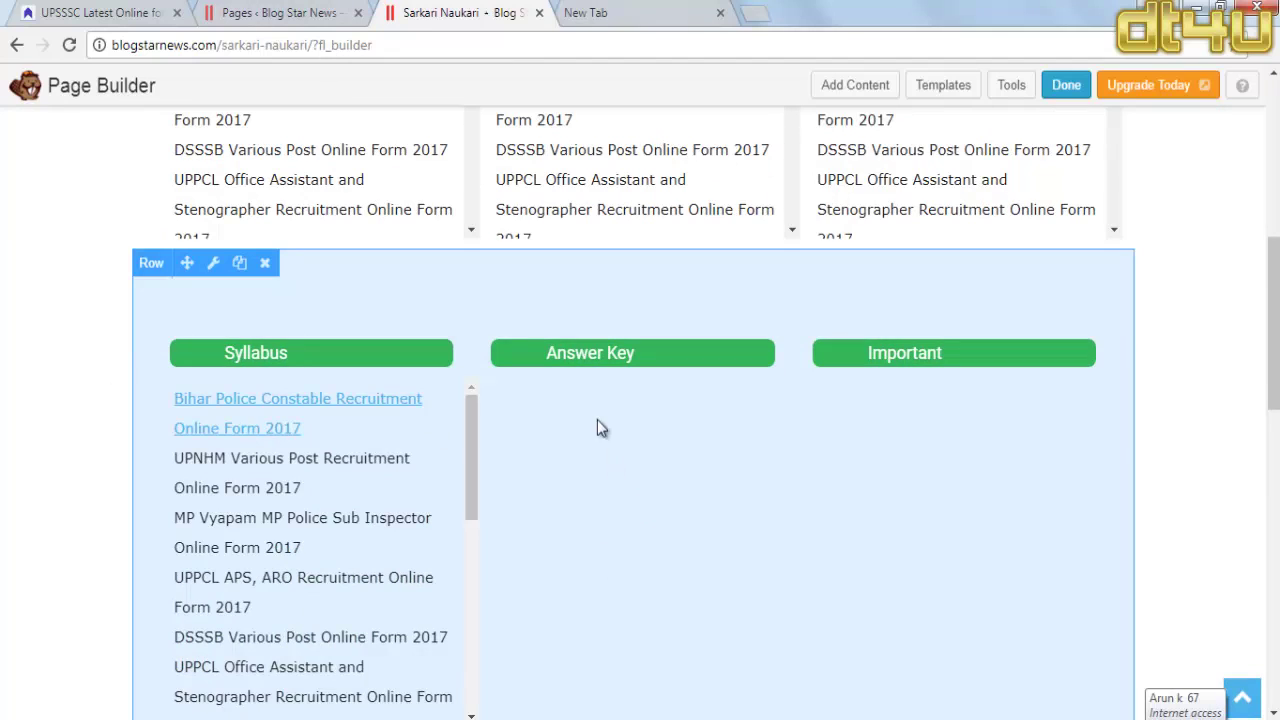
scroll(588, 440, "down", 3)
scroll(588, 440, "up", 1)
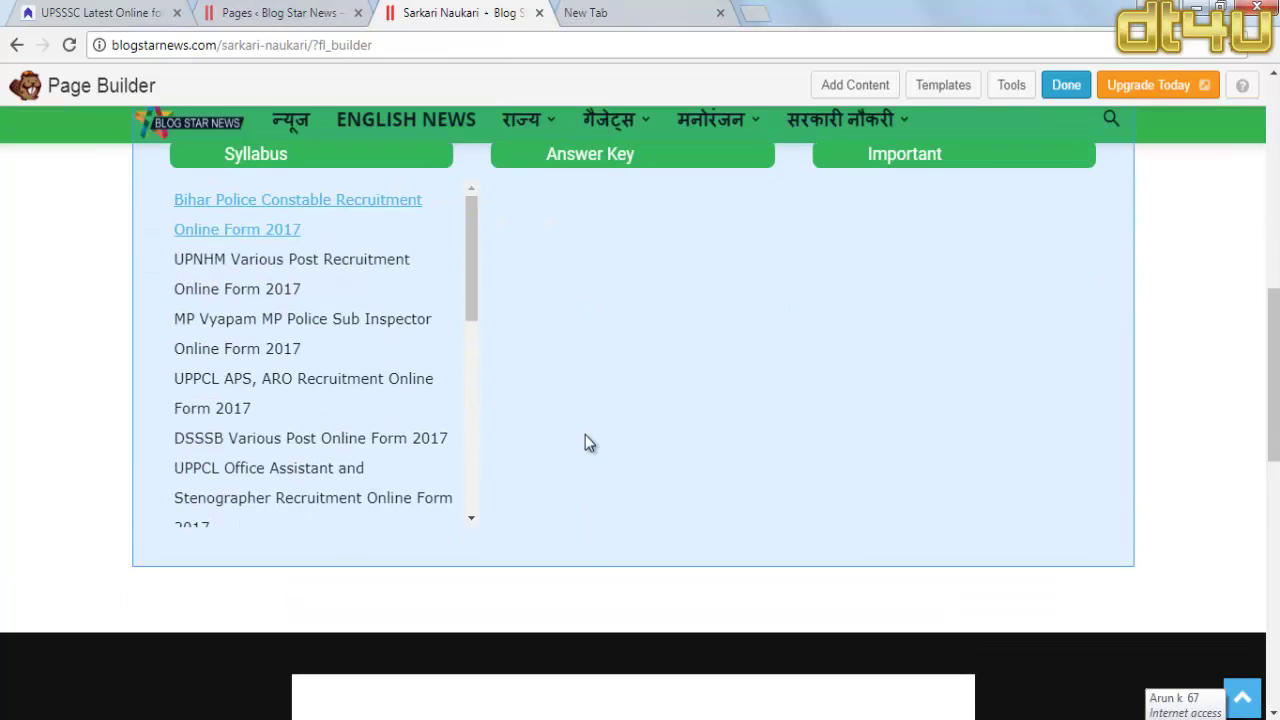
scroll(588, 443, "up", 1)
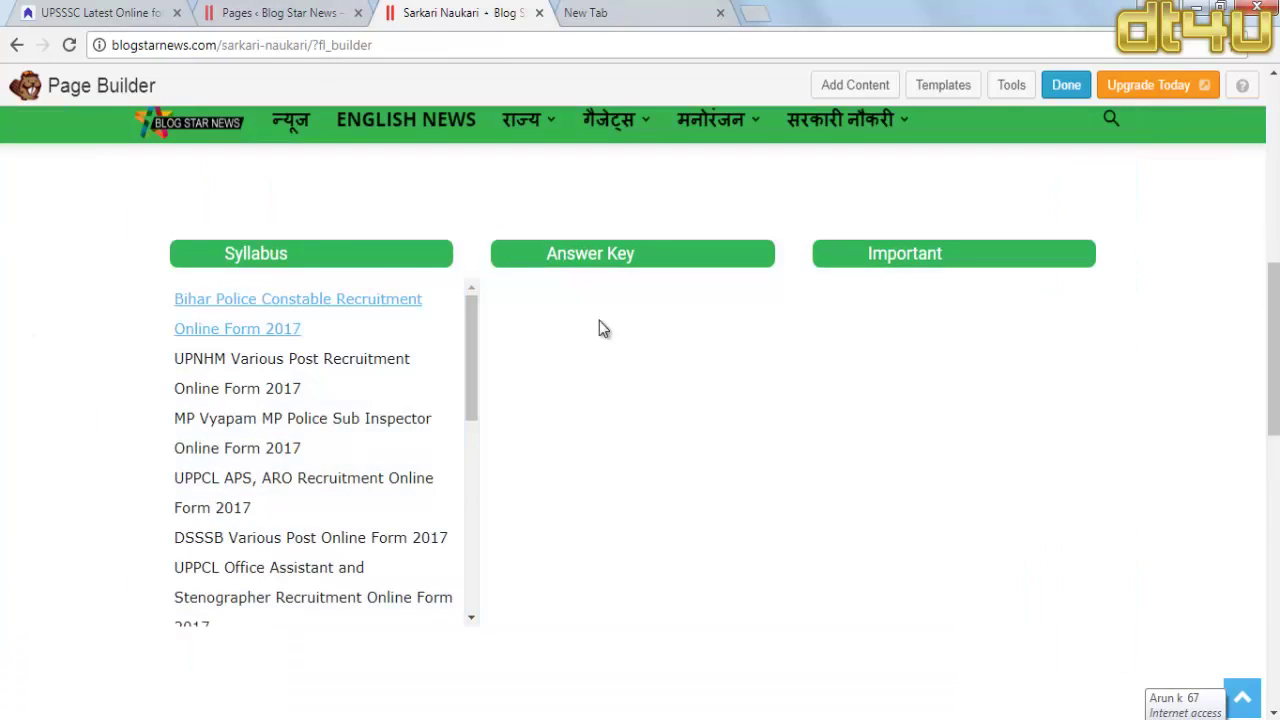
scroll(589, 403, "up", 4)
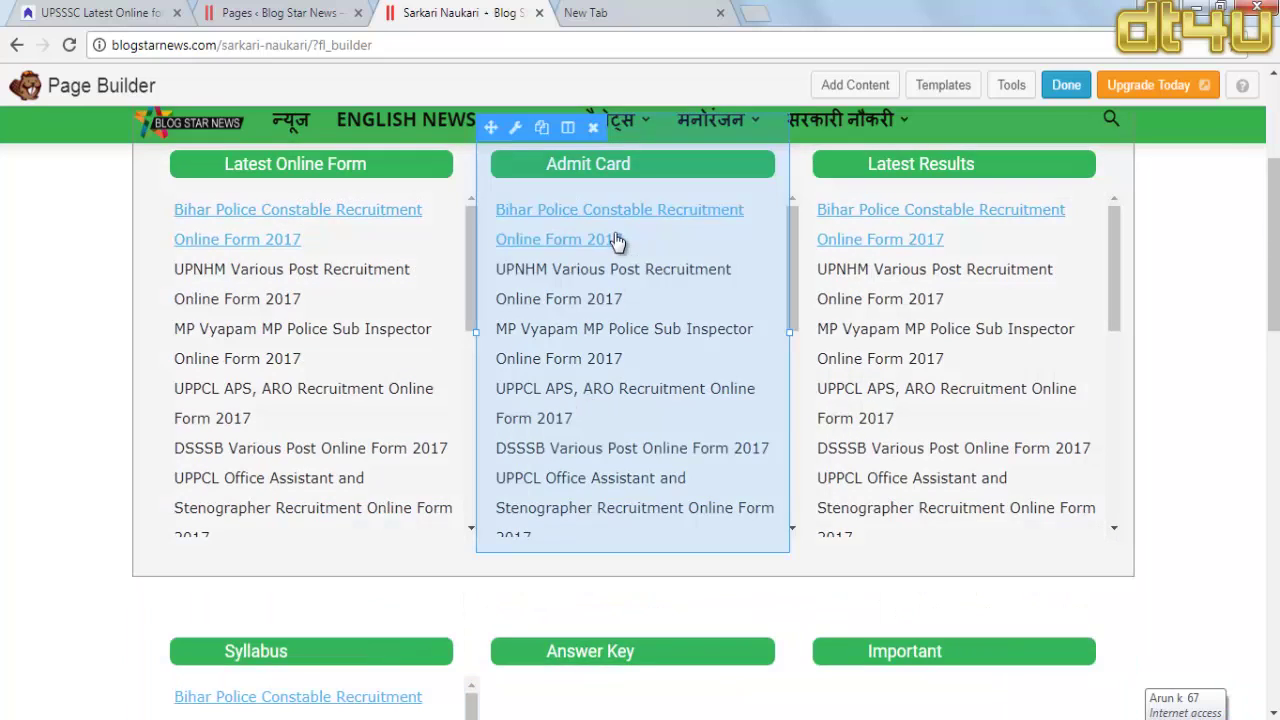
scroll(620, 420, "down", 3)
scroll(606, 465, "down", 1)
scroll(603, 420, "up", 1)
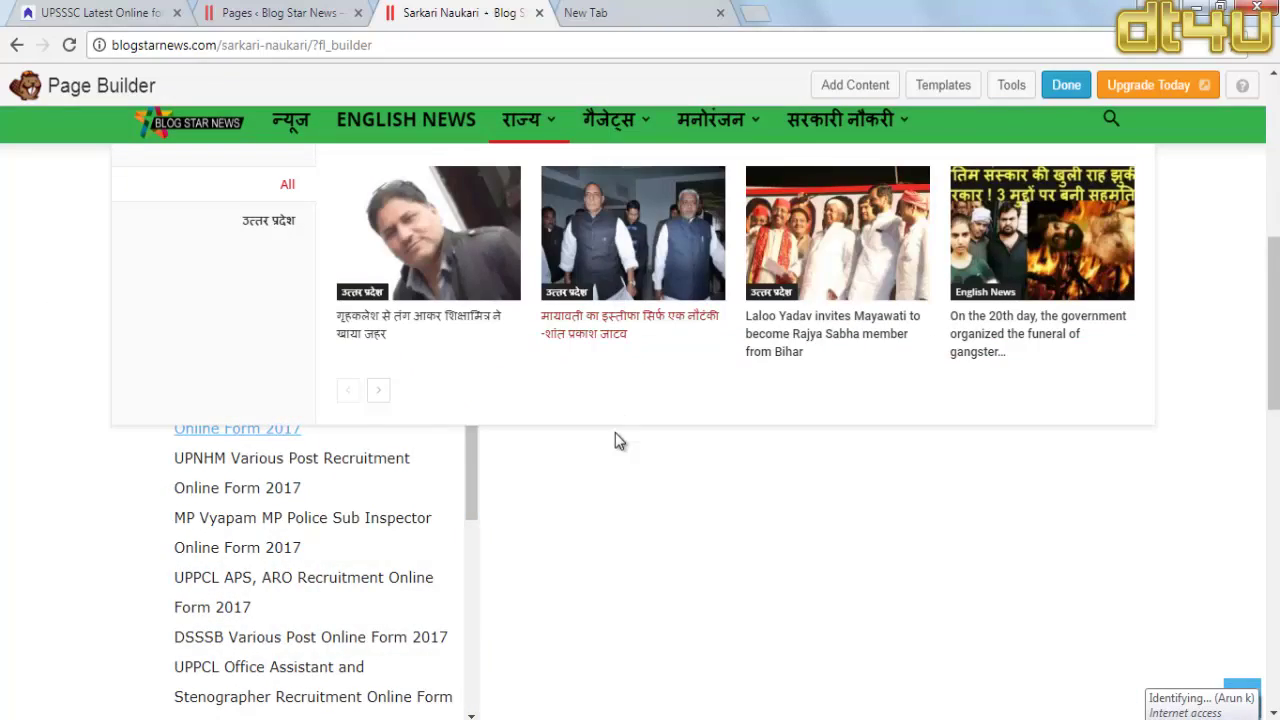
scroll(605, 482, "down", 2)
scroll(604, 485, "down", 2)
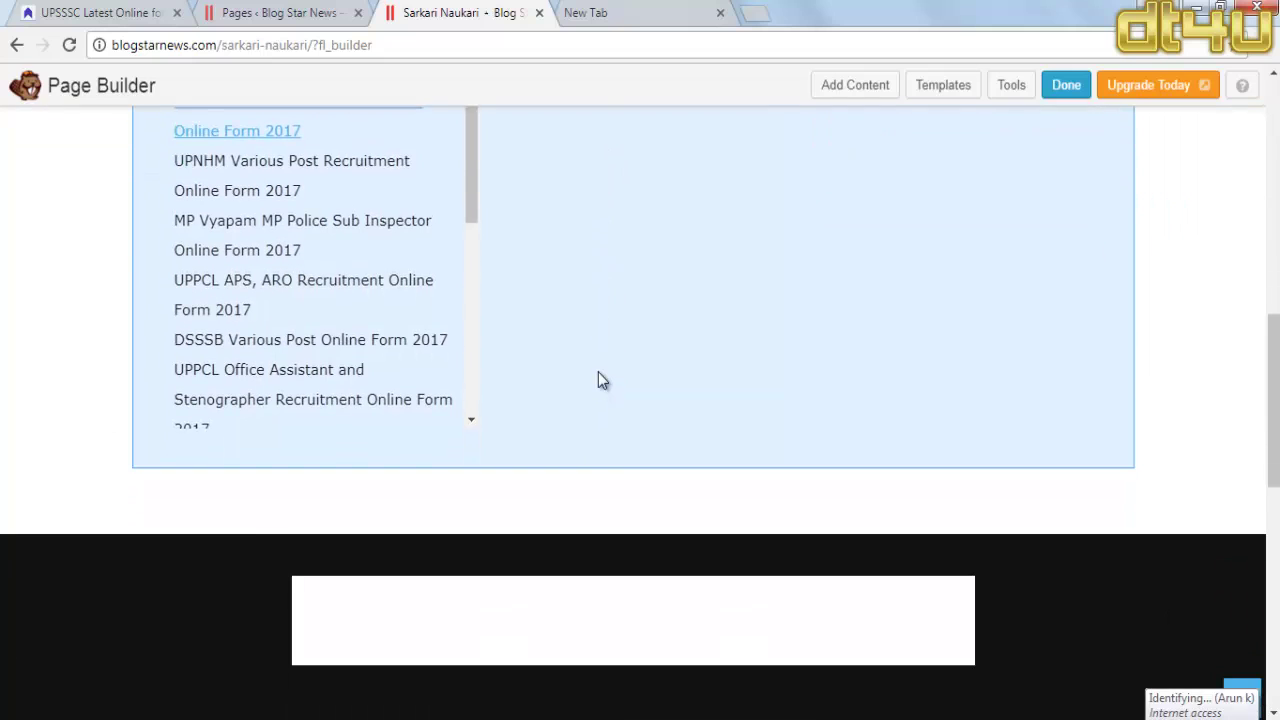
Step: Paste the copied div block with the recruitment list into the Answer Key module's HTML source below its heading and save the module
scroll(598, 372, "up", 4)
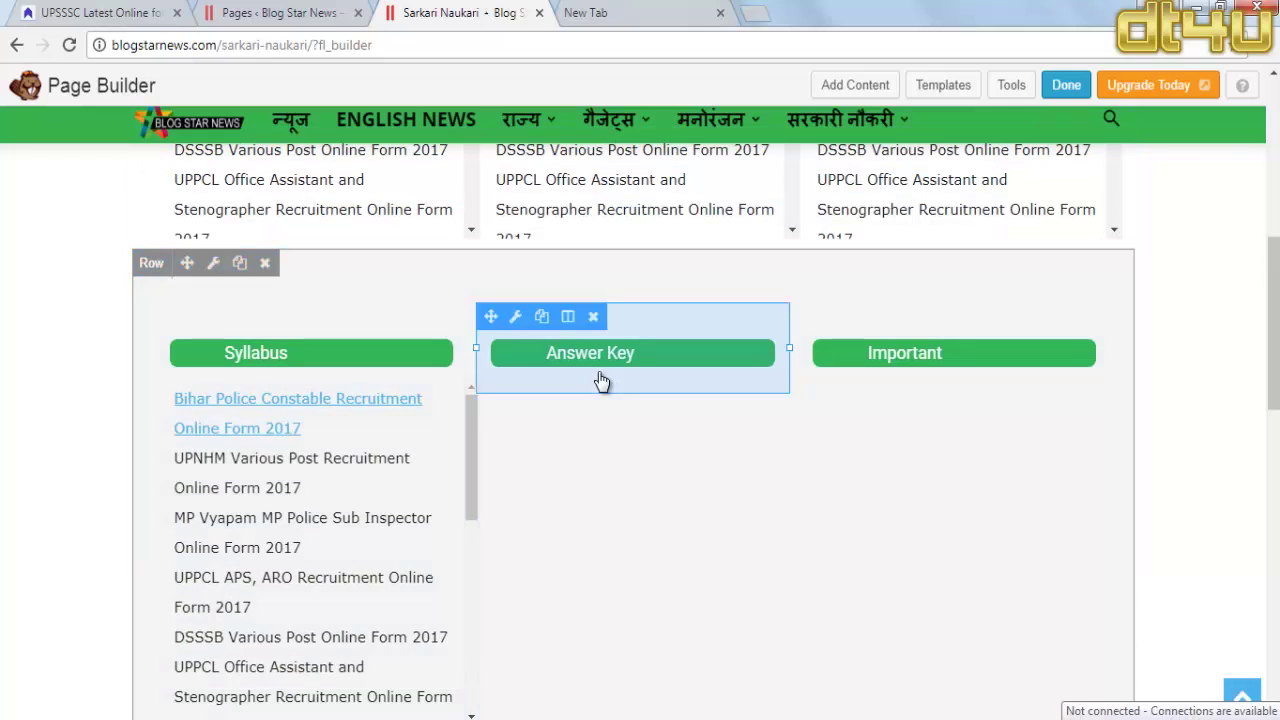
left_click(598, 360)
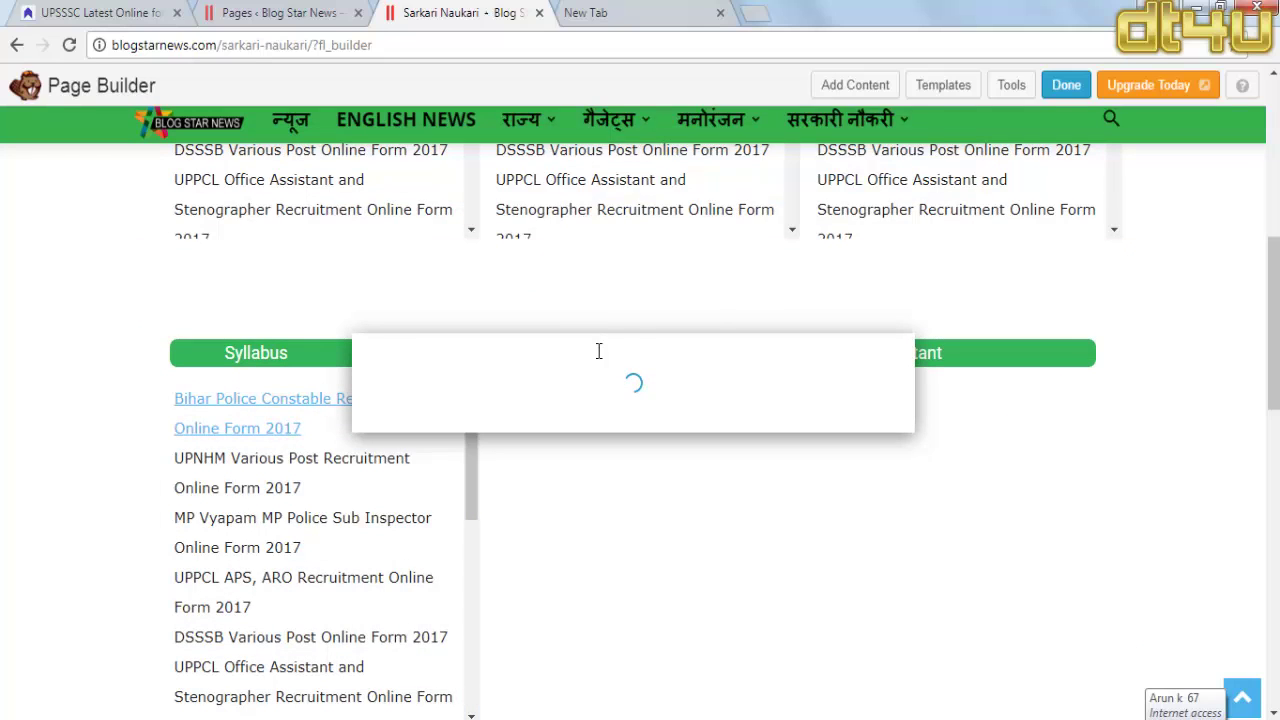
left_click(858, 248)
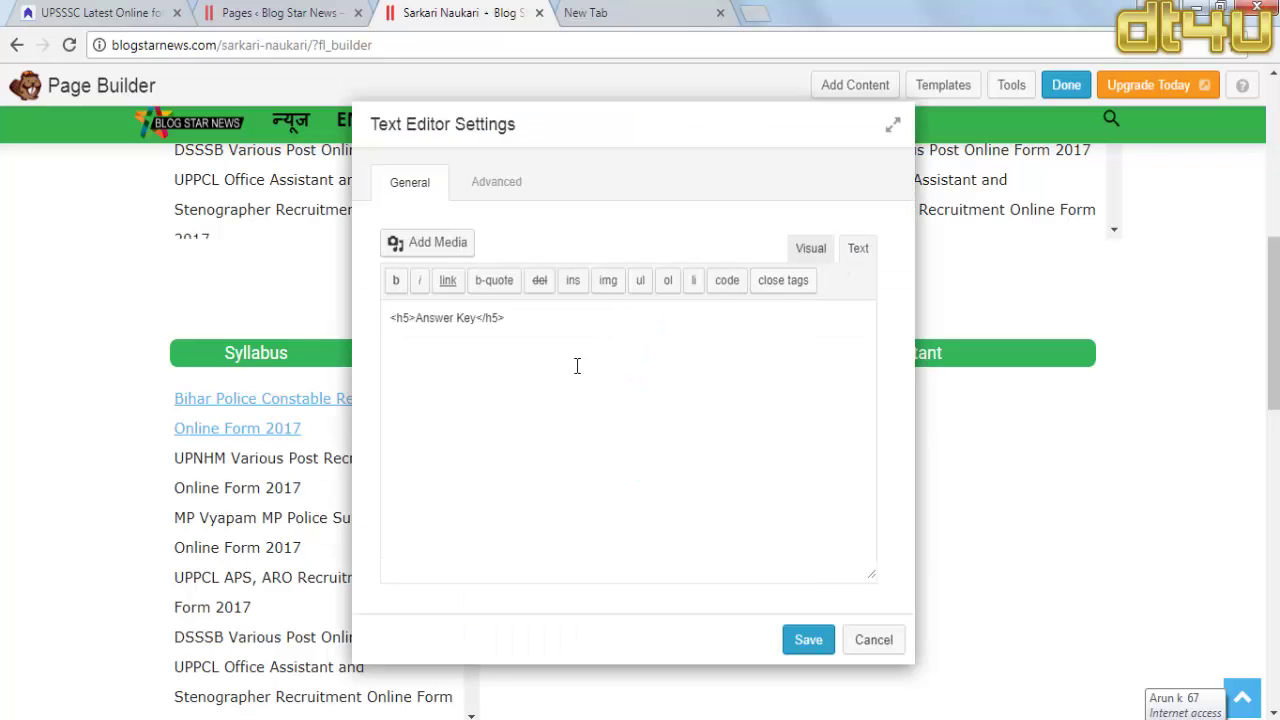
type("<div style=\"width: 330px; height: 350px; line-height: 2em; overflow: auto; padding: 5px;\"> <span style=\"text-decoration: underline; color: #ff0000;\"><a href=\"#\" target=\"_blank\" rel=\"noopener\">Bihar Police Constable Recruitment Online Form 2017</a></span> UPNHM Various Post Recruitment Online Form 2017 MP Vyapam MP Police Sub Inspector Online Form 2017 UPPCL APS, ARO Recruitment Online Form 2017 DSSSB Various Post Online Form 2017 UPPCL Office Assistant and Stenographer Recruitment Online Form 2017 IBPS CWE VI RRB Office Assistant Officer Scale I, II and III Online Form 2017 Rajya Sabha Sachivalaya Various Post Online Form 2017 SSC Scientific Assistant Recruitment Online Form 2017 Jharkhand SSC Sub Inspector Recruitment Online Form 2017 Lok Sabha Junior Clerk Online Form 2017 IBPS CWE VI RRB Officer Scale II and III Form JSSSC Intermediate Level Combined ISCCE- Exam 2017 UPHESC Principal Online Form 2017 Delhi High Court Various Post Online</div>")
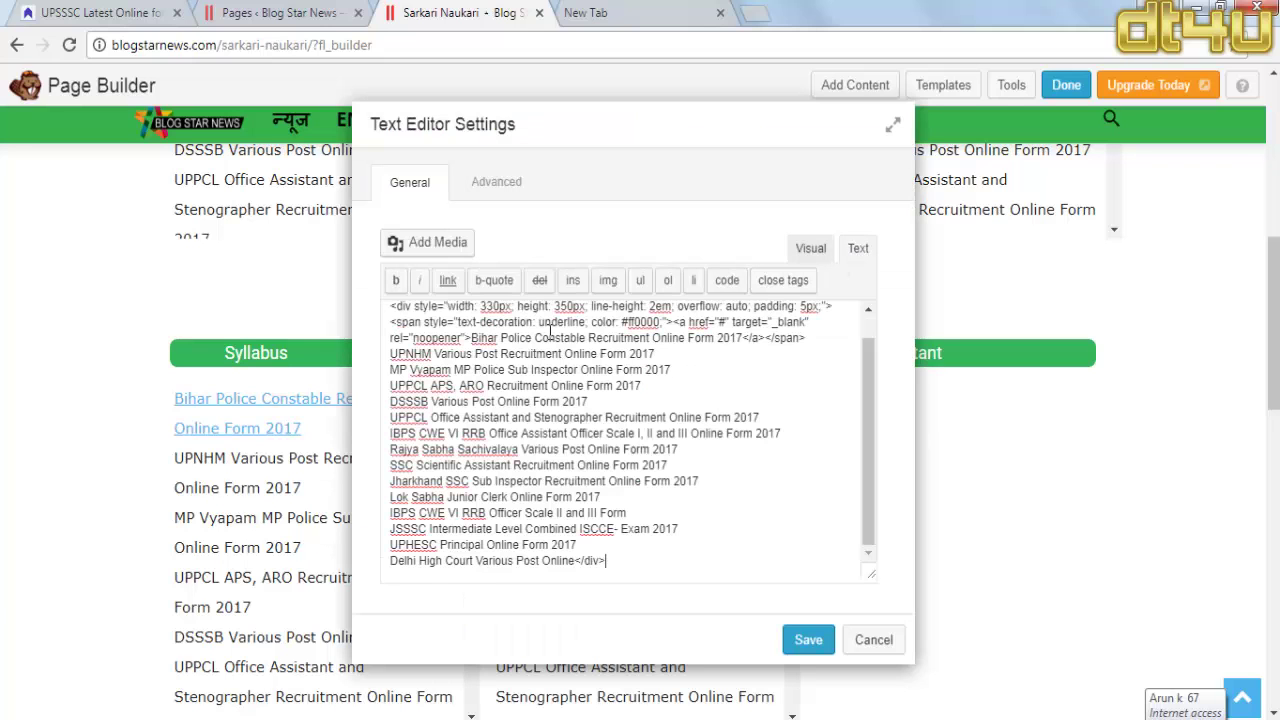
left_click(818, 640)
Step: Add the copied div block on a new line below the Important heading in that module's HTML source and save it
left_click(948, 358)
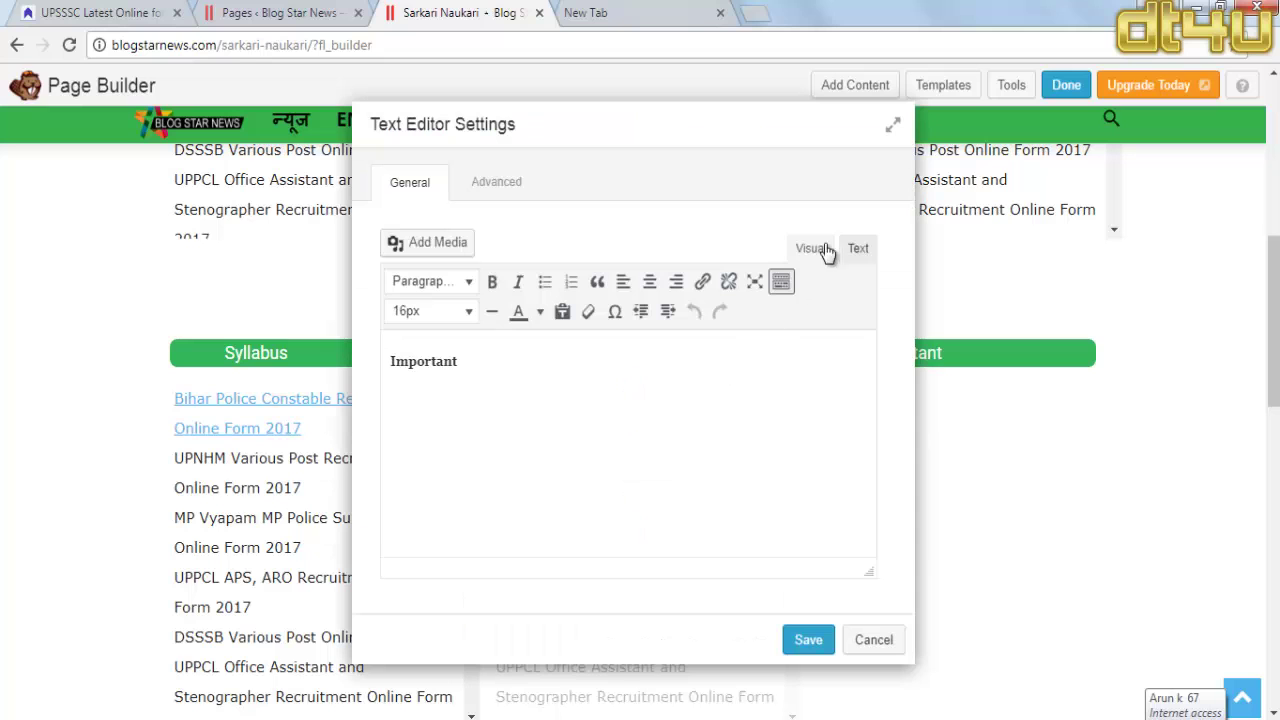
left_click(856, 248)
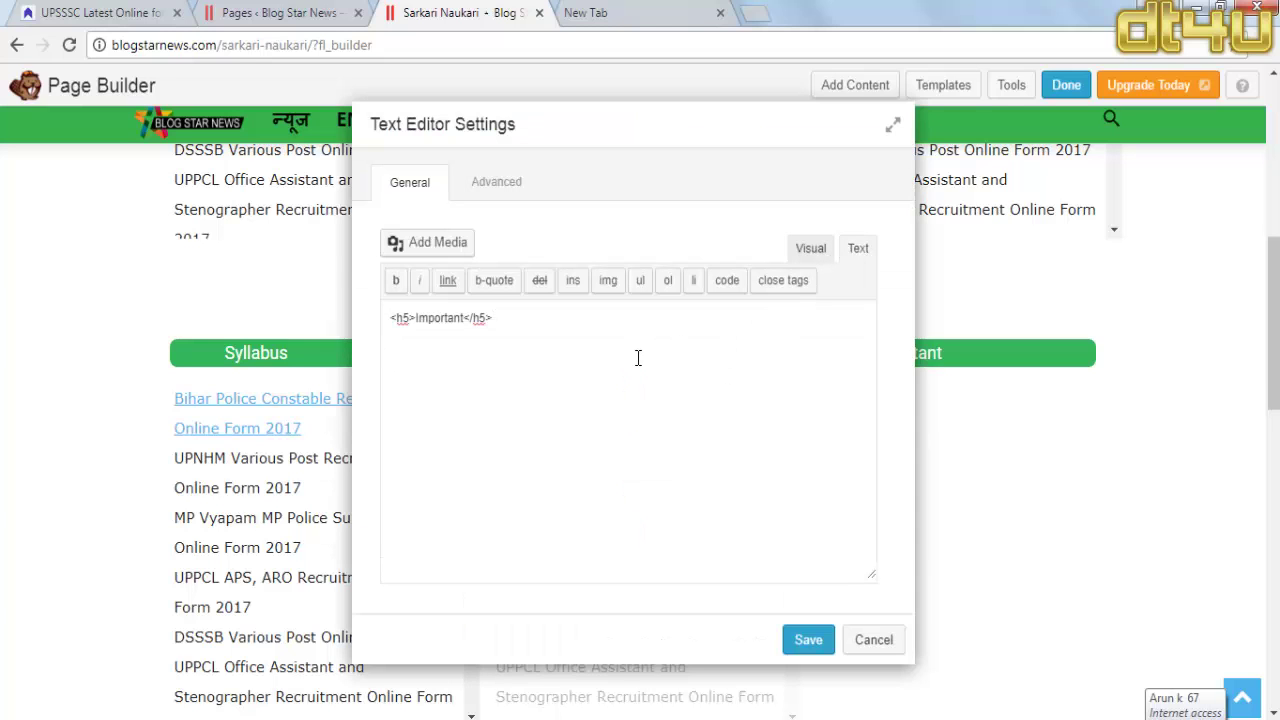
left_click(638, 358)
key("Return")
type("<div style=\"width: 330px; height: 350px; line-height: 2em; overflow: auto; padding: 5px;\"> <span style=\"text-decoration: underline; color: #ff0000;\"><a href=\"#\" target=\"_blank\" rel=\"noopener\">Bihar Police Constable Recruitment Online Form 2017</a></span> UPNHM Various Post Recruitment Online Form 2017 MP Vyapam MP Police Sub Inspector Online Form 2017 UPPCL APS, ARO Recruitment Online Form 2017 DSSSB Various Post Online Form 2017 UPPCL Office Assistant and Stenographer Recruitment Online Form 2017 IBPS CWE VI RRB Office Assistant Officer Scale I, II and III Online Form 2017 Rajya Sabha Sachivalaya Various Post Online Form 2017 SSC Scientific Assistant Recruitment Online Form 2017 Jharkhand SSC Sub Inspector Recruitment Online Form 2017 Lok Sabha Junior Clerk Online Form 2017 IBPS CWE VI RRB Officer Scale II and III Form JSSSC Intermediate Level Combined ISCCE- Exam 2017 UPHESC Principal Online Form 2017 Delhi High Court Various Post Online</div>")
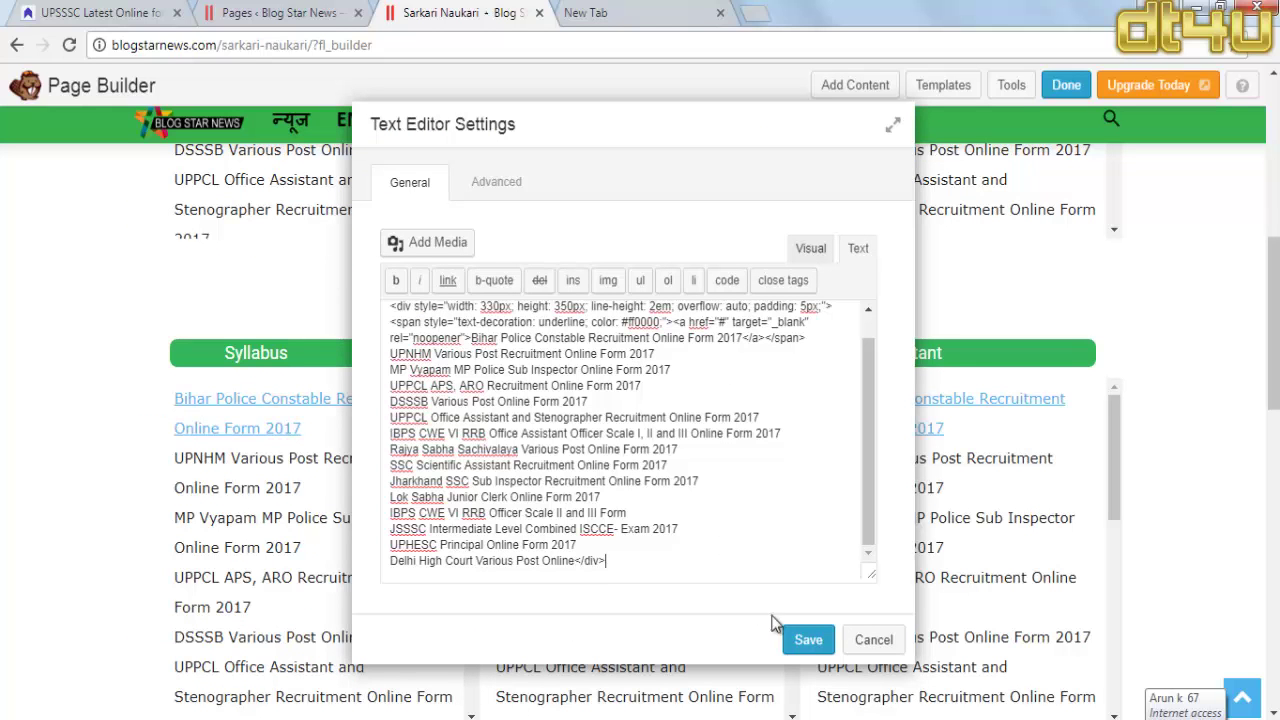
left_click(808, 640)
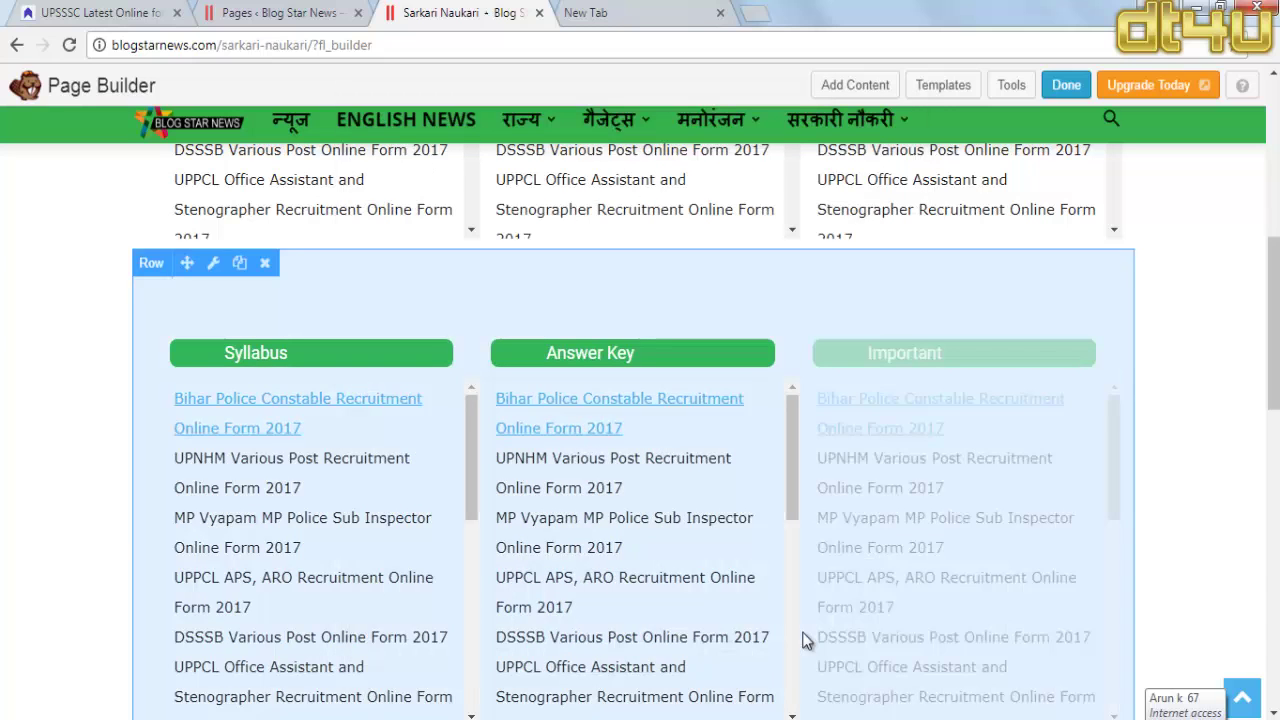
Step: Finish editing the Sarkari Naukari page and publish the changes
scroll(808, 640, "up", 6)
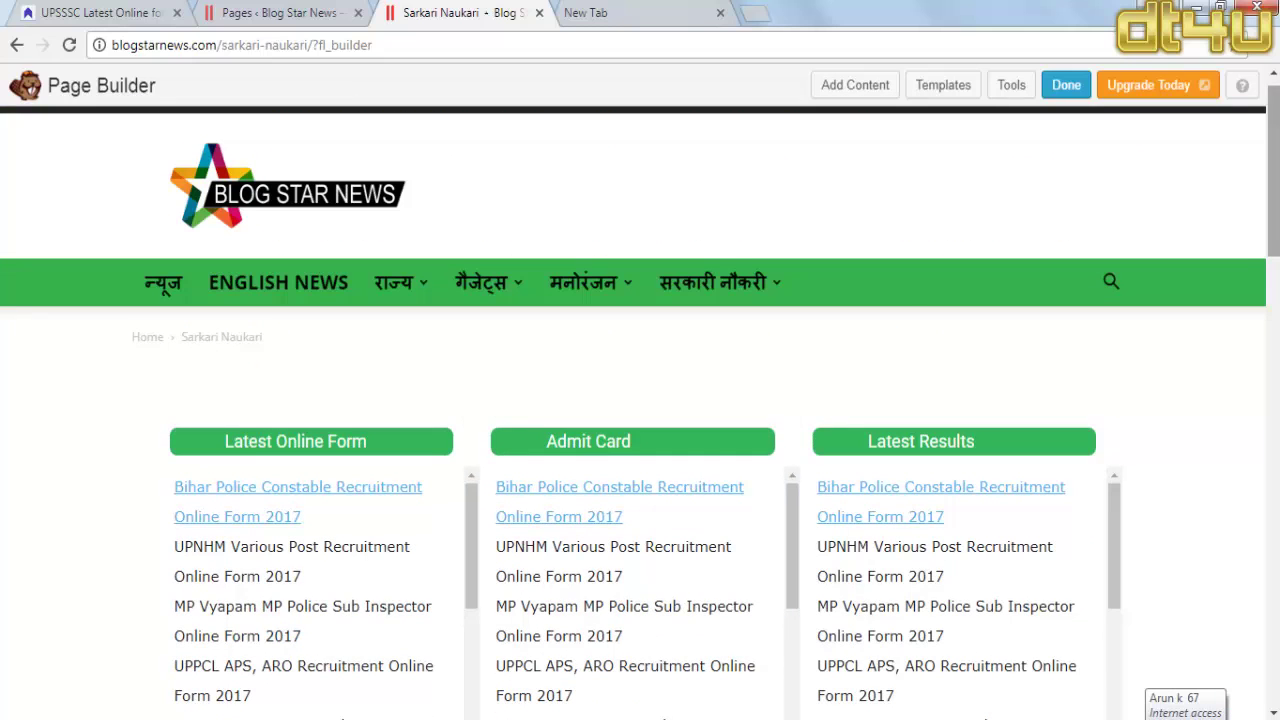
left_click(1076, 89)
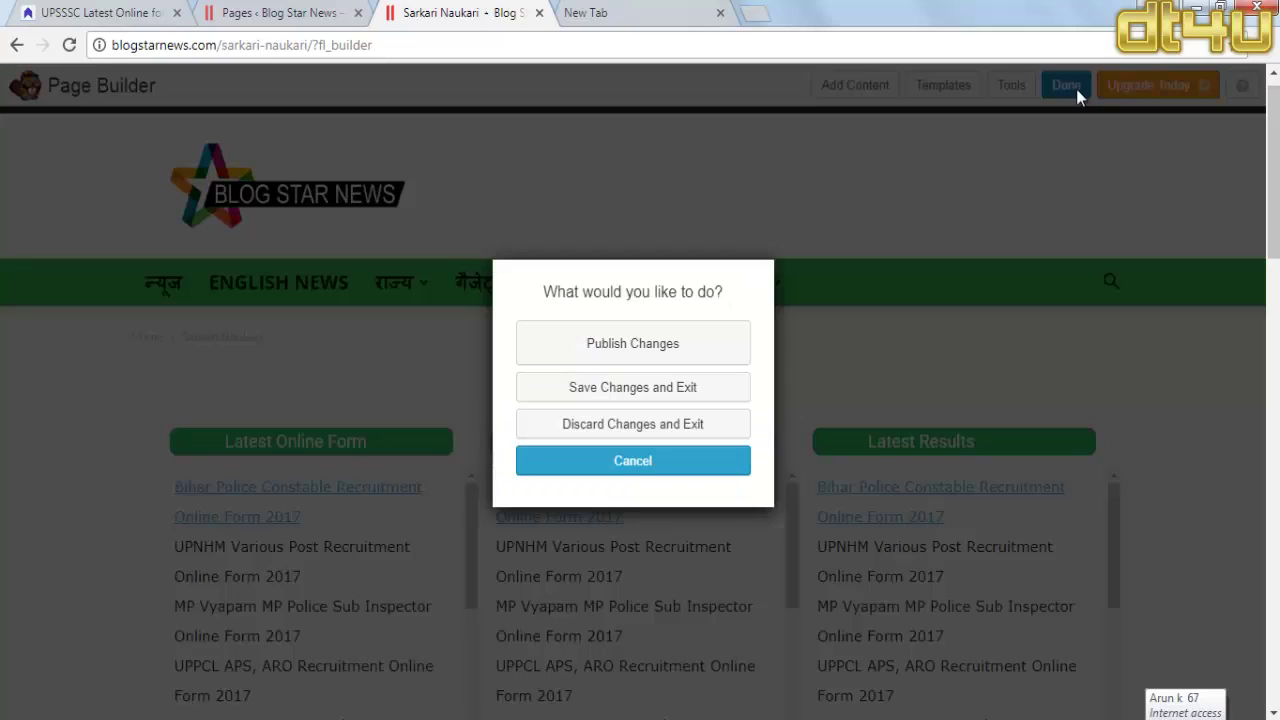
left_click(652, 345)
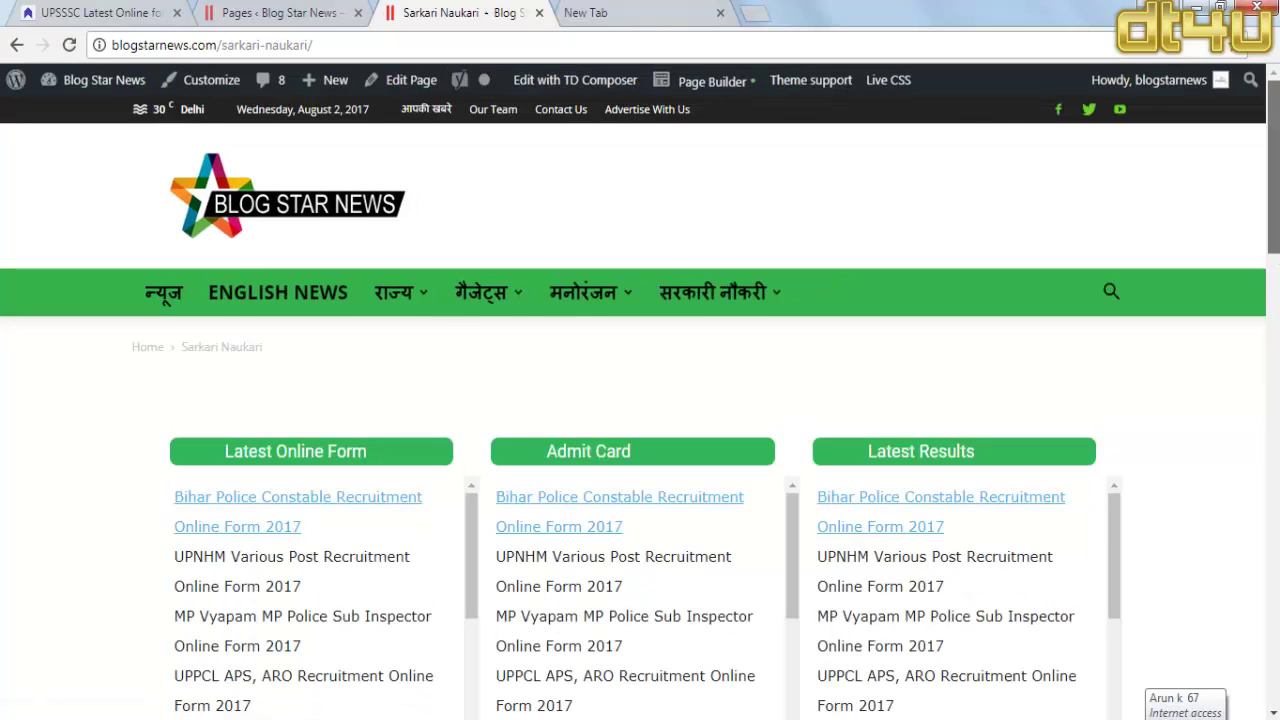
Step: Examine the published Sarkari Naukari page, checking both rows of columns, the scrolling of the lists and the सरकारी नौकरी navigation entry
left_click_drag(1274, 245, 1275, 497)
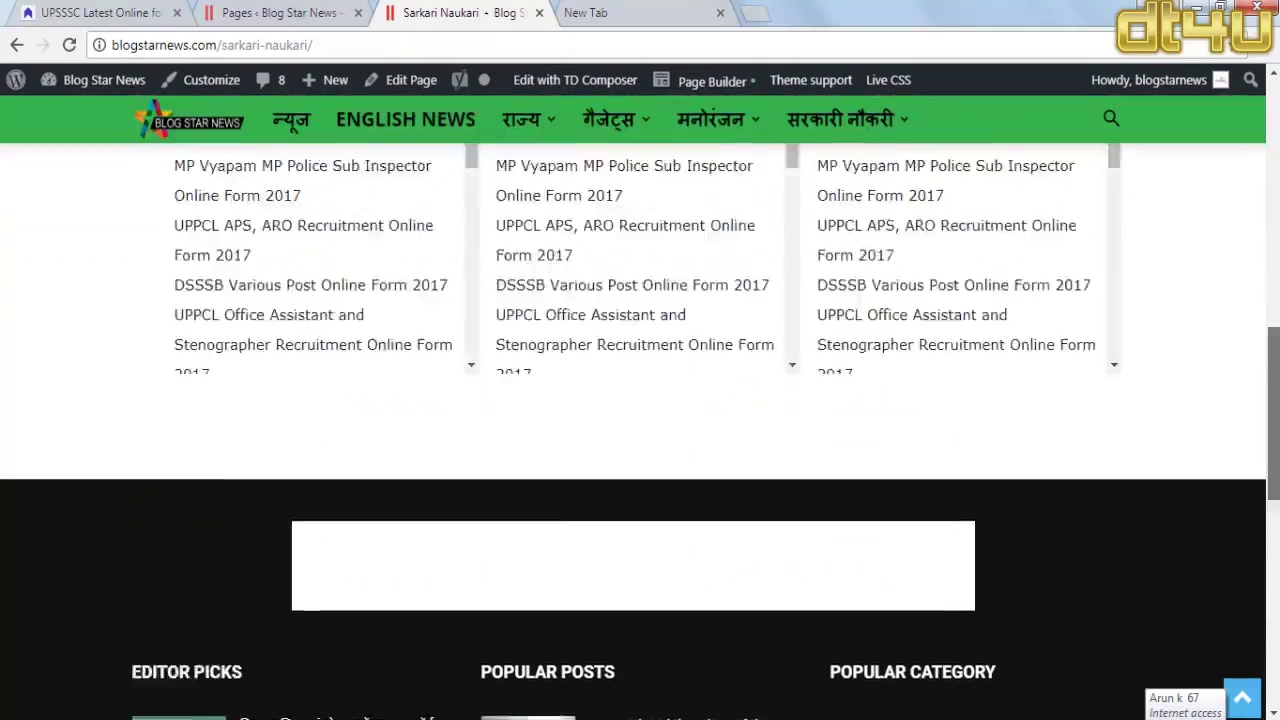
scroll(803, 240, "up", 6)
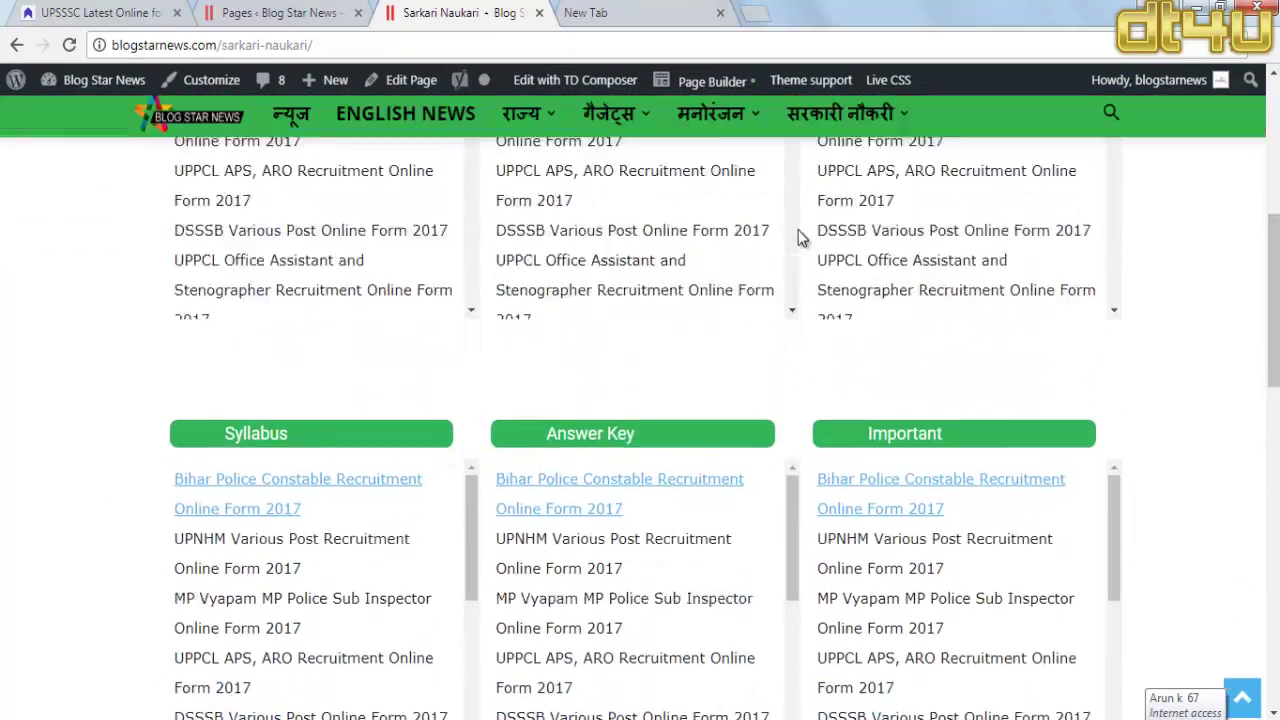
scroll(800, 409, "down", 4)
scroll(790, 340, "down", 3)
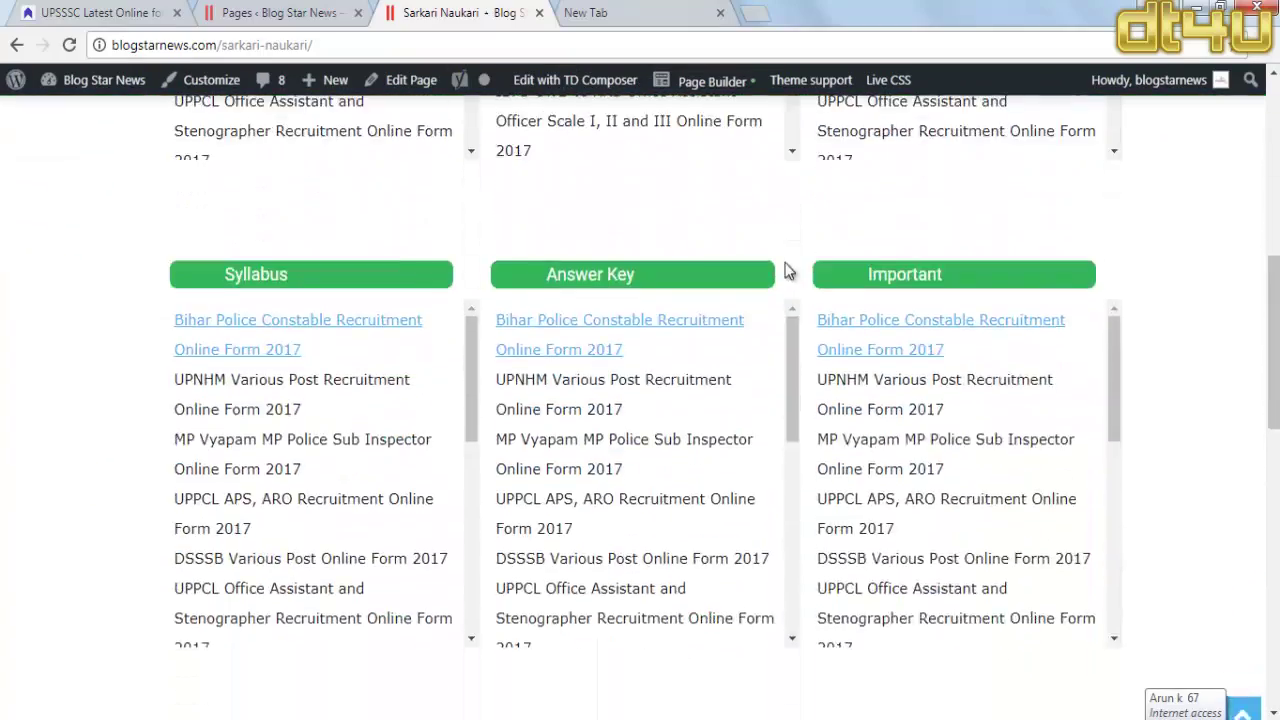
scroll(786, 266, "up", 7)
scroll(786, 283, "down", 6)
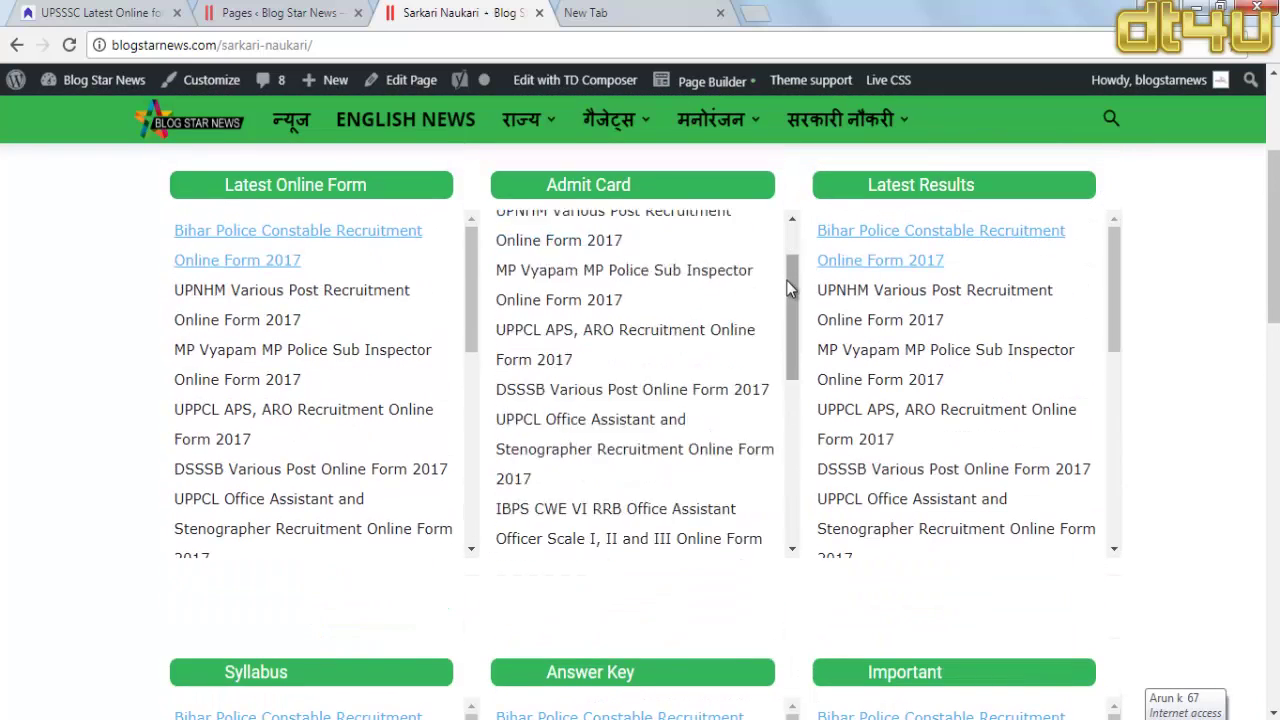
scroll(790, 288, "up", 4)
scroll(787, 283, "up", 5)
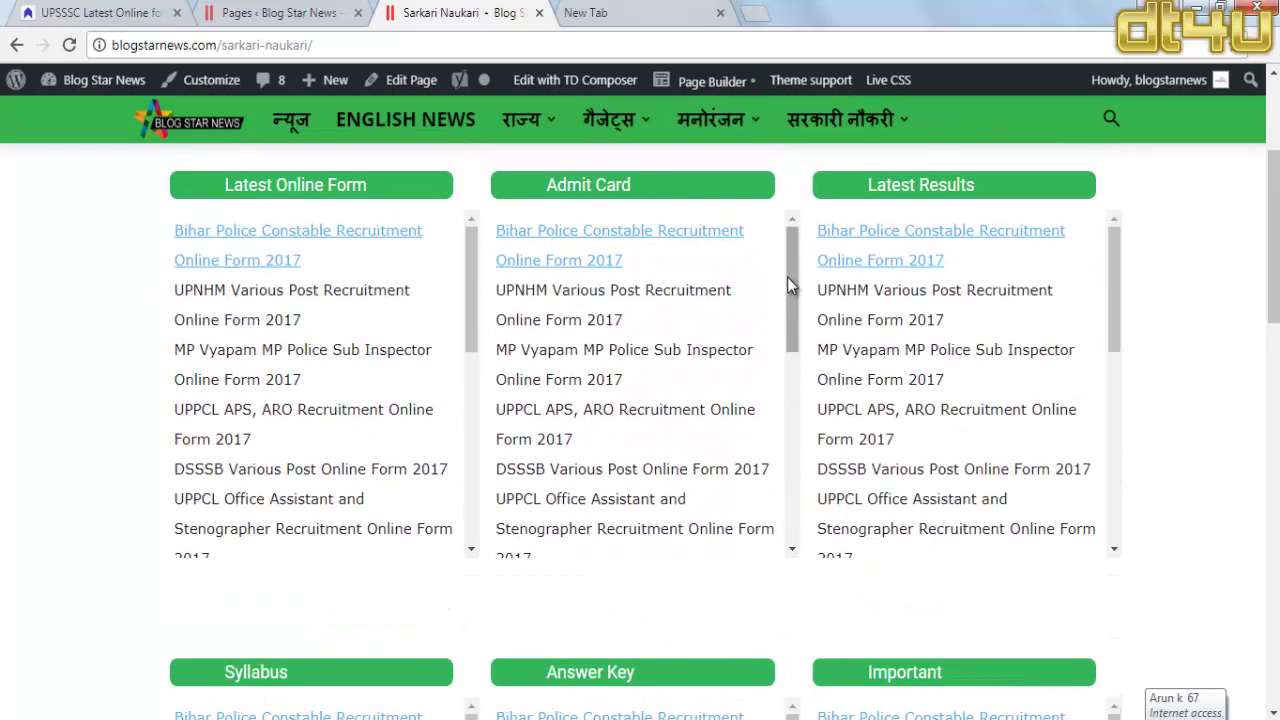
scroll(1171, 243, "up", 1)
scroll(700, 300, "up", 2)
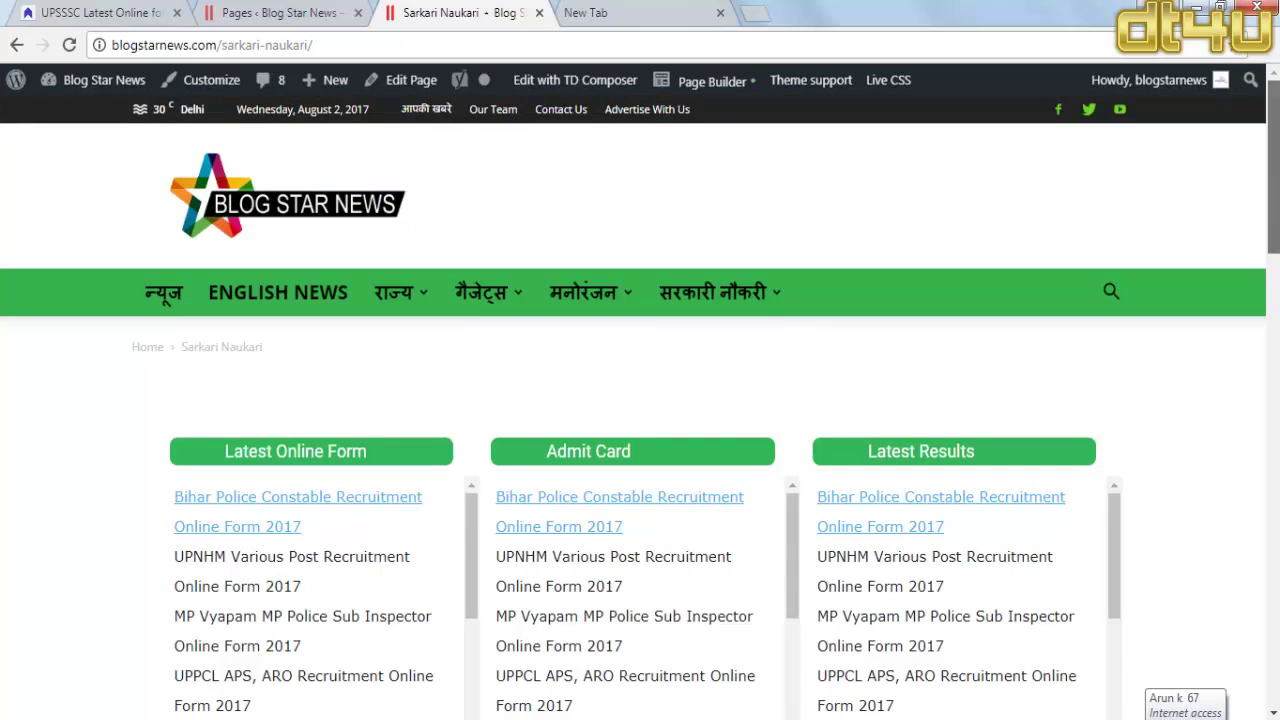
mouse_move(689, 305)
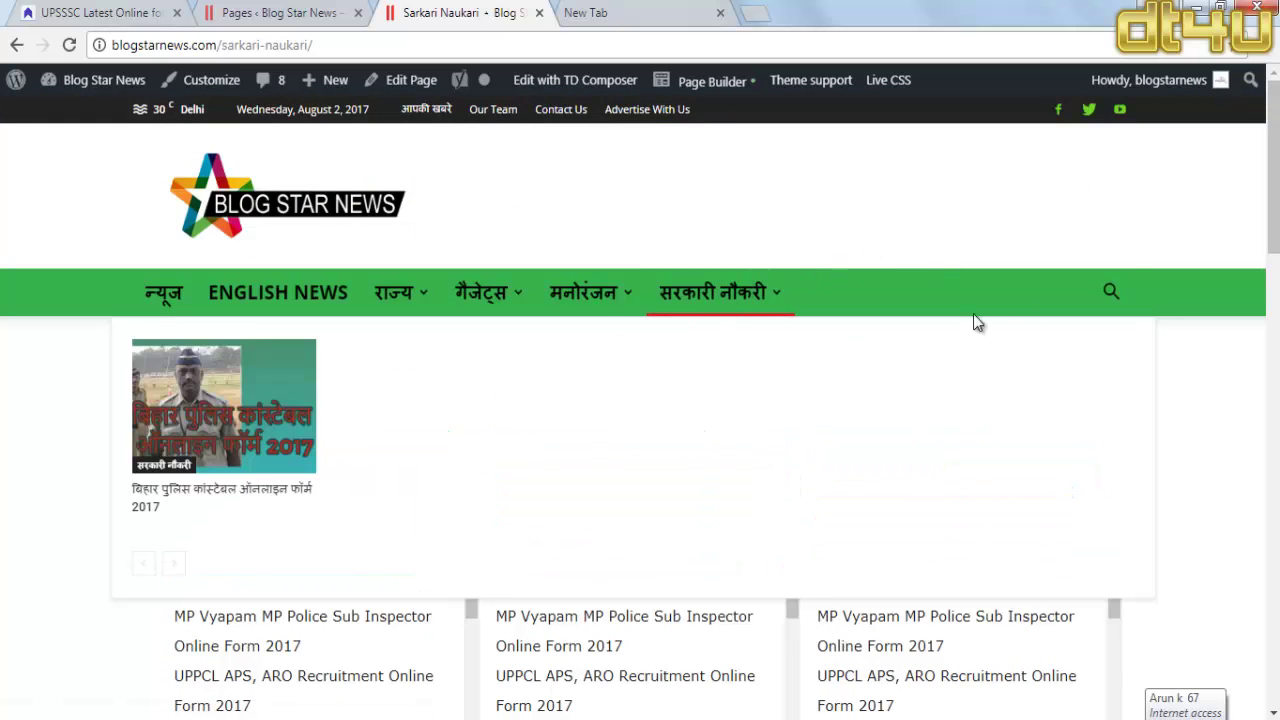
Step: Start a new page from the Pages section of the Blog Star News WordPress admin
mouse_move(754, 297)
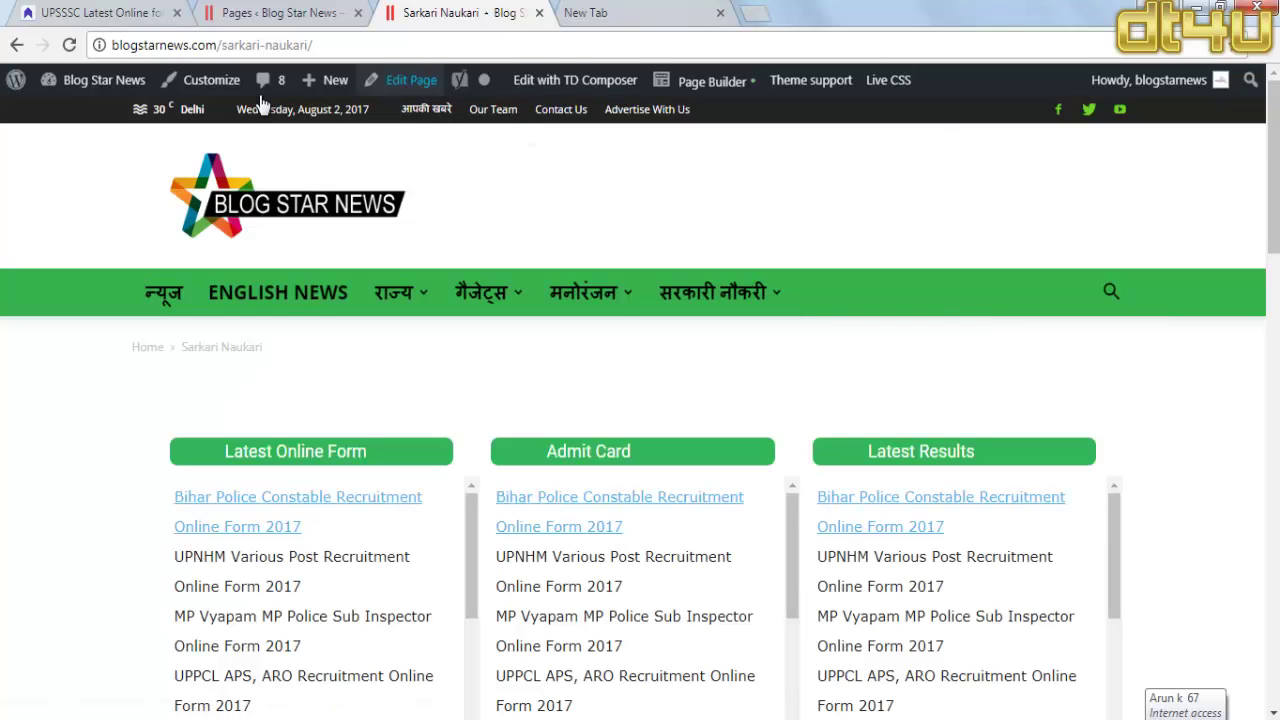
left_click(293, 8)
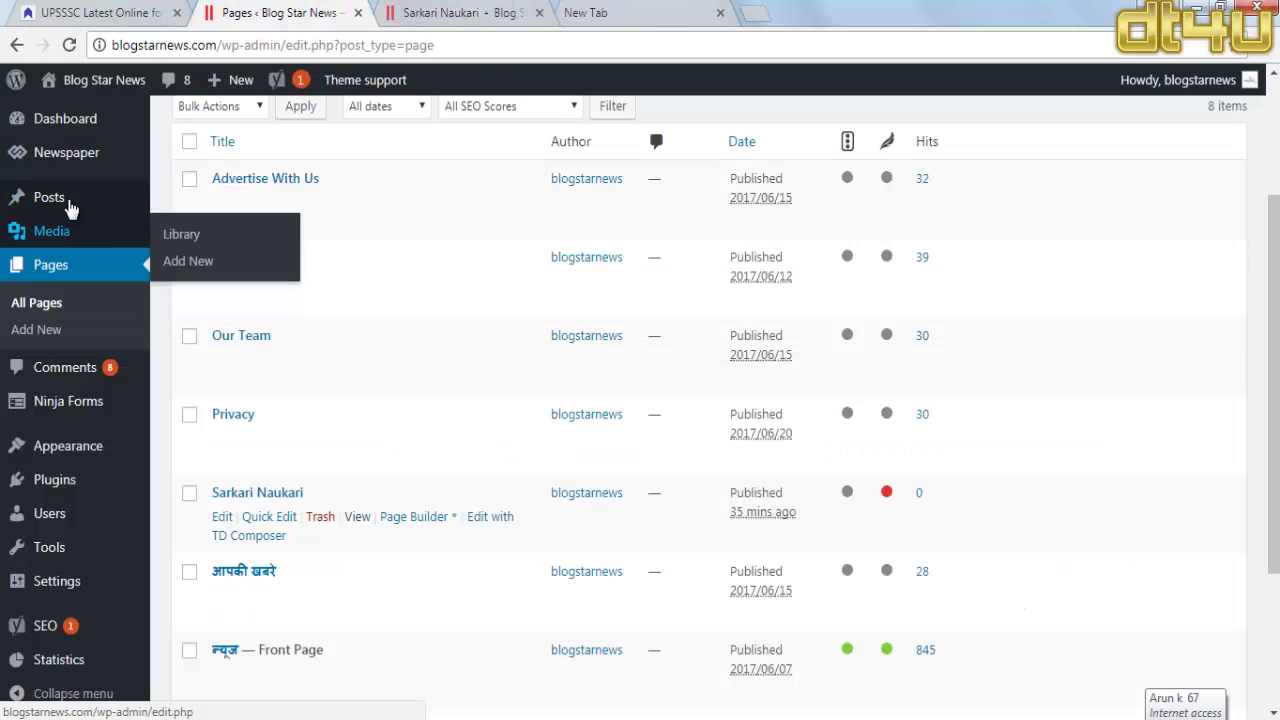
left_click(68, 332)
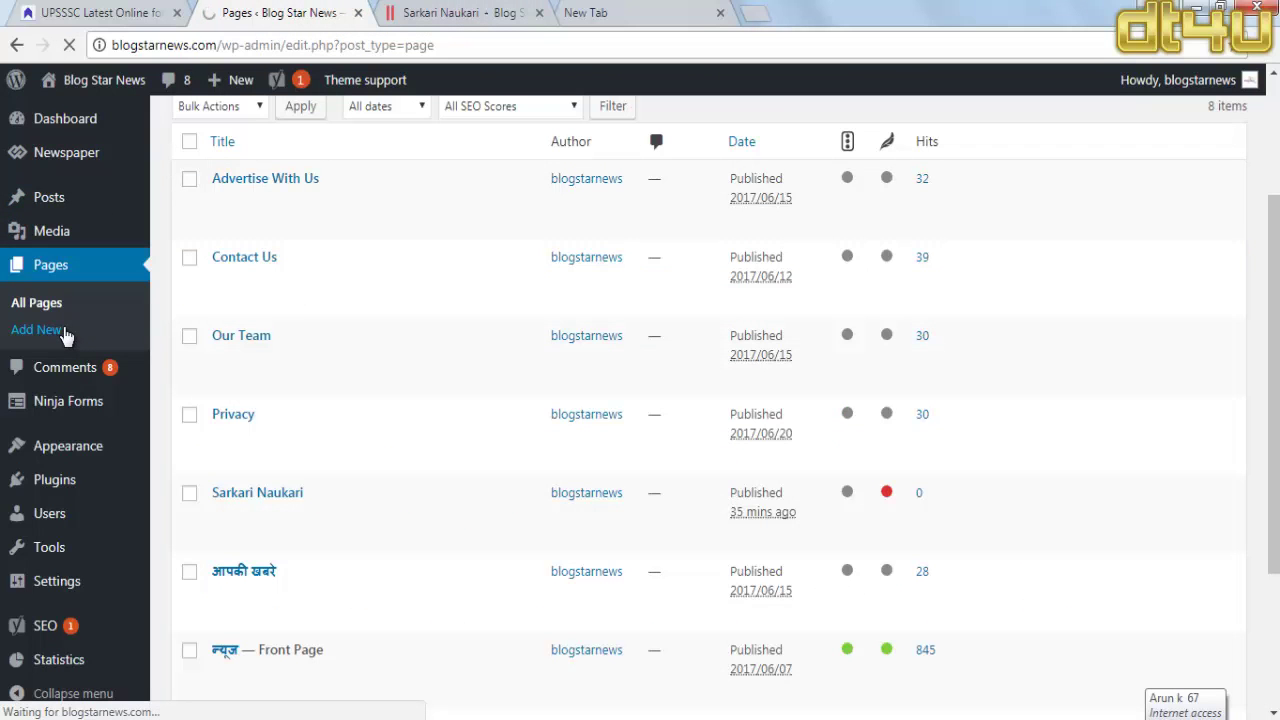
left_click(503, 11)
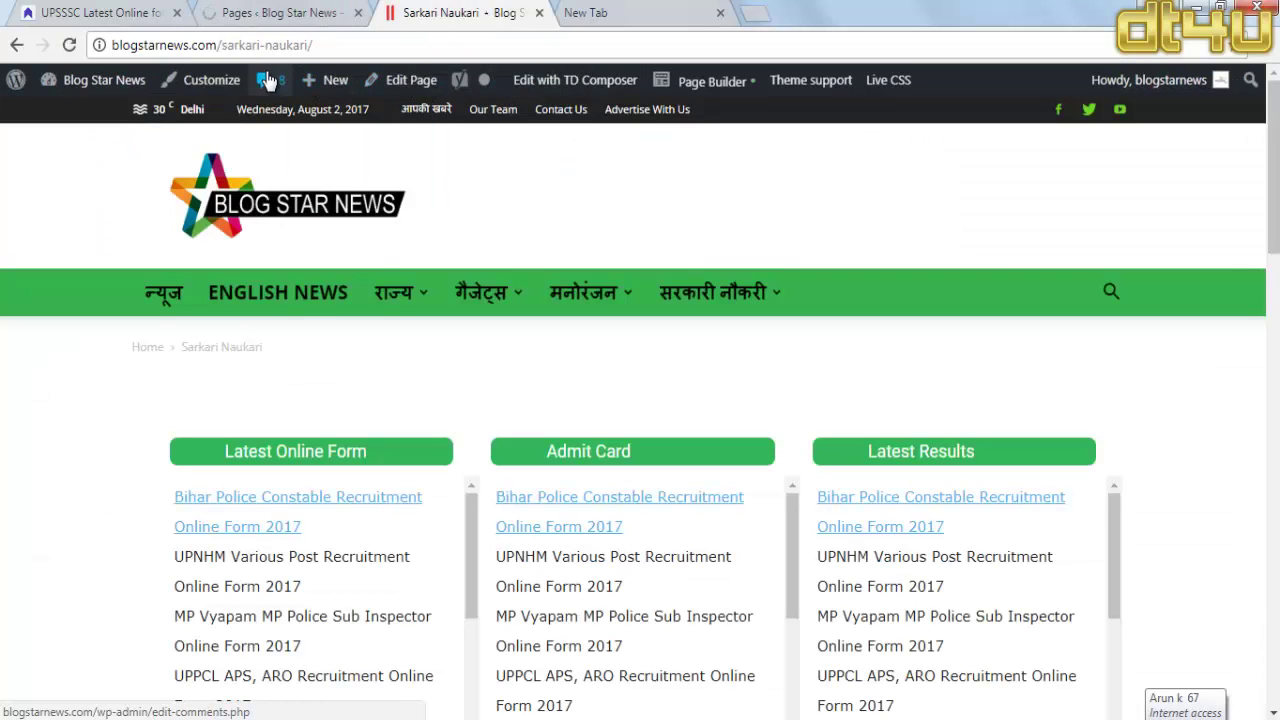
mouse_move(326, 80)
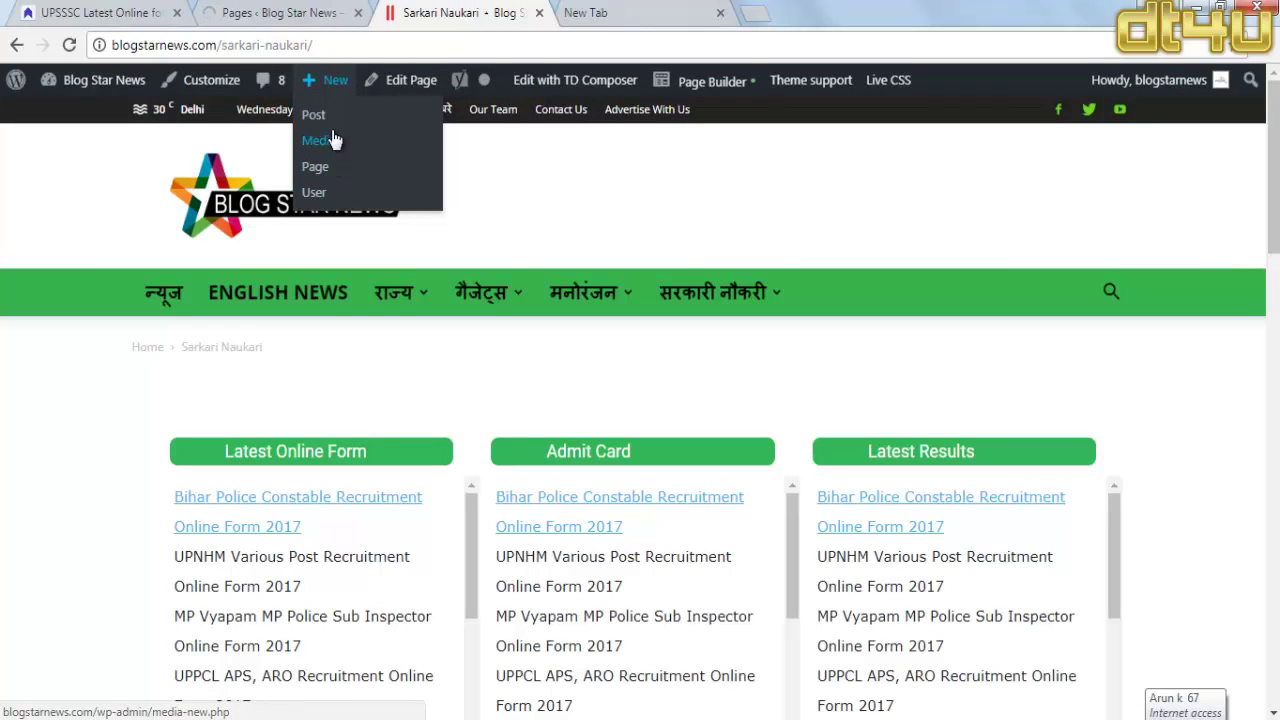
left_click(315, 10)
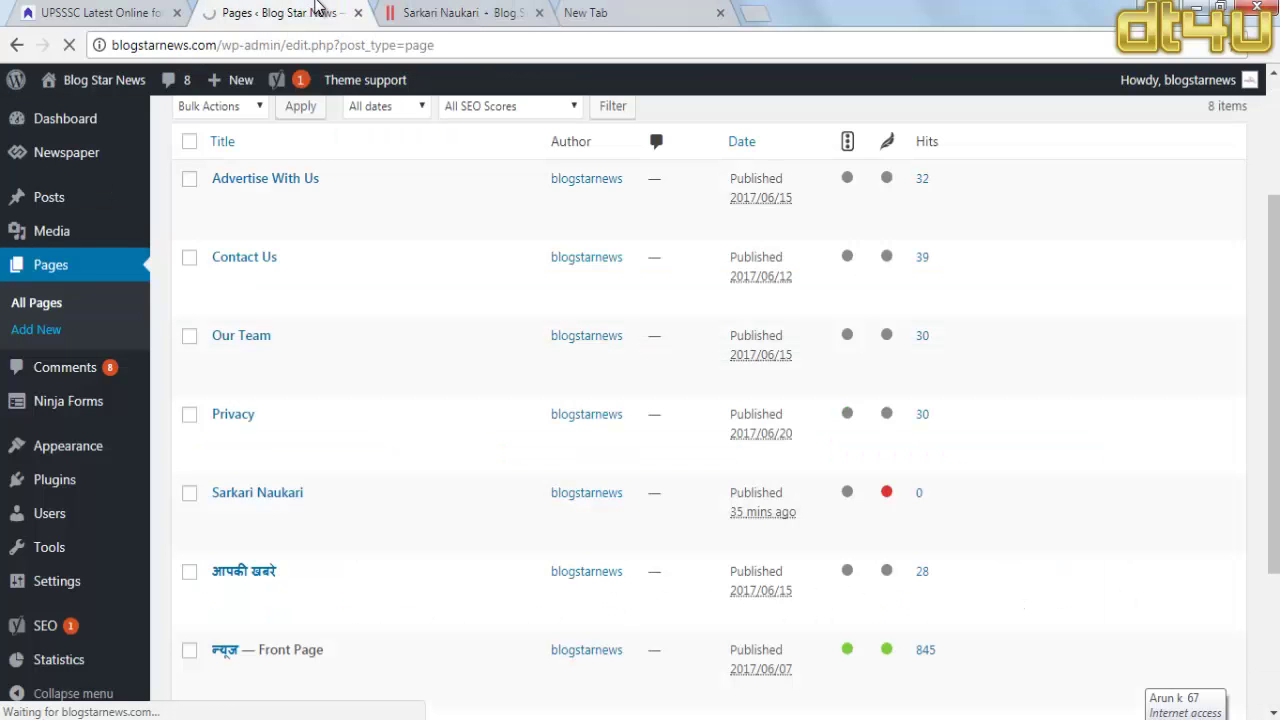
left_click(122, 10)
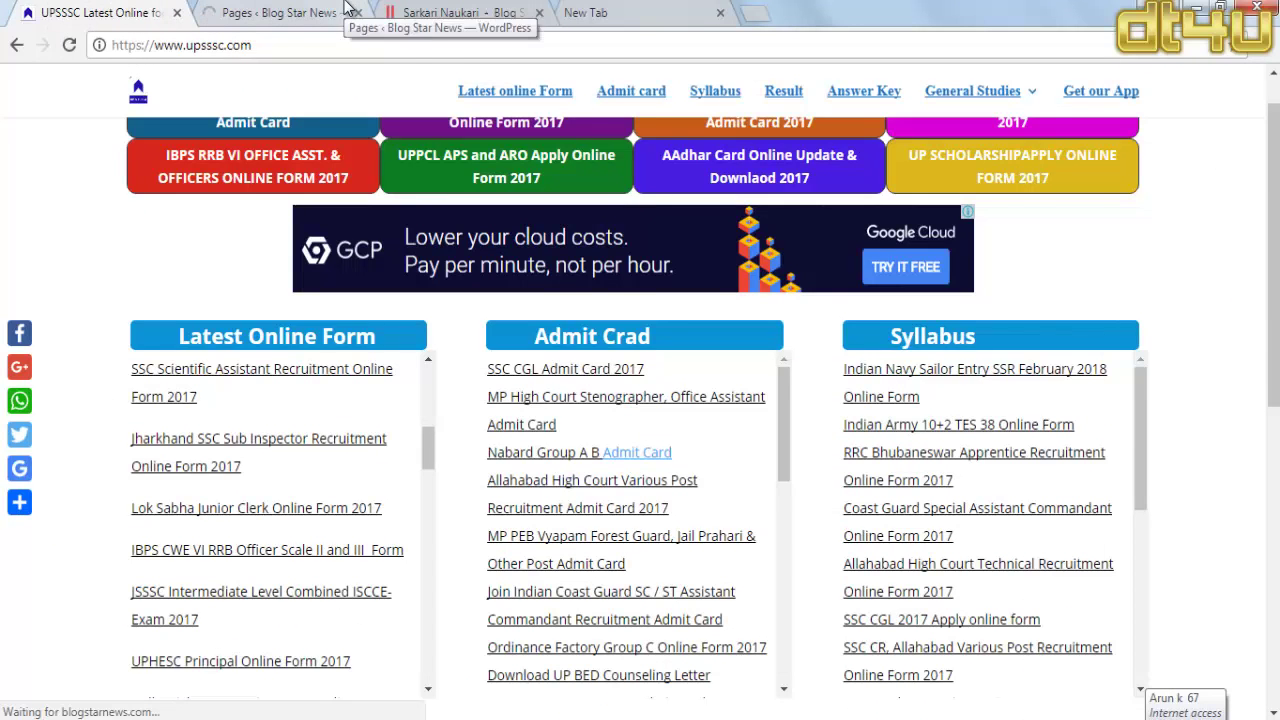
left_click(340, 12)
left_click(608, 12)
Step: Examine both rows of columns on the published Sarkari Naukari page, including the scrolling of the Latest Results list
left_click(514, 12)
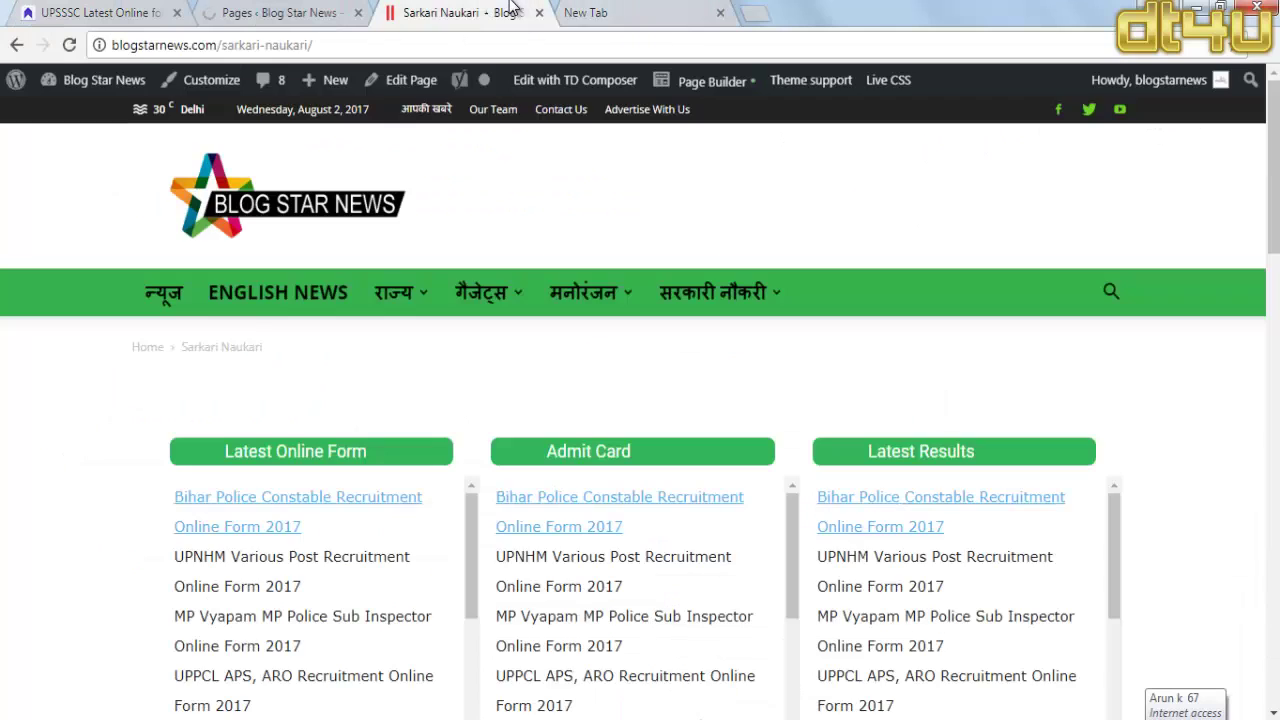
scroll(671, 394, "down", 5)
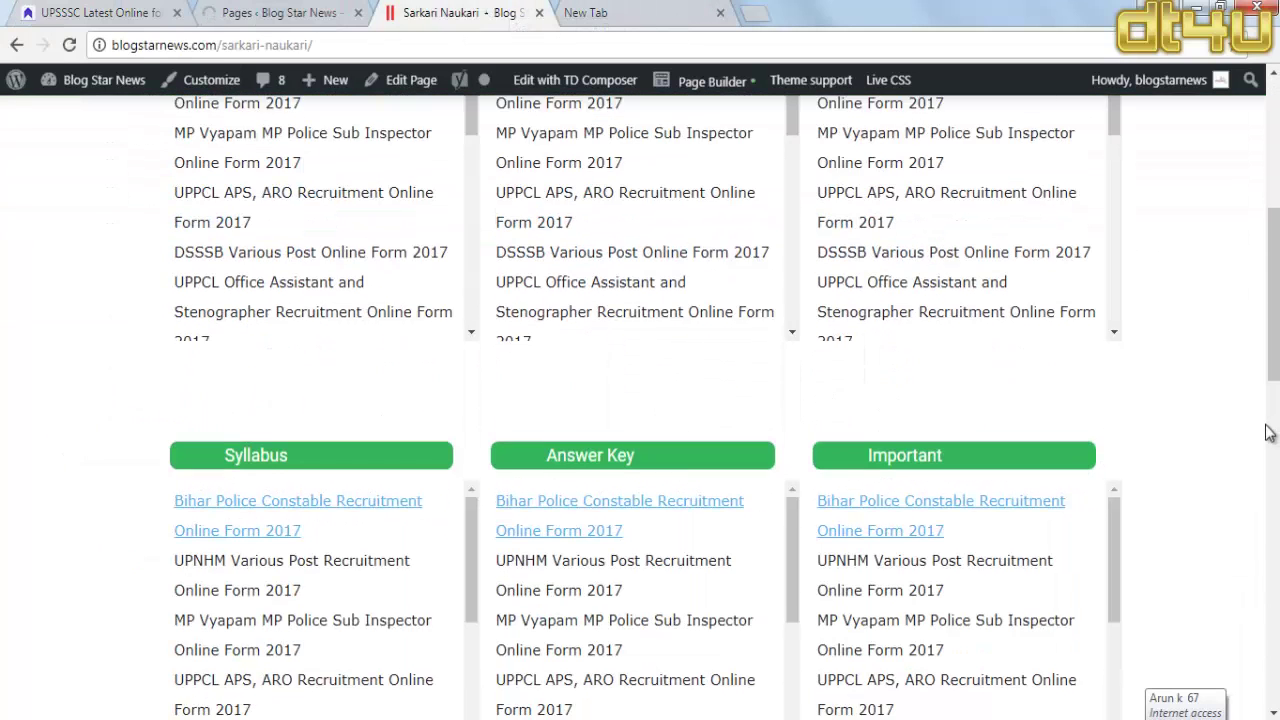
scroll(1118, 303, "down", 5)
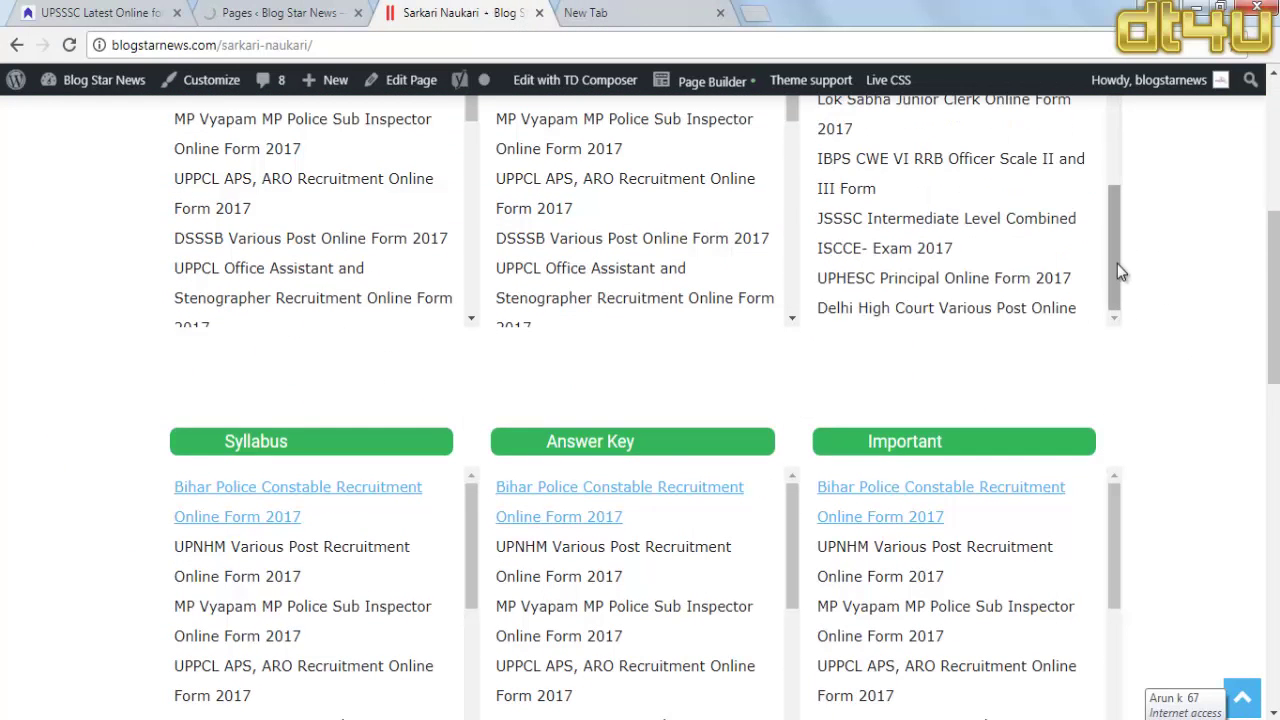
scroll(1106, 175, "up", 2)
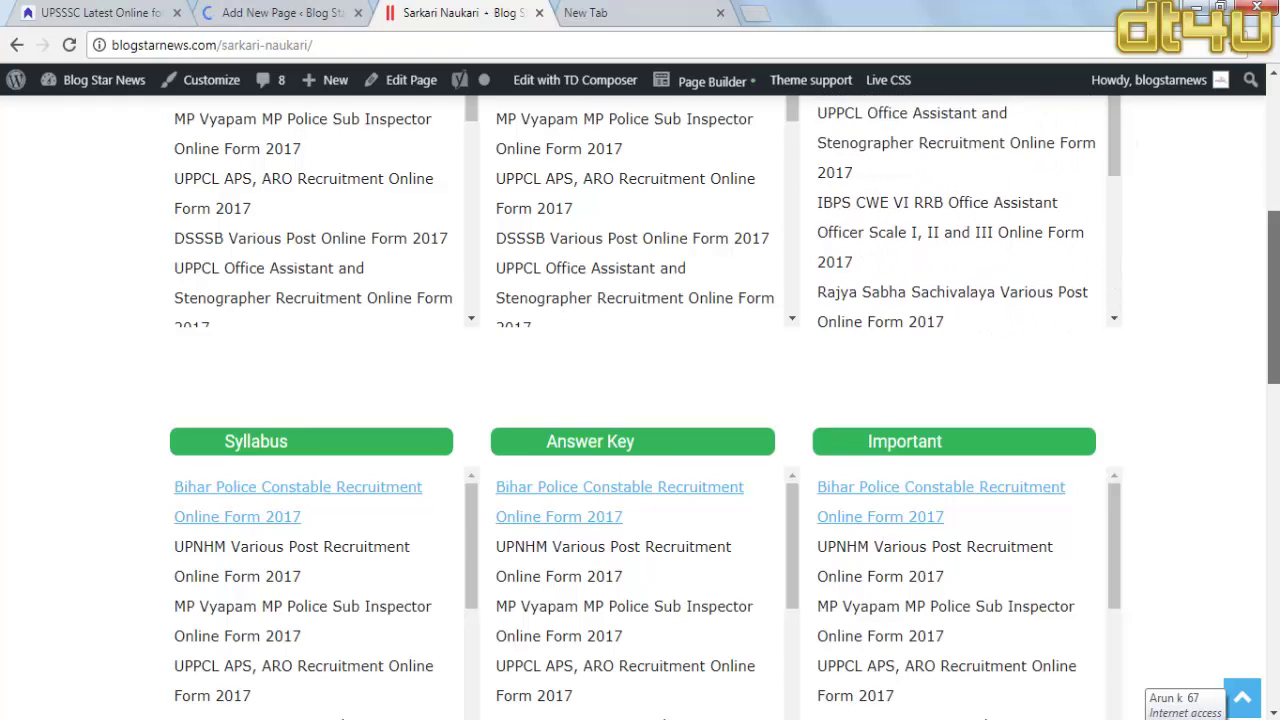
scroll(1123, 134, "up", 3)
scroll(817, 217, "up", 1)
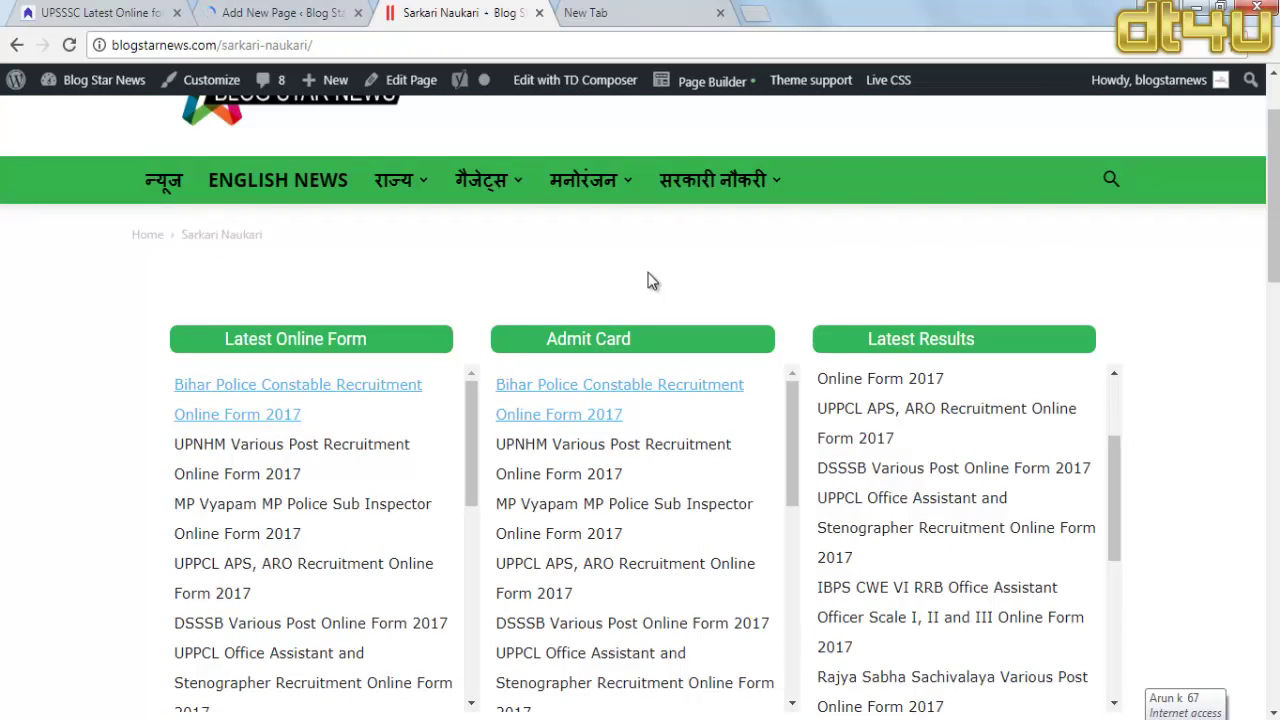
scroll(1257, 434, "down", 3)
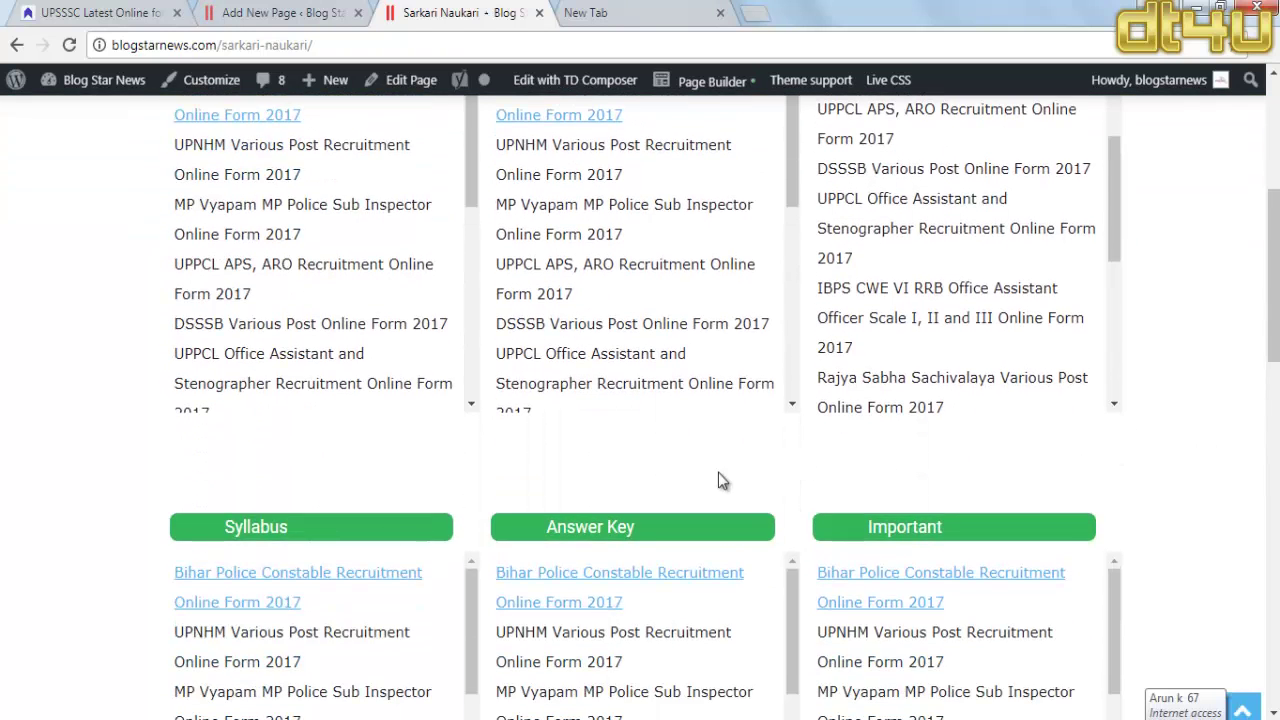
scroll(1251, 537, "down", 4)
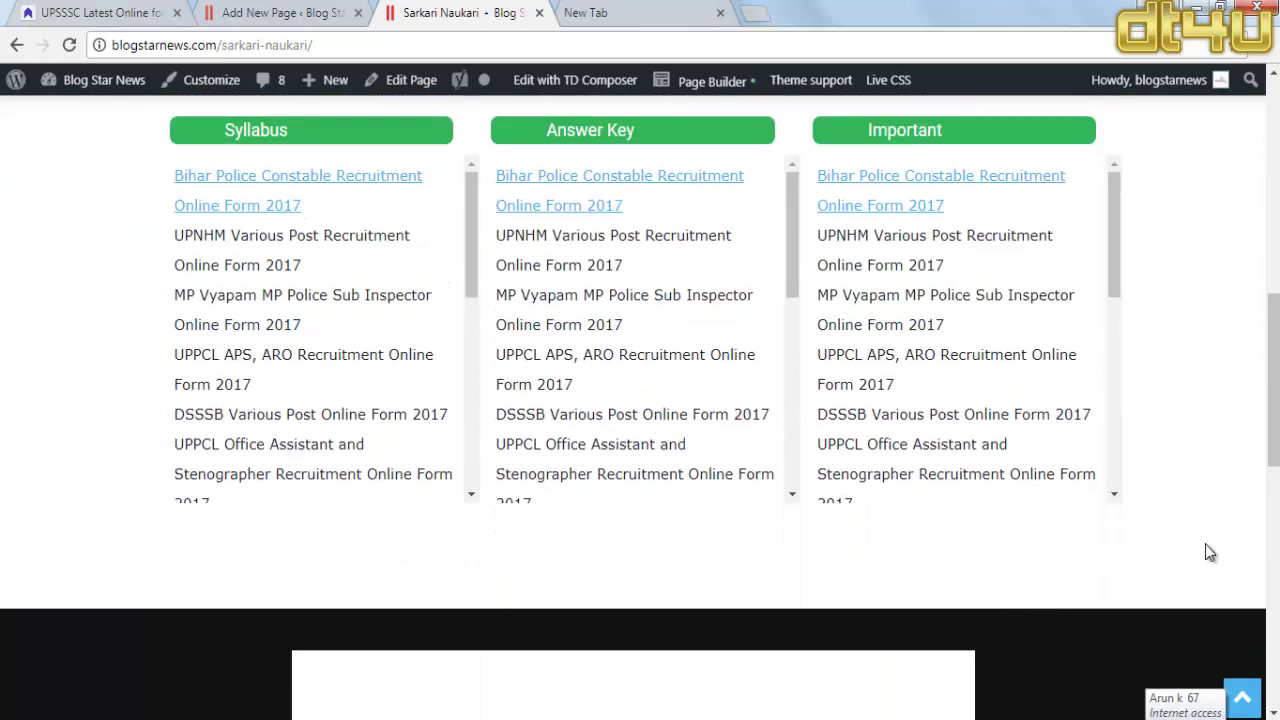
scroll(640, 400, "up", 6)
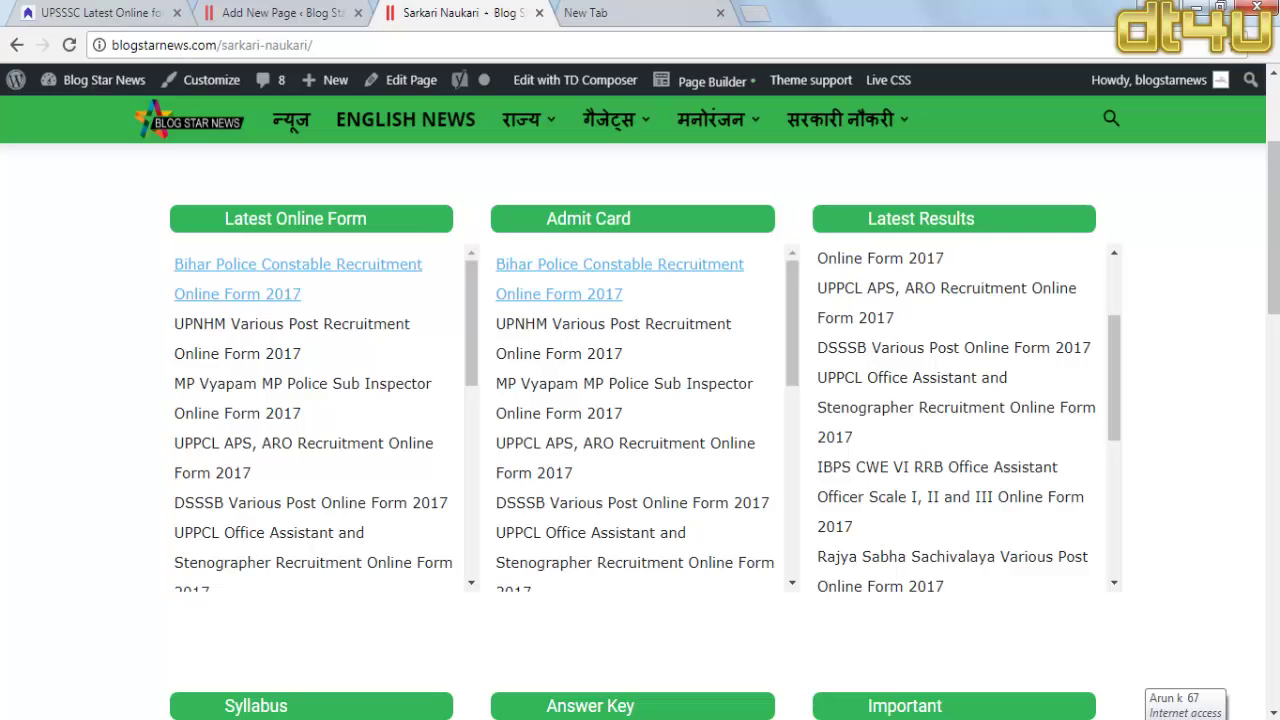
scroll(1276, 120, "up", 3)
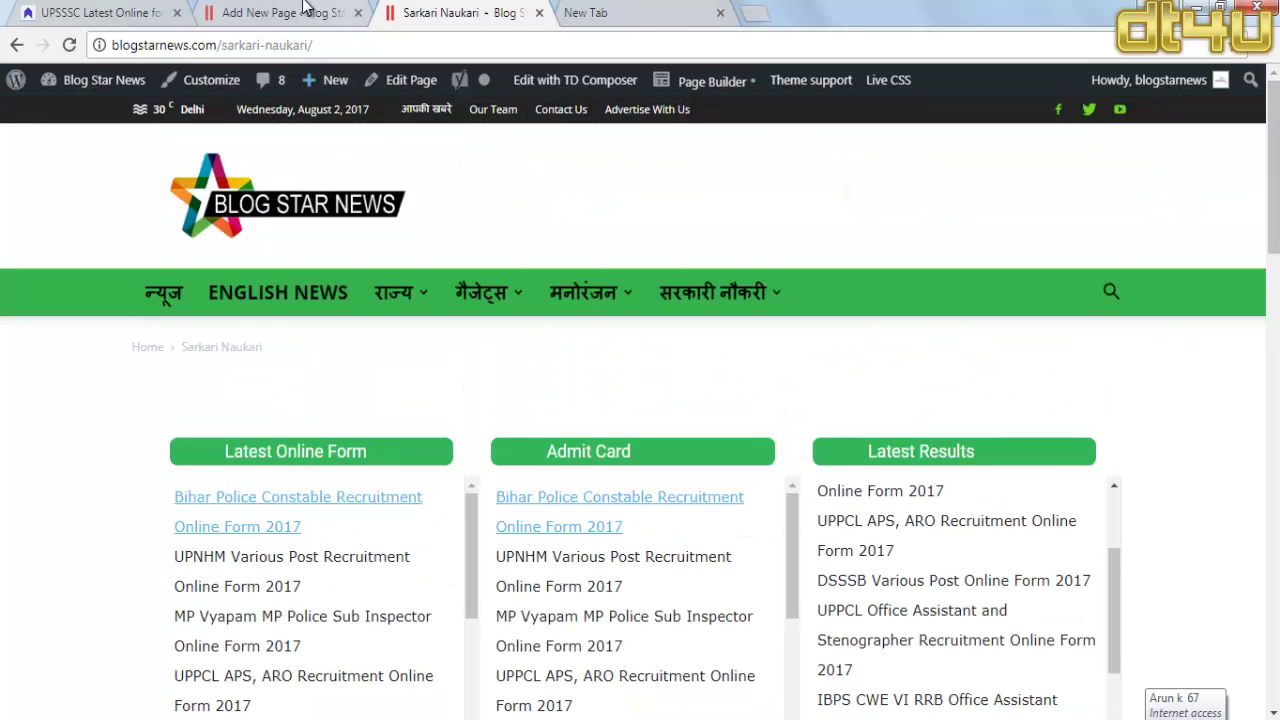
Step: Copy the Latest Online Form column heading from the Sarkari Naukari page and paste it as the new page's title
left_click(305, 10)
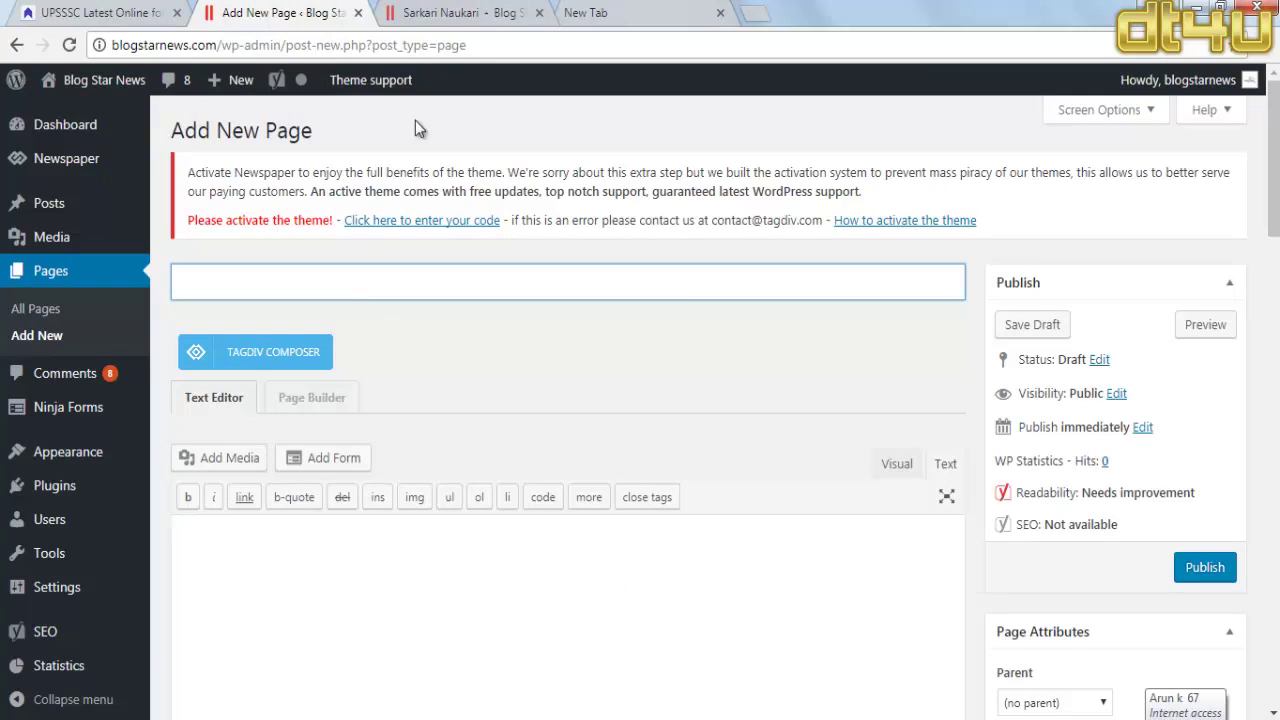
left_click(483, 10)
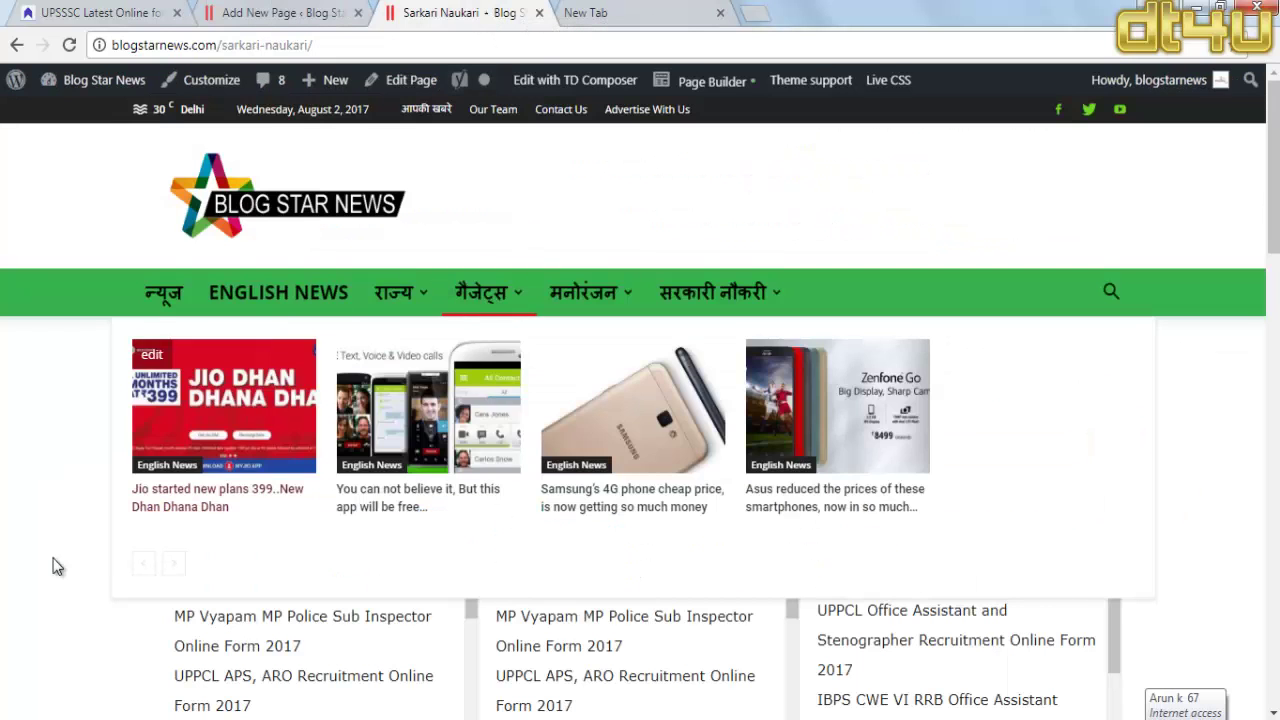
left_click(294, 10)
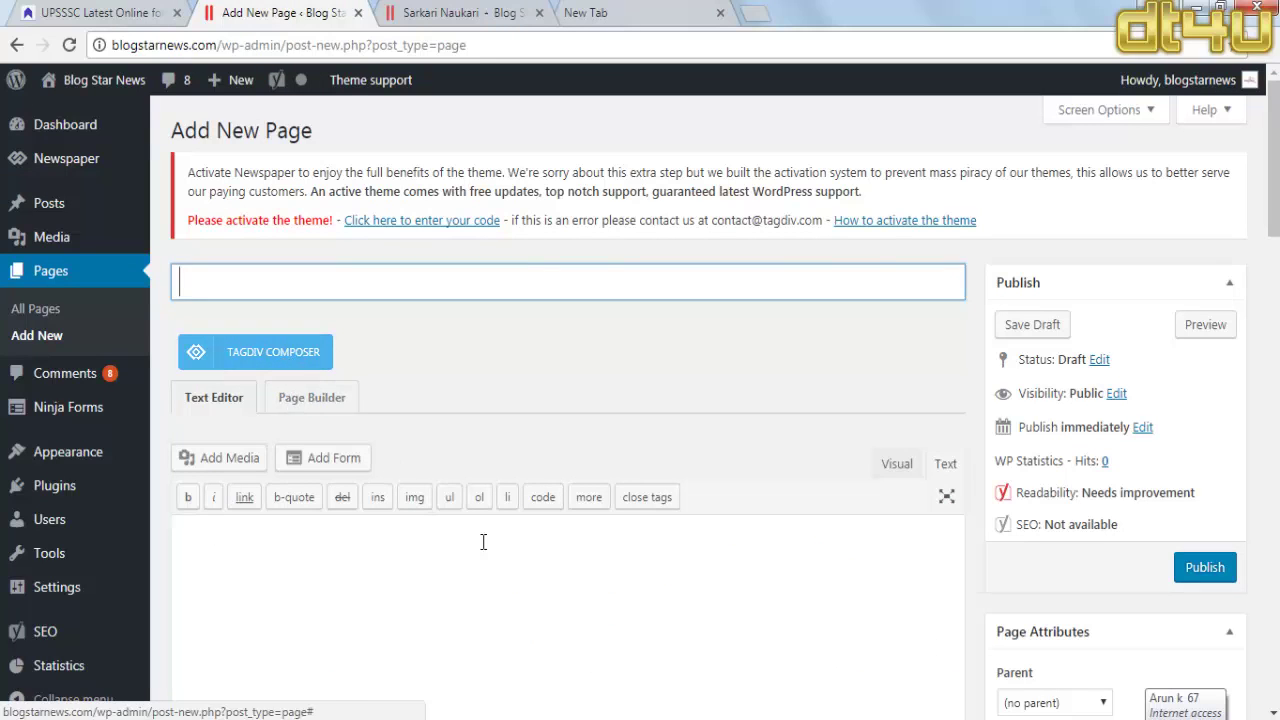
left_click(436, 13)
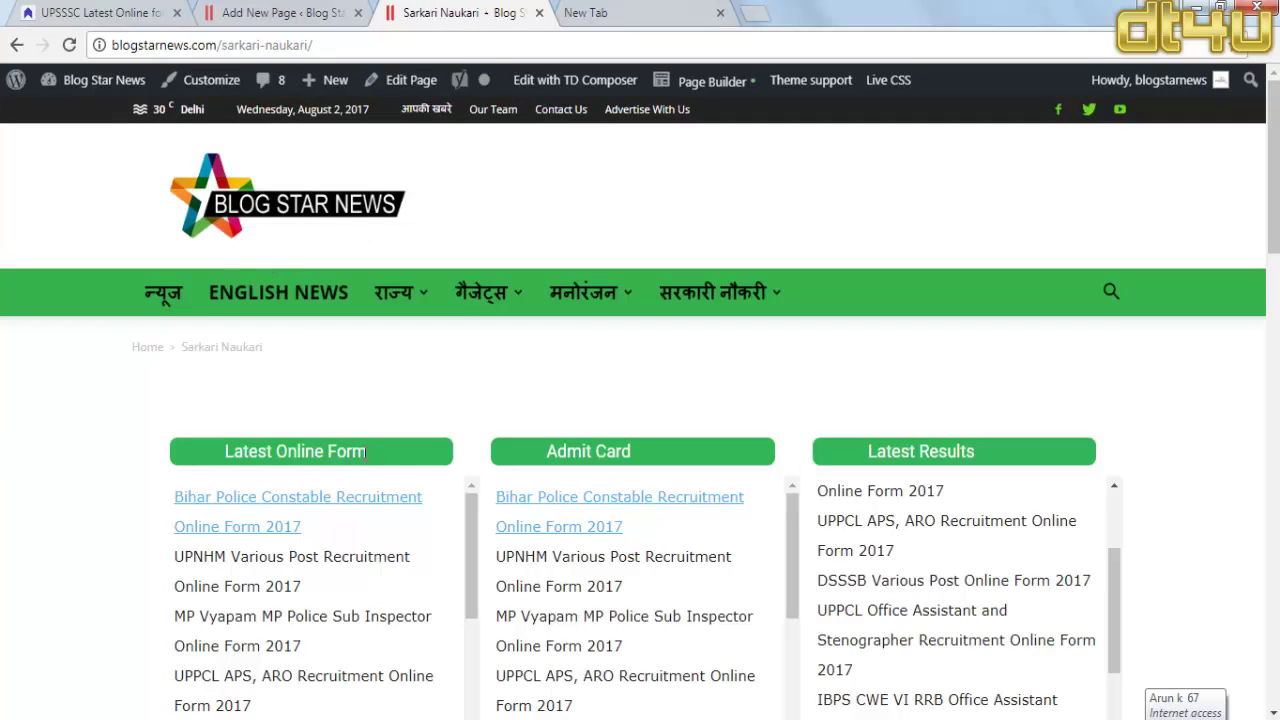
left_click_drag(366, 452, 220, 456)
key("ctrl+c")
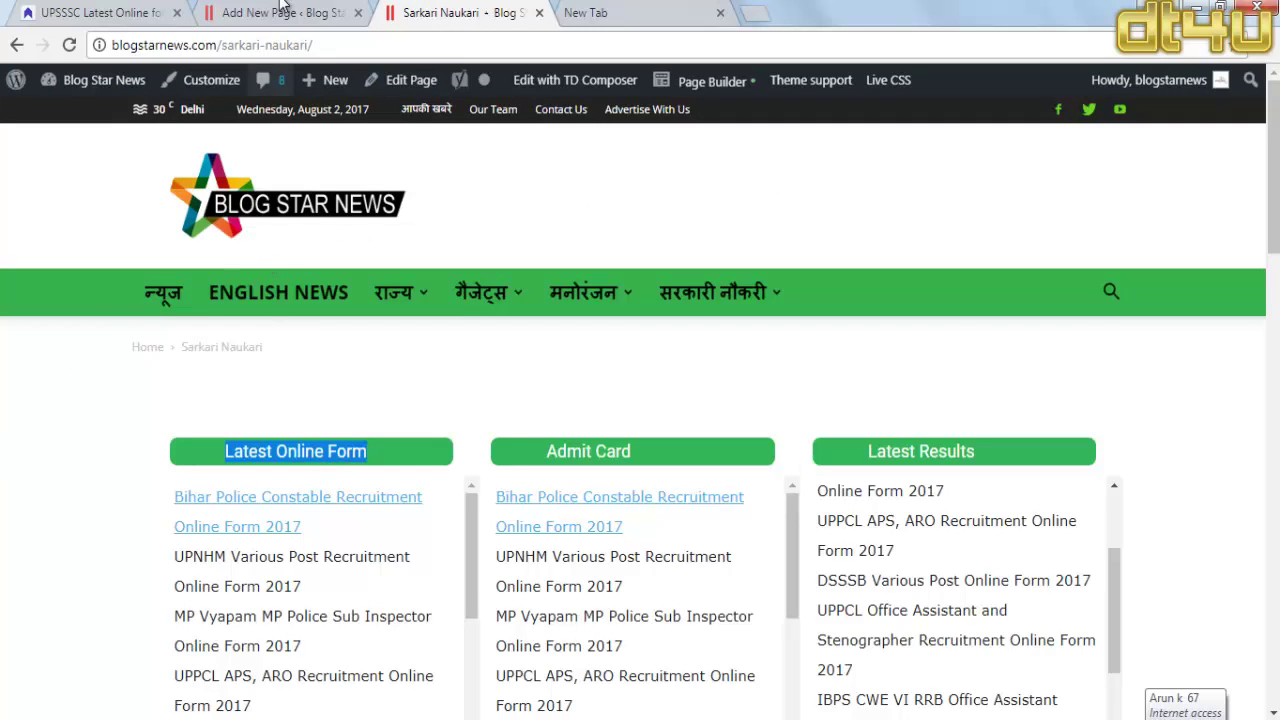
left_click(282, 12)
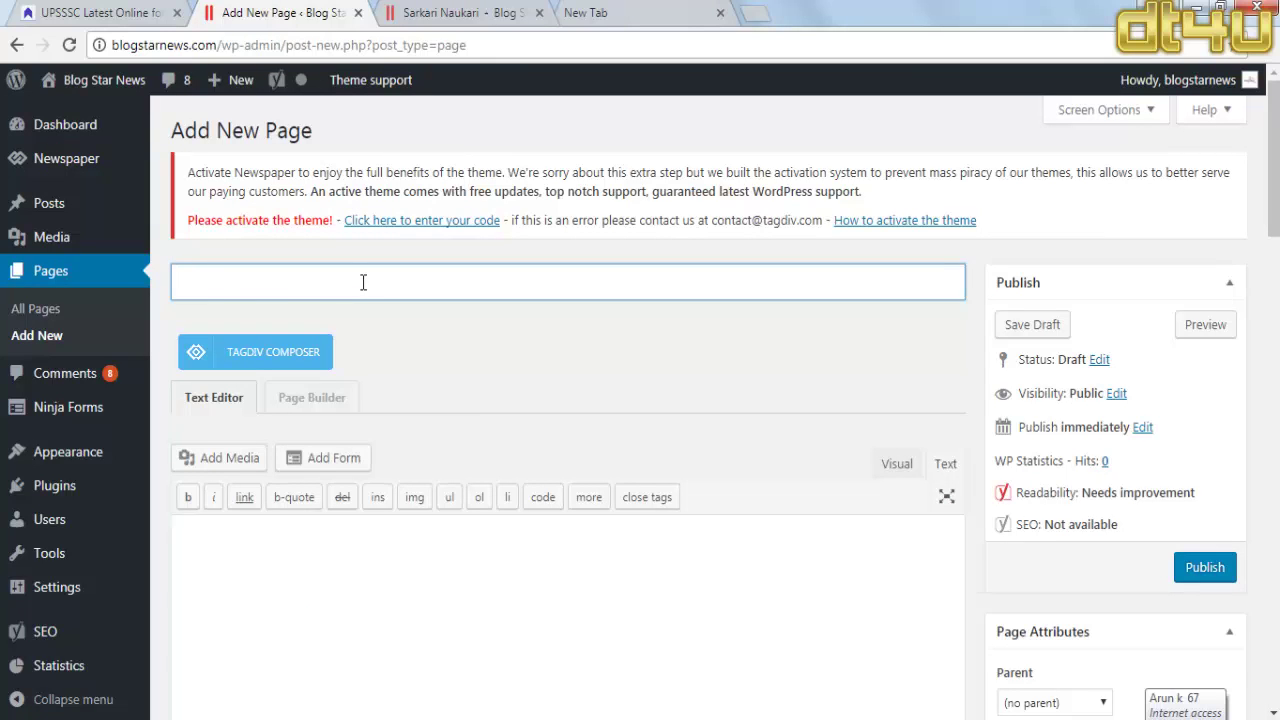
key("ctrl+v")
scroll(569, 366, "down", 5)
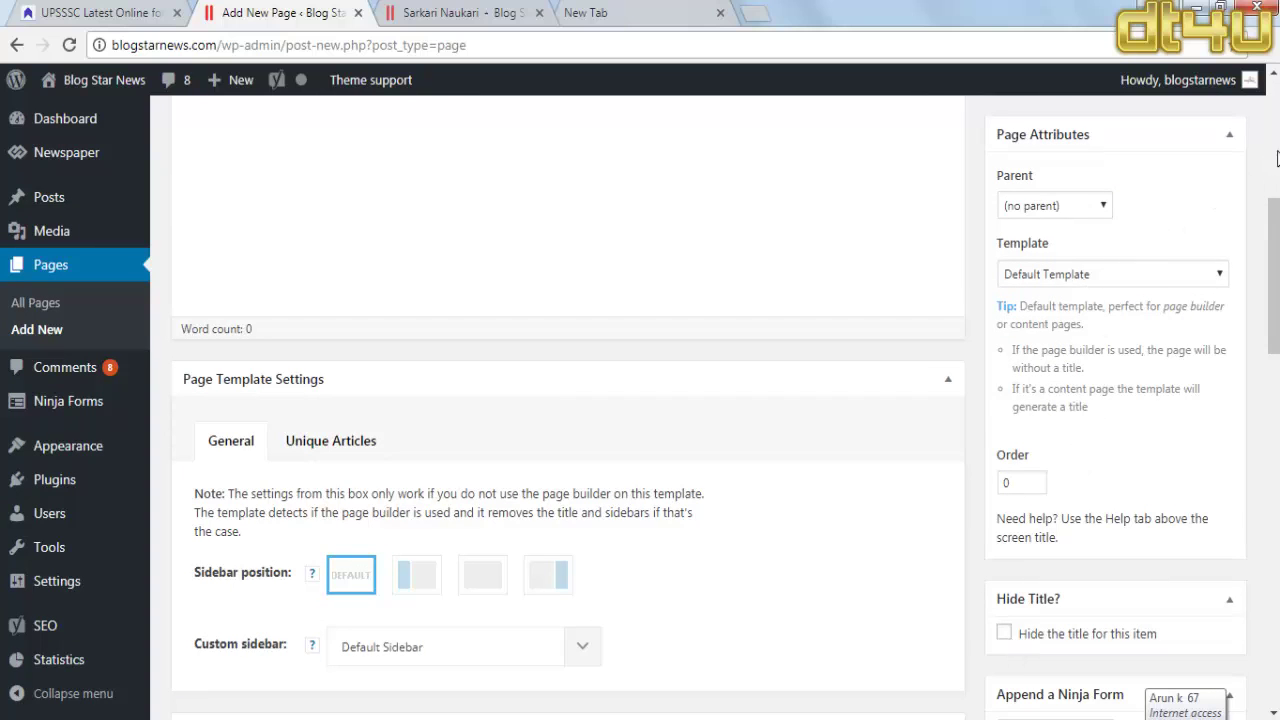
scroll(1276, 158, "up", 5)
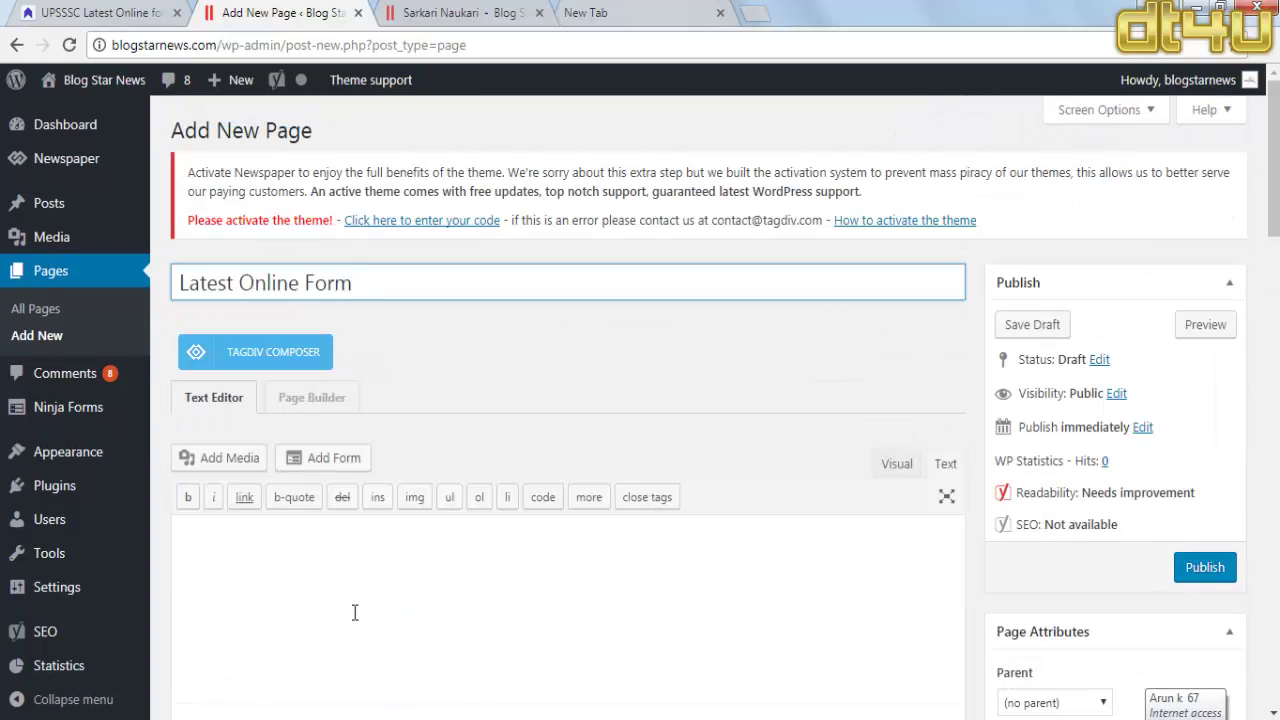
Step: Copy the full recruitment list from the Notepad note and paste it into the Latest Online Form page's content
left_click(475, 12)
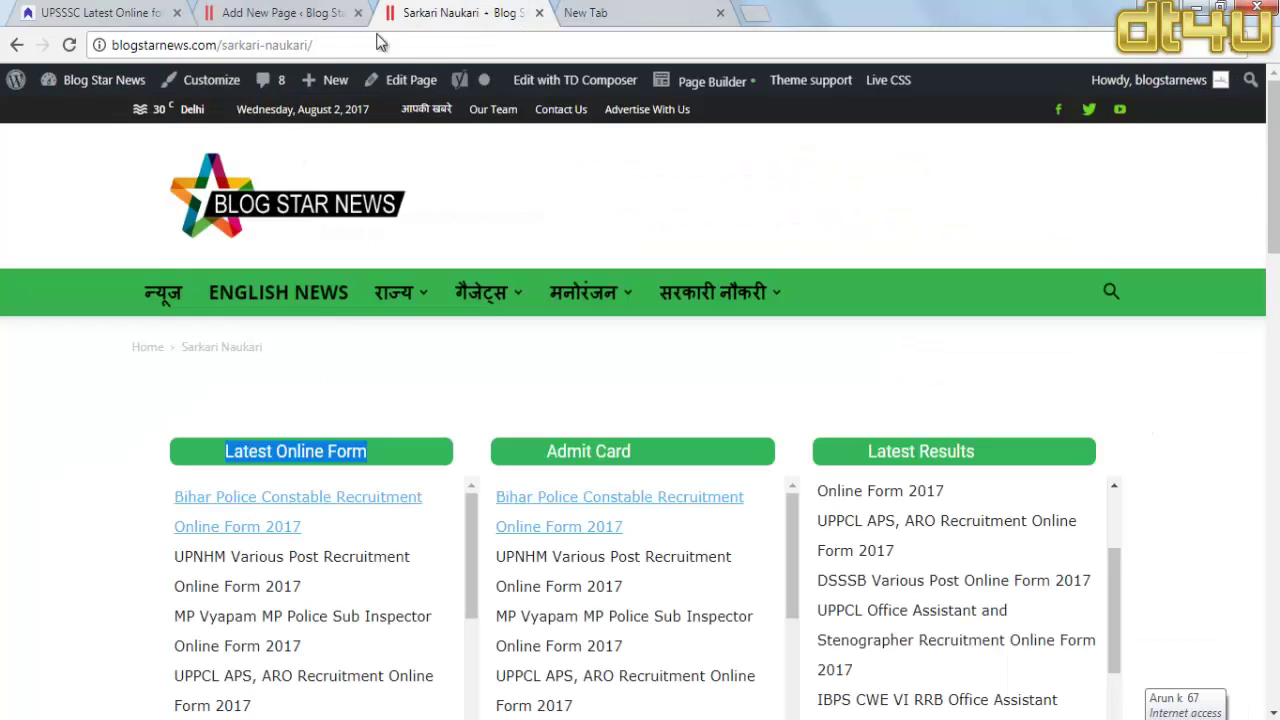
left_click(322, 8)
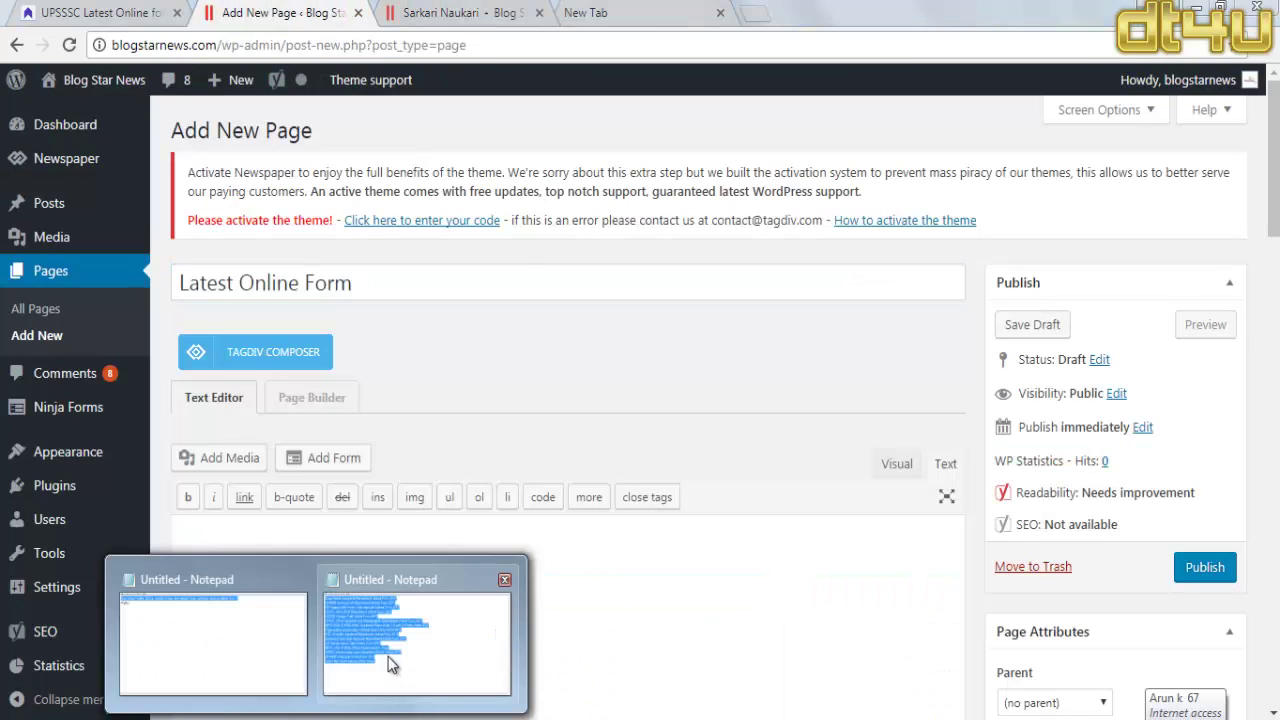
left_click(388, 656)
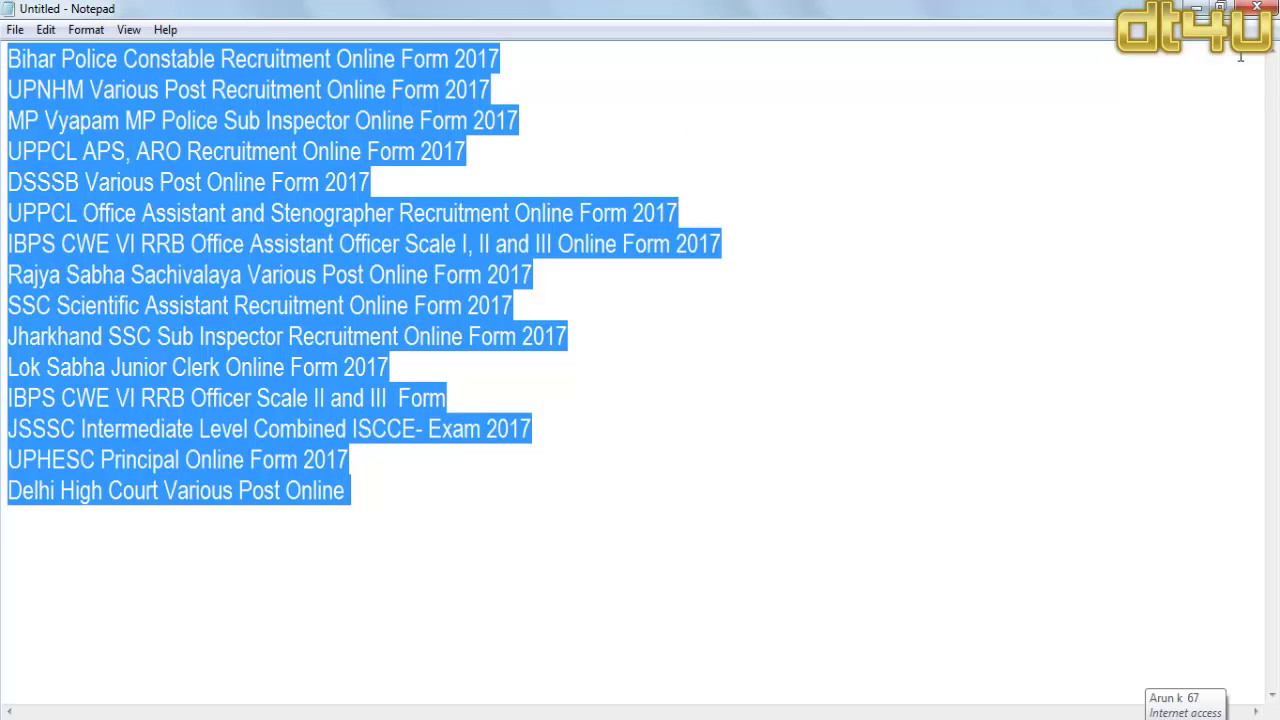
left_click(1196, 8)
left_click(346, 594)
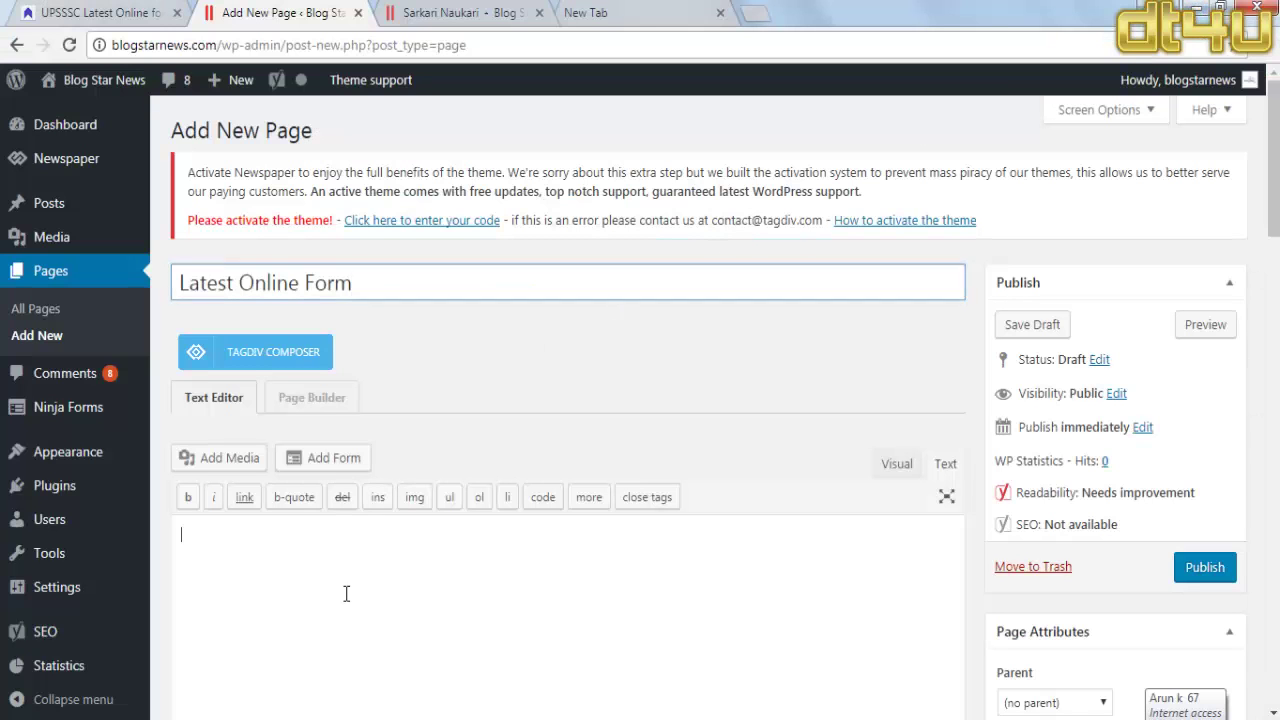
key("ctrl+v")
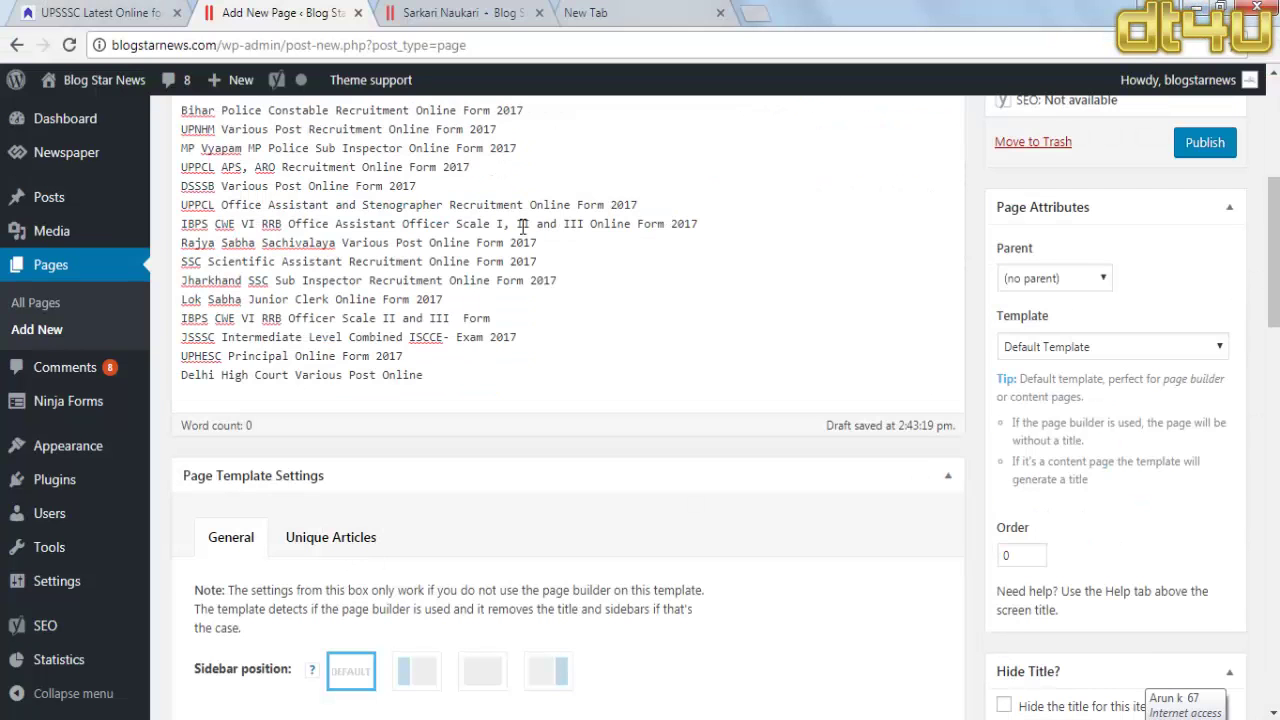
scroll(602, 270, "up", 4)
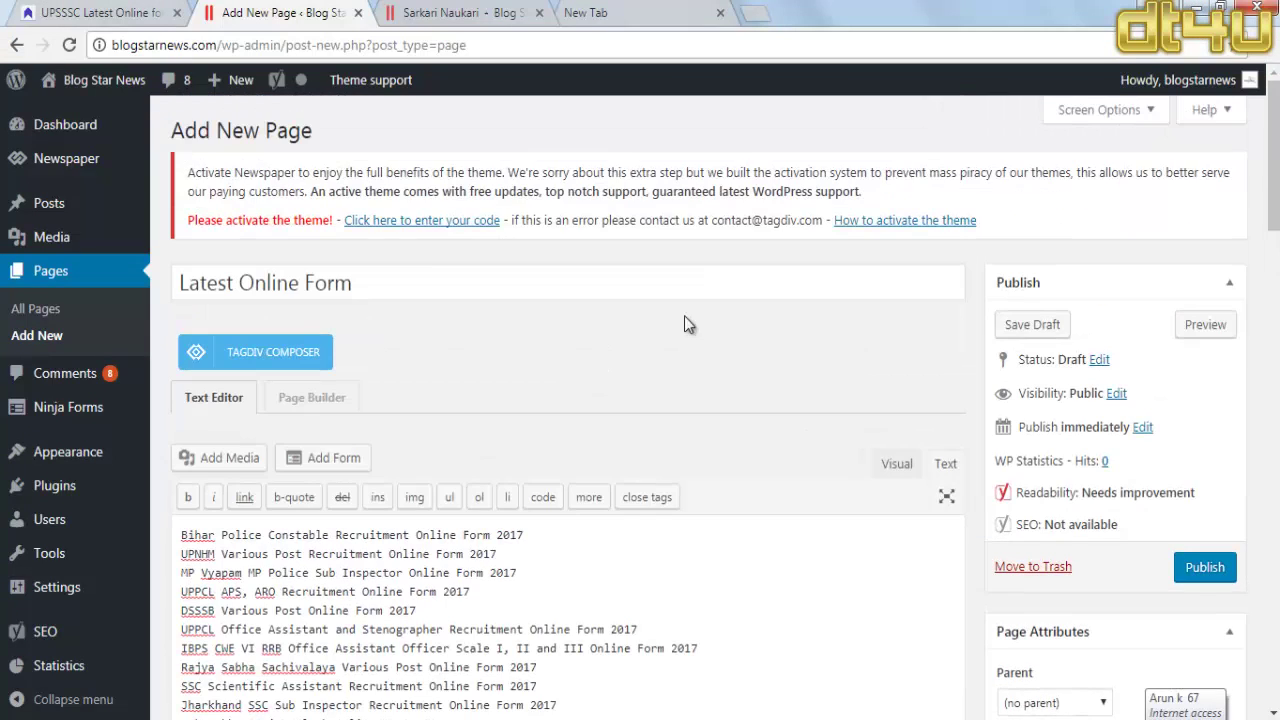
Step: Show the pasted list in the visual editor and publish the Latest Online Form page
left_click(896, 463)
scroll(352, 520, "down", 1)
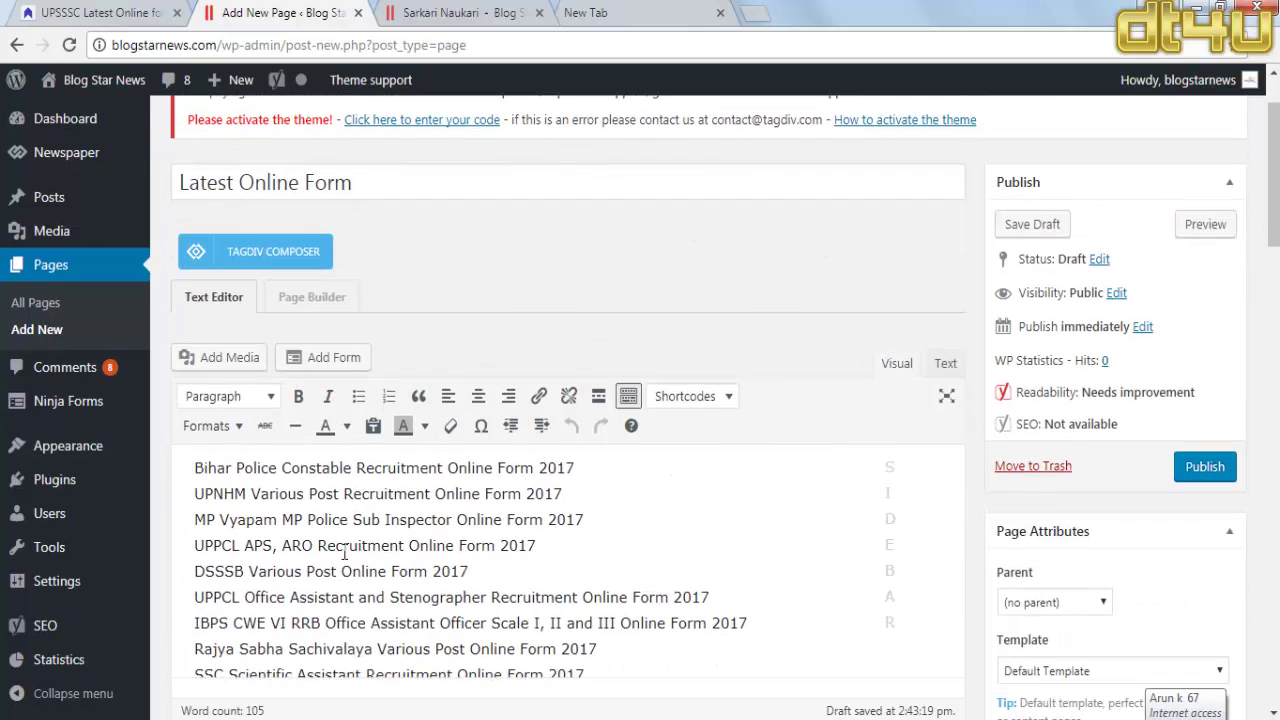
left_click(1214, 472)
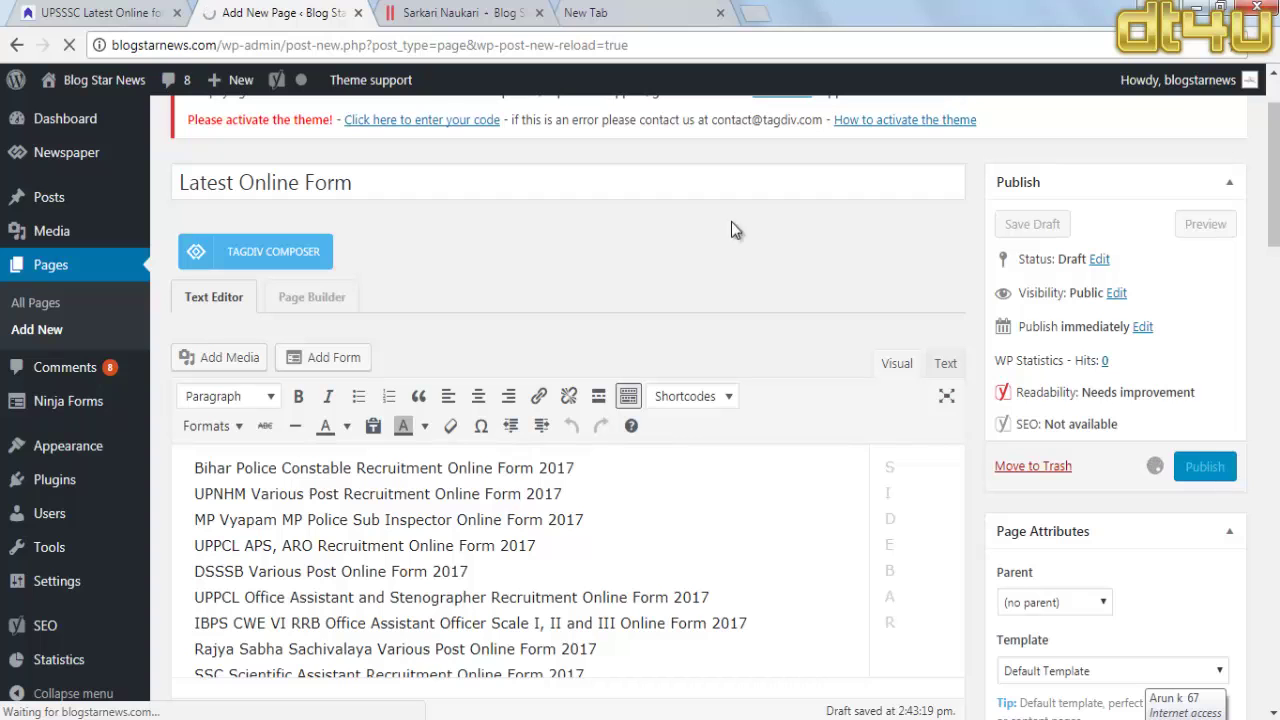
left_click(413, 8)
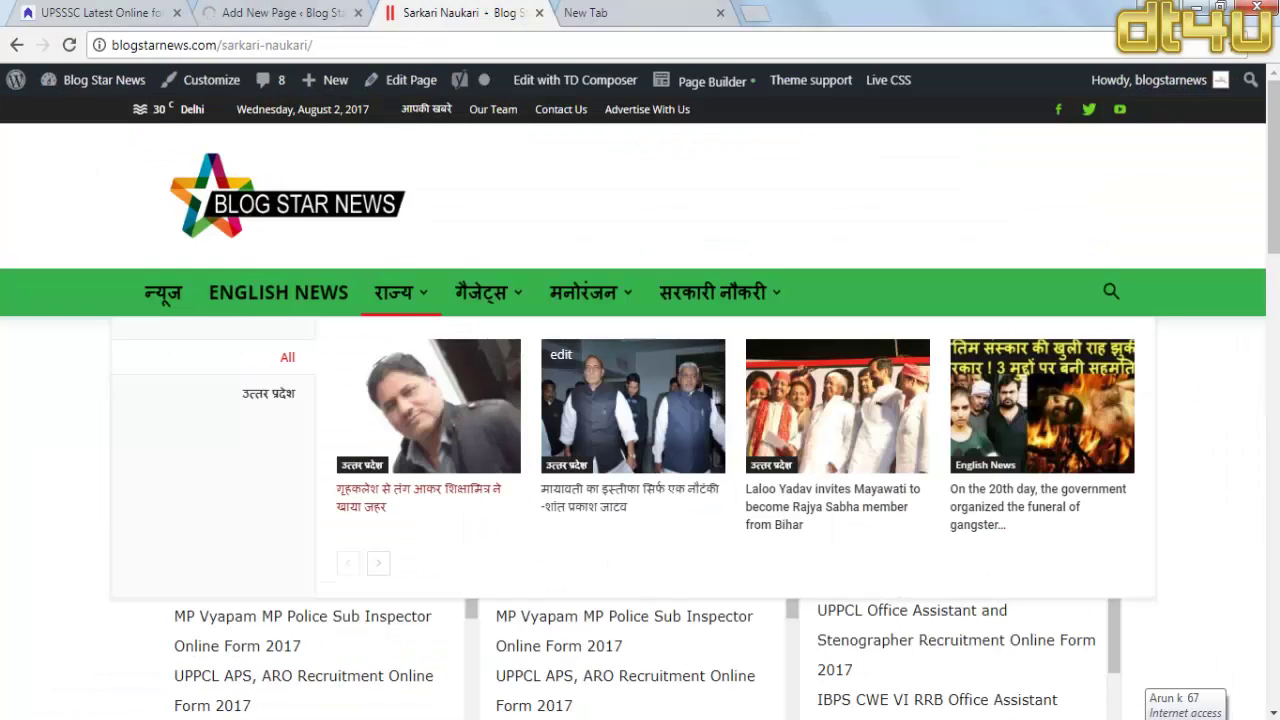
scroll(830, 460, "down", 5)
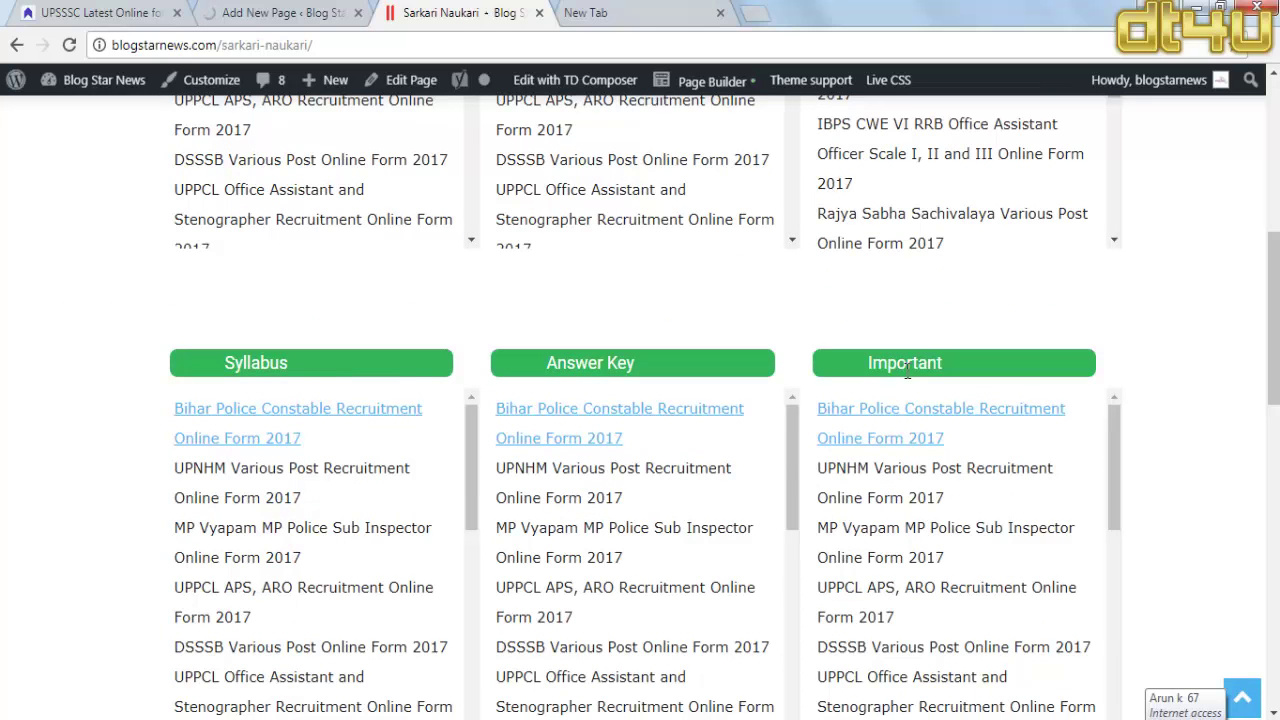
left_click(288, 18)
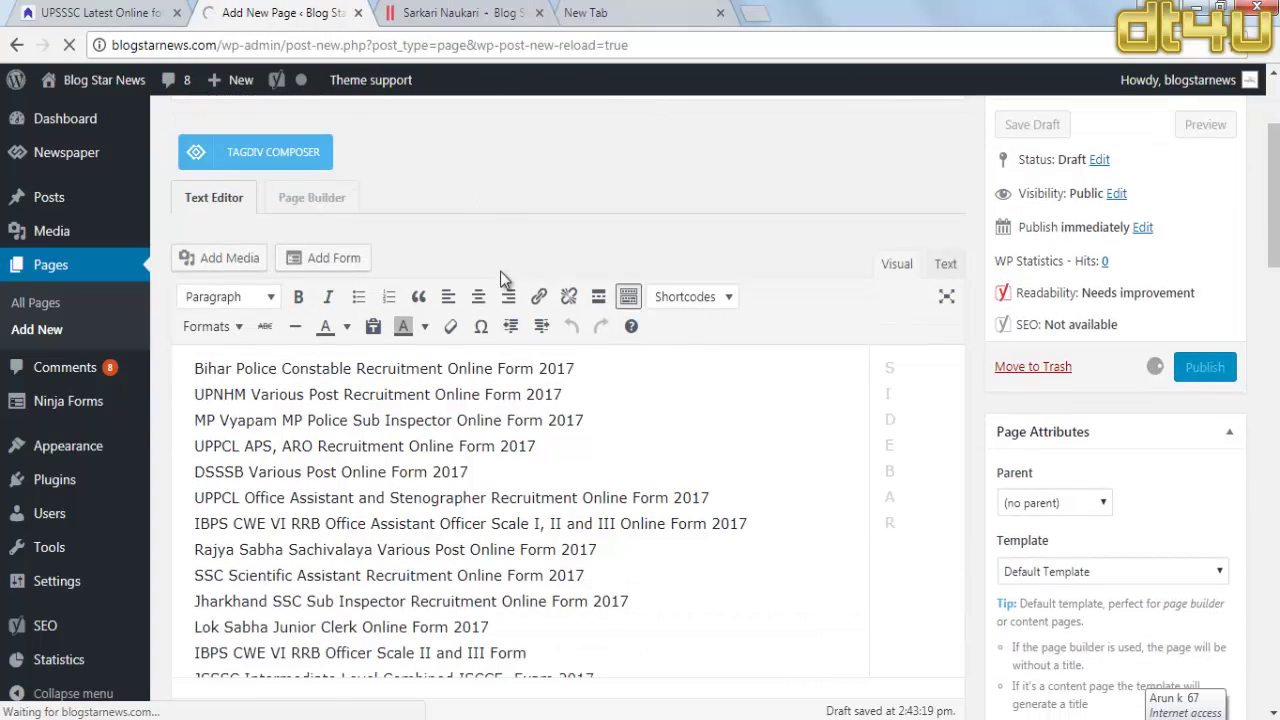
Step: Copy the Admit Card column heading from the Sarkari Naukari page, then create and publish a content-free page titled "Latest Admit Card"
scroll(355, 396, "down", 5)
scroll(293, 385, "down", 1)
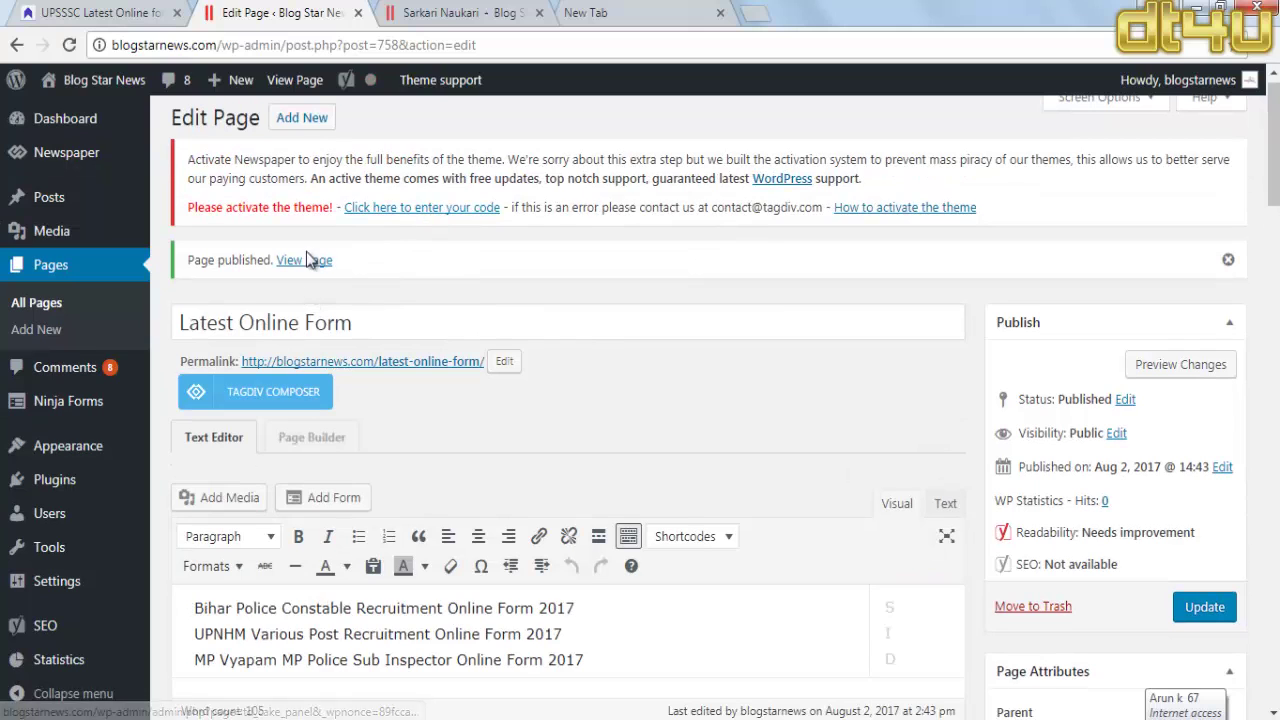
left_click(309, 117)
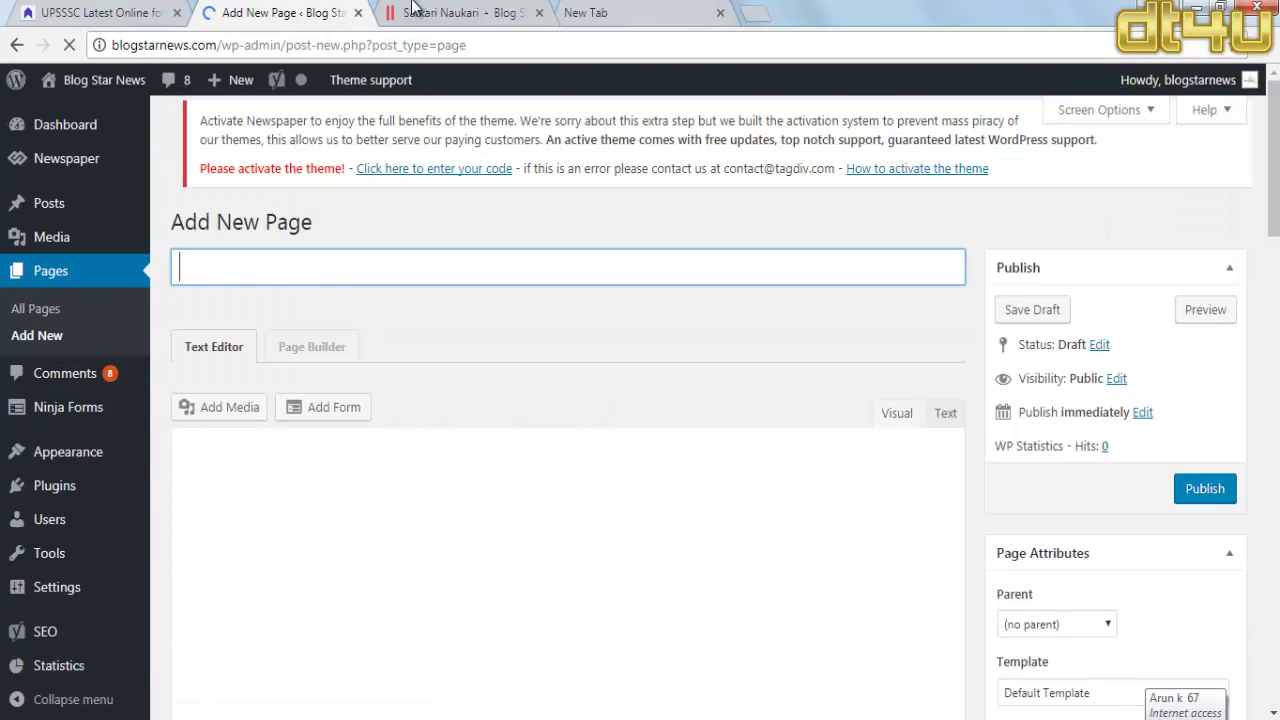
left_click(417, 12)
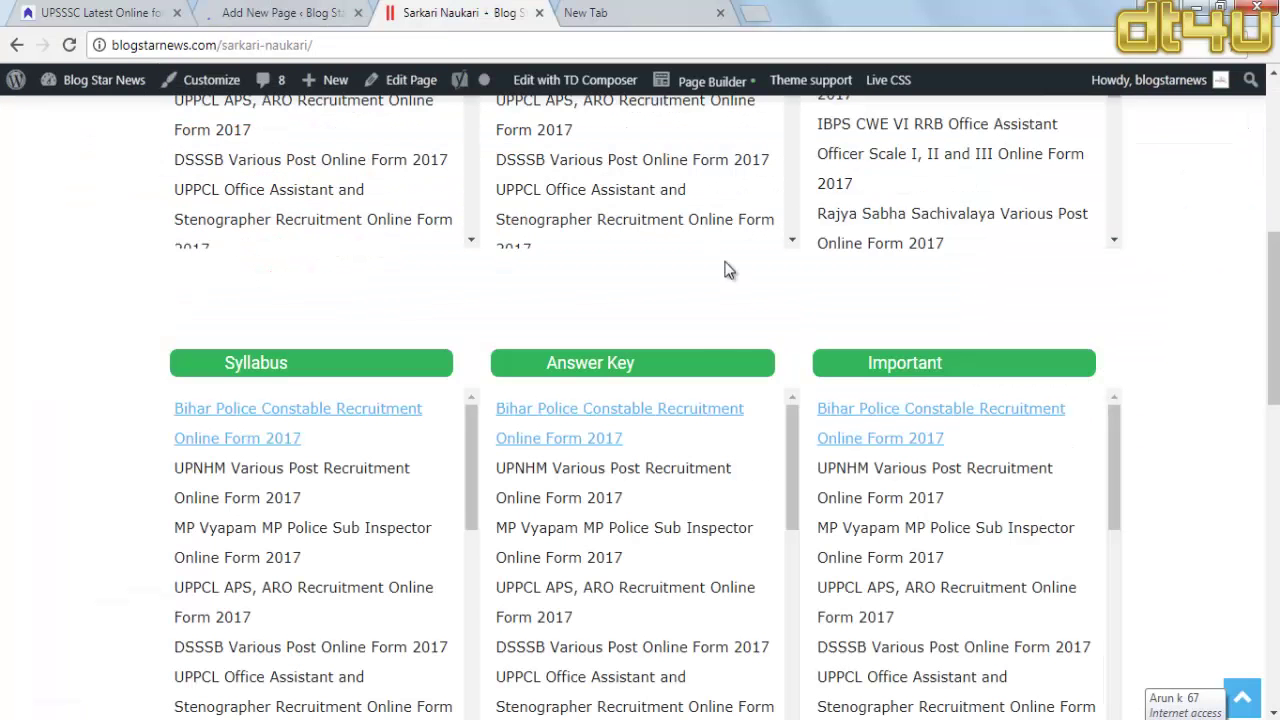
scroll(590, 260, "up", 3)
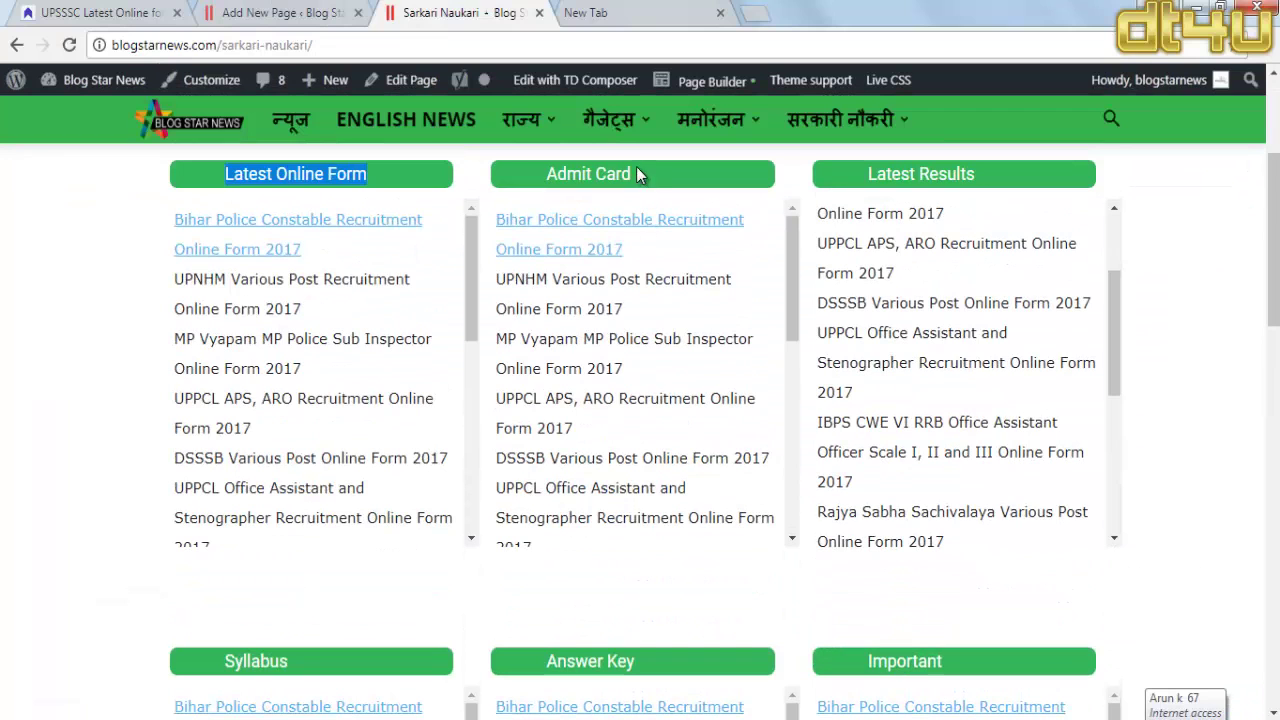
left_click_drag(636, 174, 500, 174)
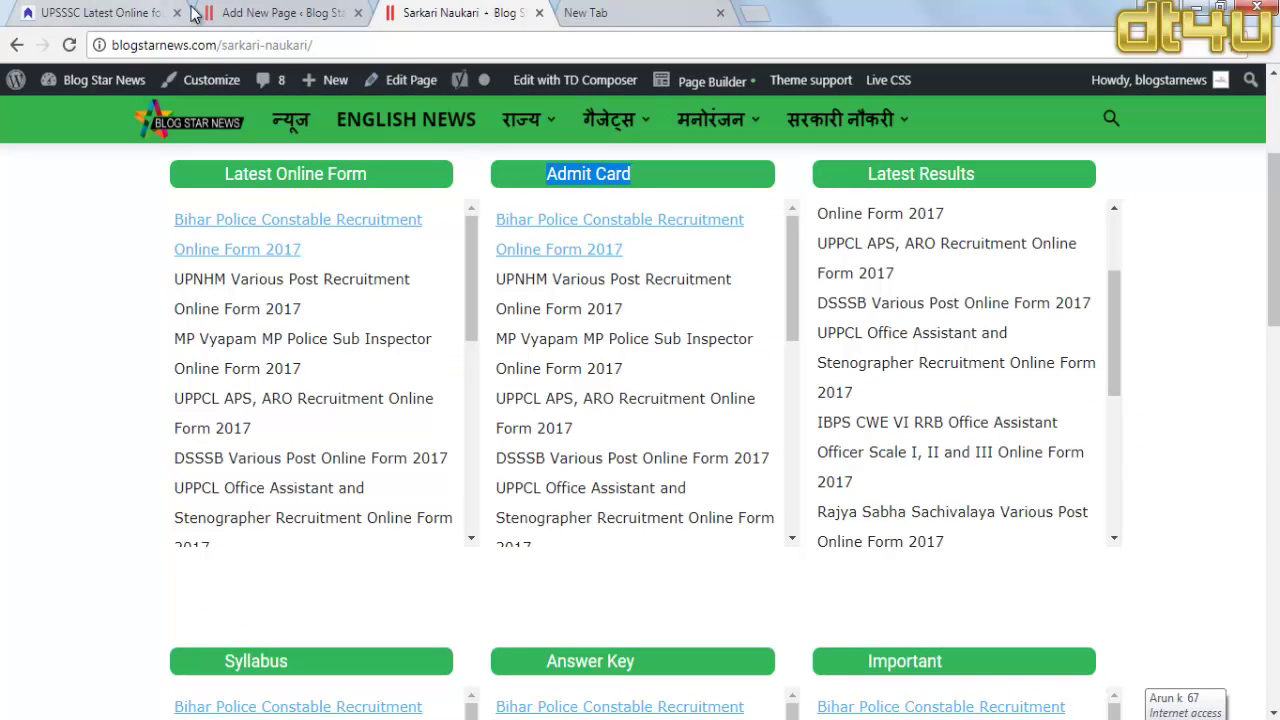
left_click(252, 14)
left_click(453, 290)
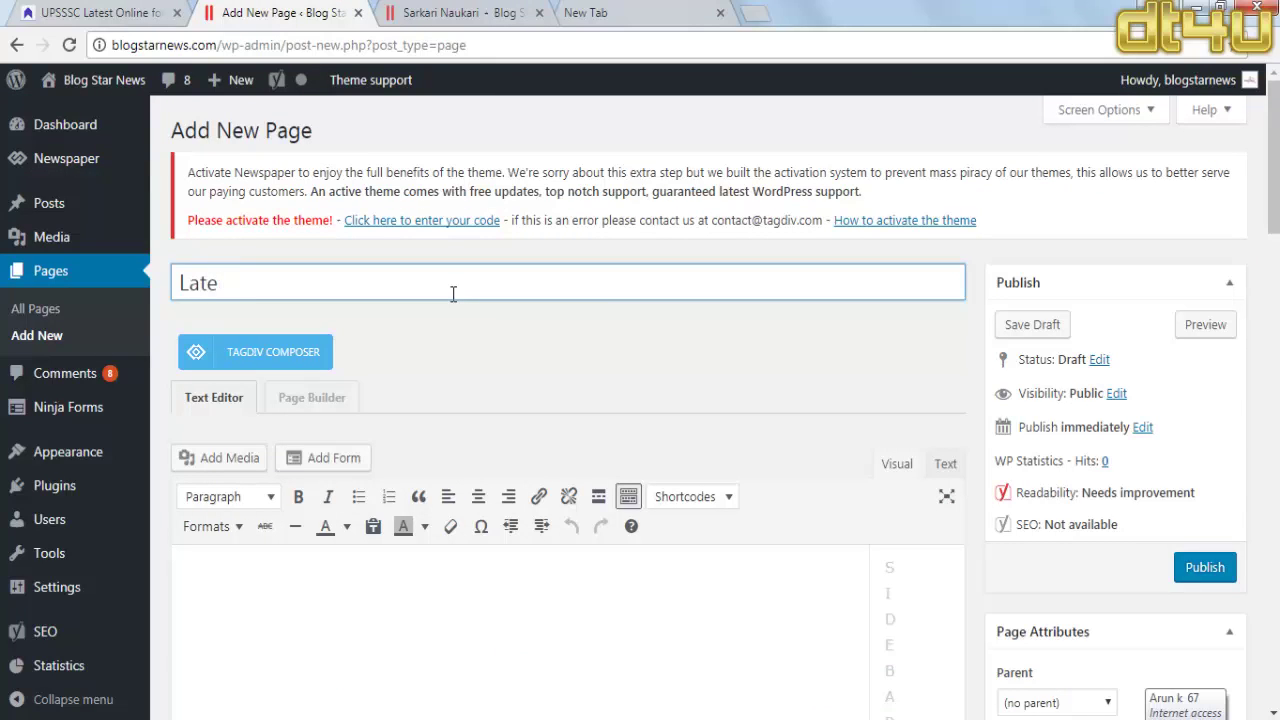
type("Latest Admit Card")
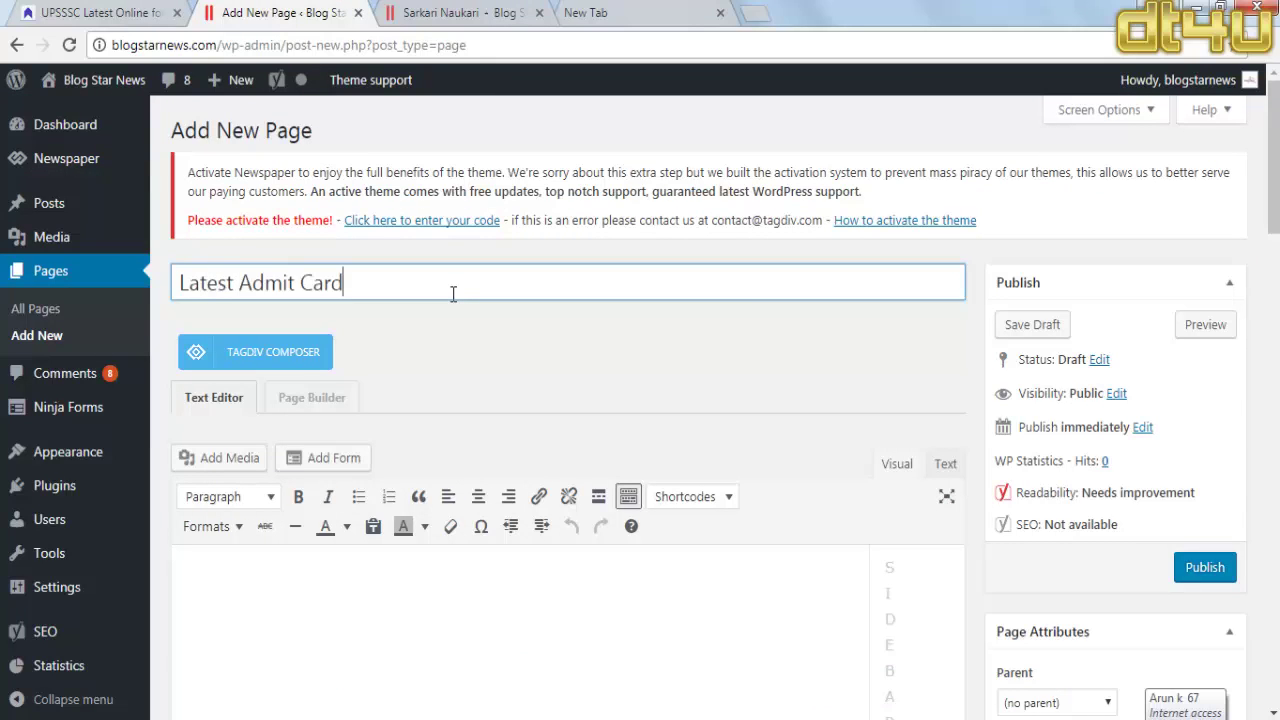
left_click(1224, 572)
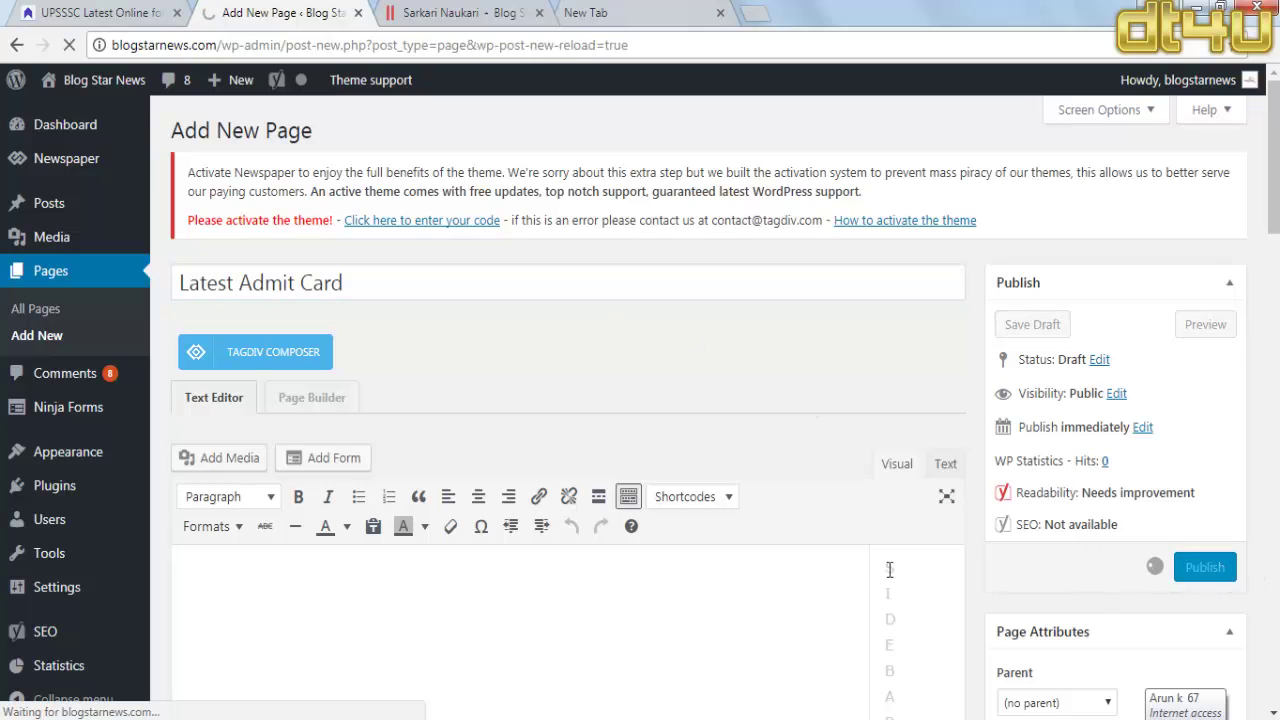
scroll(905, 480, "down", 3)
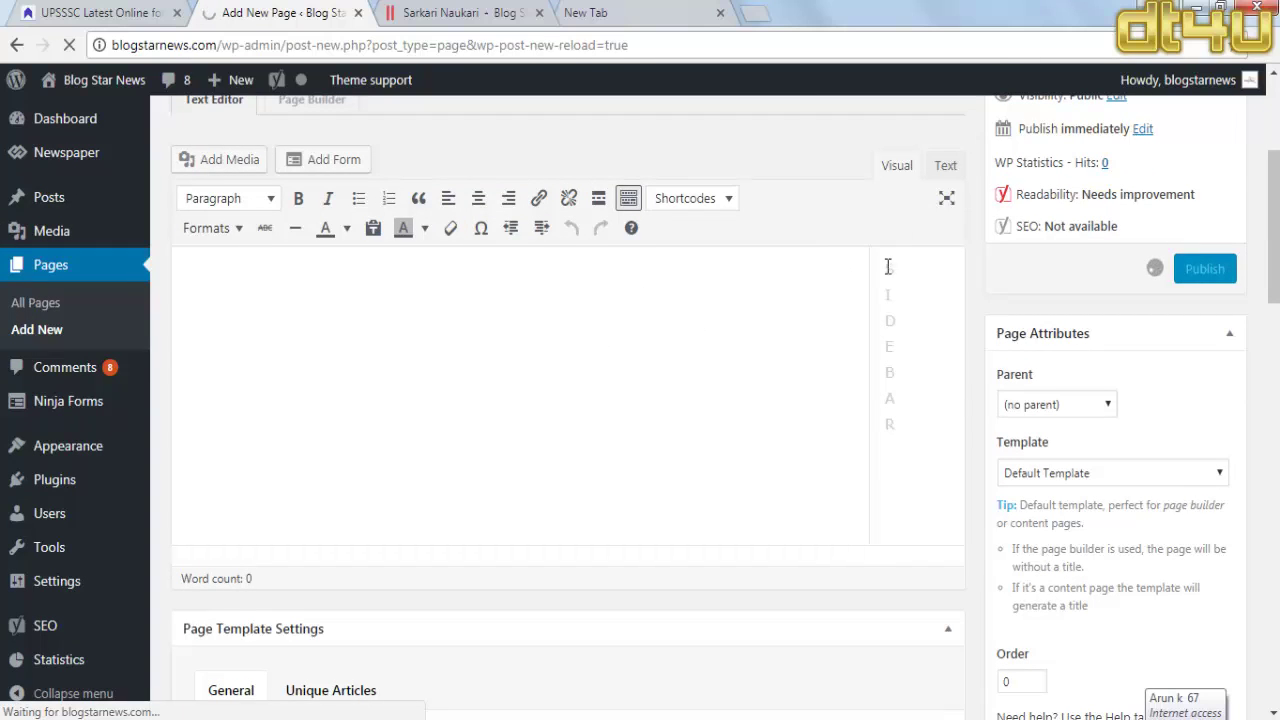
Step: Copy the Latest Results column heading from the Sarkari Naukari page and publish a new page titled "Latest Results" without content
left_click(455, 12)
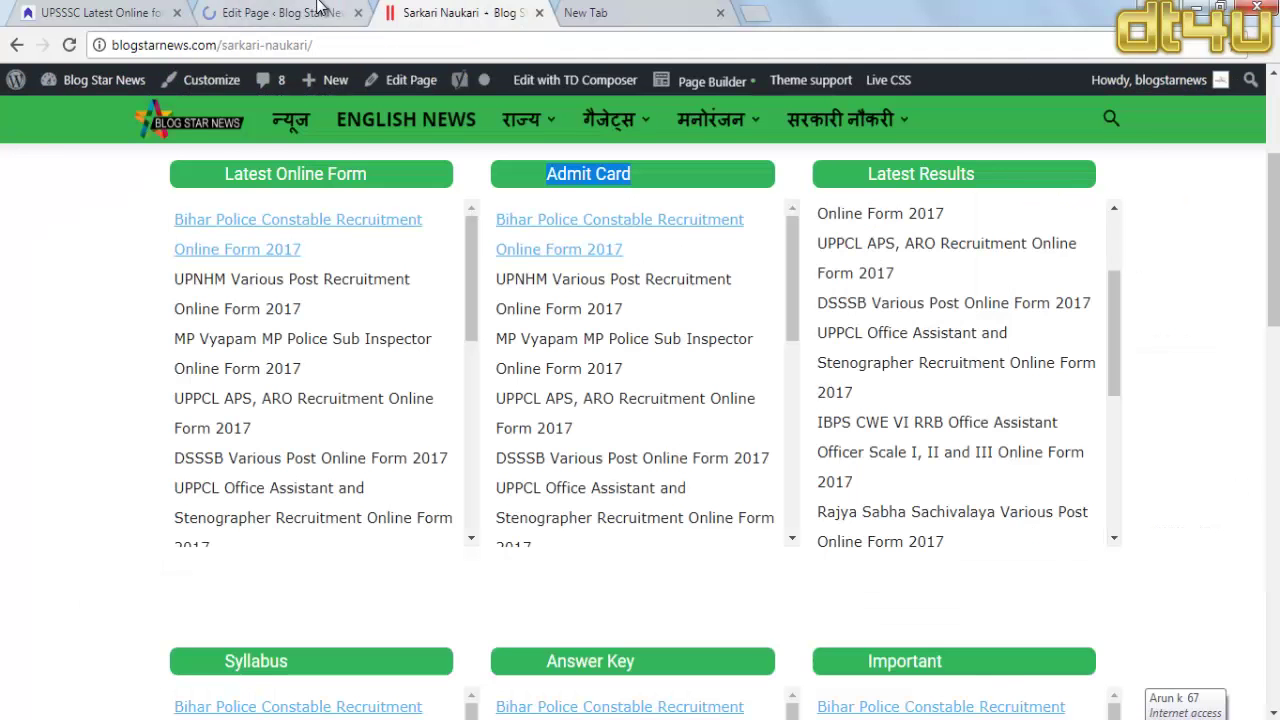
left_click(319, 7)
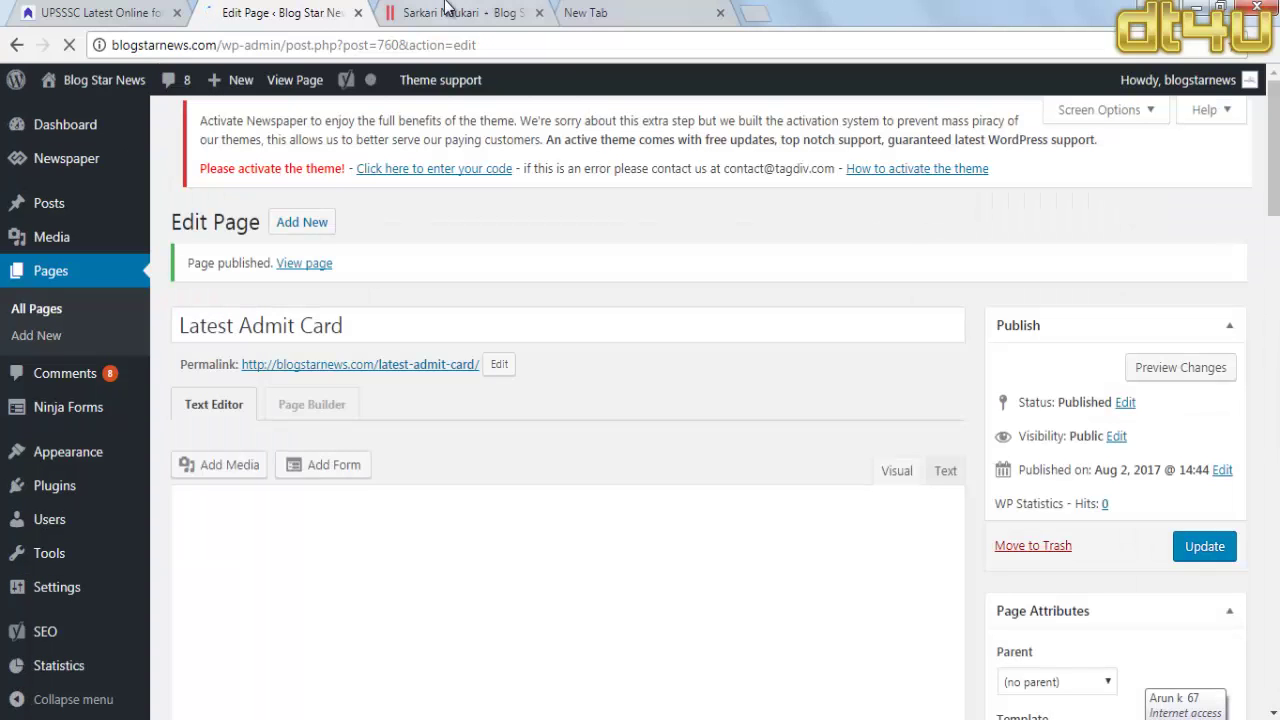
left_click(447, 7)
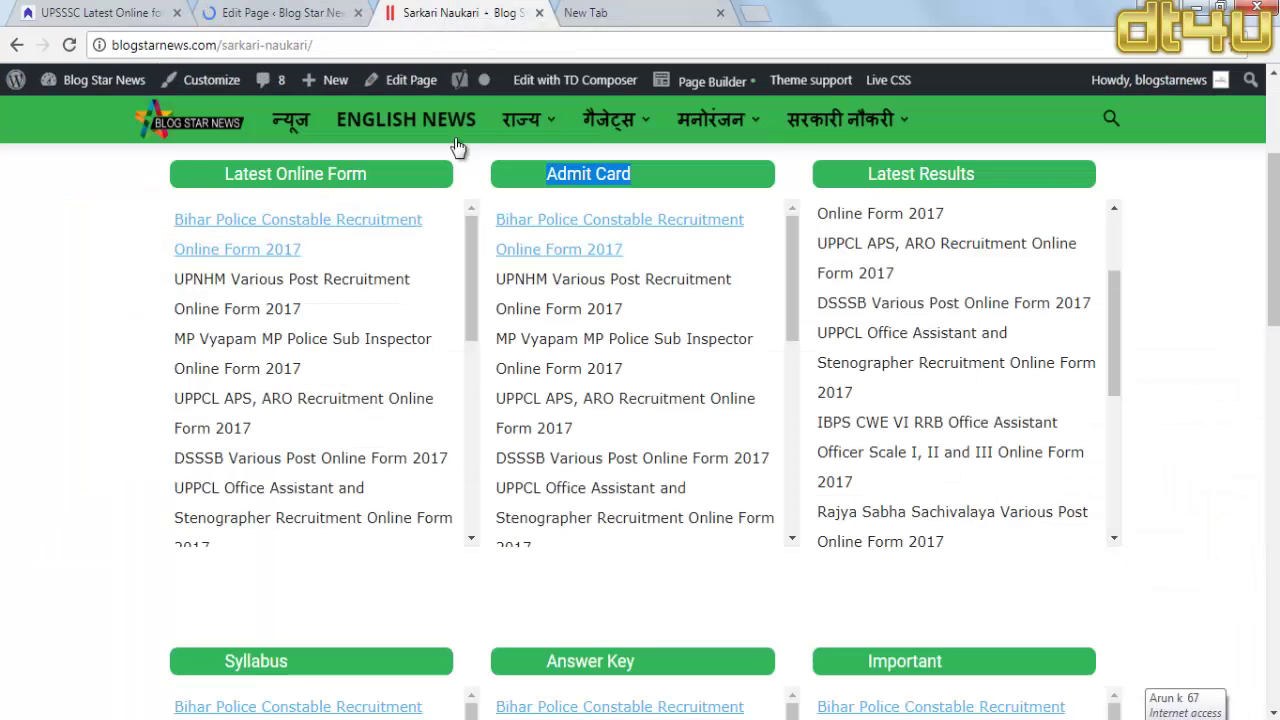
left_click_drag(869, 178, 985, 190)
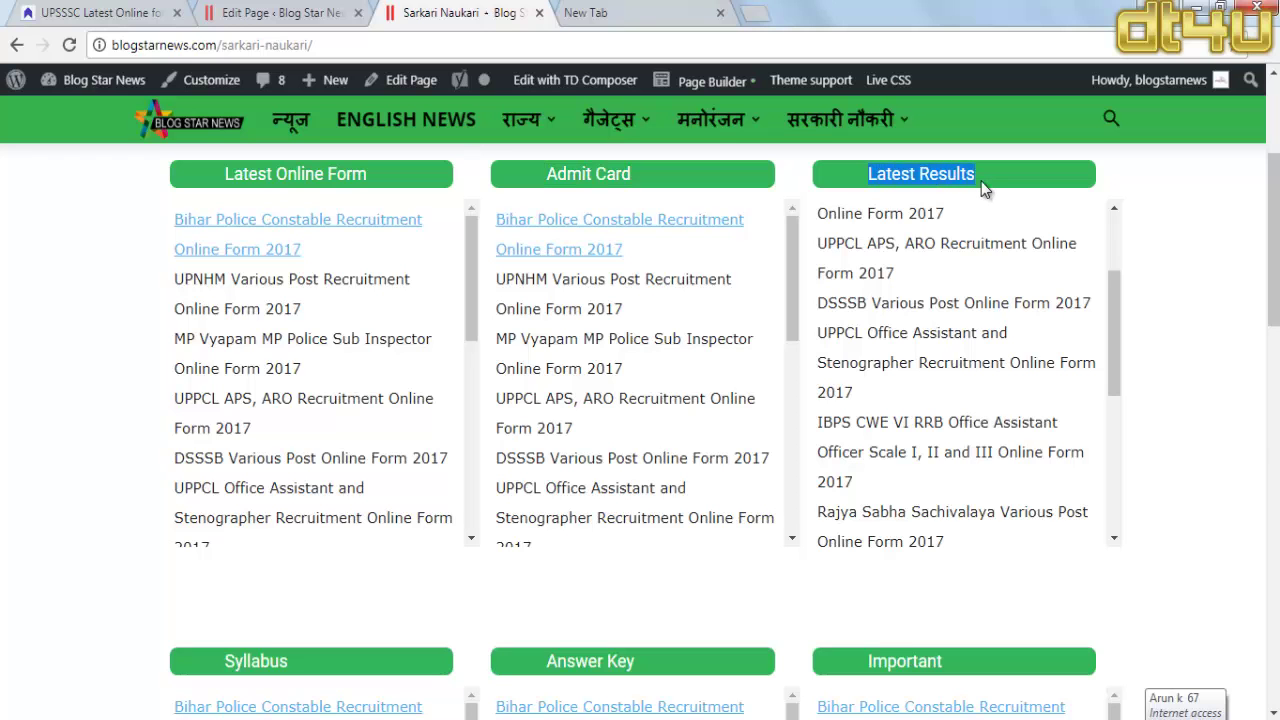
left_click(343, 11)
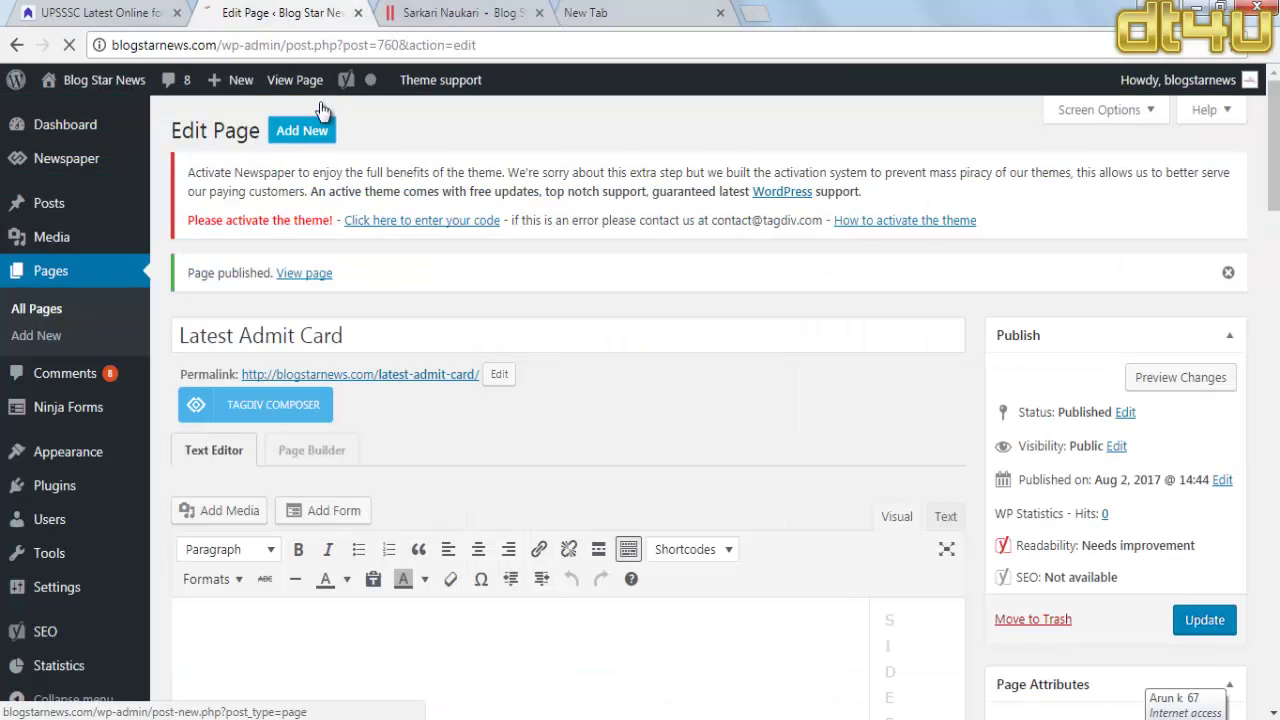
left_click(456, 14)
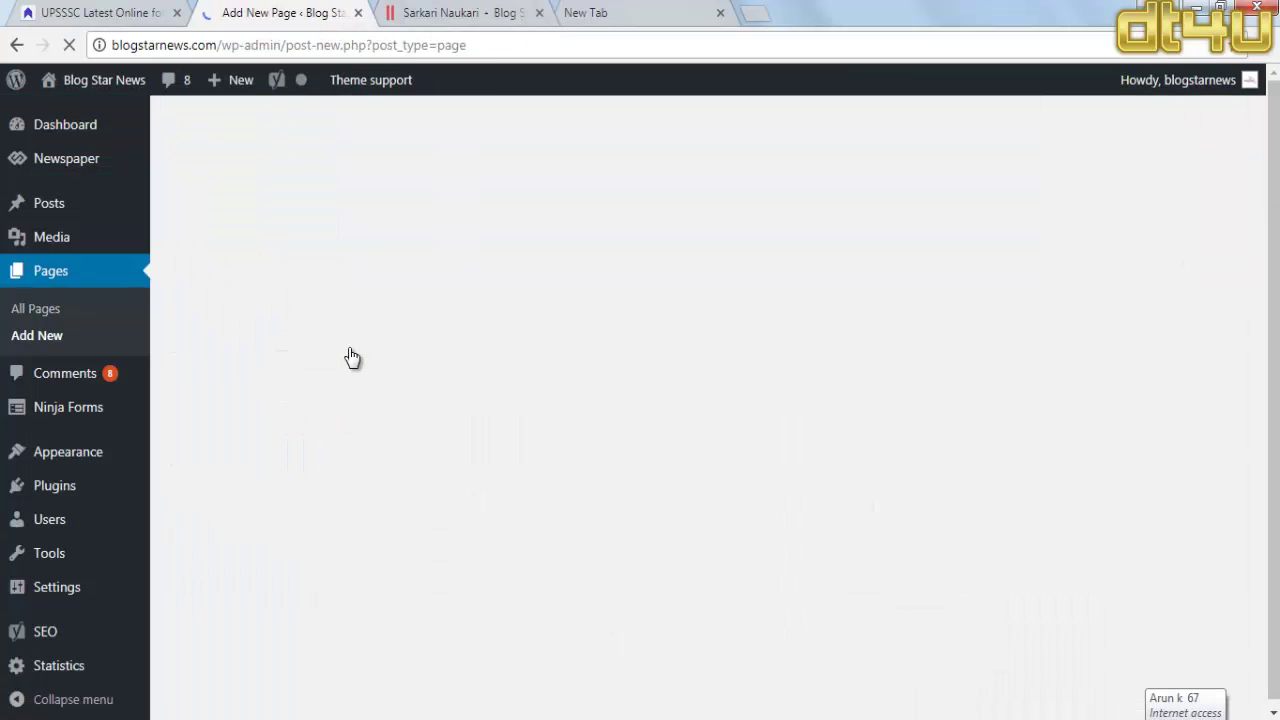
type("Latest Results")
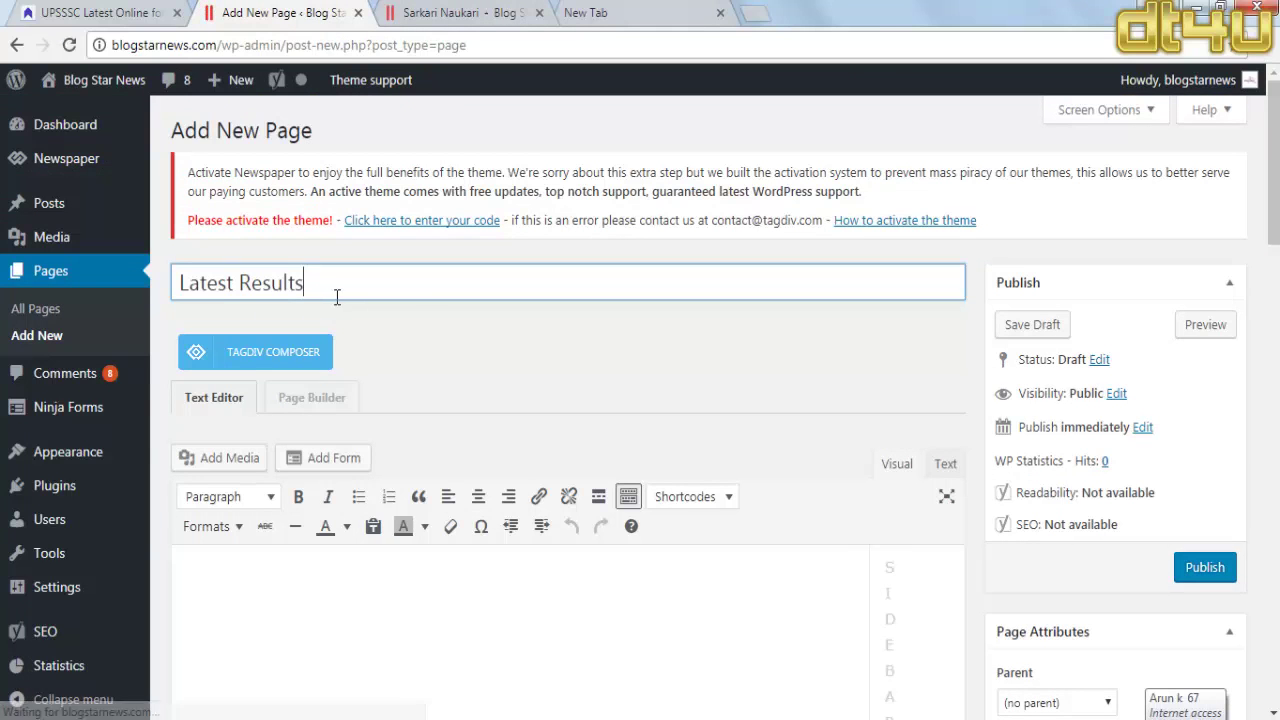
left_click(1200, 569)
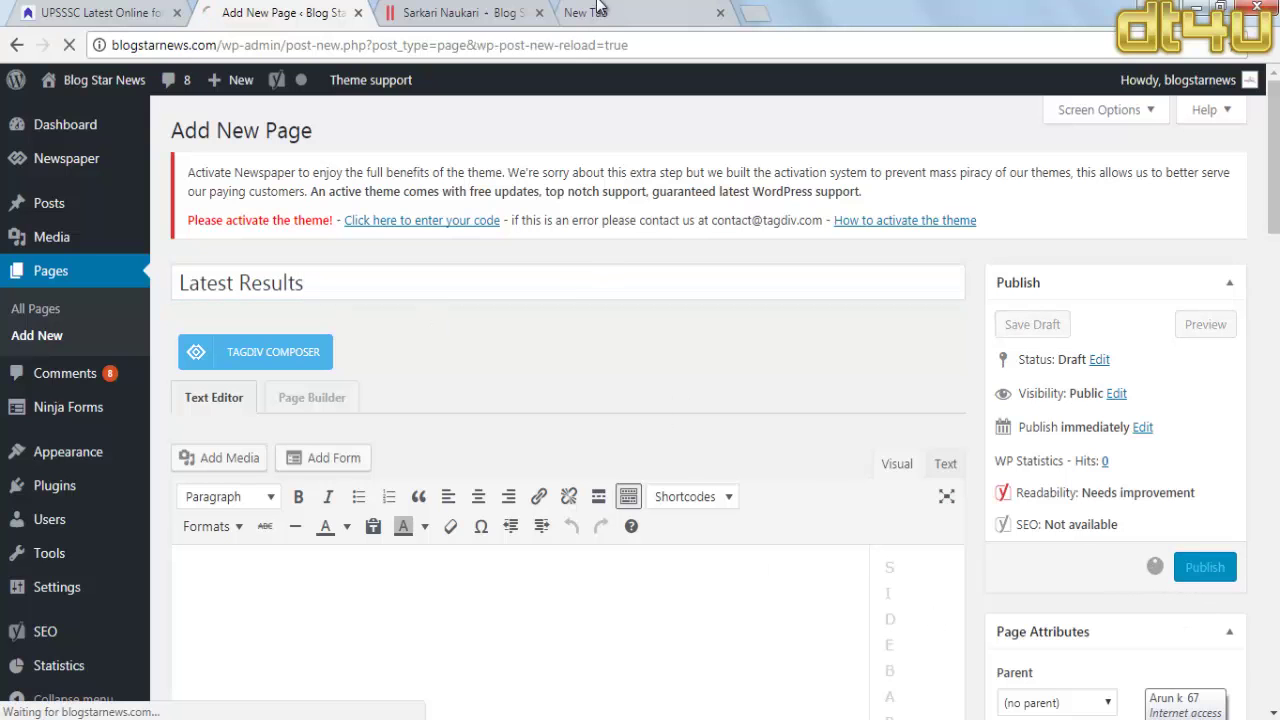
Step: Copy the Syllabus column heading from the Sarkari Naukari page and publish a new page titled "Syllabus" without content
left_click(460, 10)
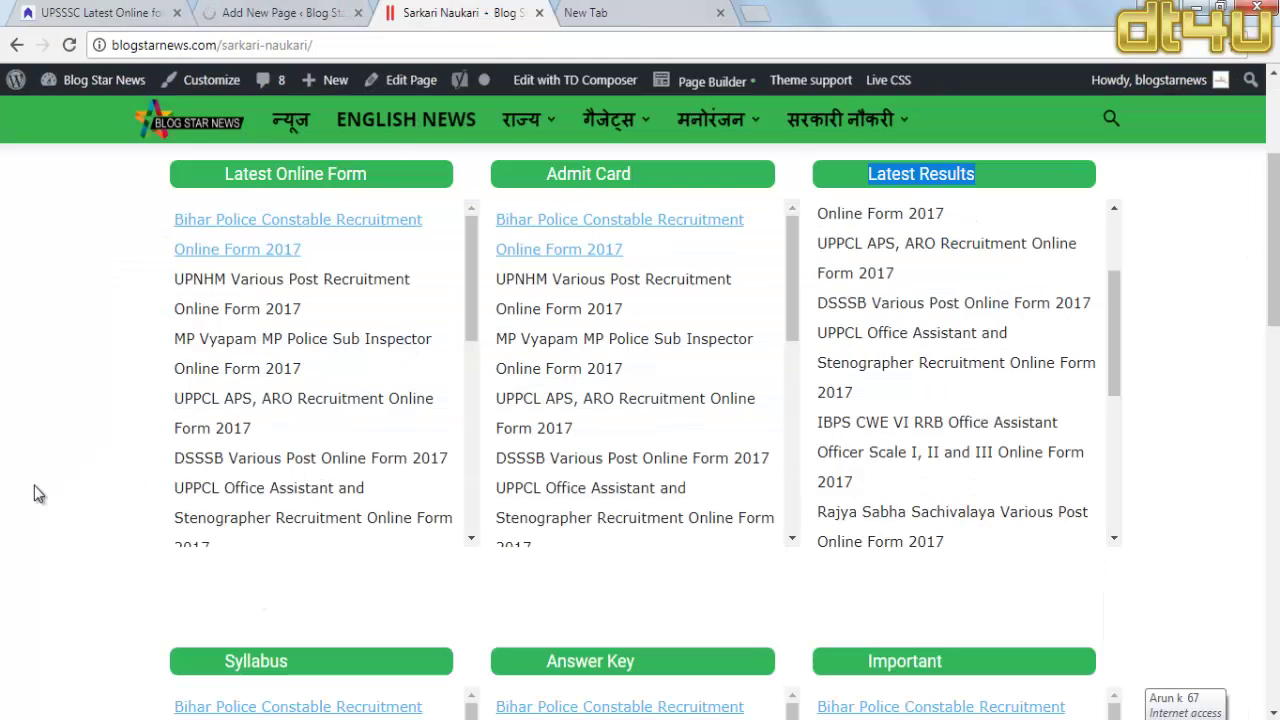
scroll(34, 490, "down", 2)
scroll(34, 485, "down", 3)
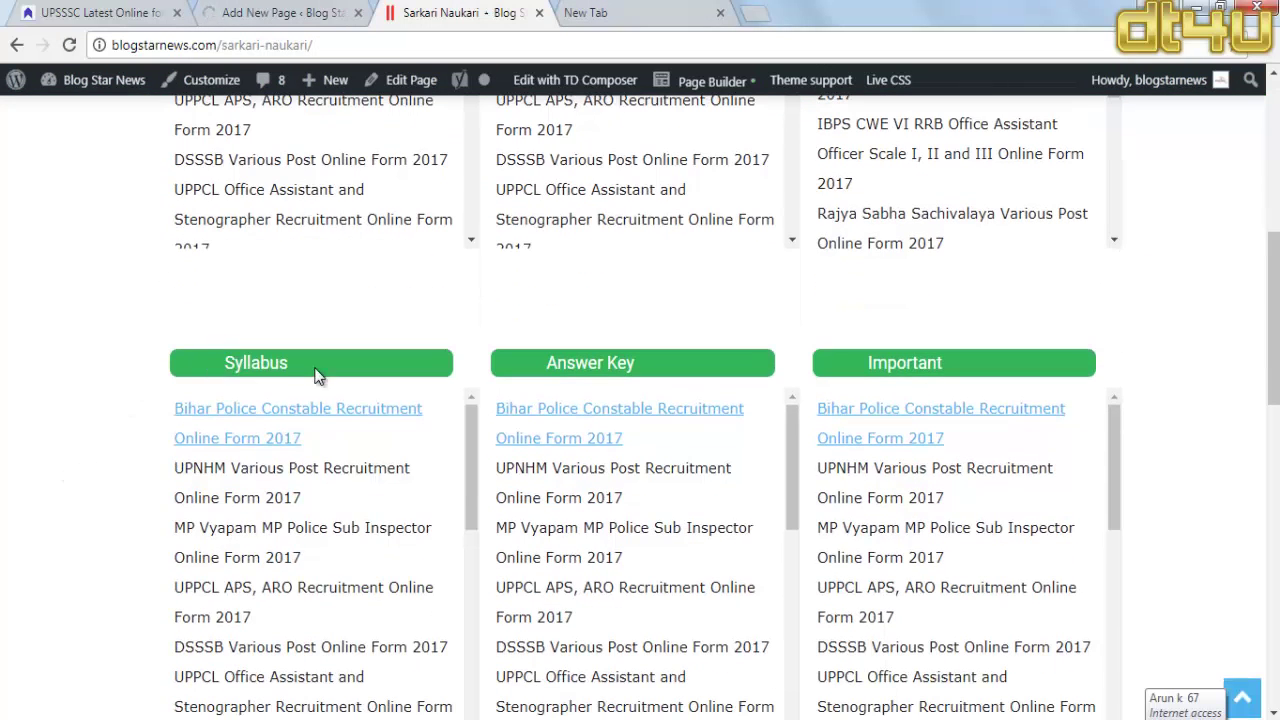
left_click_drag(317, 374, 219, 362)
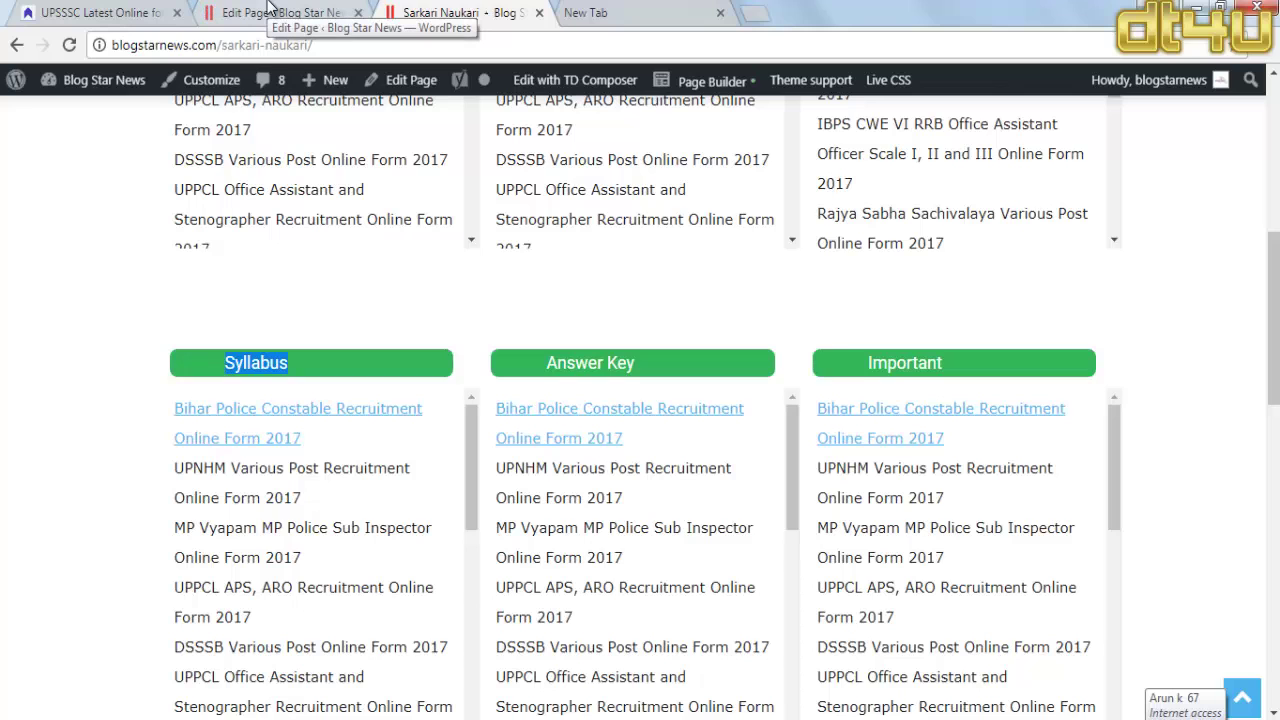
left_click(334, 12)
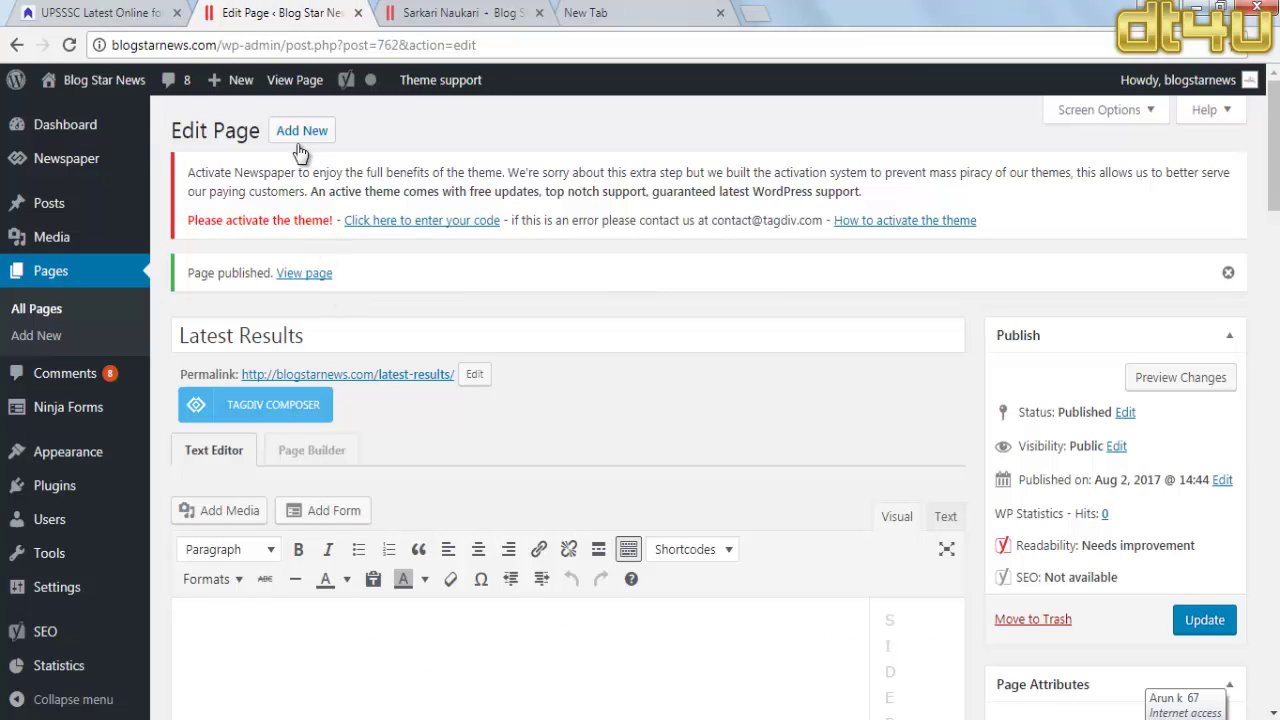
left_click(300, 140)
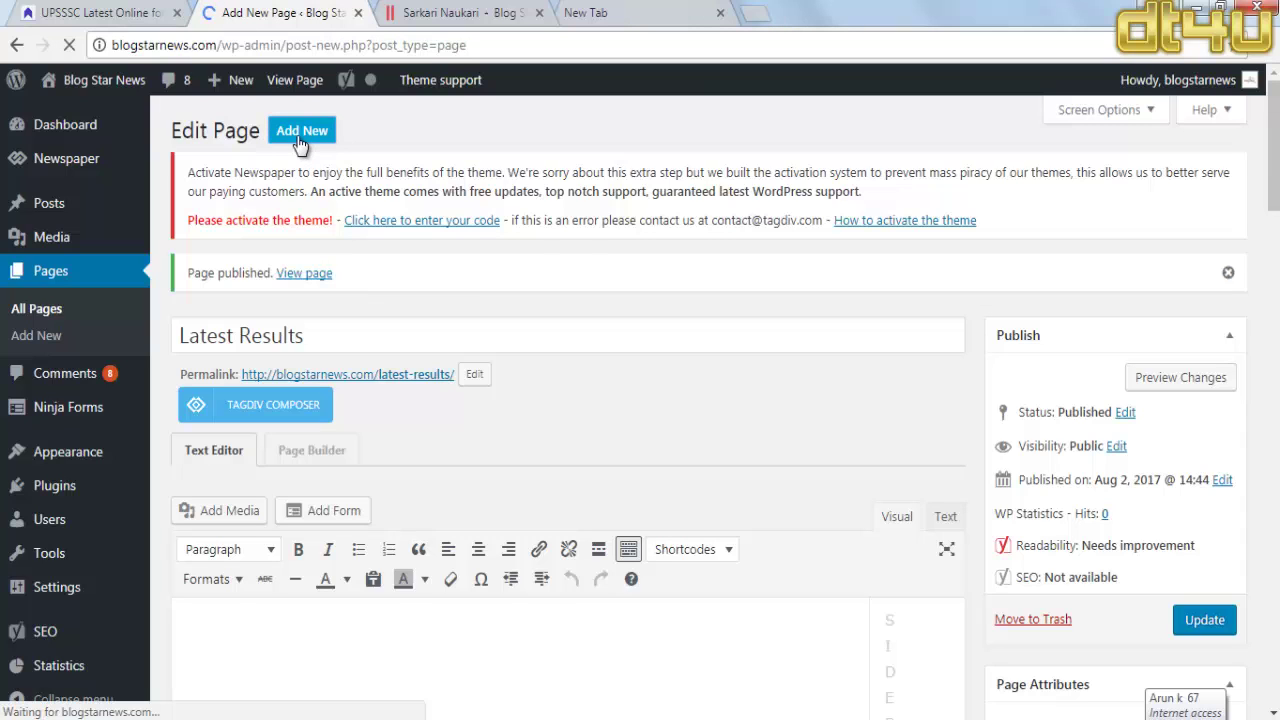
type("Syllabus")
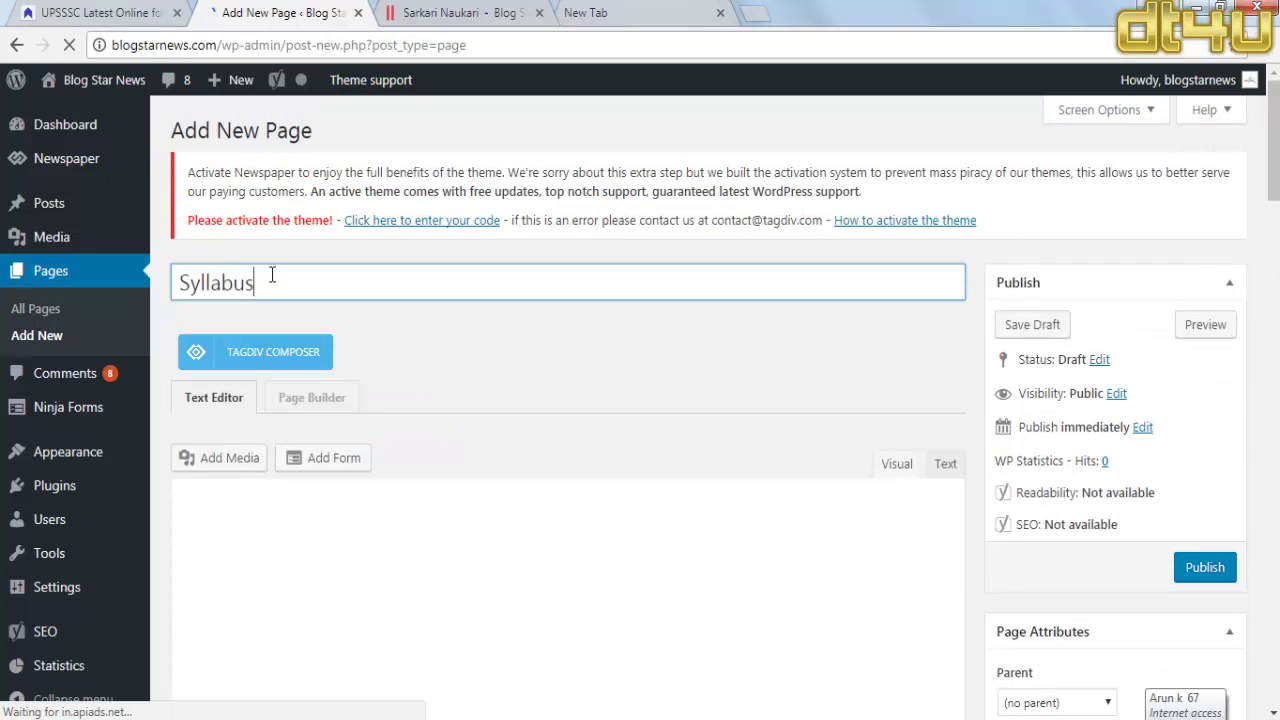
left_click(1208, 580)
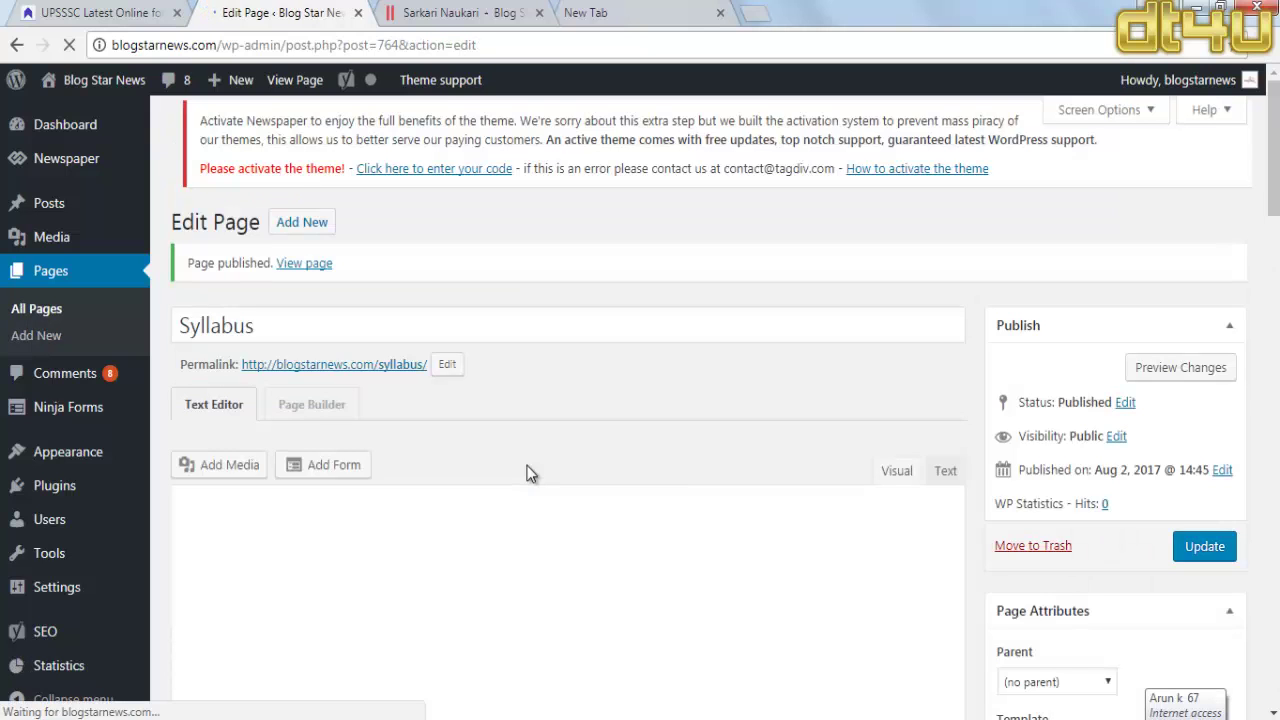
Step: Copy the Answer Key column heading from the Sarkari Naukari page and publish a new page titled "Answer Key" without content
left_click(432, 14)
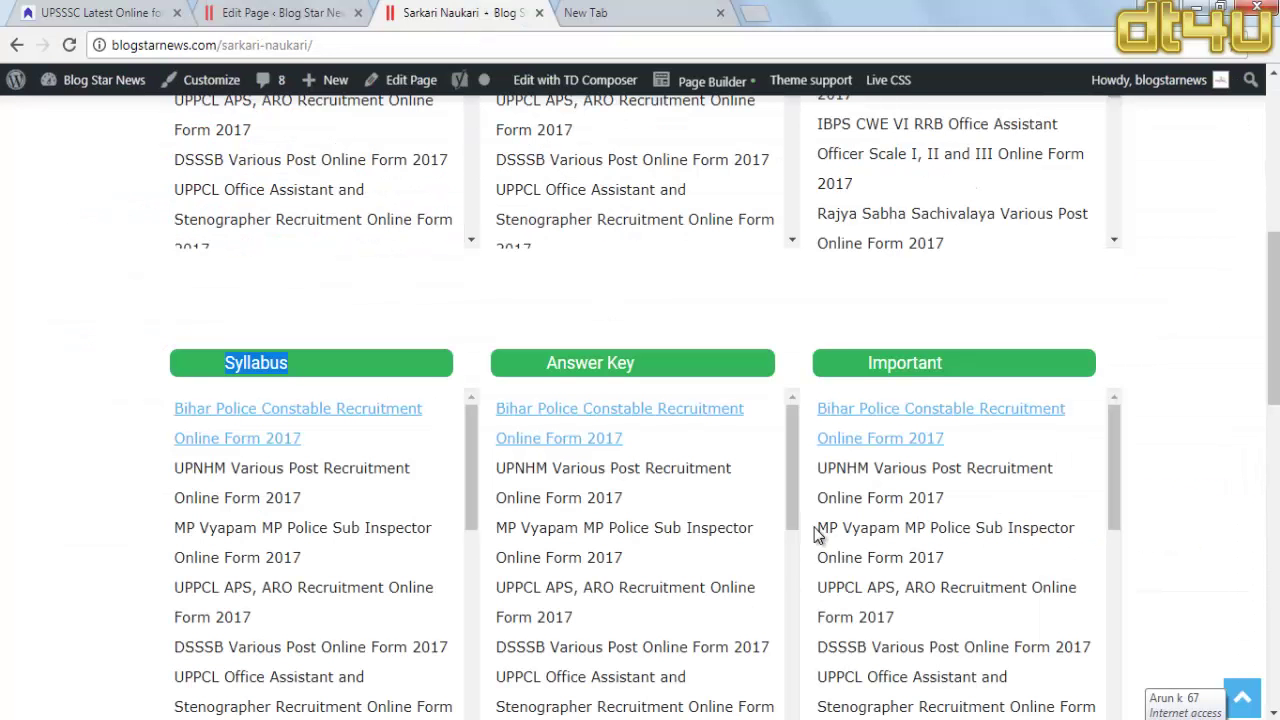
left_click(255, 12)
left_click(438, 13)
left_click_drag(680, 371, 521, 370)
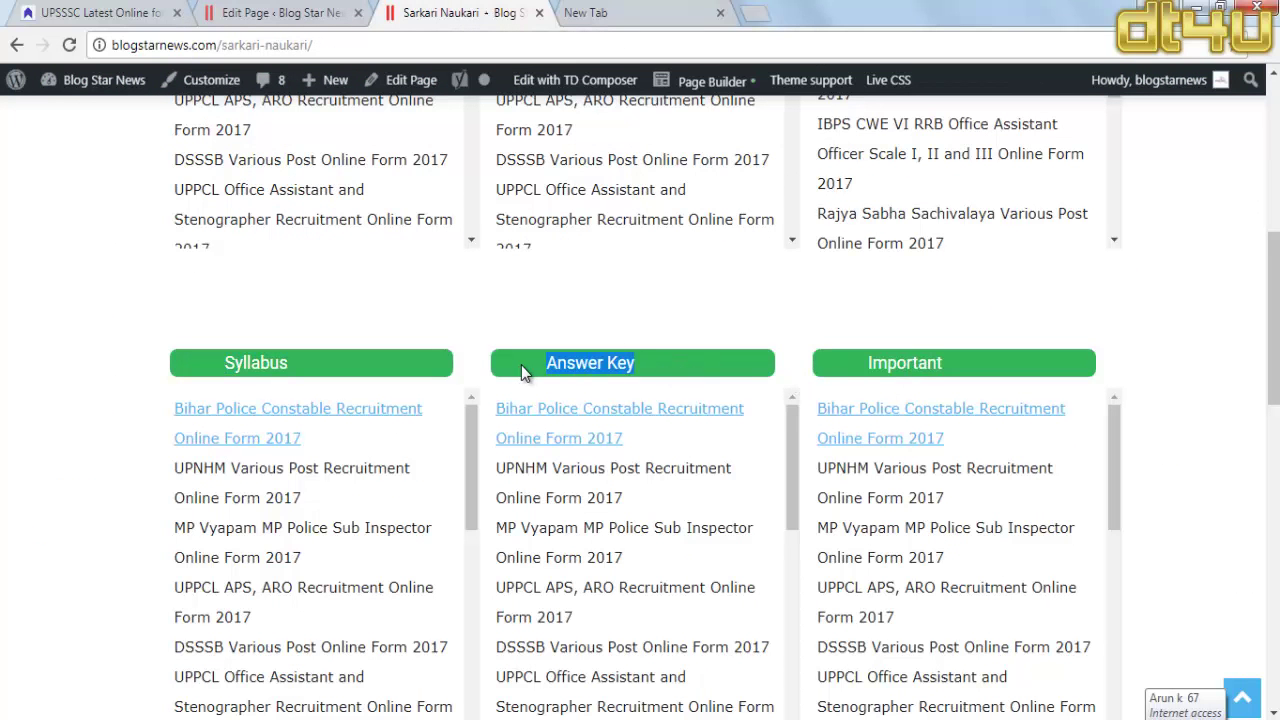
left_click(253, 12)
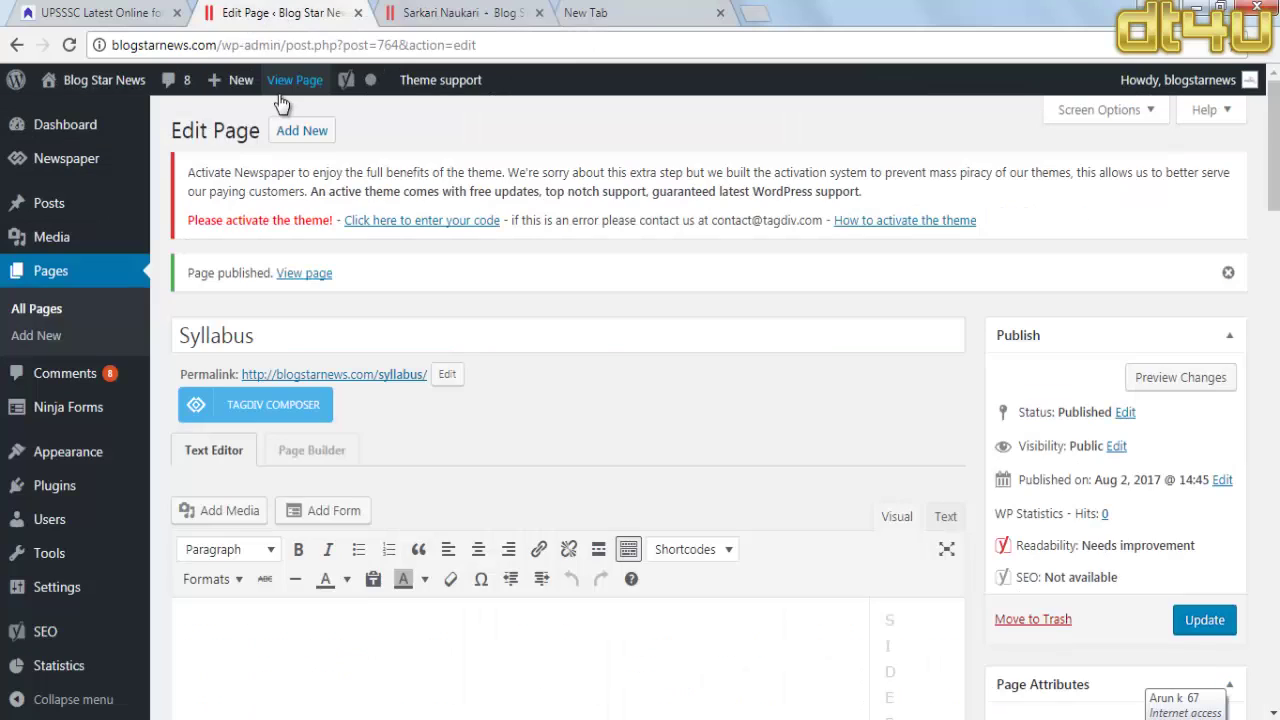
left_click(301, 131)
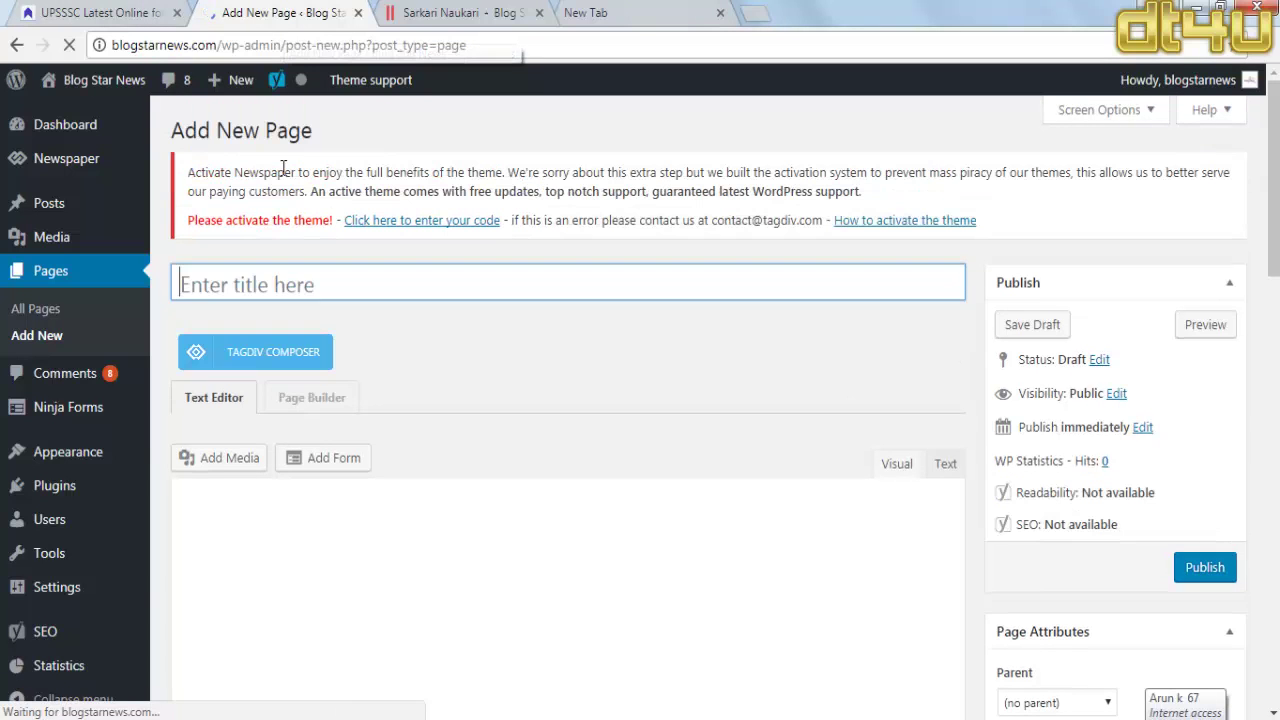
type("Answer Key")
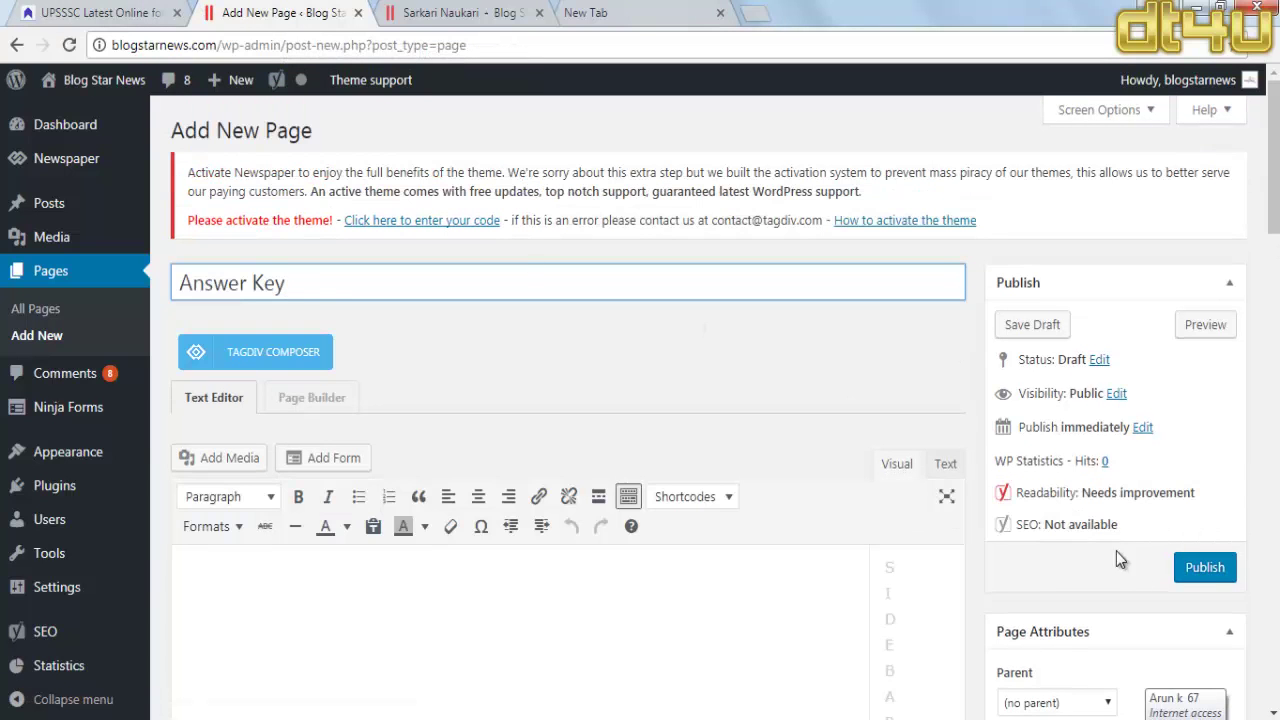
left_click(1200, 567)
Step: Copy the Important column heading from the Sarkari Naukari page and publish a new page titled "Important" without content
left_click(483, 10)
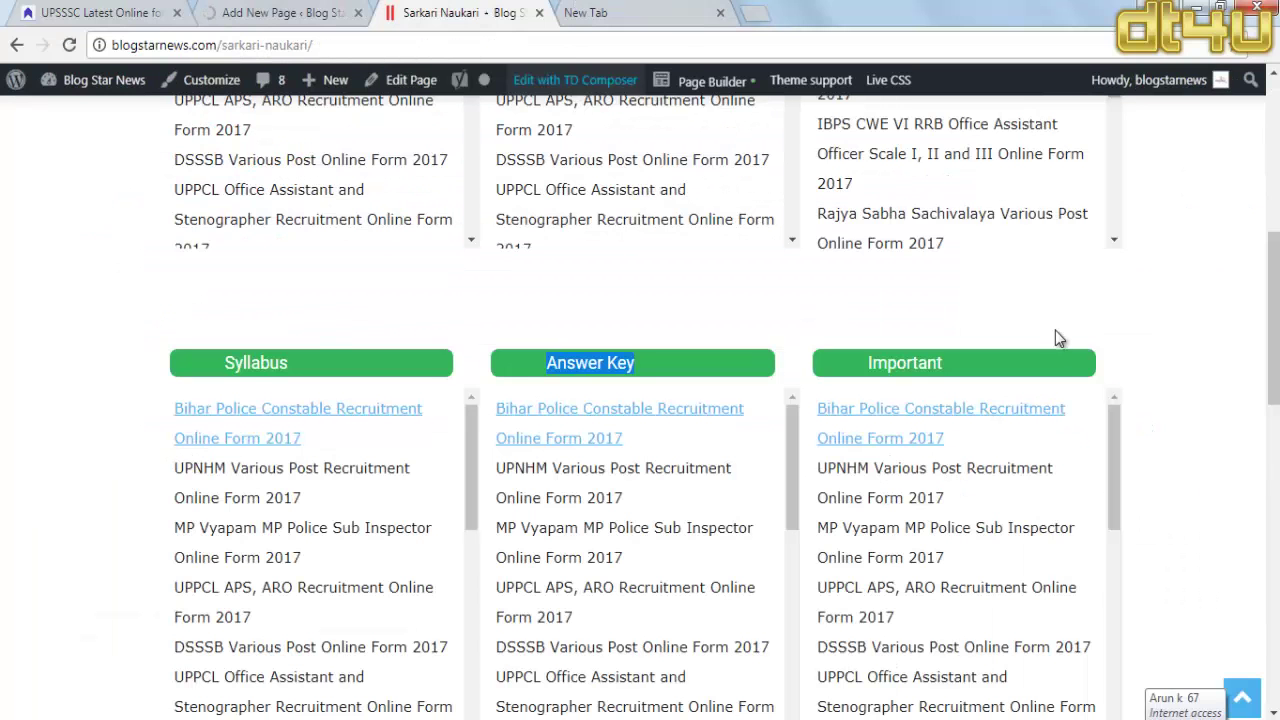
left_click_drag(978, 372, 865, 373)
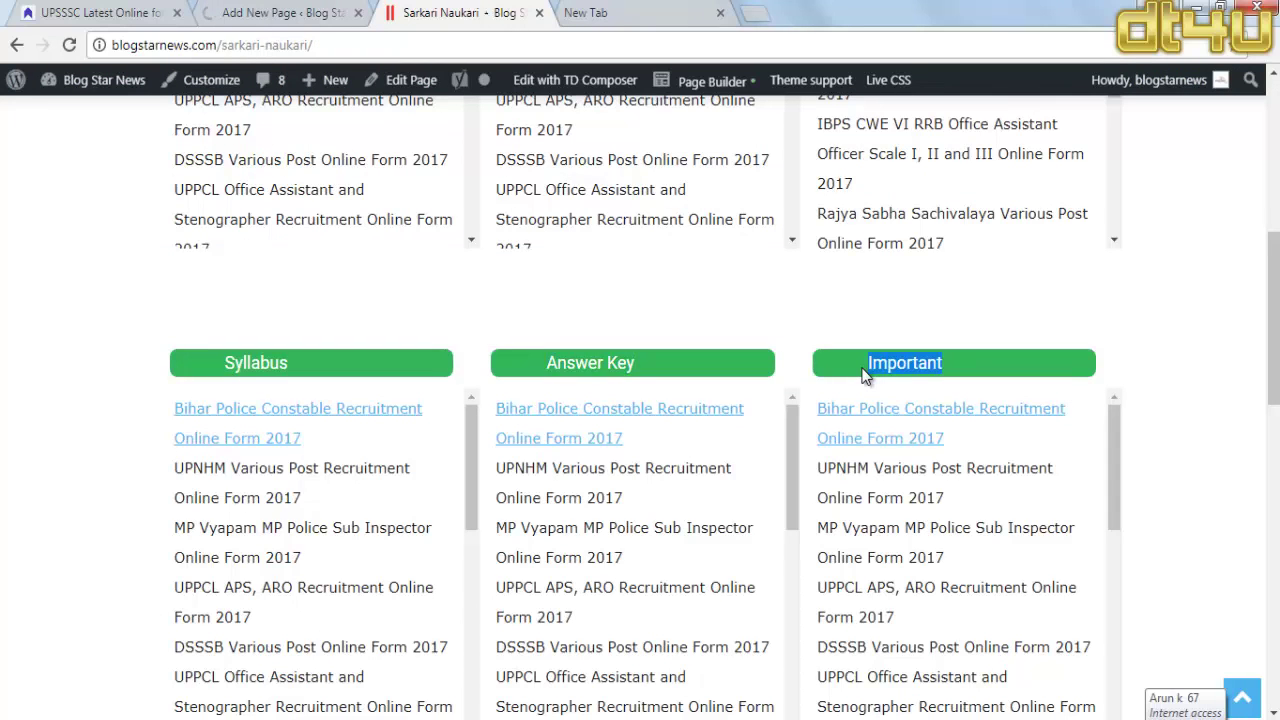
left_click(230, 13)
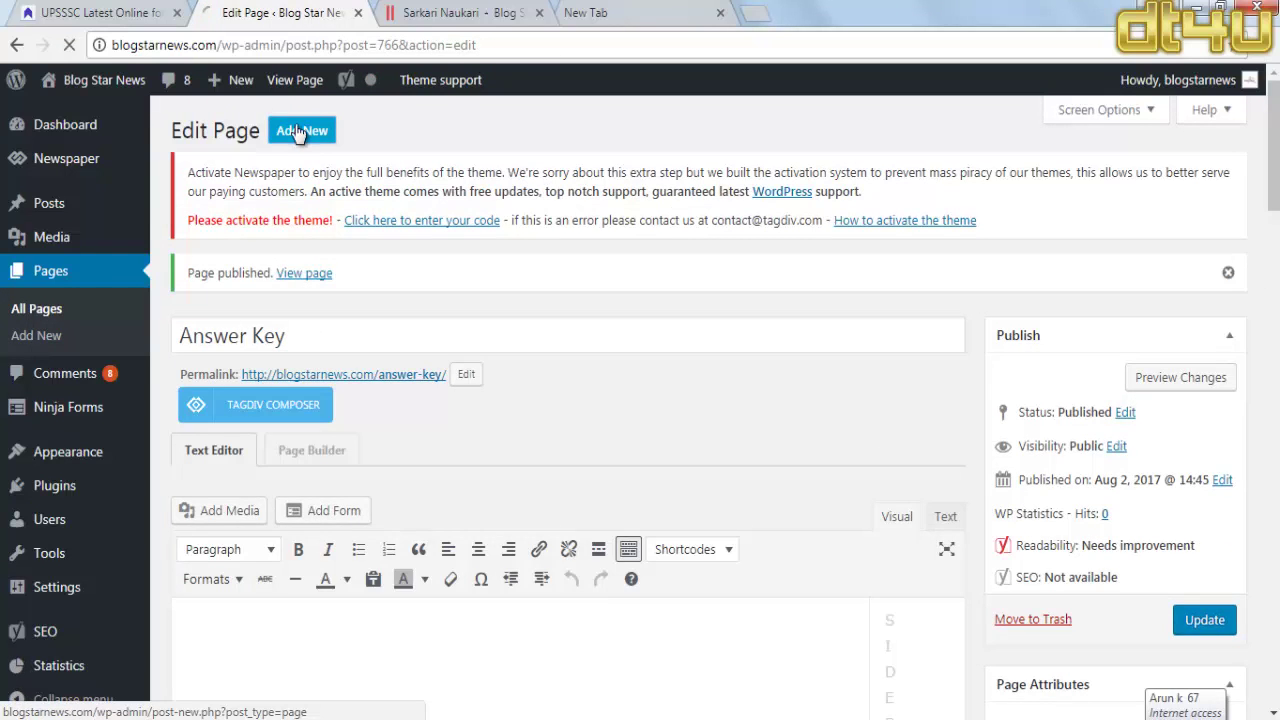
left_click(298, 133)
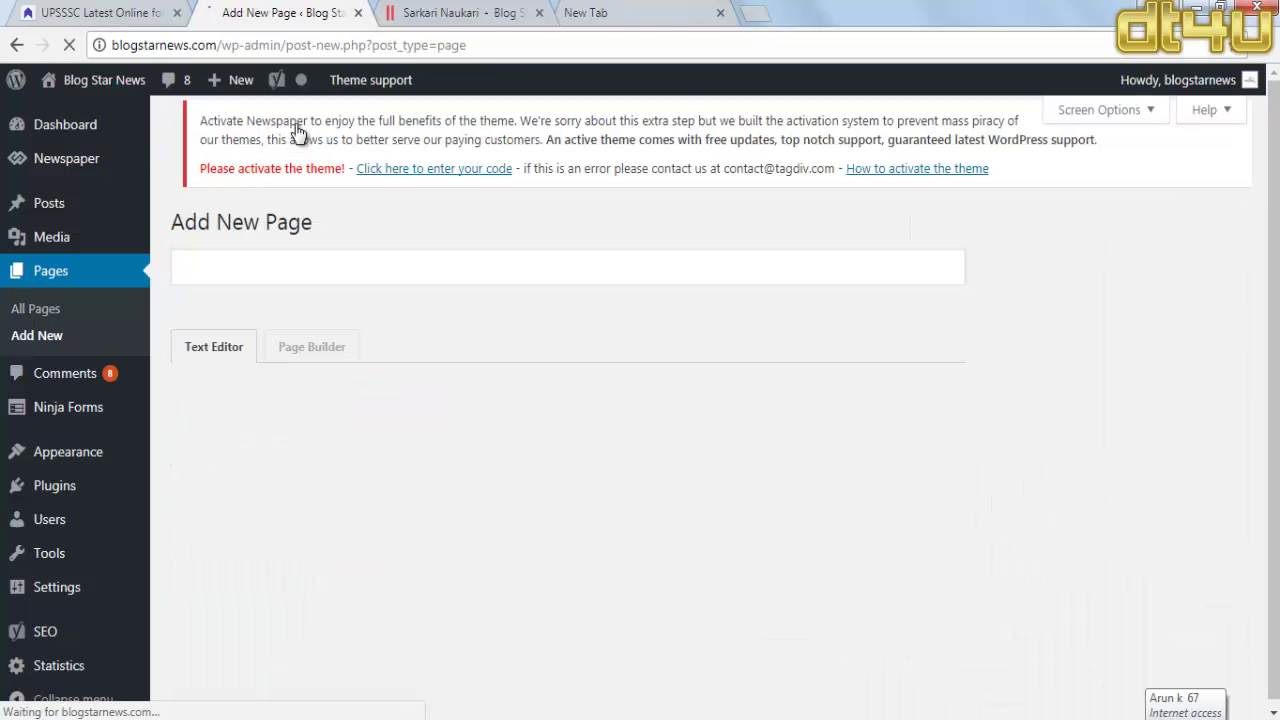
type("Important")
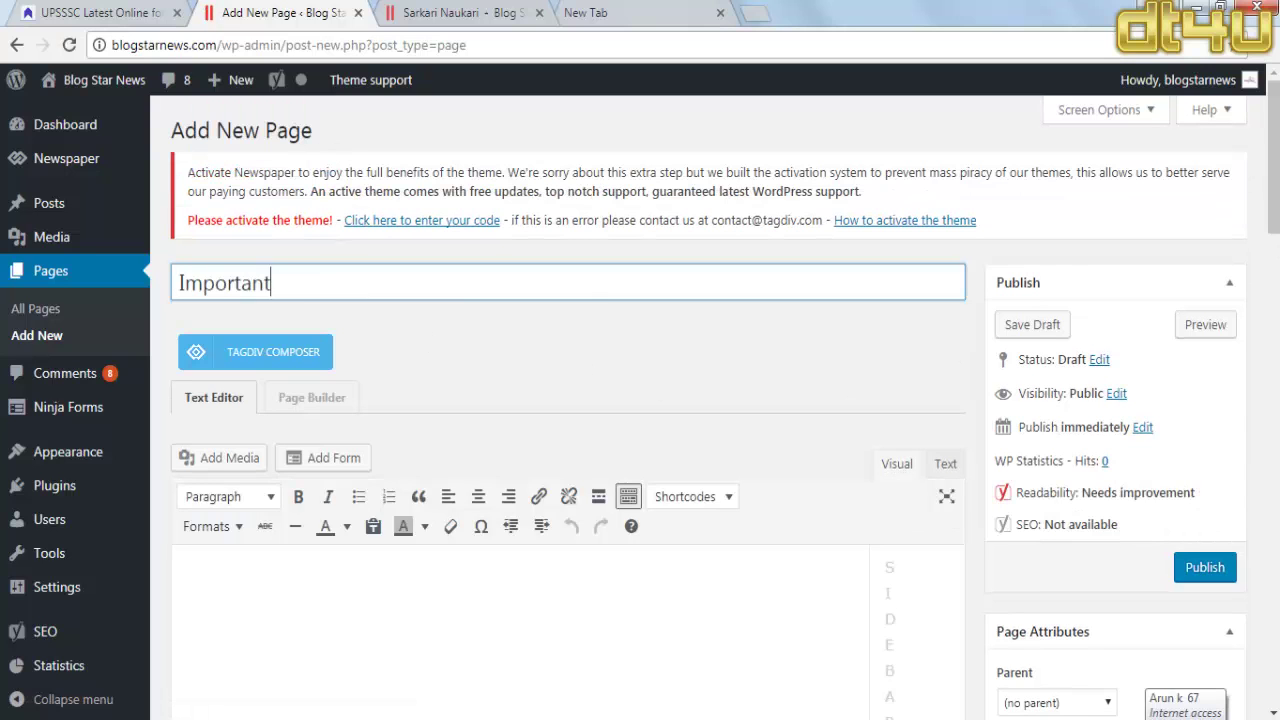
scroll(577, 363, "down", 6)
scroll(1249, 263, "up", 6)
left_click(1186, 577)
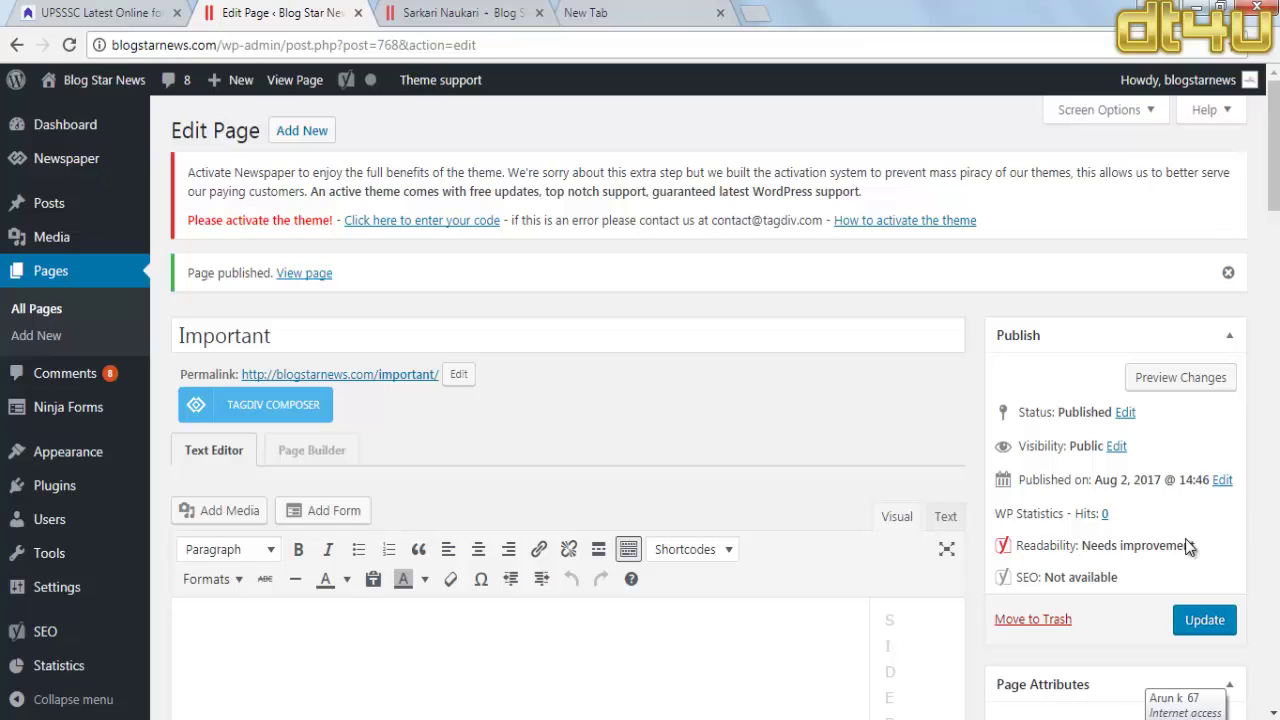
Step: Examine the Important page's Yoast SEO section, including the snippet editor's SEO title, slug and meta description fields, the focus keyword and the analysis
scroll(743, 609, "down", 6)
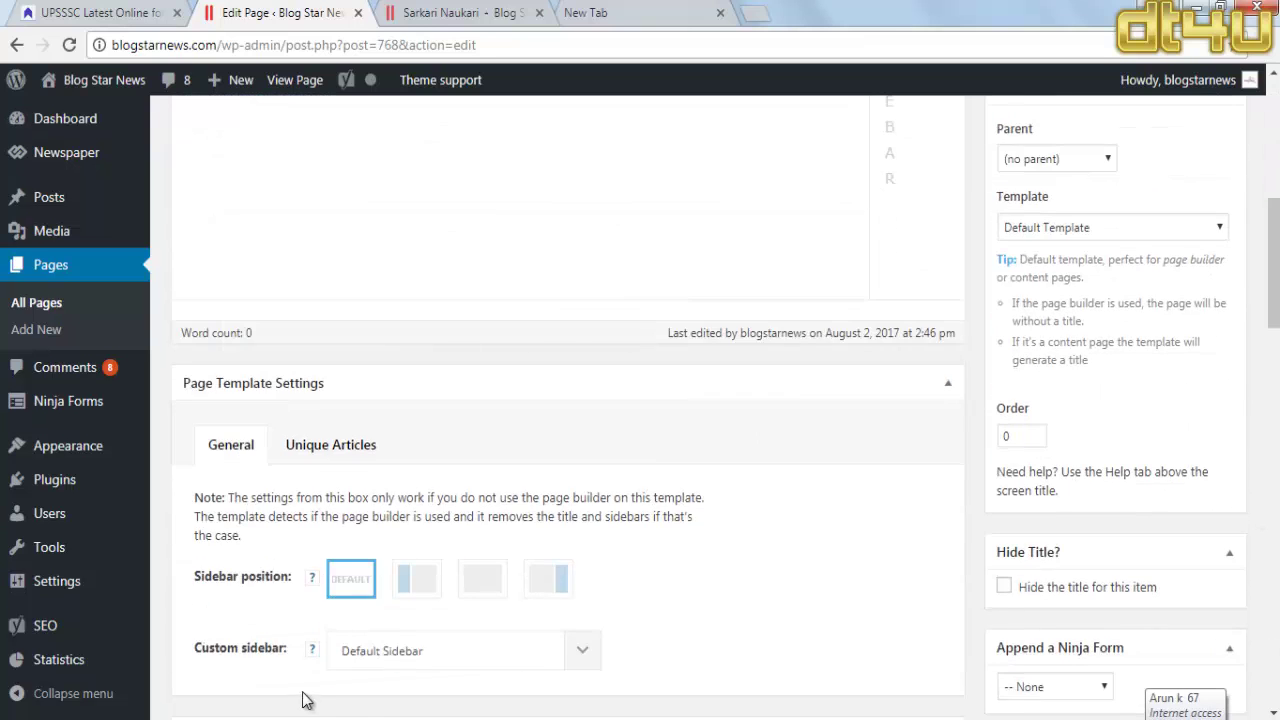
scroll(676, 594, "down", 5)
scroll(665, 590, "down", 2)
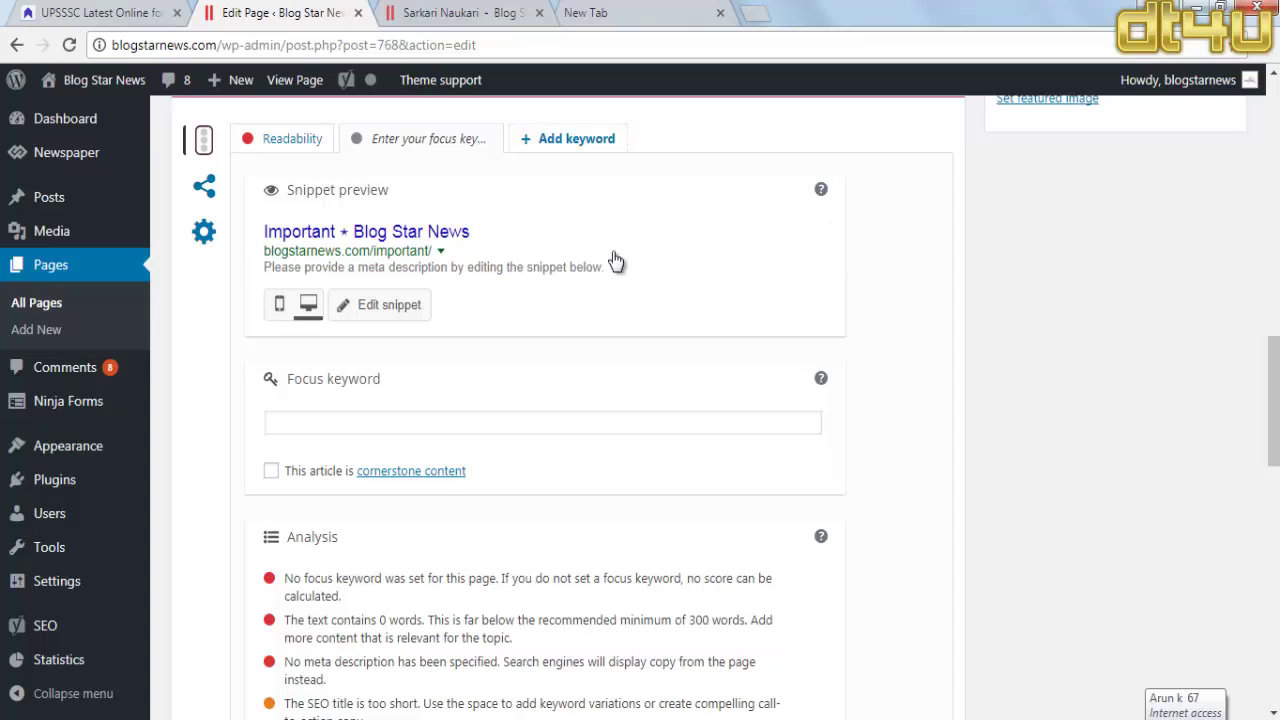
left_click(418, 306)
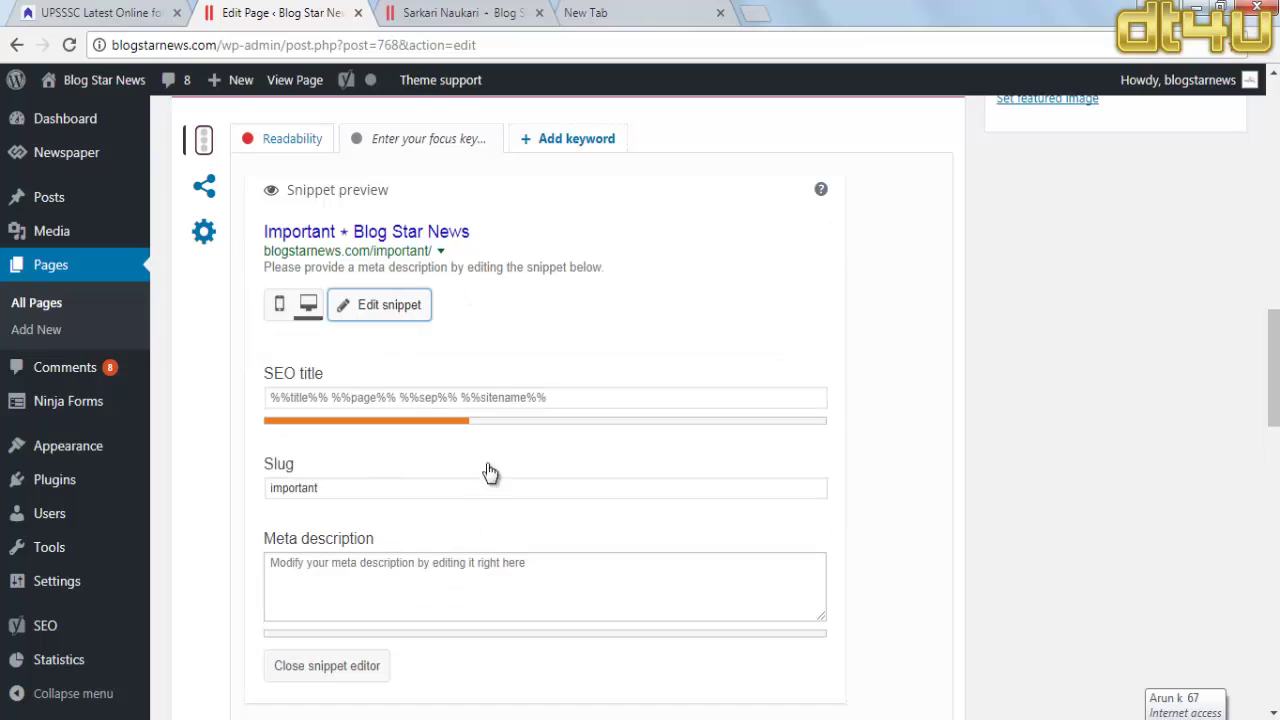
left_click(318, 583)
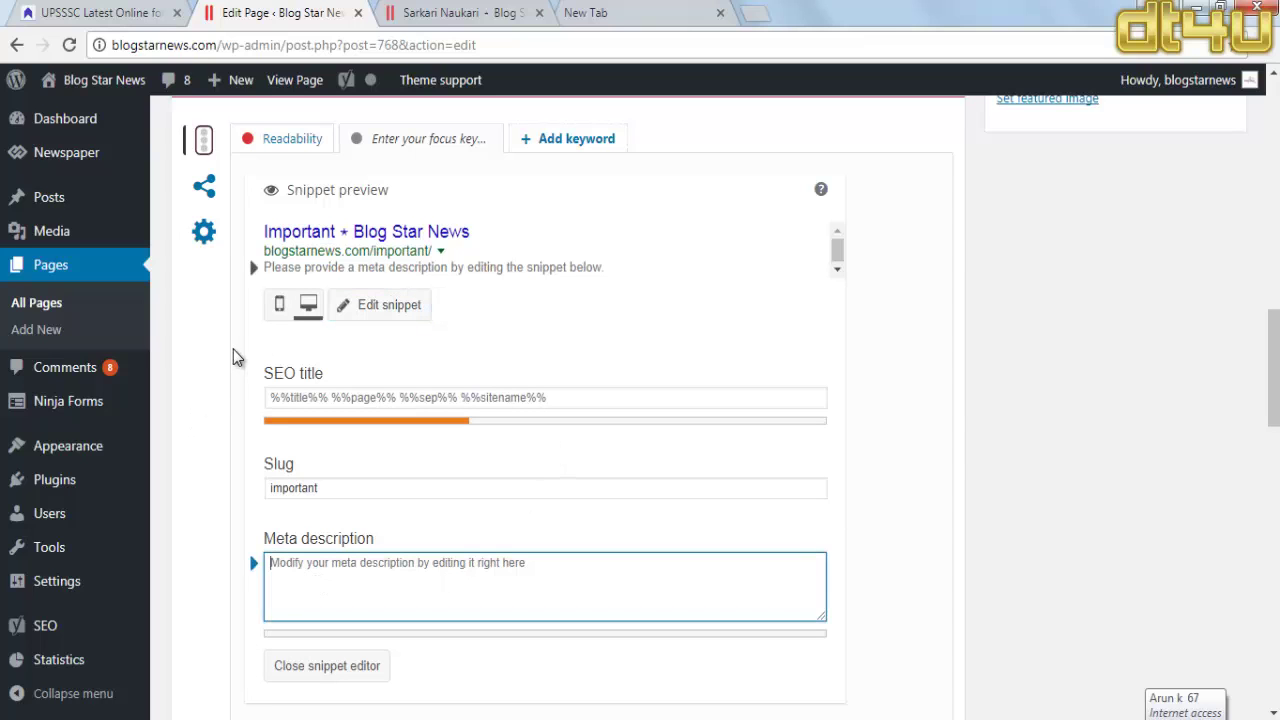
scroll(233, 352, "up", 5)
scroll(233, 357, "up", 6)
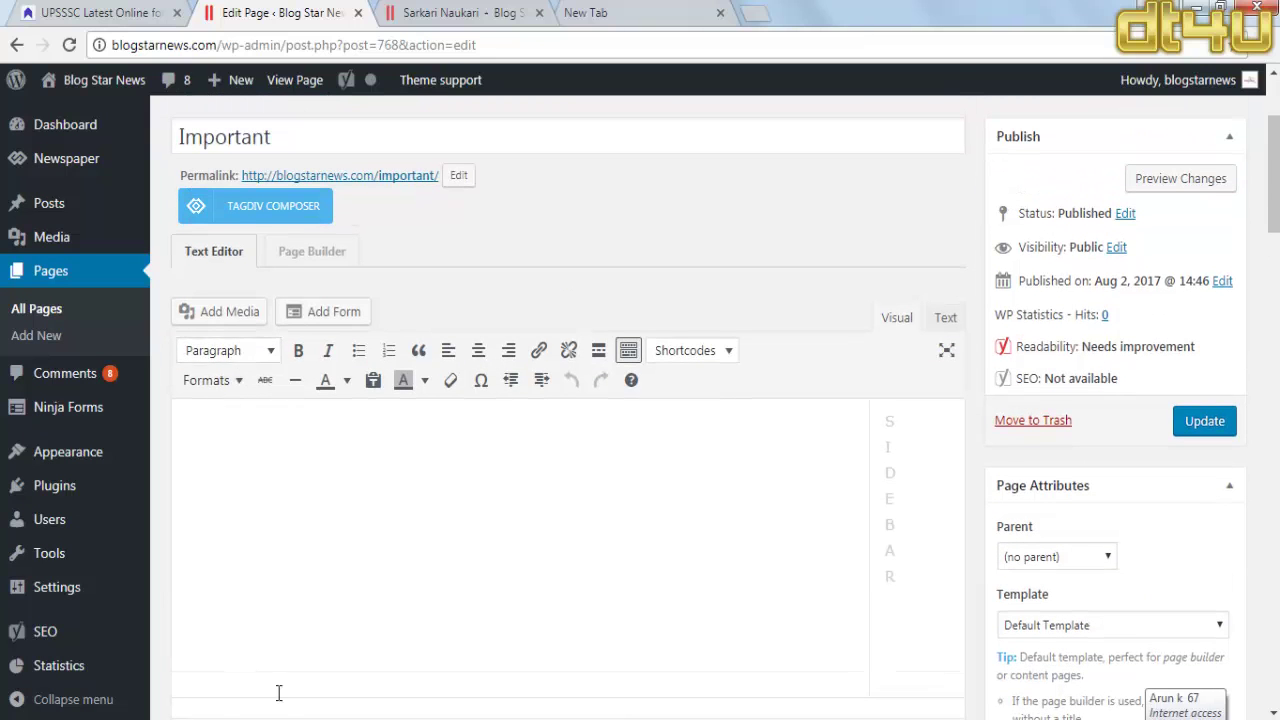
scroll(343, 600, "down", 6)
scroll(341, 615, "down", 10)
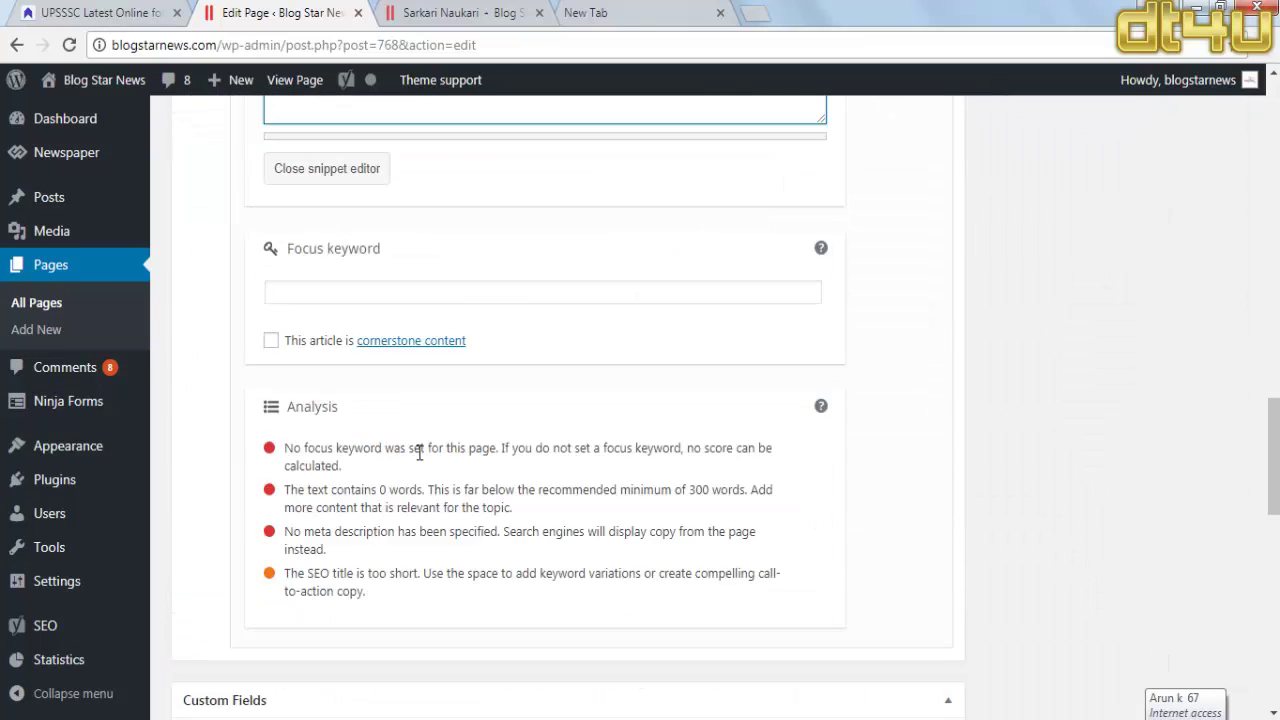
scroll(418, 451, "up", 5)
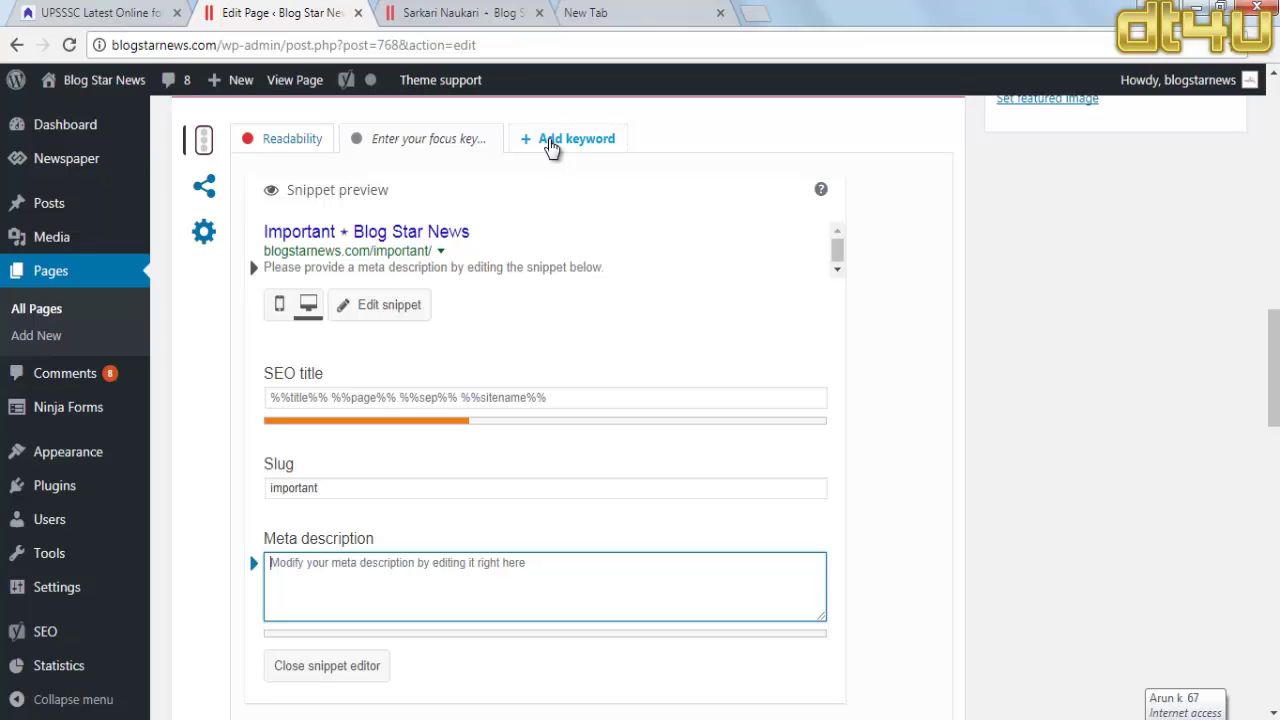
scroll(550, 145, "up", 5)
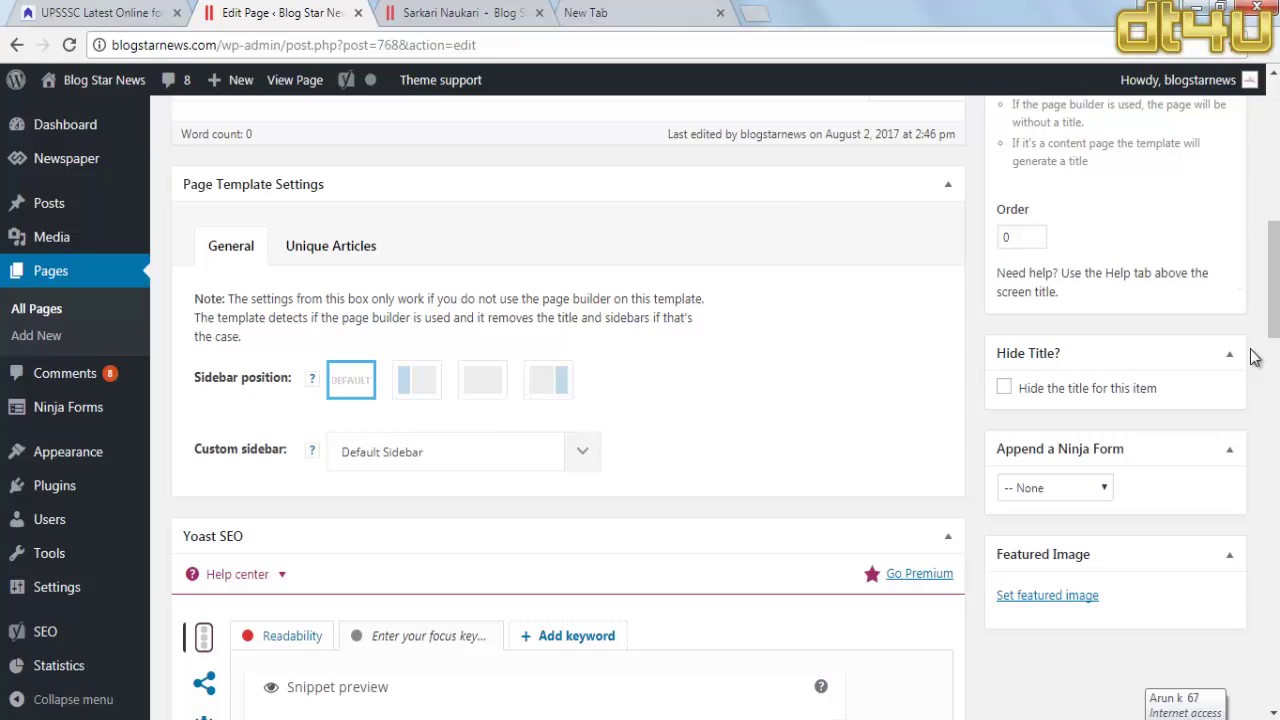
scroll(584, 421, "up", 6)
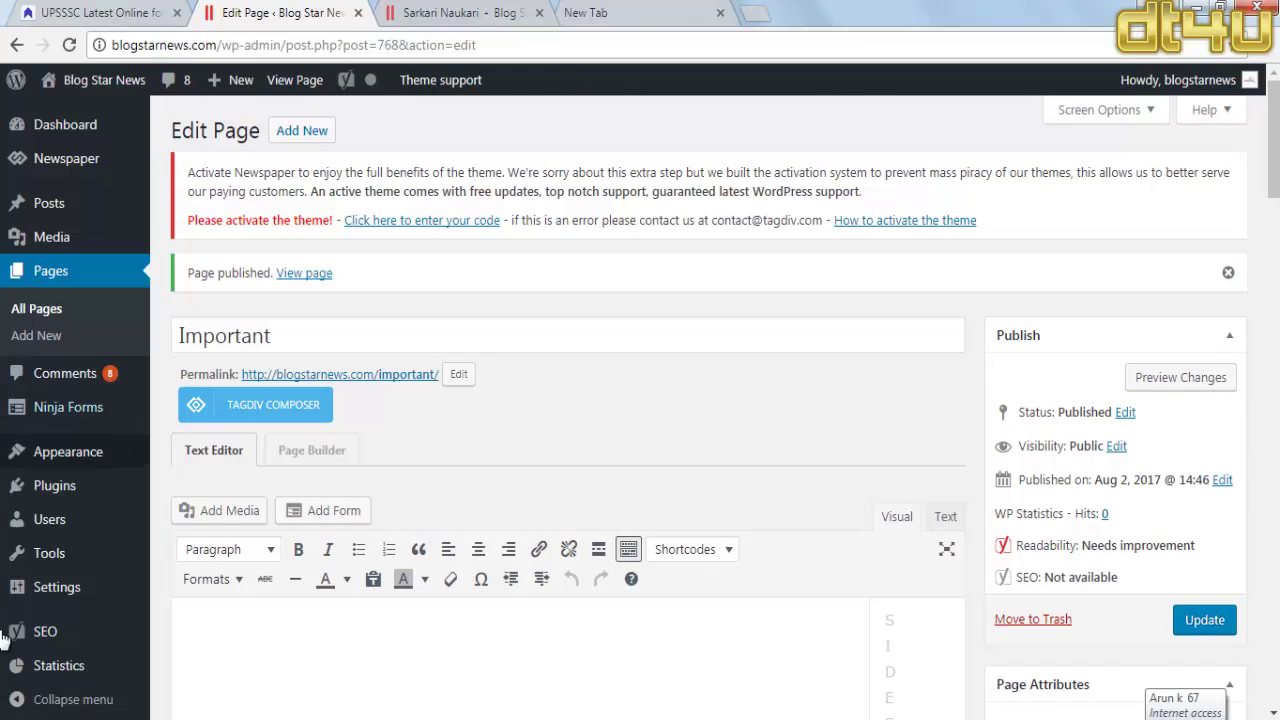
Step: Open the site's menu editor and check the header navigation and breadcrumb on the published Sarkari Naukari page
mouse_move(60, 452)
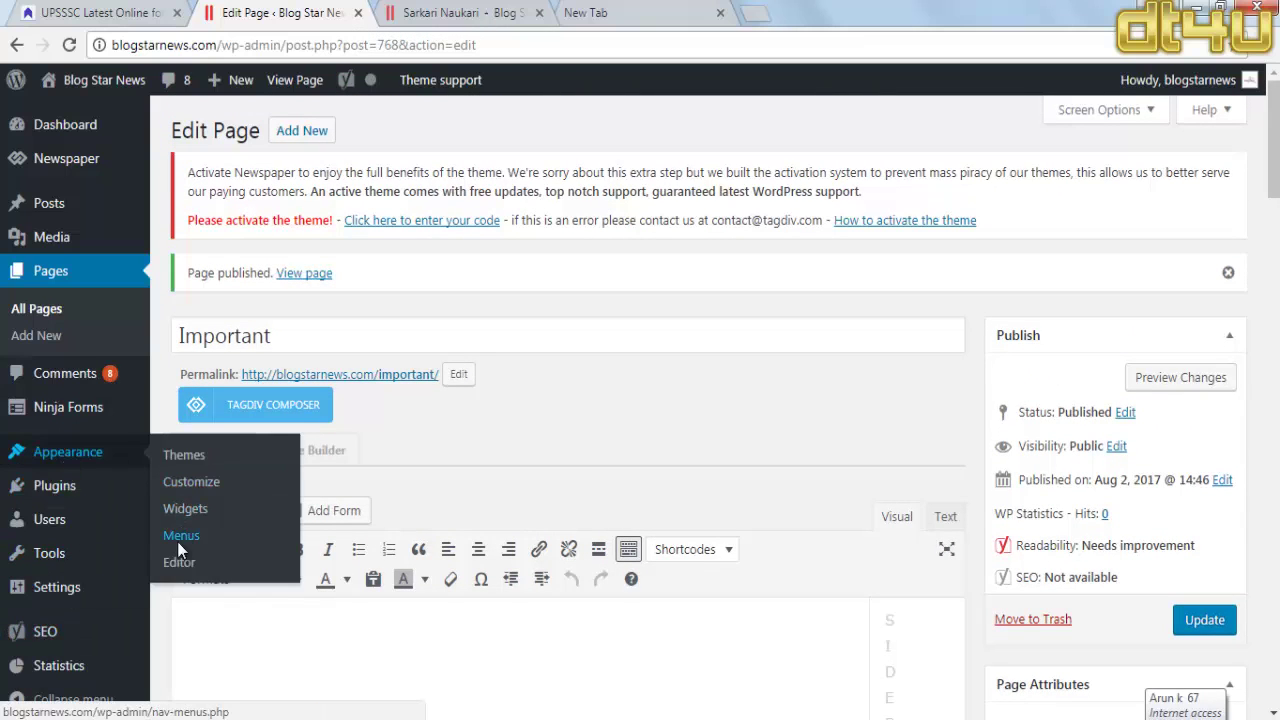
left_click(478, 12)
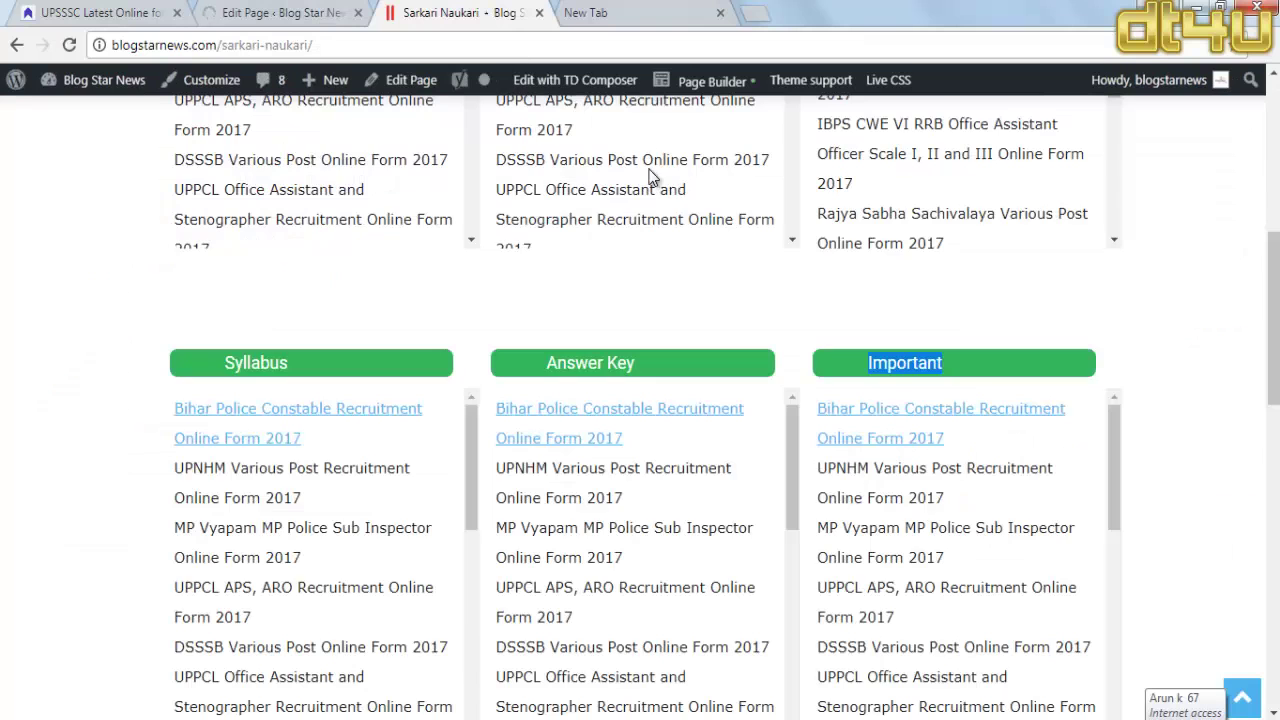
scroll(650, 177, "up", 5)
mouse_move(668, 290)
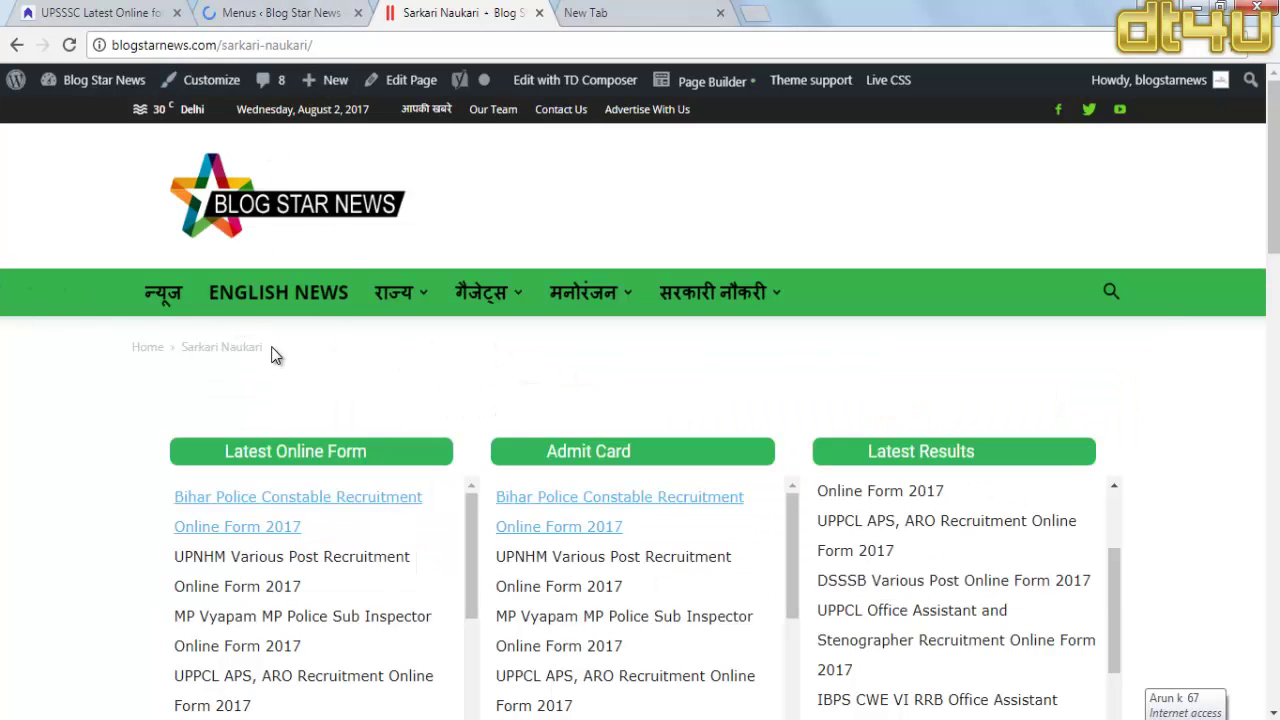
left_click_drag(275, 355, 179, 350)
left_click(282, 11)
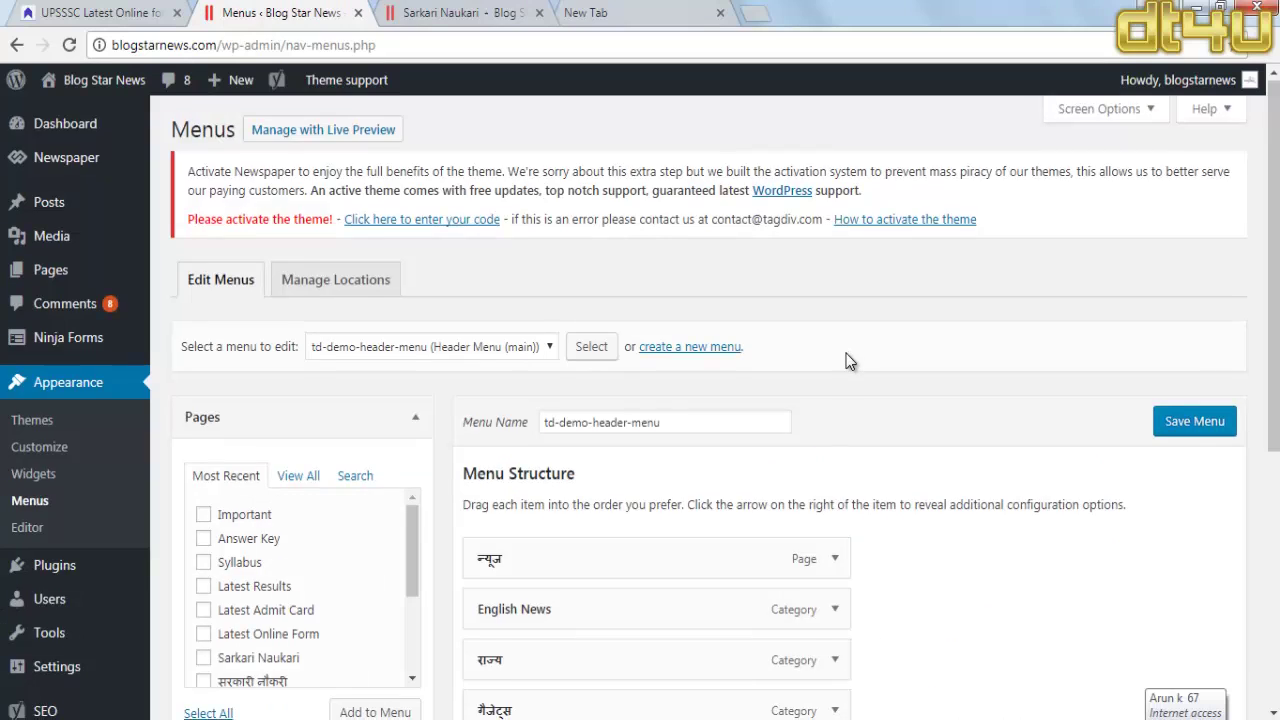
Step: Remove the सरकारी नौकरी category item from the td-demo-header-menu structure
scroll(846, 358, "down", 3)
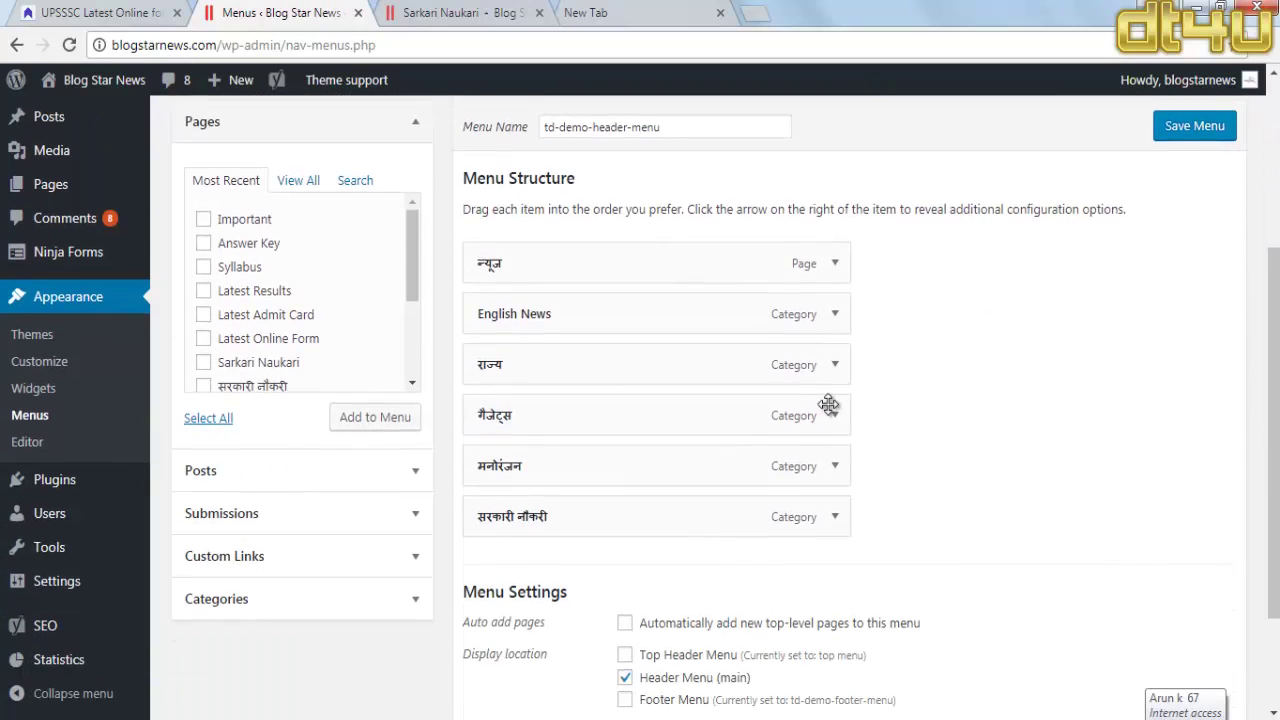
left_click(834, 516)
scroll(640, 530, "down", 1)
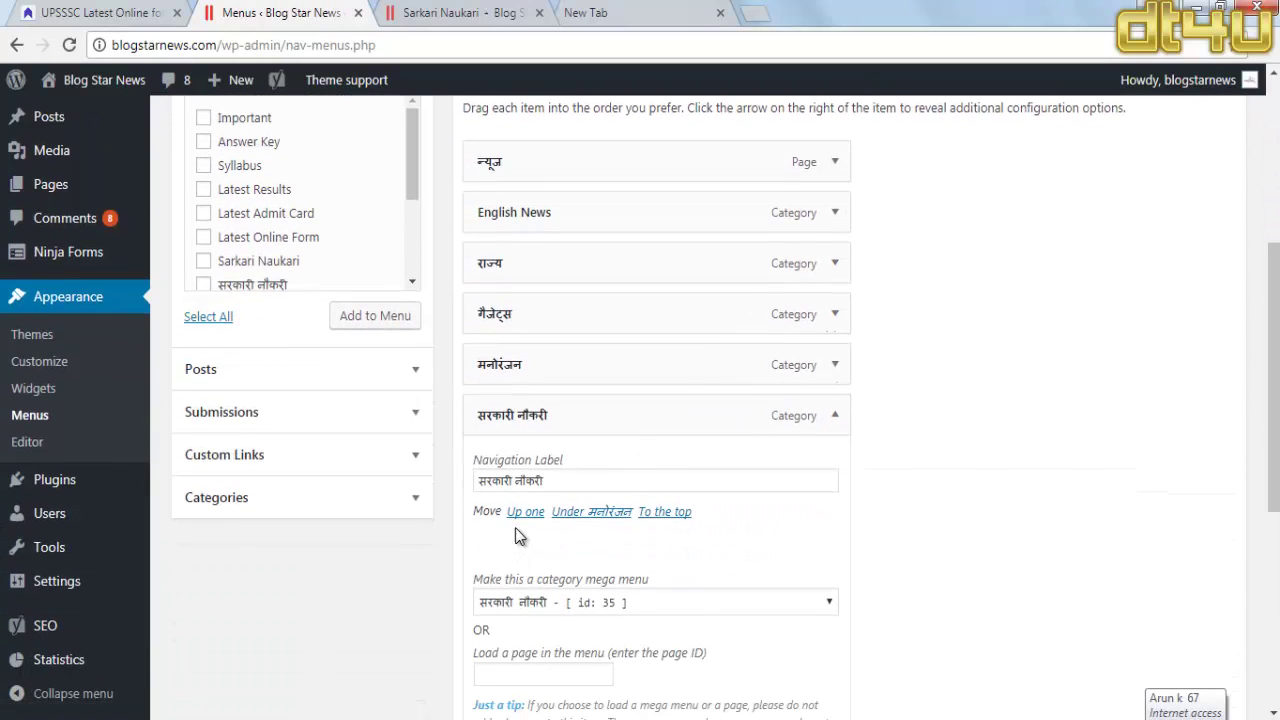
scroll(521, 640, "down", 1)
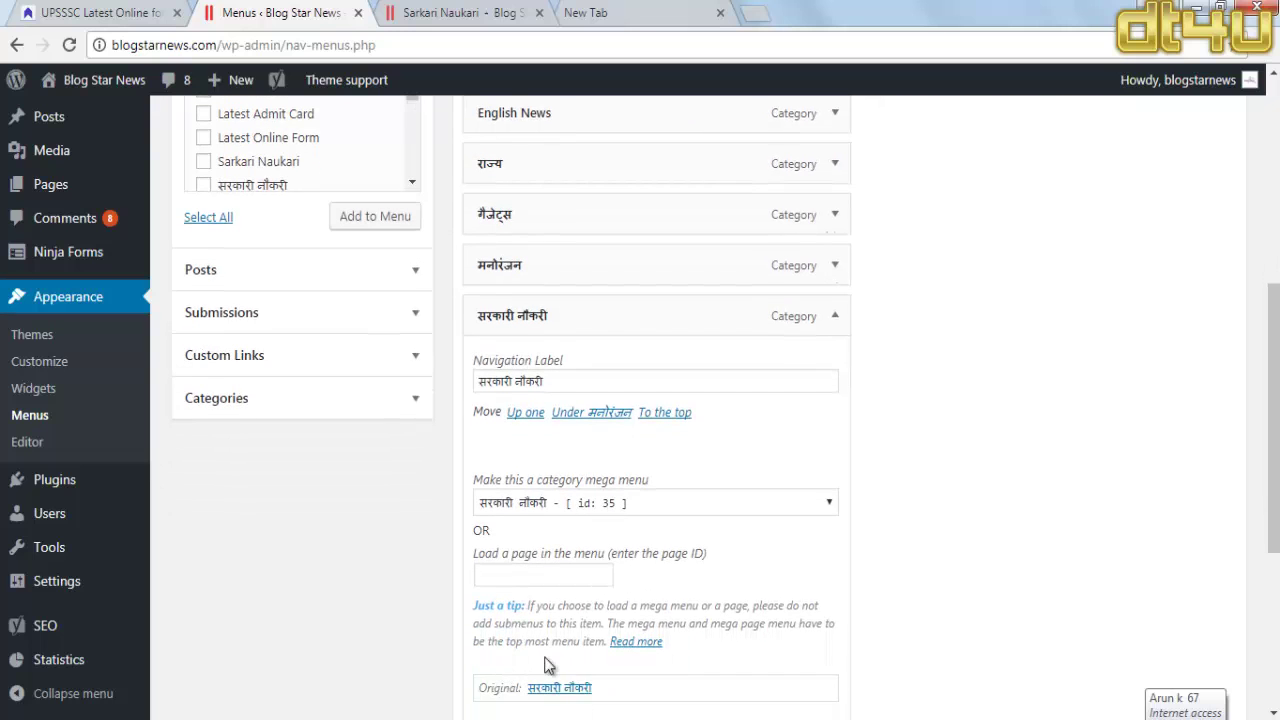
scroll(545, 650, "down", 2)
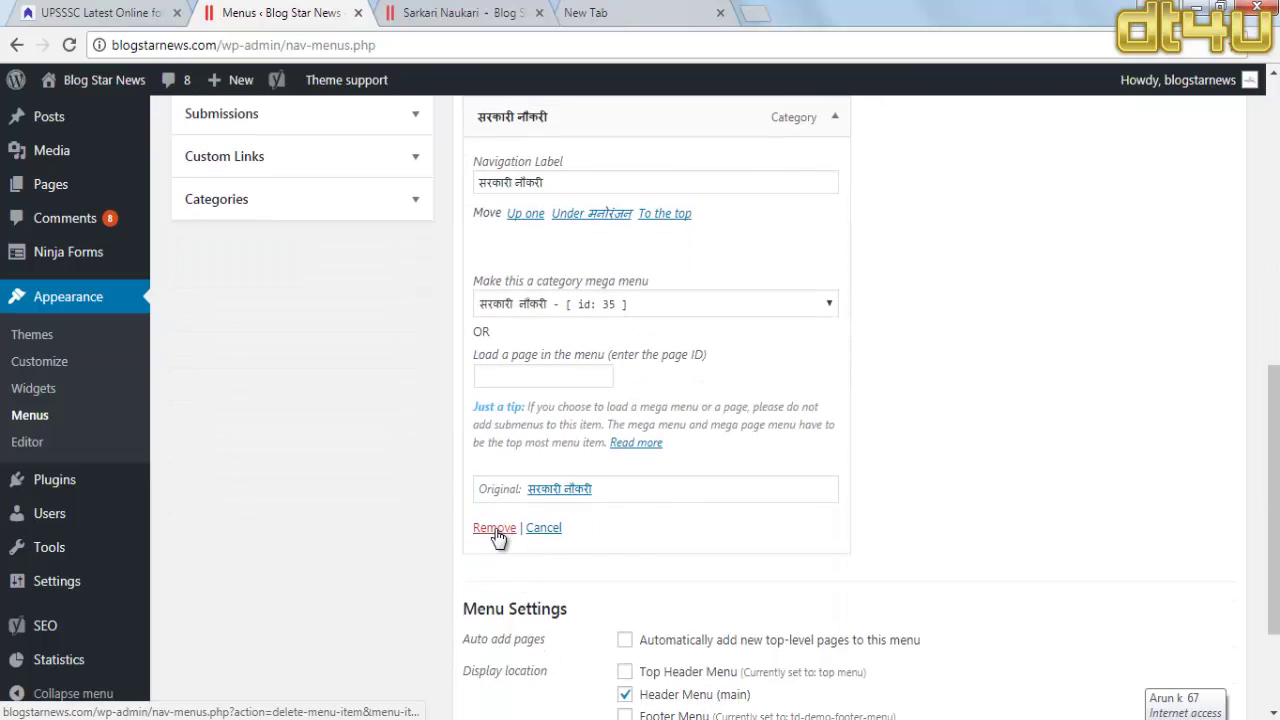
left_click(494, 528)
scroll(640, 355, "up", 1)
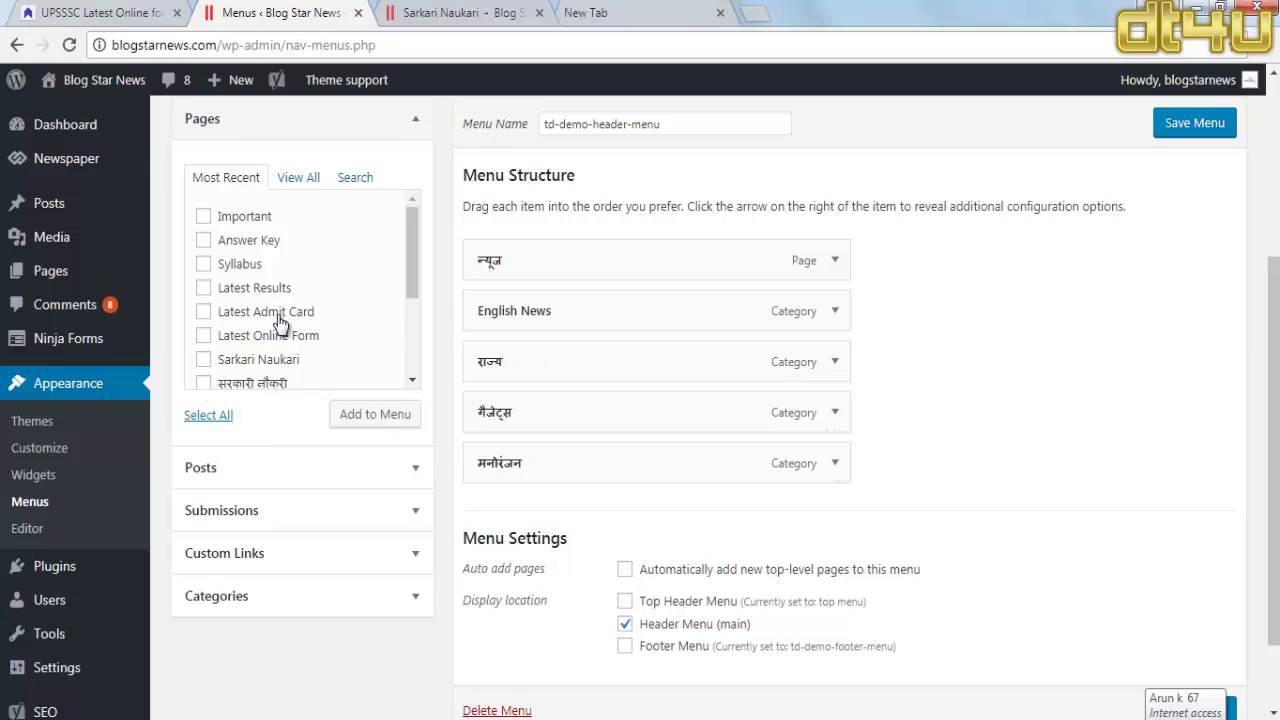
Step: Add the Sarkari Naukari, Latest Online Form, Latest Admit Card, Latest Results, Syllabus, Answer Key and Important pages to the header menu
scroll(280, 320, "down", 1)
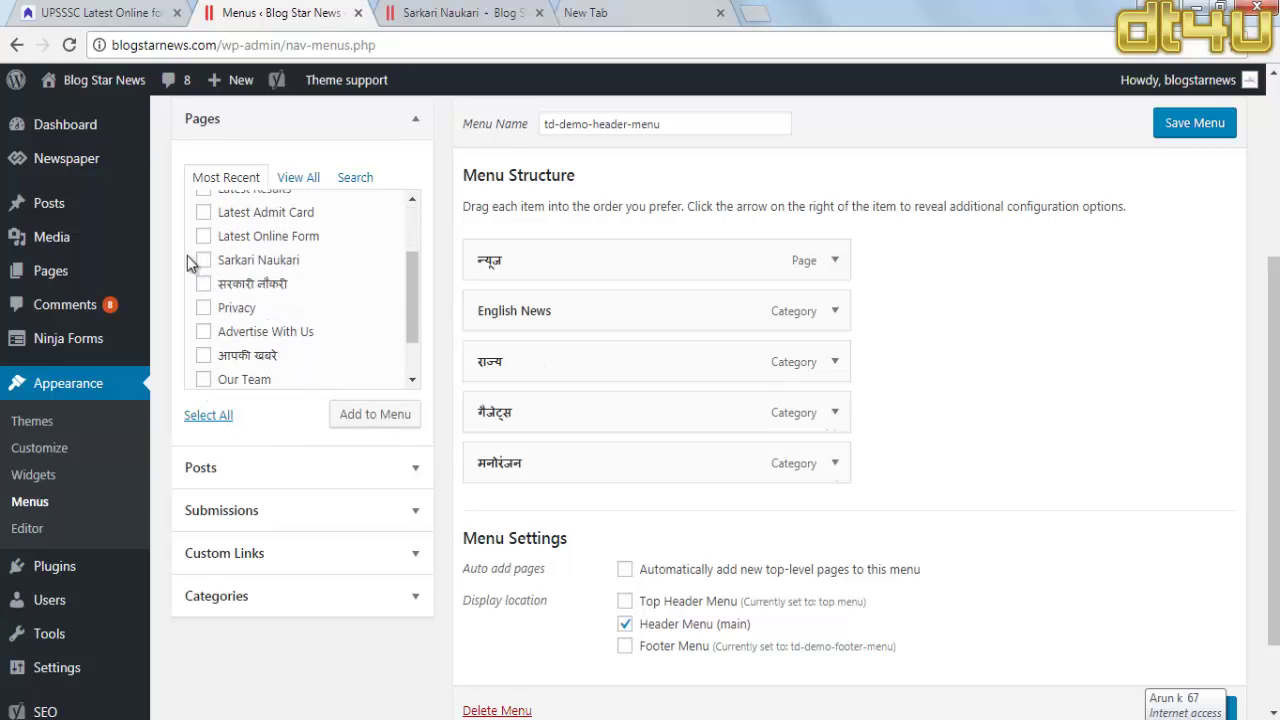
left_click(203, 262)
left_click(204, 237)
left_click(204, 213)
left_click(414, 204)
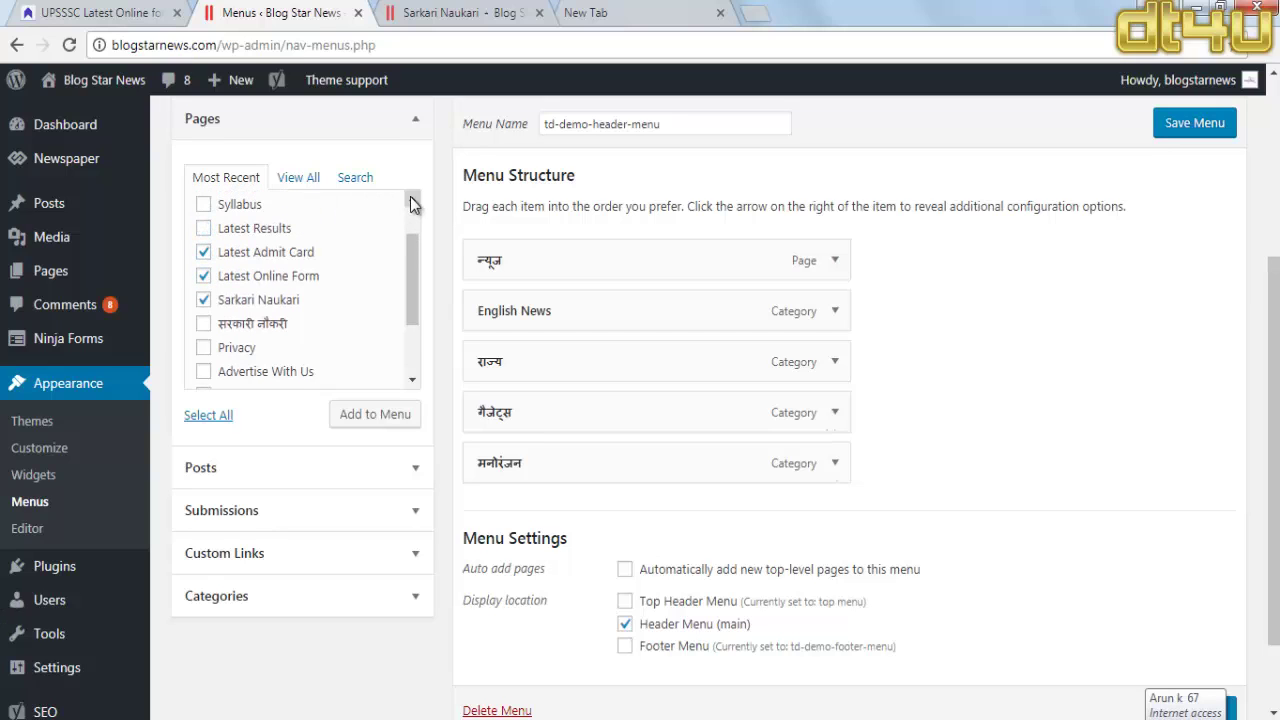
left_click(204, 229)
left_click(204, 206)
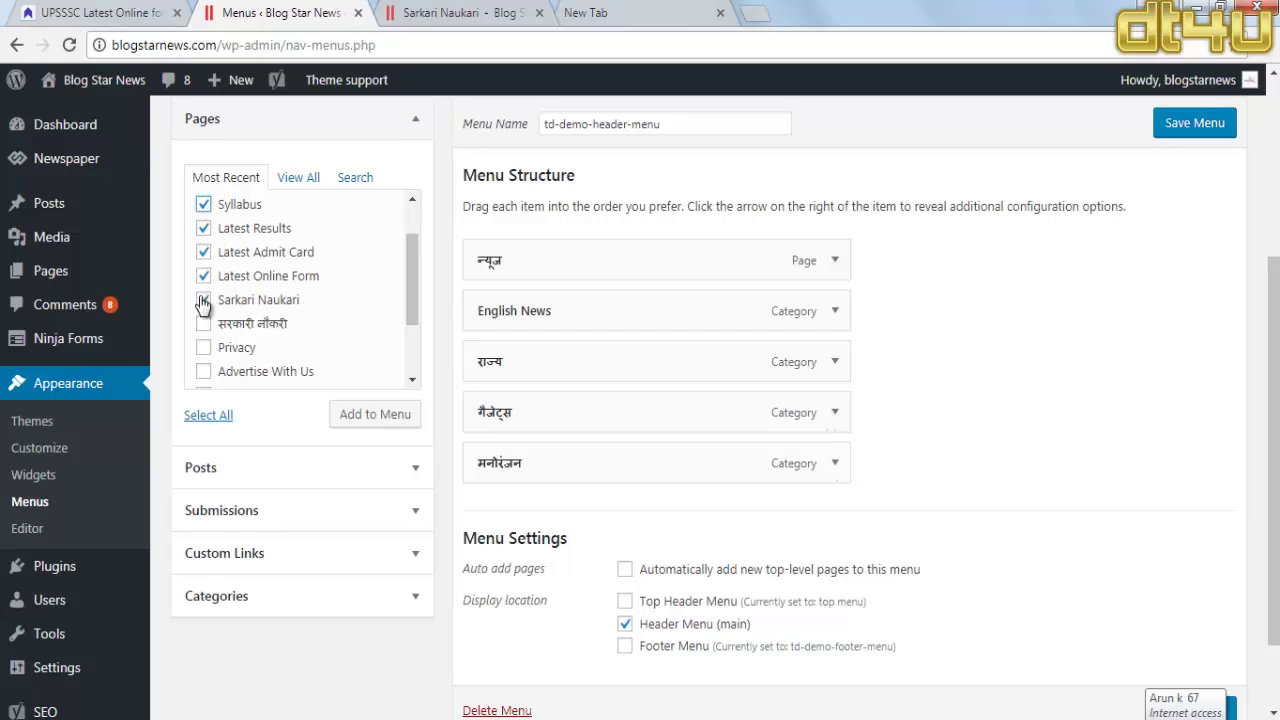
left_click(412, 198)
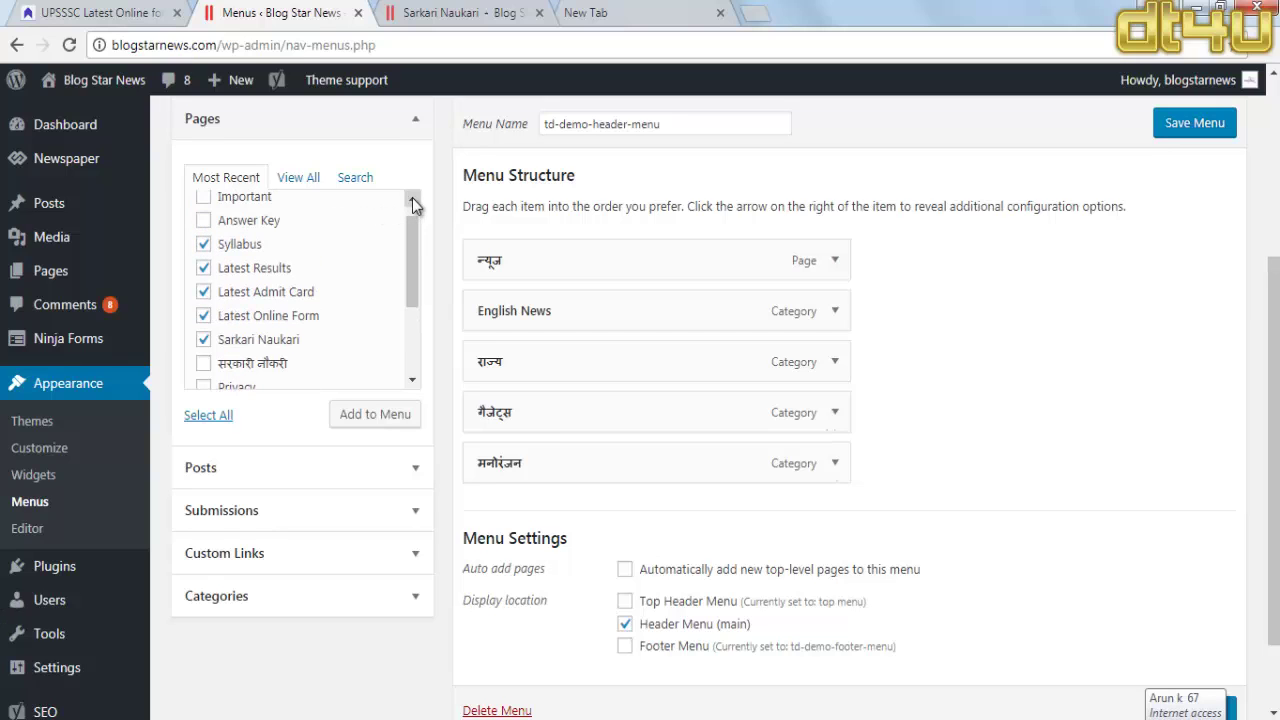
left_click(204, 220)
left_click(204, 197)
left_click(366, 415)
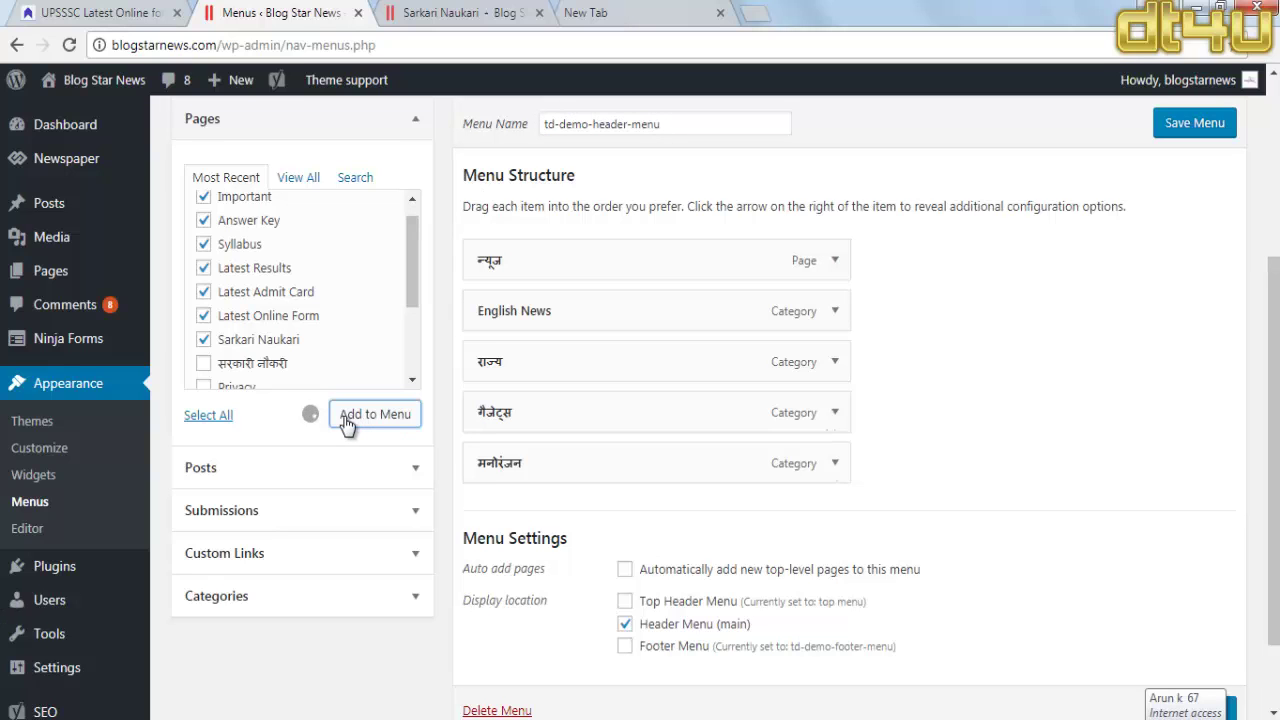
scroll(1007, 313, "down", 1)
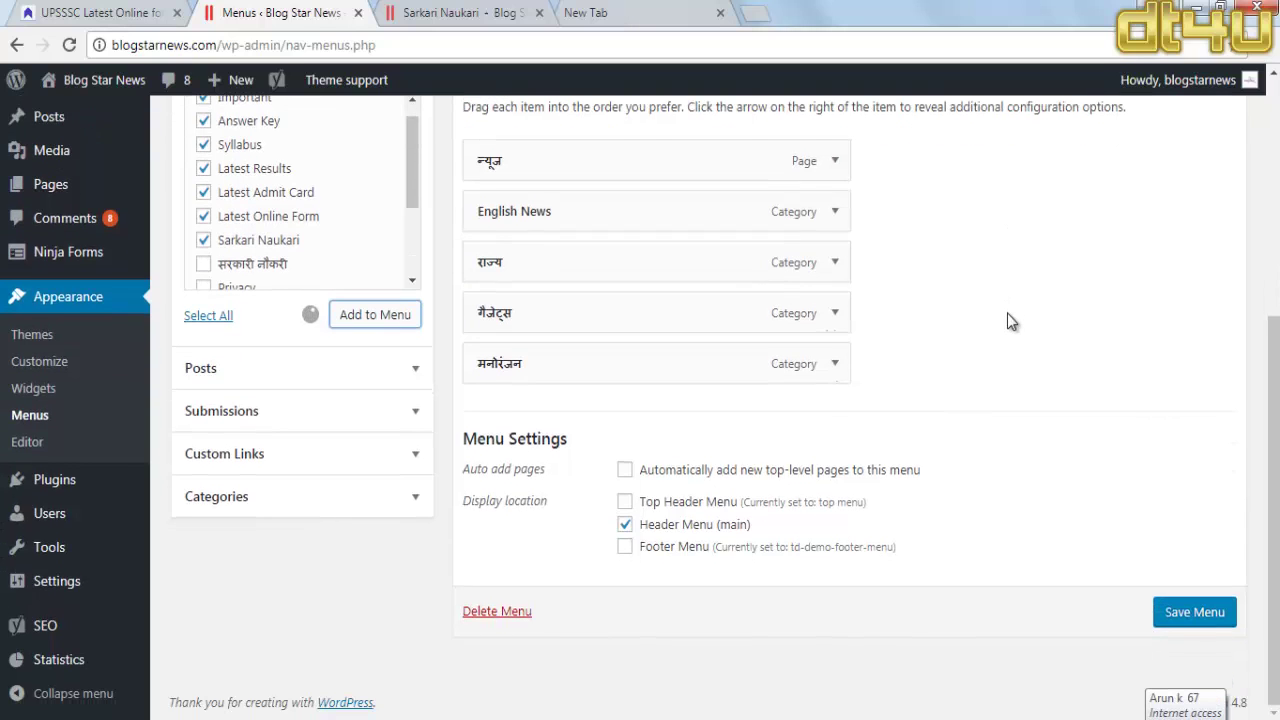
scroll(410, 268, "down", 3)
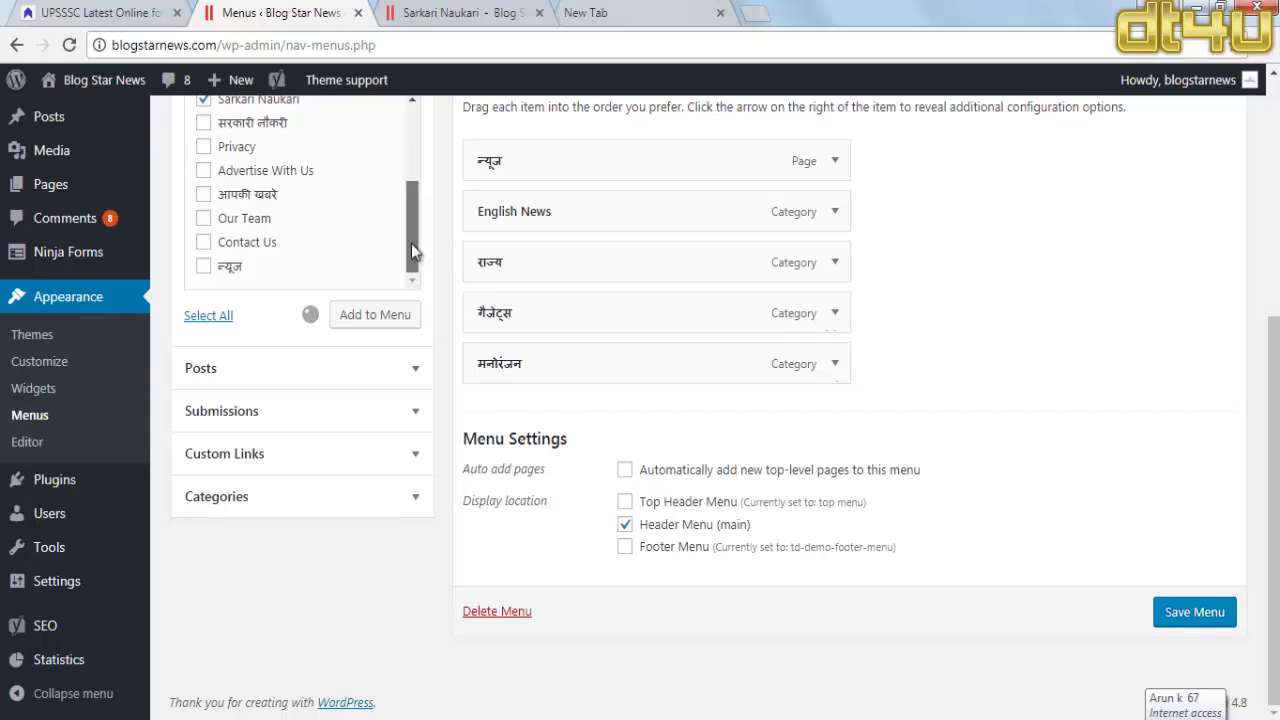
scroll(411, 243, "up", 3)
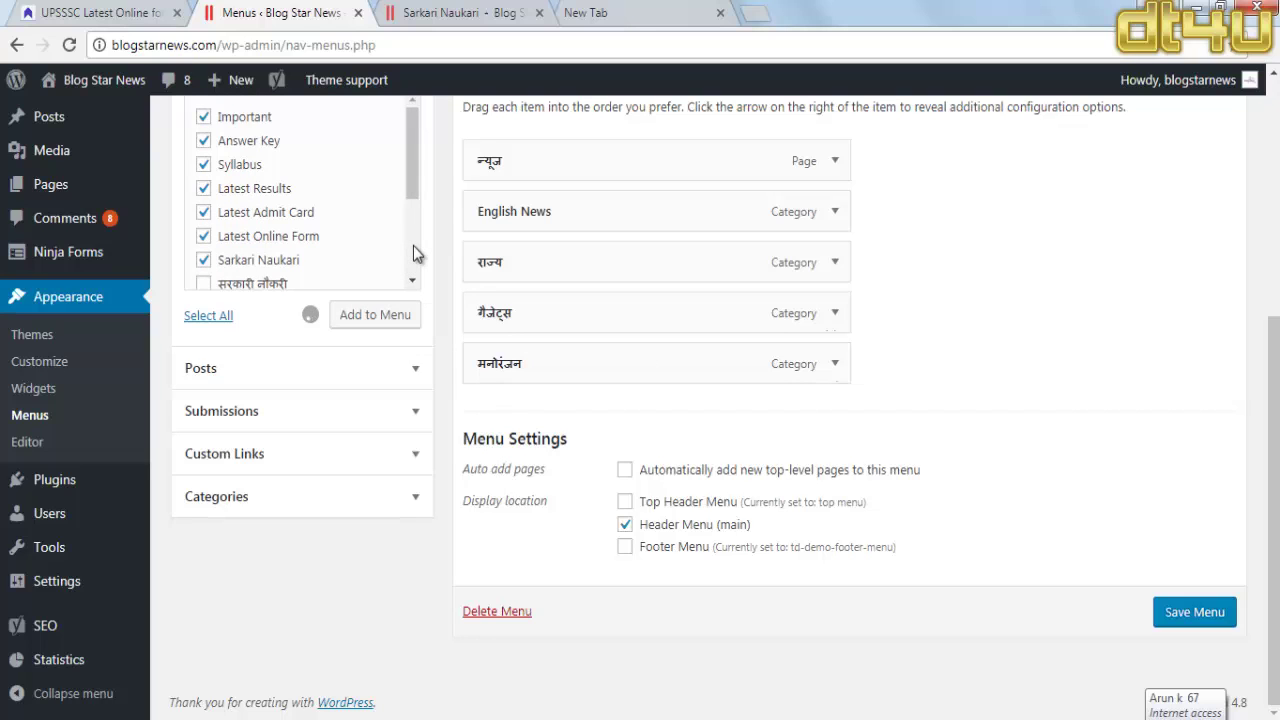
scroll(413, 246, "down", 3)
left_click_drag(413, 246, 426, 159)
scroll(1080, 364, "up", 3)
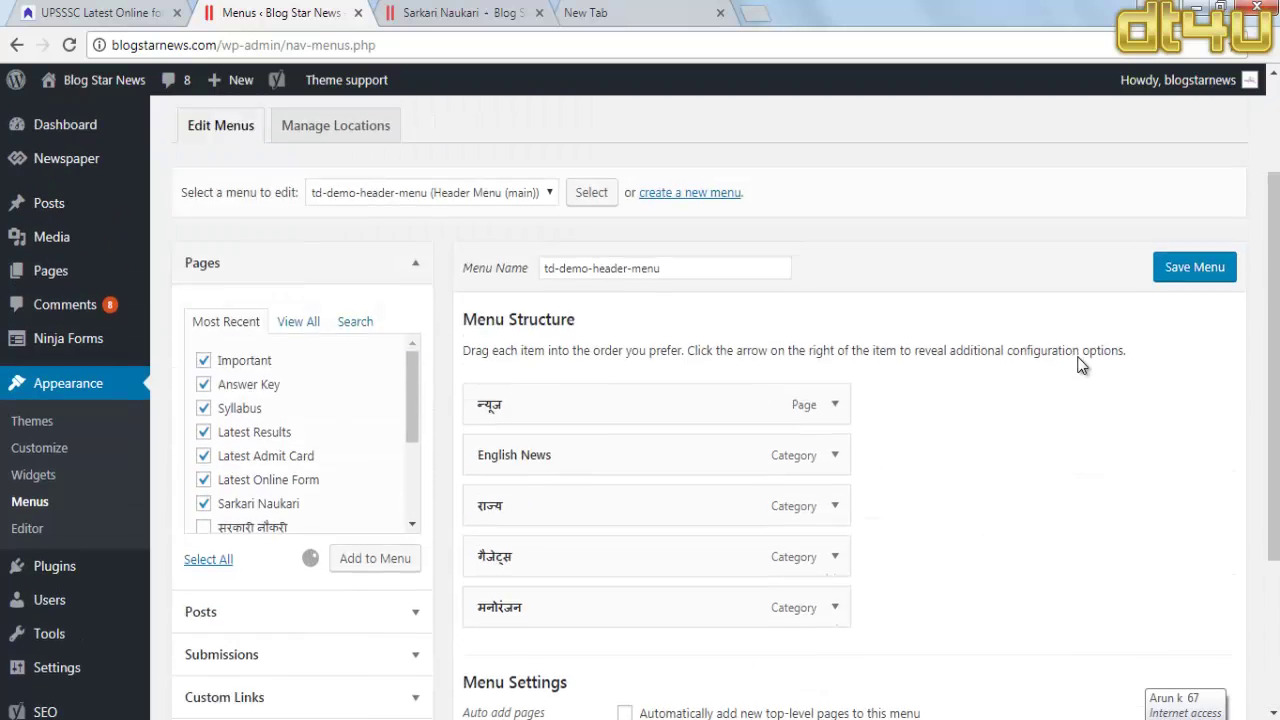
scroll(1078, 363, "up", 3)
Step: Try placing the Sarkari Naukari item above मनोरंजन and below Important in the menu order, checking the live navigation in between
scroll(1068, 374, "down", 2)
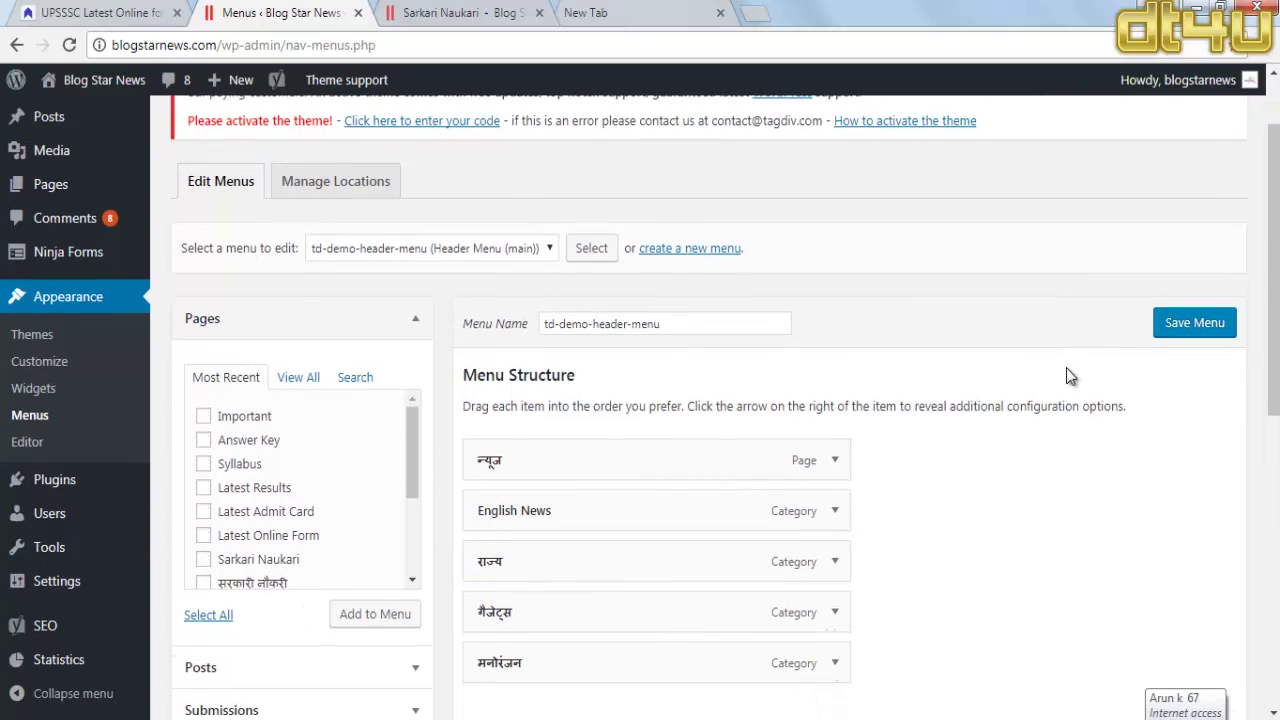
scroll(449, 514, "down", 3)
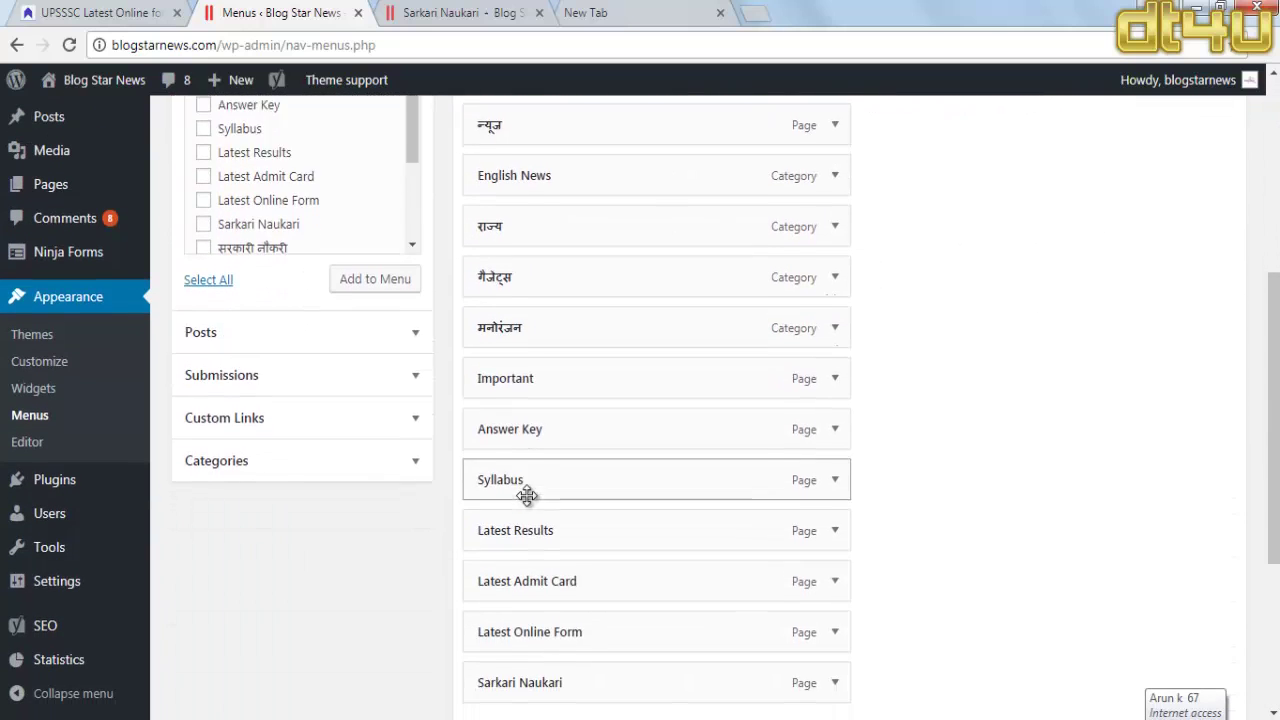
scroll(527, 496, "down", 1)
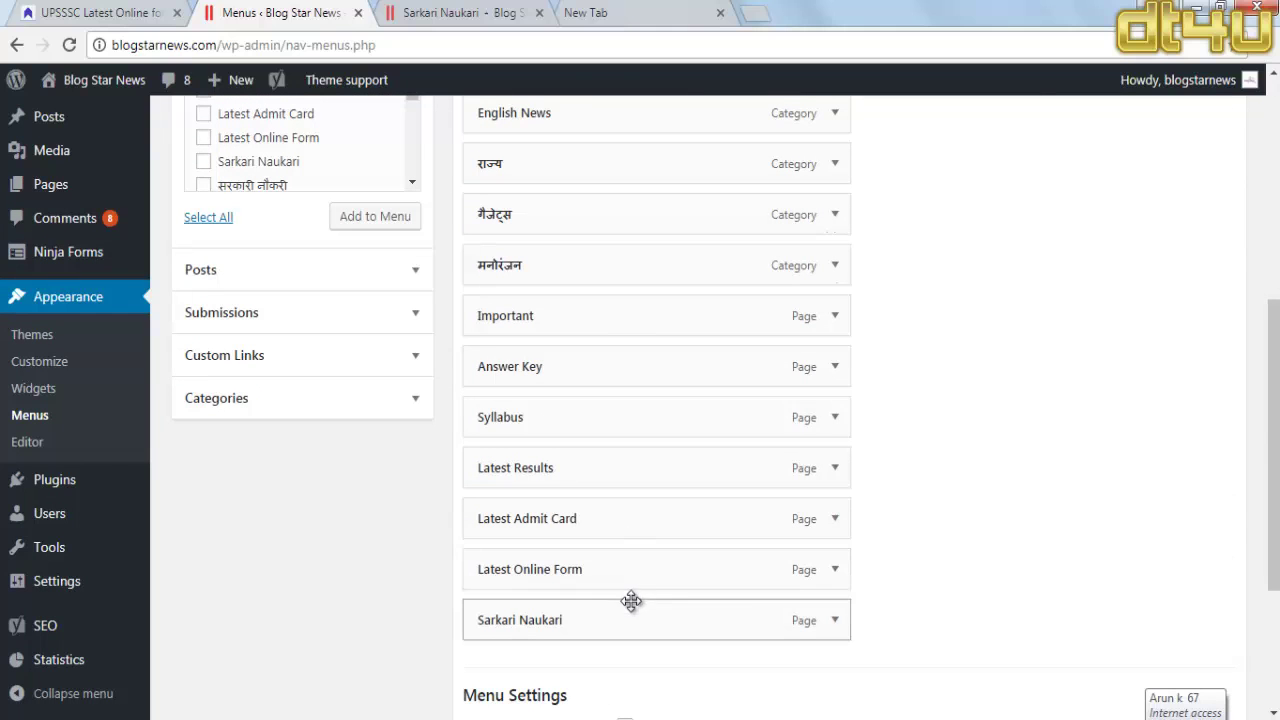
left_click_drag(628, 618, 626, 266)
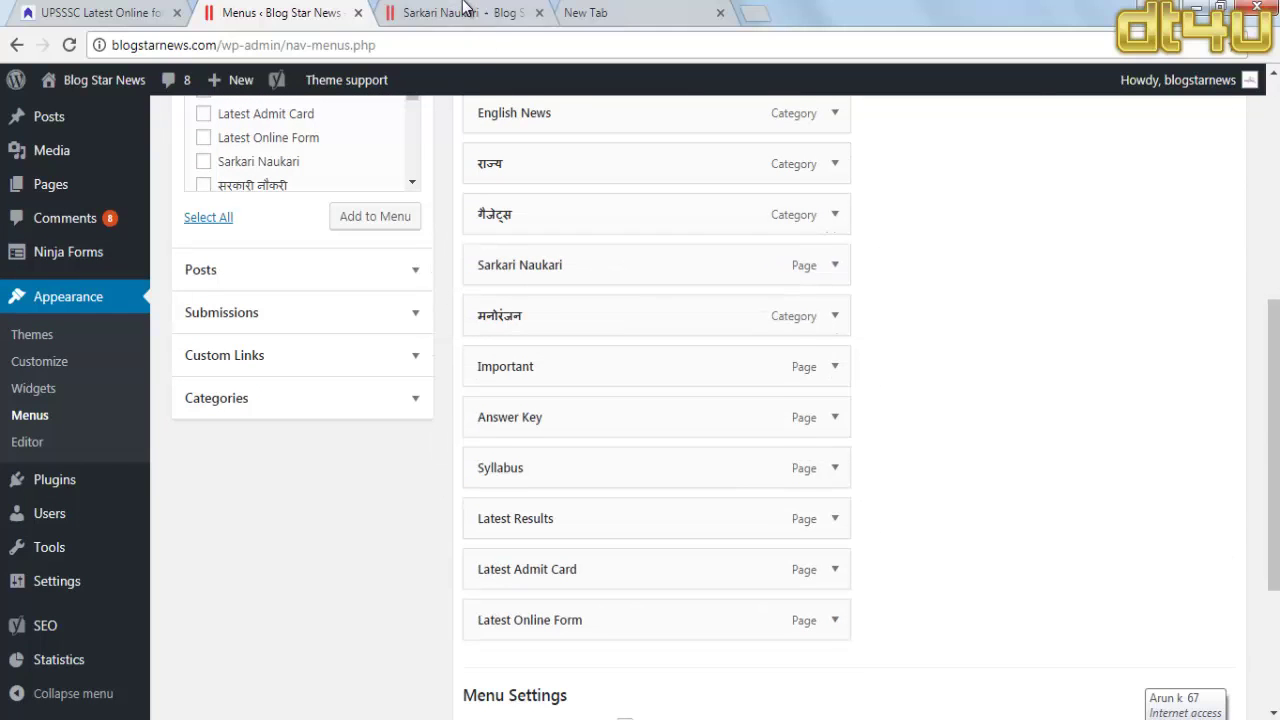
left_click(463, 12)
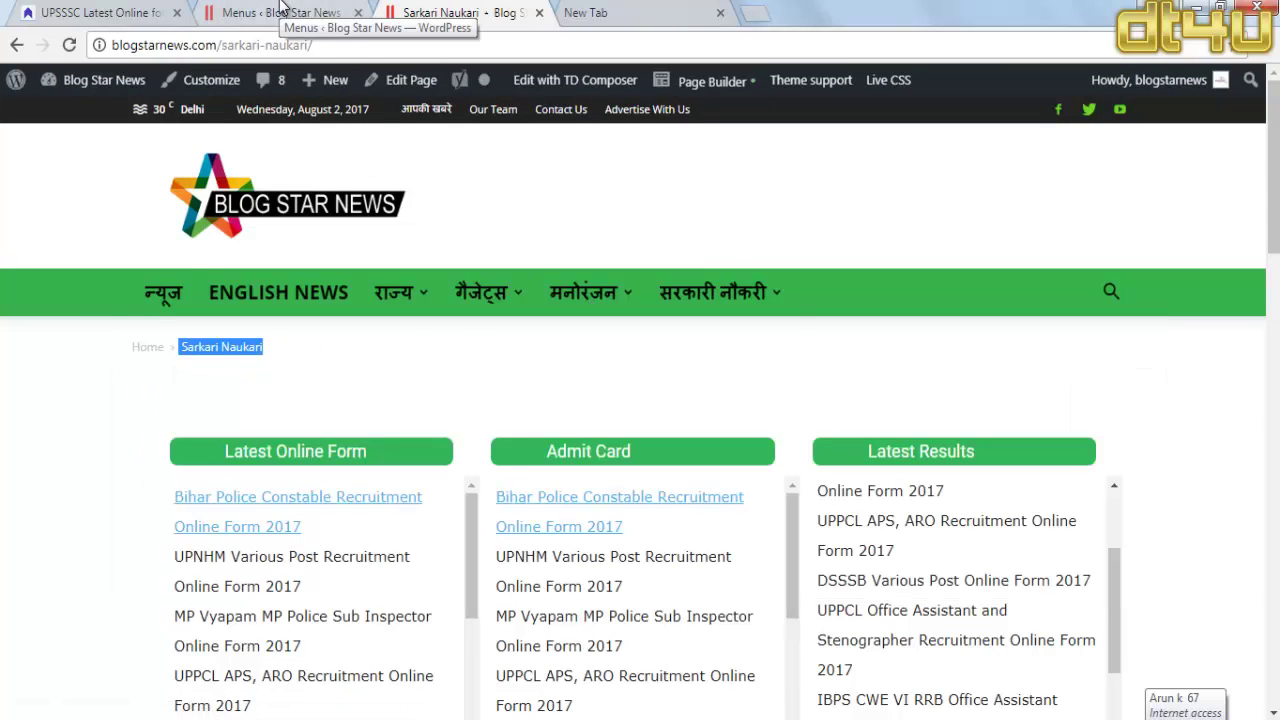
left_click(280, 10)
left_click_drag(580, 263, 577, 366)
Step: Move the Sarkari Naukari item directly below न्यूज in the header menu structure
scroll(723, 357, "up", 2)
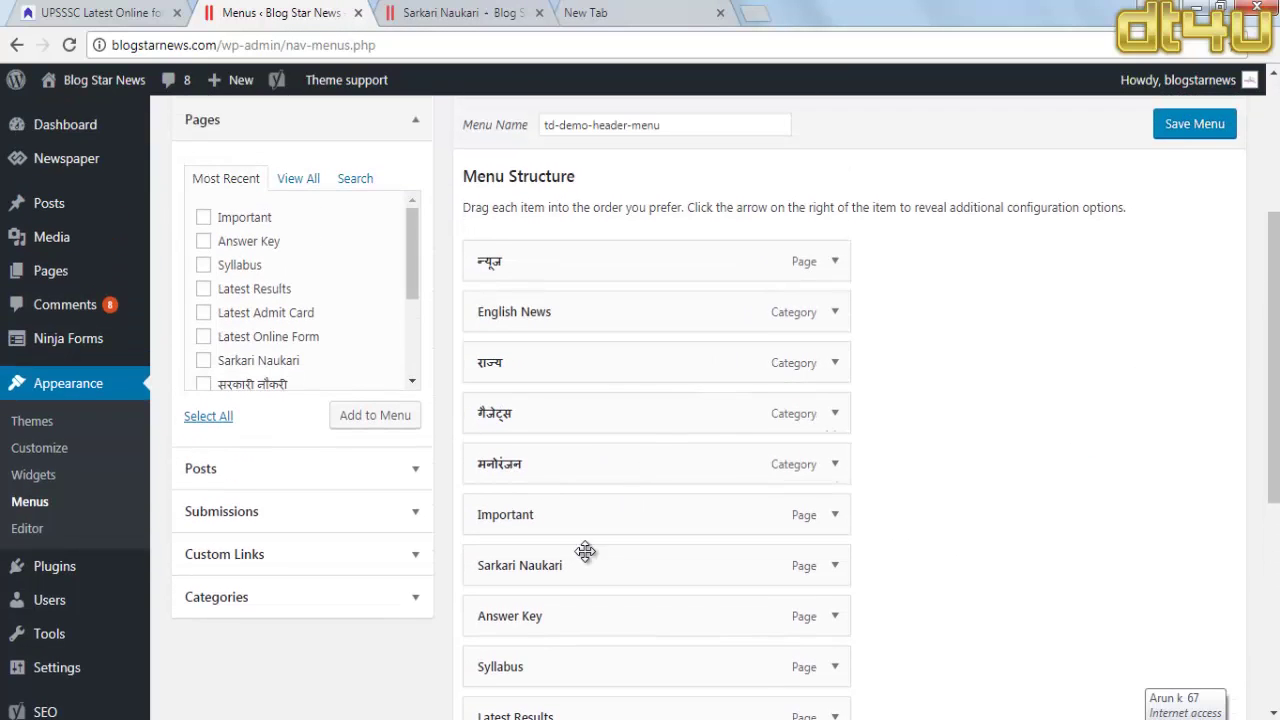
scroll(543, 617, "down", 1)
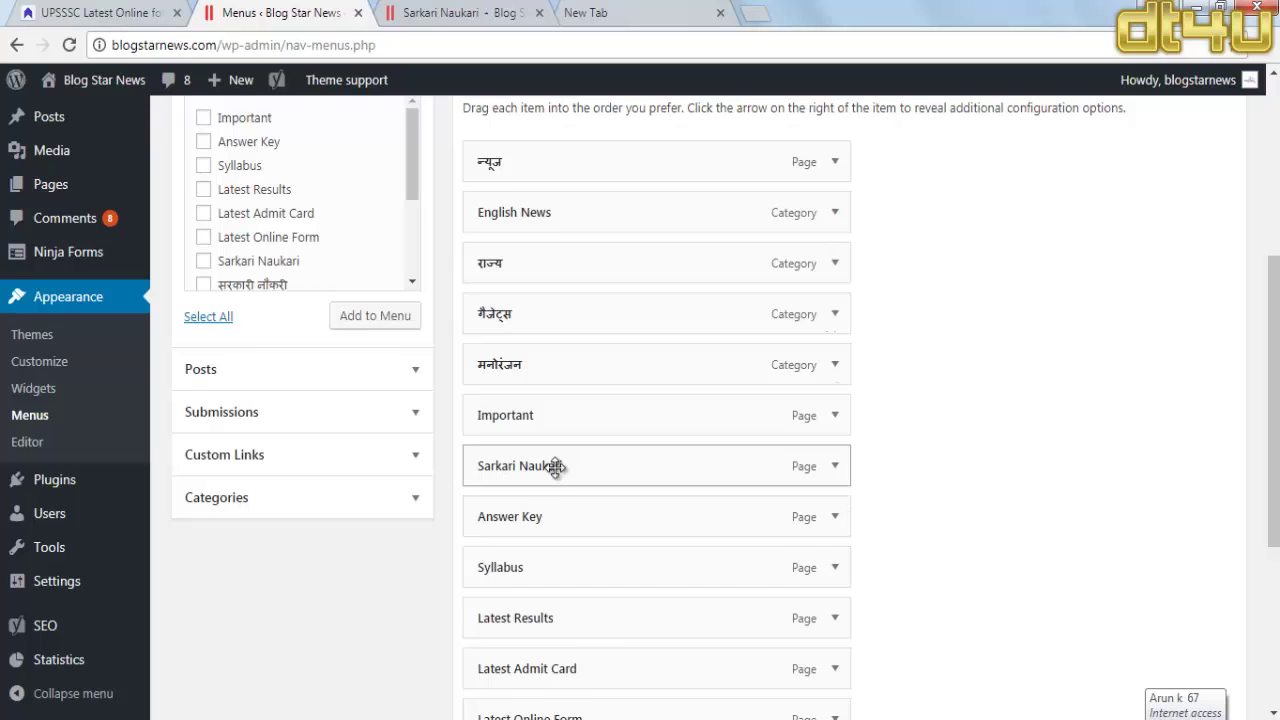
left_click_drag(555, 467, 551, 213)
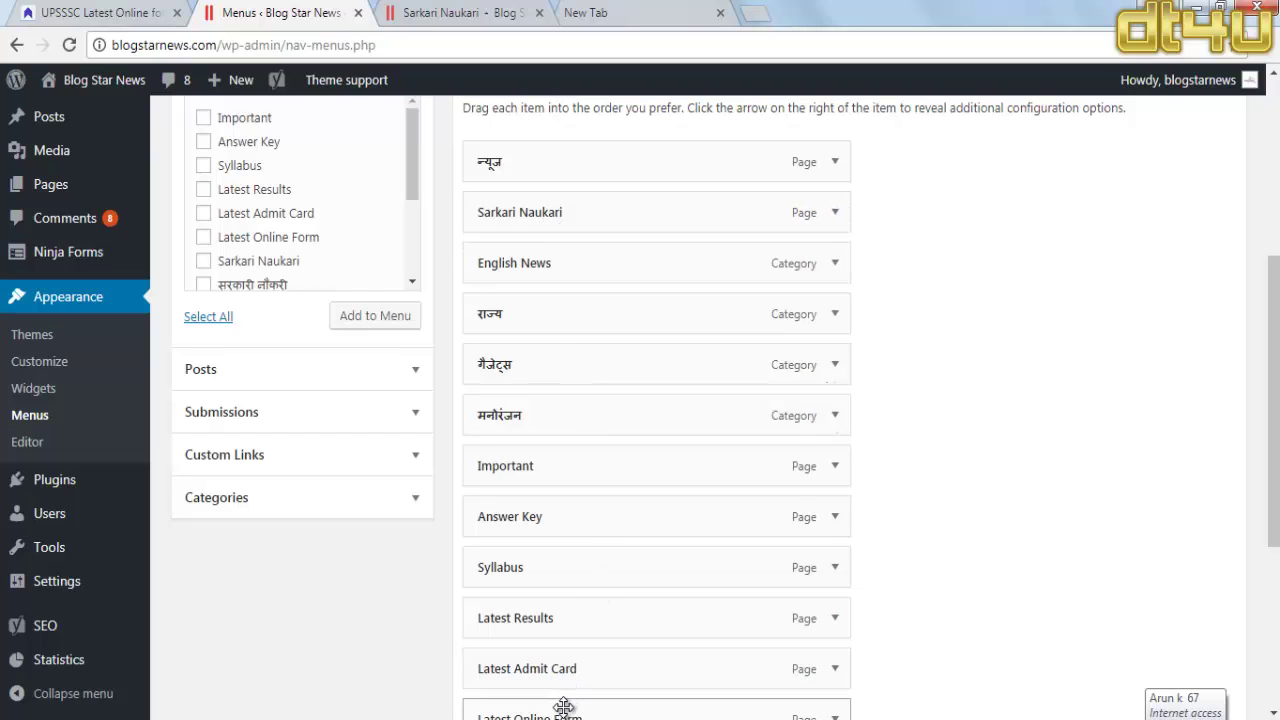
Step: Nest Latest Online Form, Latest Admit Card, Latest Results, Syllabus, Answer Key and Important, in that order, as sub items of Sarkari Naukari
left_click_drag(563, 712, 591, 246)
scroll(586, 357, "down", 1)
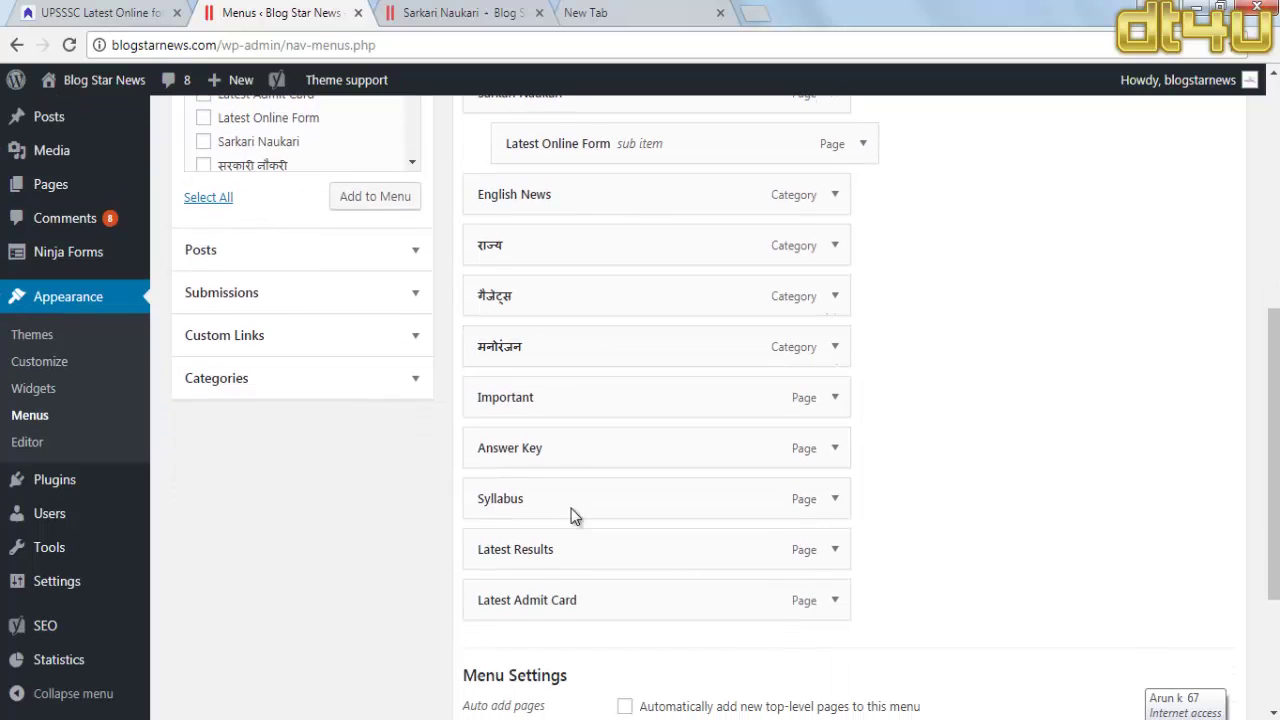
left_click_drag(563, 600, 611, 206)
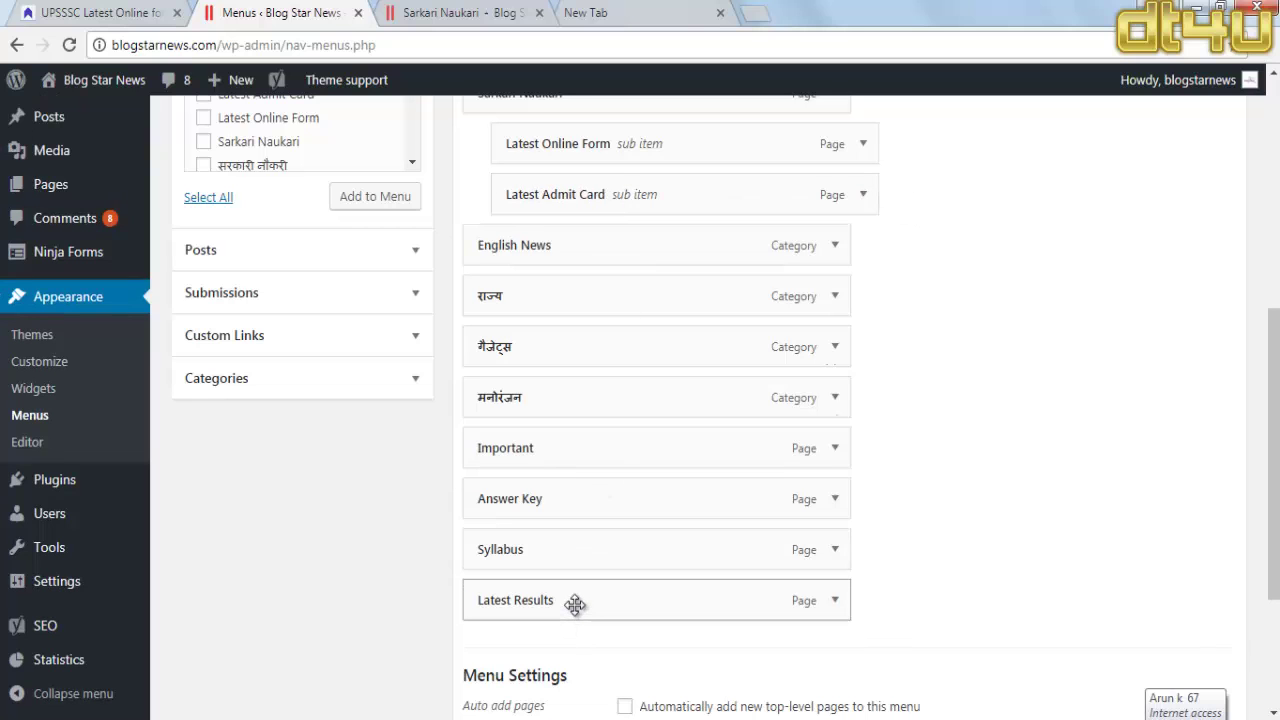
left_click_drag(575, 604, 607, 250)
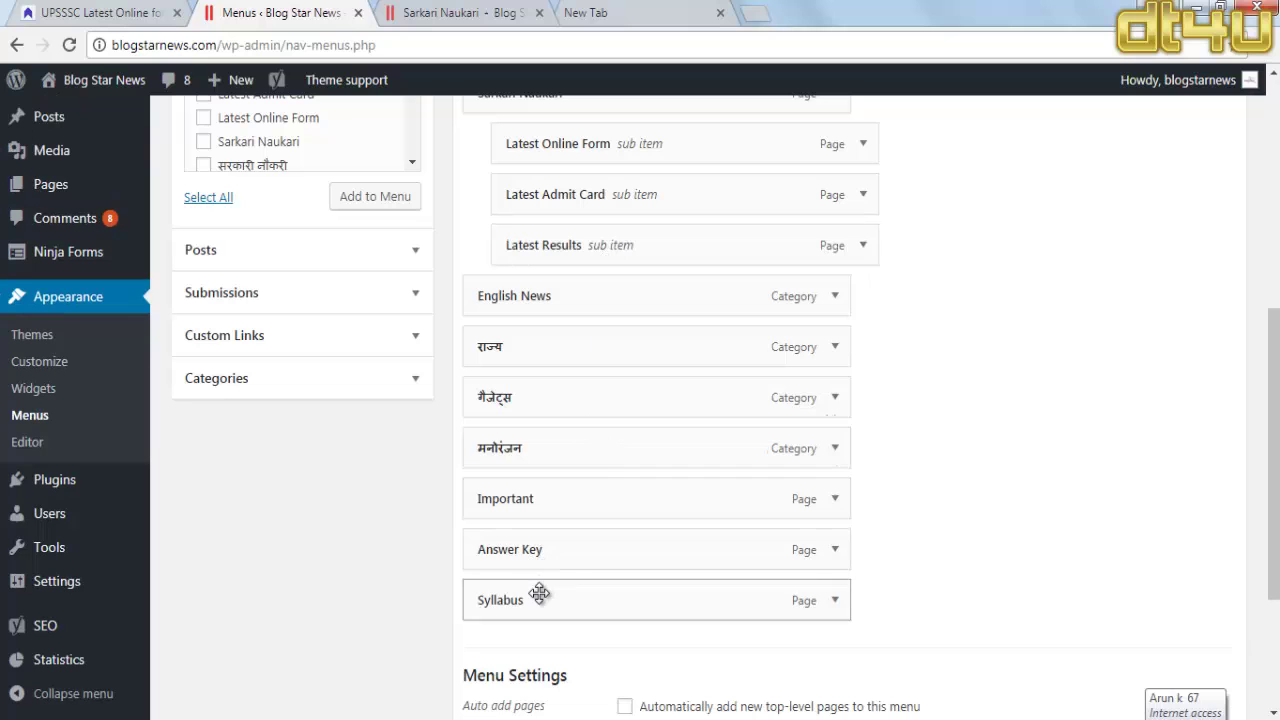
left_click_drag(539, 594, 582, 296)
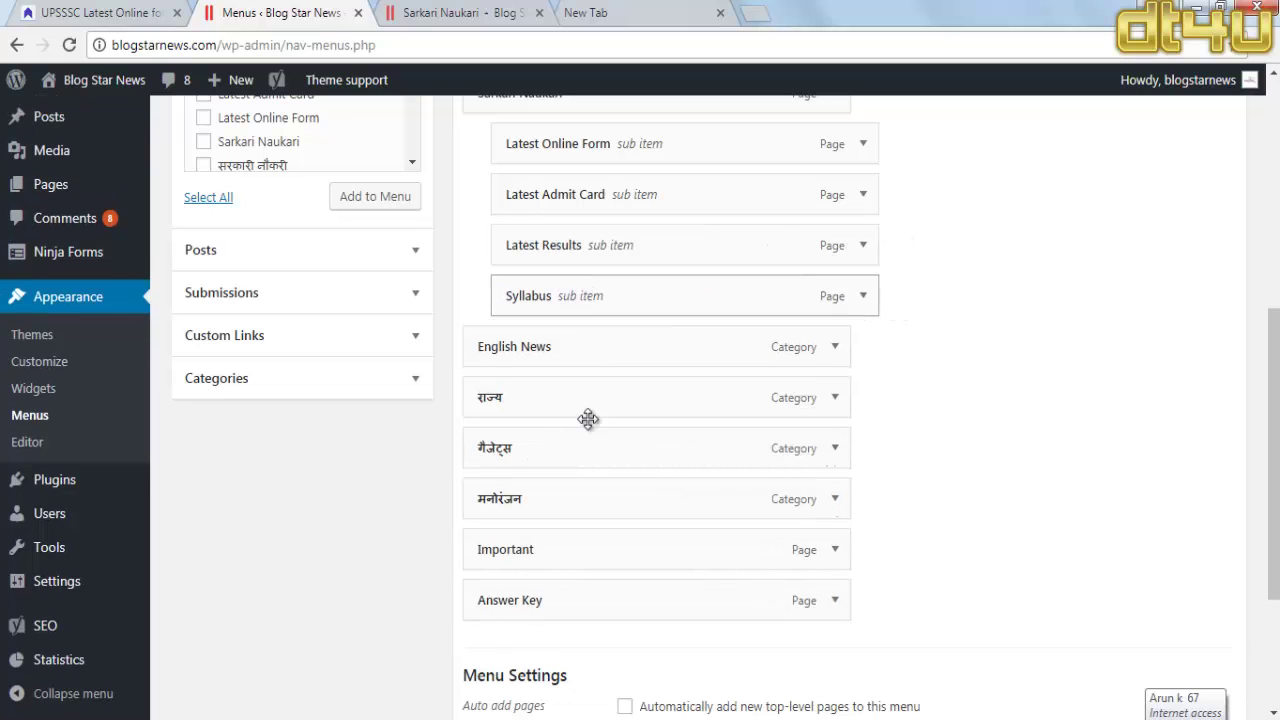
left_click_drag(571, 591, 608, 355)
left_click_drag(603, 591, 637, 391)
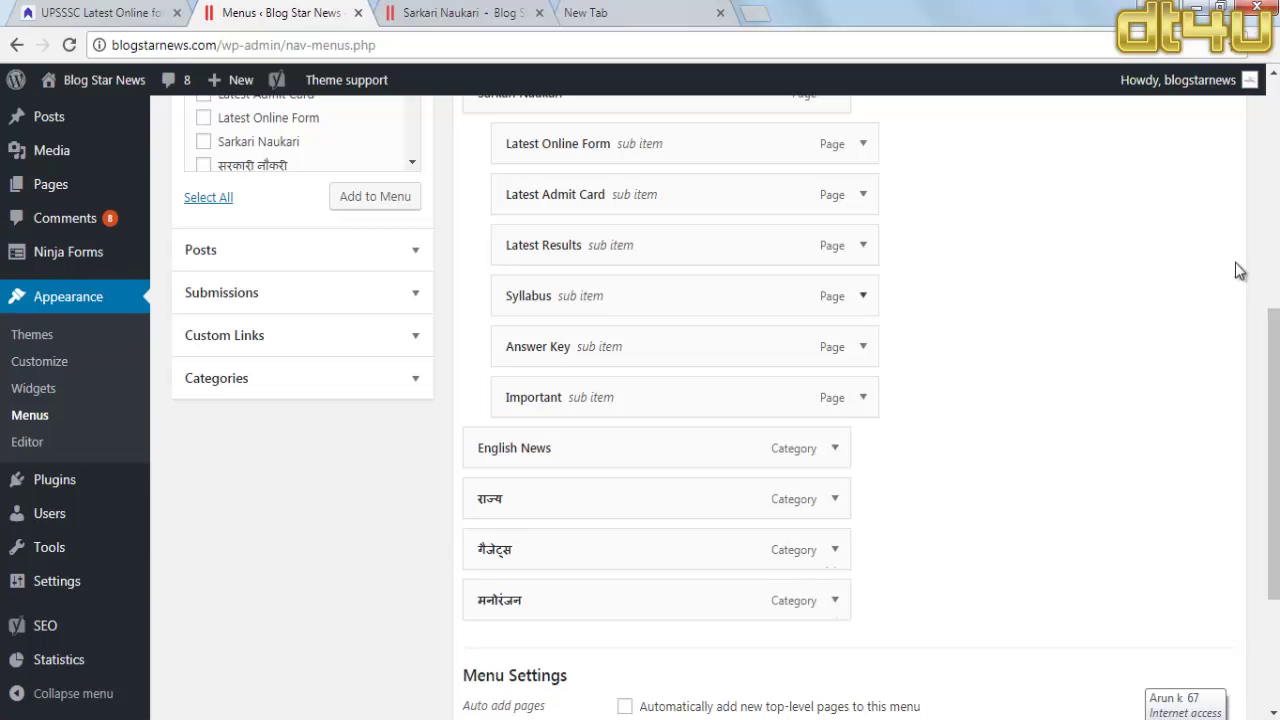
Step: Save the td-demo-header-menu with its new Sarkari Naukari sub items
left_click_drag(1273, 325, 1270, 440)
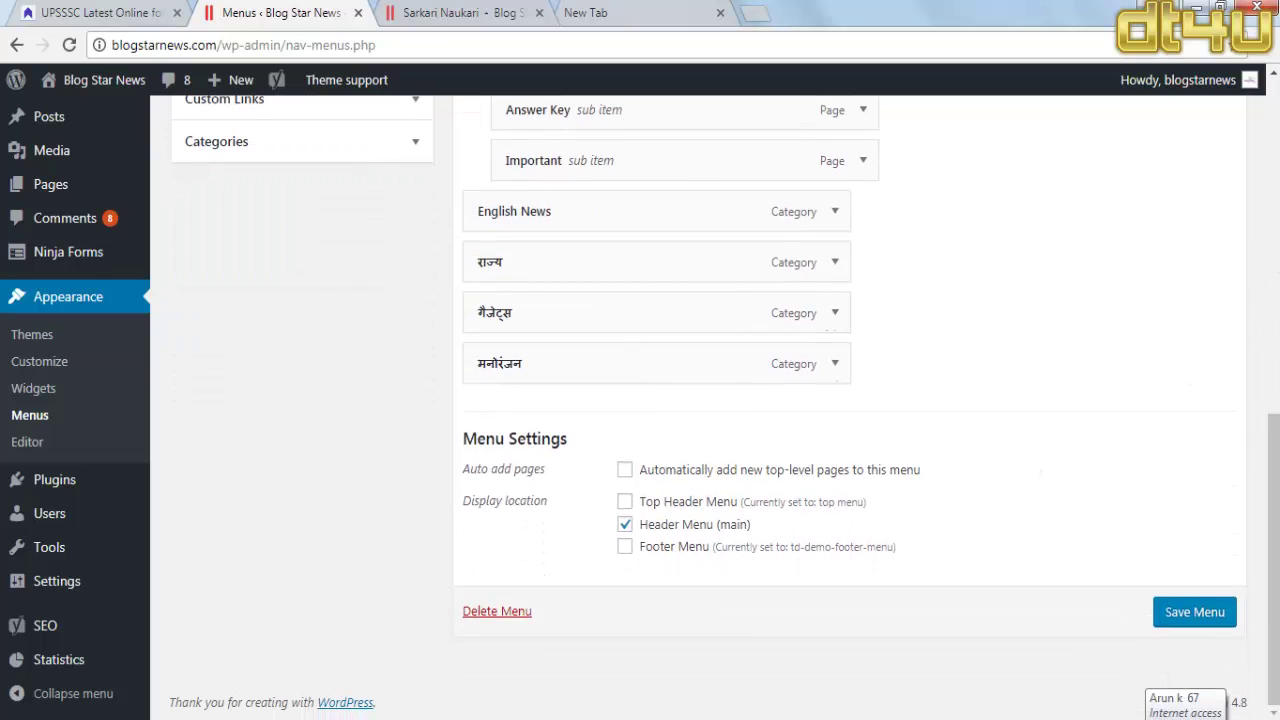
scroll(715, 407, "up", 6)
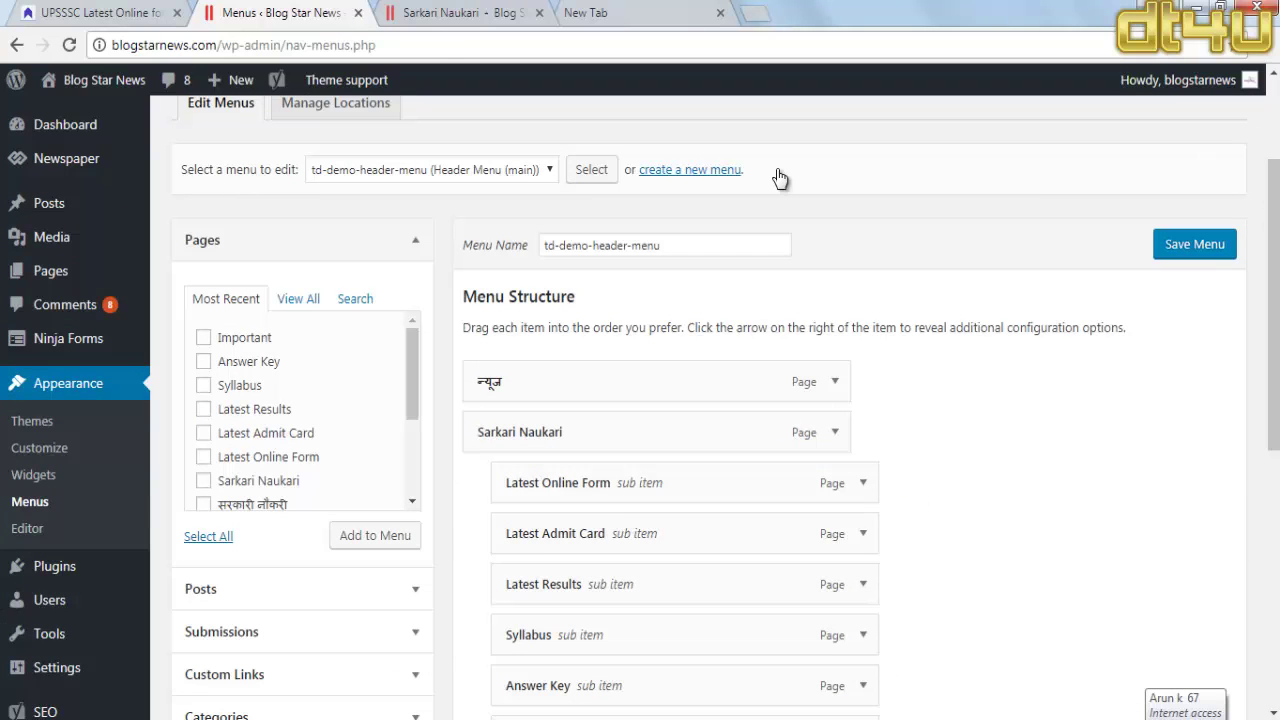
left_click(1203, 250)
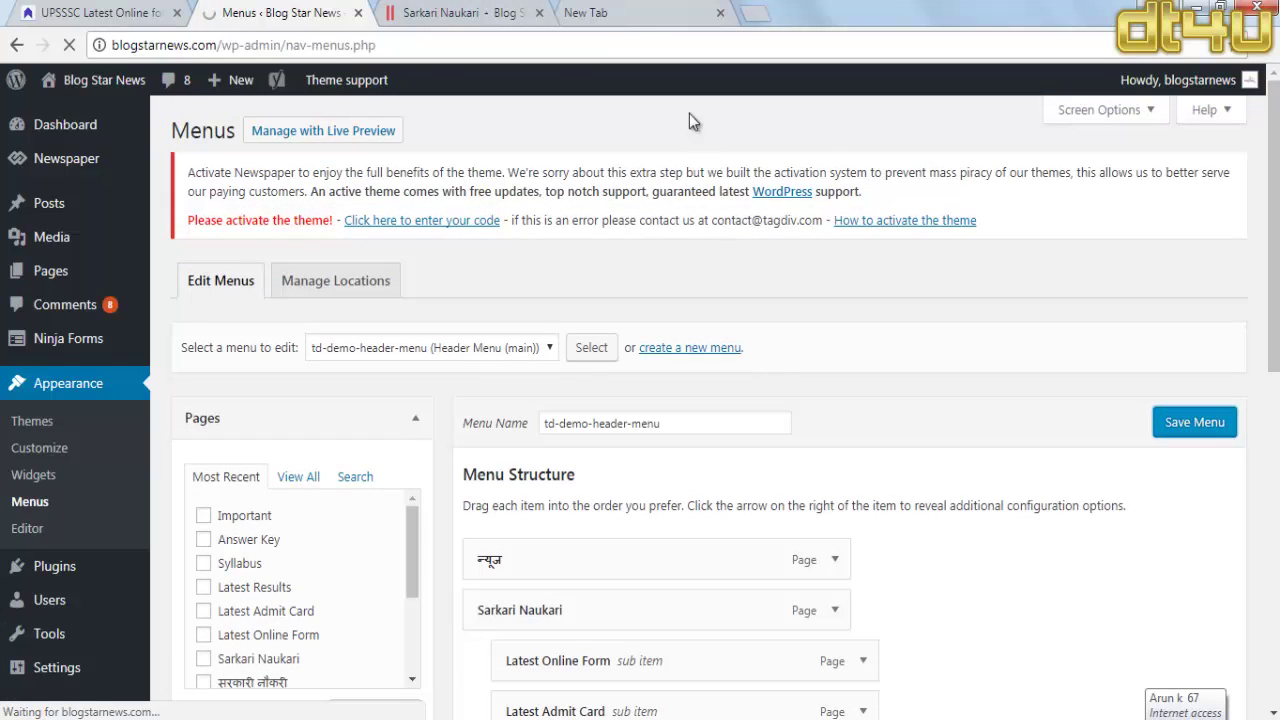
left_click(470, 8)
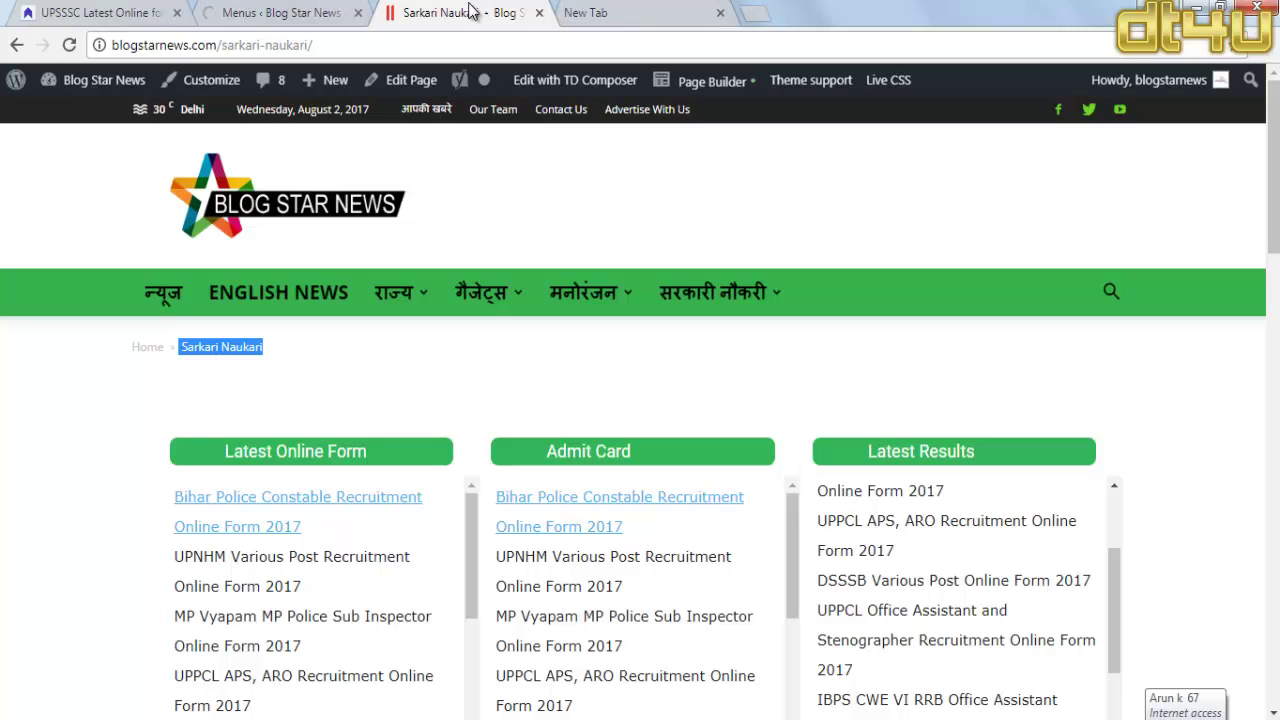
left_click(323, 13)
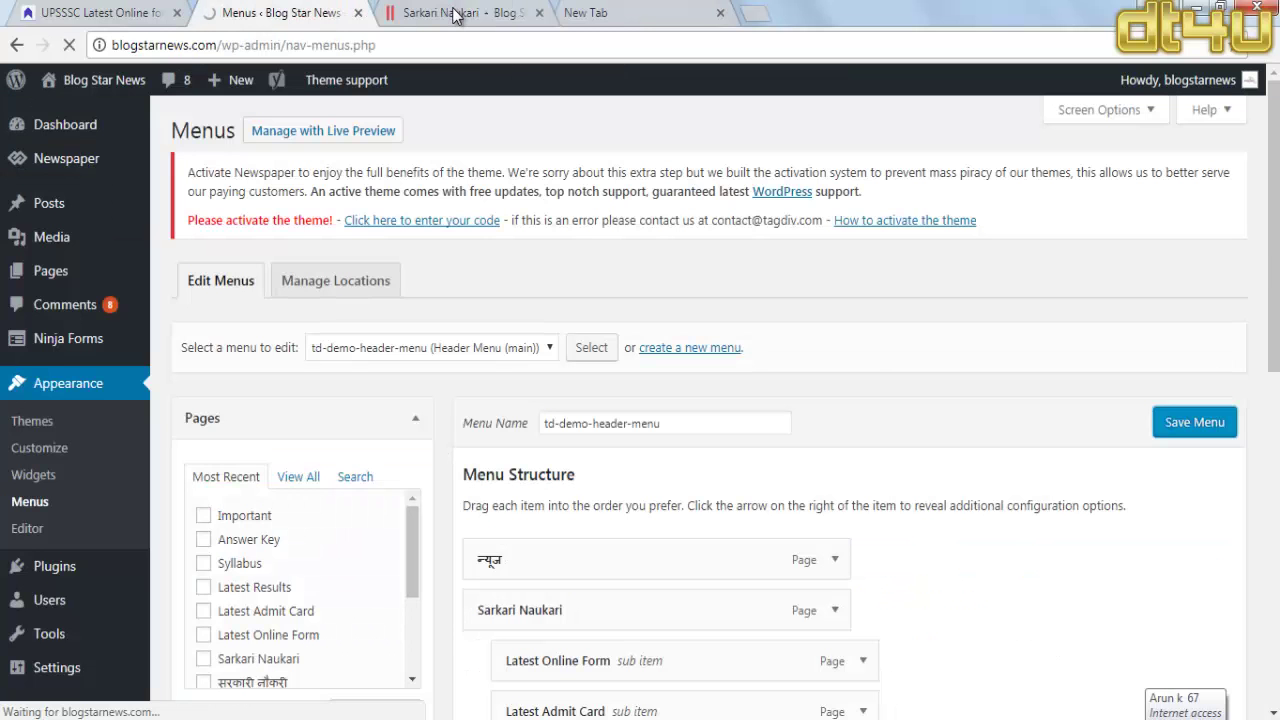
left_click(455, 12)
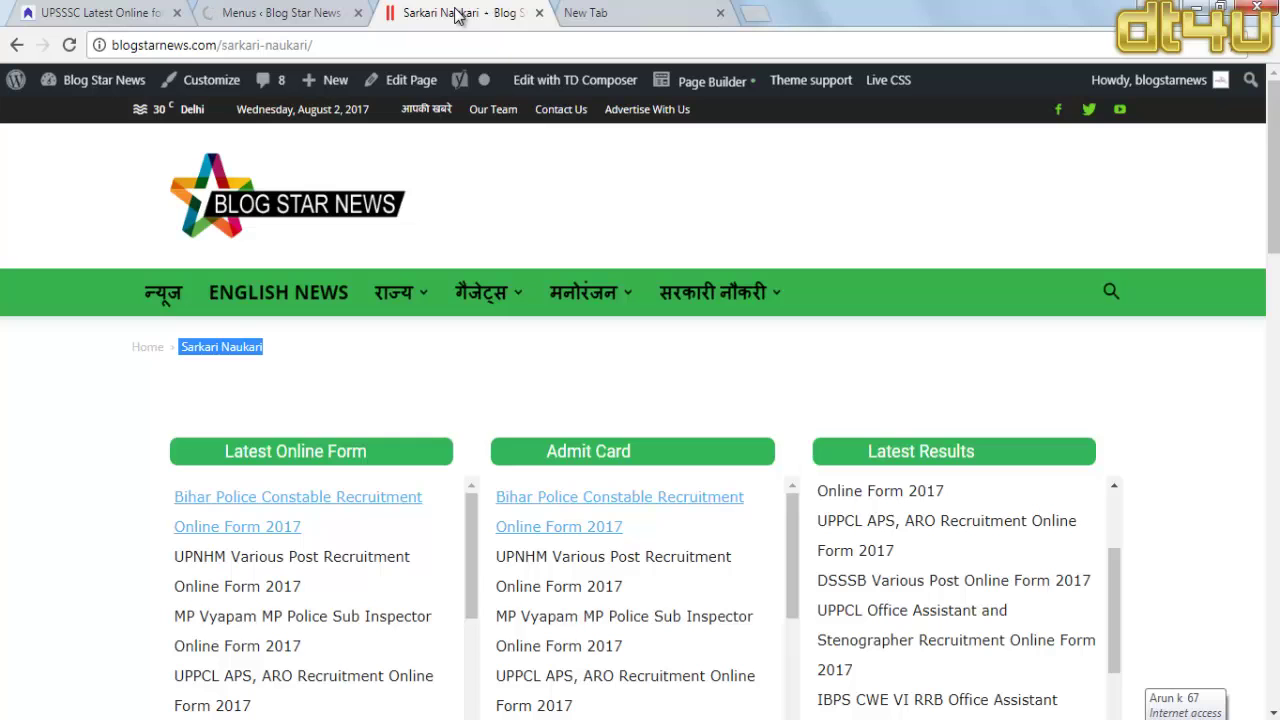
left_click(318, 9)
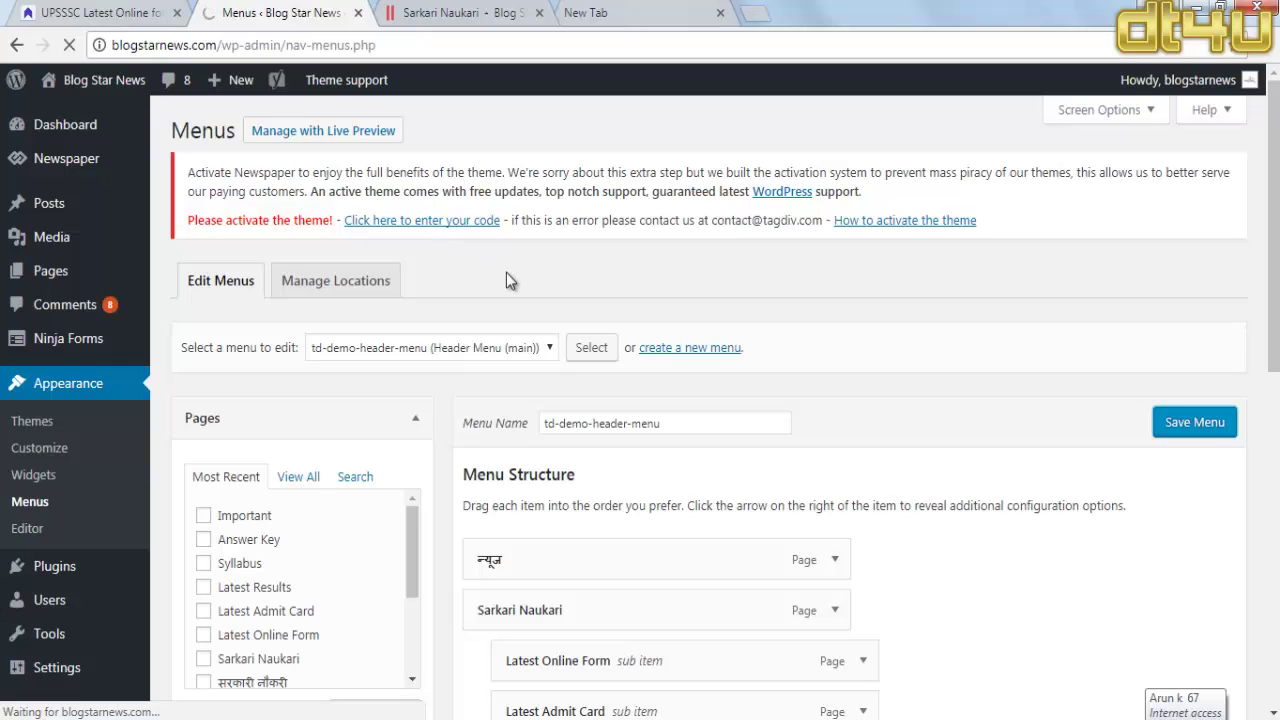
scroll(507, 276, "down", 3)
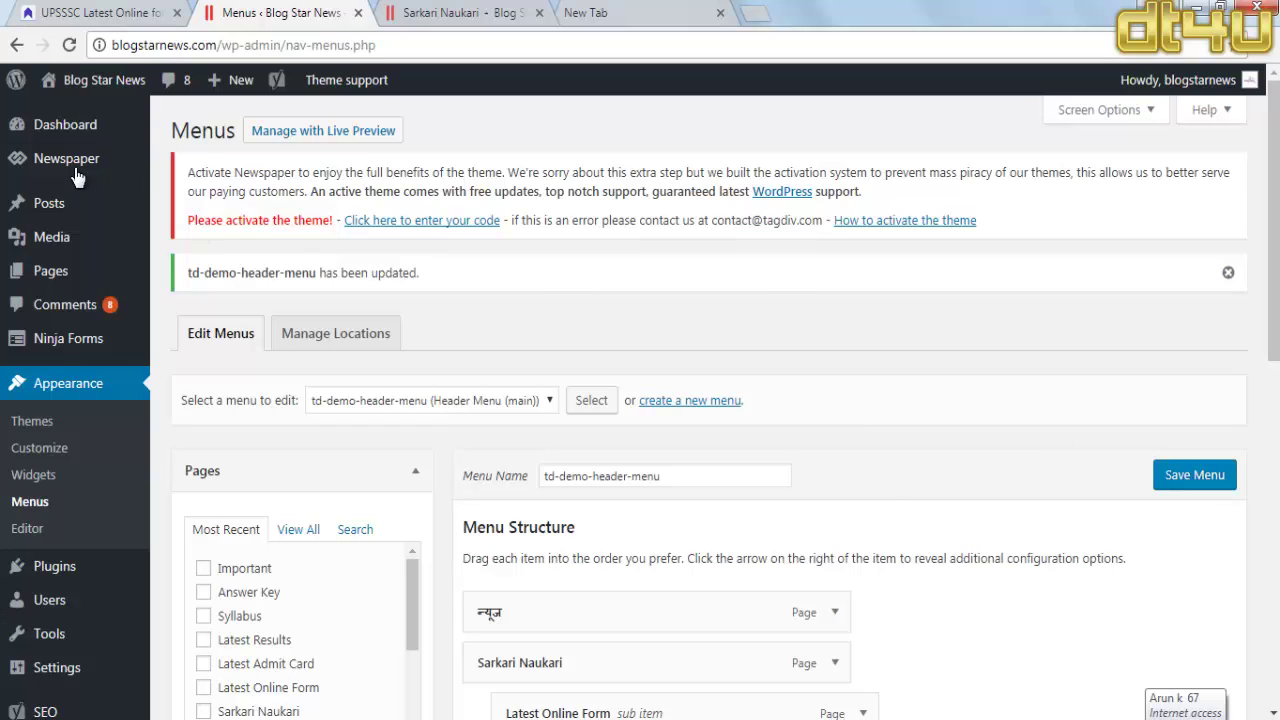
Step: Open the live site in a new browser tab and check the Sarkari Naukari submenu in its header navigation
mouse_move(98, 90)
right_click(86, 115)
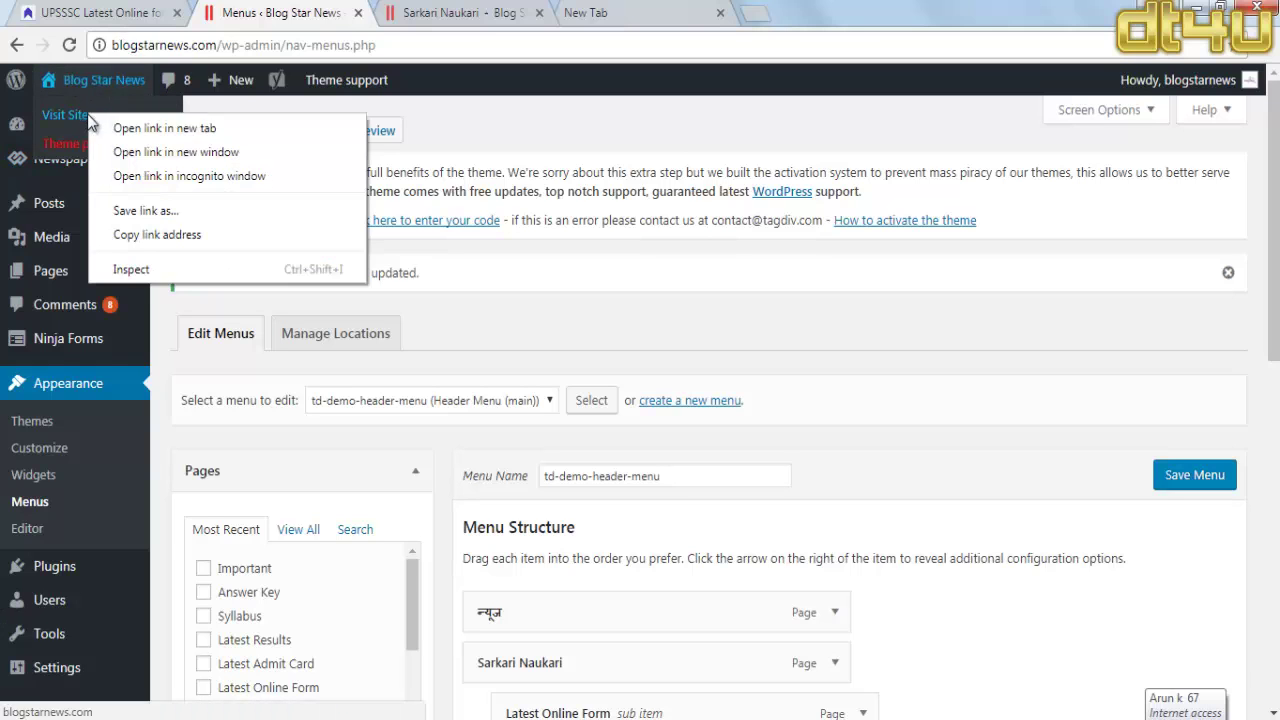
left_click(112, 126)
left_click(403, 25)
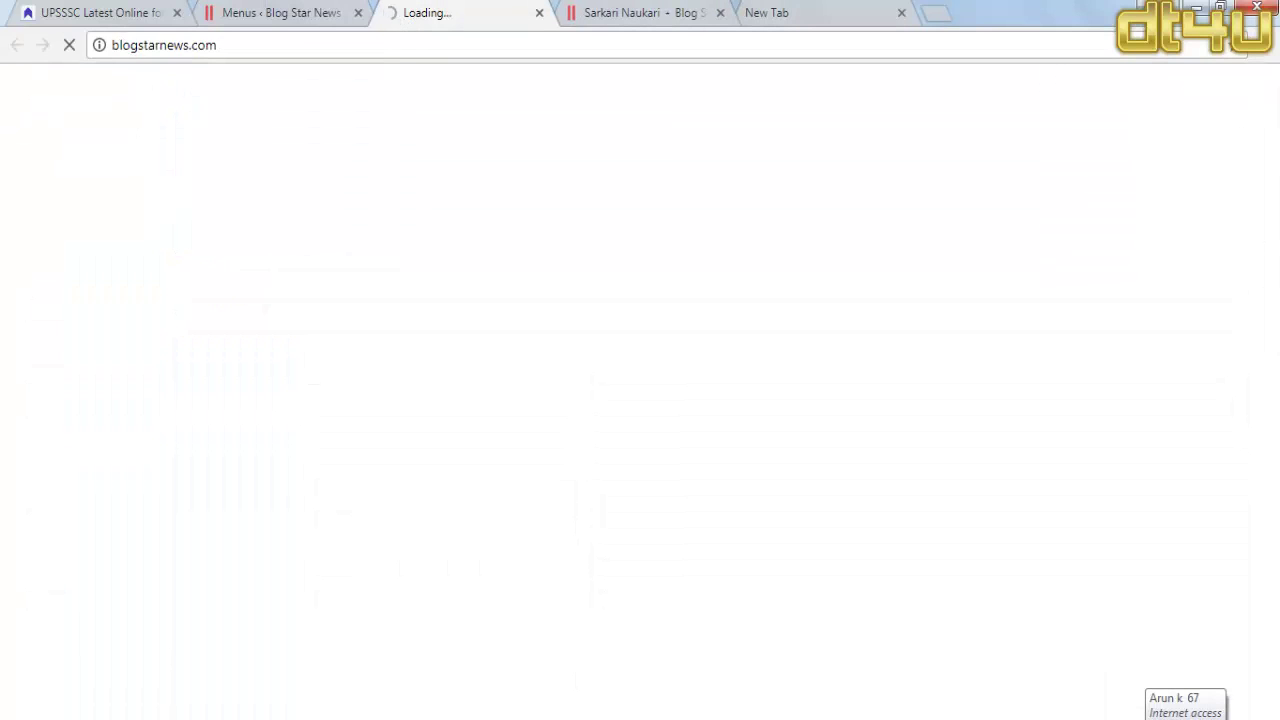
left_click(648, 8)
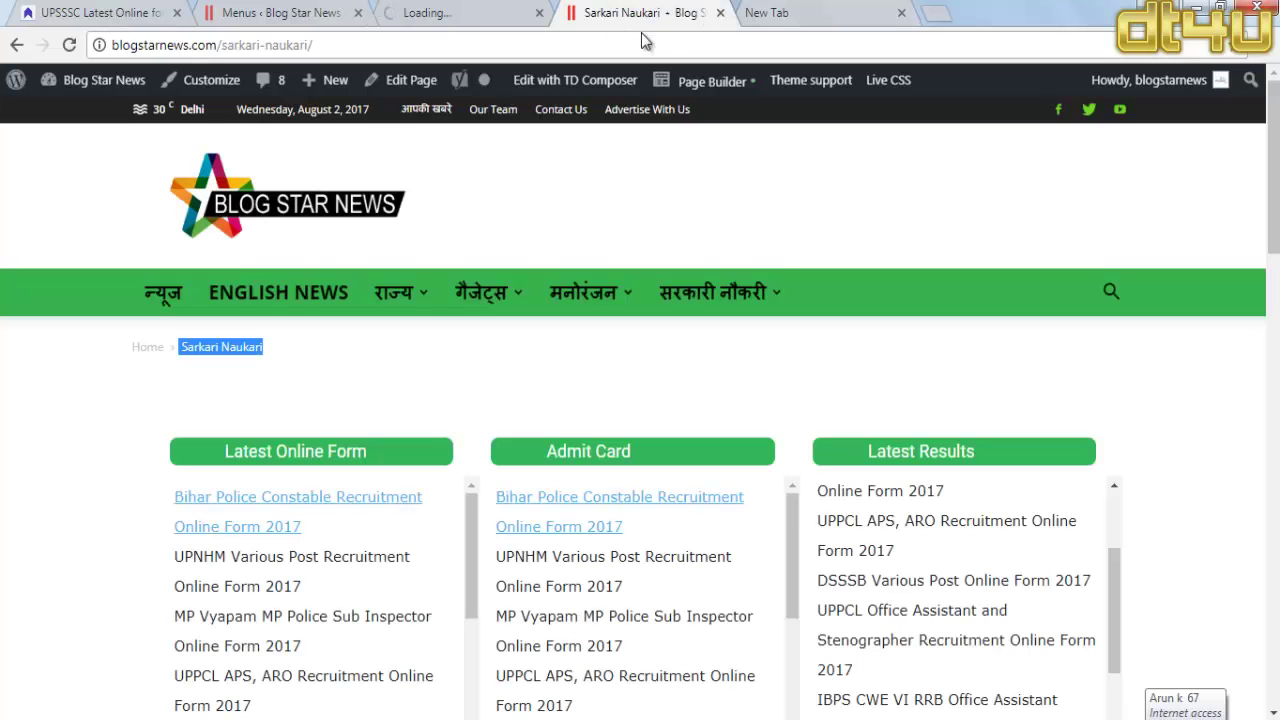
left_click(440, 10)
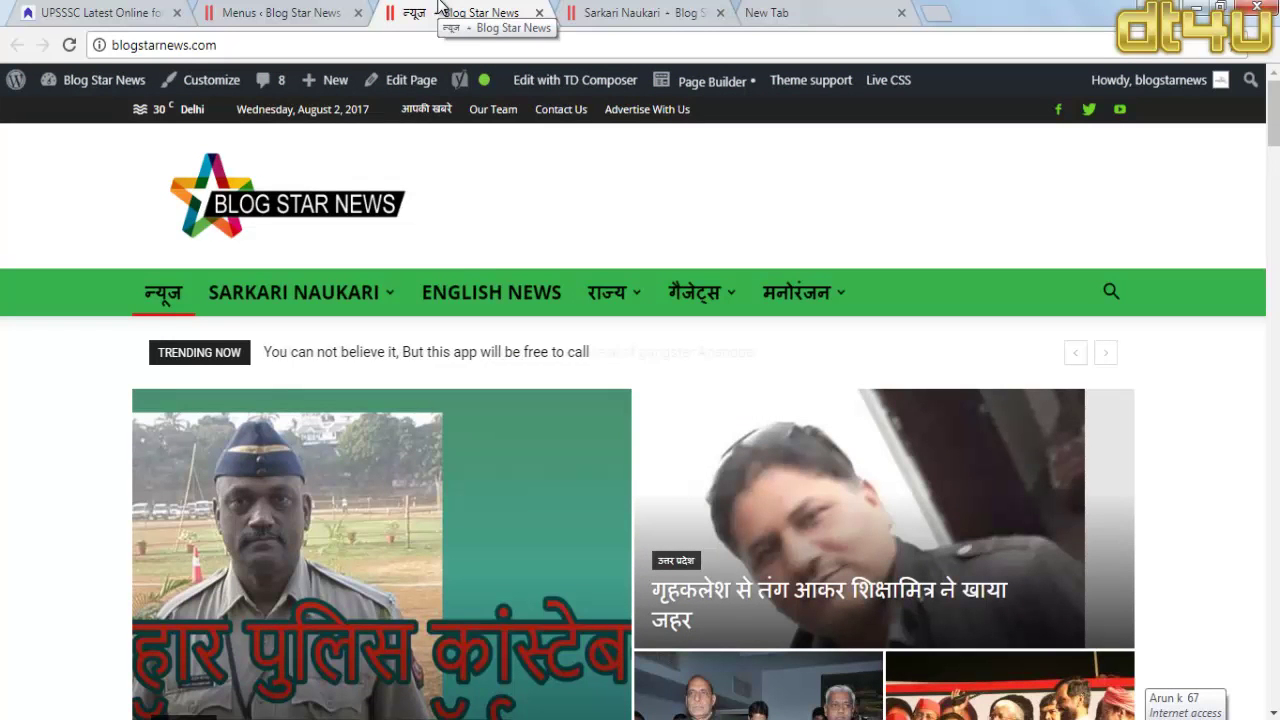
mouse_move(328, 302)
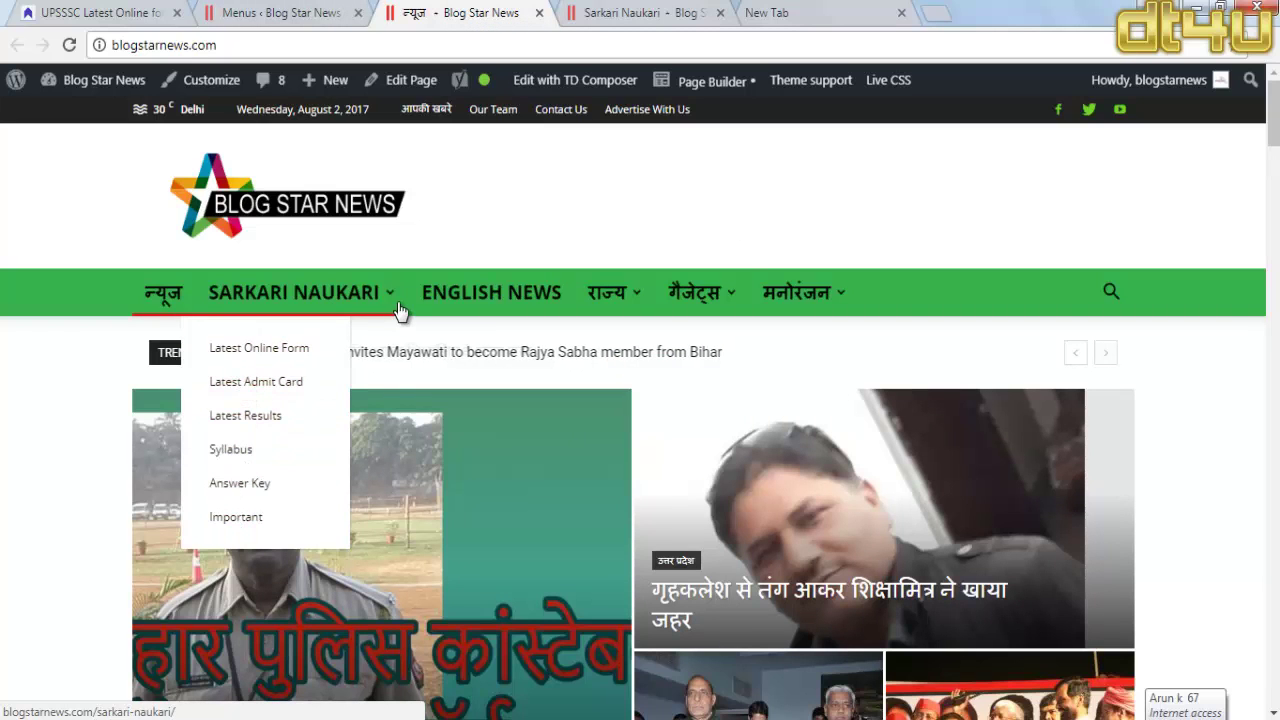
Step: Check the Sarkari Naukari submenu in the mobile navigation at a phone-width window, and restore the window to full size
left_click(1220, 7)
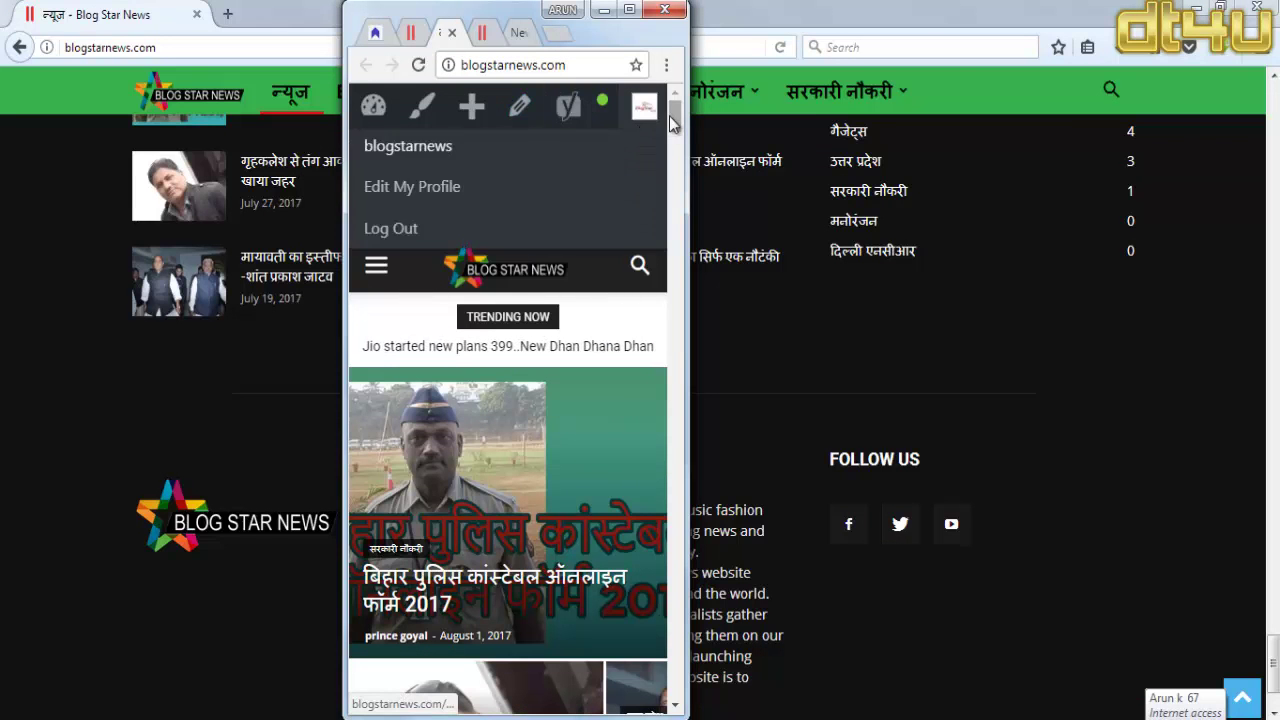
left_click(385, 282)
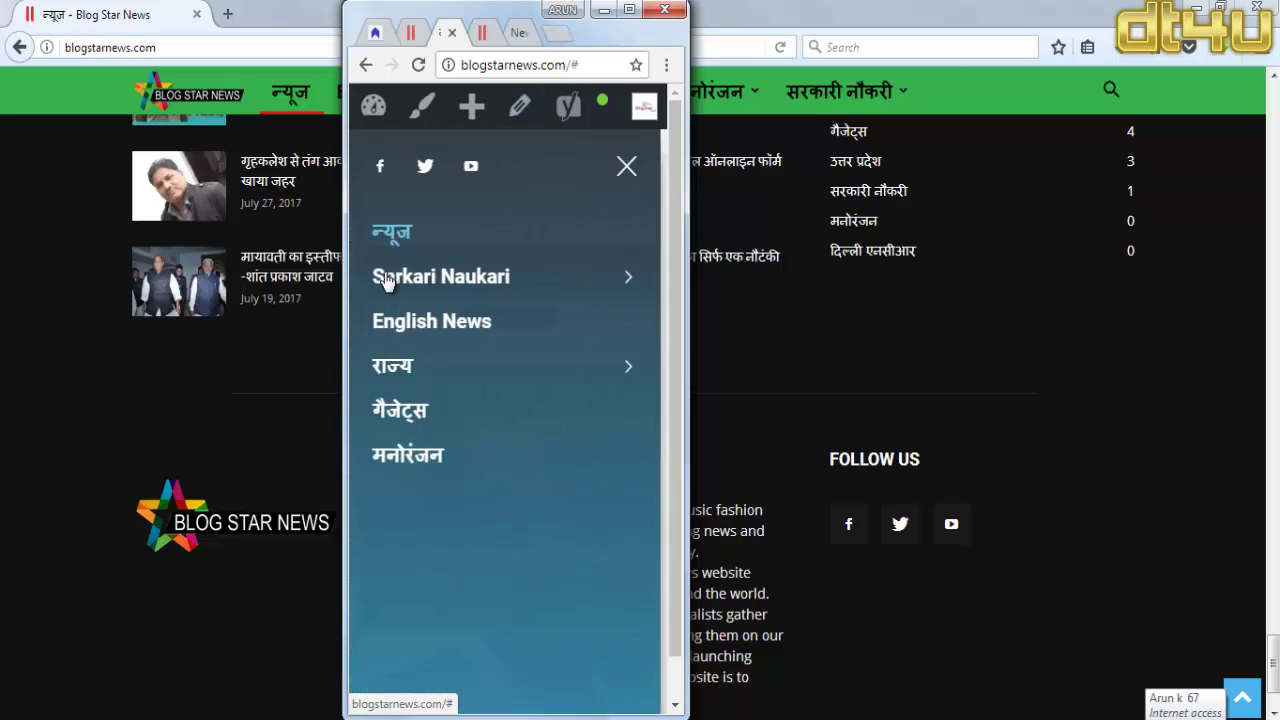
left_click(597, 270)
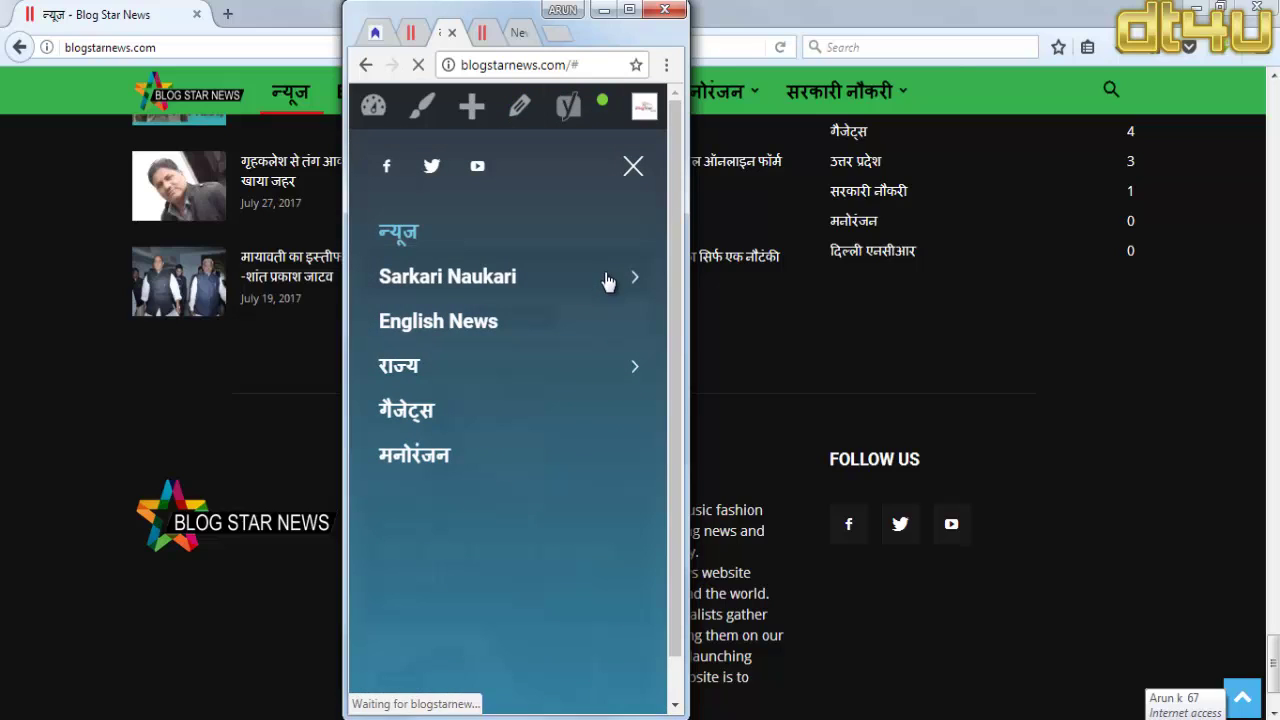
left_click(626, 284)
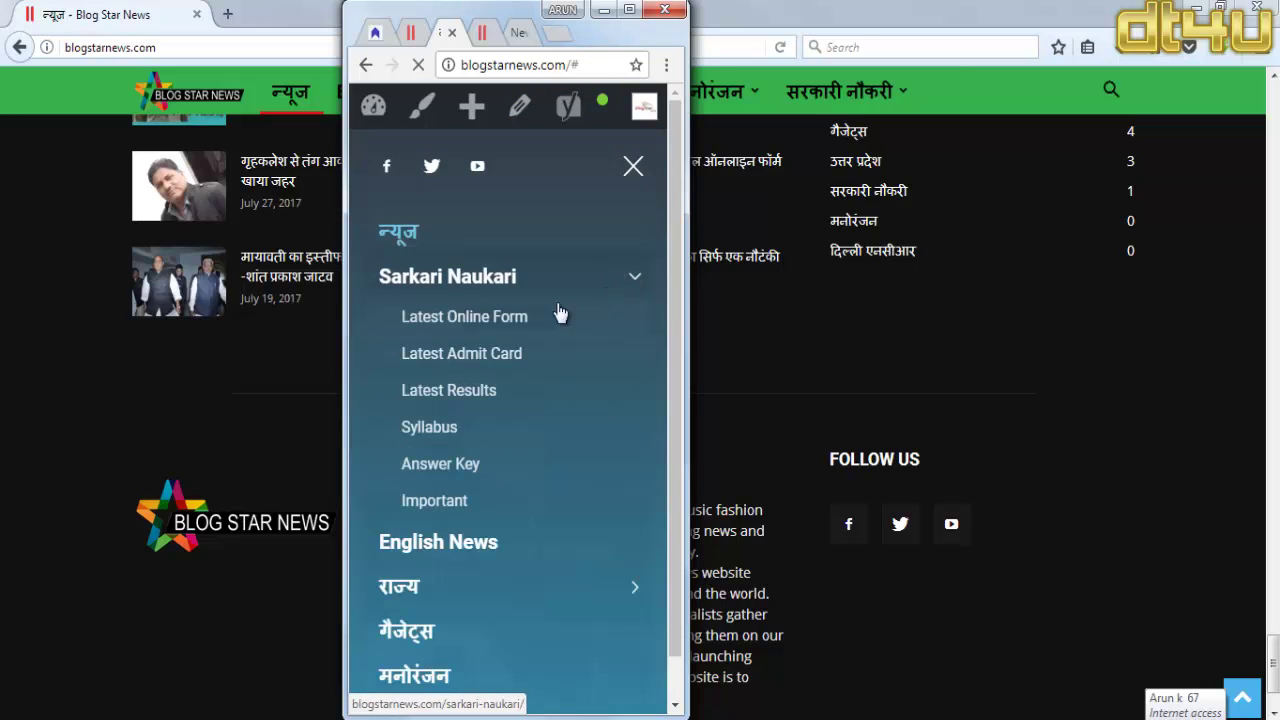
left_click(631, 279)
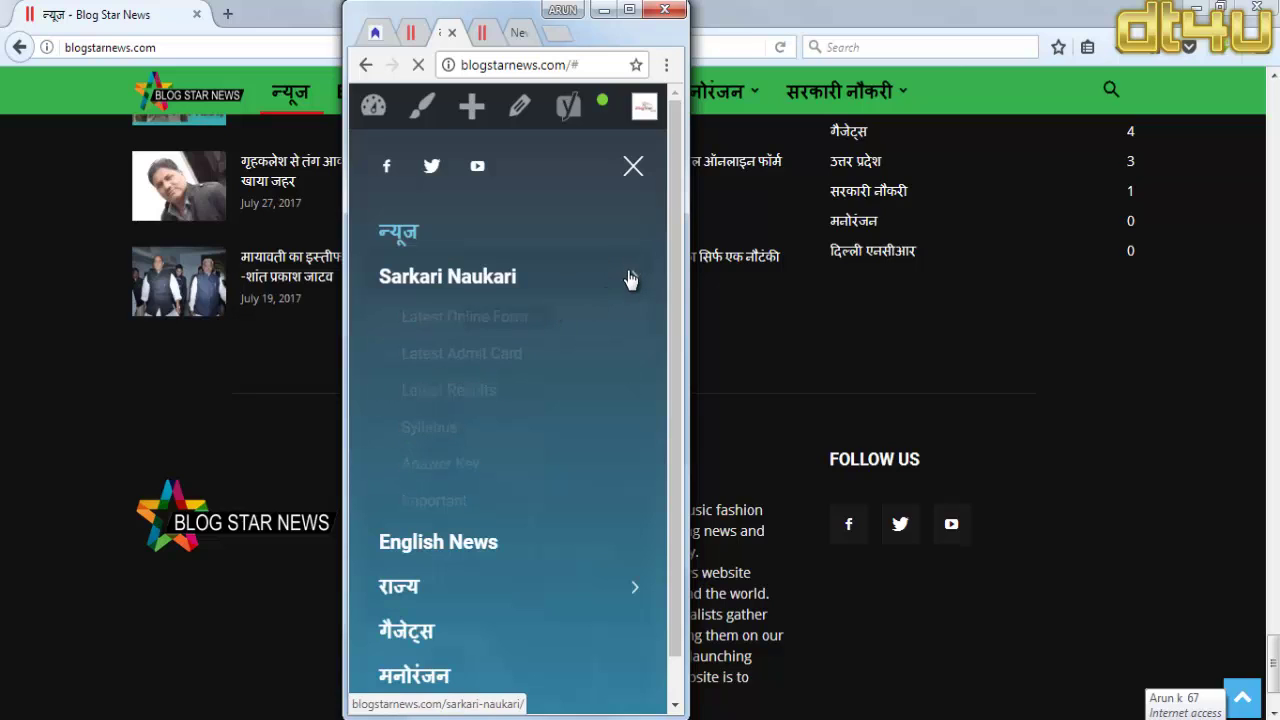
left_click(629, 14)
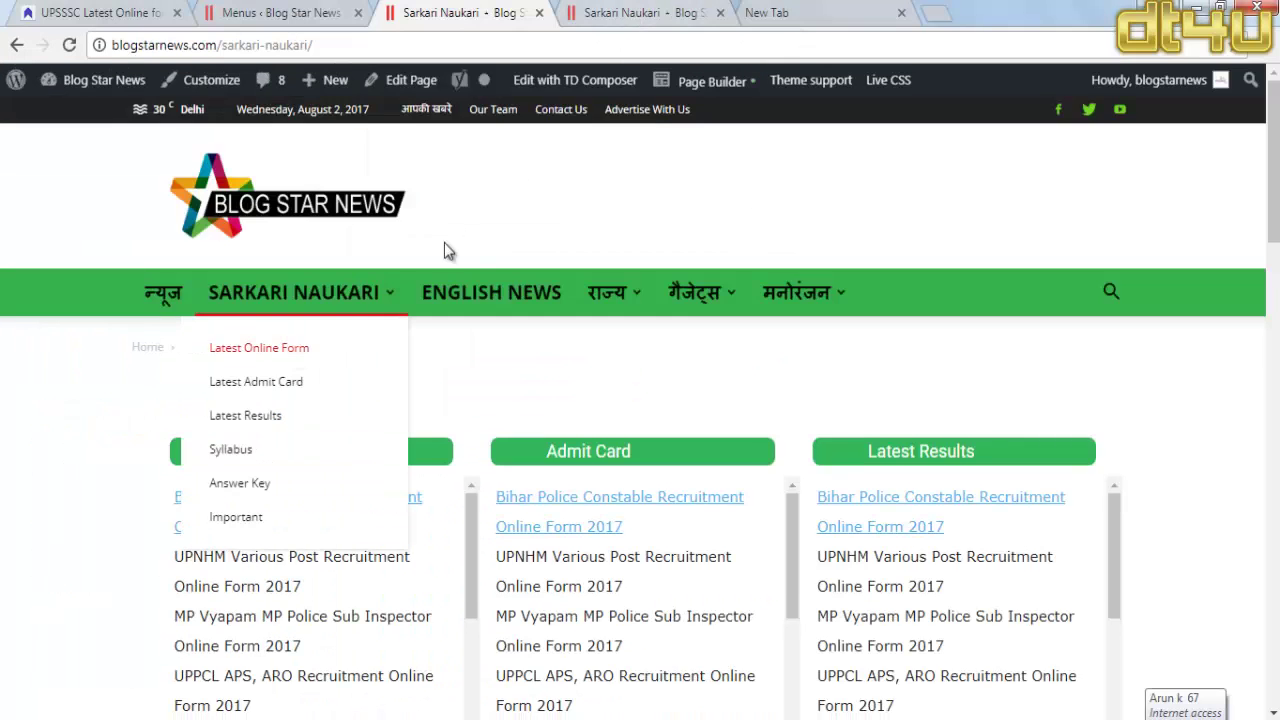
Step: Look through the live Sarkari Naukari page, from its recruitment columns down to the footer
scroll(120, 365, "down", 6)
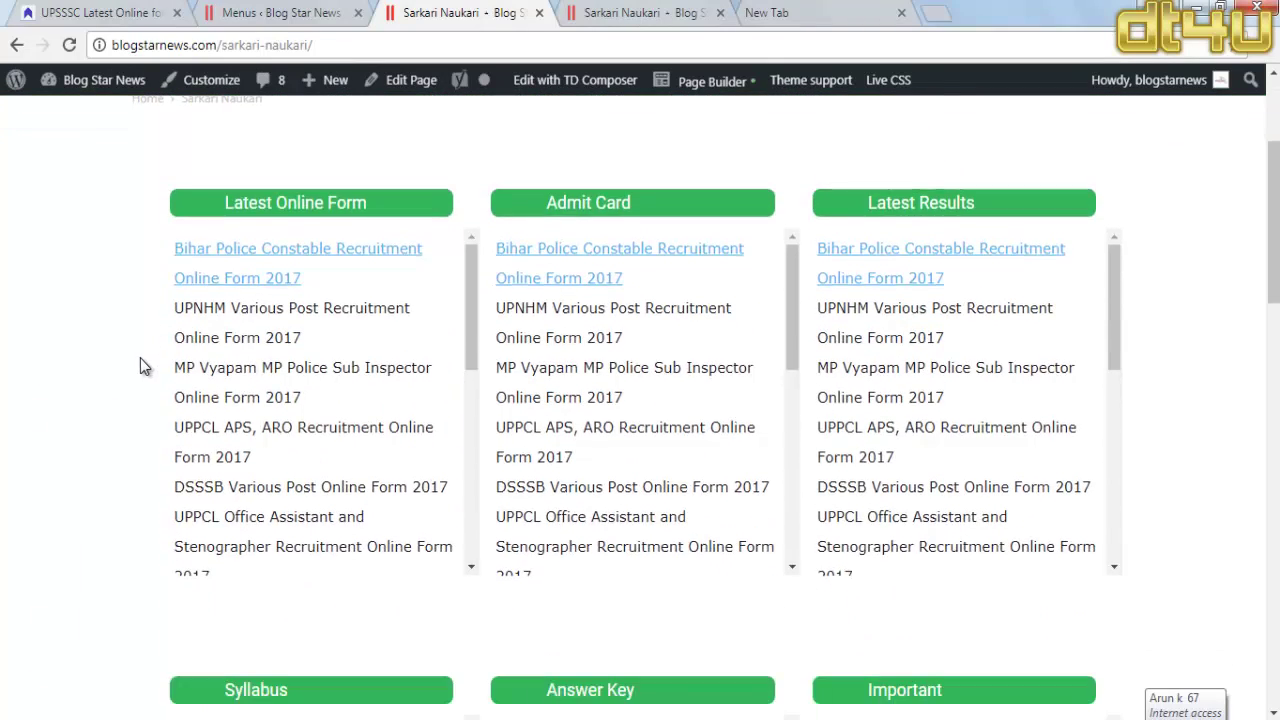
scroll(7, 315, "down", 5)
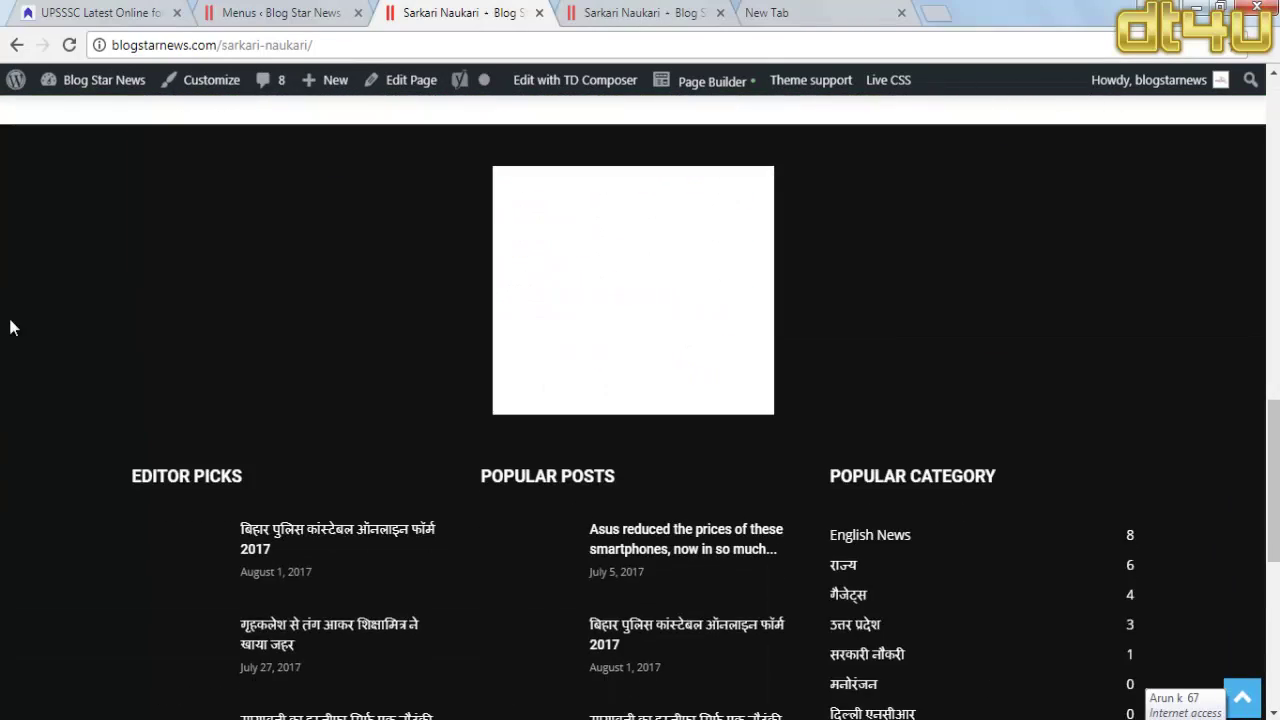
scroll(154, 343, "up", 5)
scroll(147, 365, "down", 2)
scroll(147, 365, "down", 5)
scroll(149, 365, "up", 6)
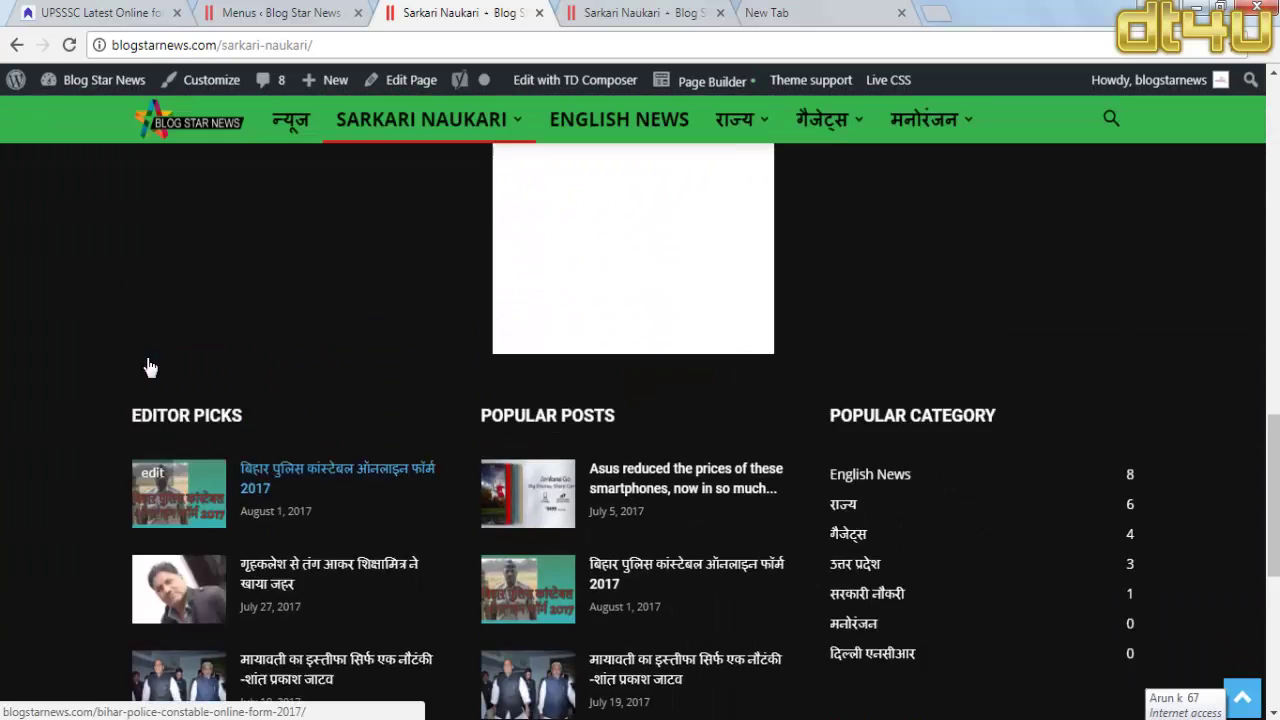
scroll(163, 157, "up", 6)
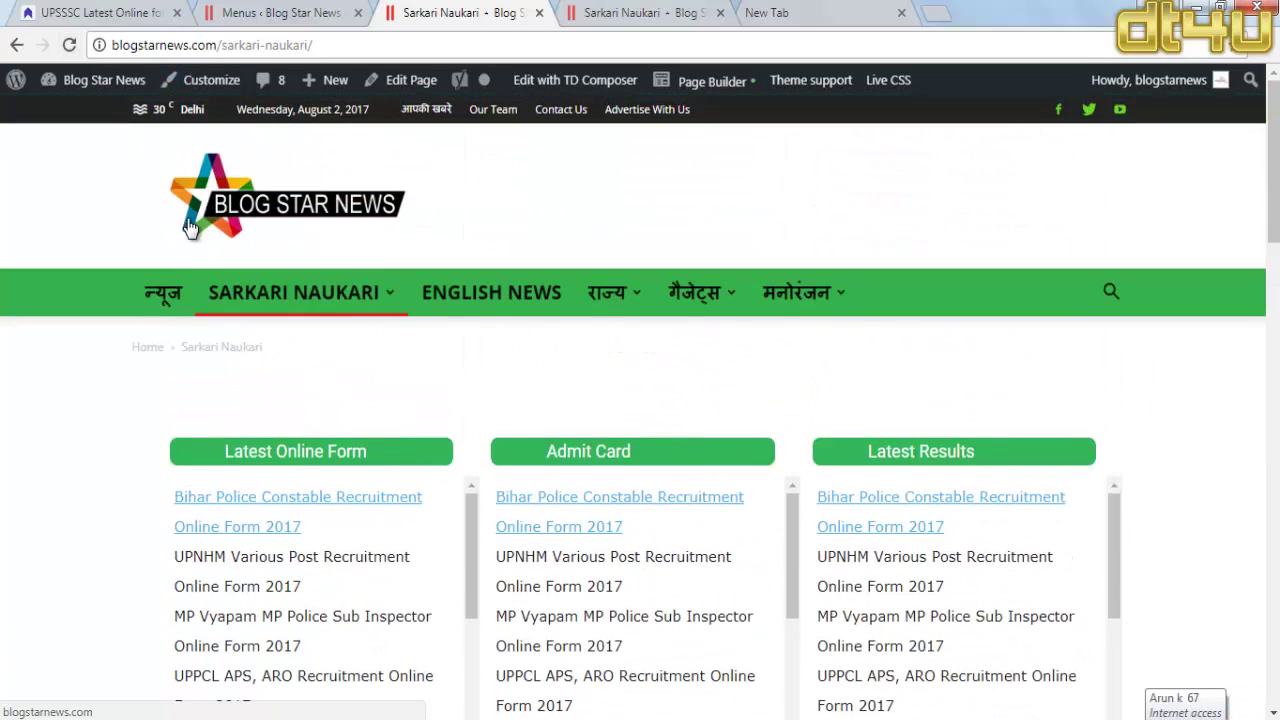
Step: Return to the Blog Star News home page and look through its news sections along the whole page
left_click(210, 220)
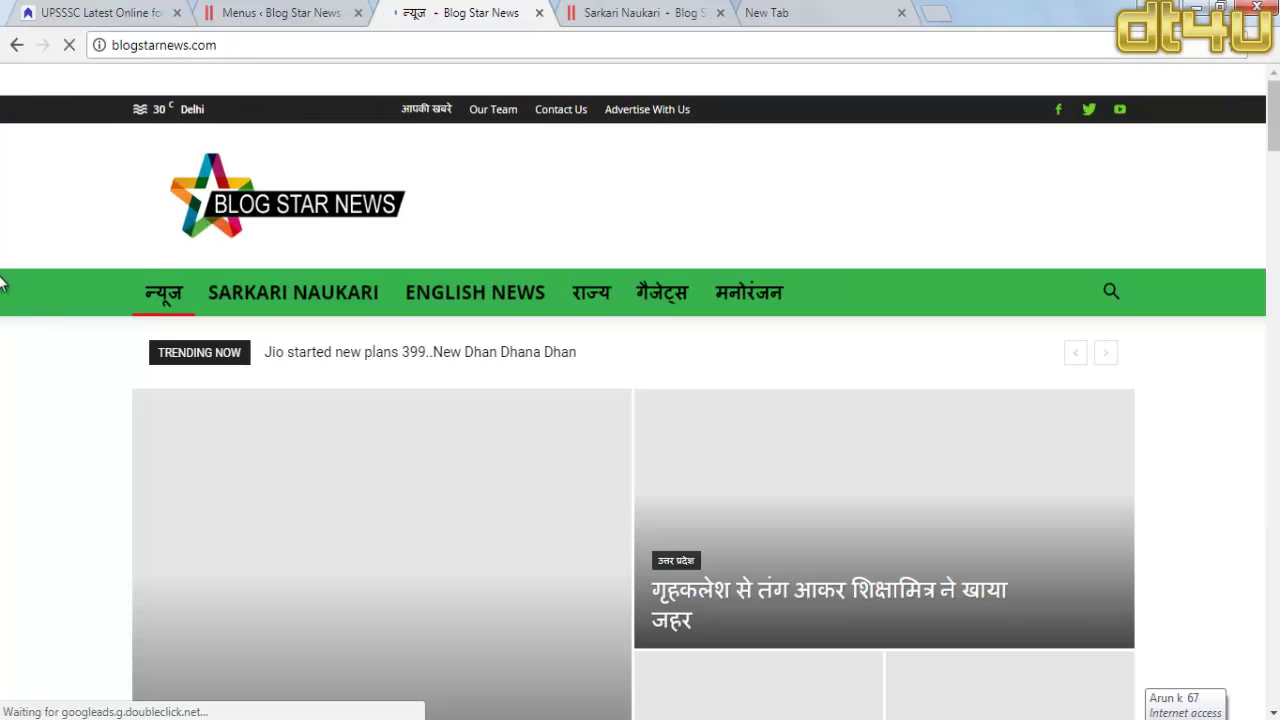
scroll(390, 362, "down", 3)
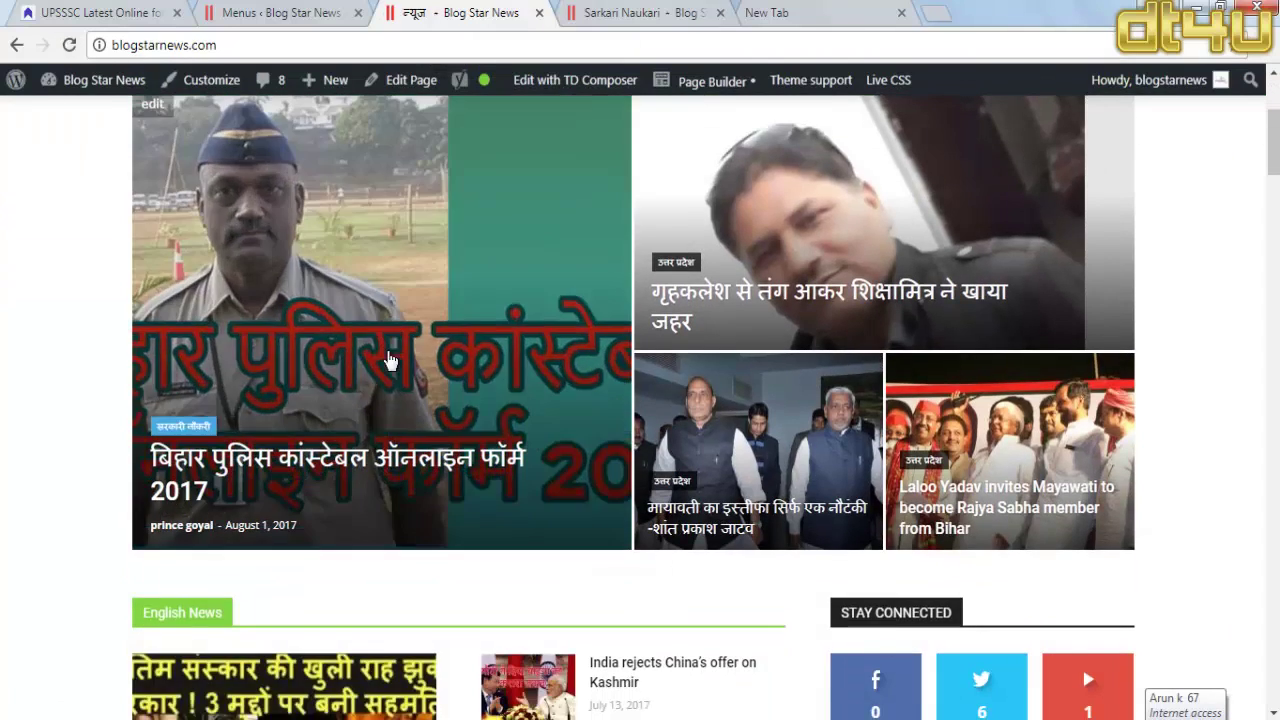
scroll(390, 362, "down", 5)
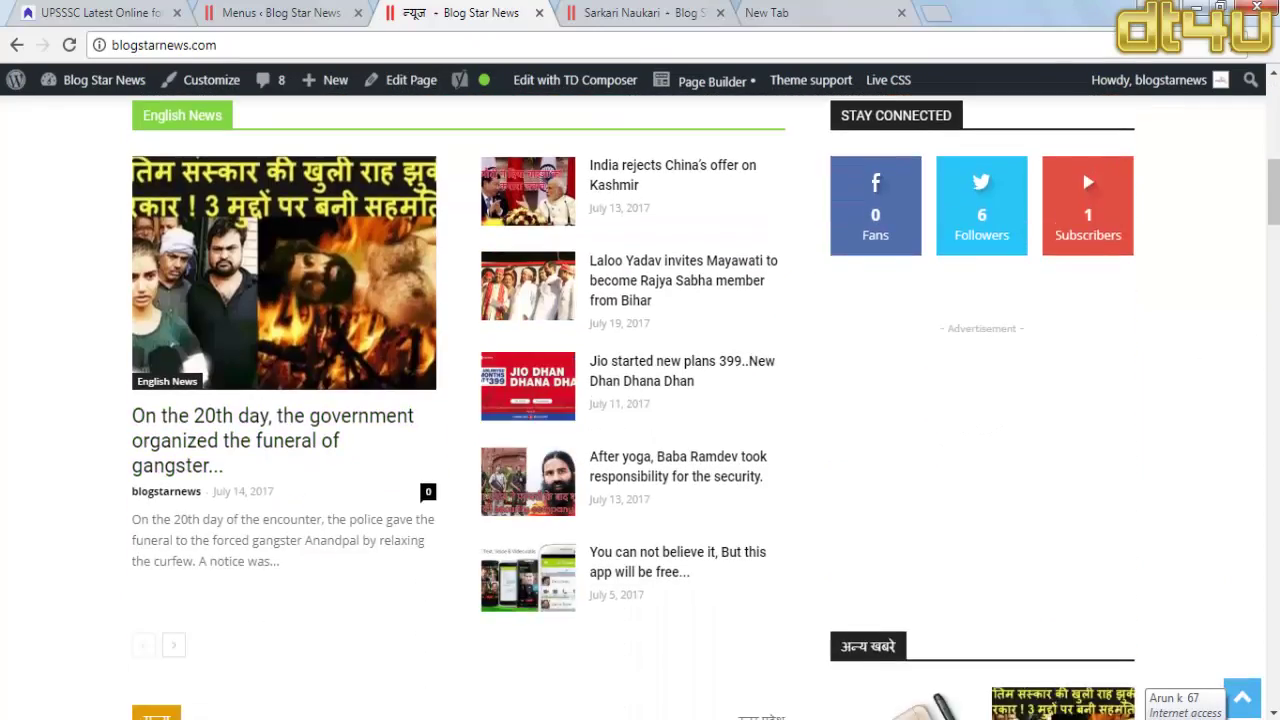
scroll(640, 410, "down", 5)
scroll(640, 410, "down", 5)
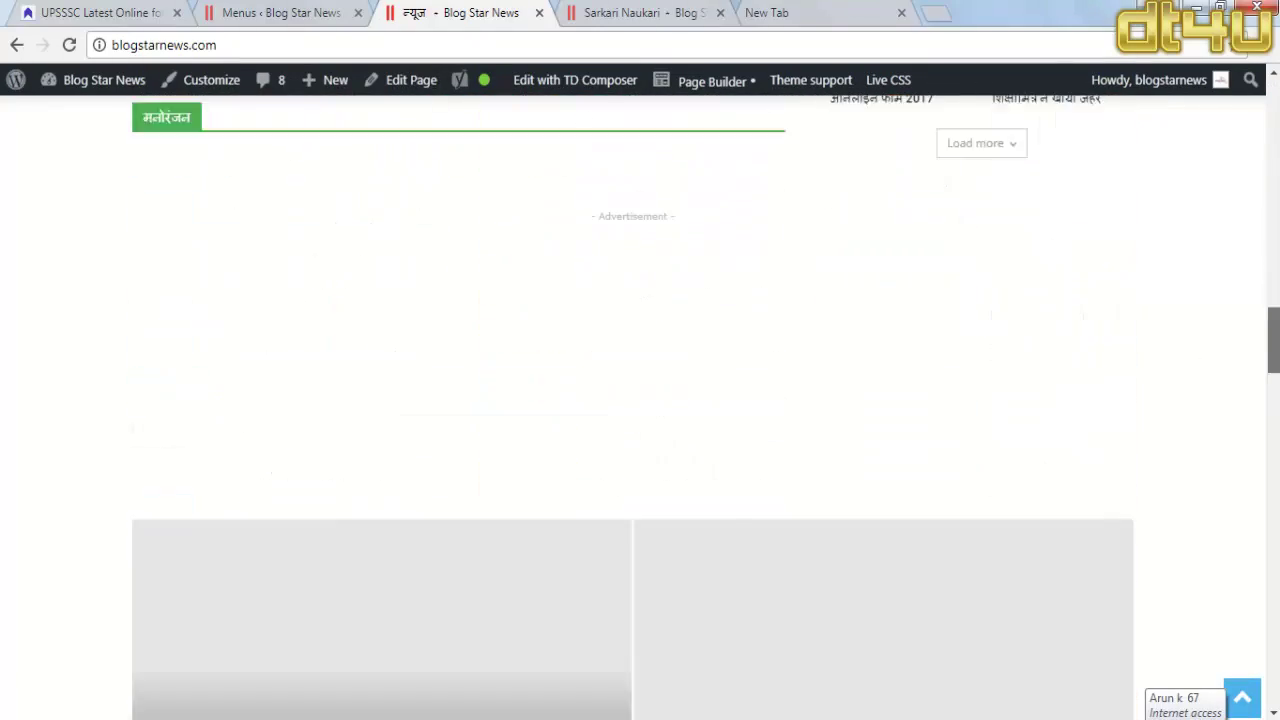
scroll(640, 400, "down", 8)
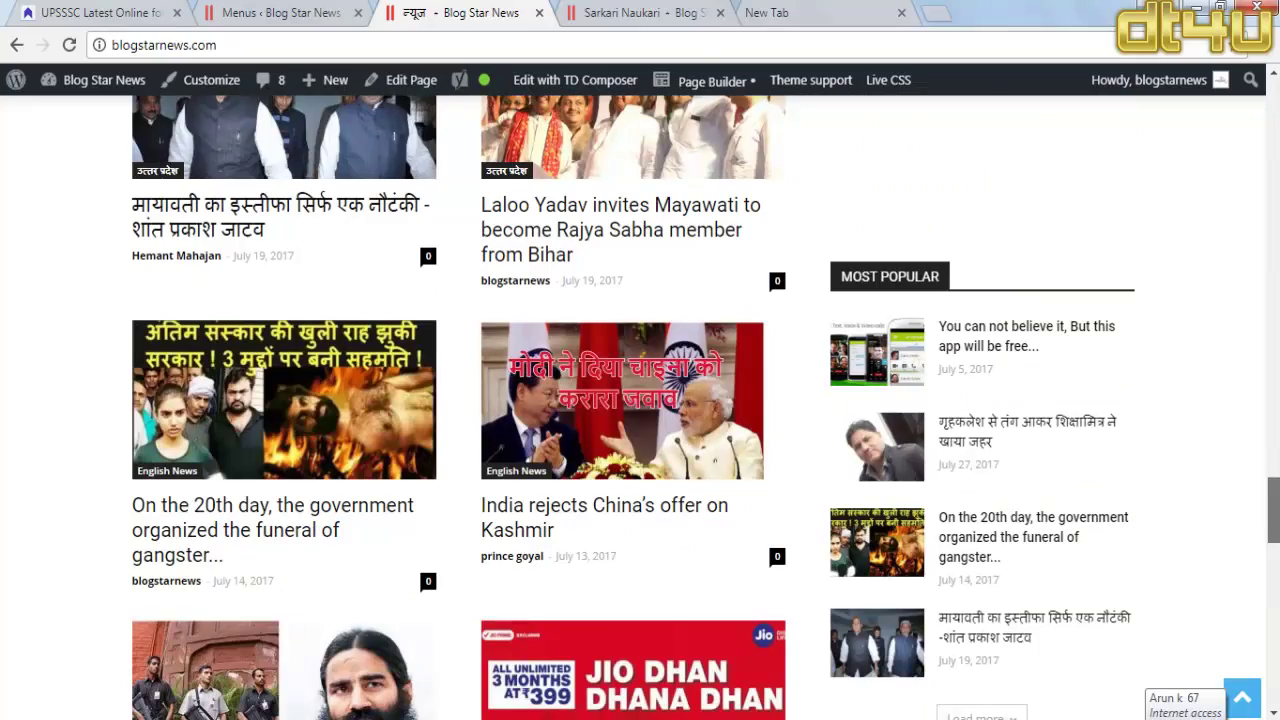
scroll(640, 400, "down", 6)
scroll(640, 400, "up", 10)
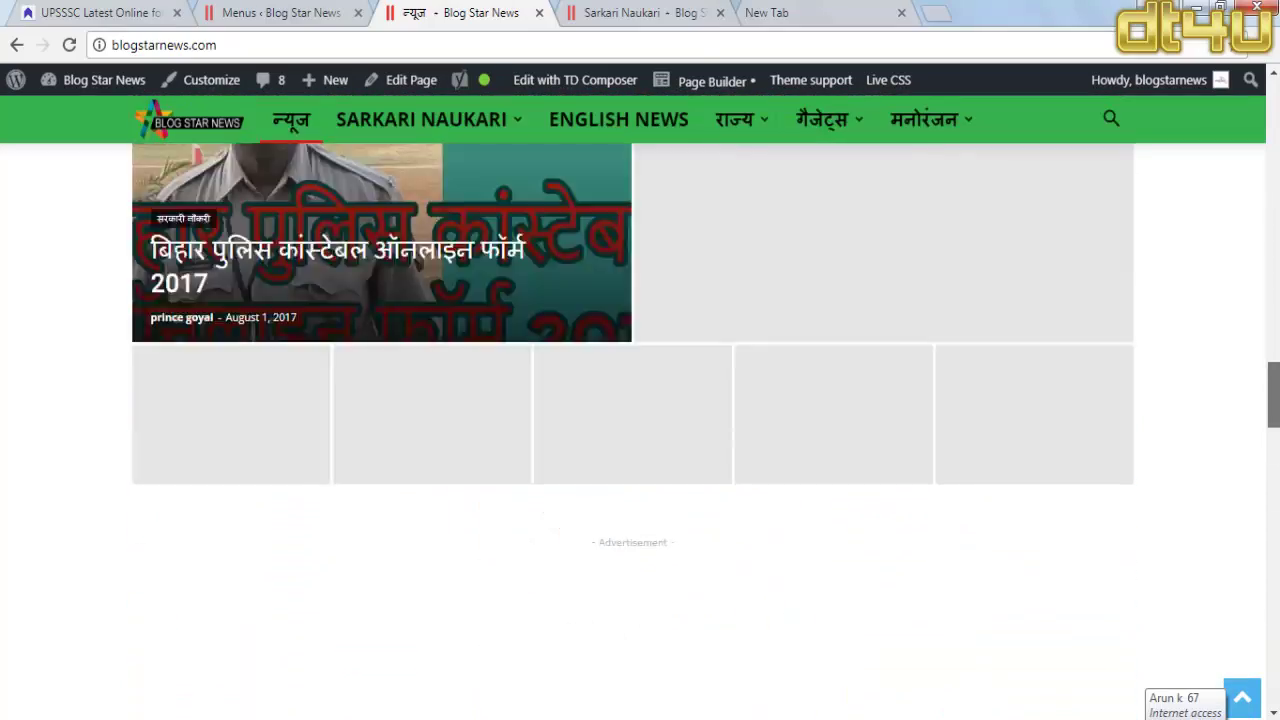
scroll(640, 400, "up", 8)
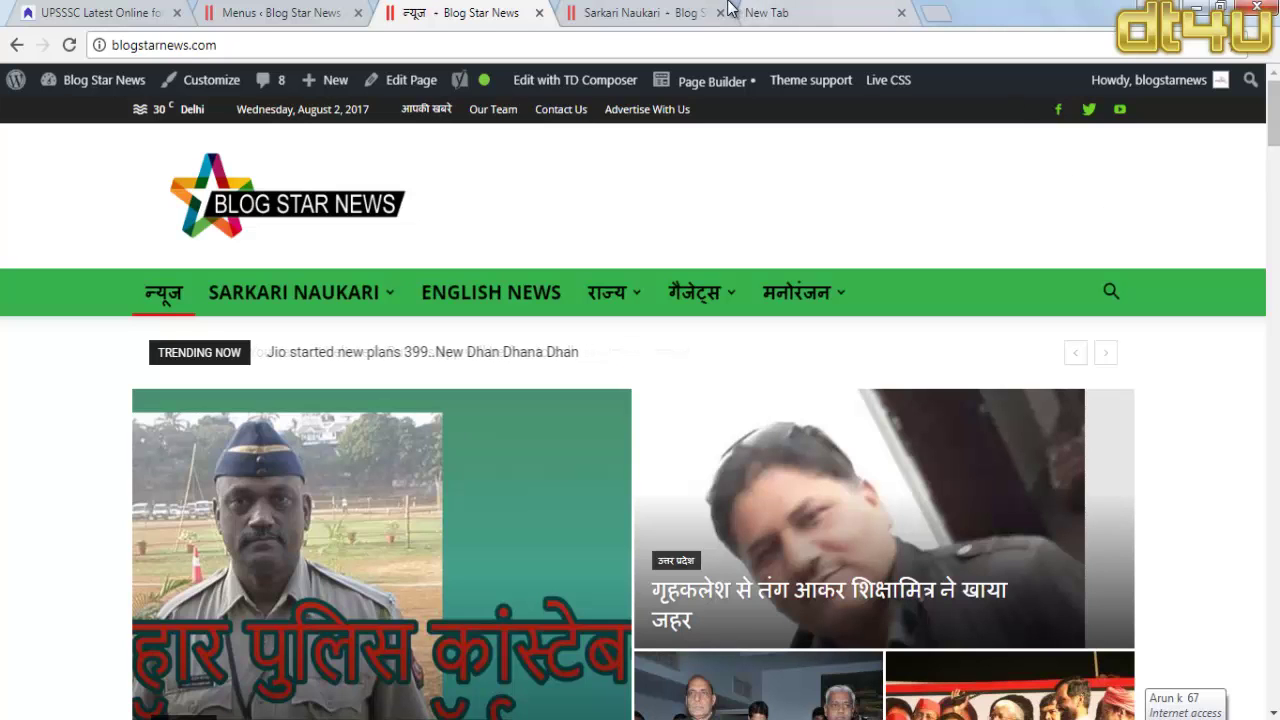
left_click(322, 9)
left_click(436, 8)
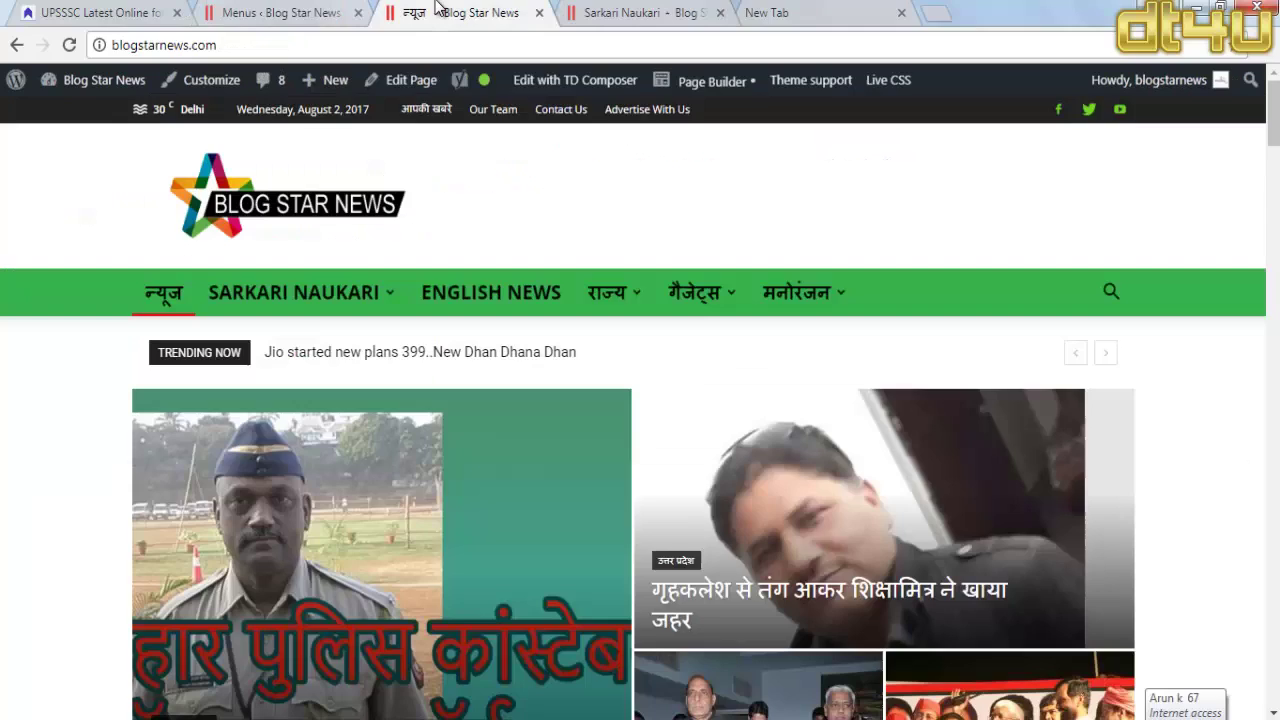
left_click(697, 7)
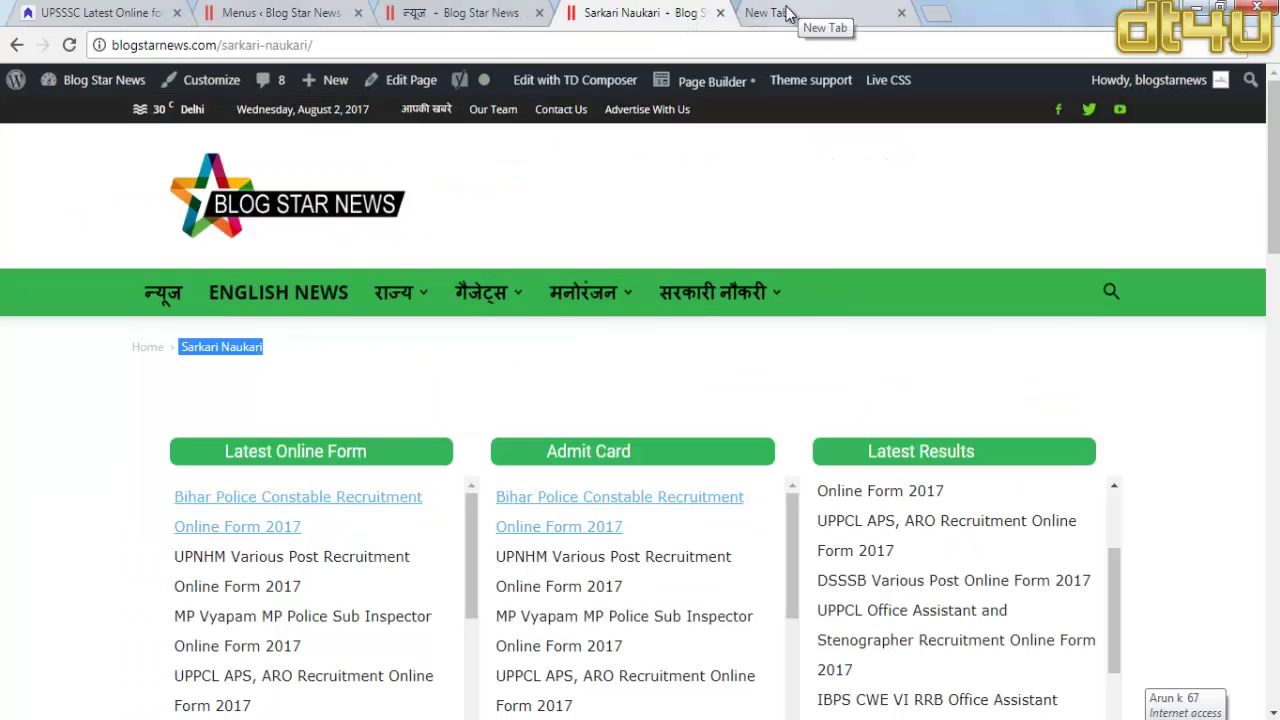
left_click(436, 10)
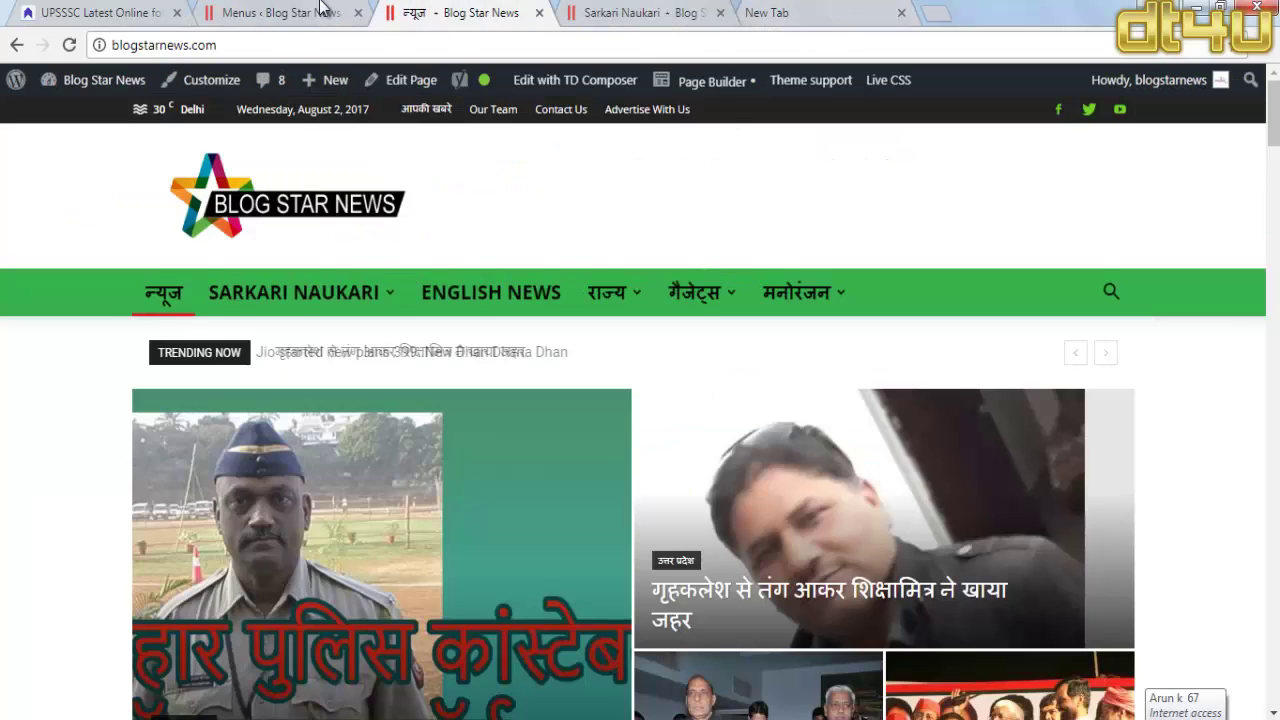
left_click(275, 10)
Step: On the UPSSSC site, open the IBPS CWE VI RRB Office Assistant Officer Scale entry from Latest Online Form in a new browser tab
left_click(123, 9)
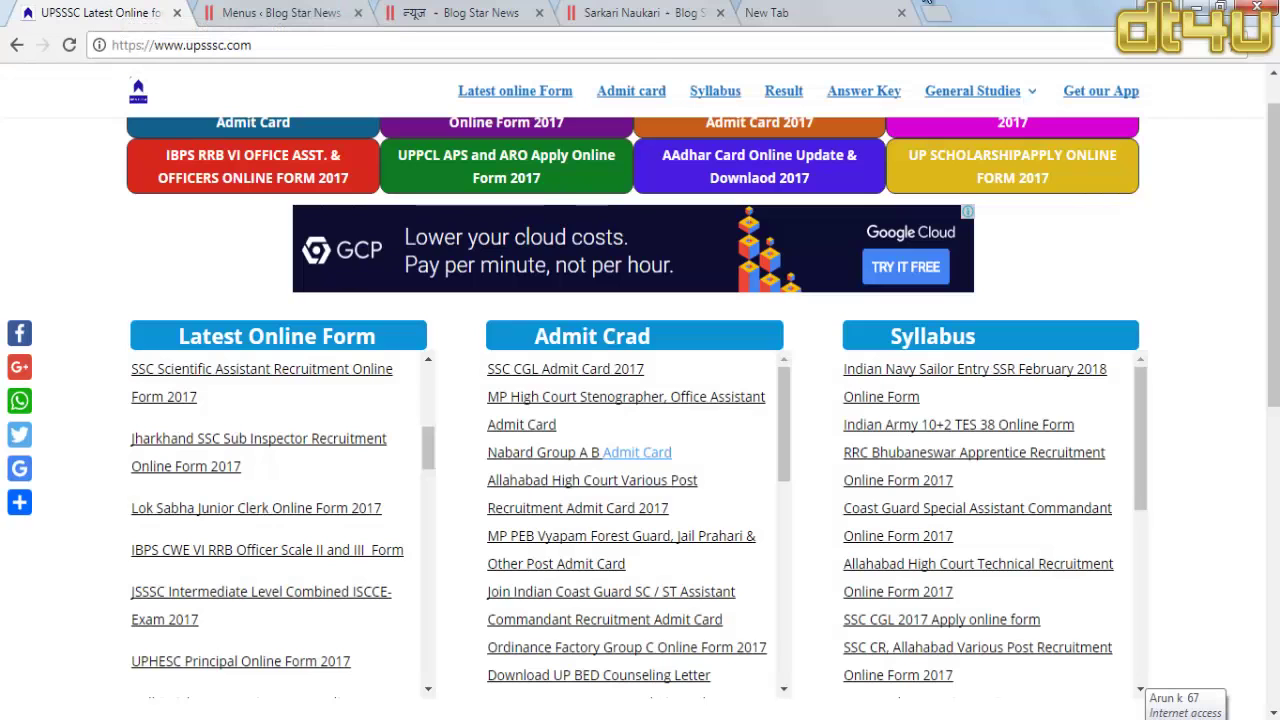
scroll(1200, 408, "up", 1)
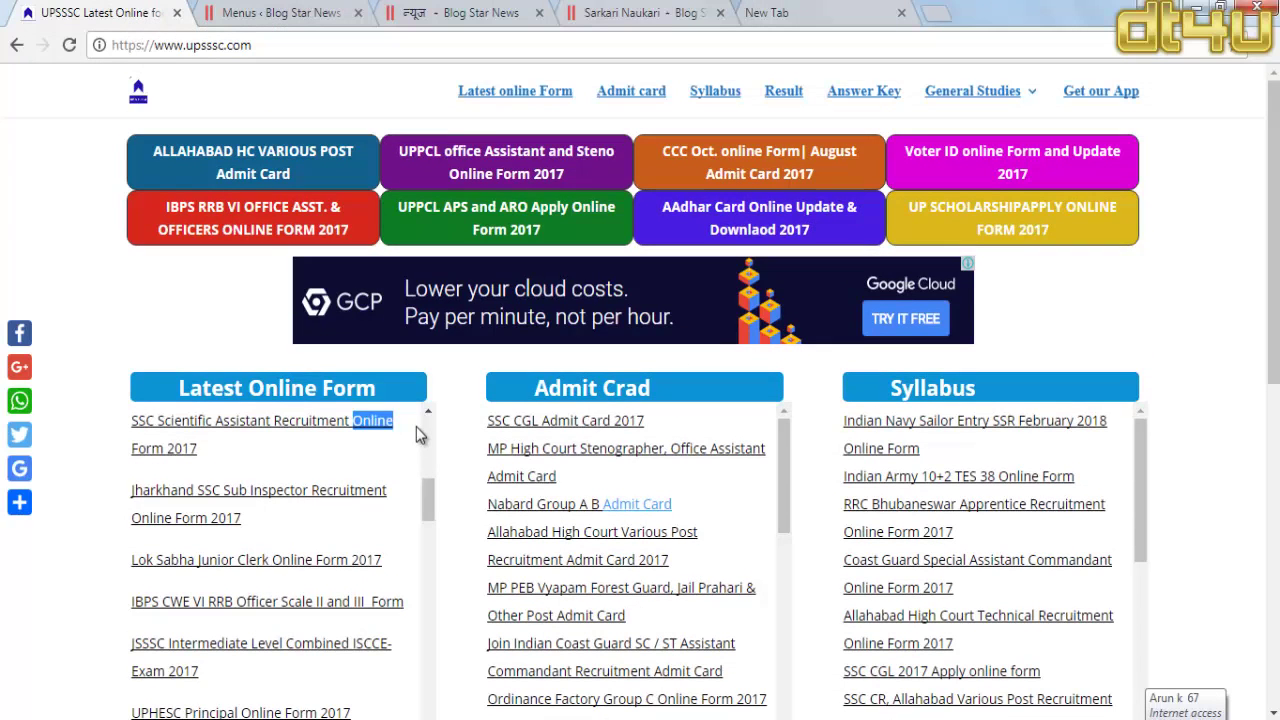
scroll(423, 427, "up", 5)
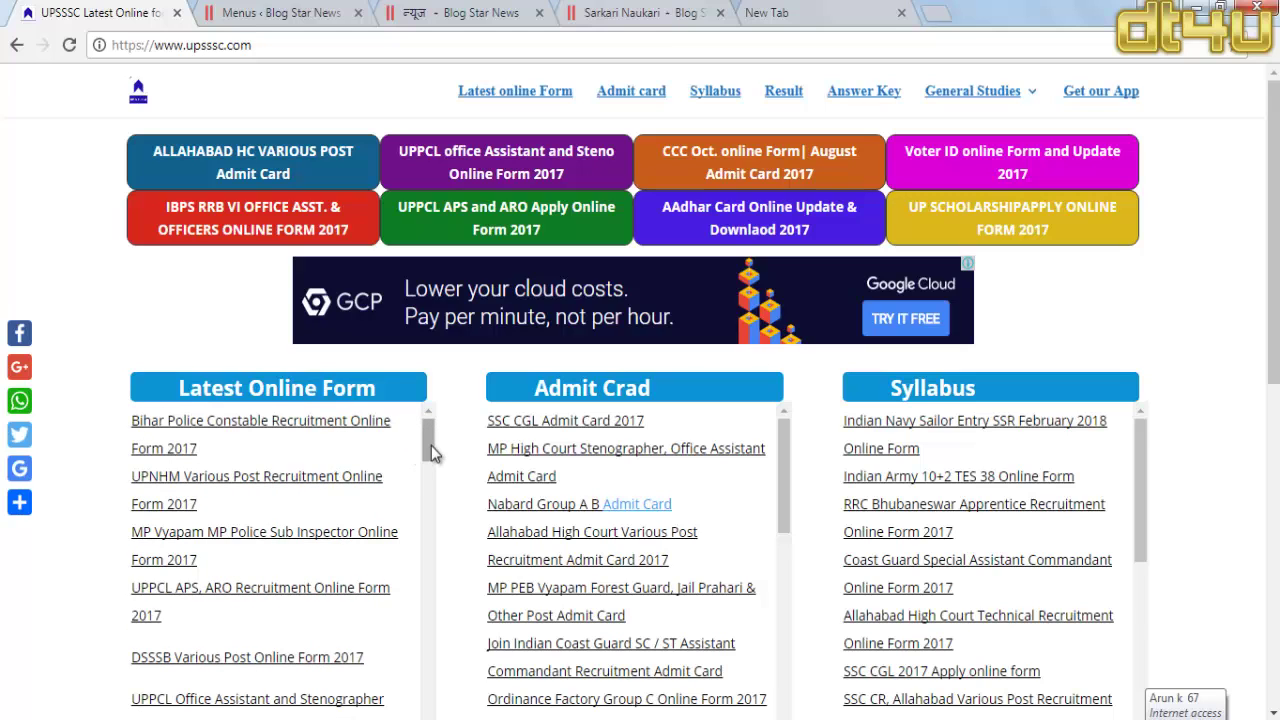
left_click_drag(431, 445, 428, 481)
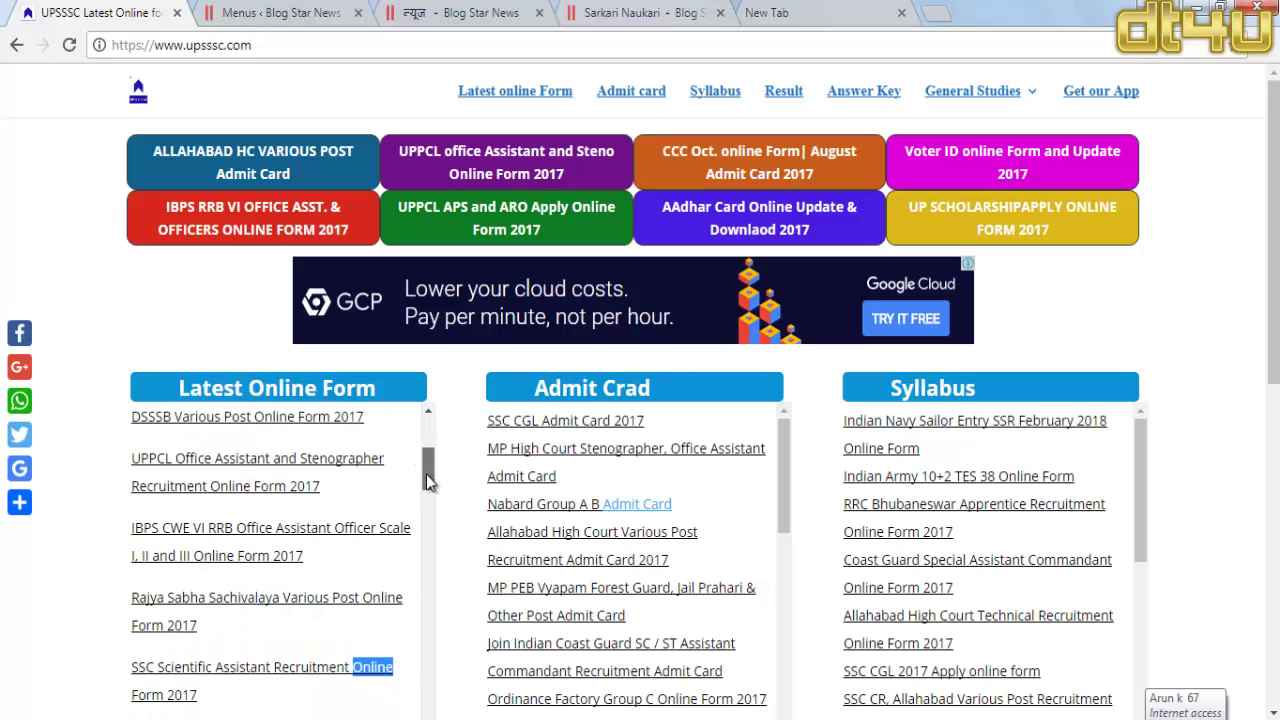
right_click(301, 543)
left_click(350, 551)
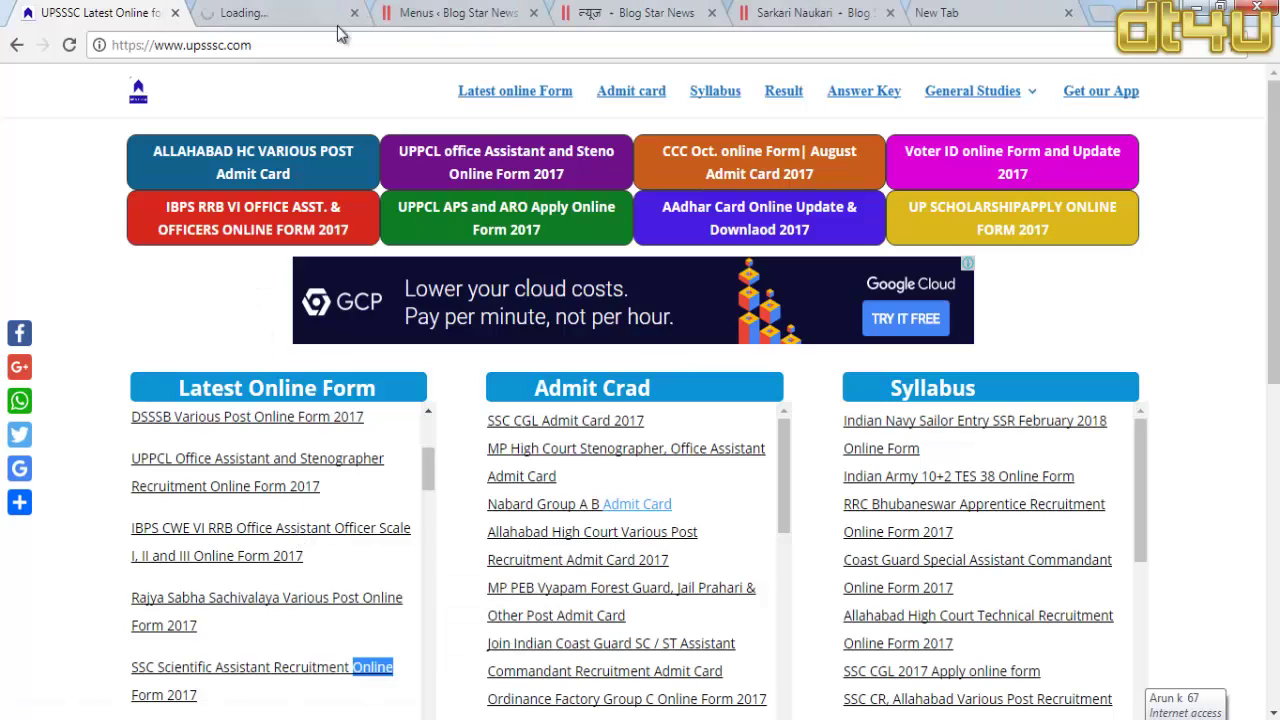
Step: Look through the IBPS CWE VI RRB recruitment article, from its title and important dates down to the examination pattern tables
left_click(245, 10)
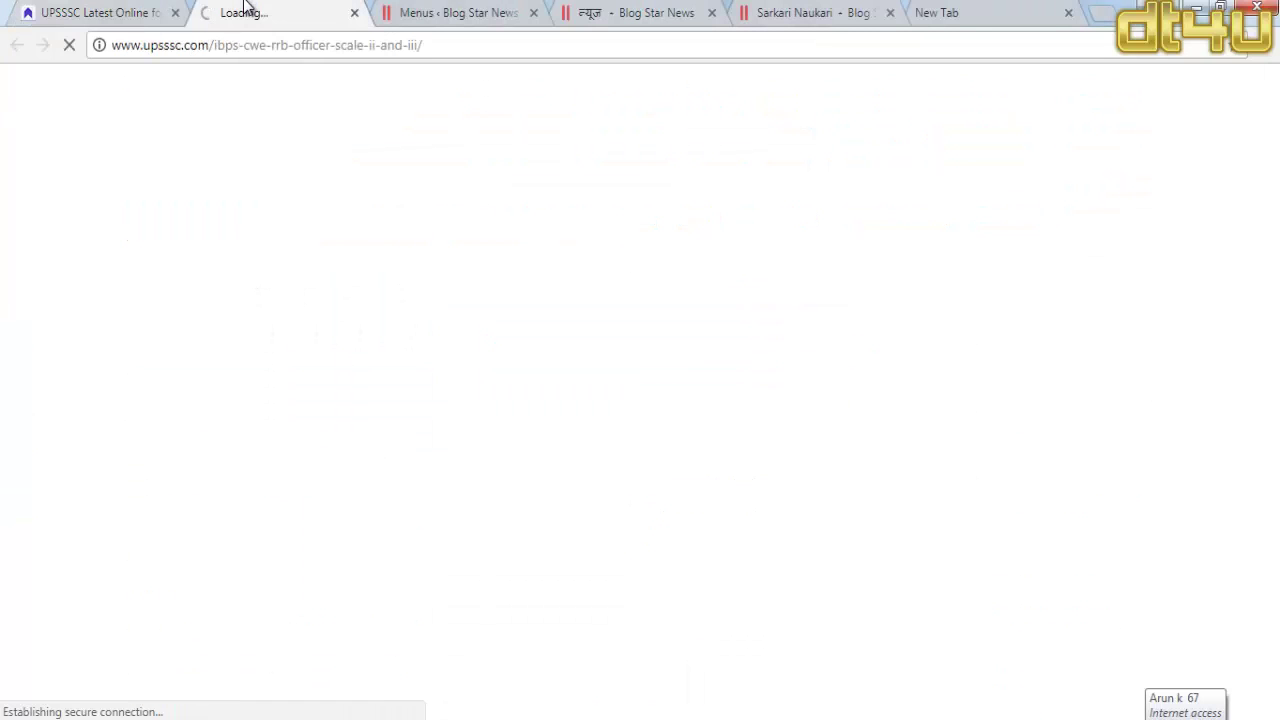
left_click(150, 8)
left_click(262, 9)
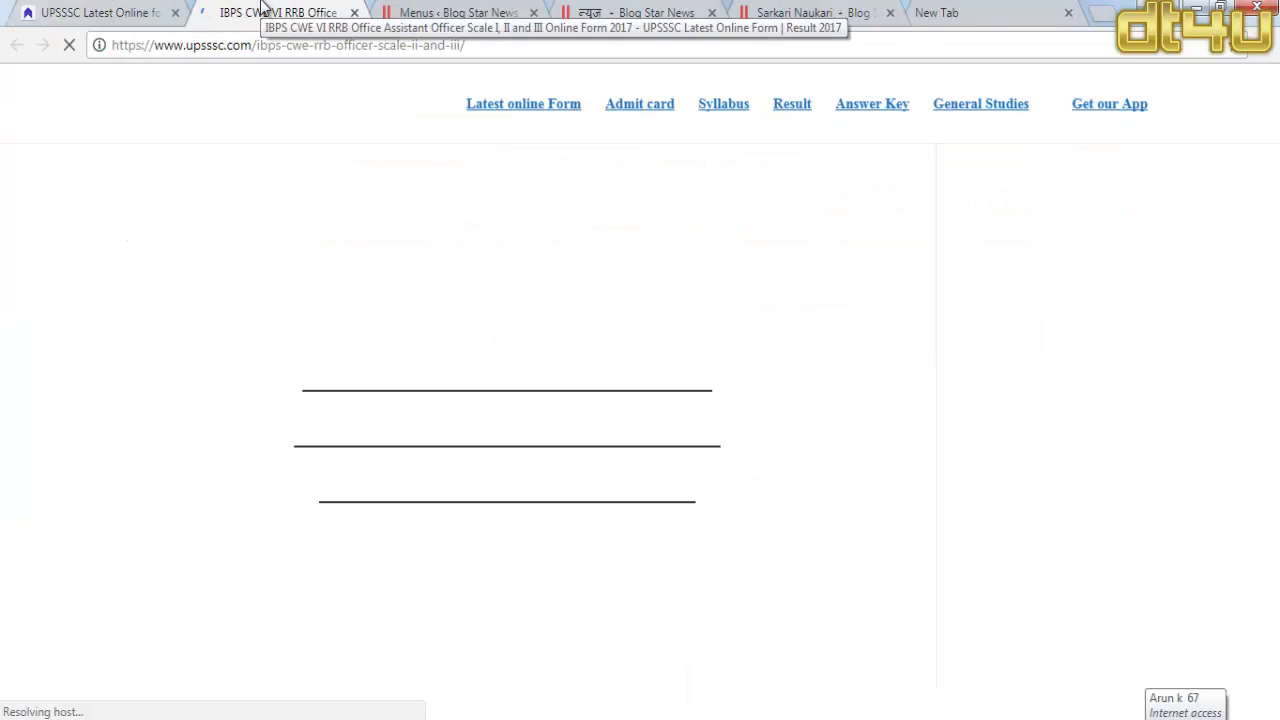
scroll(354, 341, "down", 2)
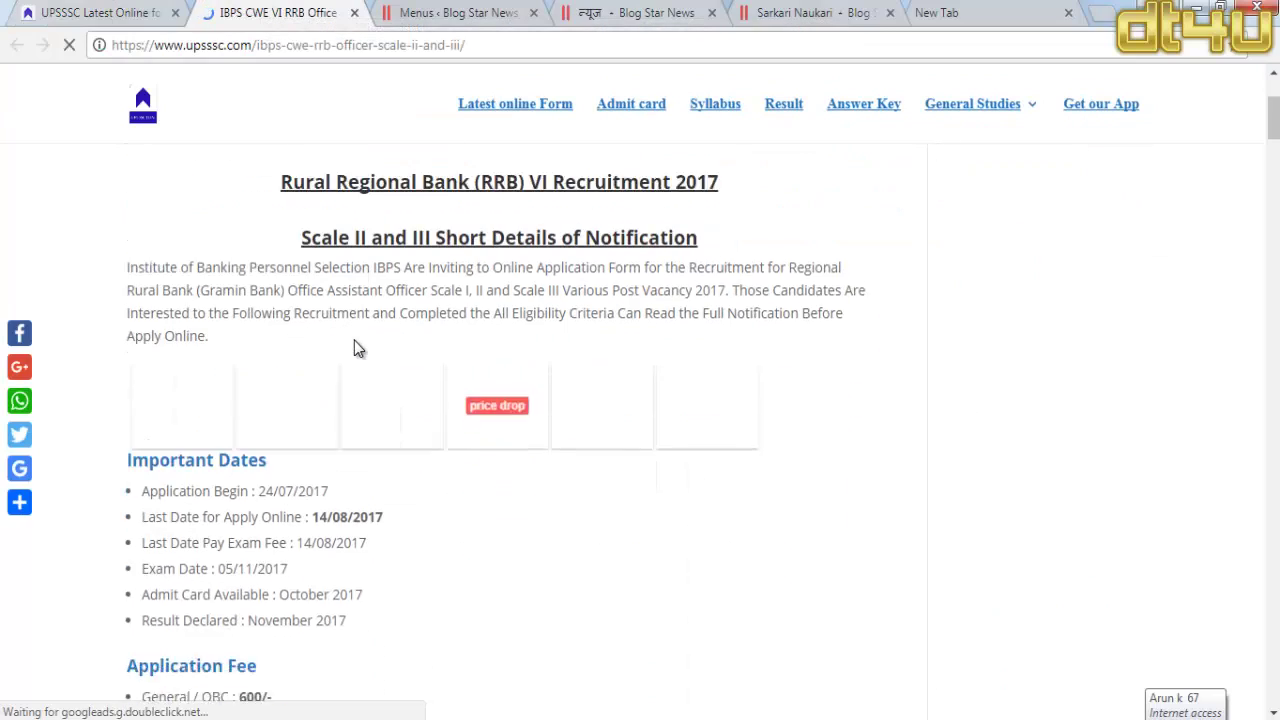
scroll(354, 341, "down", 8)
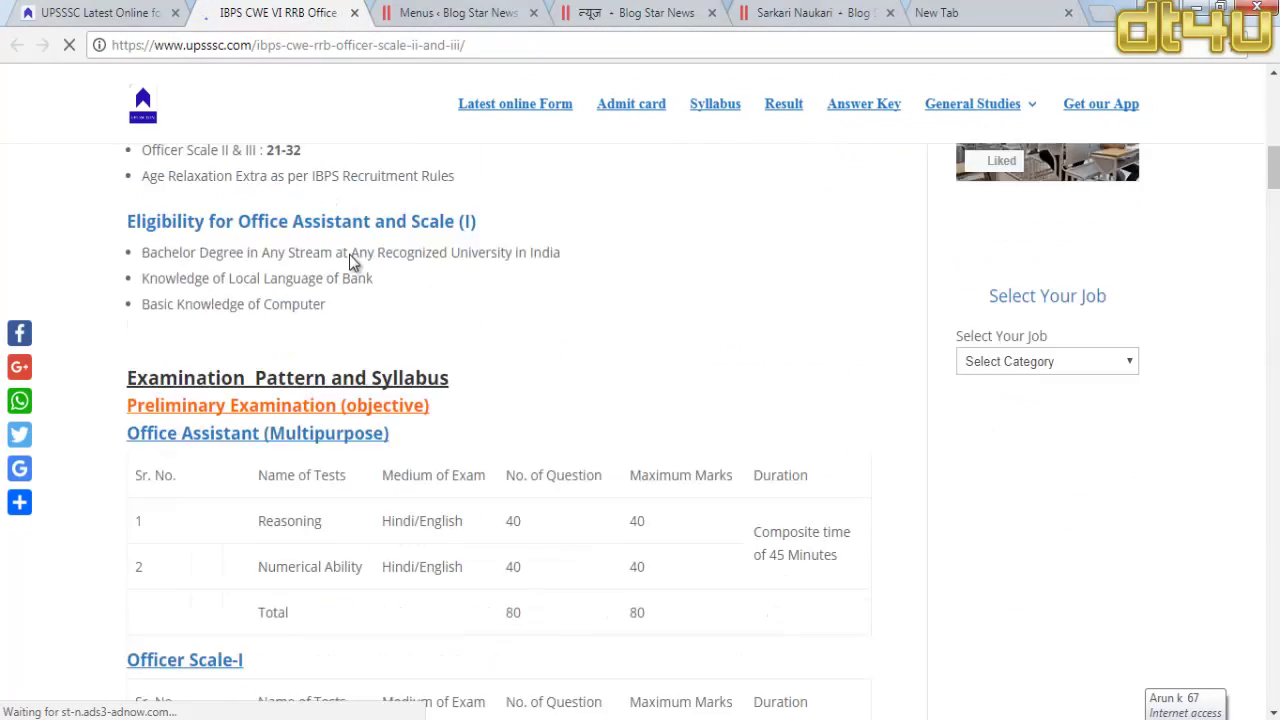
scroll(349, 254, "up", 7)
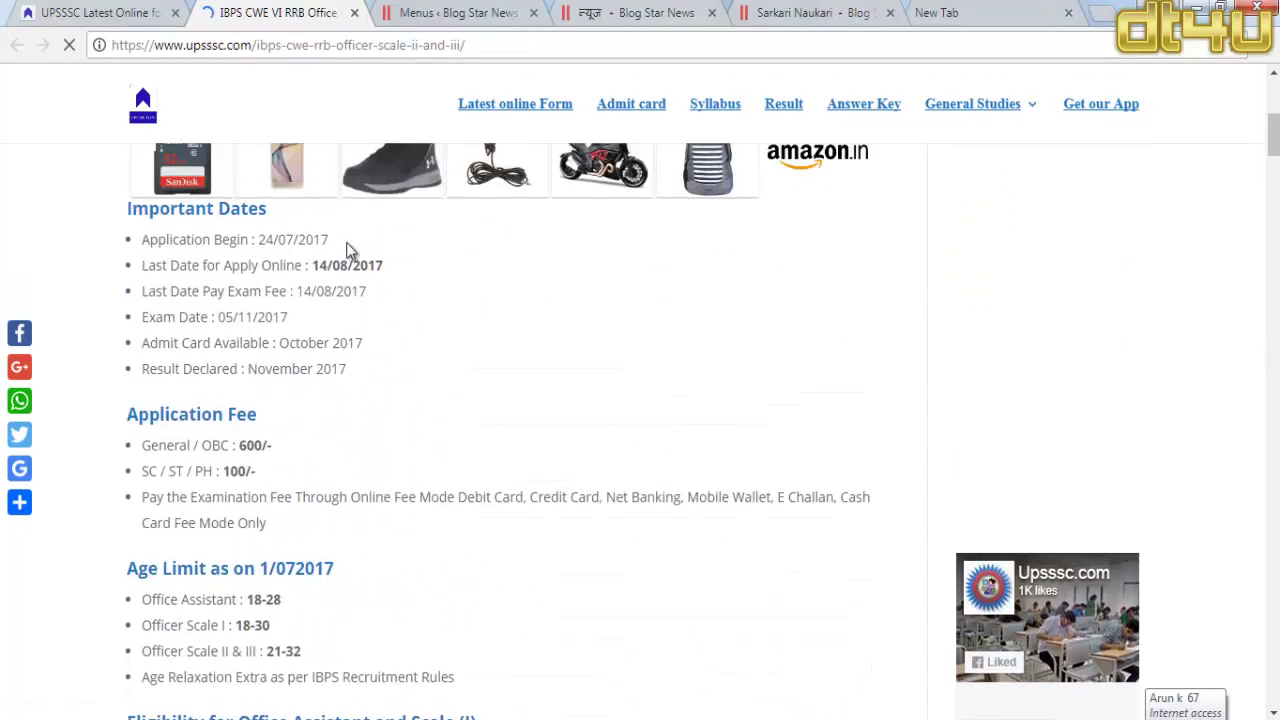
scroll(349, 251, "up", 5)
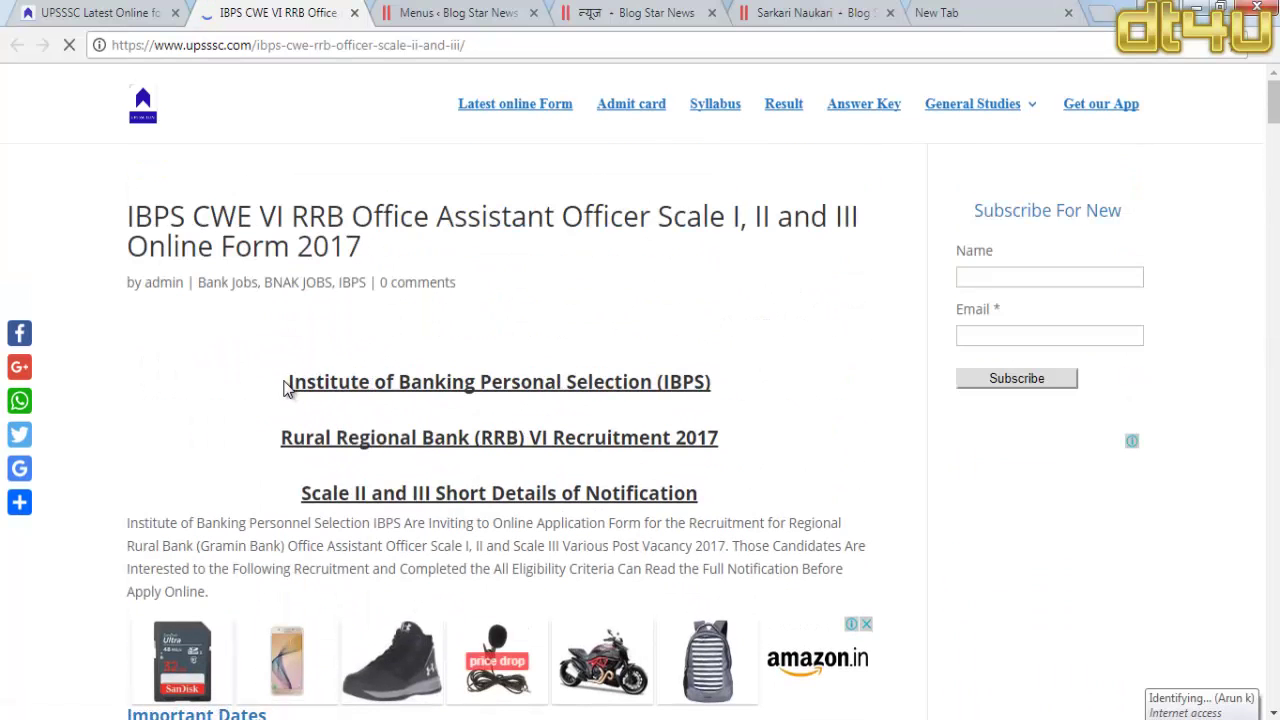
left_click_drag(291, 384, 500, 715)
scroll(456, 590, "down", 12)
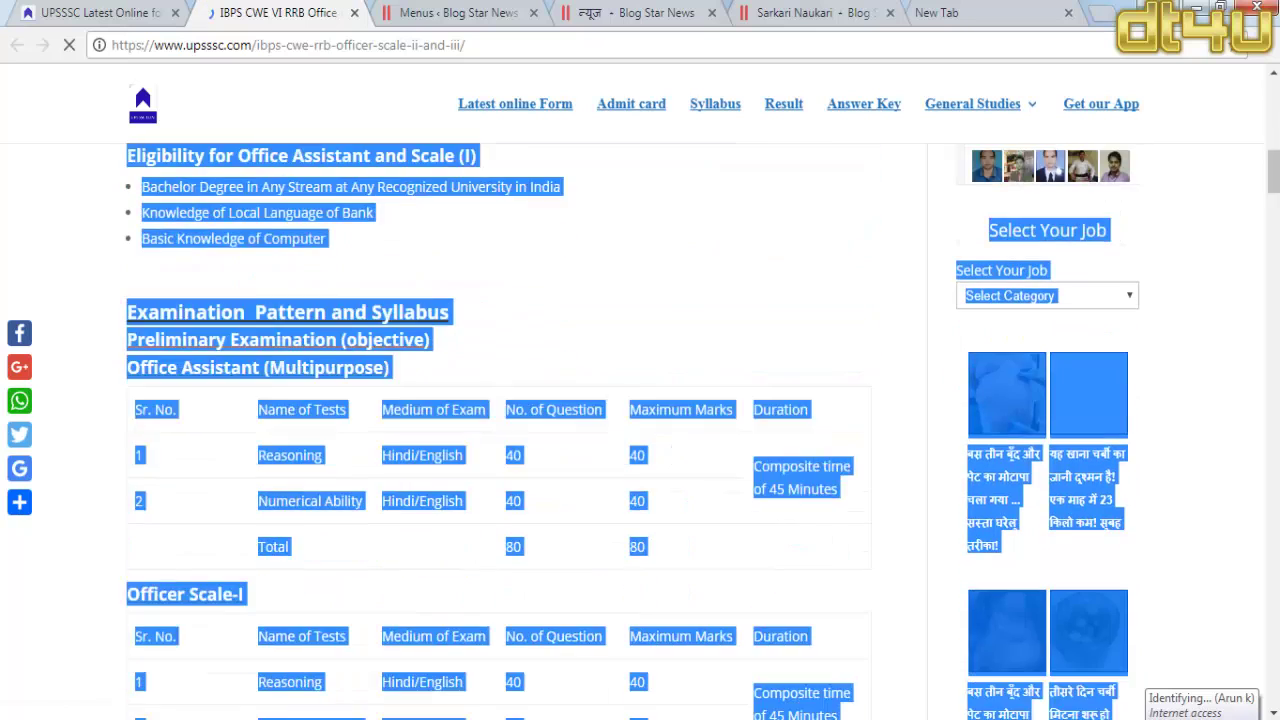
left_click_drag(456, 590, 520, 533)
left_click_drag(546, 297, 742, 284)
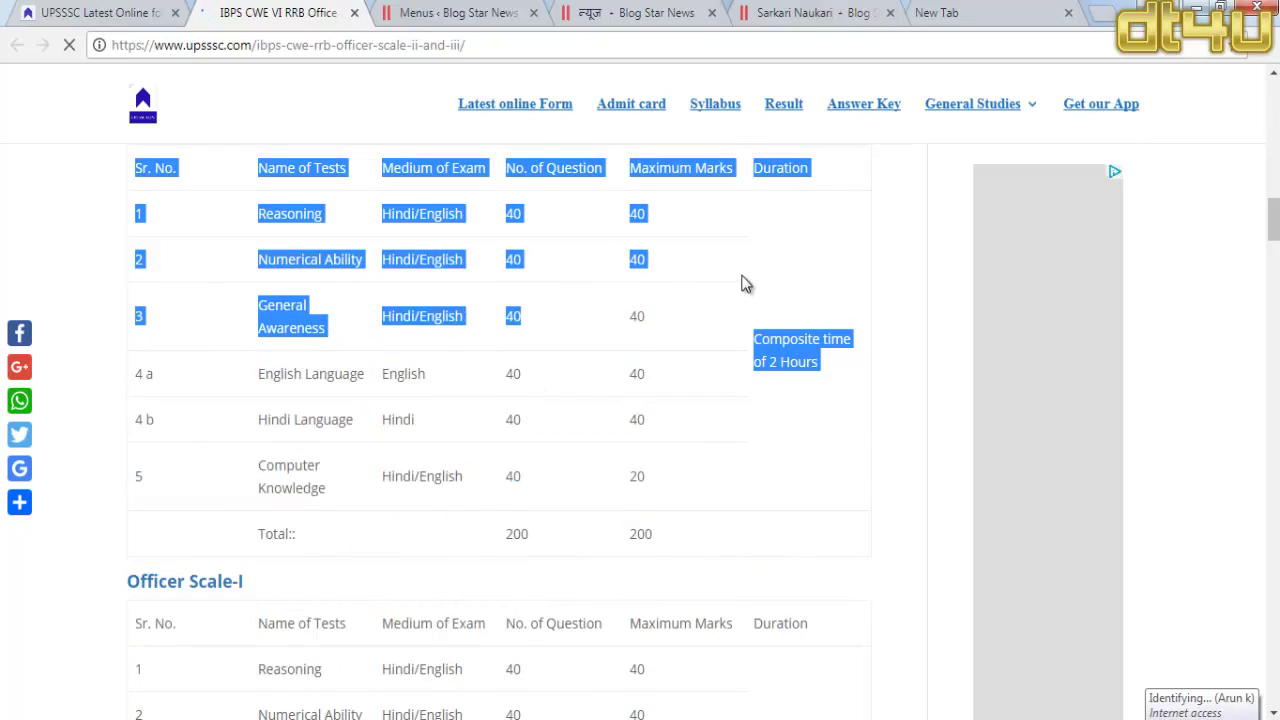
left_click(742, 284)
scroll(740, 271, "up", 12)
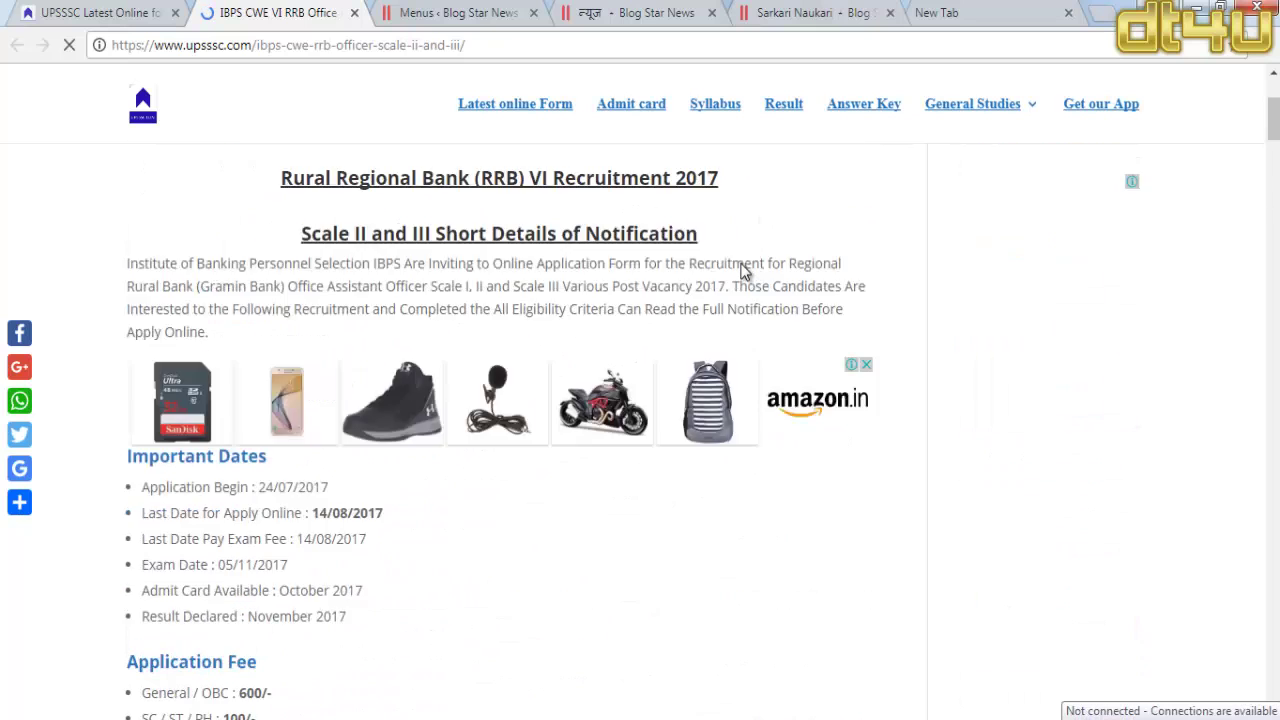
scroll(742, 271, "up", 3)
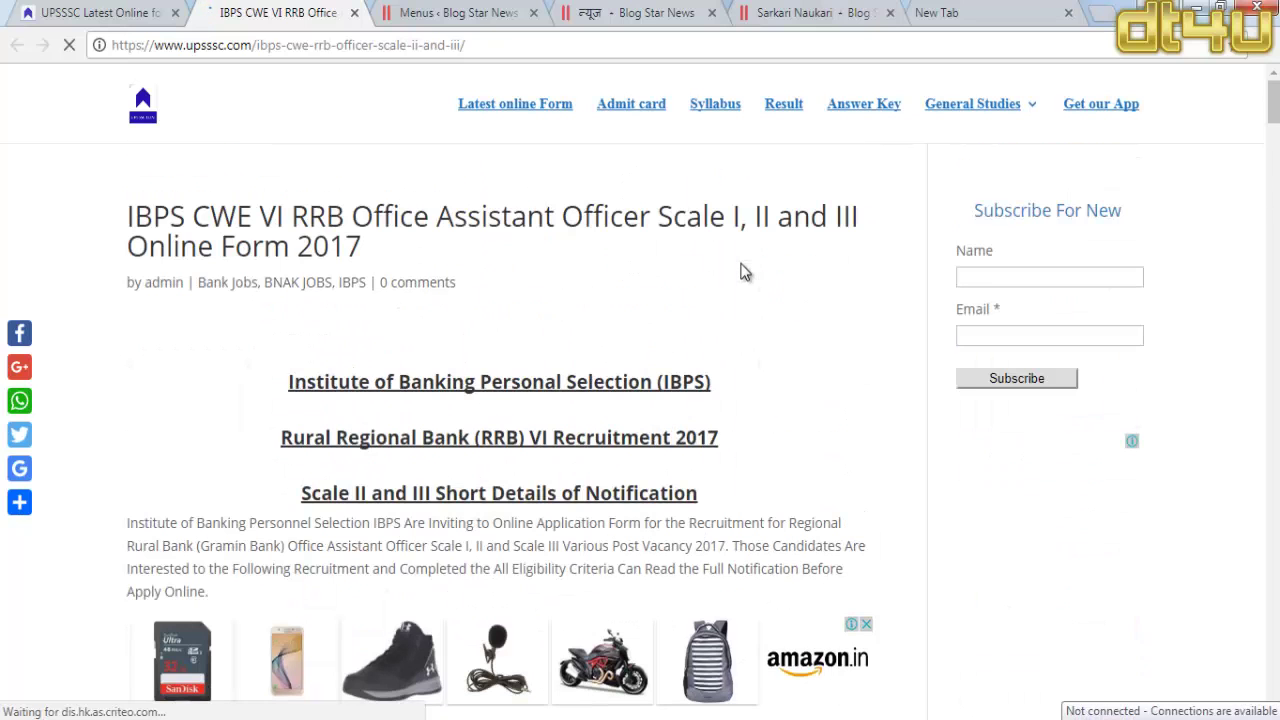
Step: Review the live Sarkari Naukari page of Blog Star News, from its recruitment columns down to the footer
left_click(505, 8)
left_click(697, 10)
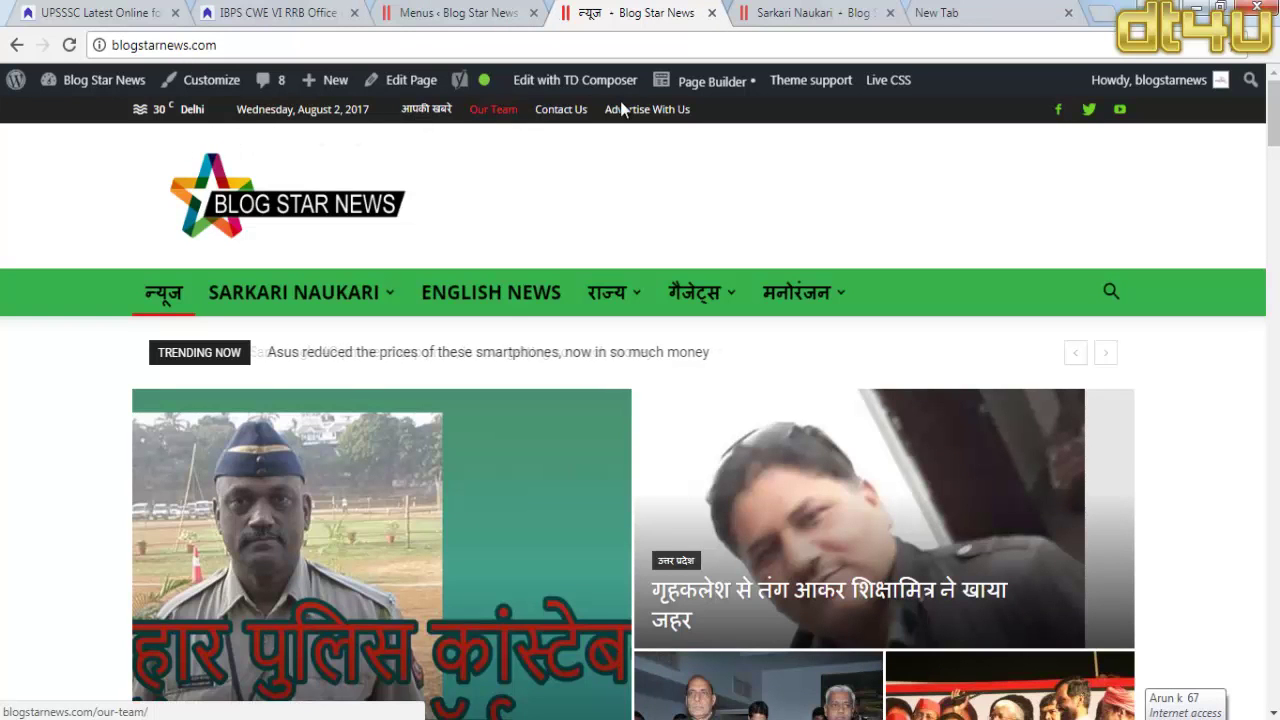
left_click(743, 12)
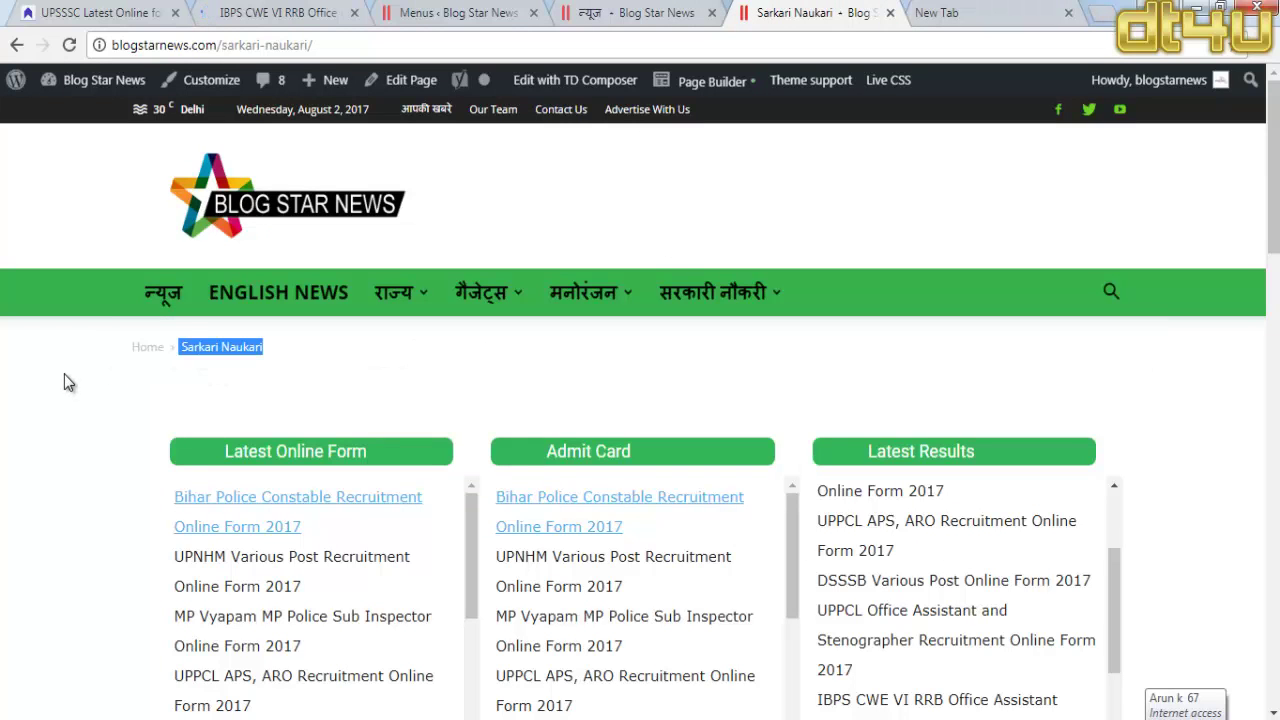
scroll(63, 374, "down", 2)
scroll(72, 385, "down", 3)
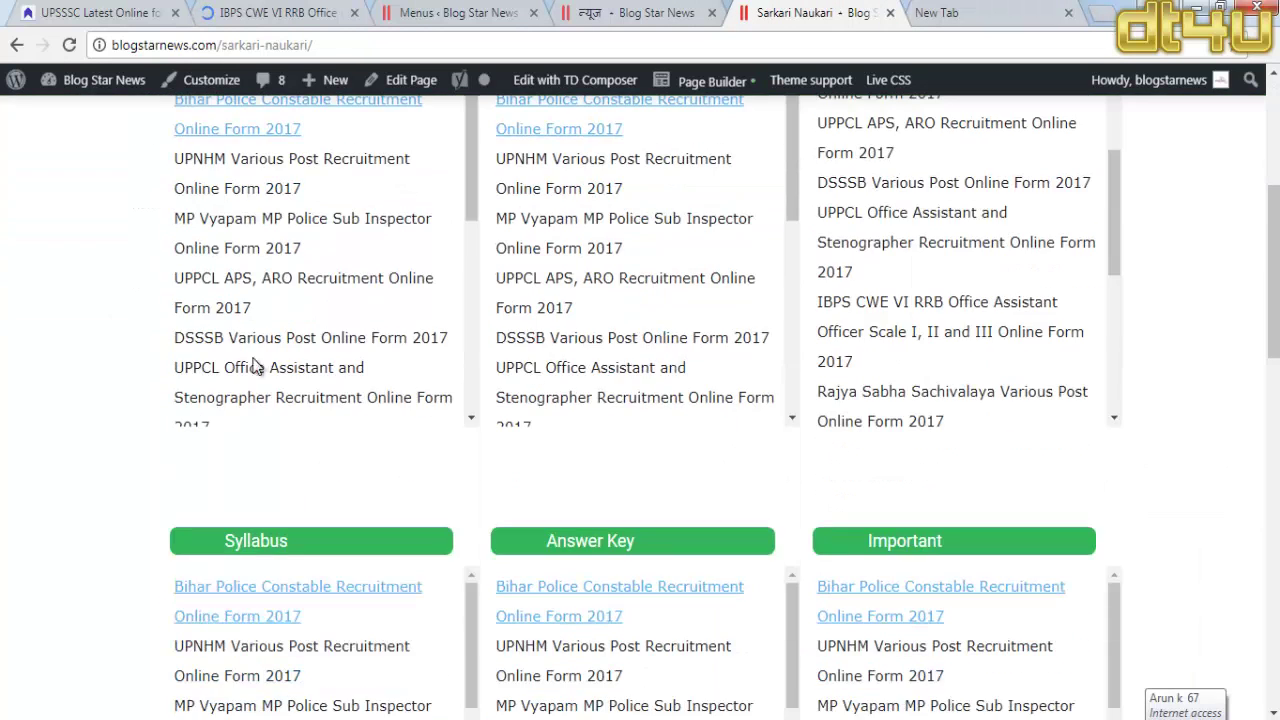
scroll(72, 385, "down", 6)
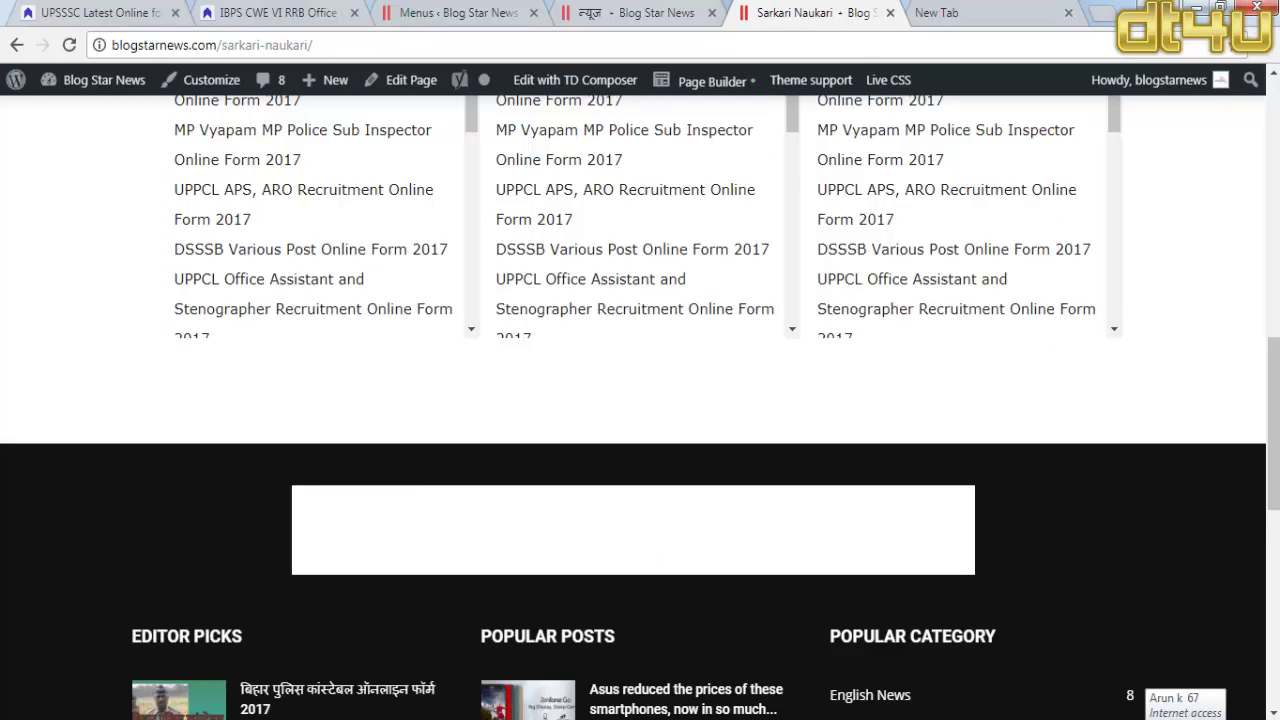
left_click_drag(1275, 379, 1275, 105)
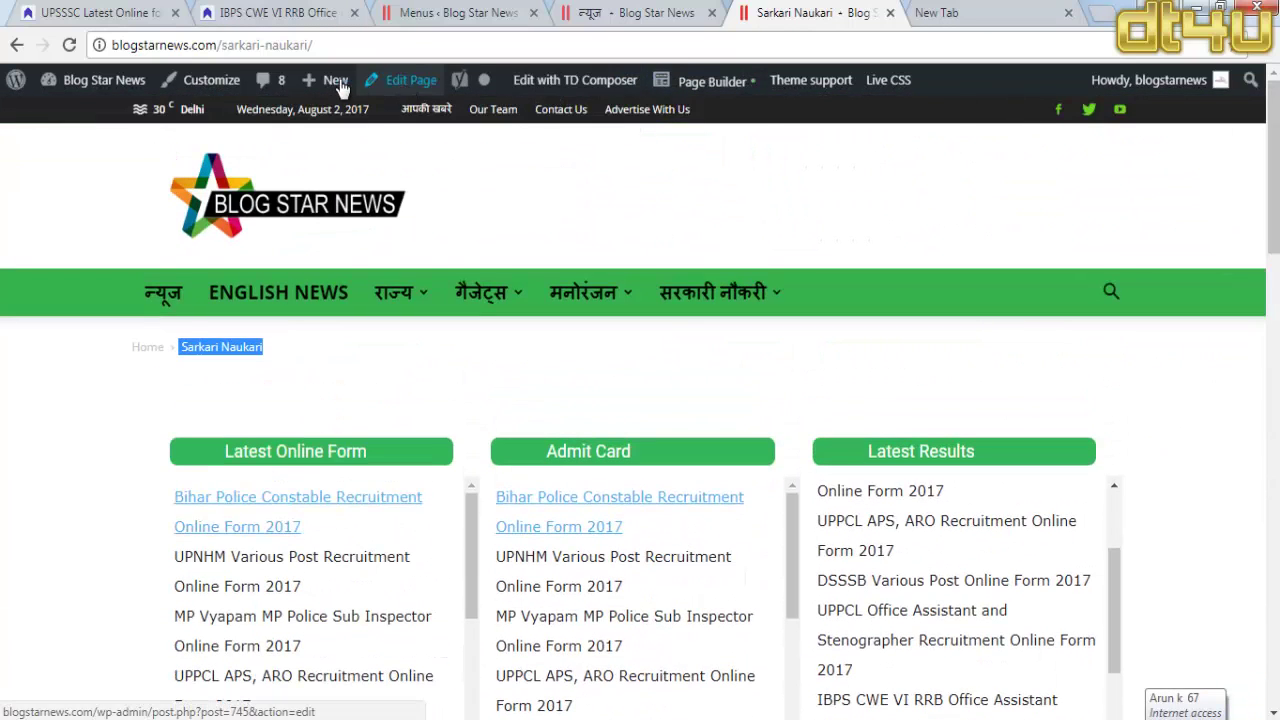
Step: Start a new post in the WordPress admin of Blog Star News
mouse_move(330, 84)
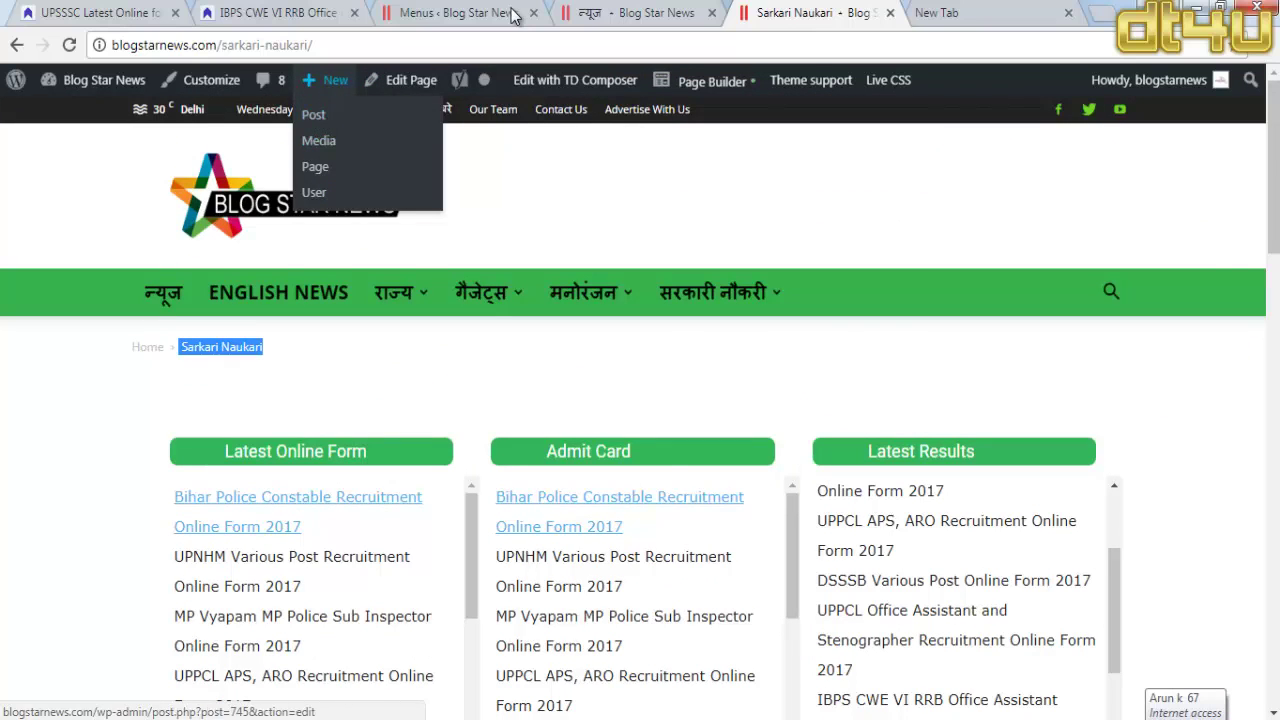
left_click(470, 12)
mouse_move(108, 216)
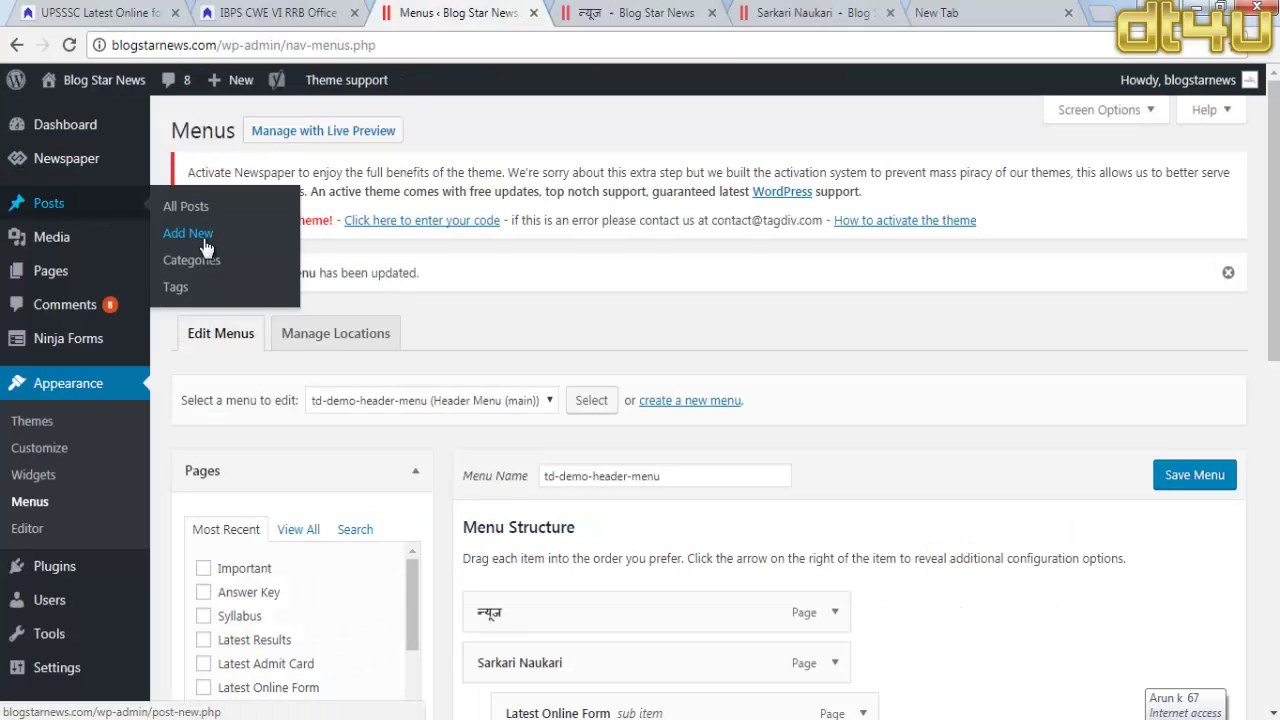
left_click(203, 238)
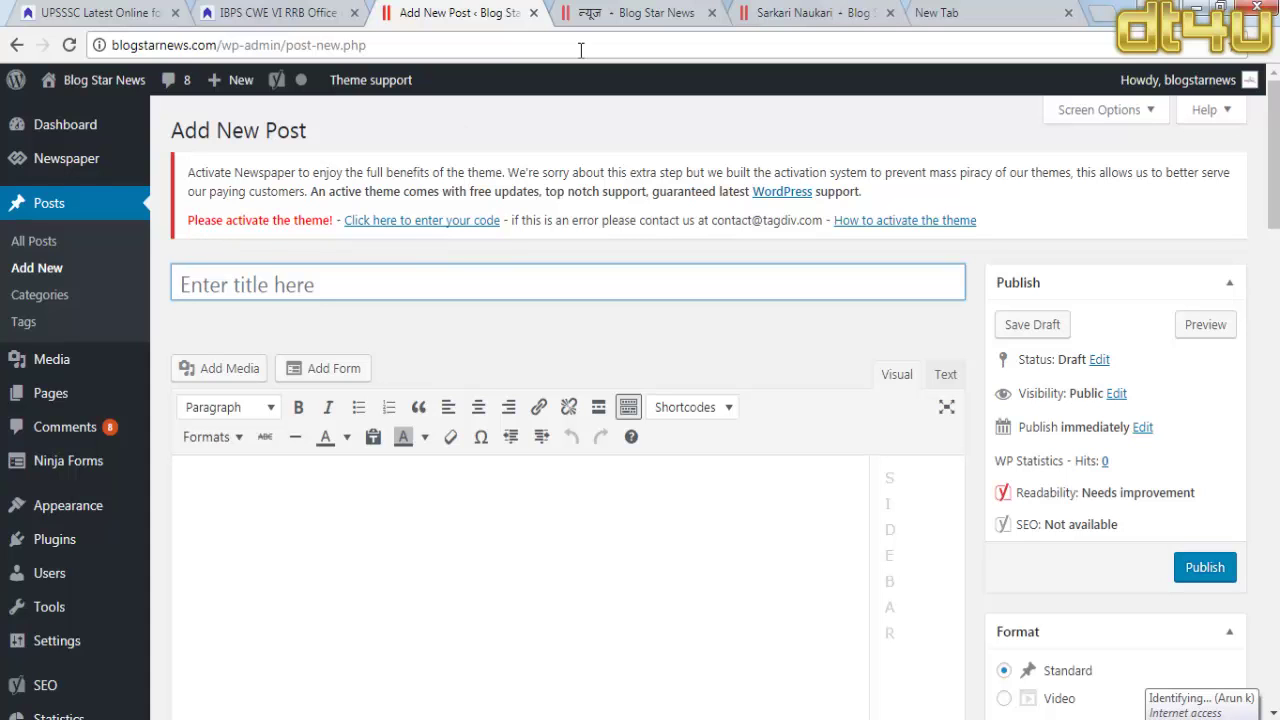
Step: Copy the UPSSSC article's heading "IBPS CWE VI RRB Office Assistant Officer Scale I, II and III Online Form 2017" into the new post's title
left_click(608, 11)
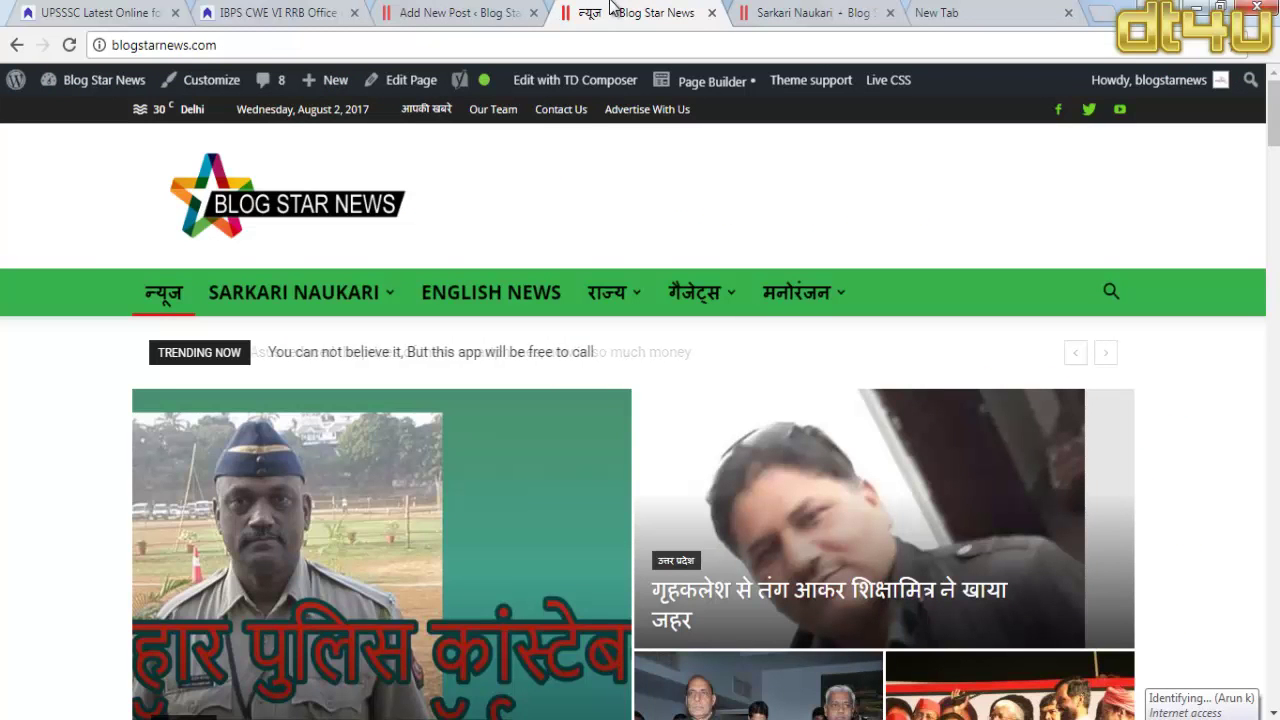
left_click(830, 12)
left_click(265, 12)
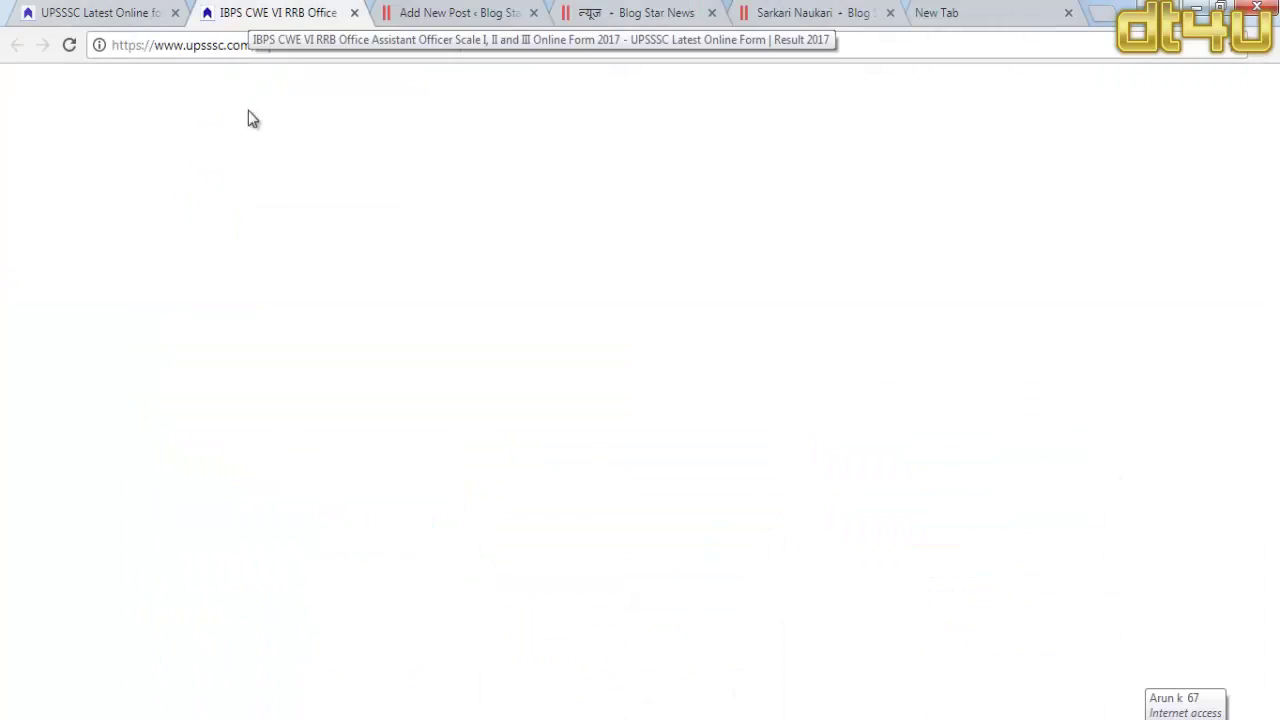
left_click_drag(124, 218, 370, 255)
key("ctrl+c")
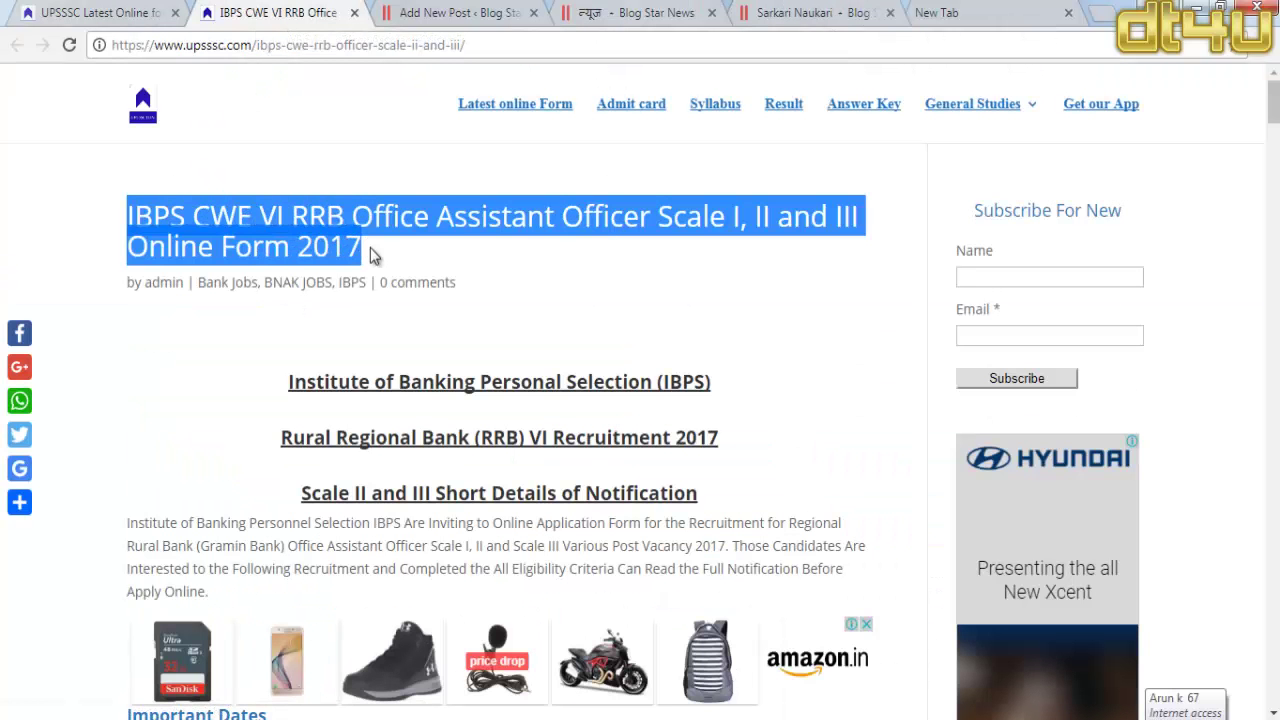
left_click(455, 14)
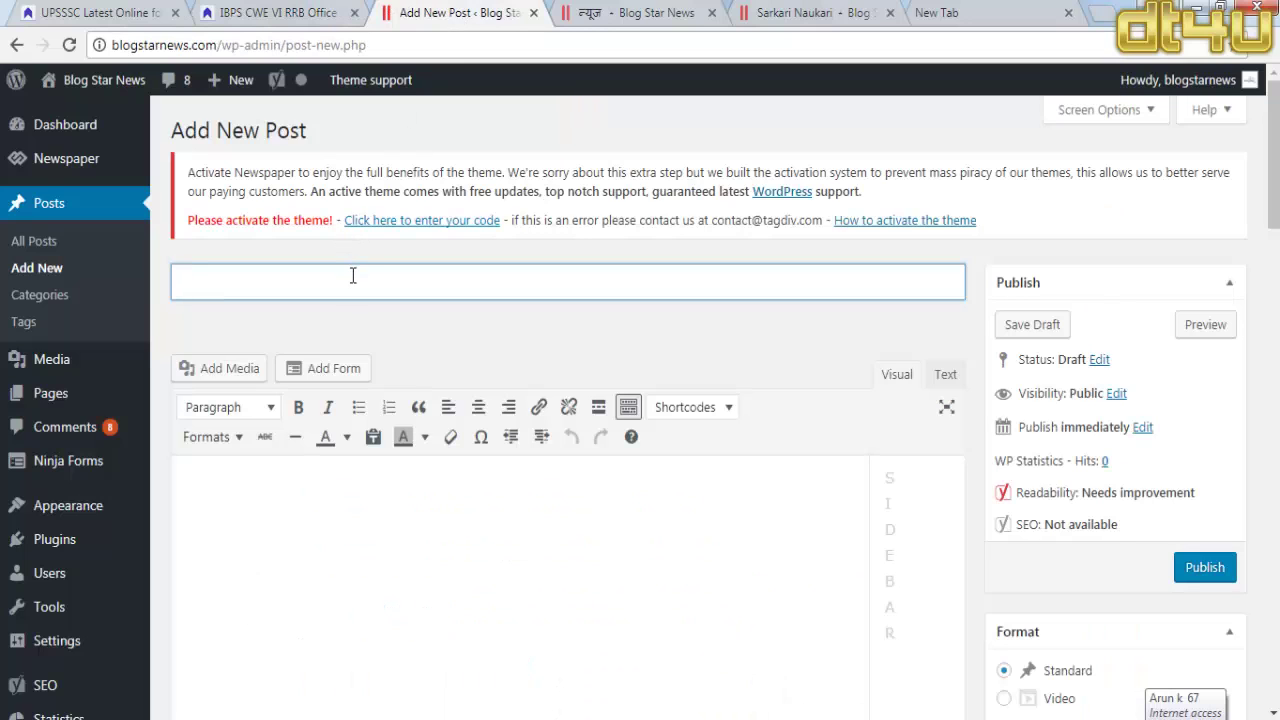
key("ctrl+v")
left_click(477, 322)
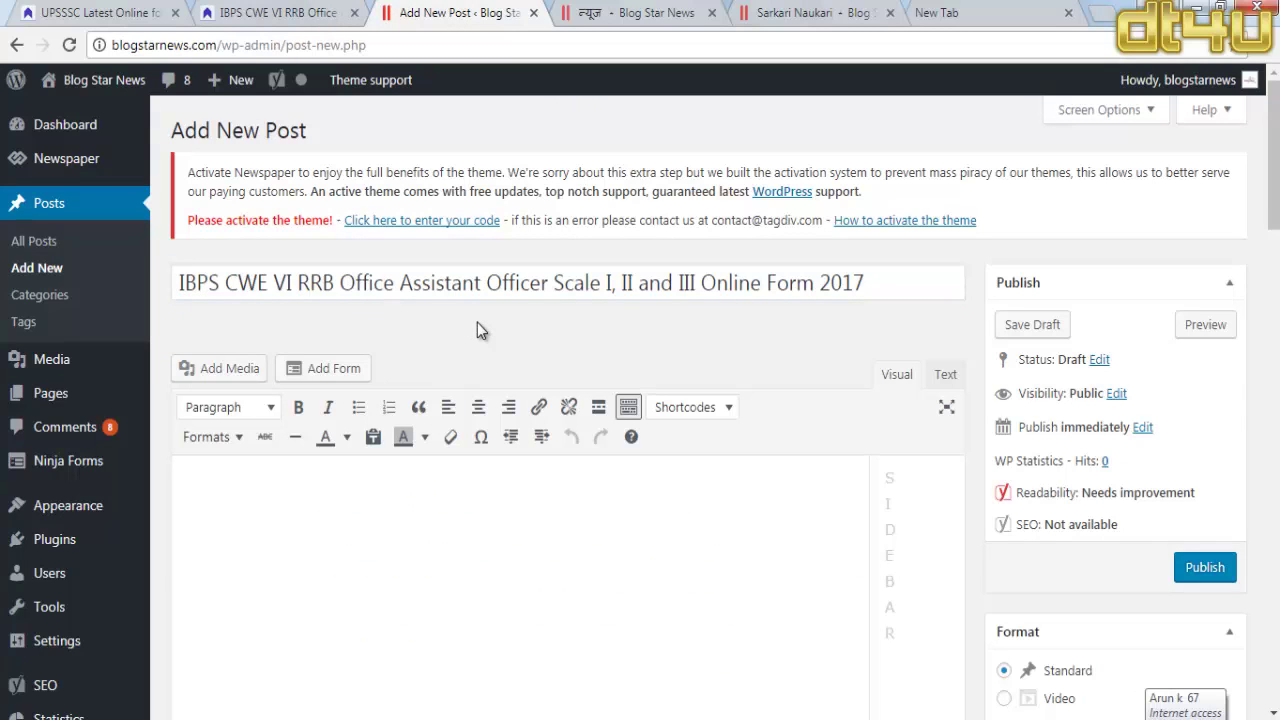
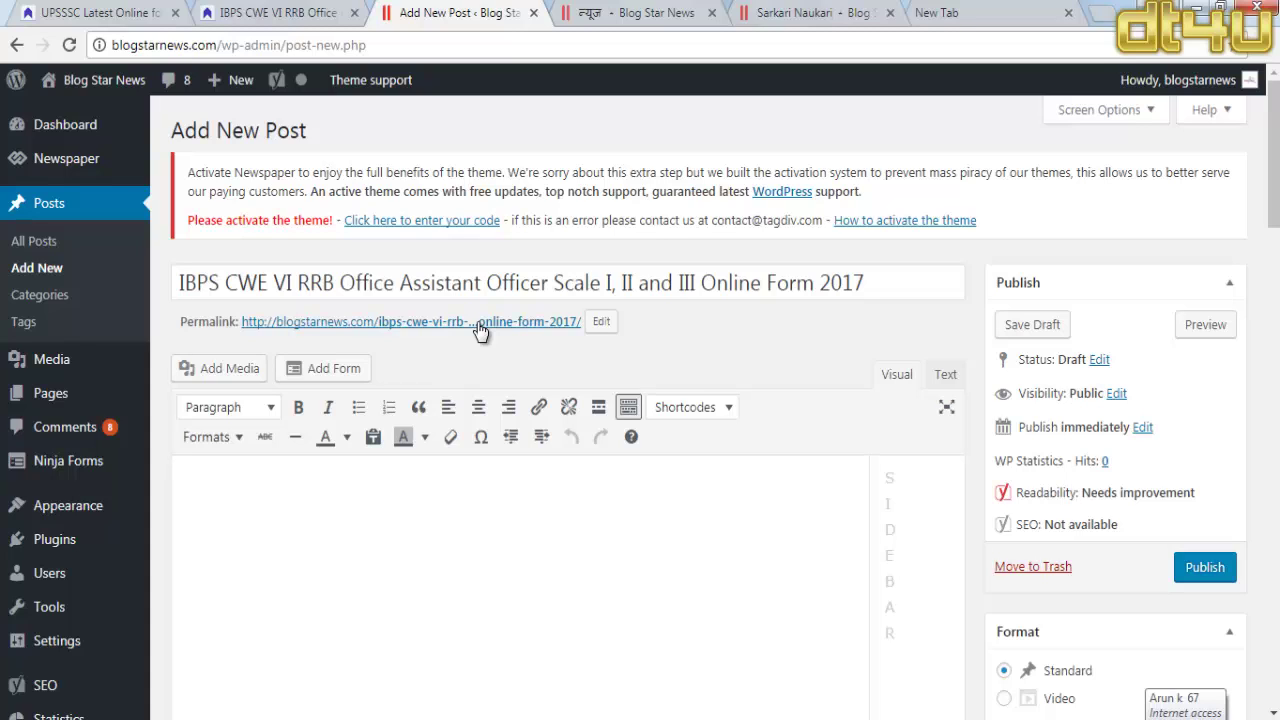
left_click(178, 283)
left_click_drag(178, 283, 262, 283)
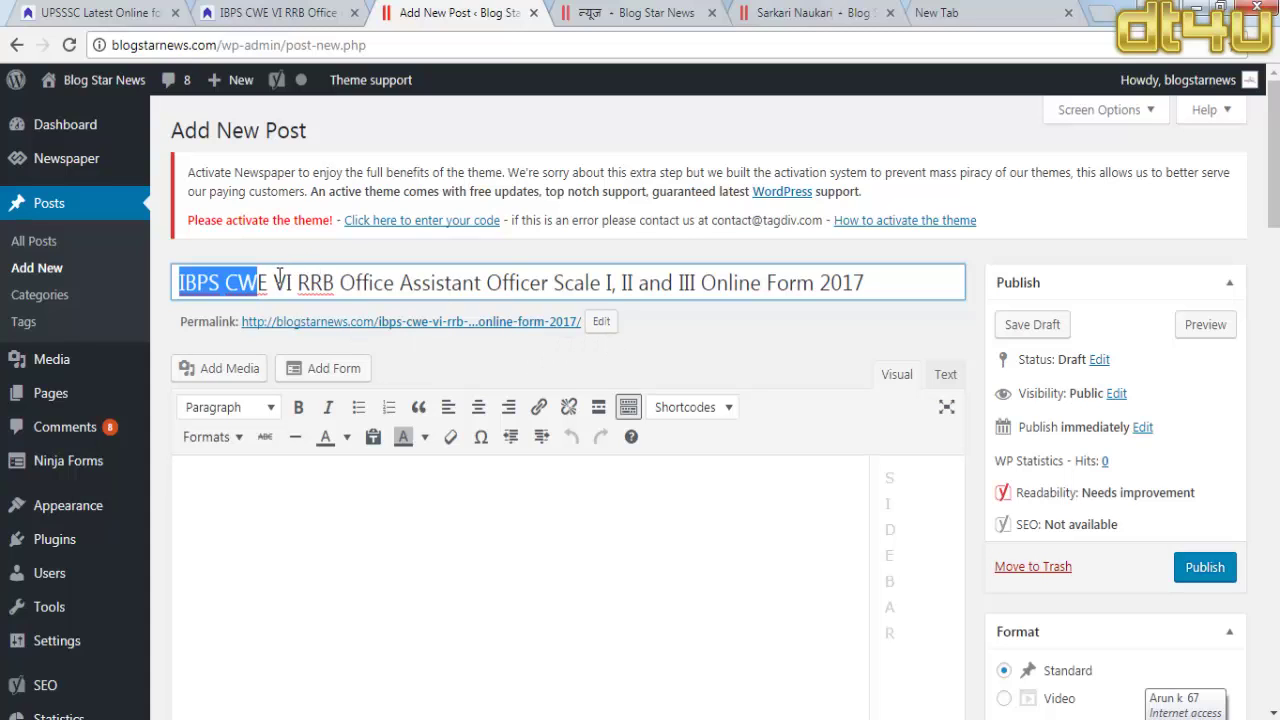
left_click_drag(273, 281, 301, 272)
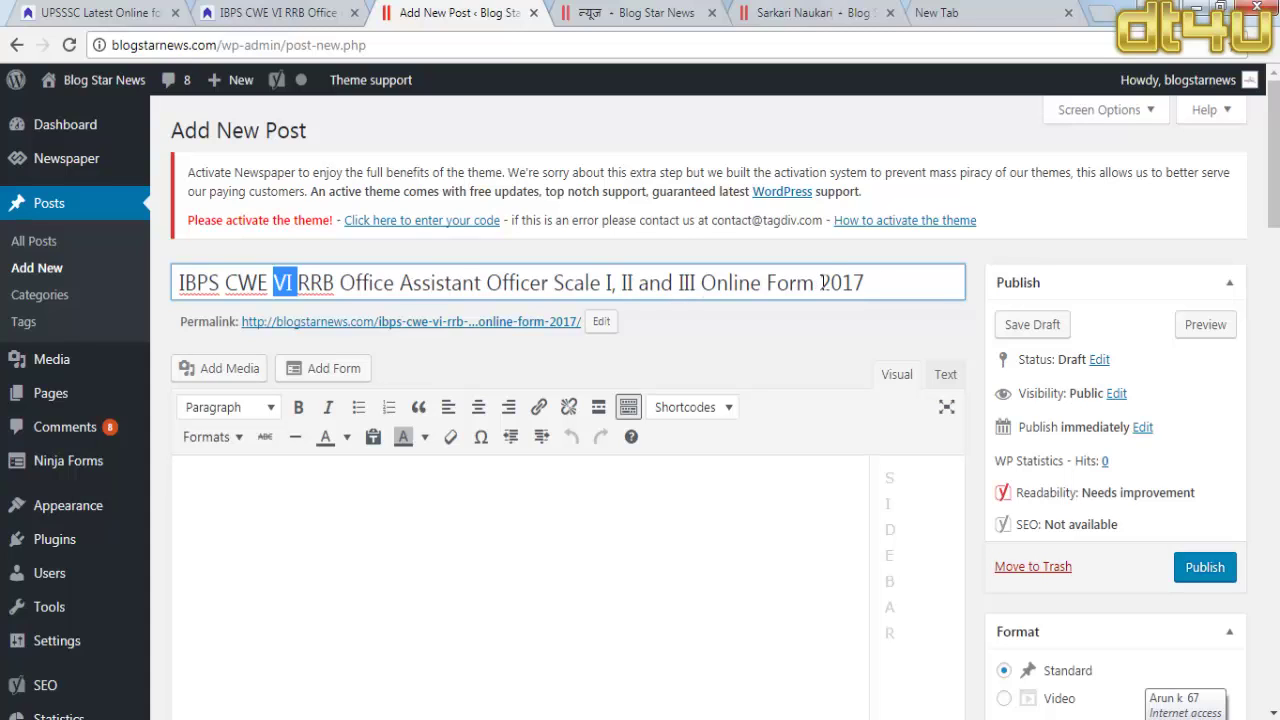
left_click_drag(822, 283, 866, 285)
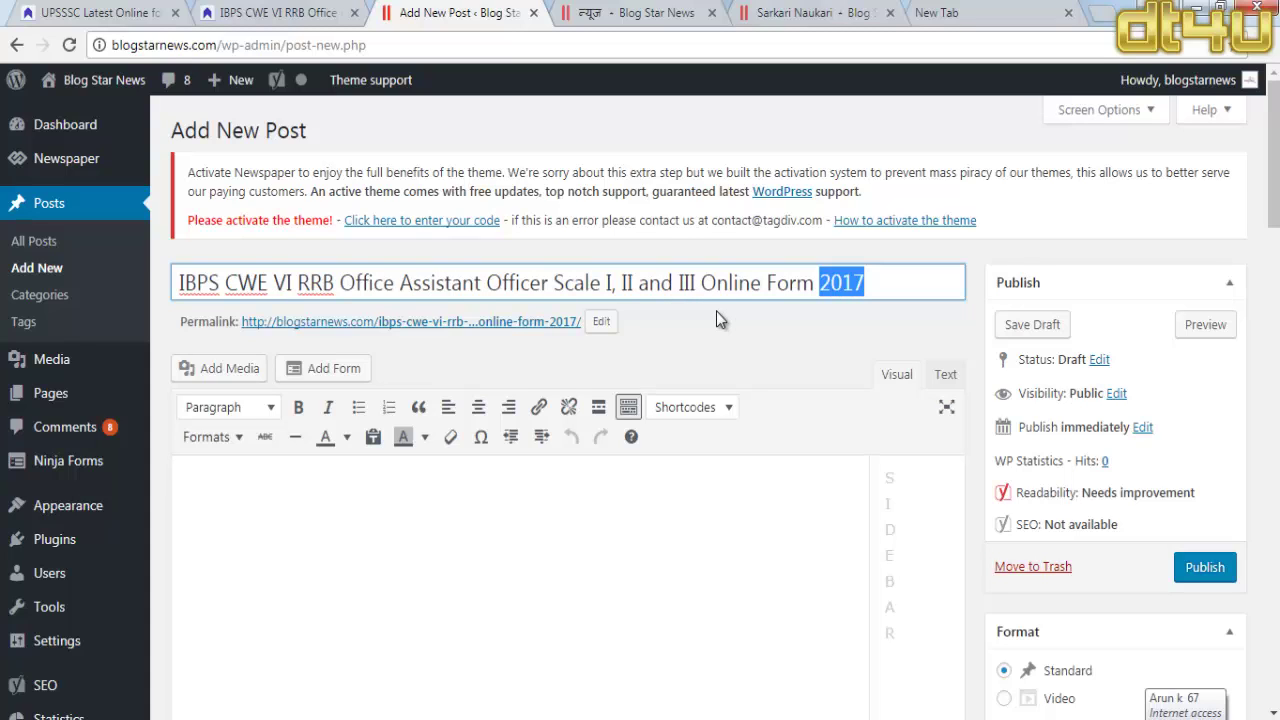
Step: Shorten the post's permalink slug to "IBPS CWE RRB", using the words from the title, and save it
left_click(601, 324)
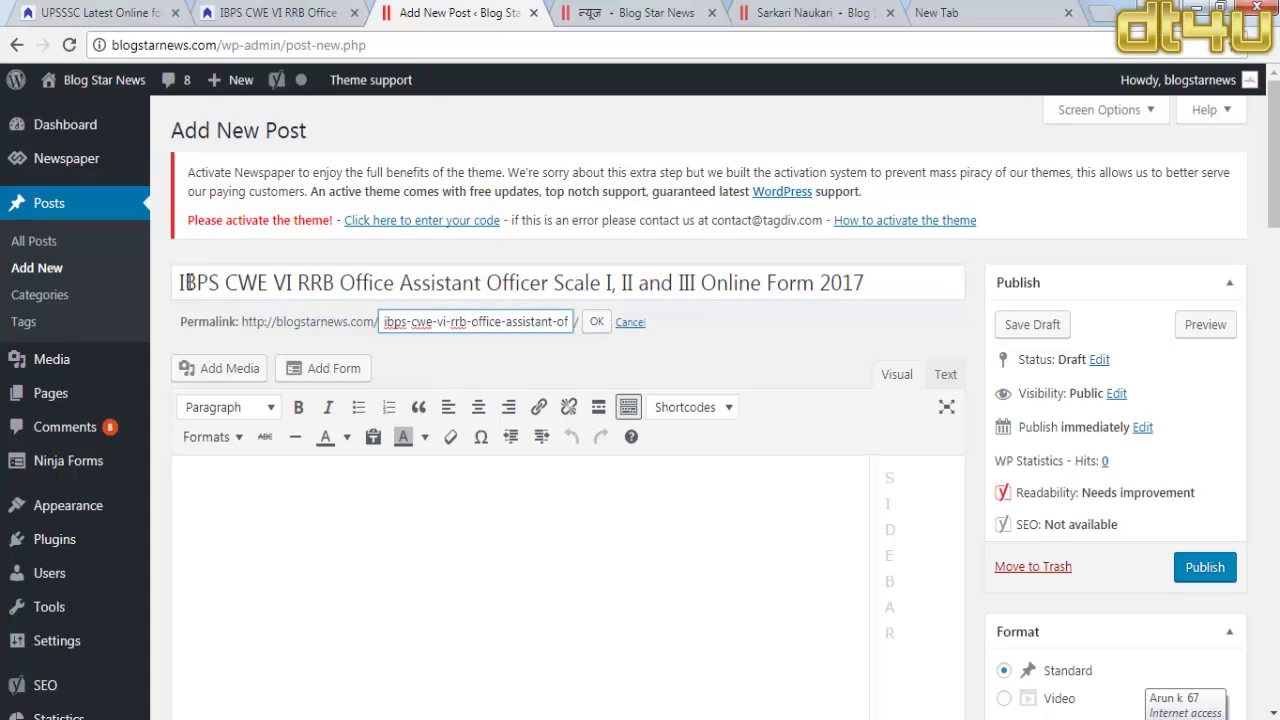
left_click_drag(178, 283, 268, 282)
key("ctrl+c")
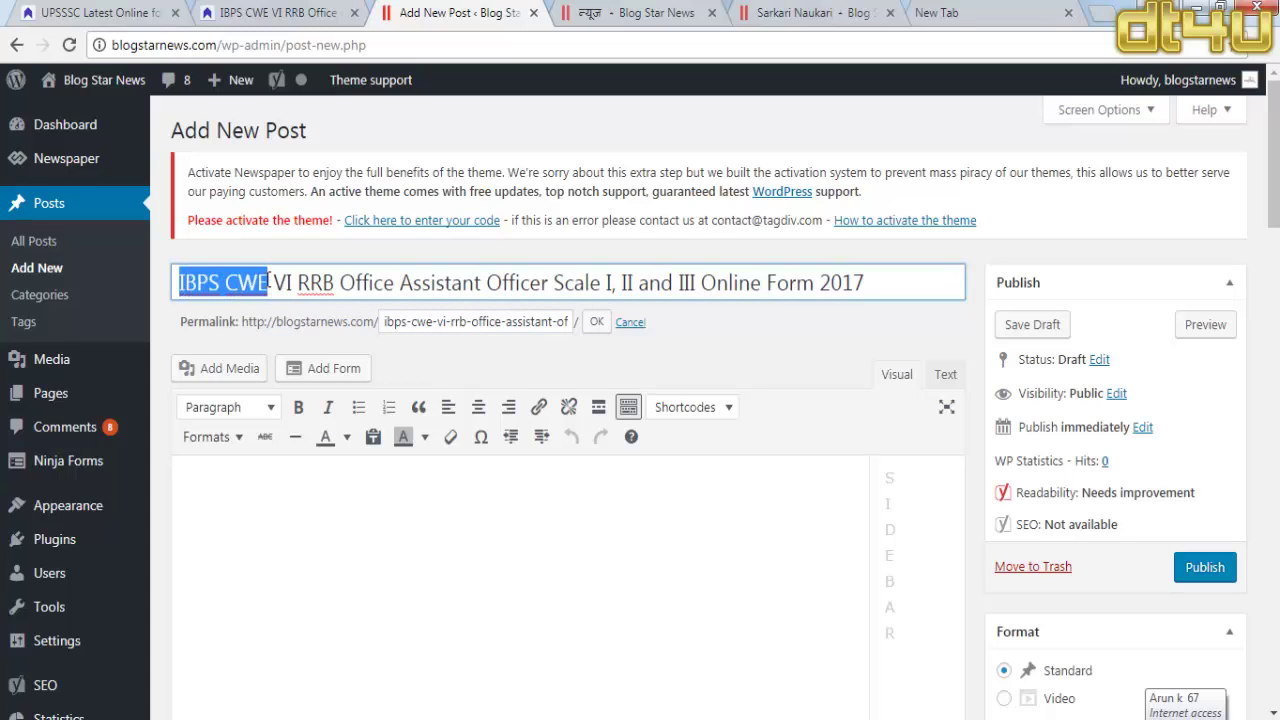
left_click(524, 322)
key("ctrl+a")
key("BackSpace")
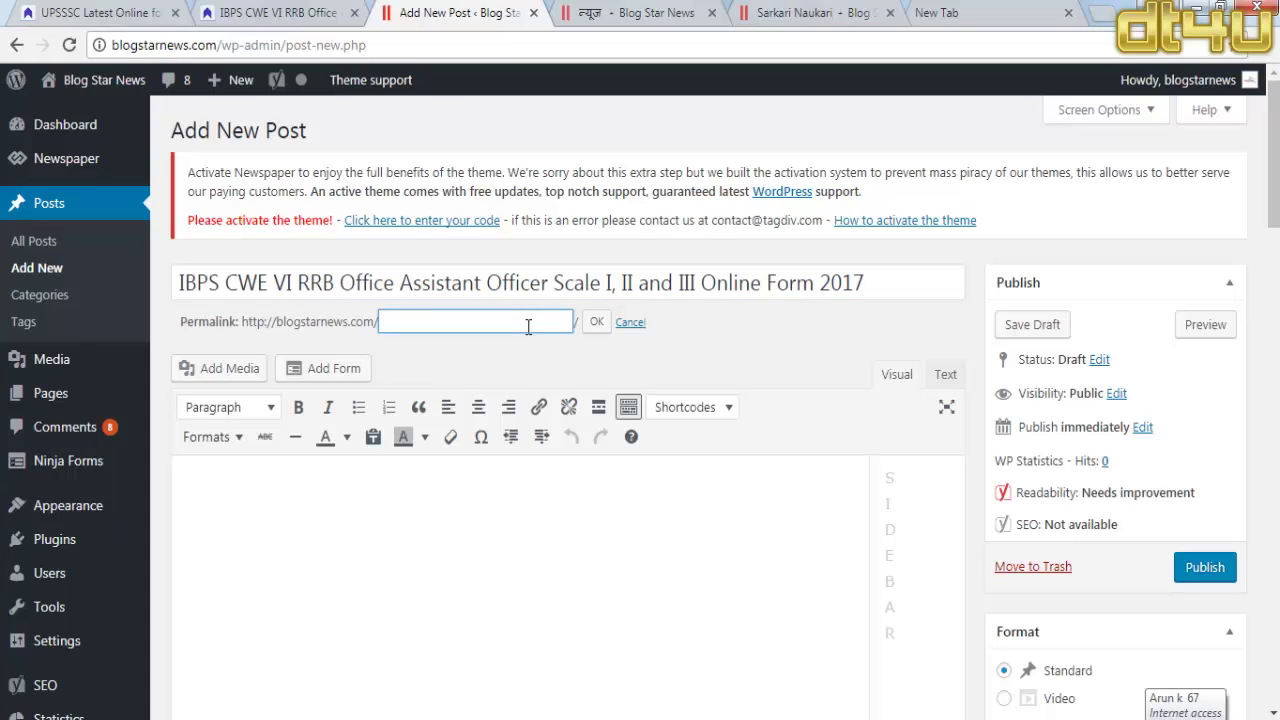
key("ctrl+v")
left_click_drag(298, 283, 337, 283)
key("ctrl+c")
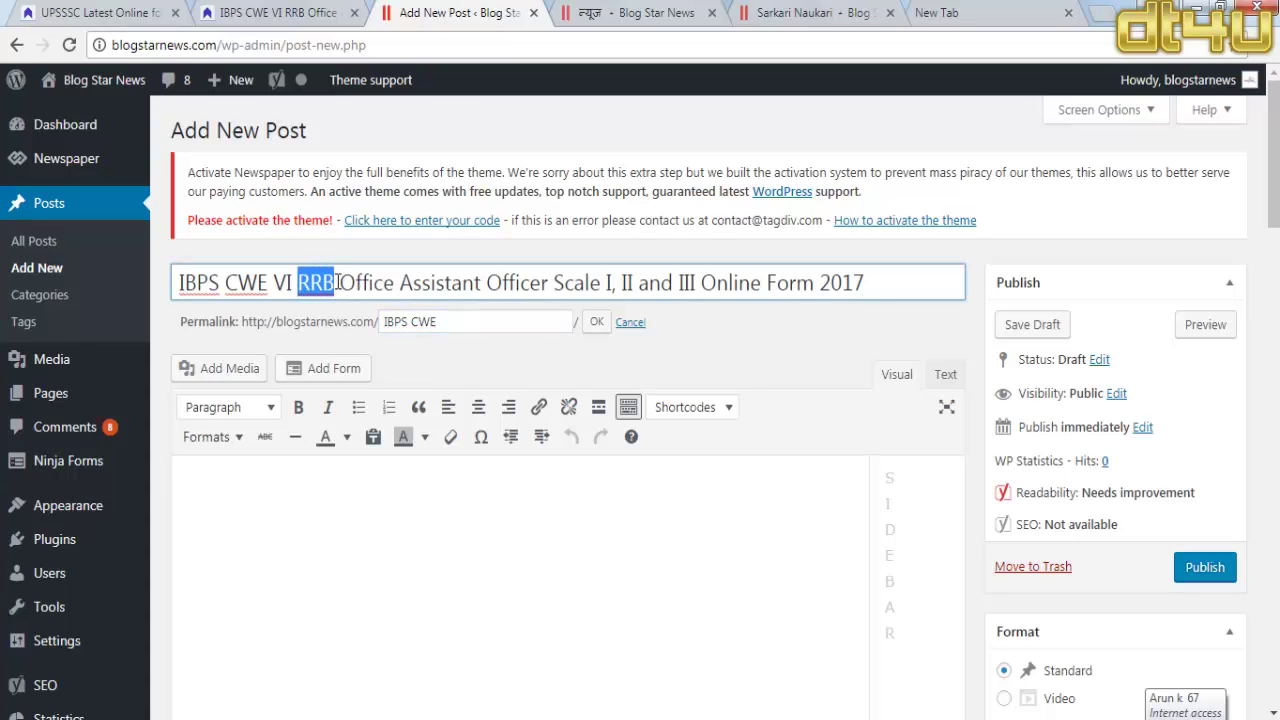
left_click(467, 327)
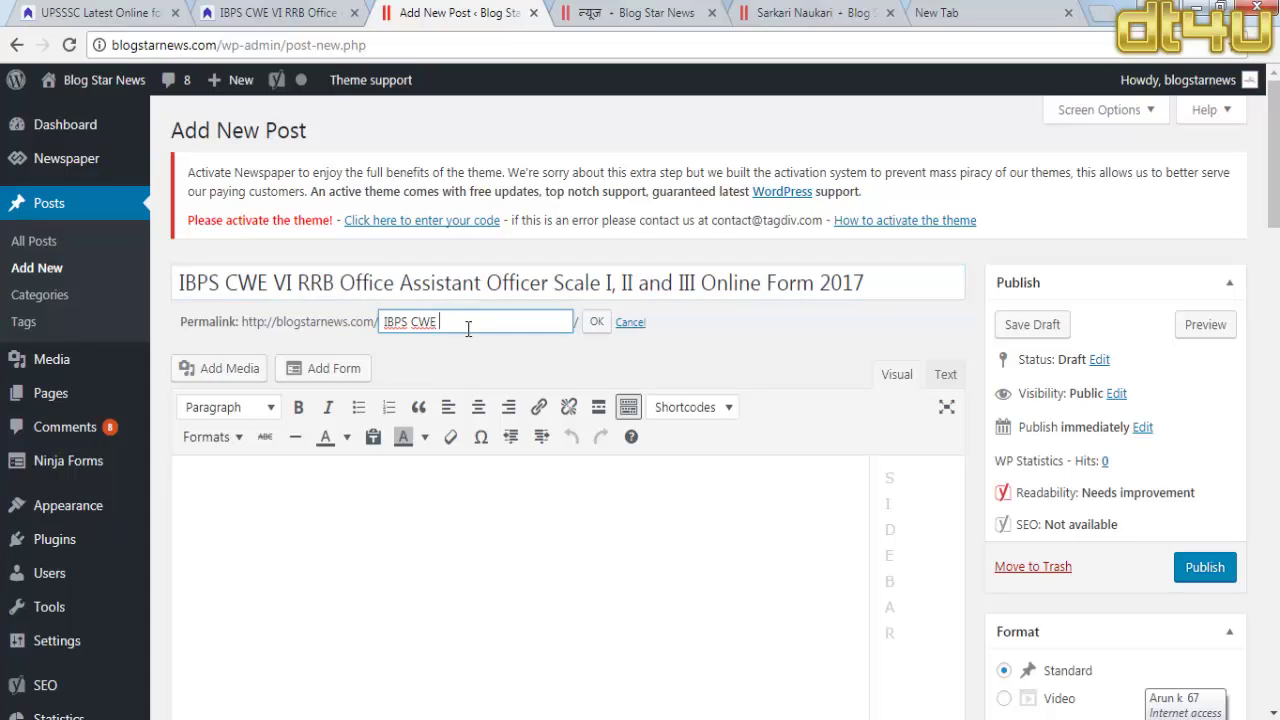
key("ctrl+v")
left_click(598, 334)
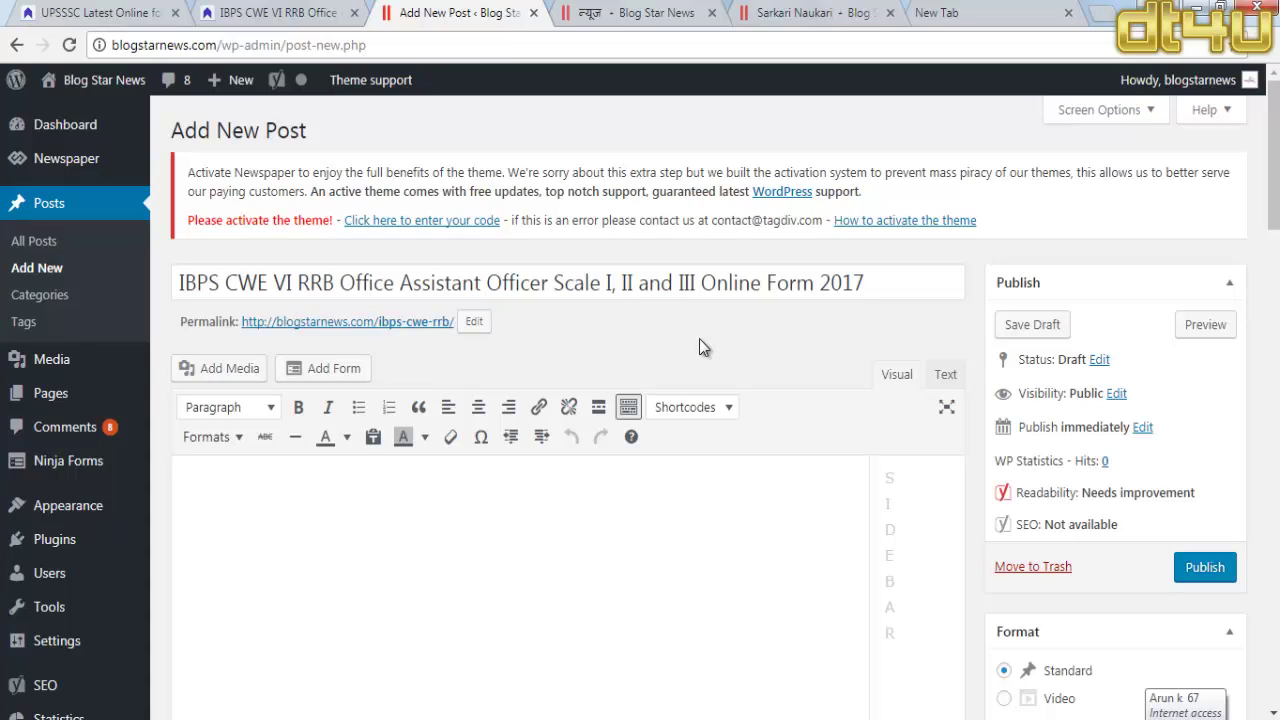
Step: Copy the three heading lines, from "Institute of Banking Personal Selection (IBPS)" to "Scale II and III Short Details of Notification", from the UPSSSC article into the post body
left_click(642, 24)
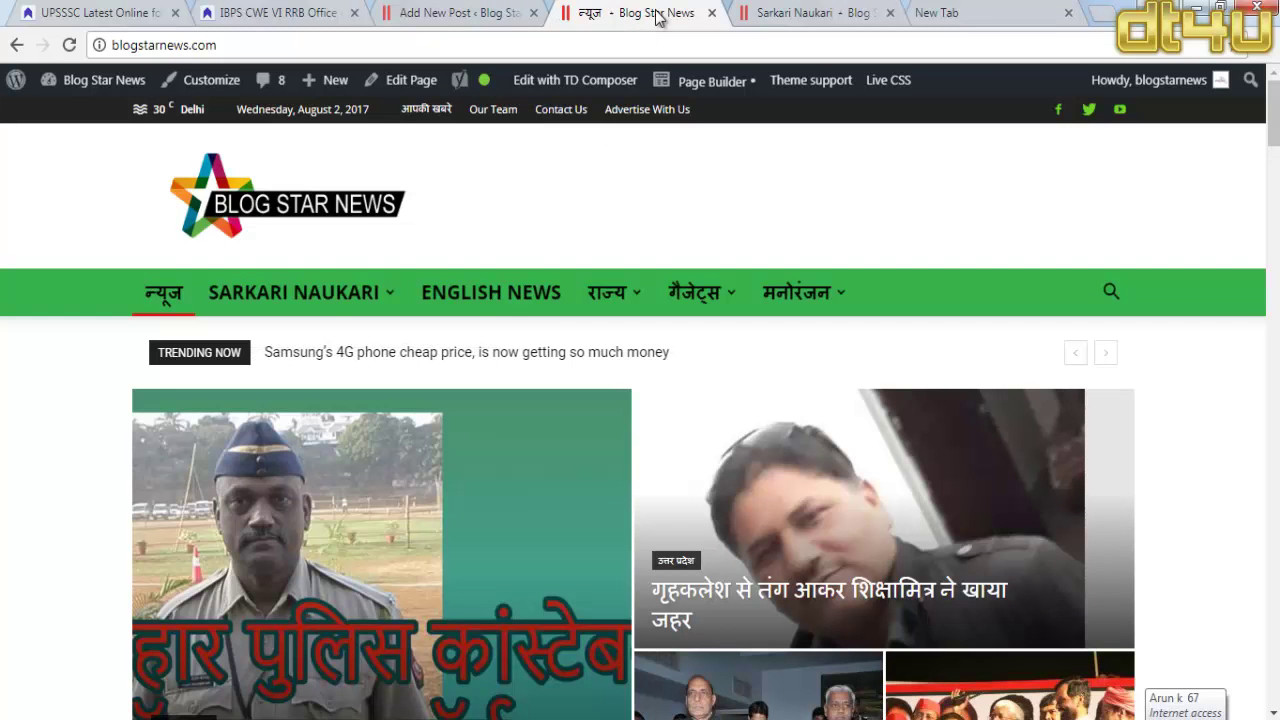
left_click(845, 12)
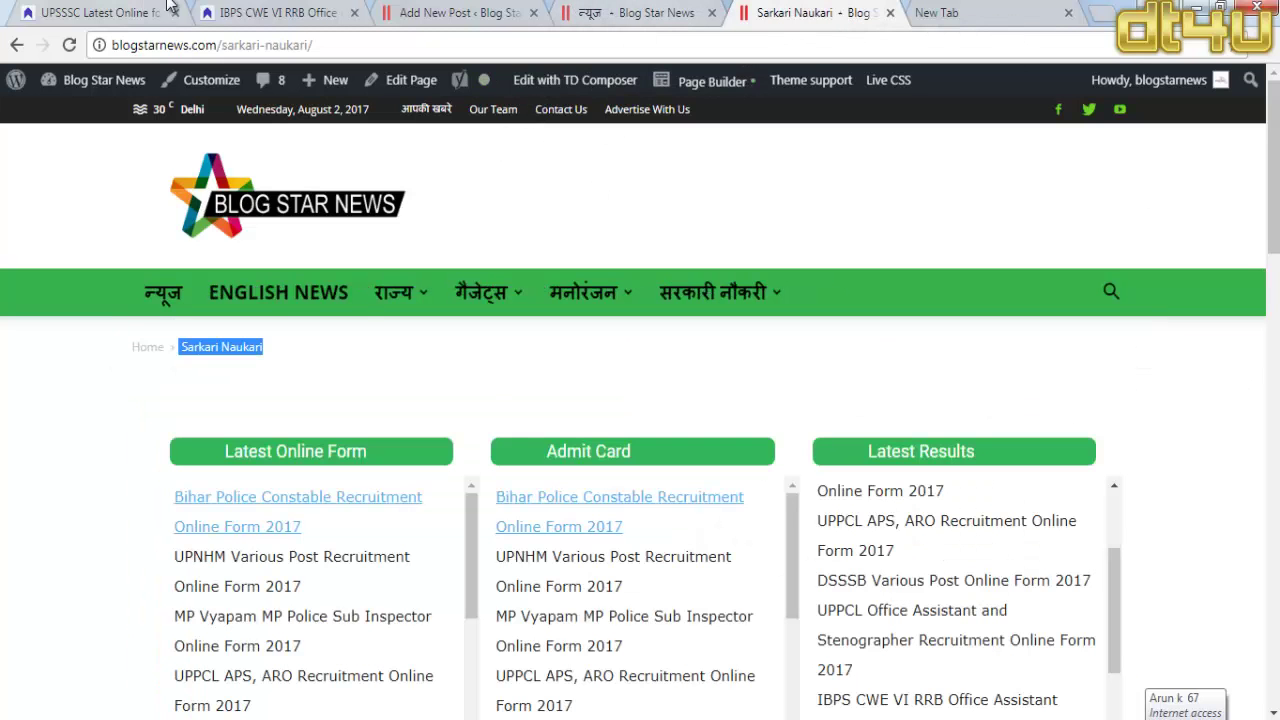
left_click(272, 12)
left_click_drag(283, 383, 707, 485)
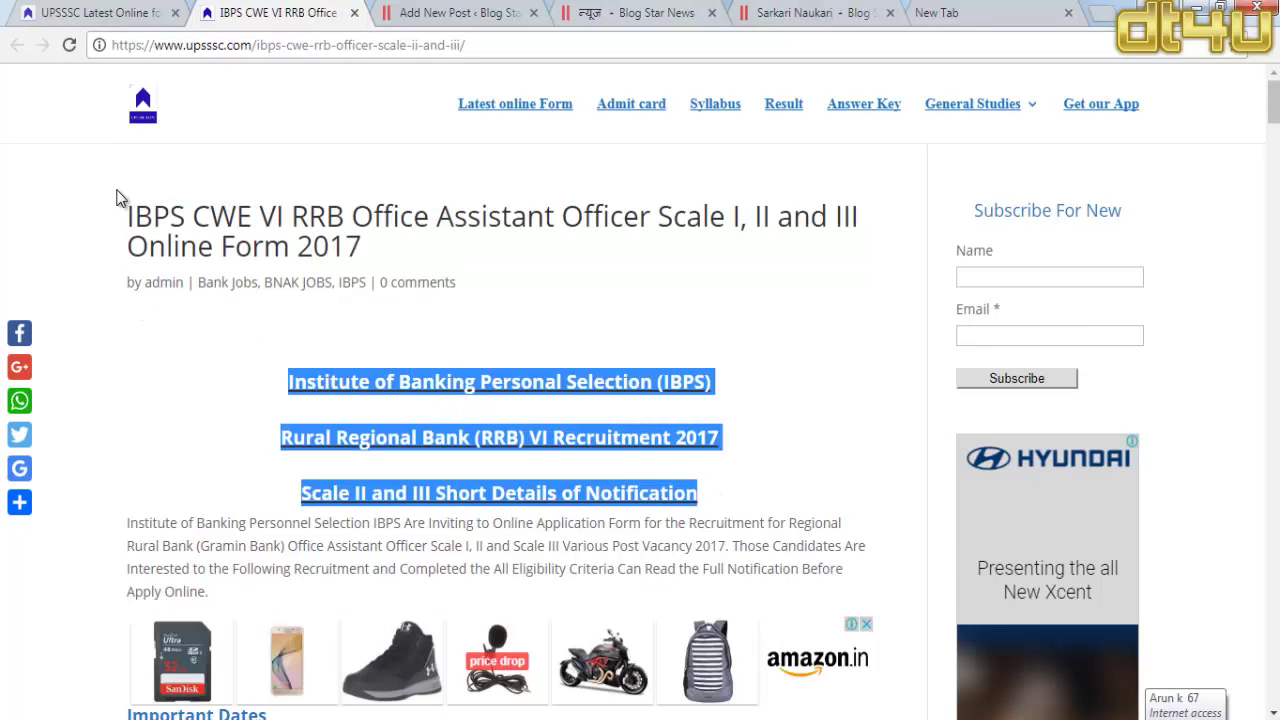
left_click(478, 12)
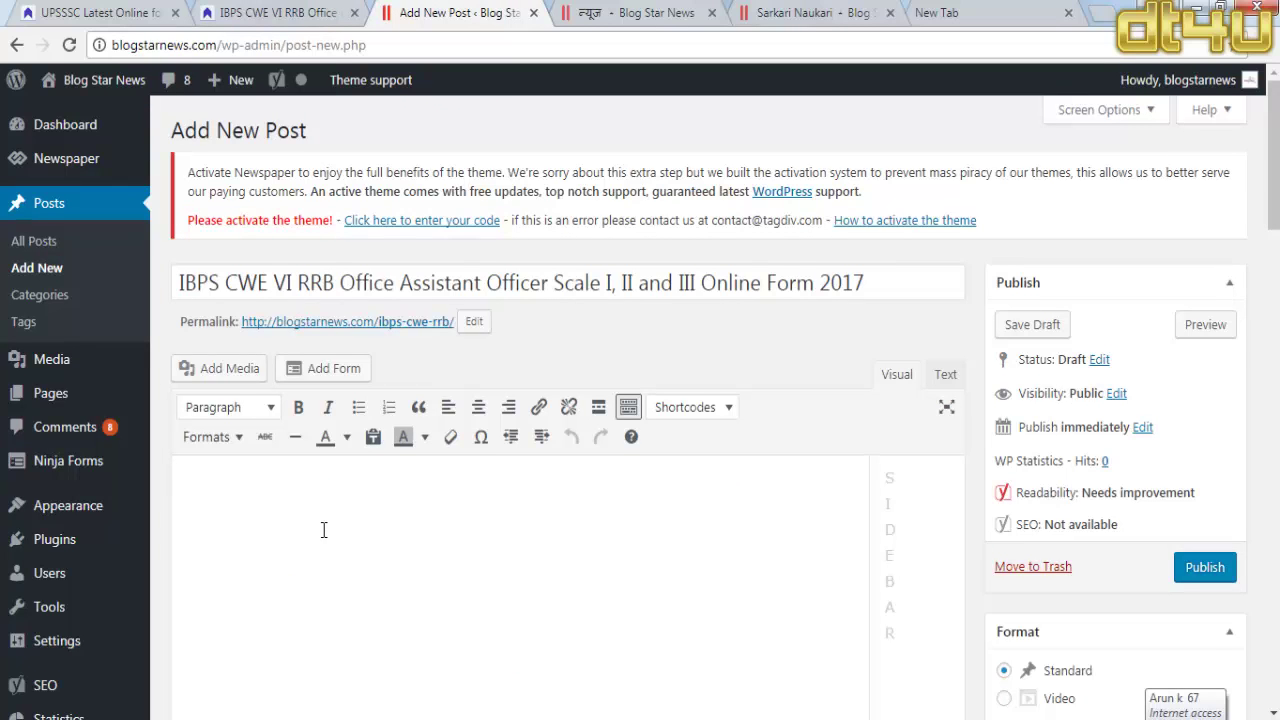
type("Institute of Banking Personal Selection (IBPS) Rural Regional Bank (RRB) VI Recruitment 2017 Scale II and III Short Details of Notification")
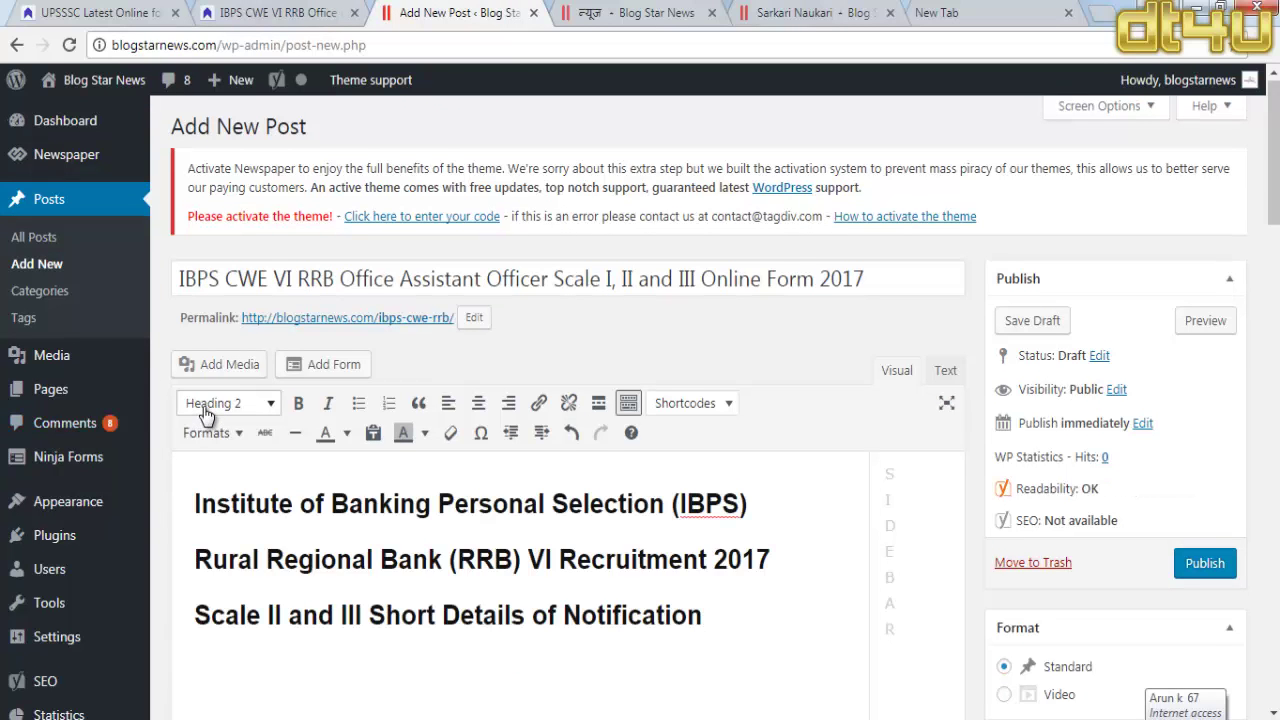
Step: Format the line "Scale II and III Short Details of Notification" as Heading 4
left_click(206, 411)
left_click(206, 411)
left_click_drag(706, 615, 166, 622)
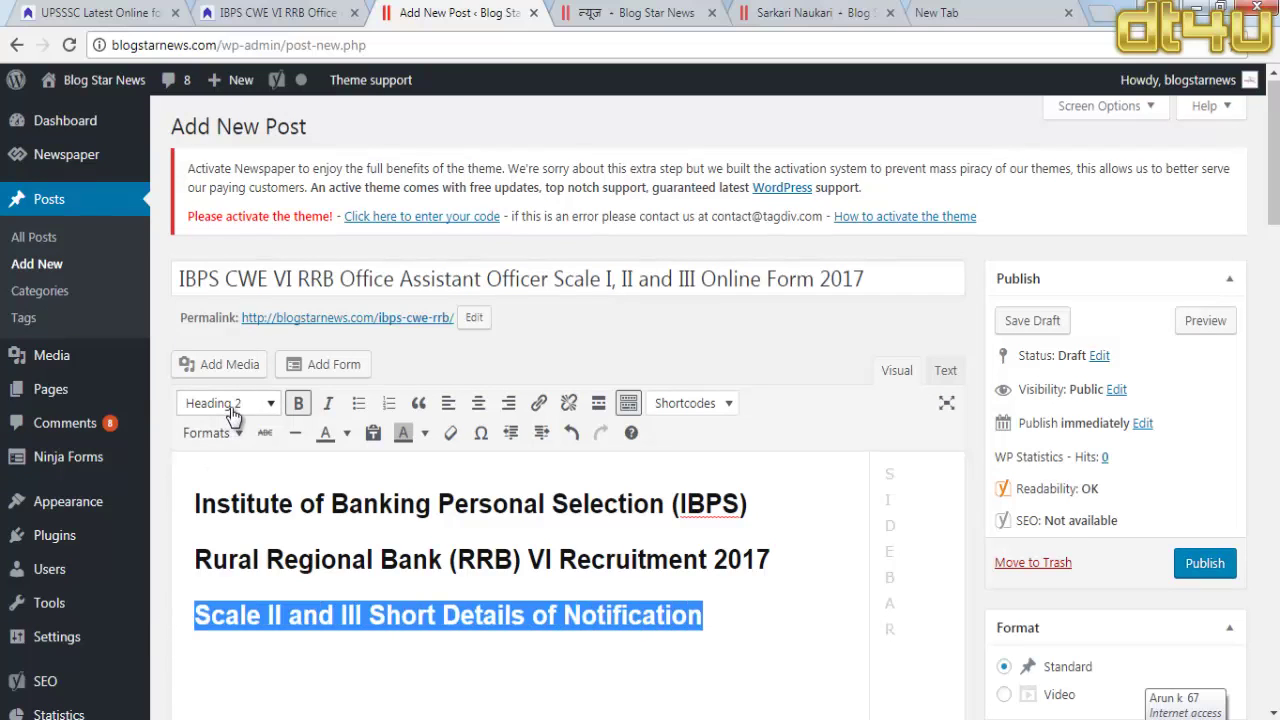
left_click(268, 404)
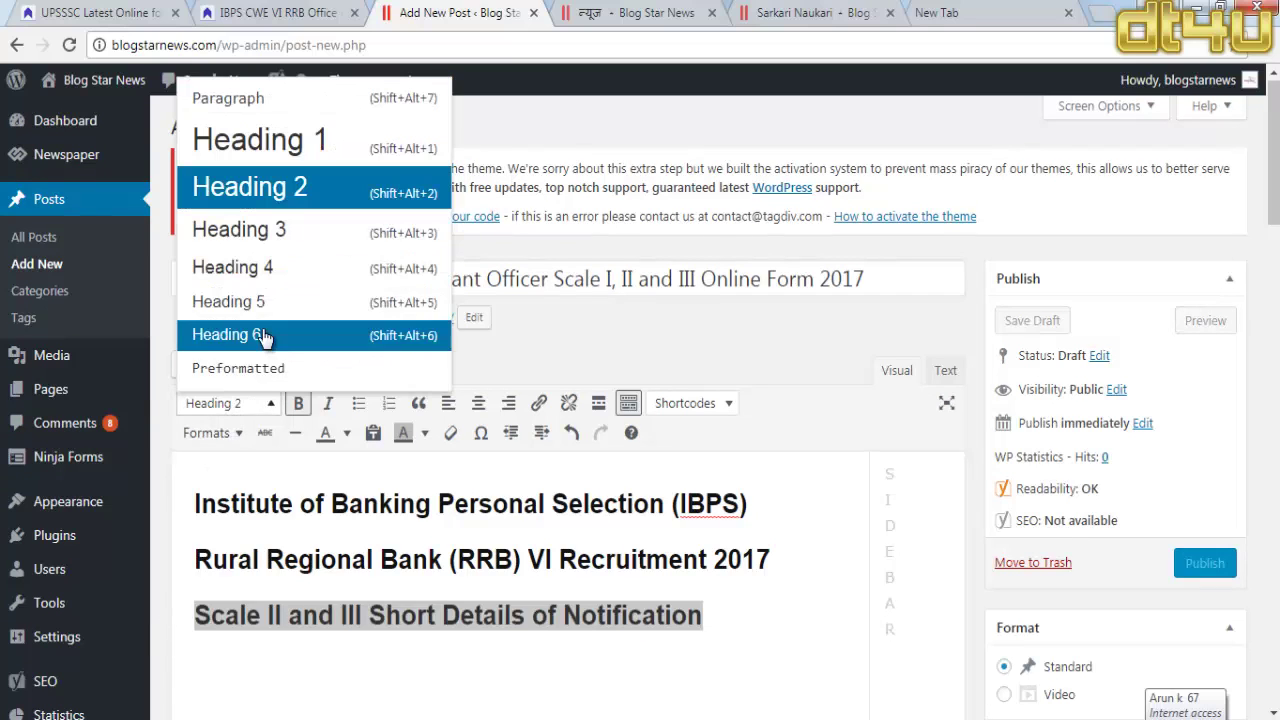
left_click(266, 269)
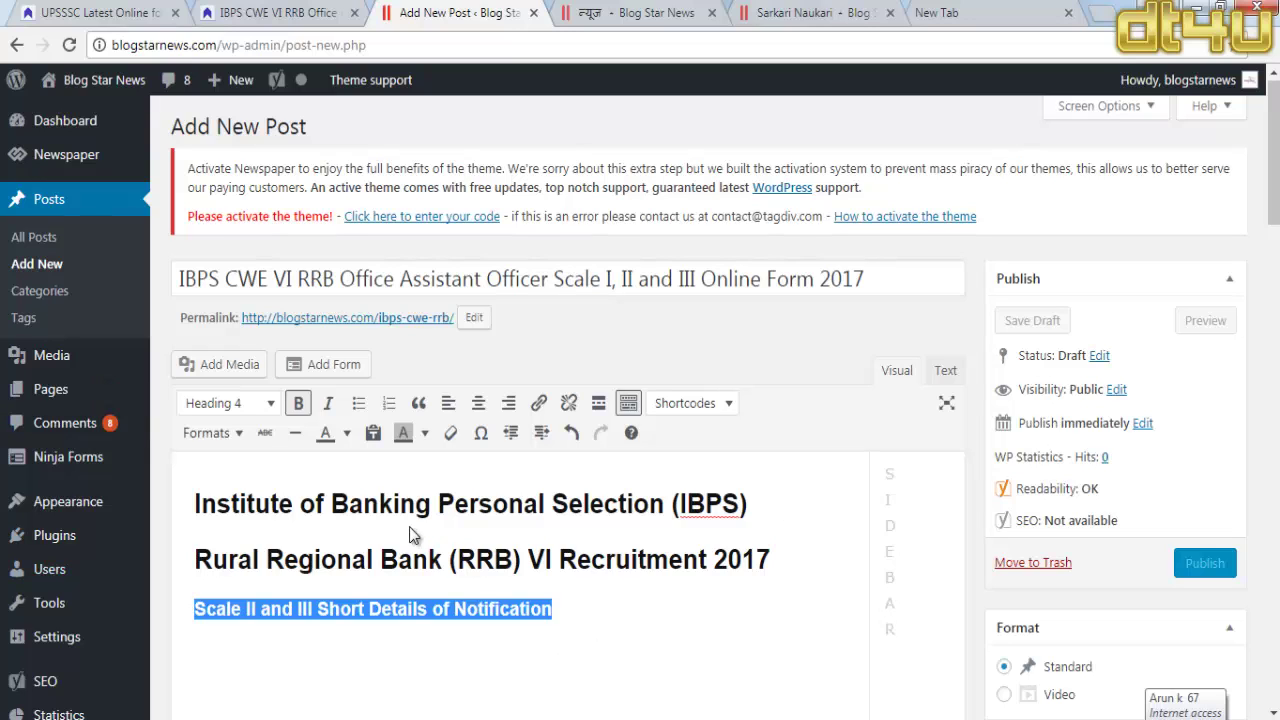
Step: Center and underline all three heading lines in the post body
key("ctrl+a")
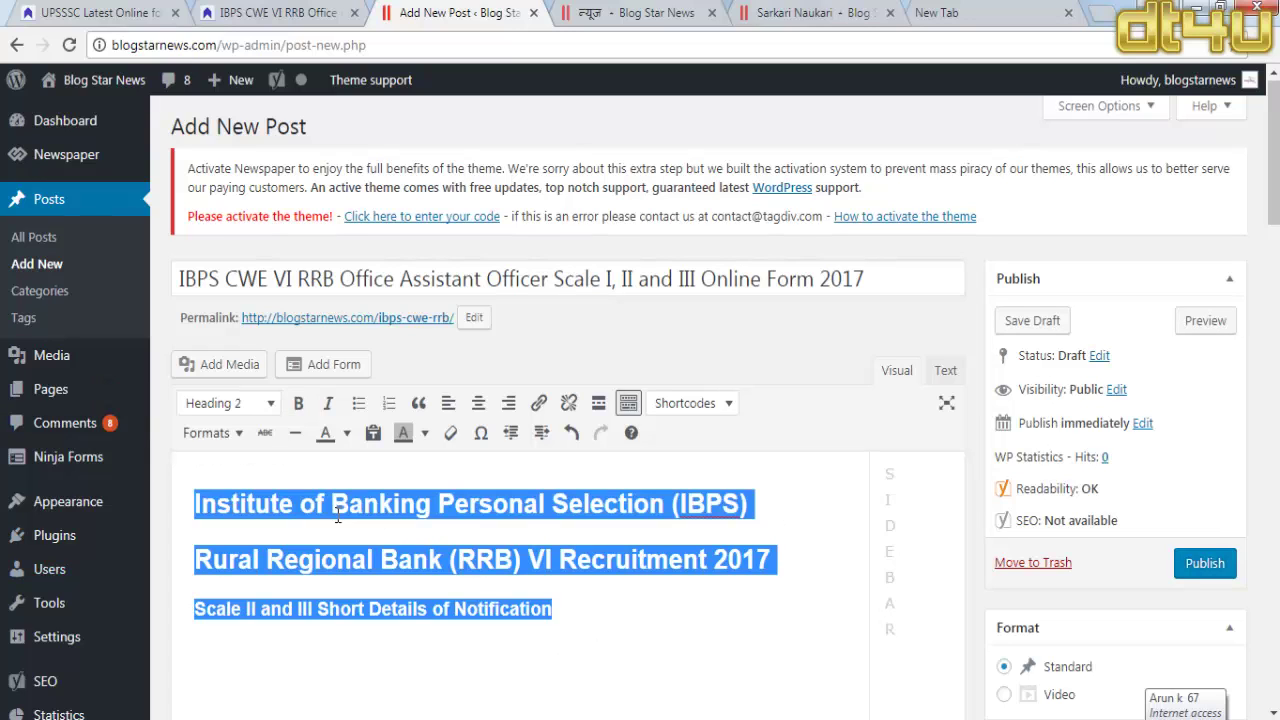
left_click(479, 404)
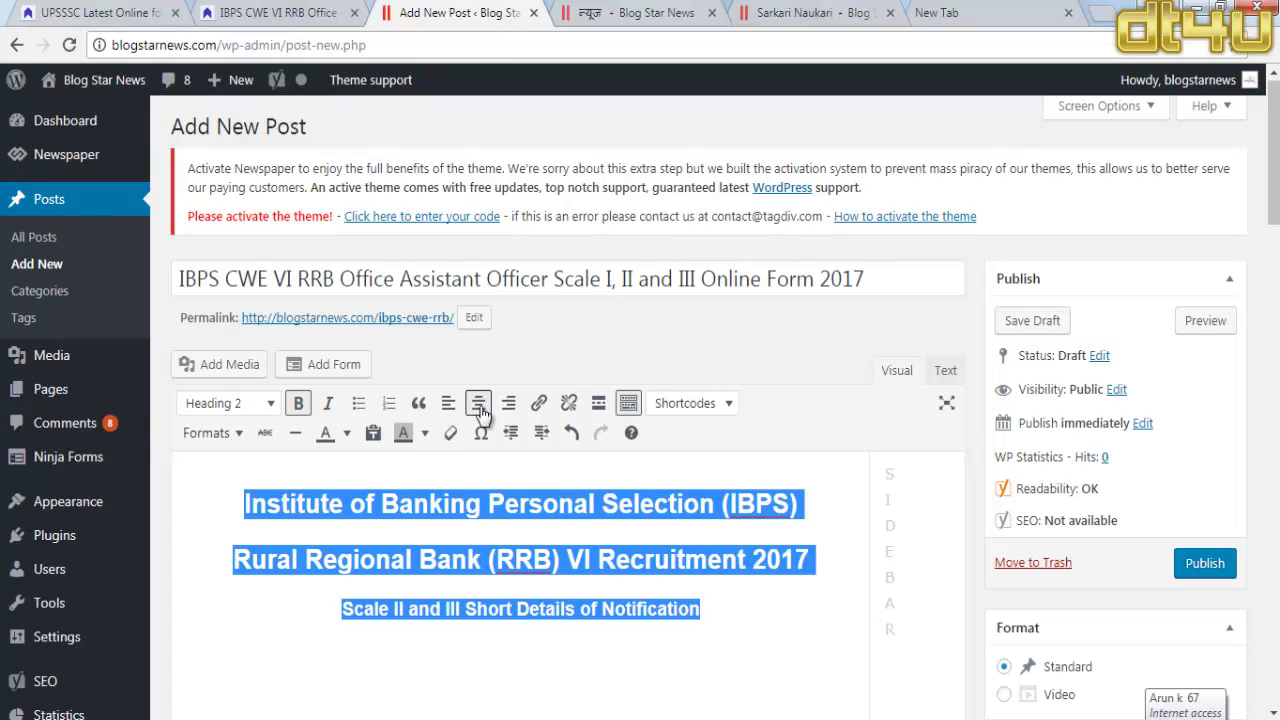
left_click(400, 651)
scroll(382, 464, "down", 3)
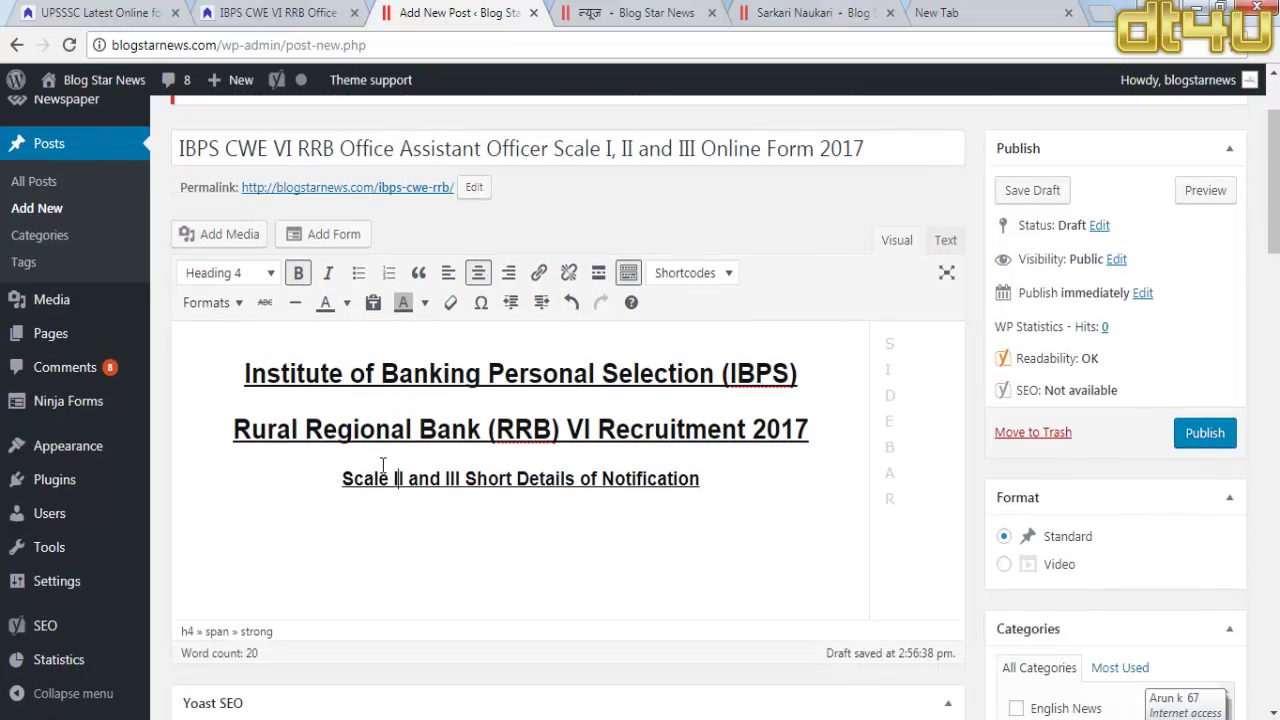
mouse_move(316, 719)
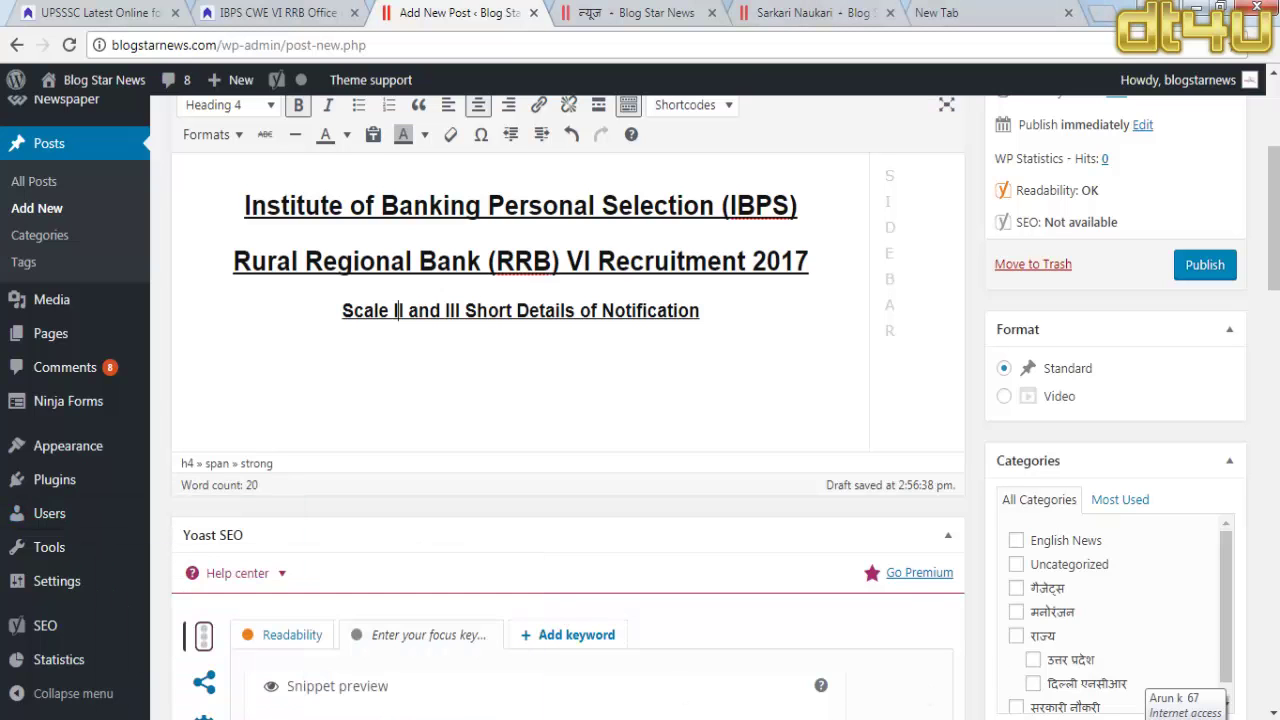
left_click(765, 10)
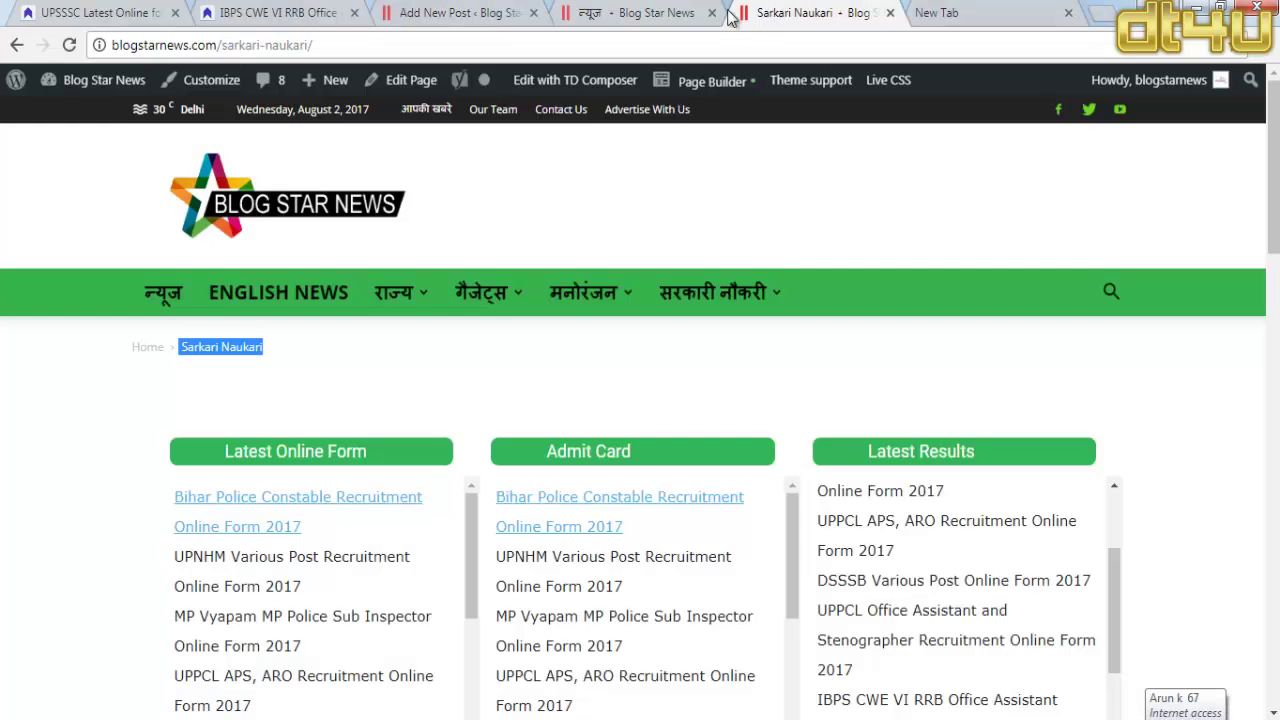
left_click(655, 10)
left_click(450, 12)
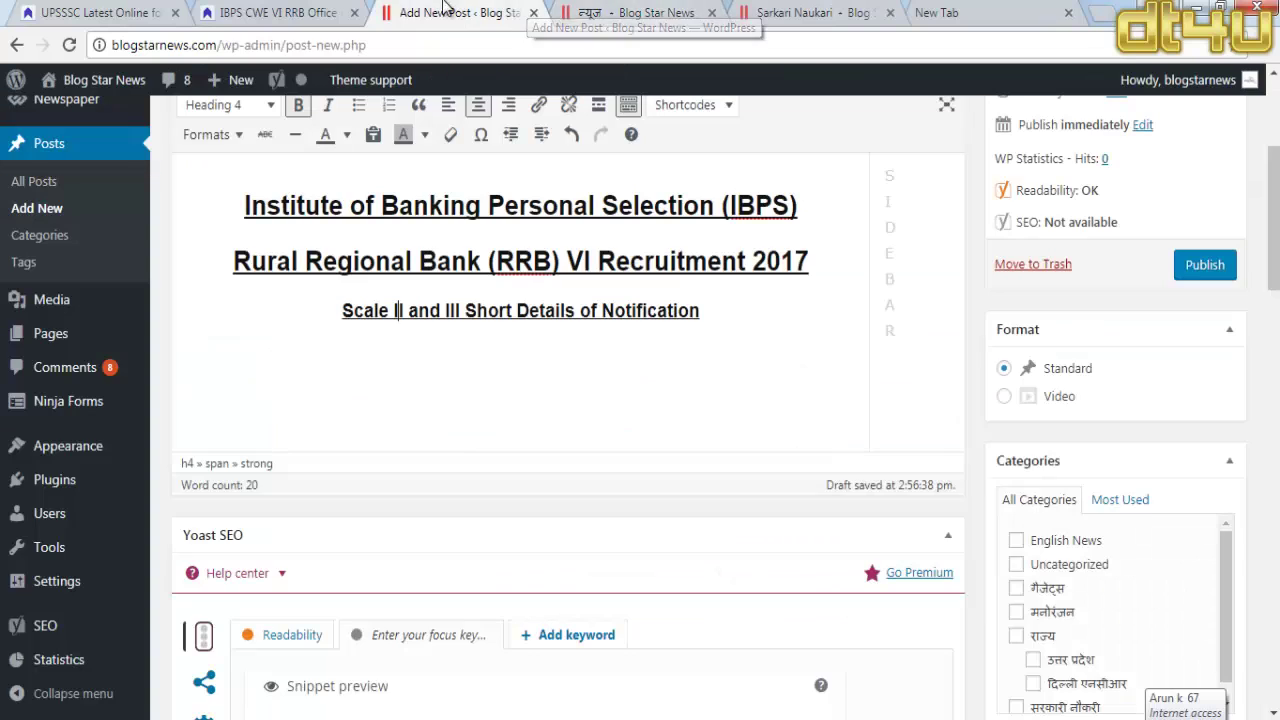
Step: Copy the UPSSSC article's introductory paragraph about the IBPS online application and add it below the headings in the post
left_click(337, 12)
scroll(77, 306, "down", 3)
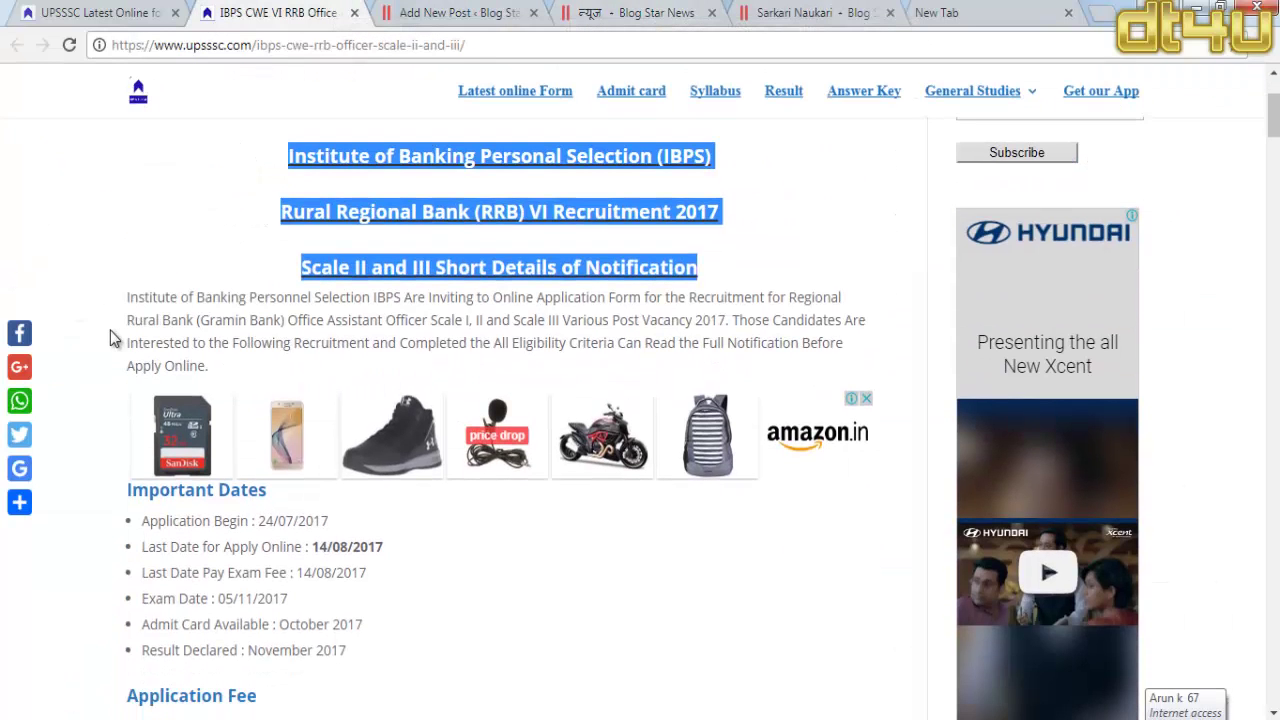
left_click_drag(120, 302, 229, 369)
key("ctrl+c")
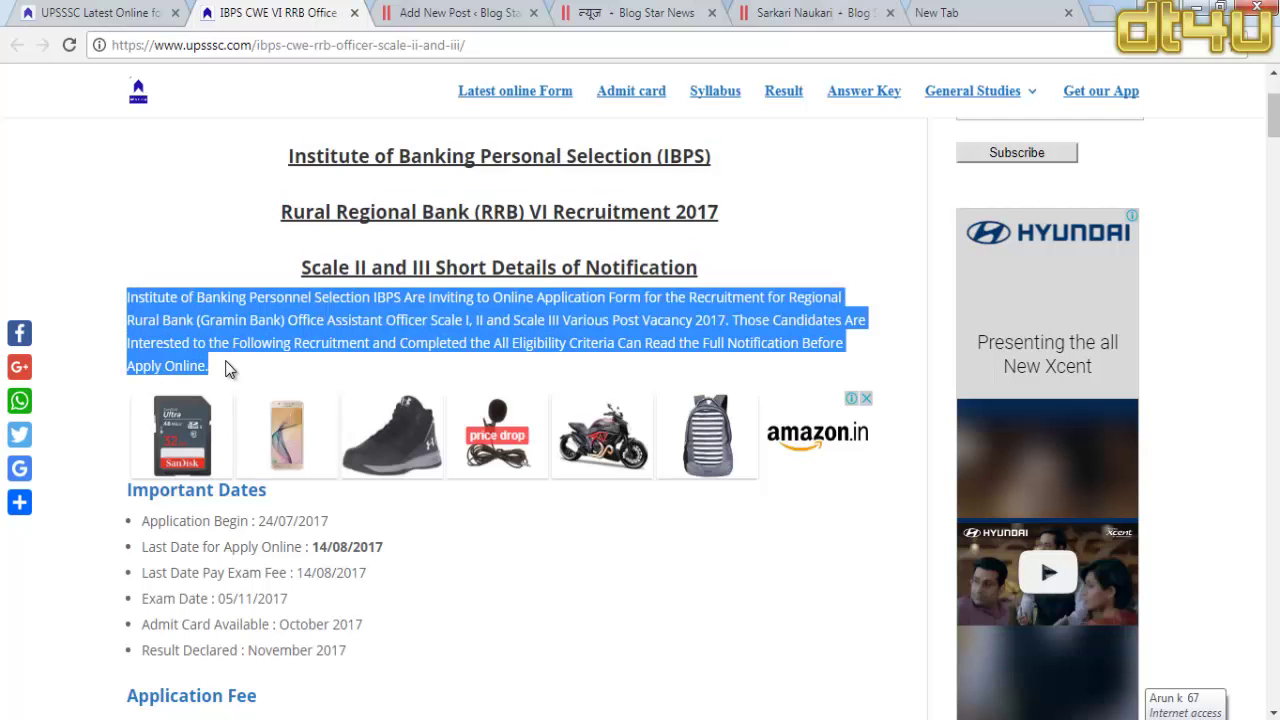
left_click(412, 12)
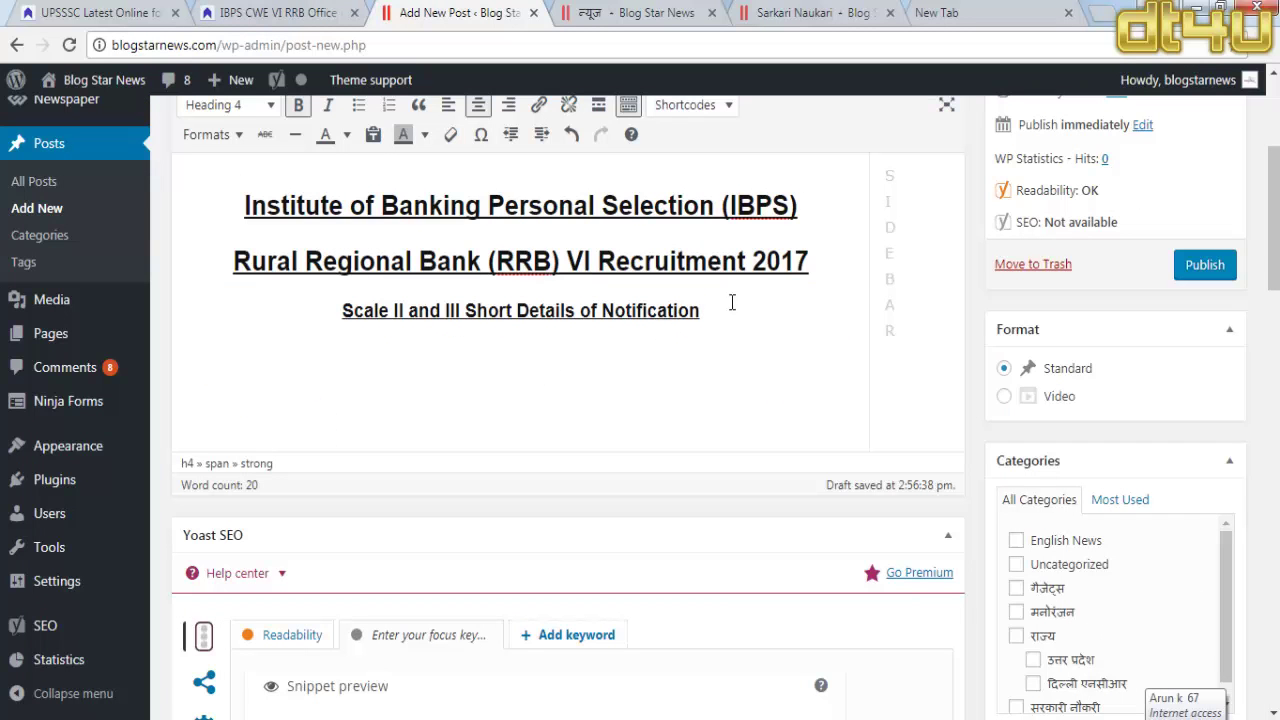
key("Return")
key("ctrl+v")
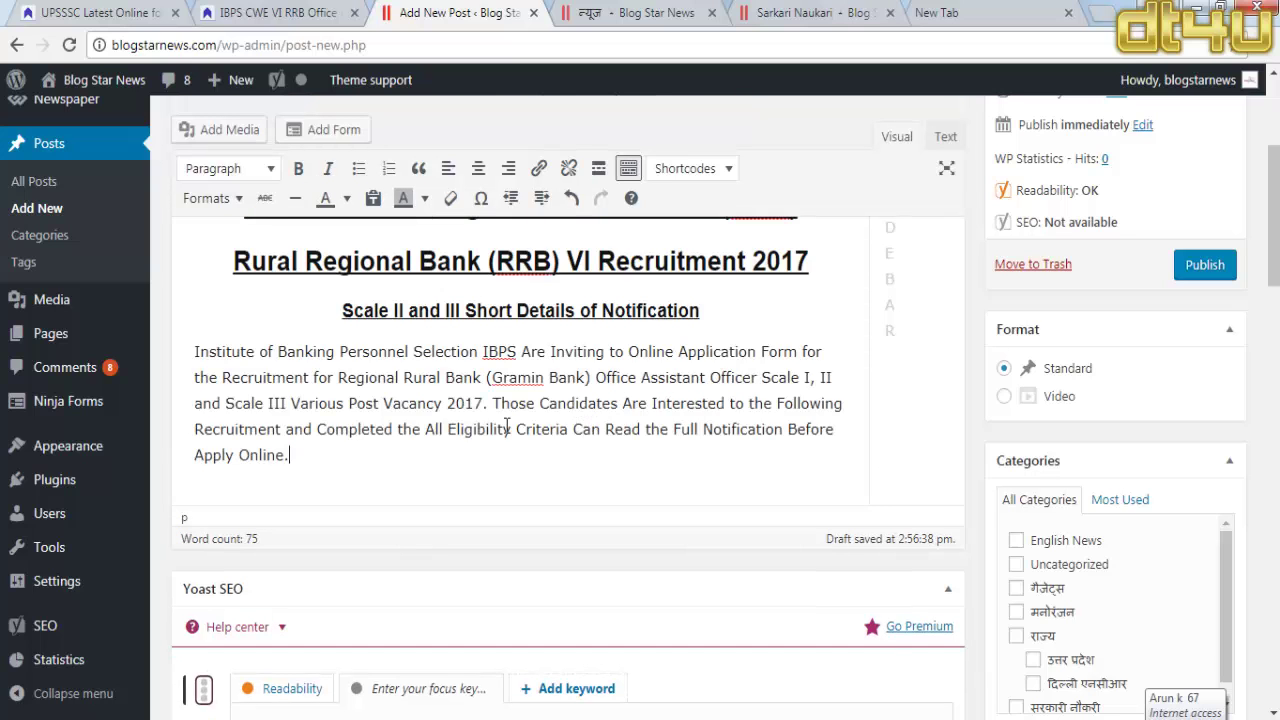
Step: Look over the live Blog Star News home page with its news blocks and the Sarkari Naukari page alongside the draft post
left_click(620, 12)
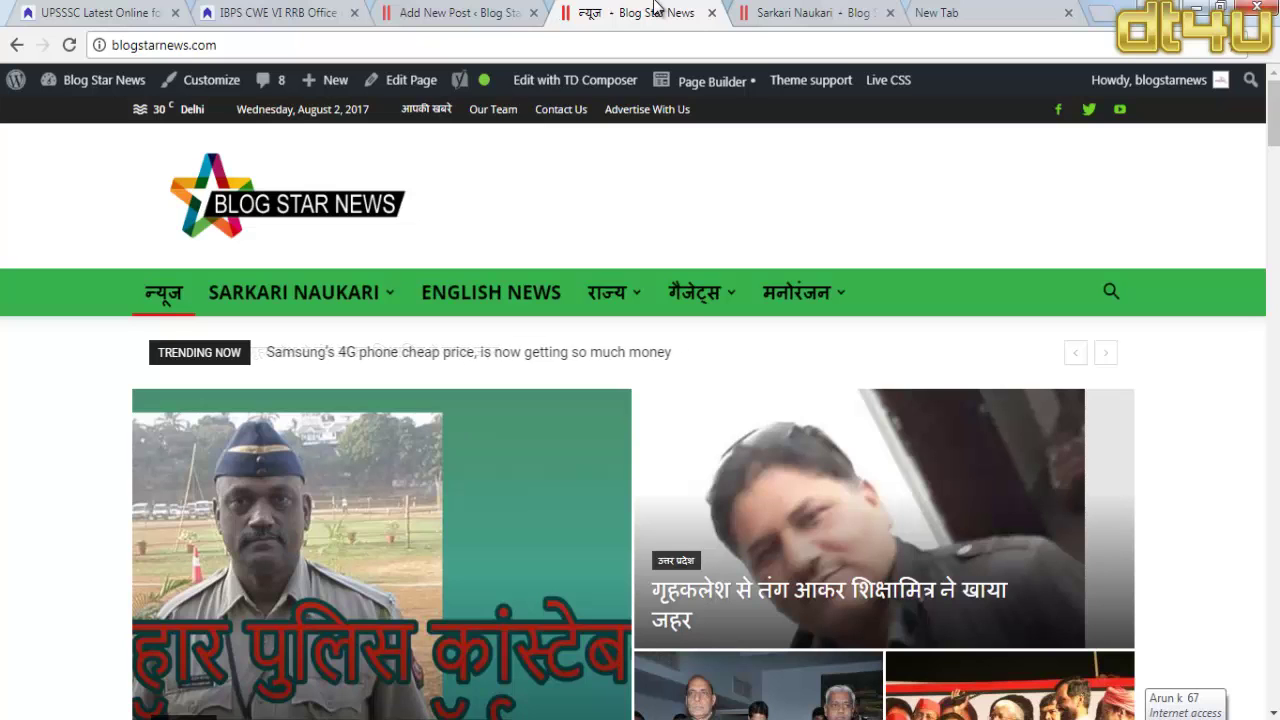
left_click(490, 12)
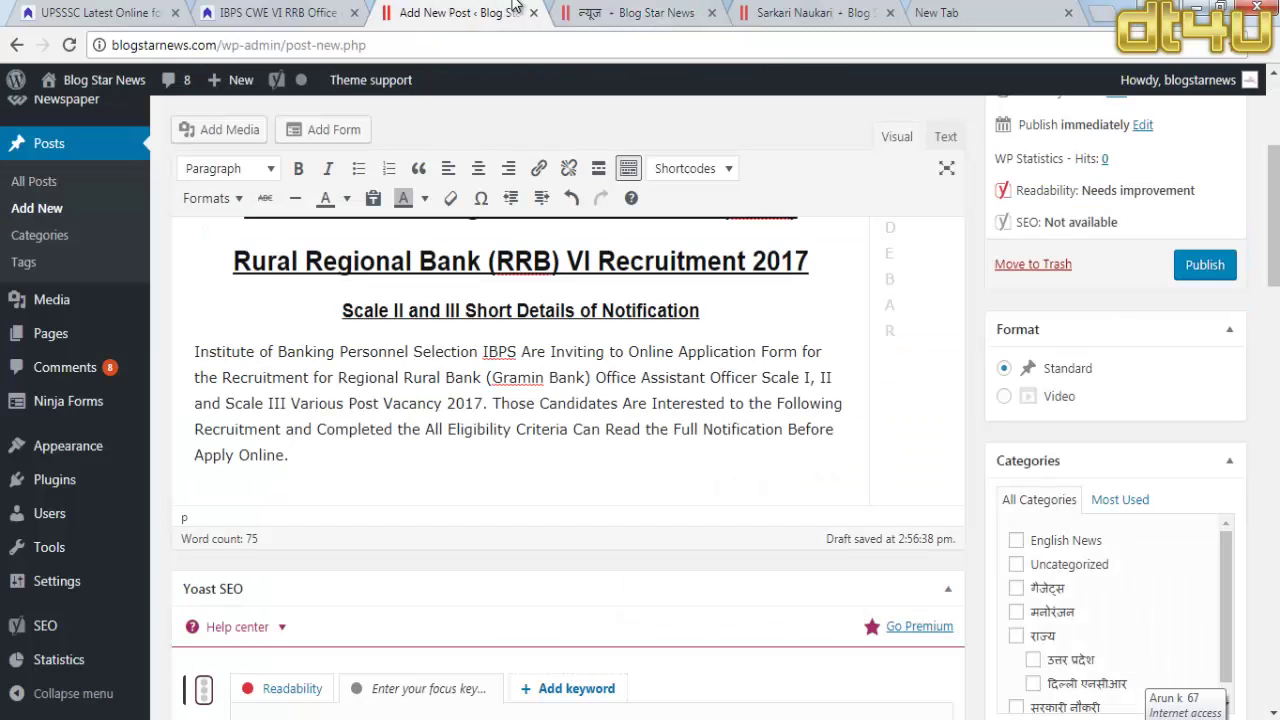
left_click(668, 10)
left_click(785, 12)
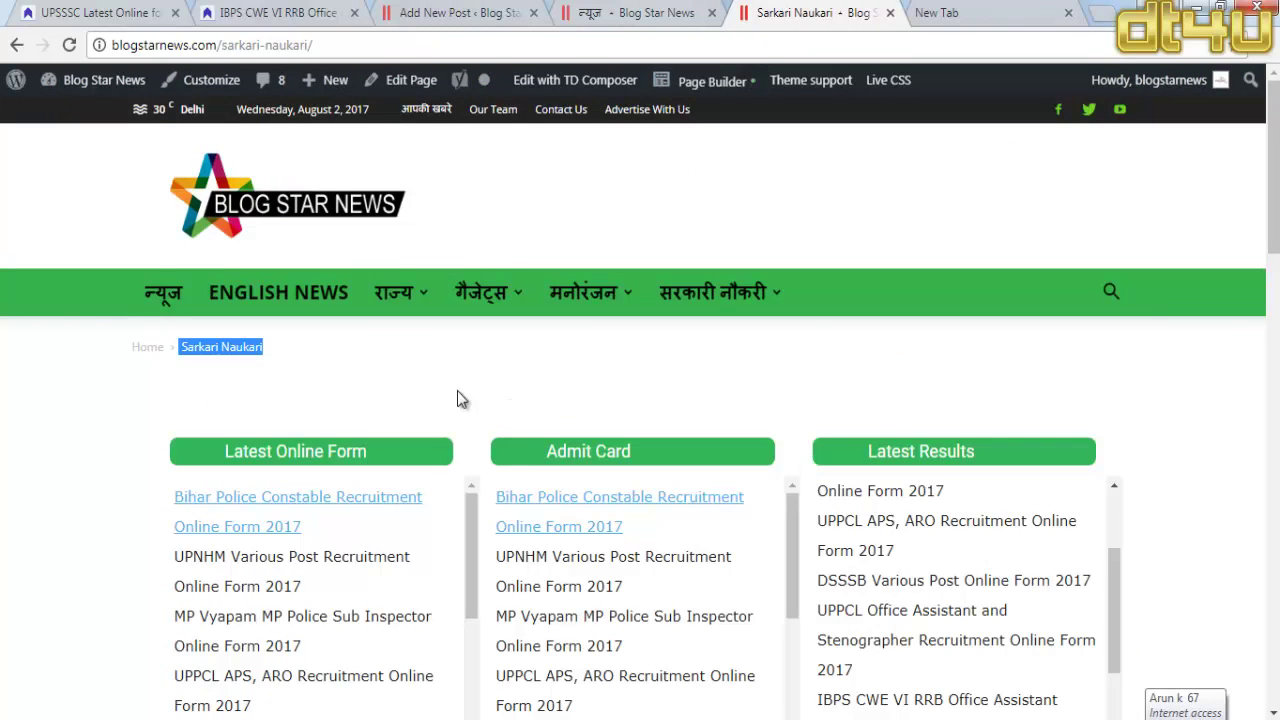
left_click(645, 15)
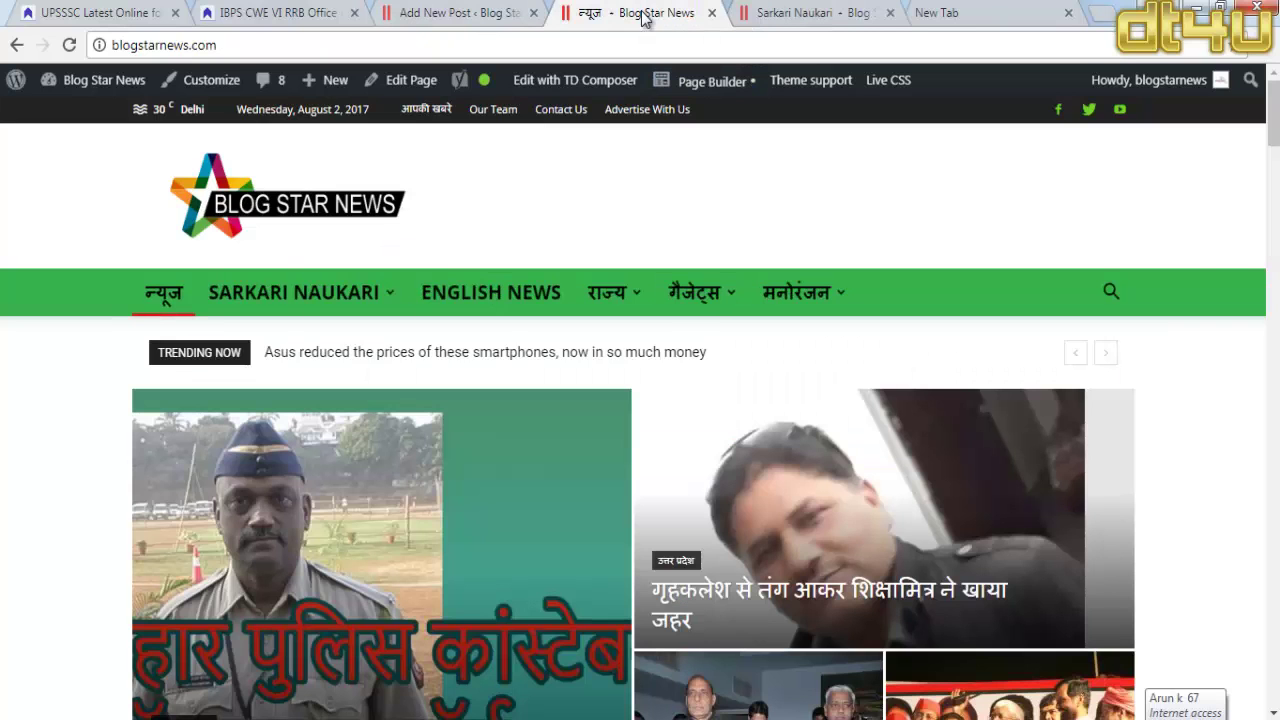
key("ctrl+shift+Tab")
left_click(640, 10)
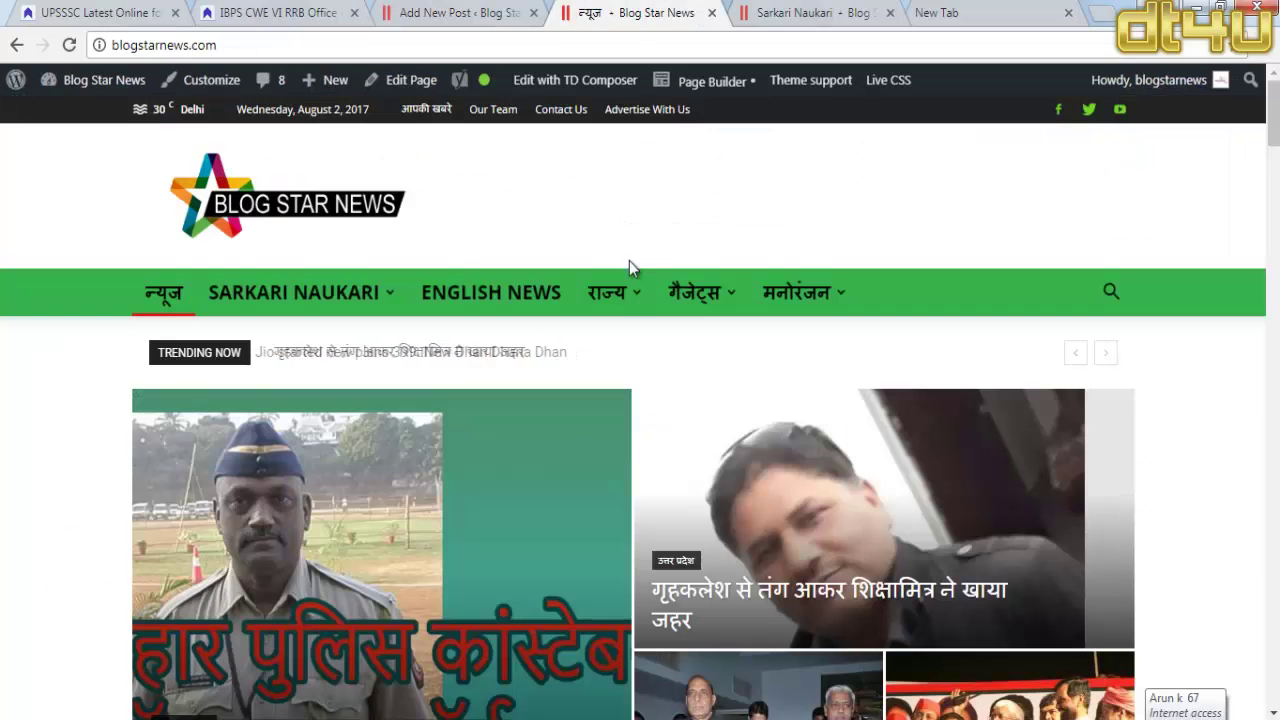
scroll(629, 260, "down", 3)
scroll(81, 350, "down", 5)
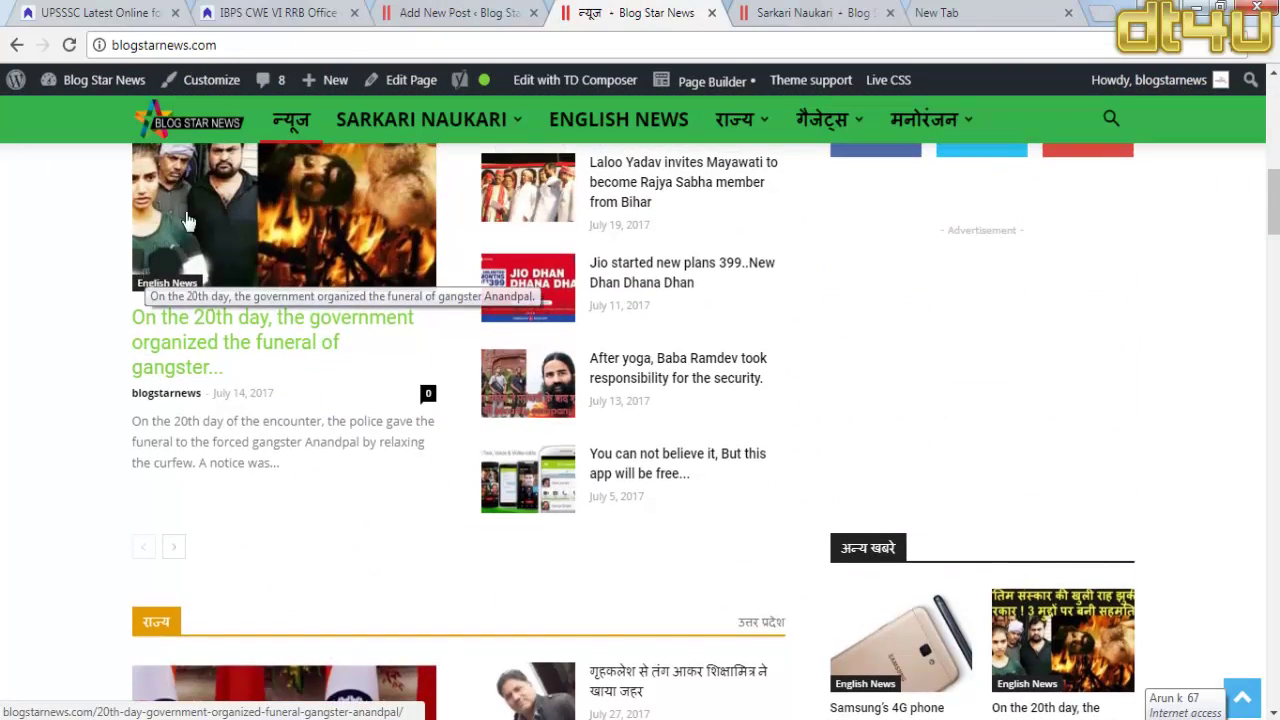
scroll(145, 272, "up", 1)
left_click(493, 8)
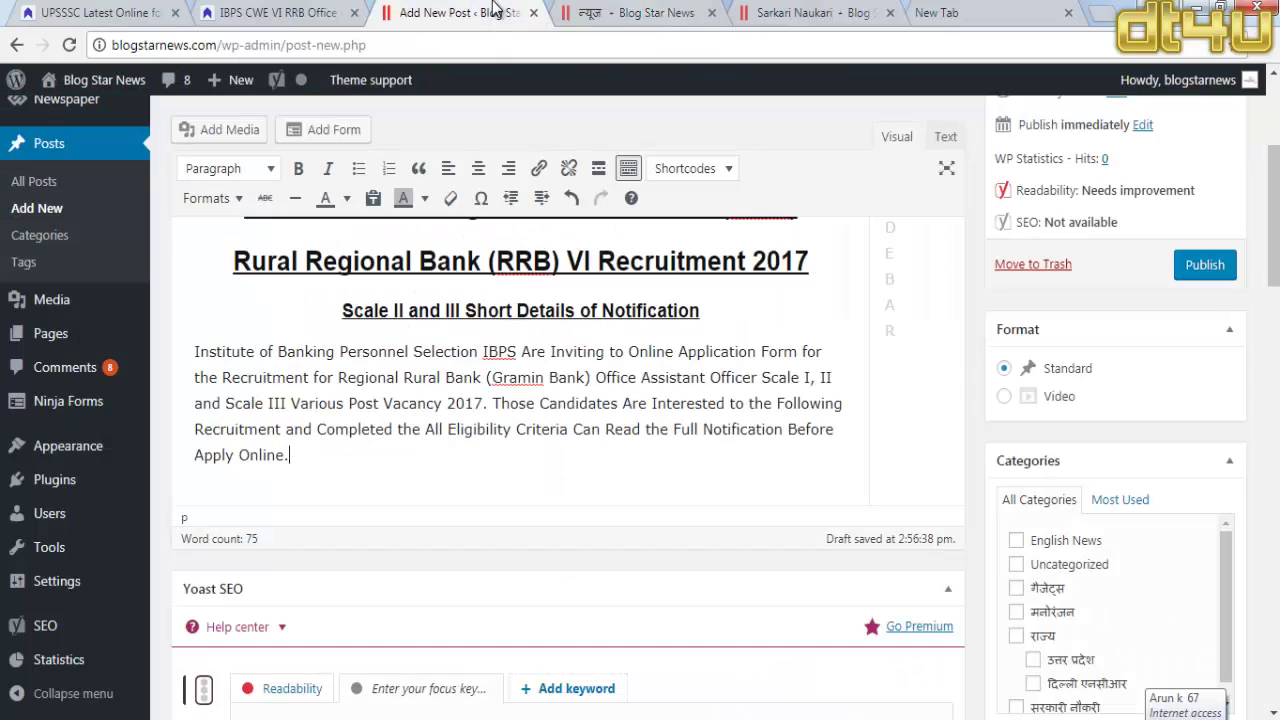
left_click(652, 10)
Step: Copy the article's sections from Important Dates through Eligibility for Office Assistant and Scale (I) and add them below the post's introductory paragraph
left_click(222, 8)
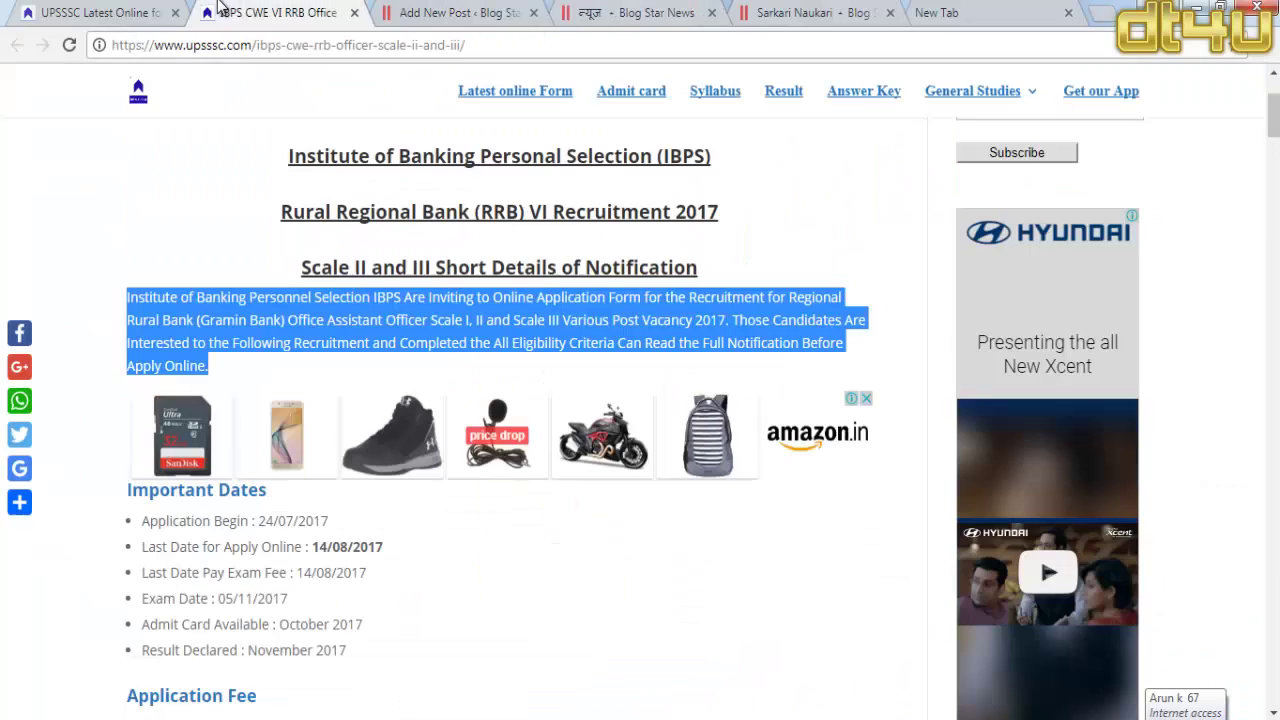
scroll(124, 470, "down", 3)
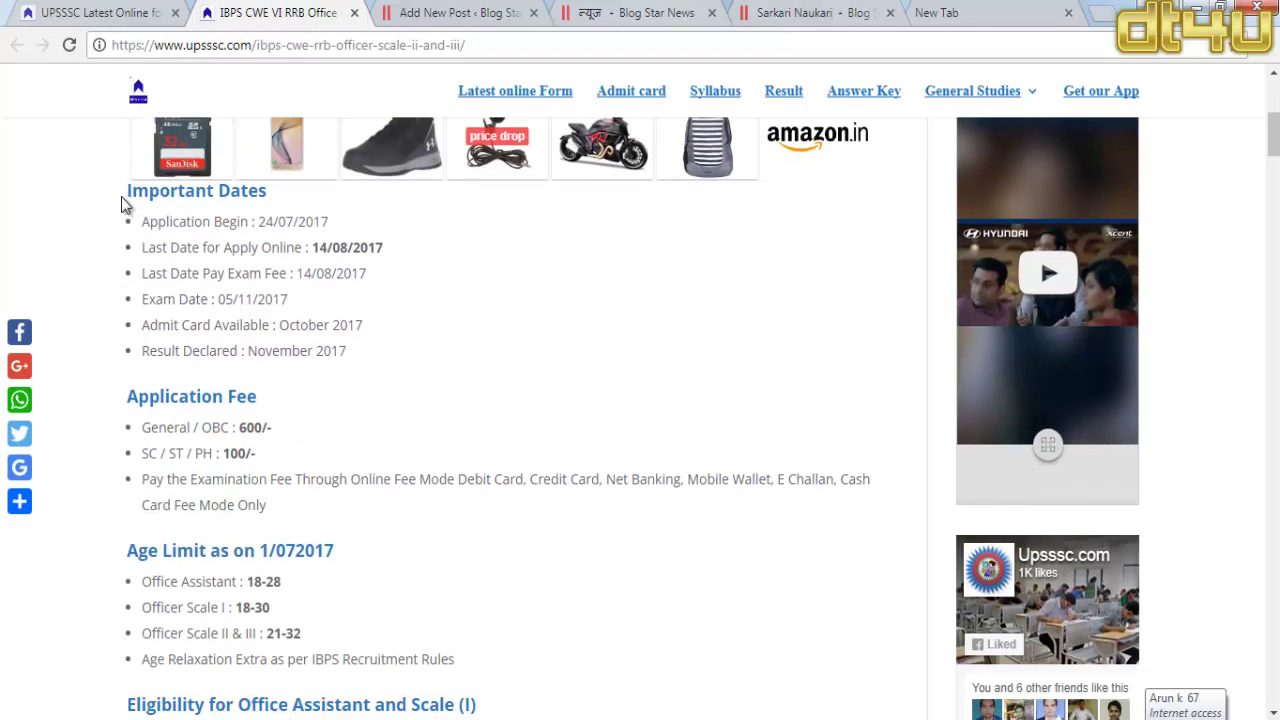
left_click_drag(128, 192, 305, 683)
left_click_drag(384, 293, 360, 251)
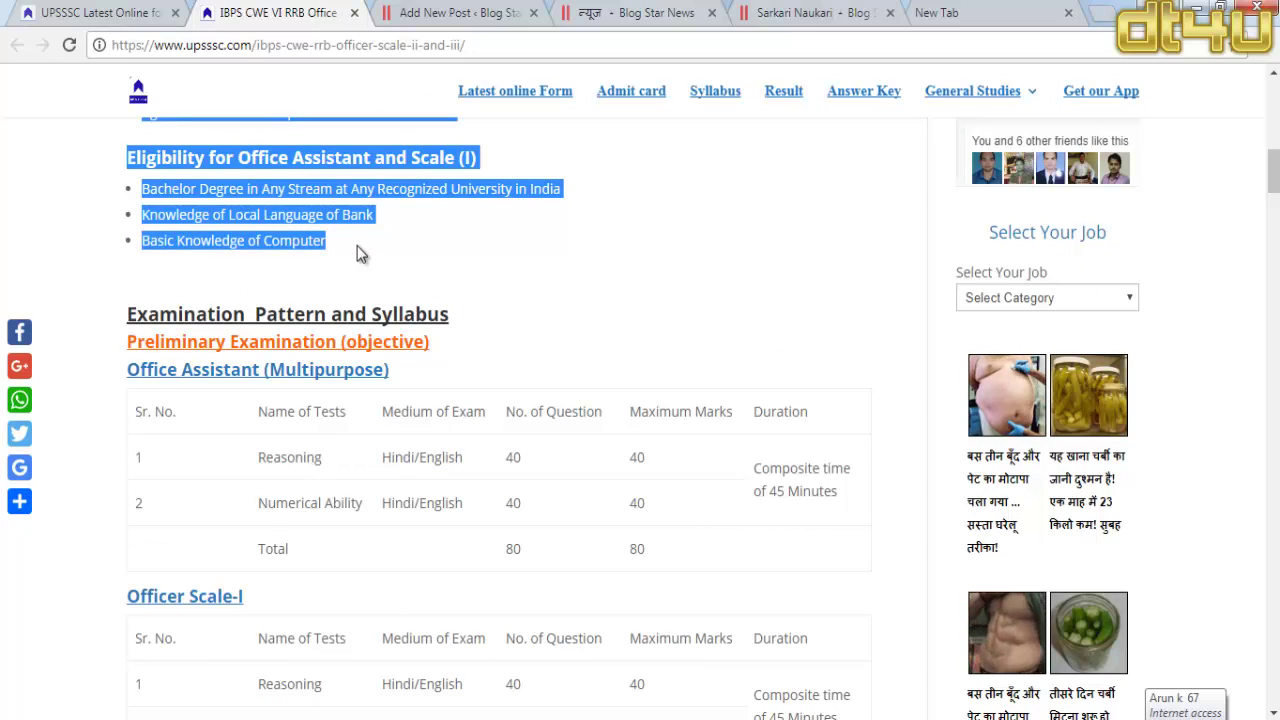
left_click(412, 12)
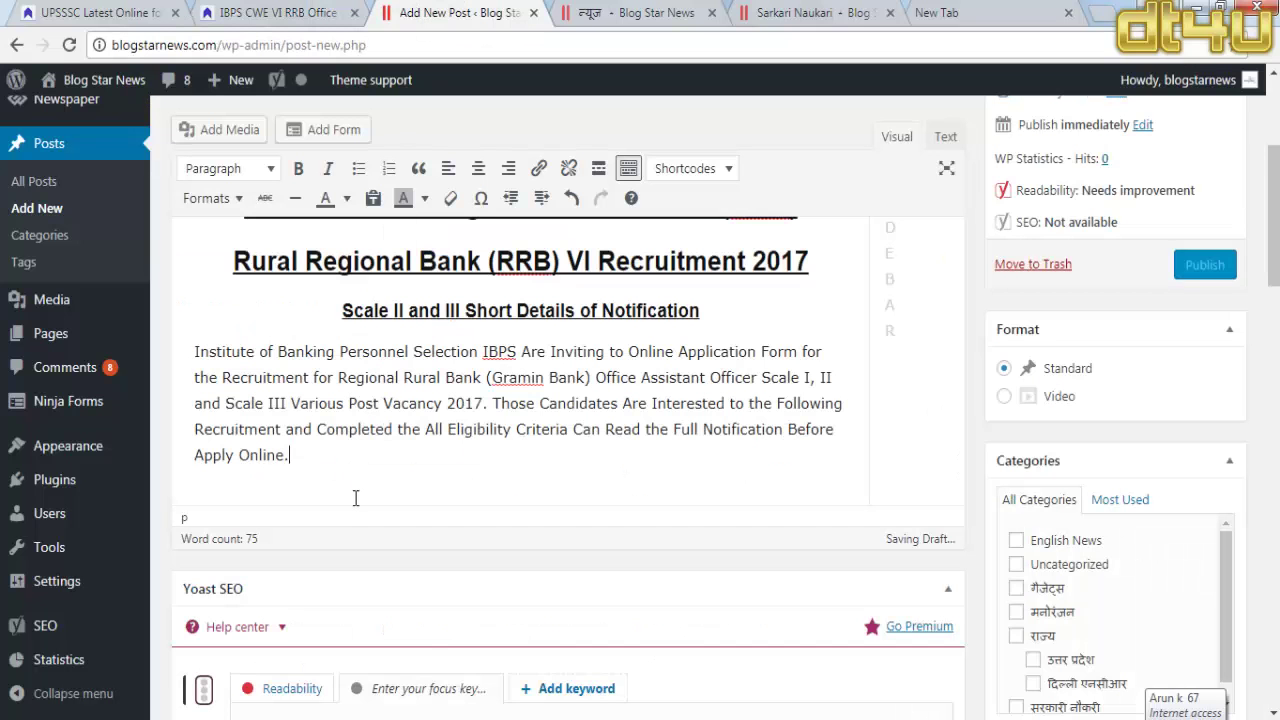
key("Return")
key("ctrl+v")
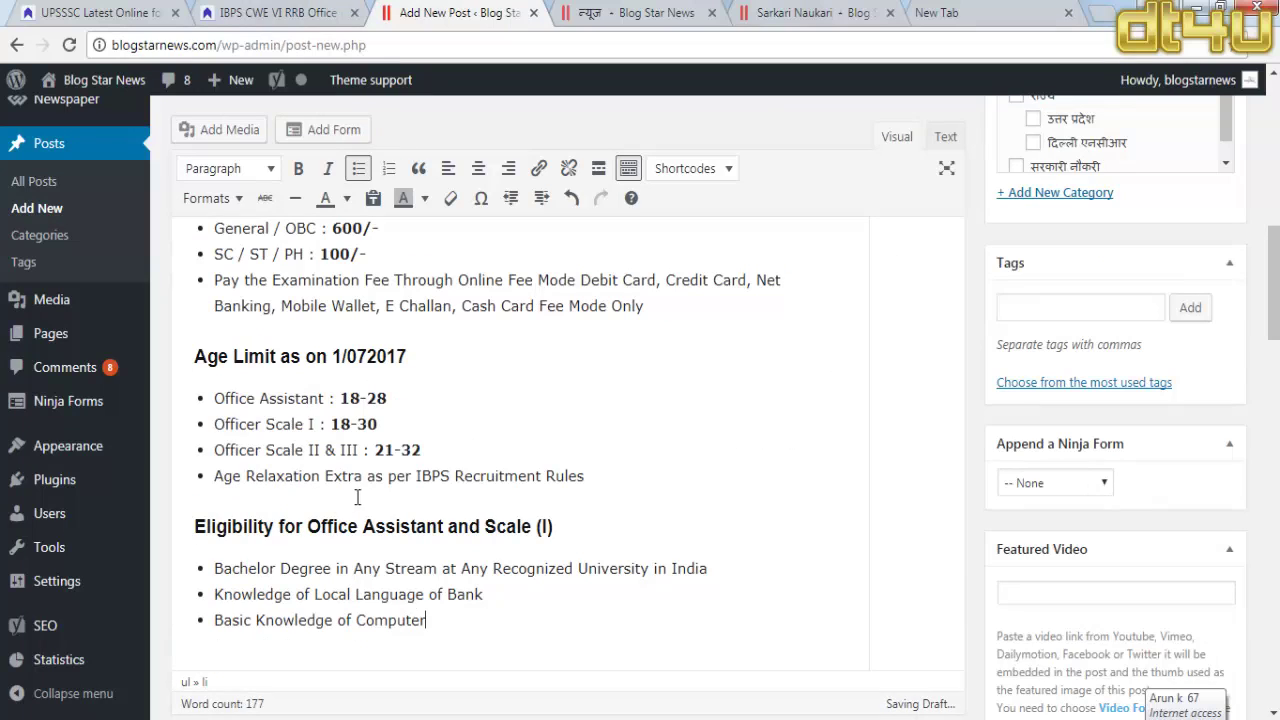
Step: End the bulleted eligibility list after "Basic Knowledge of Computer" and start a plain paragraph below it
left_click(244, 364)
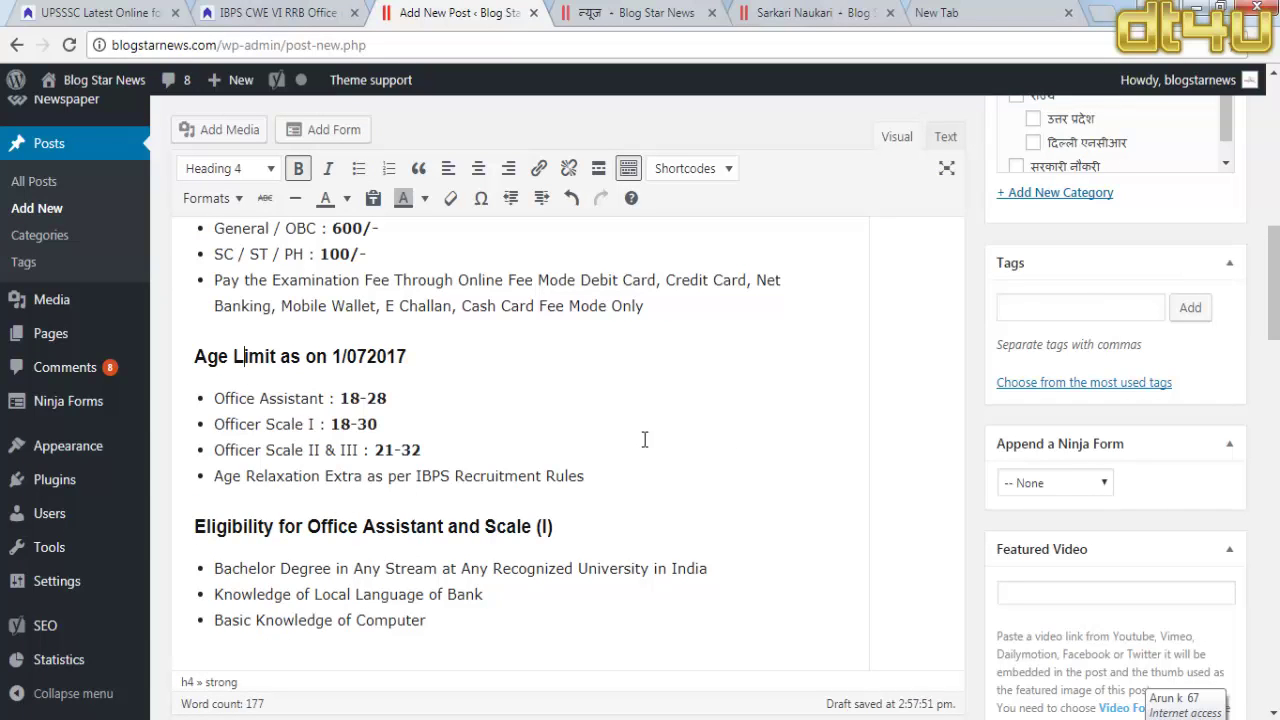
scroll(600, 470, "down", 2)
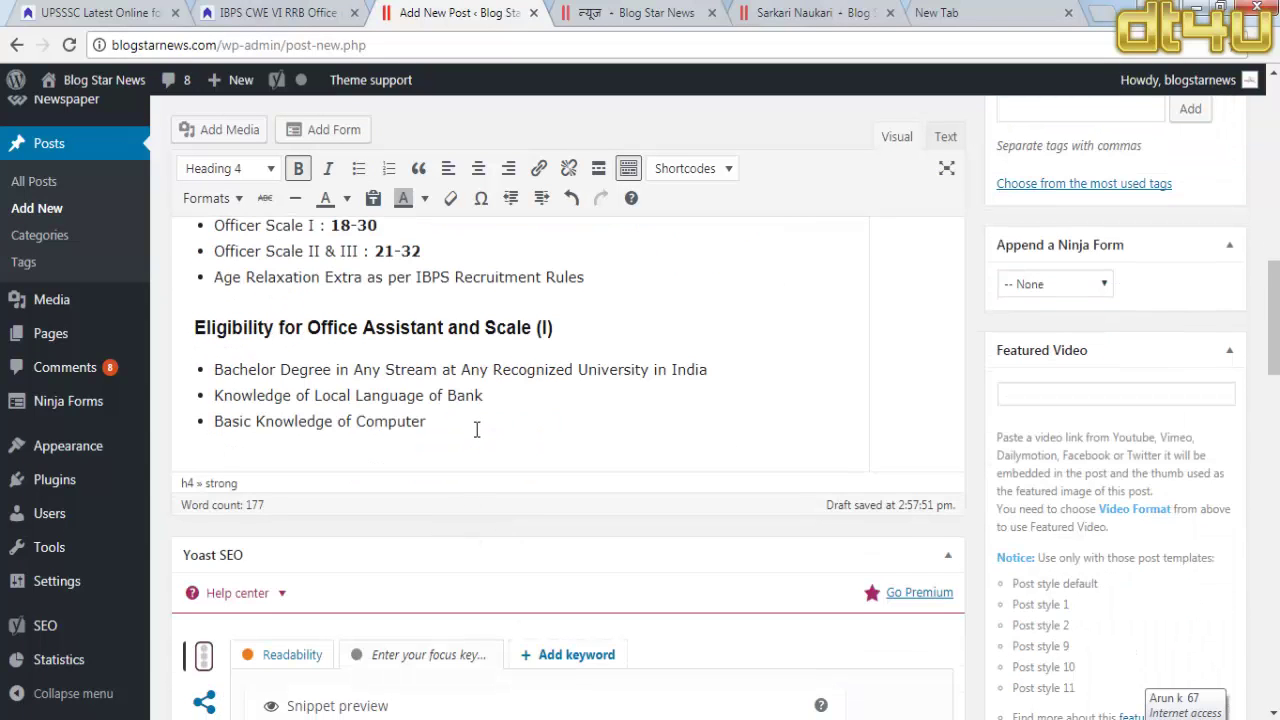
left_click(476, 429)
key("Return")
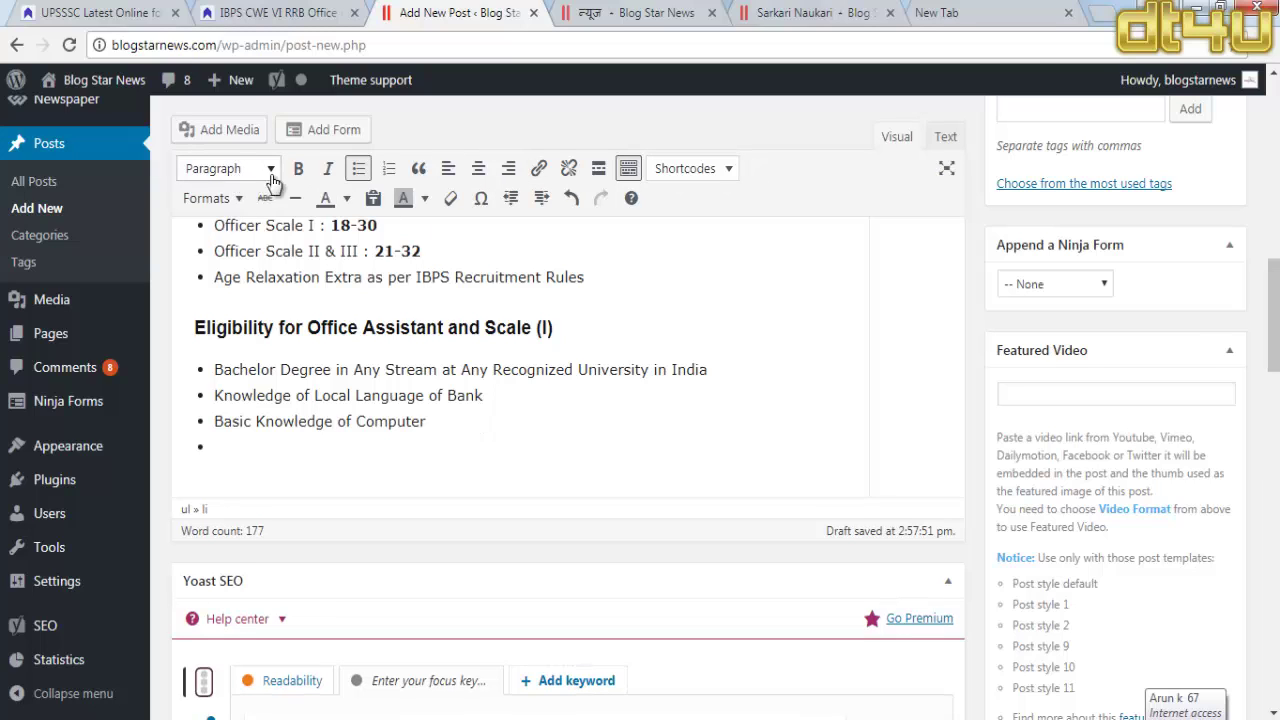
left_click(352, 176)
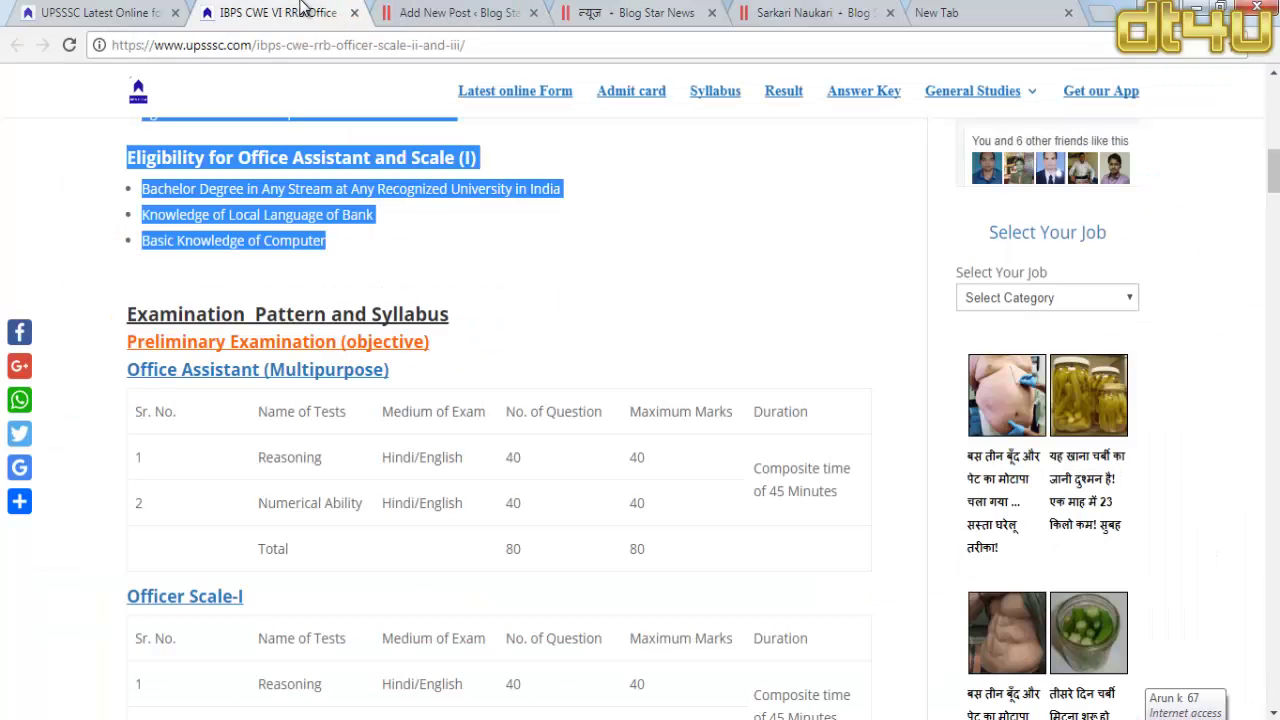
Step: Copy the article's headings "Examination Pattern and Syllabus" and "Preliminary Examination (objective)" and add them below the eligibility list in the post
left_click(278, 12)
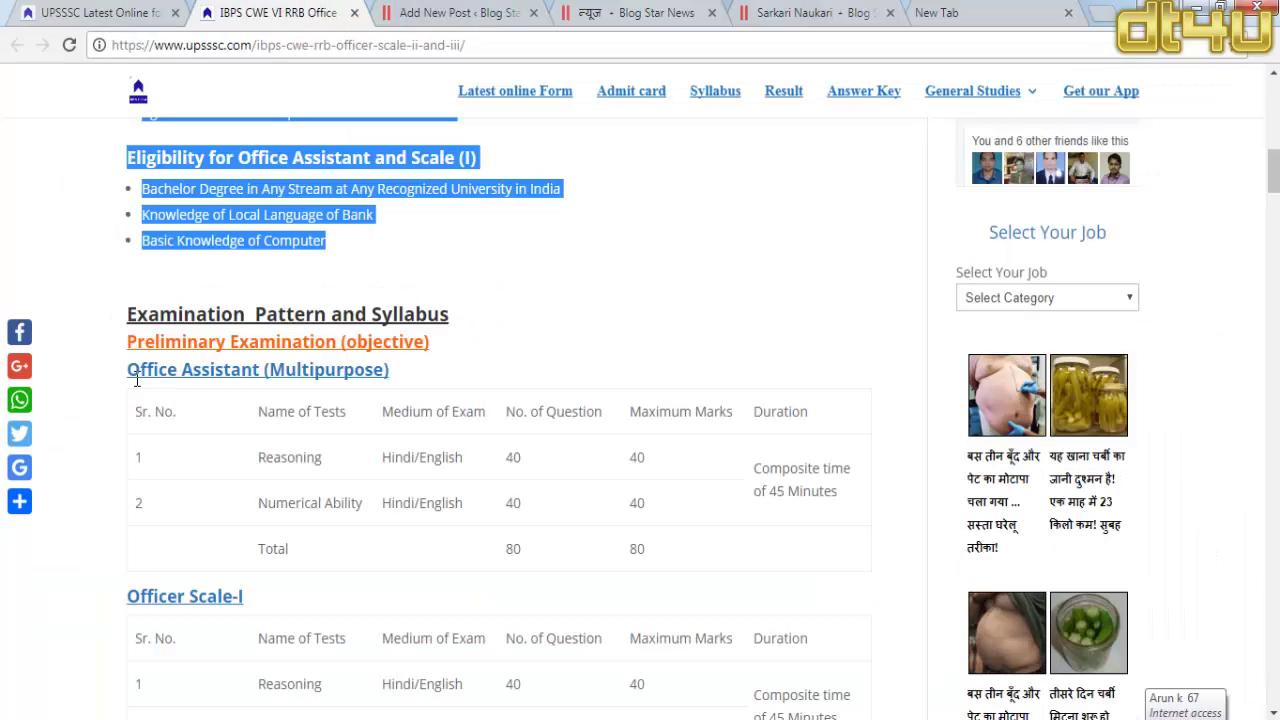
left_click_drag(328, 362, 440, 354)
key("ctrl+c")
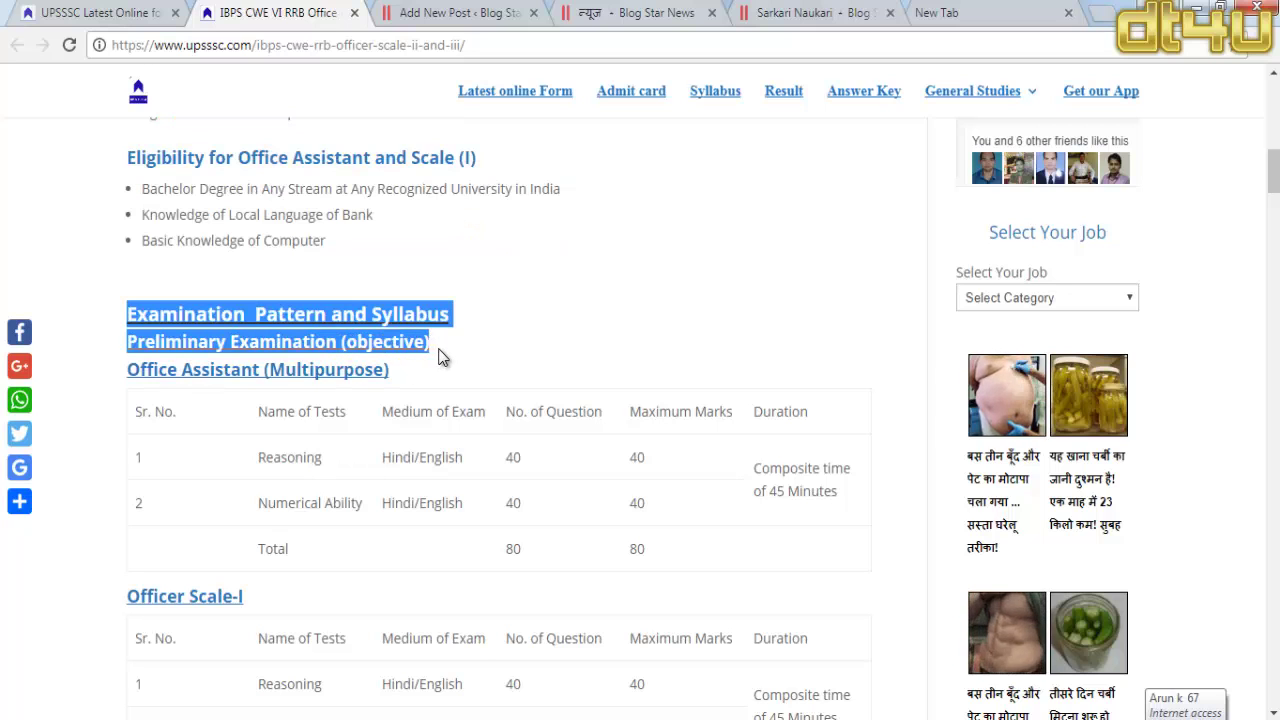
left_click(420, 12)
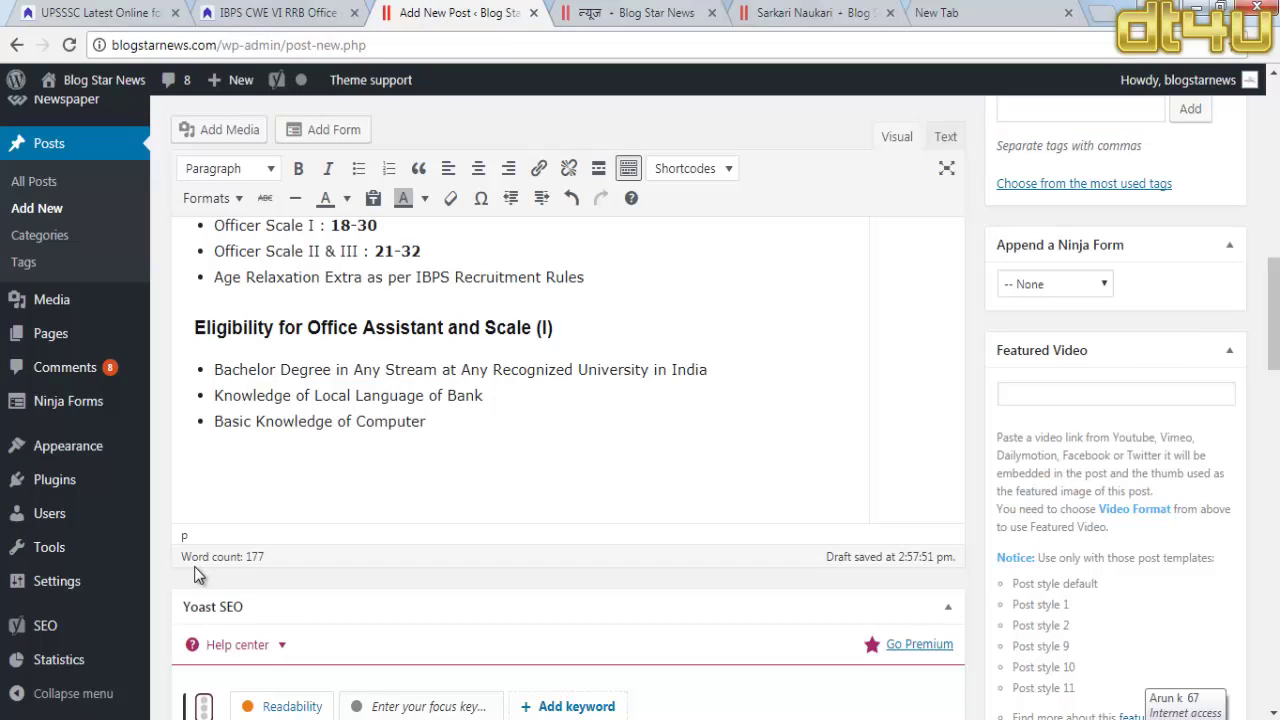
key("ctrl+v")
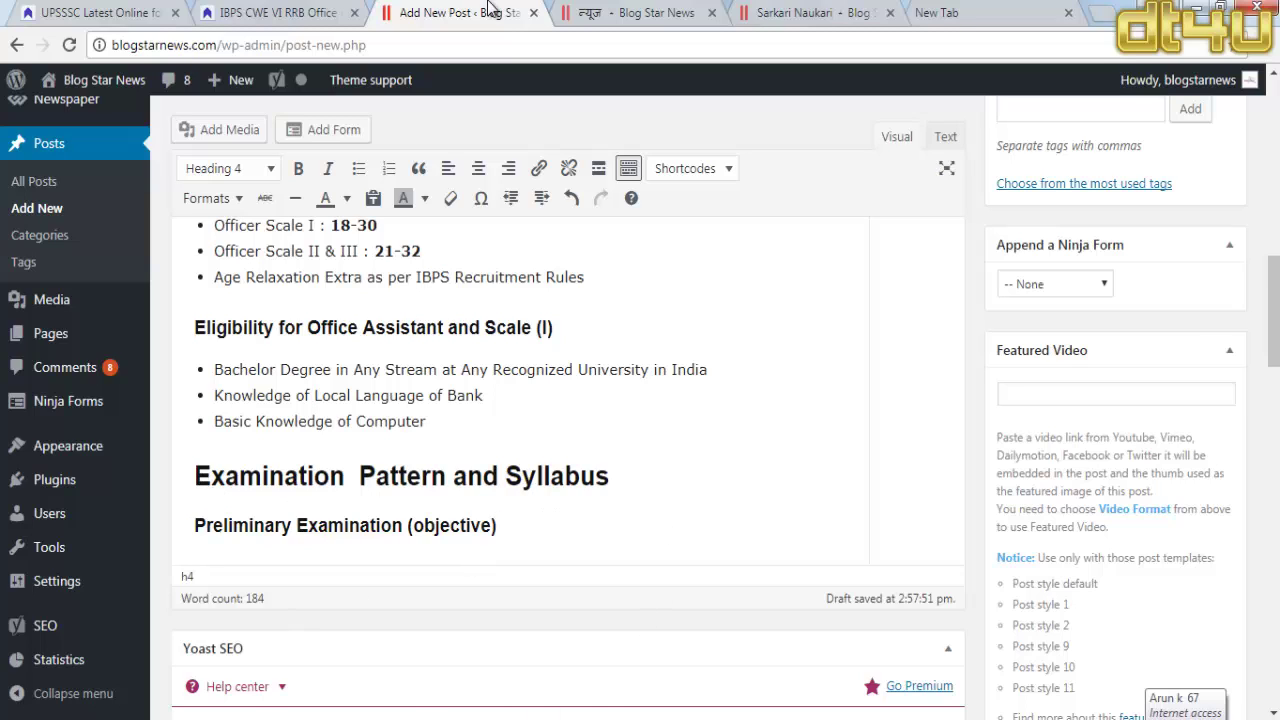
Step: Copy the article's content from "Office Assistant (Multipurpose)" through the vacancy tables and paste it into a blank Microsoft Word document
left_click(610, 12)
left_click(262, 12)
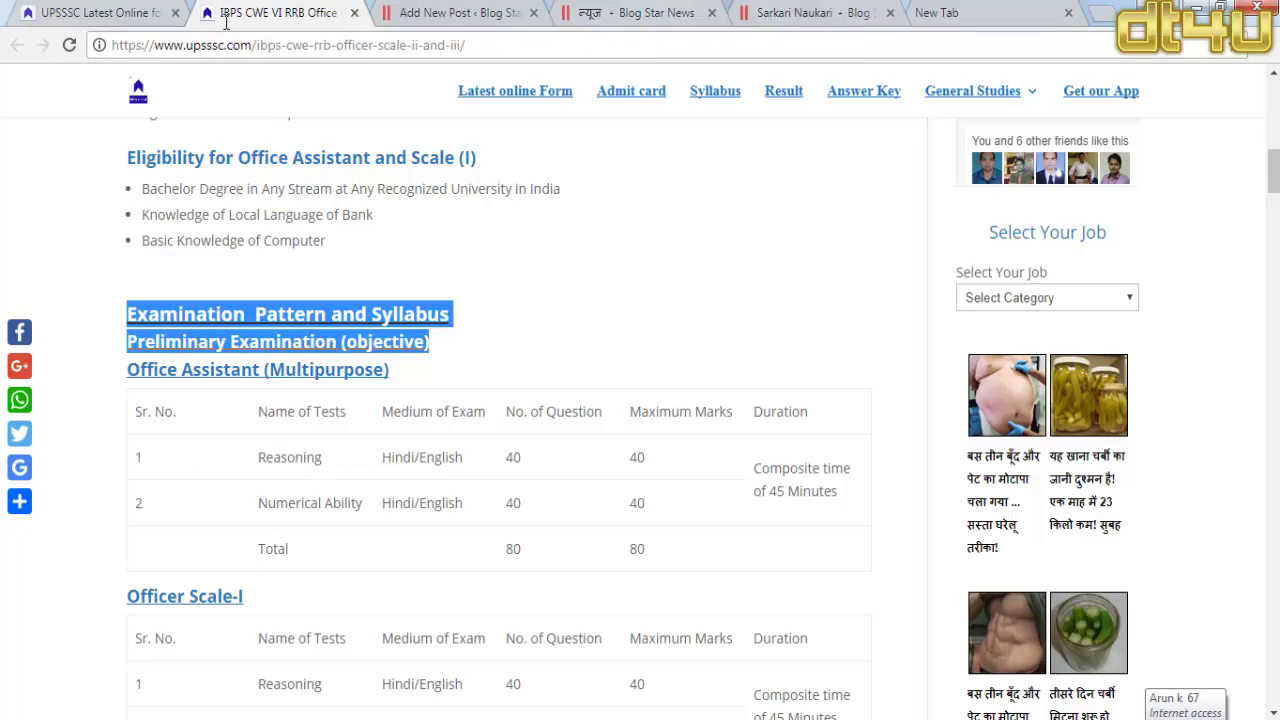
scroll(300, 289, "down", 2)
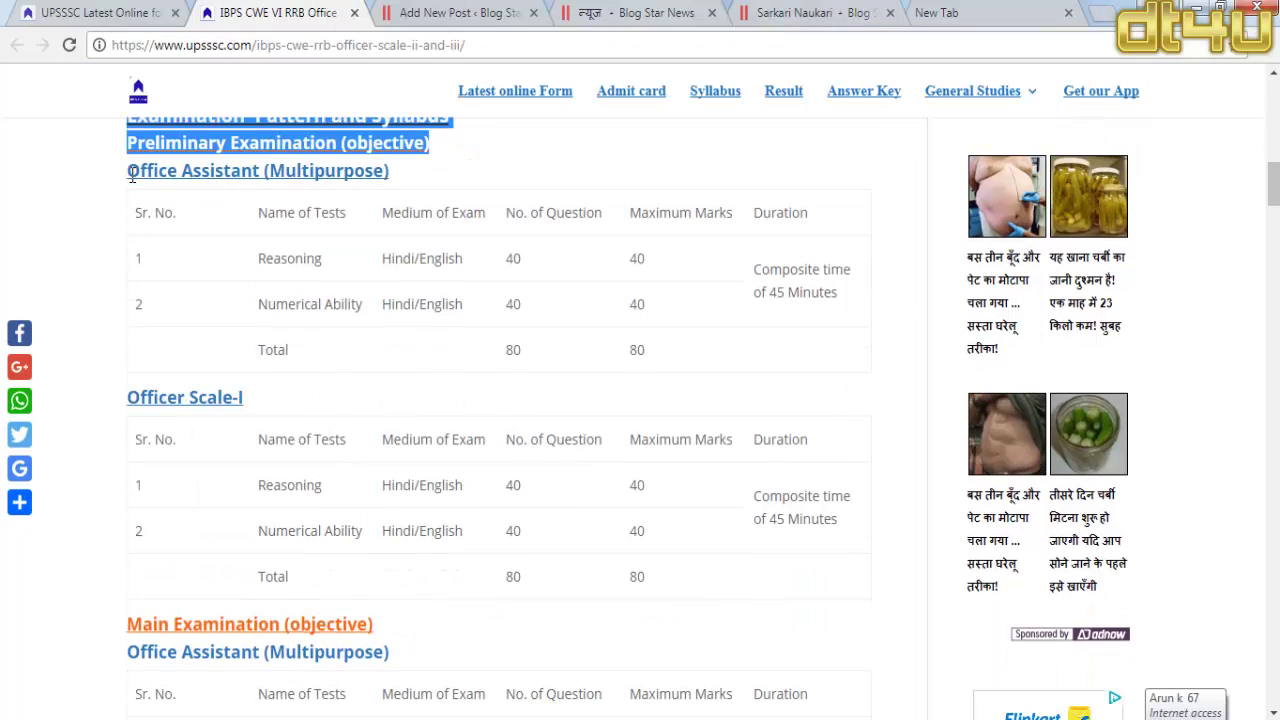
left_click_drag(131, 171, 705, 648)
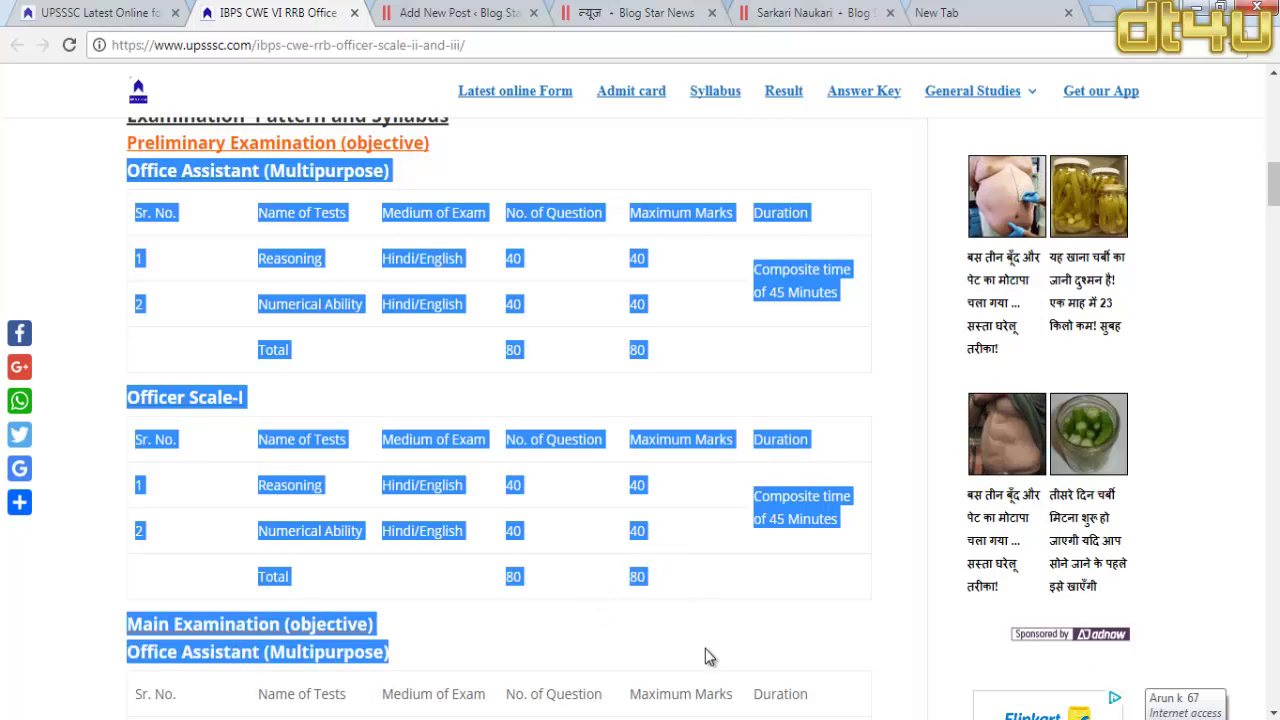
left_click(618, 396)
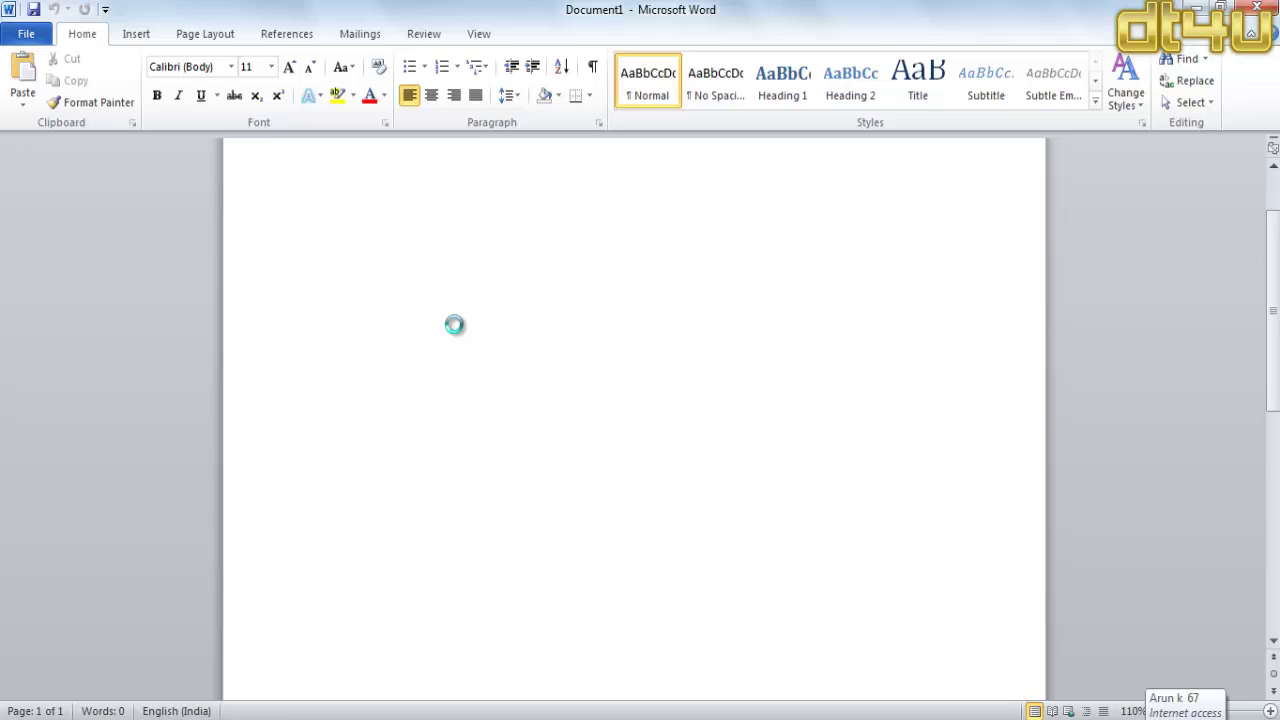
key("ctrl+v")
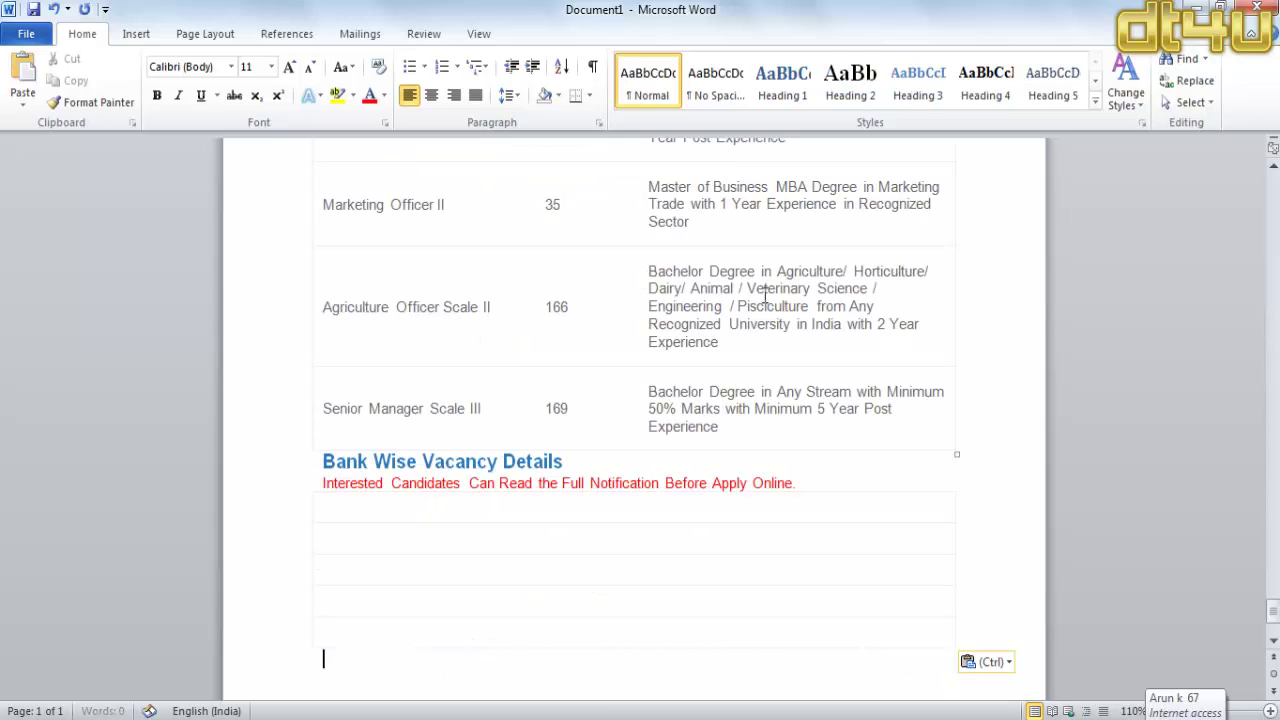
Step: Delete the red "Interested Candidates" line and the empty table rows below the final "Bank Wise Vacancy Details" heading
left_click(598, 538)
left_click(325, 484)
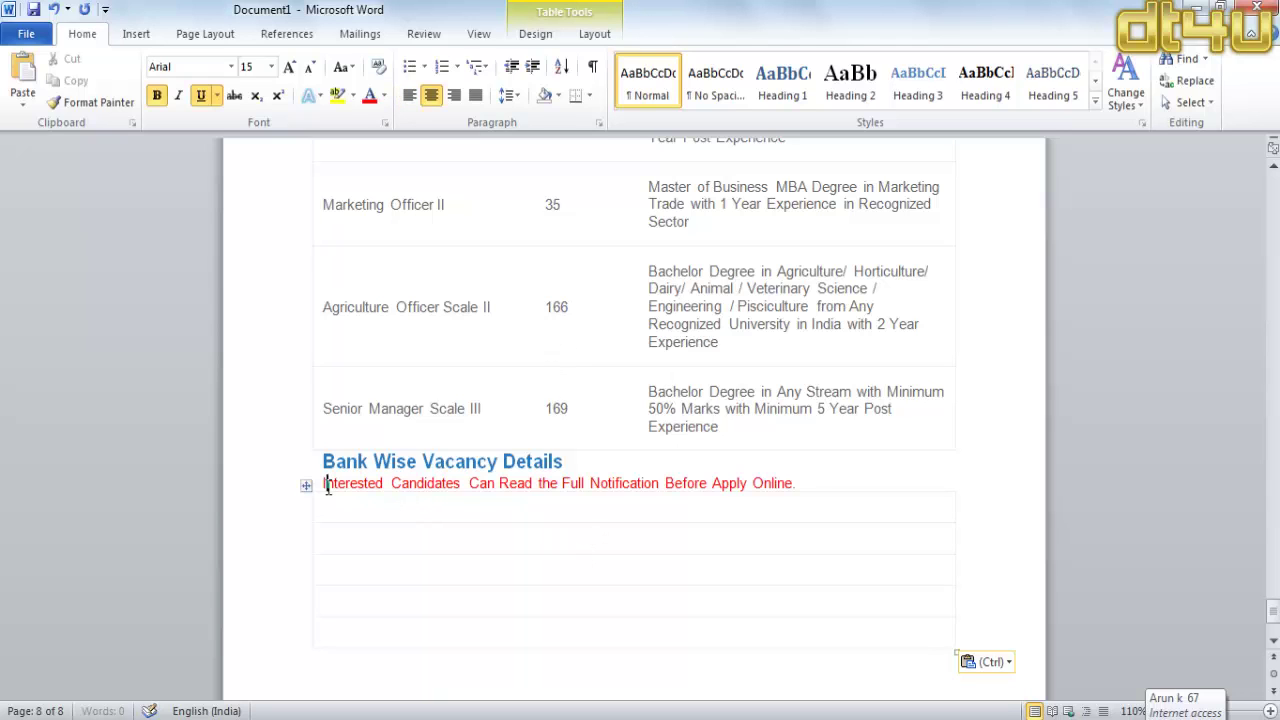
left_click_drag(327, 484, 958, 654)
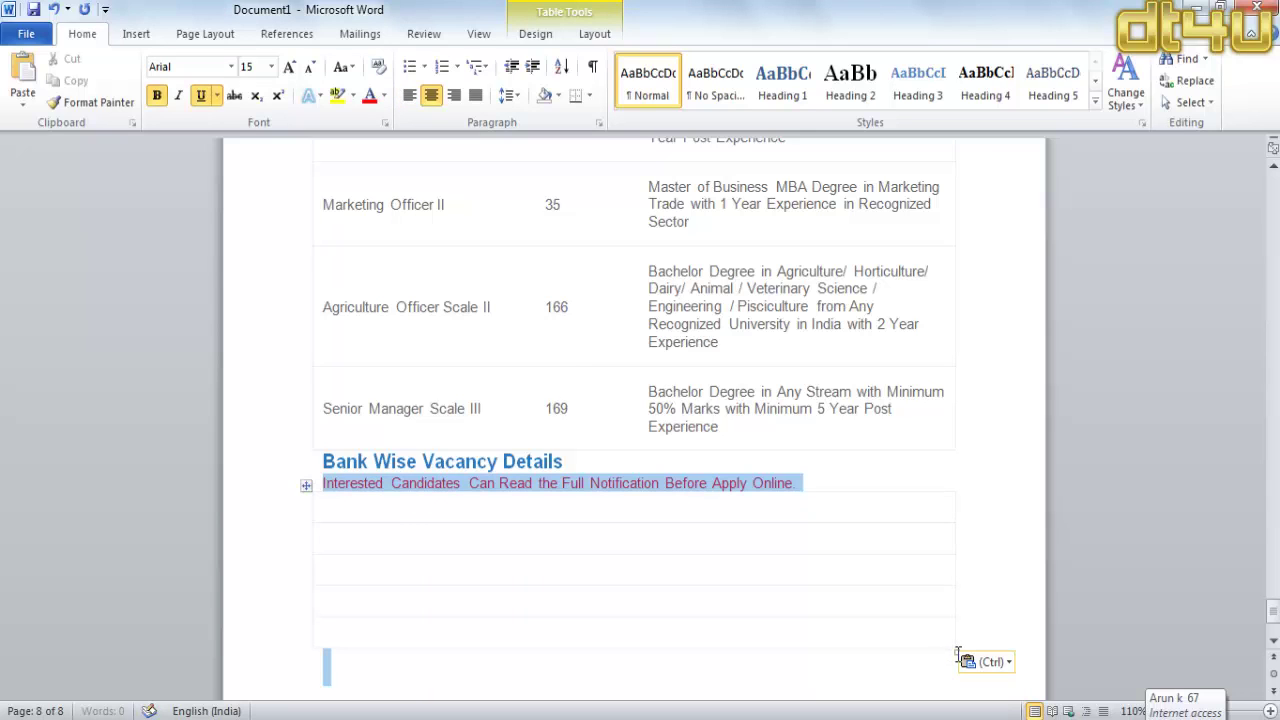
key("Delete")
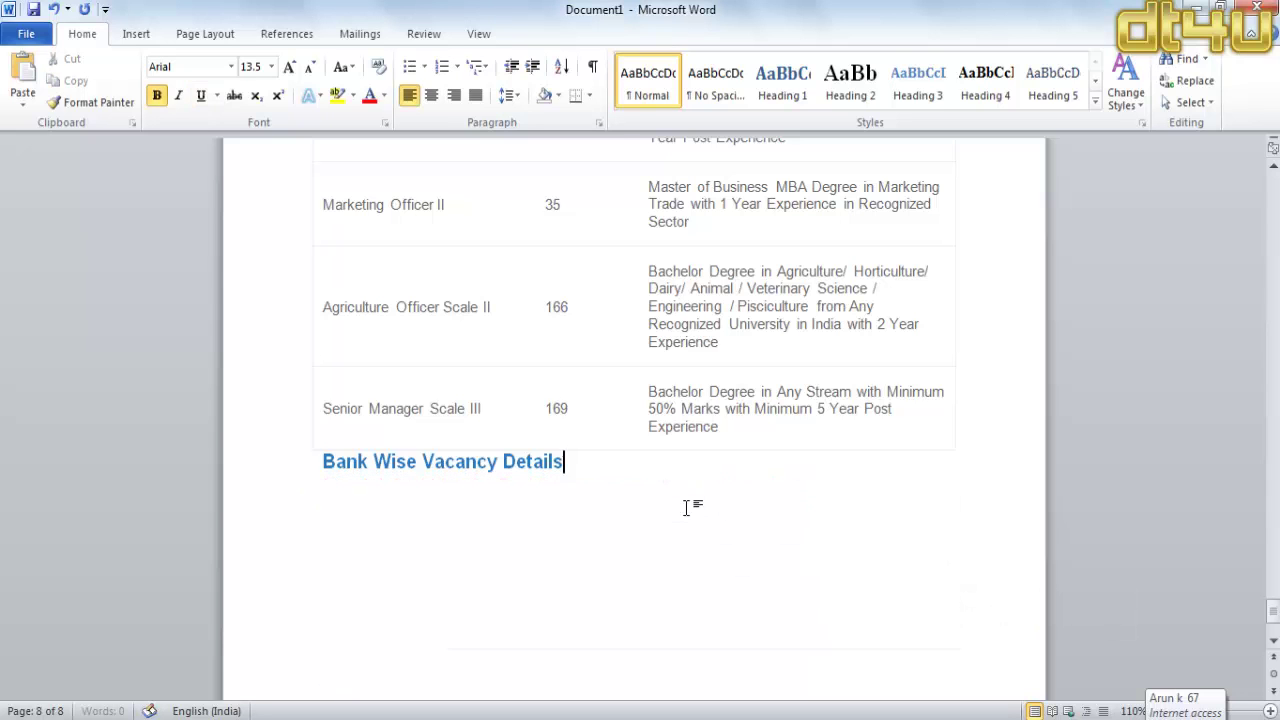
left_click(529, 577)
Step: Look back through the pasted post-wise and state-wise bank vacancy tables toward the beginning of the document
scroll(668, 500, "up", 3)
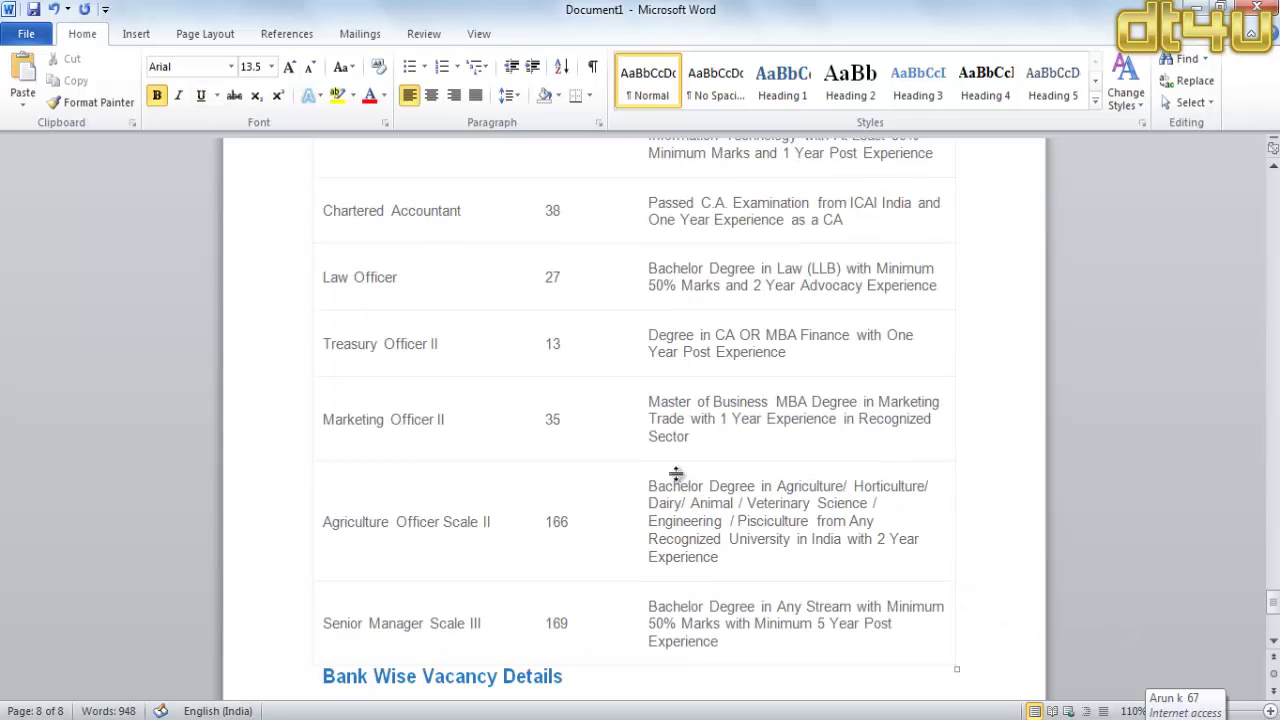
scroll(676, 474, "up", 15)
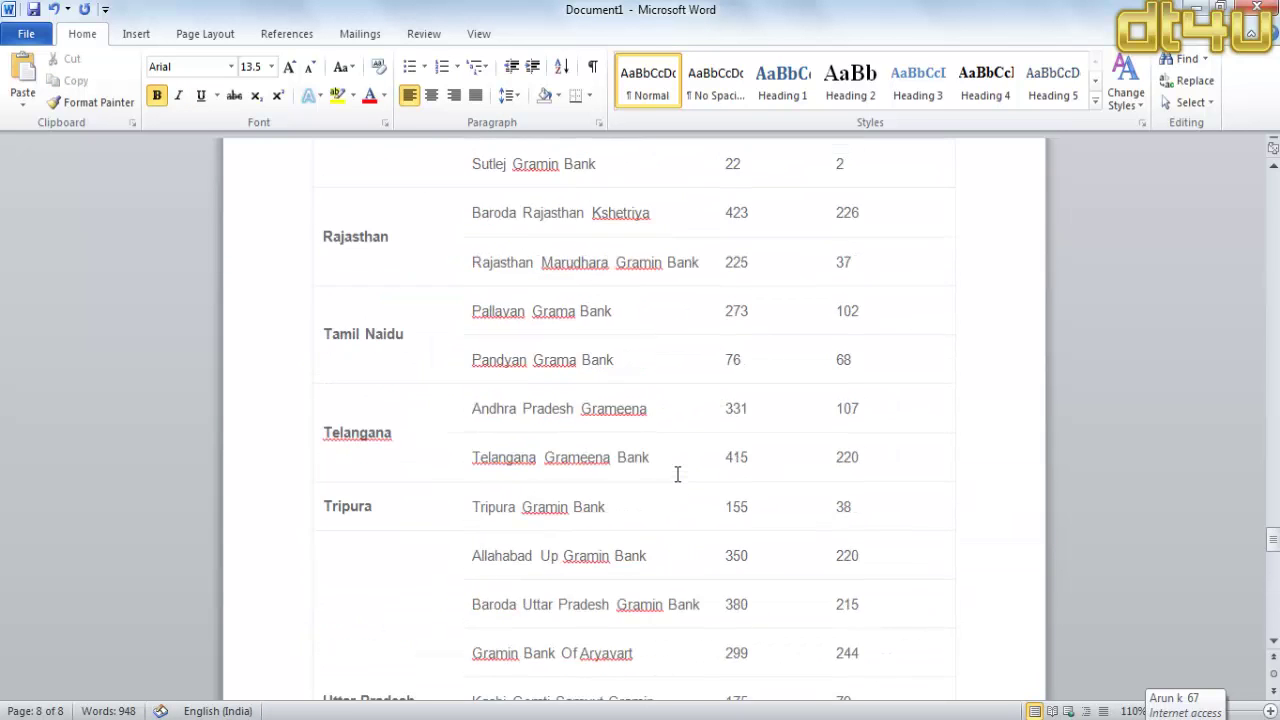
scroll(677, 474, "up", 15)
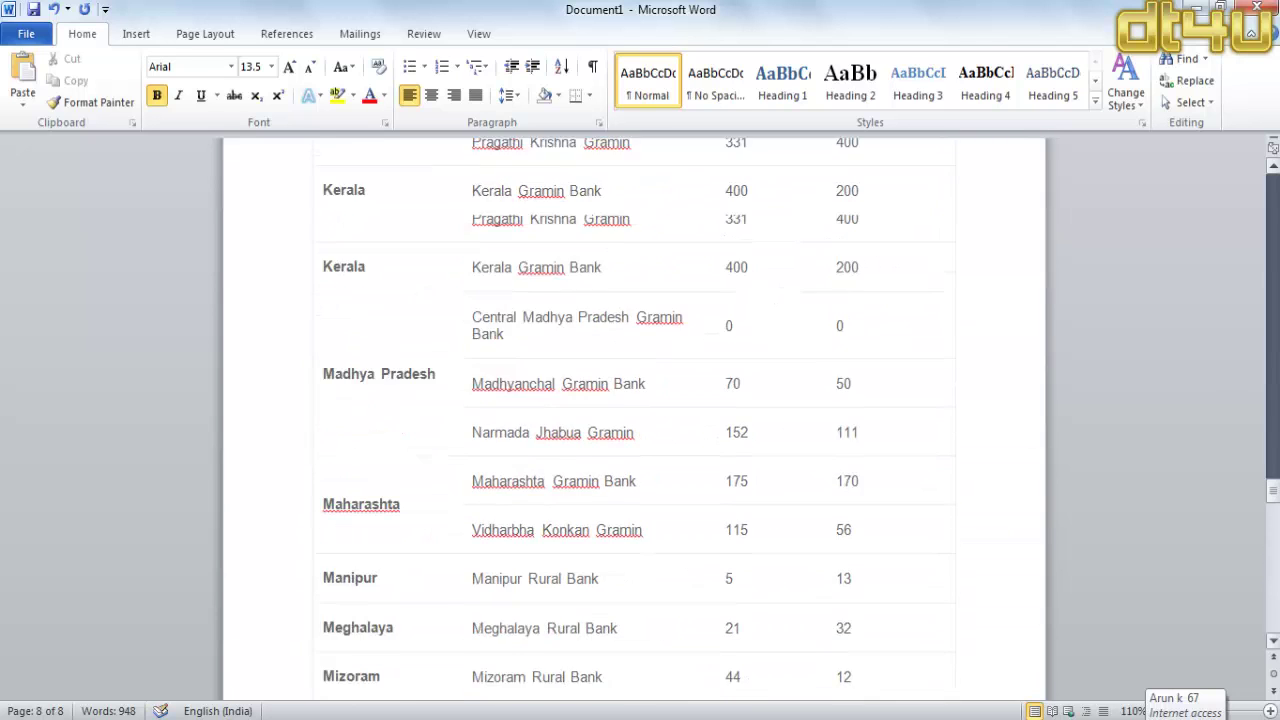
Step: AutoFit the Office Assistant (Multipurpose) table at the start of the document to the window width
scroll(677, 474, "up", 13)
left_click_drag(1273, 445, 1273, 189)
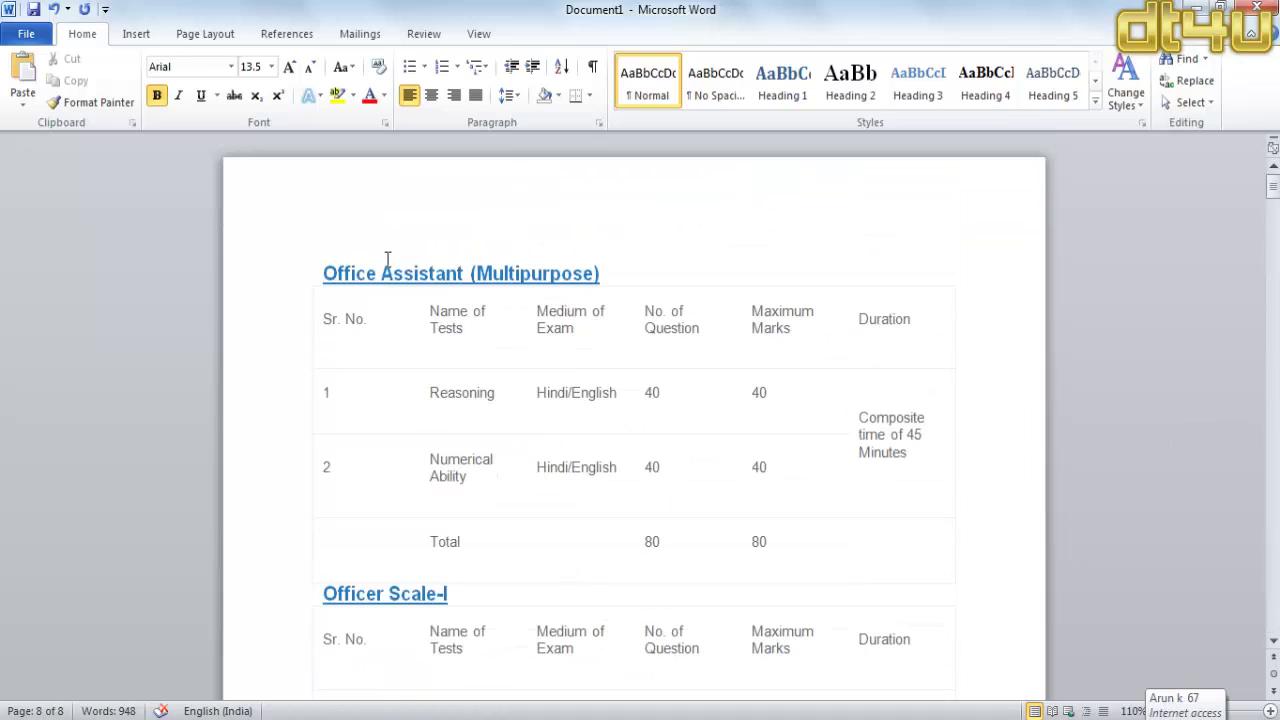
left_click(146, 40)
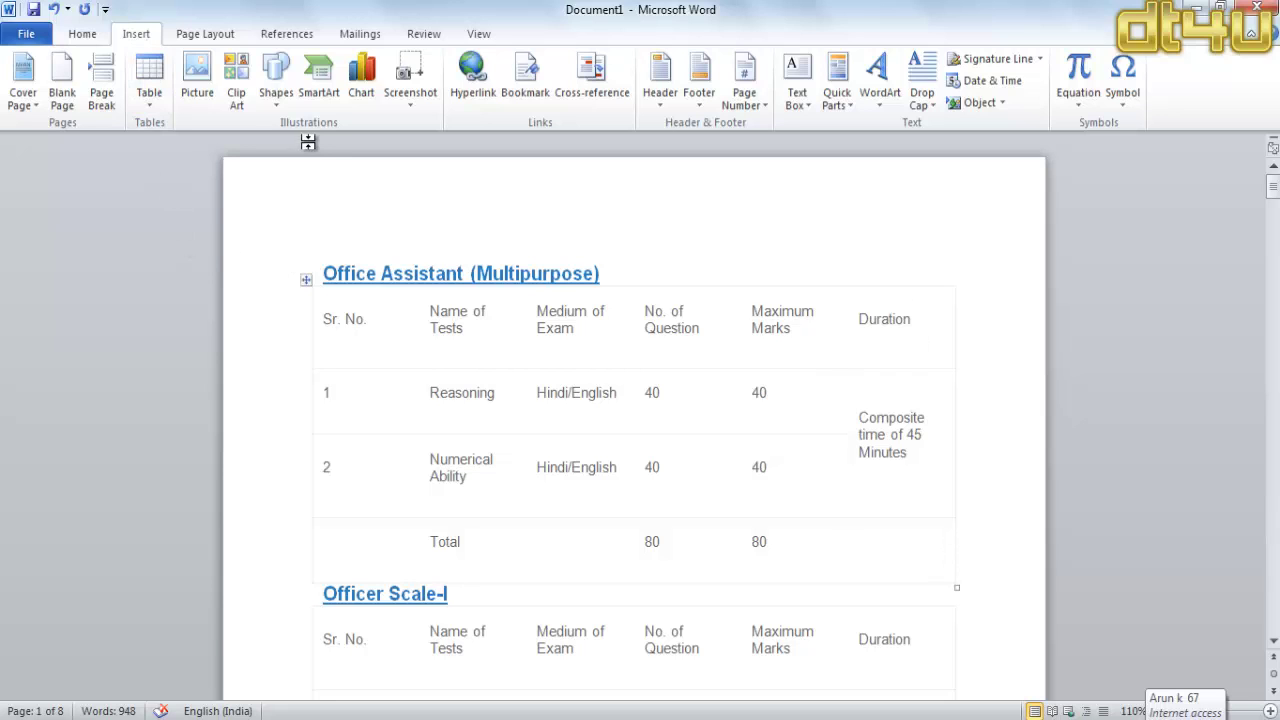
left_click(82, 38)
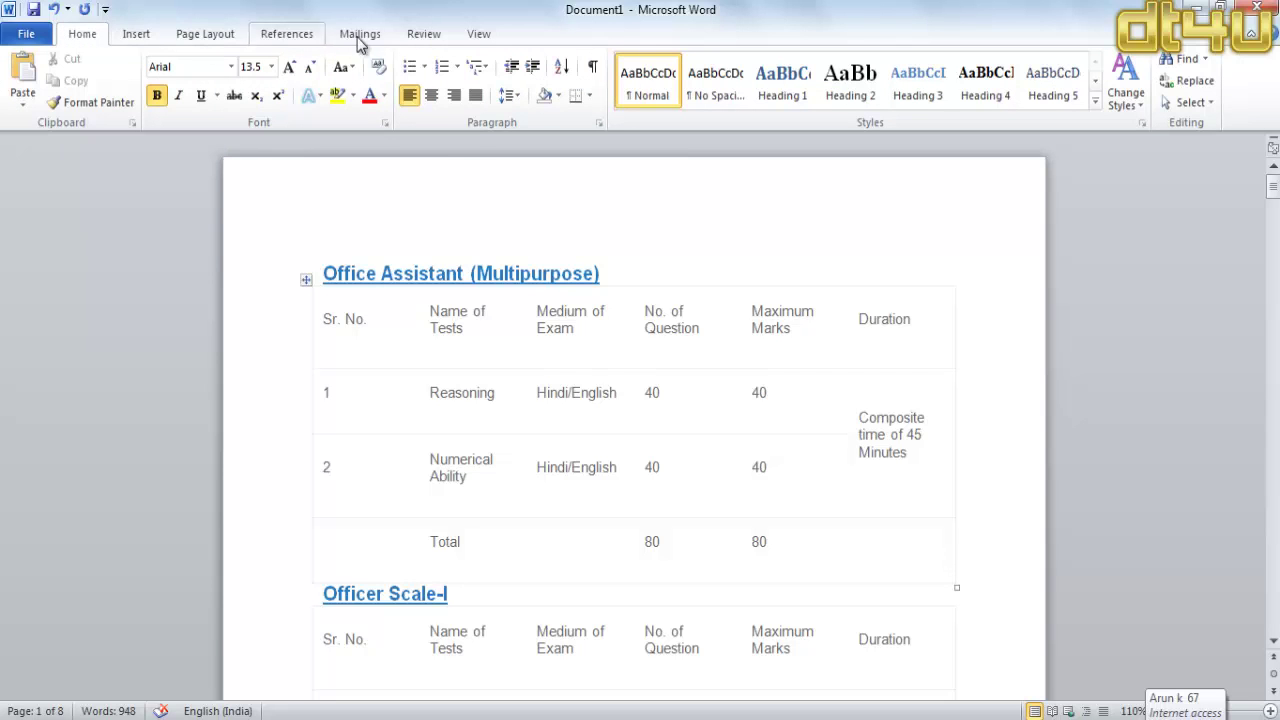
left_click(510, 324)
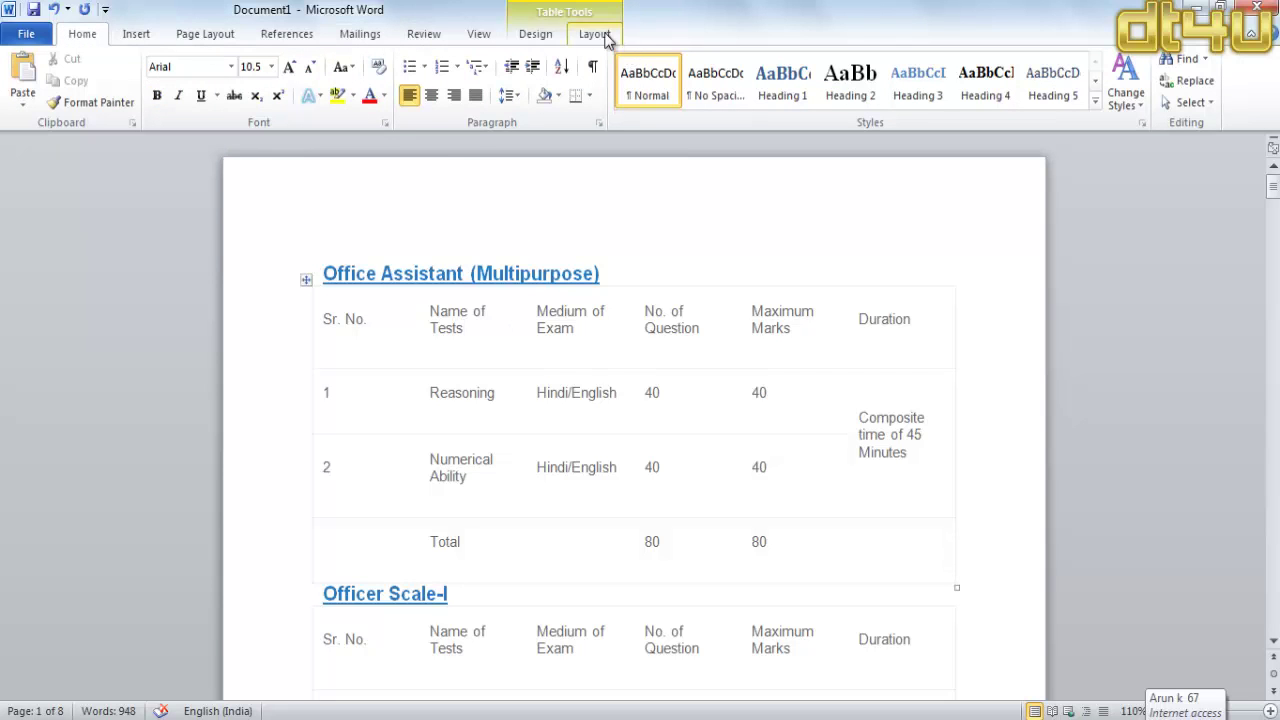
left_click(594, 34)
left_click(530, 104)
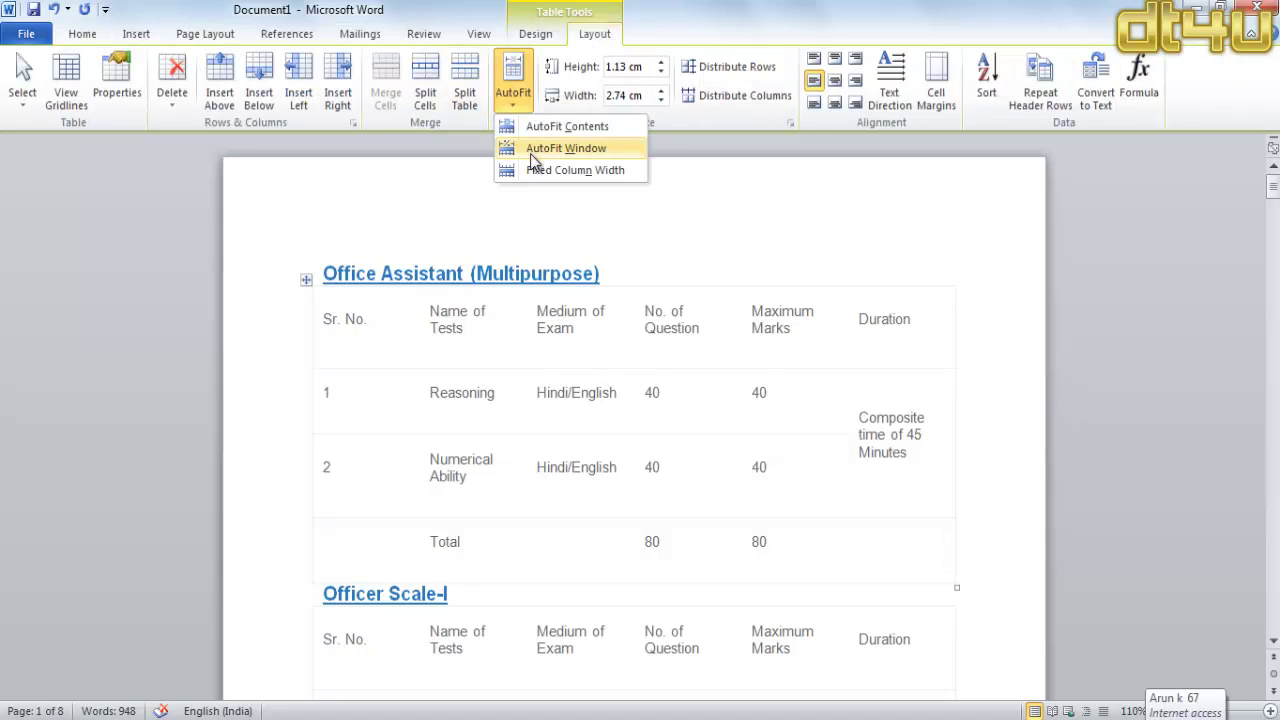
left_click(543, 146)
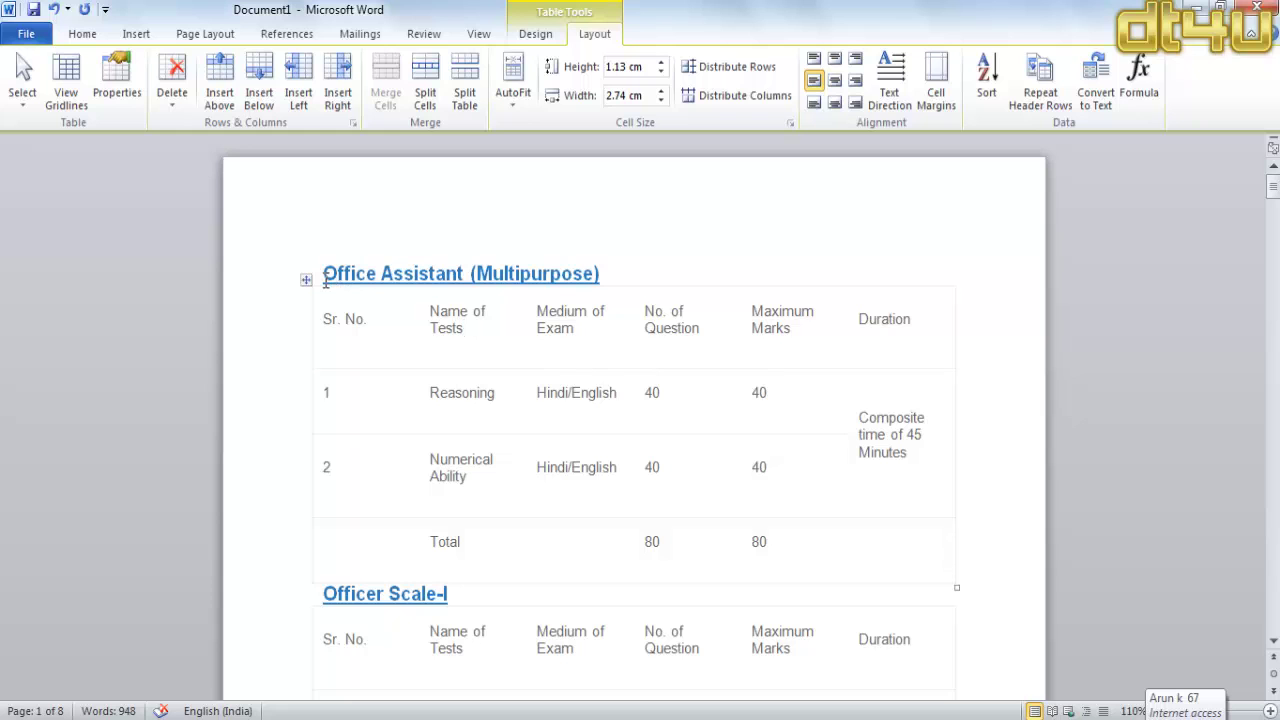
Step: Copy the entire Word document and paste it into the WordPress post below the Preliminary Examination (objective) heading
key("ctrl+a")
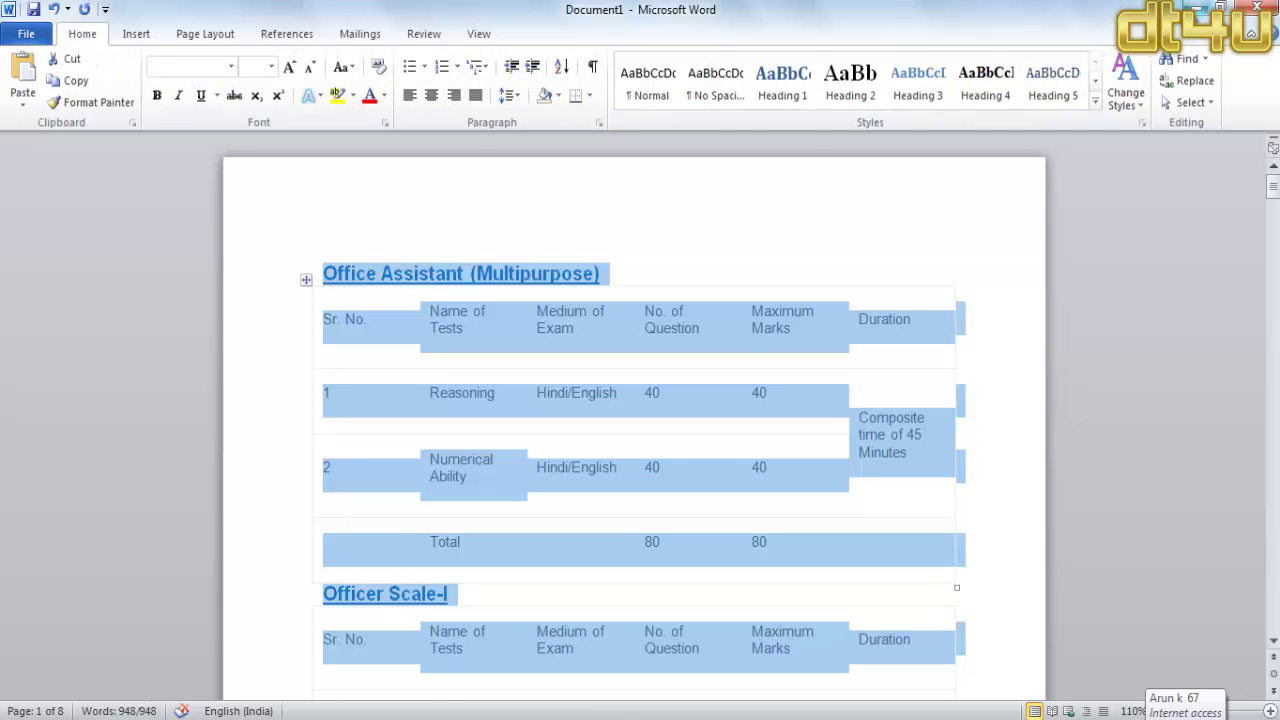
key("alt+Tab")
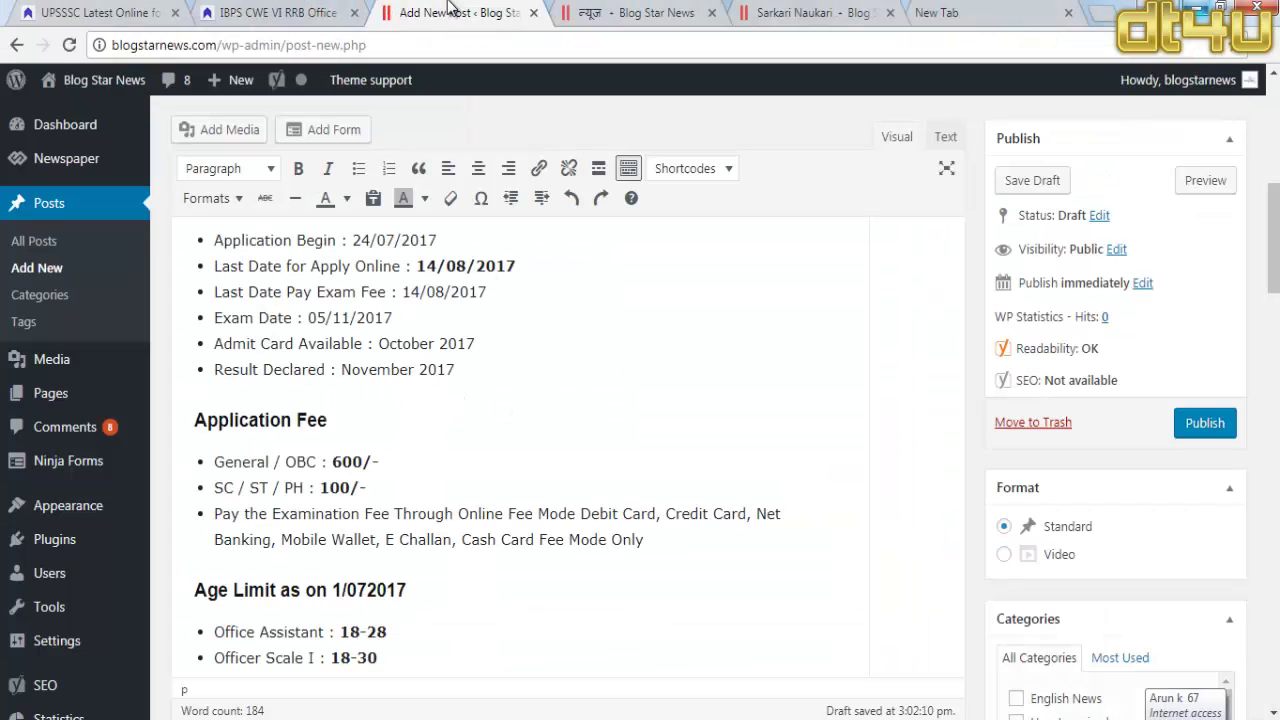
key("ctrl+Tab")
scroll(444, 526, "down", 10)
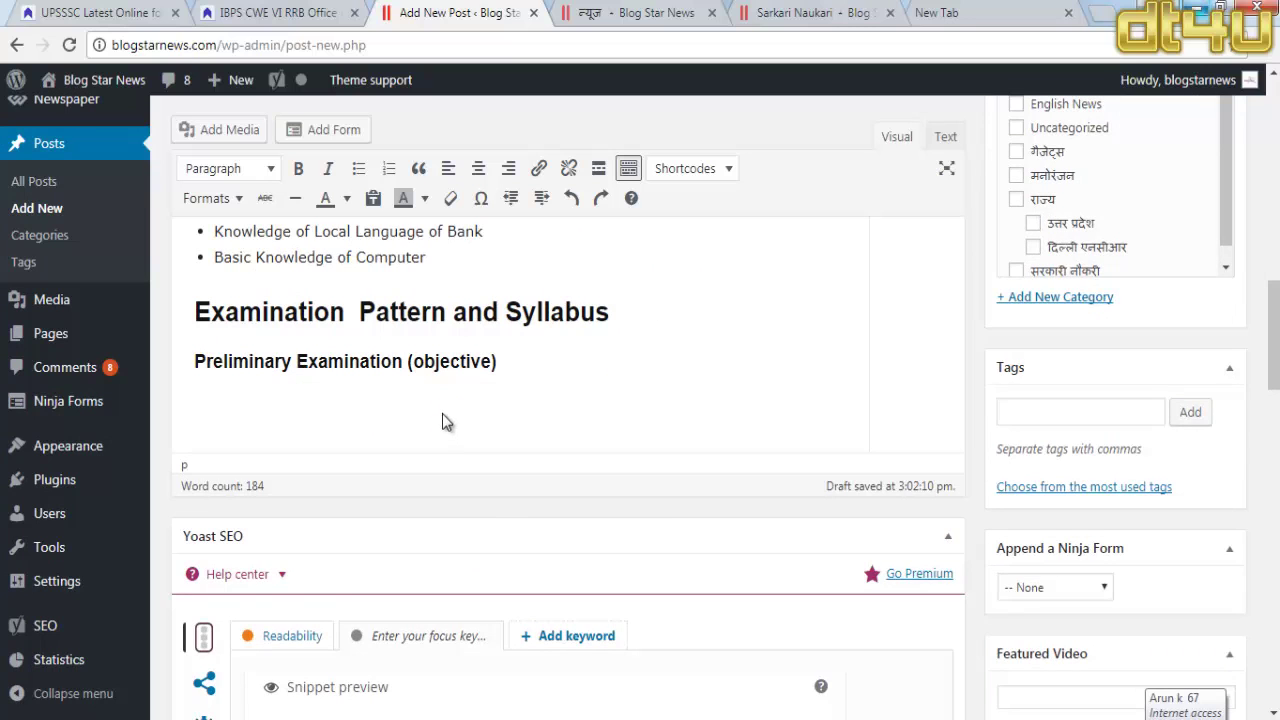
key("ctrl+v")
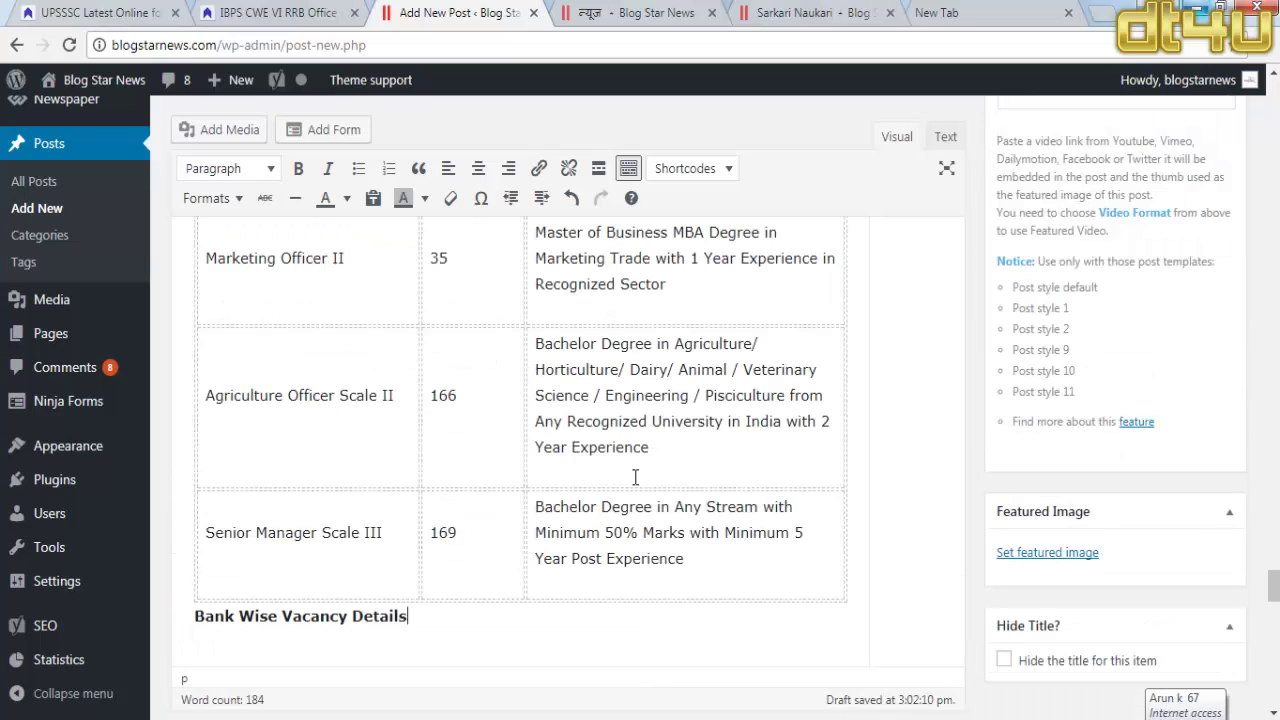
Step: Add a new post category named IBPS without a parent category
left_click_drag(1277, 596, 1277, 559)
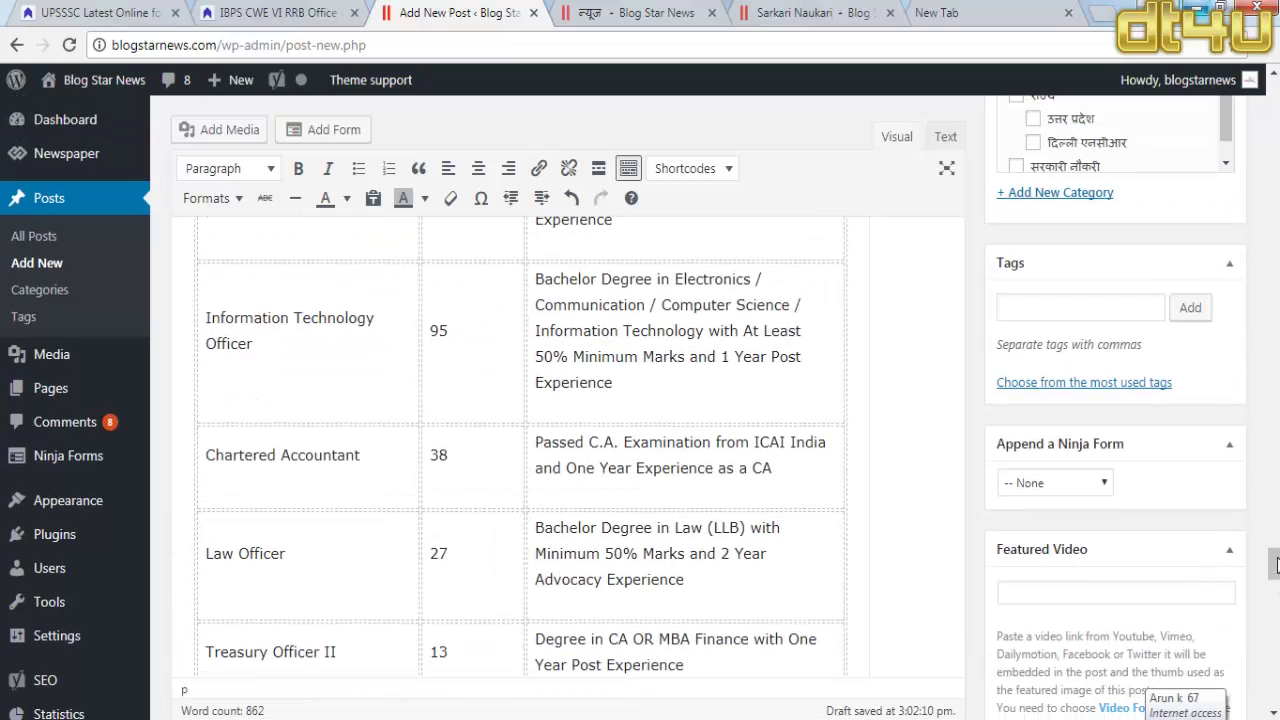
scroll(1273, 155, "down", 4)
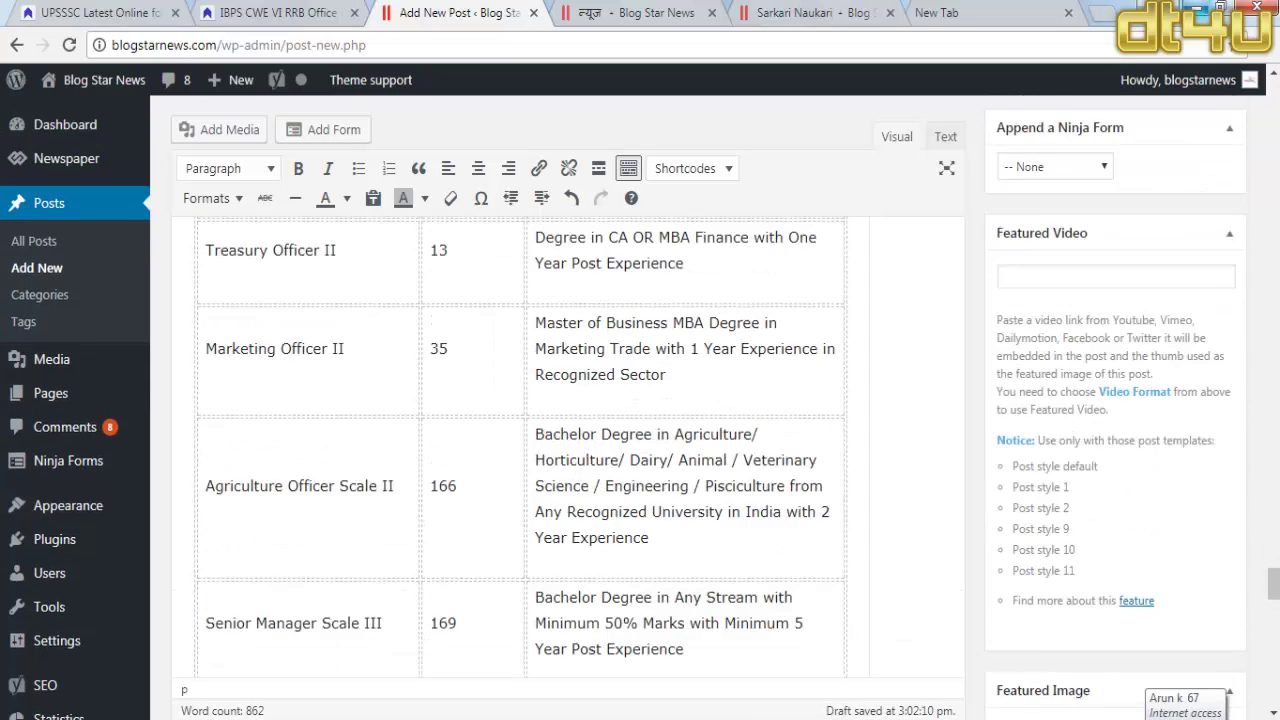
scroll(1273, 155, "up", 4)
scroll(1273, 155, "up", 15)
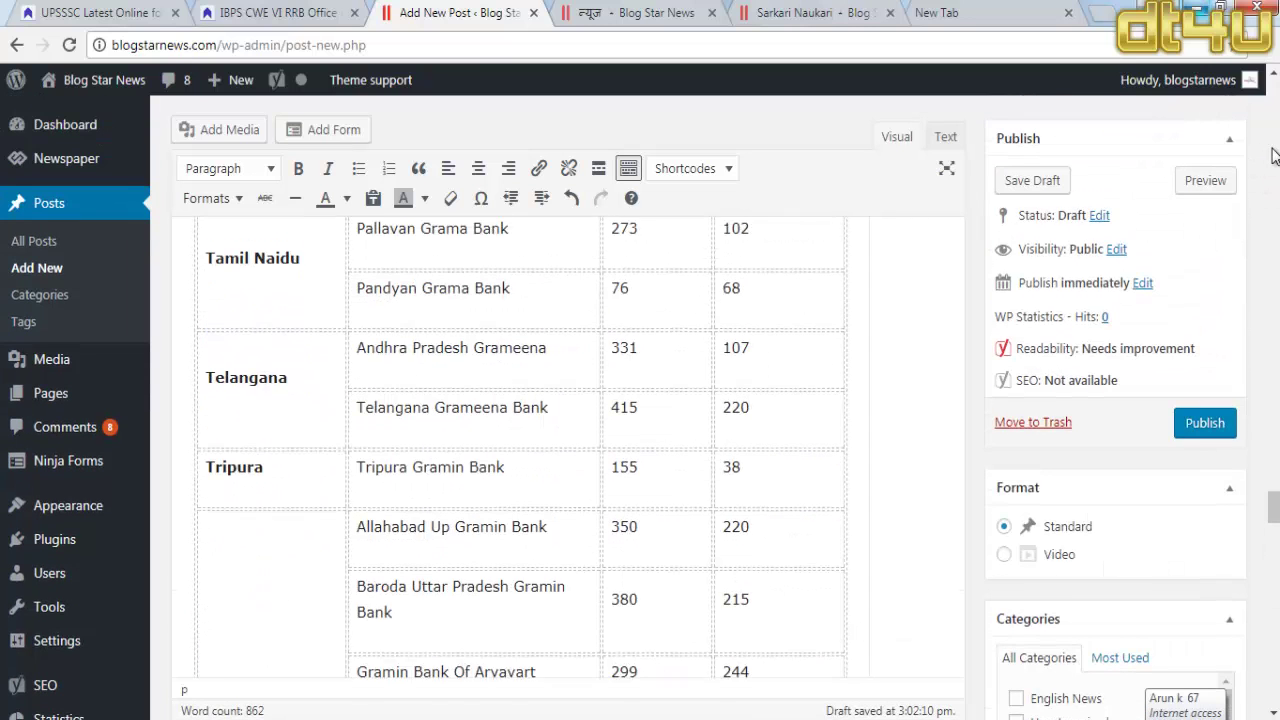
scroll(1273, 450, "up", 20)
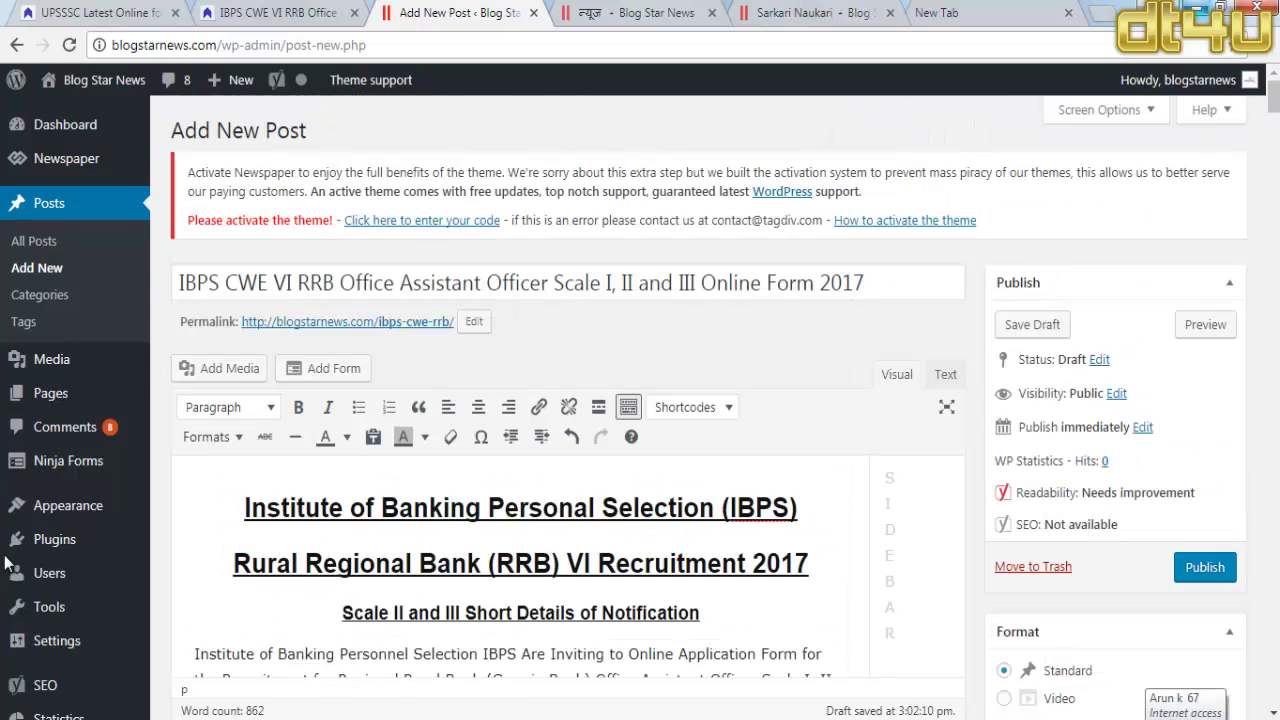
scroll(1232, 400, "down", 5)
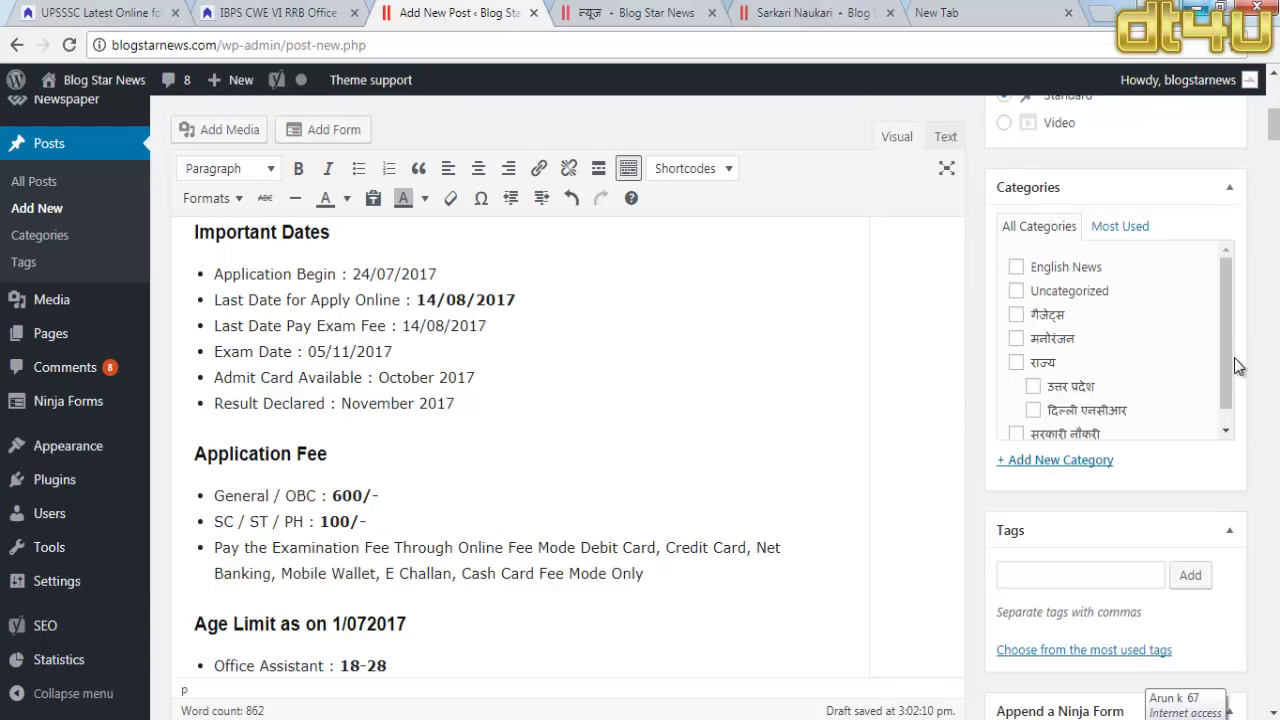
left_click_drag(1234, 364, 1222, 418)
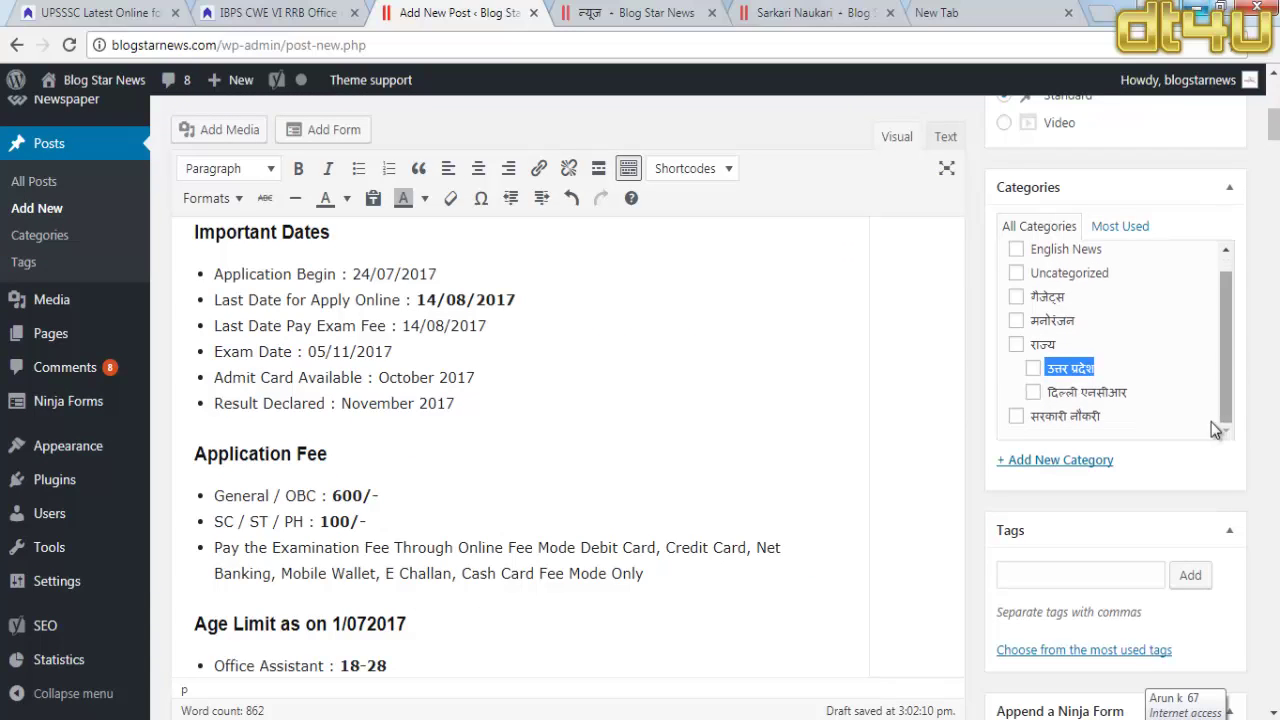
left_click(1266, 460)
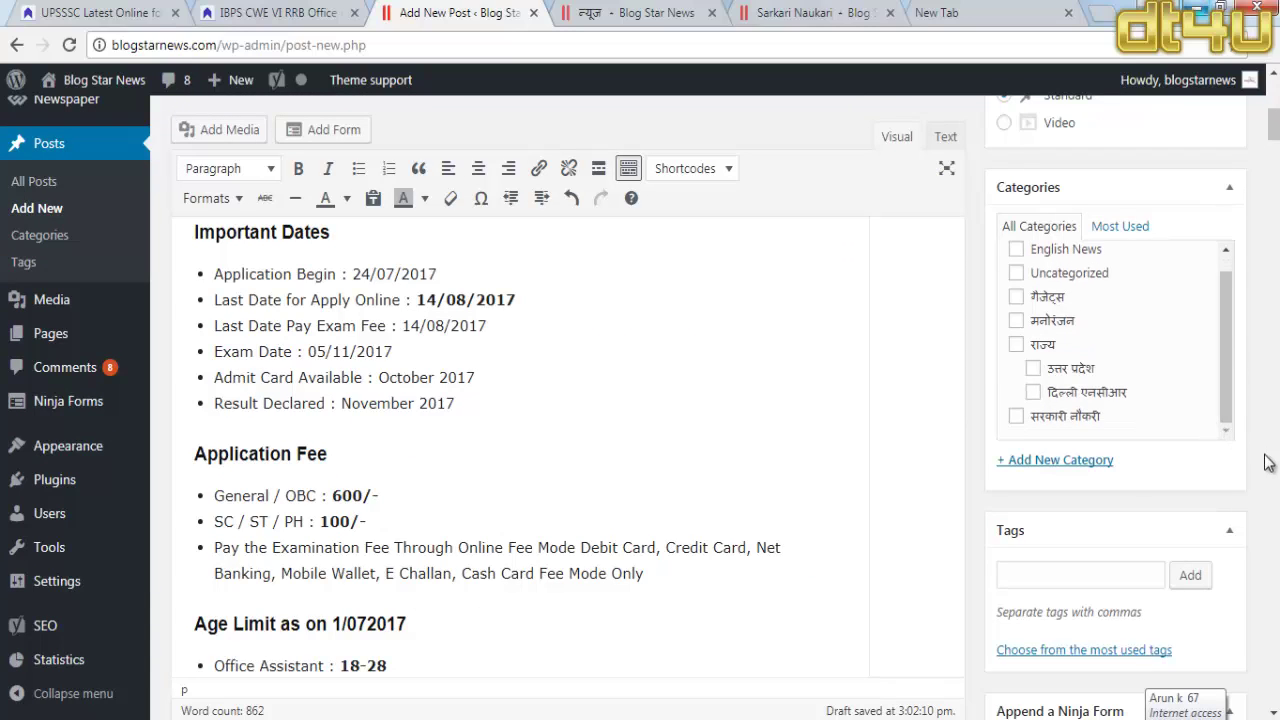
left_click(1046, 460)
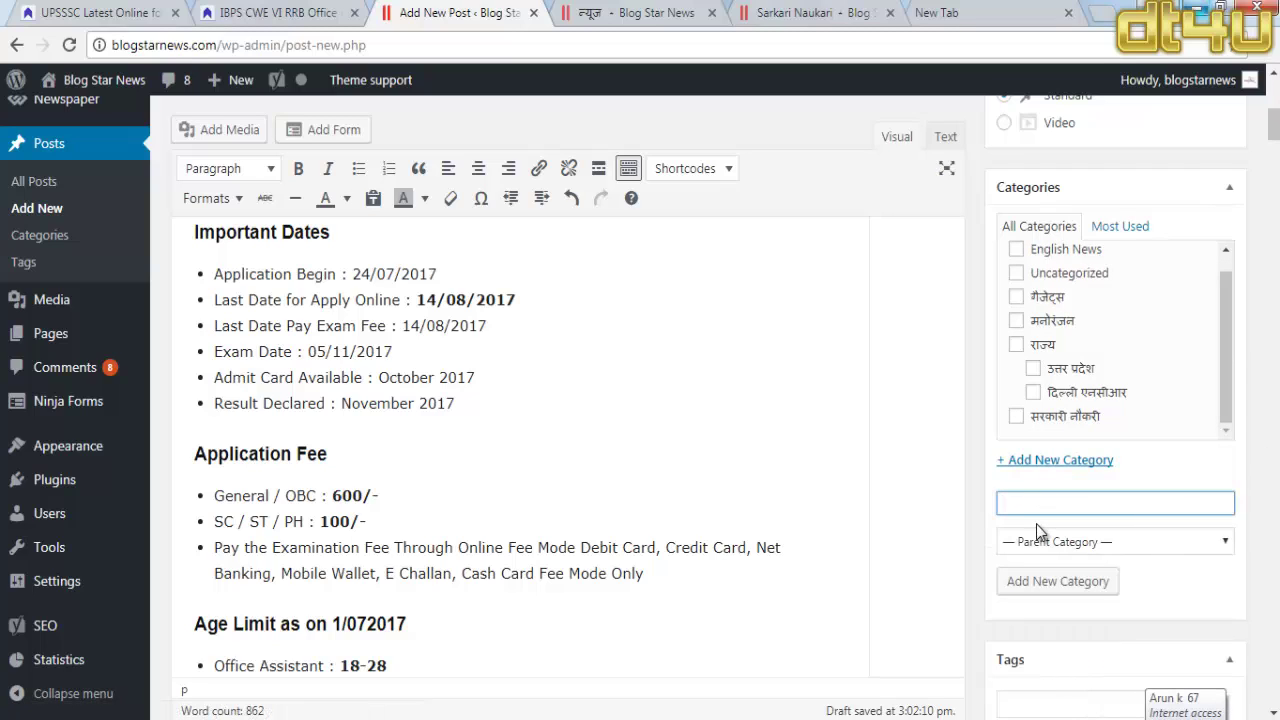
type("IBPS")
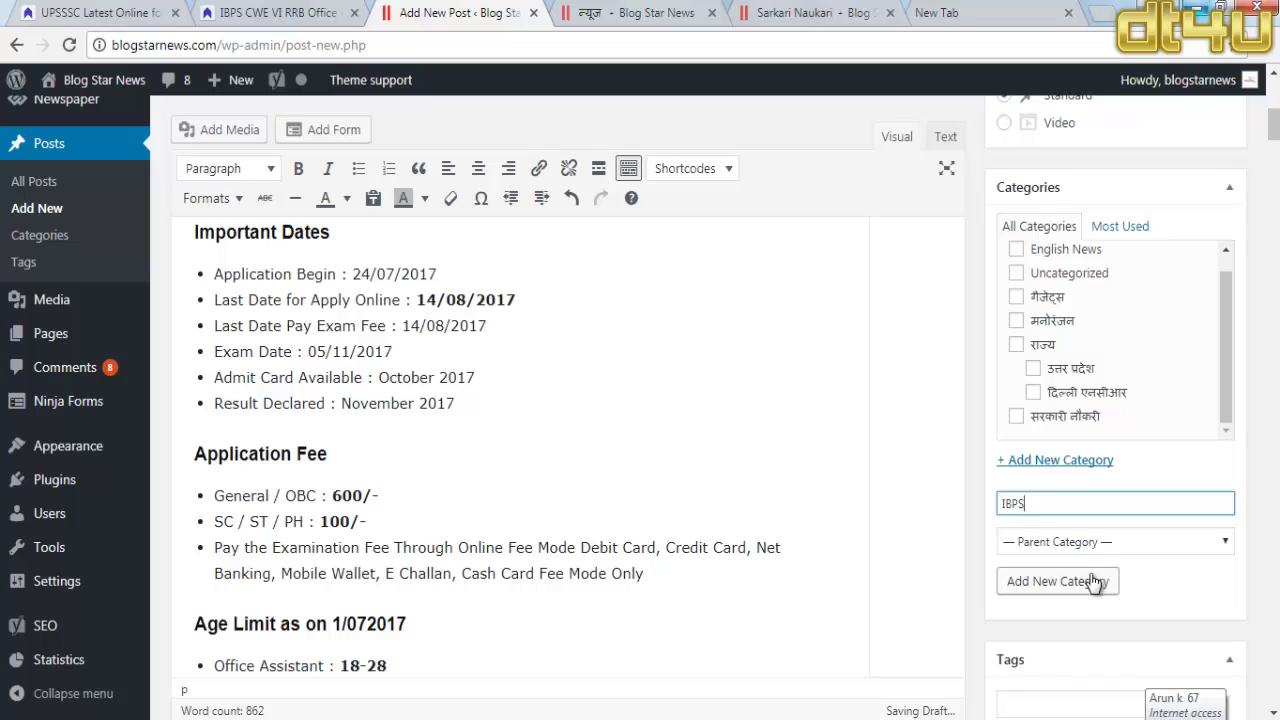
left_click(1095, 583)
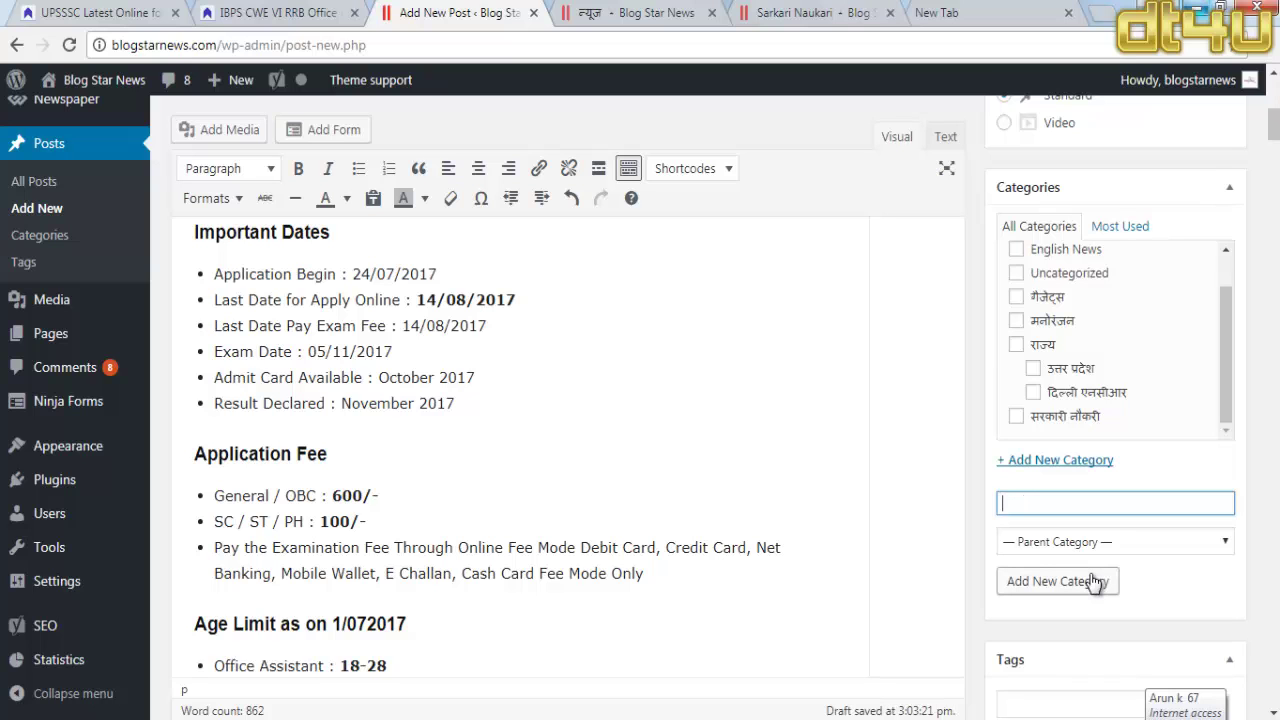
Step: Add the tags "ibps rrb", "ibps rrb online form" and "ibps rrb syllabus" to the post
scroll(1114, 305, "down", 8)
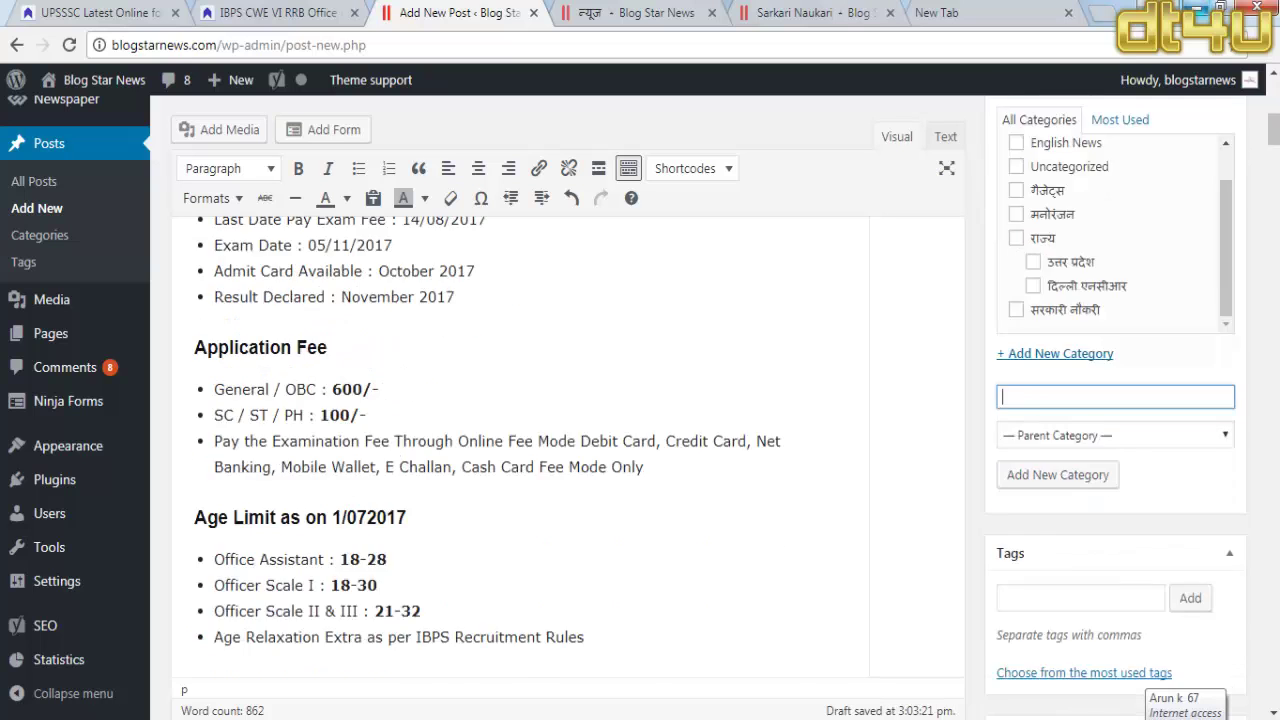
scroll(1276, 190, "down", 4)
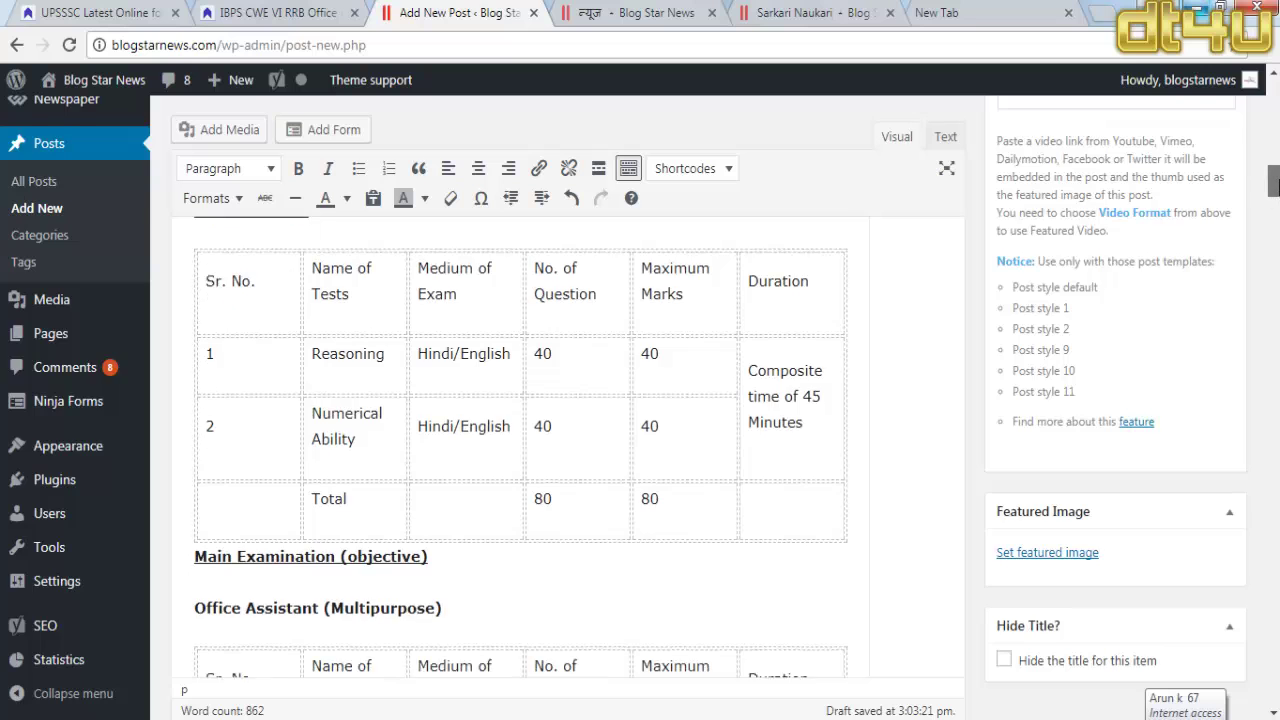
left_click(1105, 443)
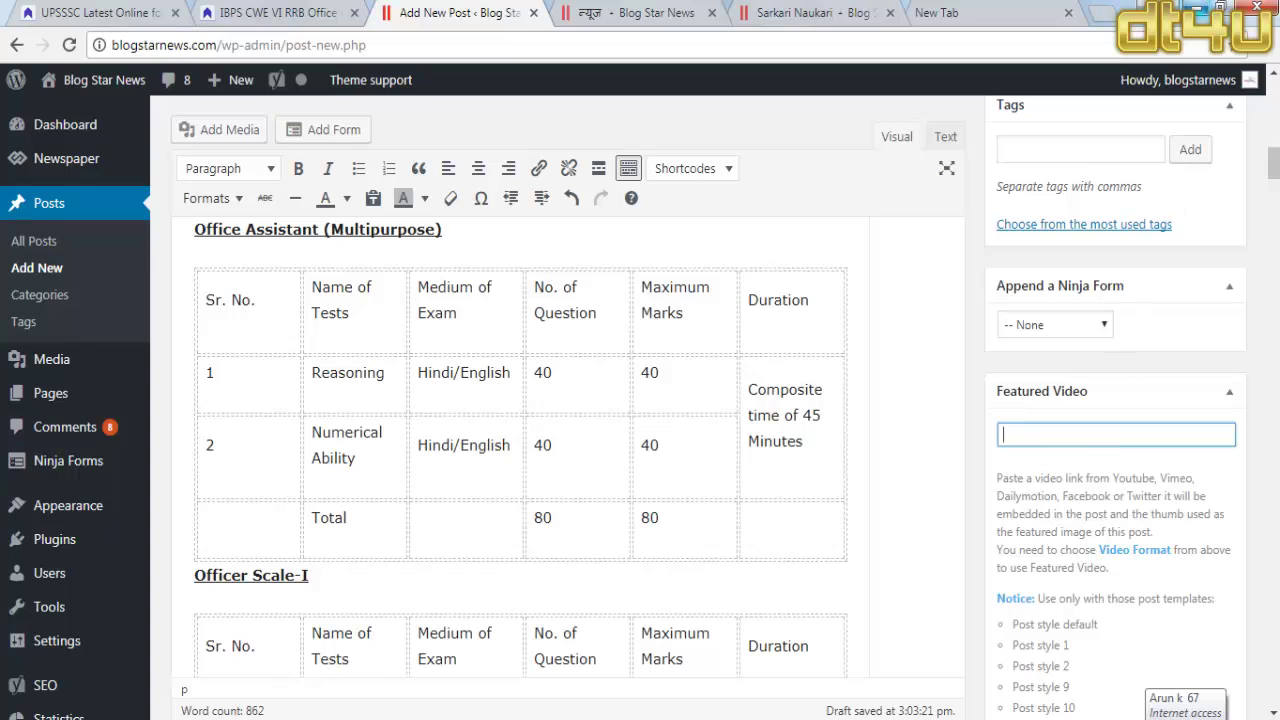
left_click_drag(1275, 175, 1274, 148)
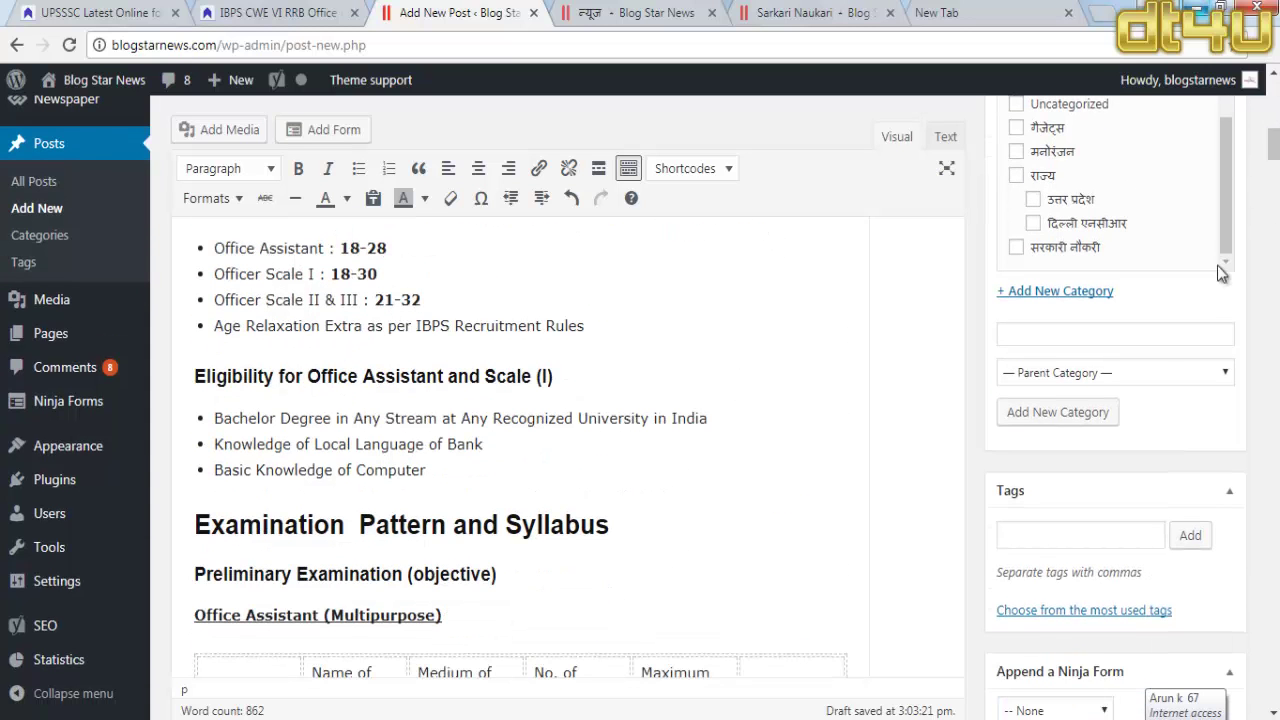
left_click(1057, 540)
type("ibp")
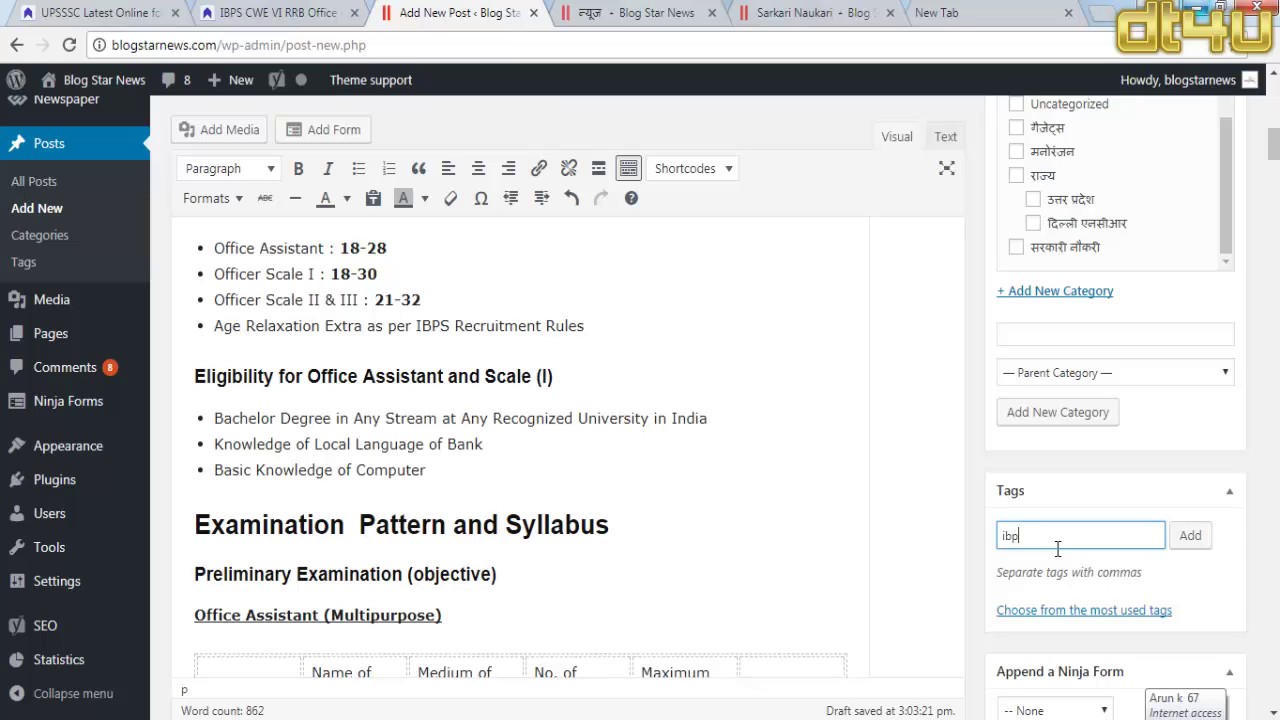
type("s rrb")
left_click(1182, 549)
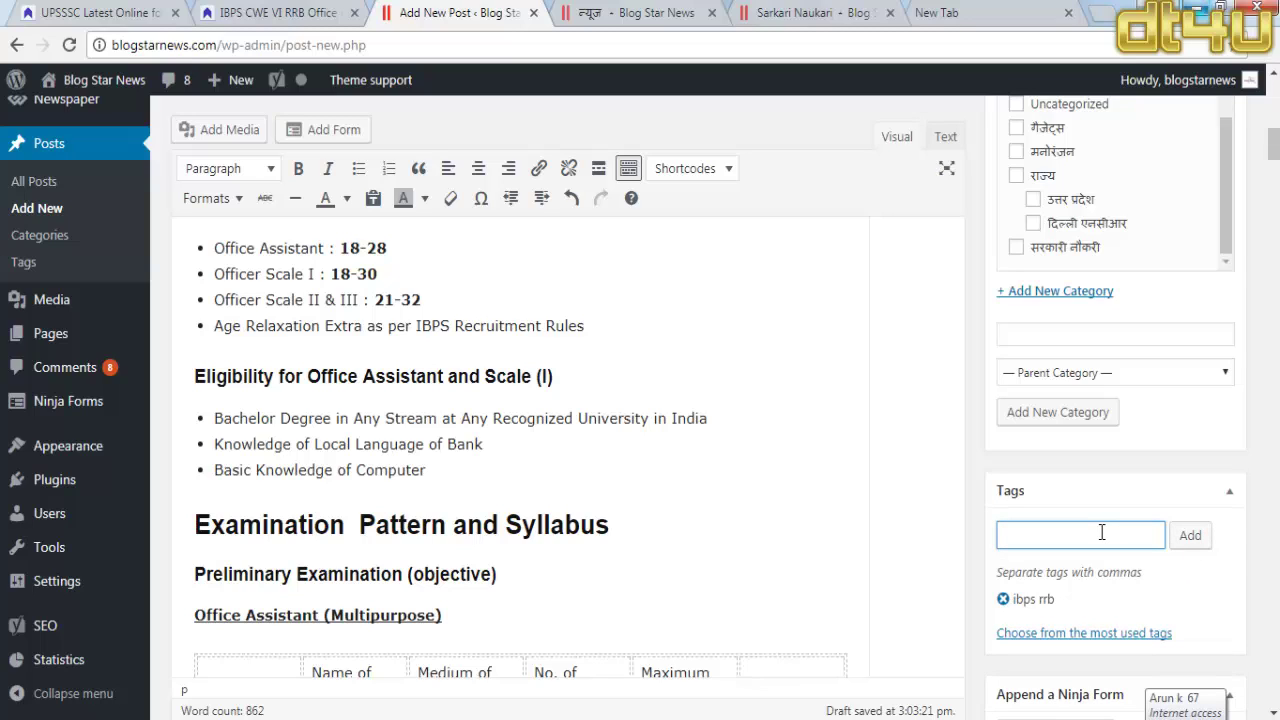
type("ibps rrb online form")
left_click(1198, 536)
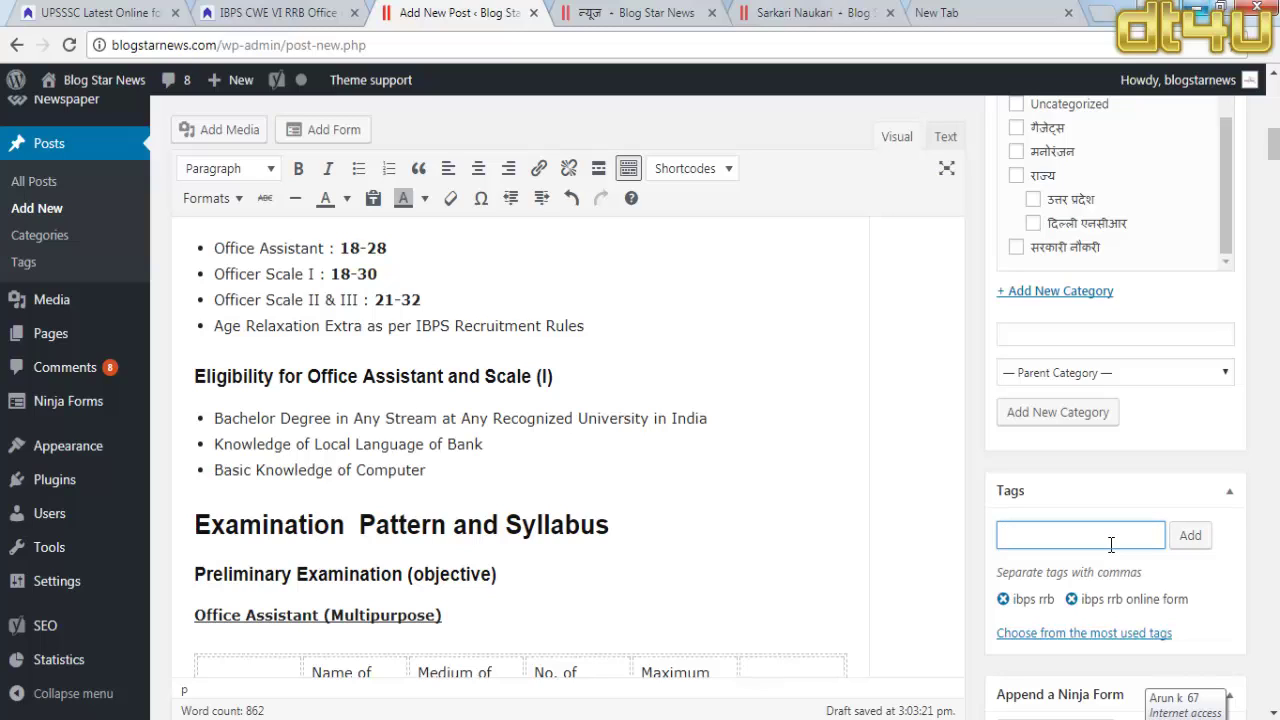
type("ibps rrb syllabus")
left_click(1196, 536)
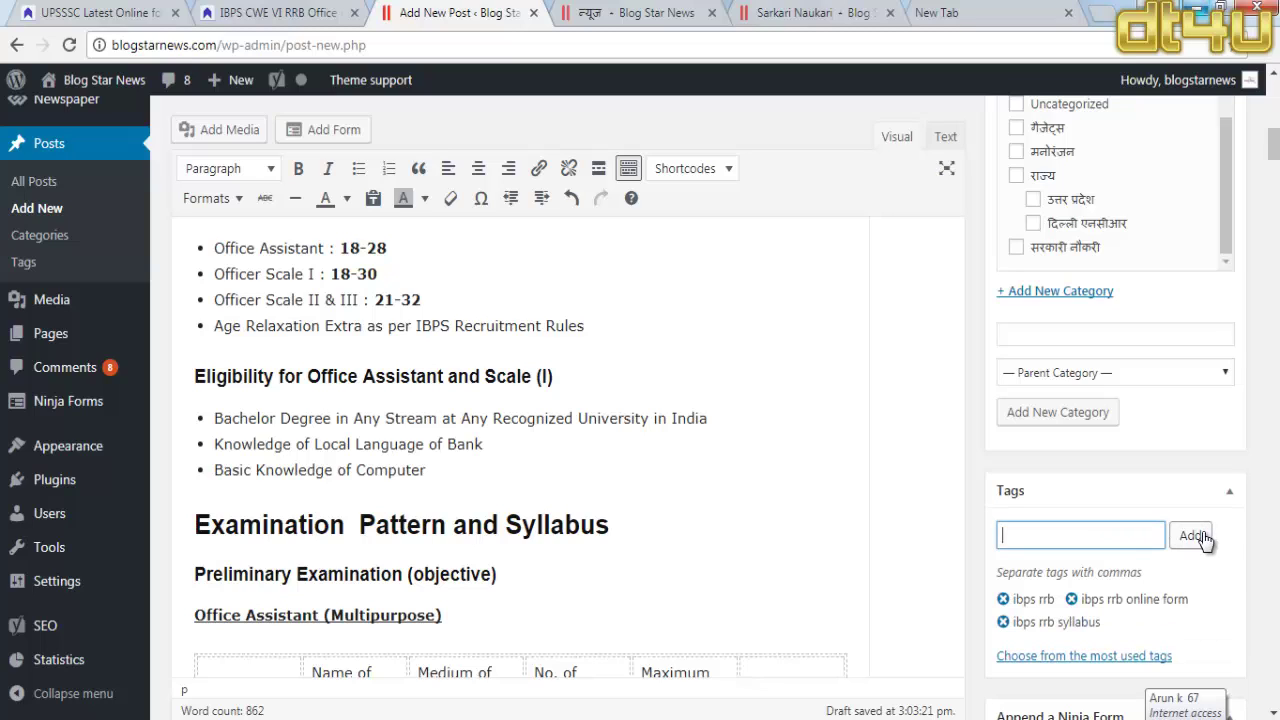
Step: Review the post's text and pasted tables, continuing down to the Yoast SEO analysis and the post settings
scroll(1116, 548, "down", 1)
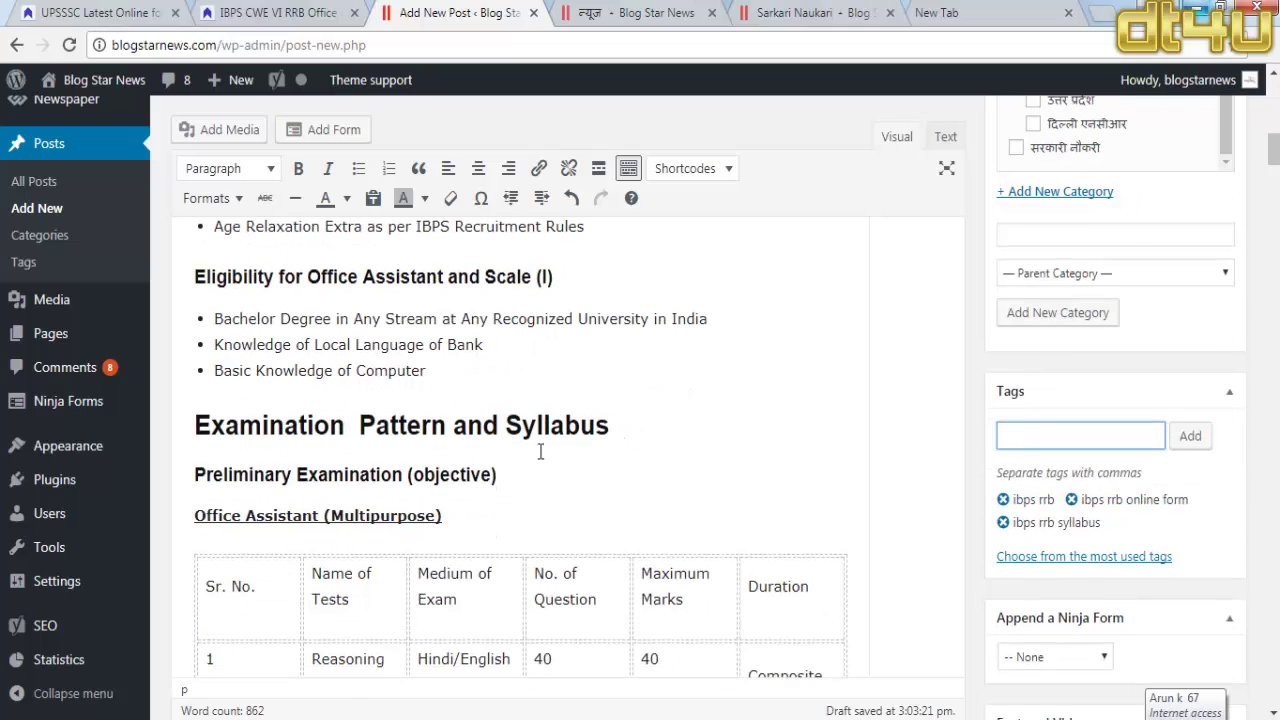
scroll(308, 495, "down", 3)
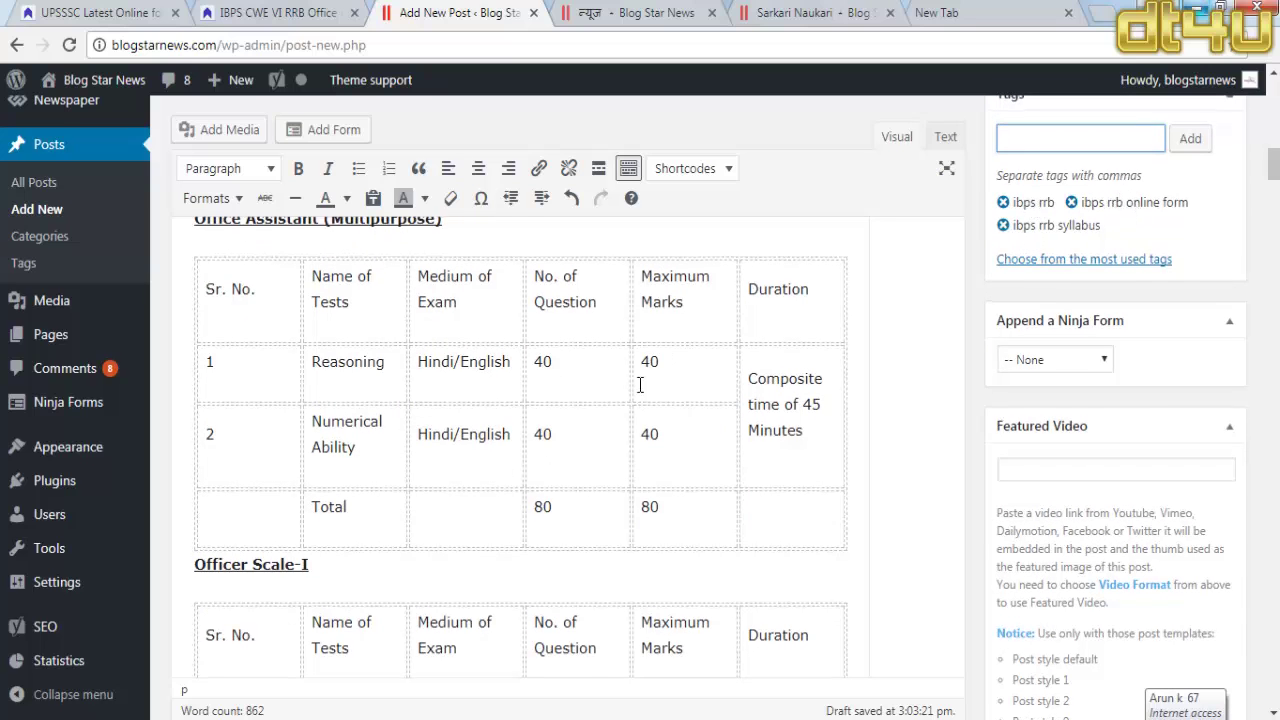
scroll(640, 400, "up", 2)
scroll(644, 344, "up", 3)
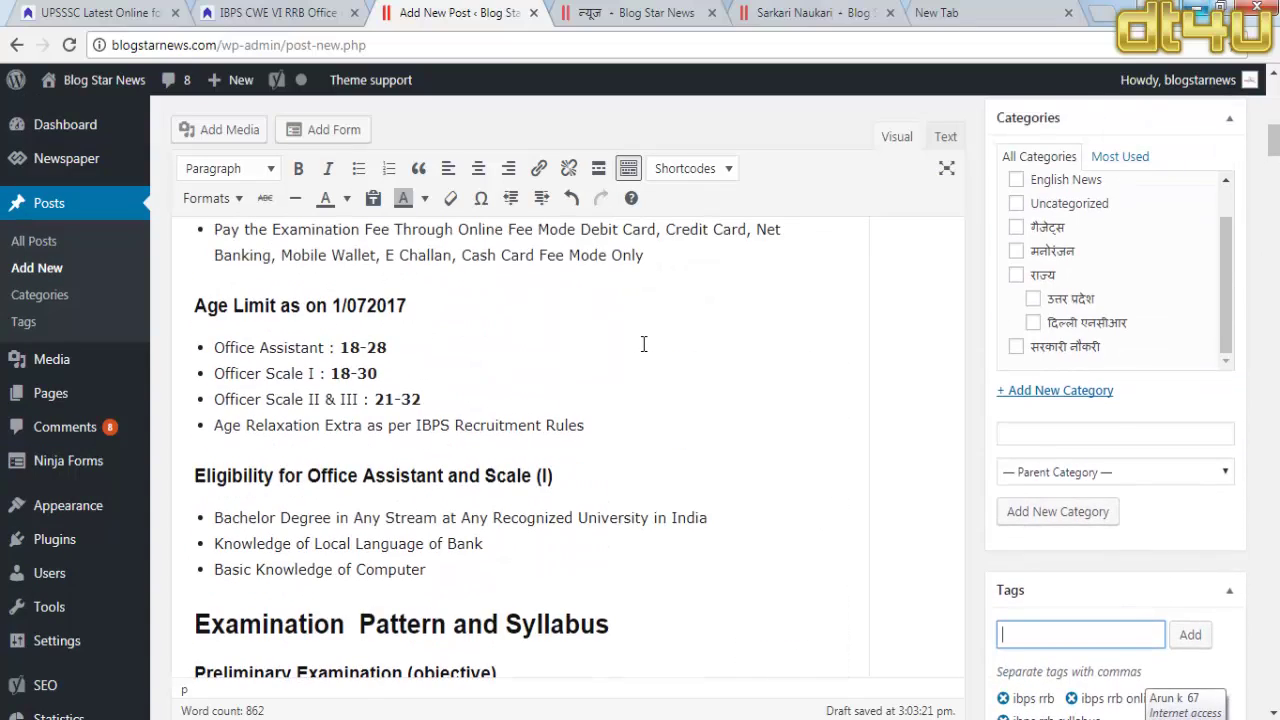
scroll(644, 344, "up", 5)
scroll(657, 357, "down", 4)
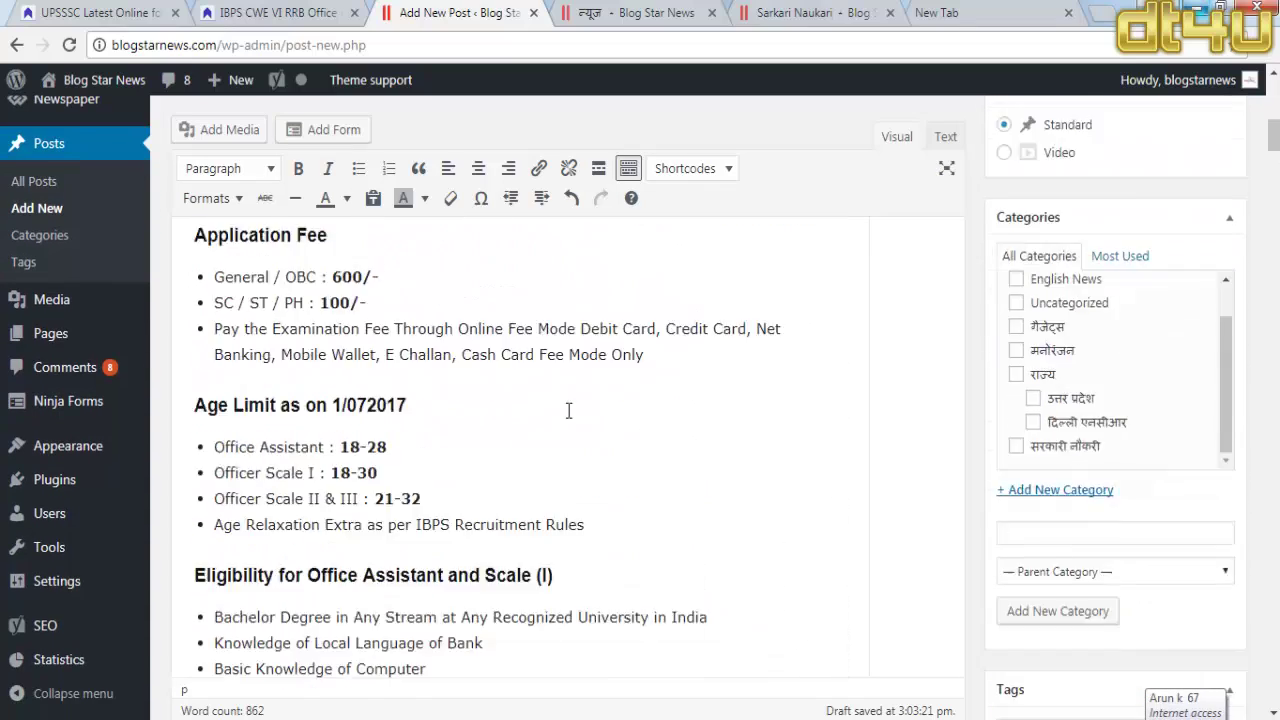
scroll(568, 410, "down", 15)
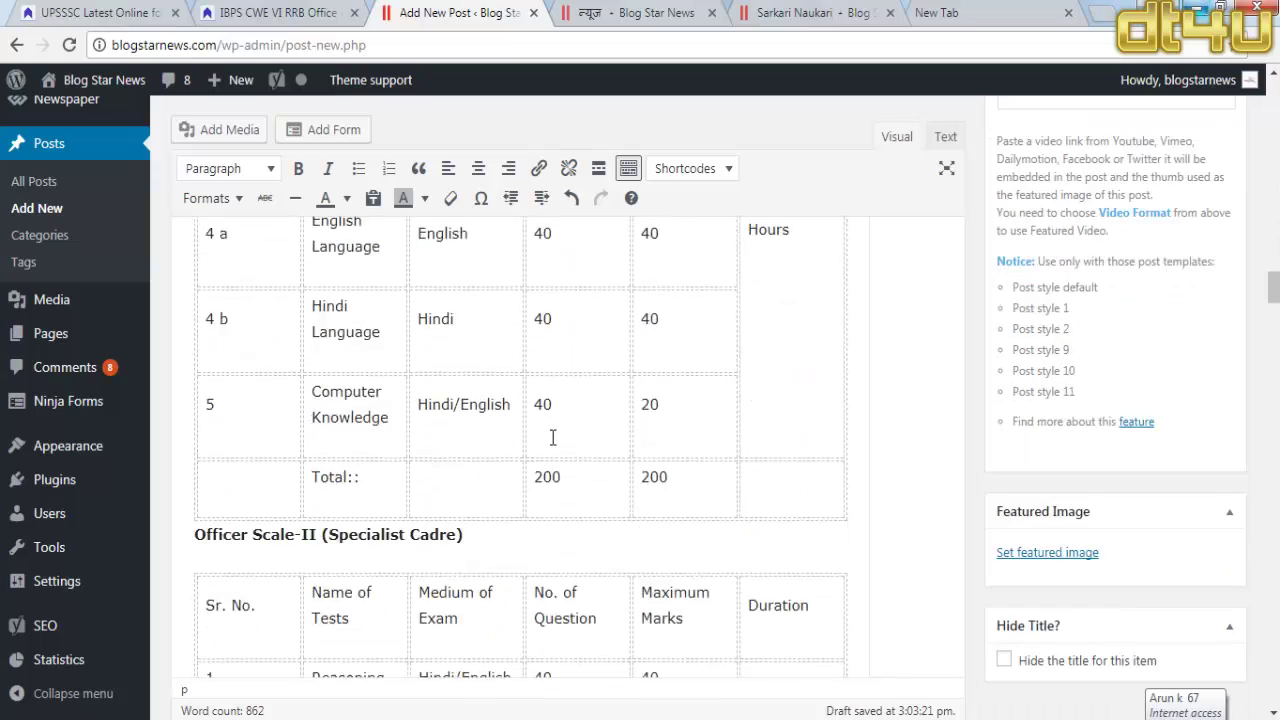
scroll(552, 437, "down", 20)
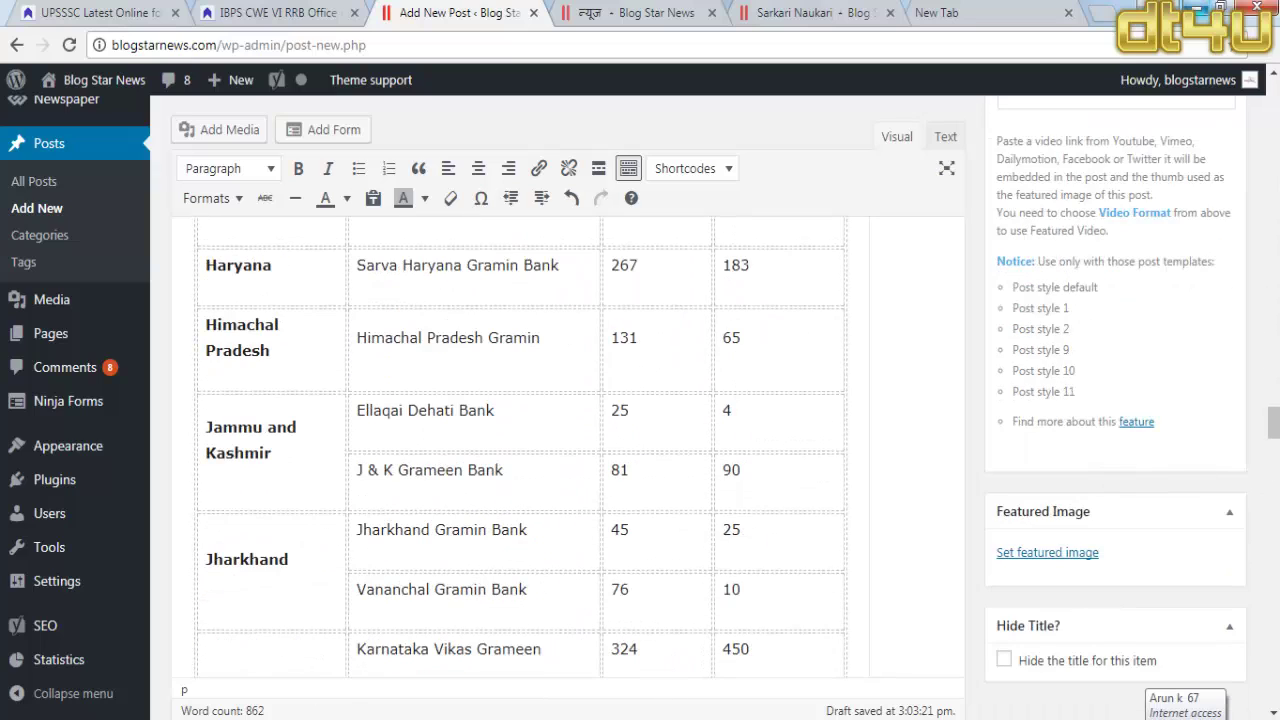
scroll(567, 400, "down", 20)
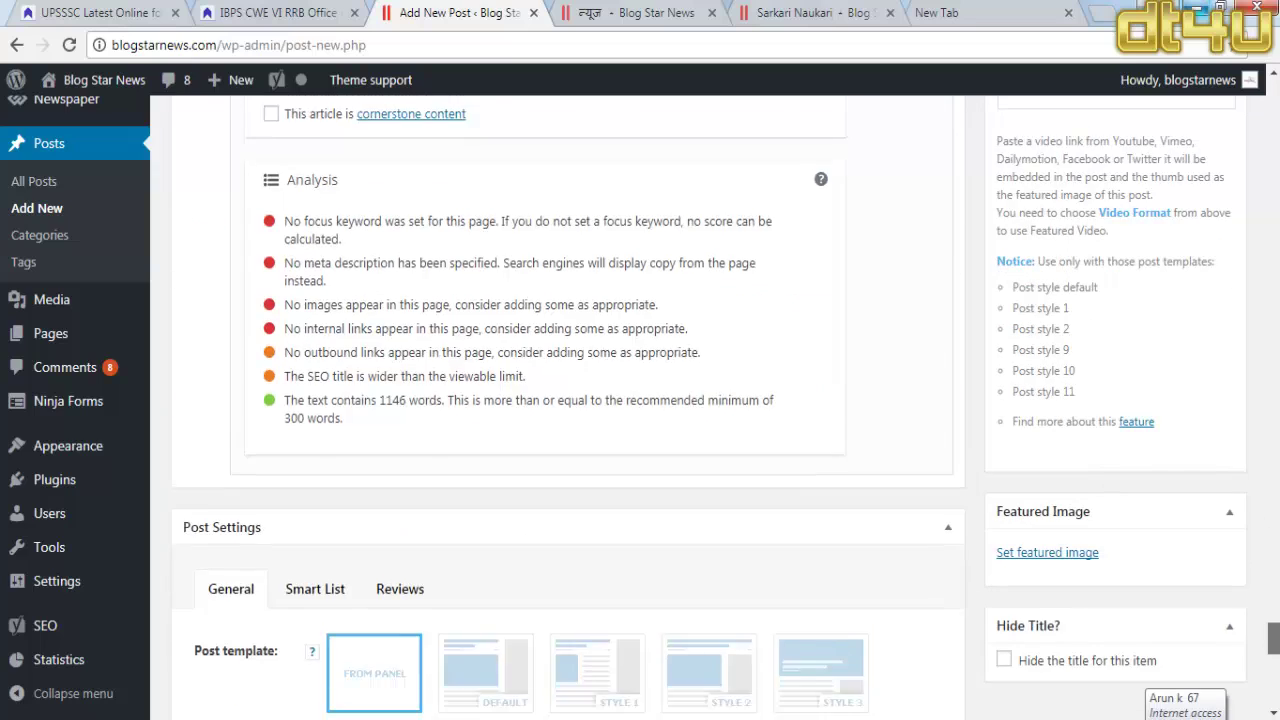
Step: Copy the full post title "IBPS CWE VI RRB Office Assistant Officer Scale I, II and III Online Form 2017"
scroll(567, 400, "down", 2)
scroll(567, 400, "up", 9)
scroll(567, 400, "down", 13)
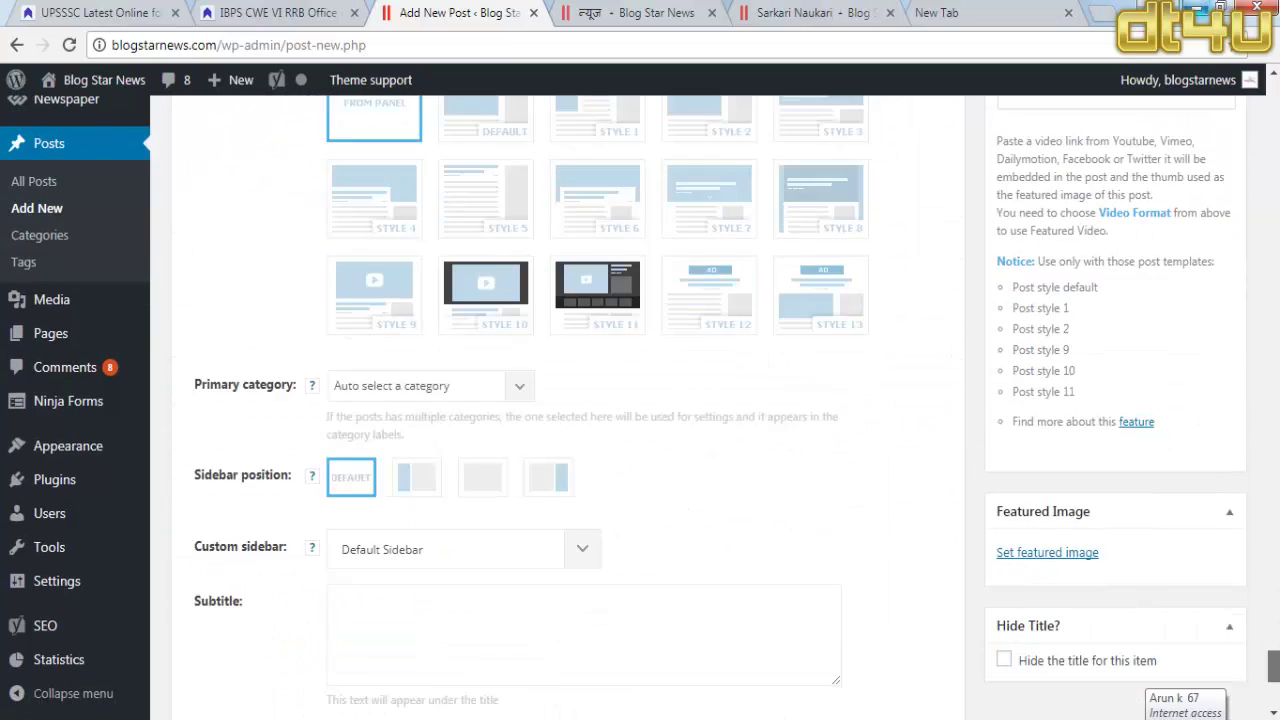
scroll(567, 400, "up", 10)
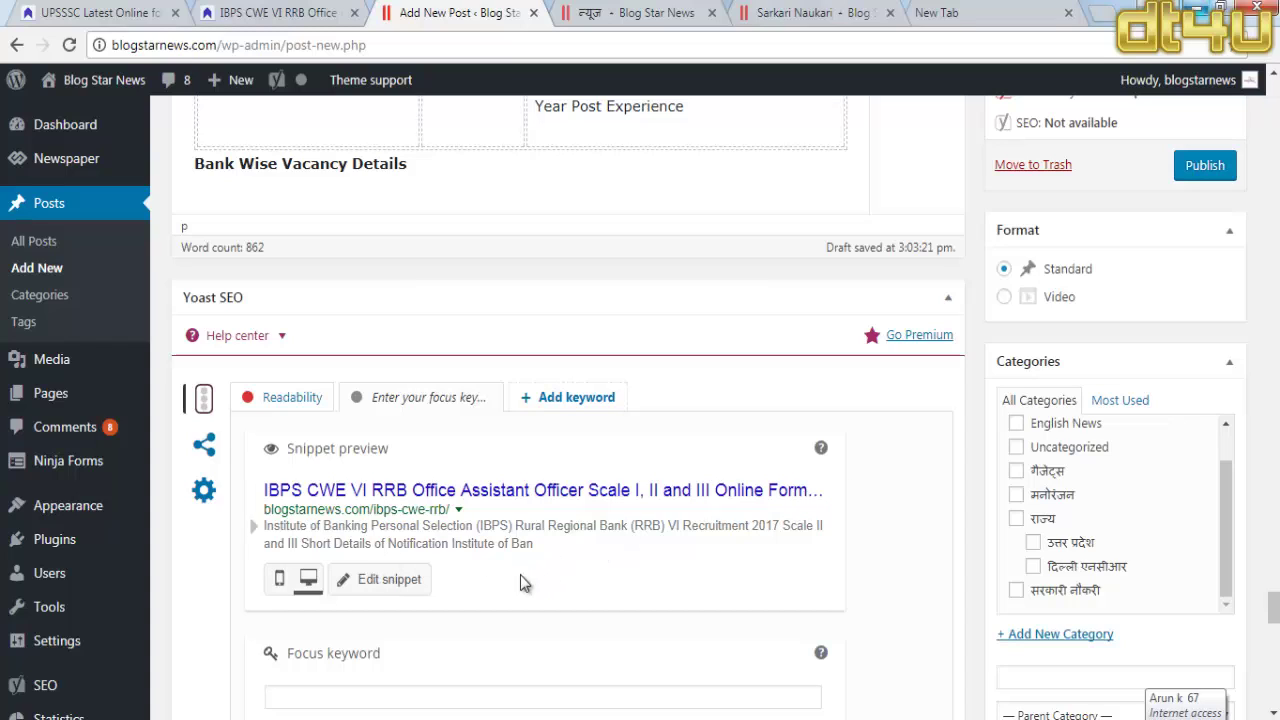
left_click(395, 580)
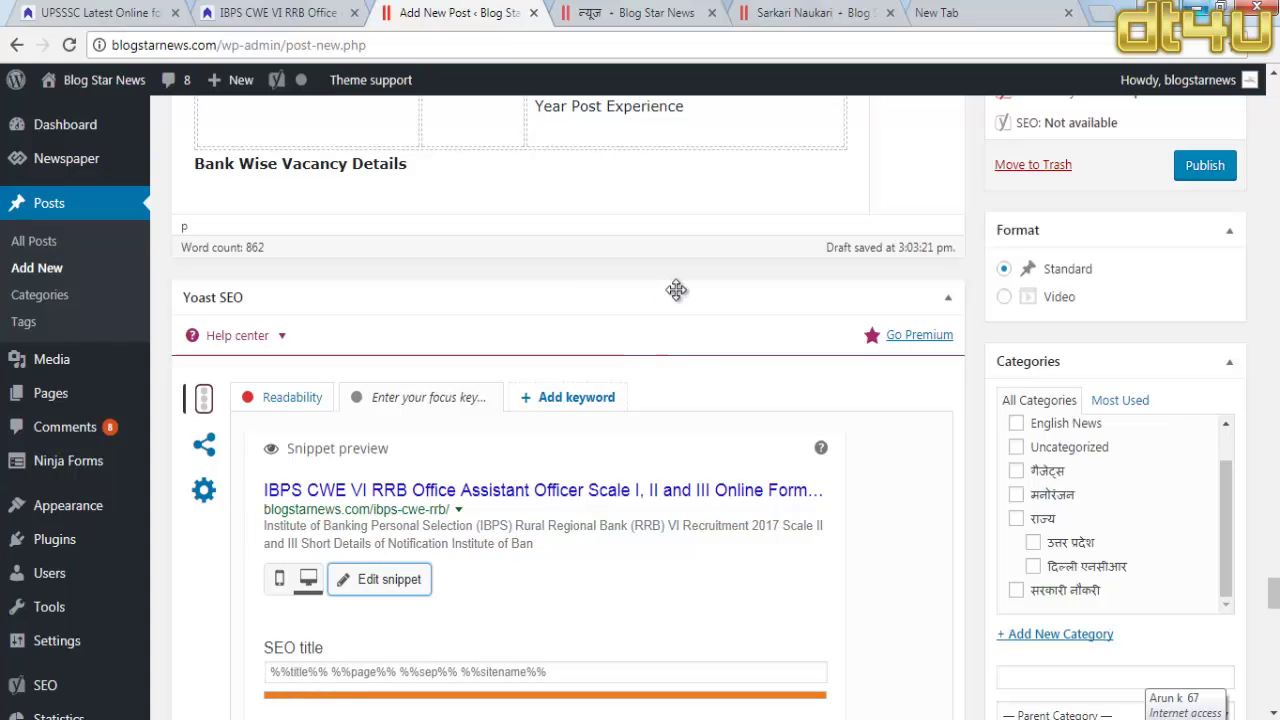
scroll(568, 400, "up", 20)
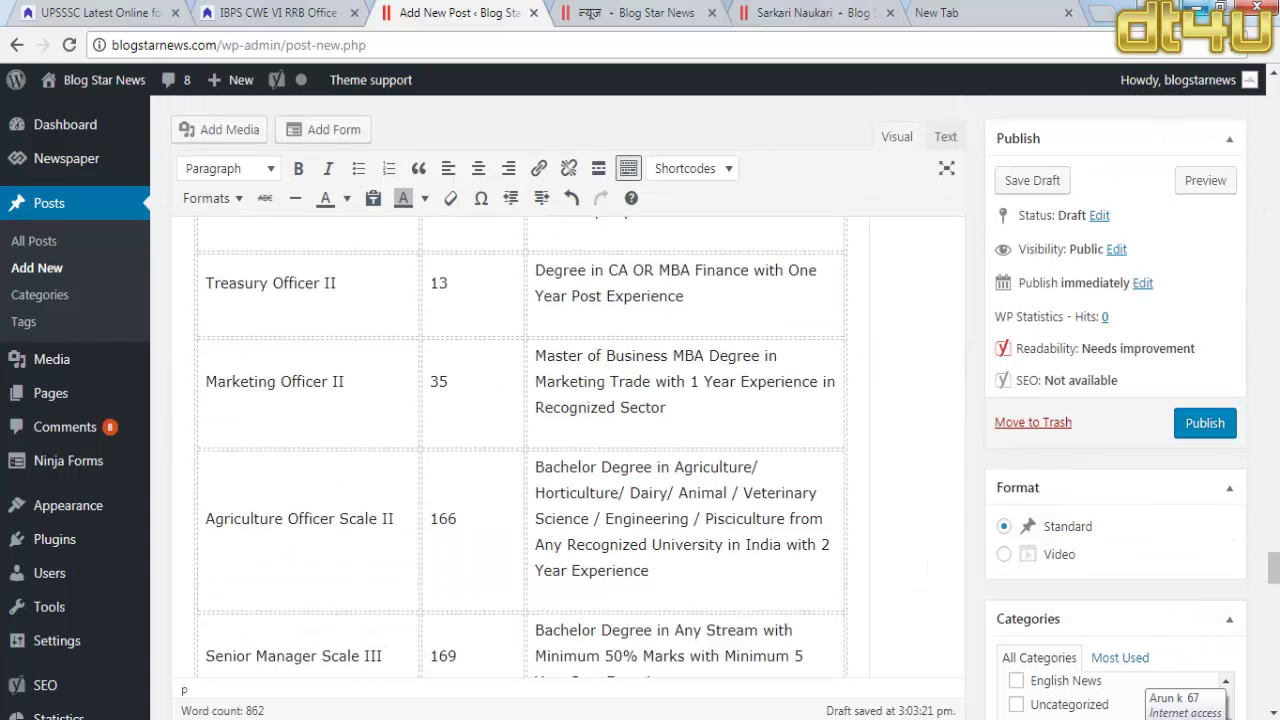
scroll(568, 400, "up", 10)
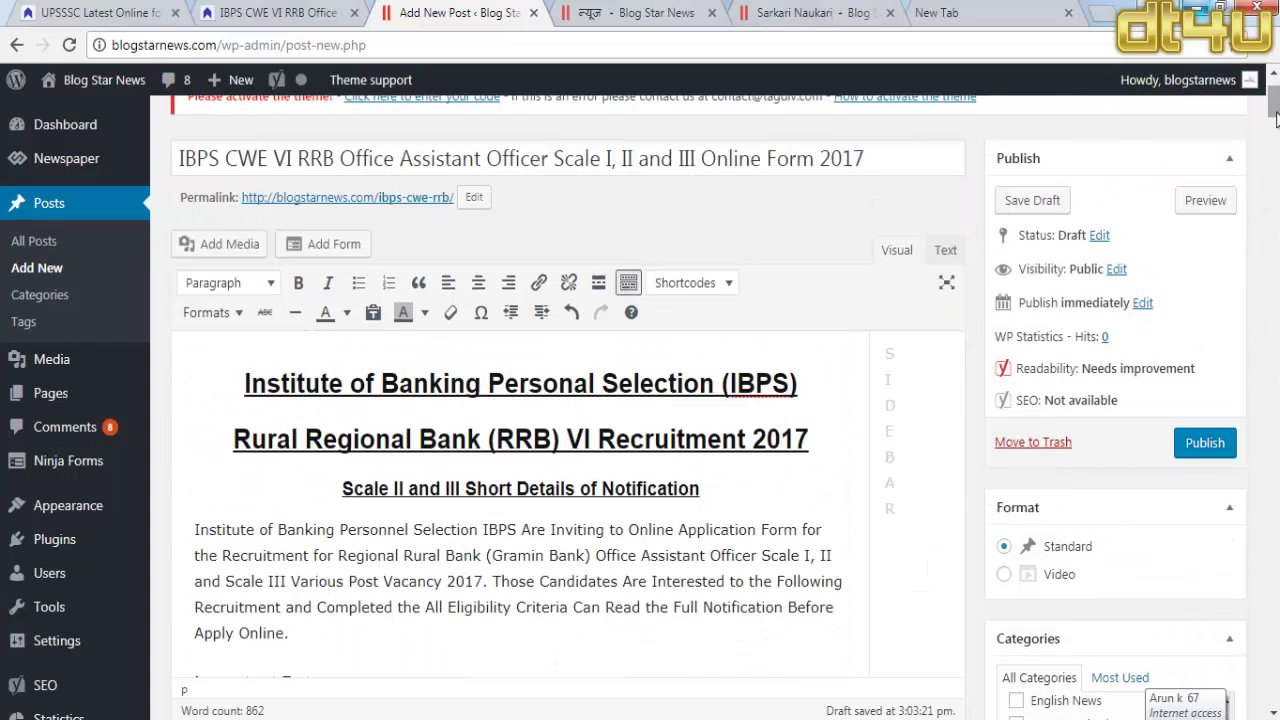
left_click(616, 162)
key("ctrl+a")
key("ctrl+c")
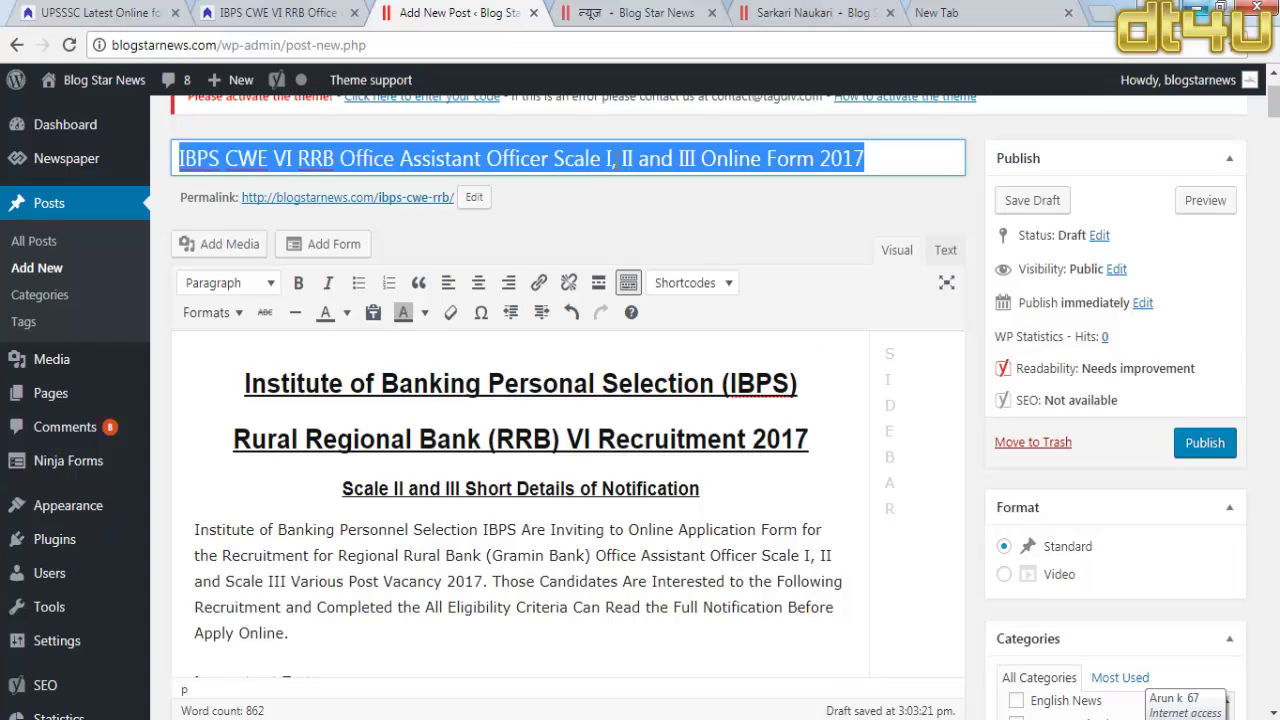
Step: Try the copied post title as the Yoast focus keyword and clear the keyword field again
scroll(568, 450, "down", 20)
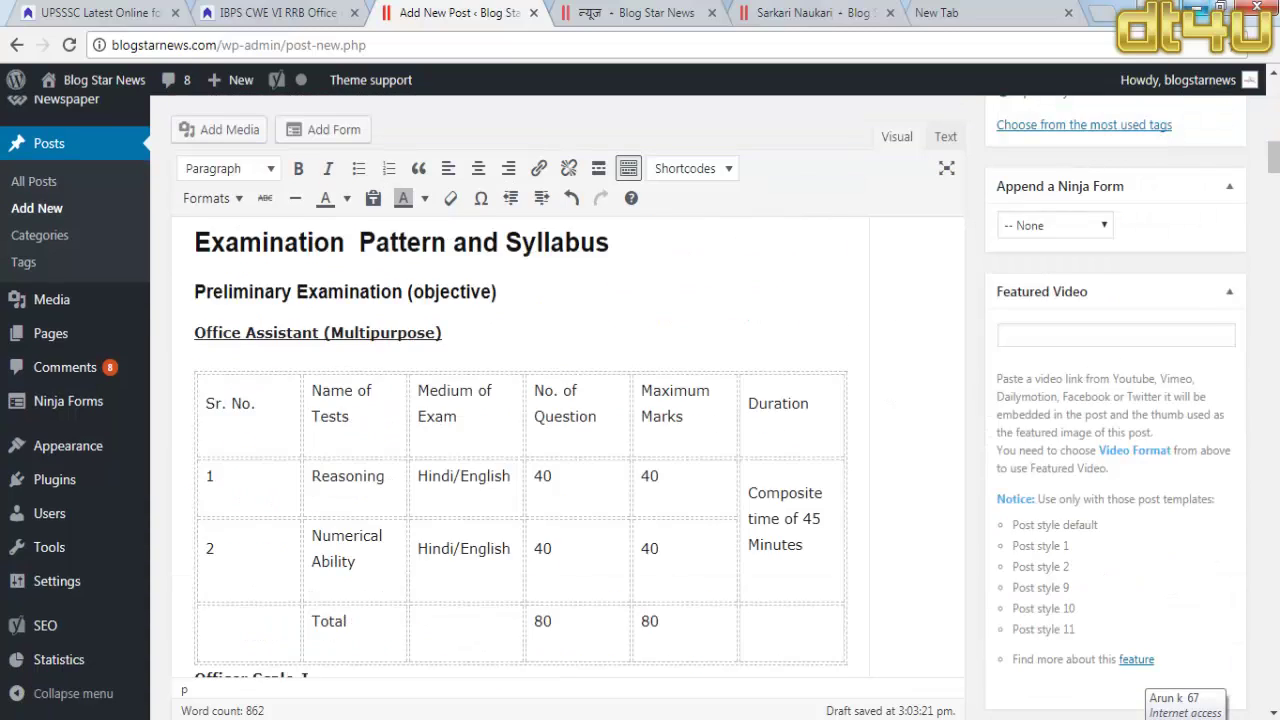
scroll(520, 450, "down", 20)
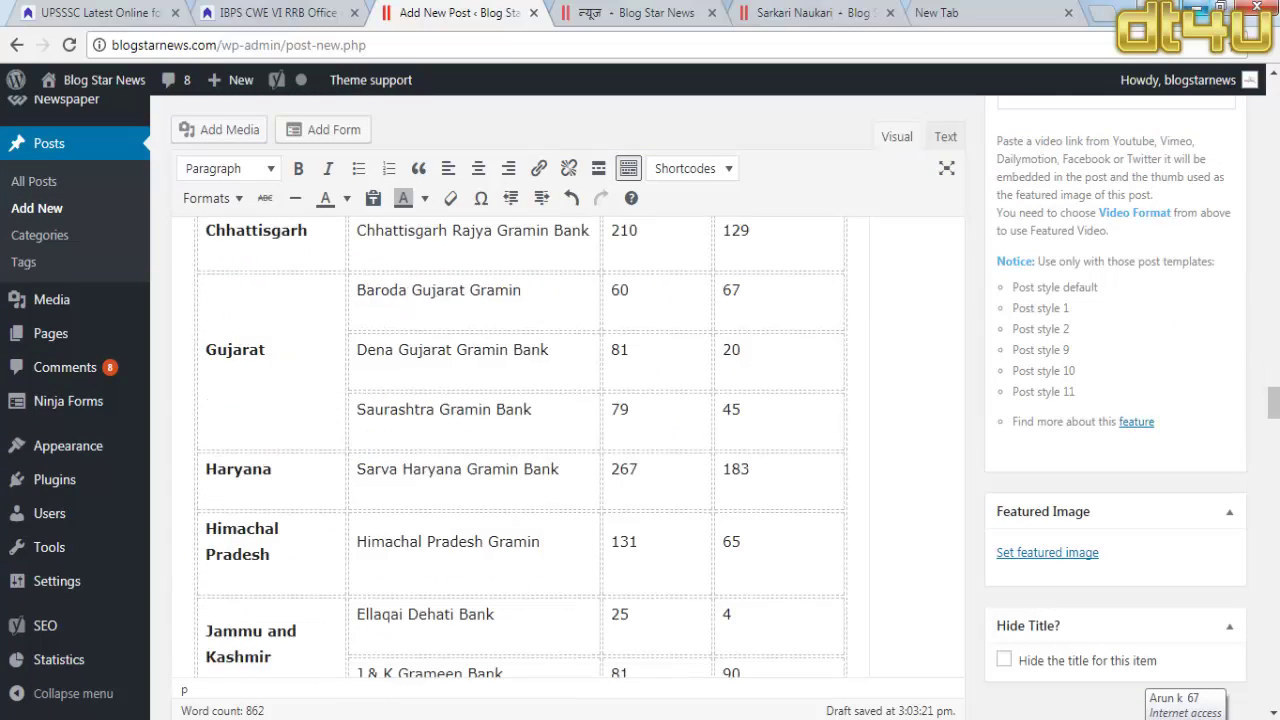
scroll(520, 450, "down", 20)
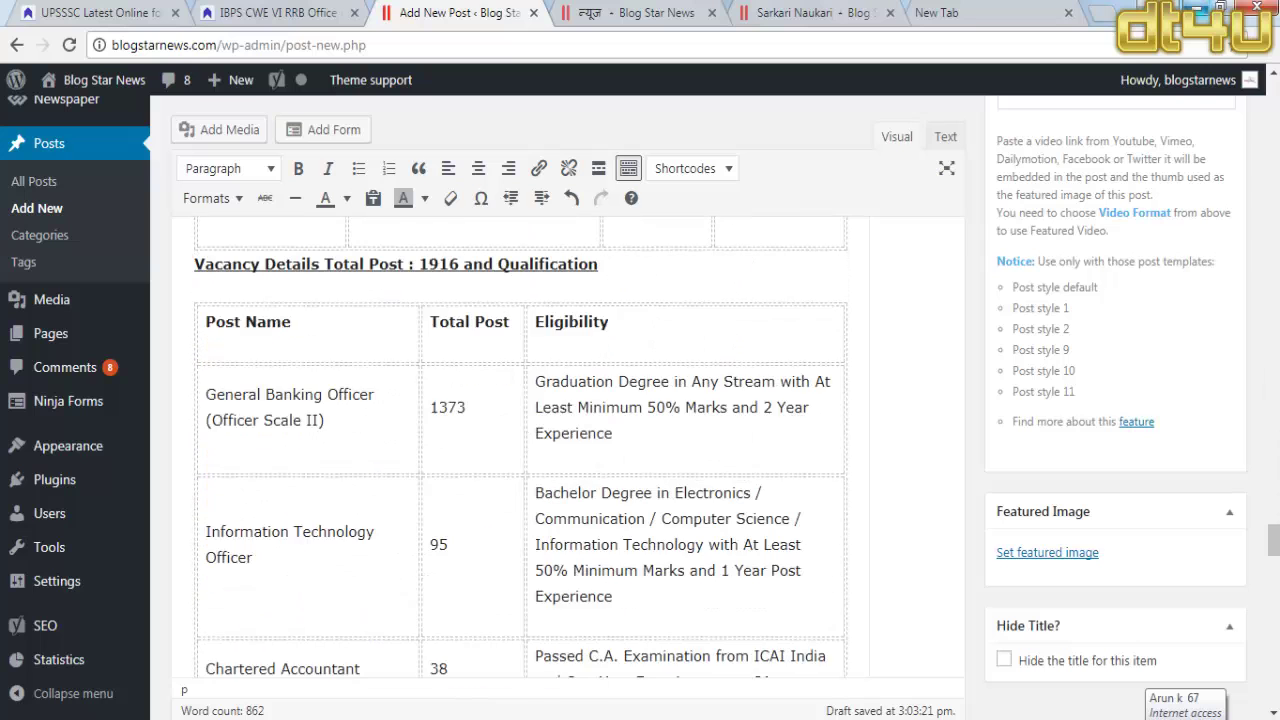
scroll(520, 450, "down", 6)
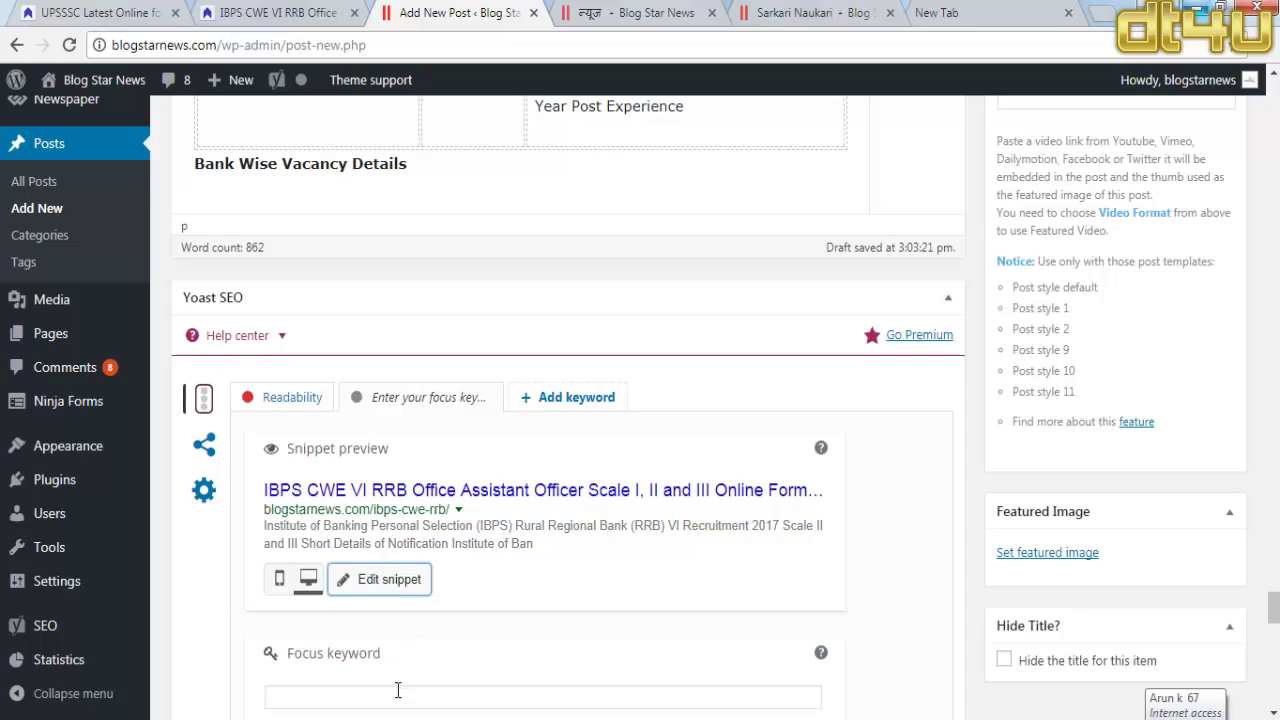
left_click(397, 690)
key("ctrl+v")
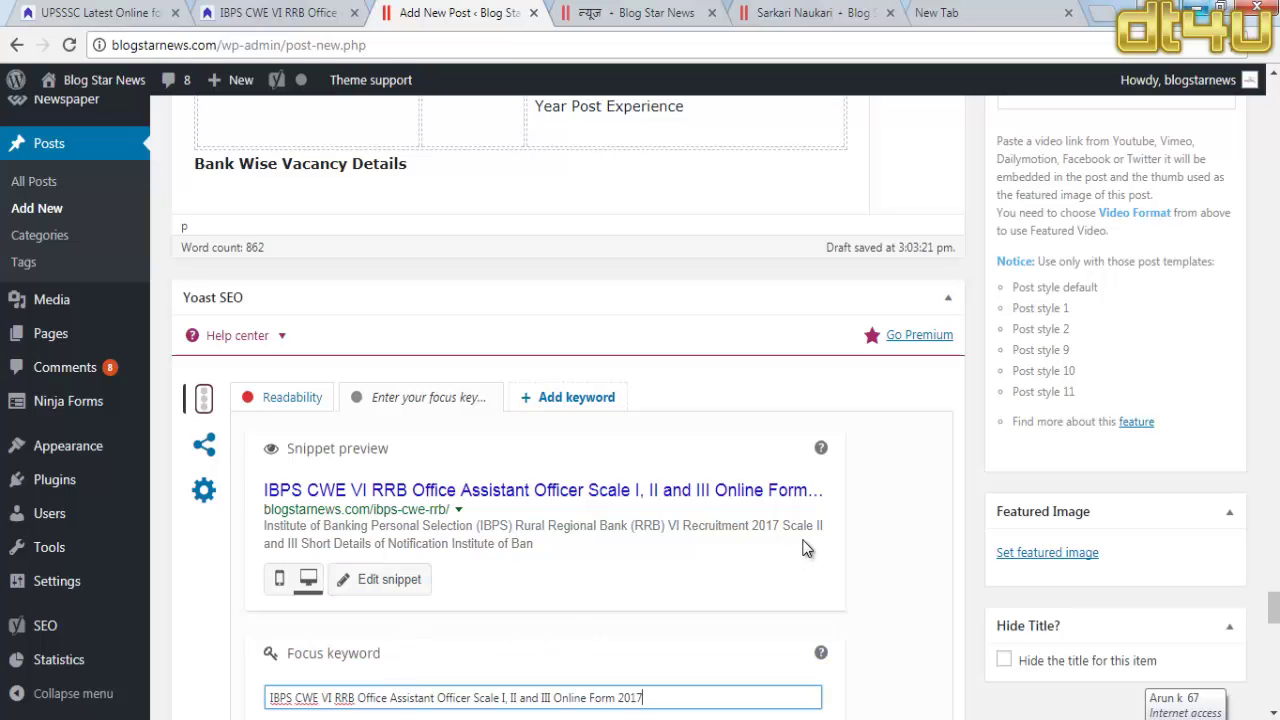
scroll(900, 555, "down", 2)
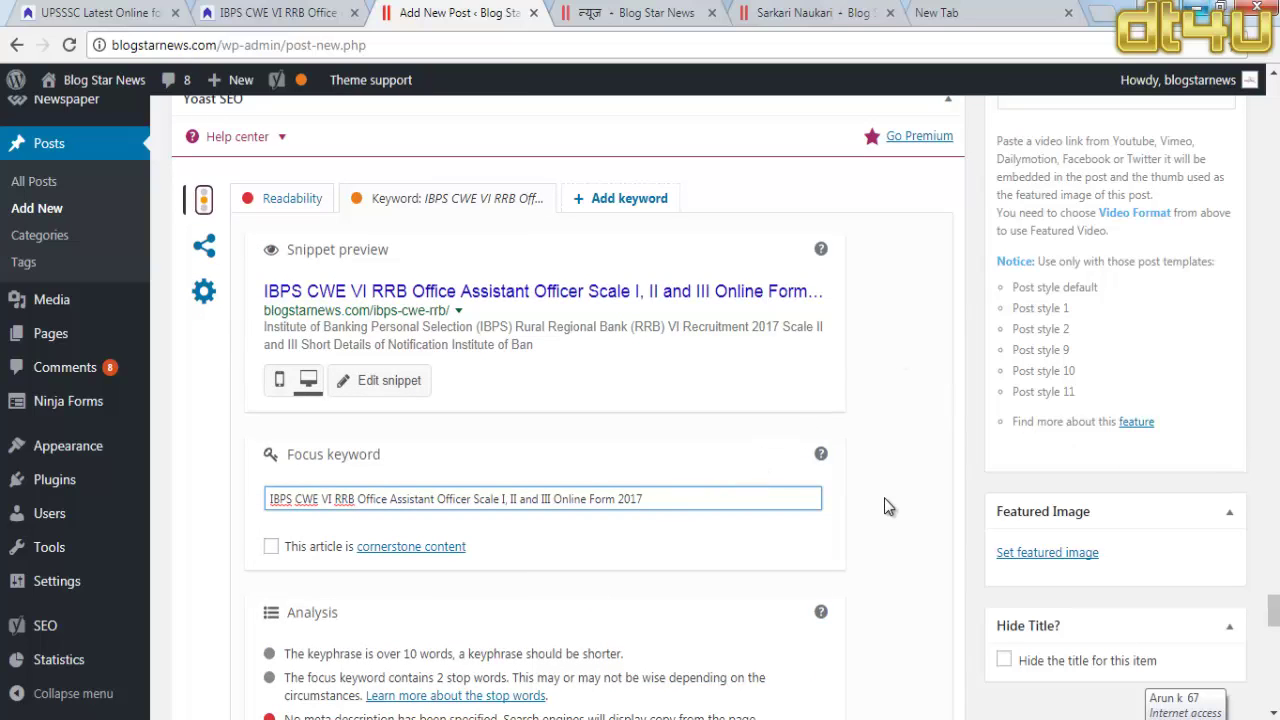
left_click(539, 501)
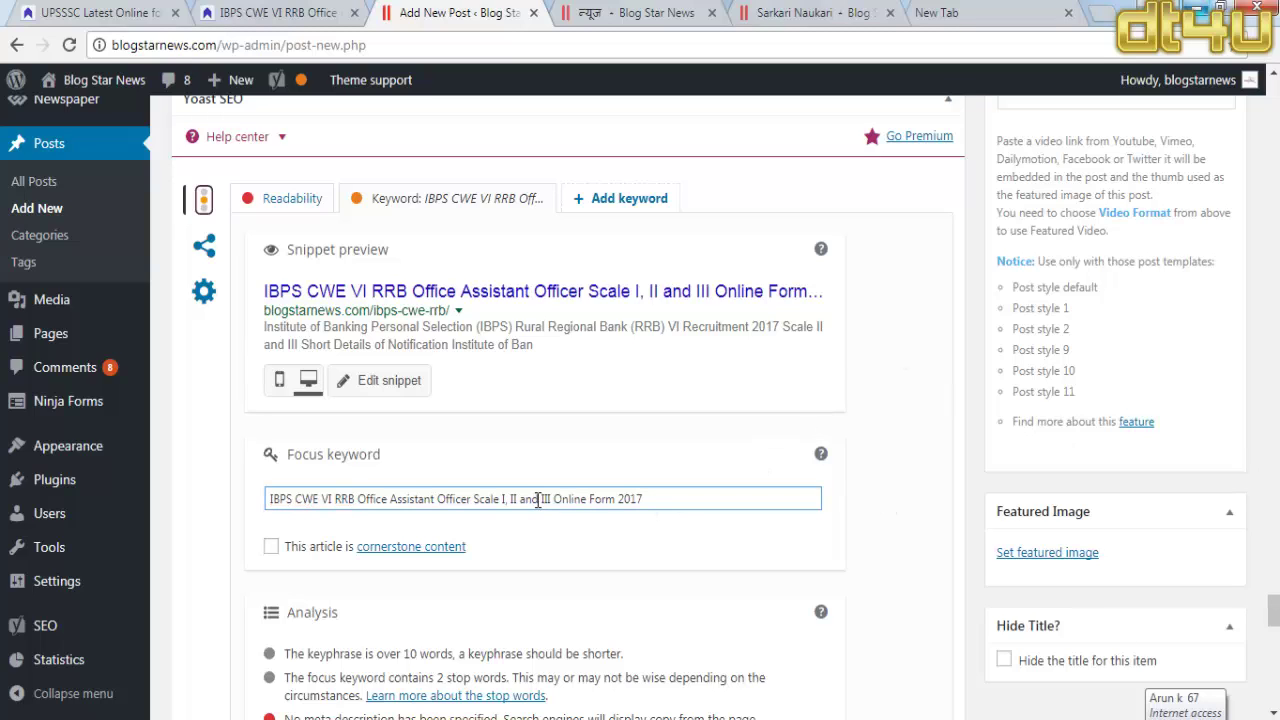
key("ctrl+a")
key("ctrl+c")
key("BackSpace")
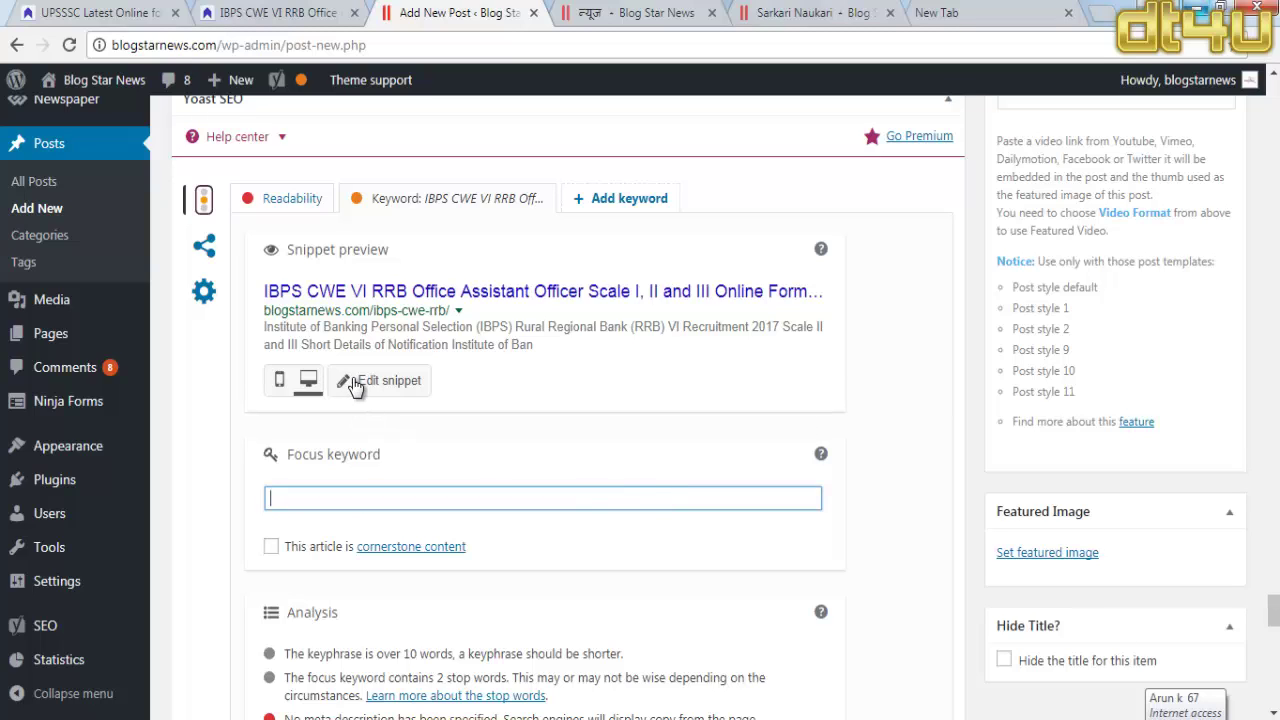
Step: Open the Yoast snippet for editing and paste the copied post title as the SEO title
left_click(391, 392)
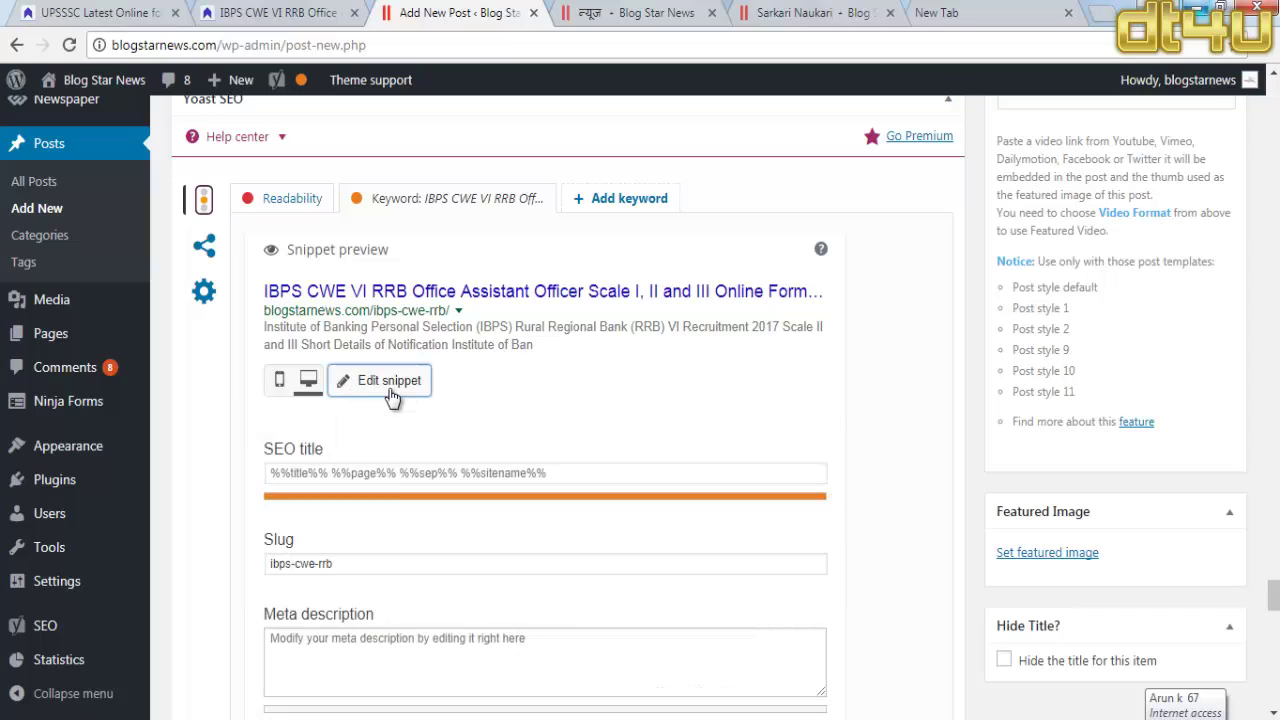
left_click(393, 472)
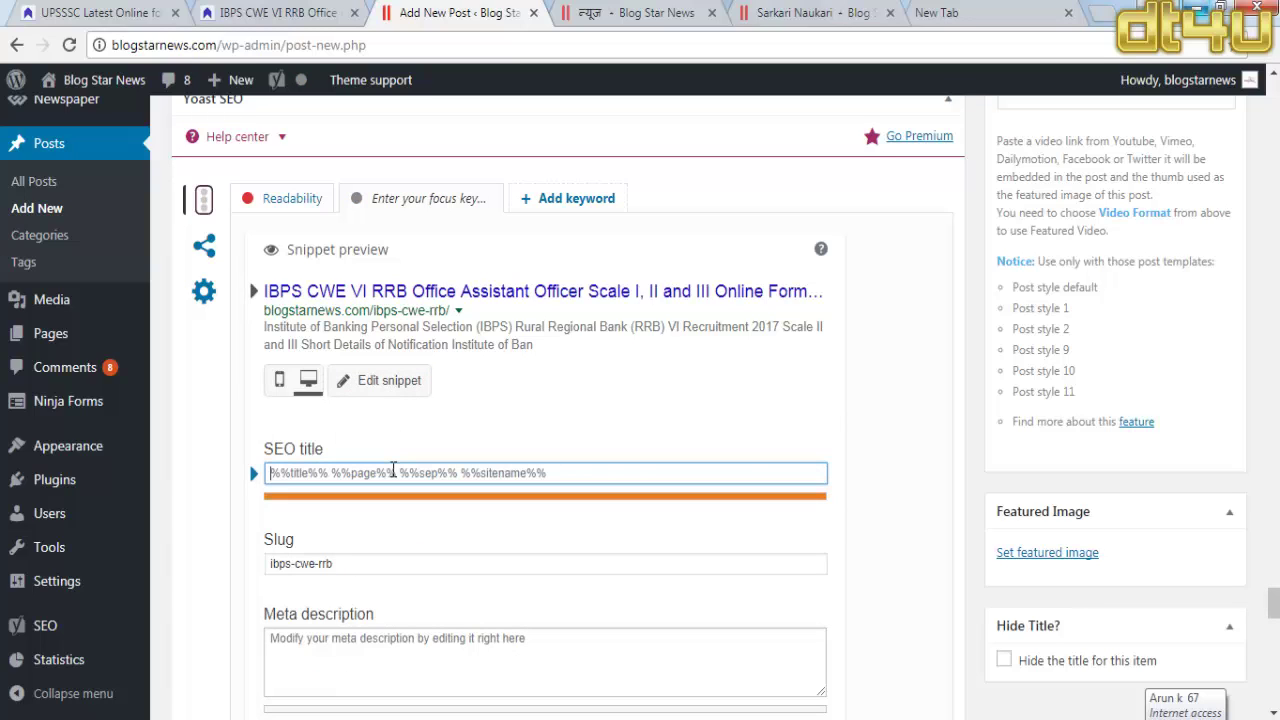
key("ctrl+v")
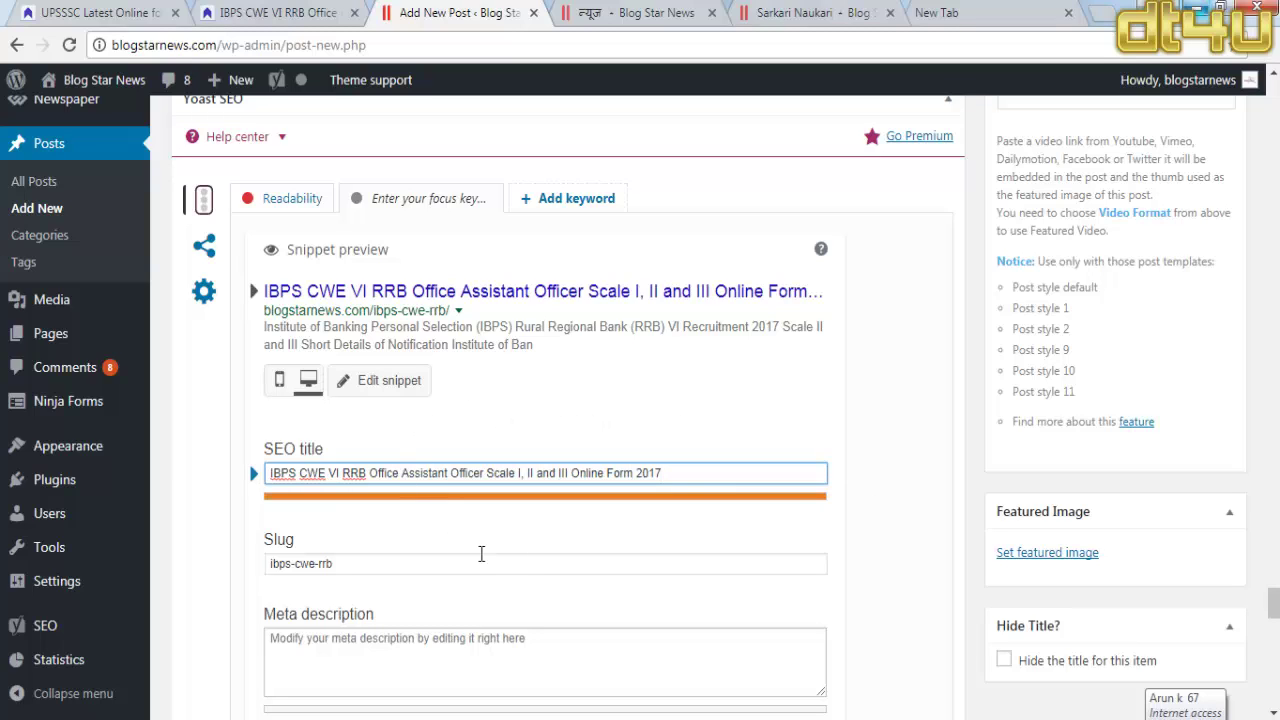
Step: Try shortening the SEO title by deleting the text right after "CWE", and undo the deletion
left_click(877, 395)
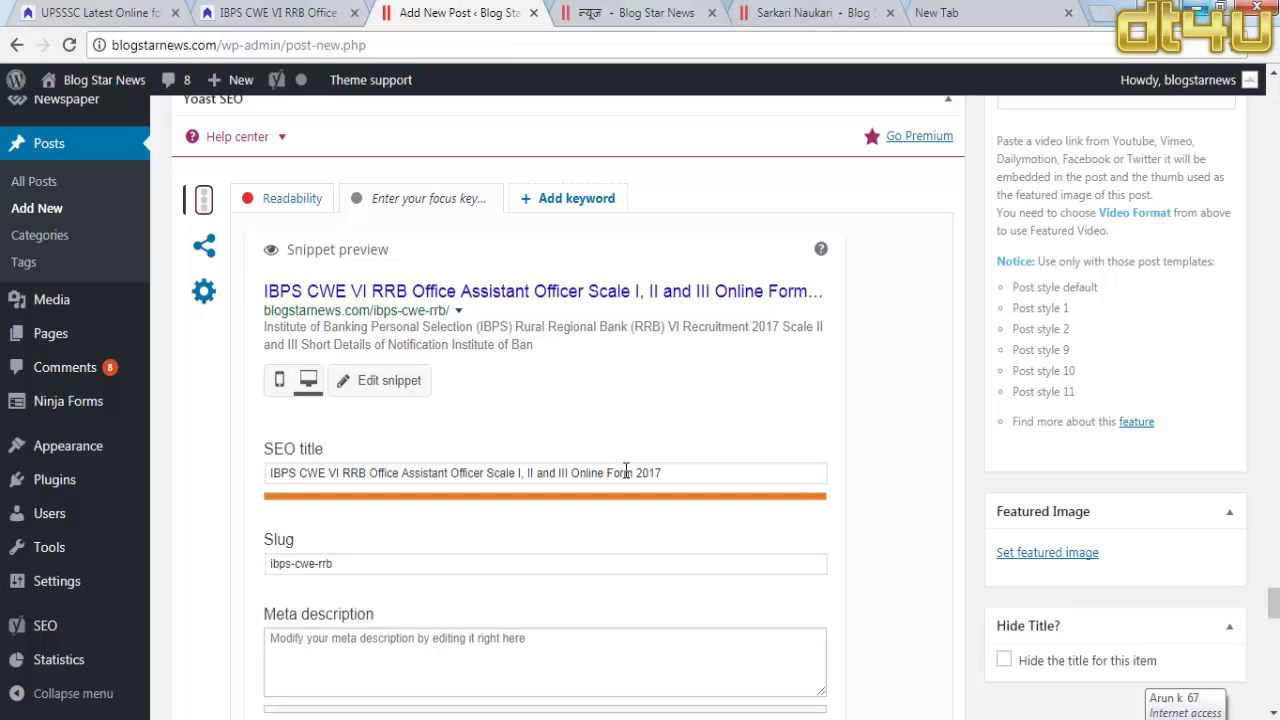
left_click_drag(626, 471, 662, 468)
left_click(662, 469)
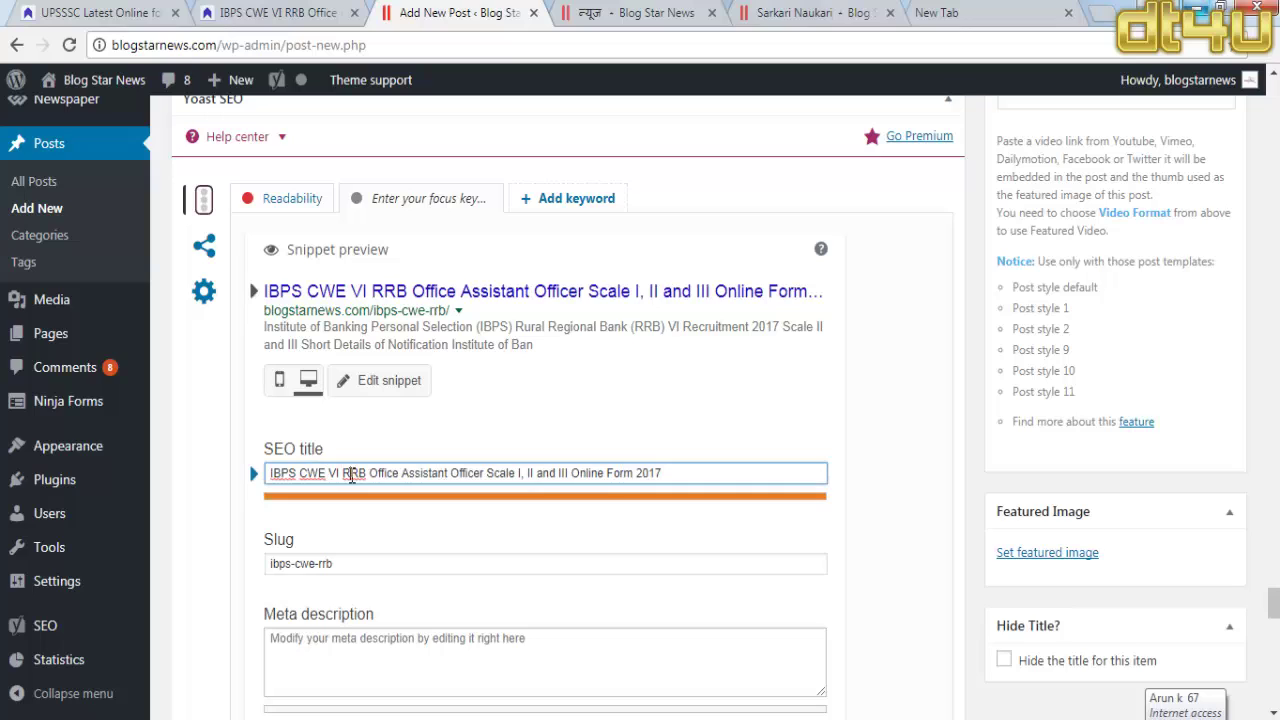
left_click_drag(351, 476, 325, 478)
key("BackSpace")
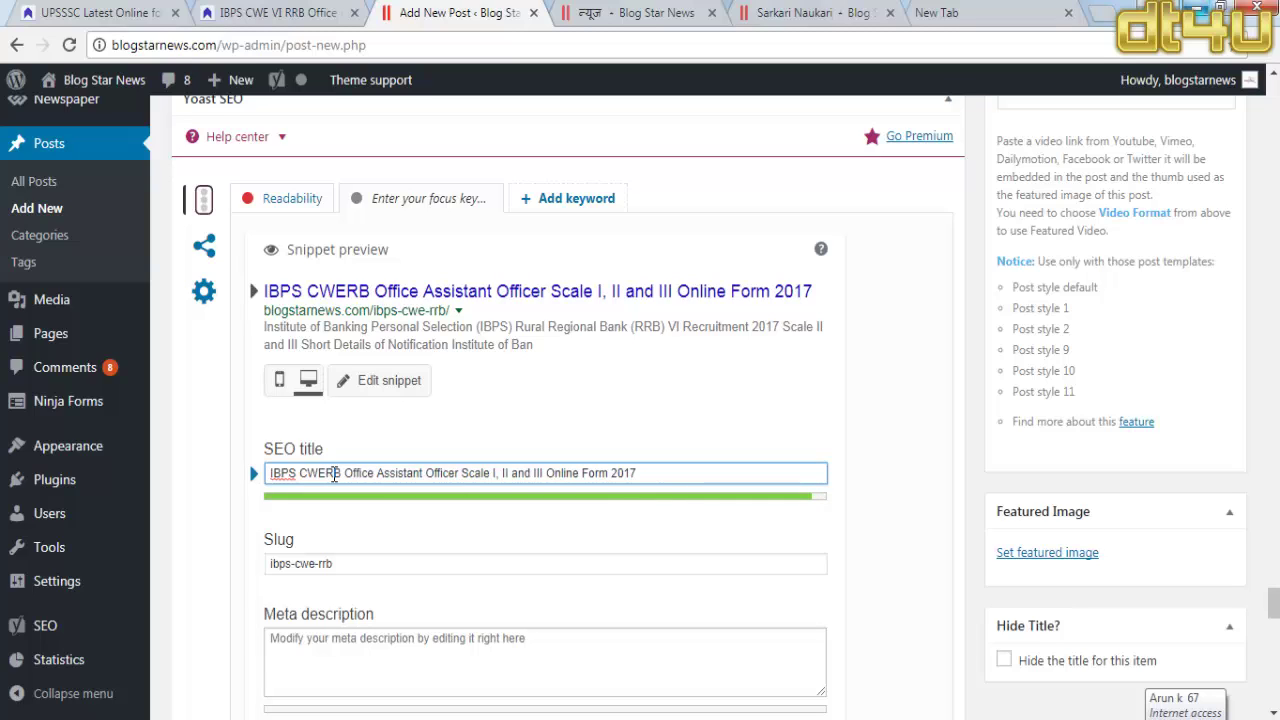
key("ctrl+z")
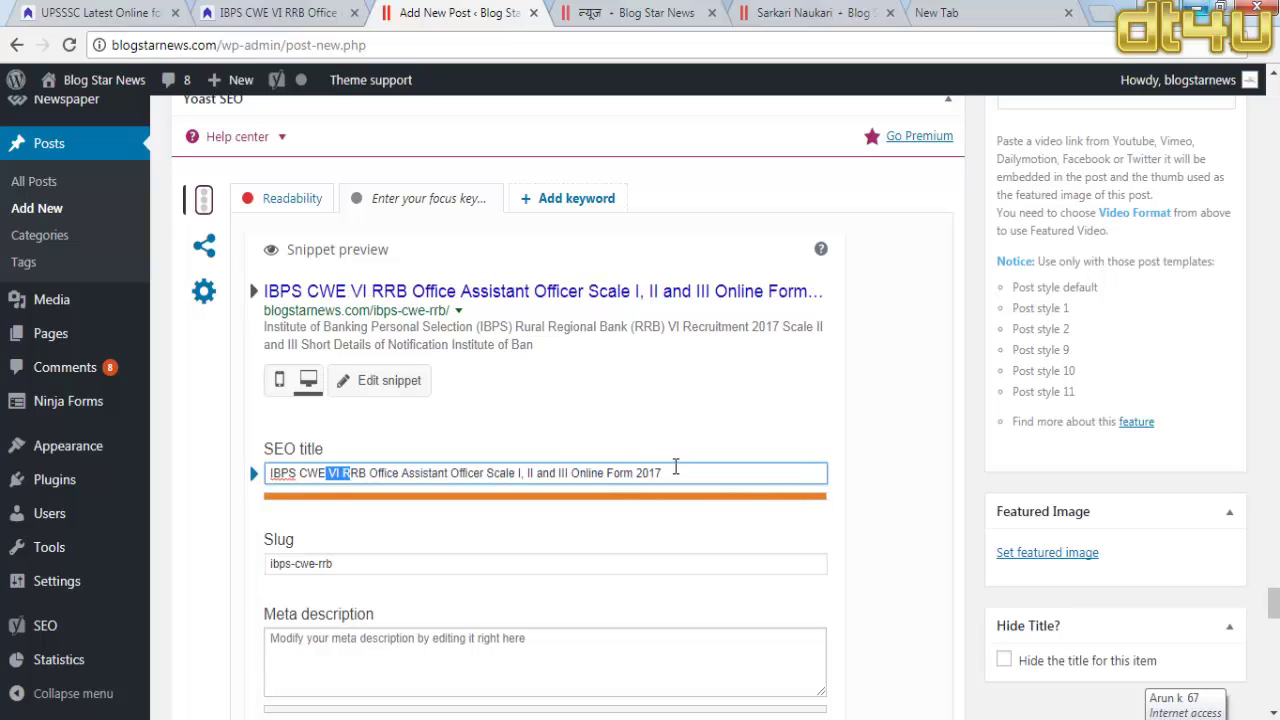
Step: Delete "I, II and III" from the SEO title and look over the end of the post content
left_click(675, 467)
left_click_drag(518, 472, 573, 472)
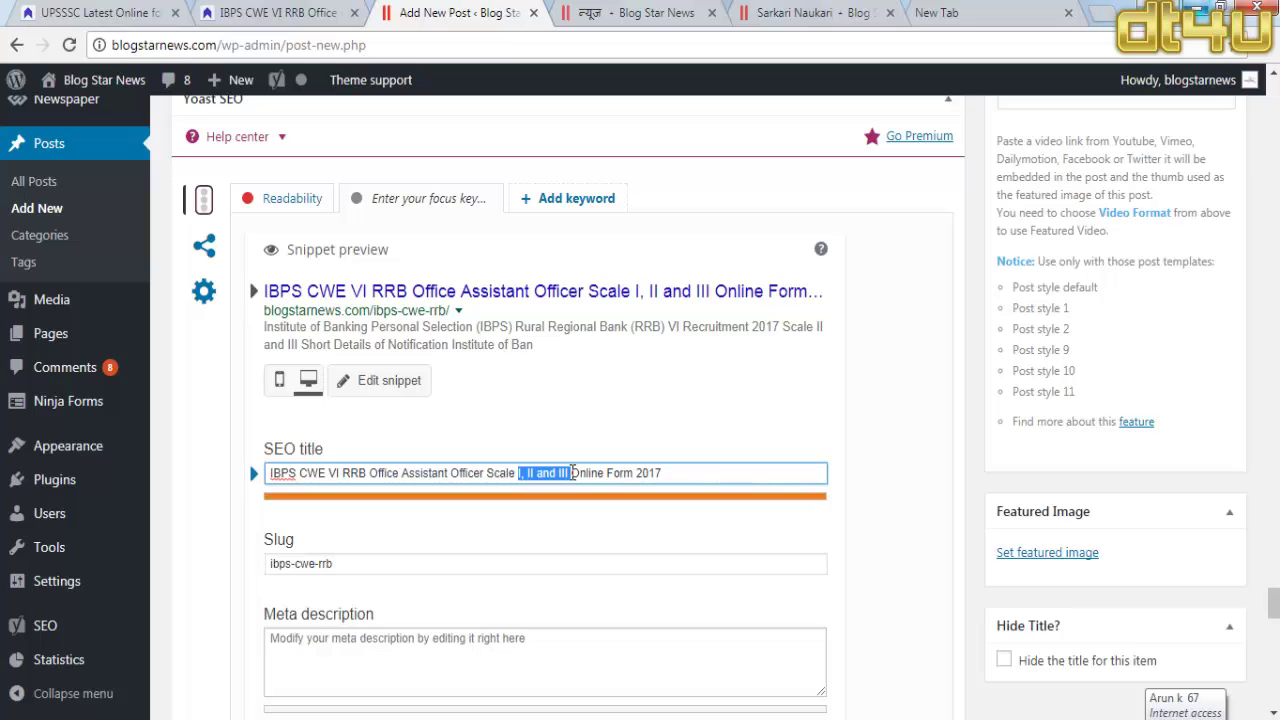
key("BackSpace")
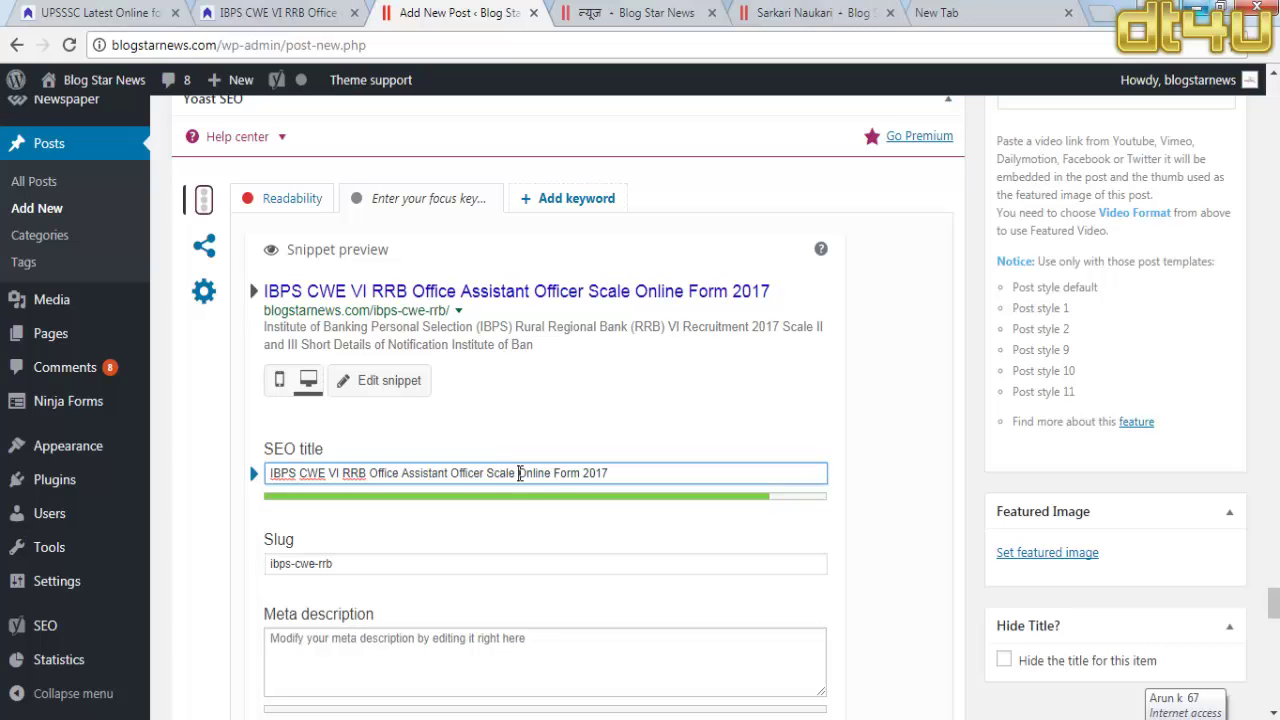
scroll(520, 475, "up", 8)
scroll(522, 483, "down", 3)
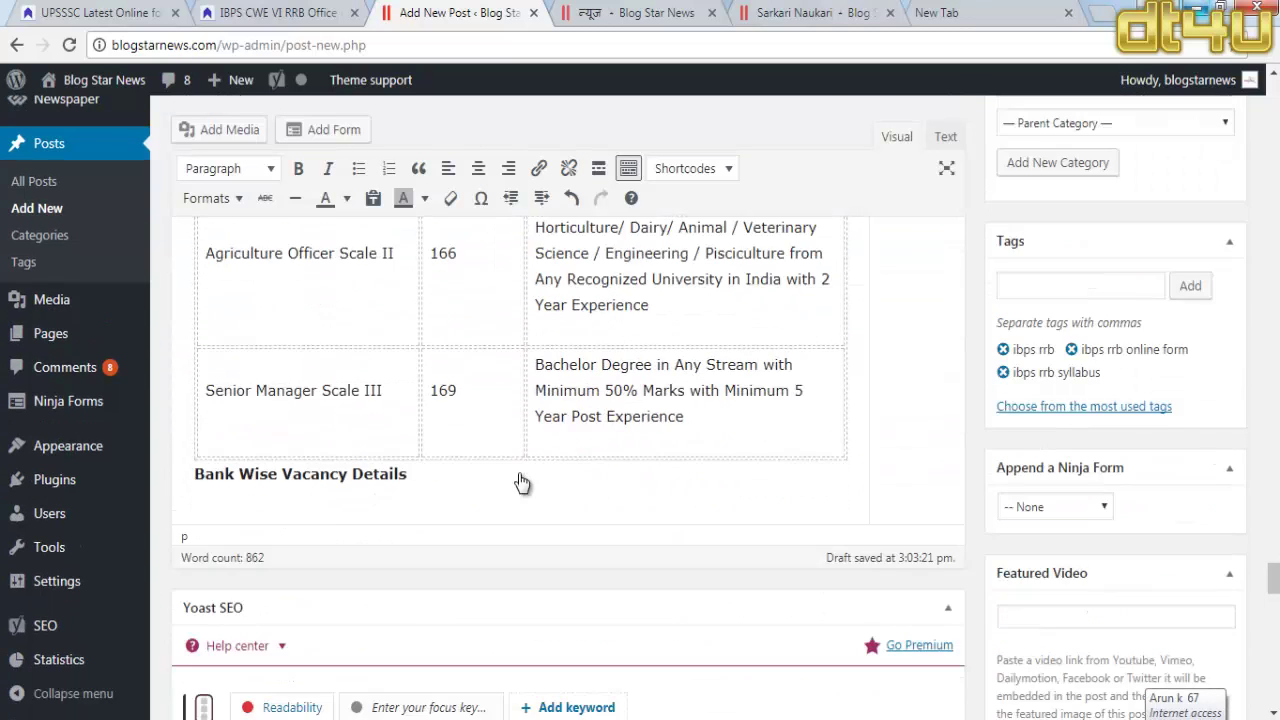
scroll(522, 483, "down", 7)
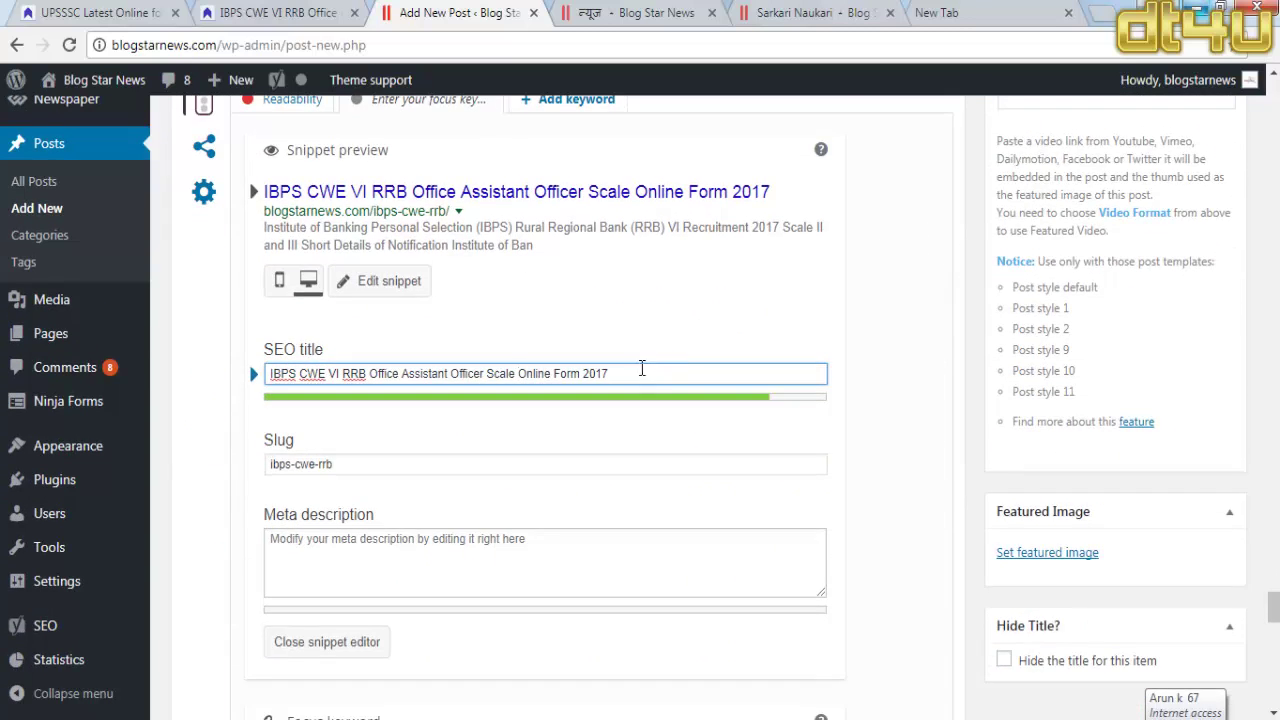
Step: Replace the SEO title with the copied post title and remove "I, II and III", leaving "IBPS CWE VI RRB Office Assistant Officer Scale Online Form 2017"
left_click_drag(632, 375, 253, 390)
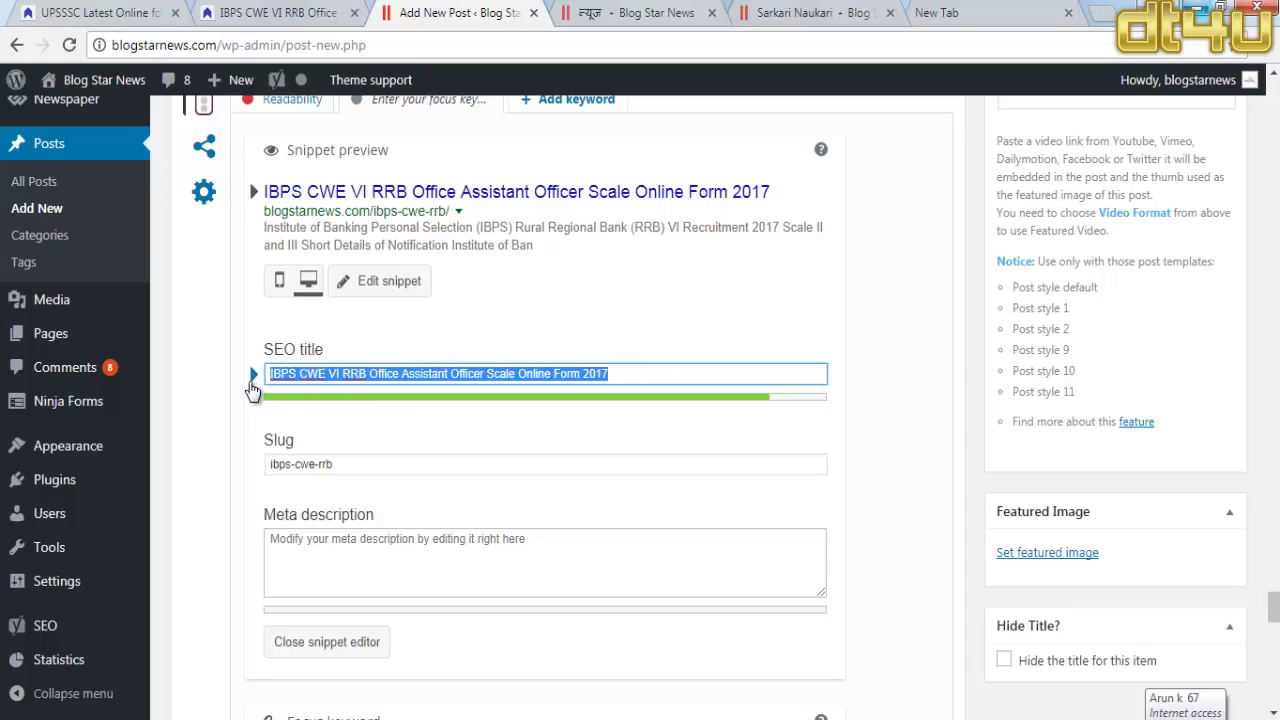
key("BackSpace")
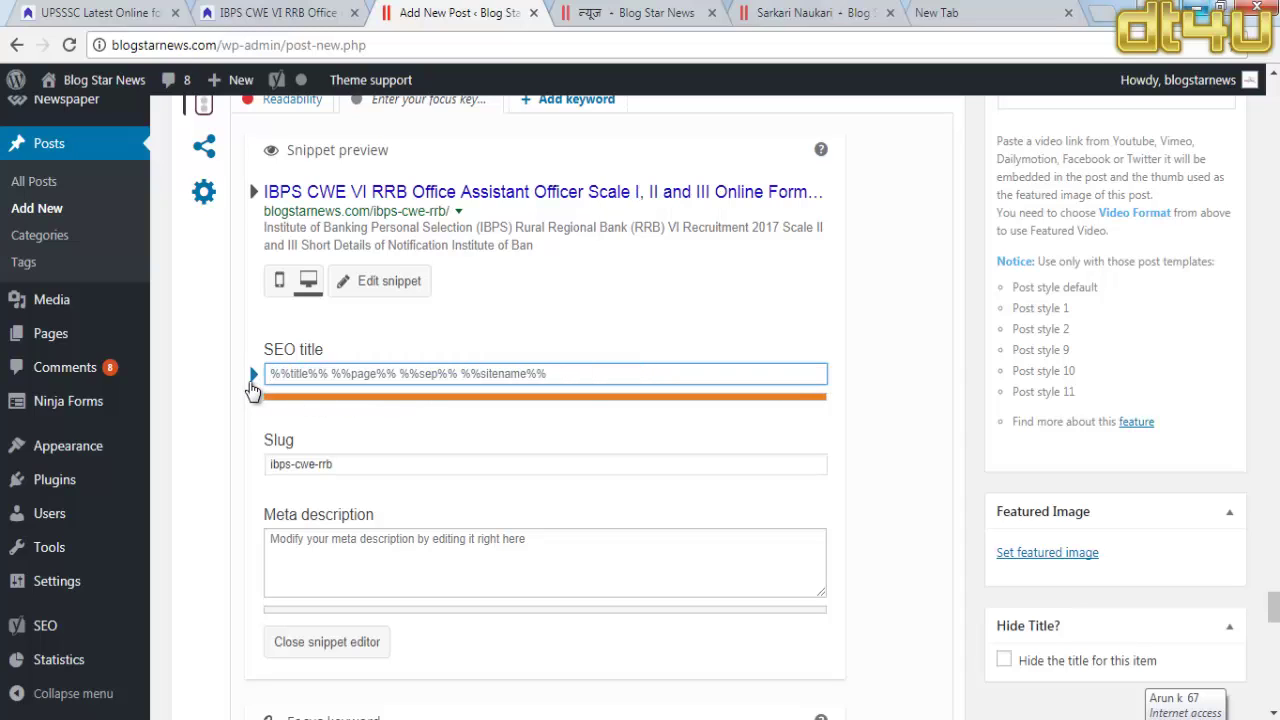
key("ctrl+v")
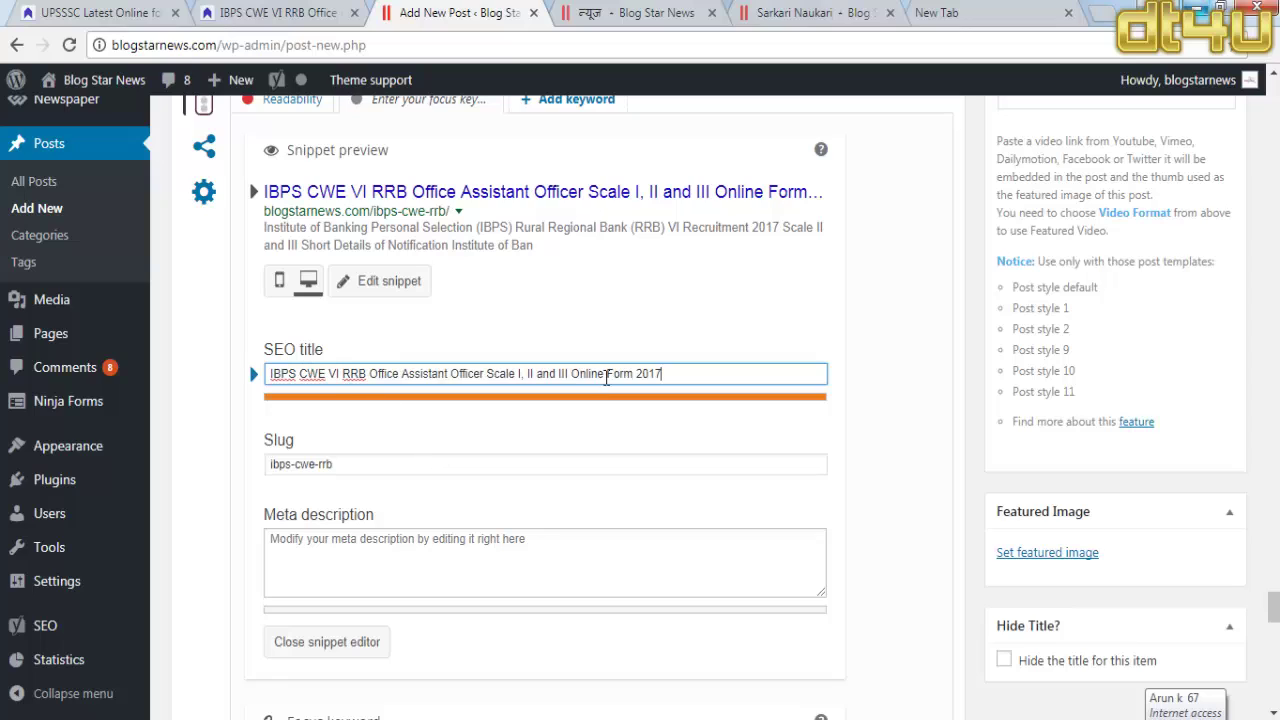
left_click_drag(572, 379, 519, 378)
key("BackSpace")
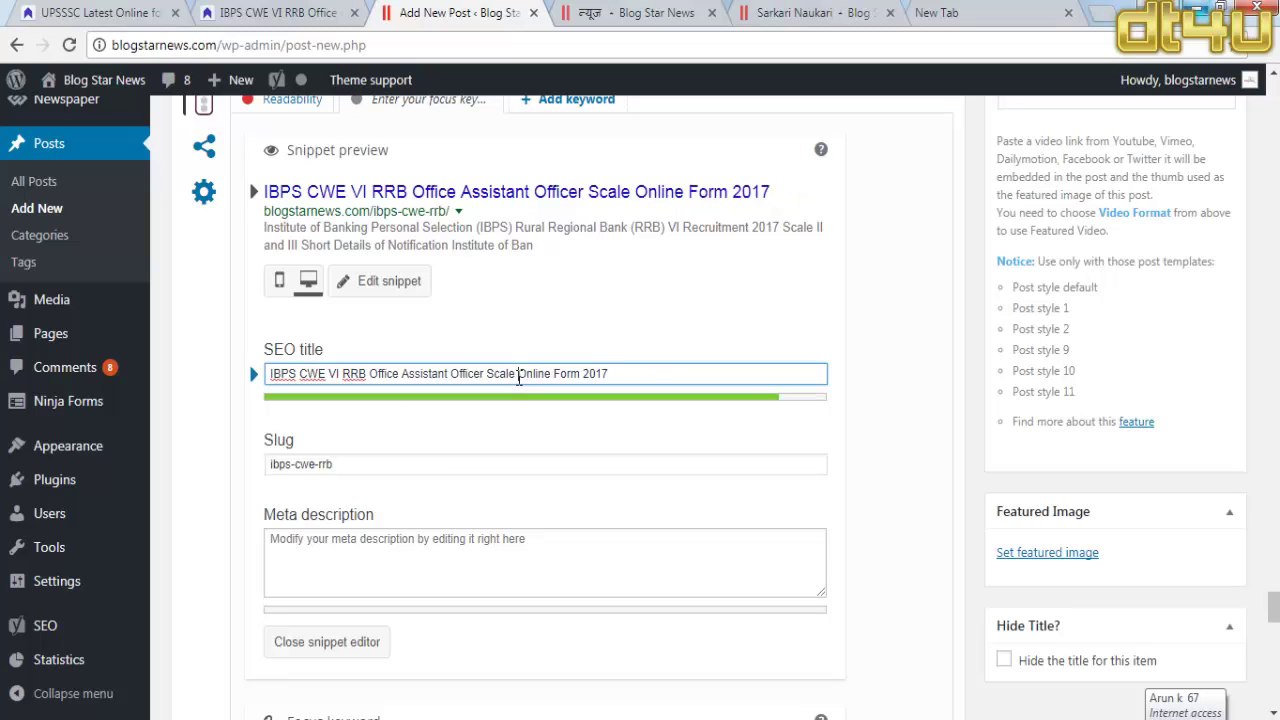
left_click(459, 563)
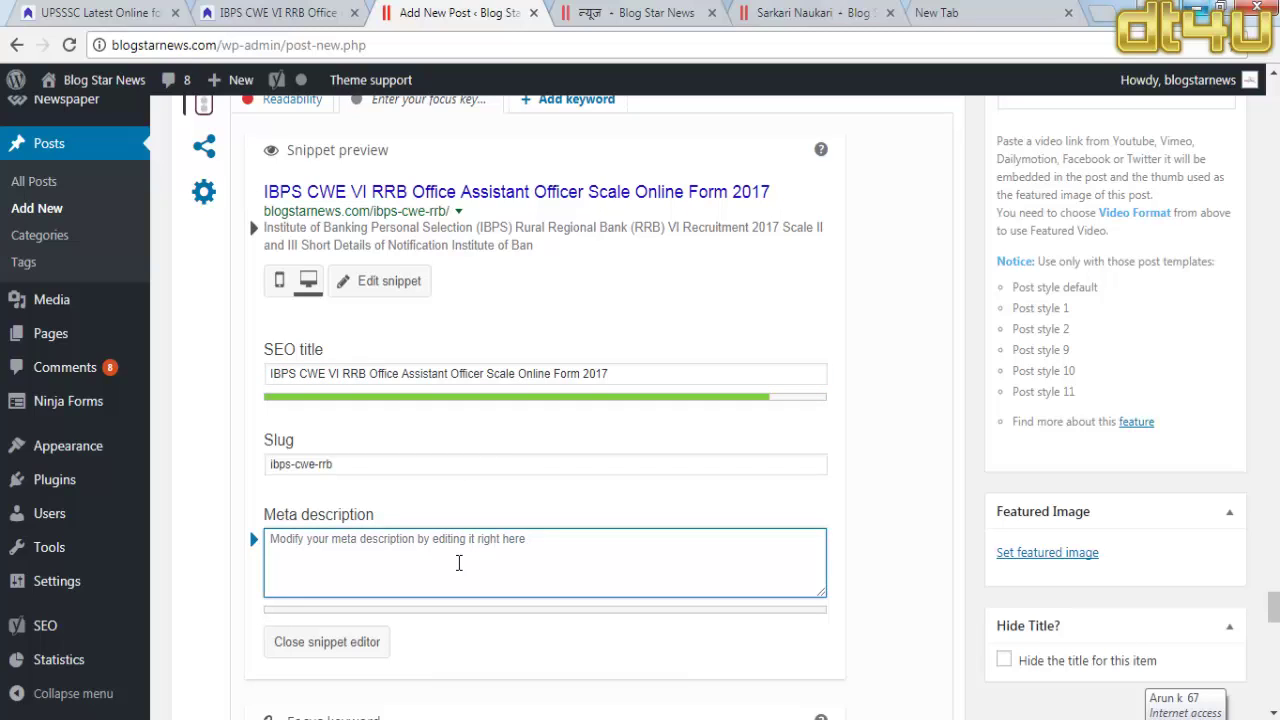
type("Ib")
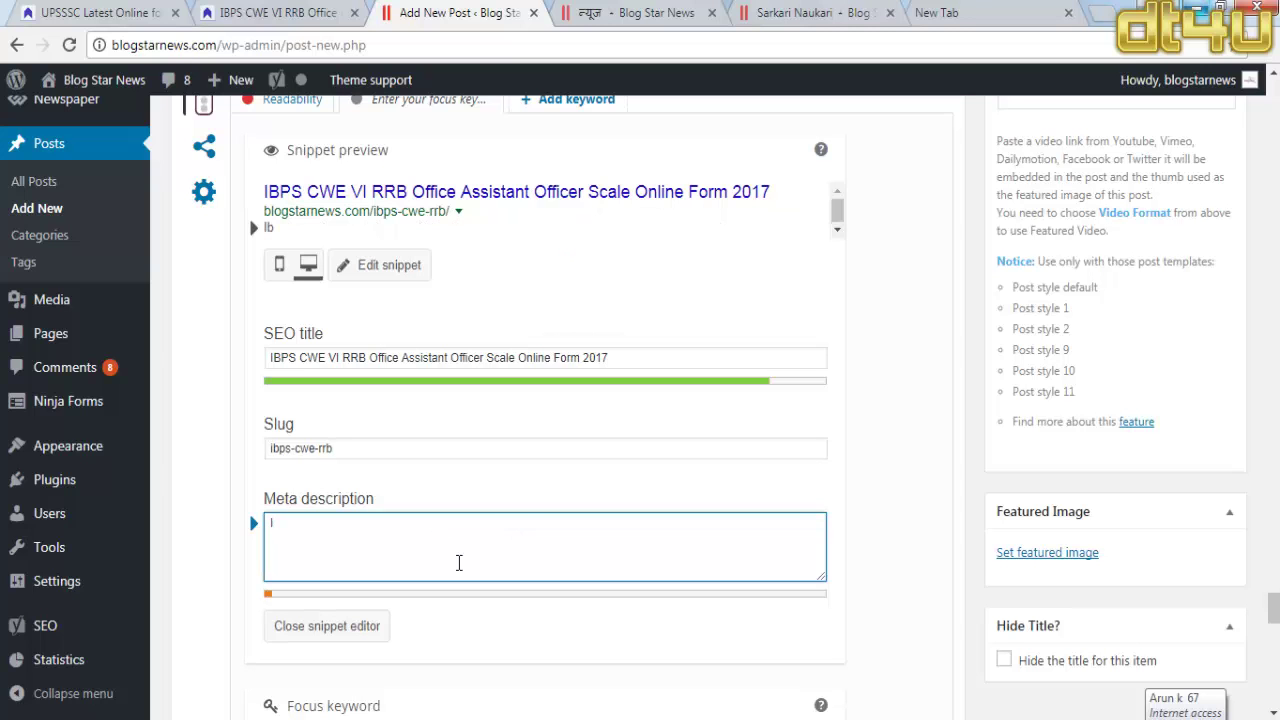
key("BackSpace")
Step: View the HTML source of the upsssc.com IBPS RRB article and select its og:description text from "Institute of Banking Personal Selection" onward
scroll(459, 563, "up", 6)
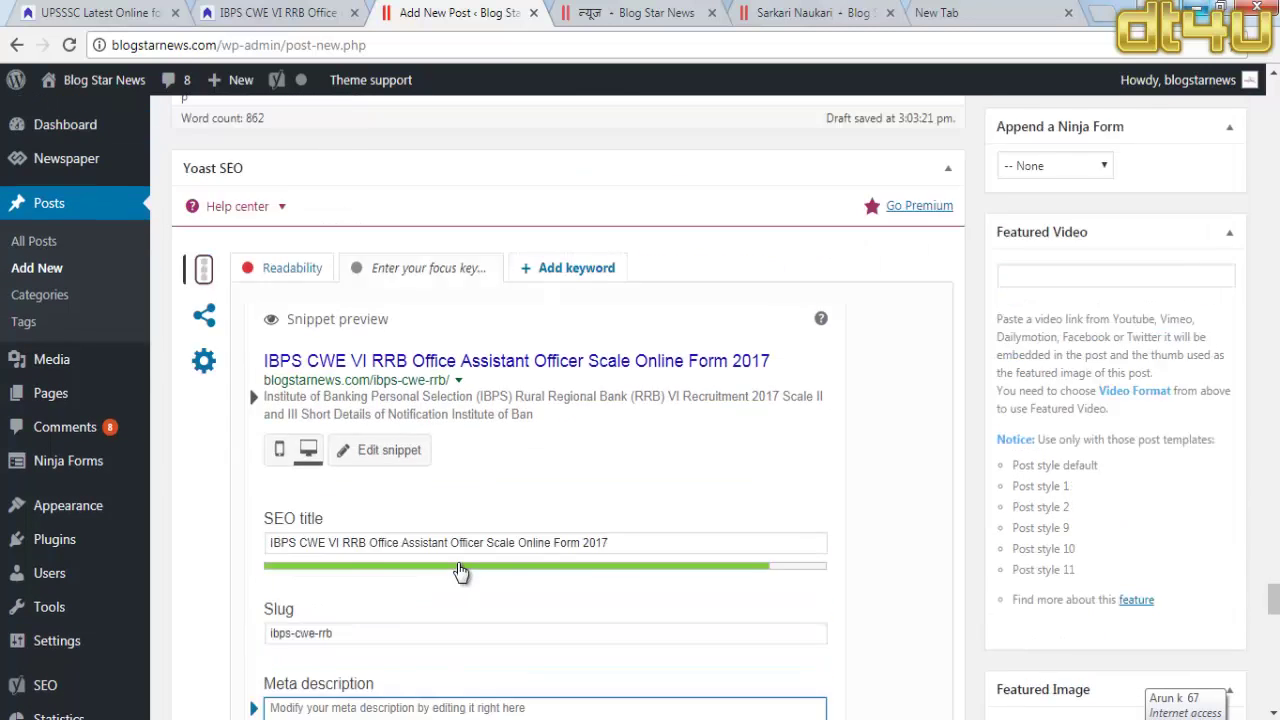
left_click(262, 10)
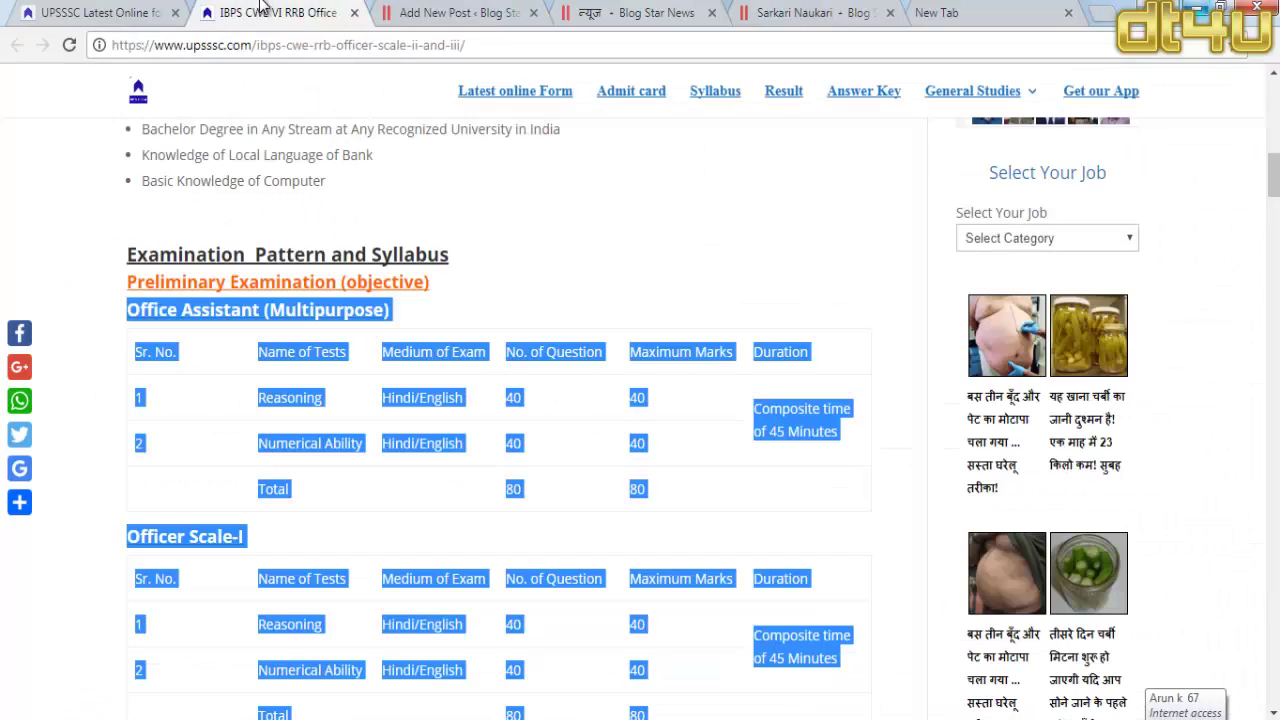
key("ctrl+u")
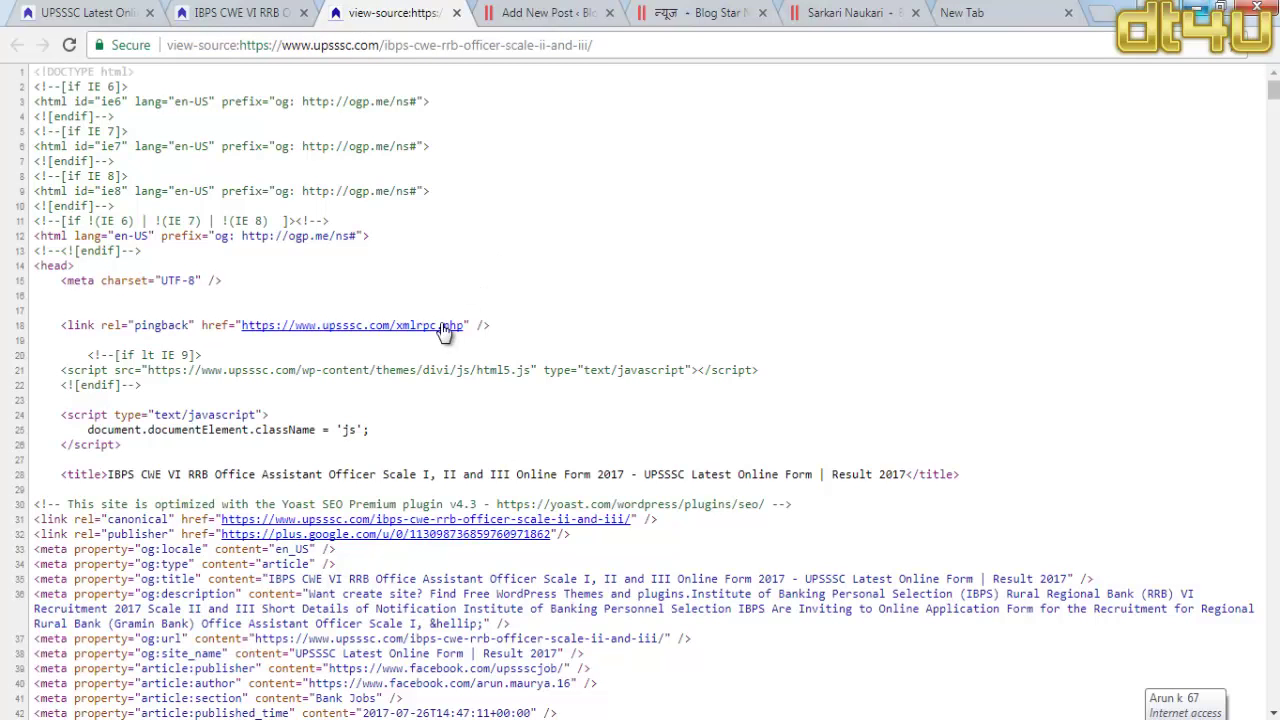
scroll(316, 370, "down", 4)
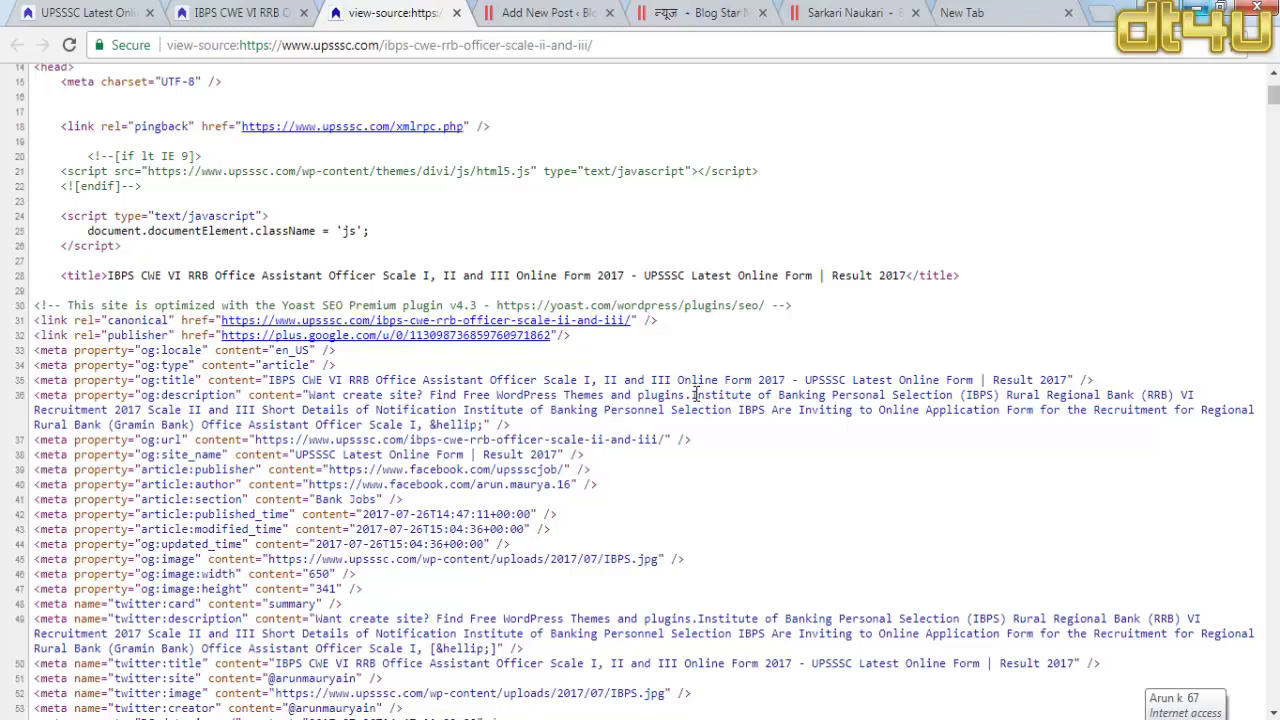
left_click_drag(695, 394, 664, 395)
left_click_drag(883, 415, 1262, 428)
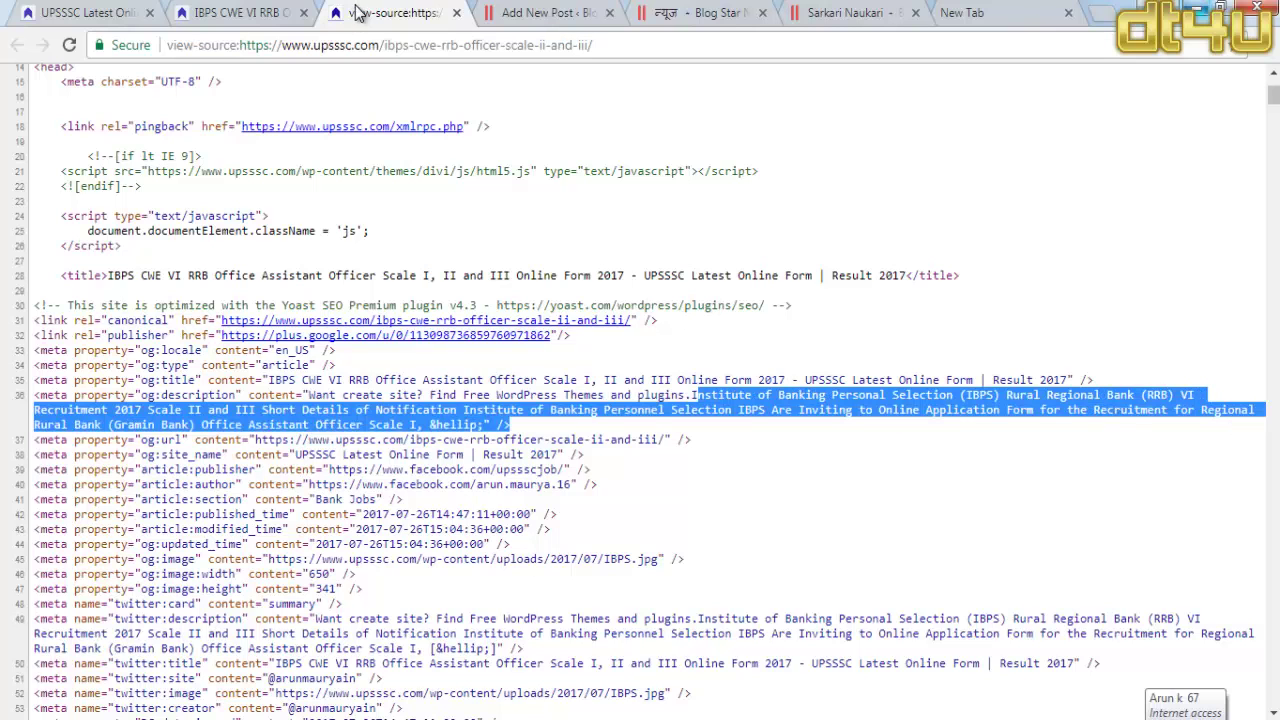
left_click(236, 12)
left_click(575, 10)
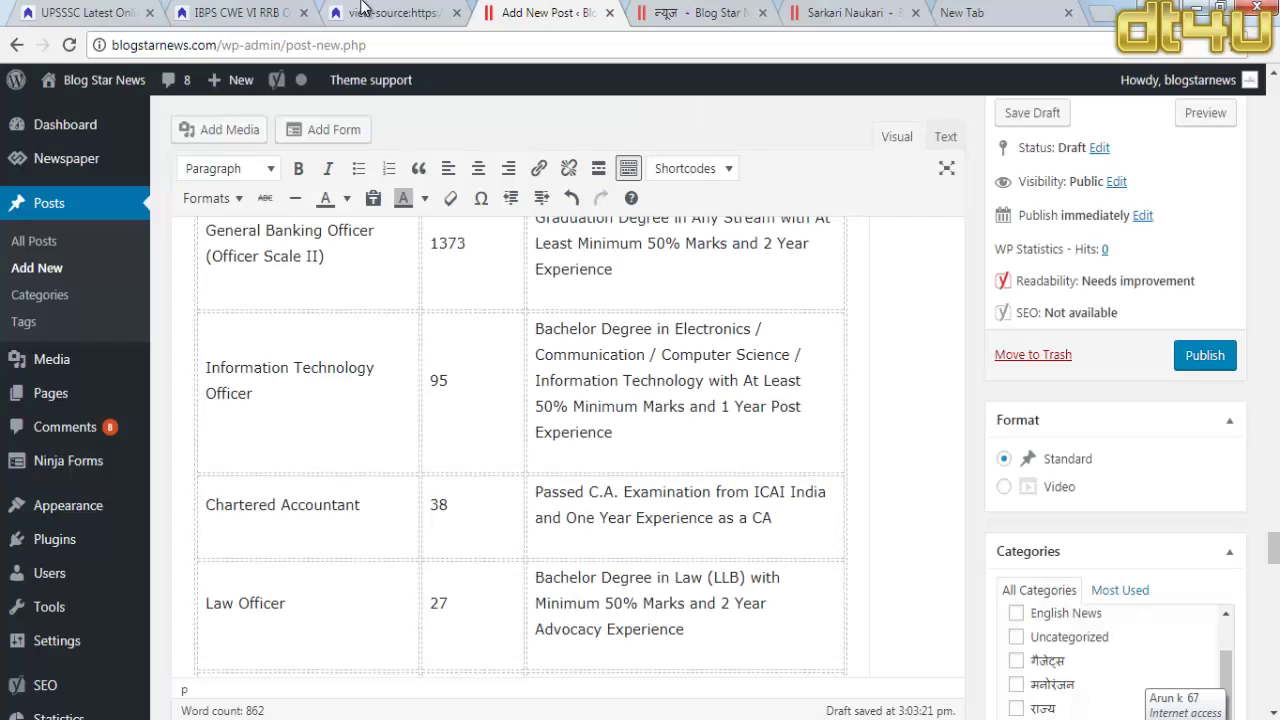
left_click(370, 12)
left_click(270, 8)
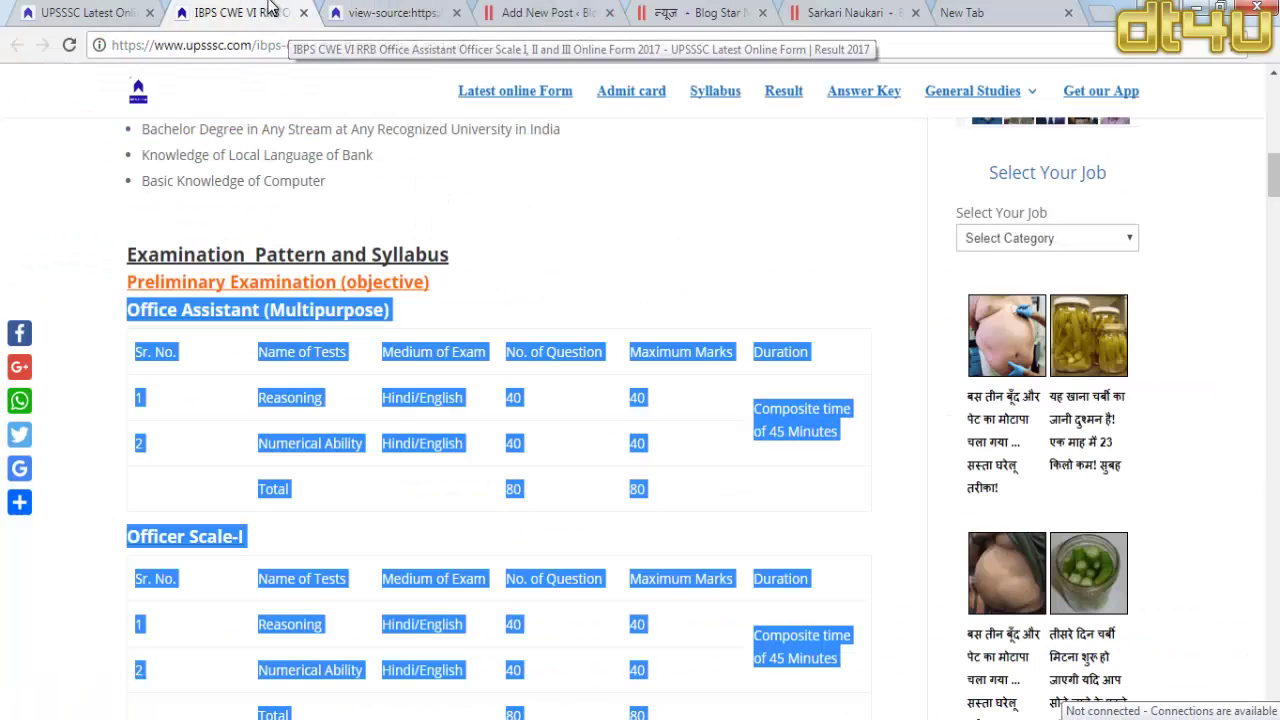
left_click(392, 10)
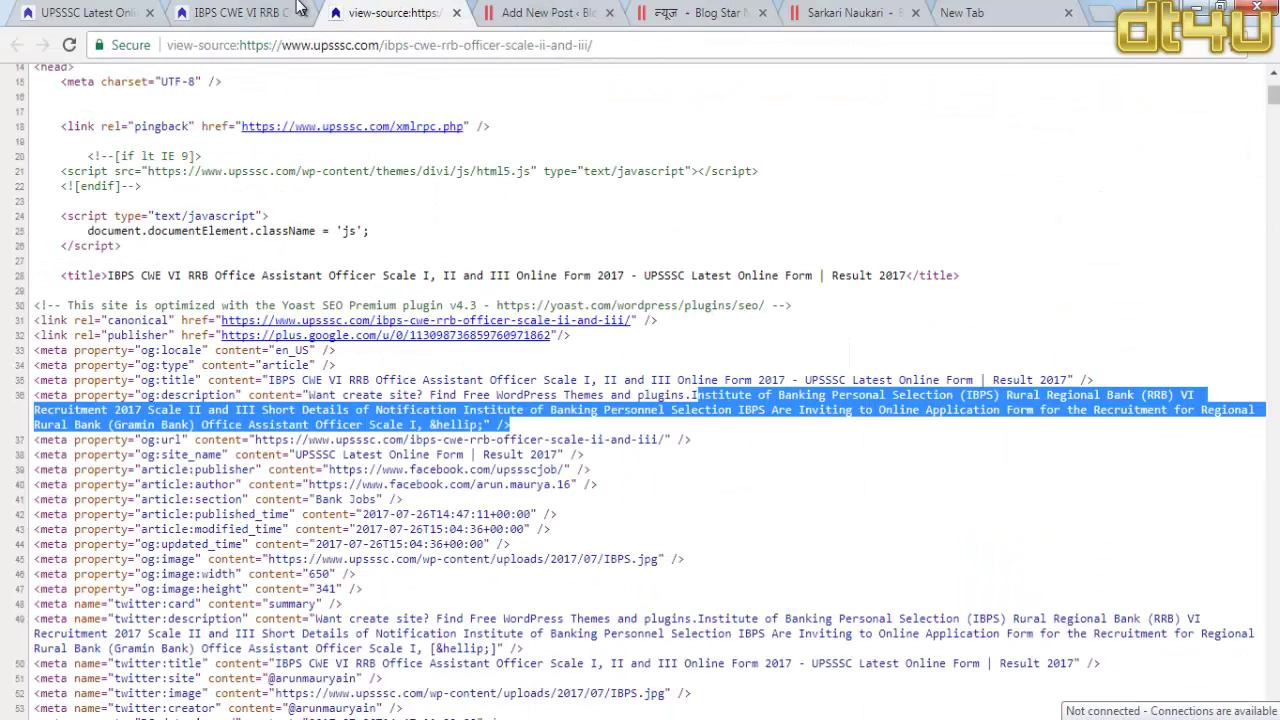
left_click(575, 12)
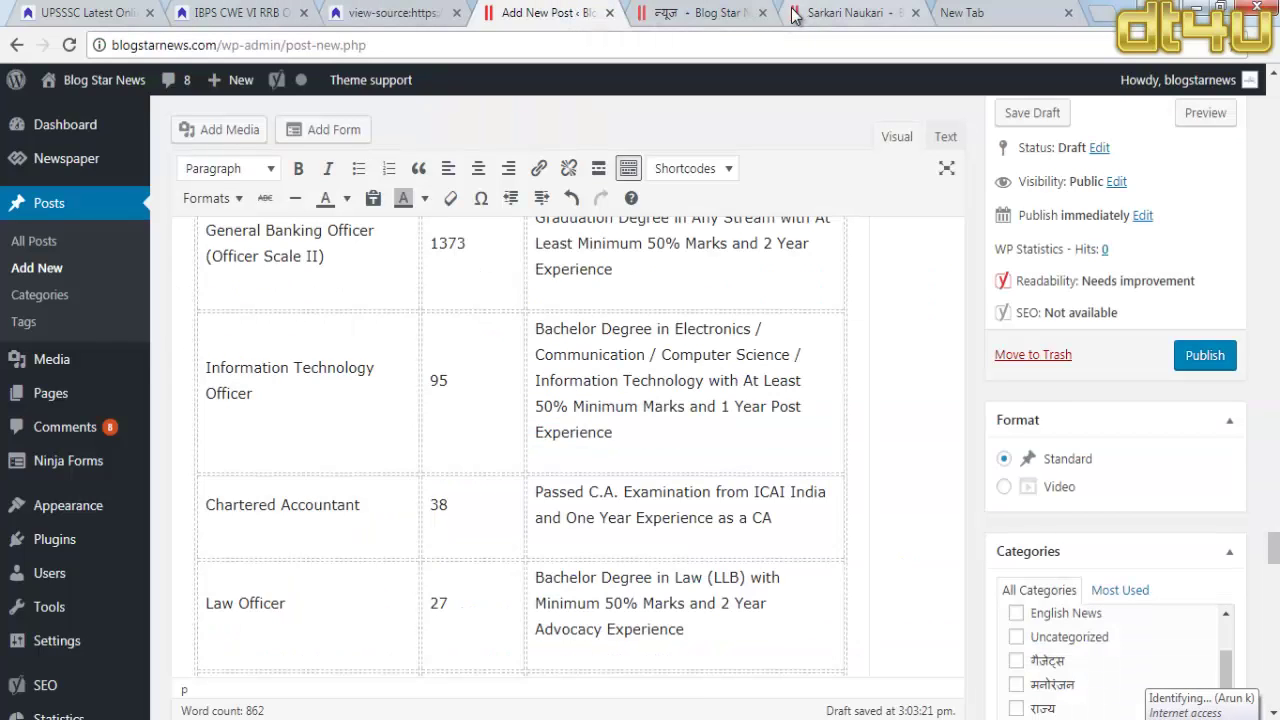
left_click(665, 14)
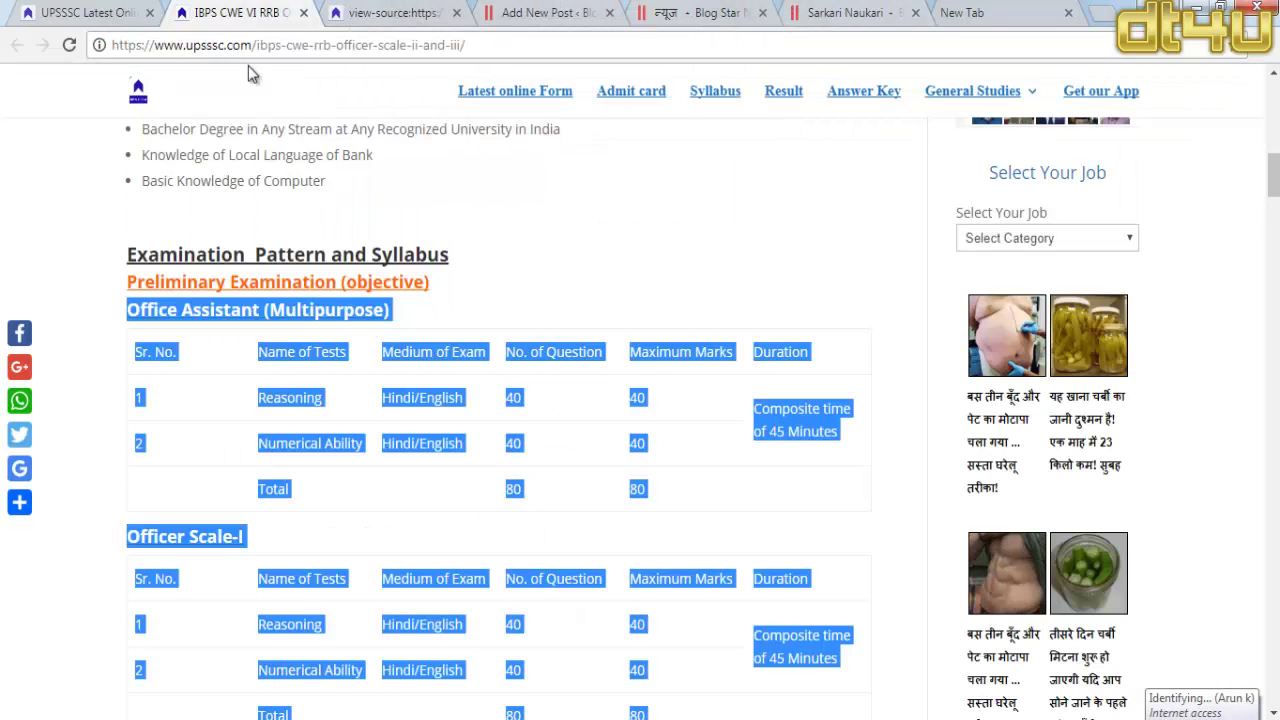
left_click(262, 12)
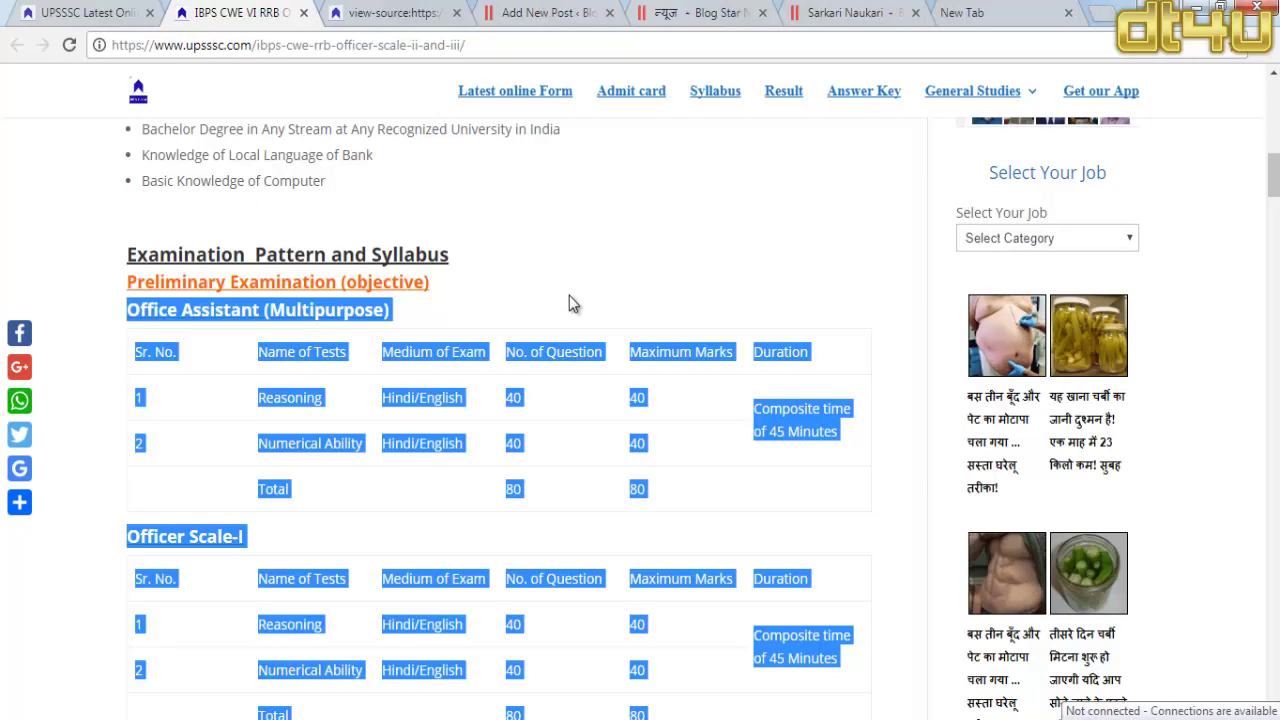
scroll(569, 295, "up", 3)
left_click(392, 13)
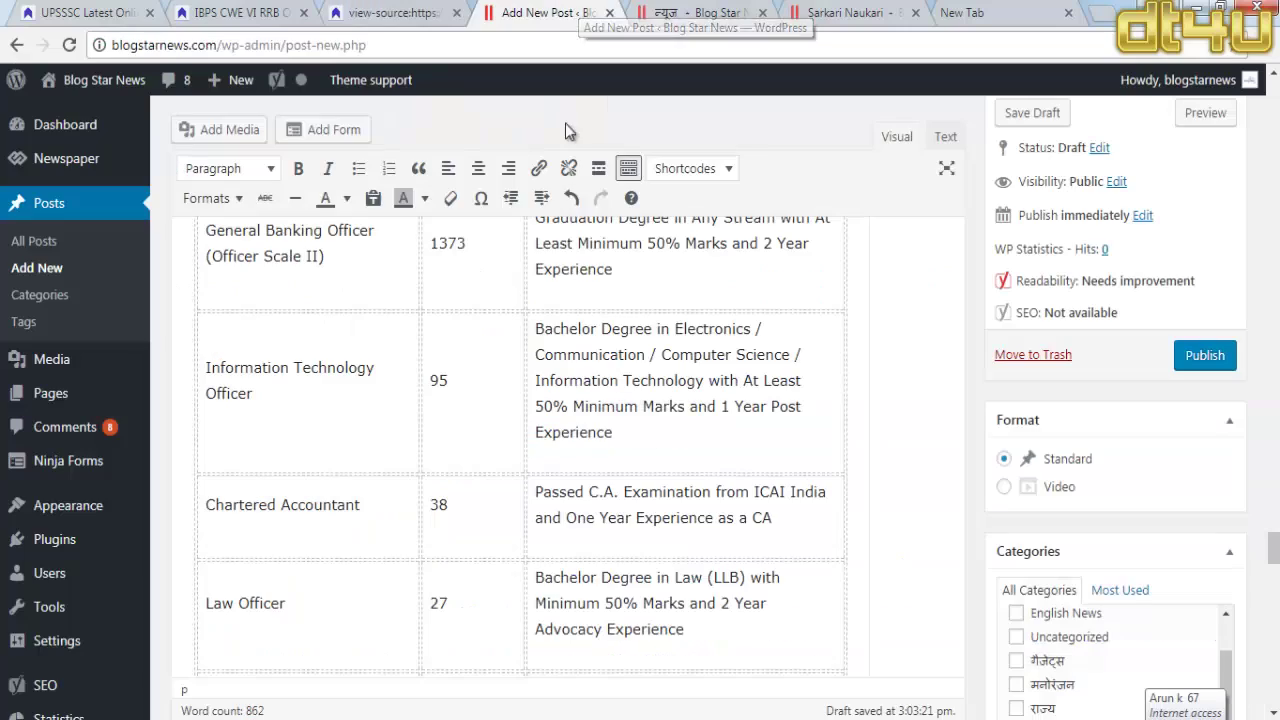
Step: Return to the WordPress post draft and copy the first sentence of the introductory paragraph, through "Various Post Vacancy 2017"
left_click(575, 12)
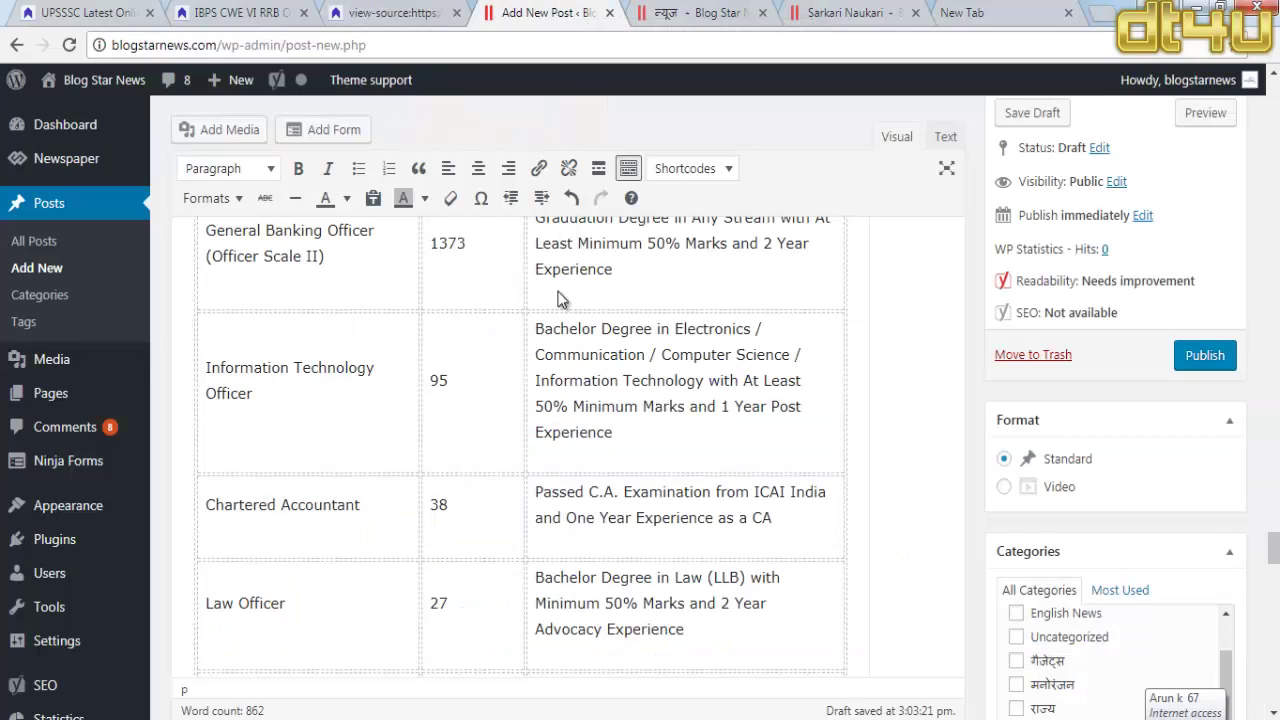
scroll(1273, 453, "up", 10)
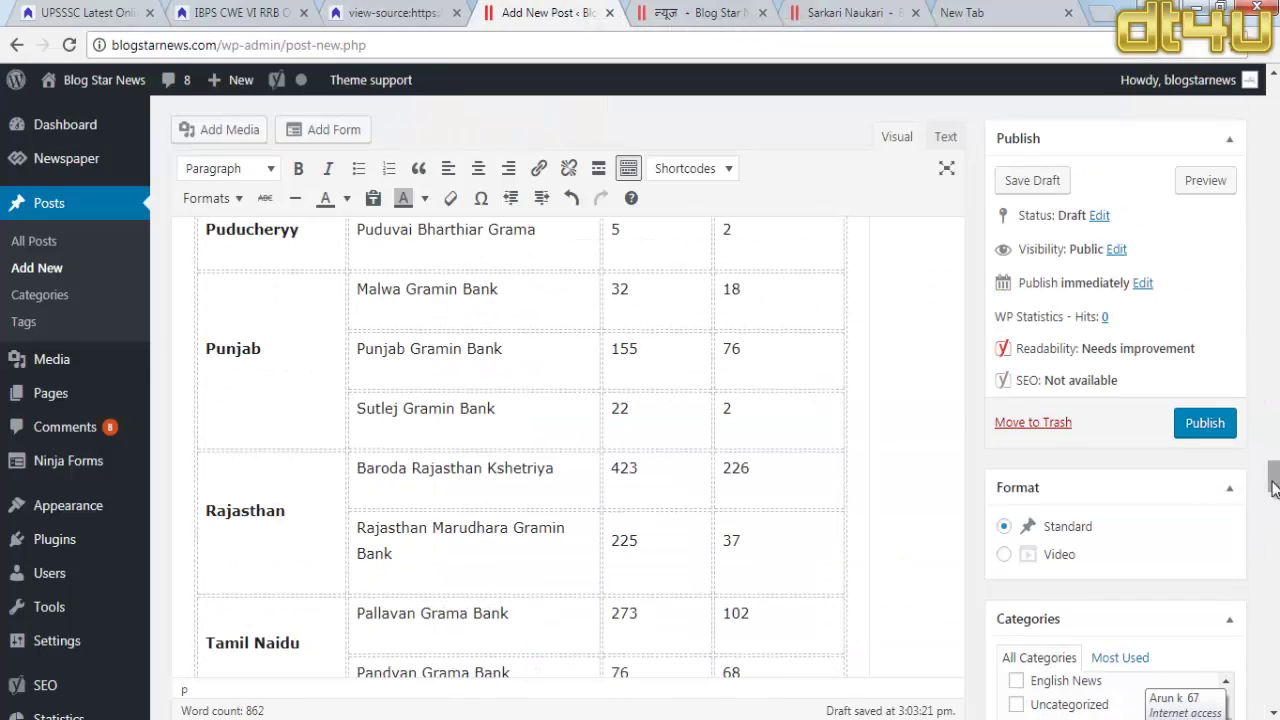
left_click_drag(1273, 478, 1272, 88)
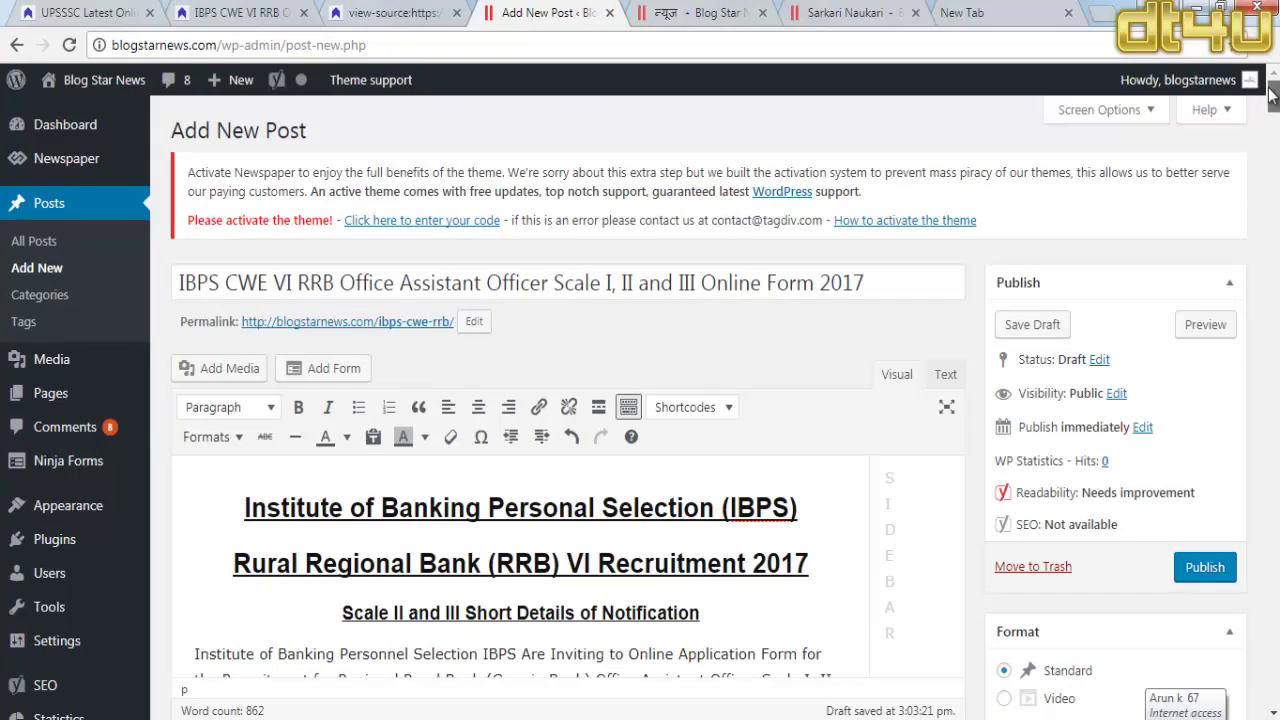
scroll(218, 622, "down", 3)
scroll(216, 622, "down", 2)
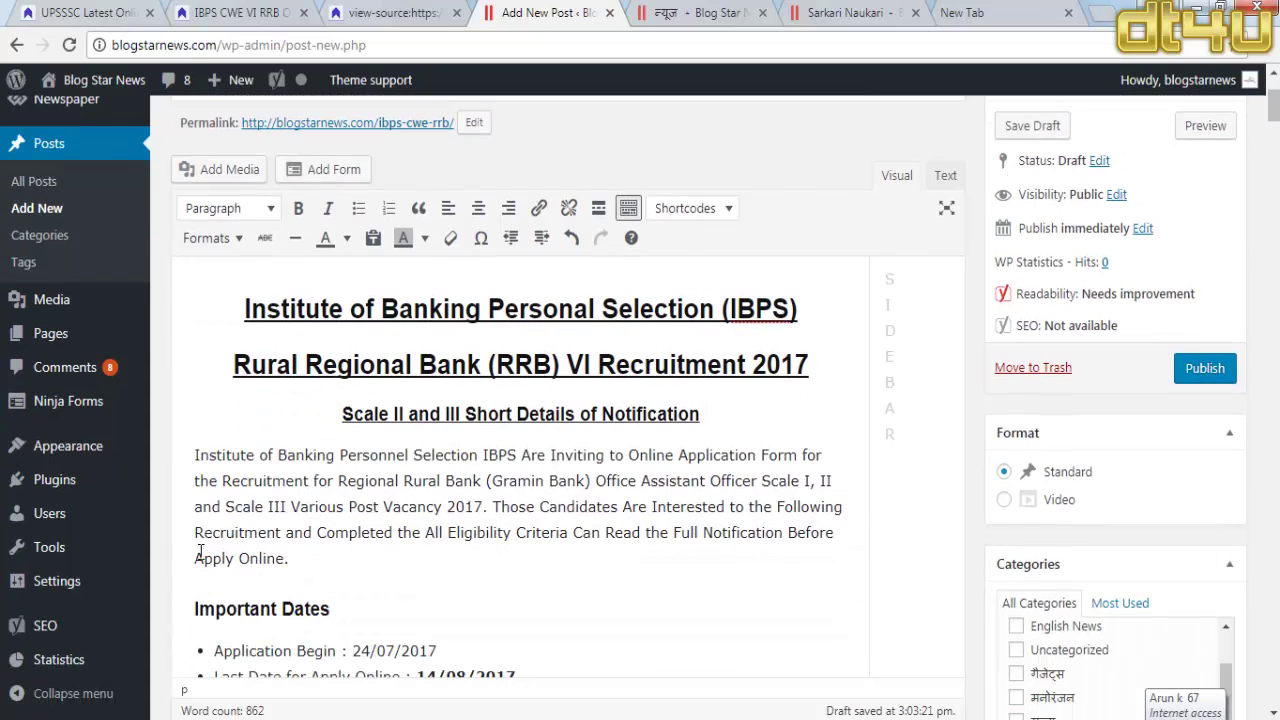
left_click_drag(196, 457, 455, 507)
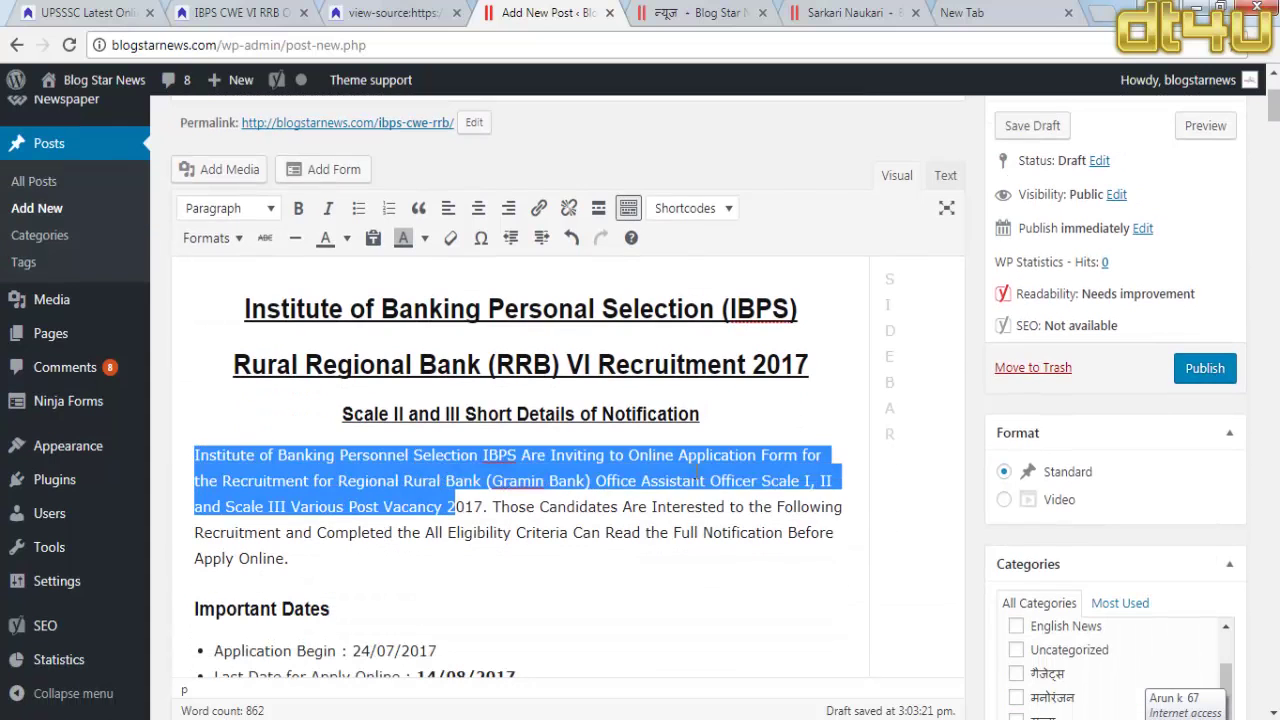
left_click_drag(481, 507, 485, 508)
Step: Fill the Yoast meta description with the copied introductory sentence and close the snippet editor
scroll(393, 650, "down", 10)
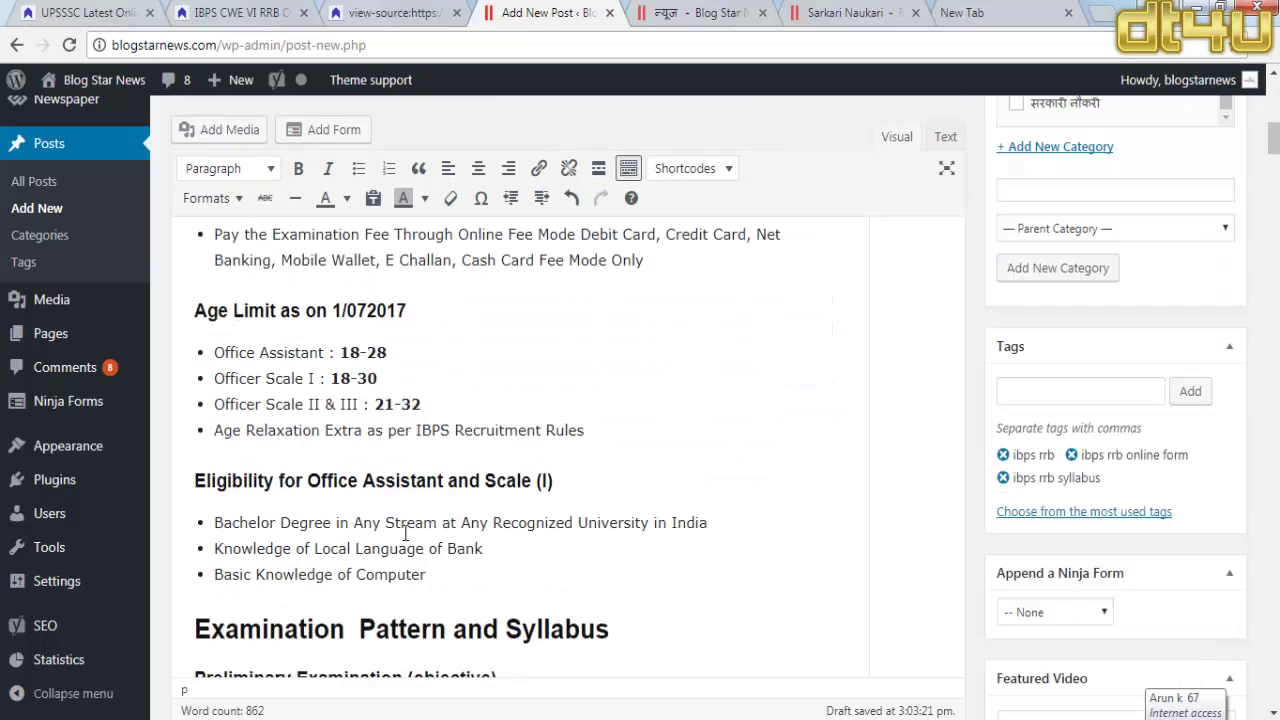
scroll(1125, 363, "down", 5)
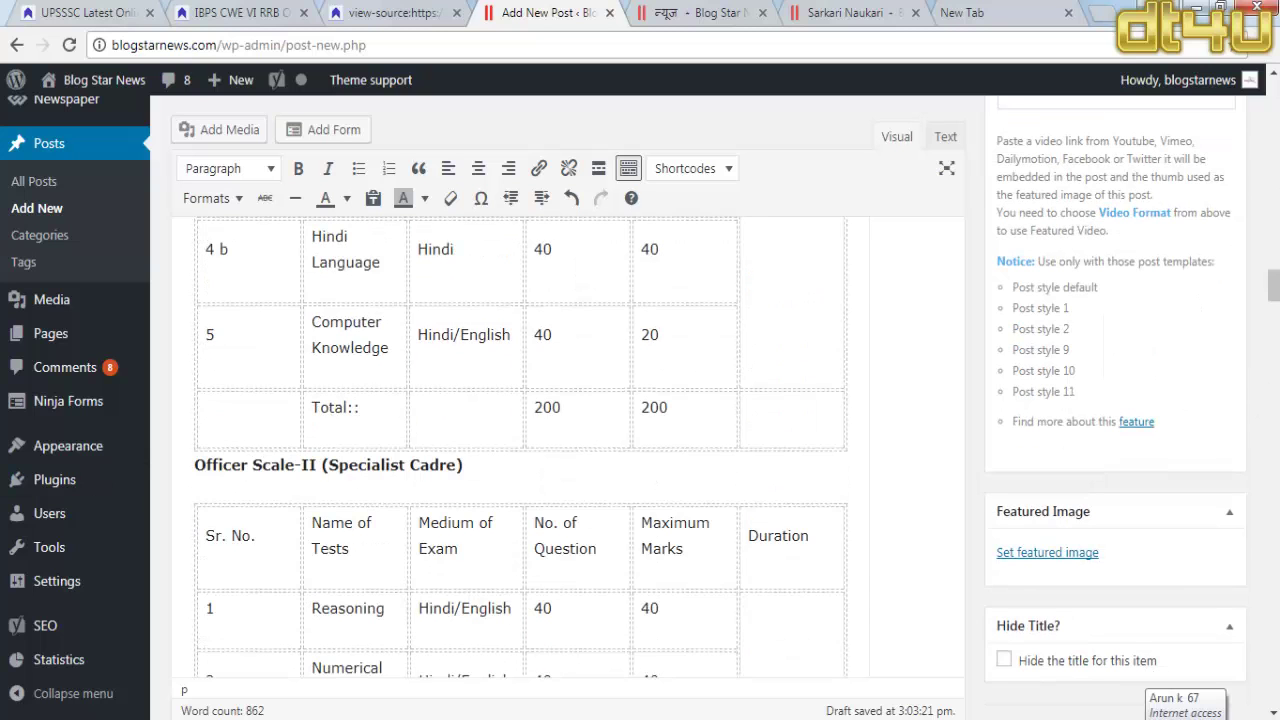
scroll(520, 450, "down", 15)
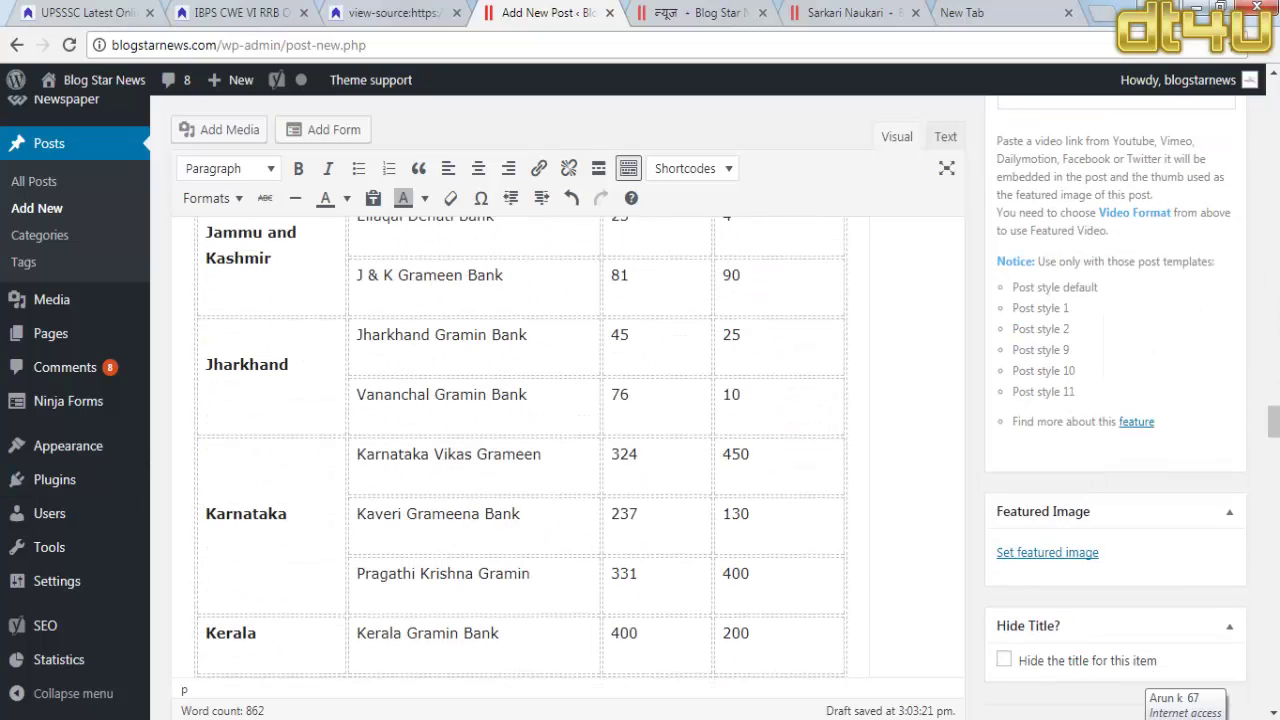
scroll(520, 450, "down", 20)
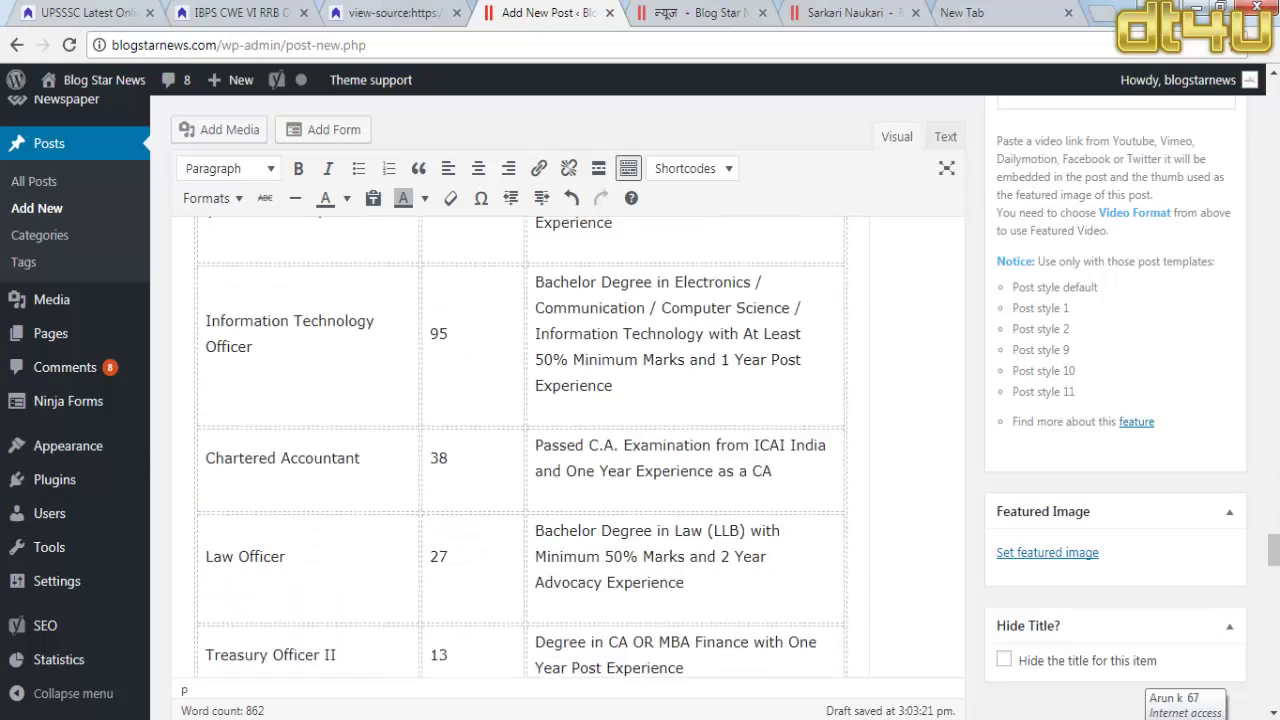
scroll(520, 450, "down", 8)
scroll(1120, 630, "down", 6)
scroll(1120, 630, "up", 6)
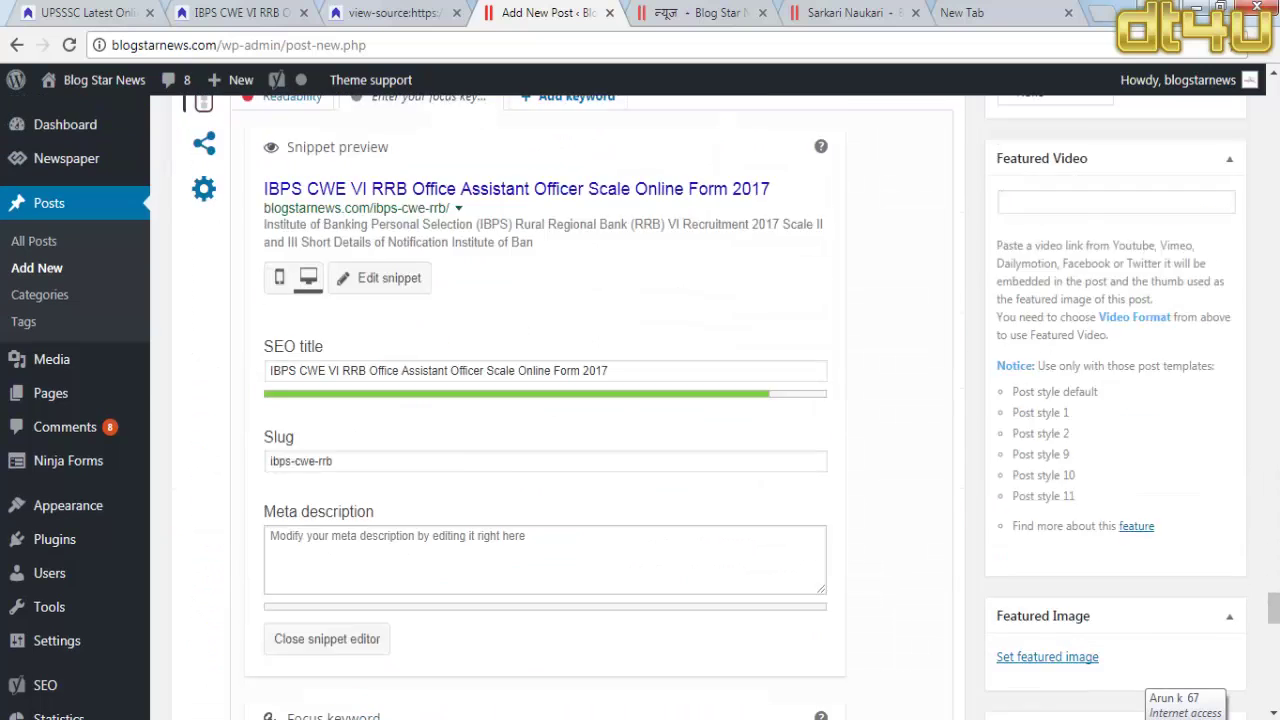
scroll(1120, 630, "down", 5)
scroll(1120, 630, "down", 2)
left_click(503, 463)
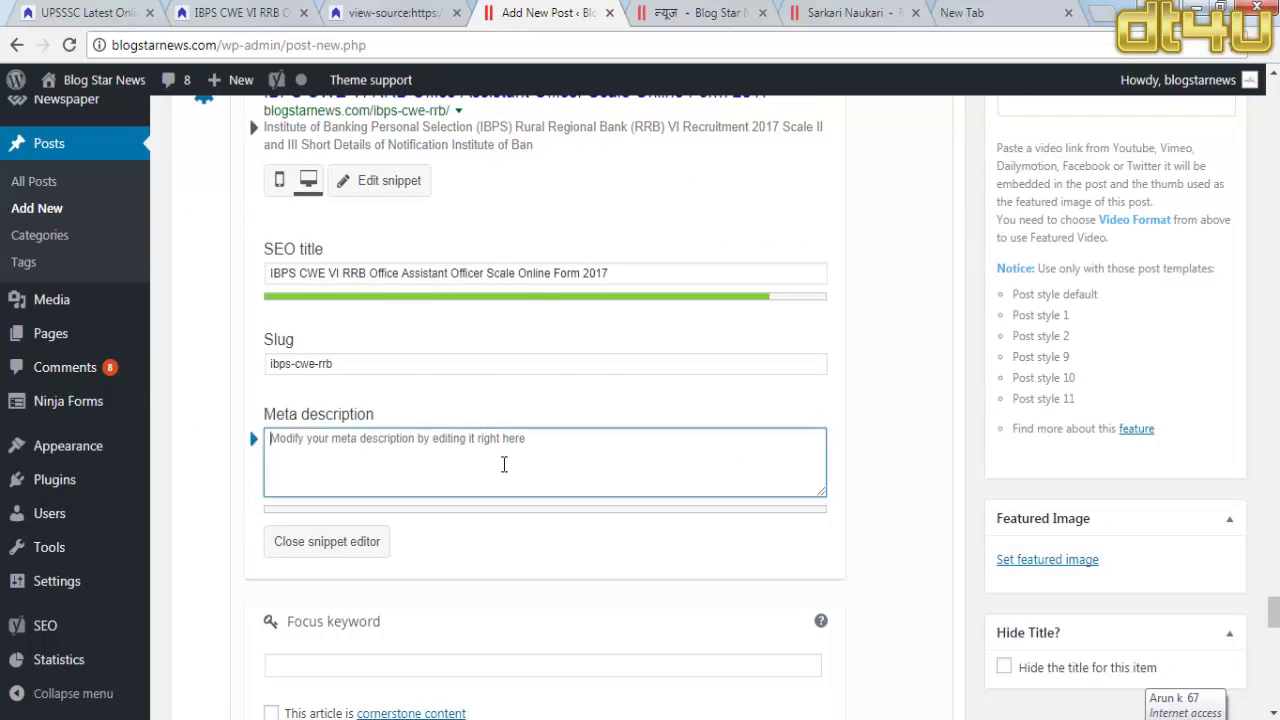
type("Institute of Banking Personnel Selection IBPS Are Inviting to Online Application Form for the Recruitment for Regional Rural Bank (Gramin Bank) Office Assit")
scroll(318, 672, "up", 2)
left_click(317, 666)
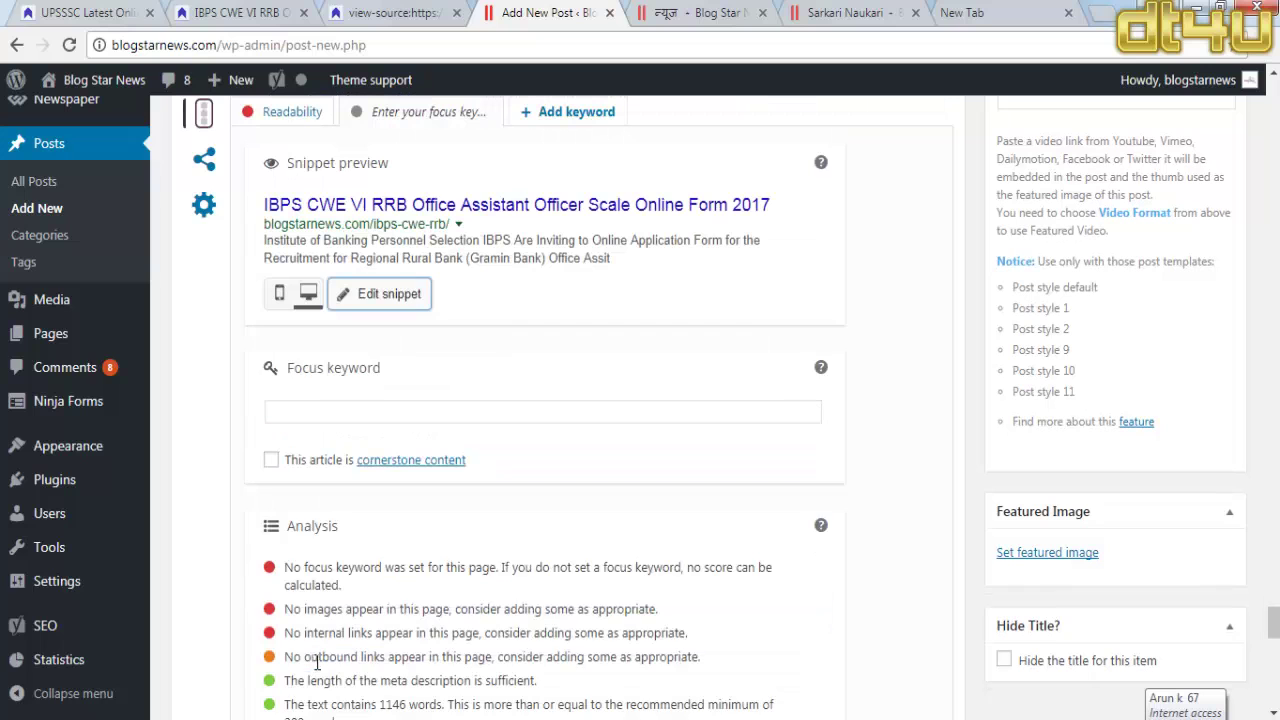
Step: Set the Yoast focus keyword to "ibps" and review the SEO analysis
scroll(447, 421, "up", 2)
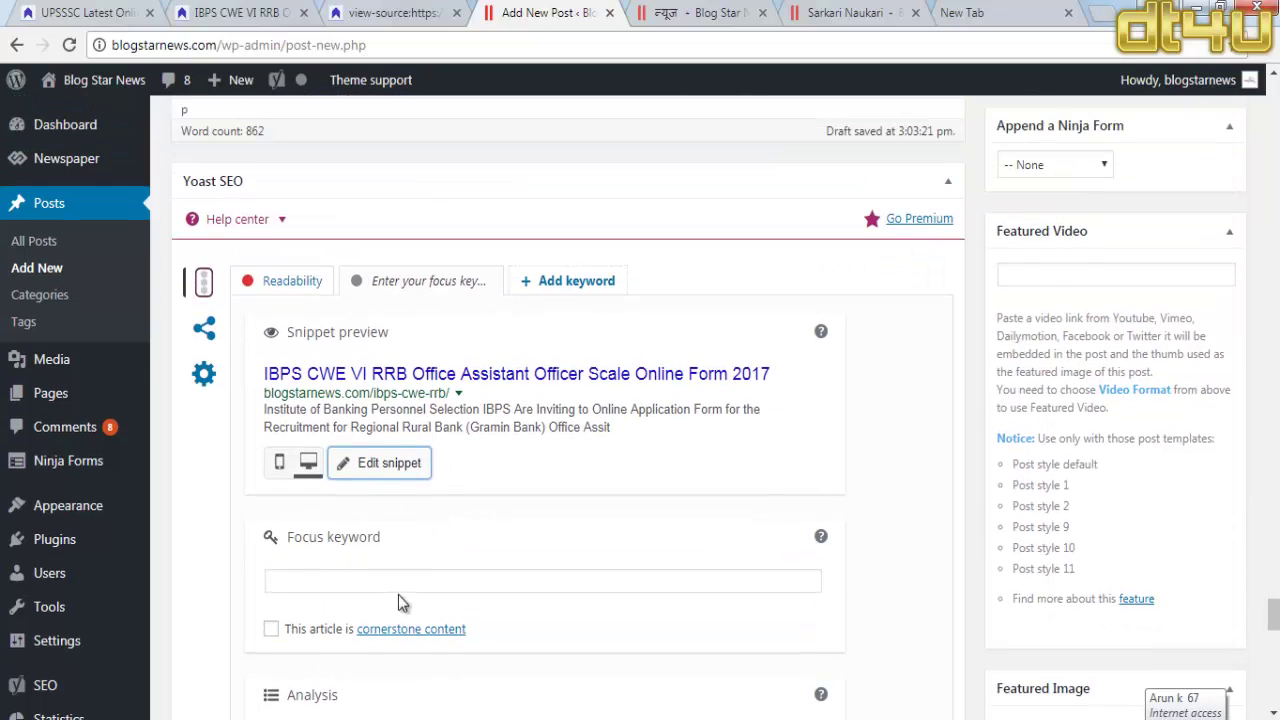
left_click(393, 582)
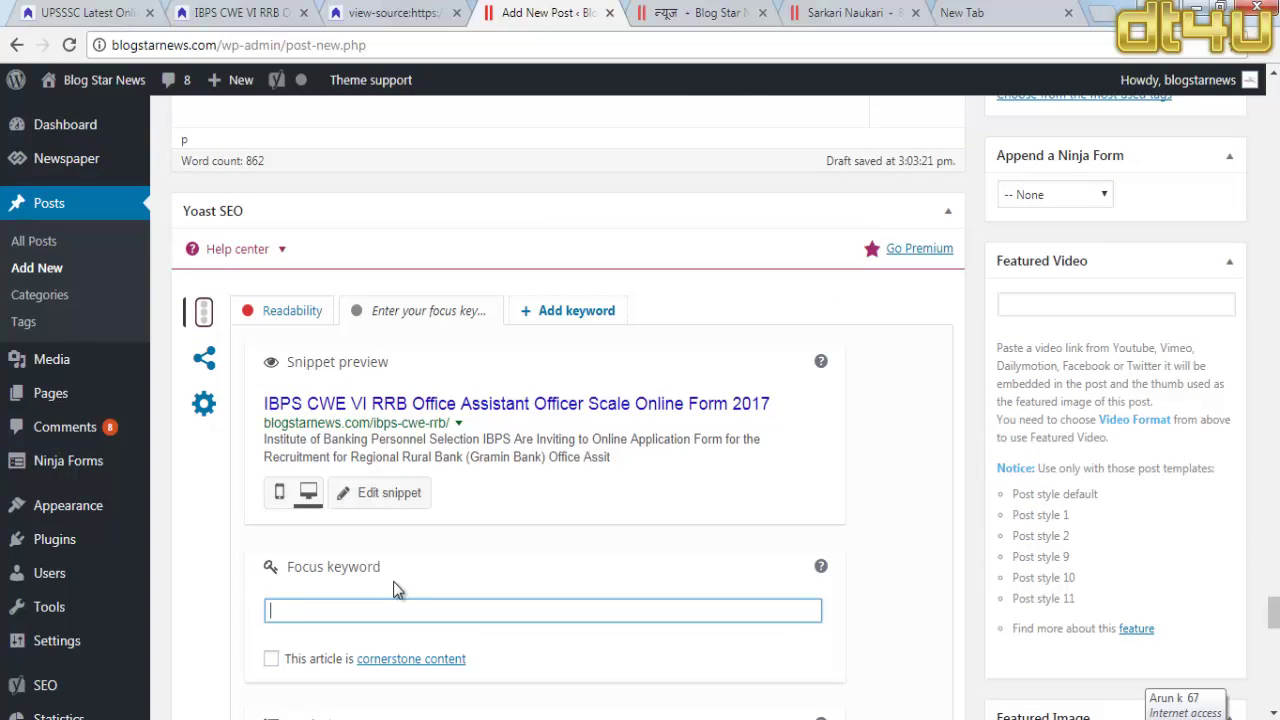
type("ibps")
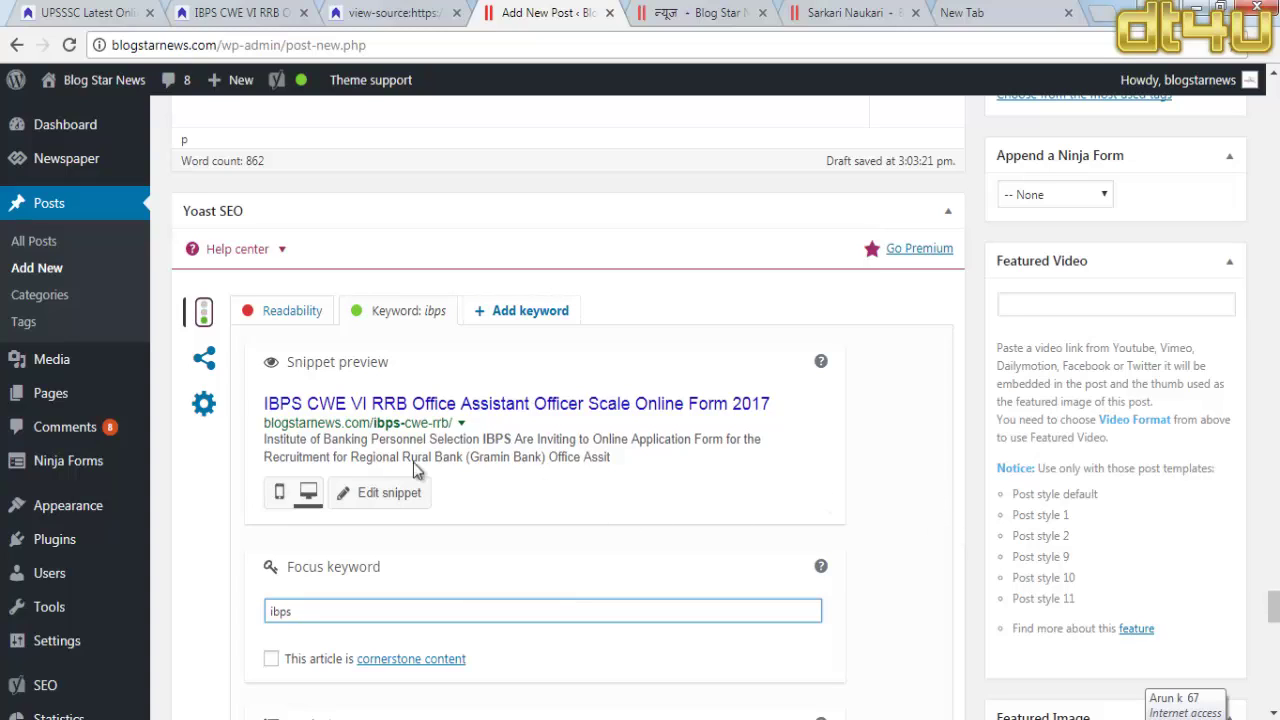
scroll(880, 475, "down", 4)
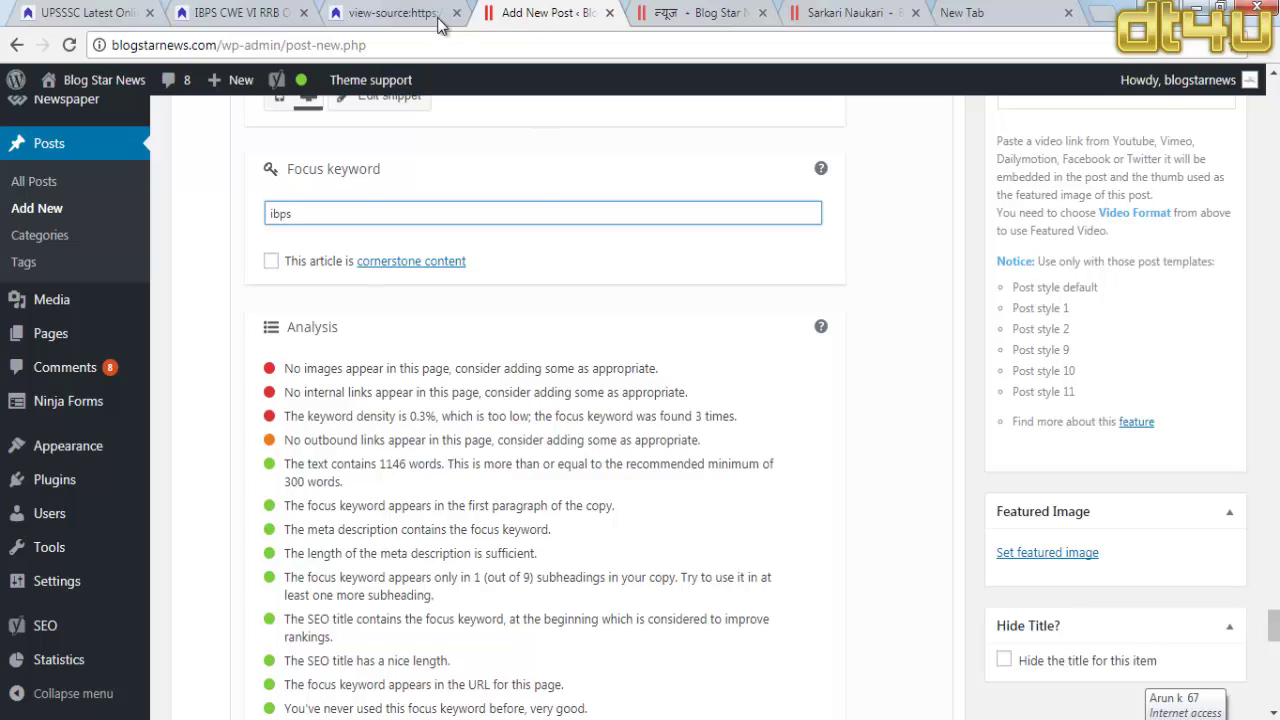
left_click(405, 12)
left_click(507, 8)
Step: Link the "Bank Wise Vacancy Details" text at the end of the post to the site's Important page, and recheck the SEO analysis
scroll(495, 238, "up", 5)
scroll(495, 238, "up", 3)
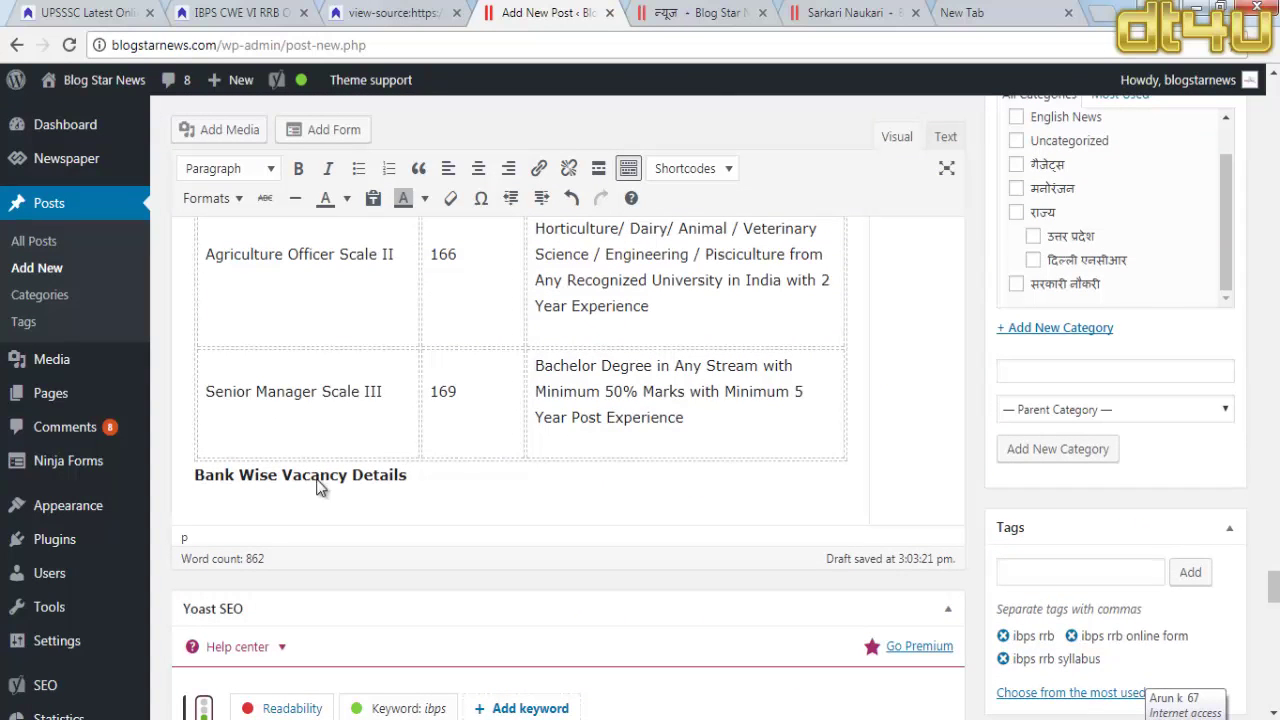
triple_click(318, 487)
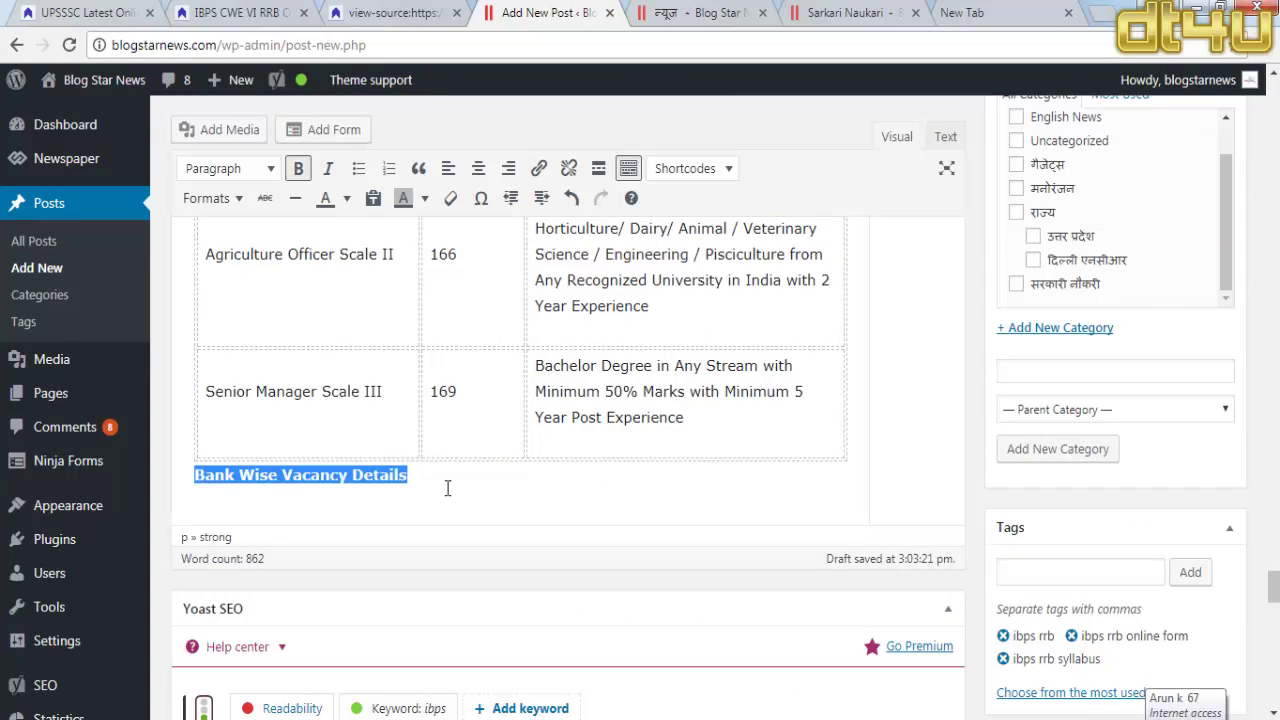
left_click(538, 168)
left_click(521, 509)
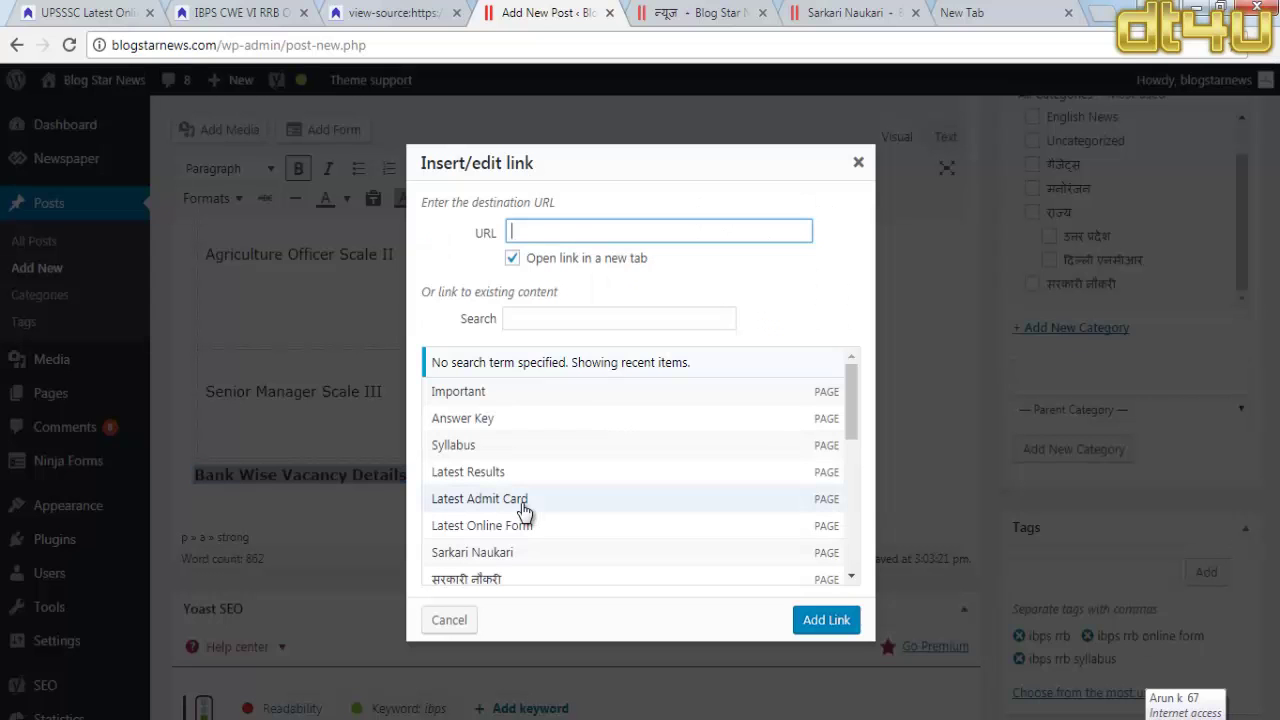
left_click(503, 396)
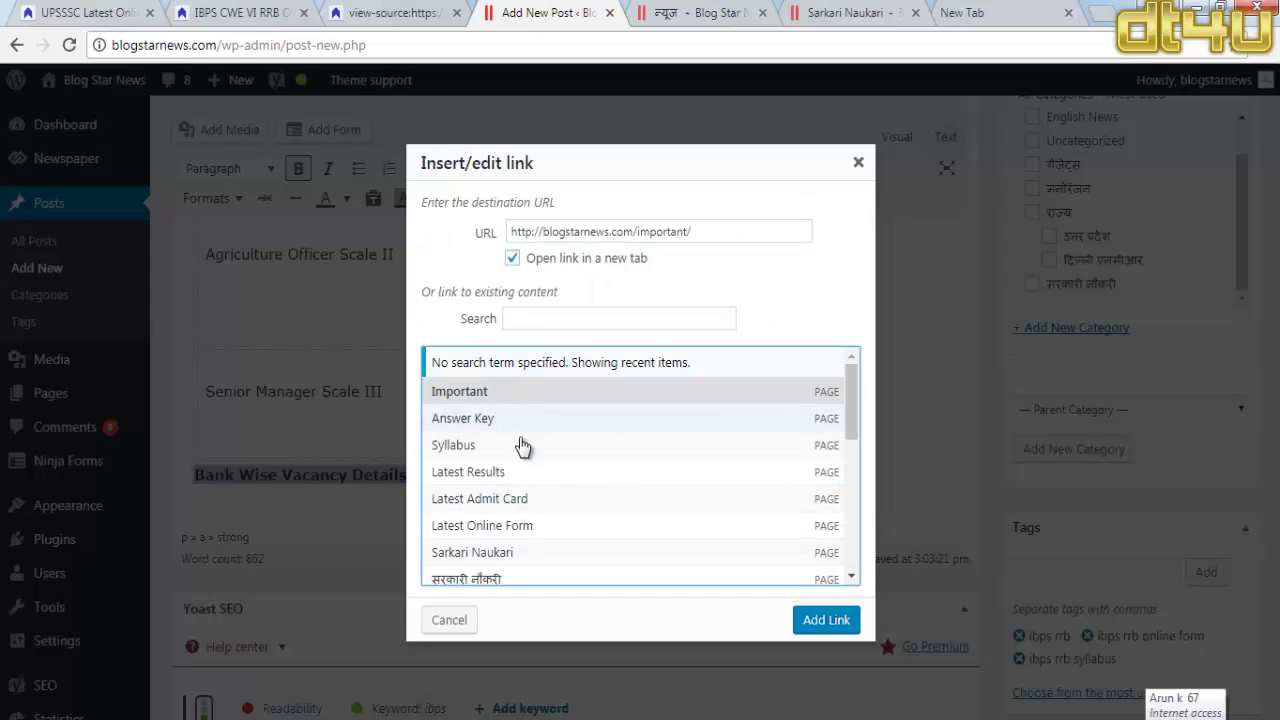
left_click(826, 621)
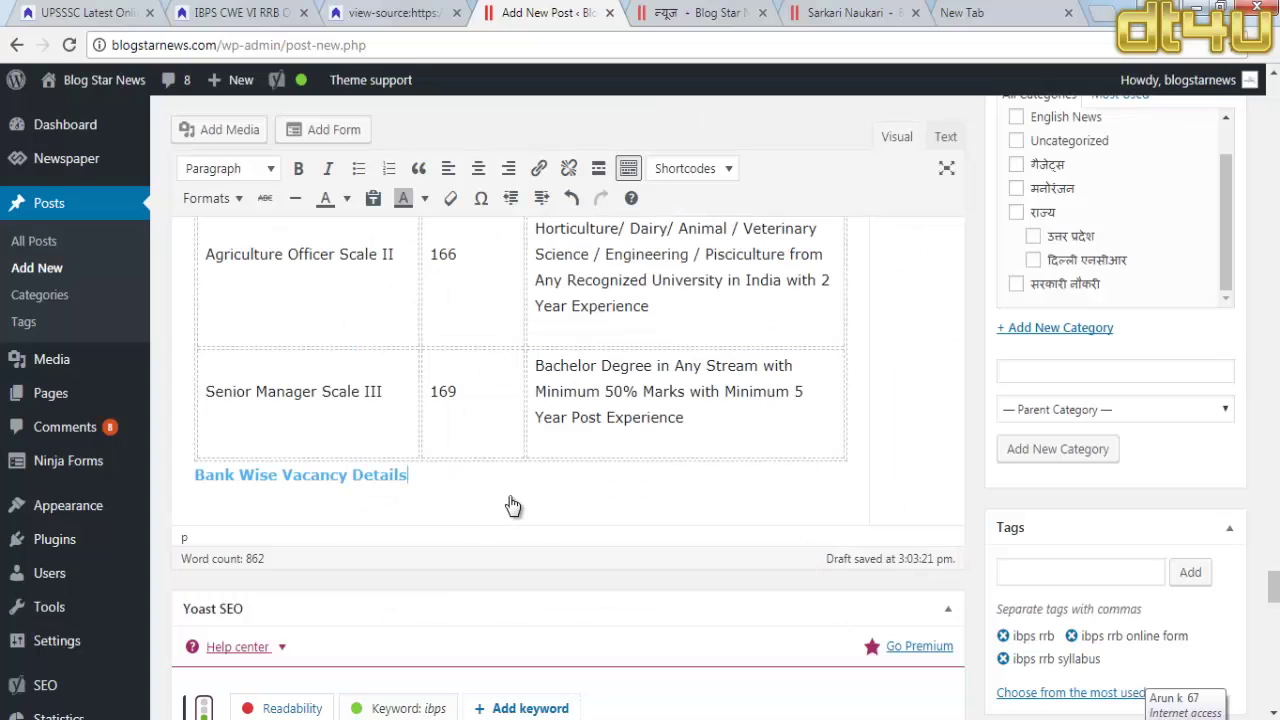
scroll(347, 610, "down", 6)
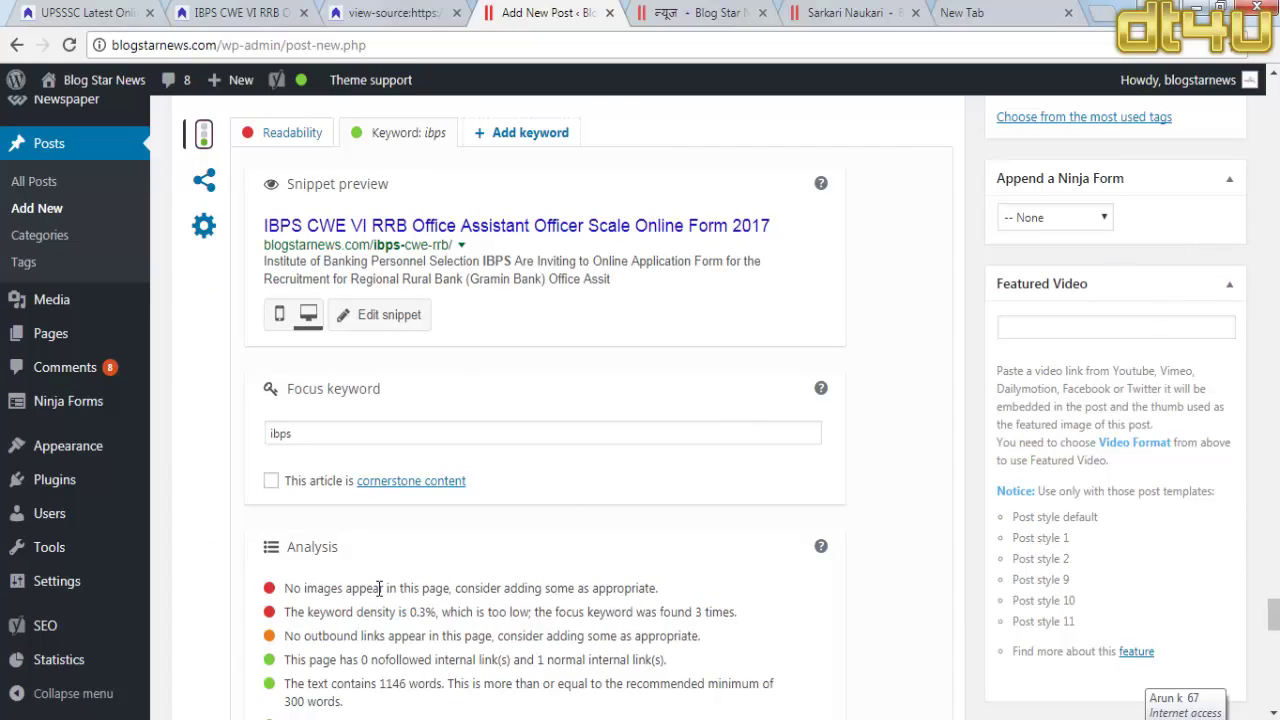
scroll(1210, 367, "up", 6)
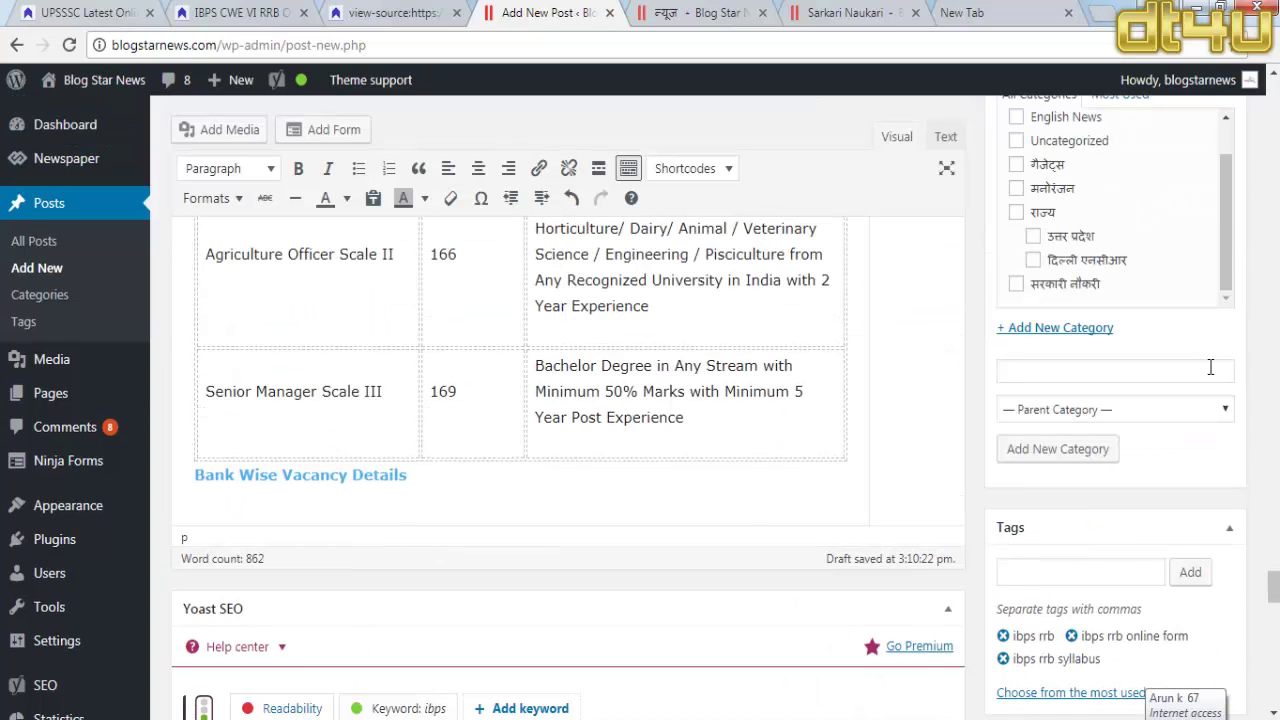
Step: Publish the IBPS RRB post and return to its edit page
scroll(1240, 390, "up", 6)
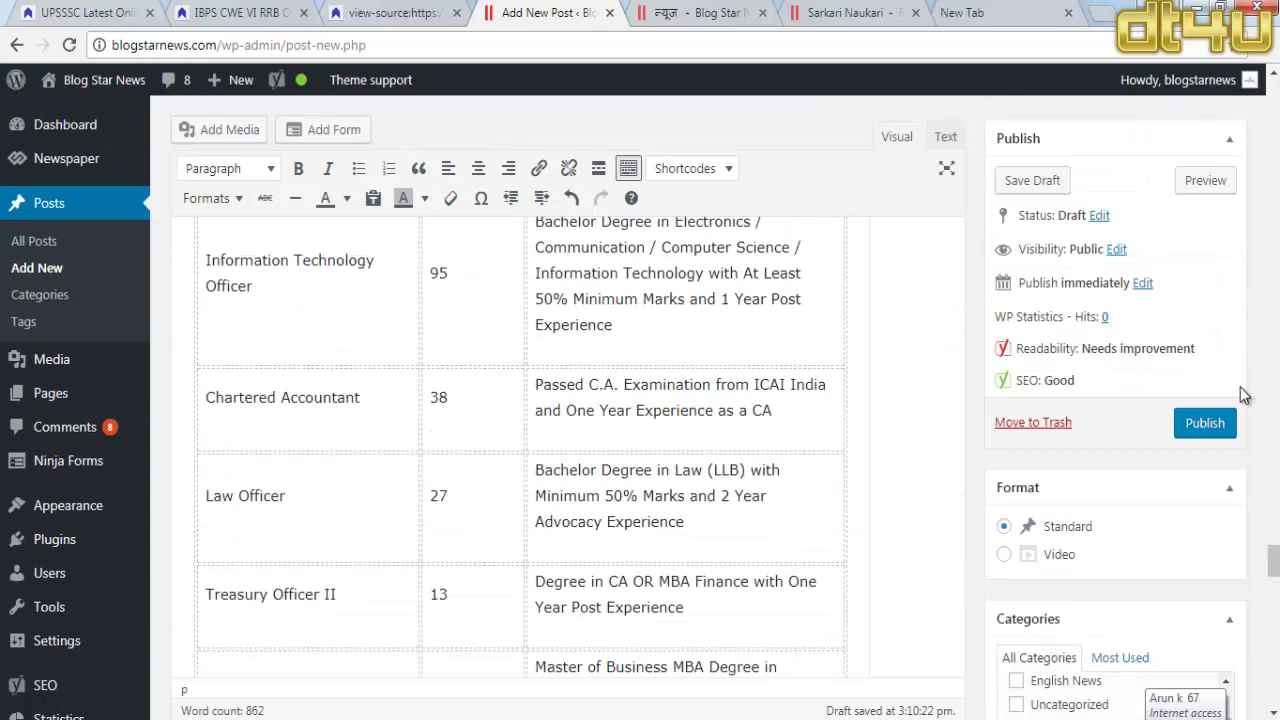
left_click(1205, 423)
left_click(694, 12)
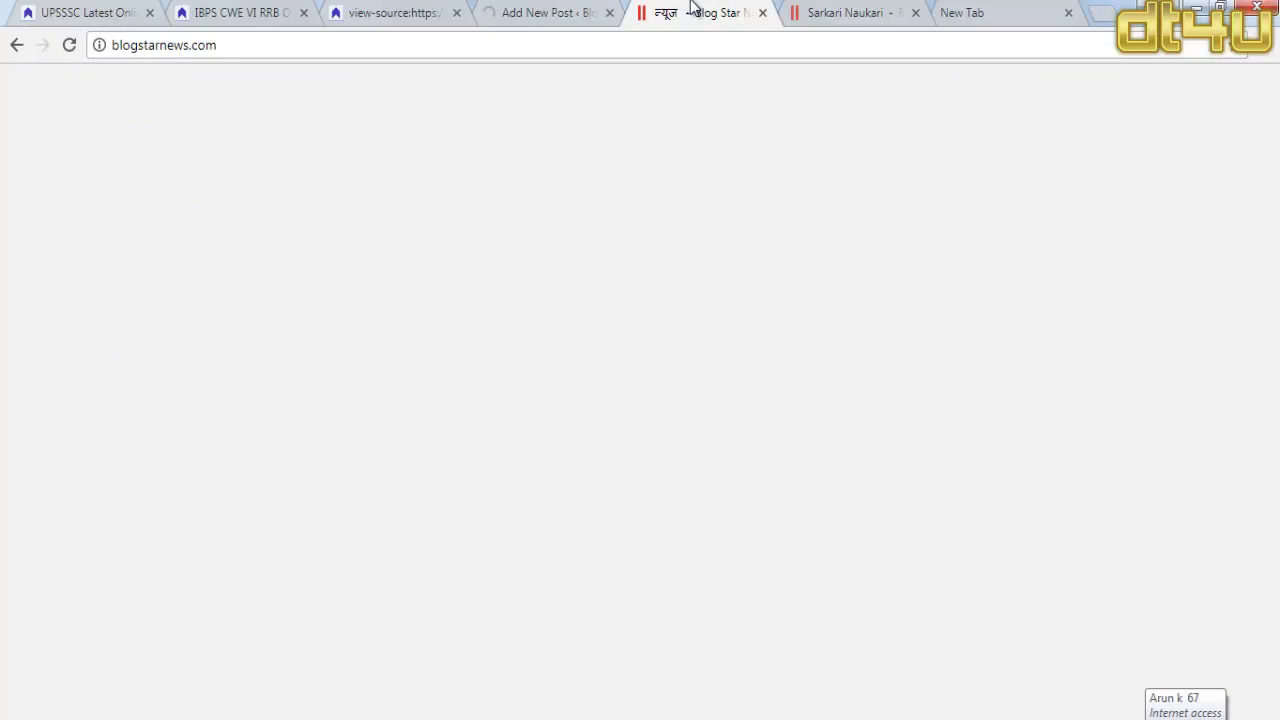
left_click(535, 10)
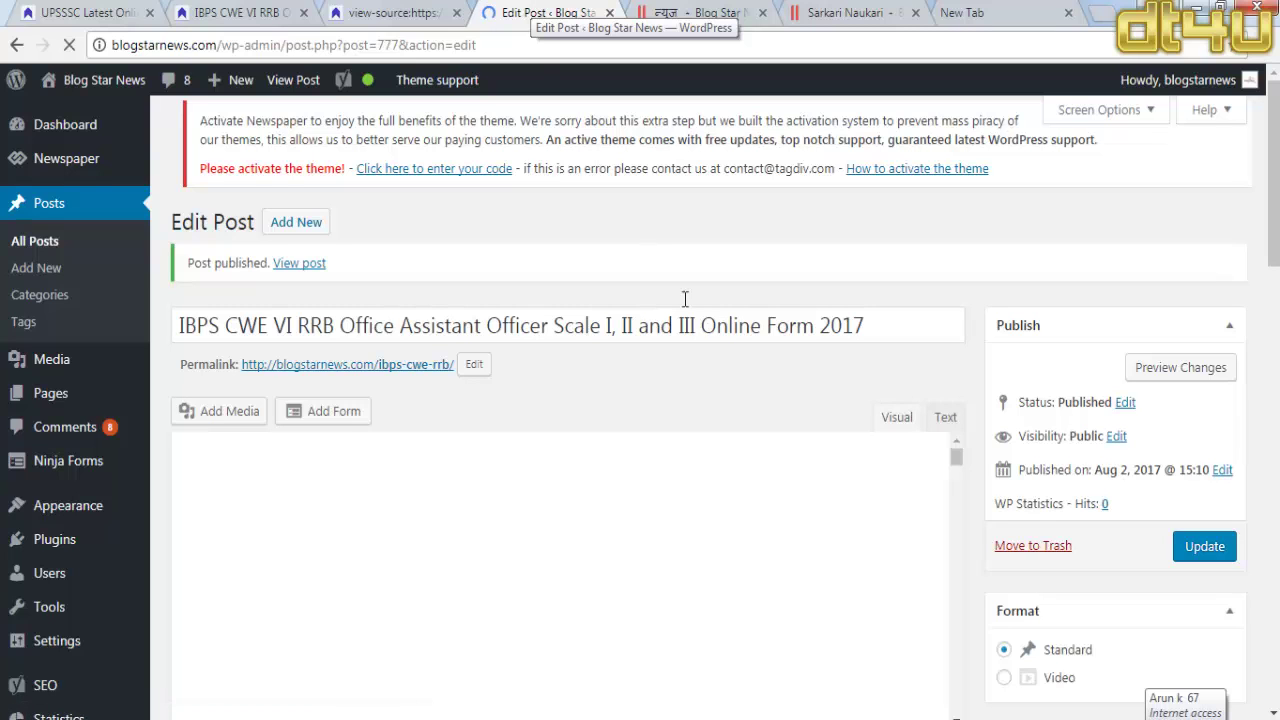
Step: Review the published post's content in the editor and its Yoast SEO analysis, especially the item about images
scroll(706, 363, "down", 2)
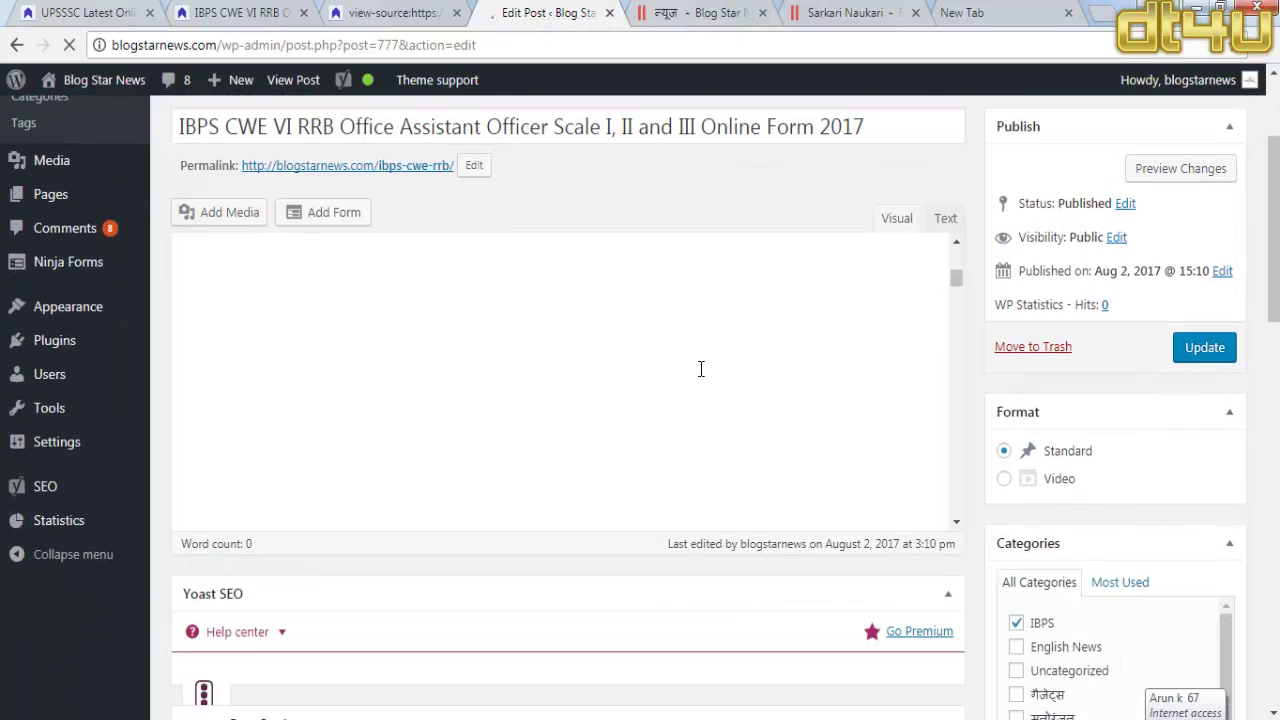
scroll(1242, 510, "up", 2)
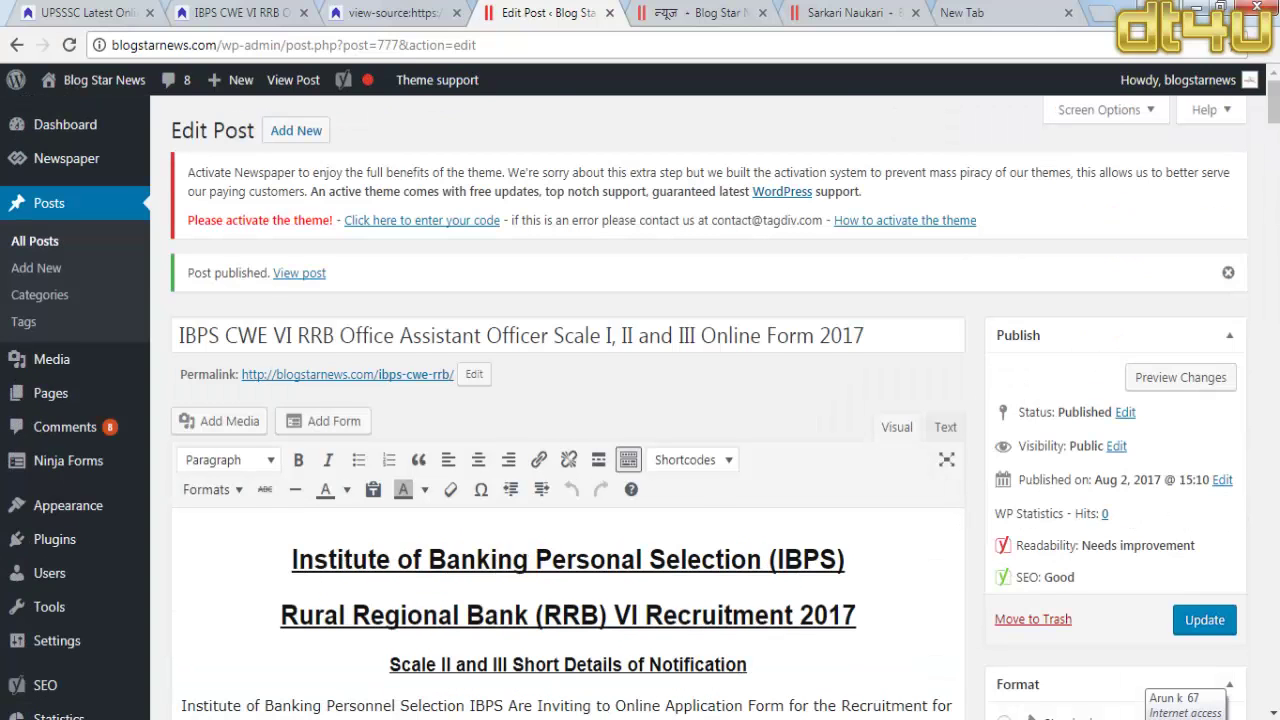
scroll(568, 450, "down", 20)
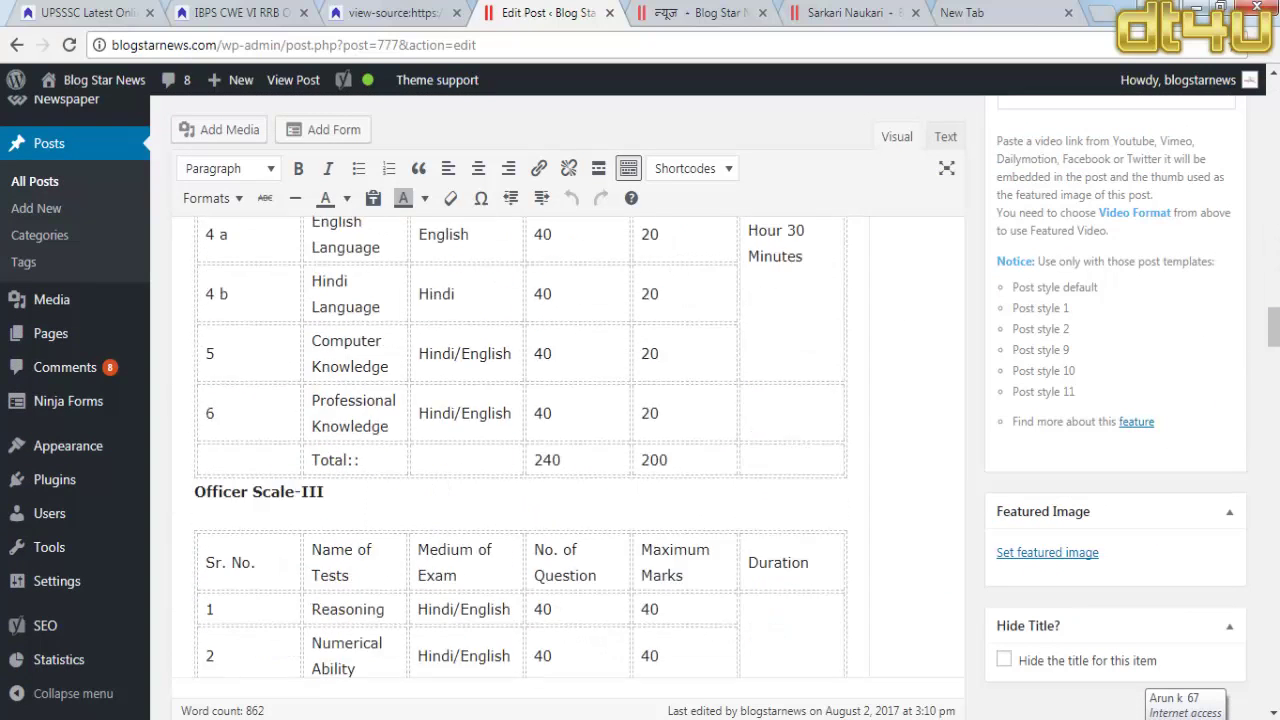
scroll(520, 450, "down", 20)
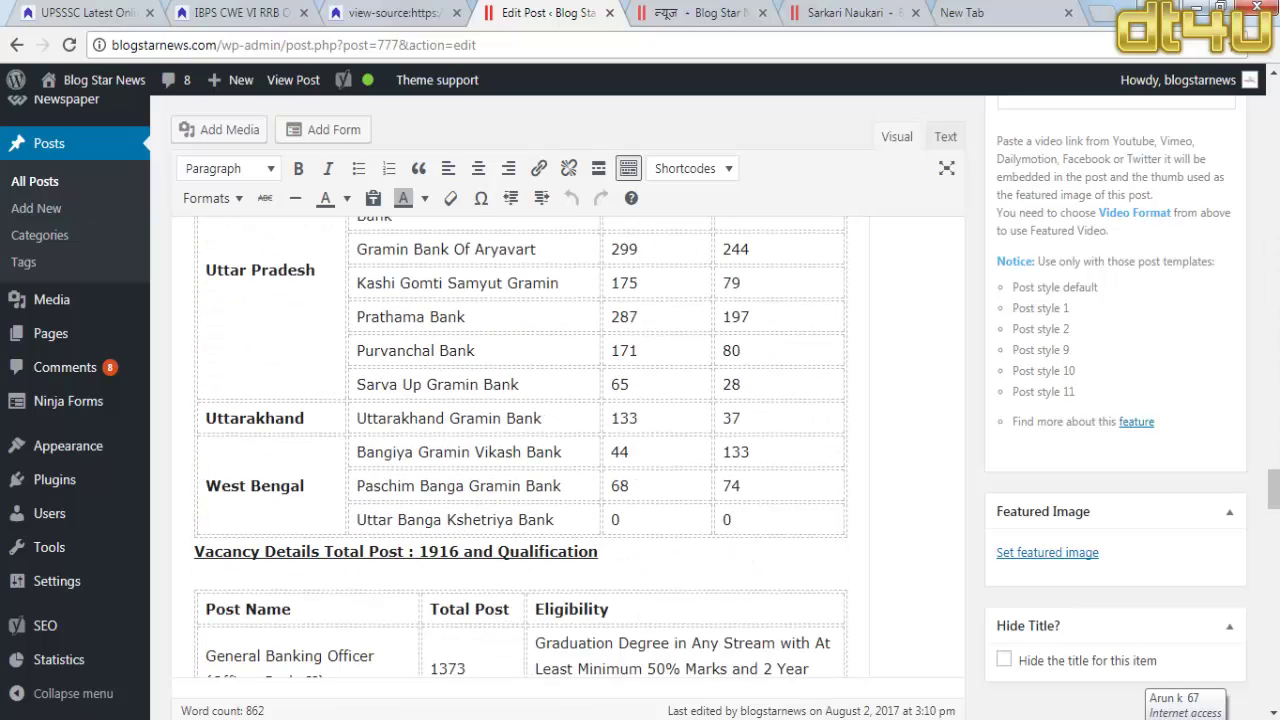
scroll(568, 400, "down", 10)
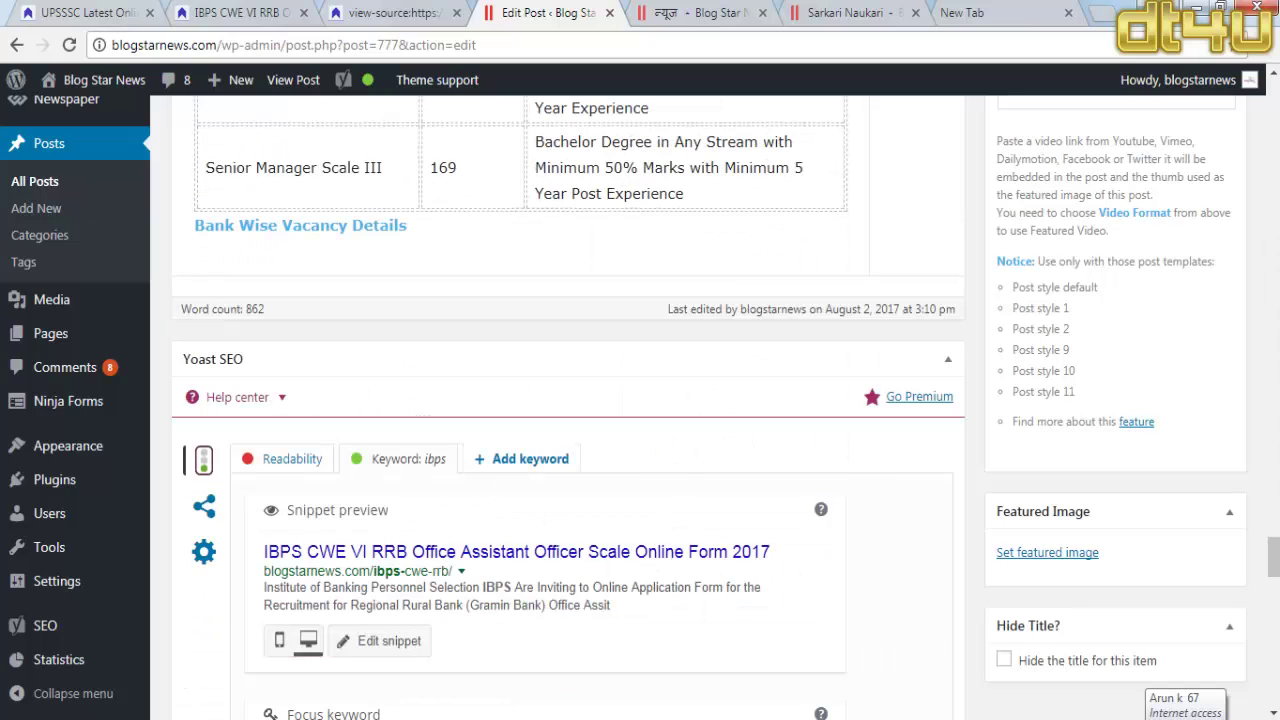
scroll(226, 314, "down", 6)
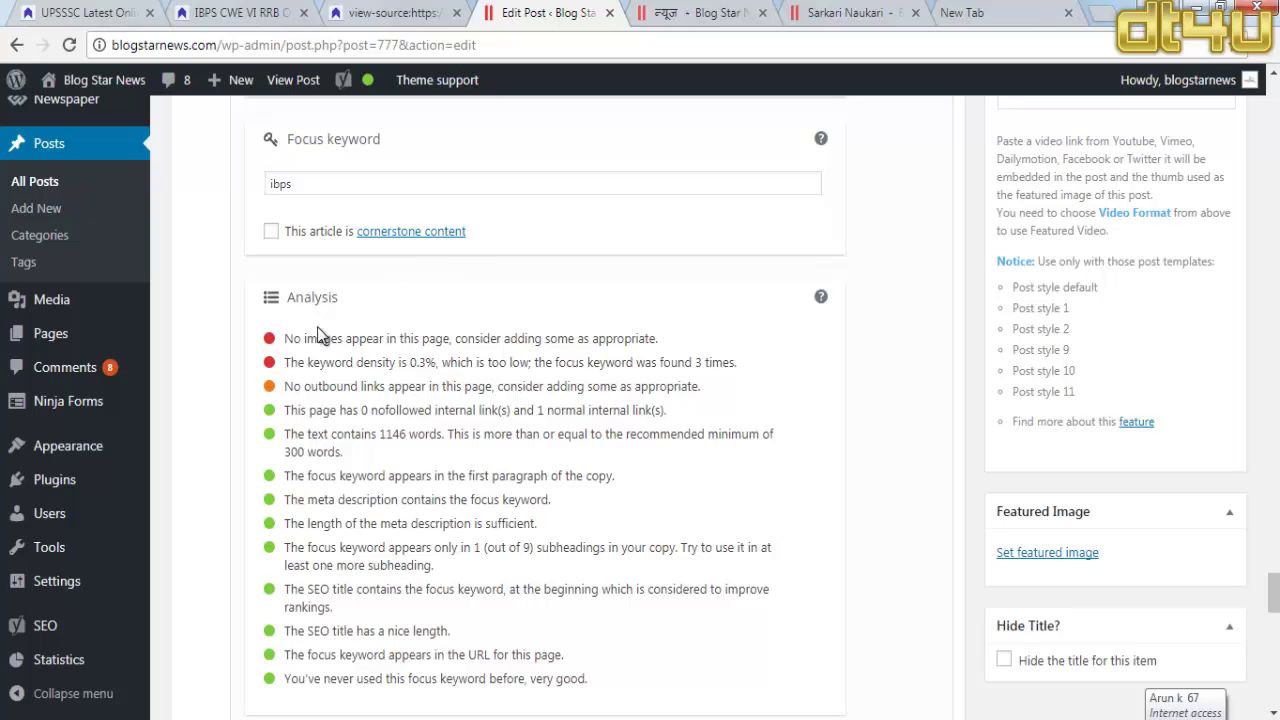
left_click_drag(292, 338, 513, 333)
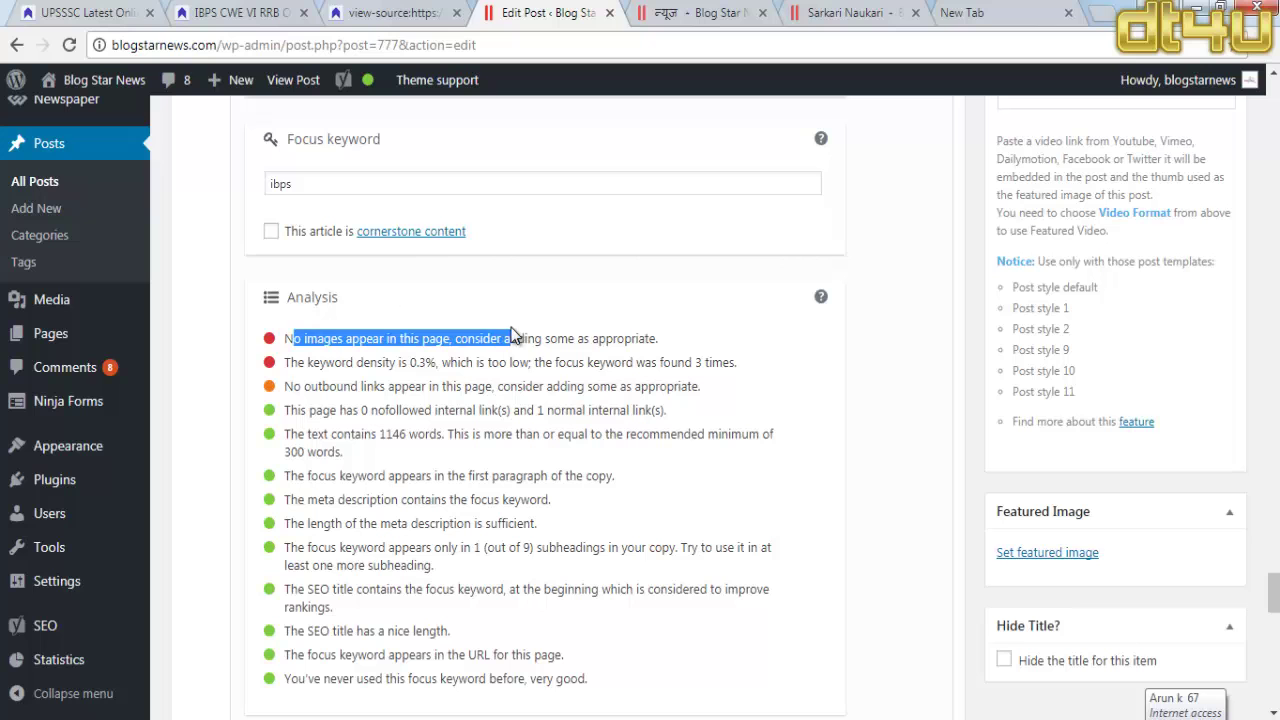
left_click(884, 343)
Step: Set biharpolice2017.jpg from the media library as the post's featured image and recheck the image item in the SEO analysis
scroll(1160, 462, "up", 6)
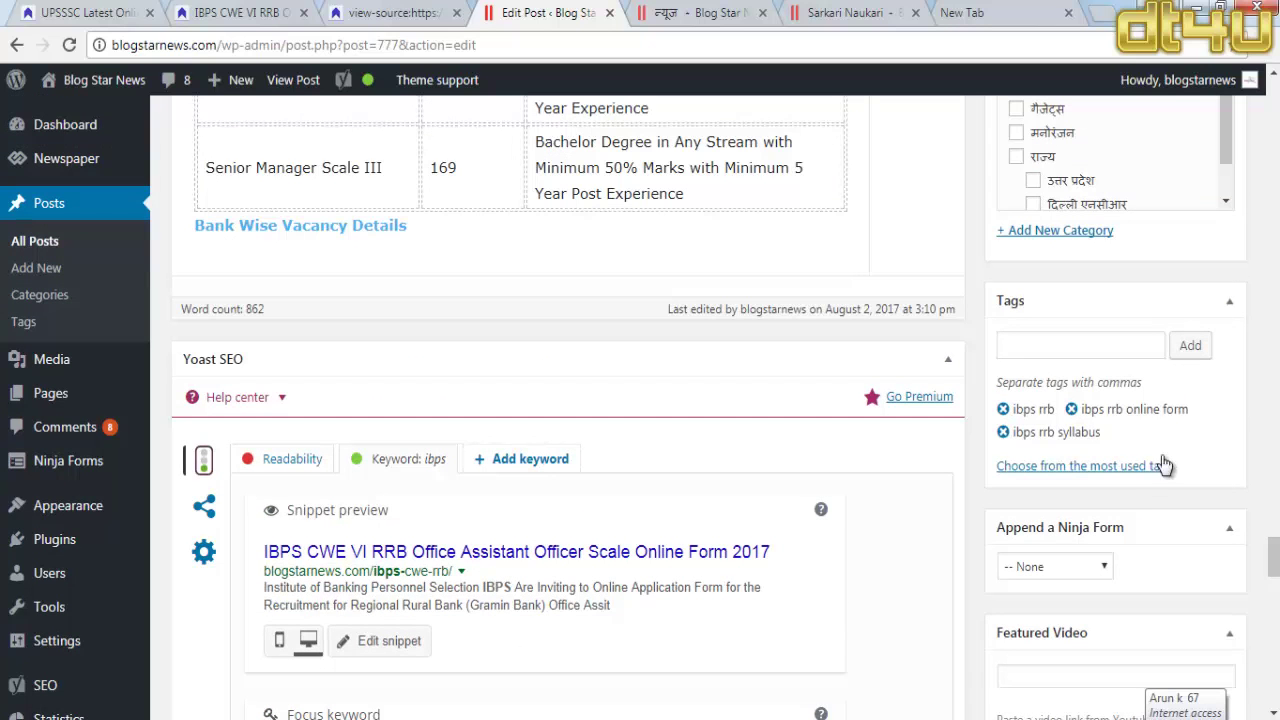
scroll(1266, 600, "down", 6)
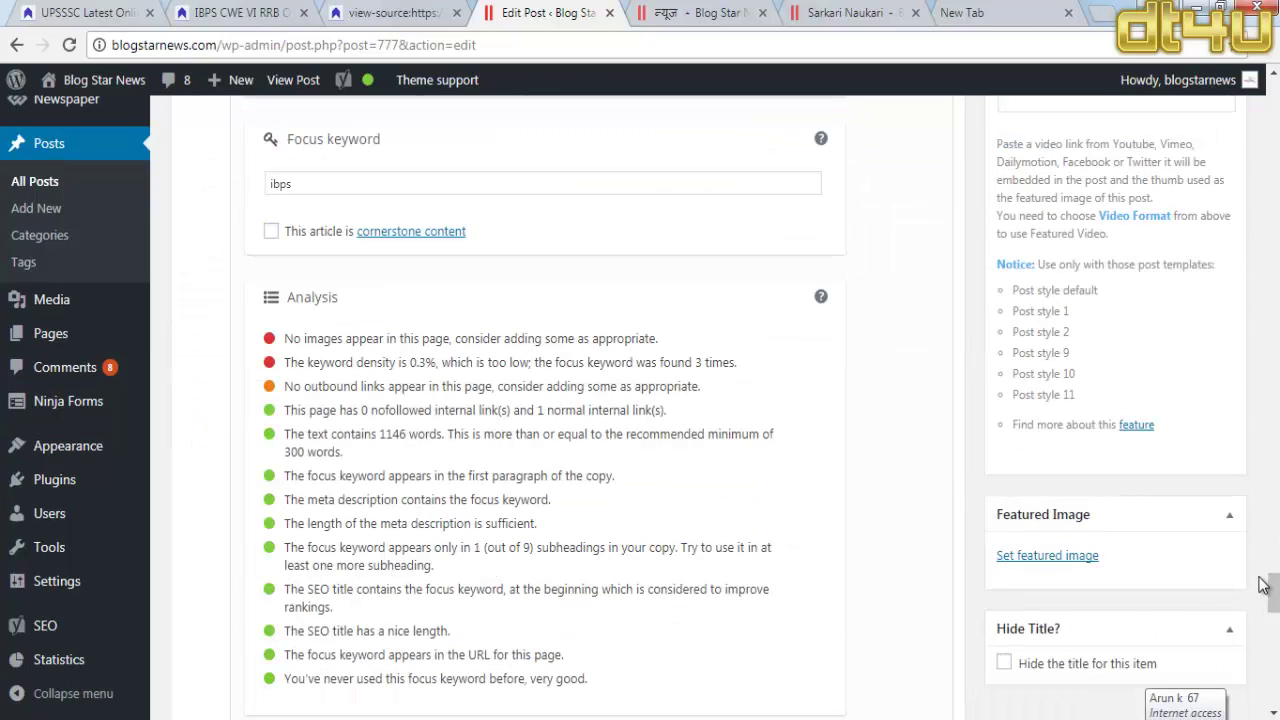
left_click(1035, 555)
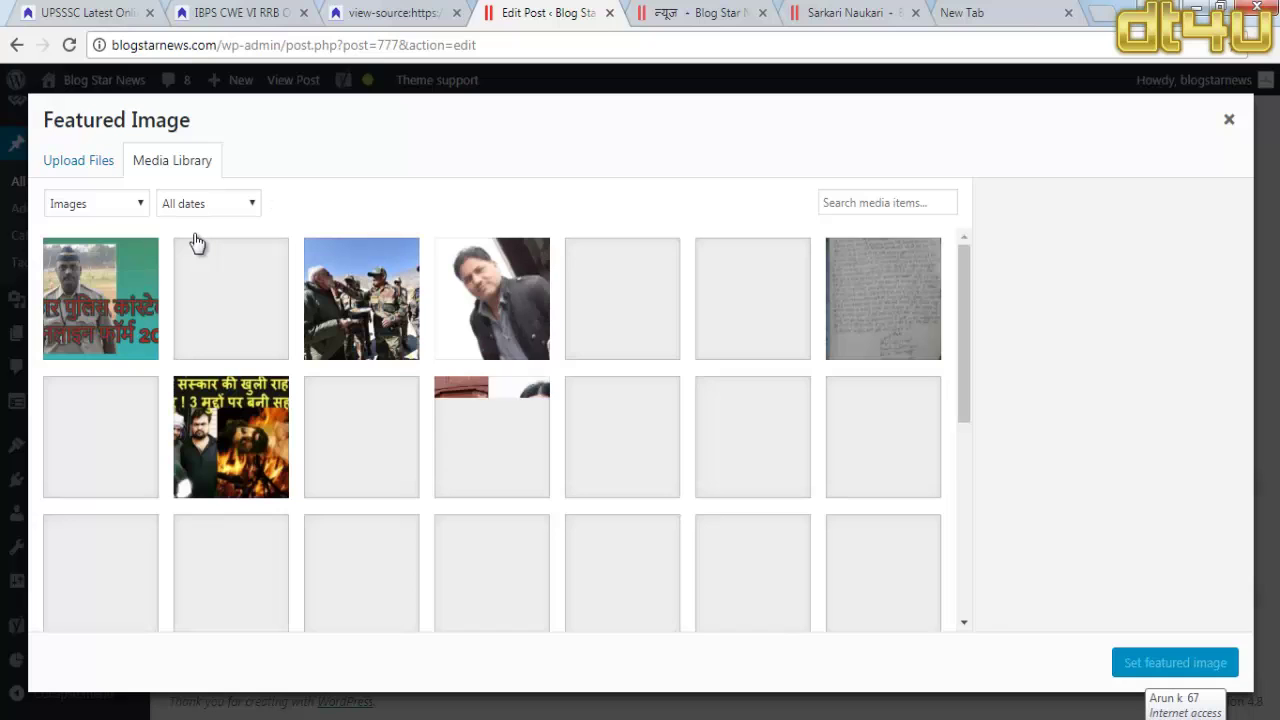
left_click(88, 300)
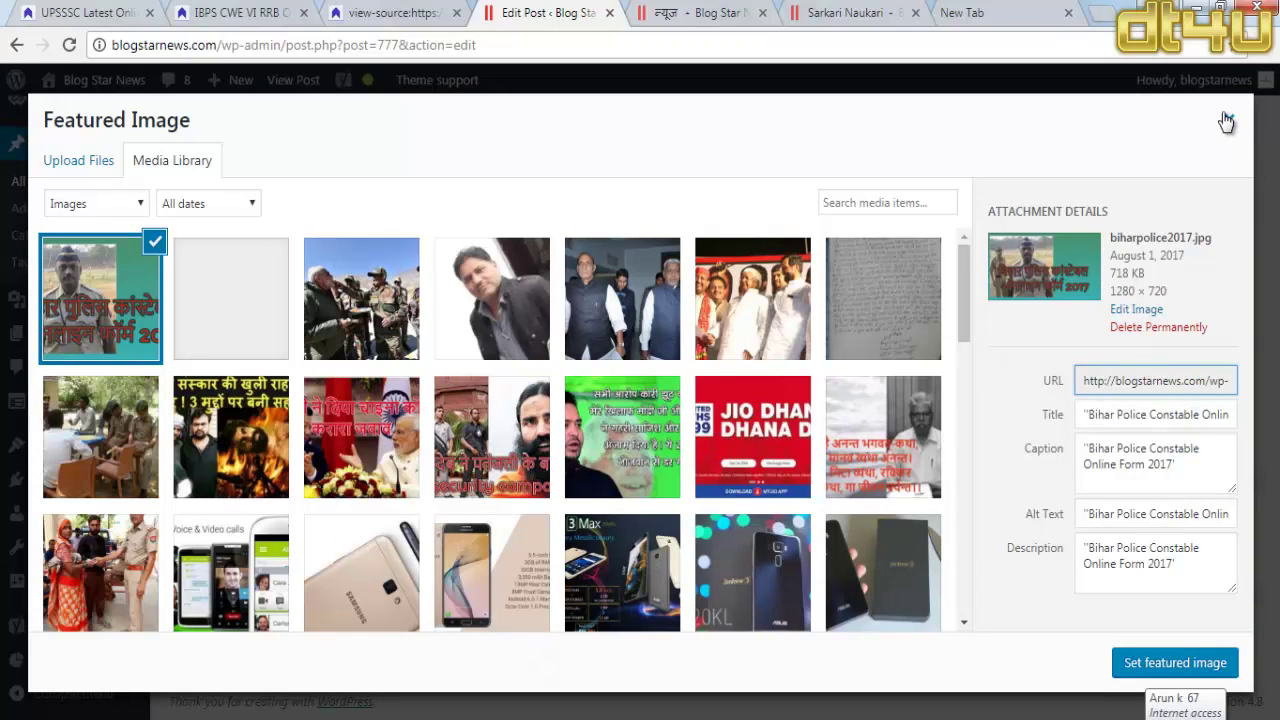
left_click(1150, 668)
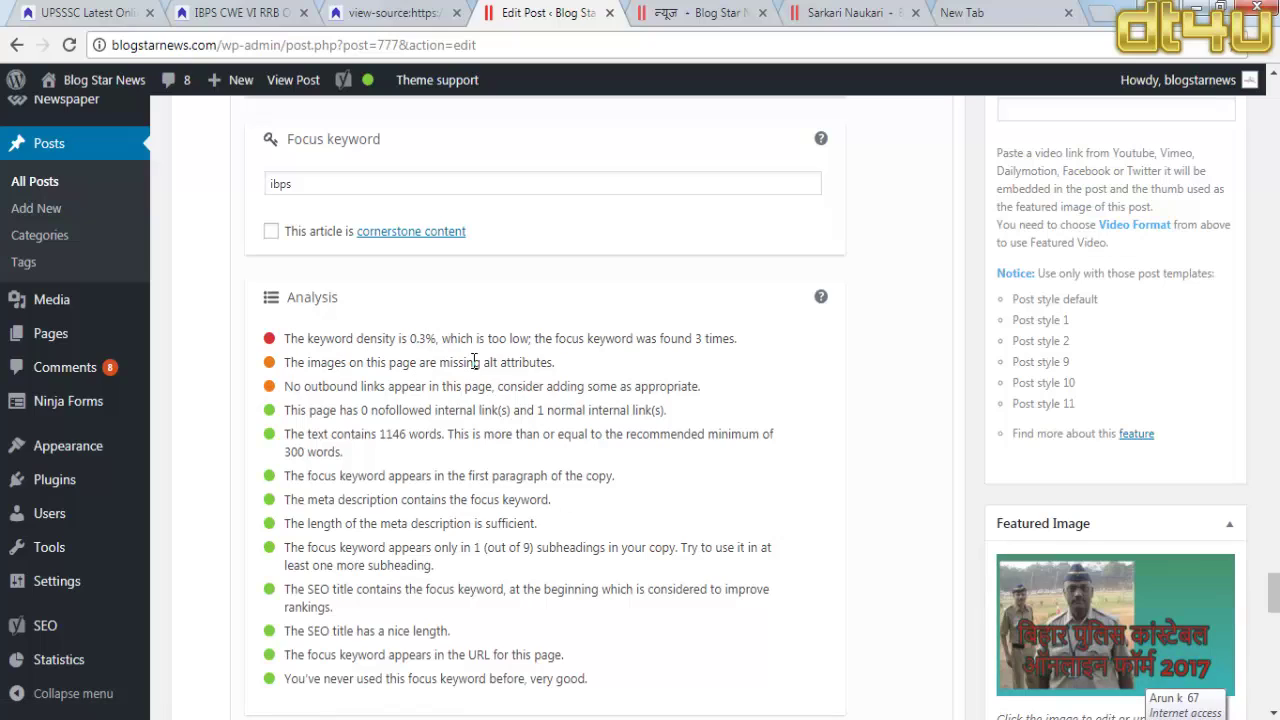
left_click_drag(473, 362, 578, 370)
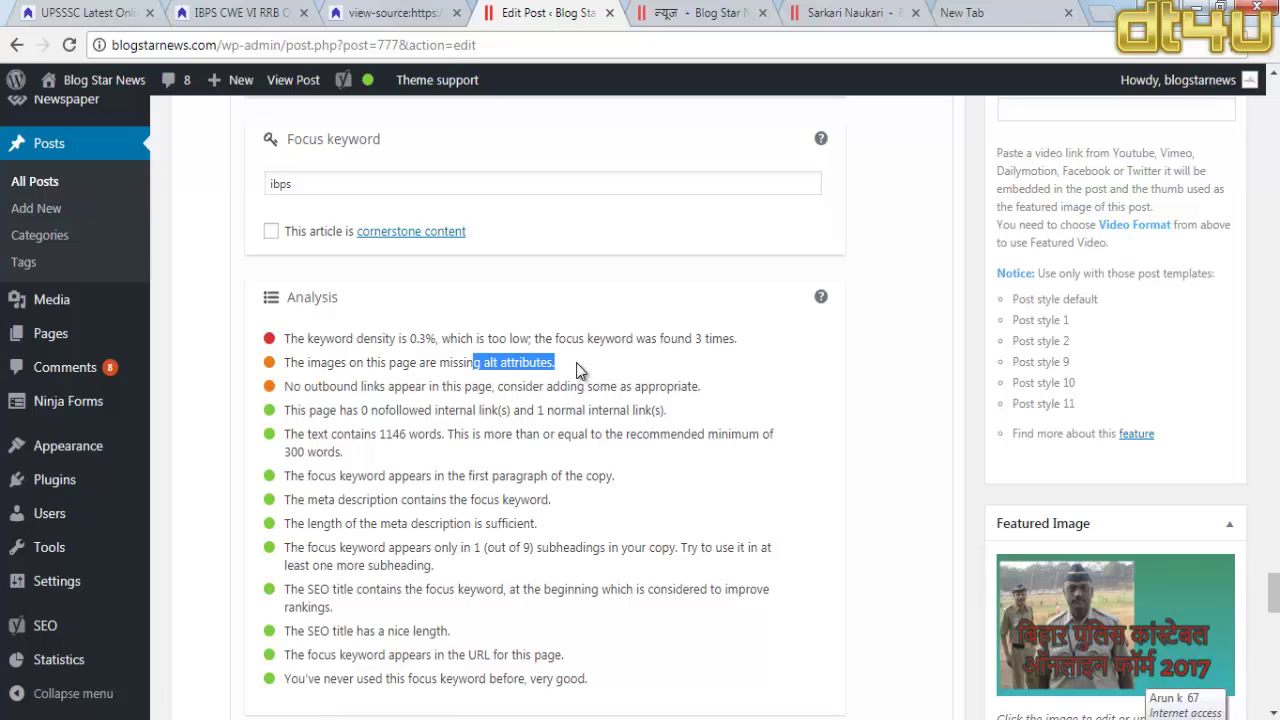
left_click(570, 365)
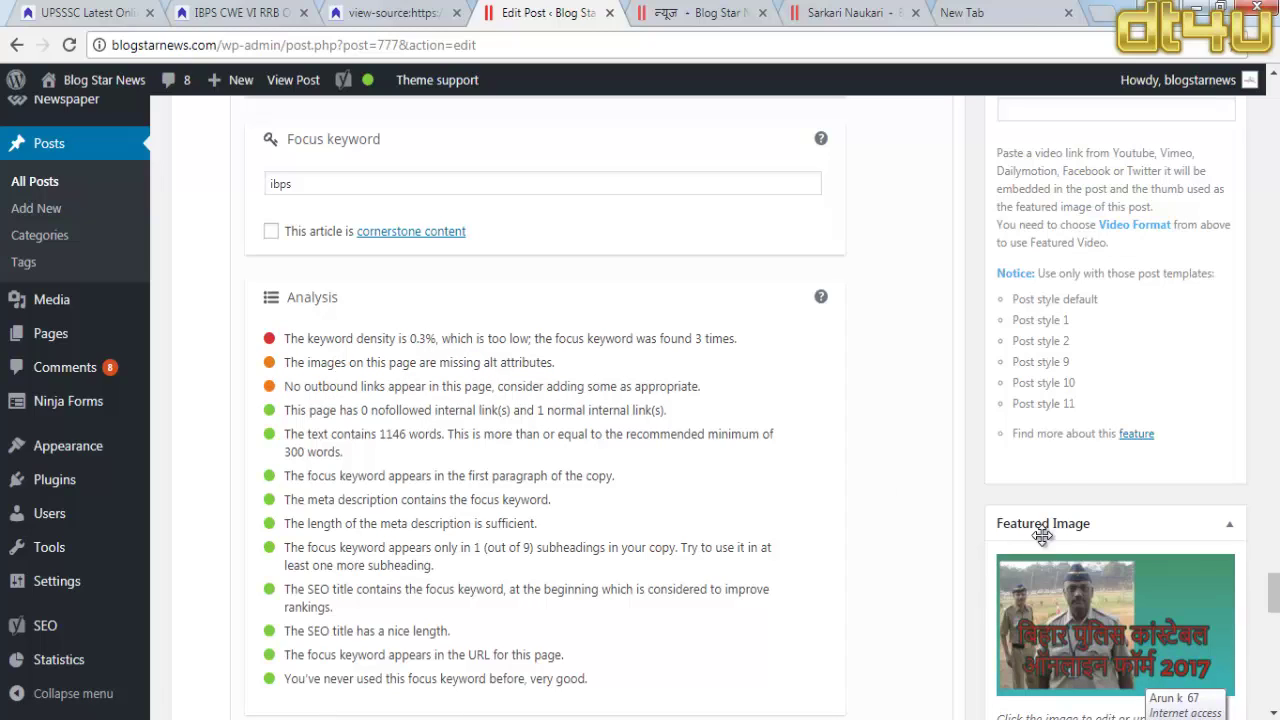
Step: Update the published post to save the new featured image
left_click_drag(1273, 594, 1273, 530)
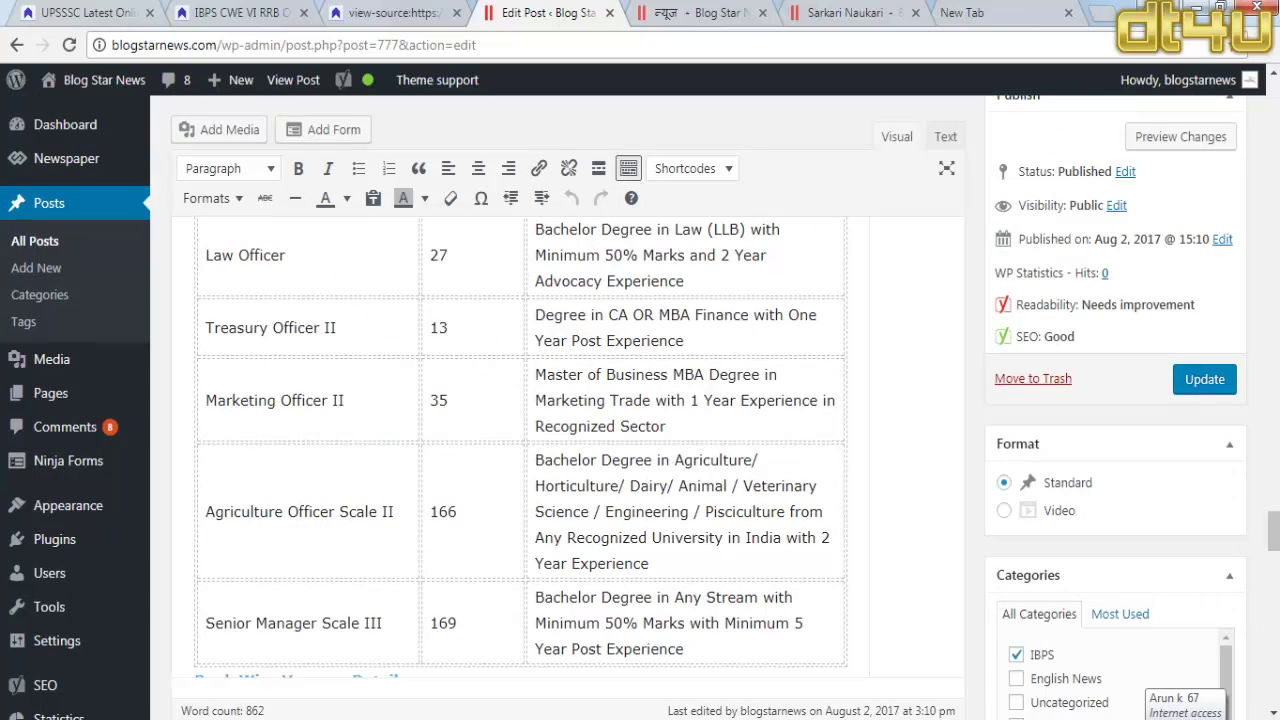
scroll(1250, 460, "up", 5)
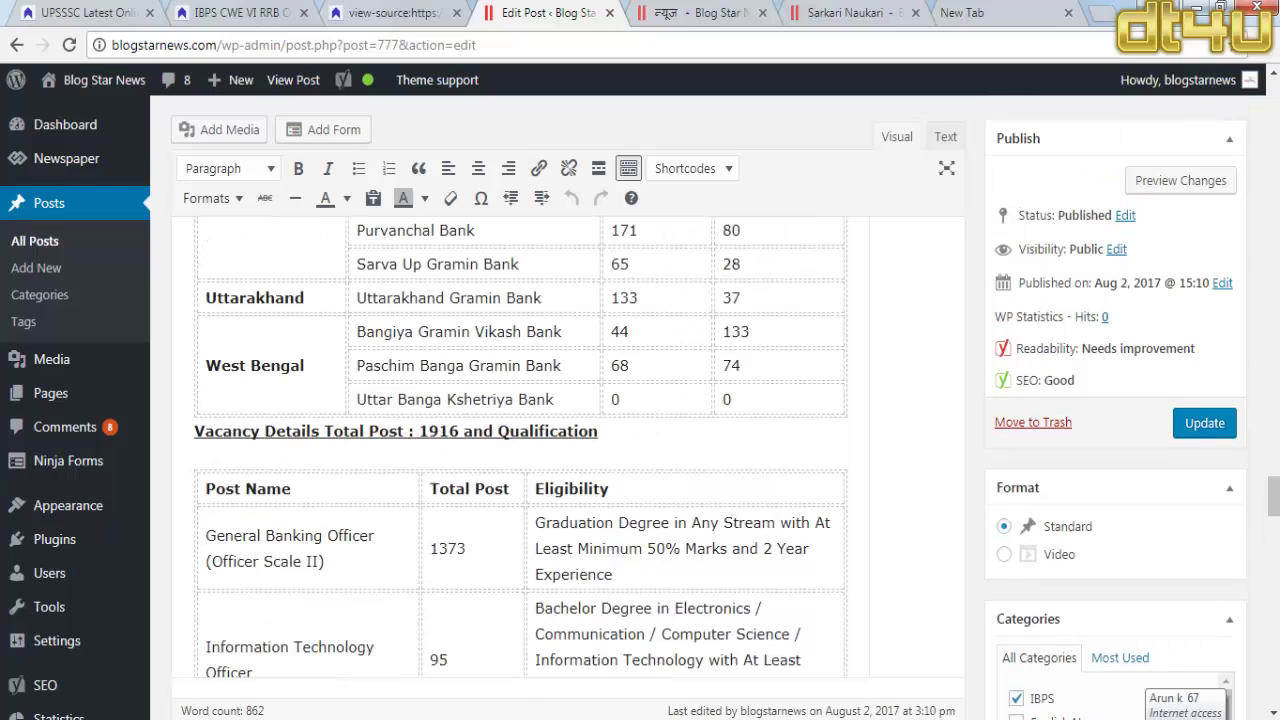
left_click(1203, 425)
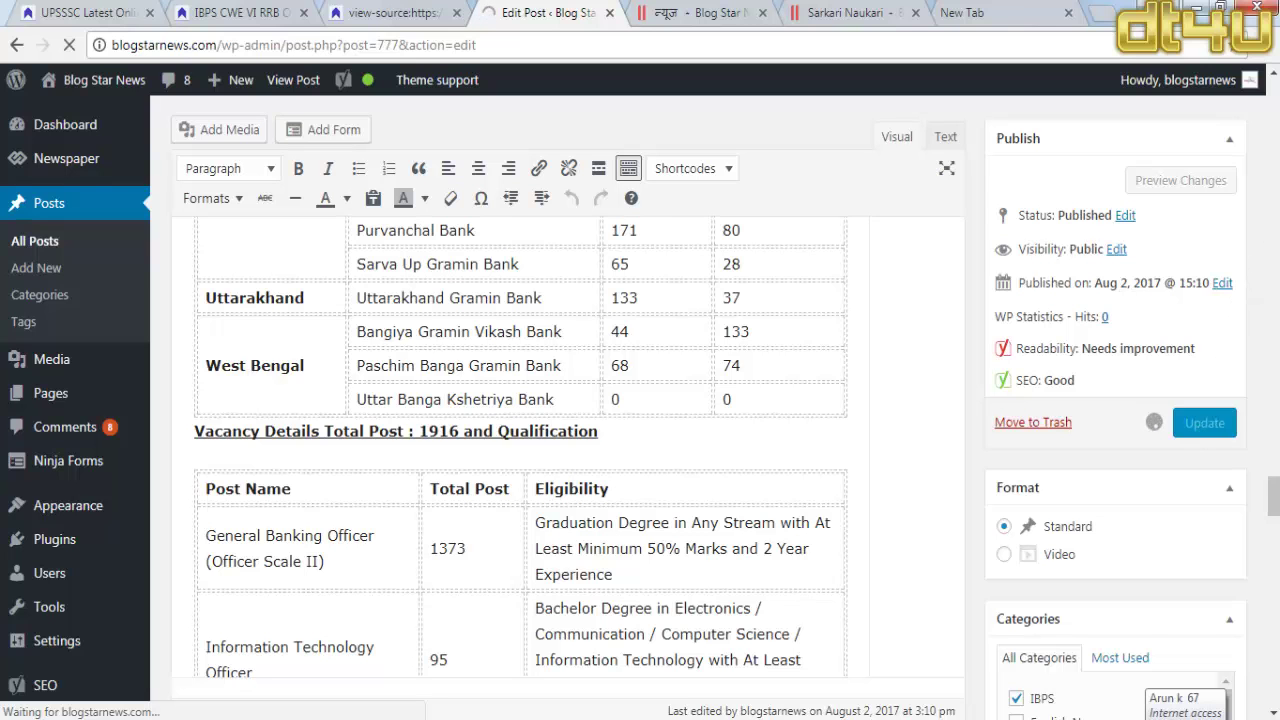
scroll(521, 450, "down", 10)
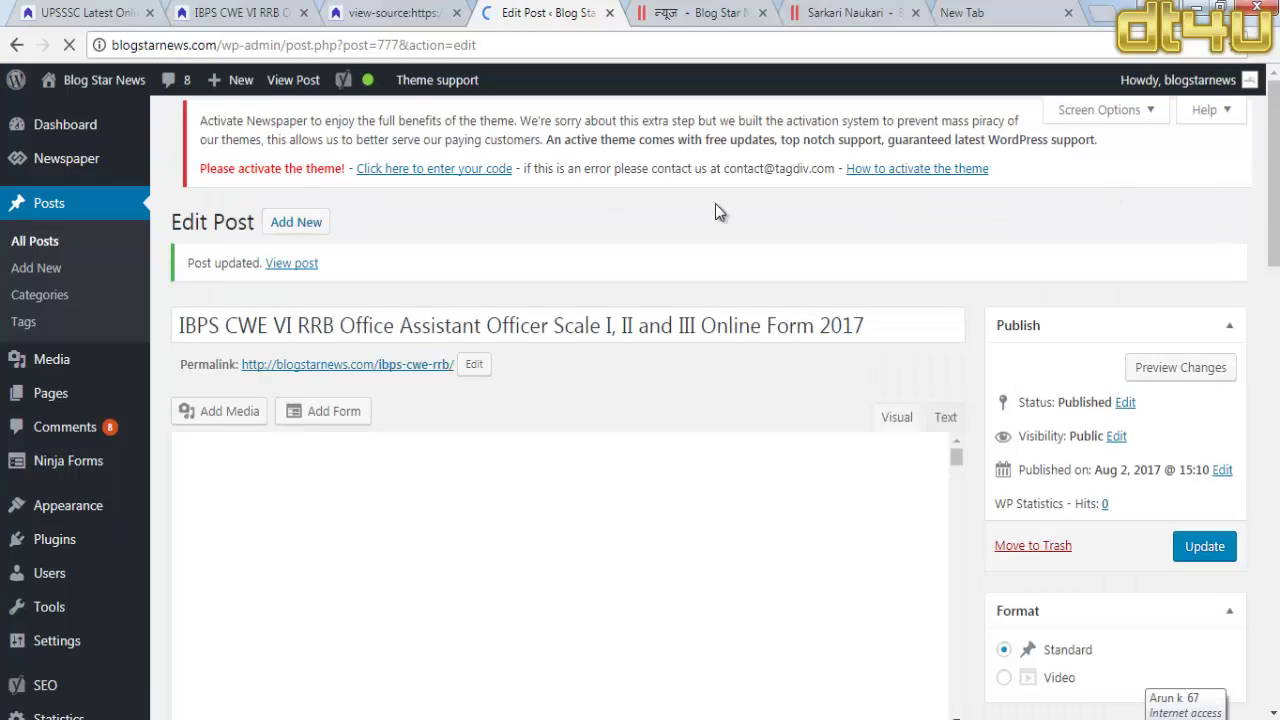
Step: Open the updated post's live page in a new browser tab and switch to it
right_click(286, 270)
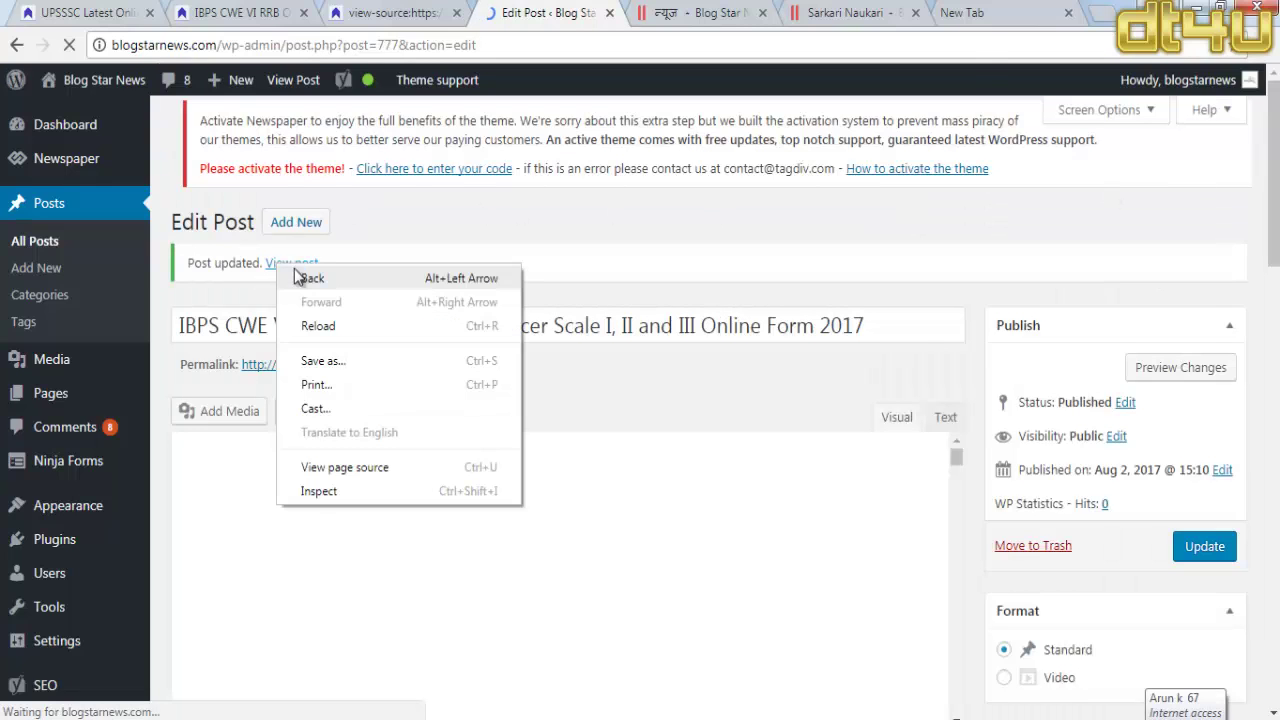
left_click(494, 6)
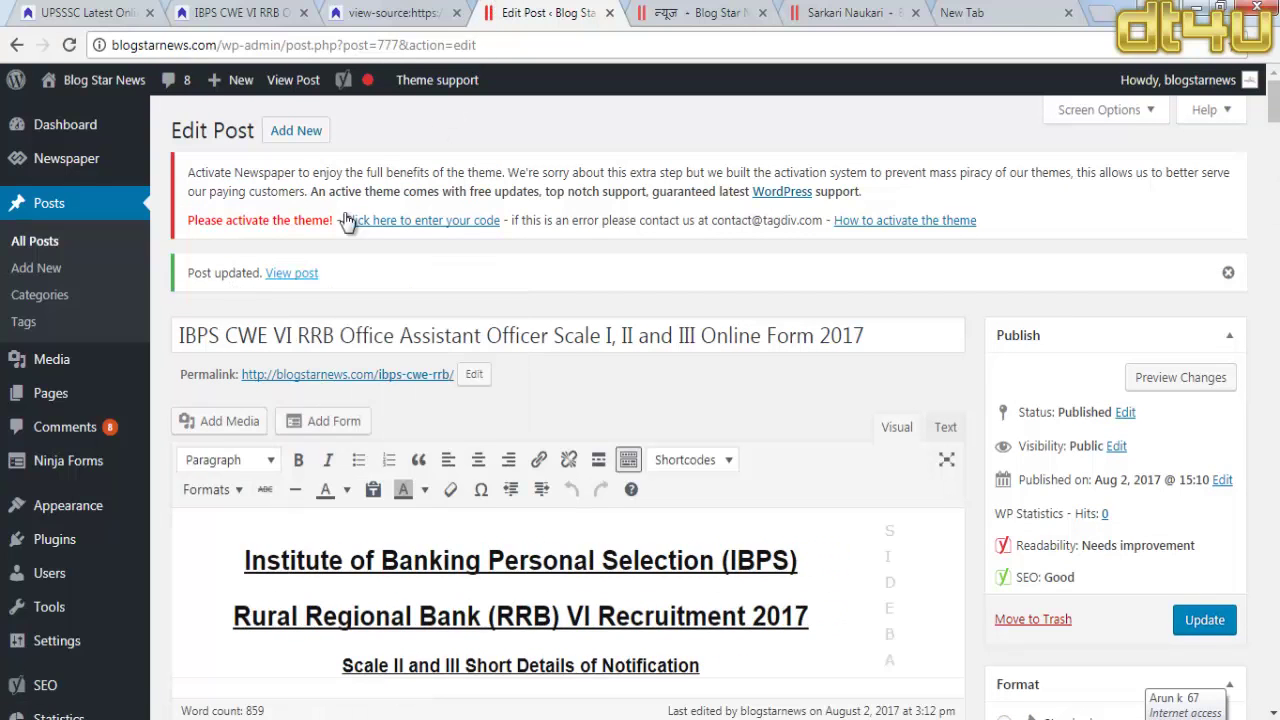
right_click(306, 276)
left_click(322, 288)
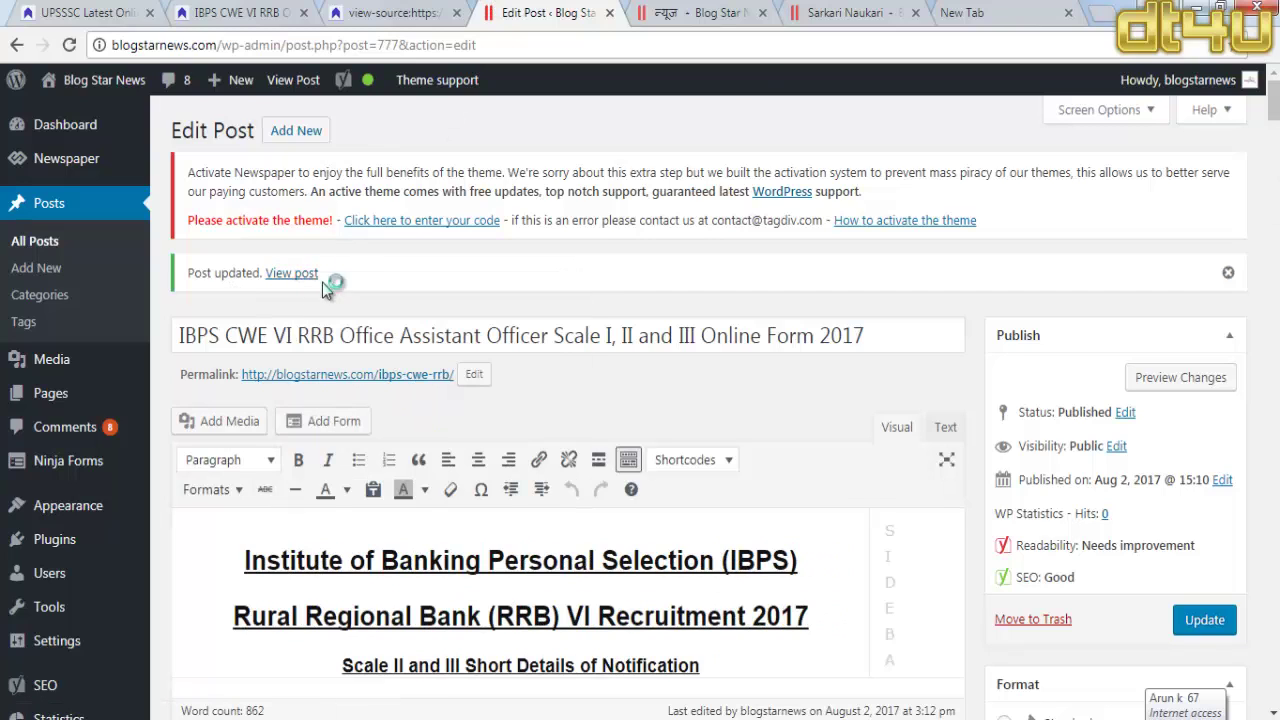
left_click(598, 13)
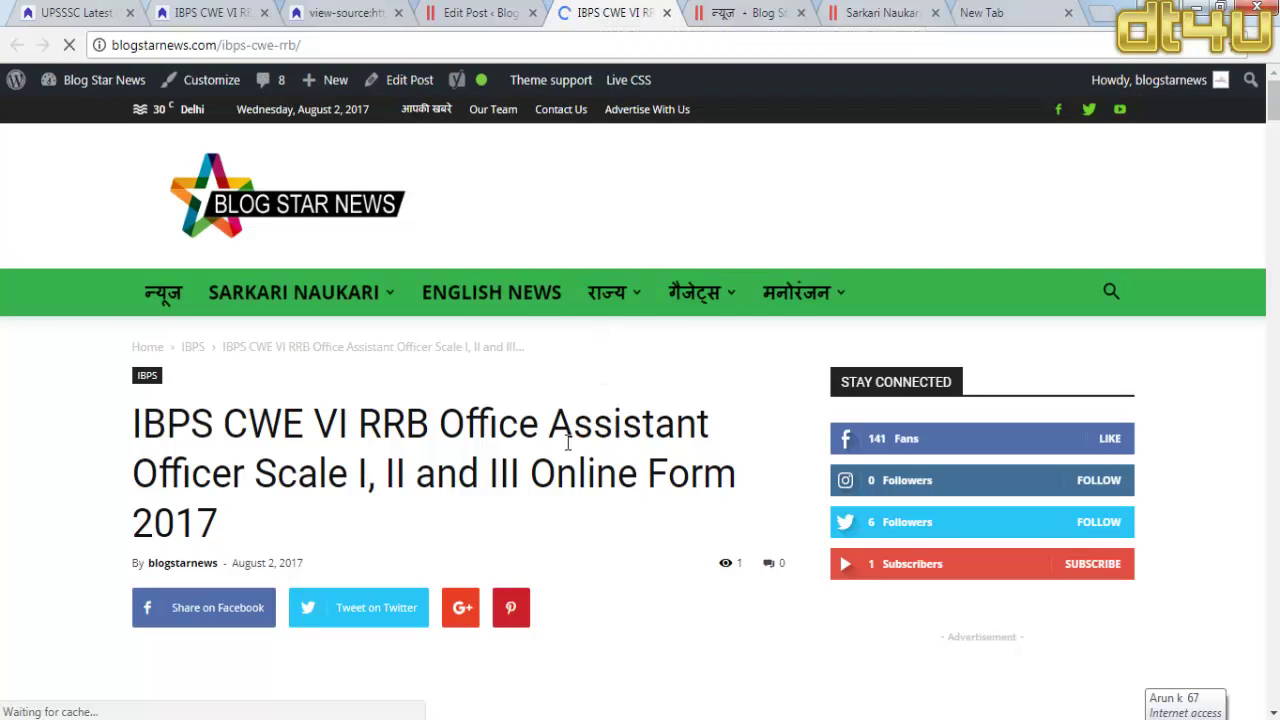
Step: Examine the live post from top to bottom, checking the featured image, headings, lists, exam and vacancy tables, and tags
scroll(418, 468, "down", 1)
scroll(418, 465, "down", 8)
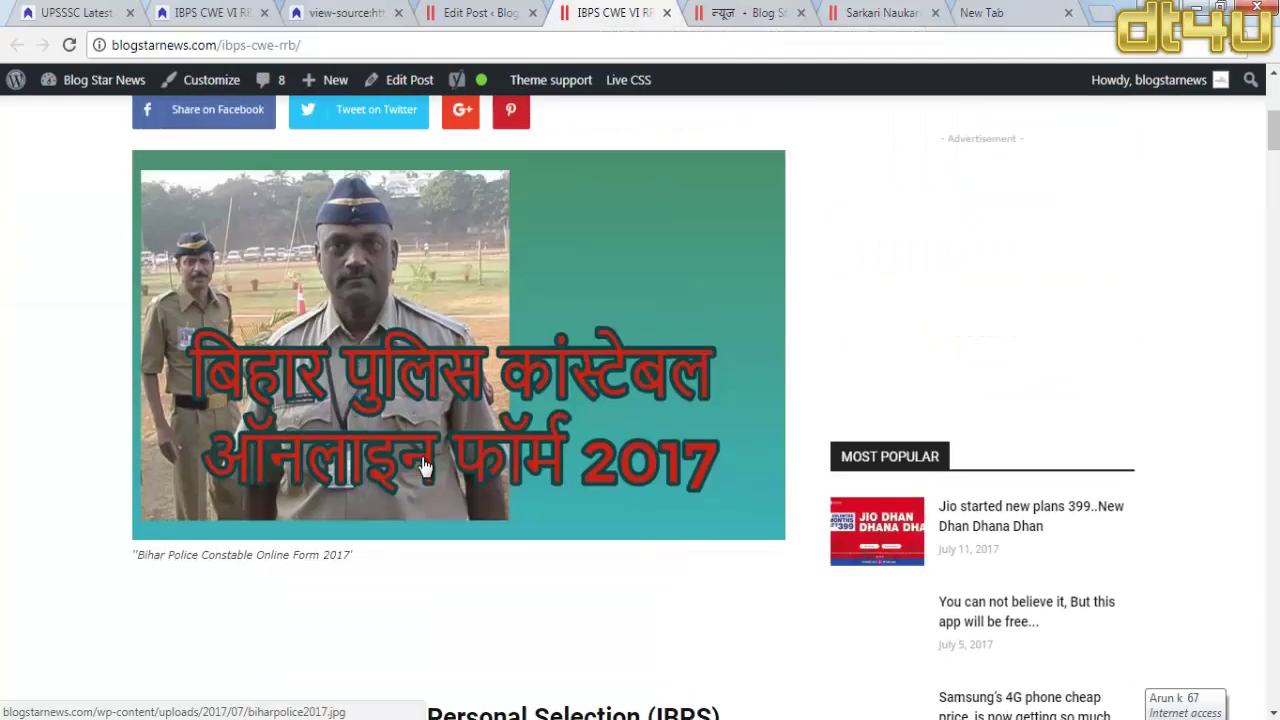
scroll(418, 468, "down", 12)
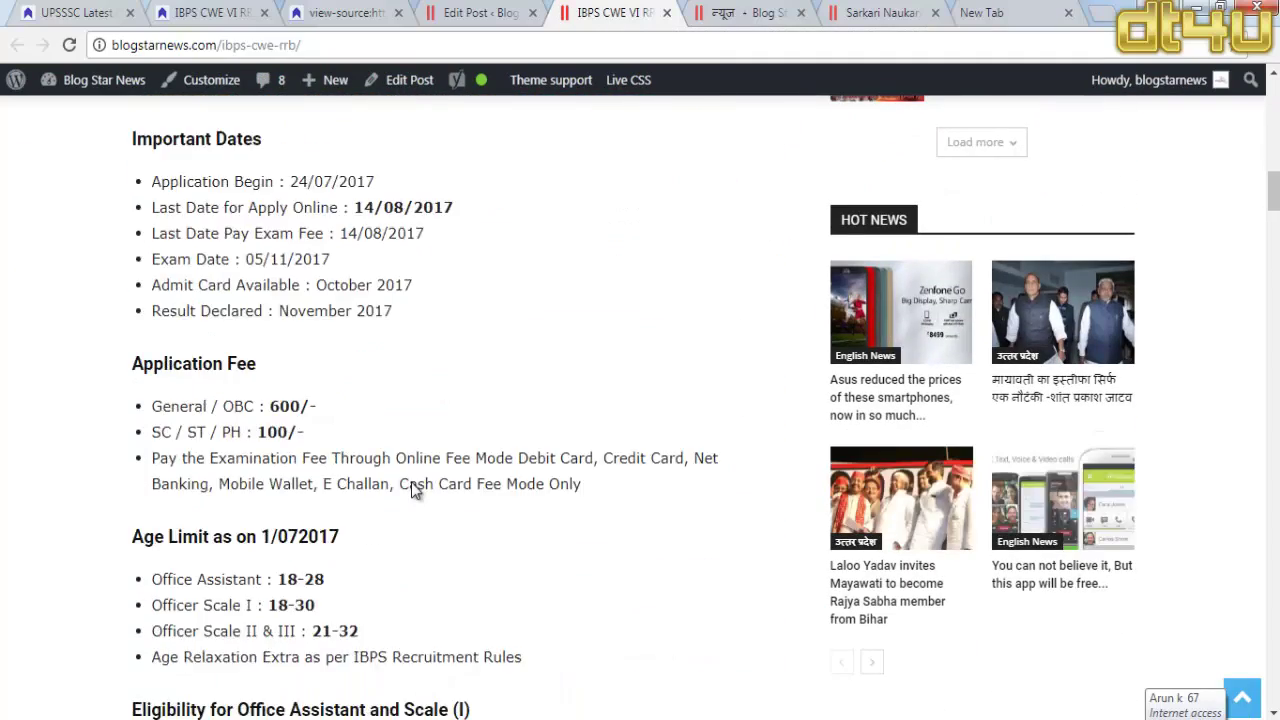
scroll(411, 488, "down", 11)
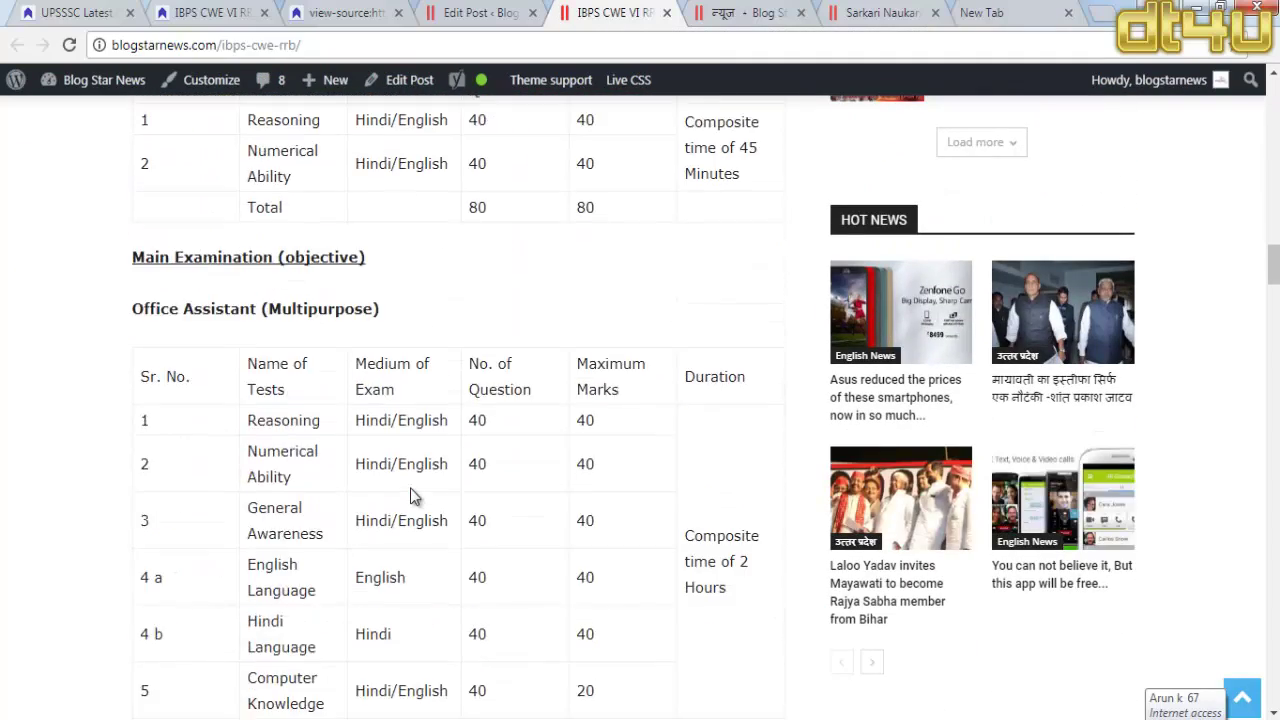
scroll(410, 488, "down", 14)
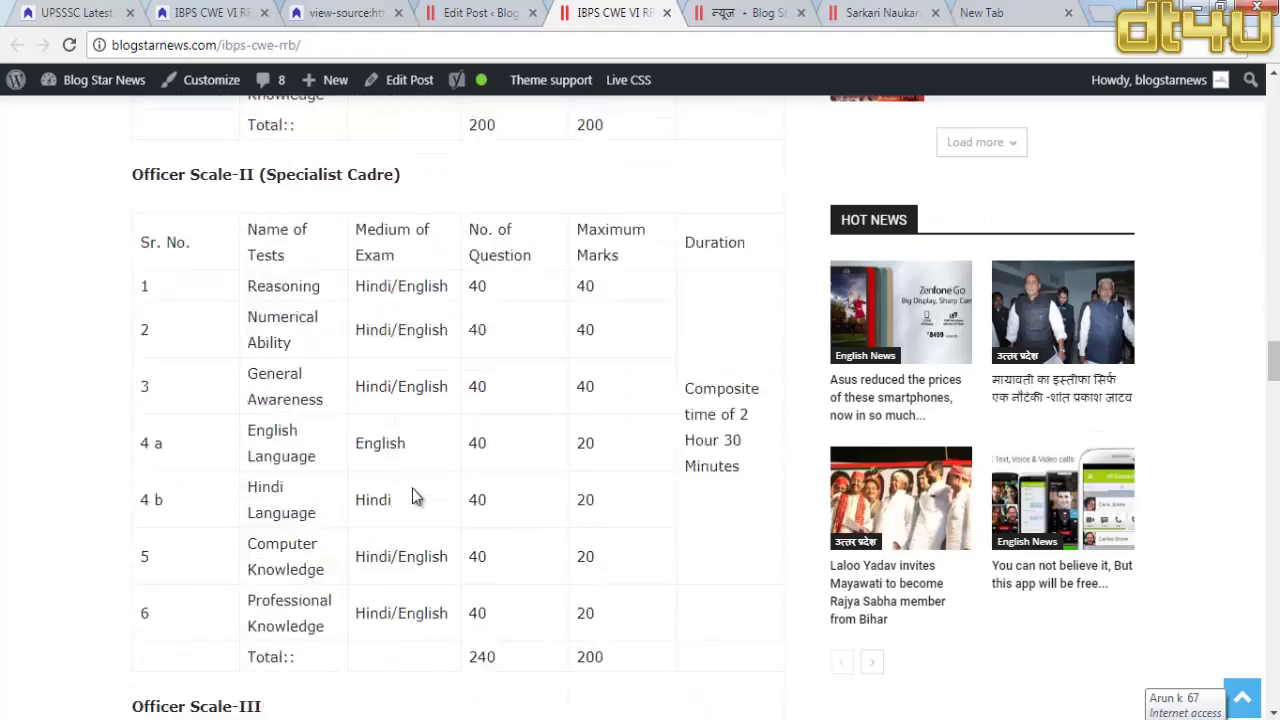
scroll(418, 491, "down", 20)
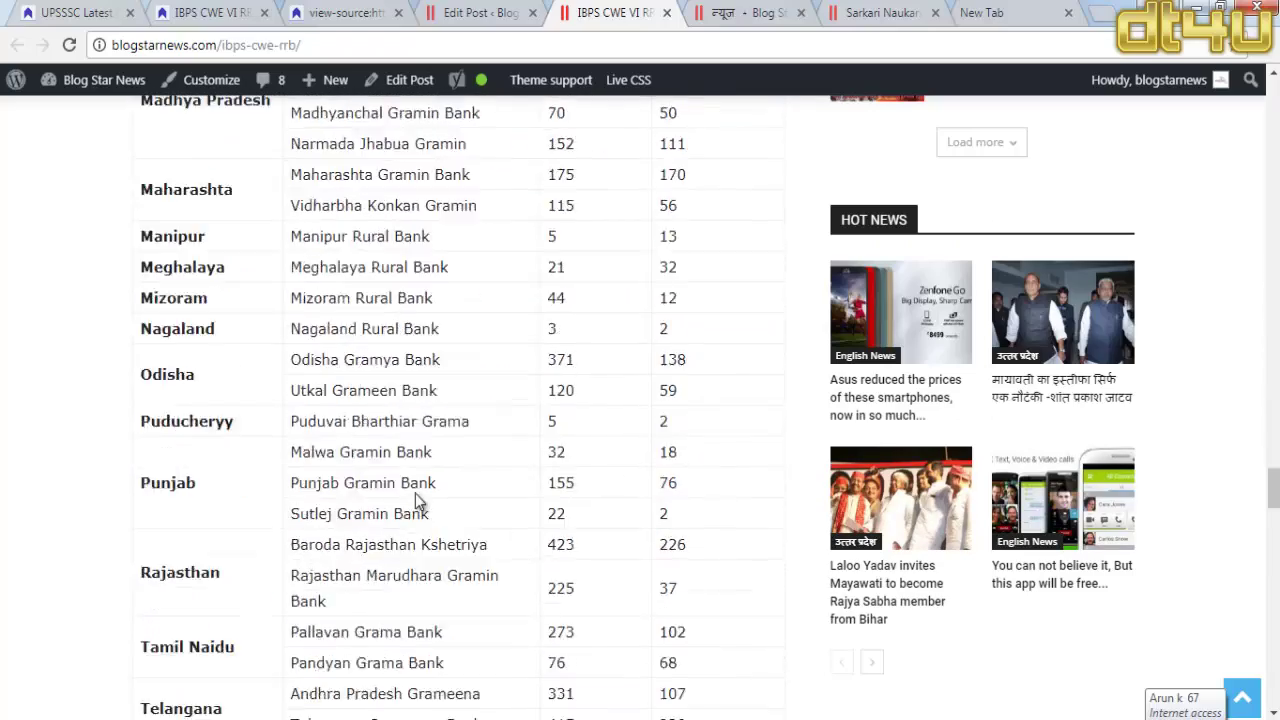
scroll(417, 494, "down", 6)
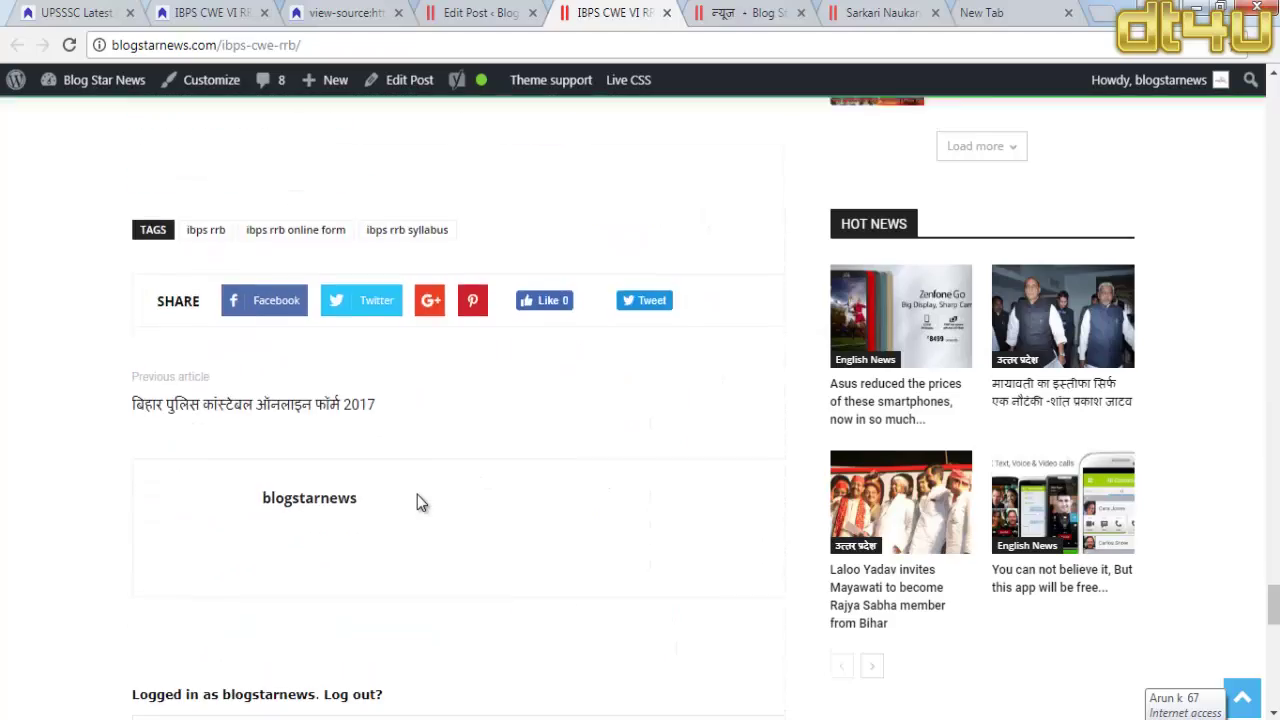
scroll(417, 494, "up", 4)
scroll(417, 494, "up", 20)
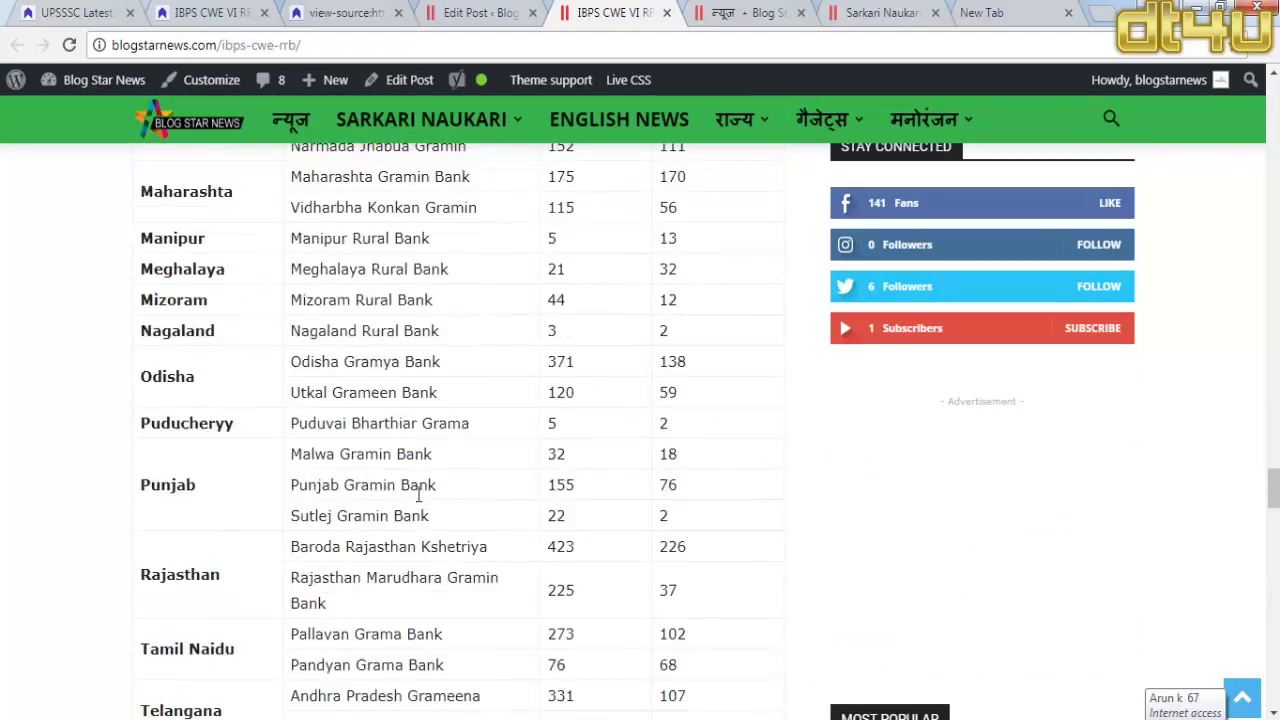
scroll(419, 494, "up", 20)
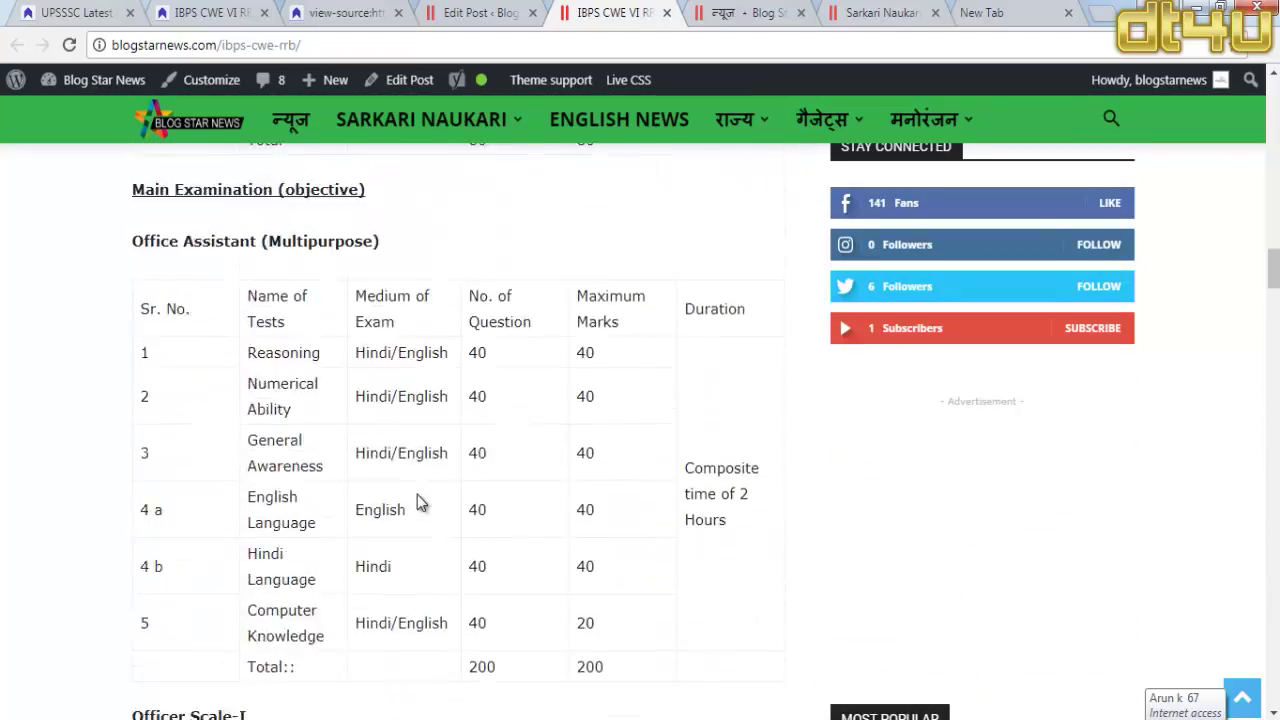
scroll(417, 494, "up", 5)
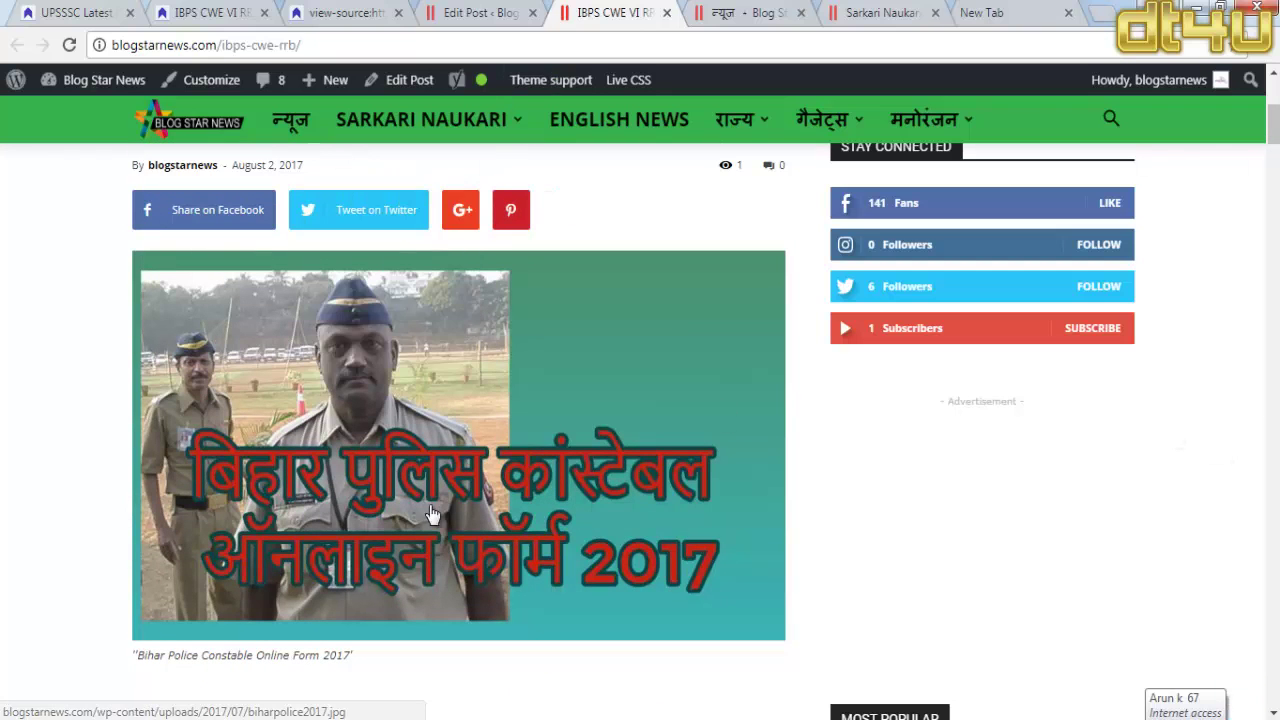
scroll(400, 518, "down", 3)
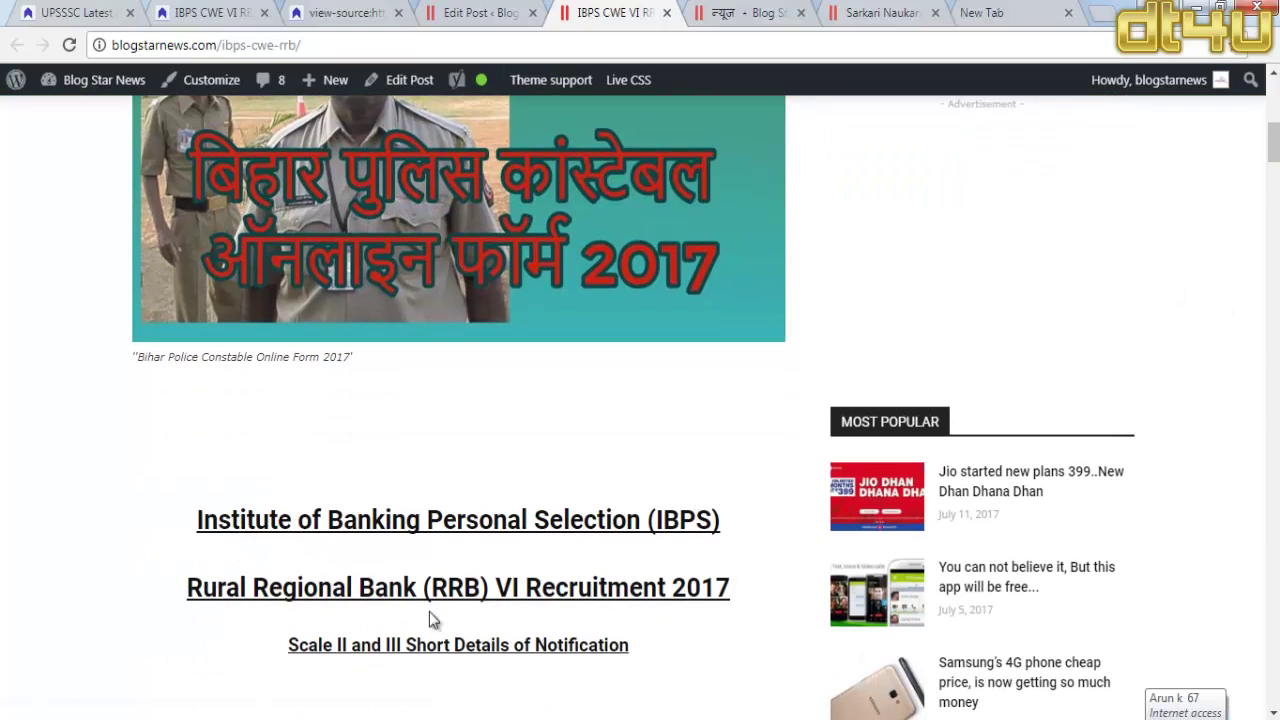
Step: Review the live IBPS CWE VI RRB post's title and copy the post's web address
scroll(340, 523, "down", 3)
scroll(340, 523, "up", 10)
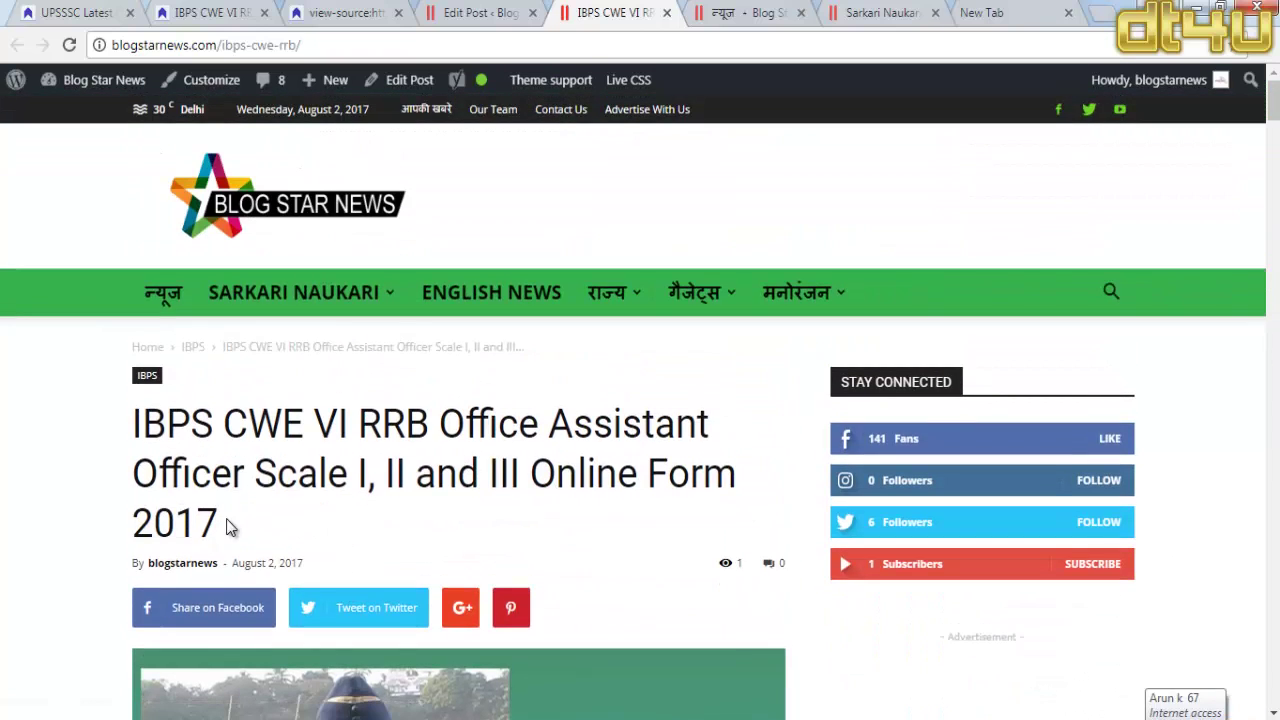
left_click_drag(229, 526, 131, 431)
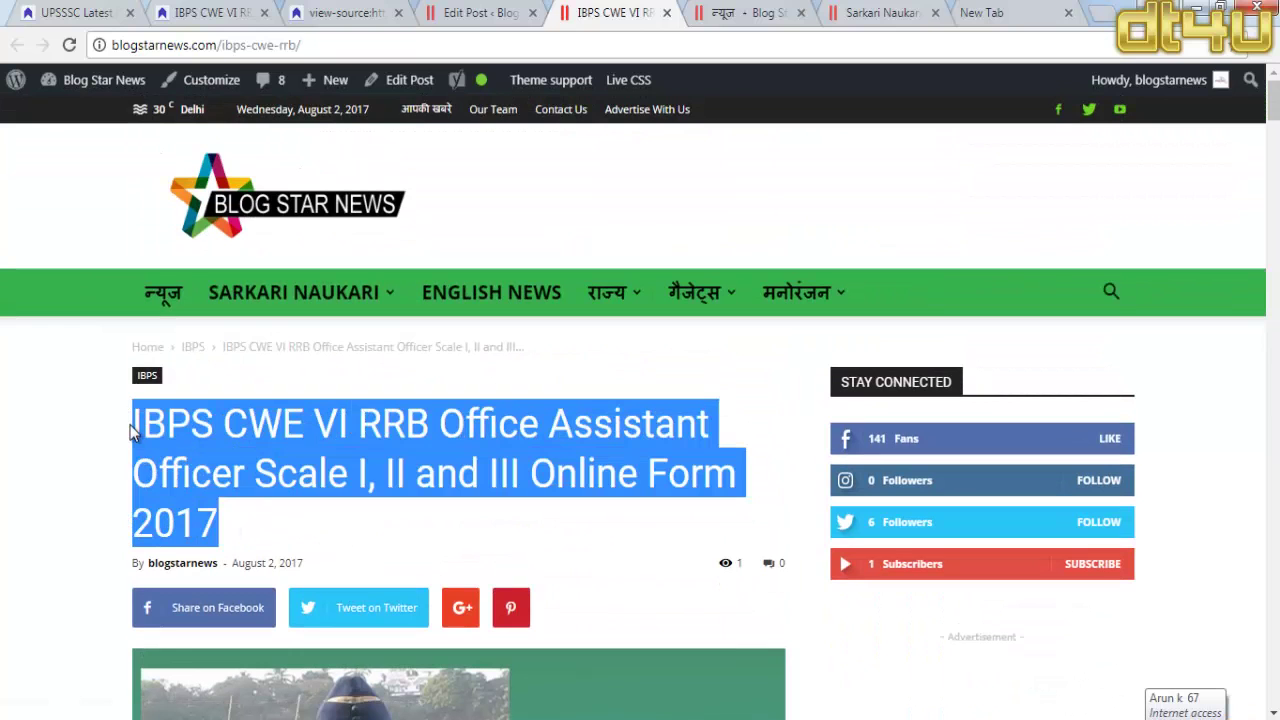
left_click(446, 12)
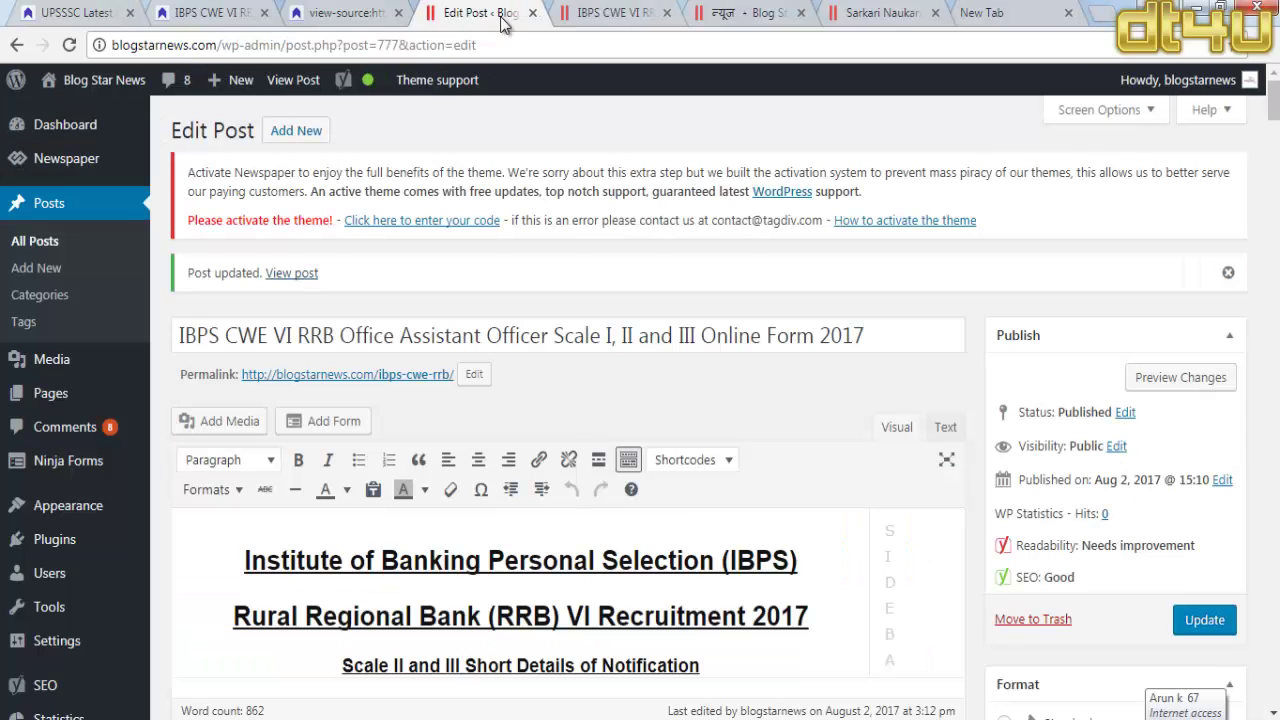
left_click(601, 8)
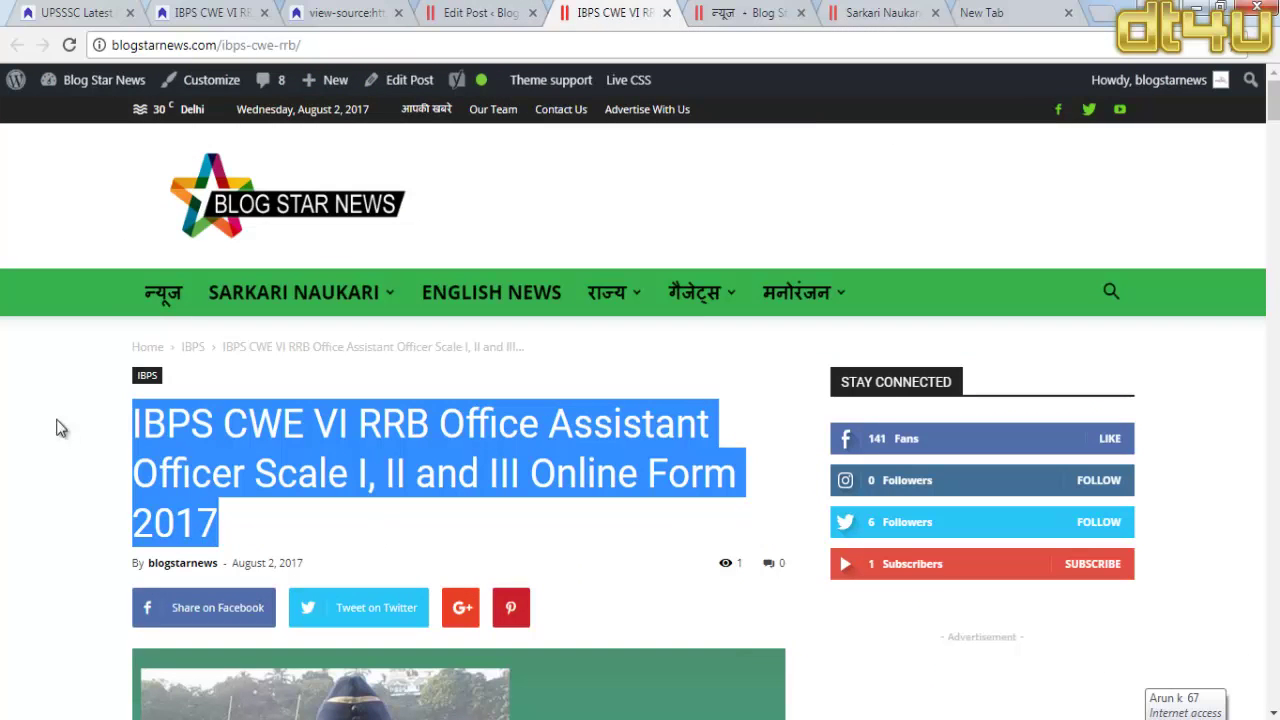
left_click(318, 38)
key("ctrl+c")
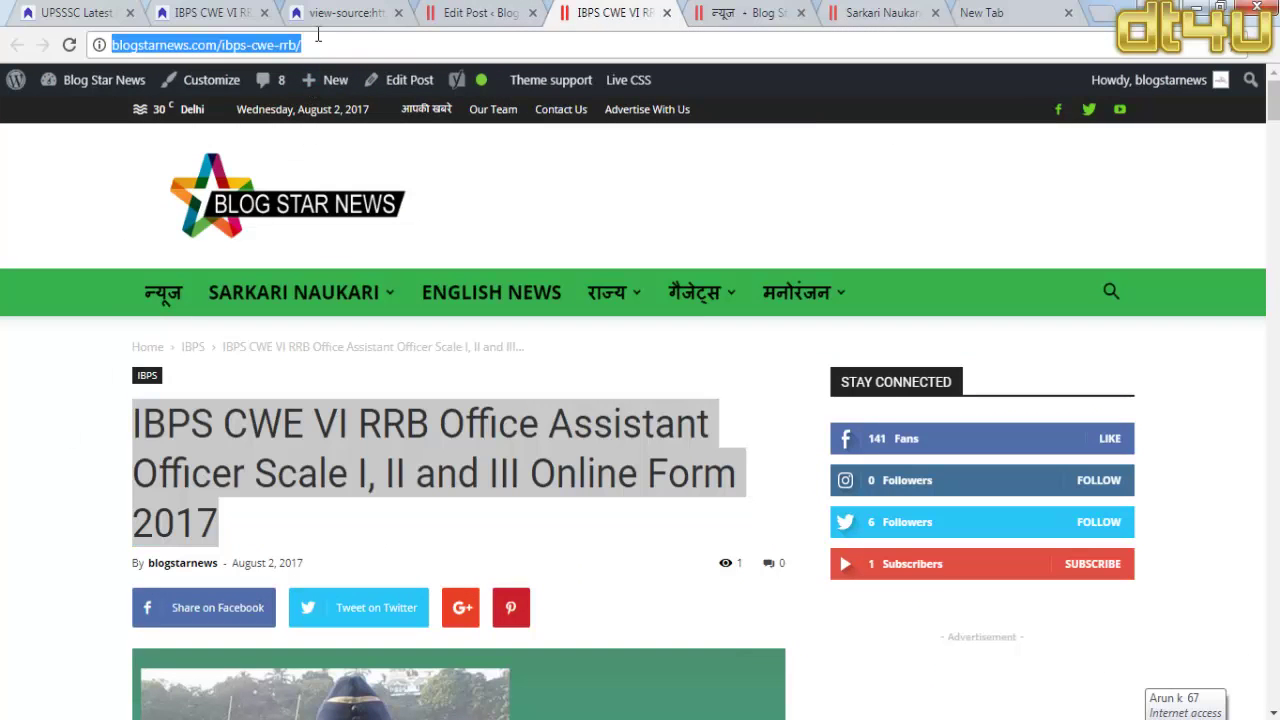
Step: Return to the WordPress admin and open the Latest Online Form page for editing from the list of all pages
left_click(540, 8)
left_click(408, 7)
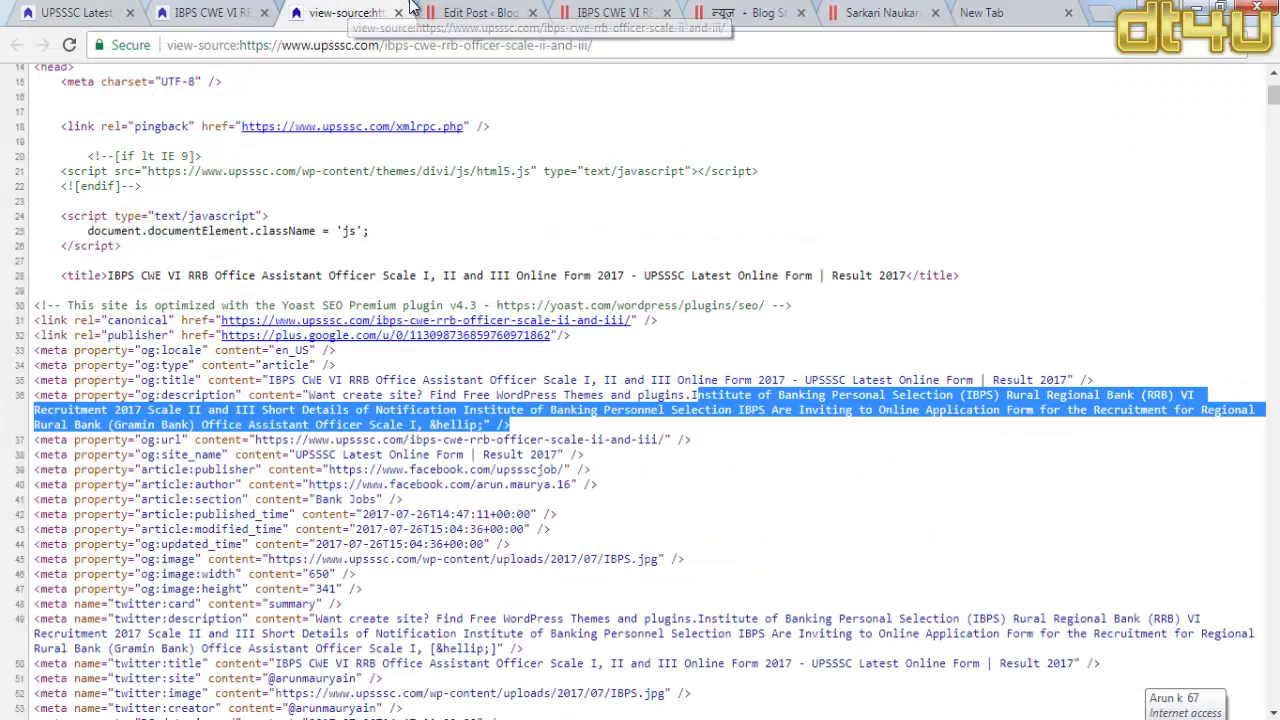
left_click(455, 12)
mouse_move(50, 393)
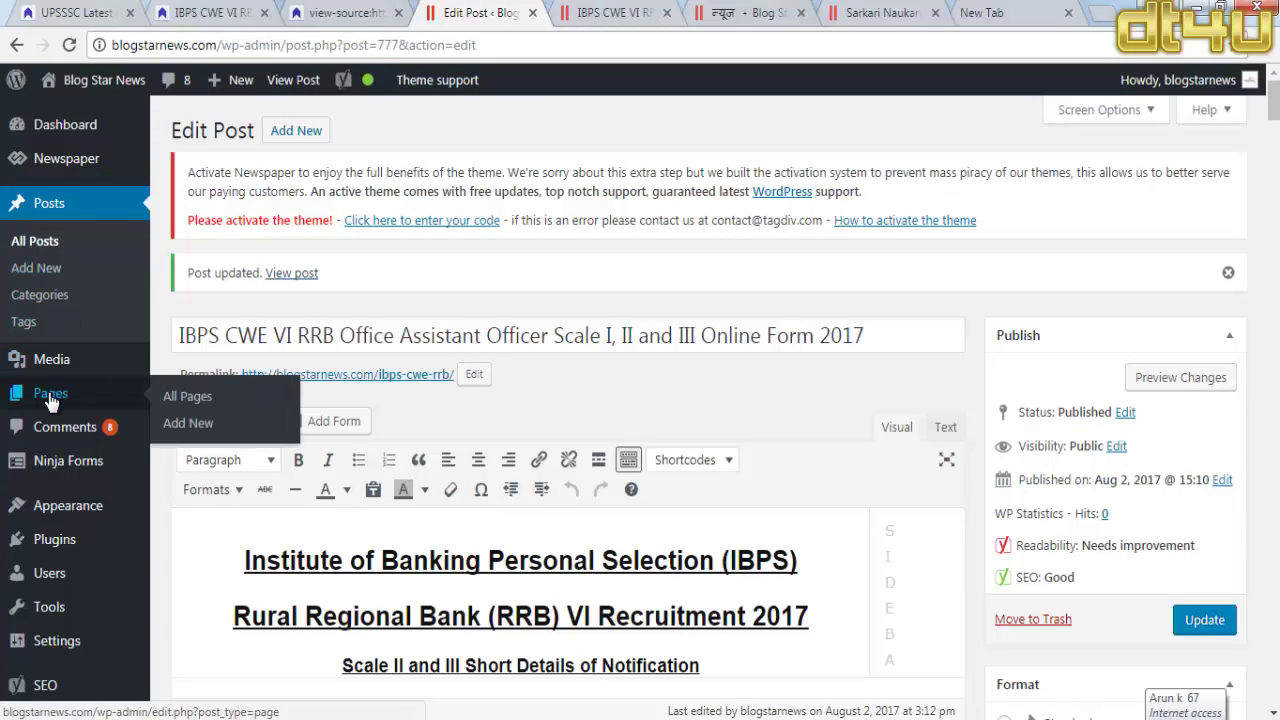
left_click(201, 396)
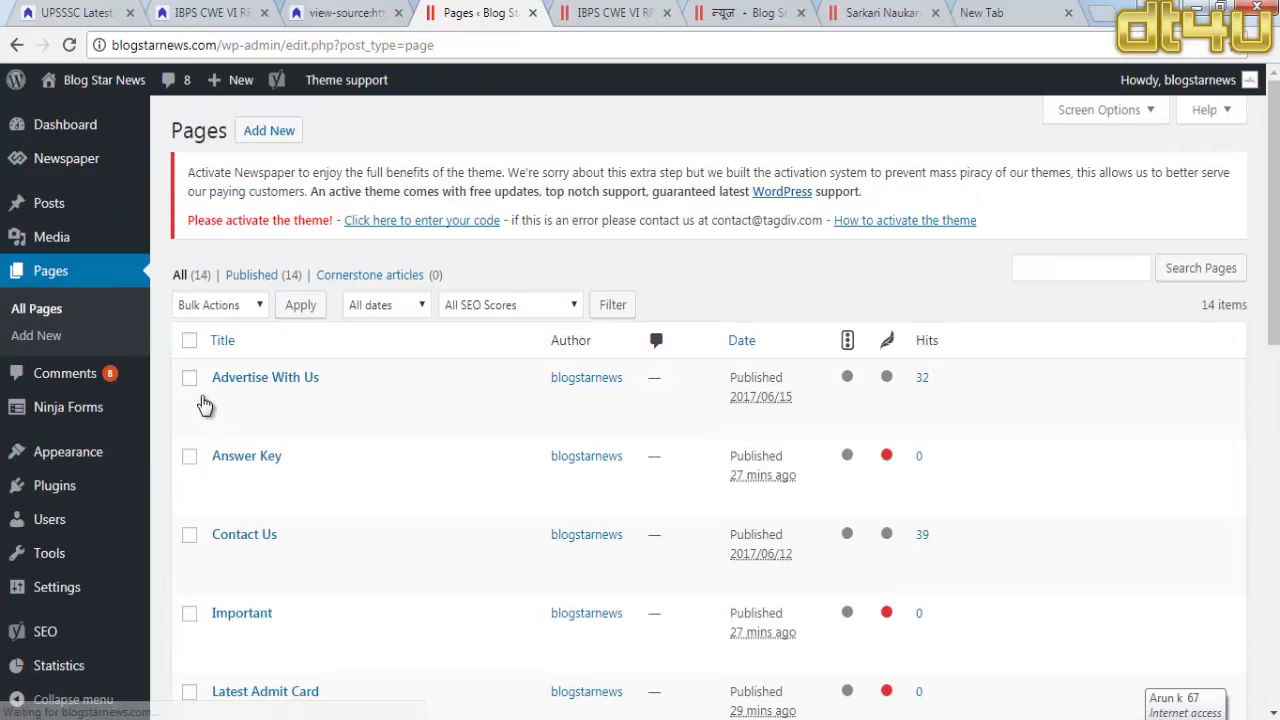
scroll(218, 478, "down", 1)
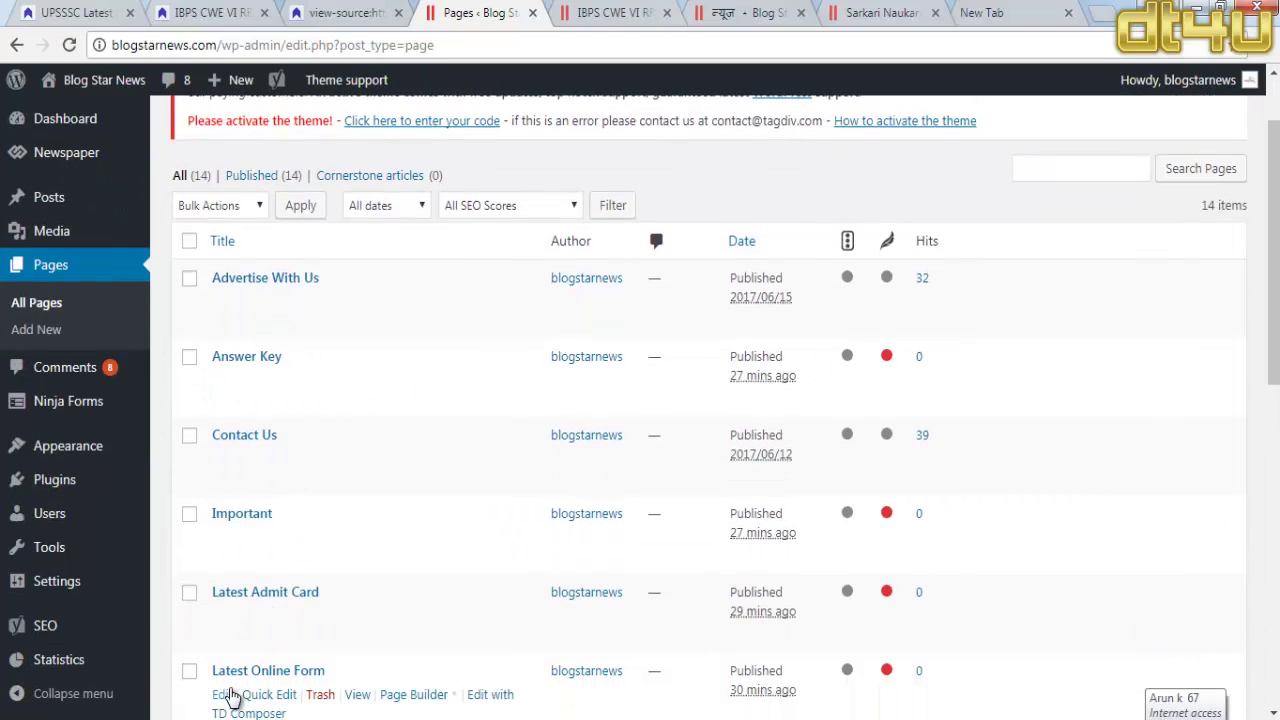
left_click(228, 697)
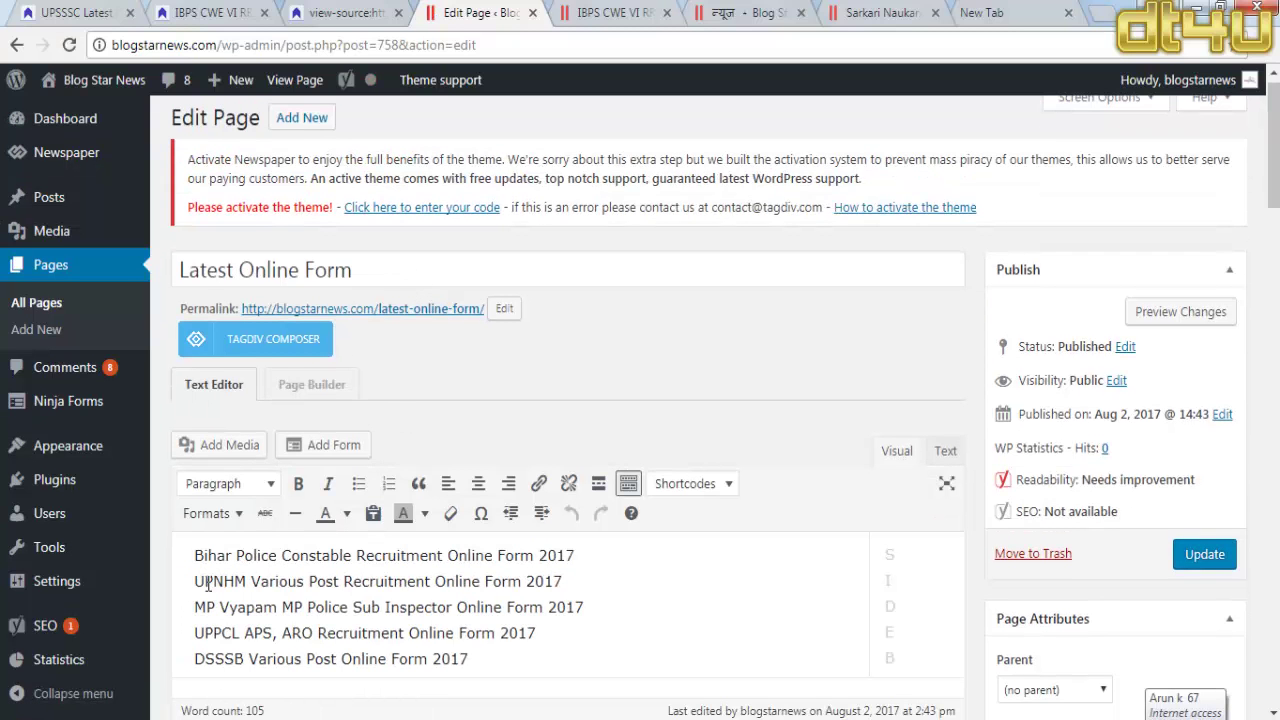
scroll(208, 582, "down", 3)
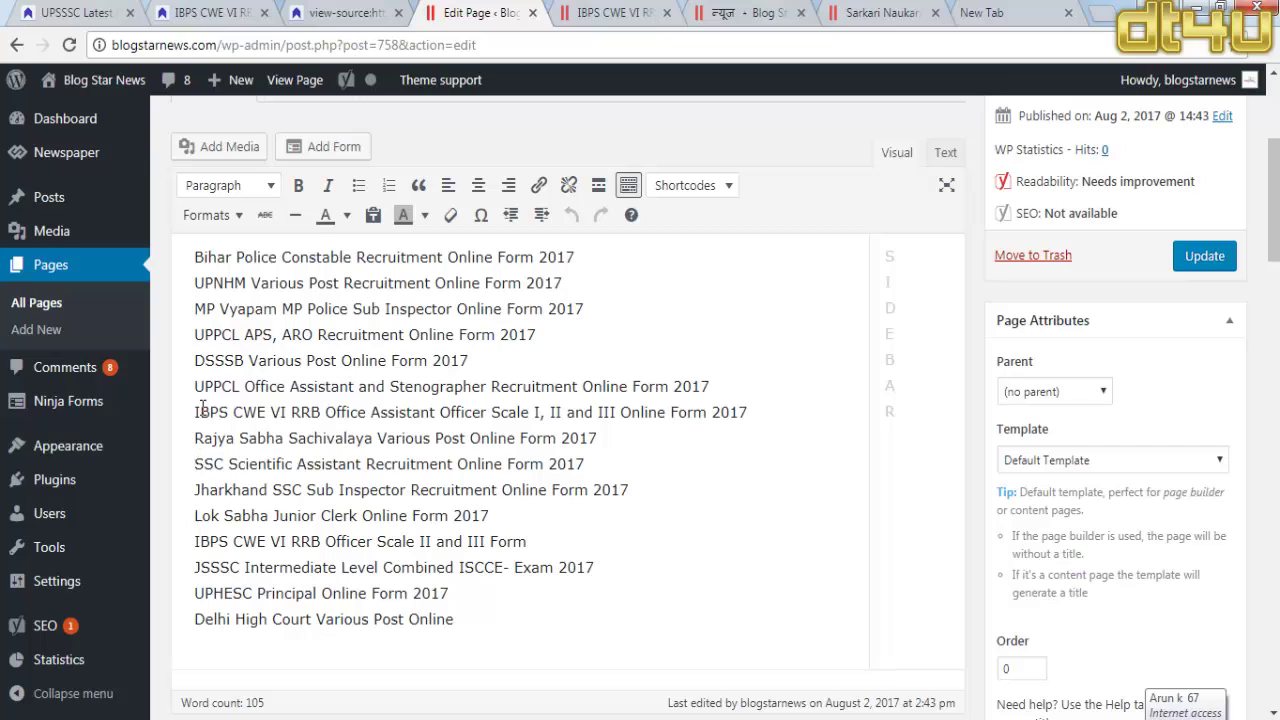
left_click_drag(196, 412, 266, 413)
left_click_drag(374, 398, 766, 418)
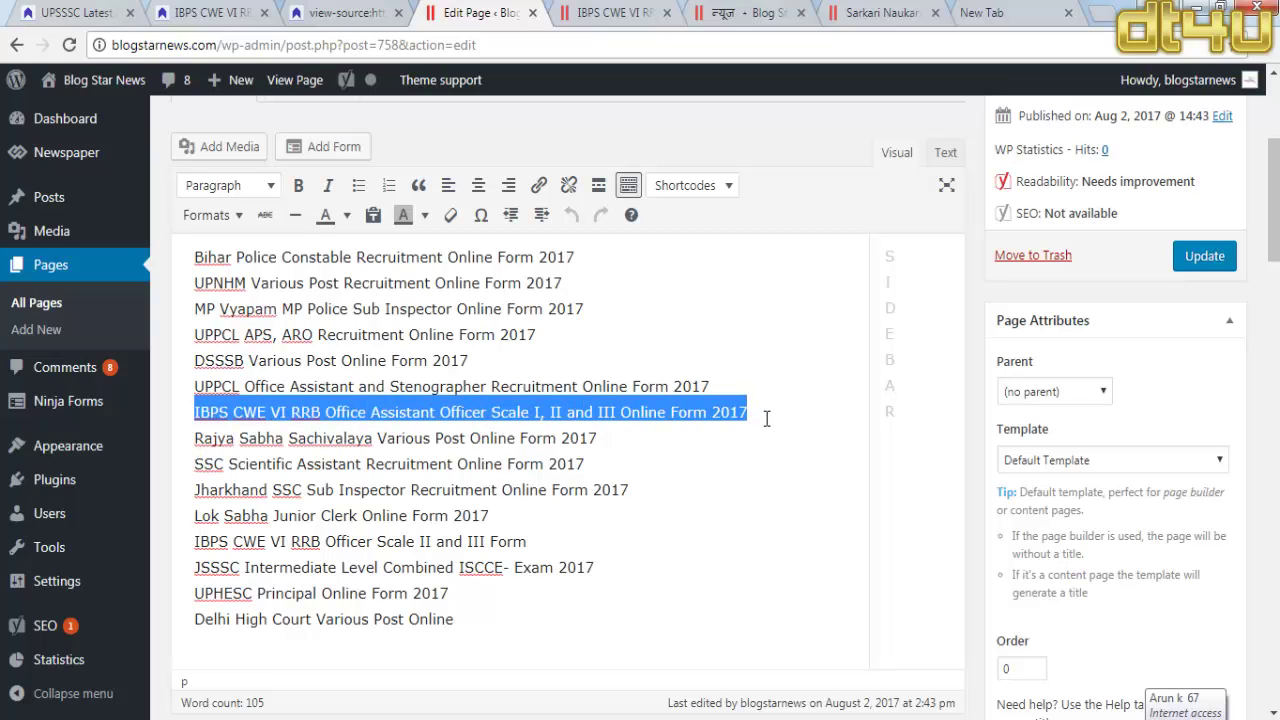
left_click(538, 185)
left_click(626, 446)
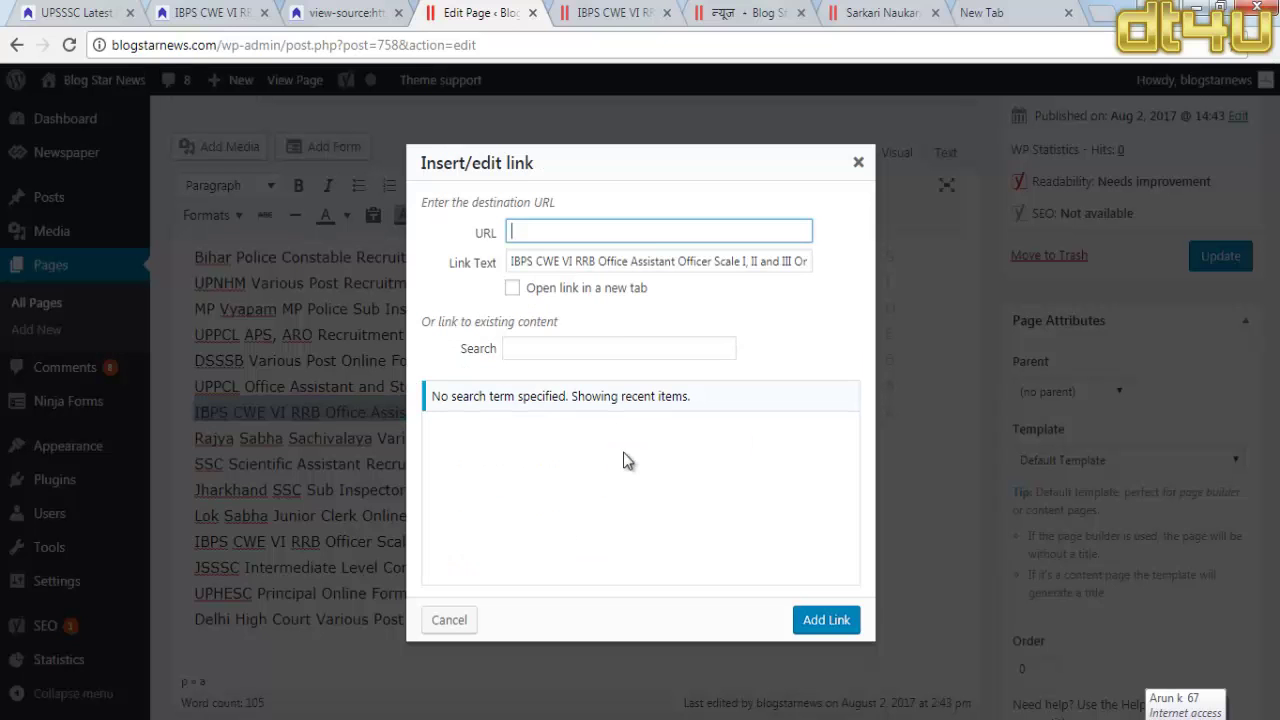
key("ctrl+v")
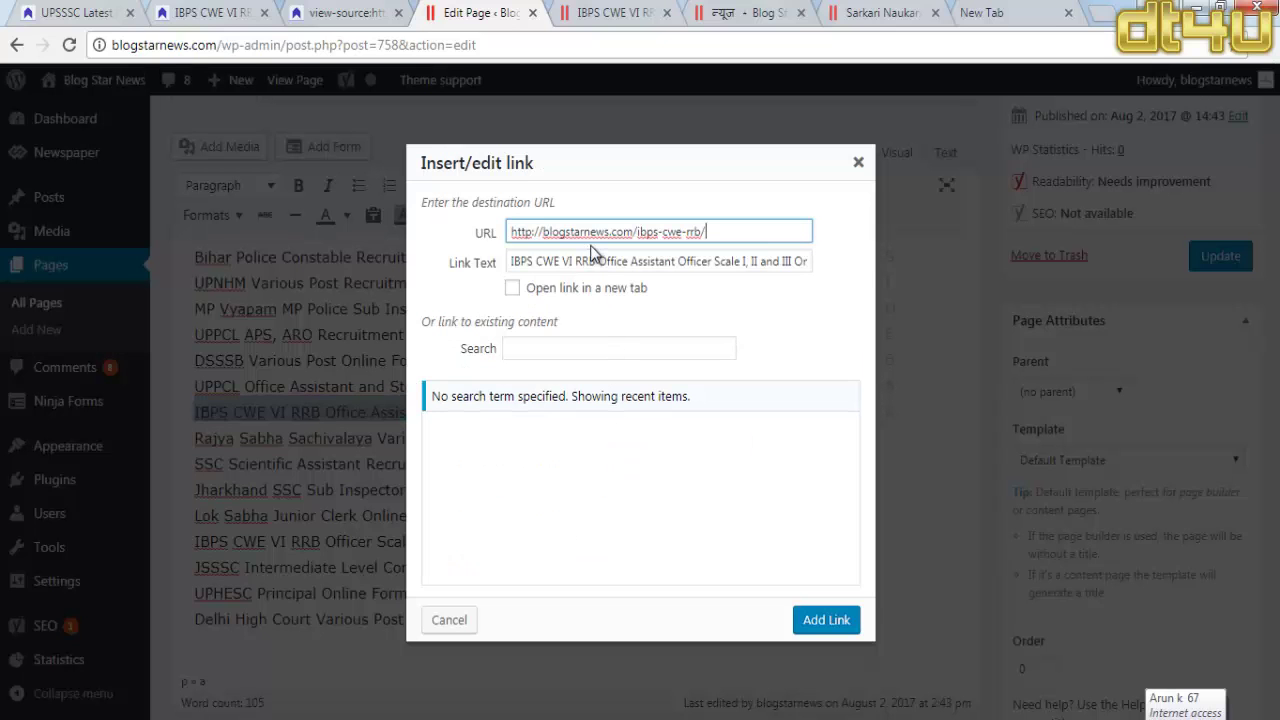
left_click(512, 288)
left_click(826, 620)
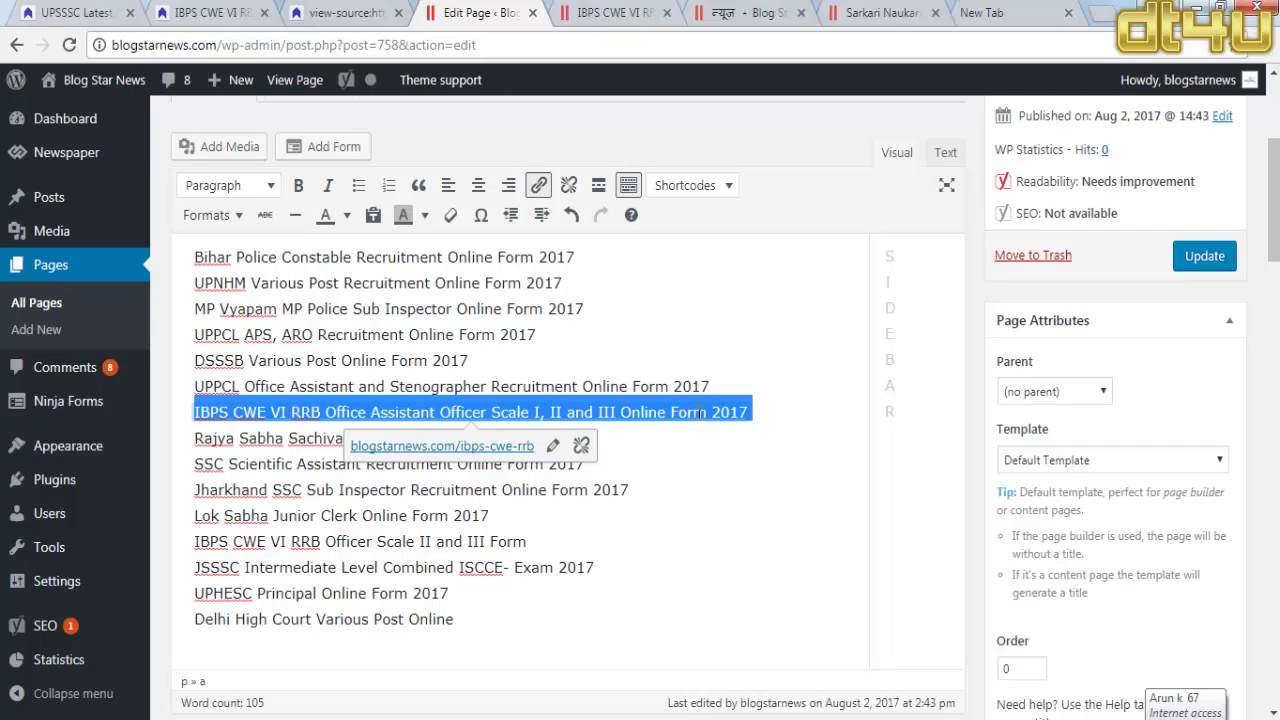
left_click(745, 512)
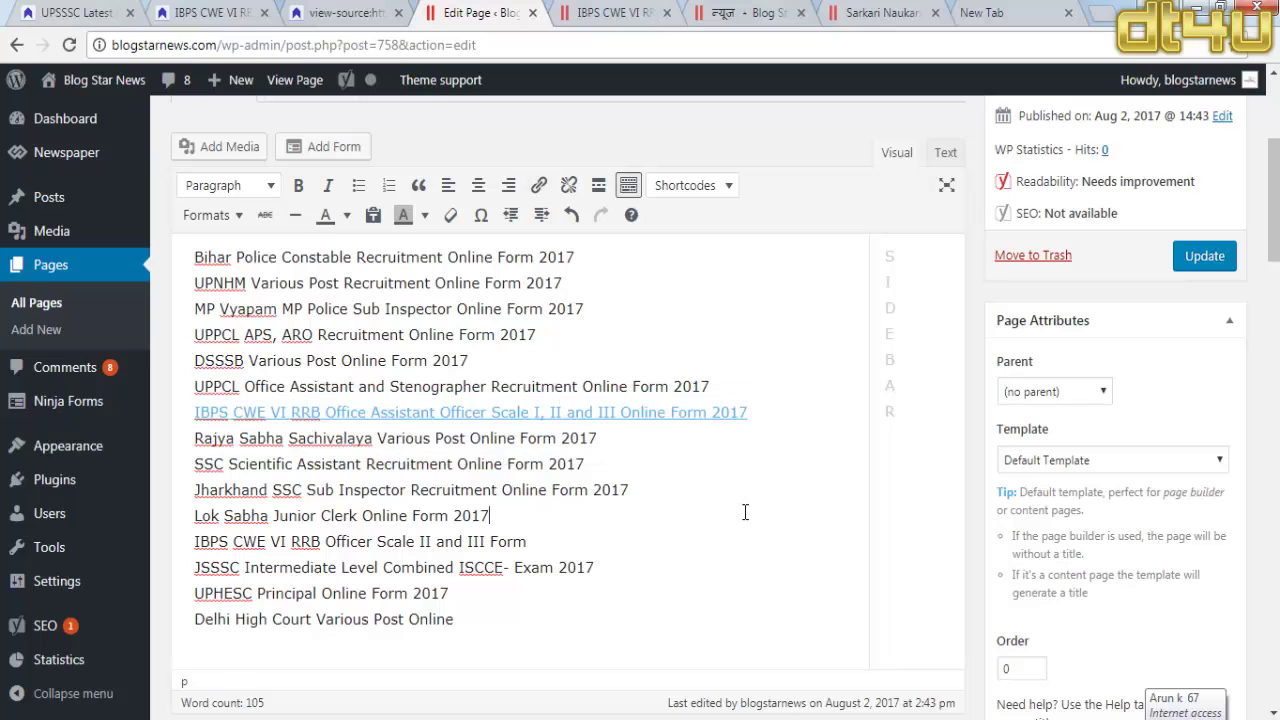
Step: In the page's HTML source, move the linked IBPS CWE VI RRB line to the start of the list, above Bihar Police Constable
left_click(946, 152)
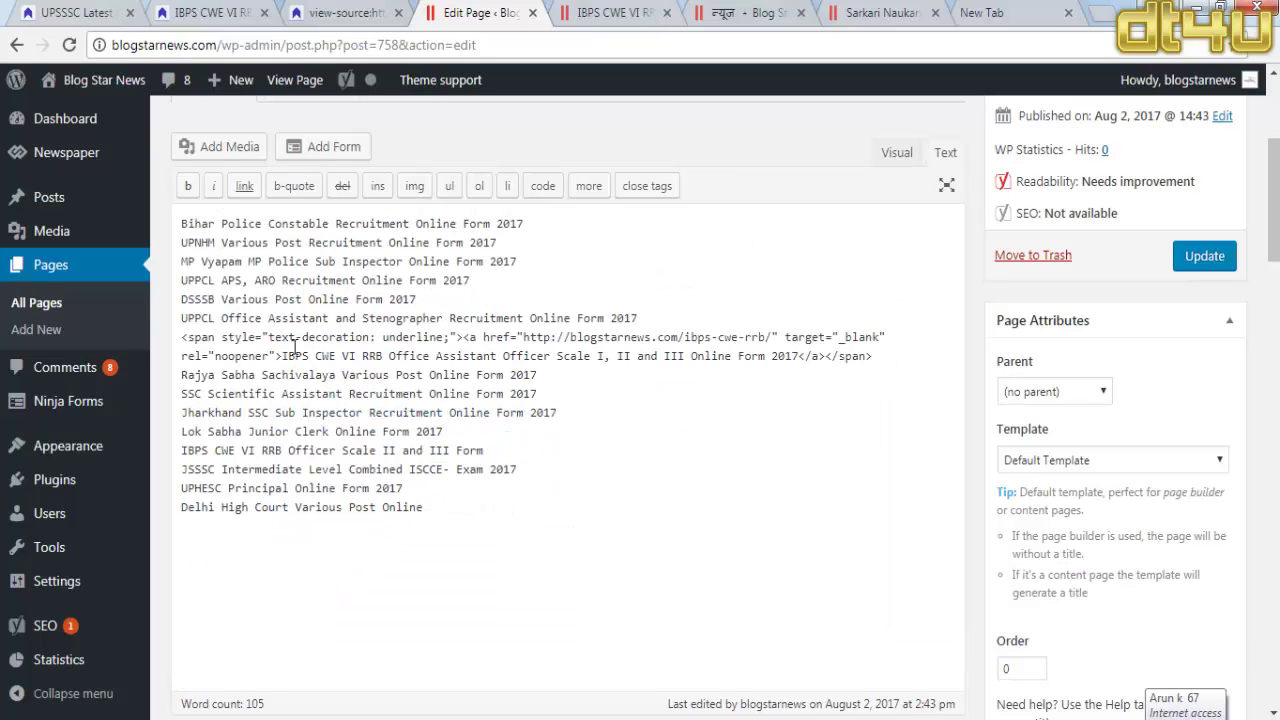
left_click_drag(181, 337, 201, 338)
left_click_drag(588, 365, 895, 349)
key("ctrl+c")
key("Delete")
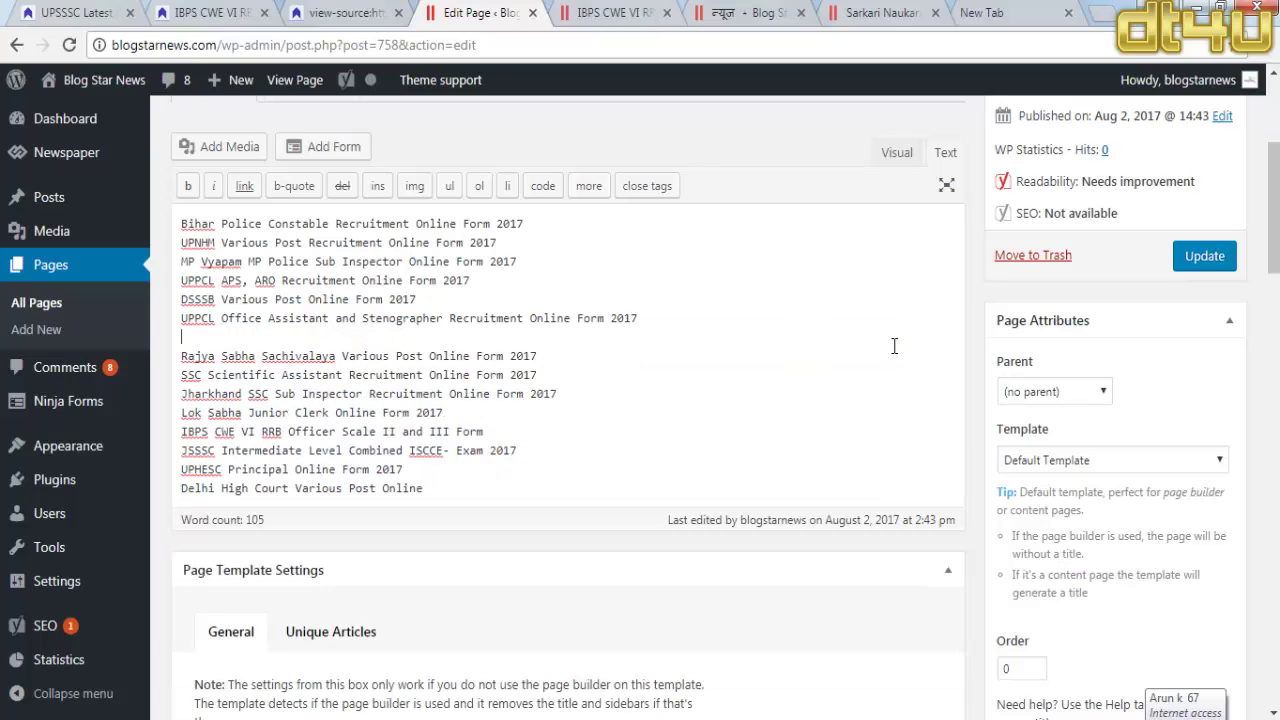
key("BackSpace")
scroll(631, 414, "up", 3)
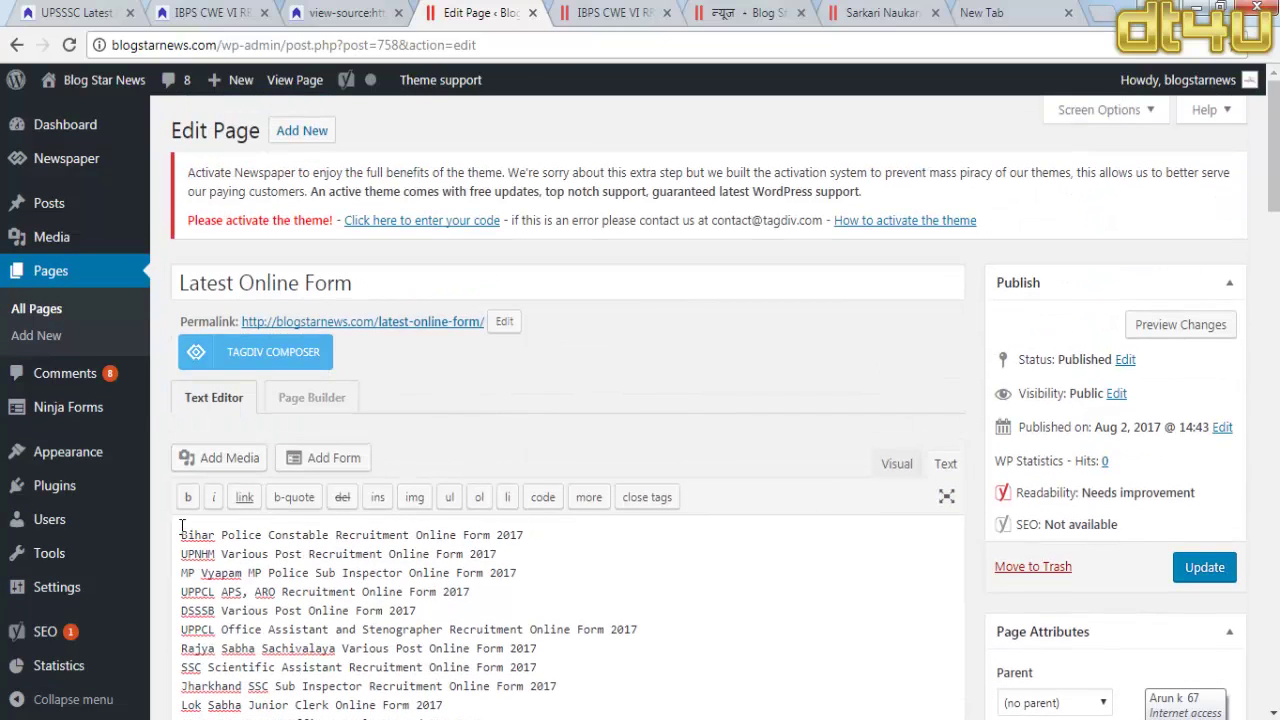
left_click(182, 530)
key("Return")
key("ctrl+v")
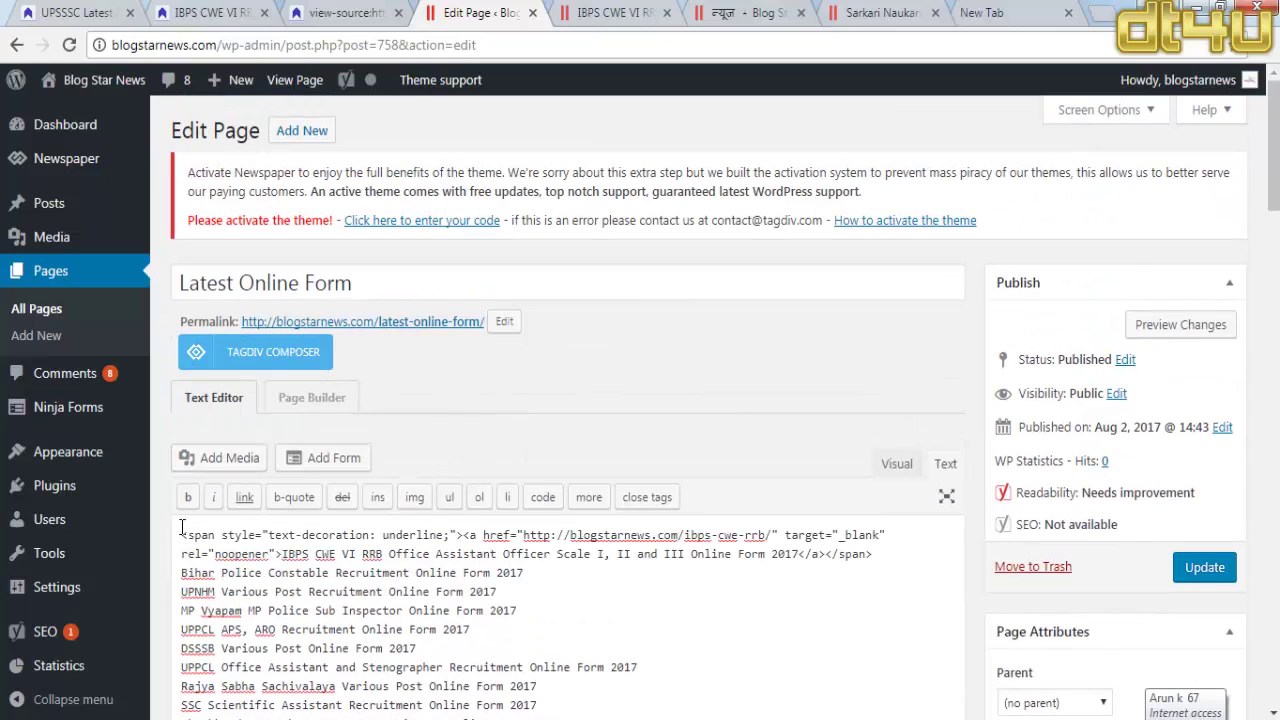
Step: Review the moved link code and update the Latest Online Form page
left_click_drag(524, 572, 516, 535)
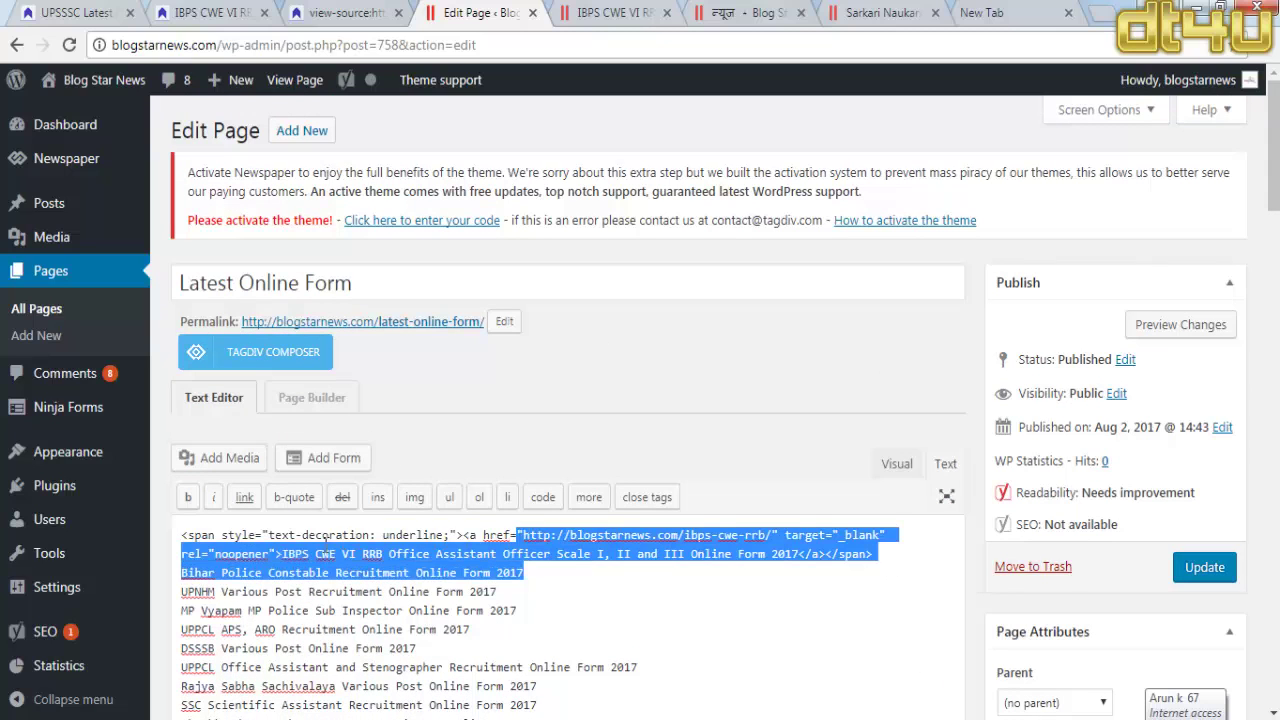
left_click_drag(326, 543, 271, 549)
left_click_drag(175, 540, 904, 553)
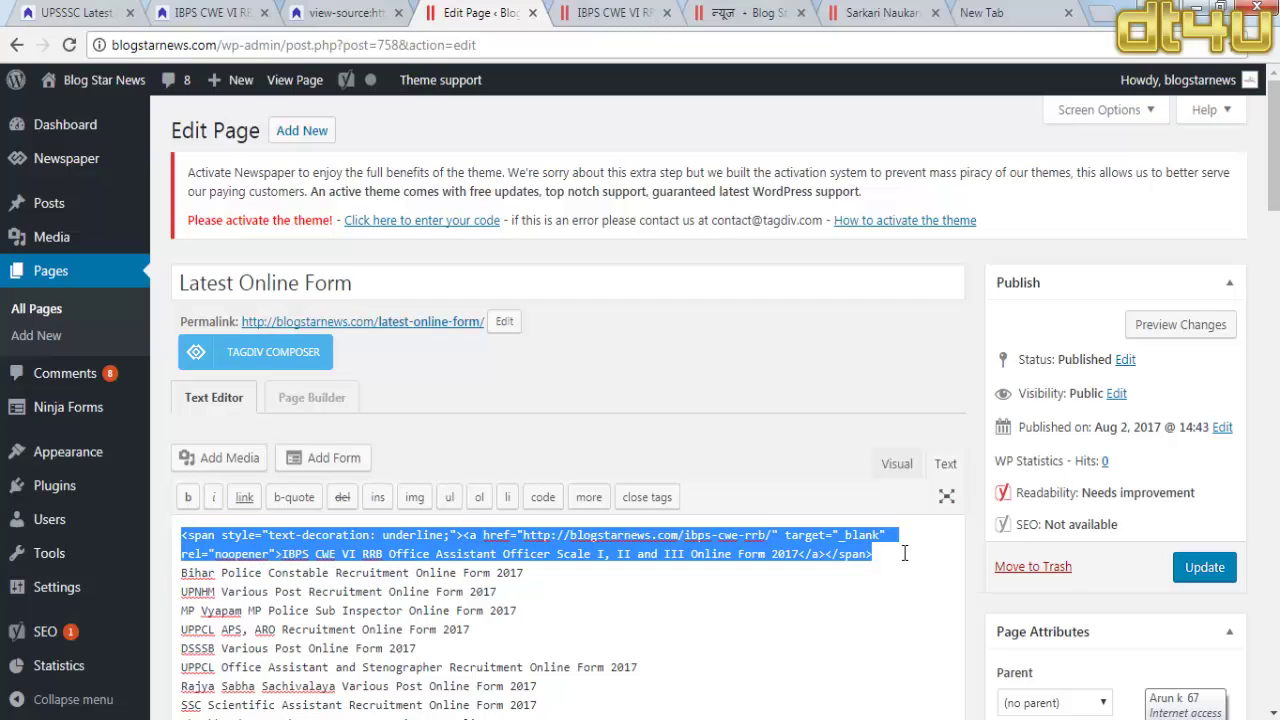
left_click(1204, 567)
Step: View the live Latest Online Form page on the Blog Star News site to check the IBPS link
left_click(360, 12)
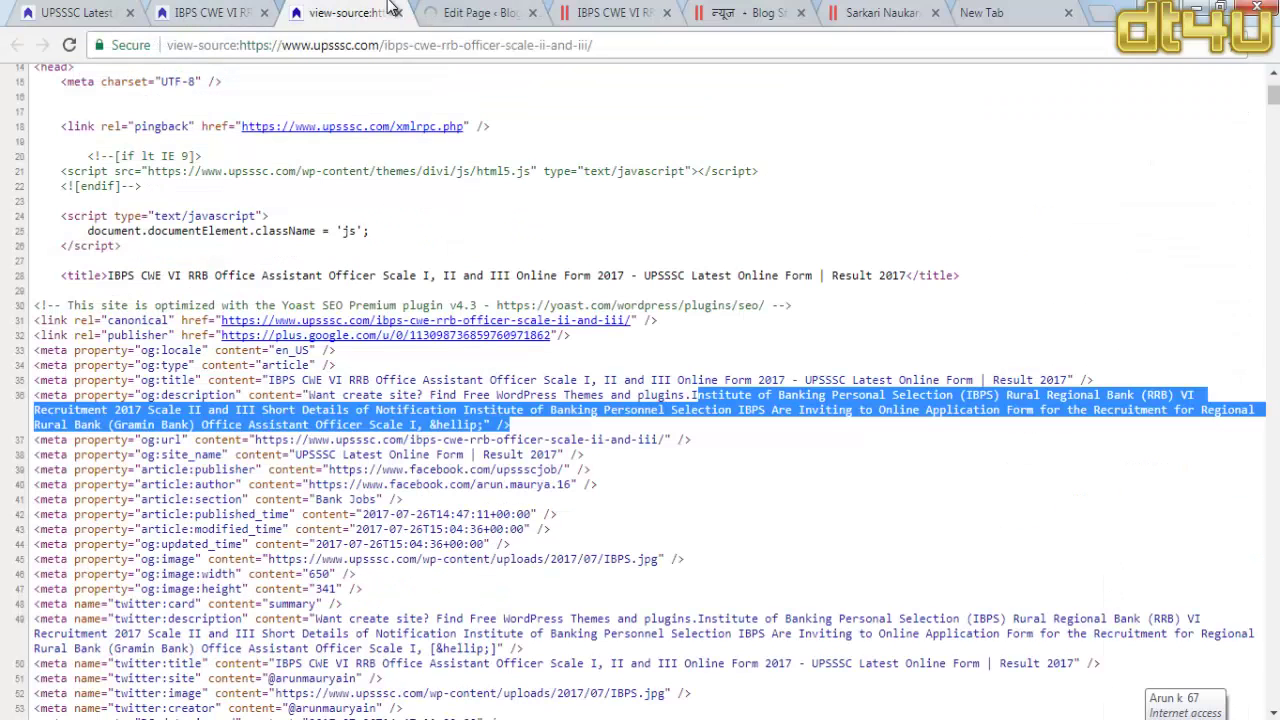
left_click(590, 8)
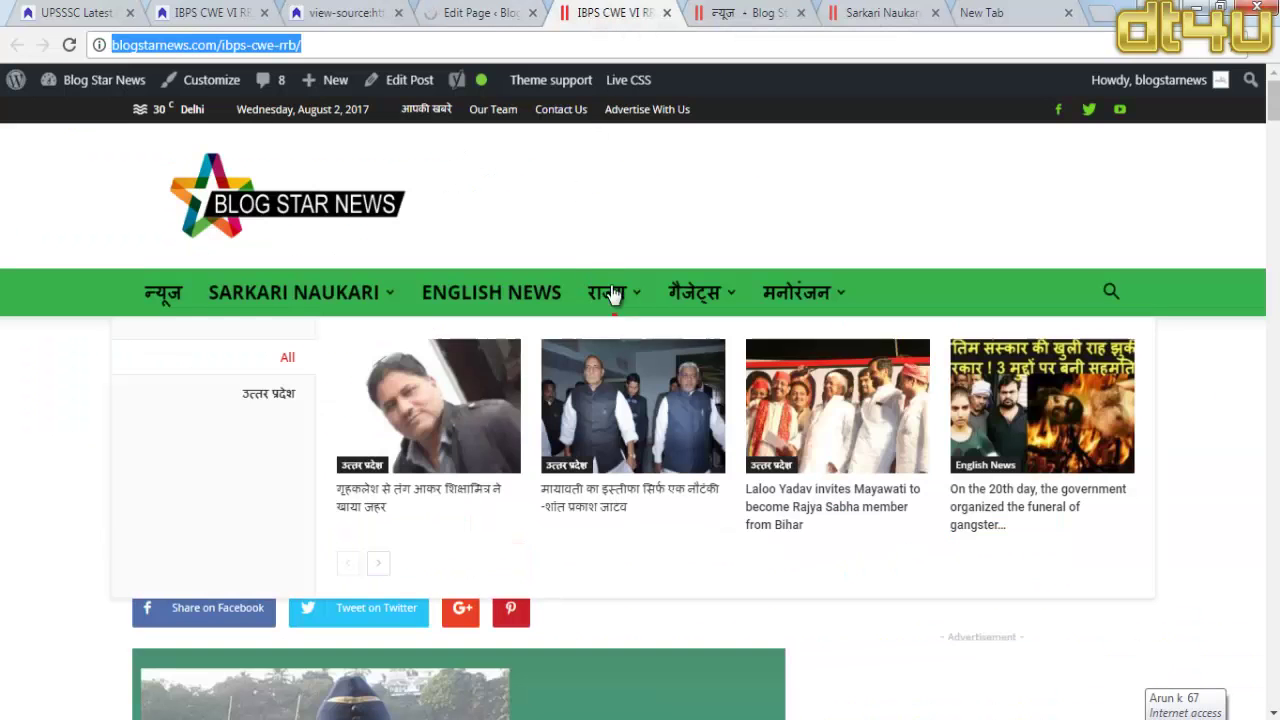
mouse_move(316, 310)
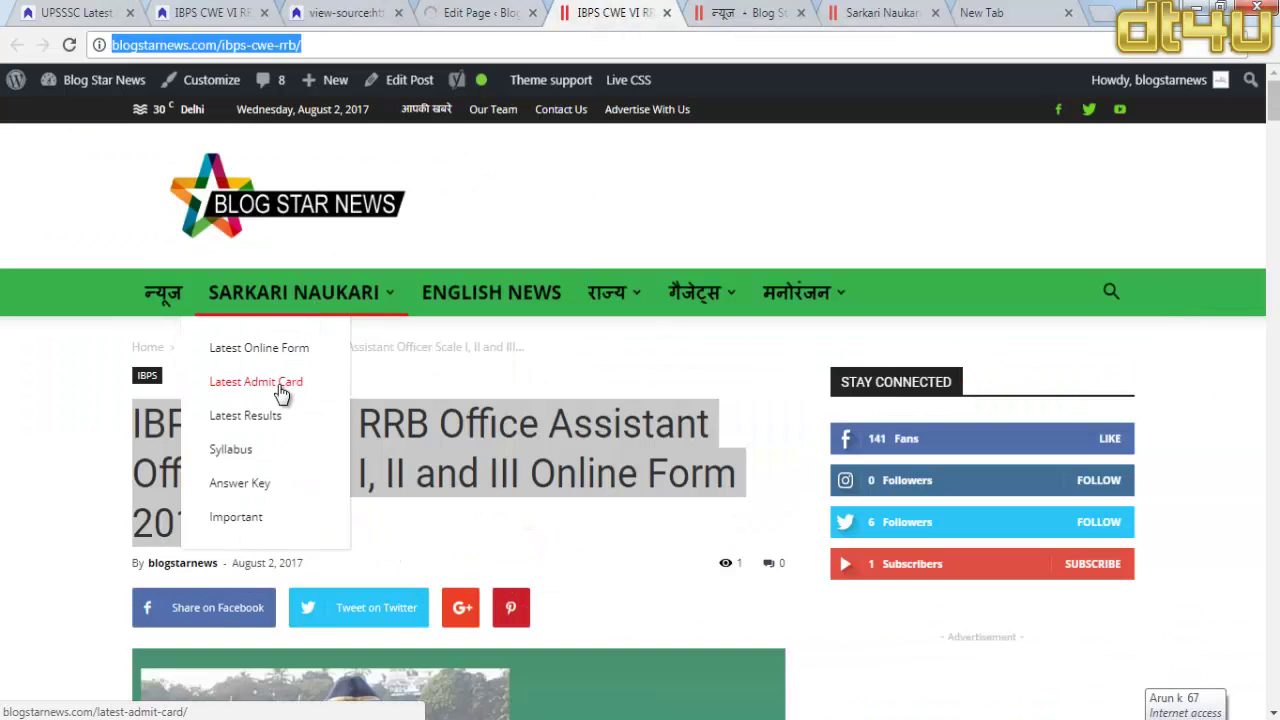
left_click(265, 348)
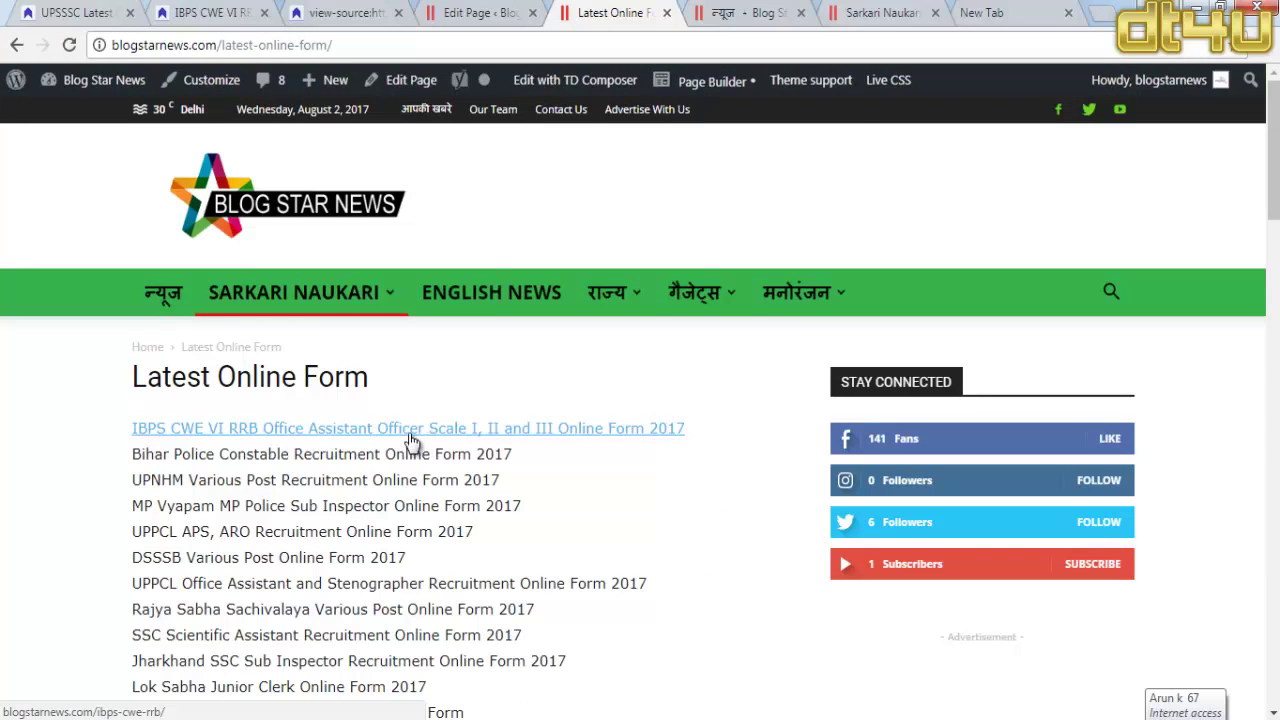
Step: Open the live Sarkari Naukari page in Page Builder and close the content modules list
mouse_move(255, 310)
mouse_move(308, 292)
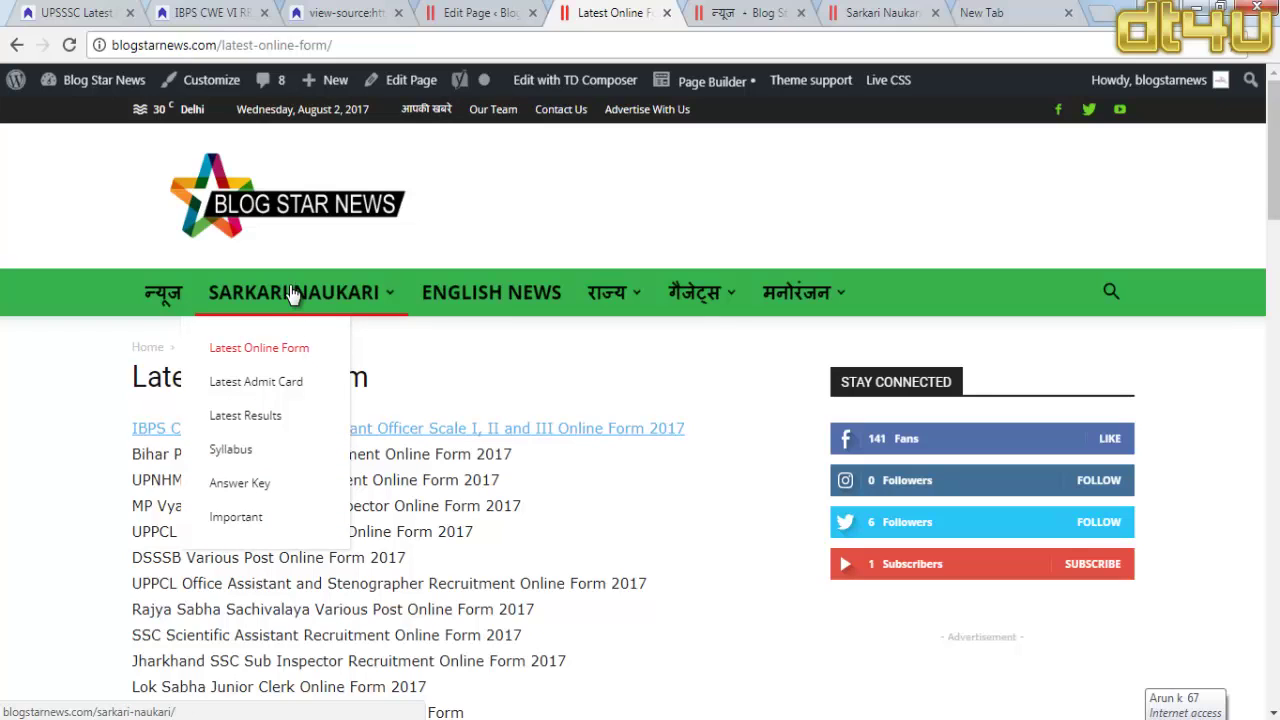
left_click(292, 293)
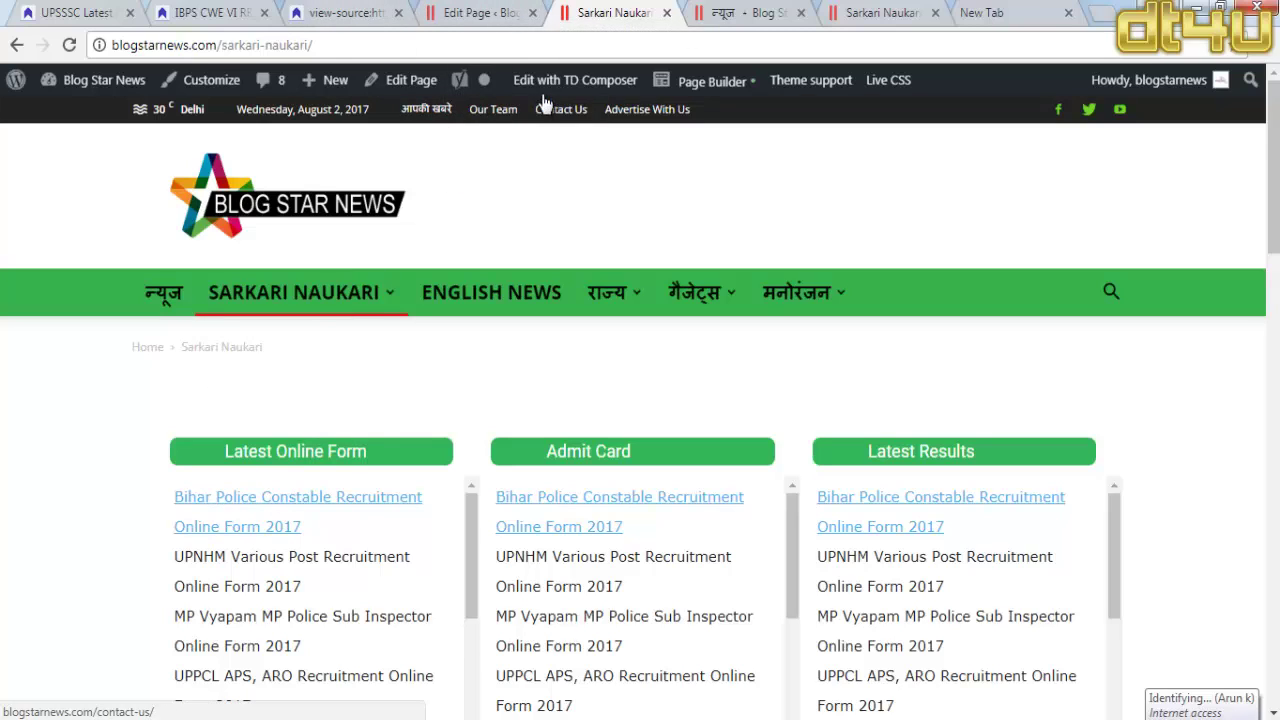
left_click(680, 86)
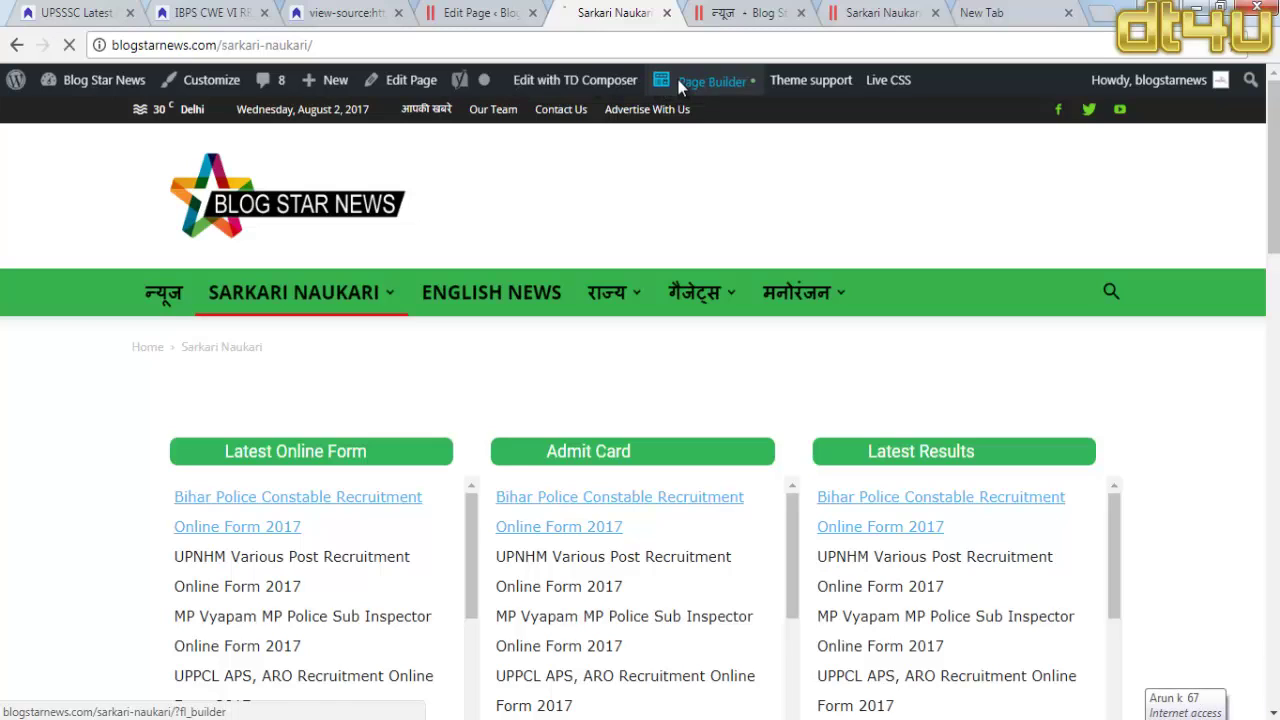
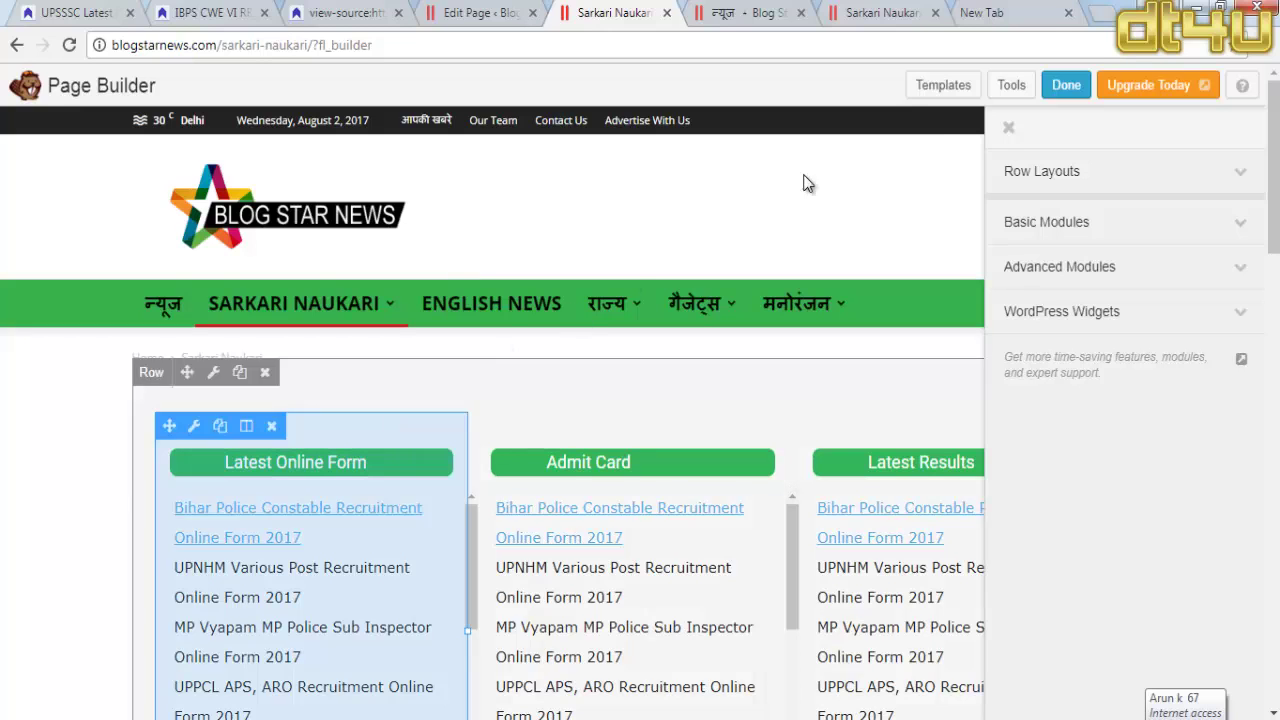
left_click(1006, 132)
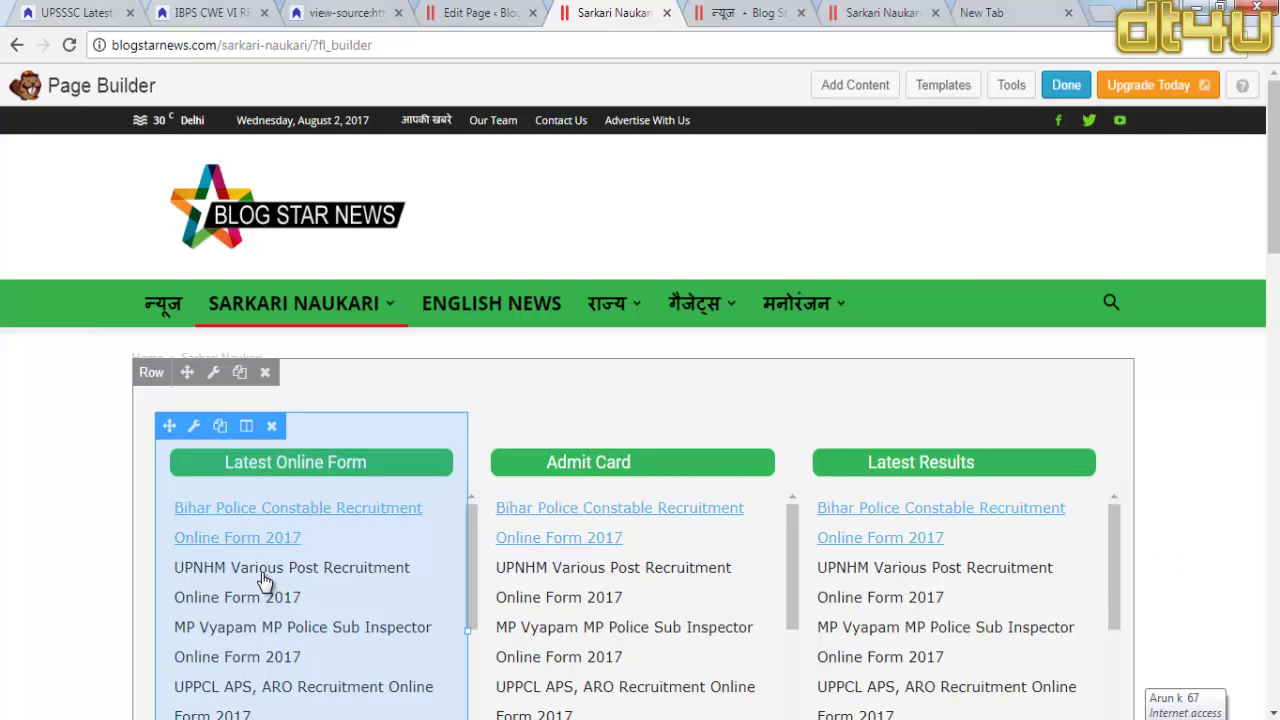
Step: In the Latest Online Form text module's HTML source, insert the linked IBPS CWE VI RRB line above Bihar Police Constable
left_click(263, 581)
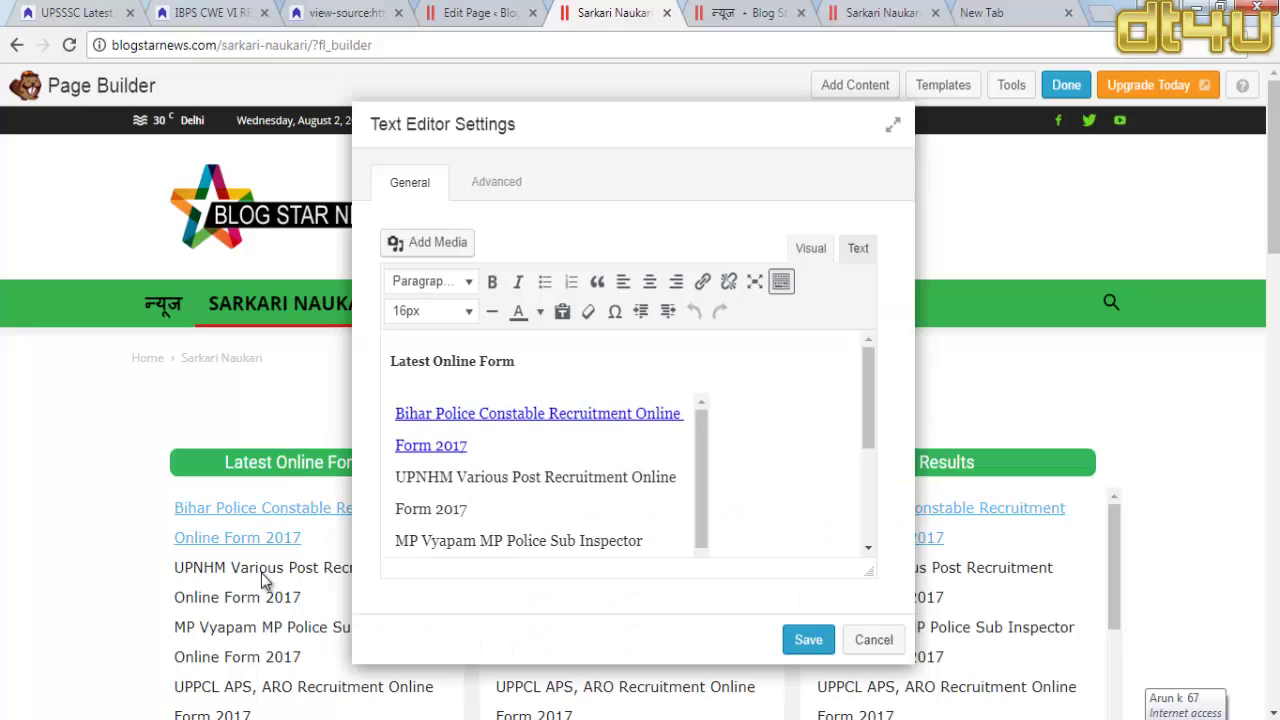
left_click(865, 257)
left_click(806, 248)
left_click(865, 258)
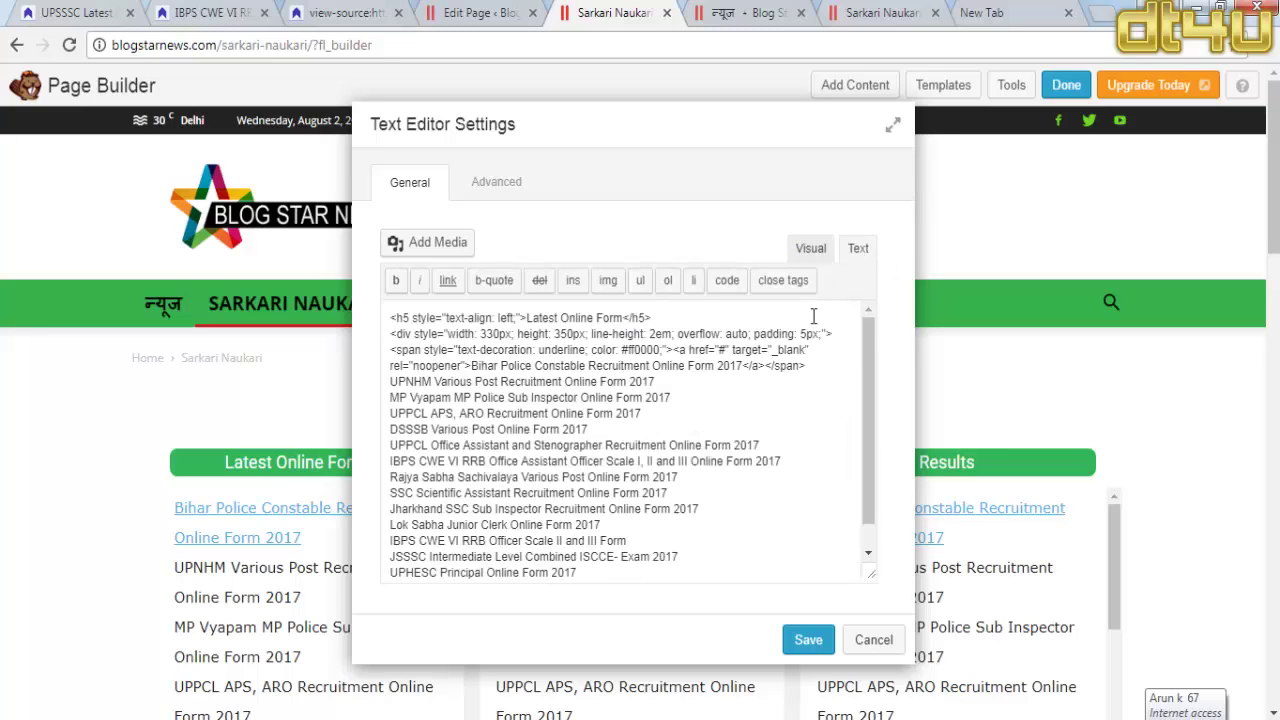
left_click(845, 335)
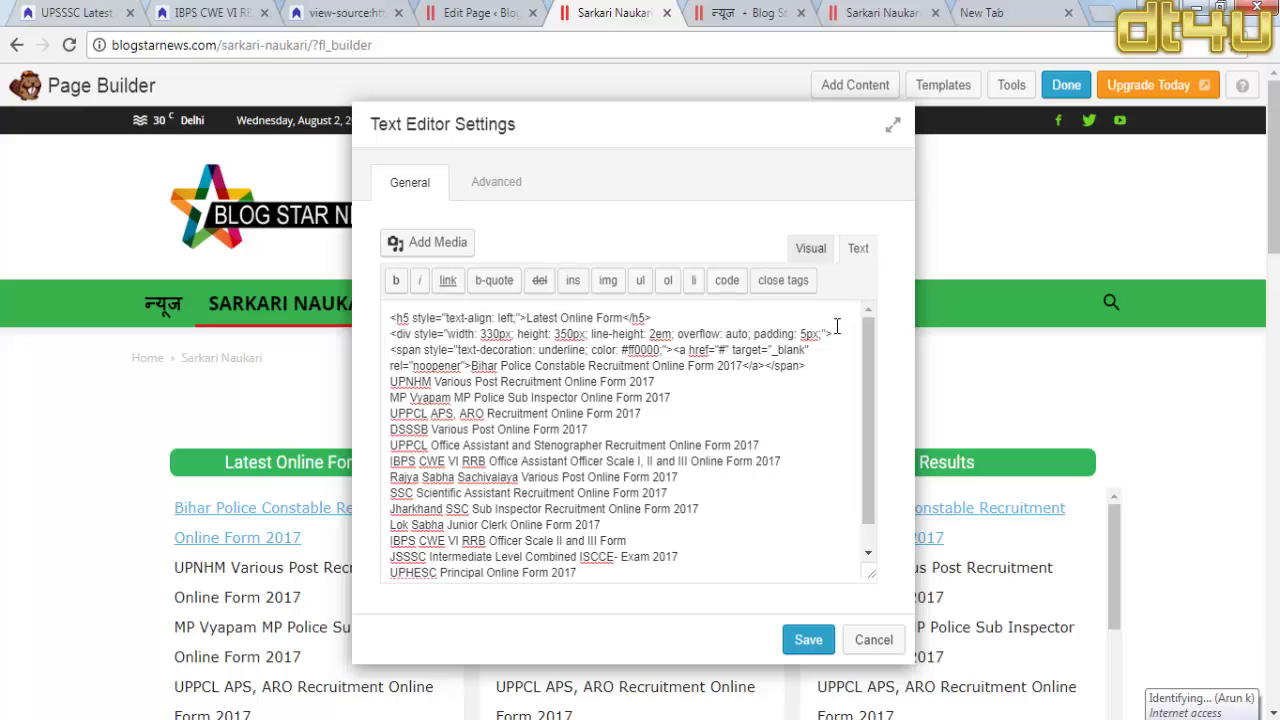
key("Return")
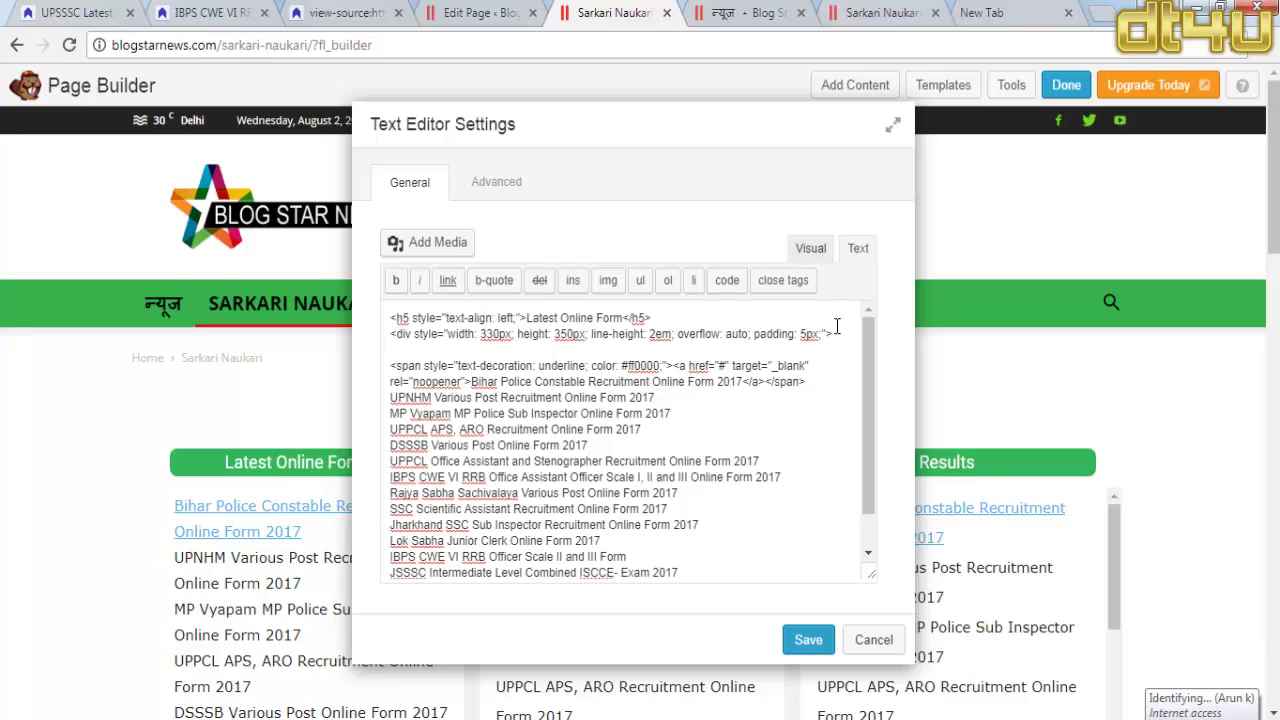
type("<span style=\"text-decoration: underline;\"><a href=\"http://blogstarnews.com/ibps-cwe-rrb/\" target=\"_blank\" rel=\"noopener\">IBPS CWE VI RRB Office Assistant Officer Scale I, II and III Online Form 2017</a></span>")
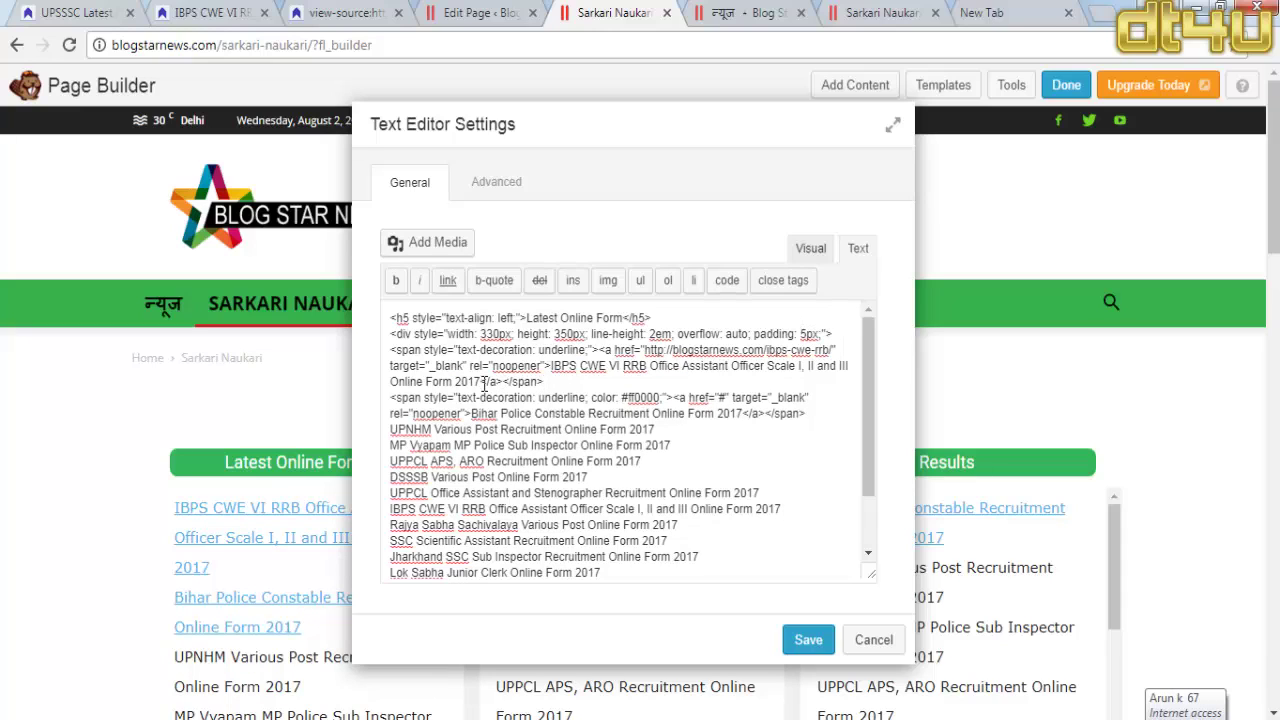
Step: Remove 2017 from the end of the IBPS link text, then save the module and publish the Sarkari Naukari page changes
key("BackSpace")
key("BackSpace")
key("BackSpace")
key("BackSpace")
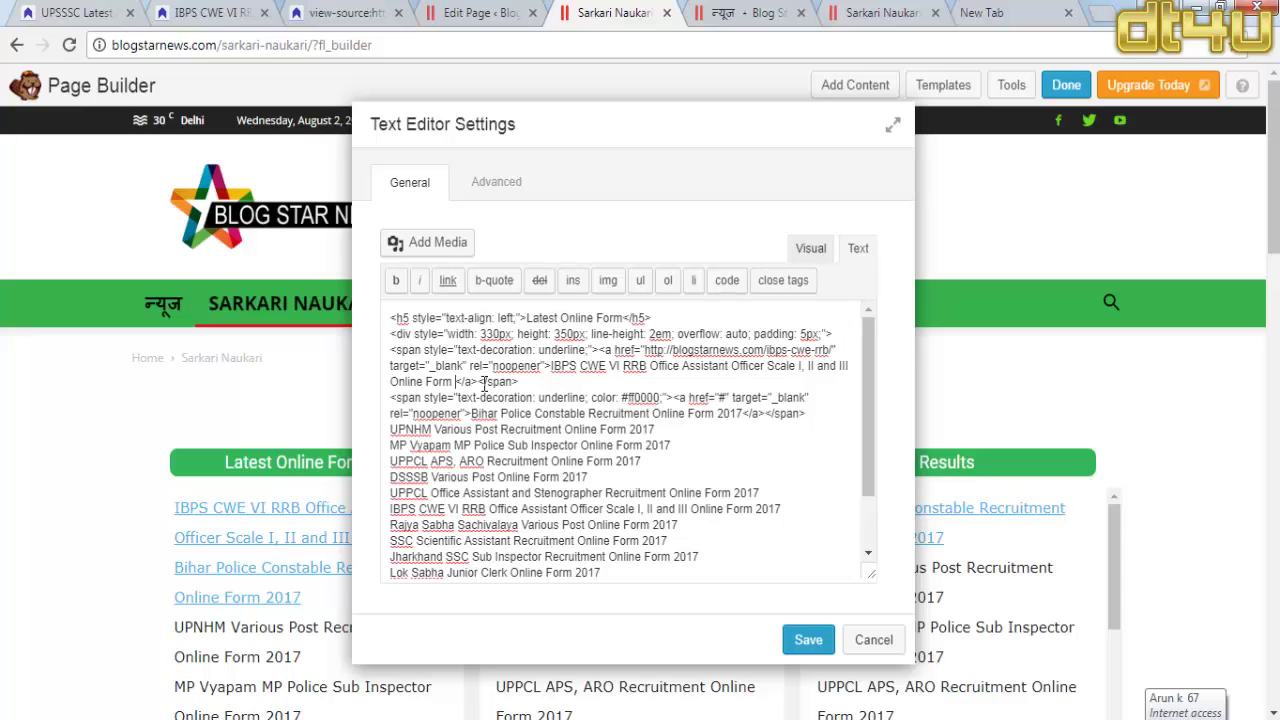
key("BackSpace")
left_click(815, 645)
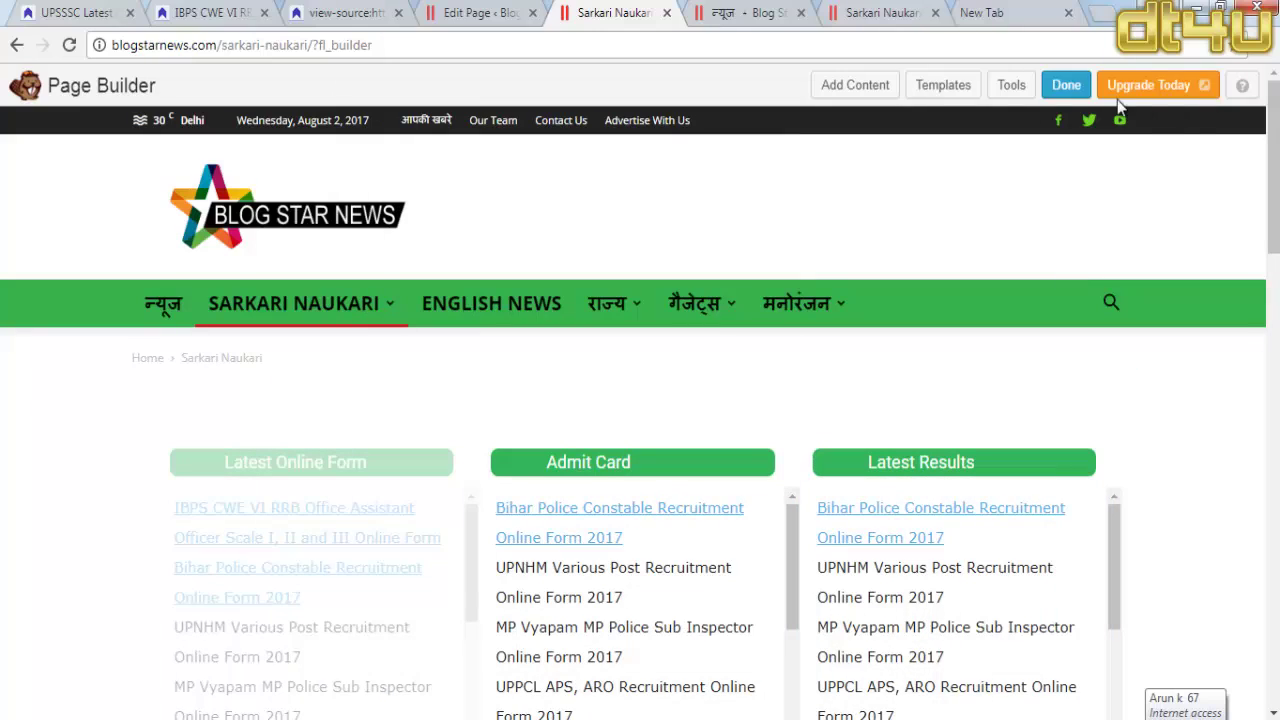
left_click(1066, 88)
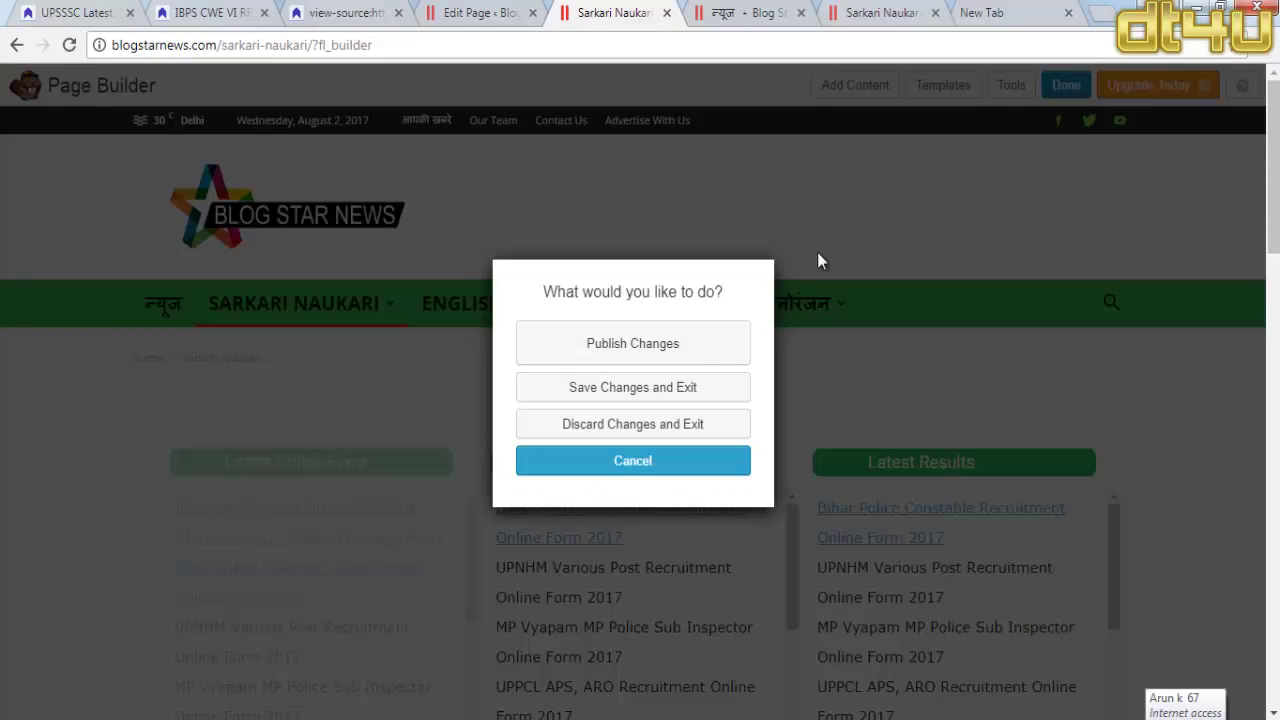
left_click(677, 352)
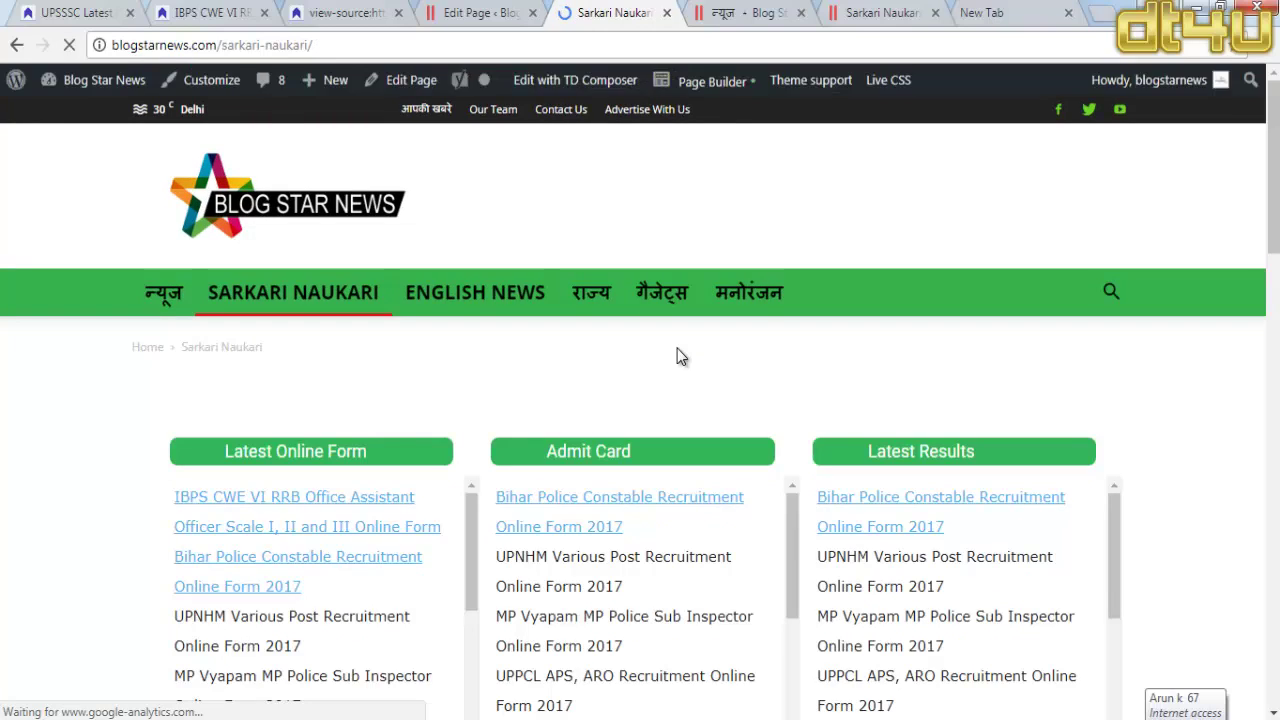
Step: Look over the published Sarkari Naukari page, checking the IBPS link, the other lists and the footer sections
scroll(105, 401, "down", 5)
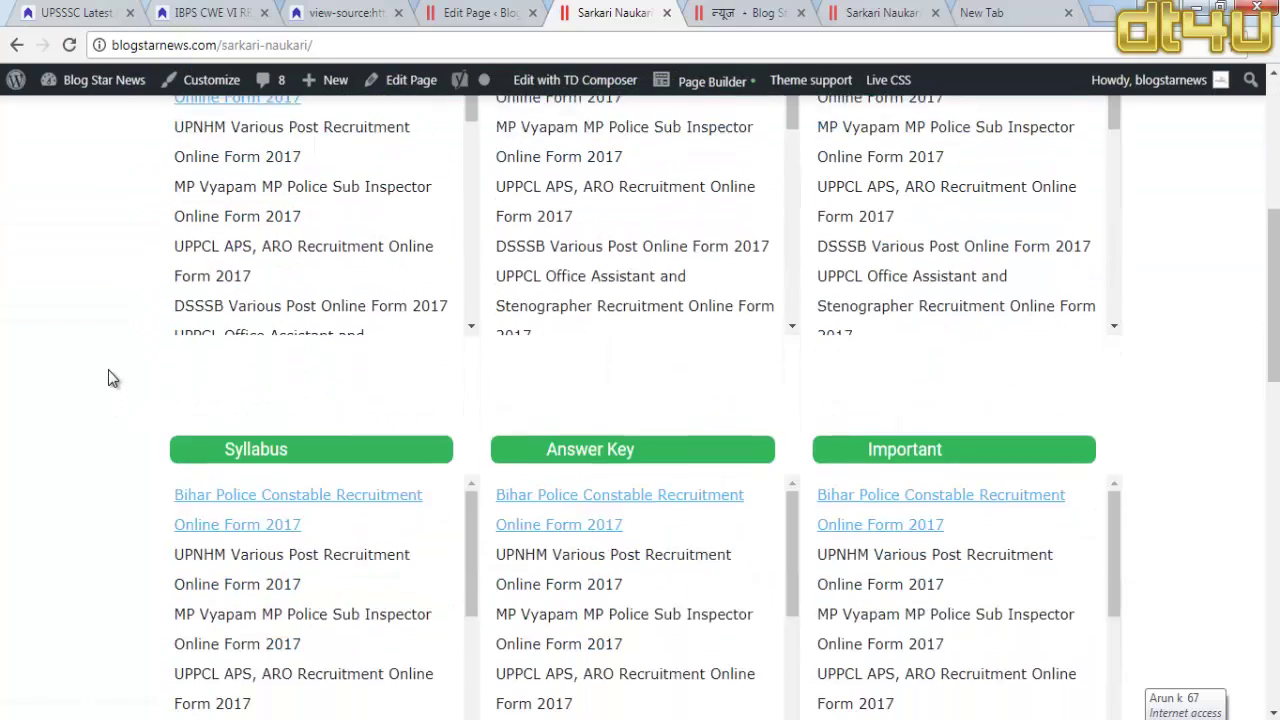
scroll(110, 376, "down", 11)
scroll(823, 384, "up", 2)
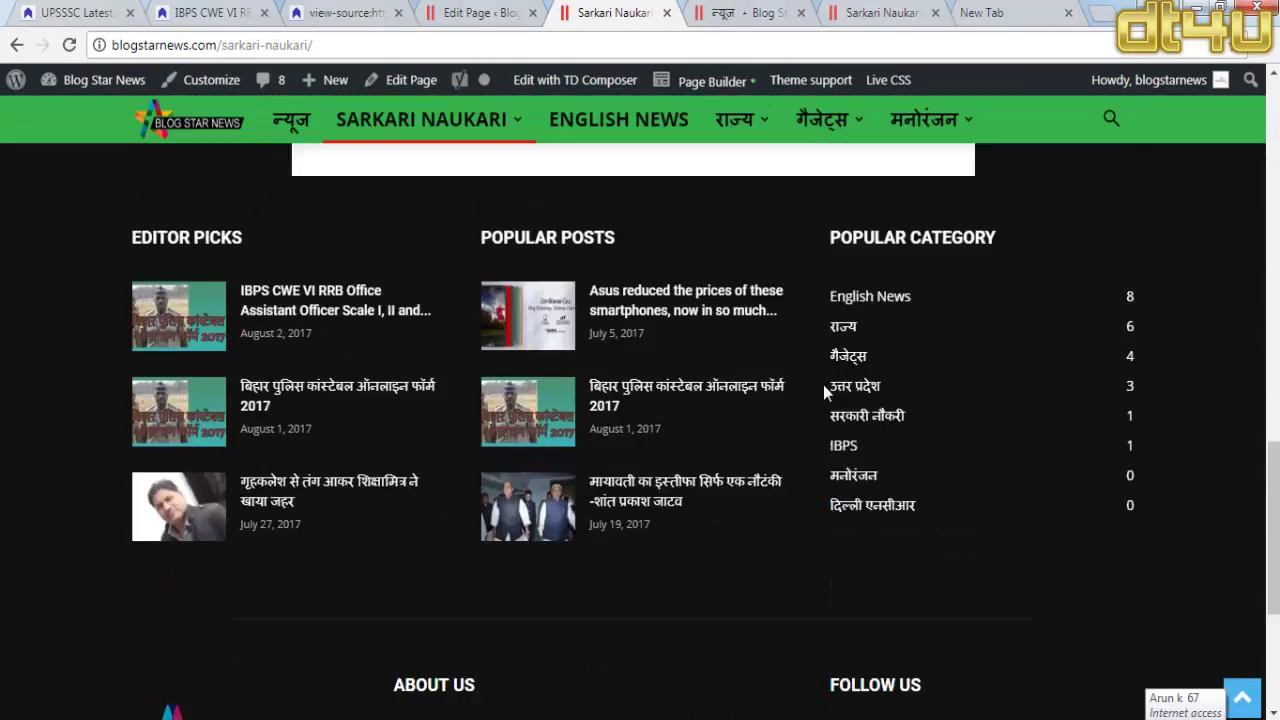
scroll(823, 384, "up", 4)
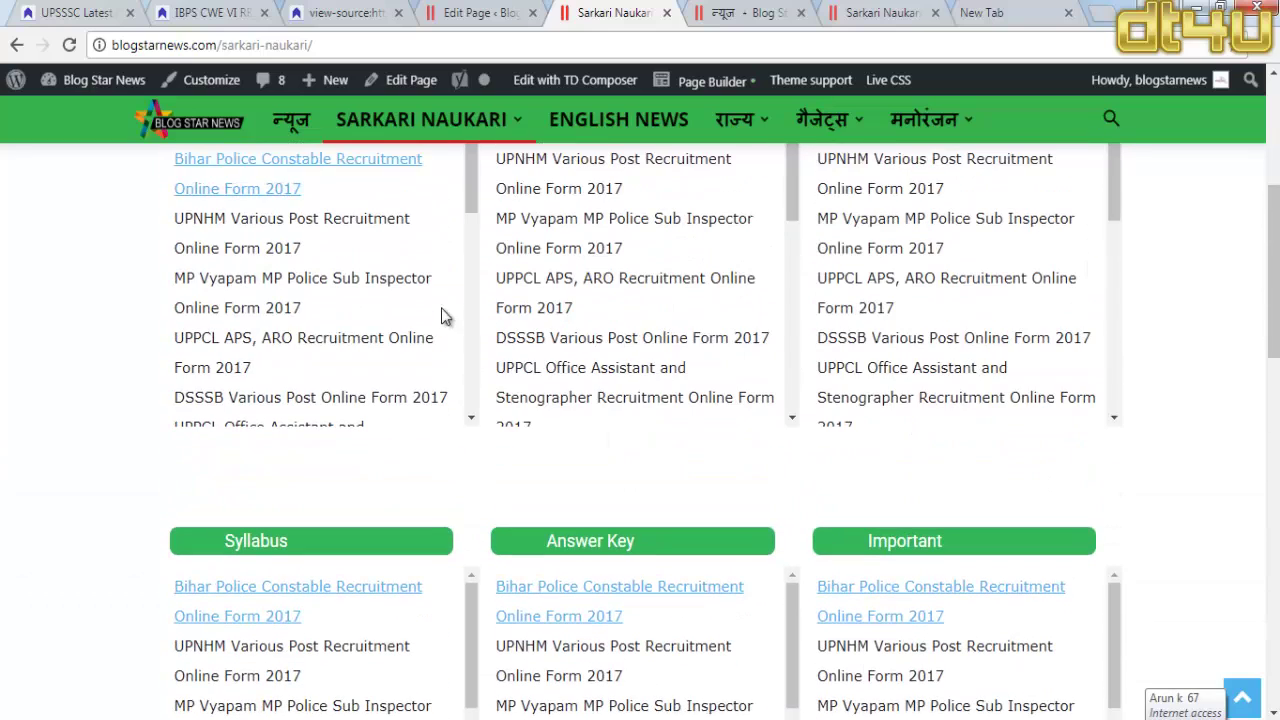
scroll(797, 287, "down", 1)
left_click_drag(797, 279, 1232, 192)
scroll(640, 360, "up", 4)
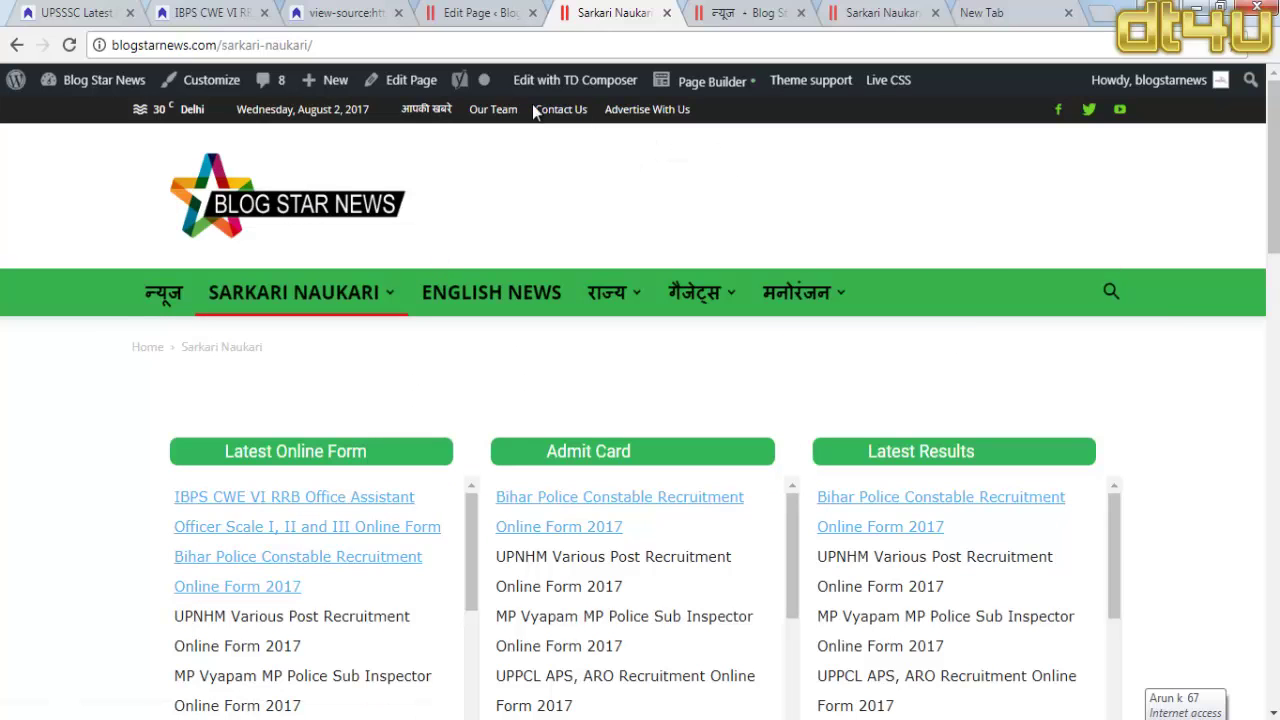
Step: Return to the Latest Online Form page editor and read the Newspaper theme activation notice
left_click(503, 12)
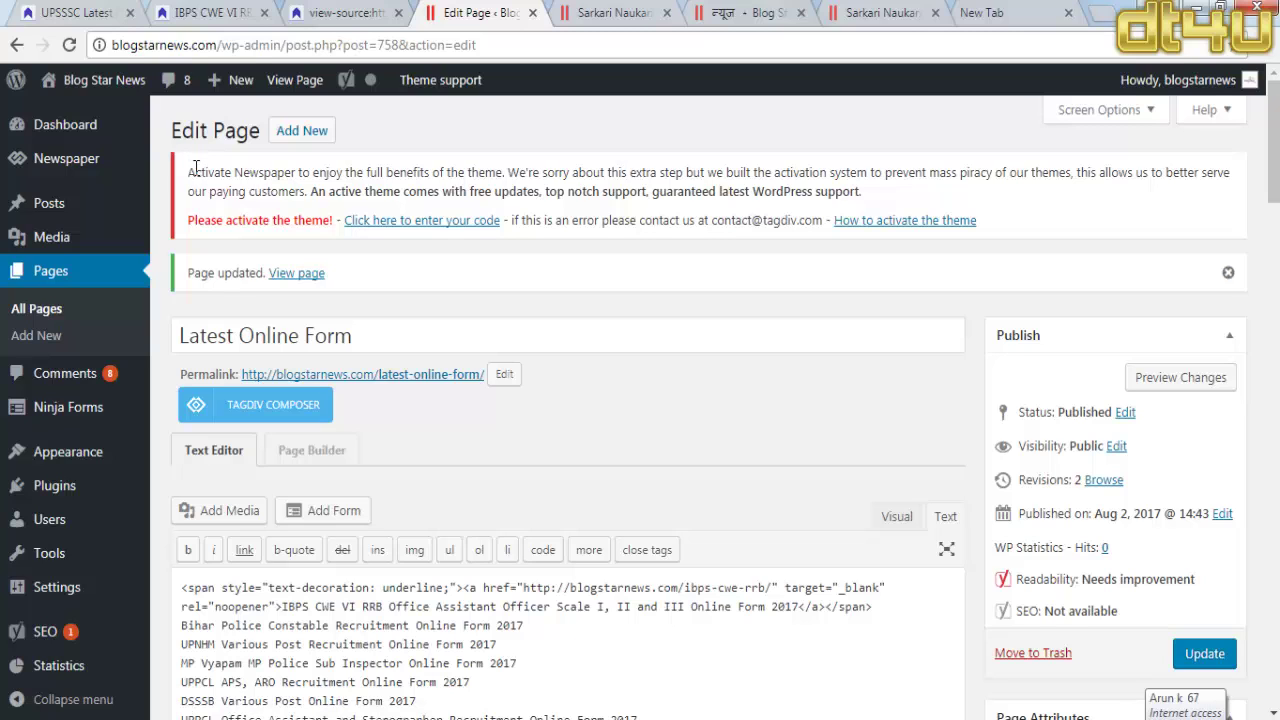
left_click_drag(195, 172, 400, 191)
left_click_drag(488, 172, 903, 207)
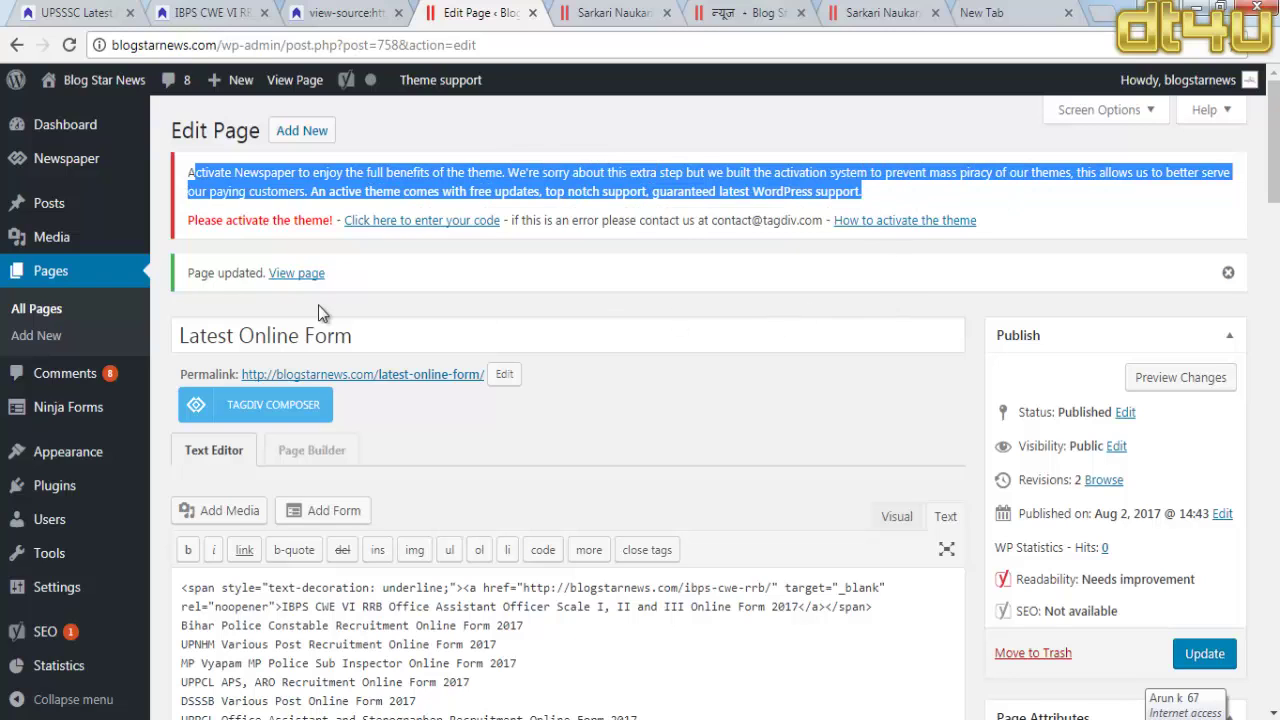
left_click(285, 234)
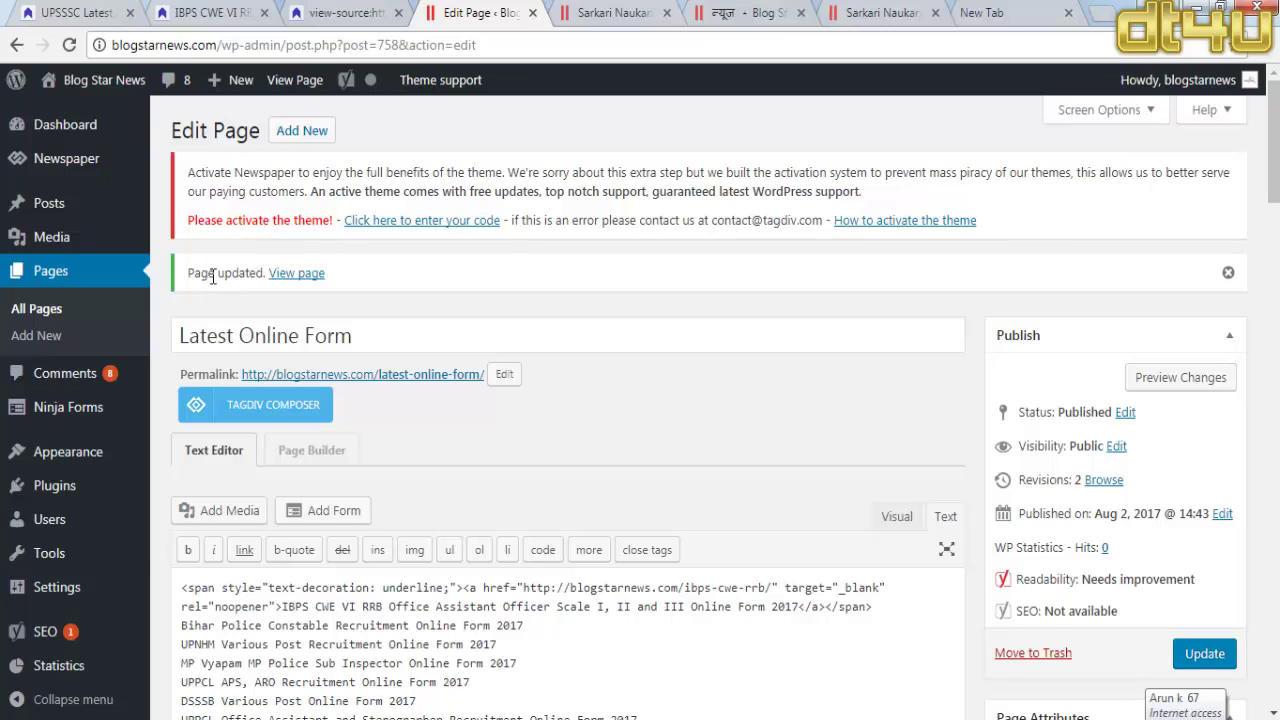
Step: Go from the installed plugins to adding a new one and search the plugin directory for wp-spam
mouse_move(40, 494)
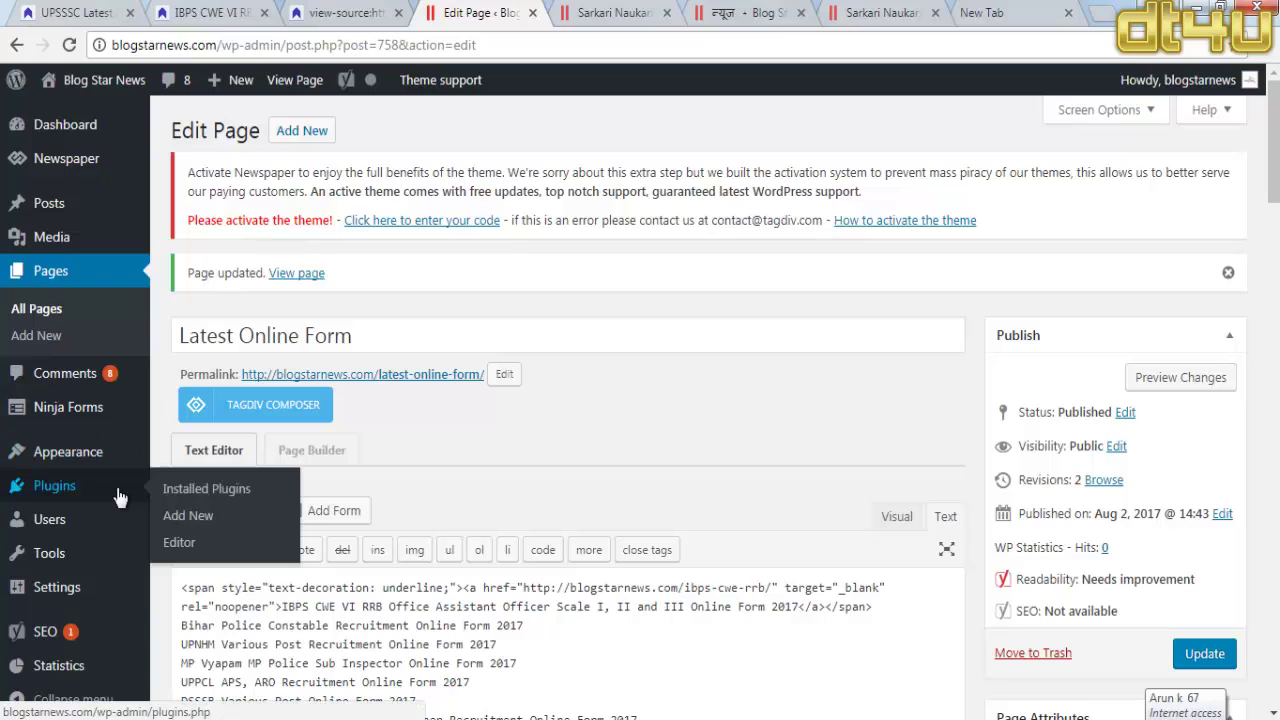
left_click(233, 489)
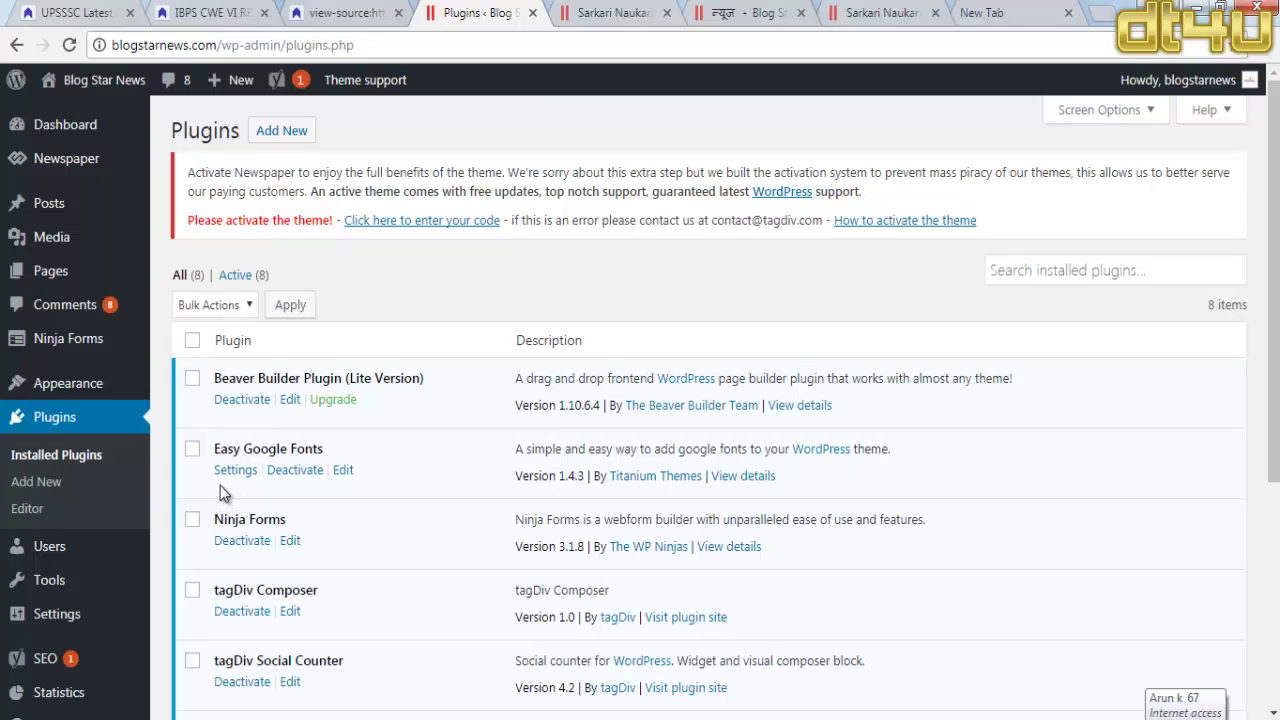
left_click(285, 131)
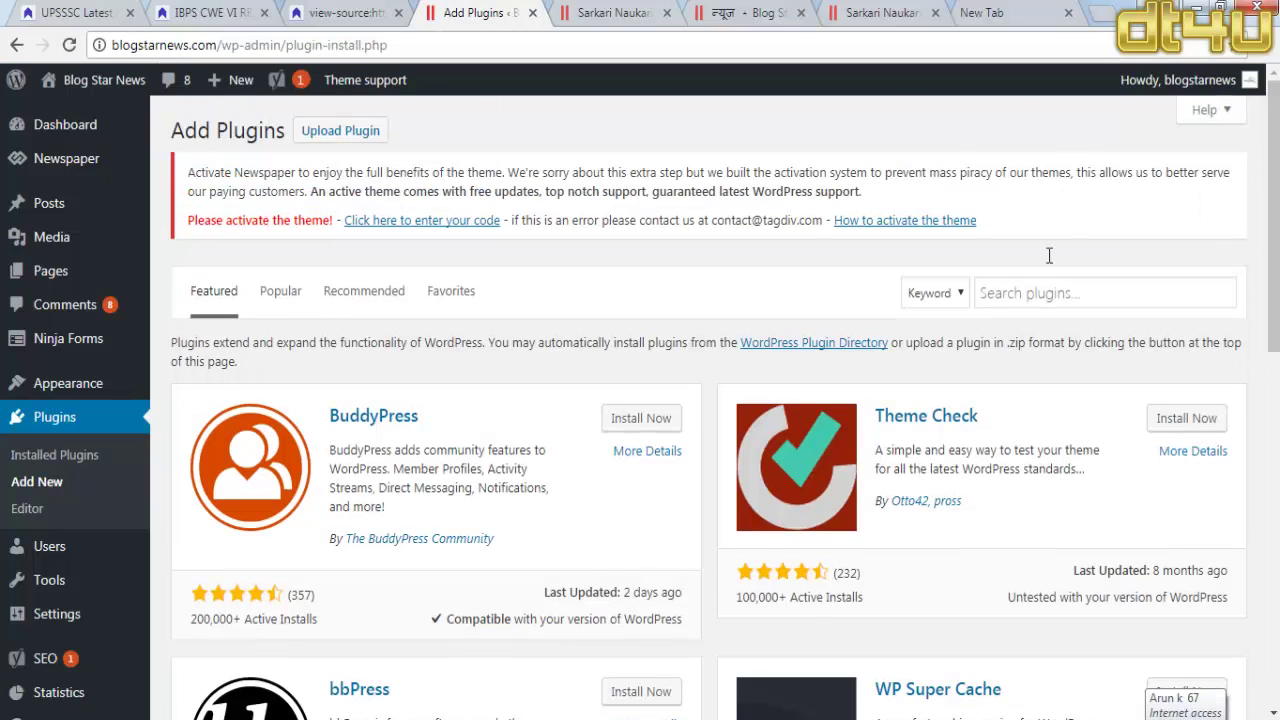
left_click(1027, 295)
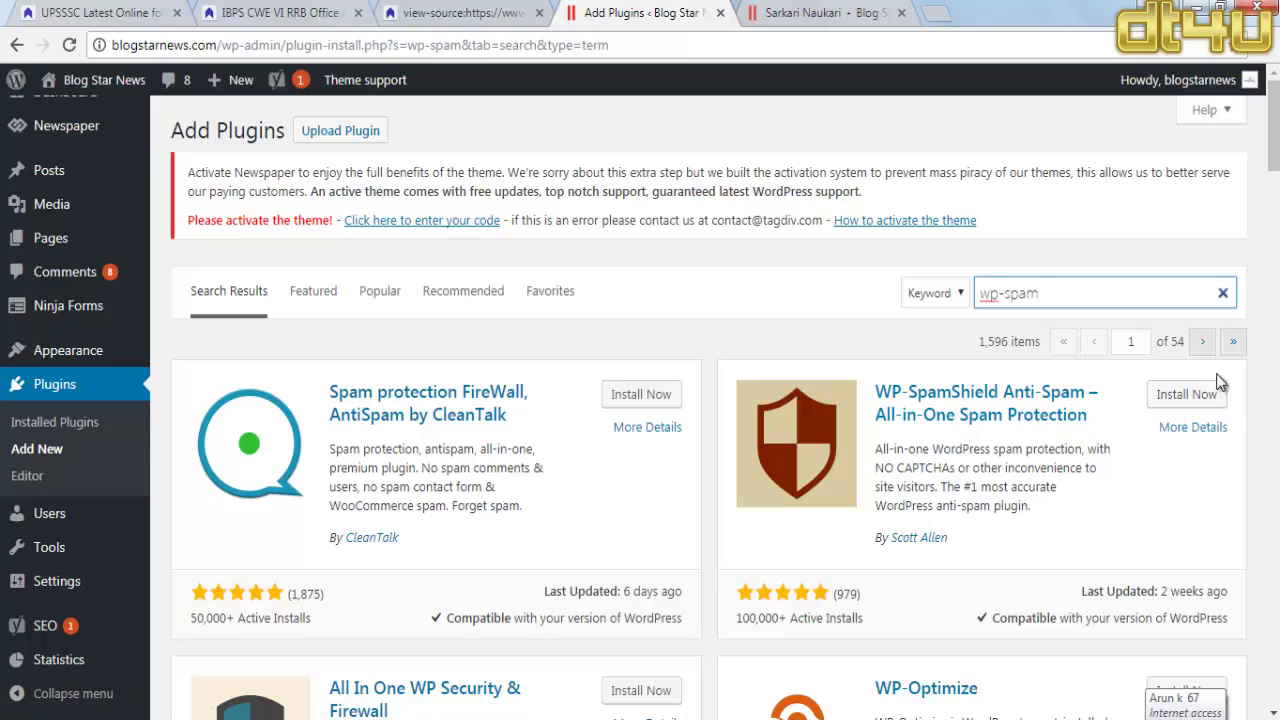
Step: Install and activate the WP-SpamShield Anti-Spam – All-in-One Spam Protection plugin
left_click(1186, 396)
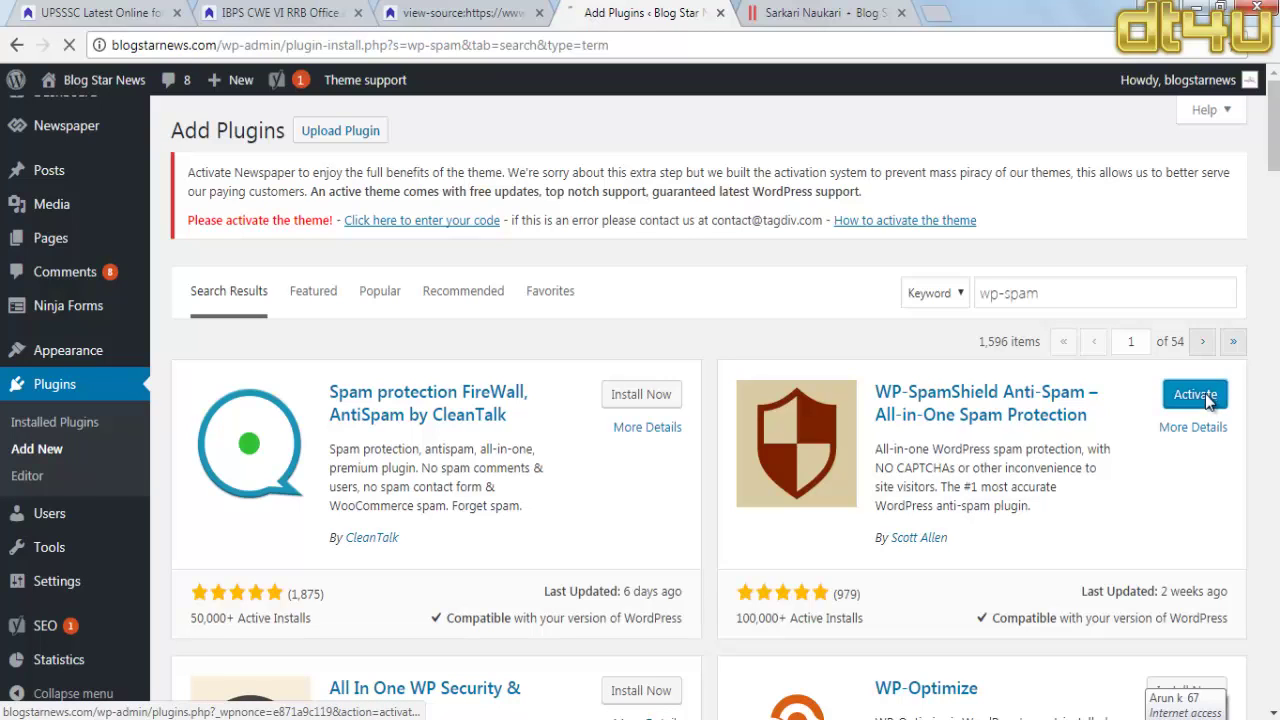
left_click(1210, 400)
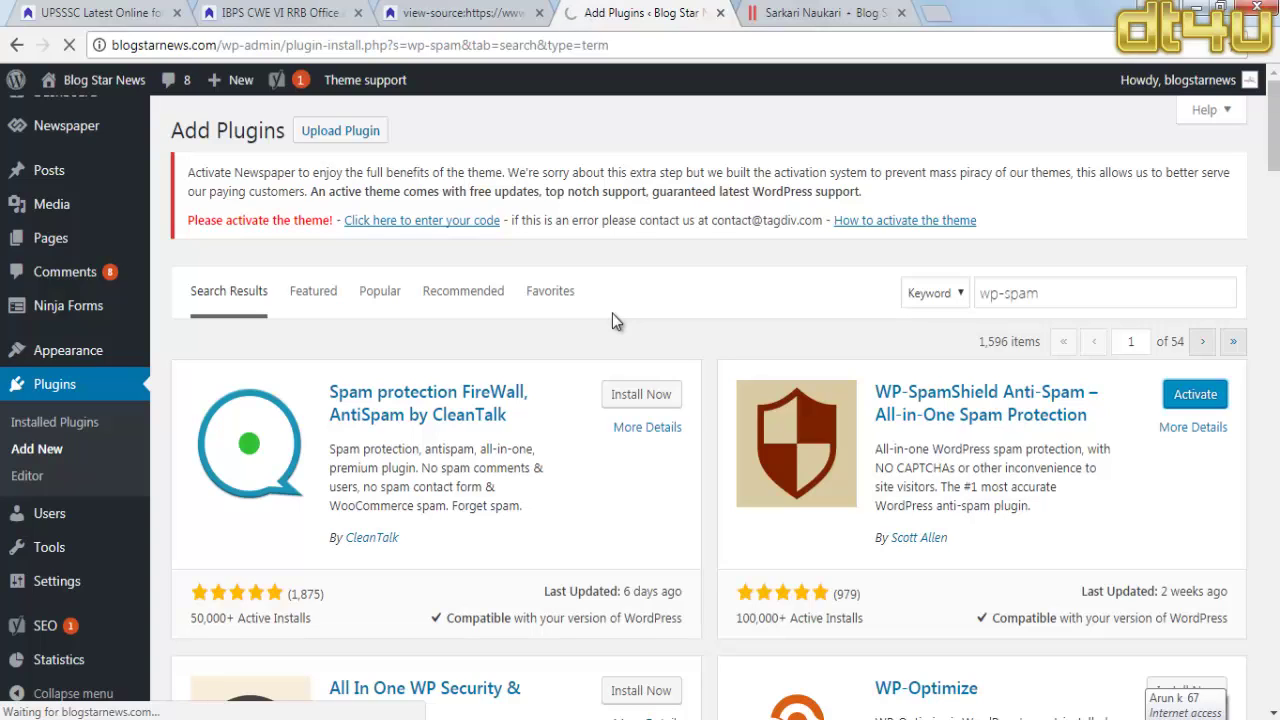
left_click(378, 303)
left_click(1200, 394)
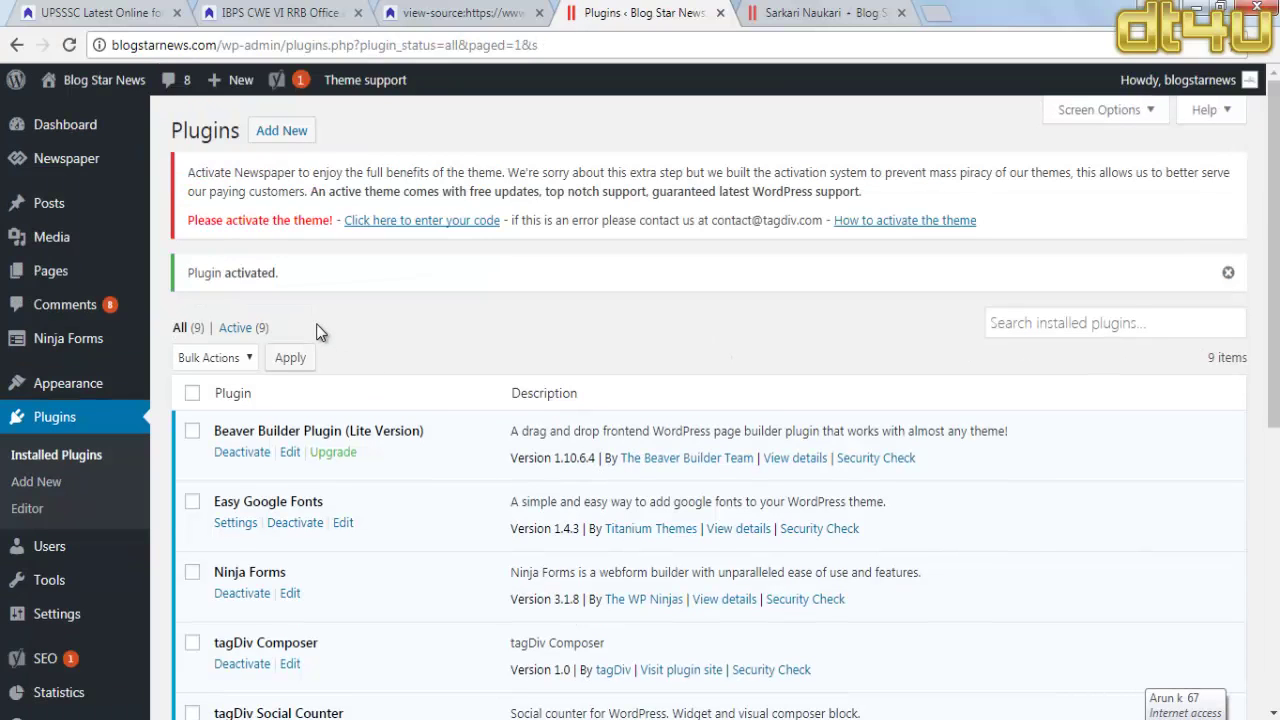
Step: Install and activate the WP Super Cache plugin from the featured plugins
left_click(278, 127)
left_click(460, 13)
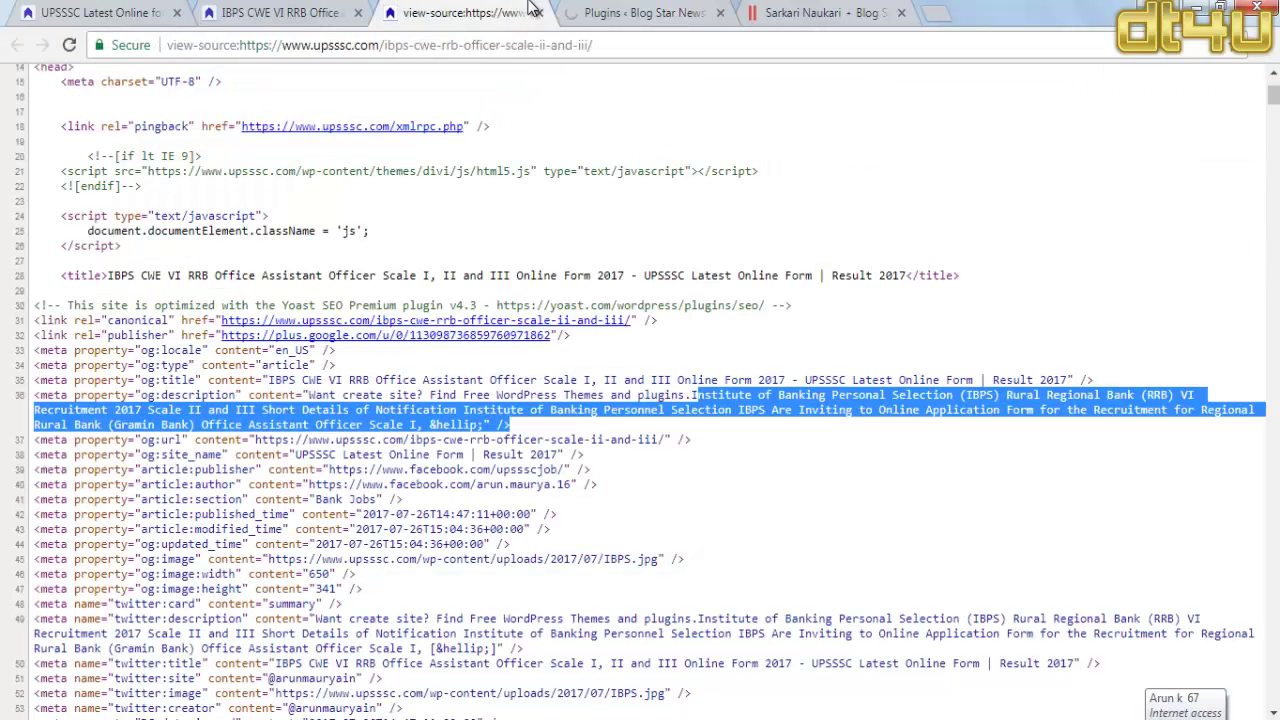
left_click(600, 13)
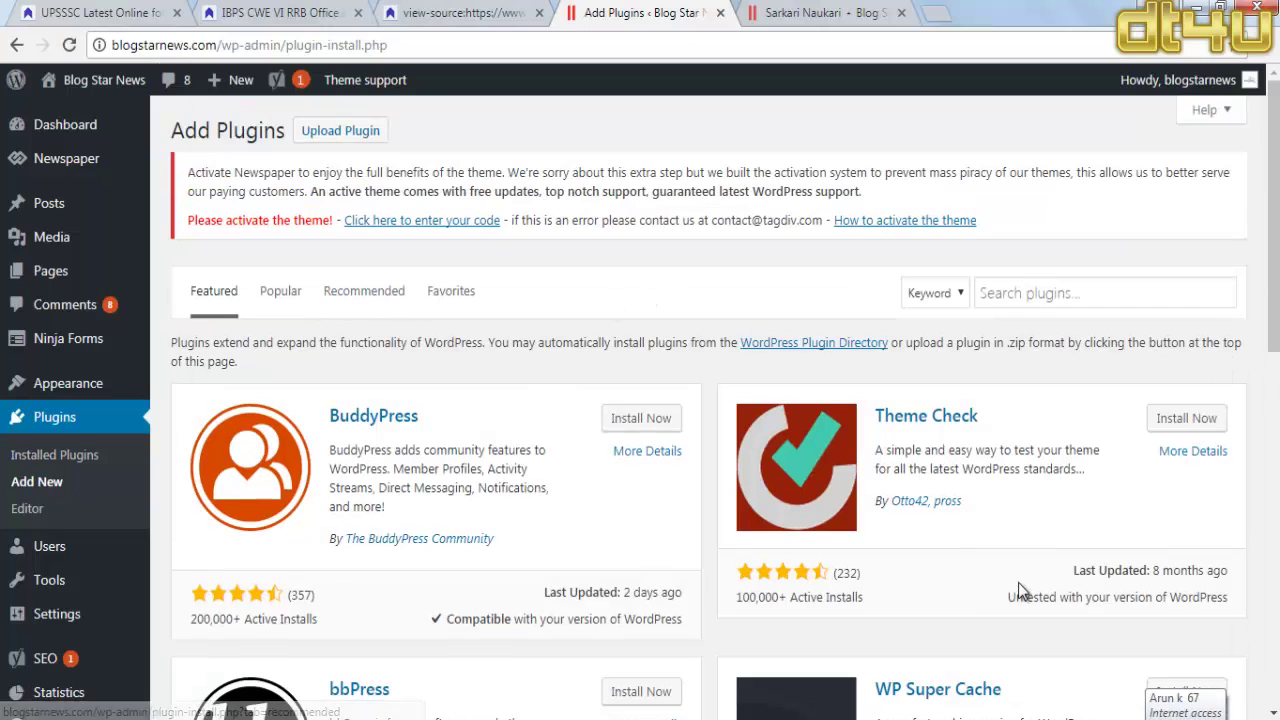
scroll(995, 585, "down", 2)
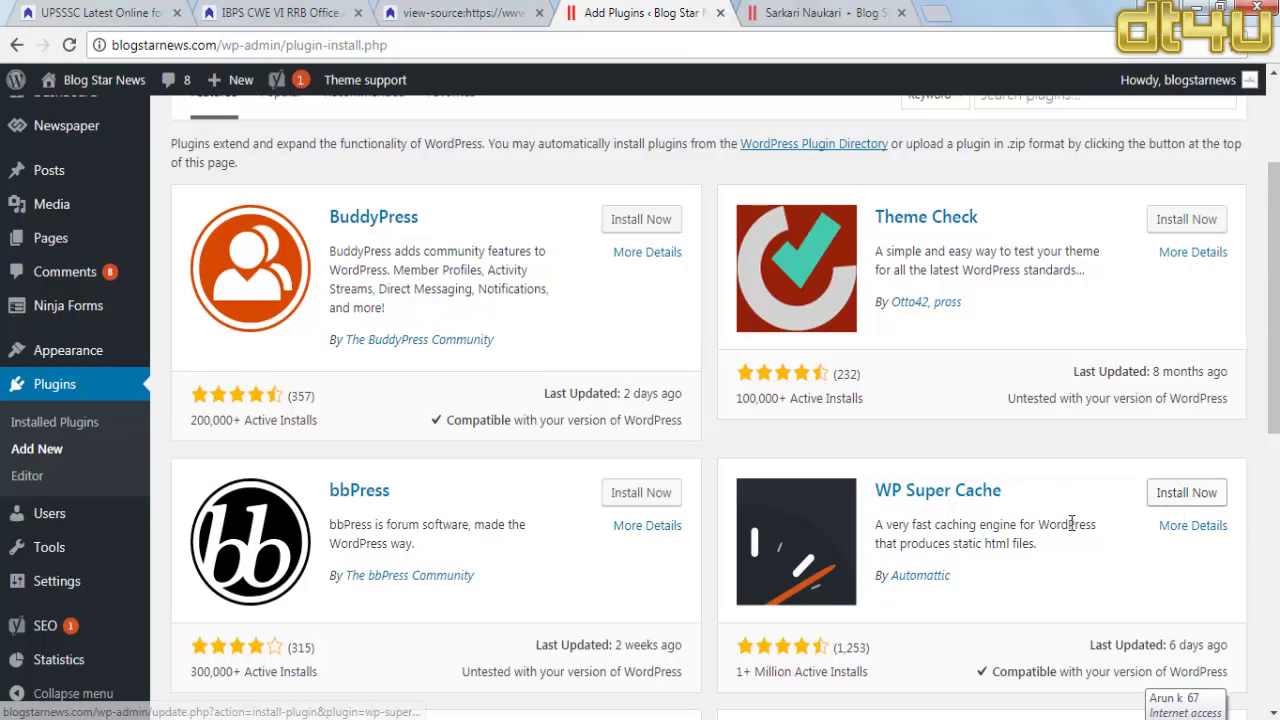
left_click(1183, 488)
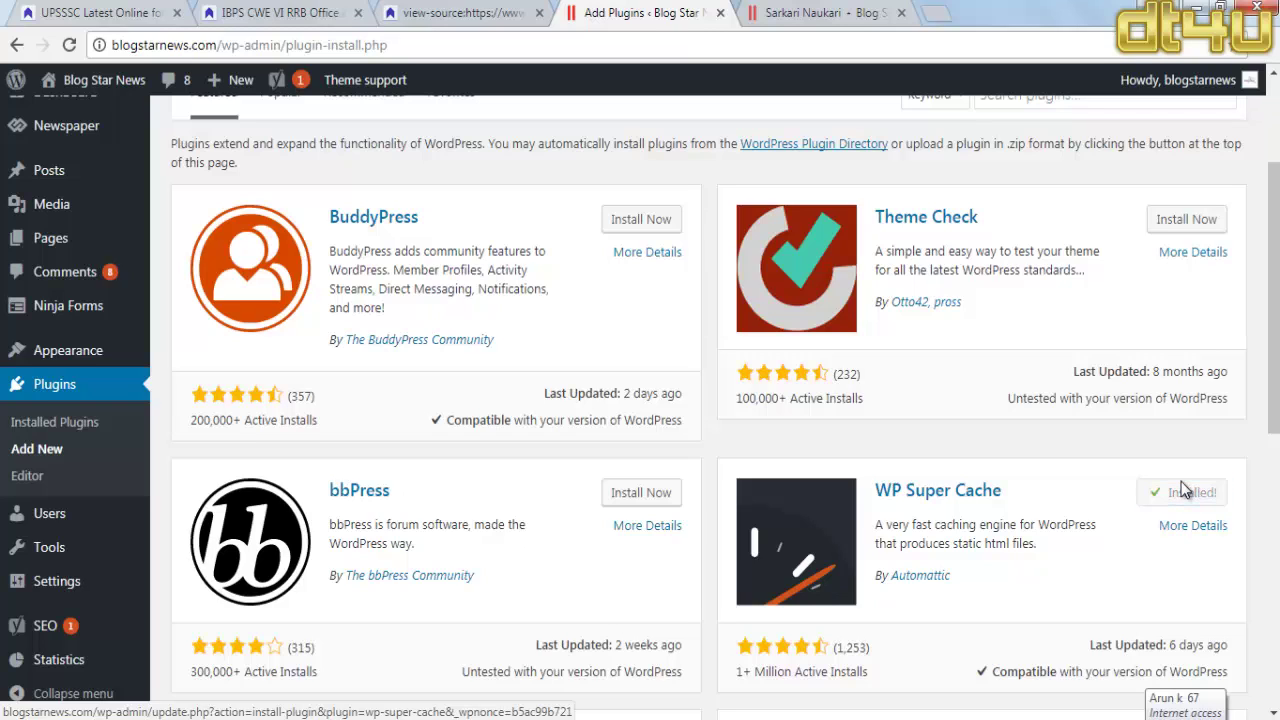
left_click(1183, 488)
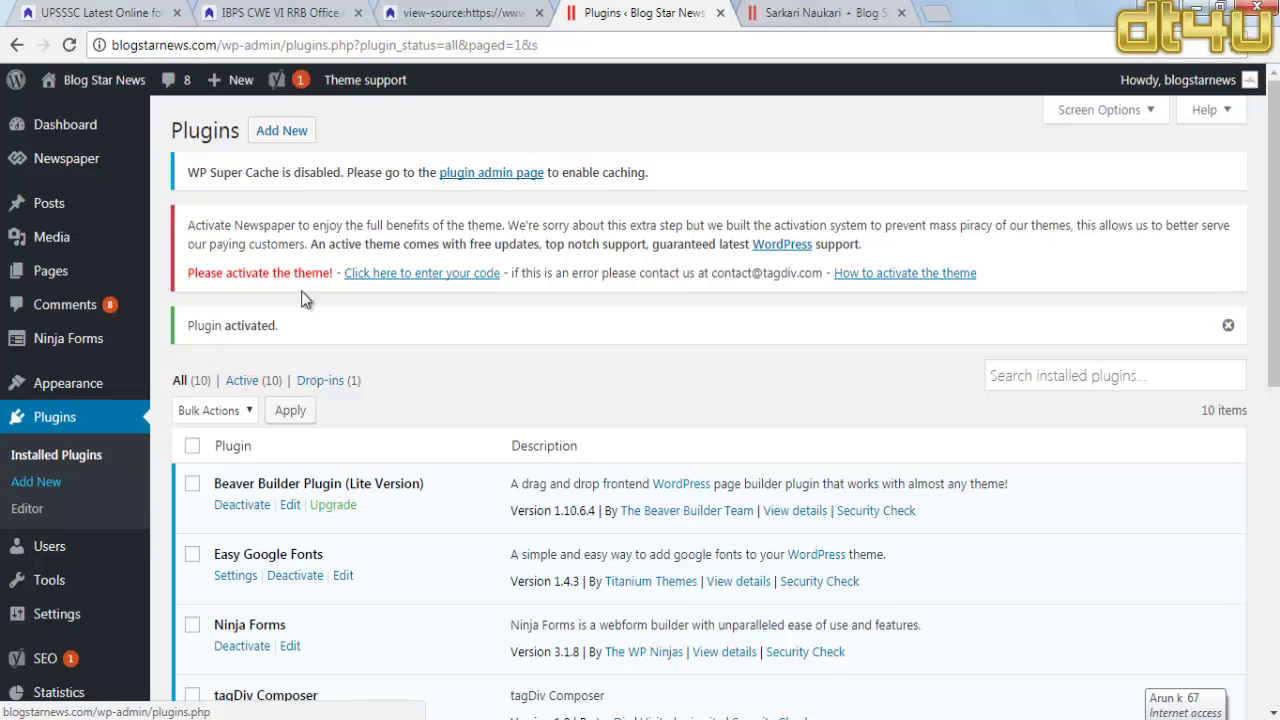
Step: Open the WP Super Cache settings, switch caching to Caching On and update the status
left_click(480, 176)
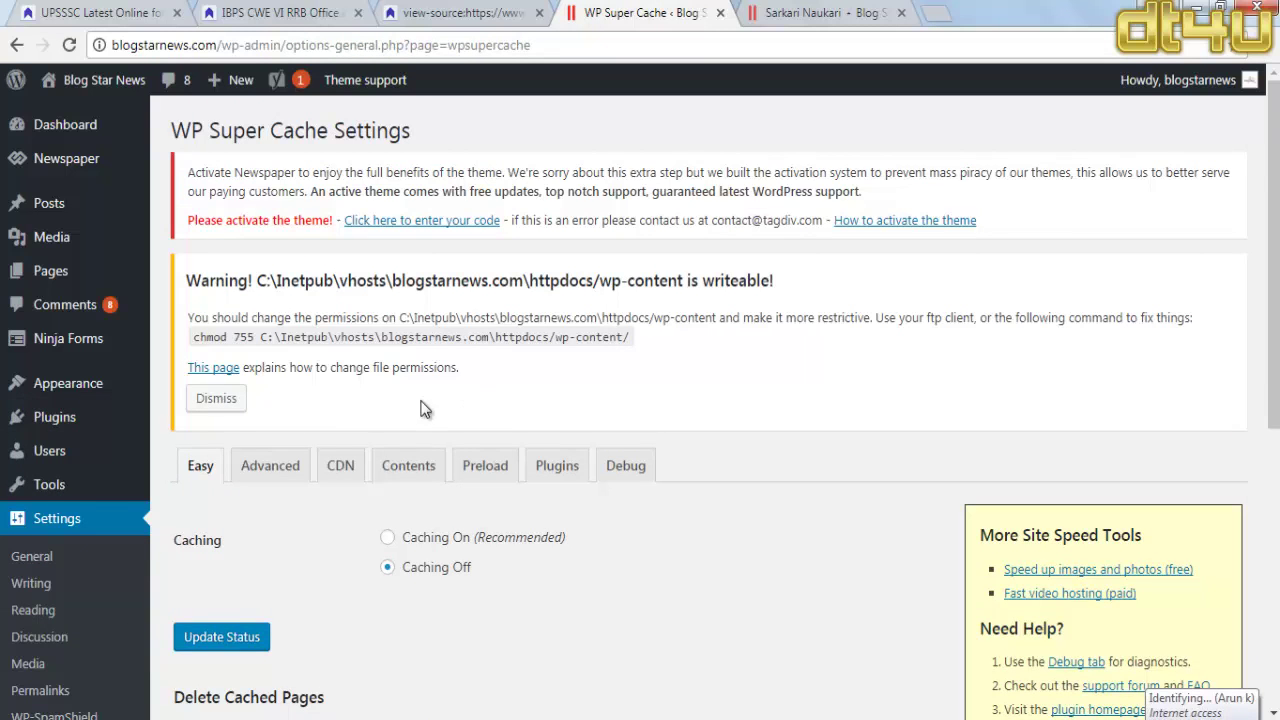
scroll(420, 408, "down", 2)
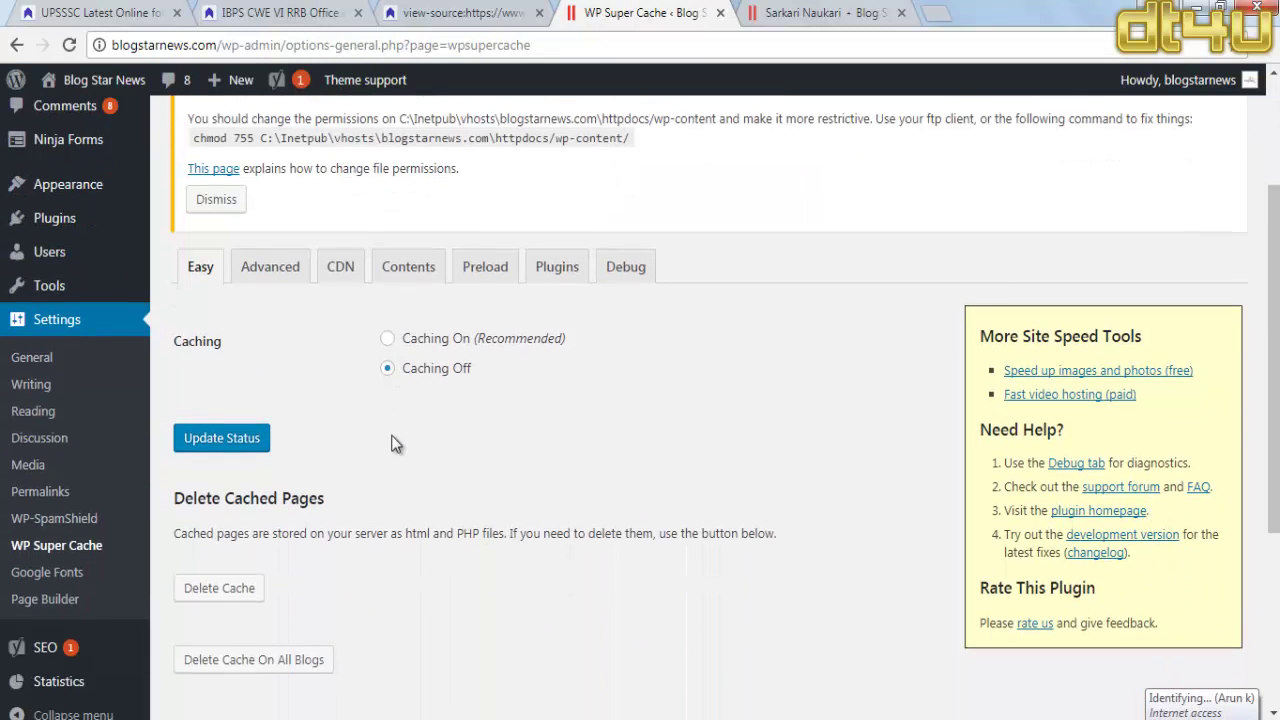
left_click(397, 342)
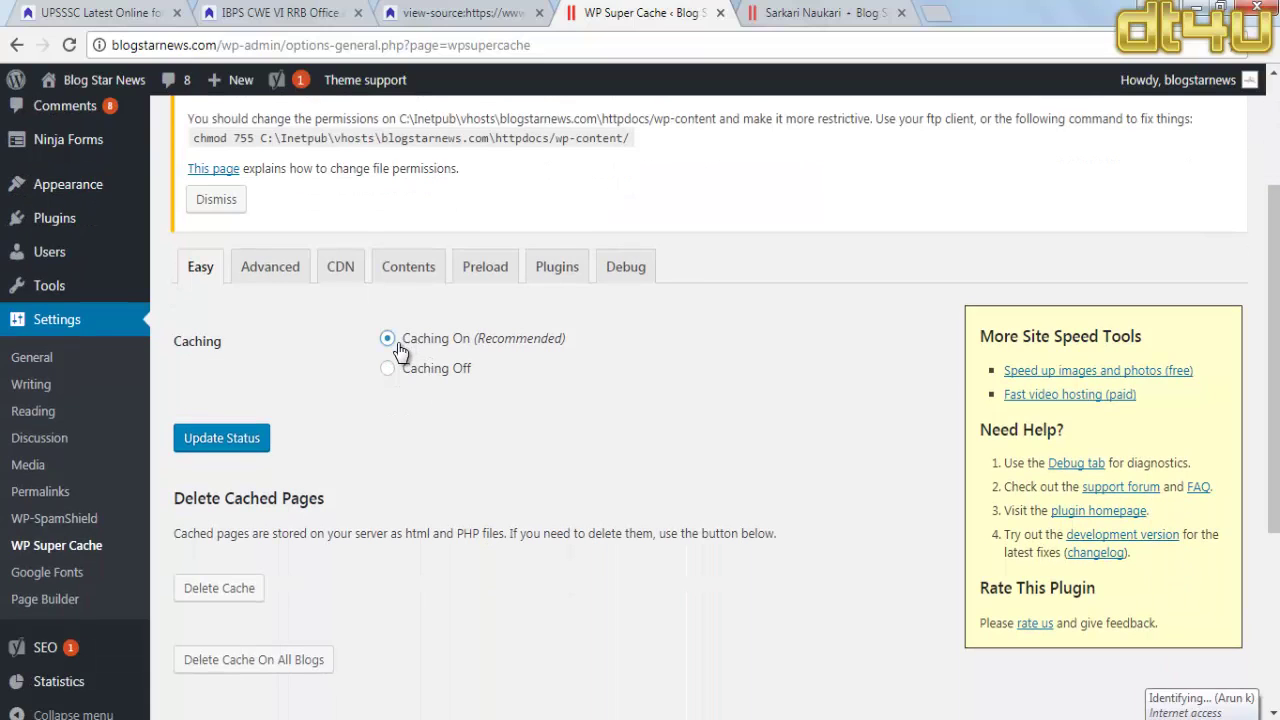
left_click(224, 444)
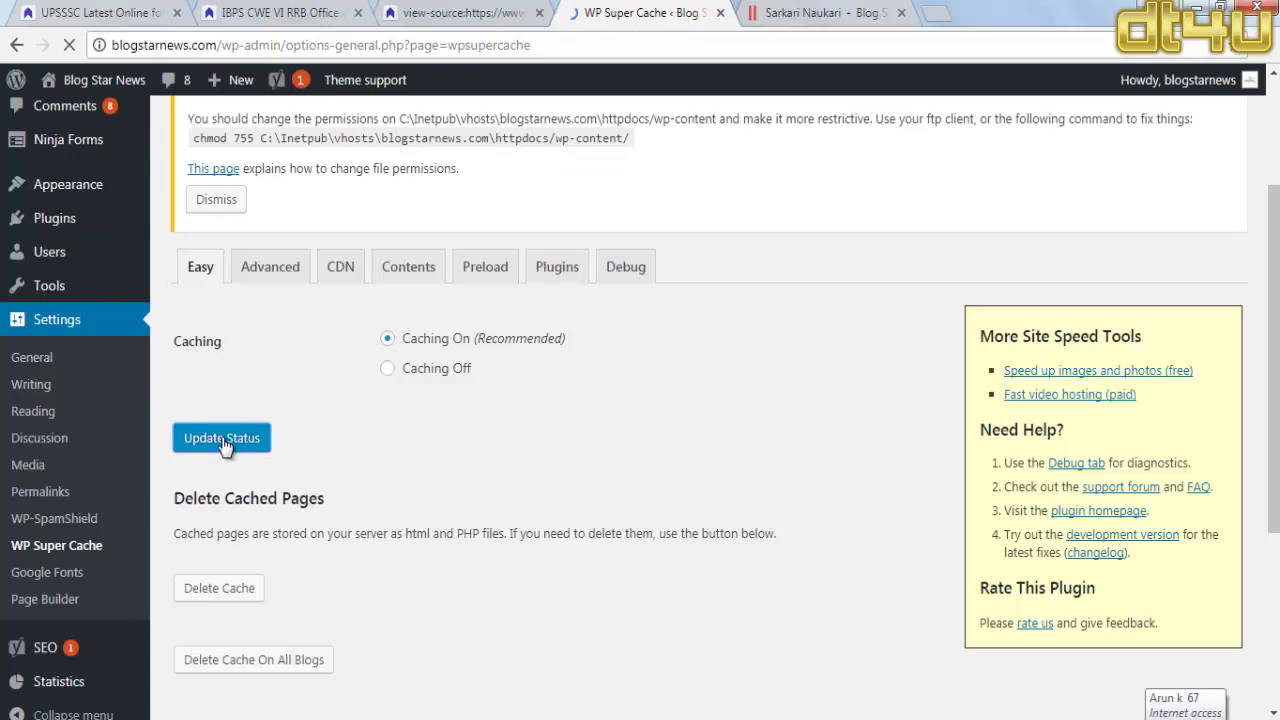
Step: Look through the cache testing and deletion options, then open WP Super Cache's Advanced settings
scroll(368, 490, "down", 5)
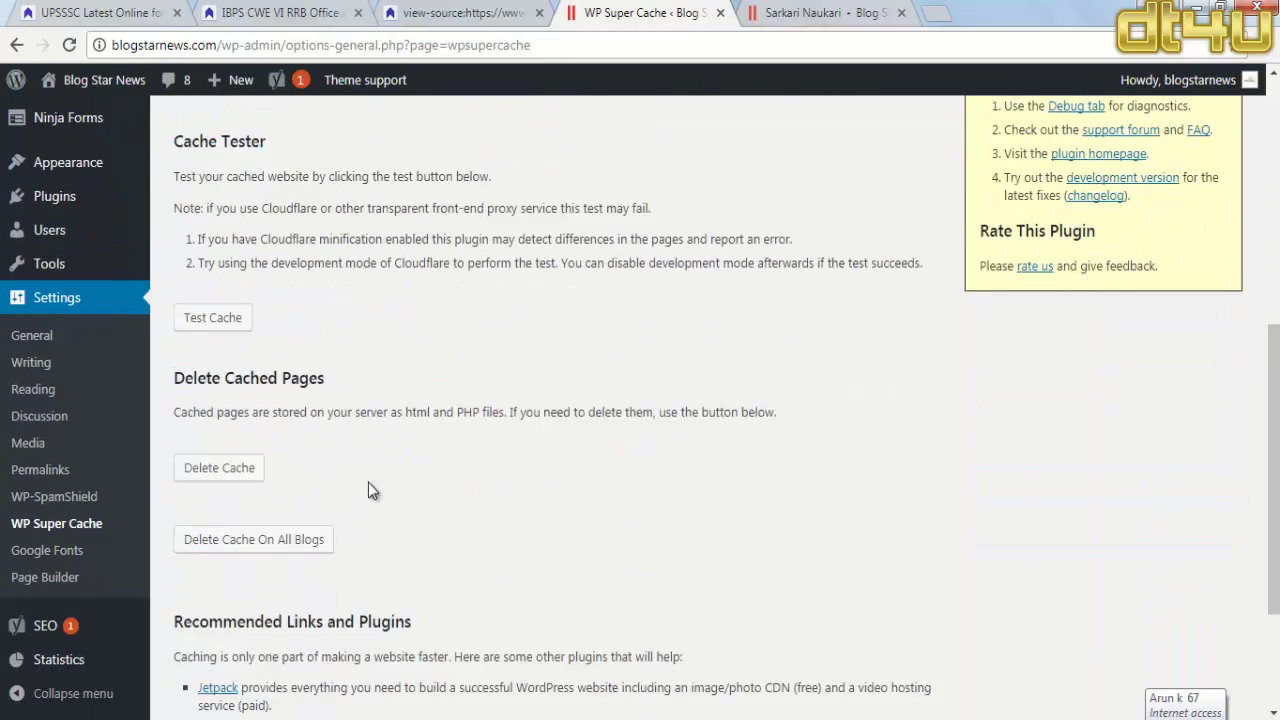
scroll(340, 490, "down", 1)
scroll(215, 454, "down", 3)
scroll(296, 485, "up", 10)
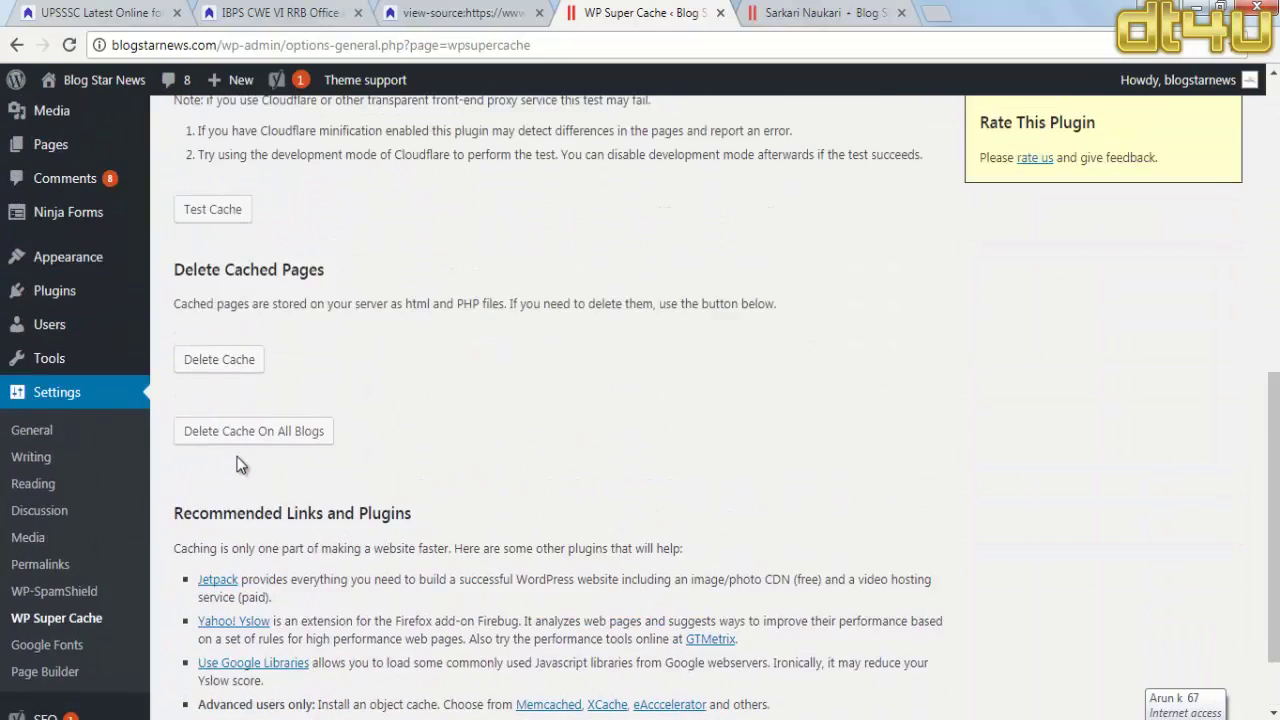
left_click(291, 481)
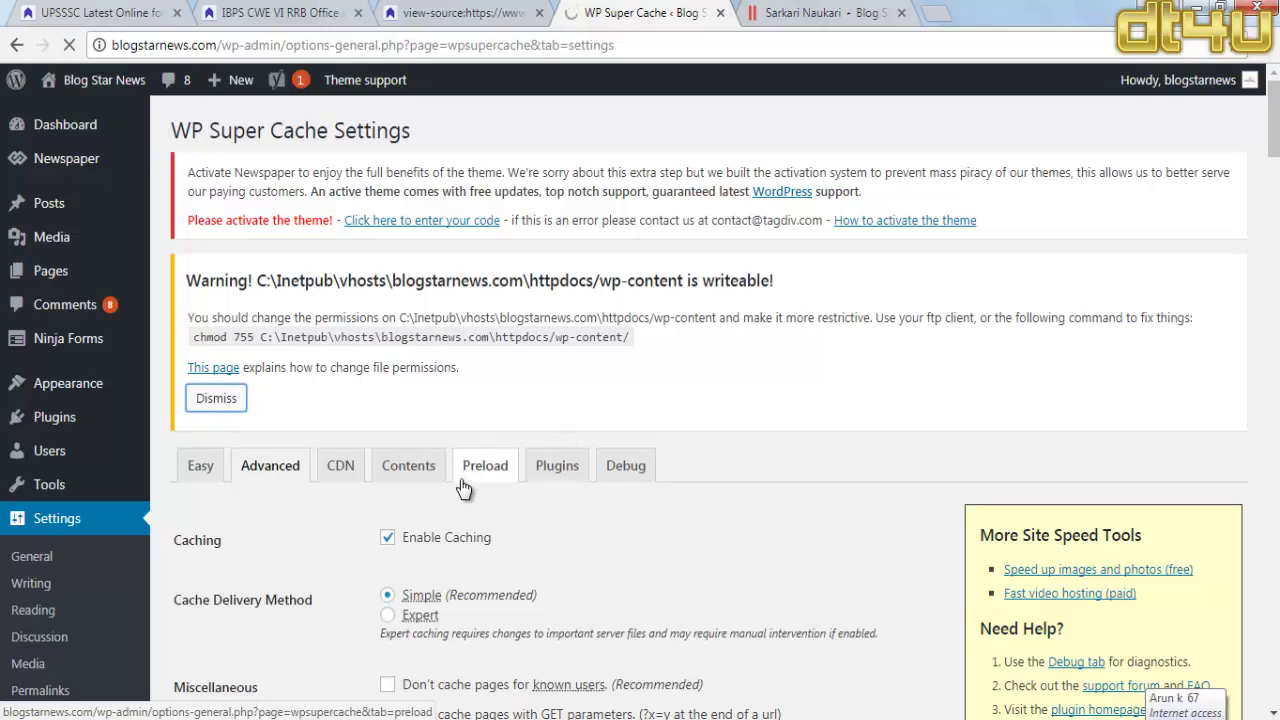
left_click(822, 13)
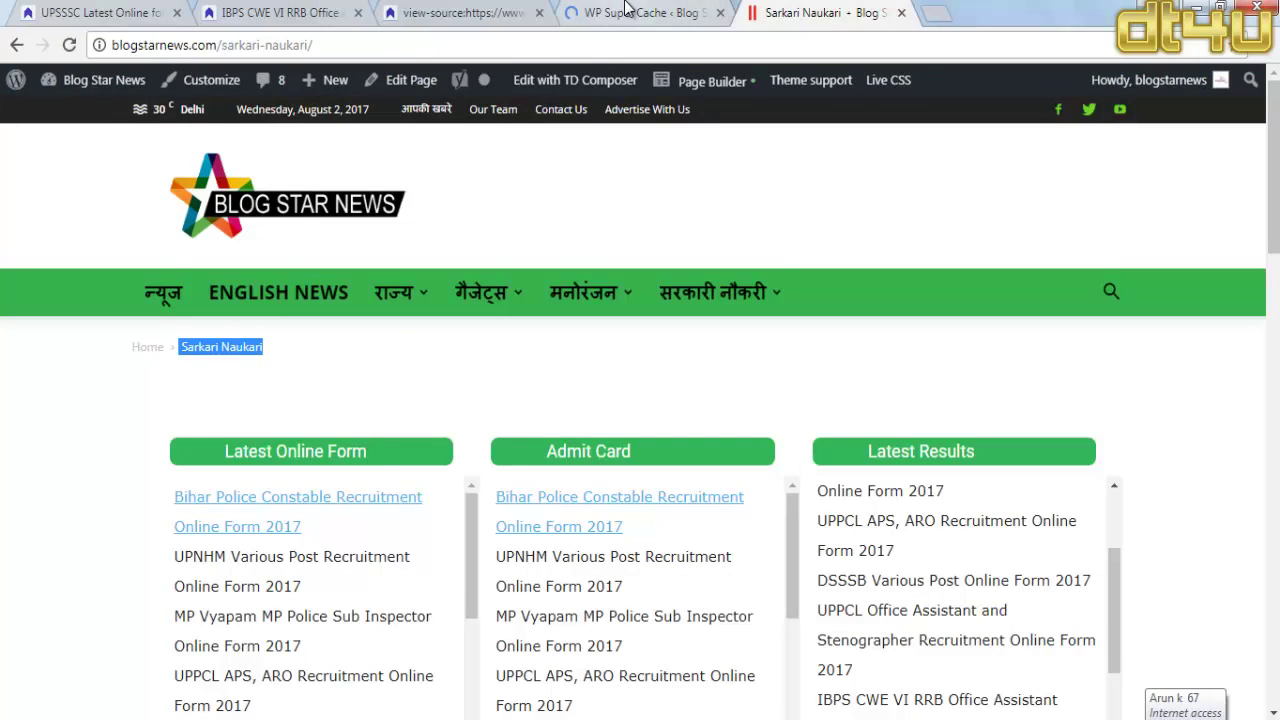
left_click(627, 10)
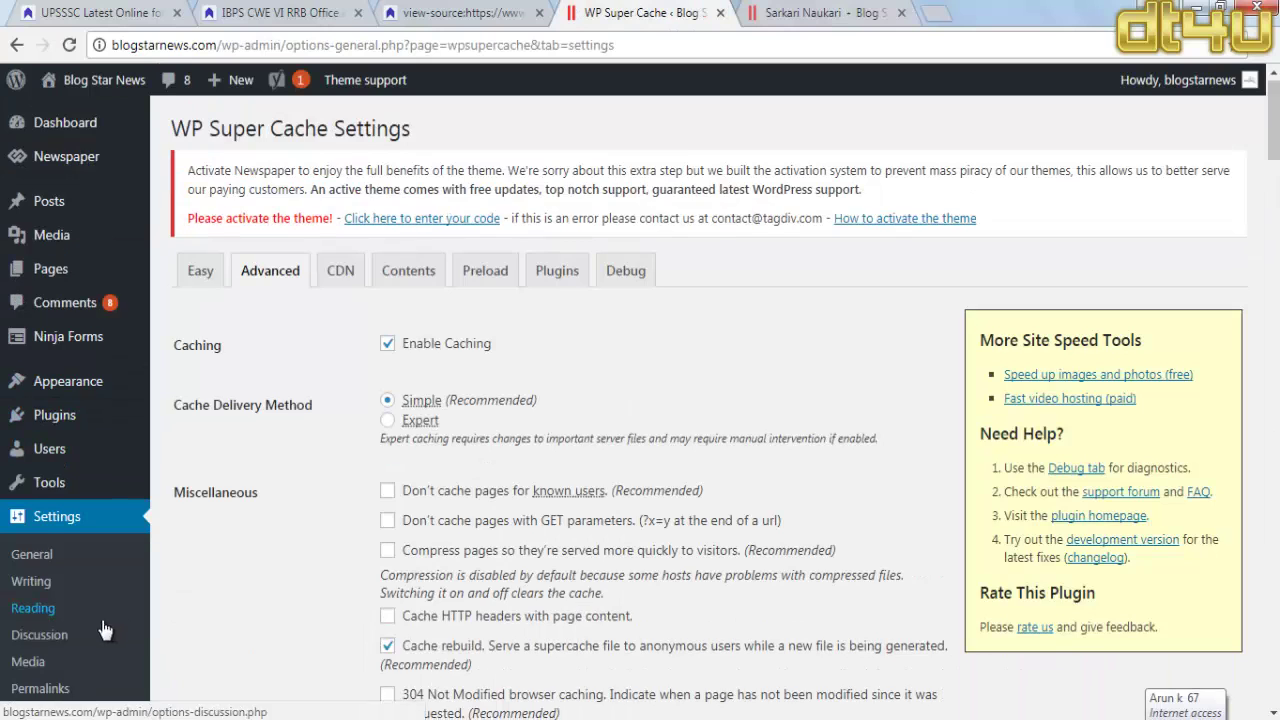
scroll(44, 697, "down", 3)
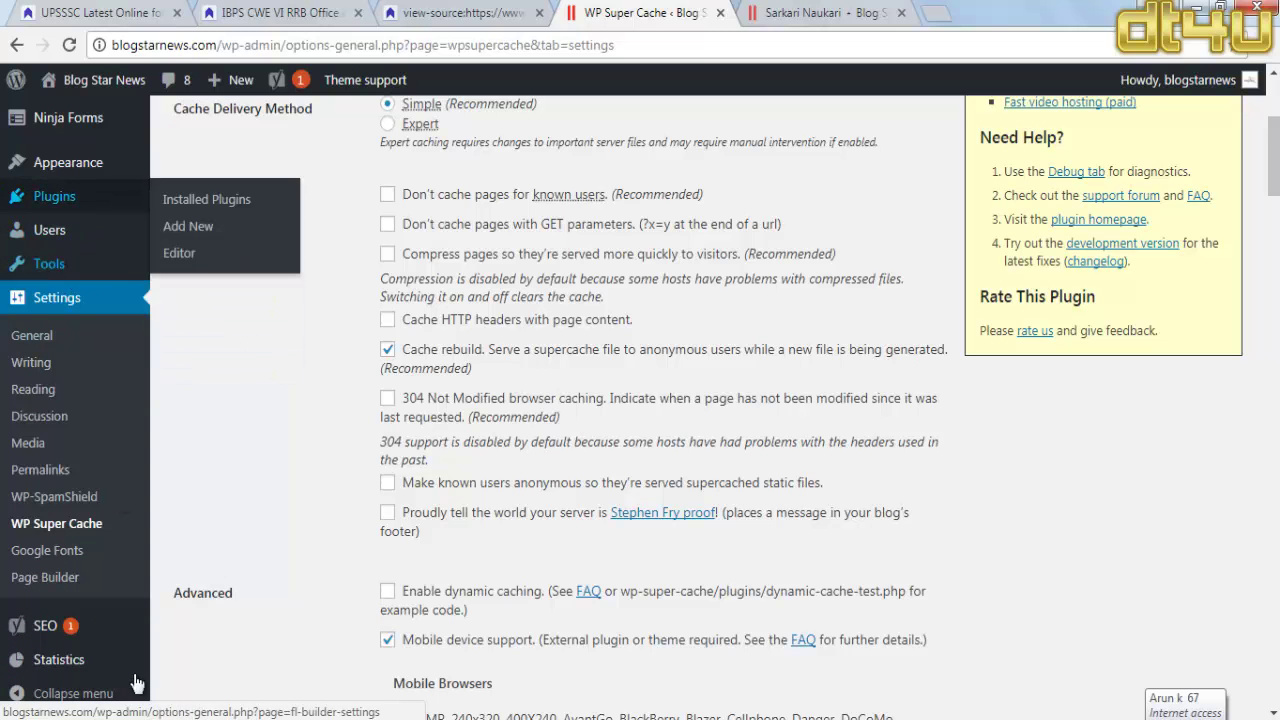
scroll(177, 471, "up", 2)
scroll(177, 478, "up", 2)
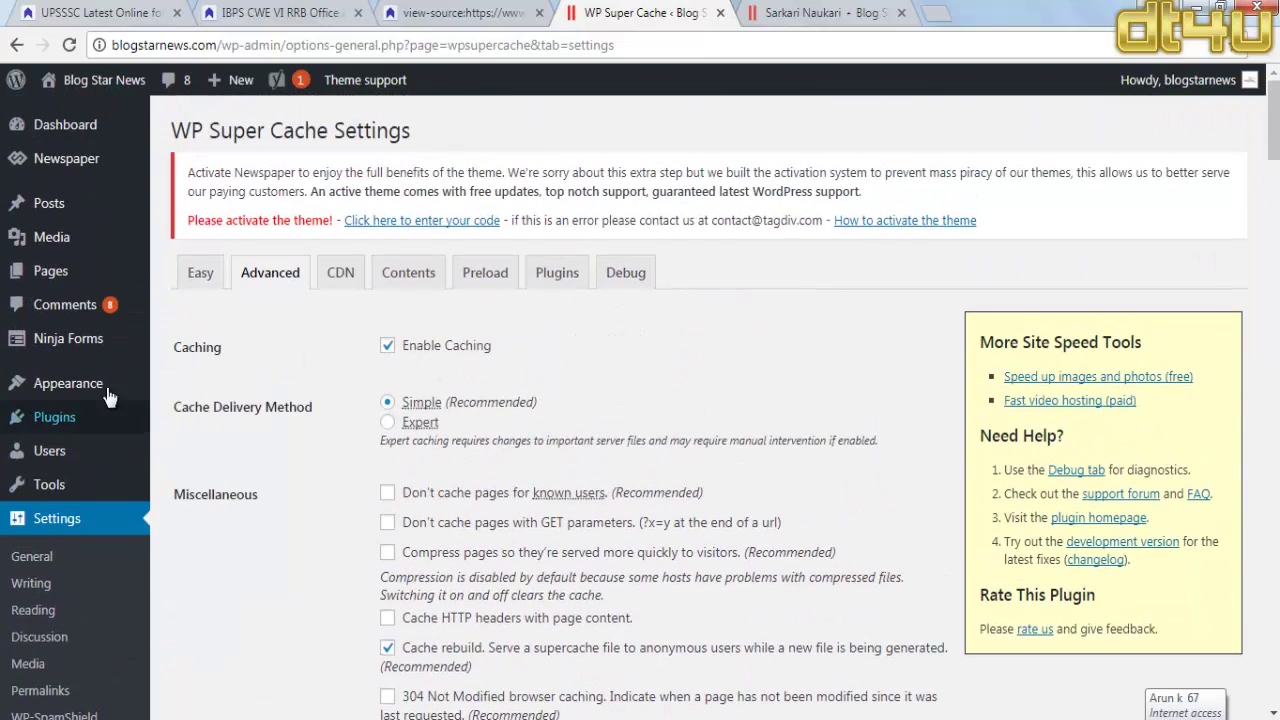
Step: Open the site's comments and approve the Blog Star News pingback on the post "You can not believe it, But this app will be free to call"
left_click(108, 316)
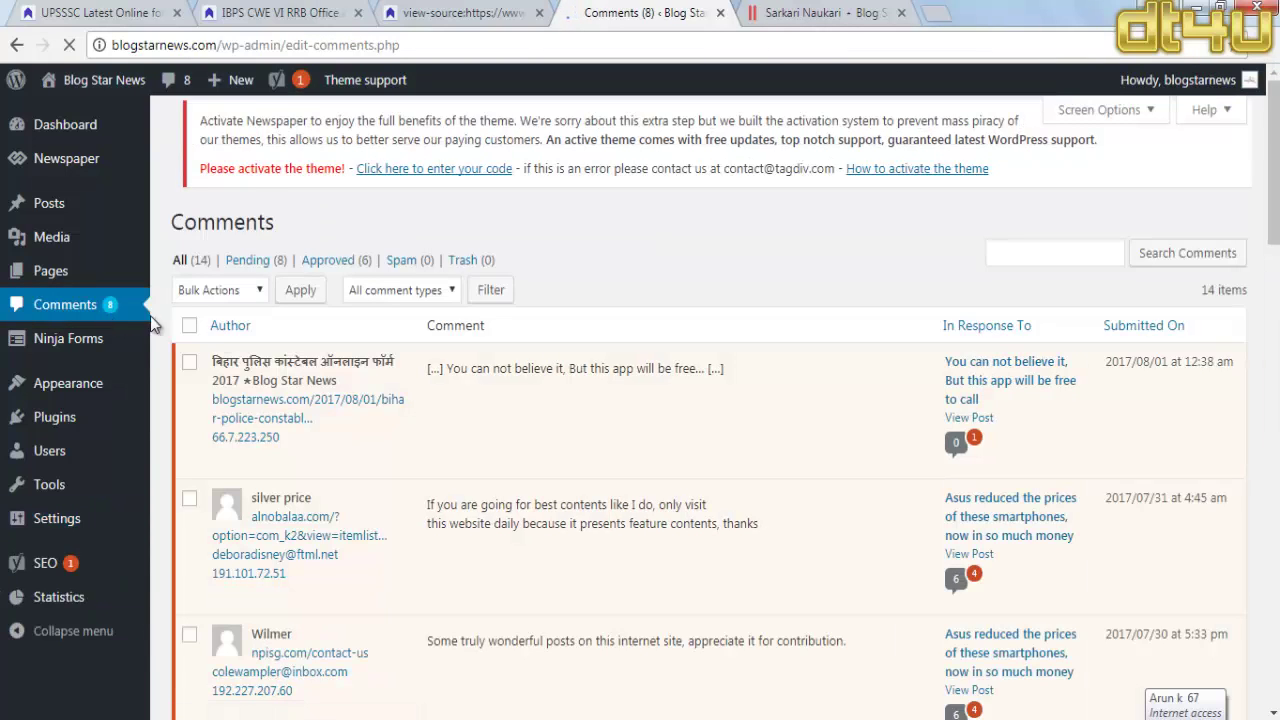
mouse_move(473, 417)
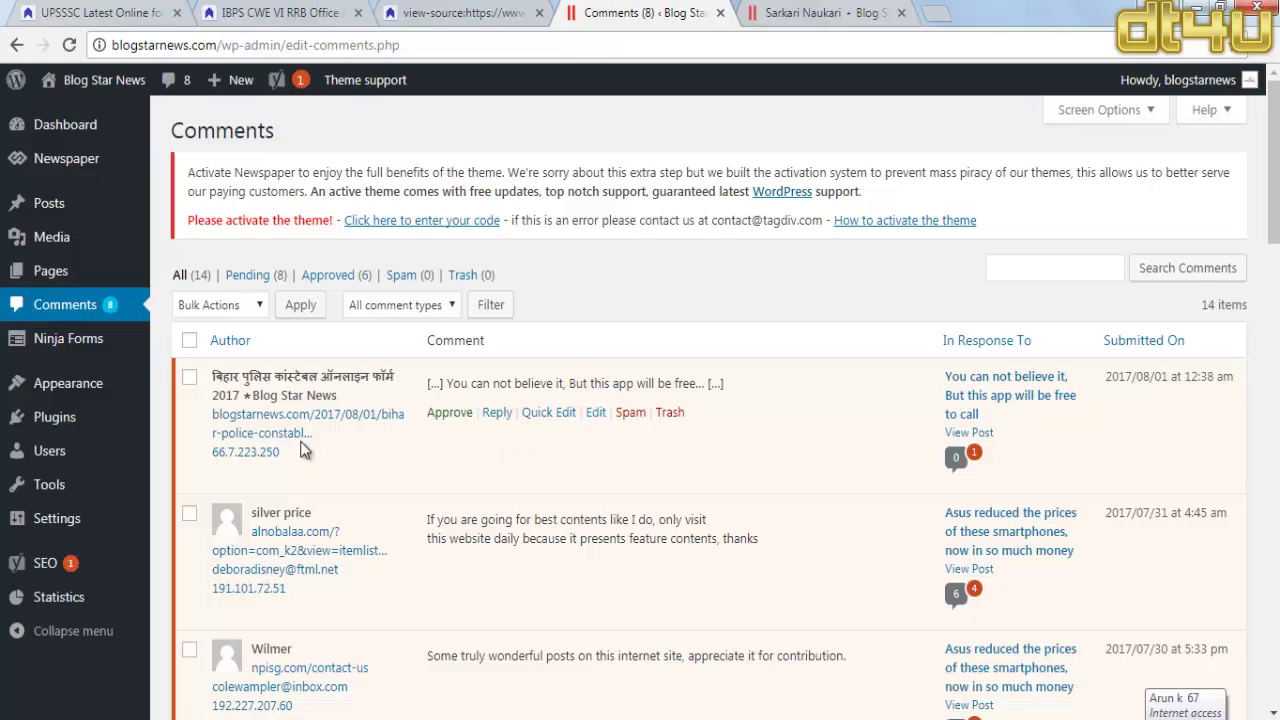
left_click(466, 421)
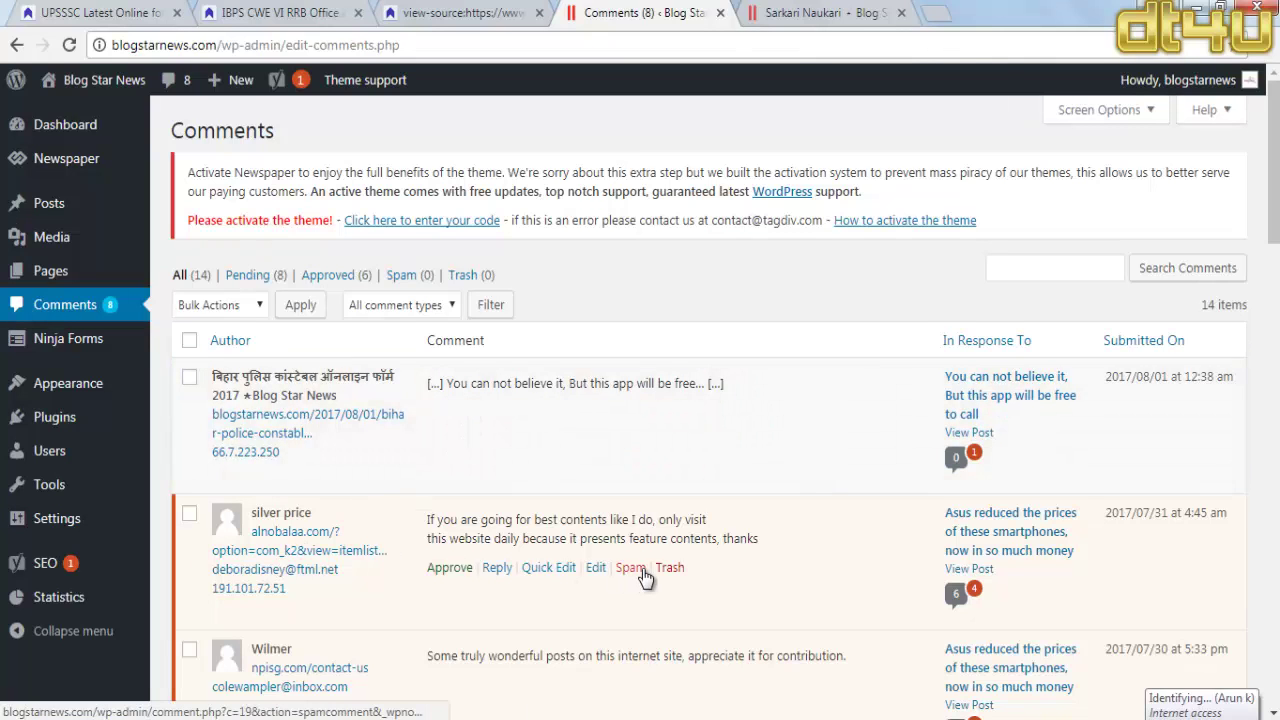
left_click(631, 567)
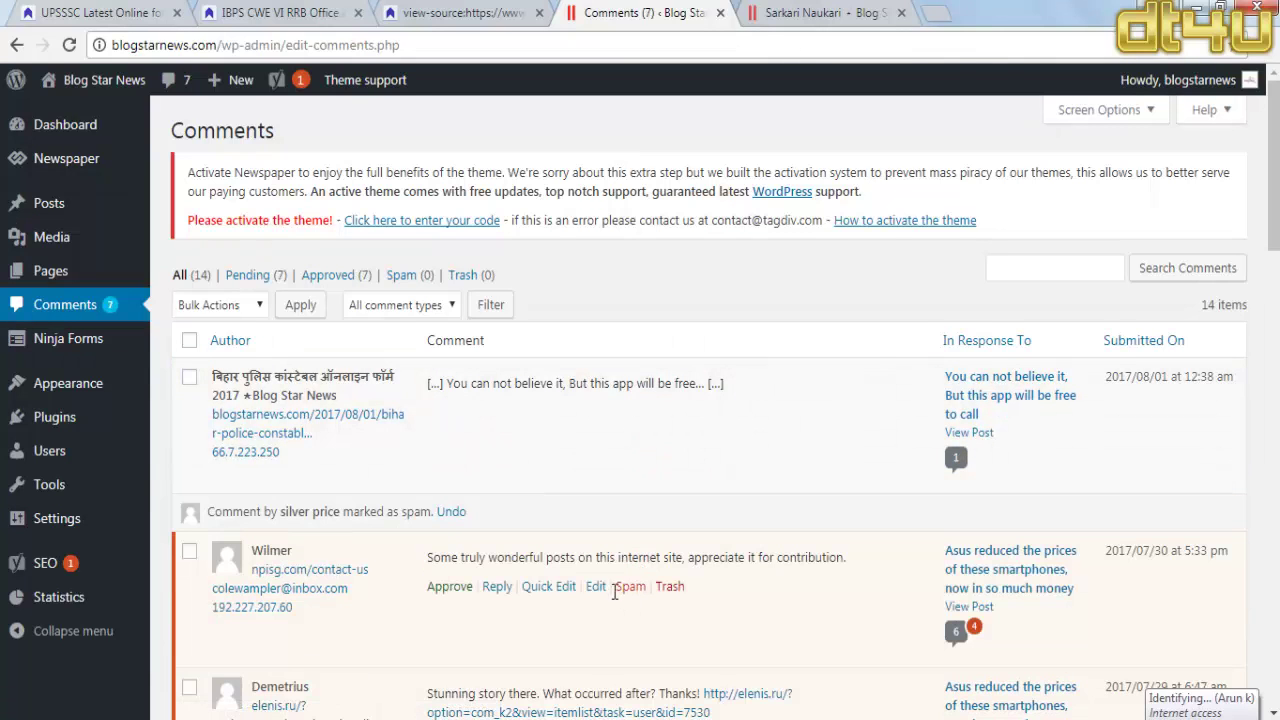
left_click(628, 587)
scroll(633, 601, "down", 1)
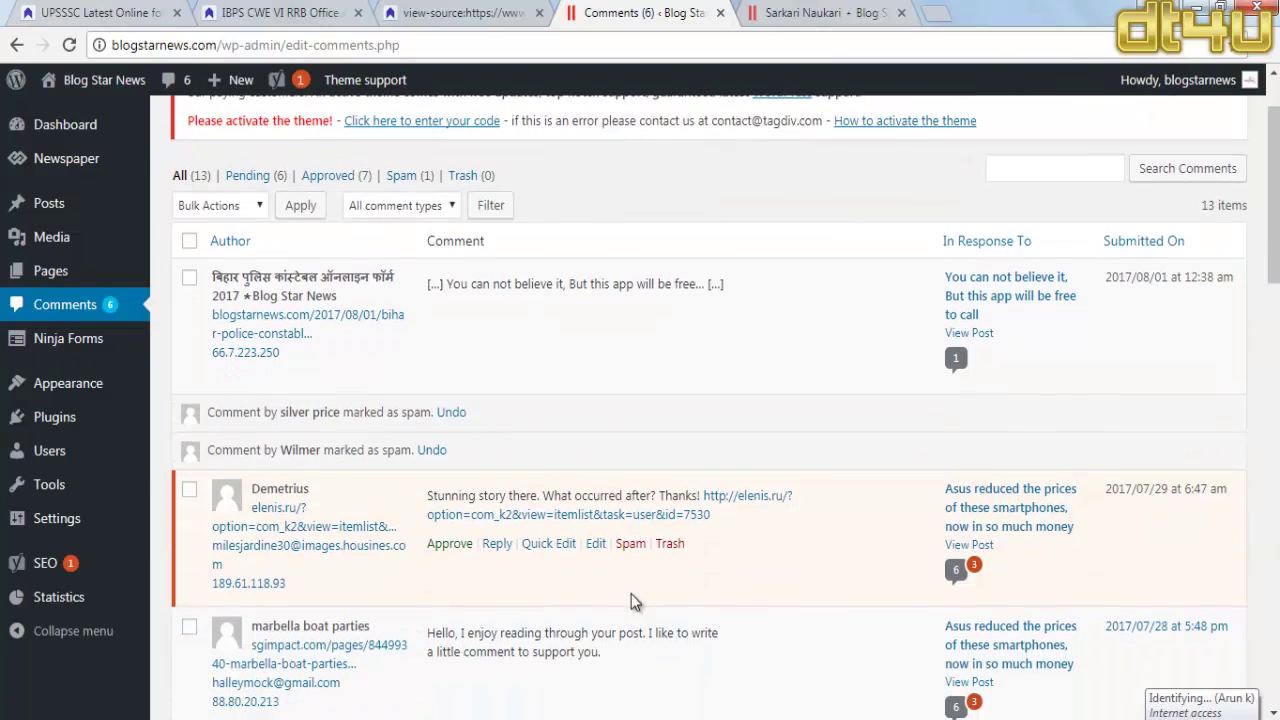
left_click(641, 548)
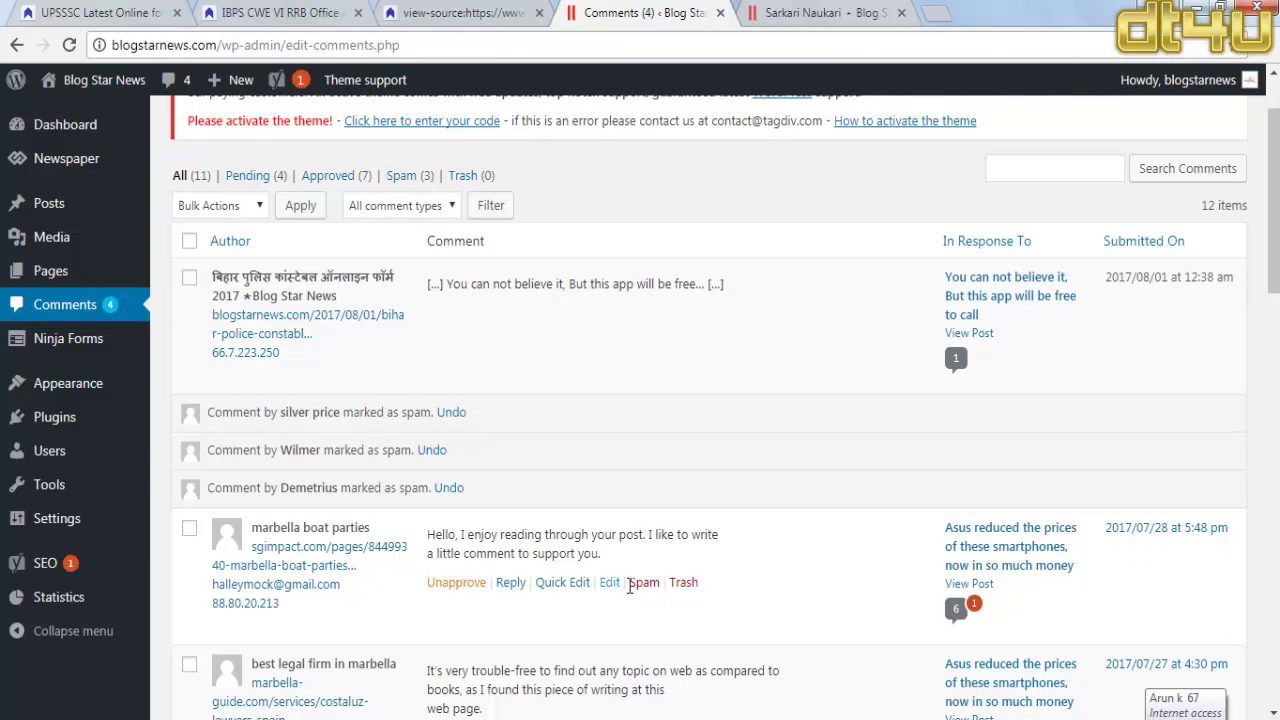
left_click(640, 585)
scroll(636, 582, "down", 1)
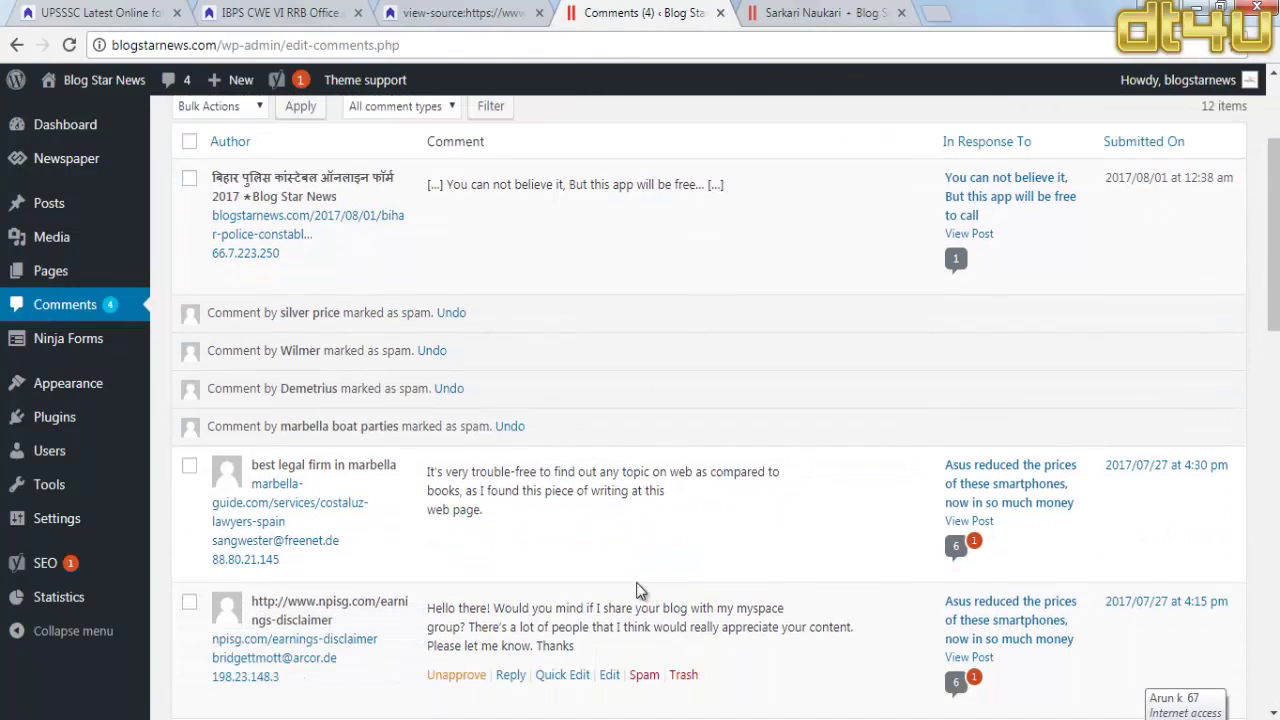
left_click(638, 540)
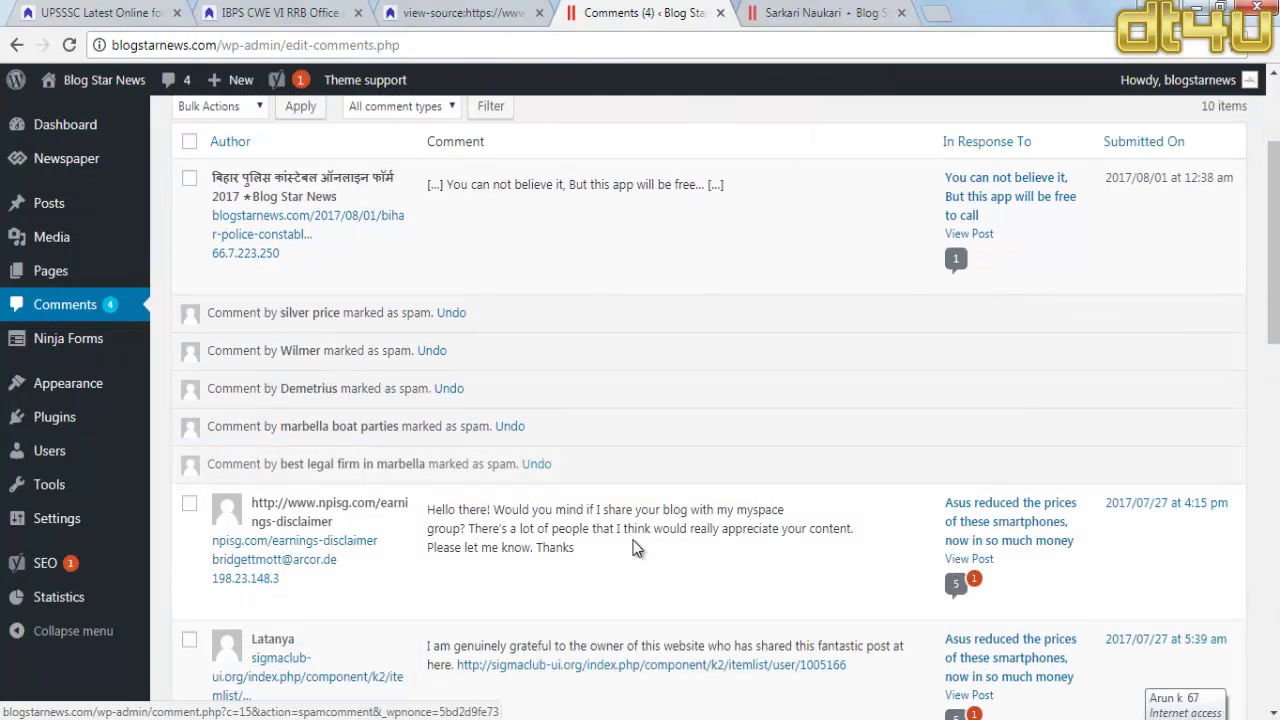
left_click(645, 577)
scroll(643, 578, "down", 1)
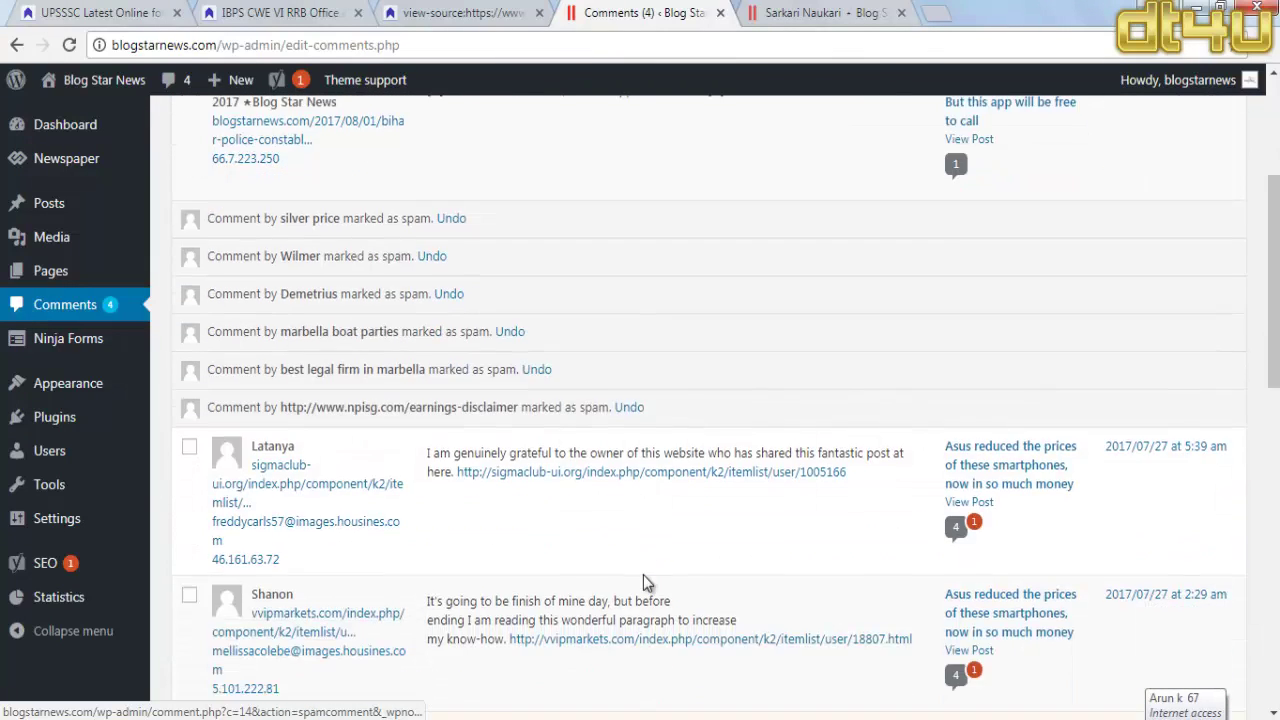
left_click(645, 497)
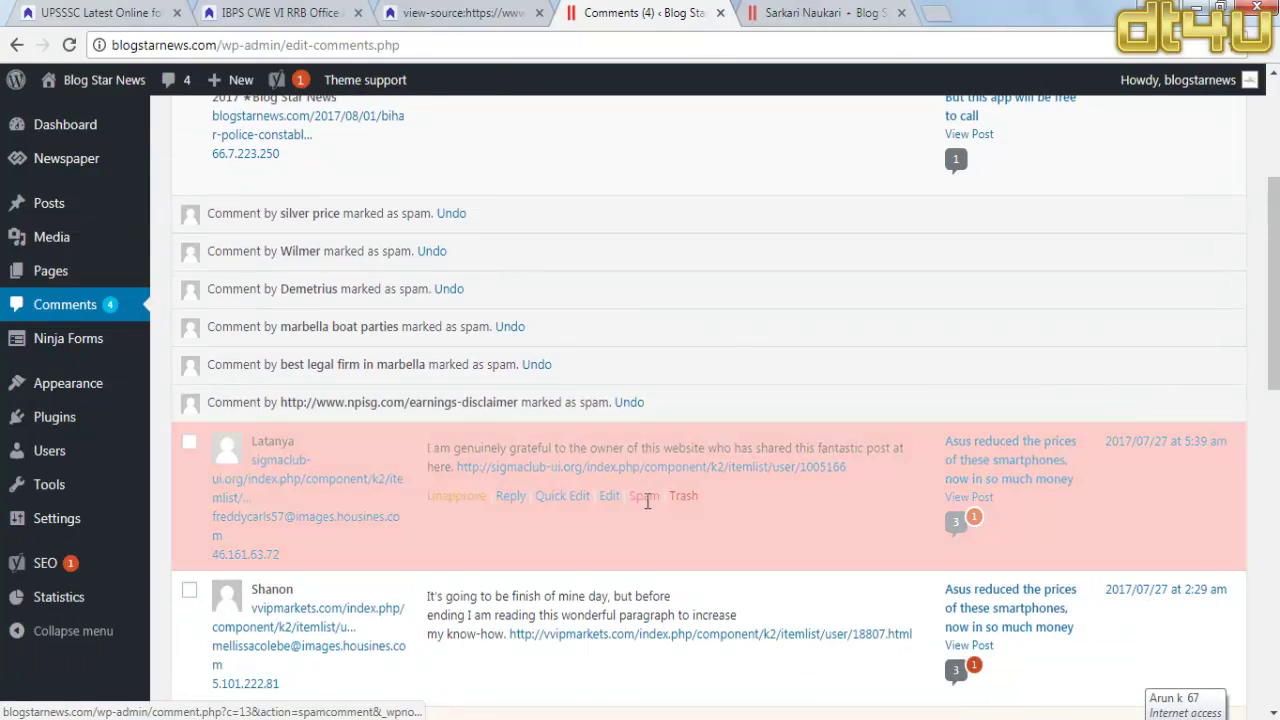
scroll(650, 490, "down", 1)
left_click(645, 455)
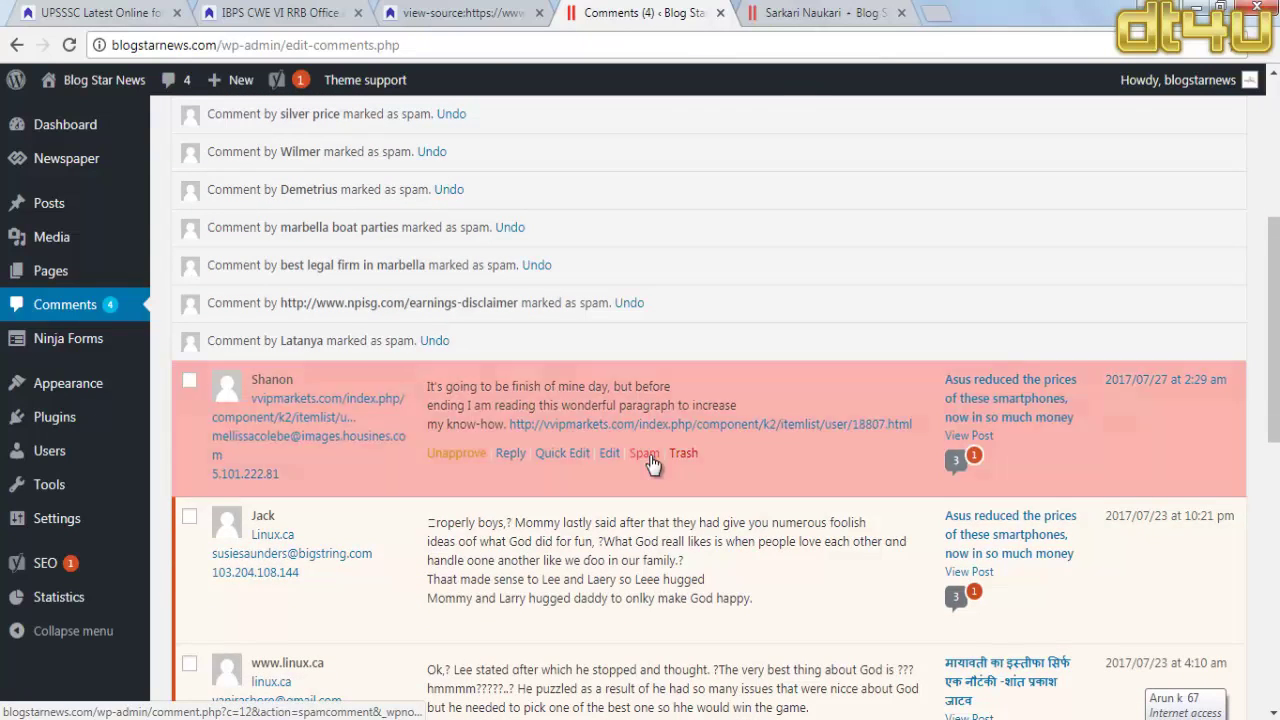
left_click(640, 538)
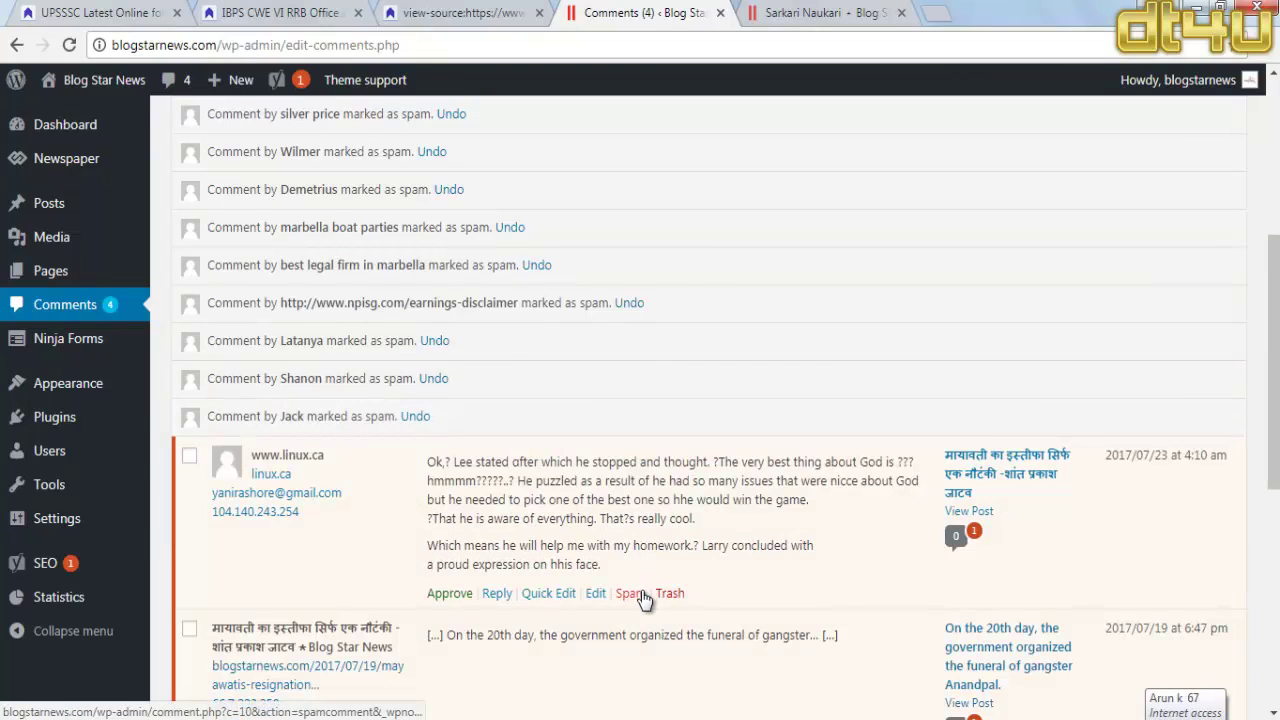
left_click(643, 594)
scroll(638, 560, "down", 1)
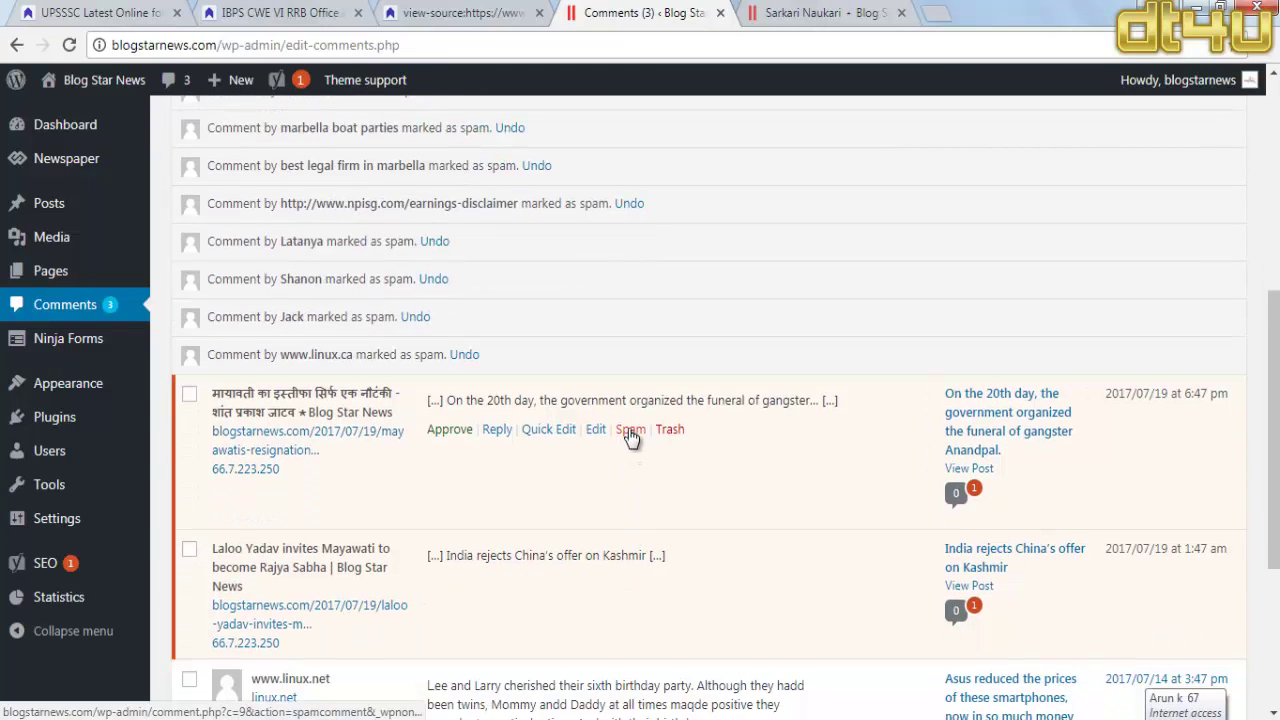
left_click(630, 430)
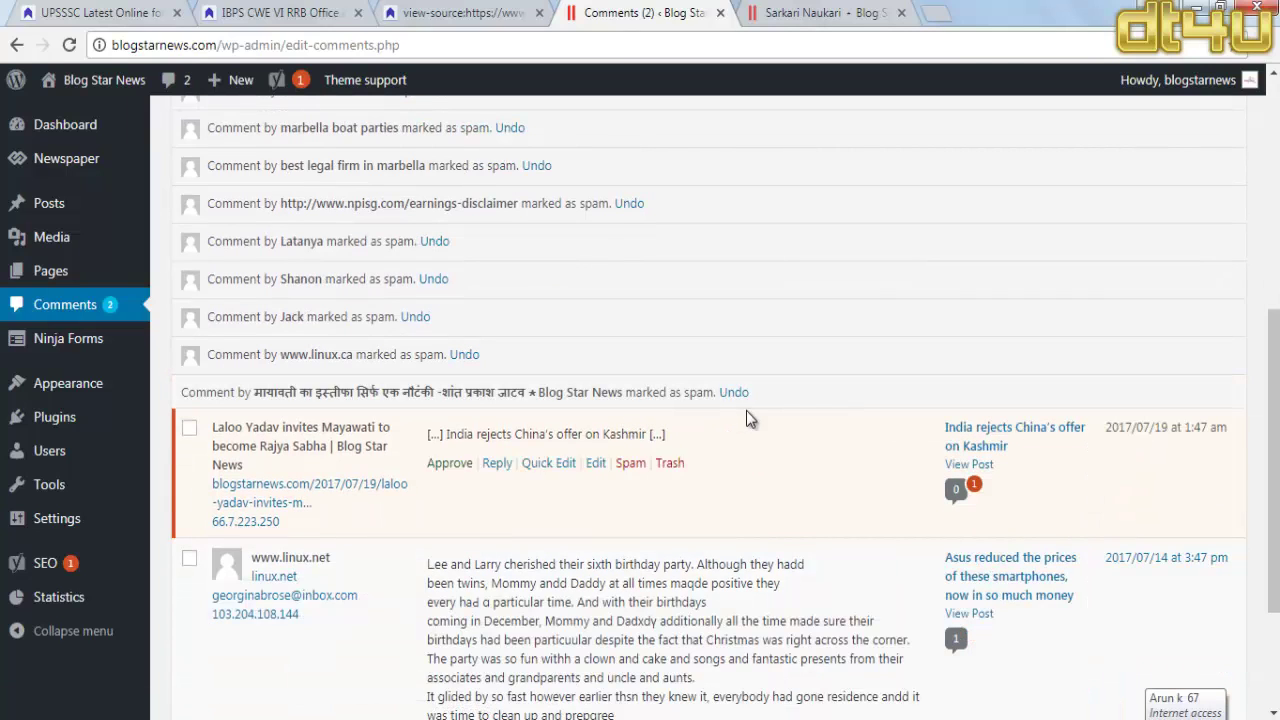
left_click(734, 394)
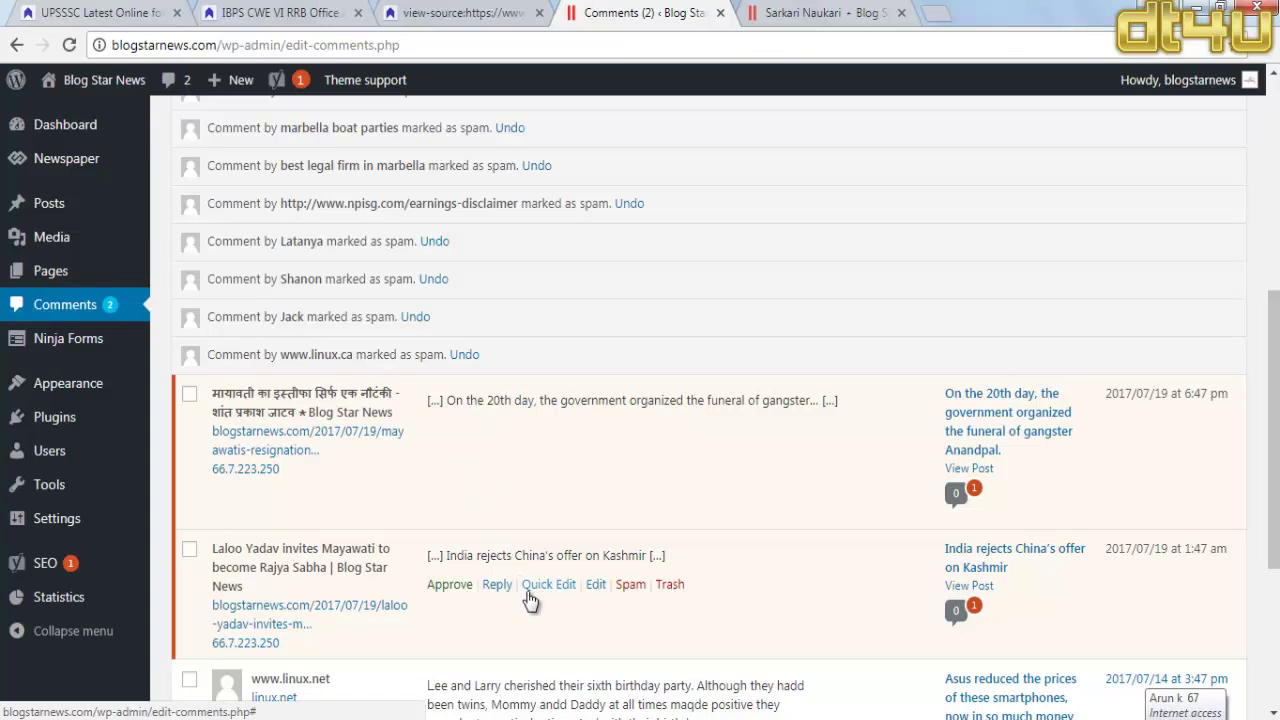
scroll(486, 604, "down", 1)
scroll(571, 594, "down", 2)
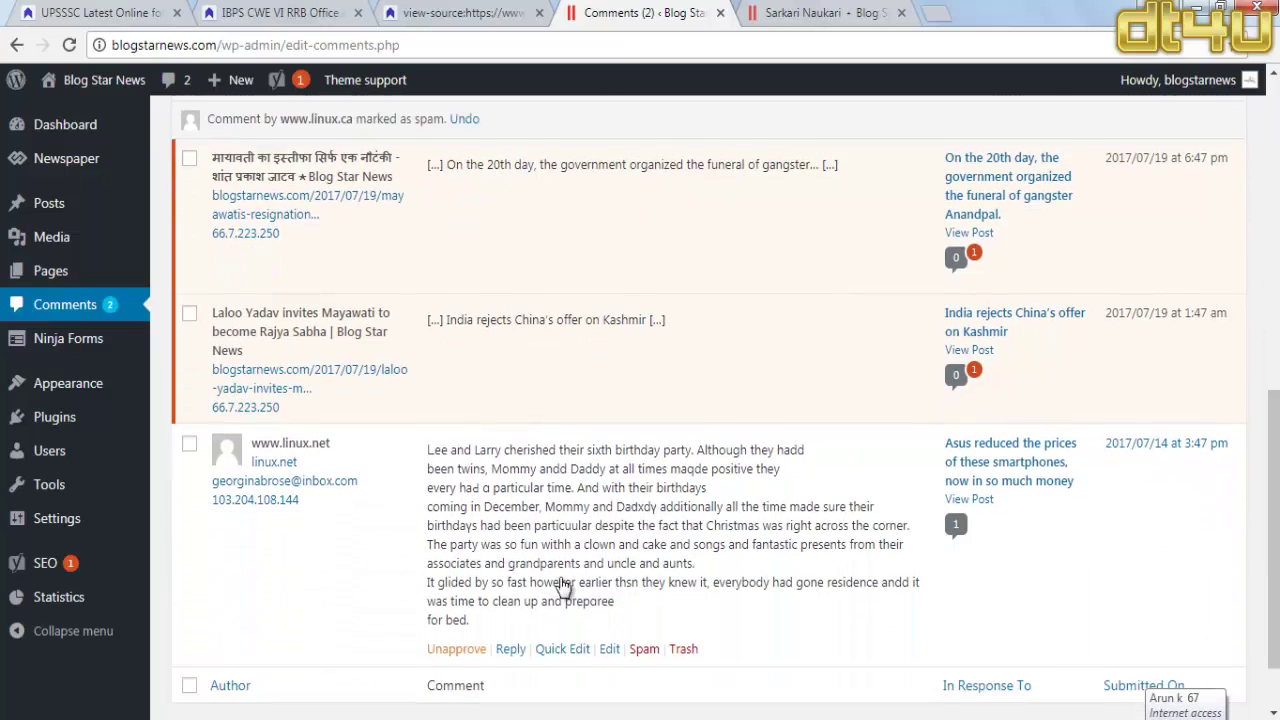
left_click(643, 589)
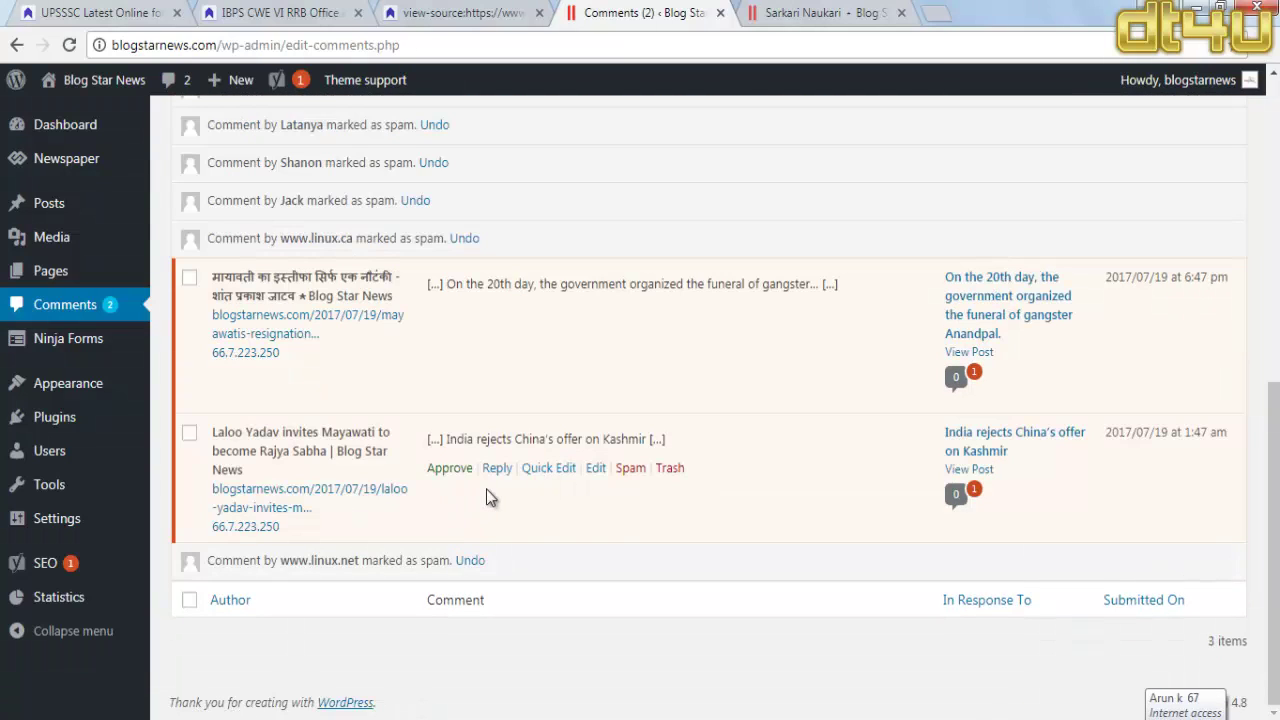
Step: Open the Yoast SEO dashboard and look through its General settings, including the configuration wizard and restore options
scroll(490, 497, "up", 1)
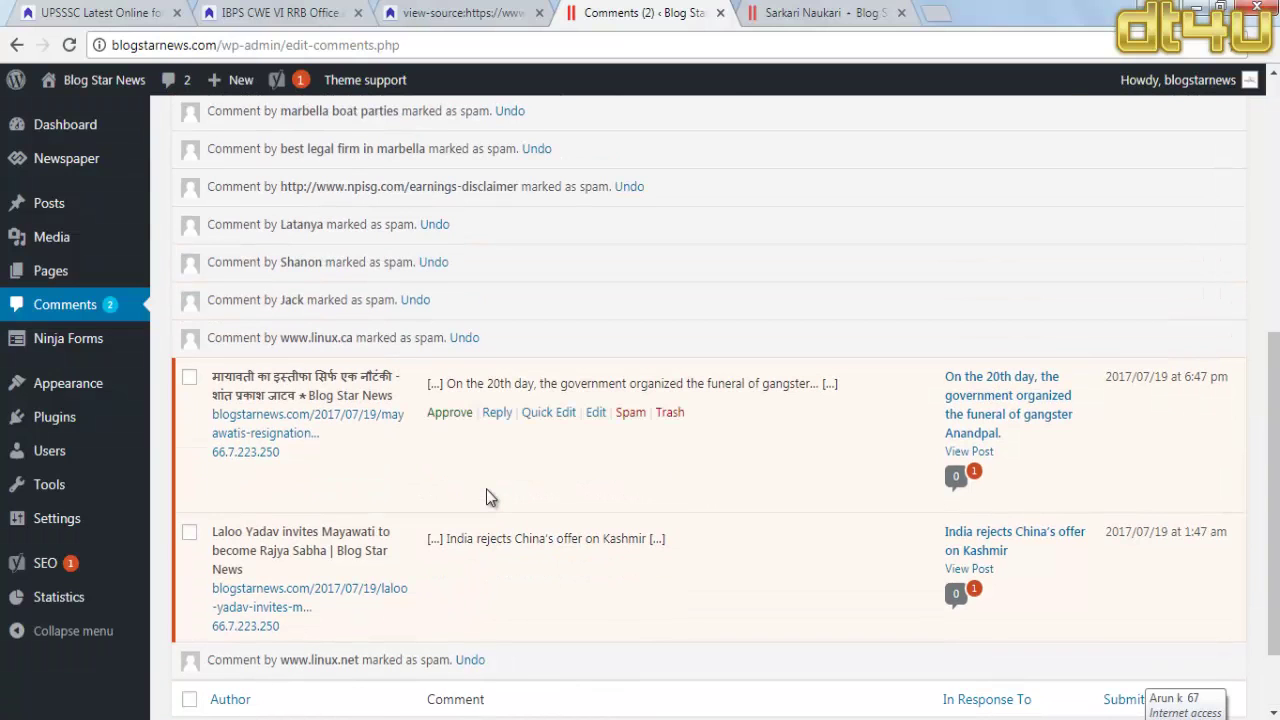
scroll(490, 497, "up", 5)
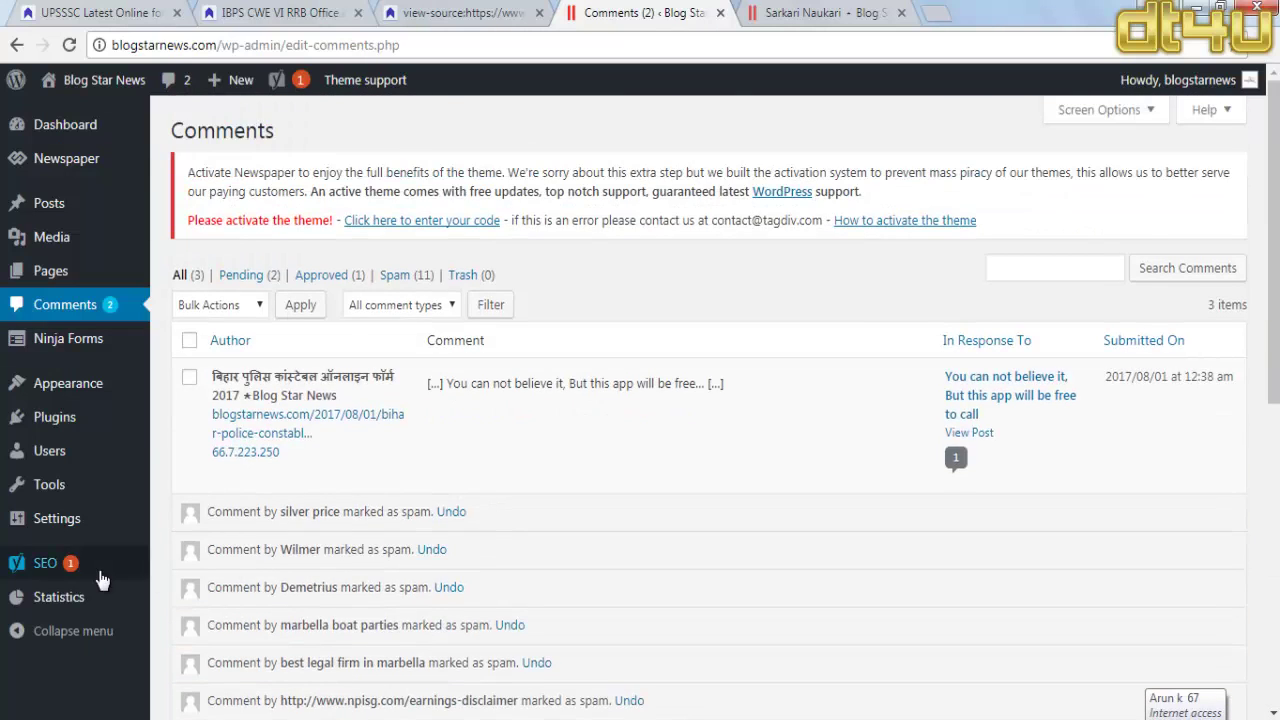
mouse_move(60, 566)
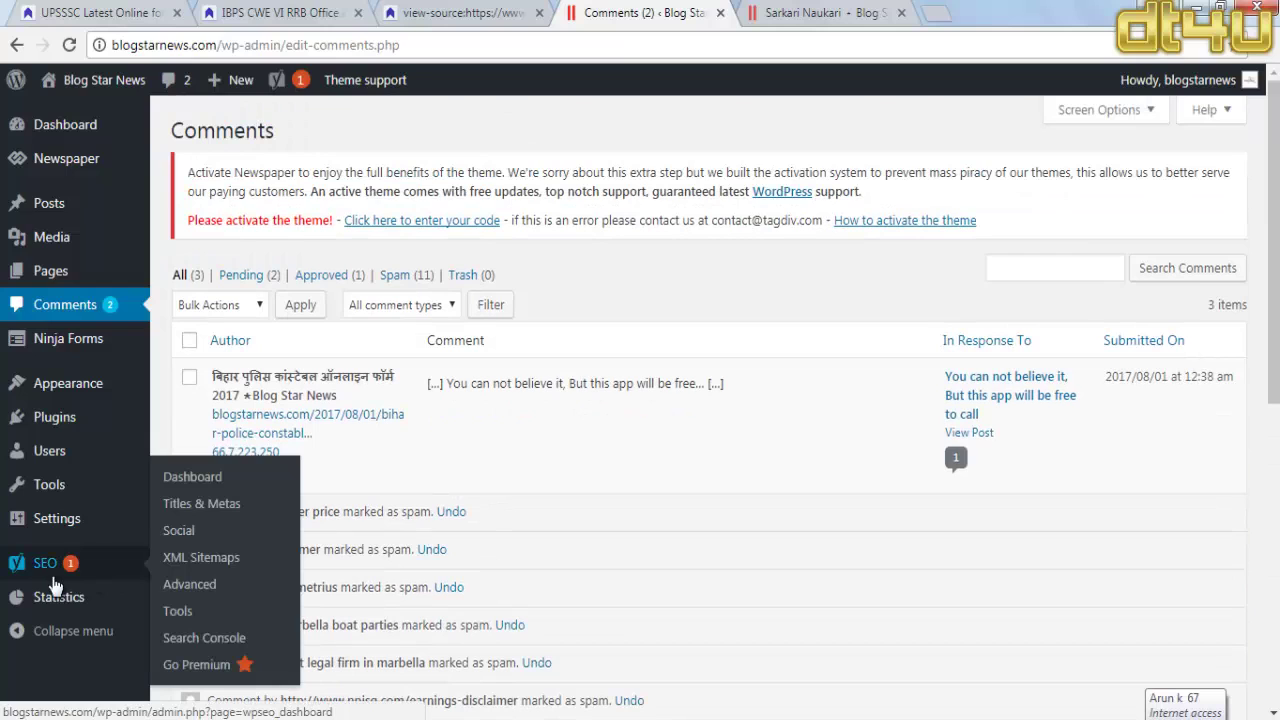
left_click(256, 476)
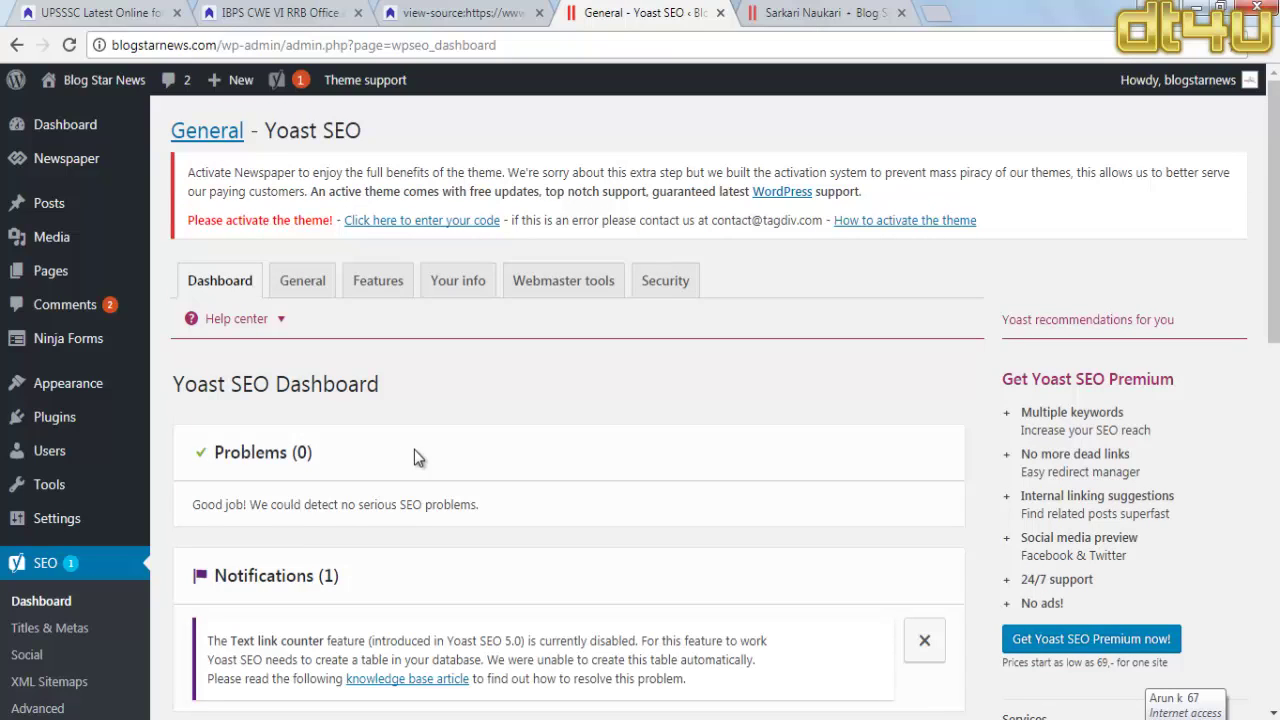
left_click(306, 284)
scroll(387, 516, "down", 3)
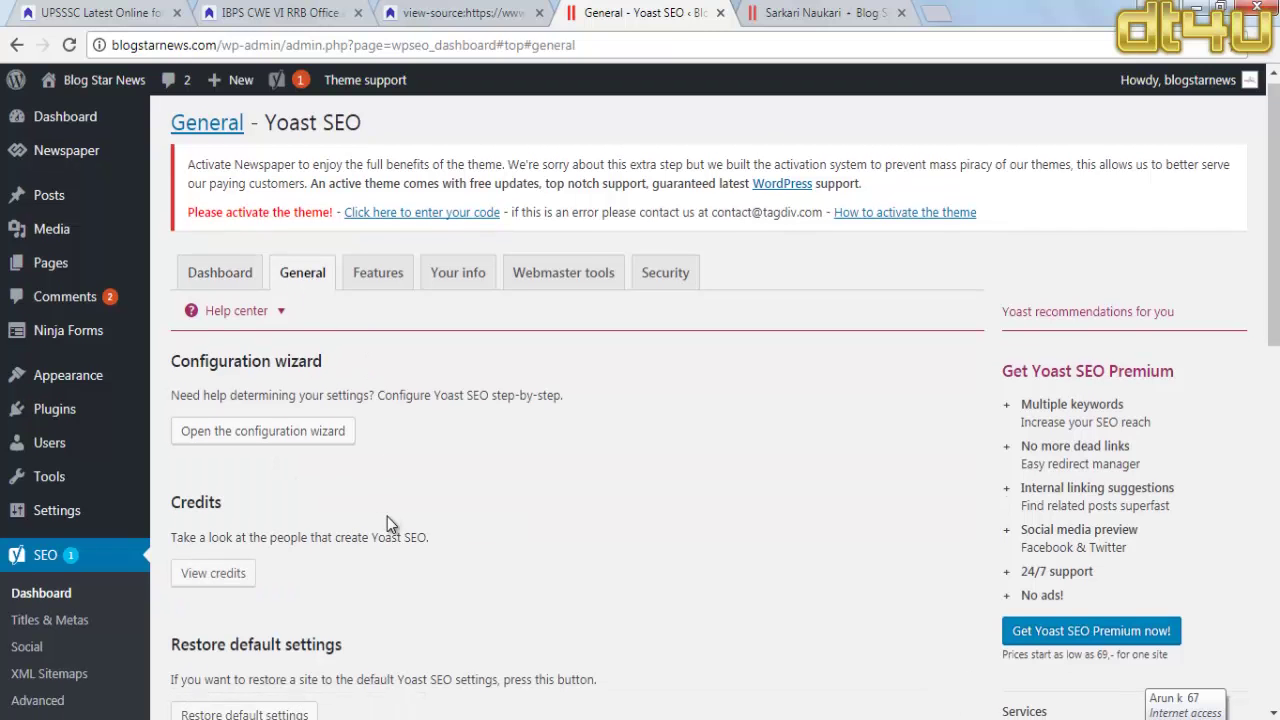
scroll(381, 531, "down", 3)
scroll(357, 314, "up", 5)
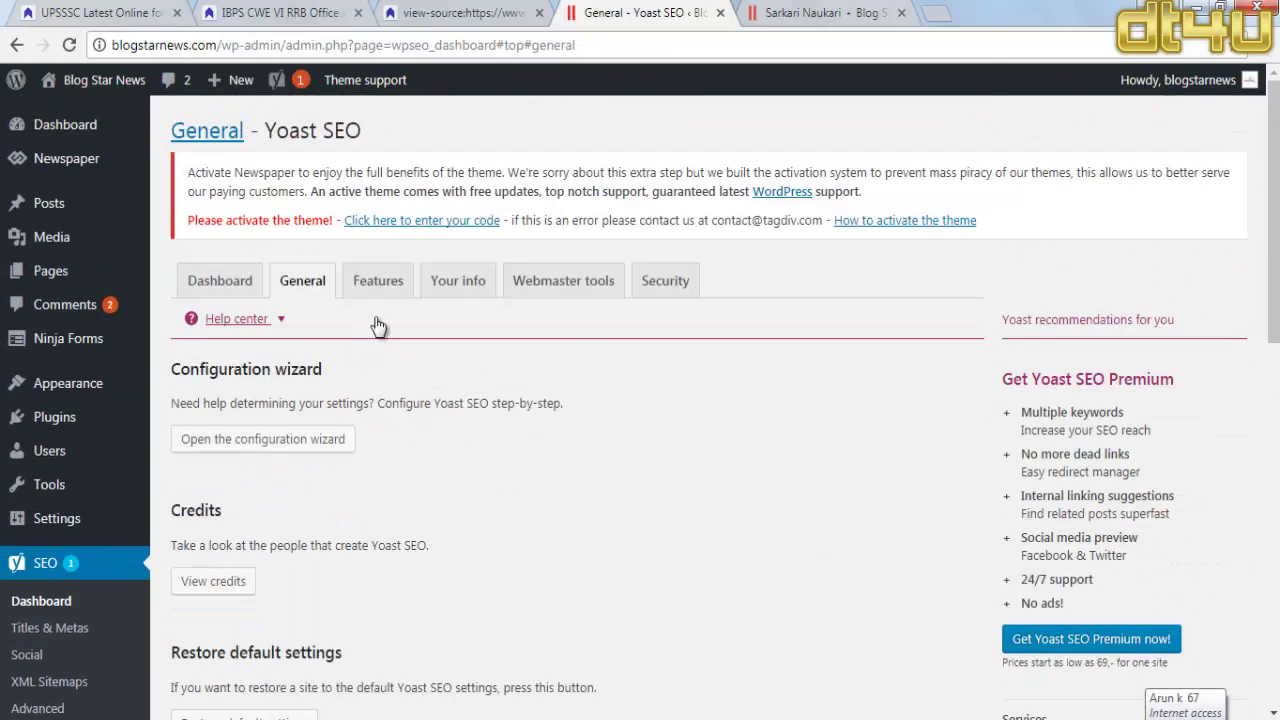
Step: Review the Yoast SEO Features settings, from readability and keyword analysis down to cornerstone content
left_click(390, 300)
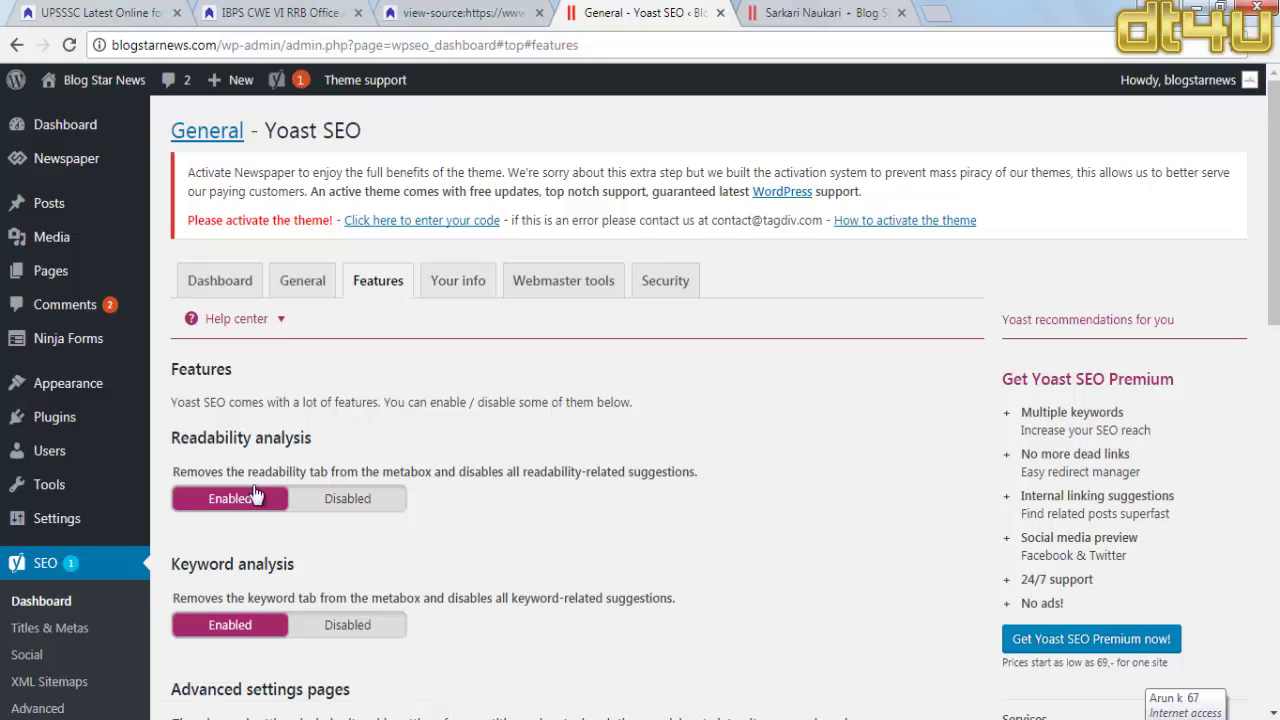
scroll(272, 510, "down", 1)
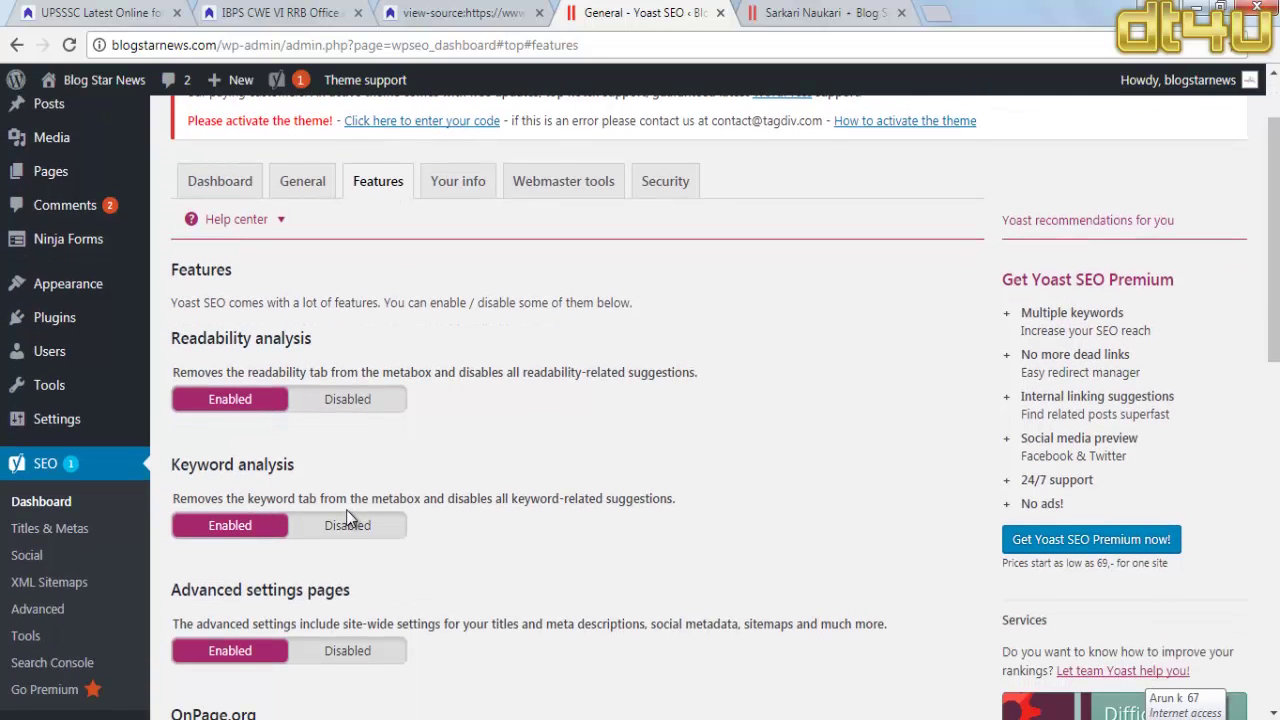
scroll(347, 516, "down", 2)
scroll(291, 470, "down", 4)
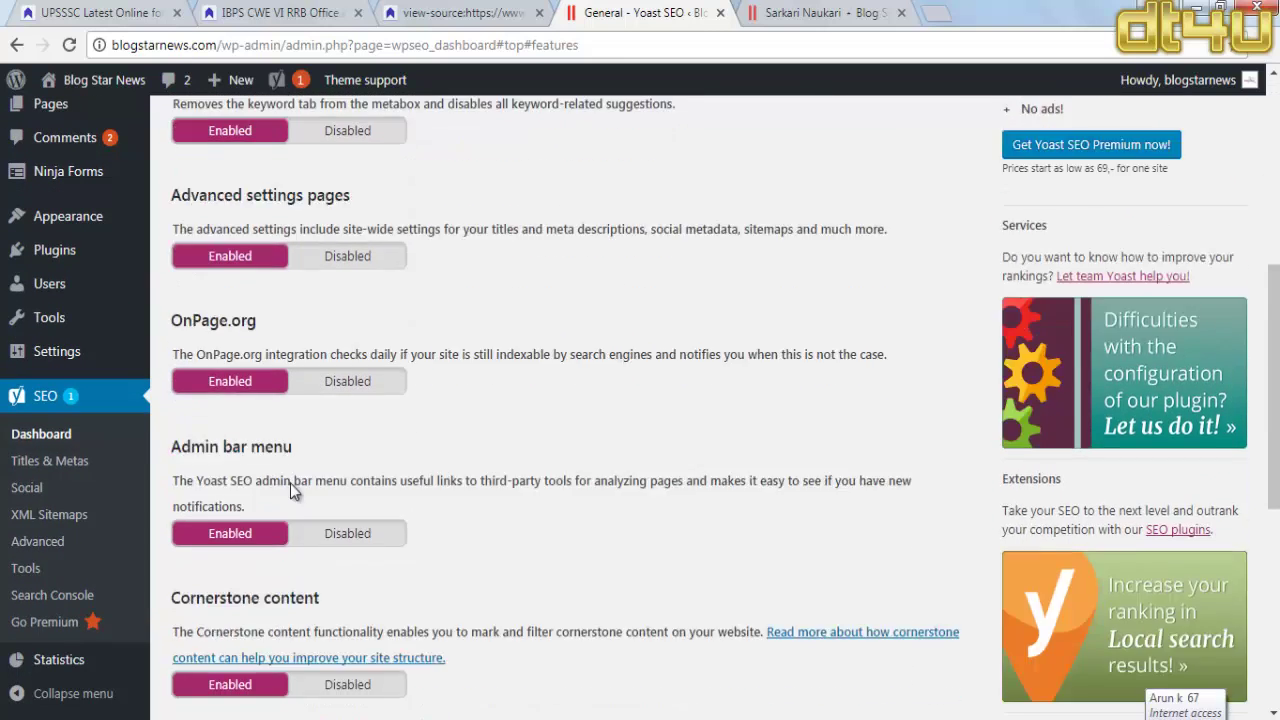
scroll(432, 290, "up", 7)
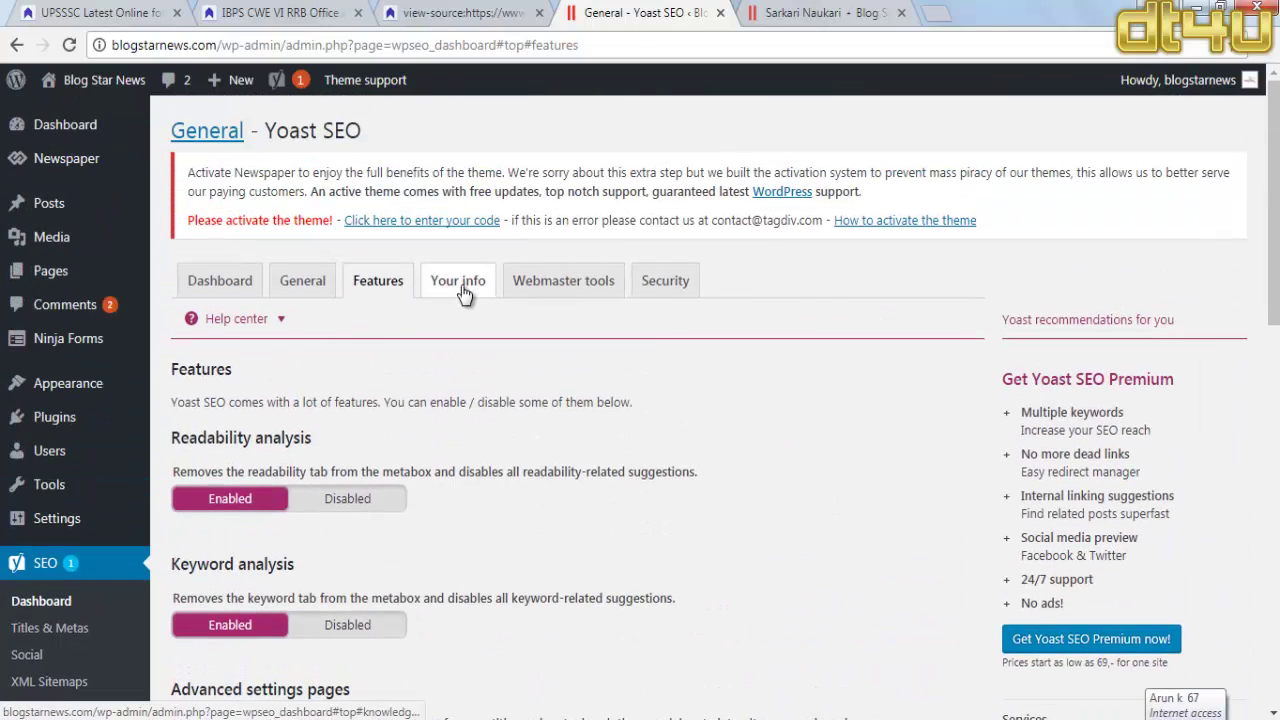
Step: Look through Yoast SEO's Your info and Security settings, and open the Webmaster Tools verification settings
left_click(464, 292)
left_click(560, 292)
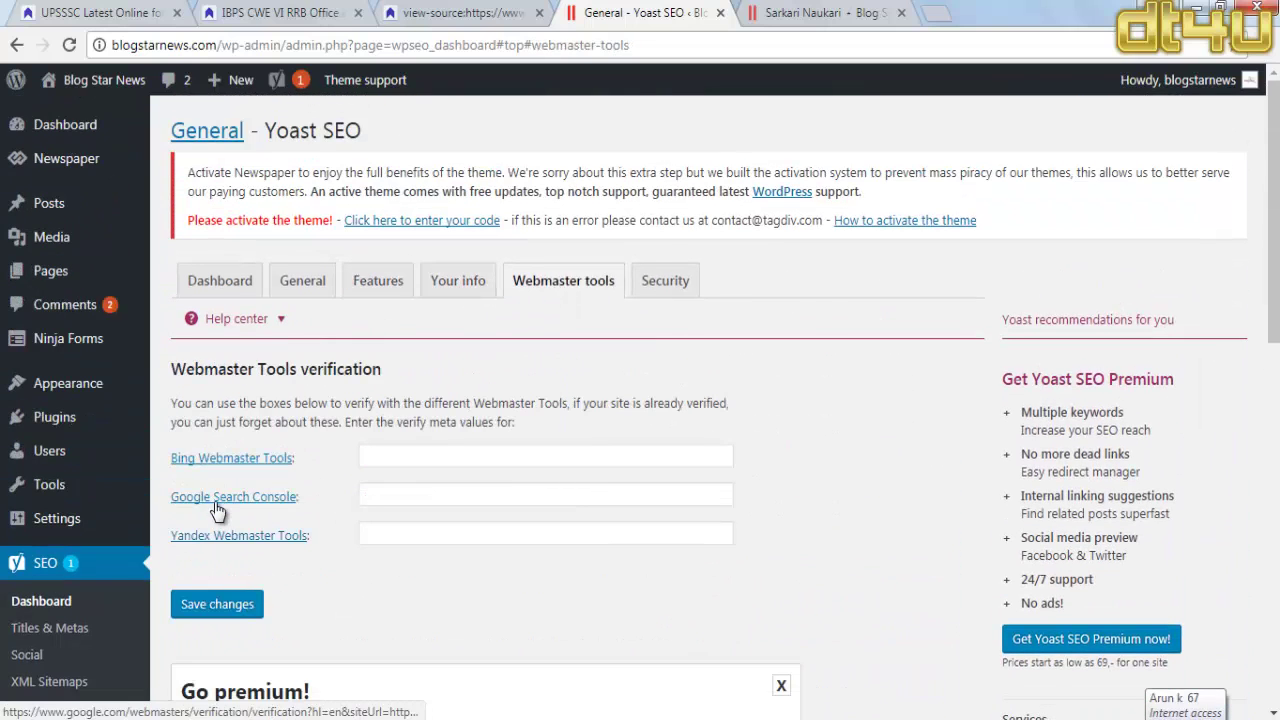
left_click(668, 280)
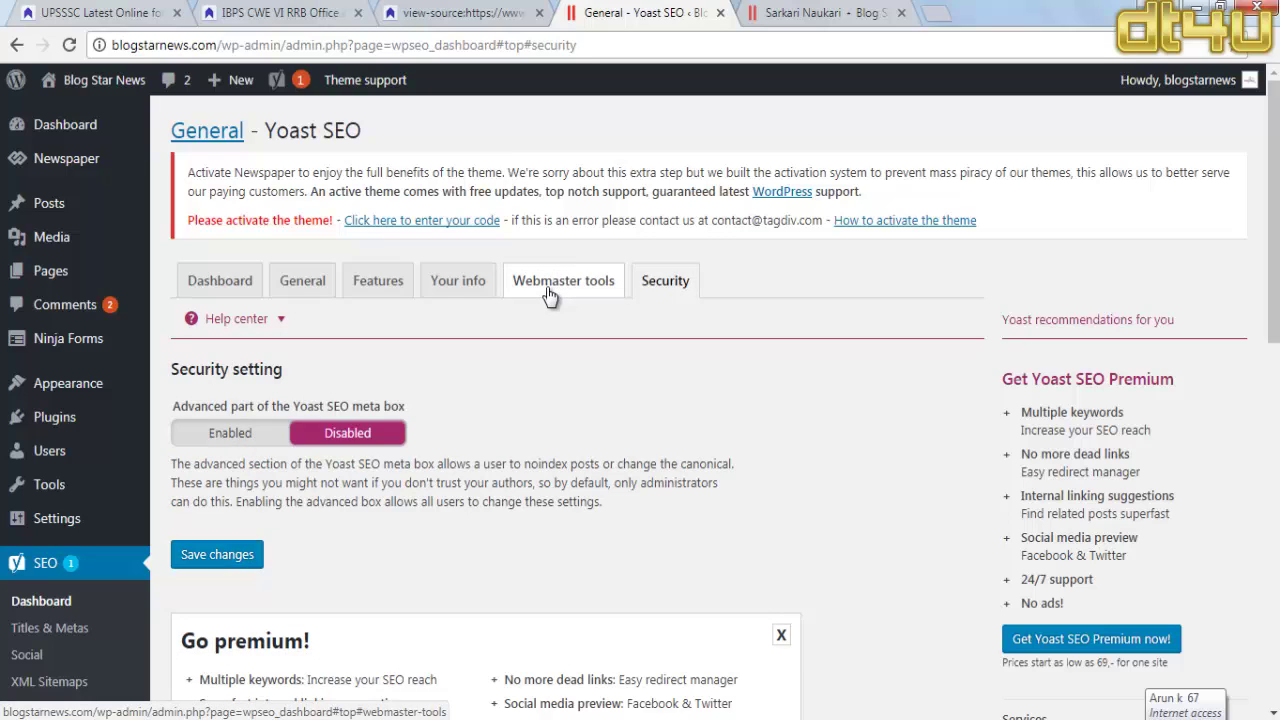
left_click(548, 292)
left_click(670, 286)
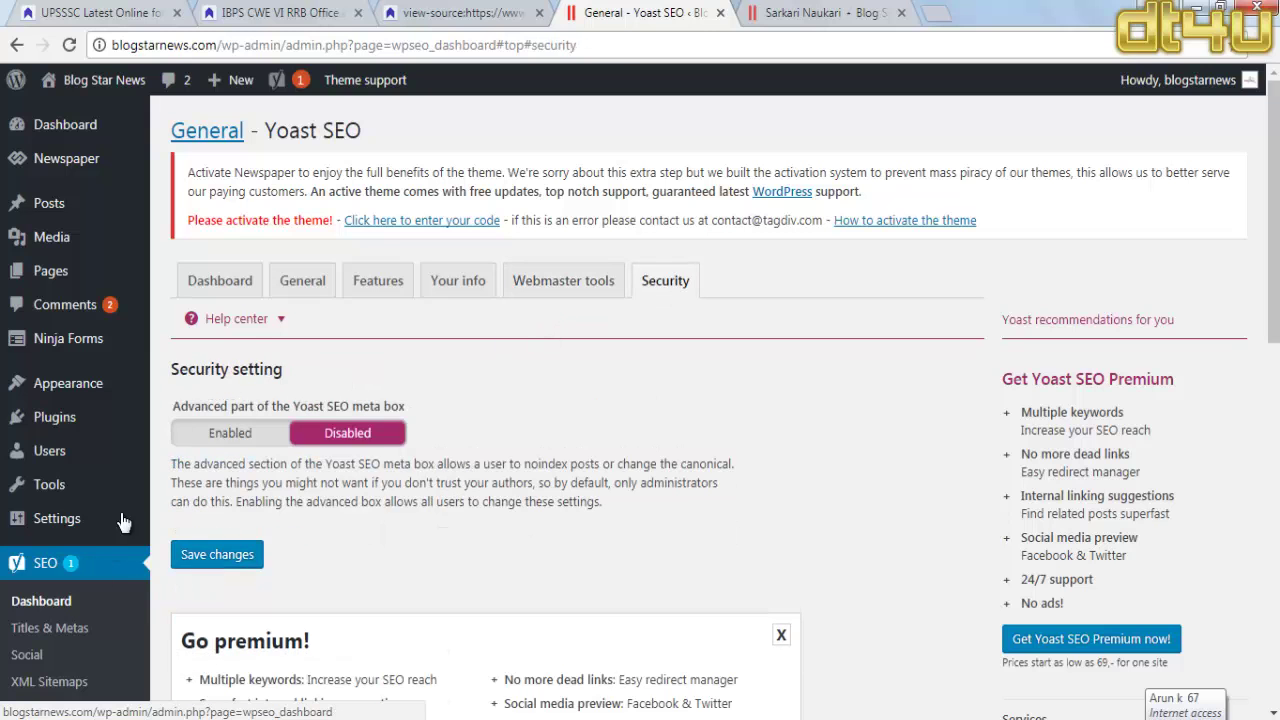
left_click(563, 282)
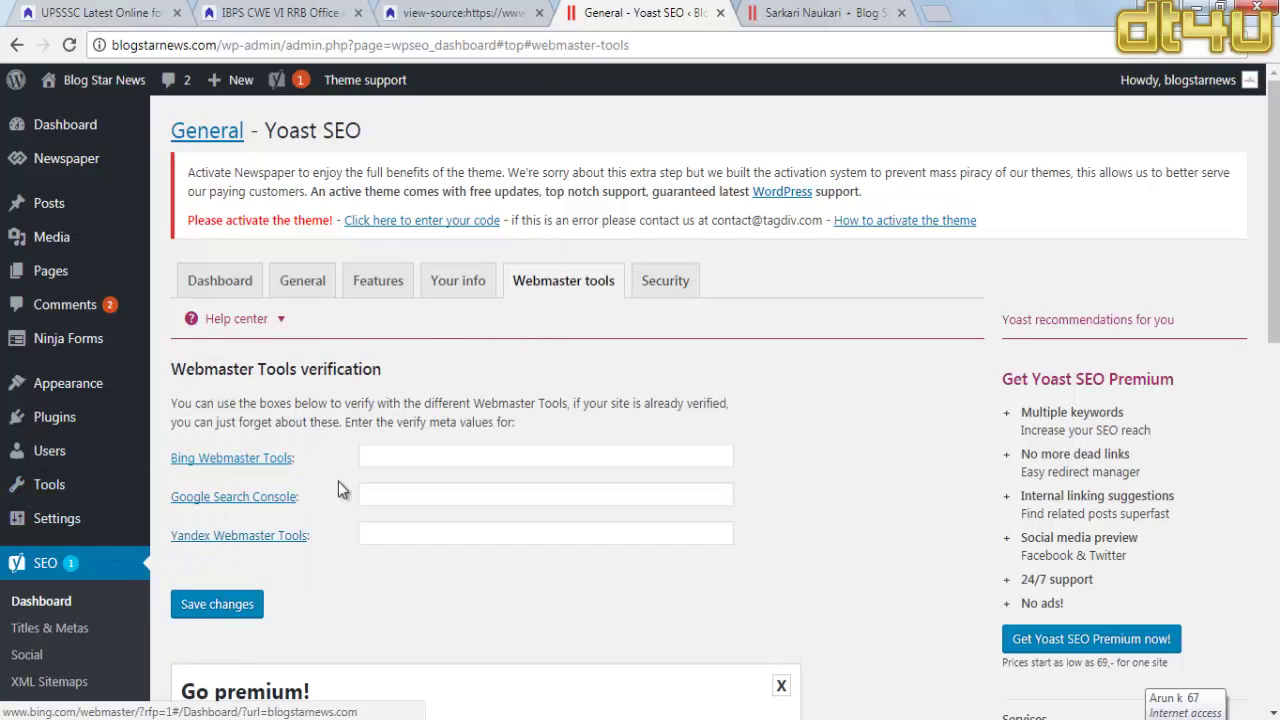
Step: Look through Yoast SEO's Webmaster tools, Your info, Features and General sections, and examine the problems and notifications on its dashboard
scroll(368, 432, "down", 4)
scroll(368, 432, "up", 4)
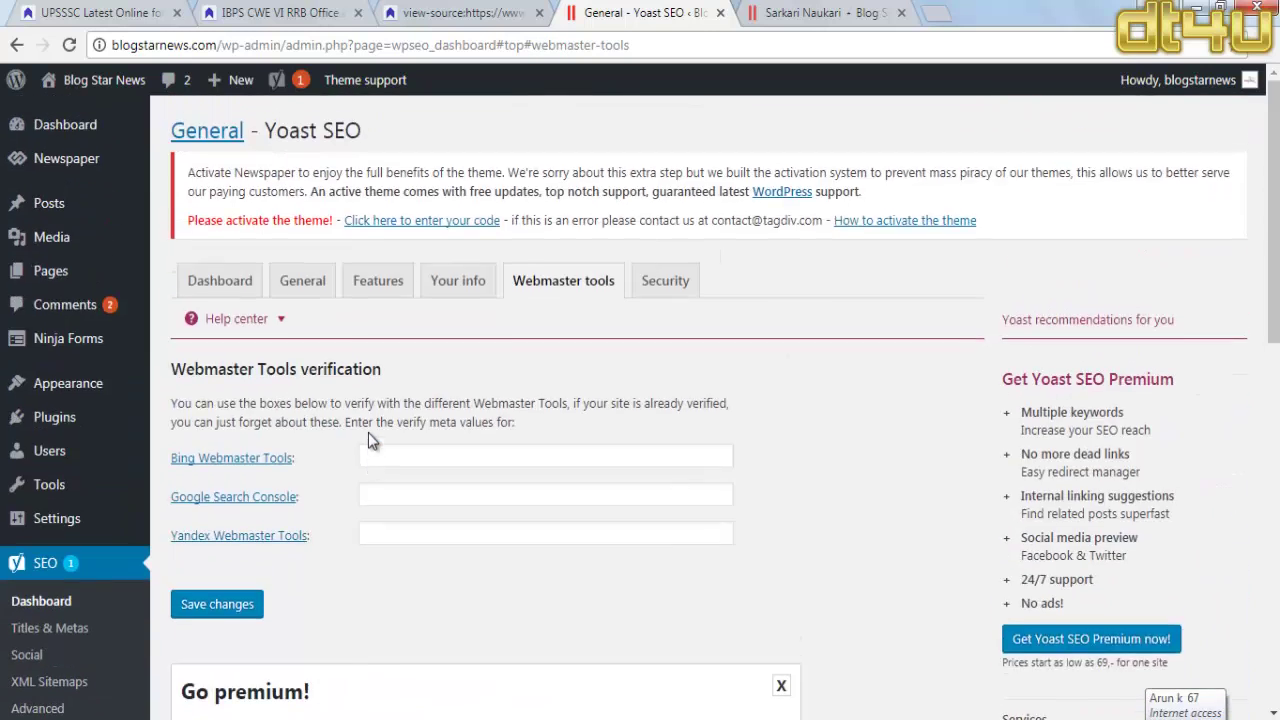
left_click(472, 284)
left_click(360, 285)
left_click(517, 282)
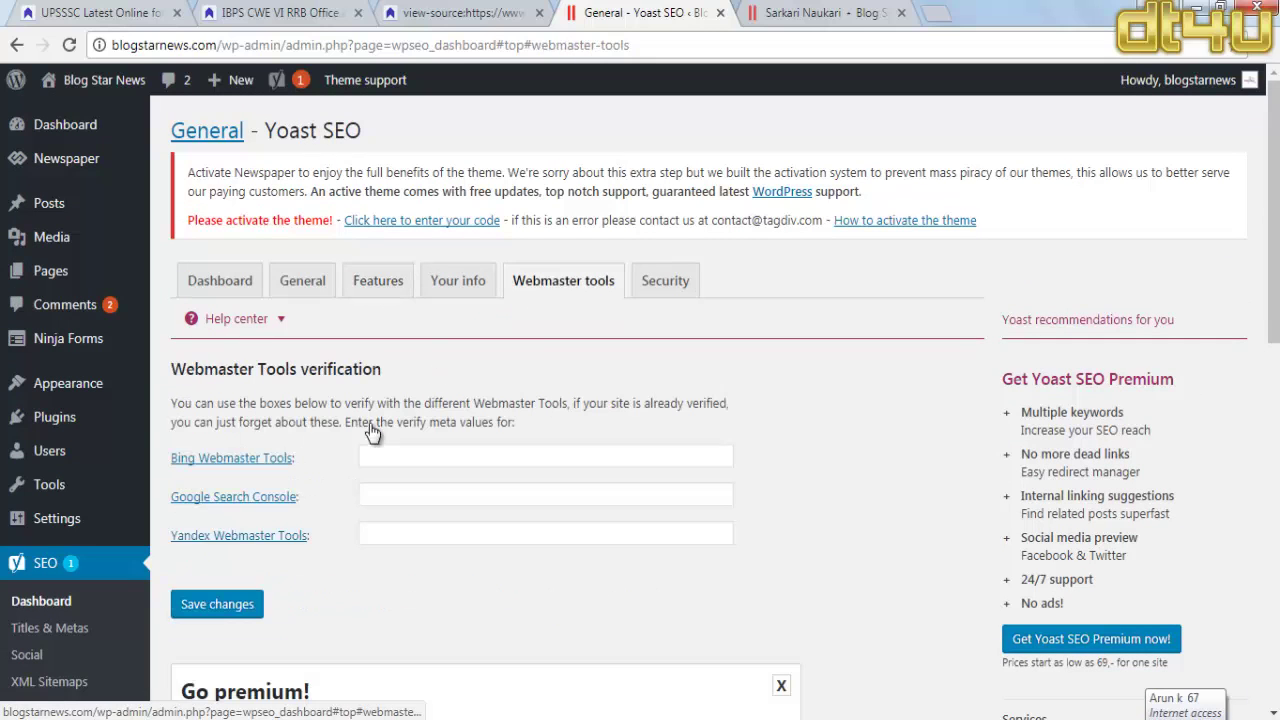
left_click(302, 281)
left_click(218, 282)
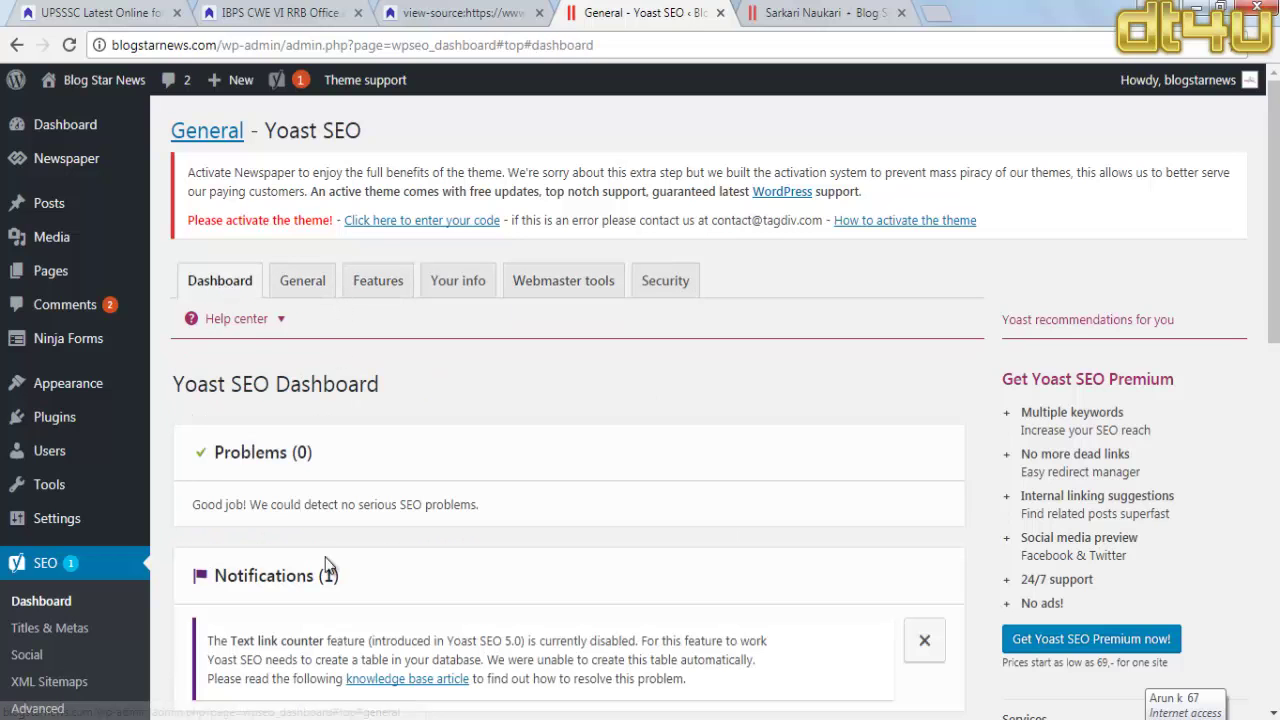
scroll(578, 525, "down", 3)
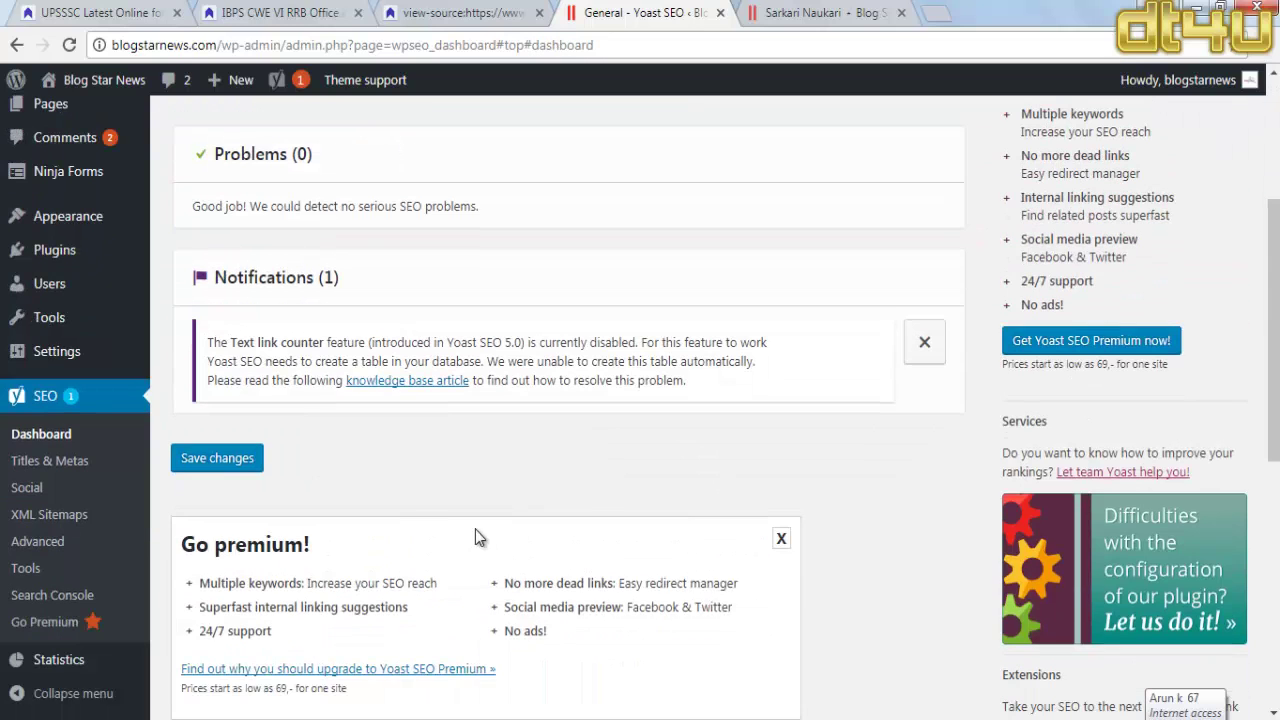
Step: Skim the knowledge base article linked from the Text link counter notification and return to the Yoast SEO dashboard
left_click(404, 389)
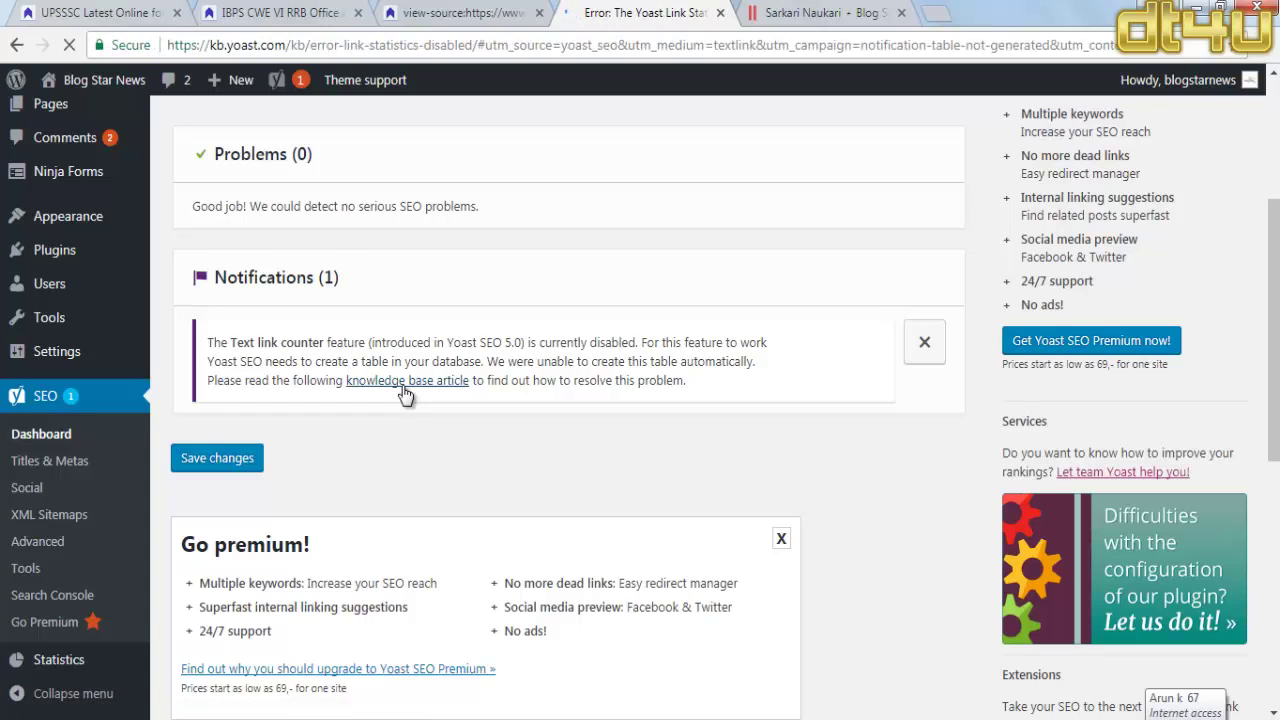
scroll(408, 400, "down", 5)
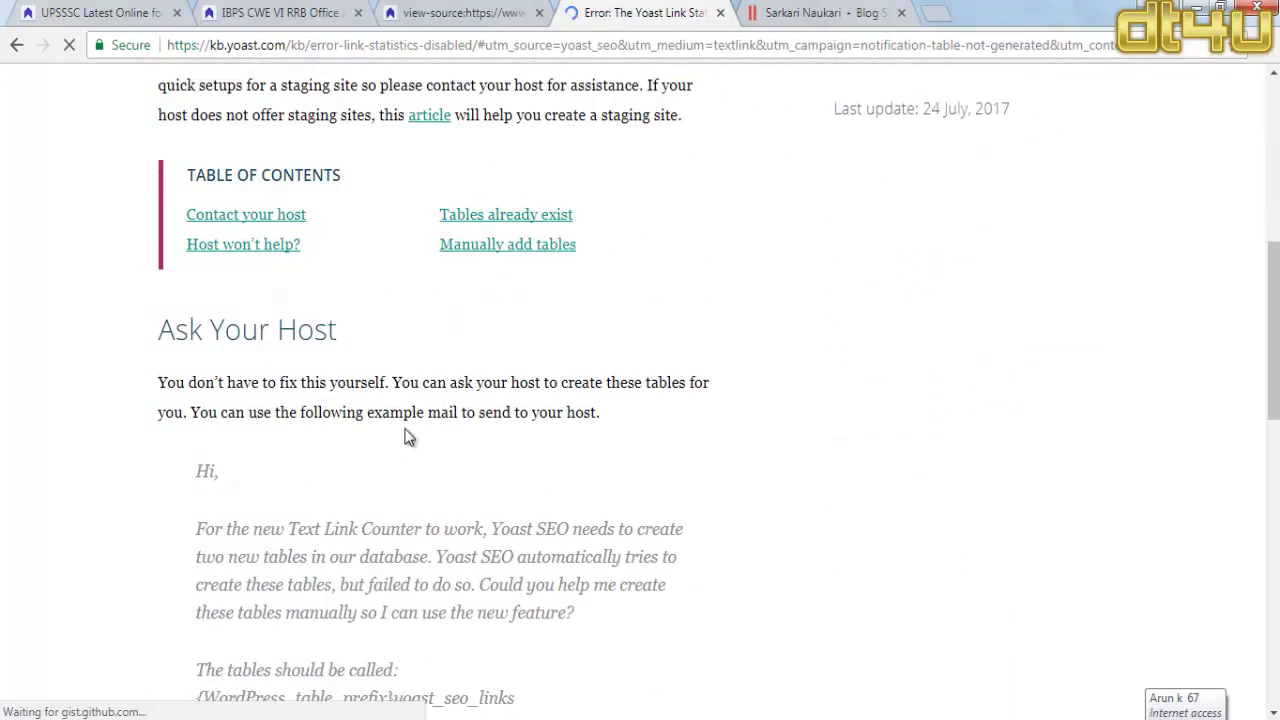
scroll(408, 437, "up", 5)
left_click(16, 45)
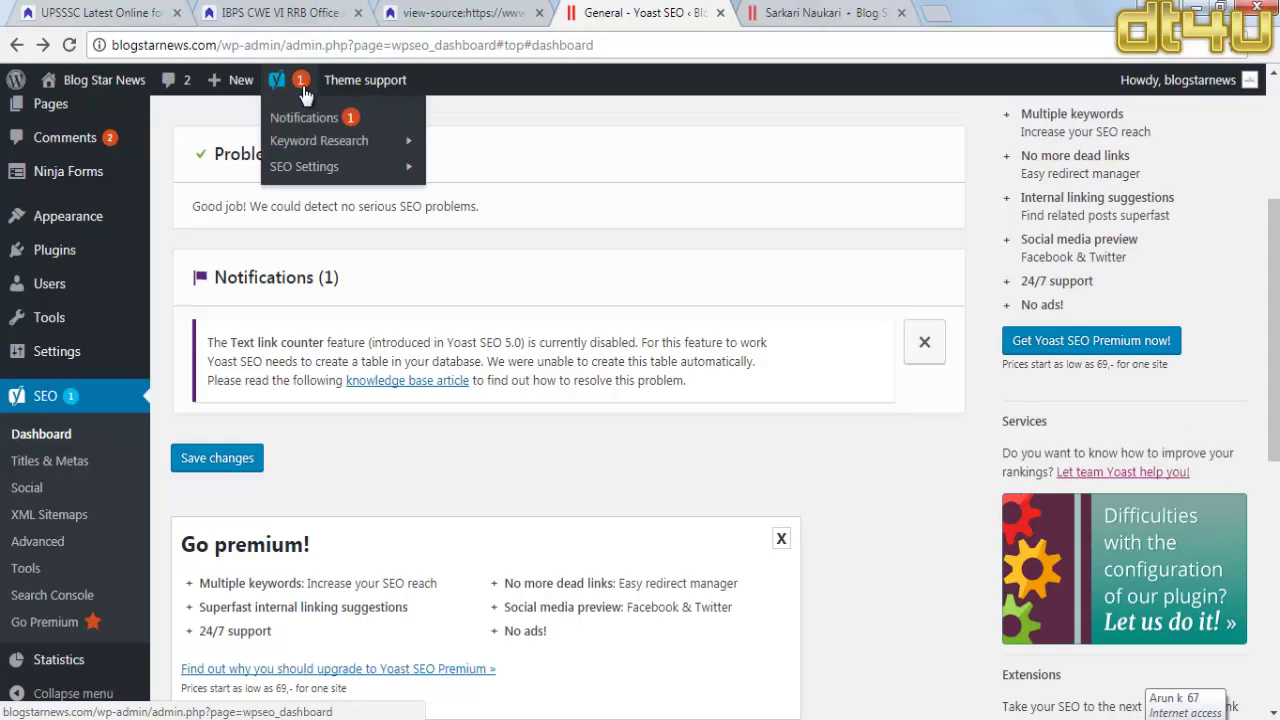
mouse_move(288, 88)
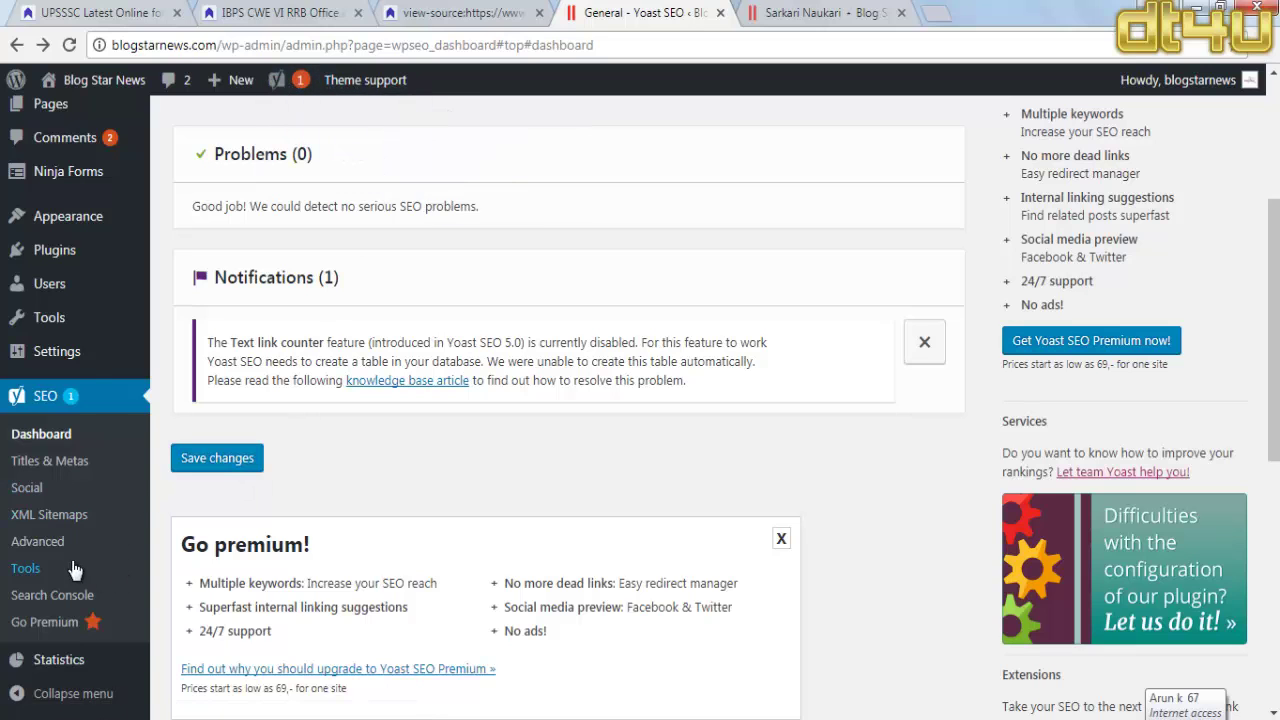
scroll(55, 650, "down", 3)
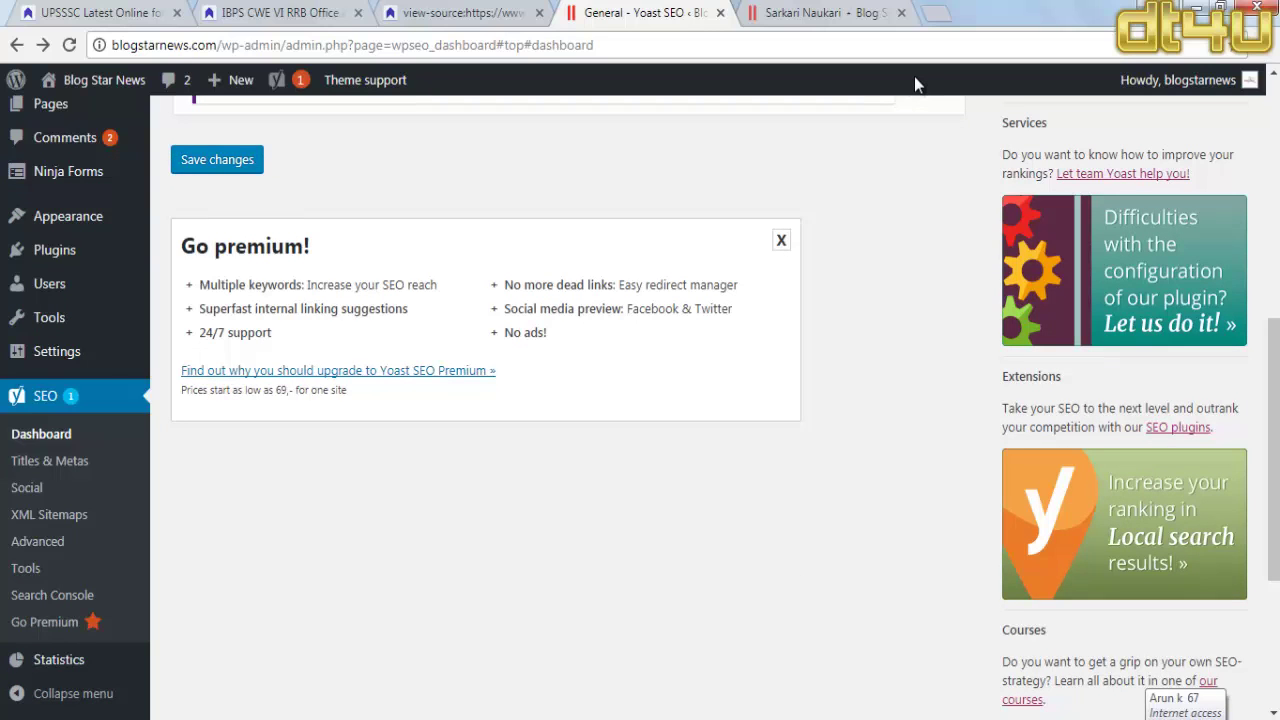
Step: Try keywords.io in a new browser tab, search Google for keyword.io, open keywordtool.io from the results and close the results tab
left_click(811, 5)
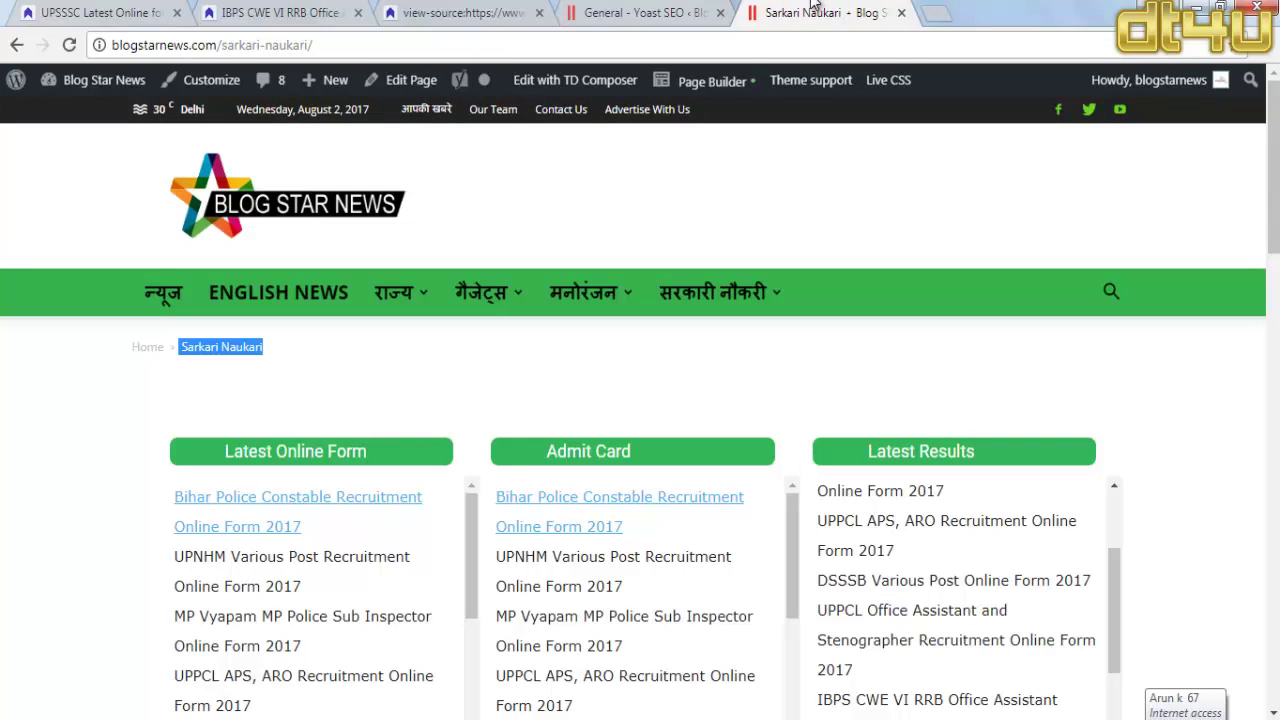
left_click(935, 16)
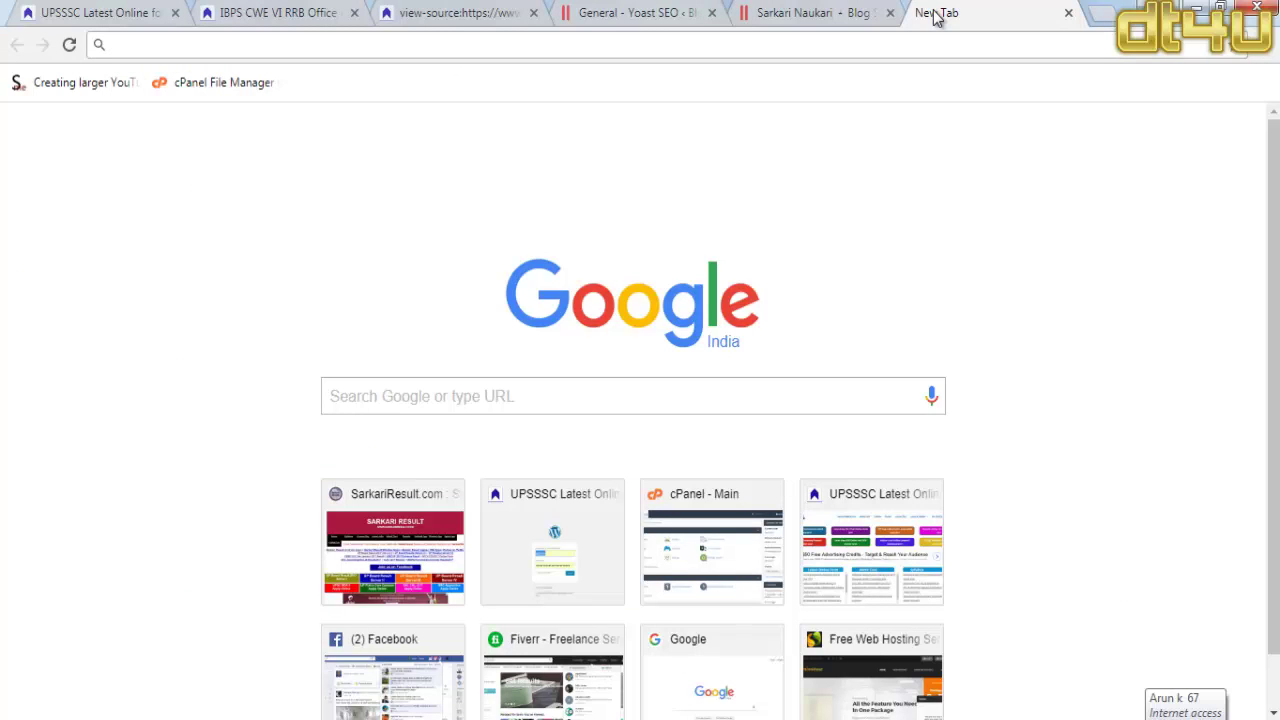
type("keywords.io")
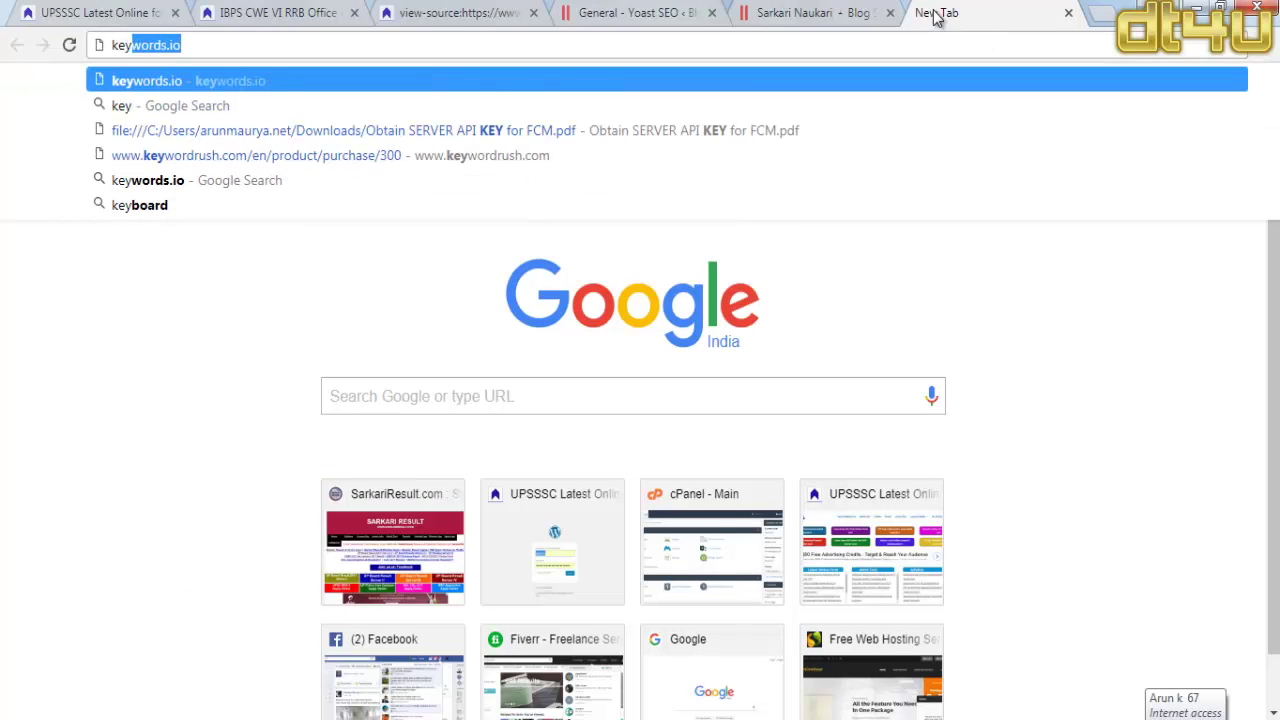
key("Return")
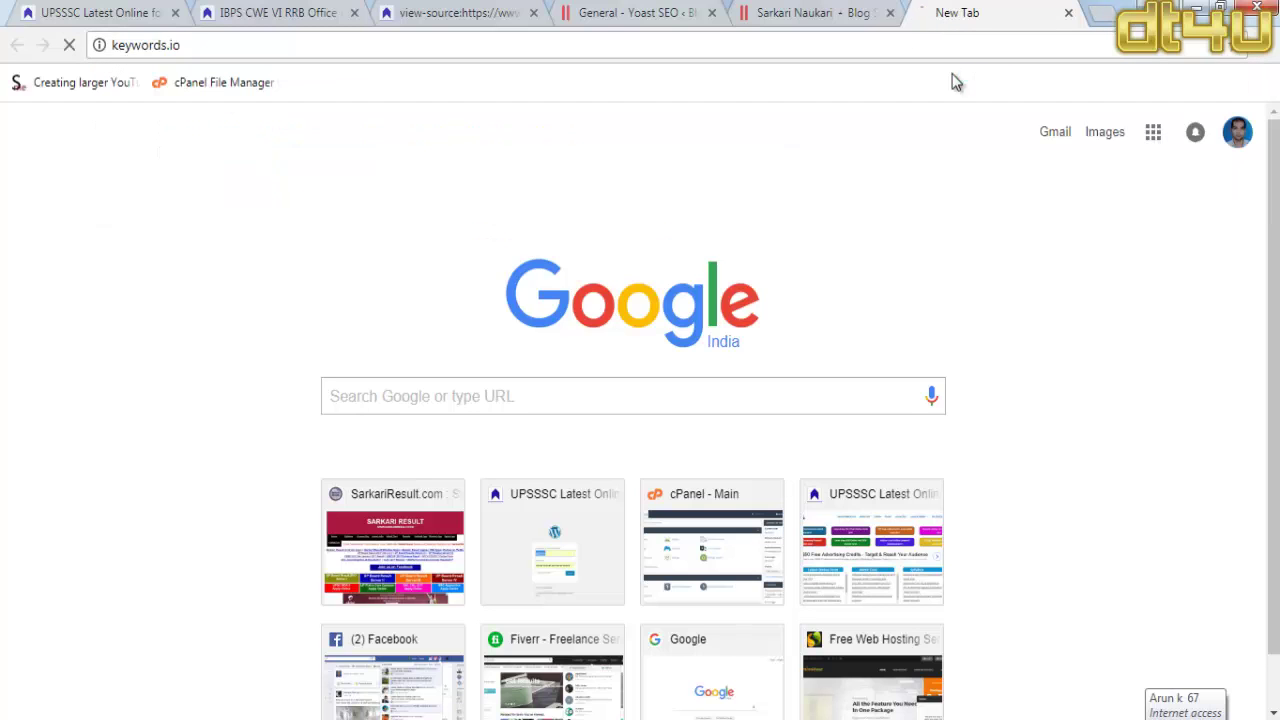
left_click(868, 12)
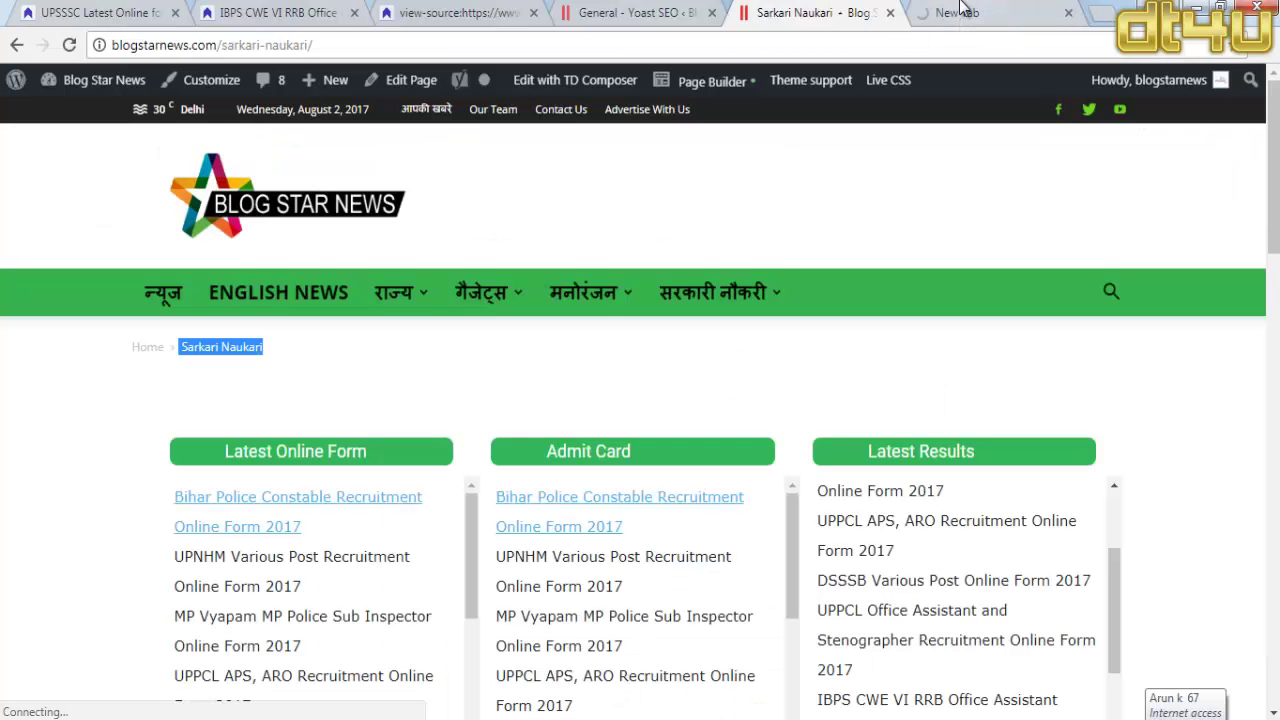
left_click(972, 13)
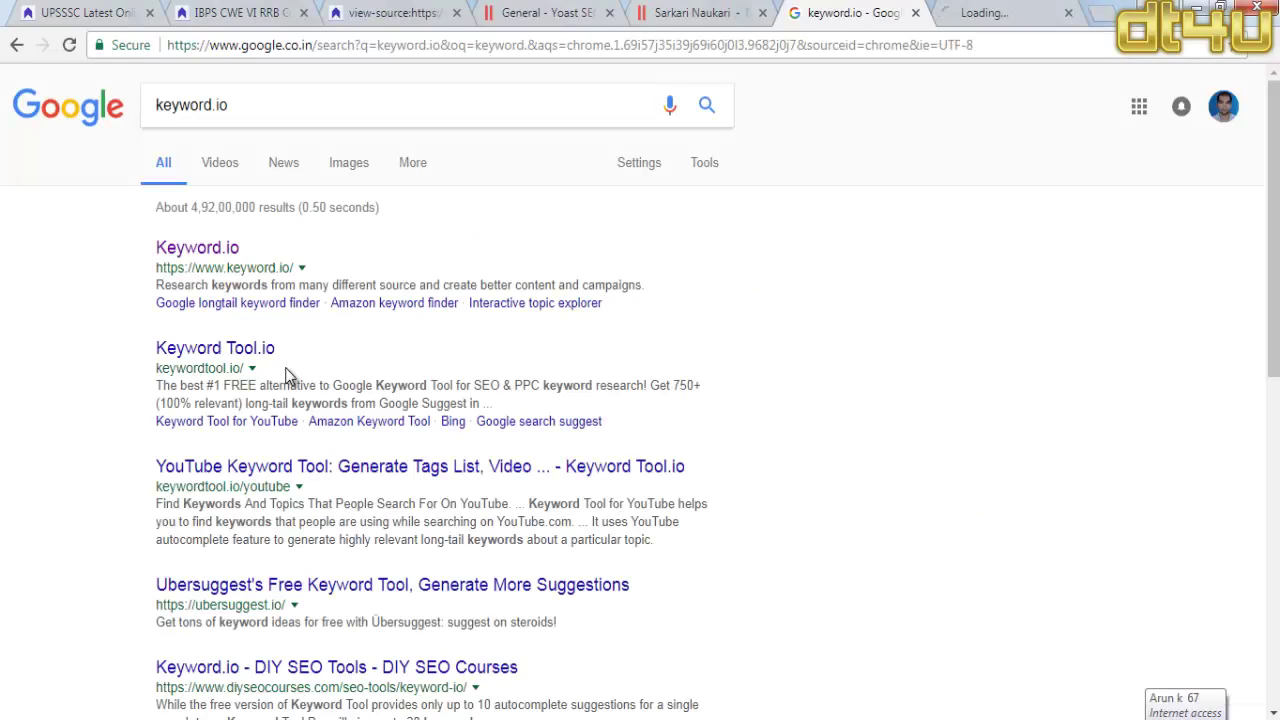
left_click(916, 13)
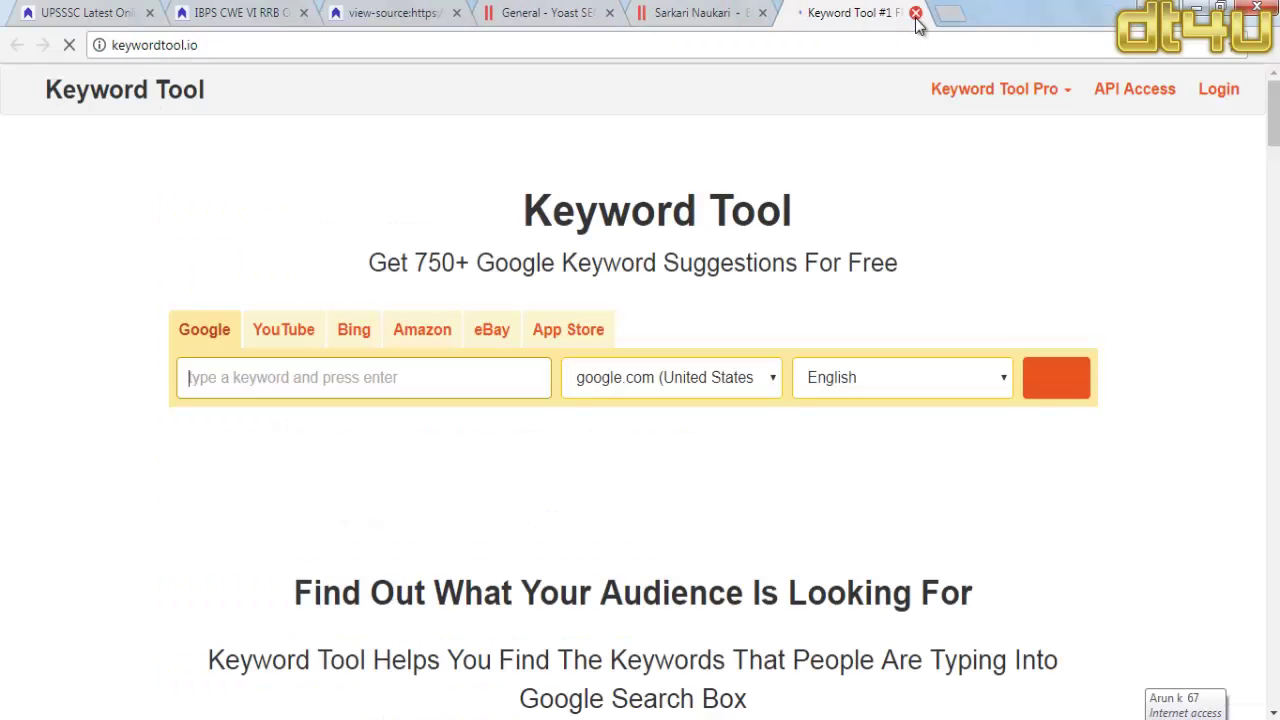
Step: Search Keyword Tool for "ibps" on google.co.in in English, copy all the suggested keywords and look through the list
left_click(364, 392)
type("i")
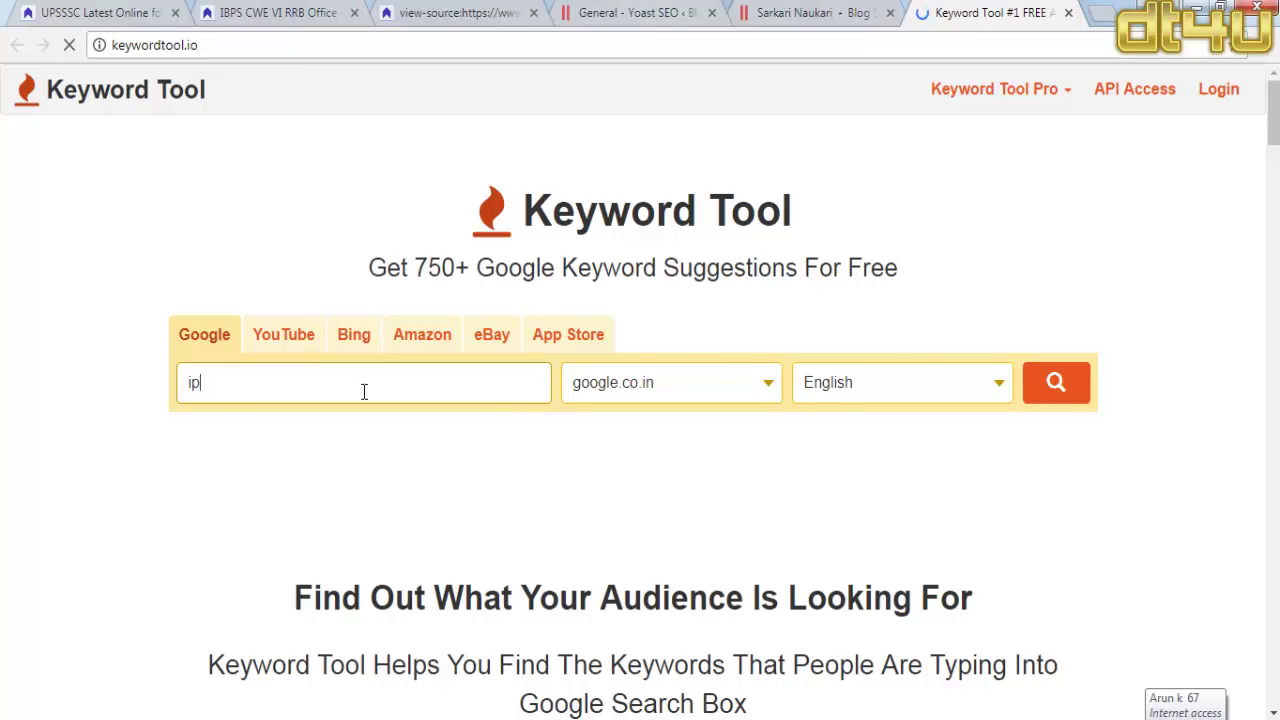
type("bps")
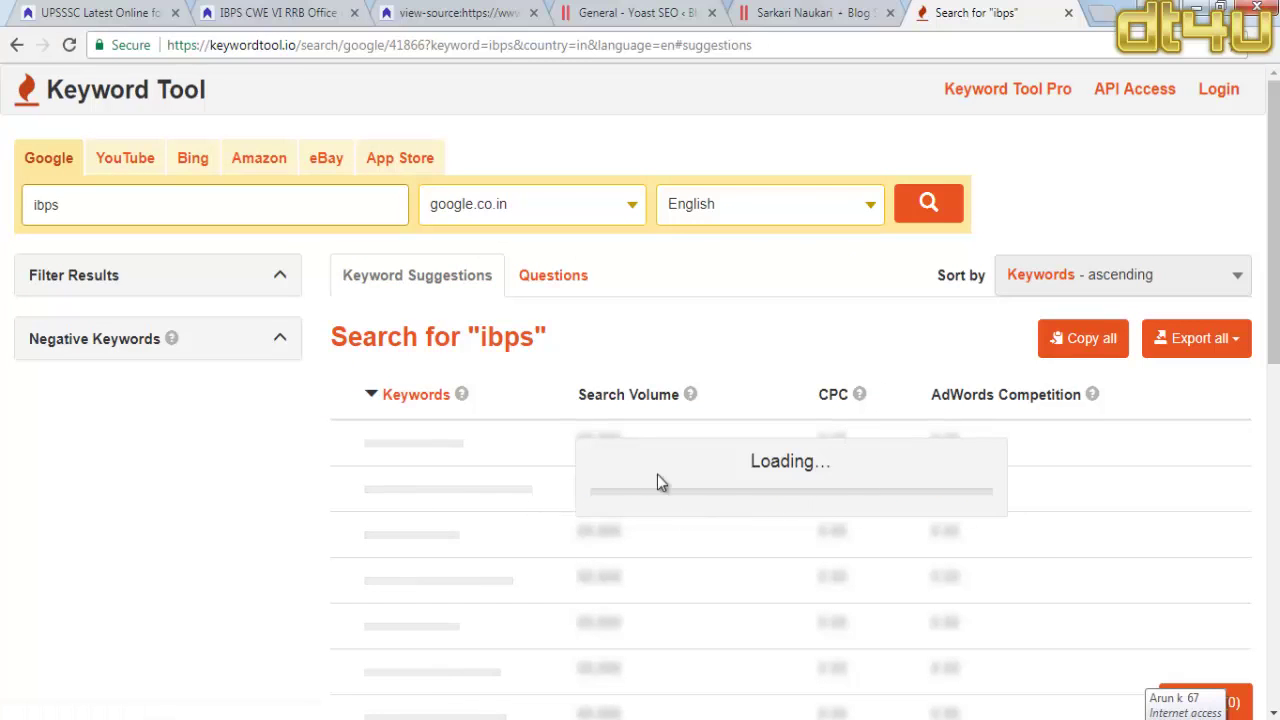
left_click(1070, 338)
mouse_move(835, 712)
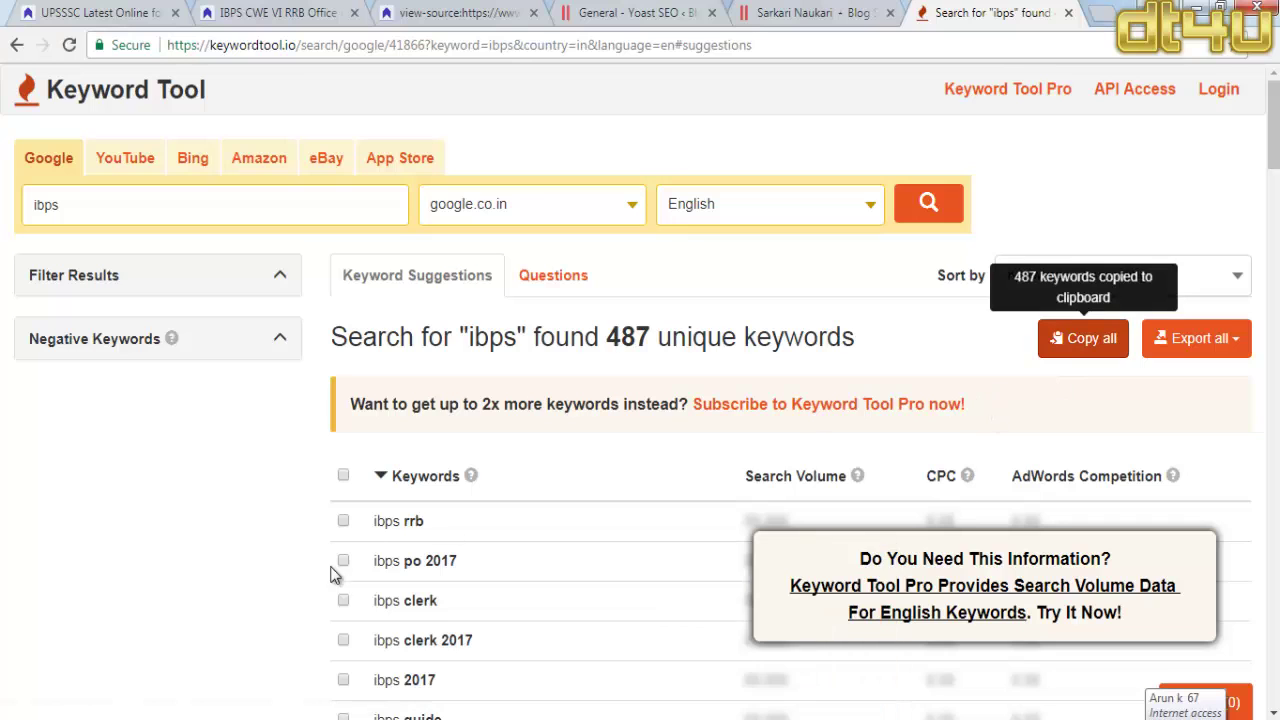
scroll(330, 580, "down", 3)
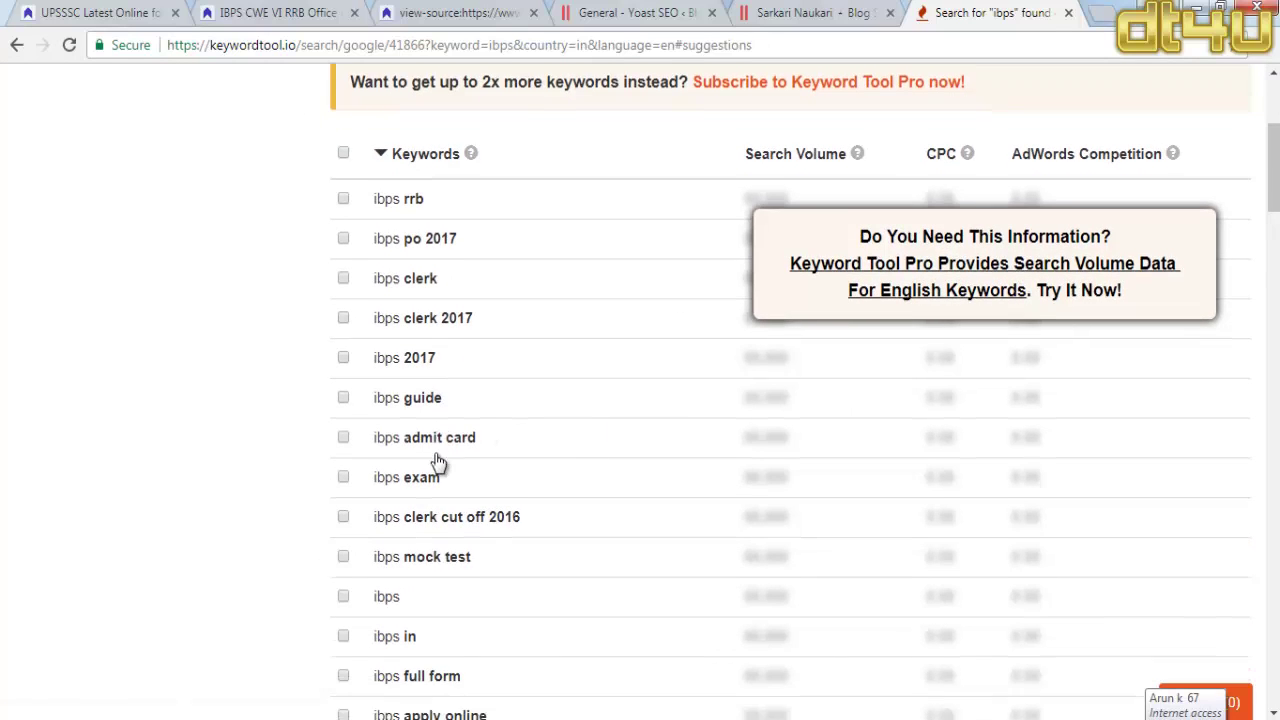
scroll(437, 463, "down", 6)
scroll(435, 475, "down", 20)
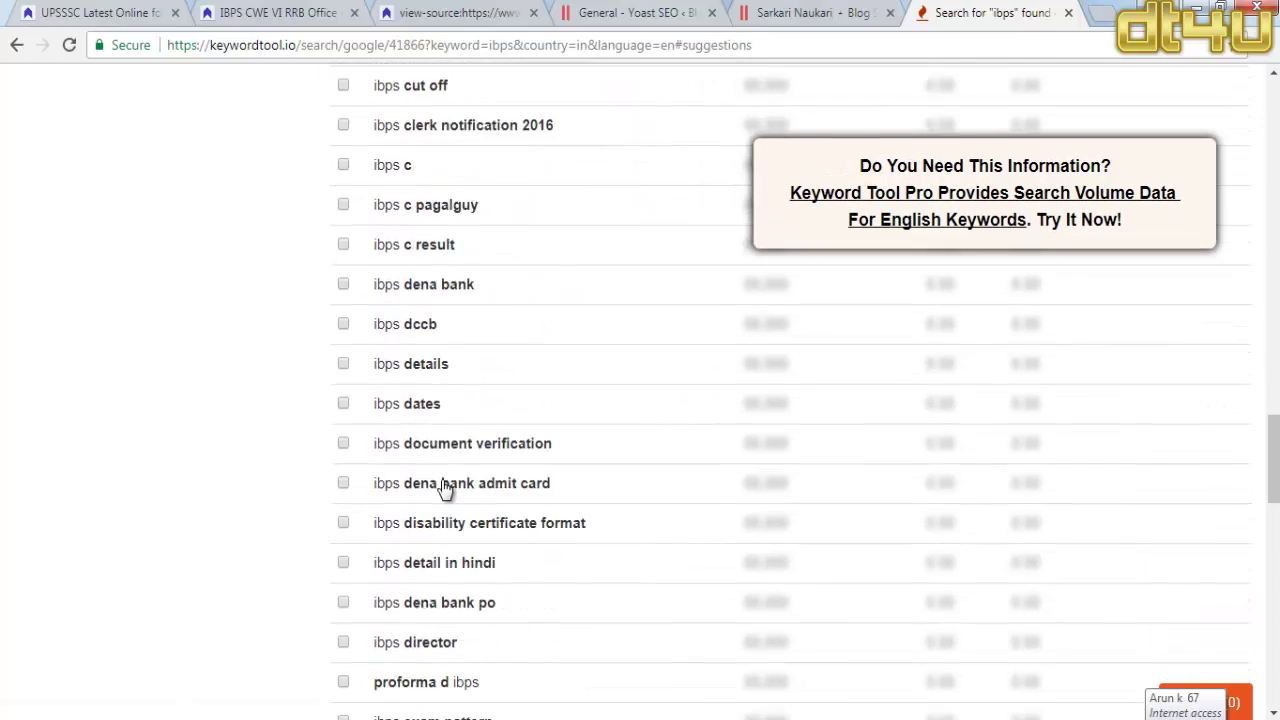
scroll(445, 492, "up", 20)
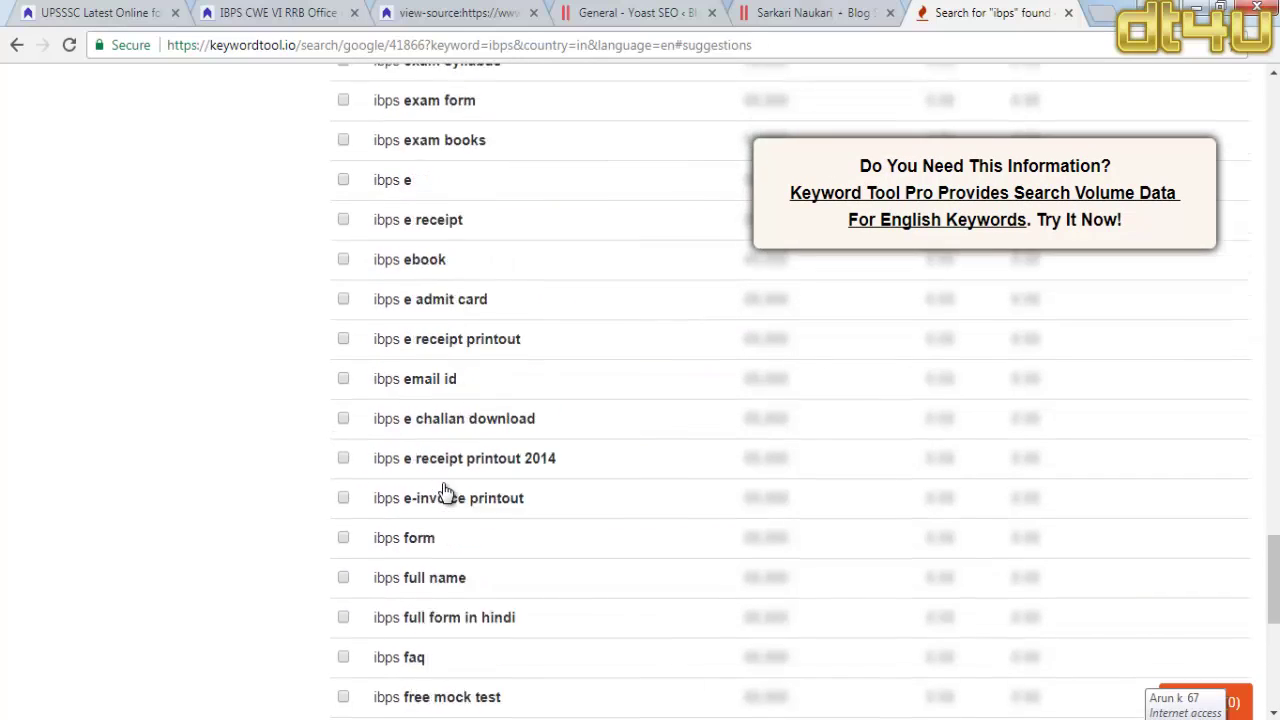
scroll(445, 492, "up", 15)
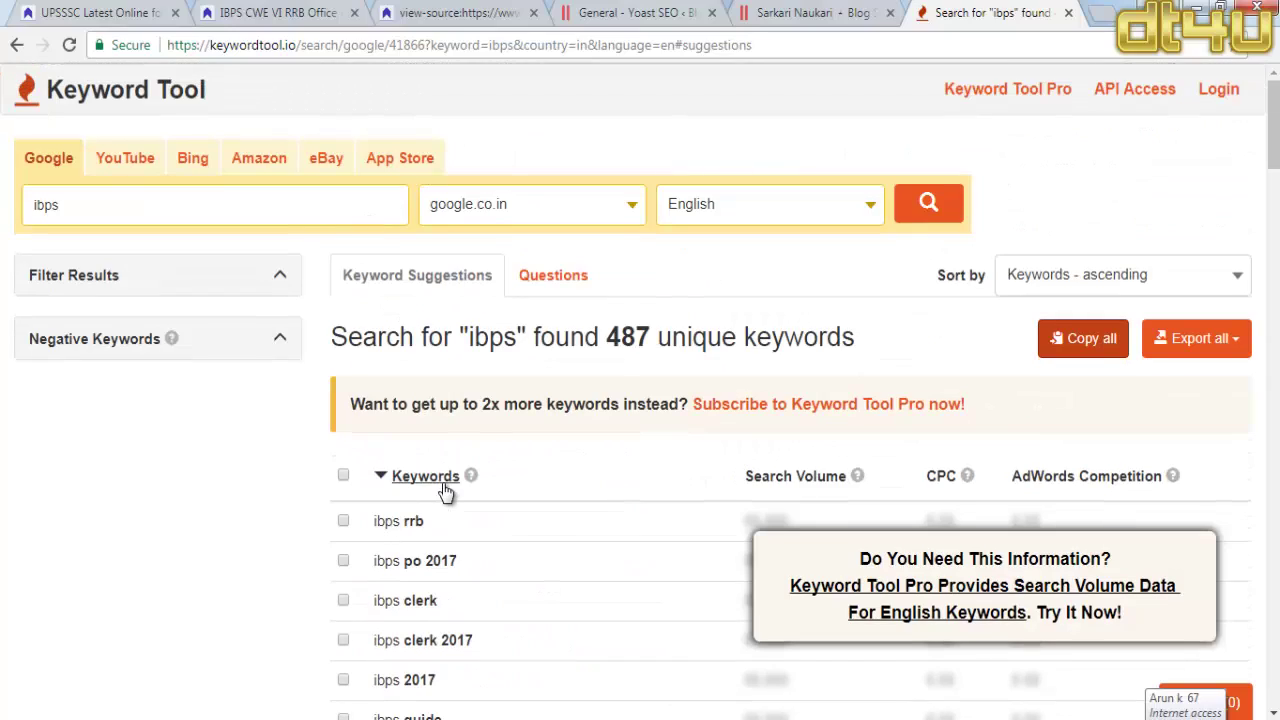
Step: Enable the Keywords Everywhere - Keyword Tool extension on Chrome's extensions page and close that page
left_click(1103, 18)
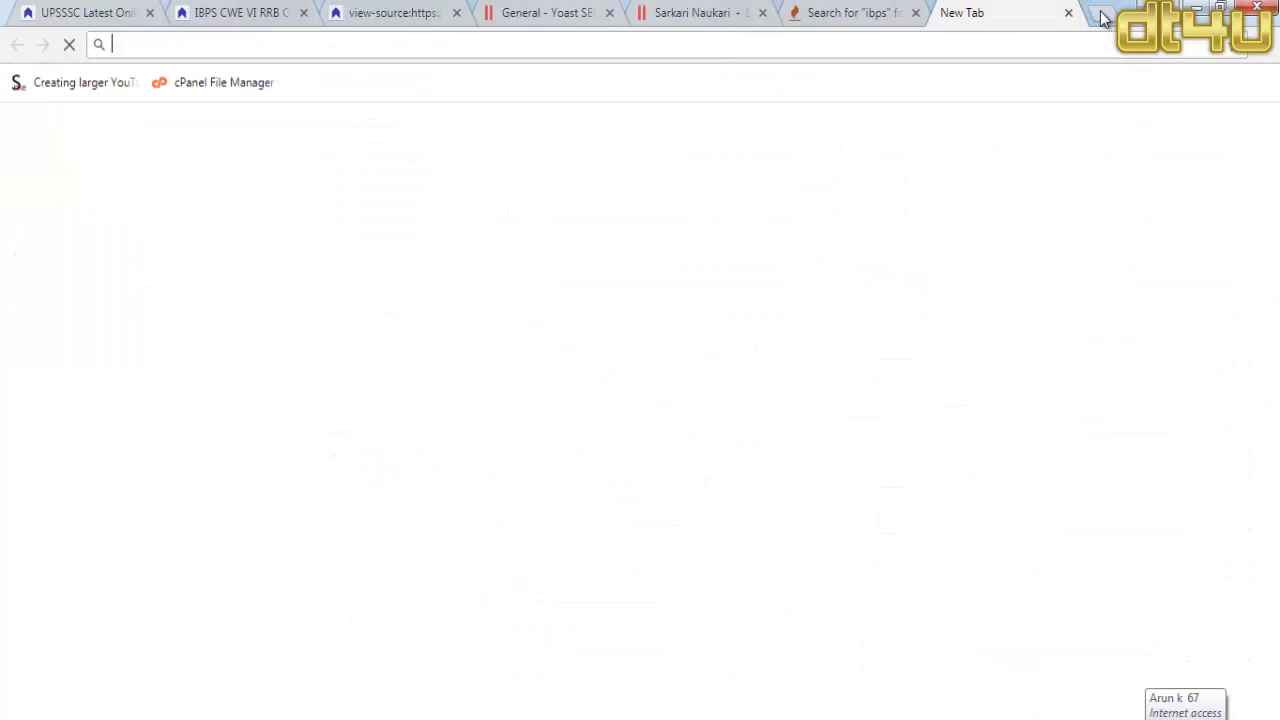
left_click(1258, 44)
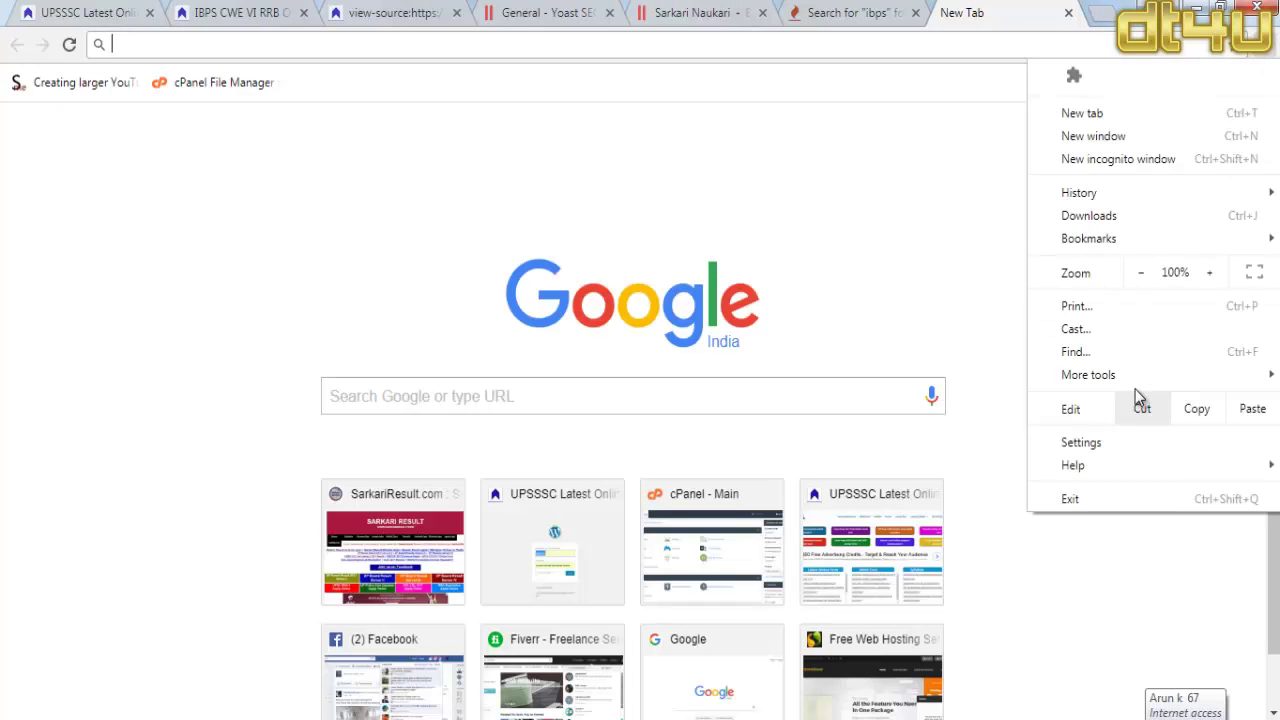
mouse_move(1135, 369)
left_click(886, 454)
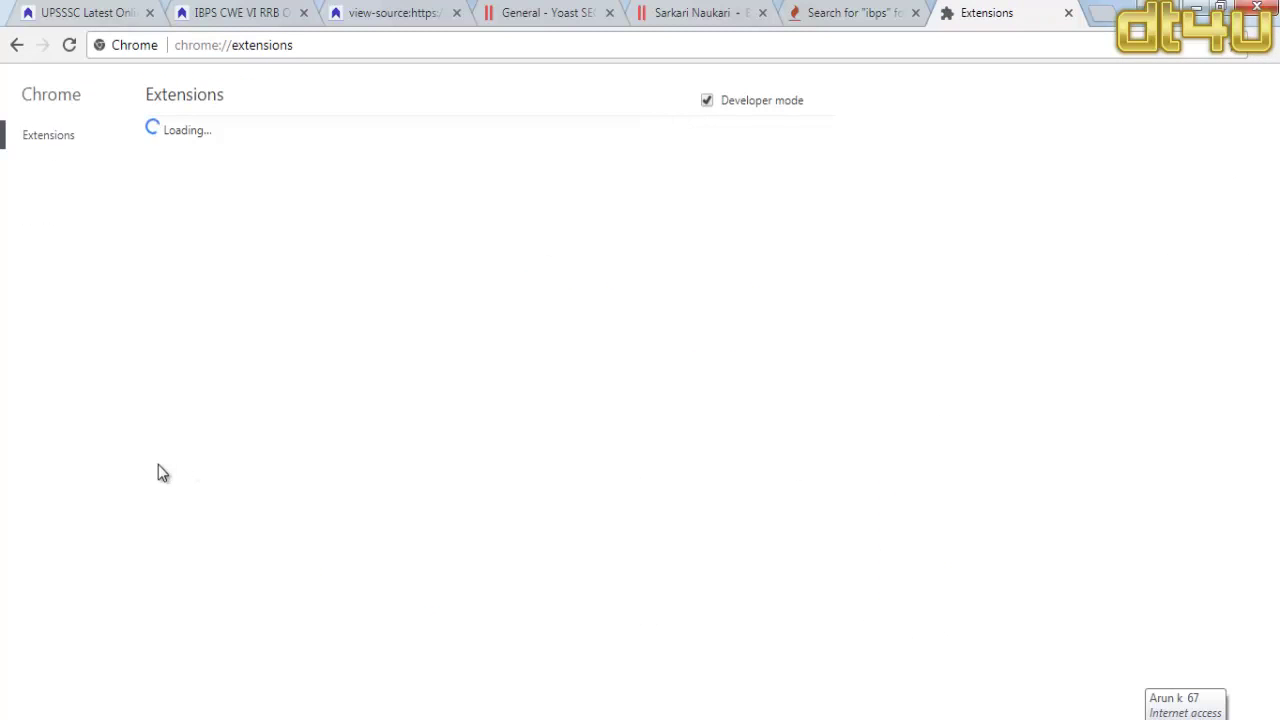
scroll(366, 410, "down", 7)
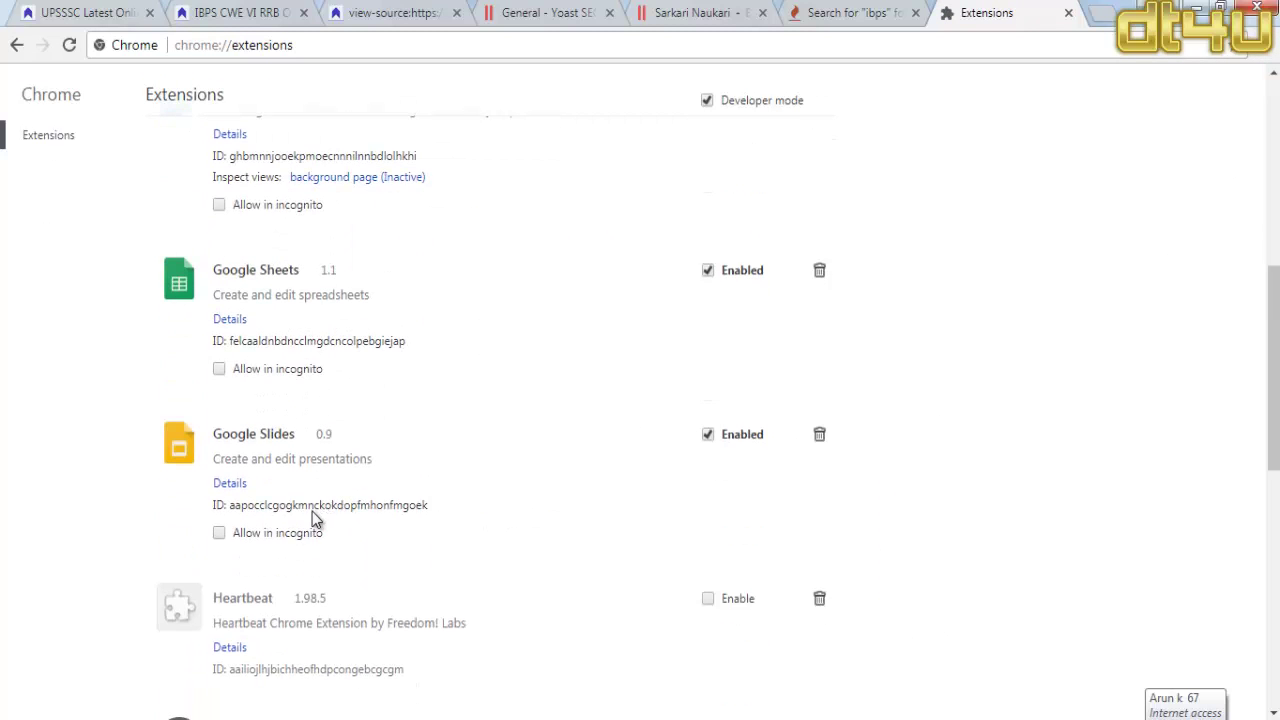
scroll(307, 540, "down", 2)
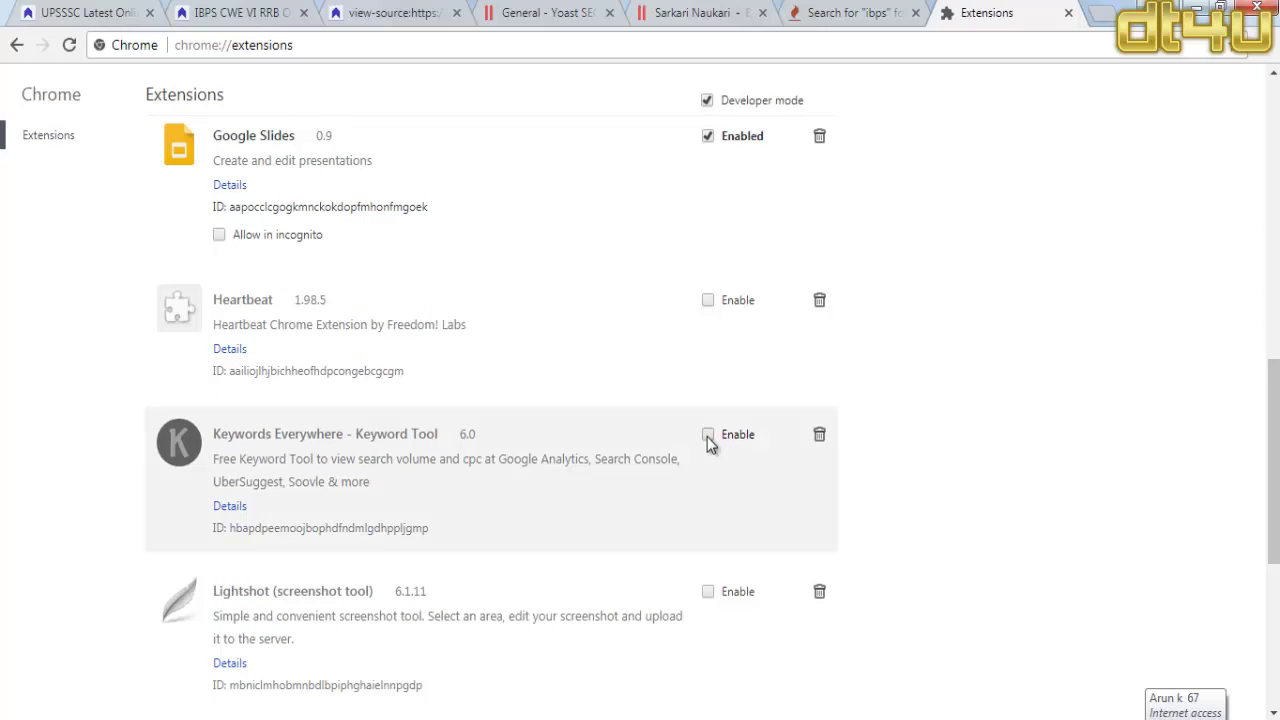
left_click(708, 436)
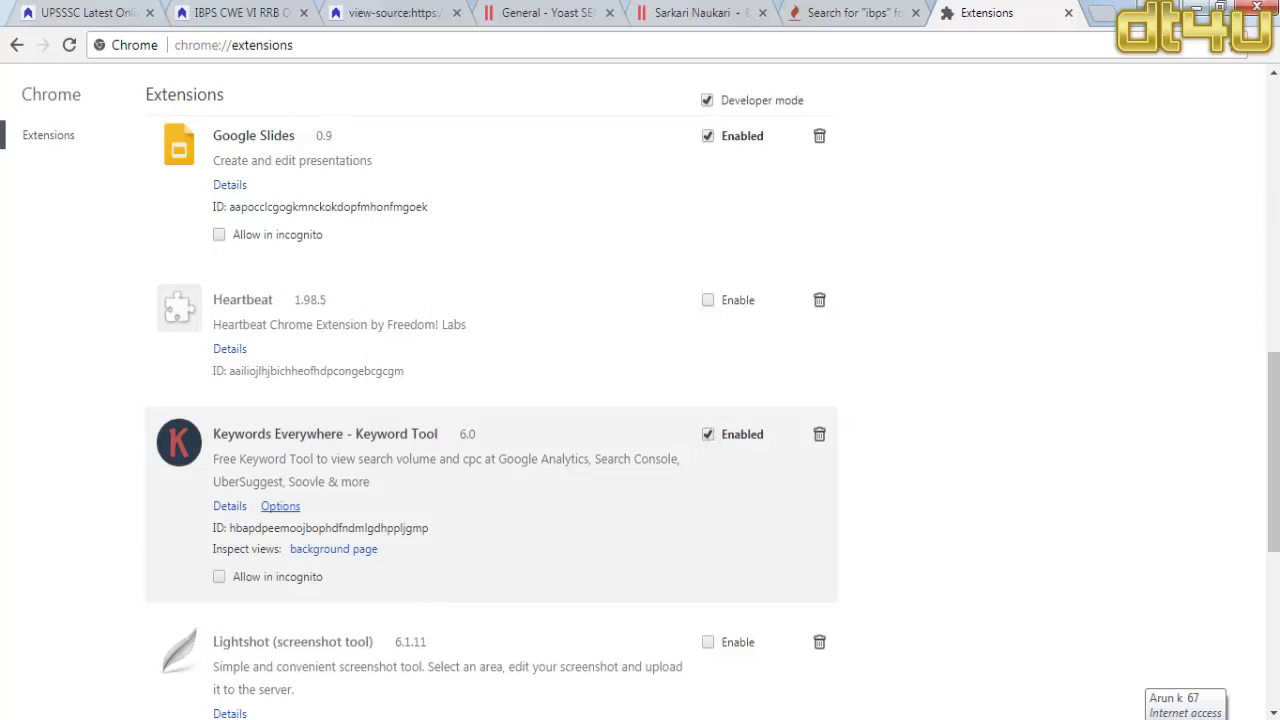
scroll(708, 436, "up", 8)
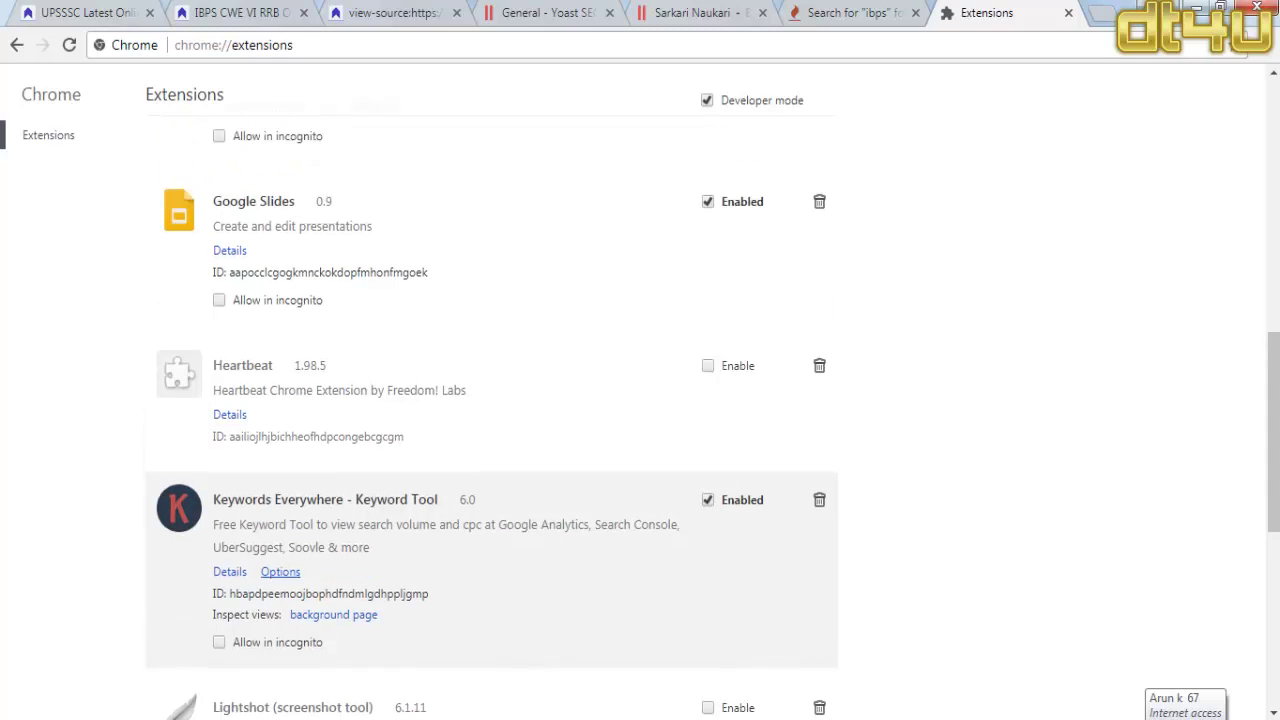
left_click(1069, 14)
Step: Show the Keywords Everywhere extension beside the address bar, open its settings and validate the stored API key
left_click(1265, 47)
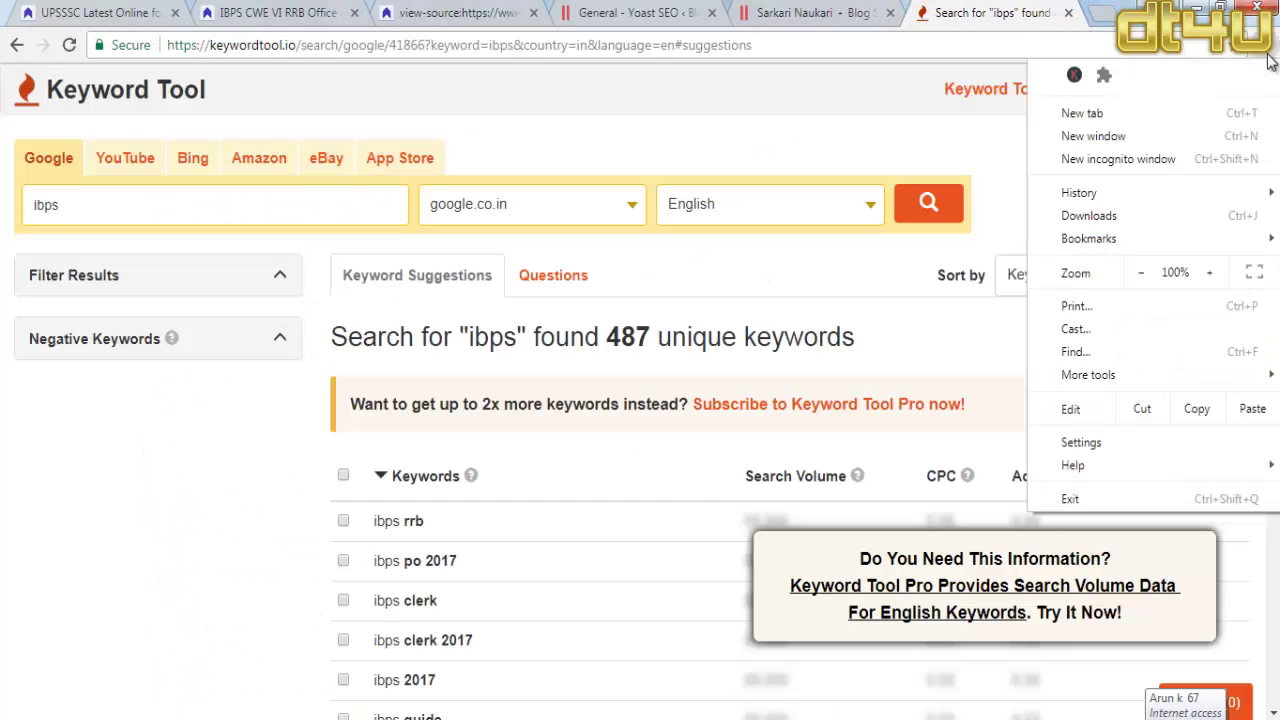
left_click(1081, 78)
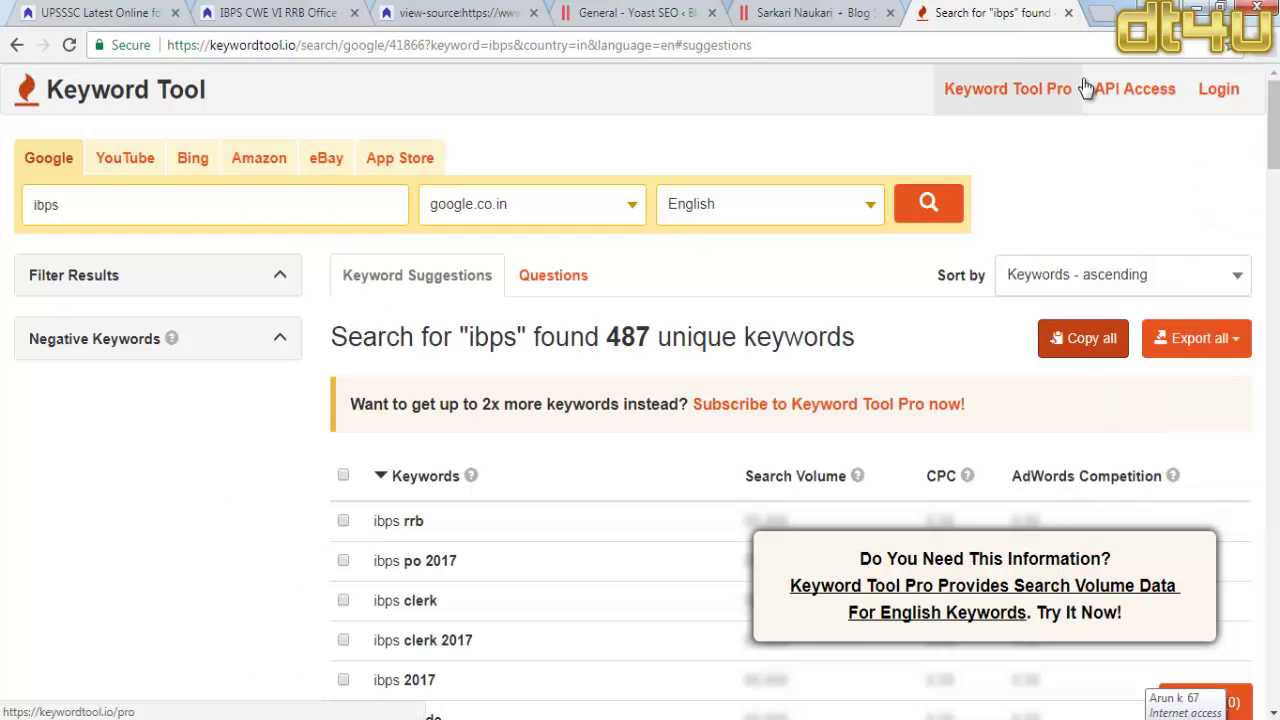
left_click(1238, 46)
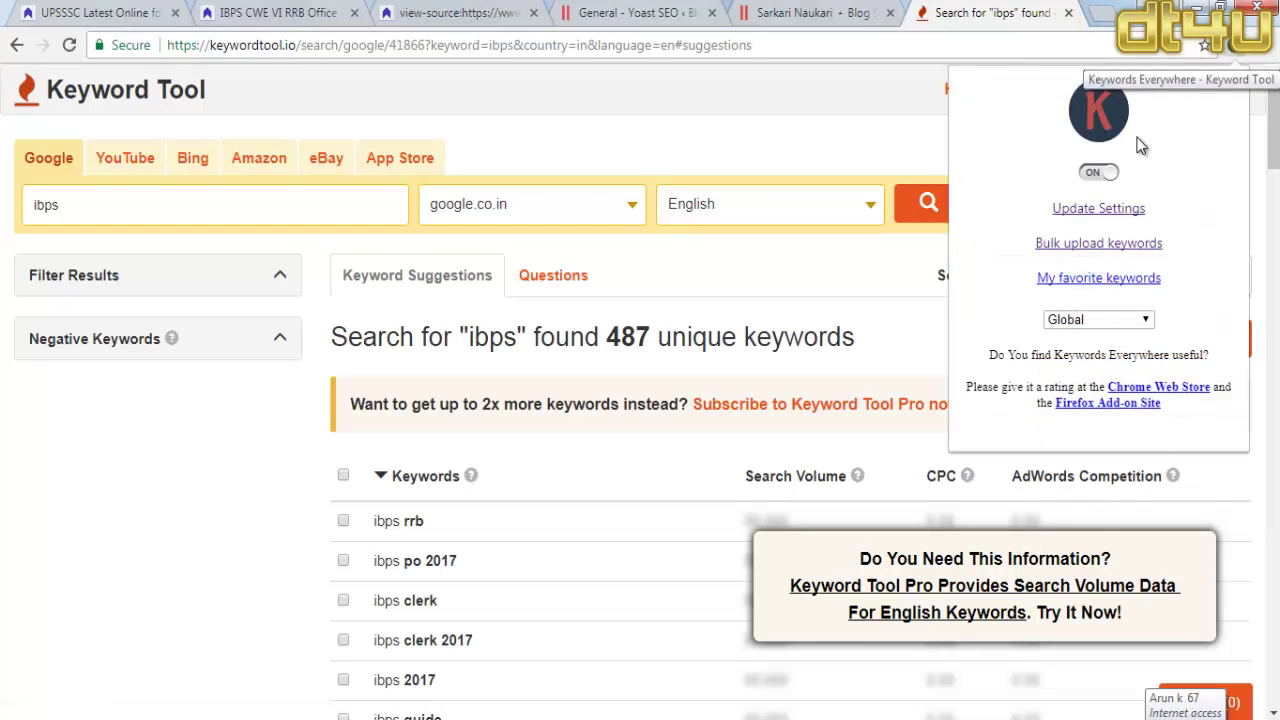
left_click(1097, 210)
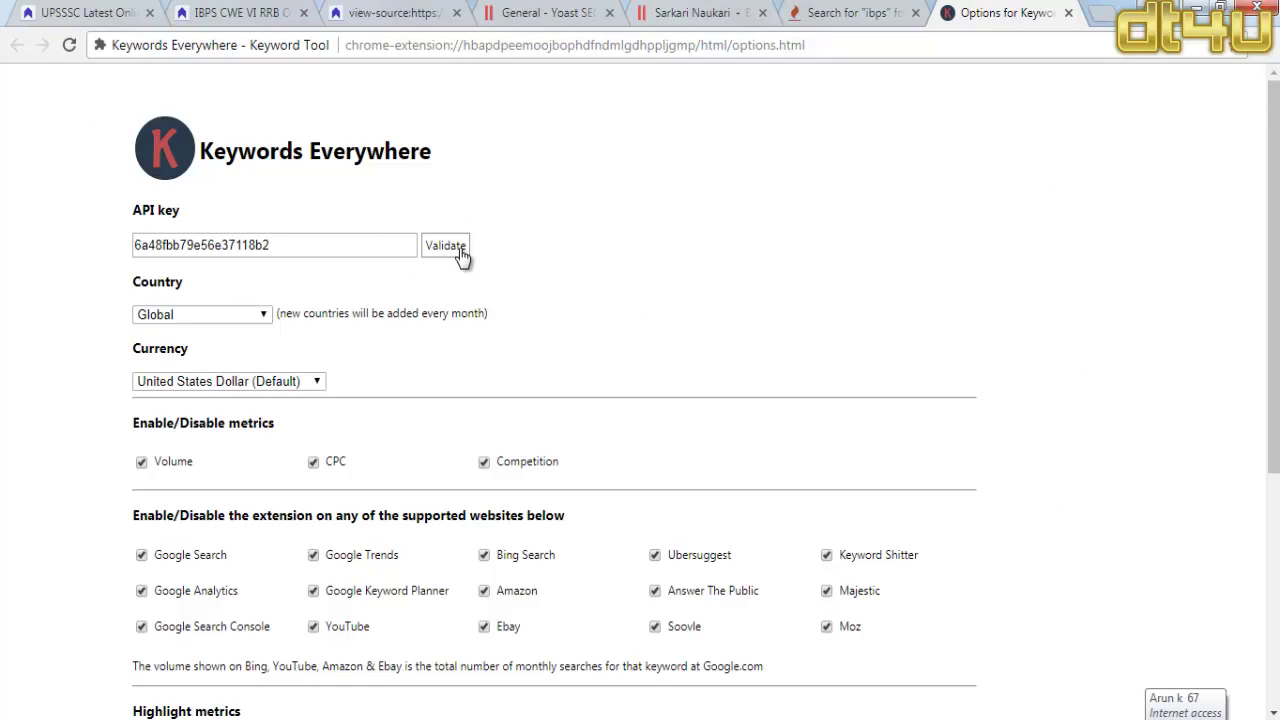
left_click(460, 252)
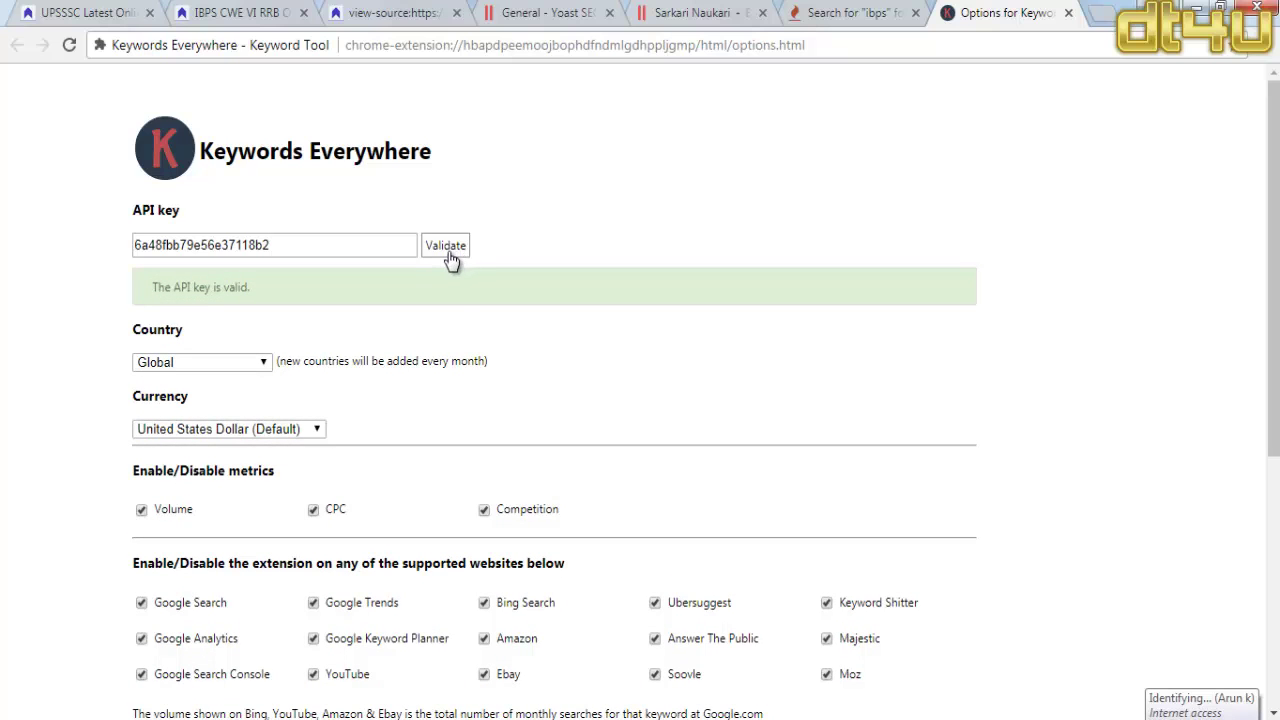
Step: Open the Keywords Everywhere bulk keyword upload page from the extension and close its options page
scroll(500, 371, "down", 4)
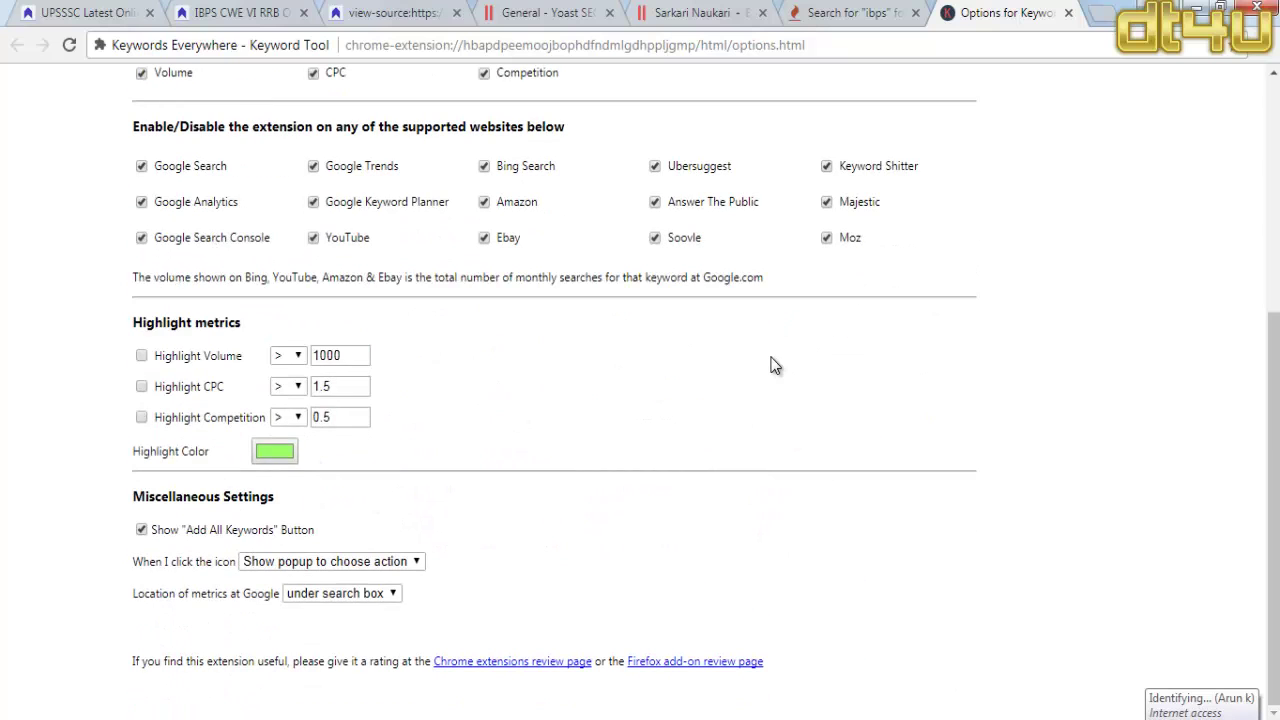
scroll(775, 365, "up", 5)
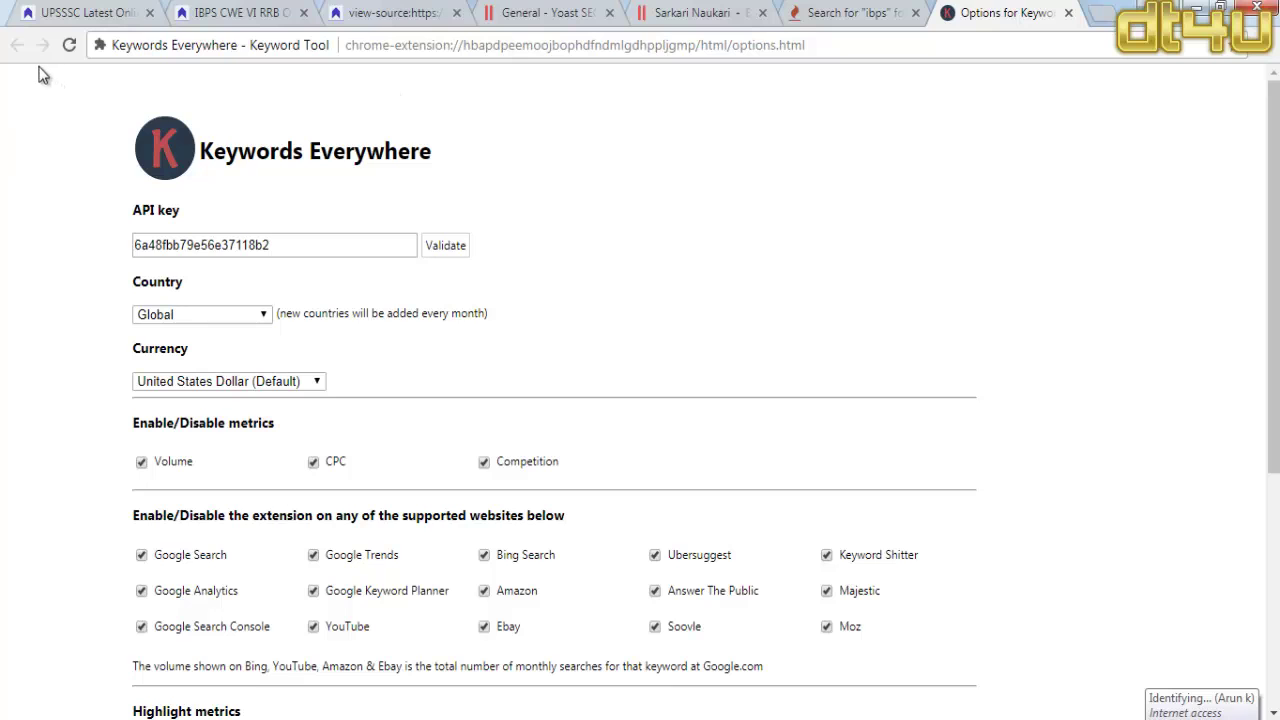
left_click(855, 13)
left_click(1000, 12)
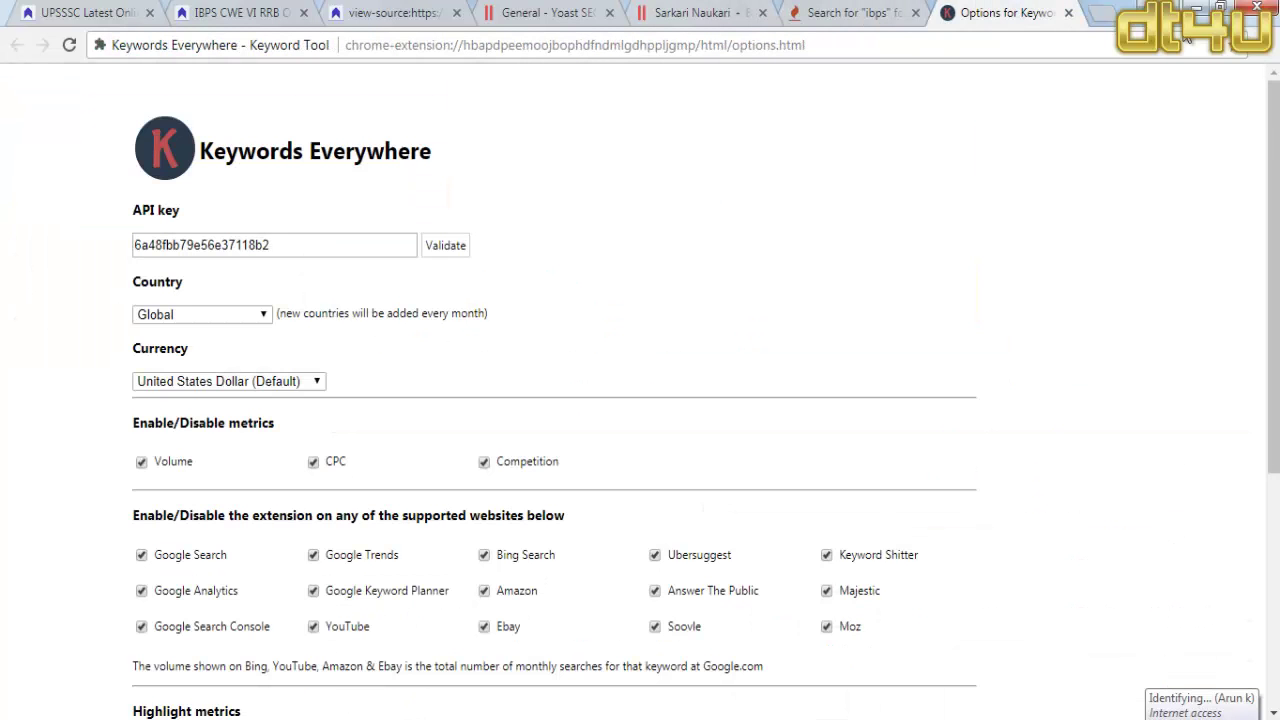
left_click(1257, 50)
left_click(1073, 77)
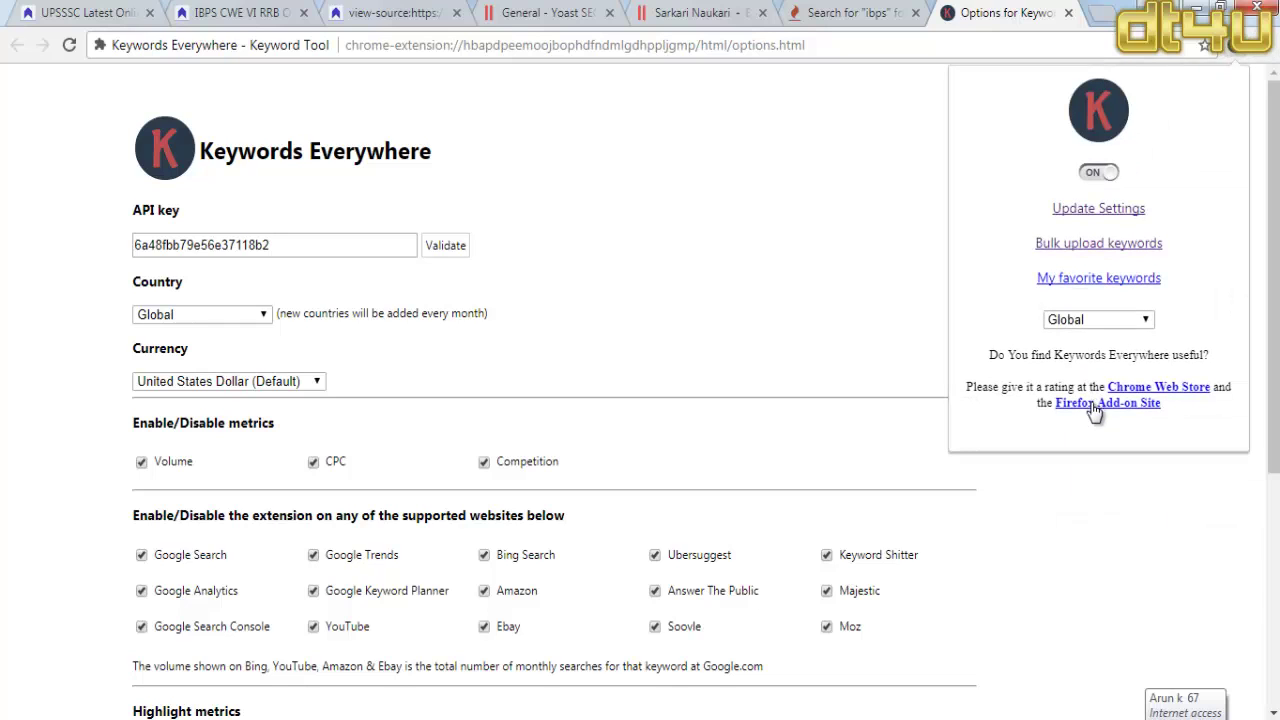
left_click(1097, 245)
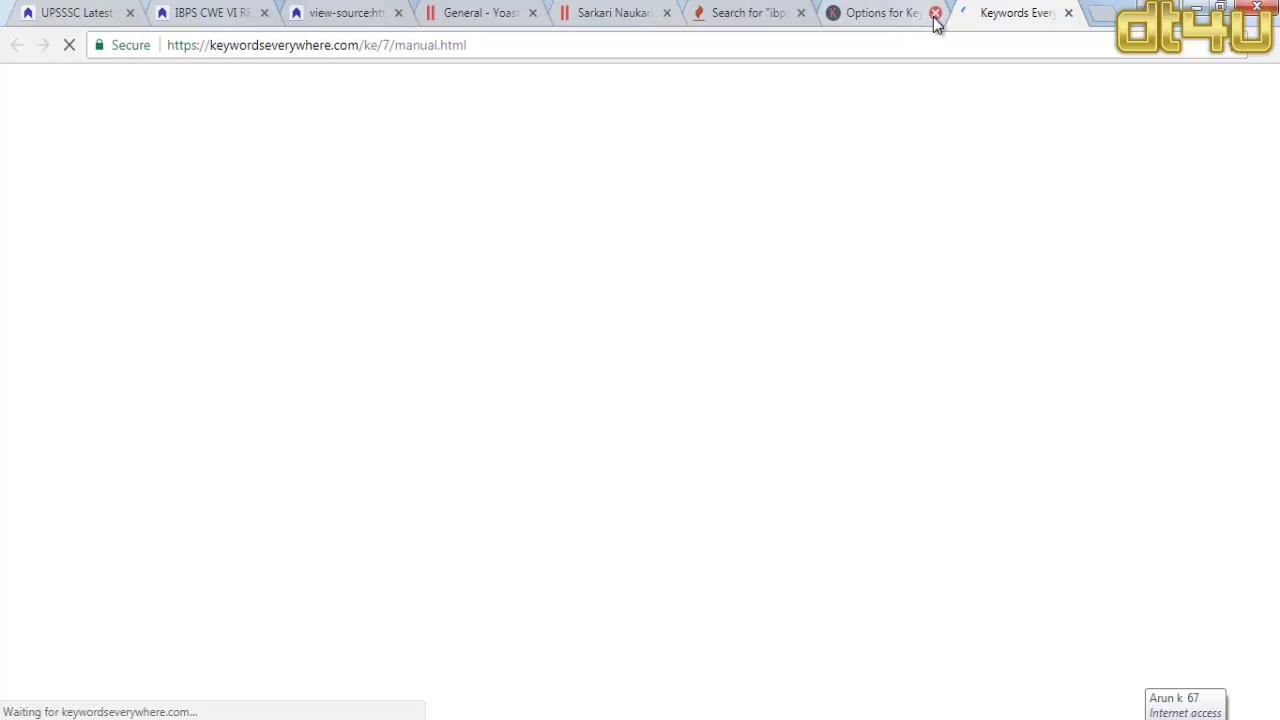
left_click(934, 15)
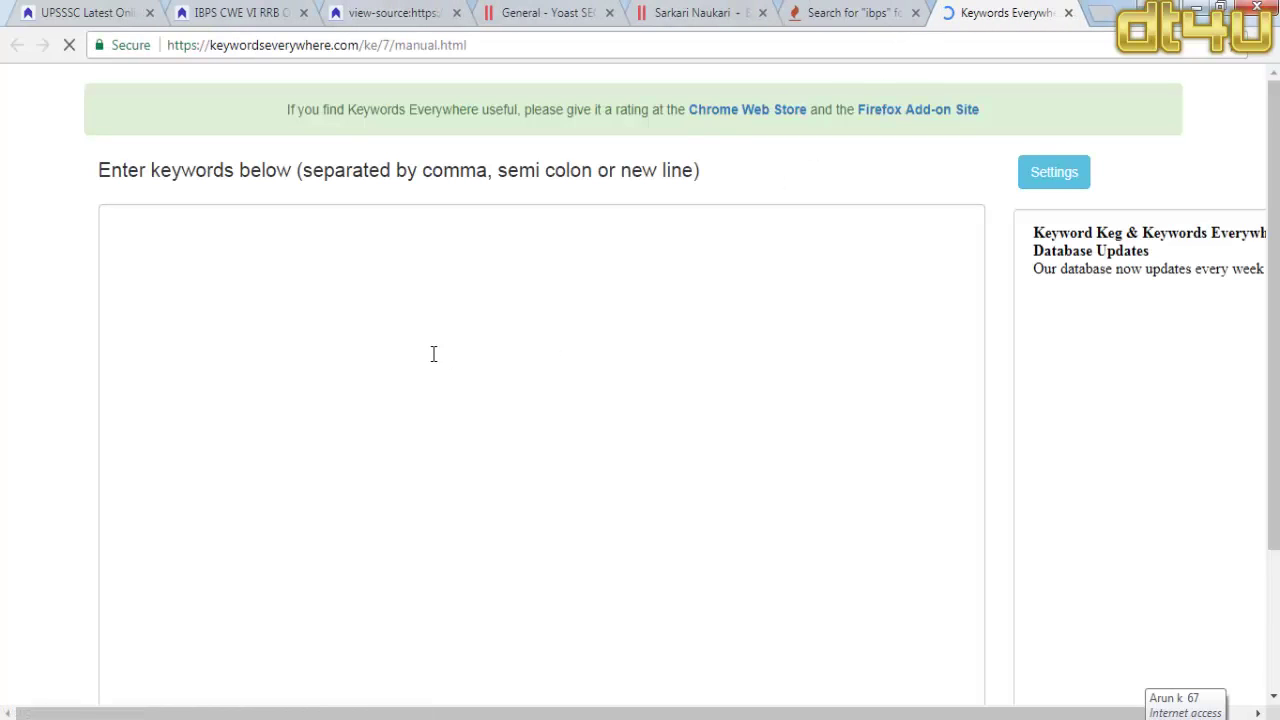
Step: Paste the copied "ibps" keyword suggestions into the bulk keyword list and get their search volume and CPC
right_click(371, 324)
left_click(434, 437)
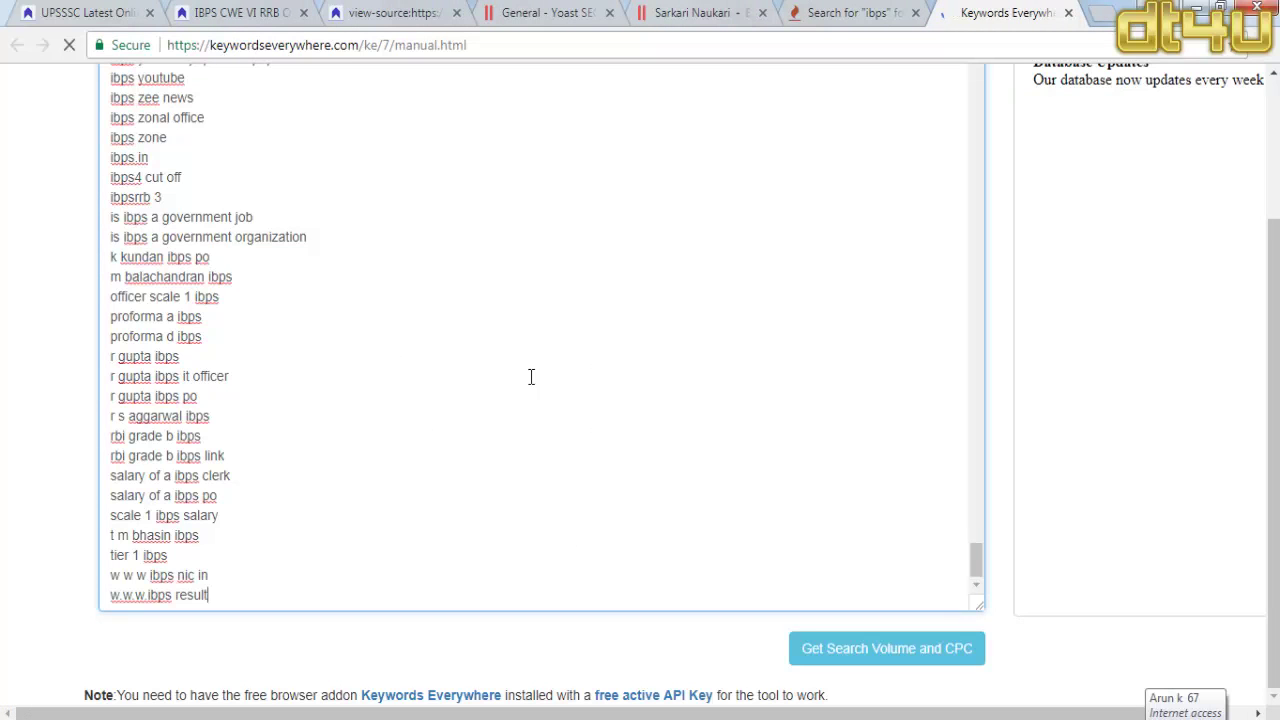
scroll(1262, 152, "up", 2)
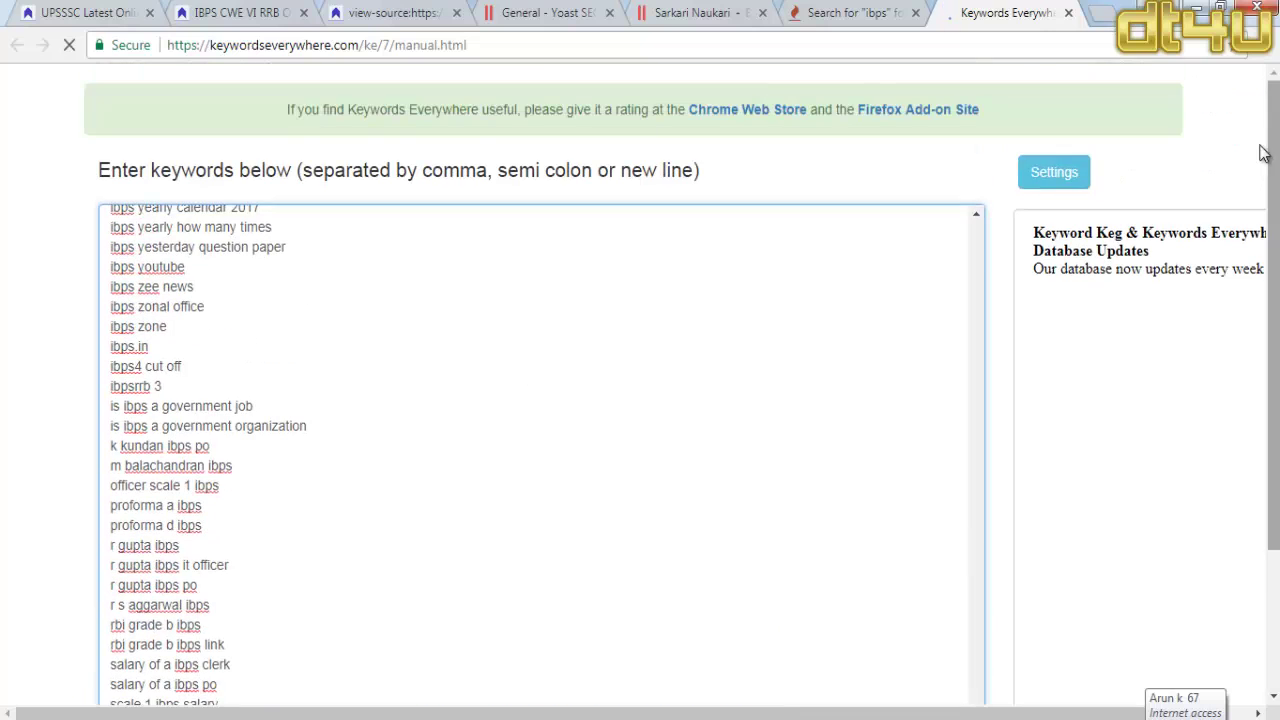
left_click(1040, 176)
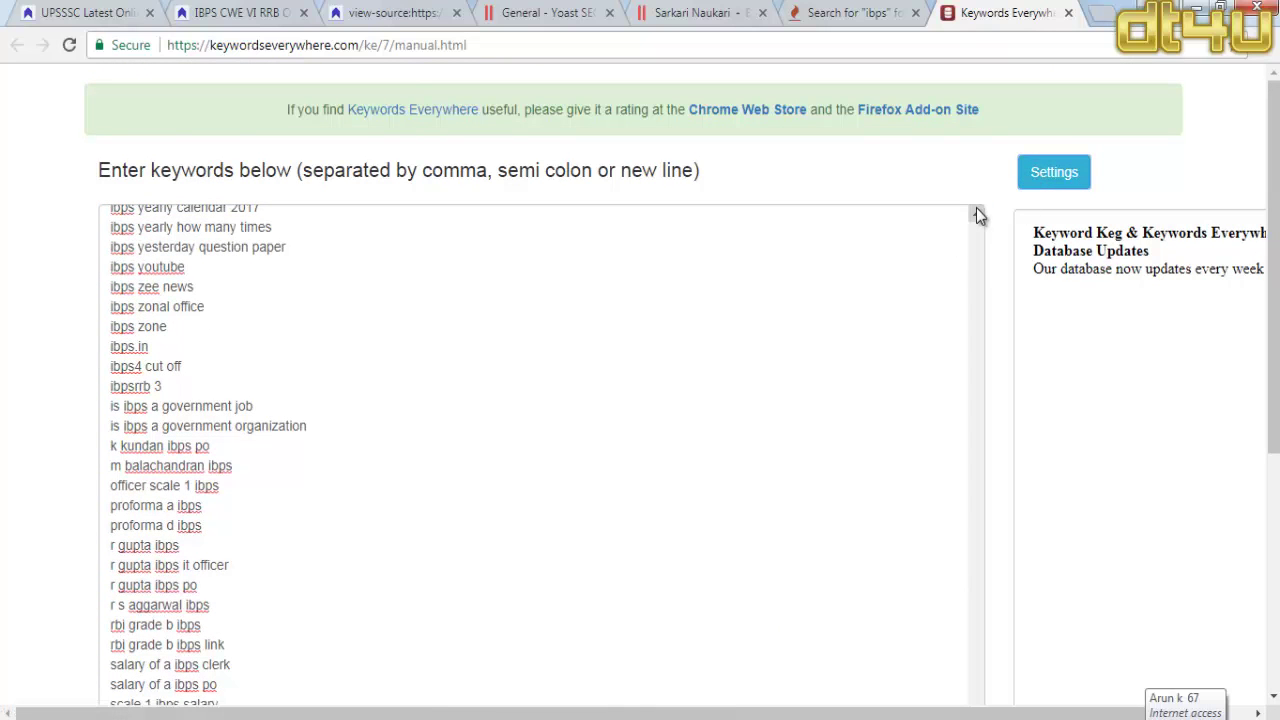
scroll(746, 397, "down", 4)
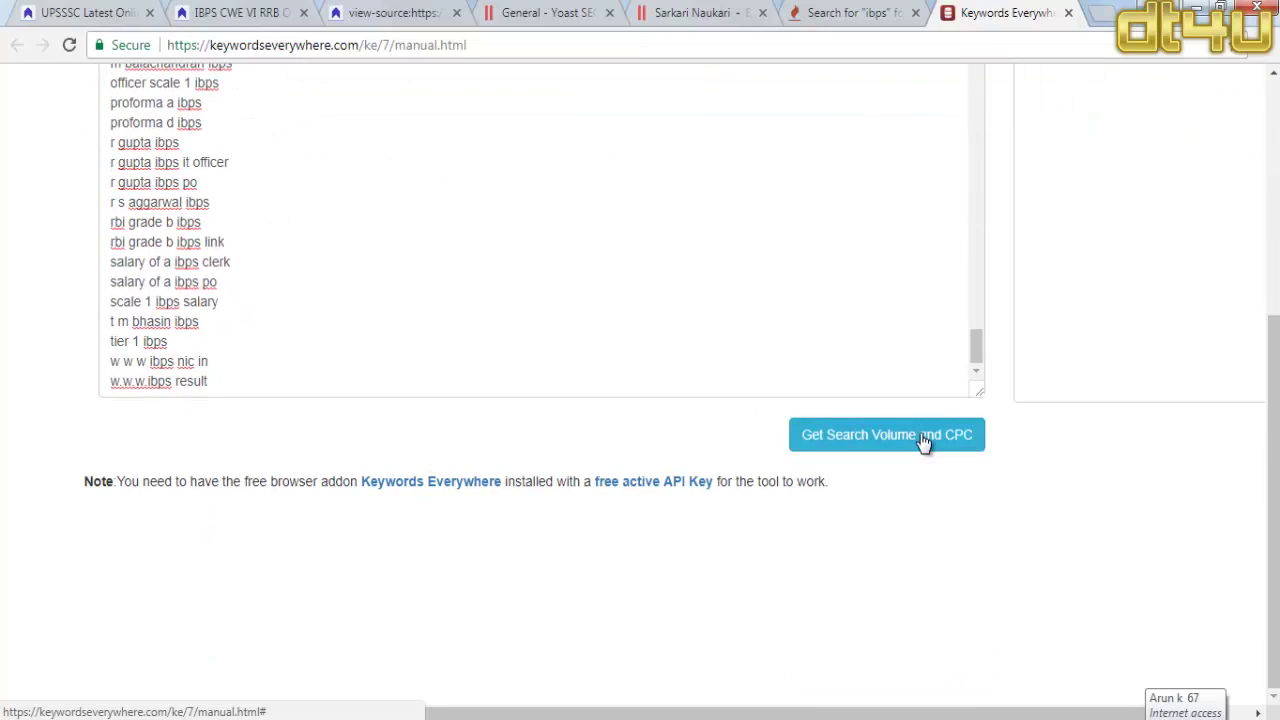
left_click(924, 438)
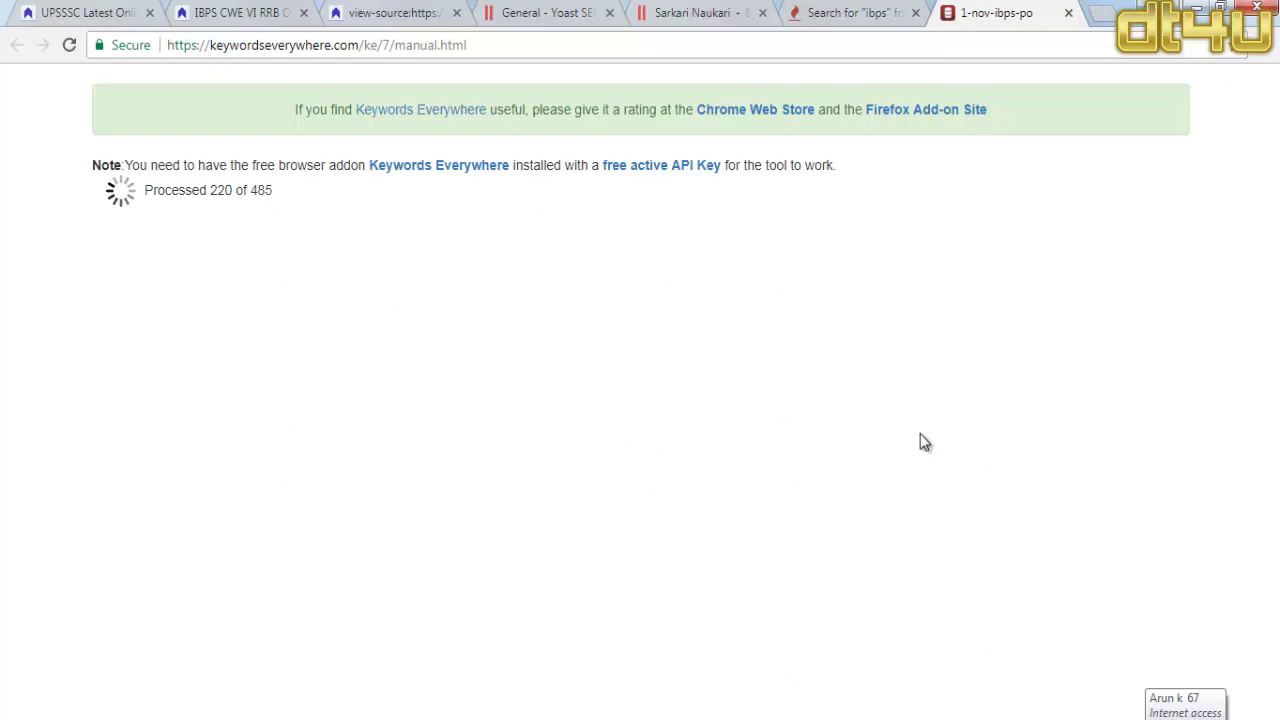
Step: Examine search volume, CPC and competition for keywords such as "ibps", "full form of ibps" and the ibps 2016 and 2017 terms, and close the results page
scroll(847, 450, "down", 2)
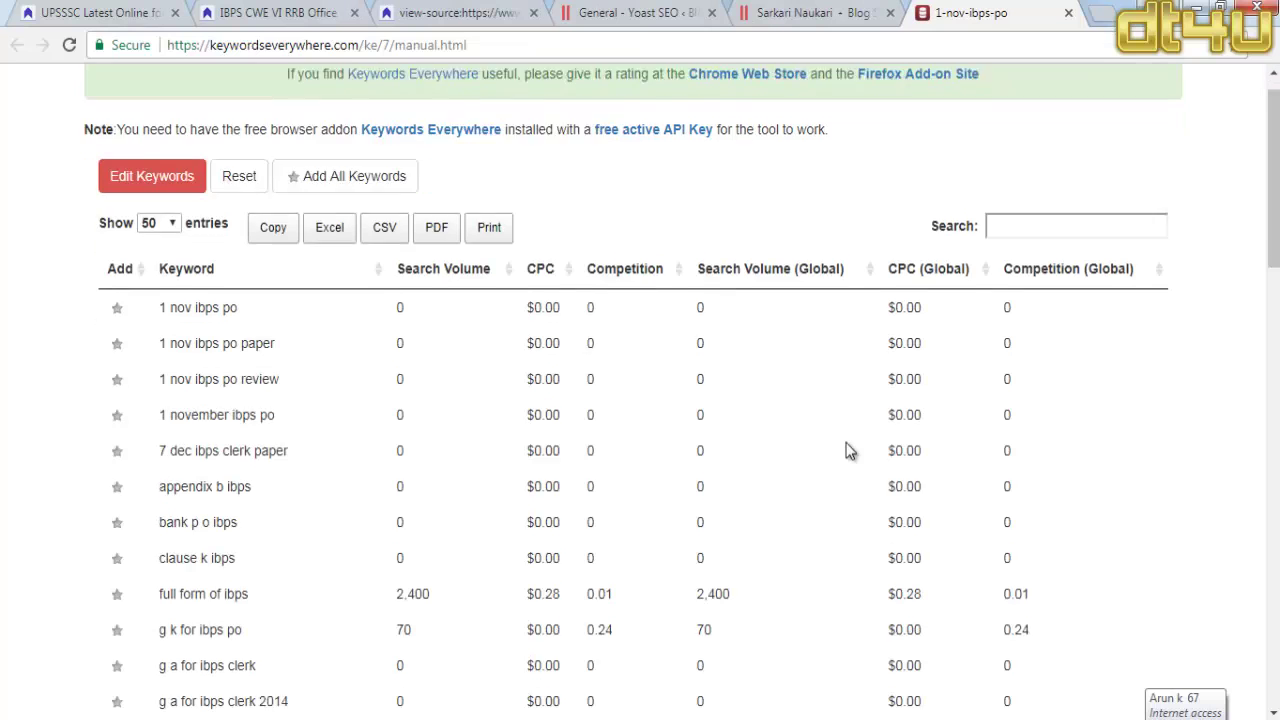
scroll(847, 451, "down", 5)
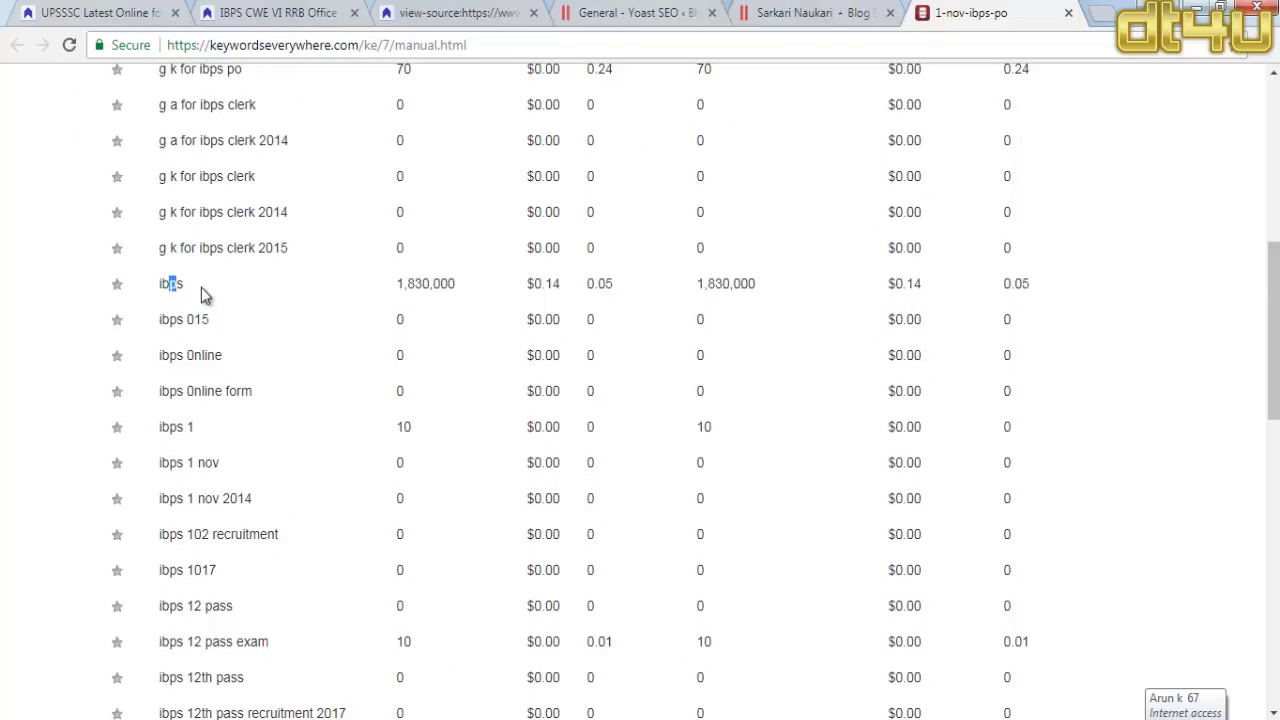
scroll(349, 329, "up", 2)
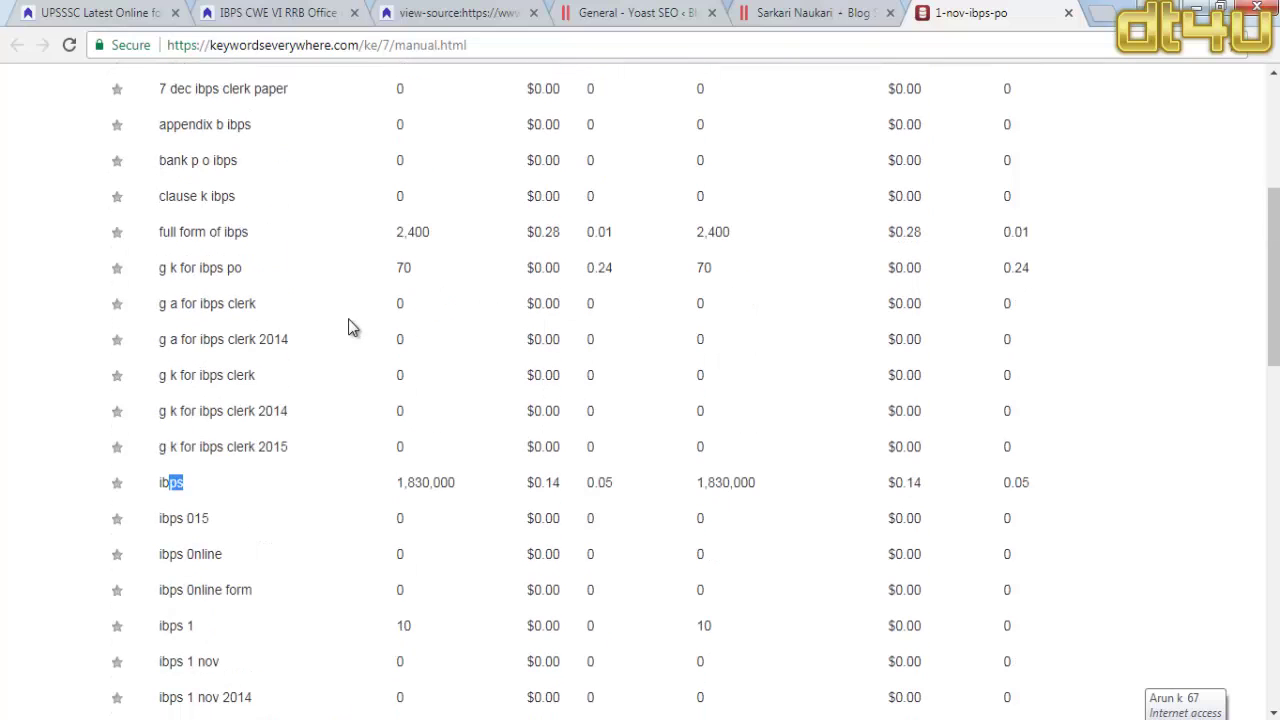
left_click_drag(153, 238, 472, 233)
scroll(457, 275, "up", 1)
scroll(430, 277, "up", 1)
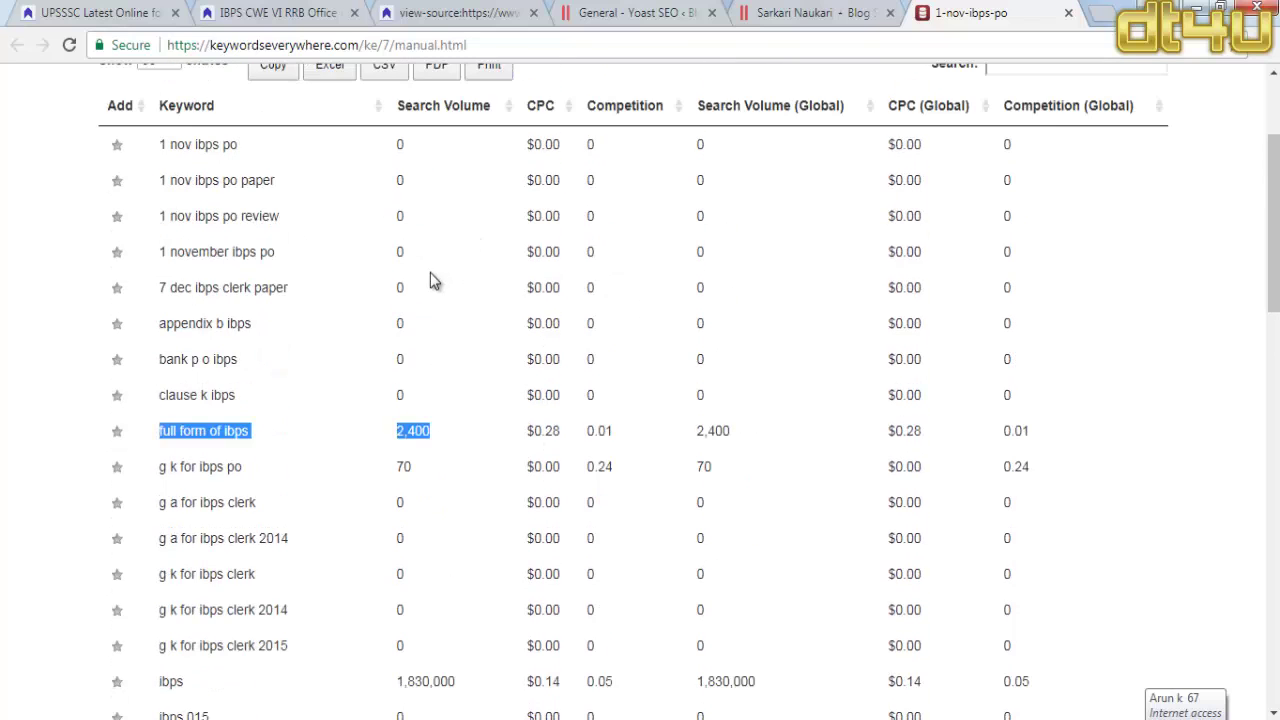
scroll(366, 331, "down", 7)
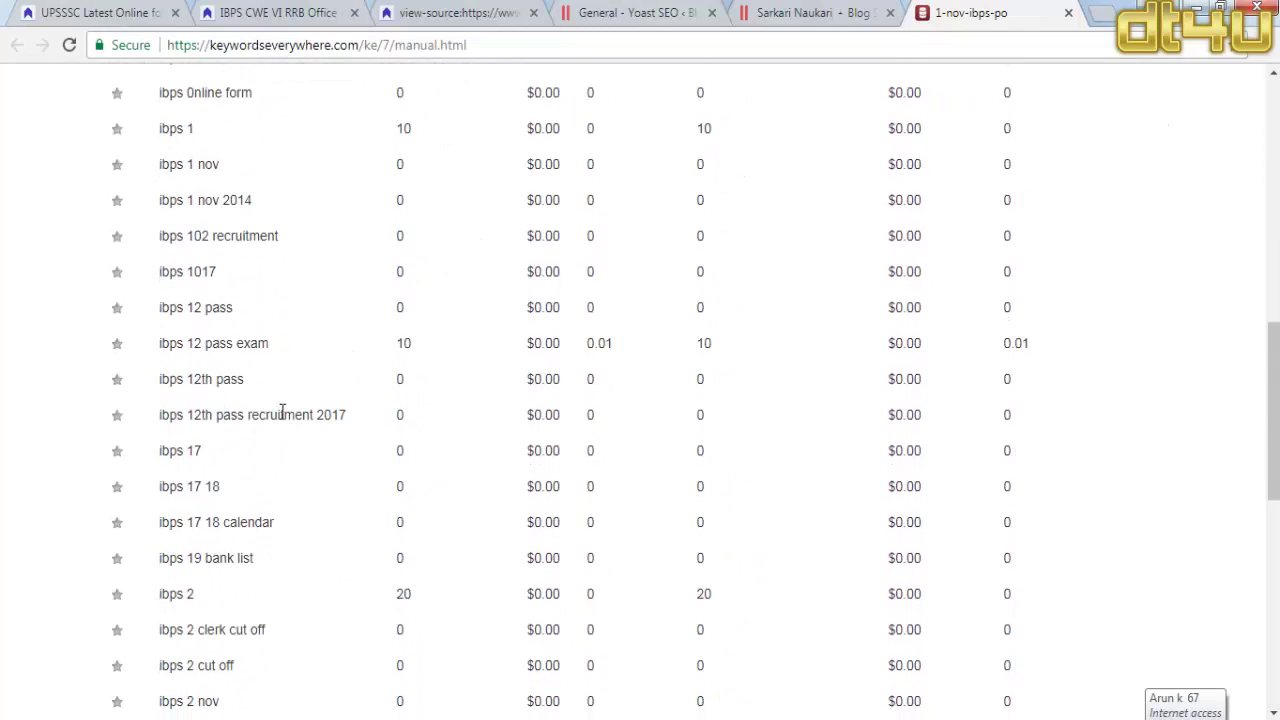
scroll(282, 412, "down", 7)
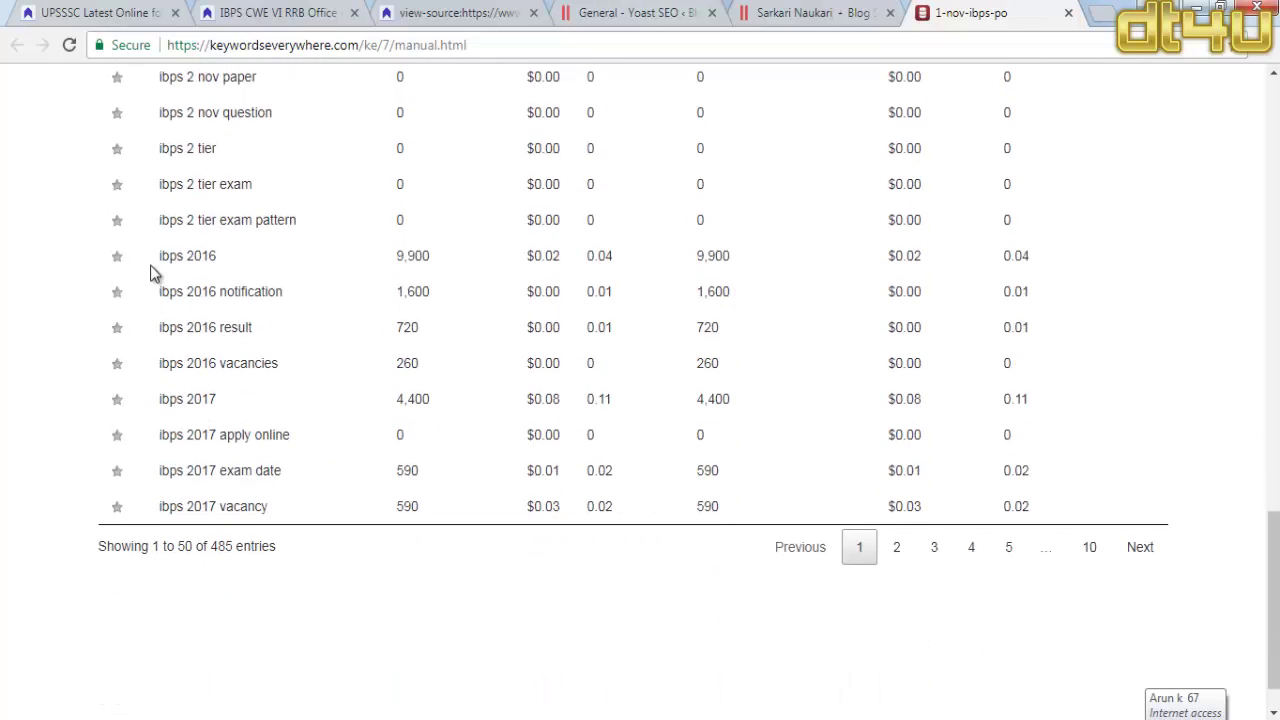
left_click_drag(164, 258, 250, 285)
left_click_drag(162, 291, 228, 291)
left_click_drag(162, 327, 180, 362)
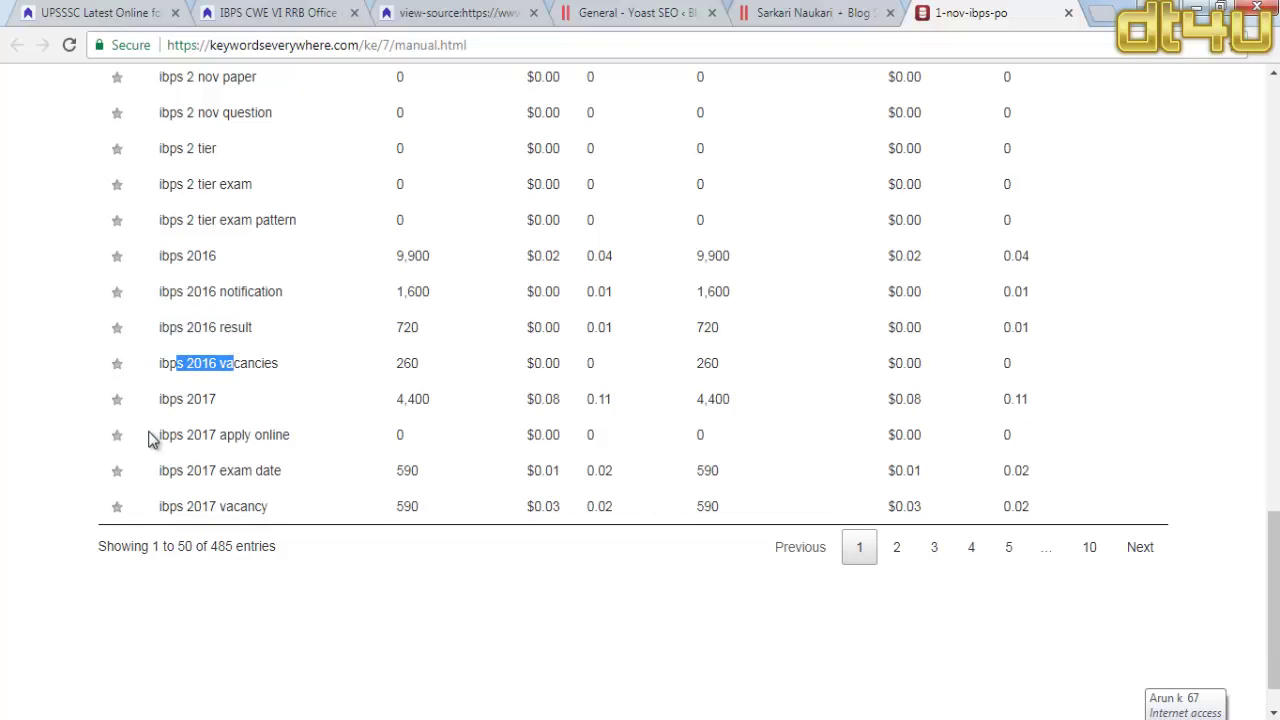
left_click_drag(152, 437, 226, 437)
scroll(229, 320, "up", 15)
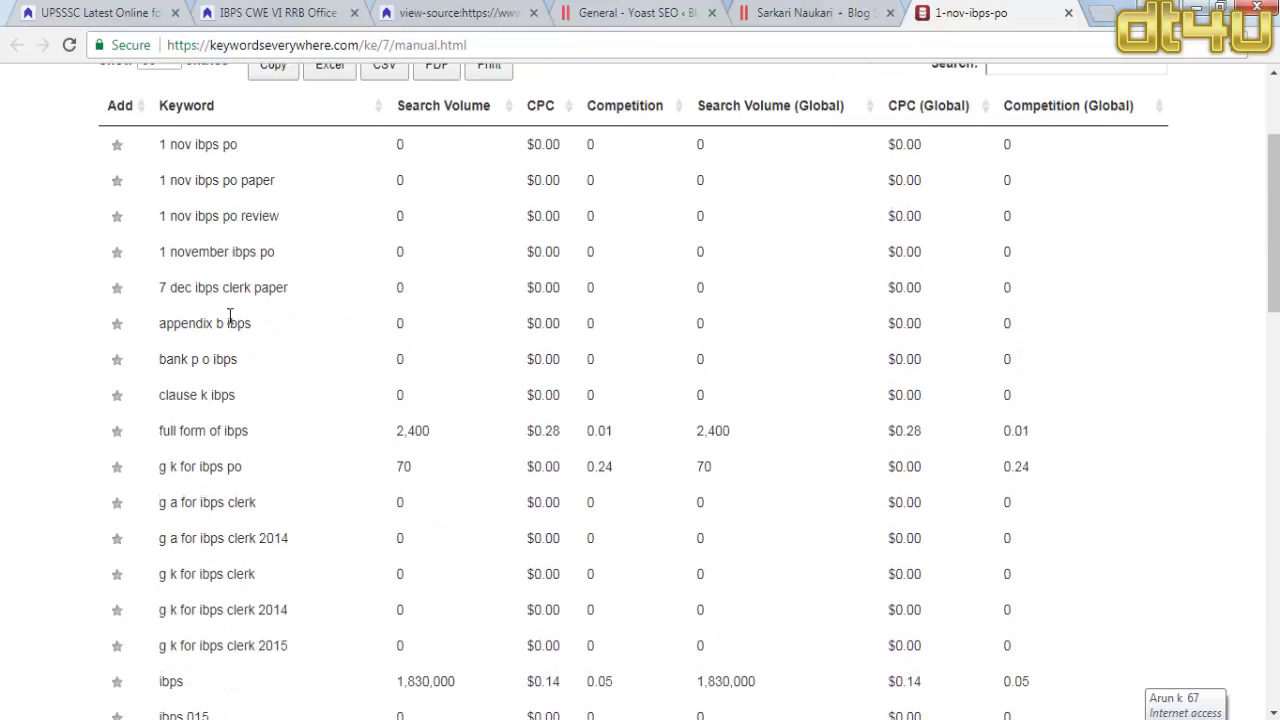
scroll(510, 388, "down", 10)
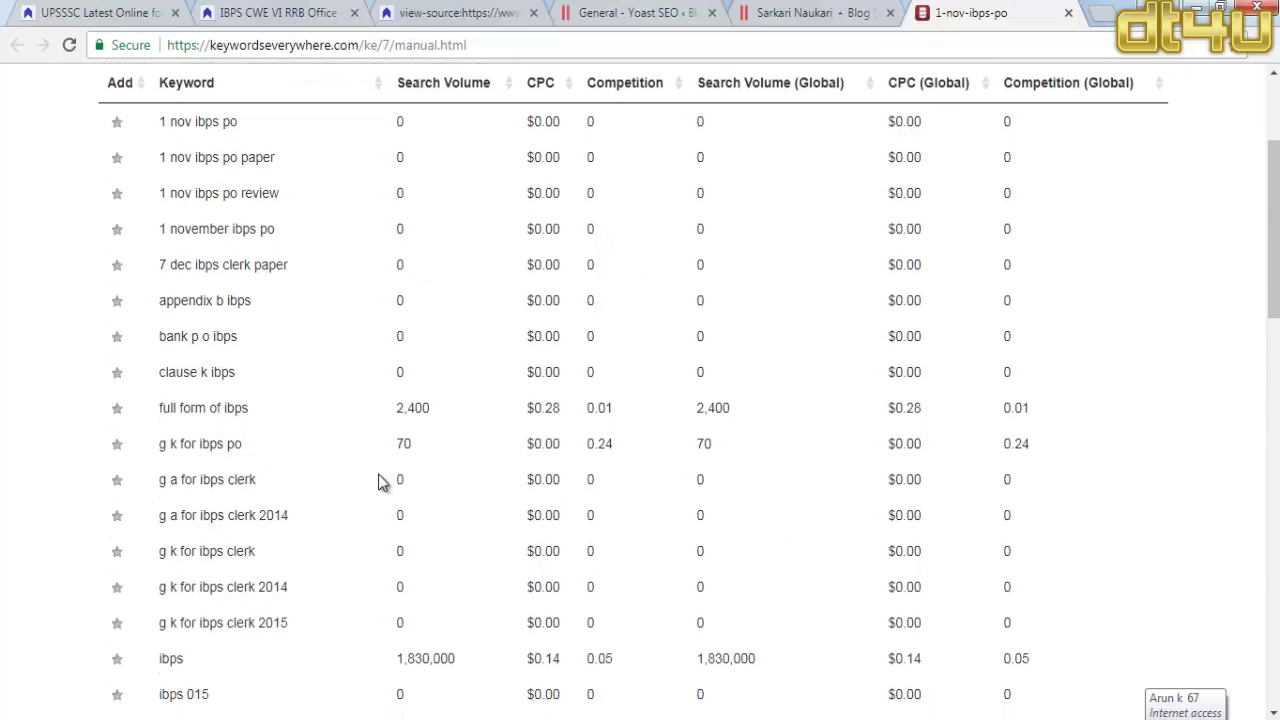
left_click(1068, 13)
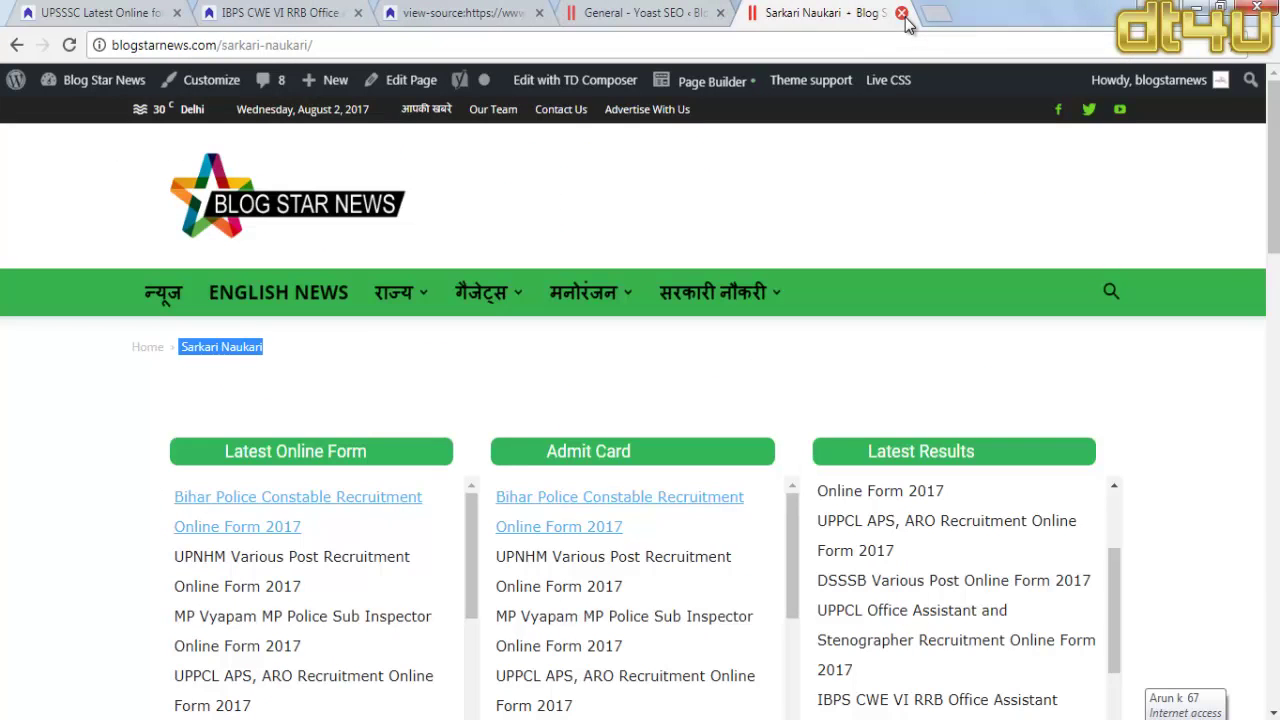